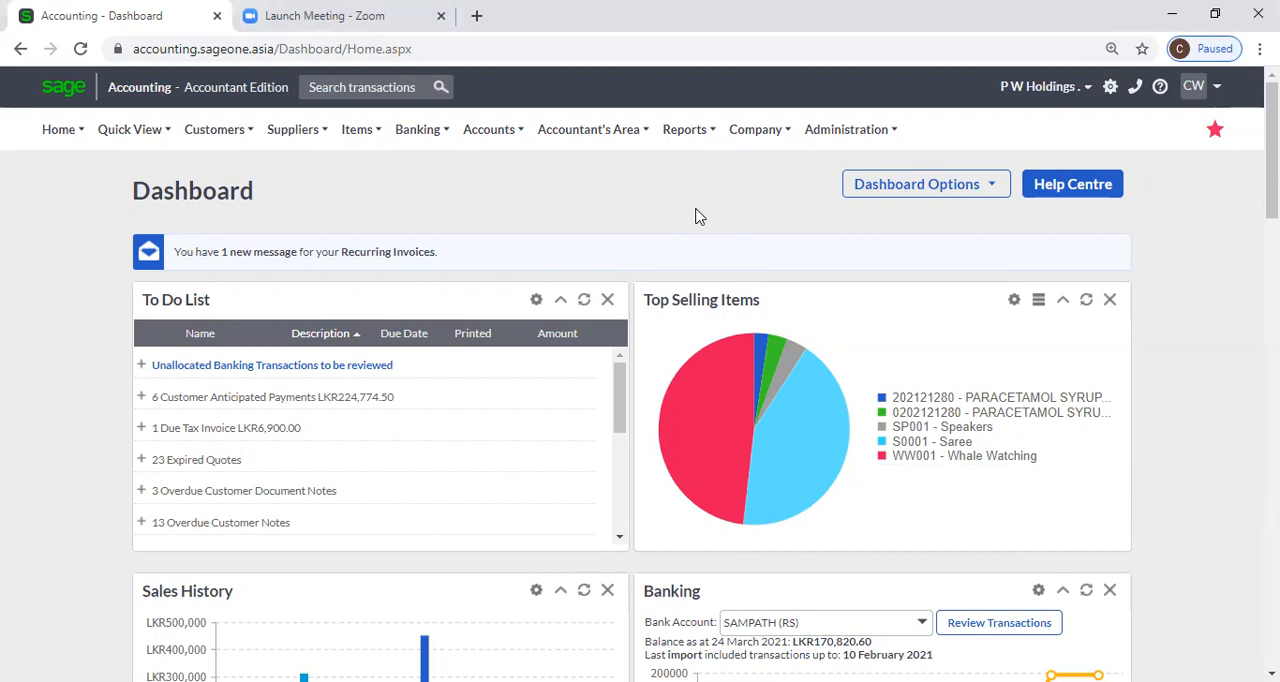
Close the Zoom meeting page and open the Banking transactions page.
left_click(440, 16)
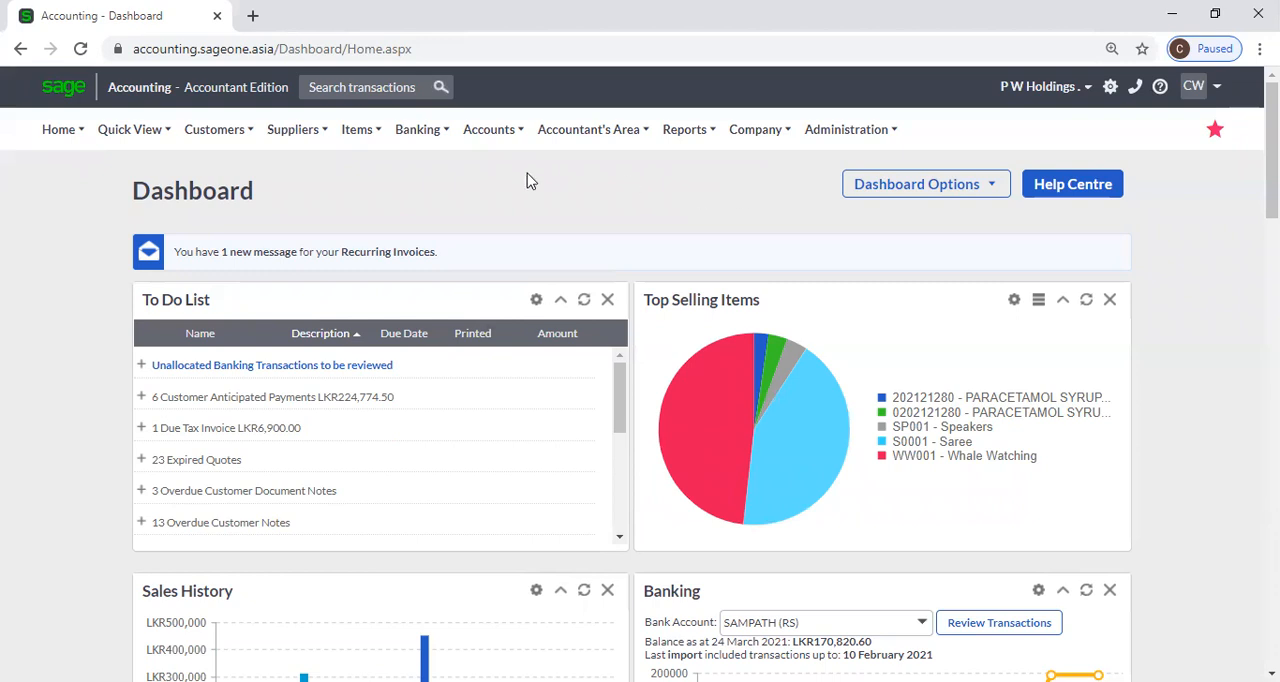
left_click(423, 135)
mouse_move(434, 230)
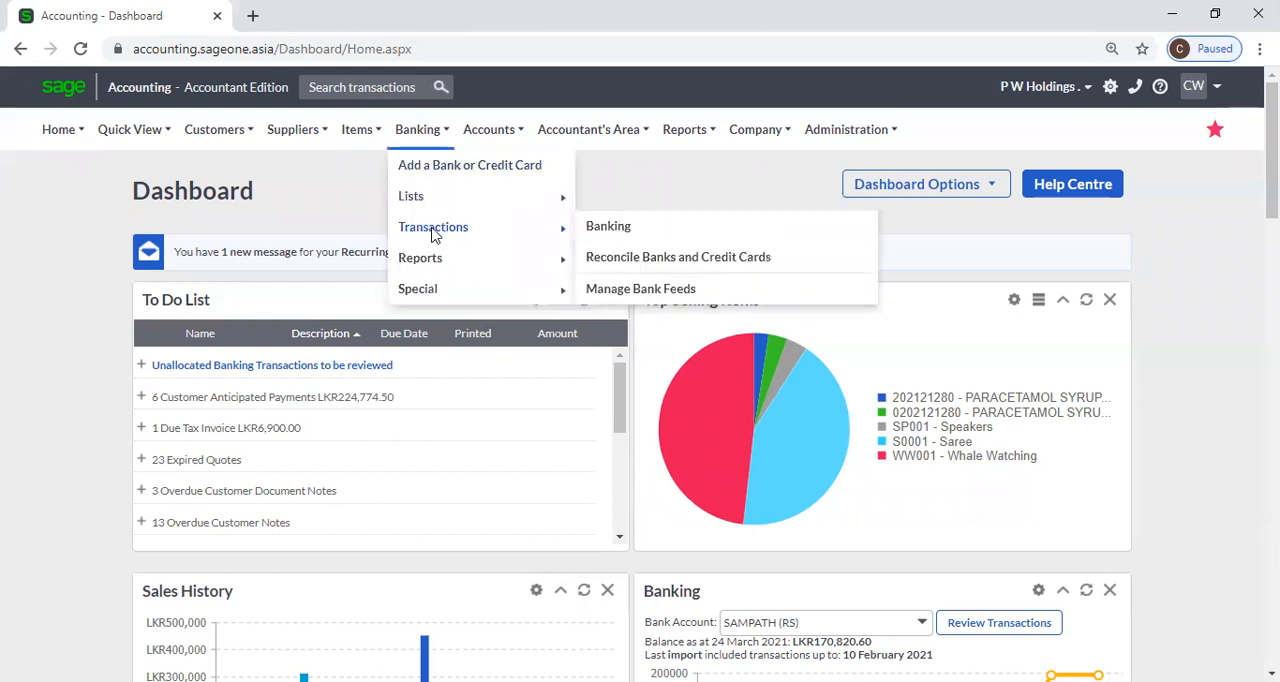
mouse_move(463, 209)
mouse_move(420, 140)
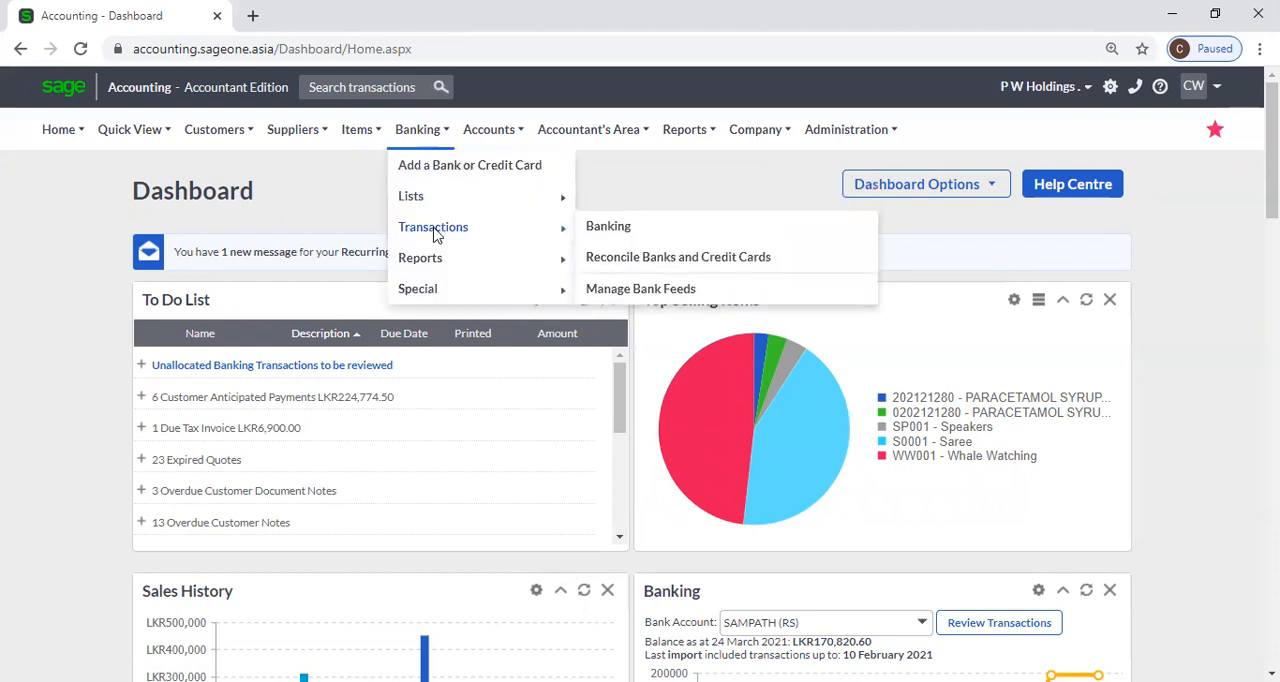
left_click(610, 230)
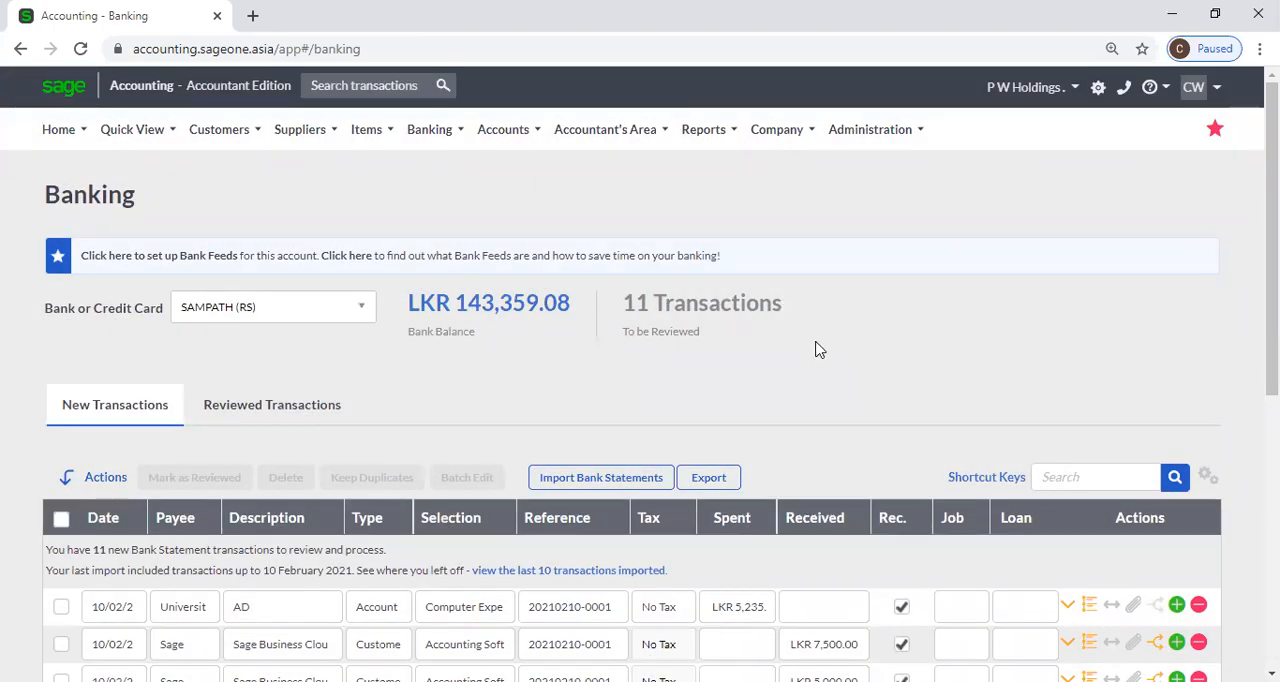
Open the bank statement import form for the SAMPATH (RS) account and set the import file type to CSV.
scroll(655, 358, "down", 1)
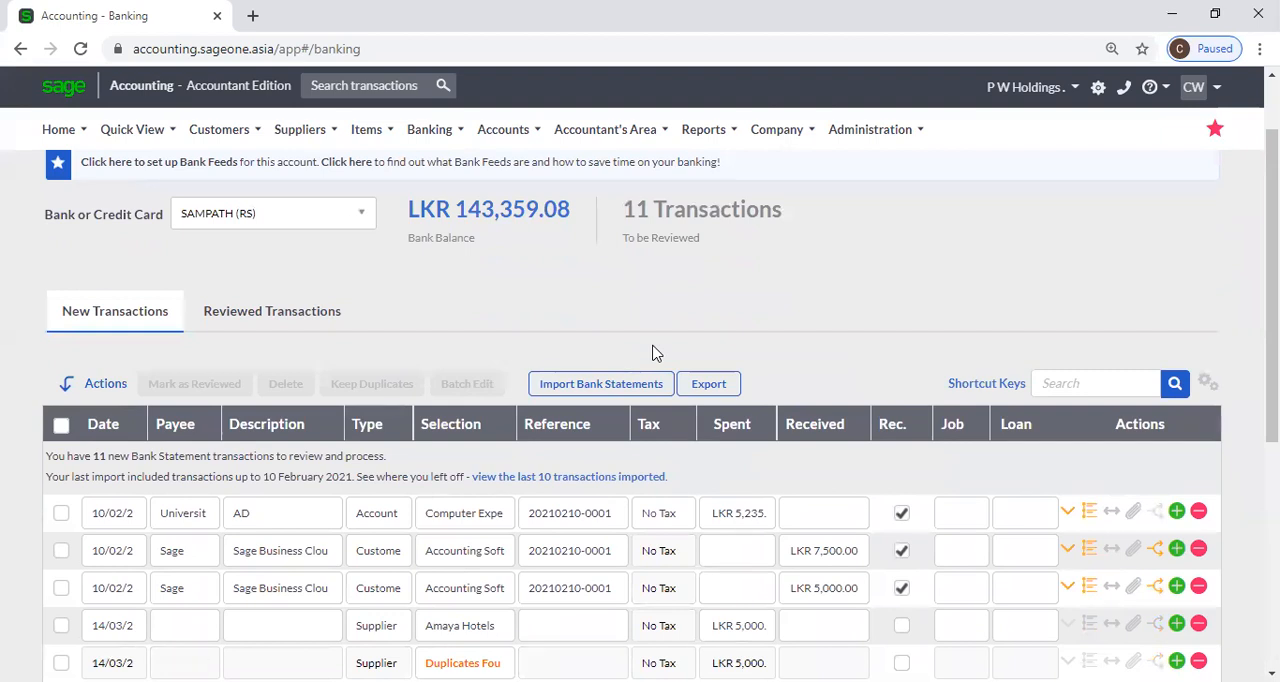
scroll(629, 351, "up", 1)
mouse_move(424, 146)
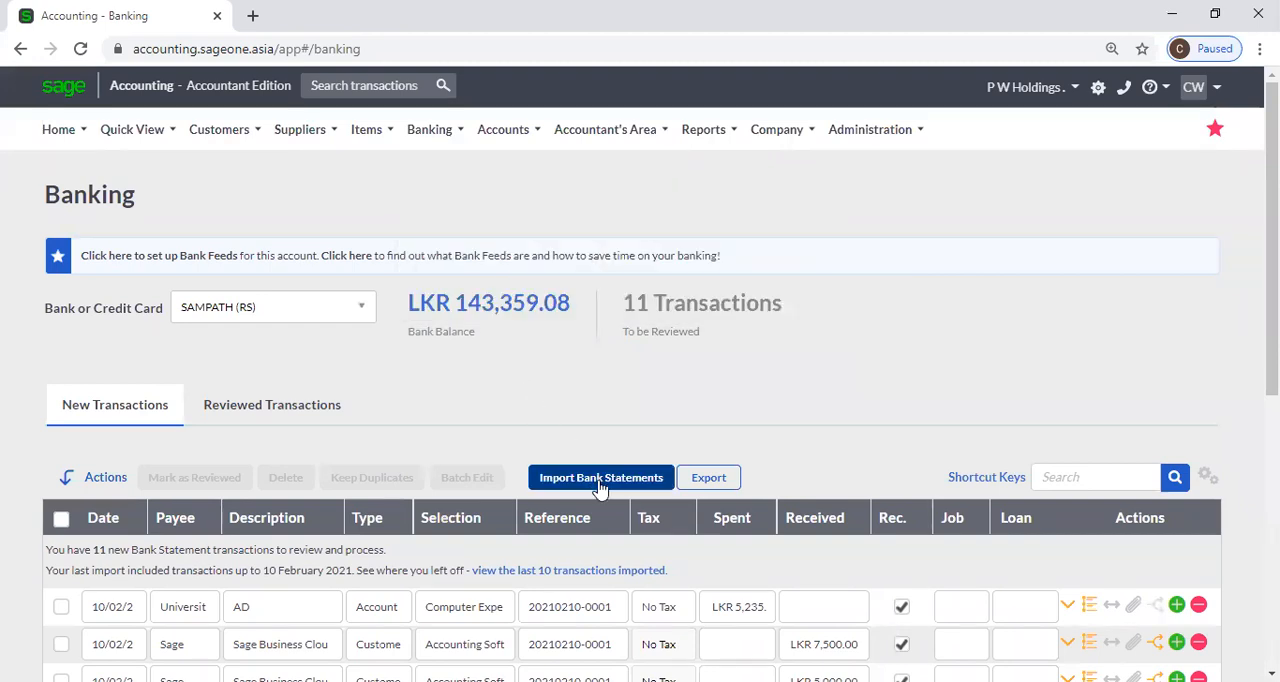
left_click(601, 478)
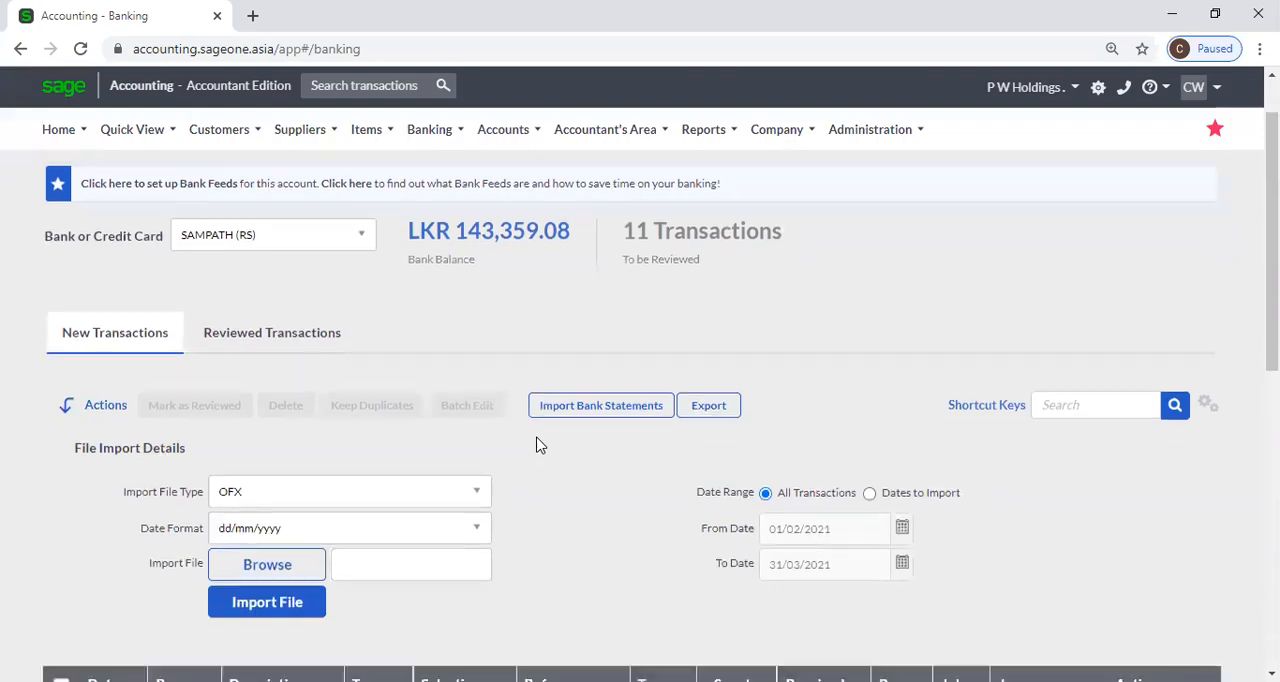
scroll(534, 442, "down", 1)
left_click(482, 478)
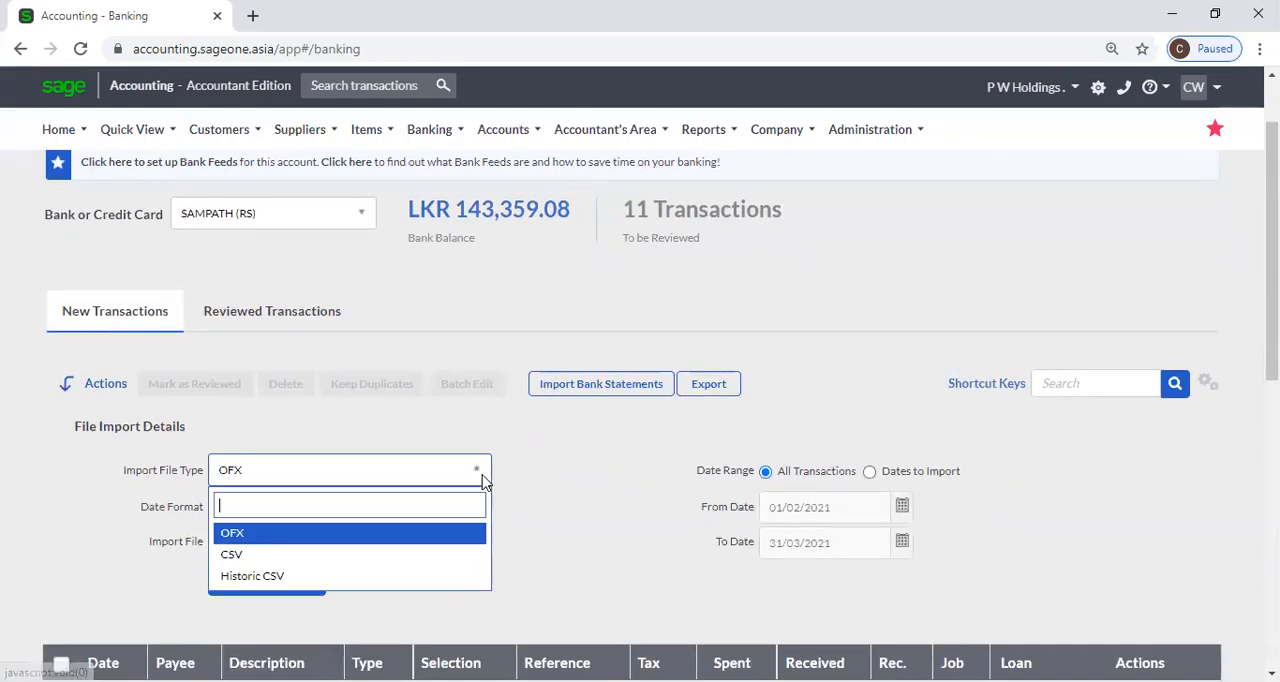
left_click(423, 567)
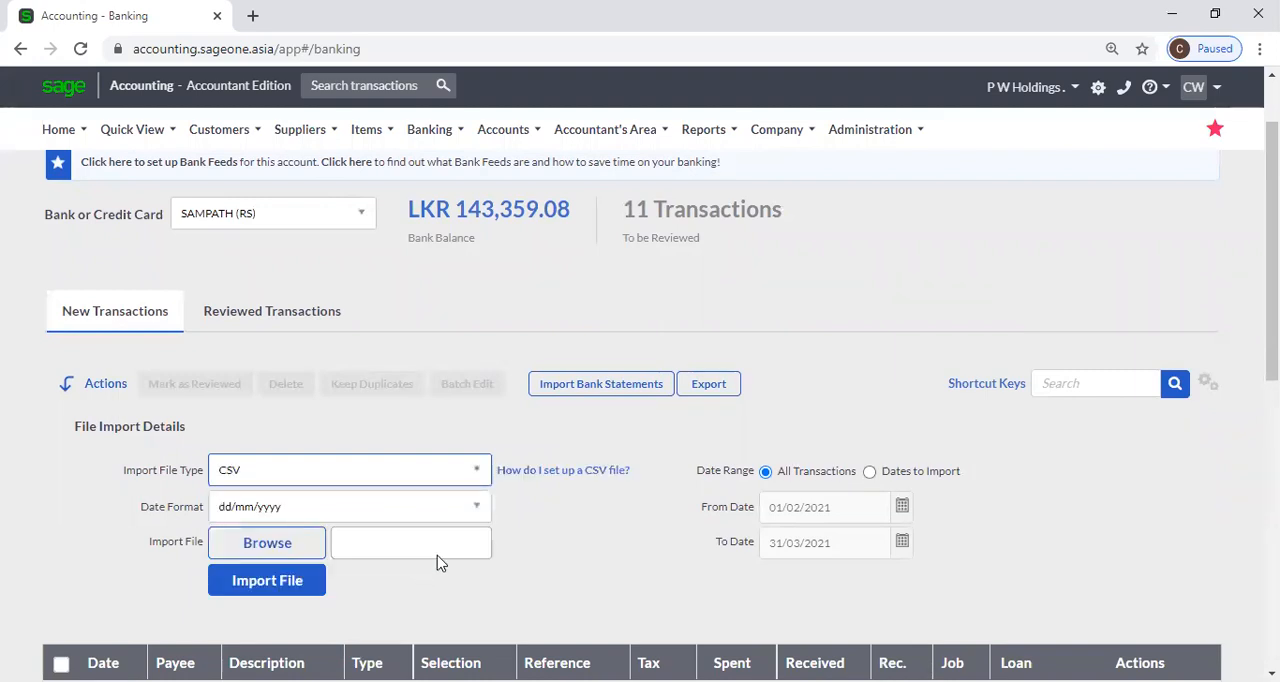
Download the example CSV bank statement from the CSV setup help and open it in Excel.
left_click(524, 474)
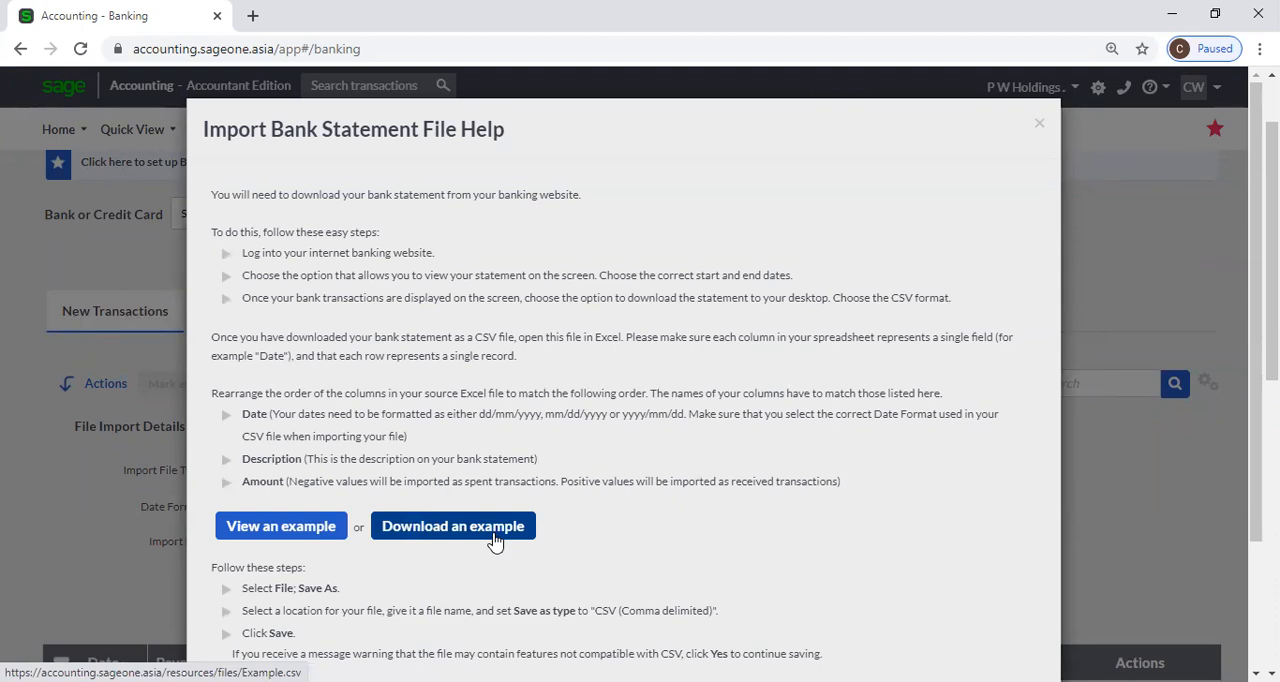
left_click(414, 541)
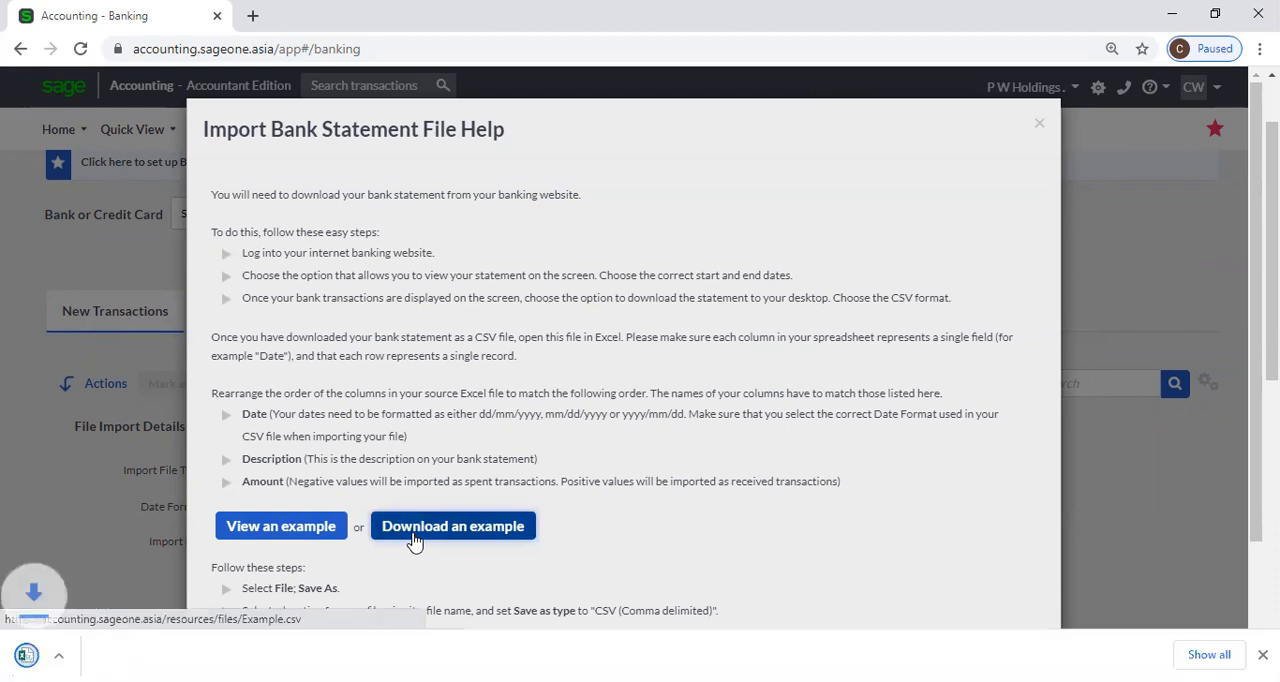
left_click(112, 656)
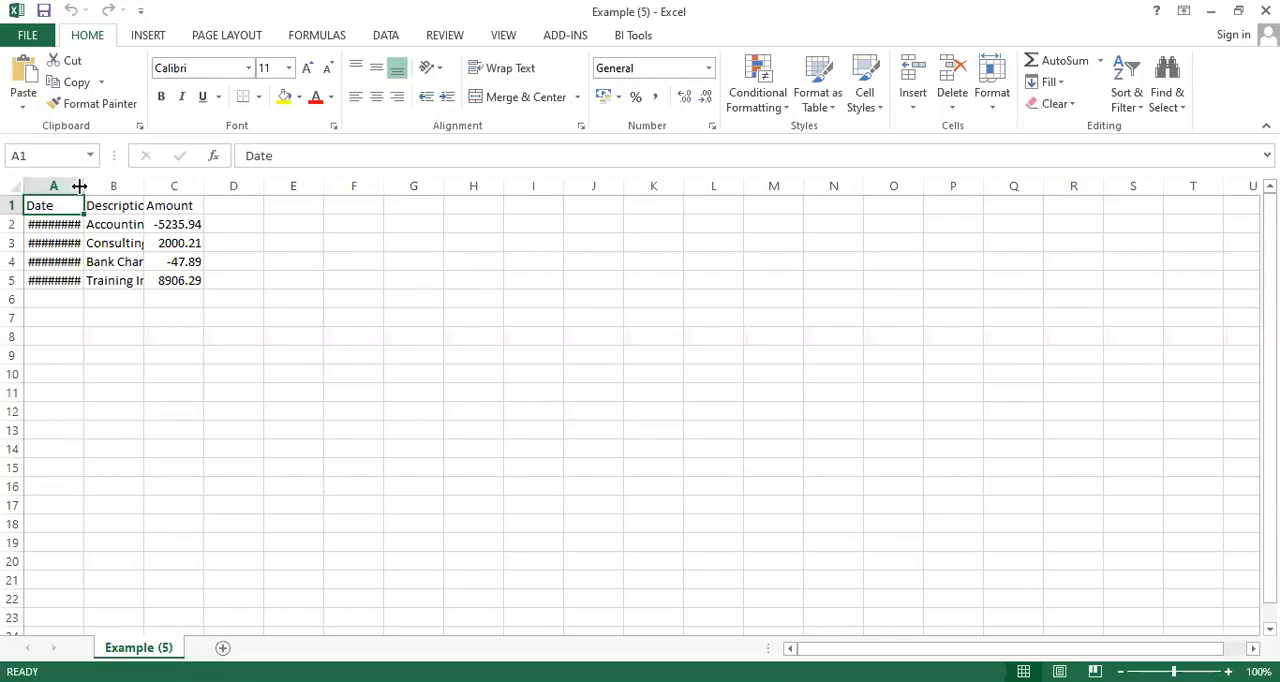
Fit the Date and Description columns to their contents and inspect the example's description and amount entries.
left_click_drag(79, 186, 94, 195)
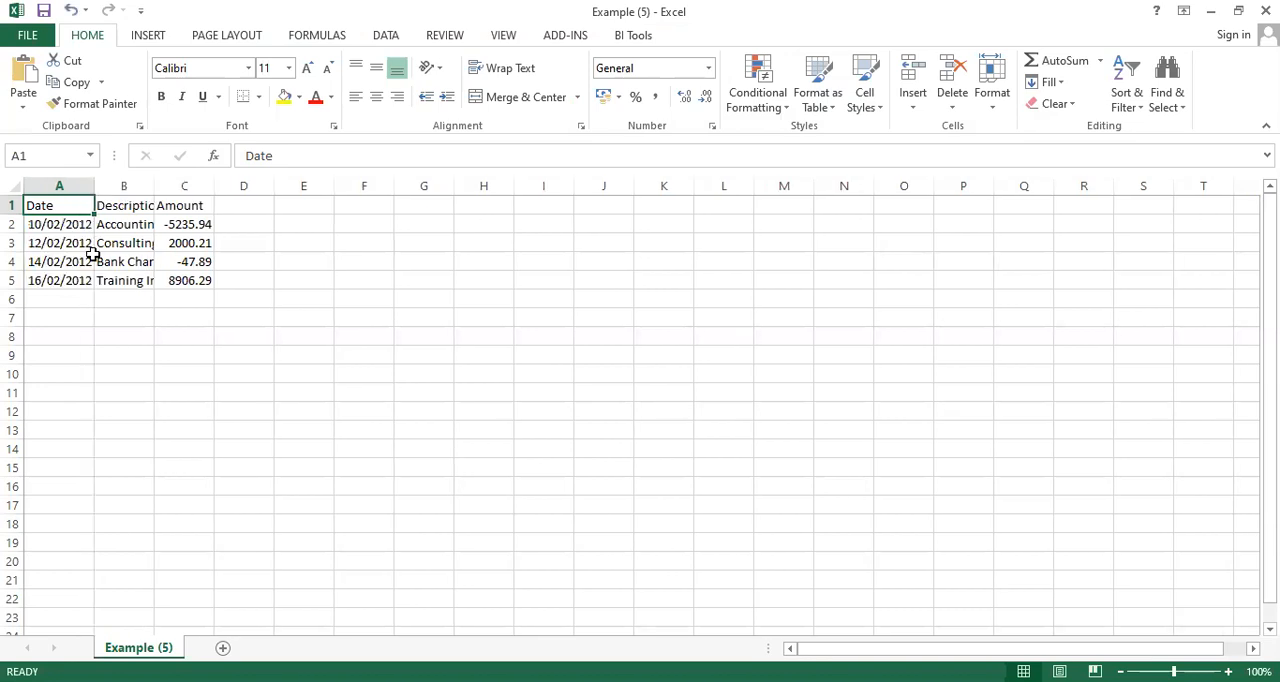
double_click(154, 183)
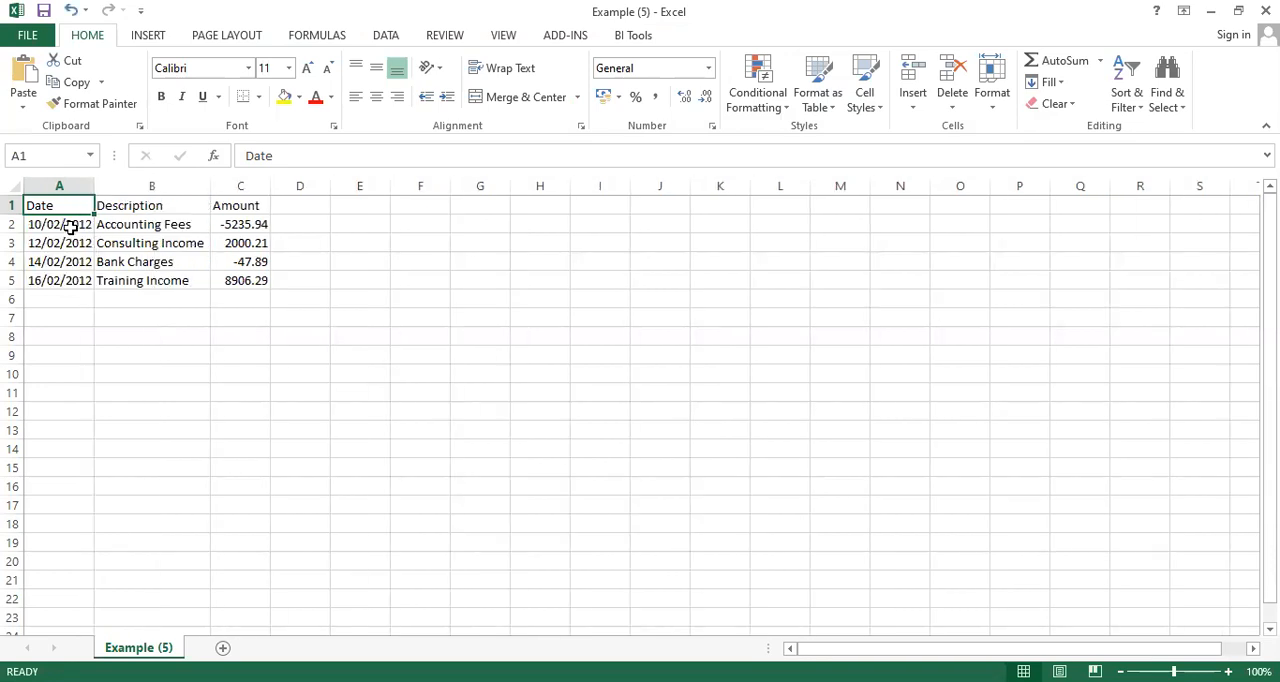
left_click(135, 228)
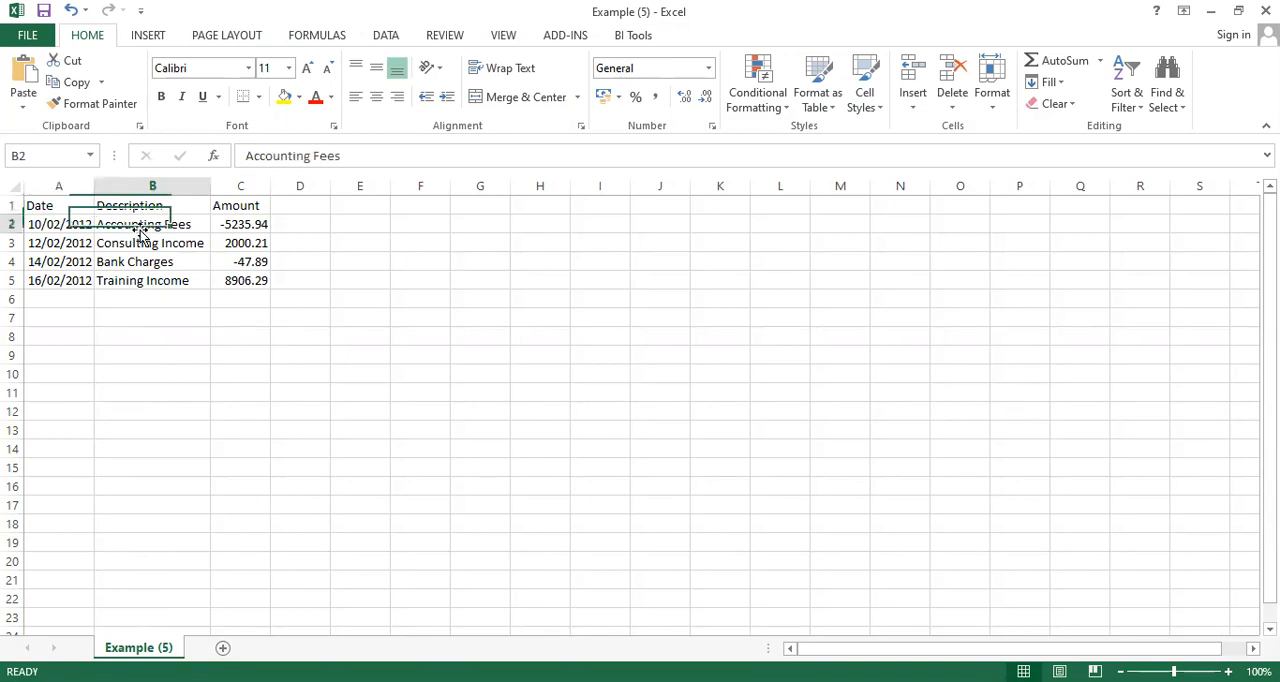
left_click(234, 226)
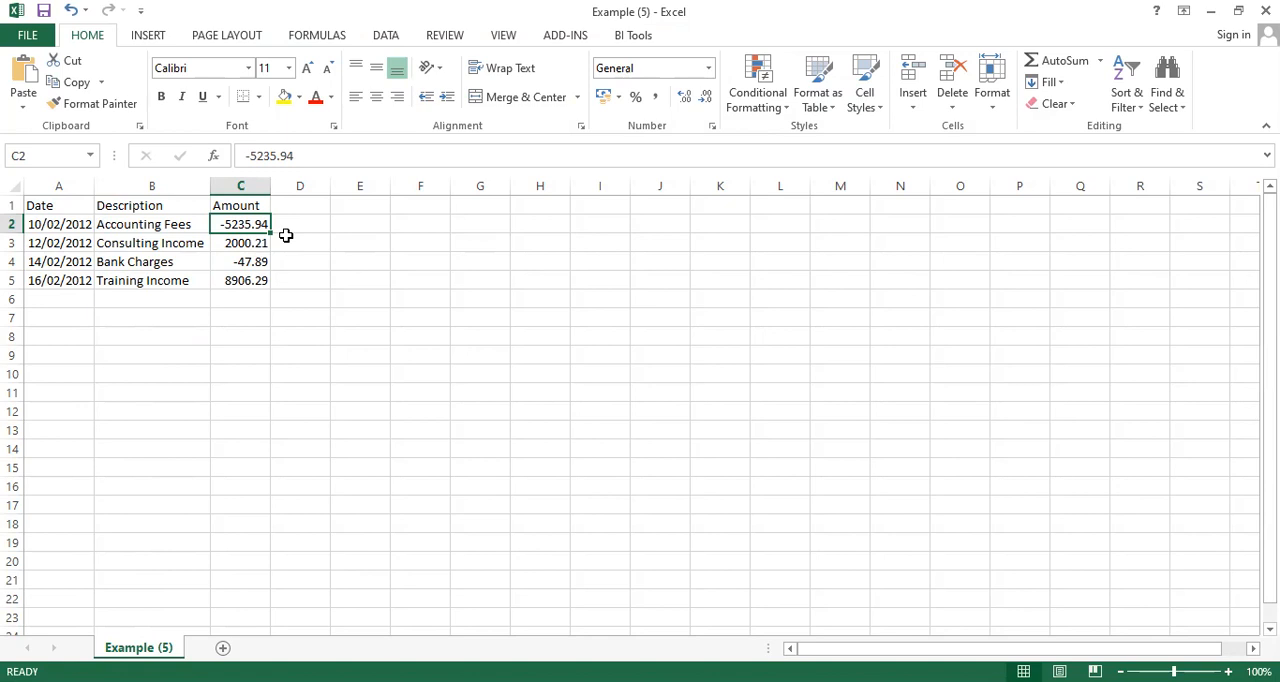
left_click(217, 245)
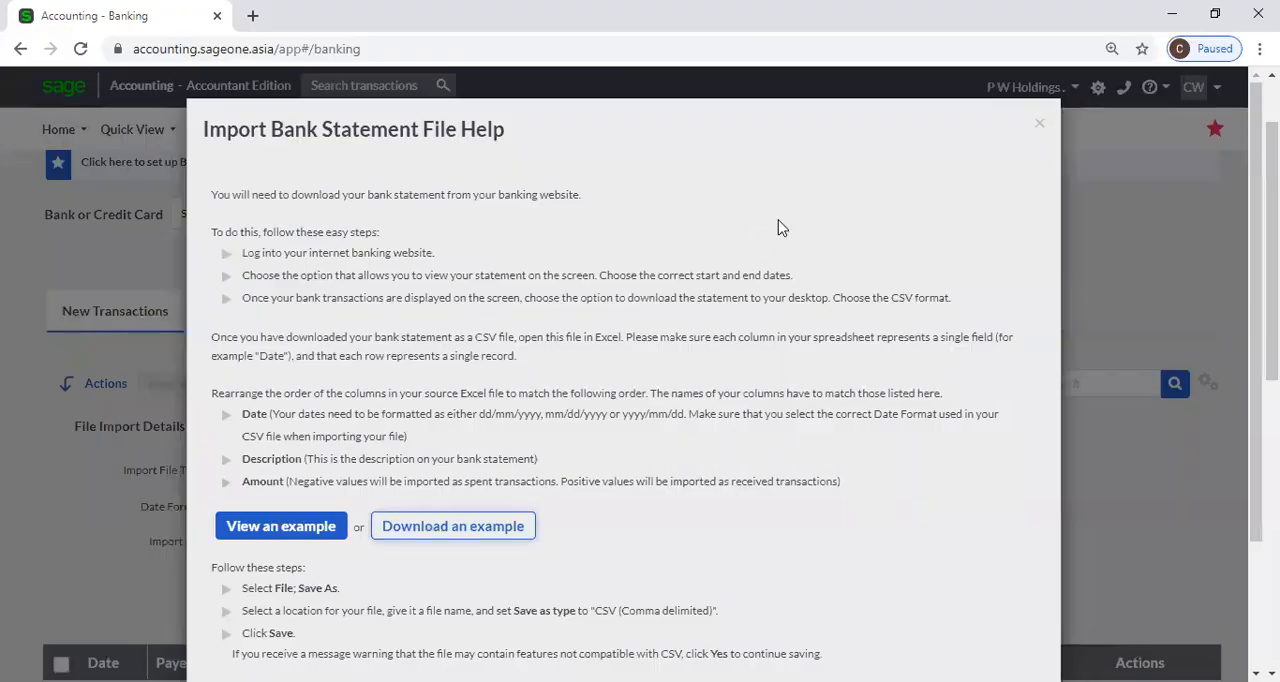
Return to Sage, close the import help and set the import file type to Historic CSV.
left_click(1039, 128)
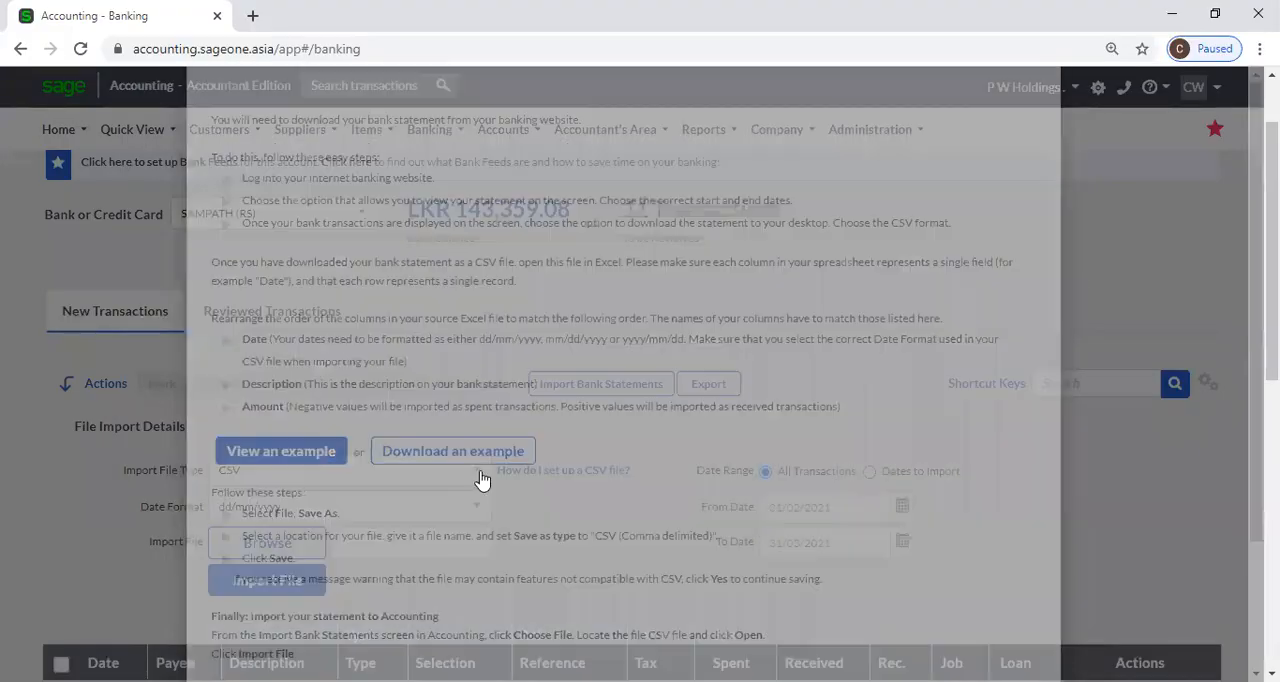
left_click(484, 470)
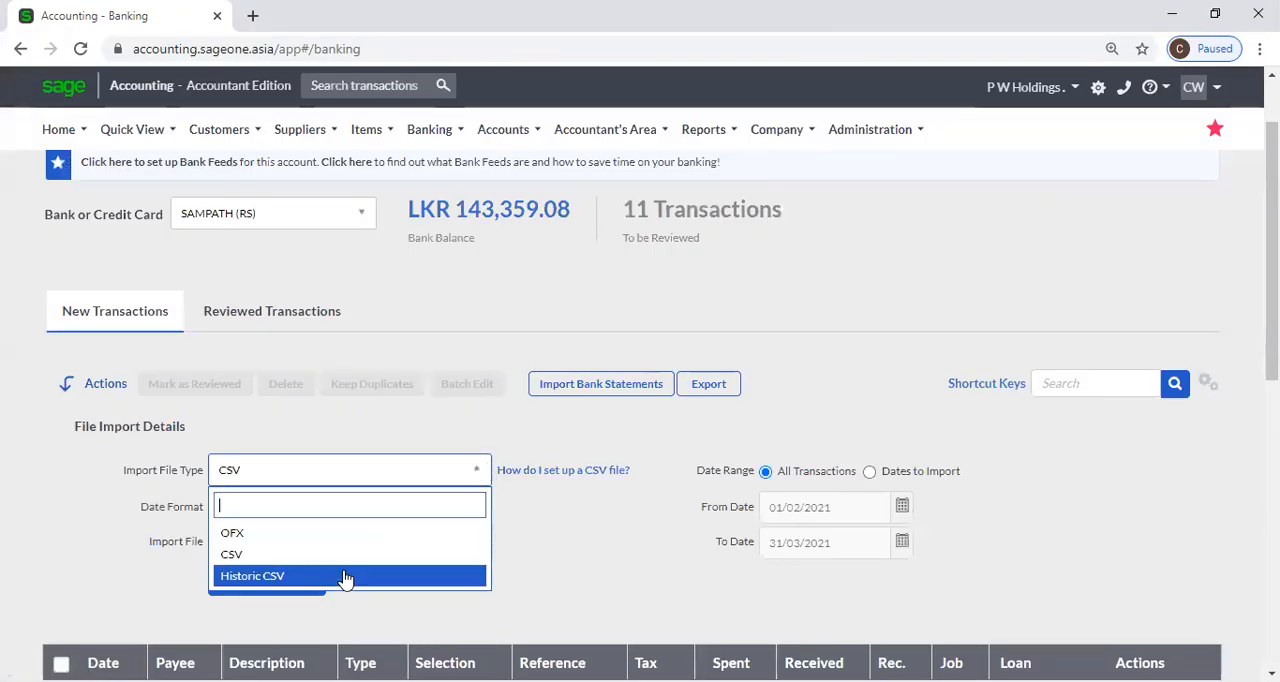
left_click(345, 577)
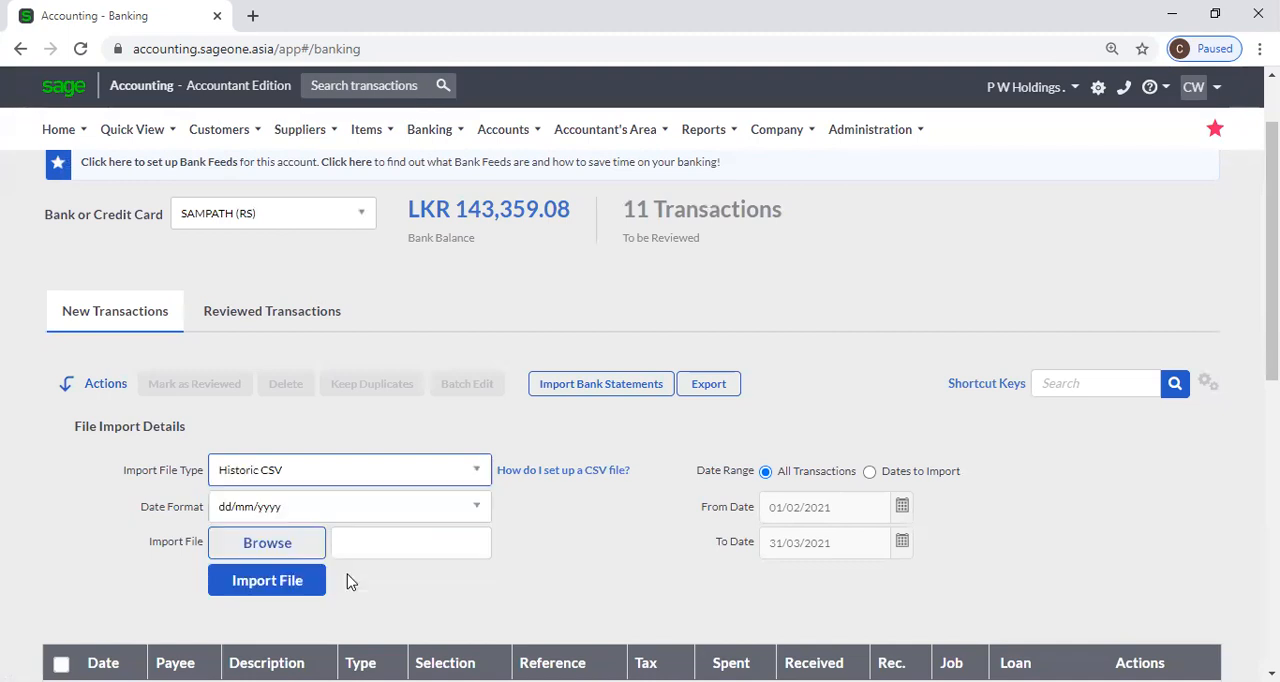
Download the historic bank import example from the CSV setup help and open it in Excel.
left_click(561, 471)
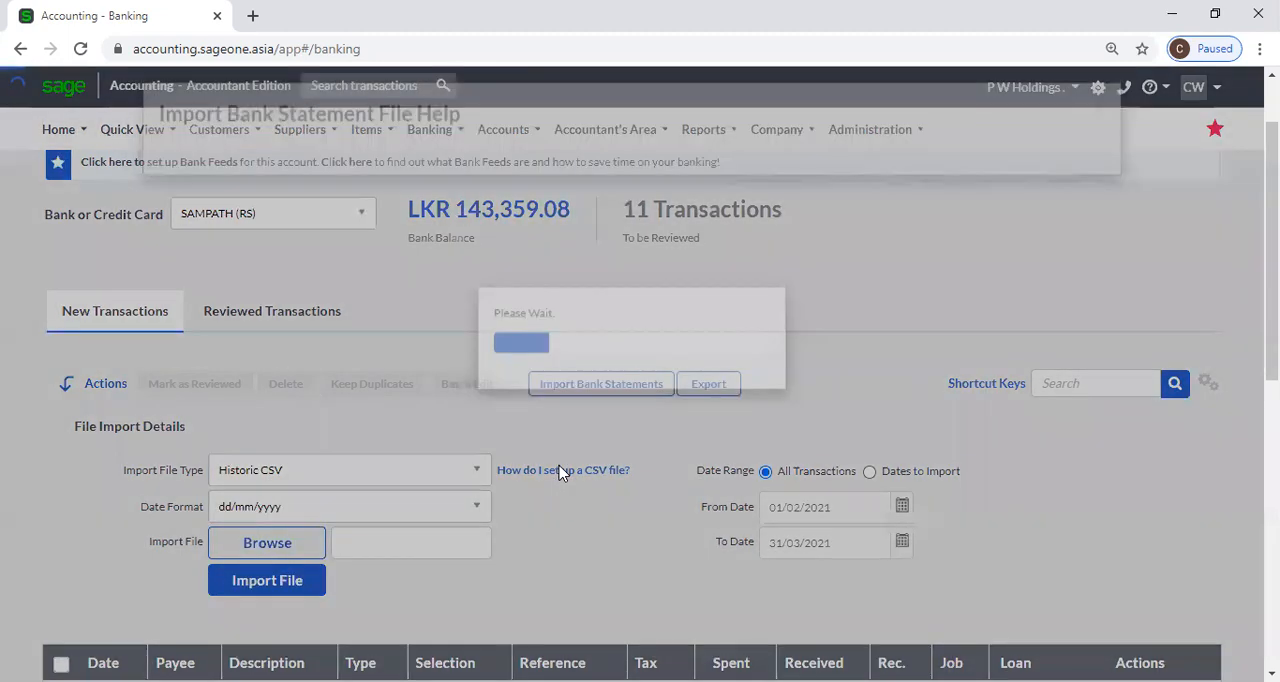
left_click(464, 597)
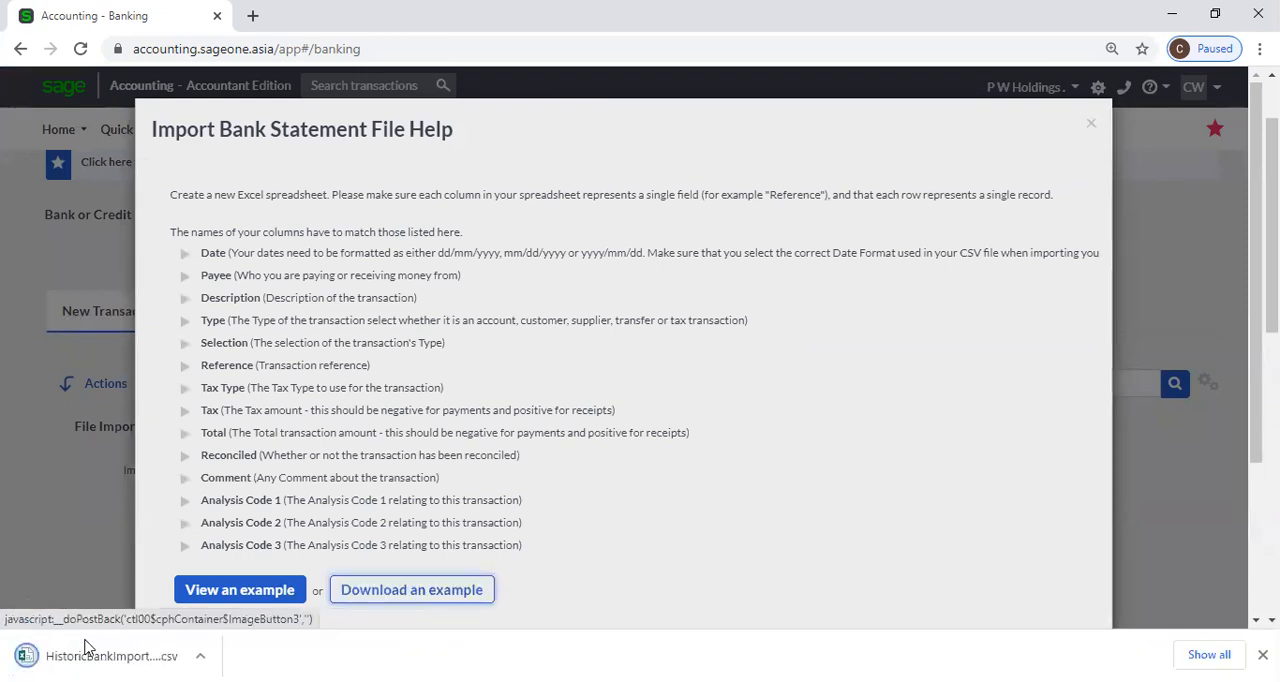
left_click(130, 656)
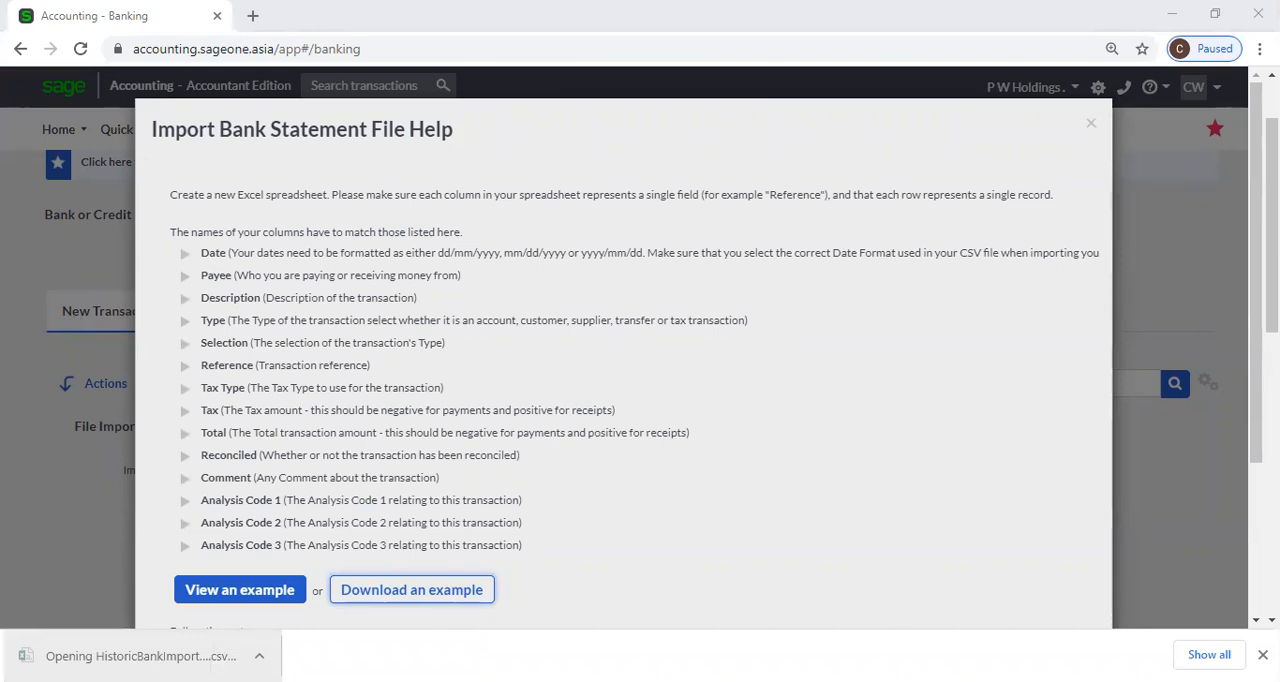
Fit all columns of the historic bank import example to their contents.
left_click(212, 378)
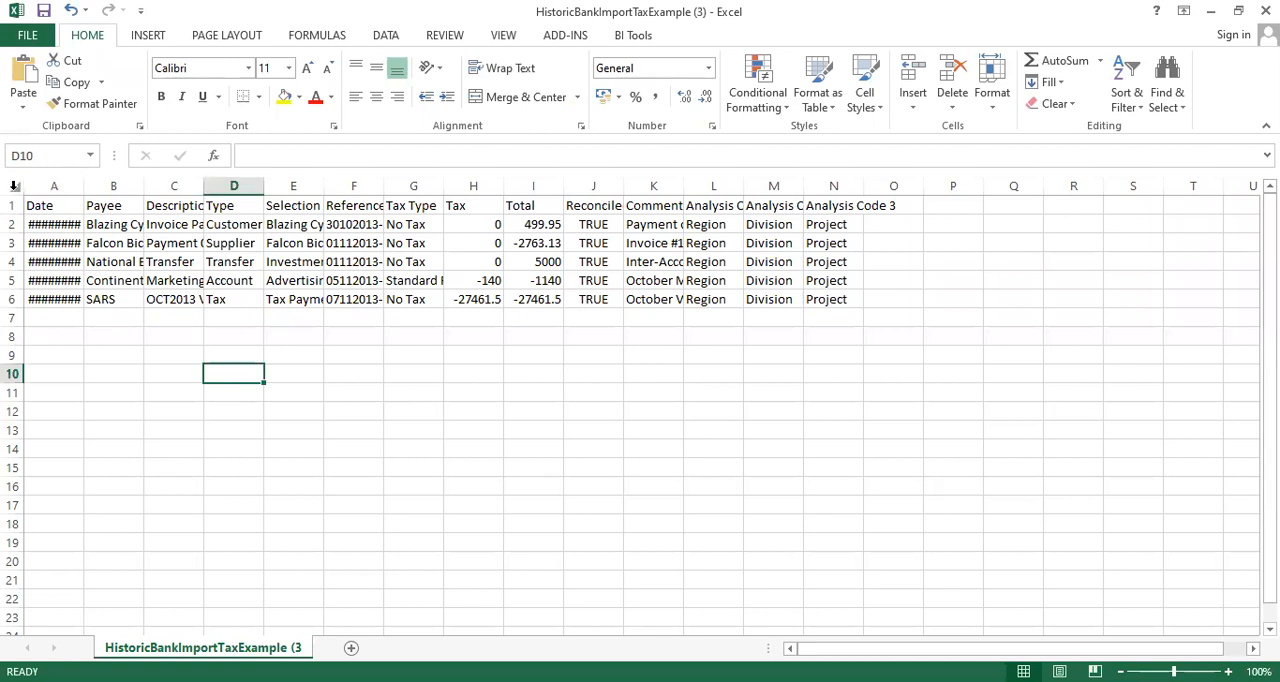
left_click(14, 186)
double_click(85, 185)
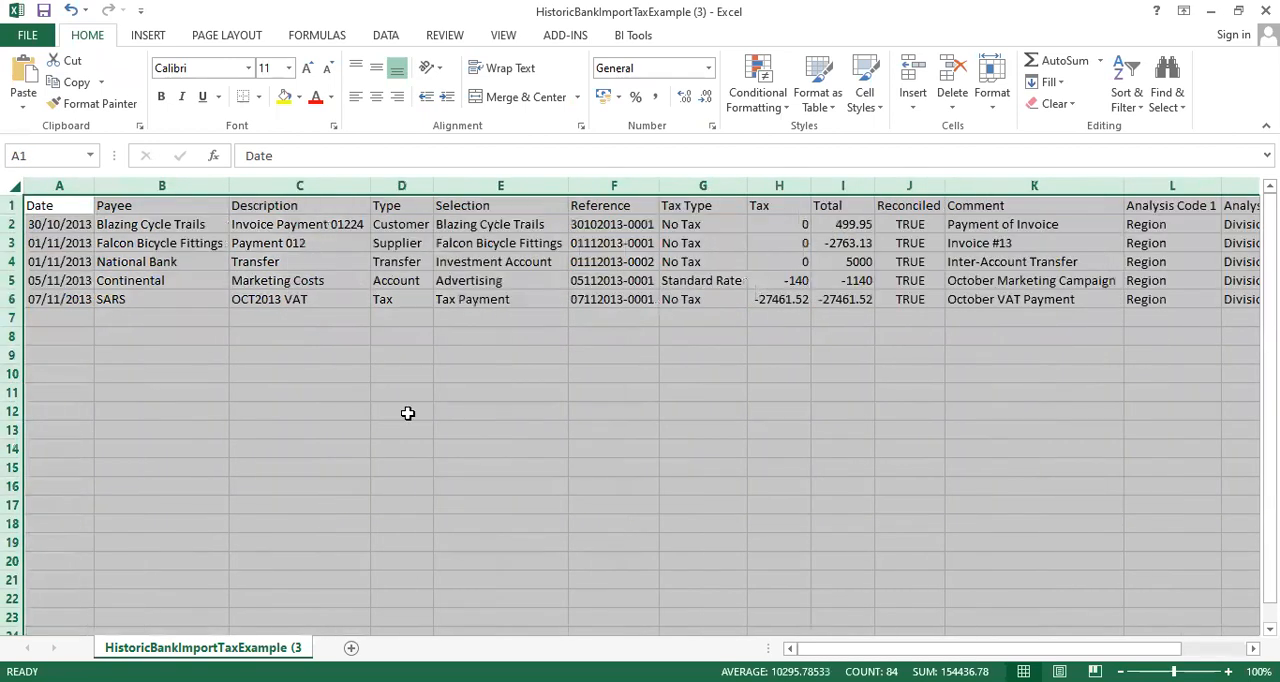
left_click(408, 413)
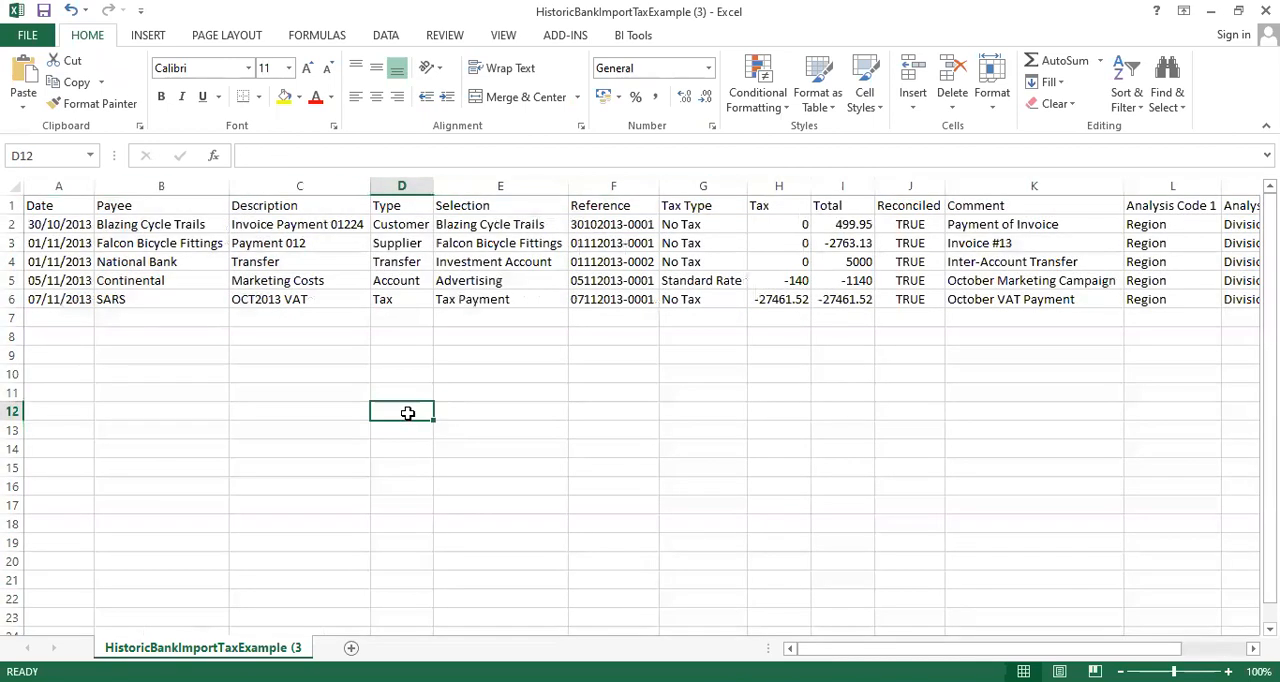
Examine the first record's date, payee, description, type and selection entries in the historic bank import example.
left_click(52, 226)
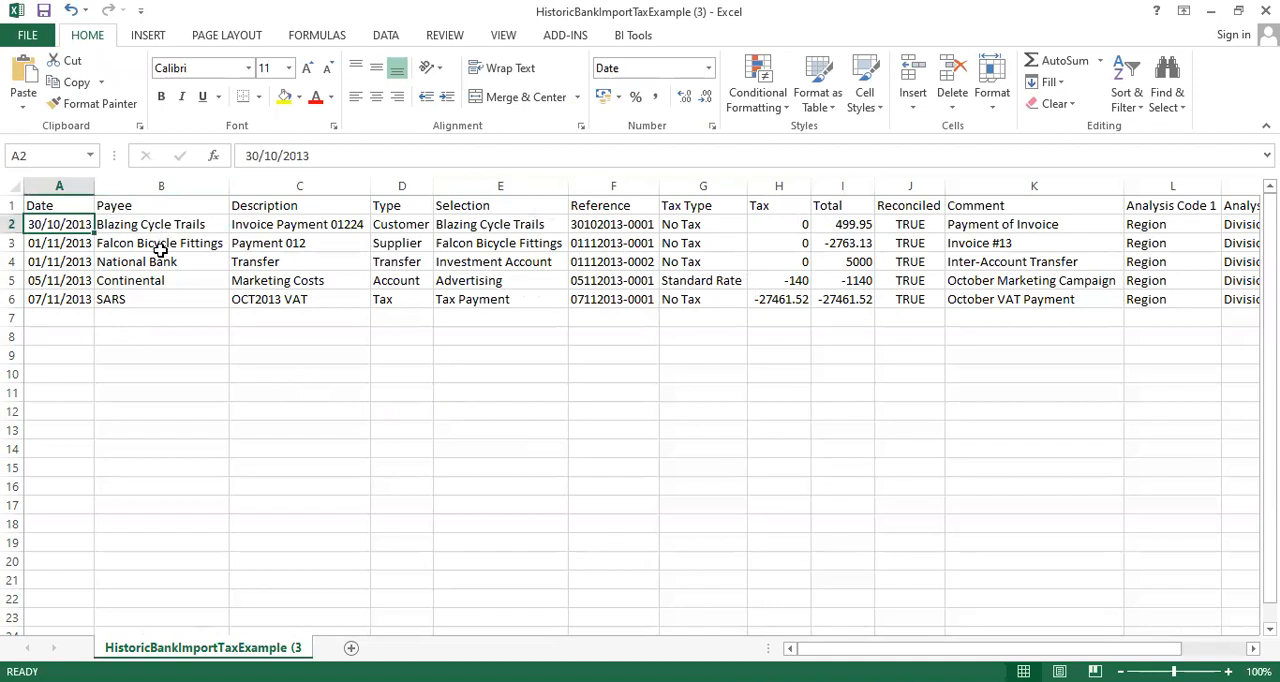
left_click(178, 225)
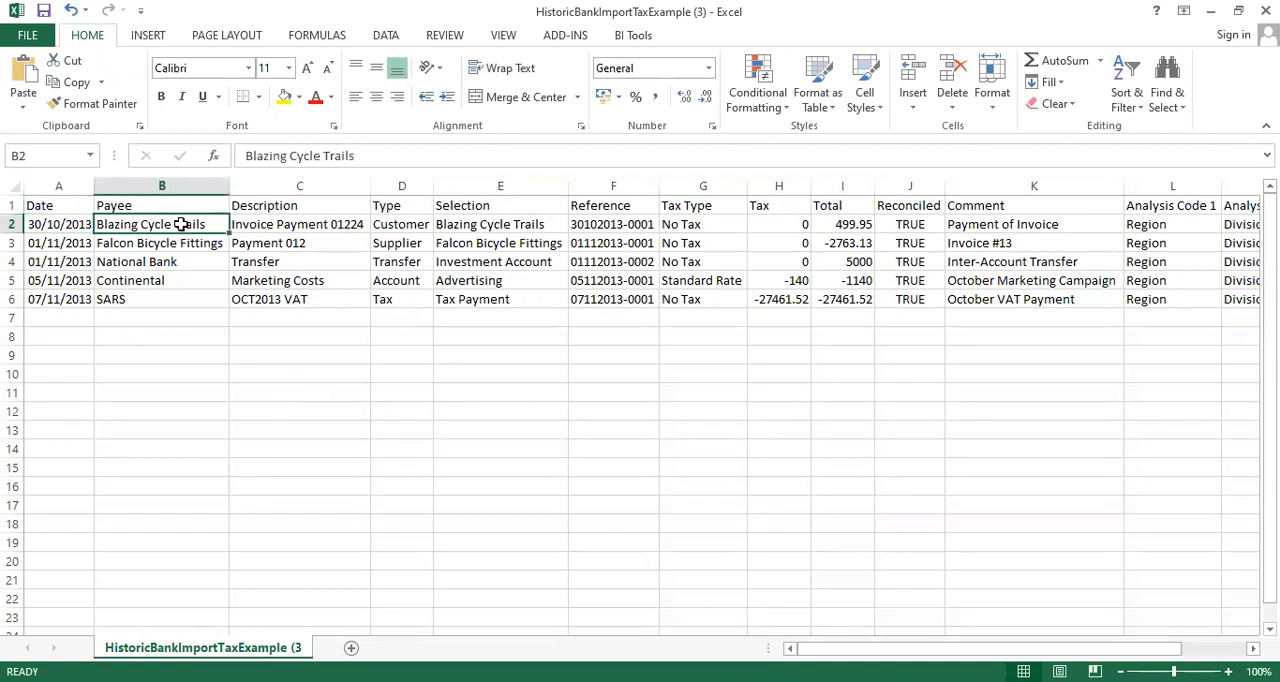
key("Right")
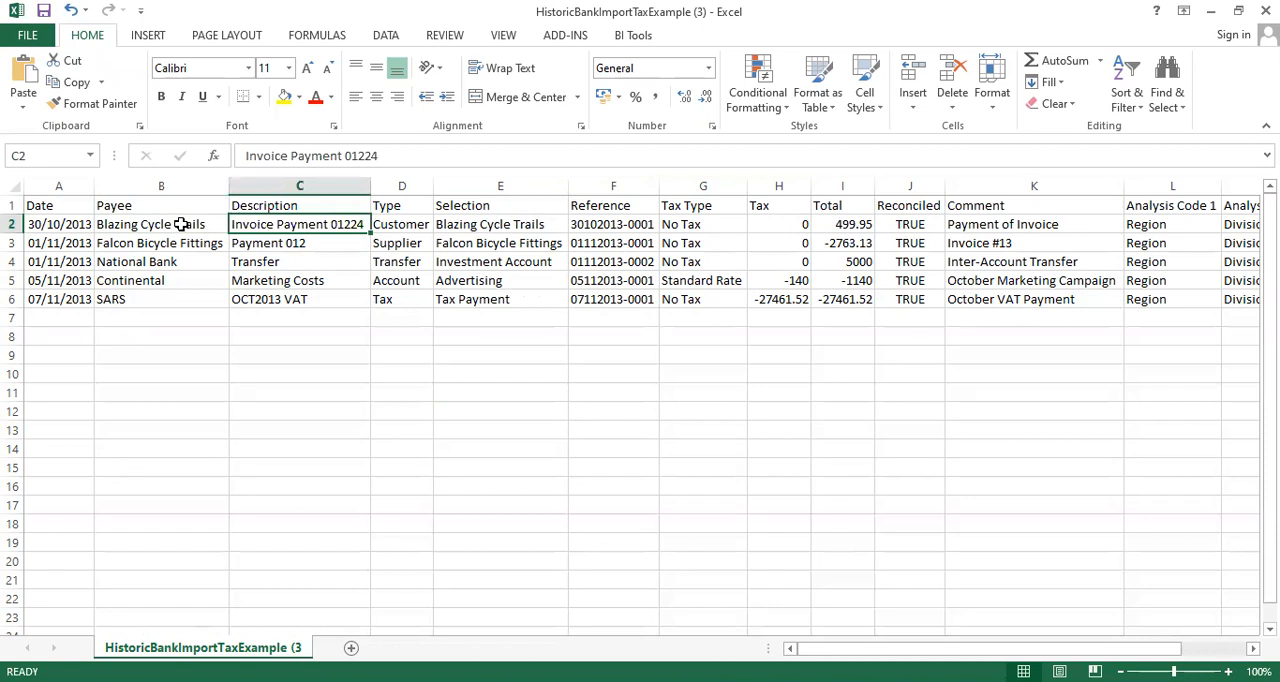
key("Right")
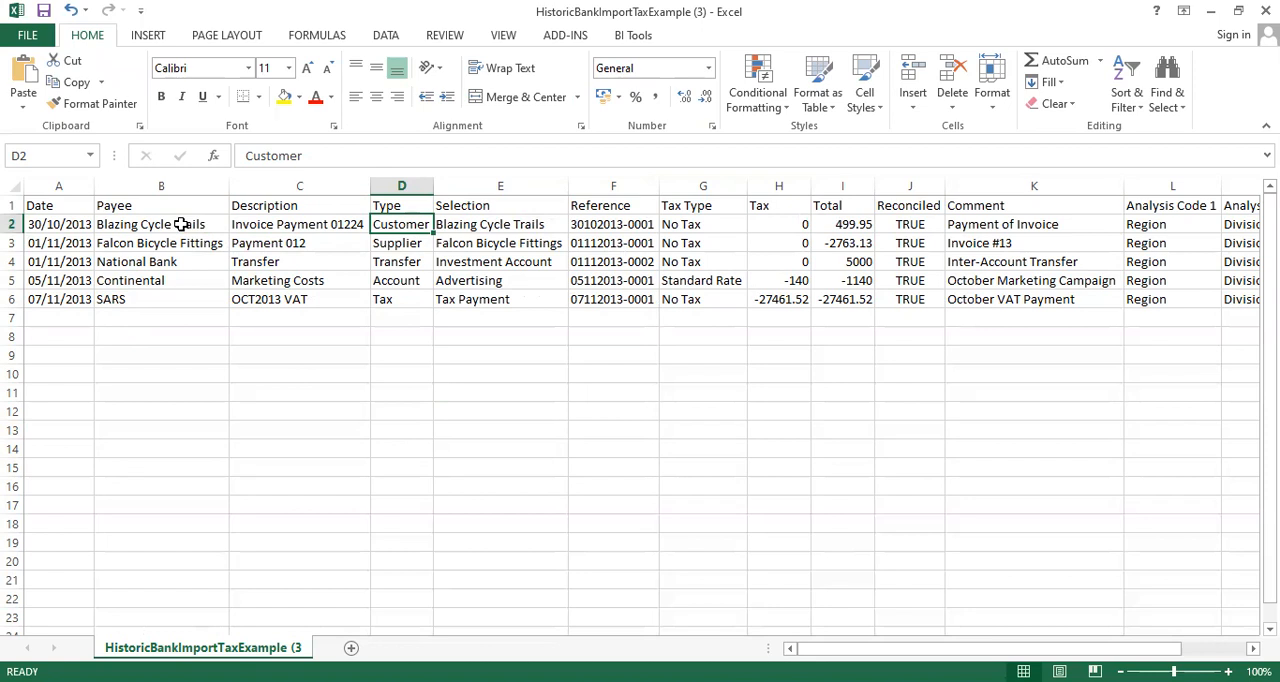
key("Right")
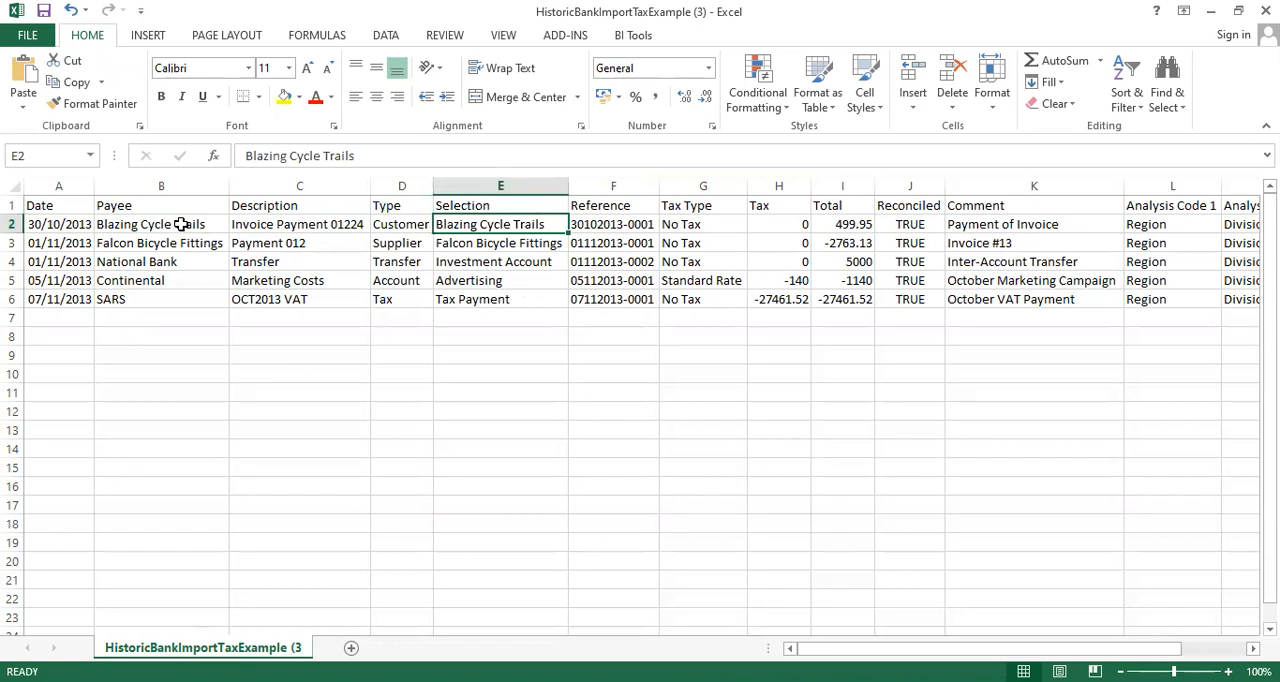
key("Left")
key("Right")
key("Left")
Compare the Type and Selection entries of the supplier, transfer, account and tax records in the example.
key("Down")
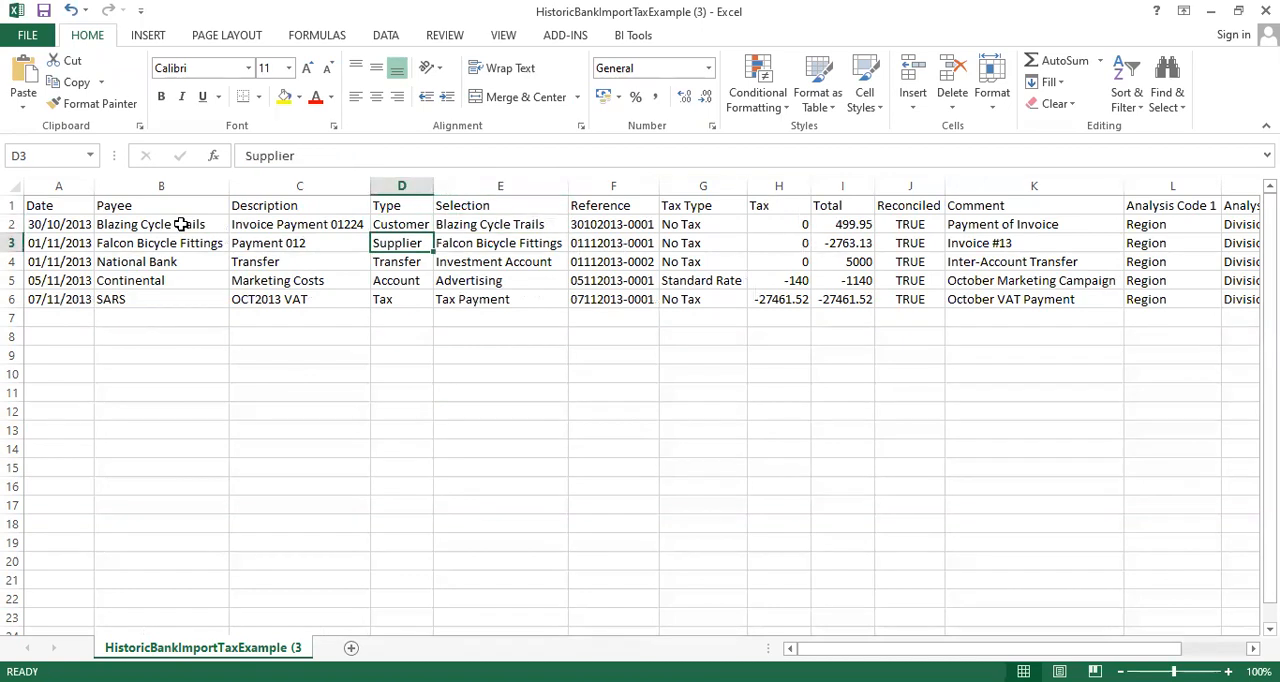
key("Right")
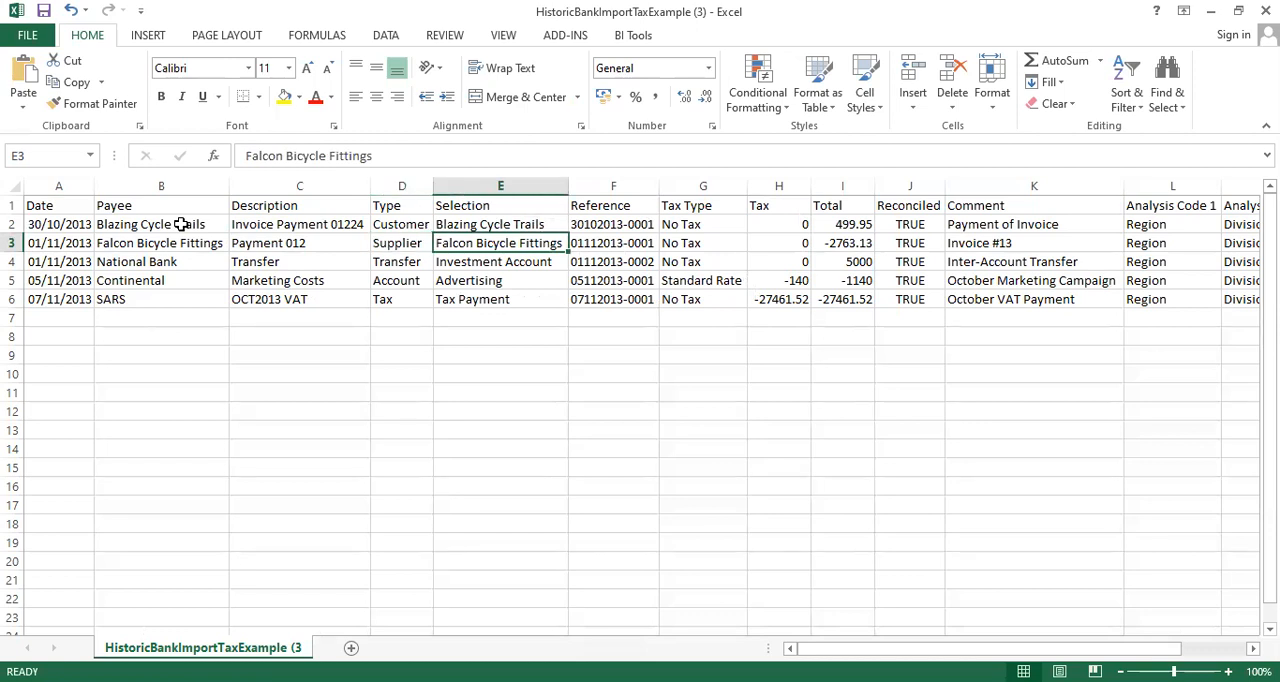
key("Left")
key("Down")
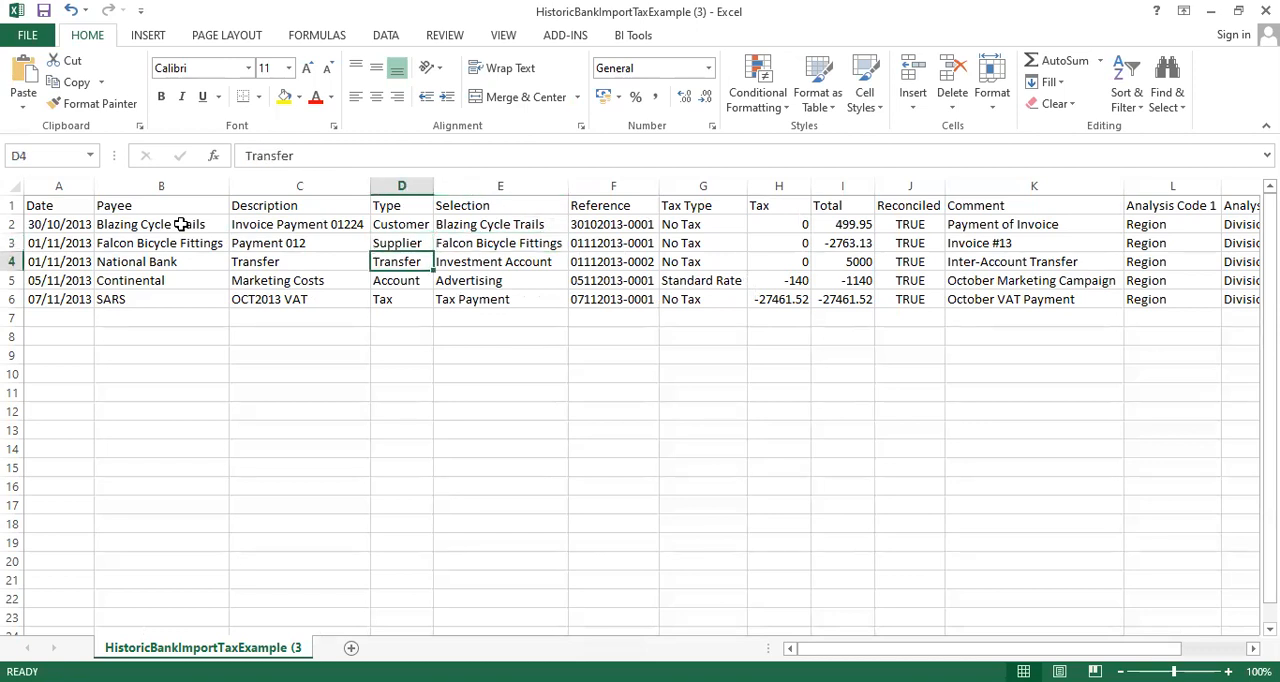
key("Right")
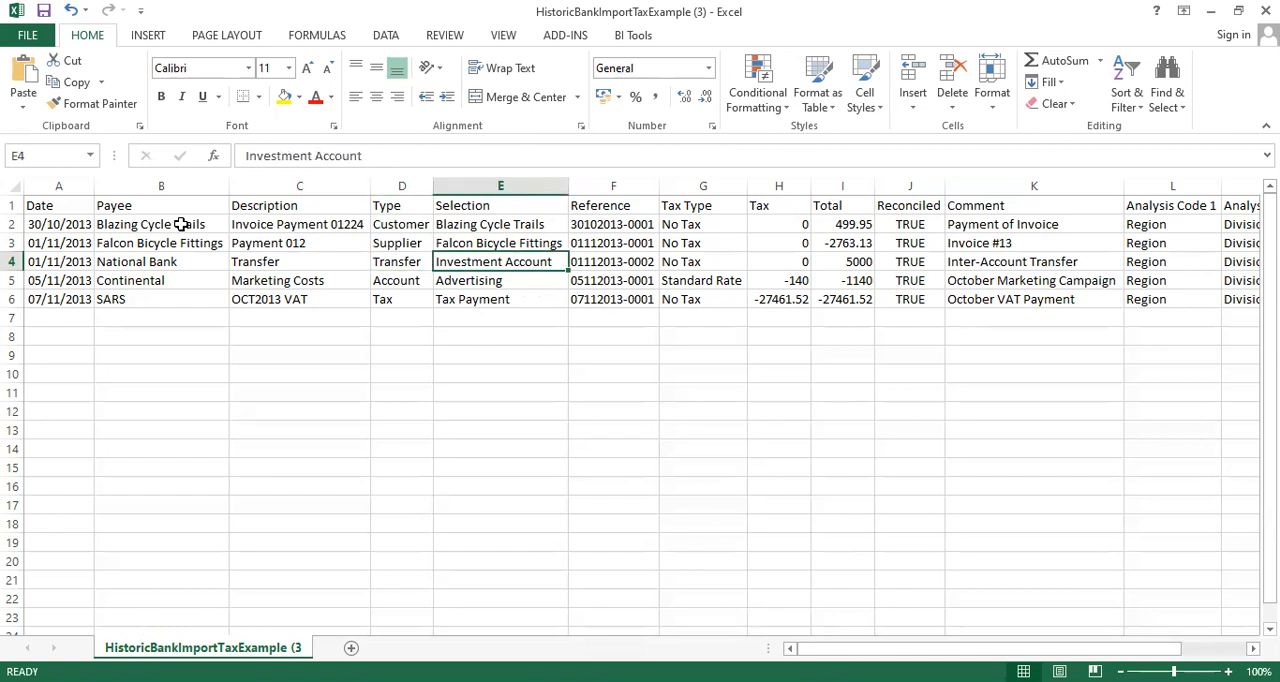
key("Left")
key("Down")
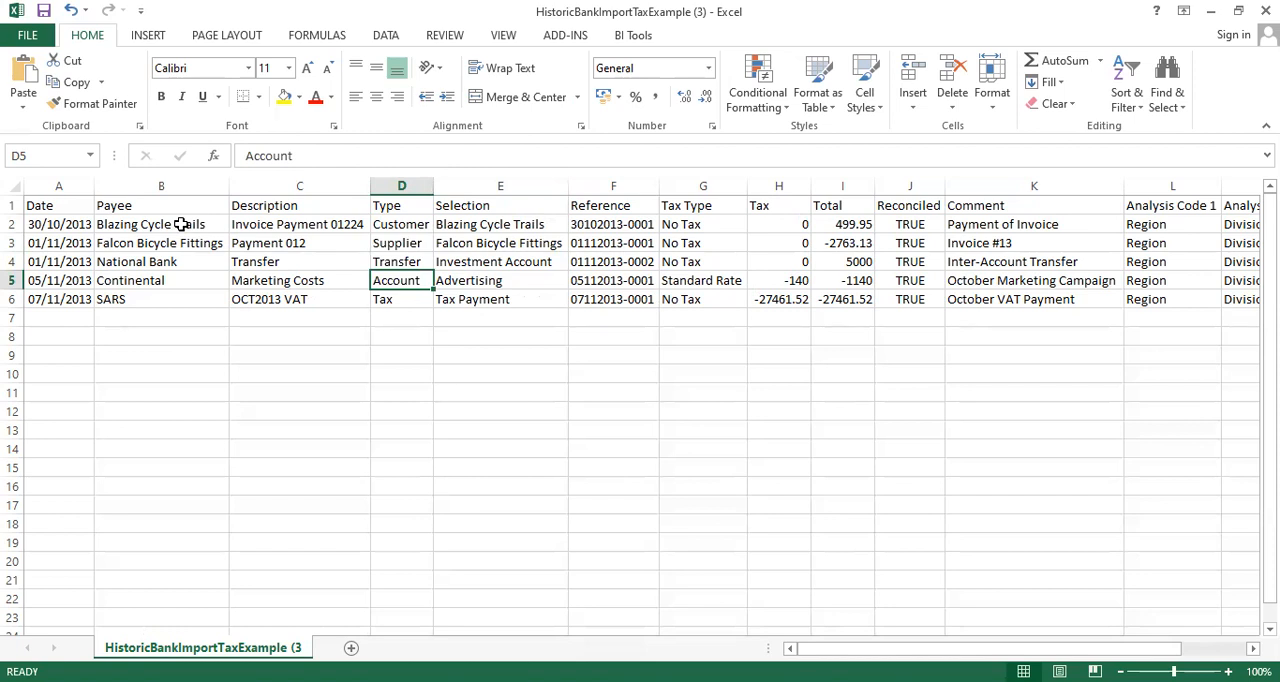
key("Right")
key("Left")
key("Down")
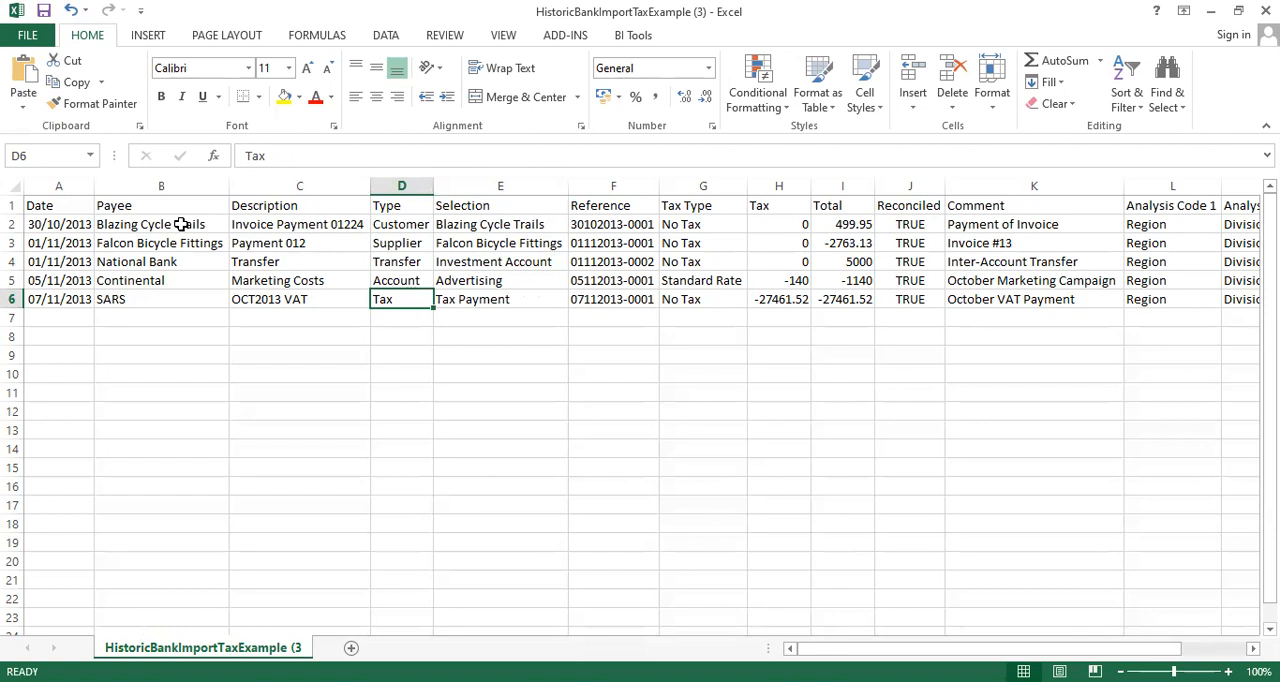
key("Right")
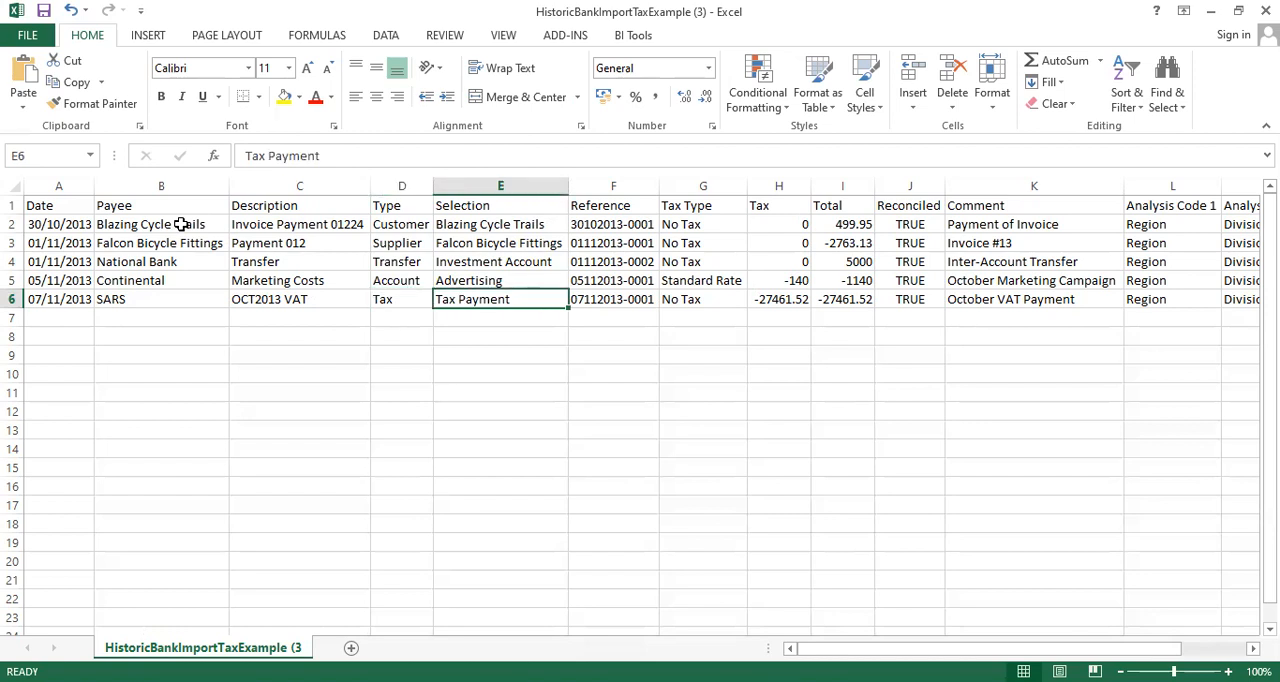
Examine the first record's remaining entries from Reference through Analysis Code 3.
key("Up")
key("Up")
key("Up")
key("Up")
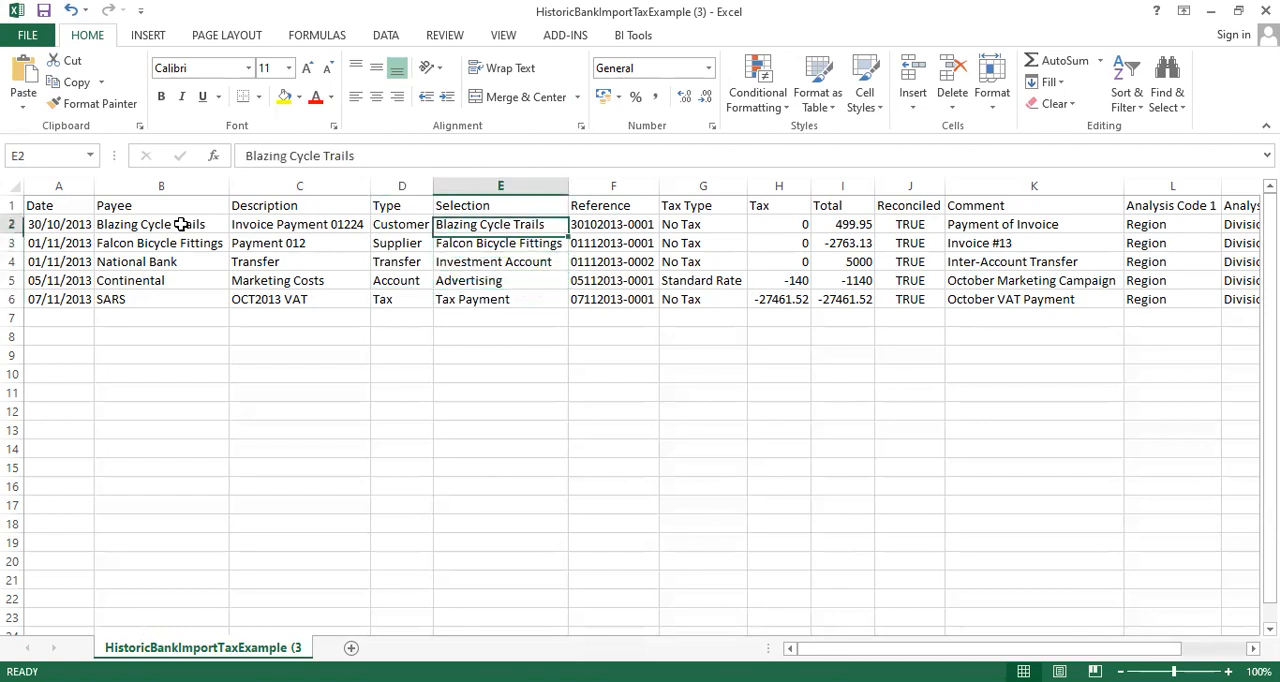
key("Right")
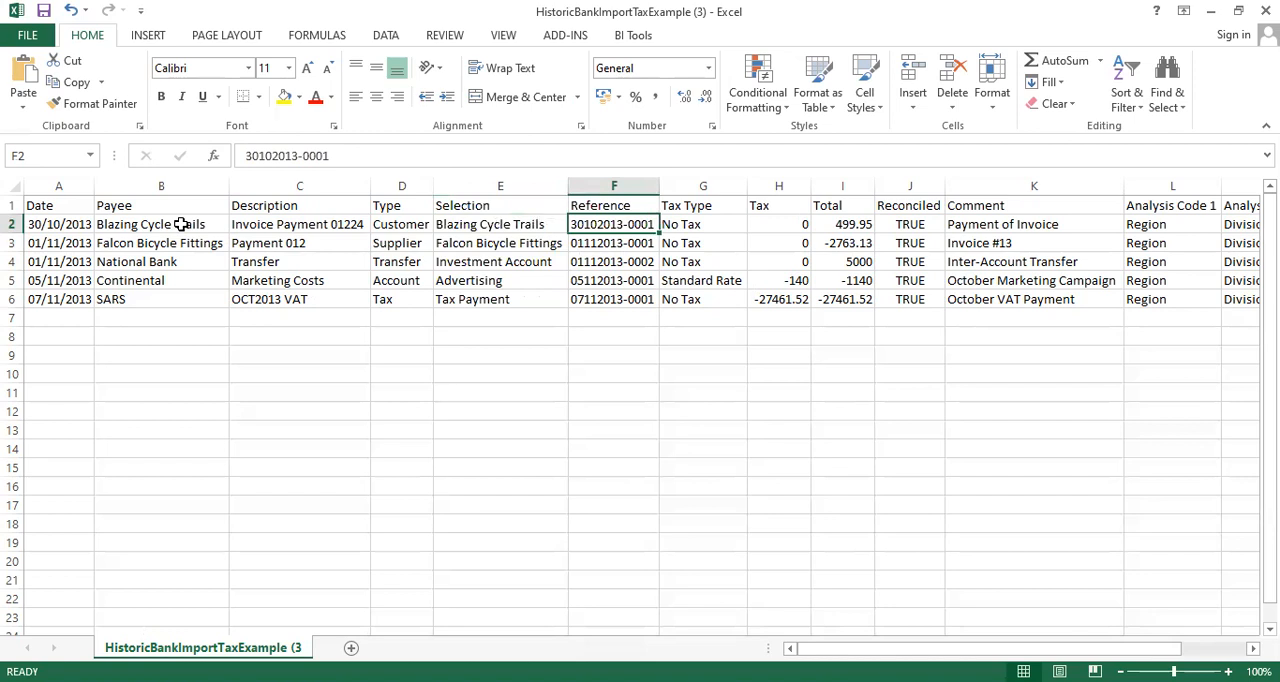
key("Right")
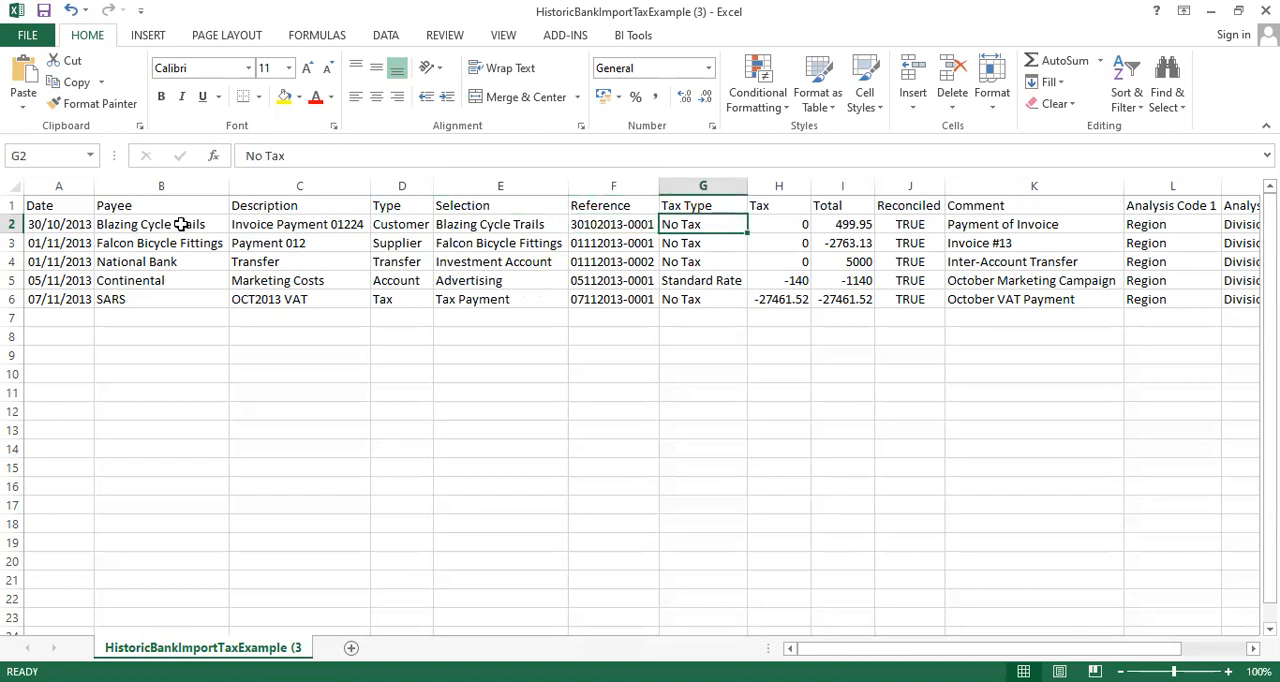
key("Right")
key("Right")
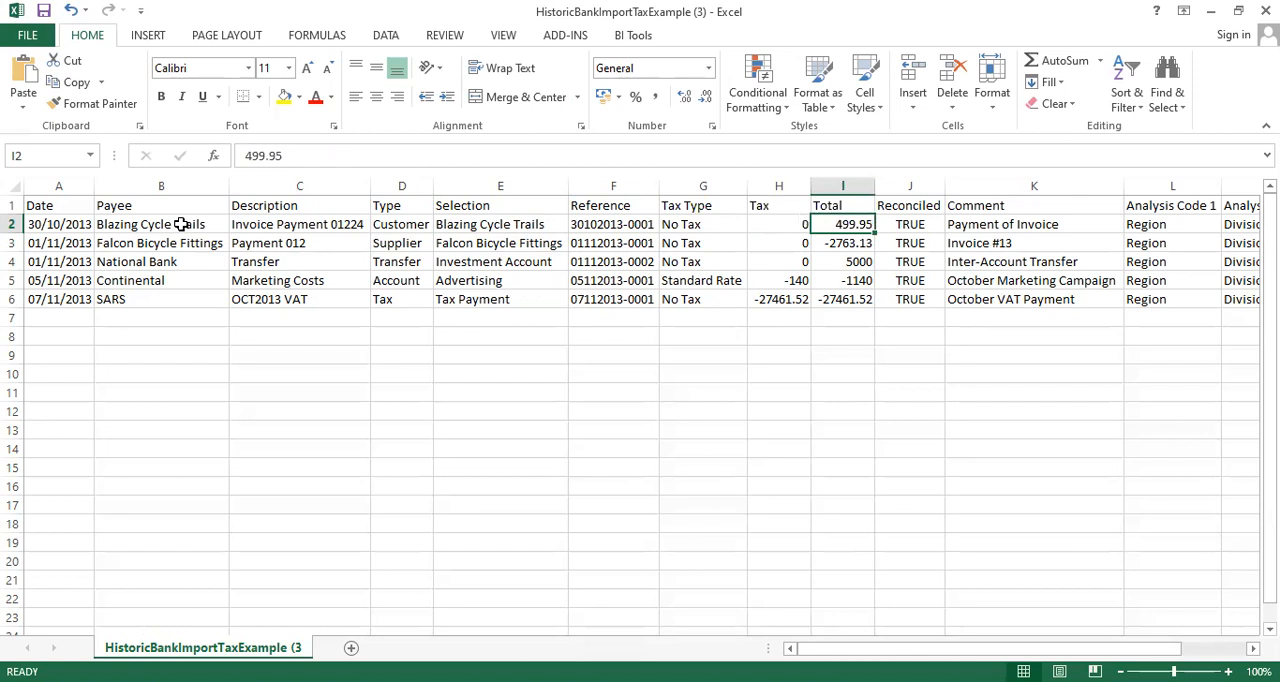
key("Right")
key("Right")
key("Right")
key("Right")
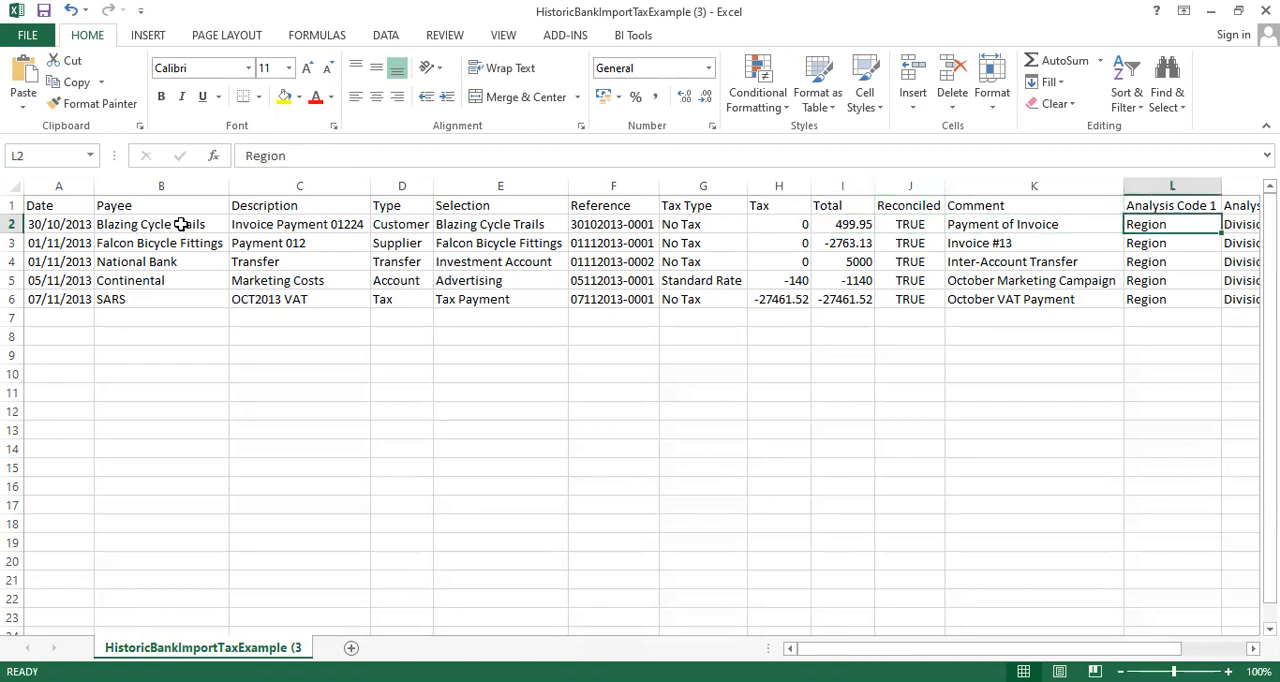
key("Right")
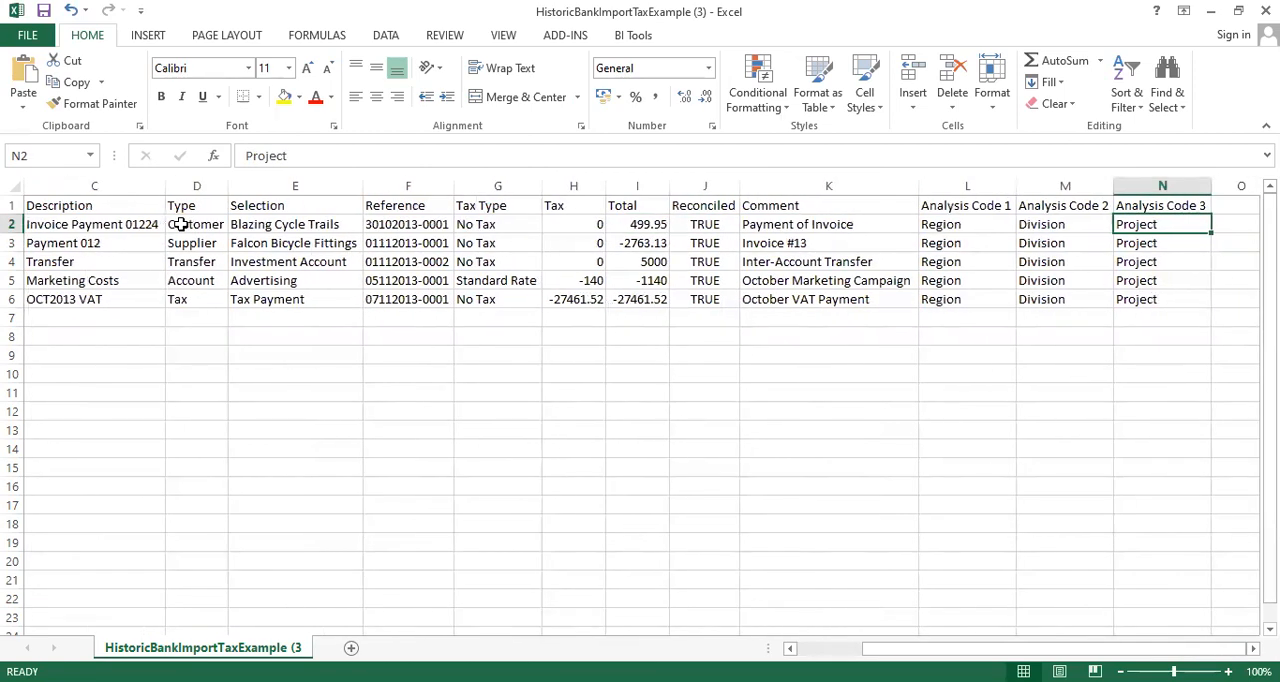
key("Left")
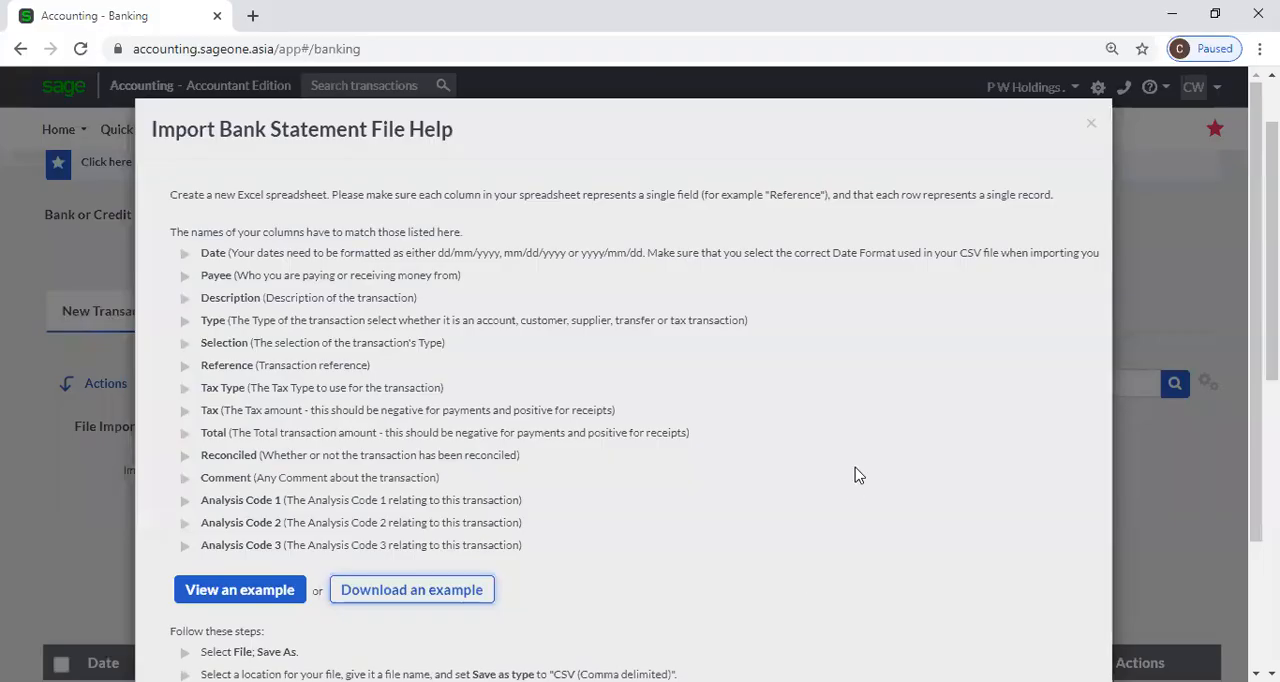
Return to Sage, close the import file help and reselect Historic CSV as the import file type.
left_click(1088, 128)
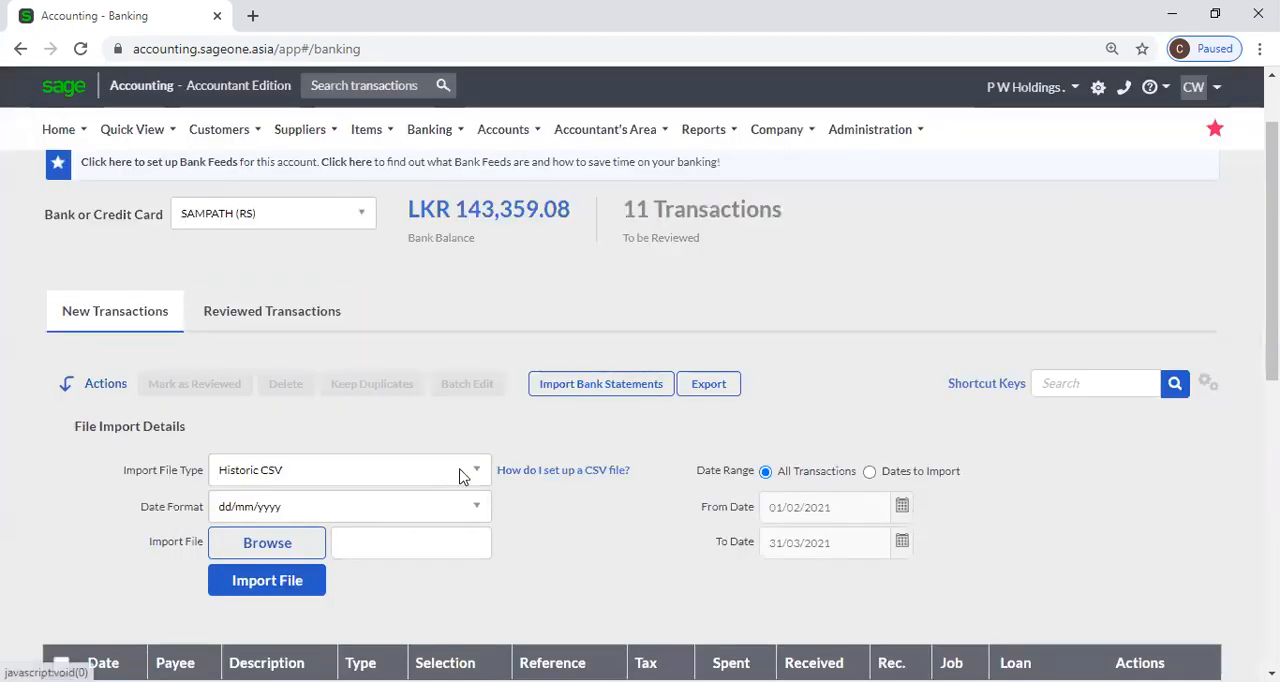
left_click(459, 475)
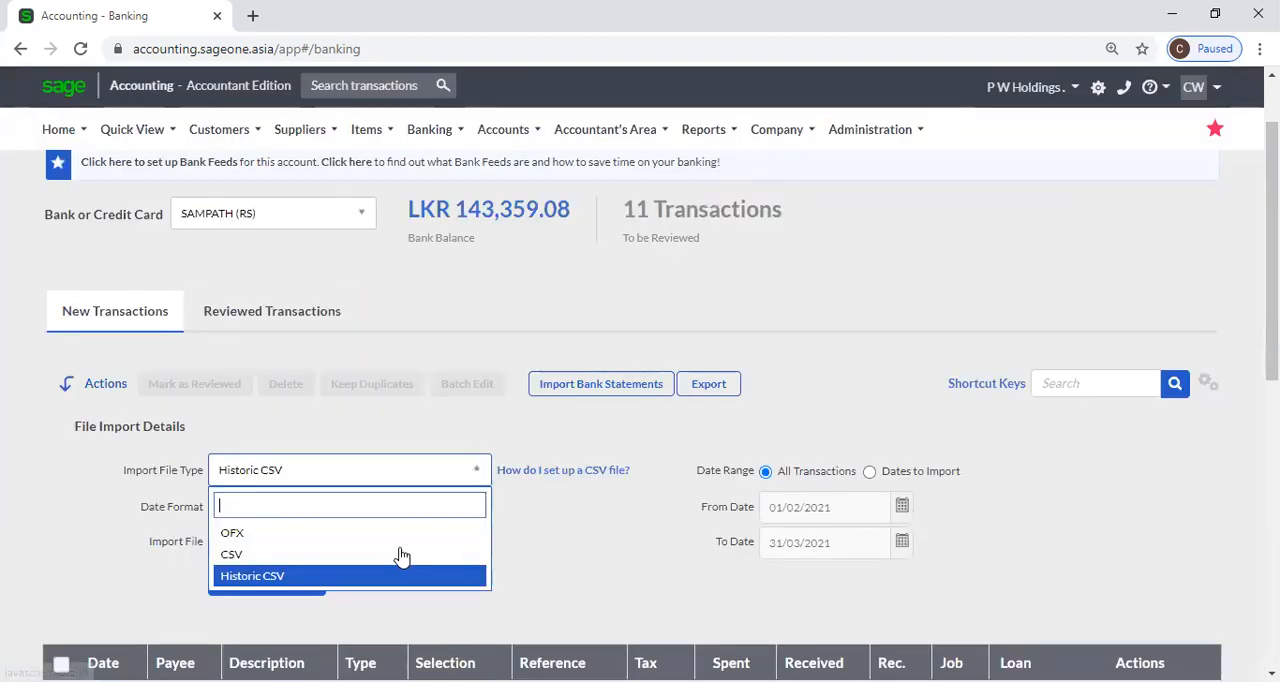
left_click(397, 574)
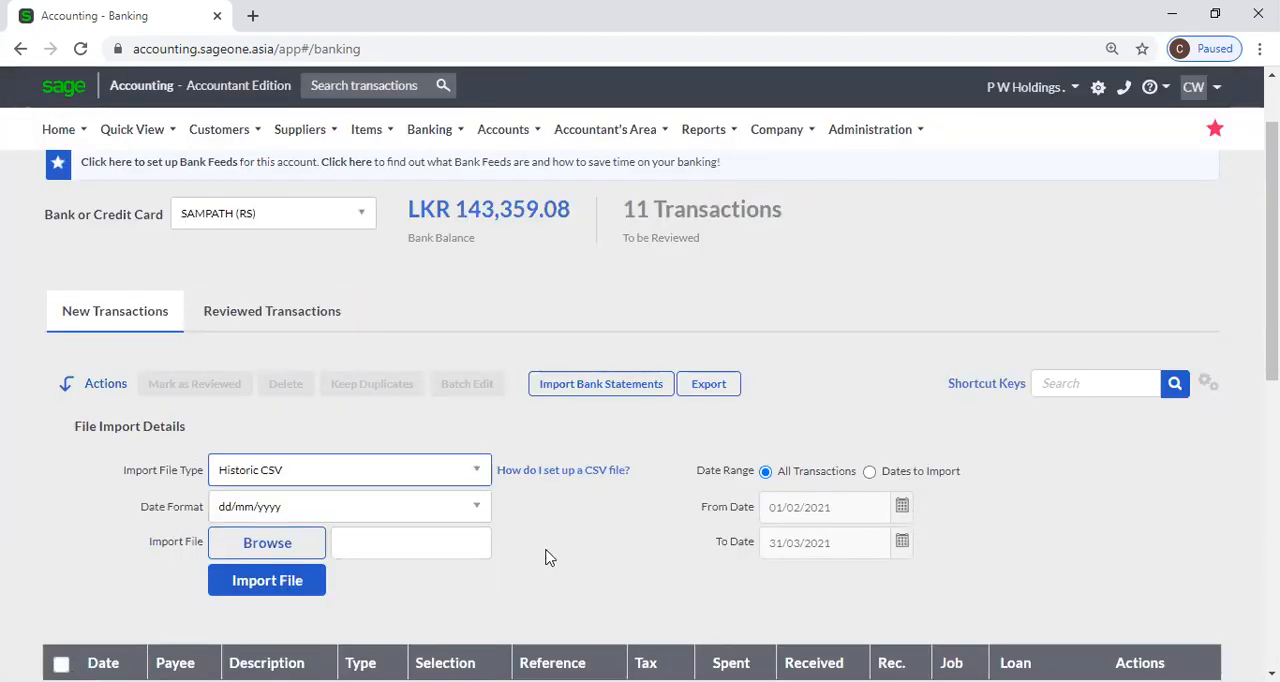
scroll(545, 551, "down", 1)
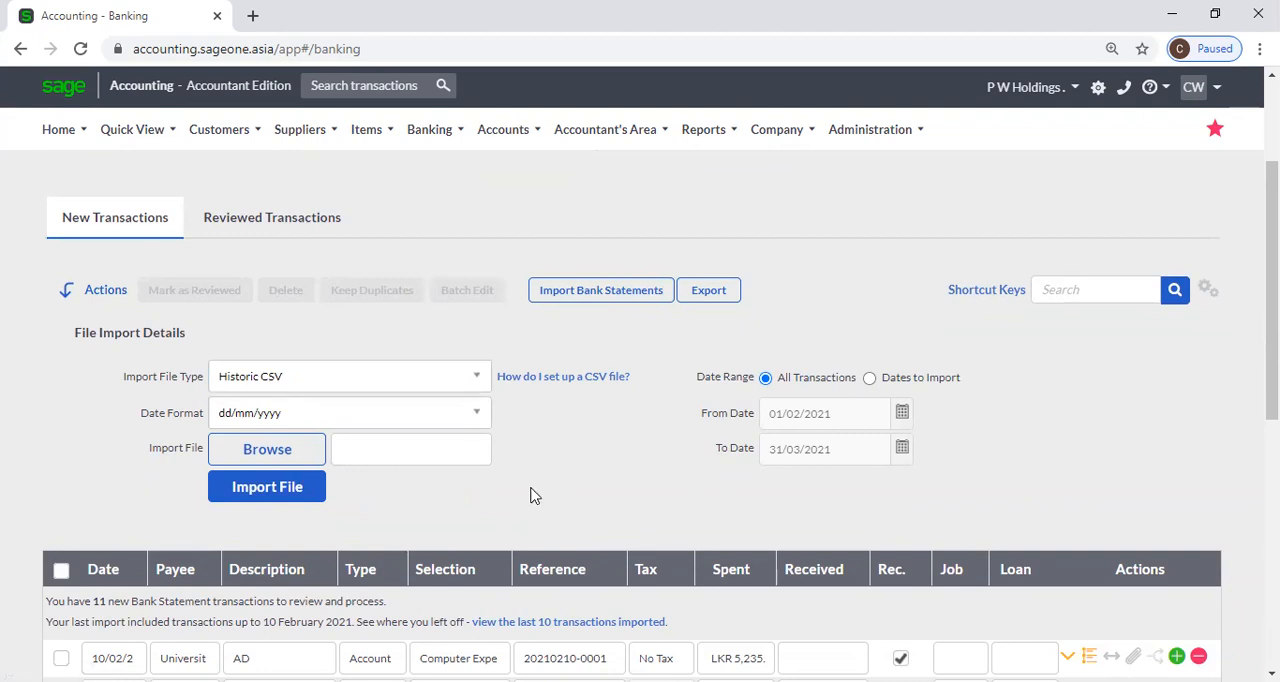
scroll(580, 484, "up", 2)
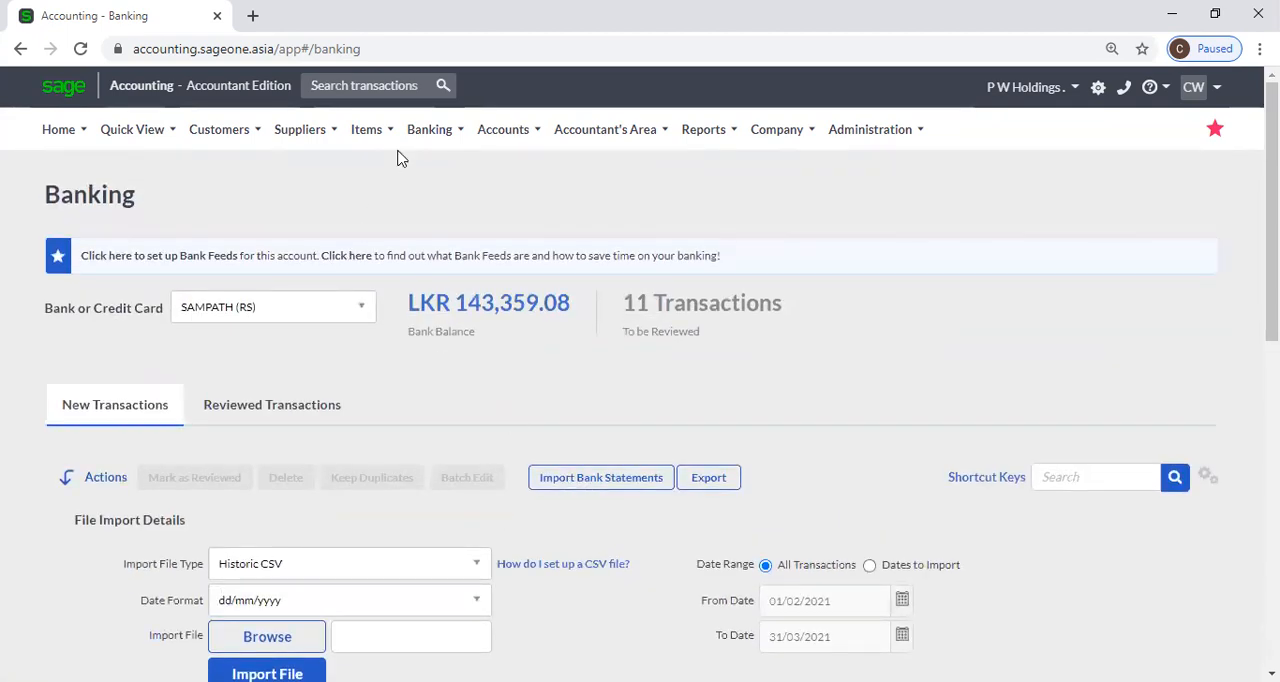
Reopen the Banking transactions page and look through the new bank statement transactions for the SAMPATH (RS) account.
mouse_move(434, 141)
mouse_move(543, 238)
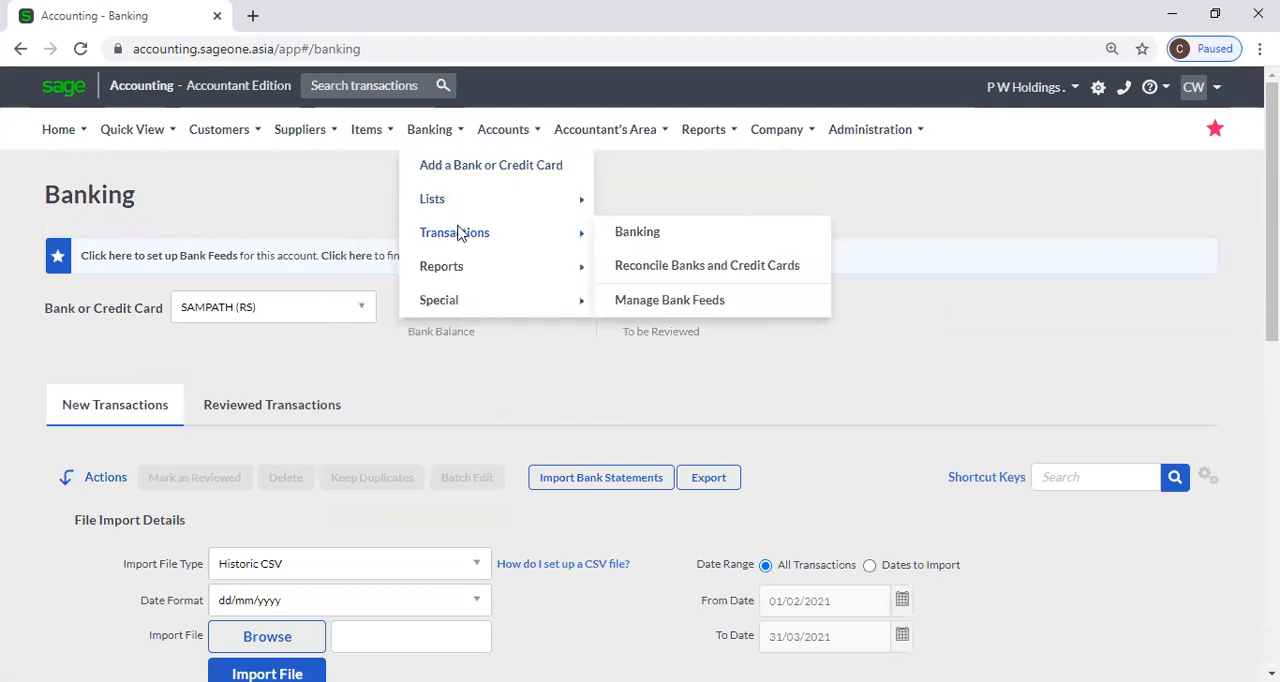
left_click(630, 238)
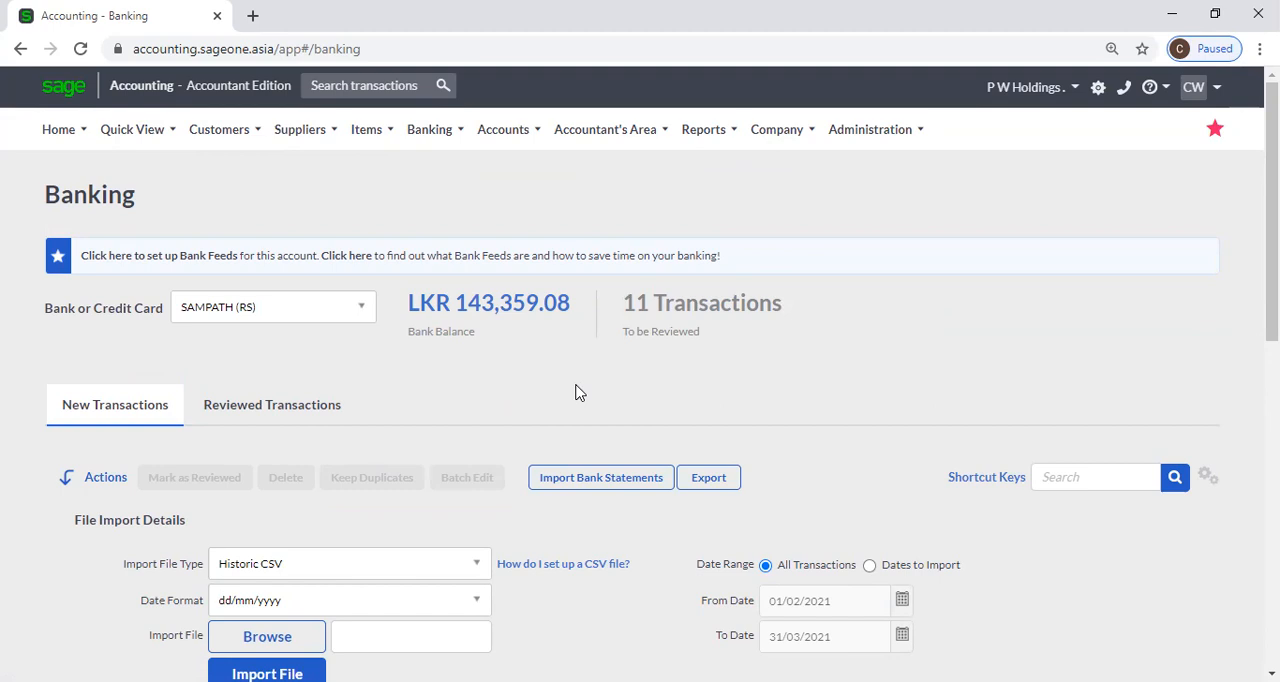
scroll(522, 392, "down", 1)
scroll(522, 392, "down", 5)
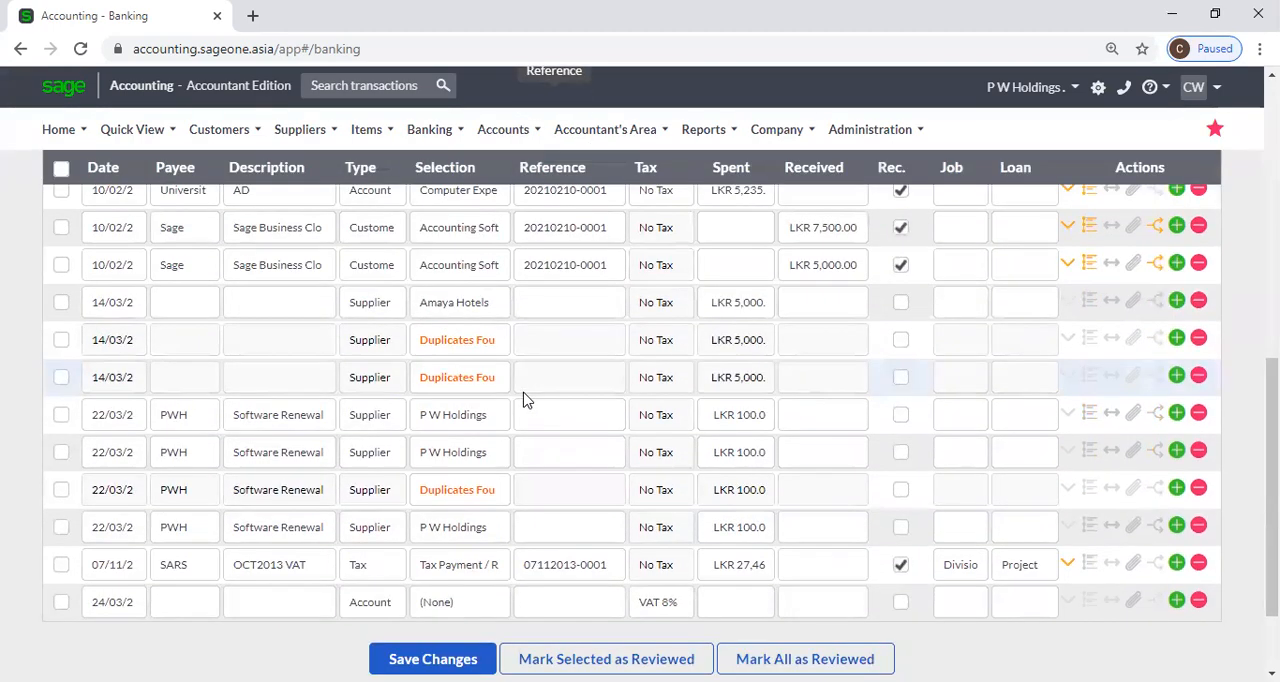
scroll(522, 400, "up", 3)
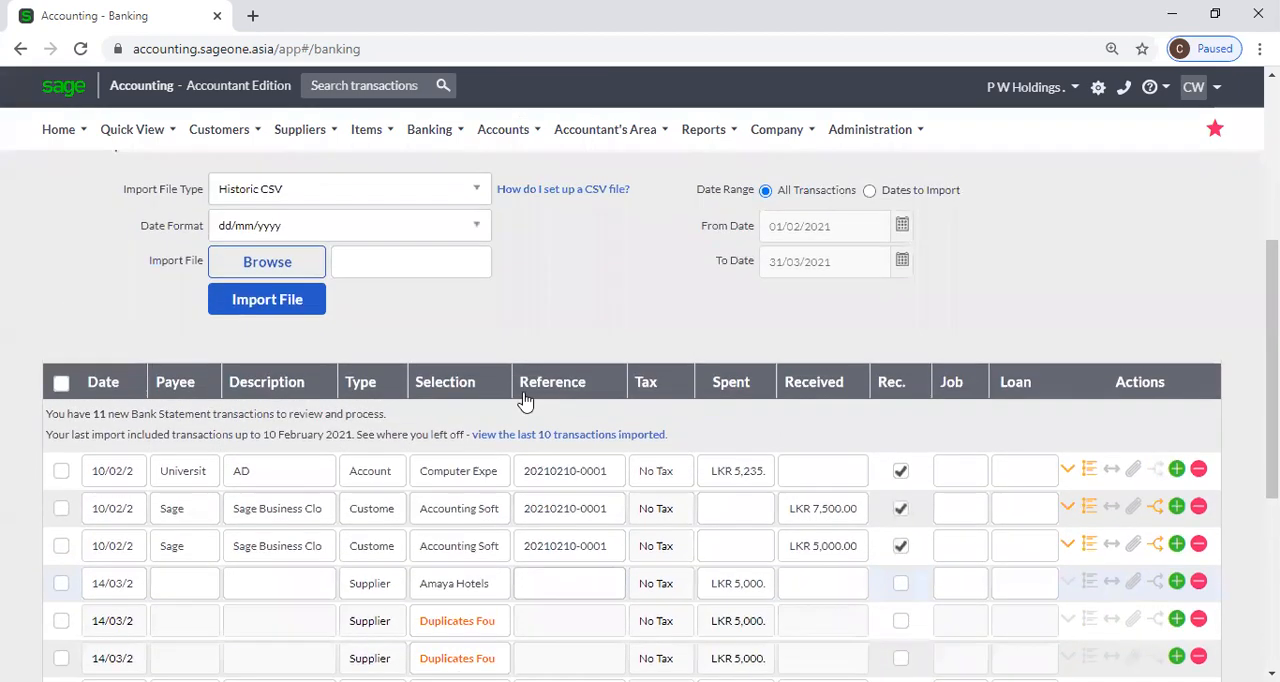
Select the first 14/03 supplier transaction that is flagged as a duplicate.
scroll(177, 374, "down", 3)
left_click(61, 339)
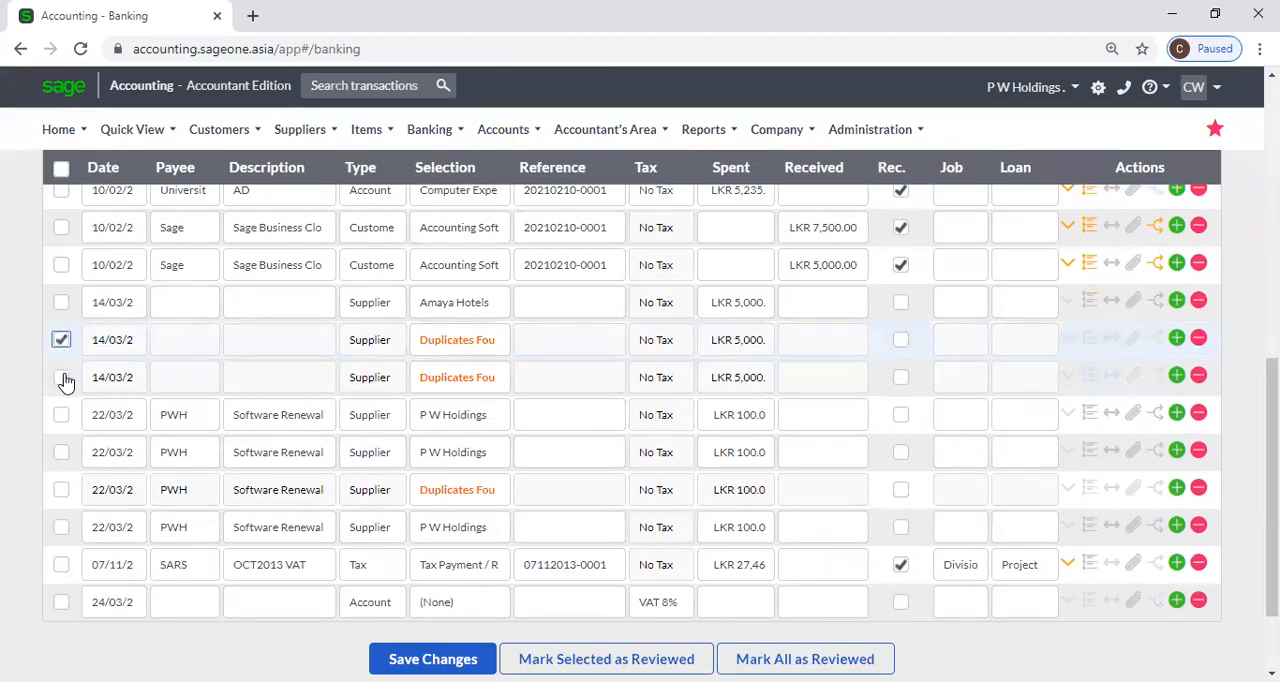
scroll(210, 352, "up", 2)
scroll(210, 352, "up", 3)
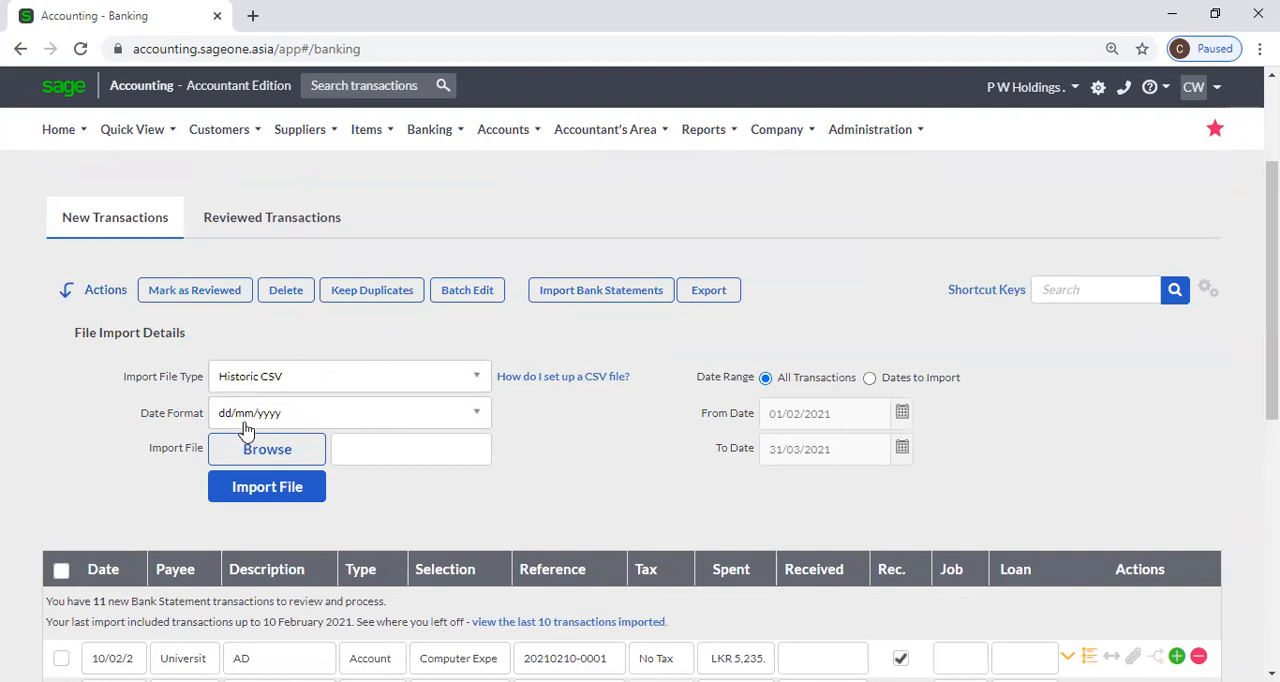
Try to reset the banking view by reloading the New Transactions list and reopening the Banking page.
left_click(222, 242)
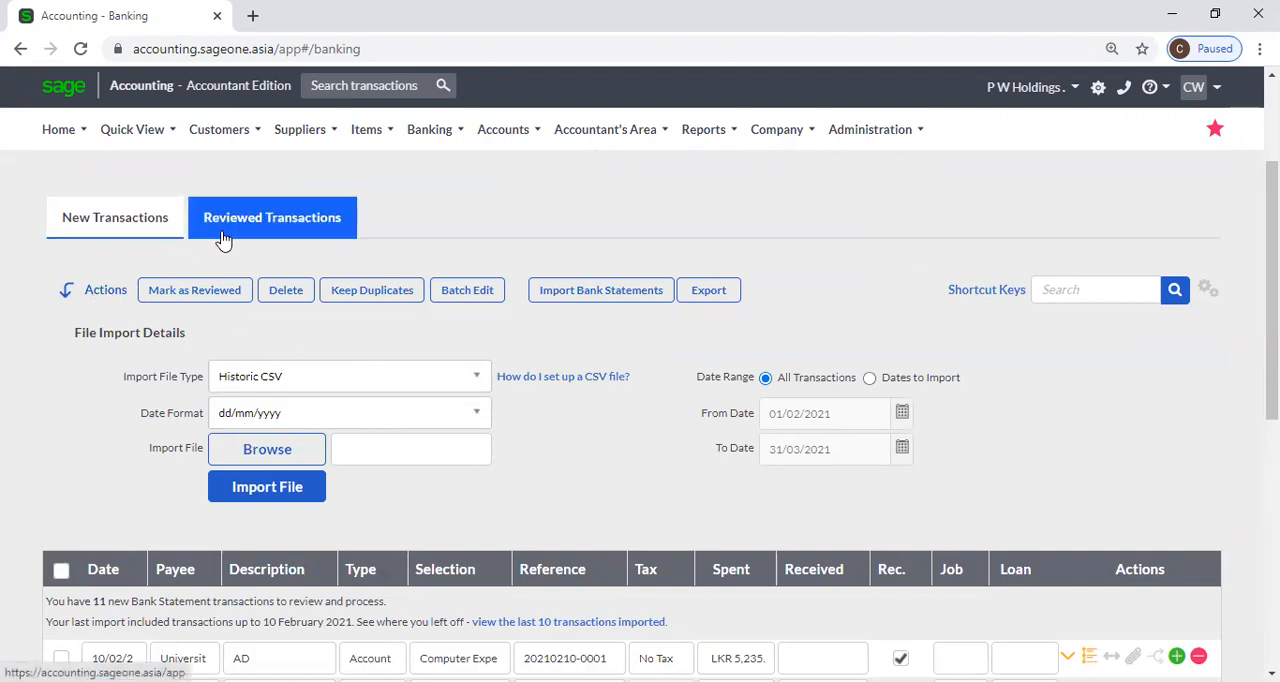
left_click(112, 237)
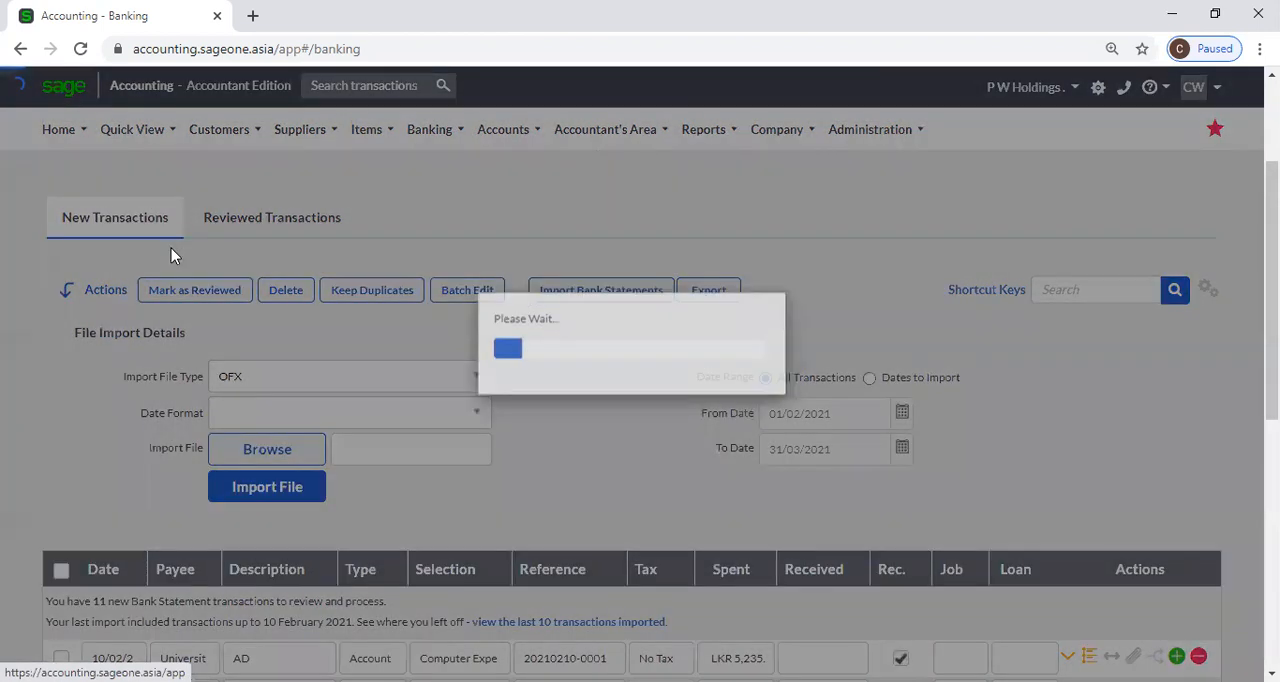
mouse_move(429, 129)
mouse_move(451, 231)
left_click(665, 250)
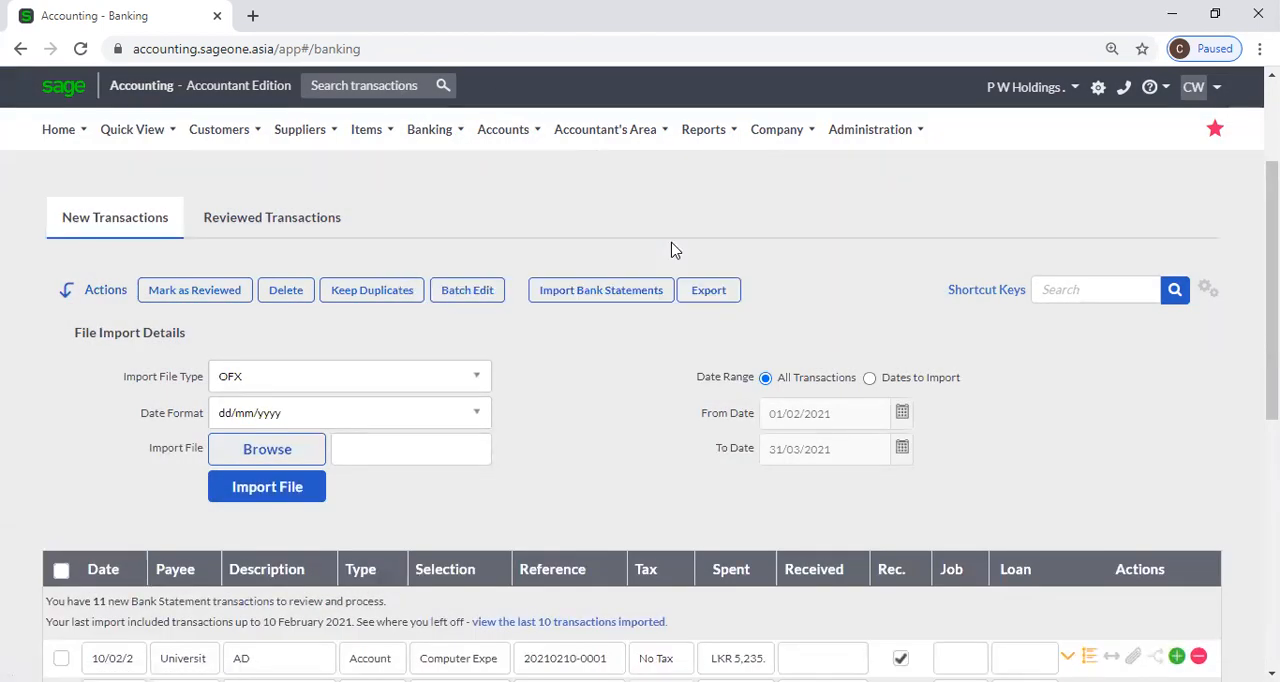
Refresh the Banking page in the browser and look through its new transactions.
left_click(84, 50)
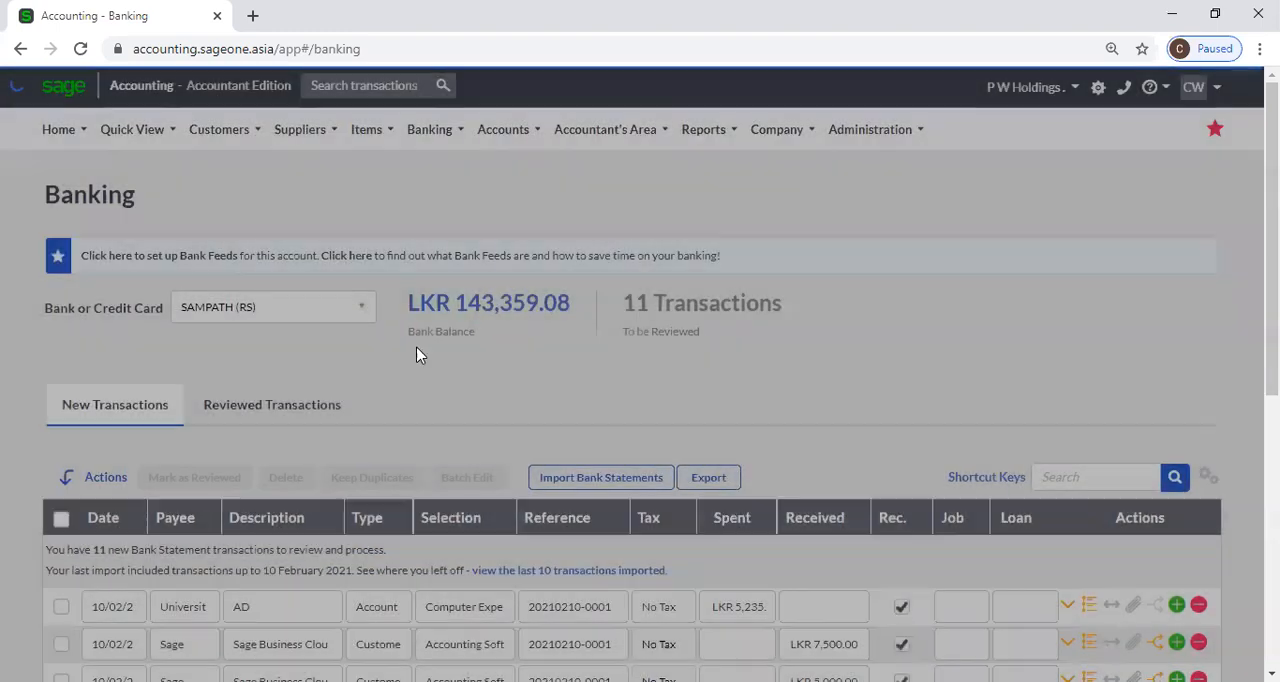
scroll(405, 373, "down", 1)
scroll(405, 373, "down", 2)
scroll(400, 368, "up", 1)
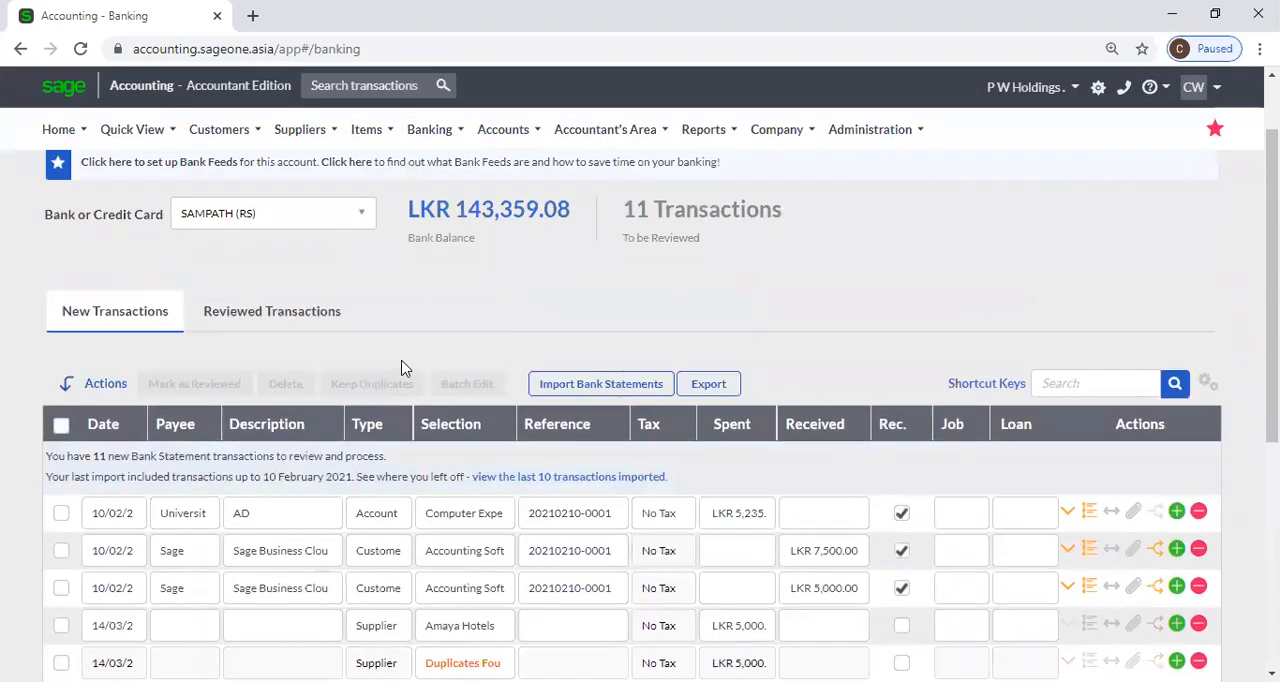
Switch the banking view to the bank account identified only by its account number and look through its new bank statement transactions.
left_click(362, 214)
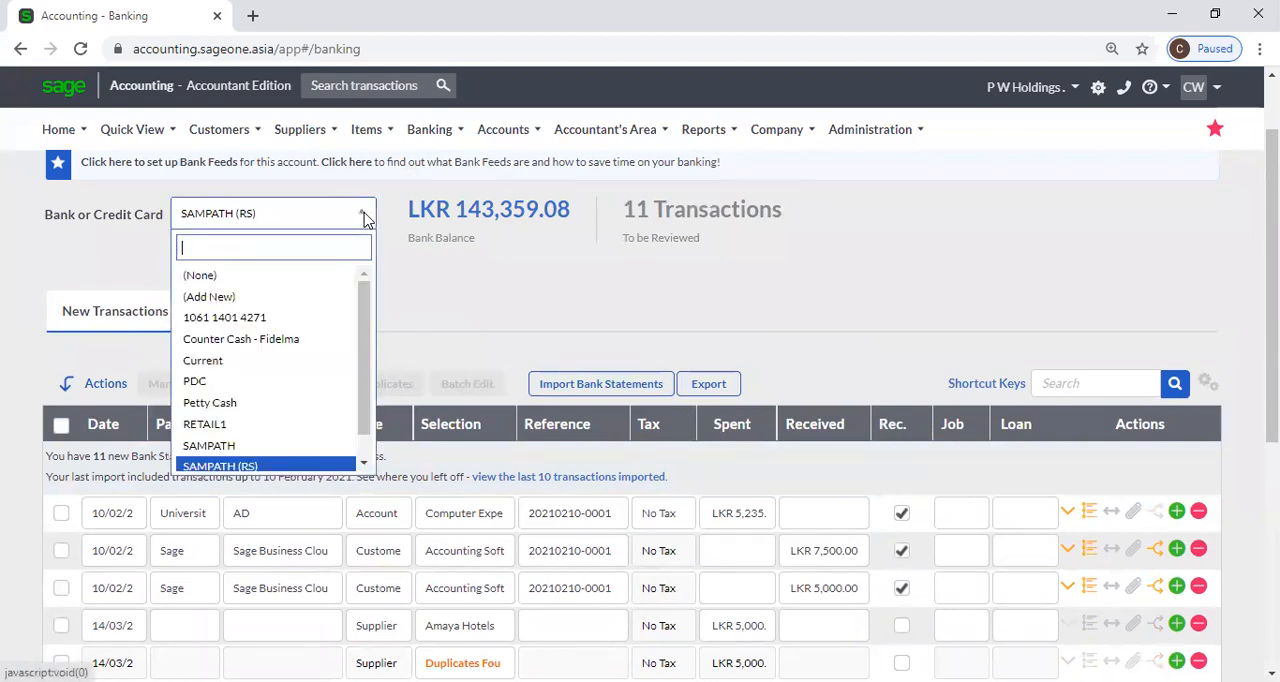
left_click(289, 317)
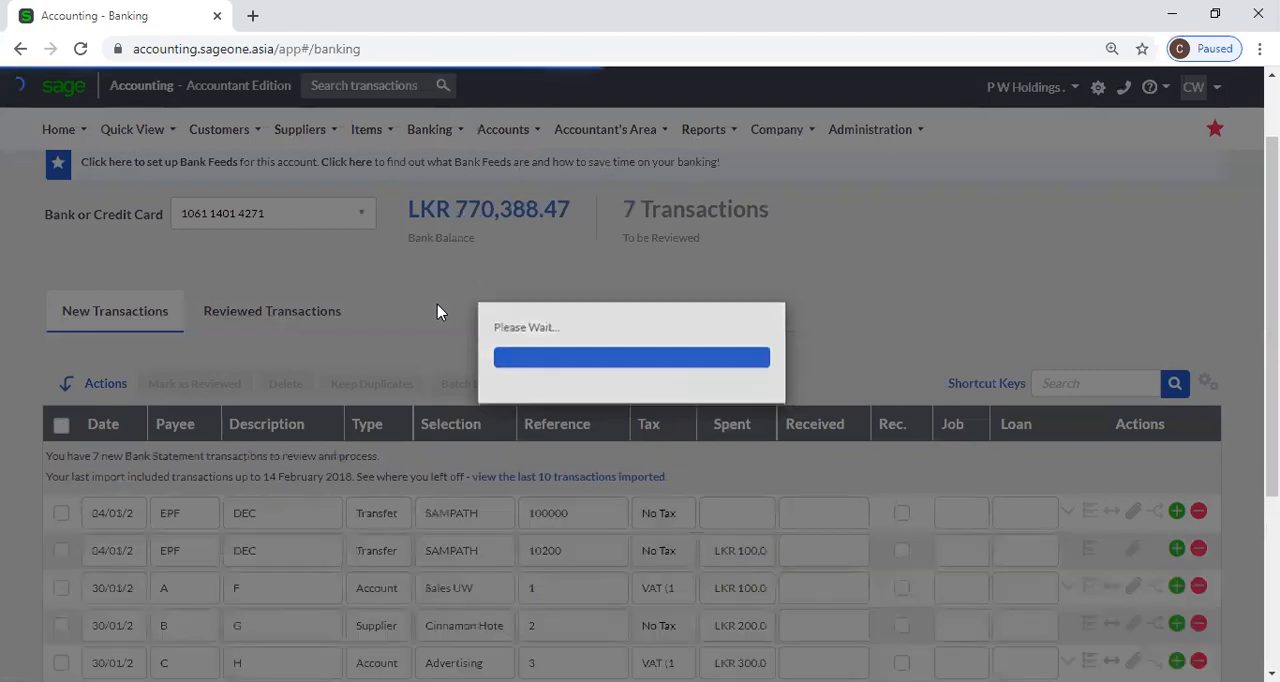
scroll(434, 324, "down", 3)
scroll(436, 340, "up", 2)
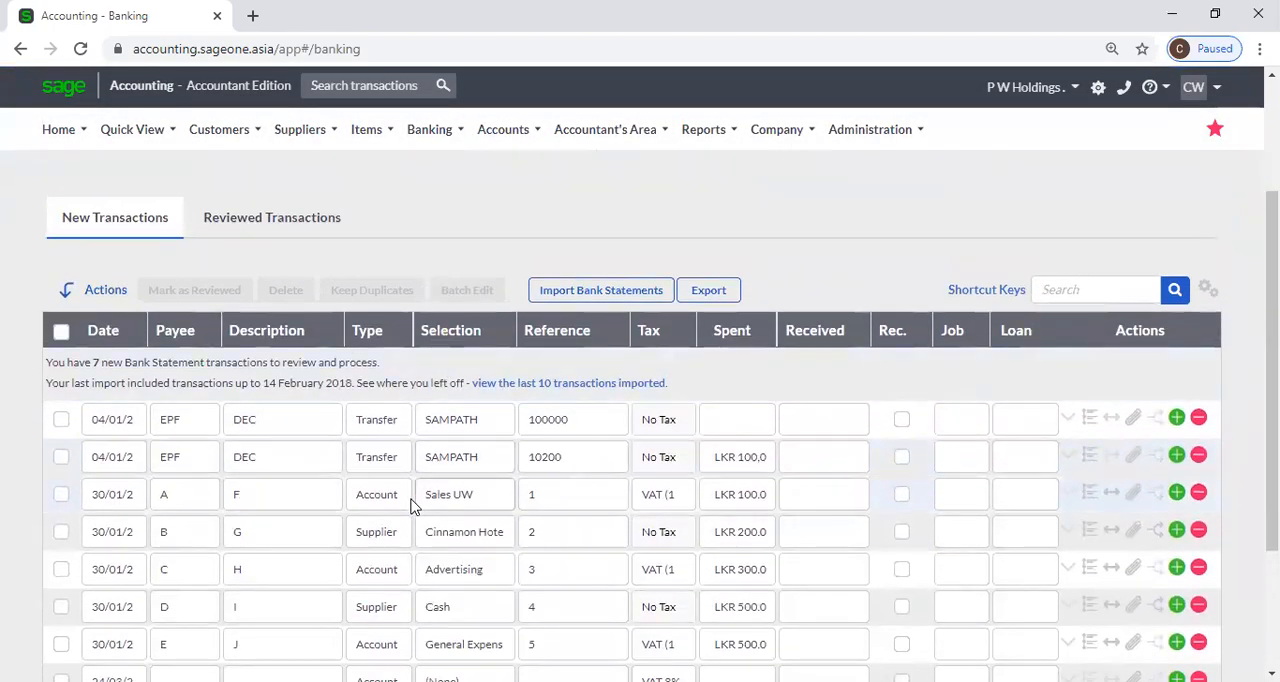
scroll(414, 263, "down", 2)
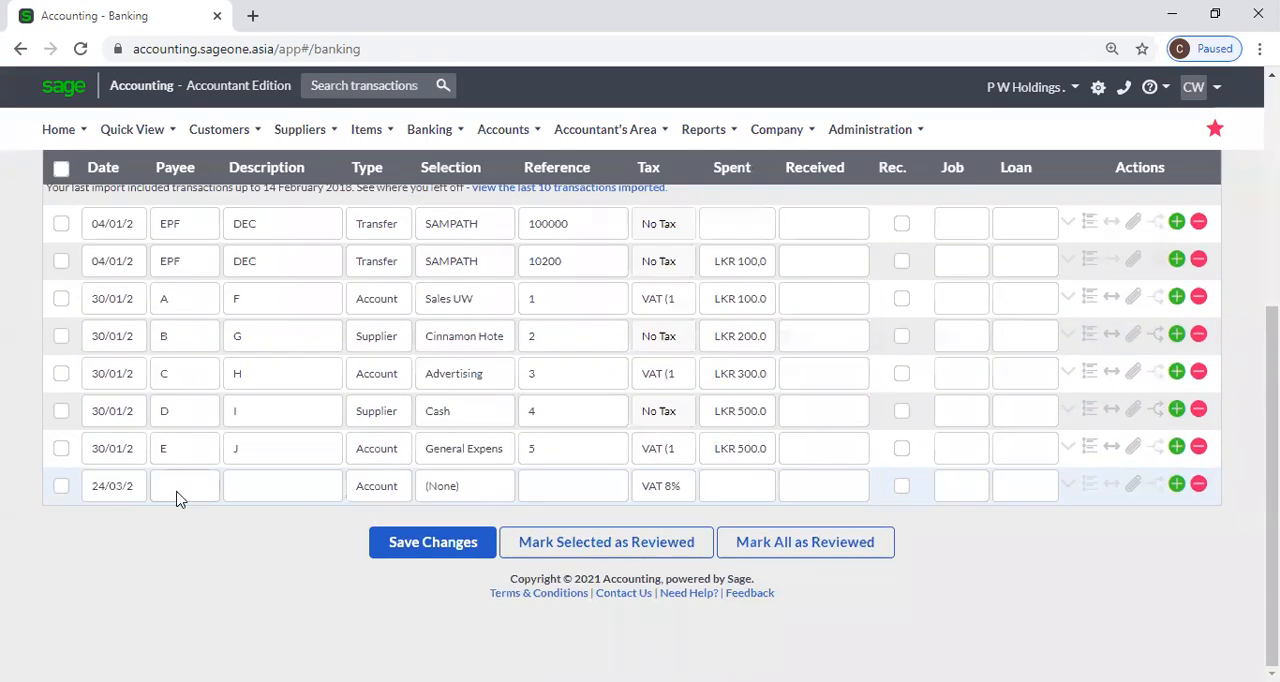
scroll(180, 498, "up", 3)
scroll(175, 495, "down", 1)
scroll(175, 495, "up", 2)
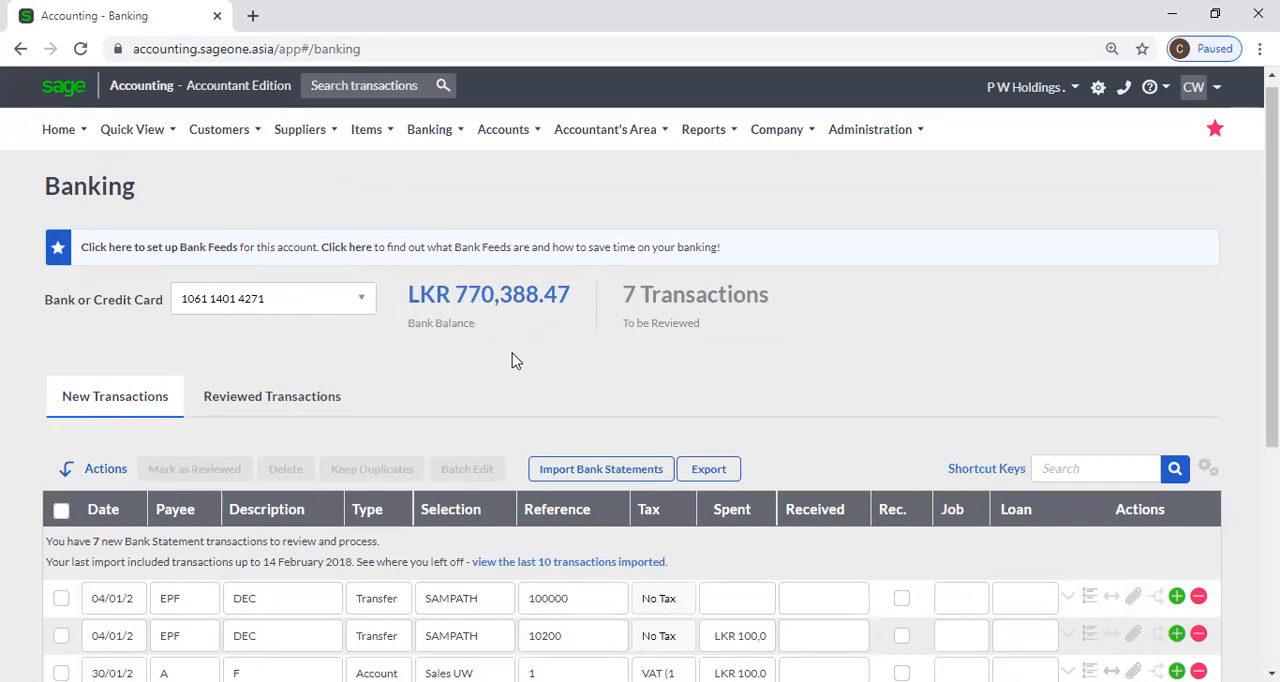
scroll(512, 361, "down", 1)
scroll(512, 365, "down", 2)
scroll(512, 373, "up", 2)
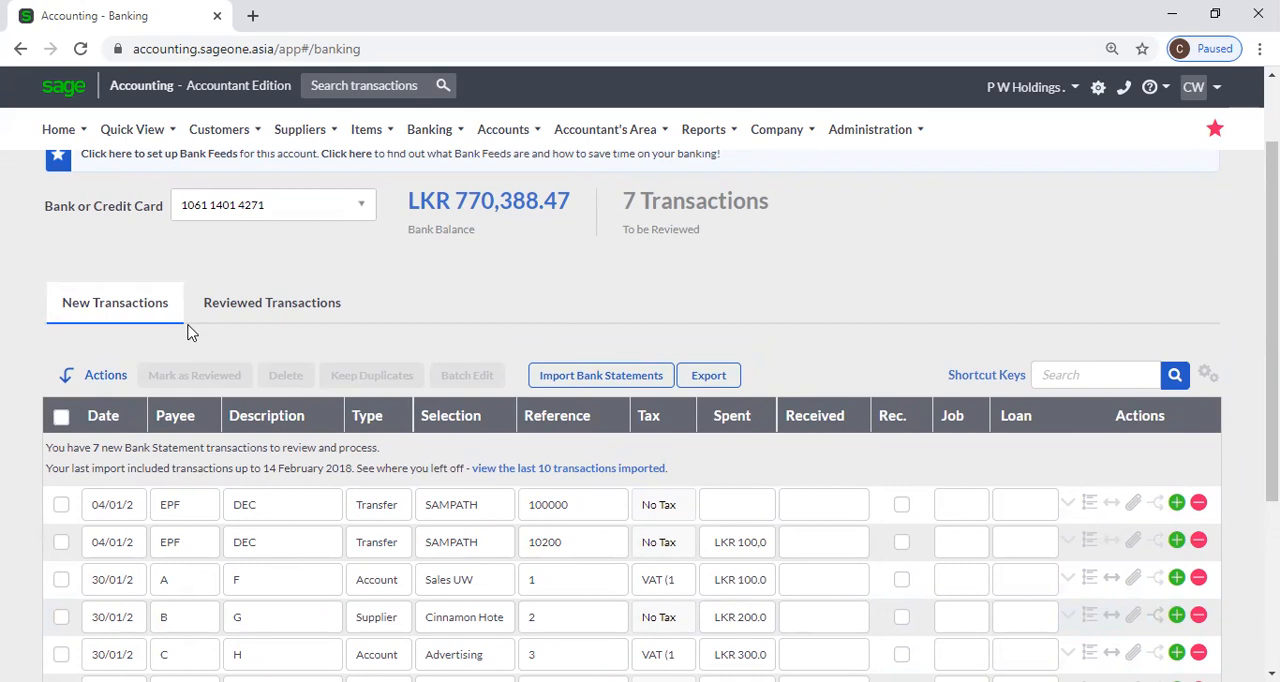
Check the account's reviewed transactions and return to its new transactions list.
left_click(257, 312)
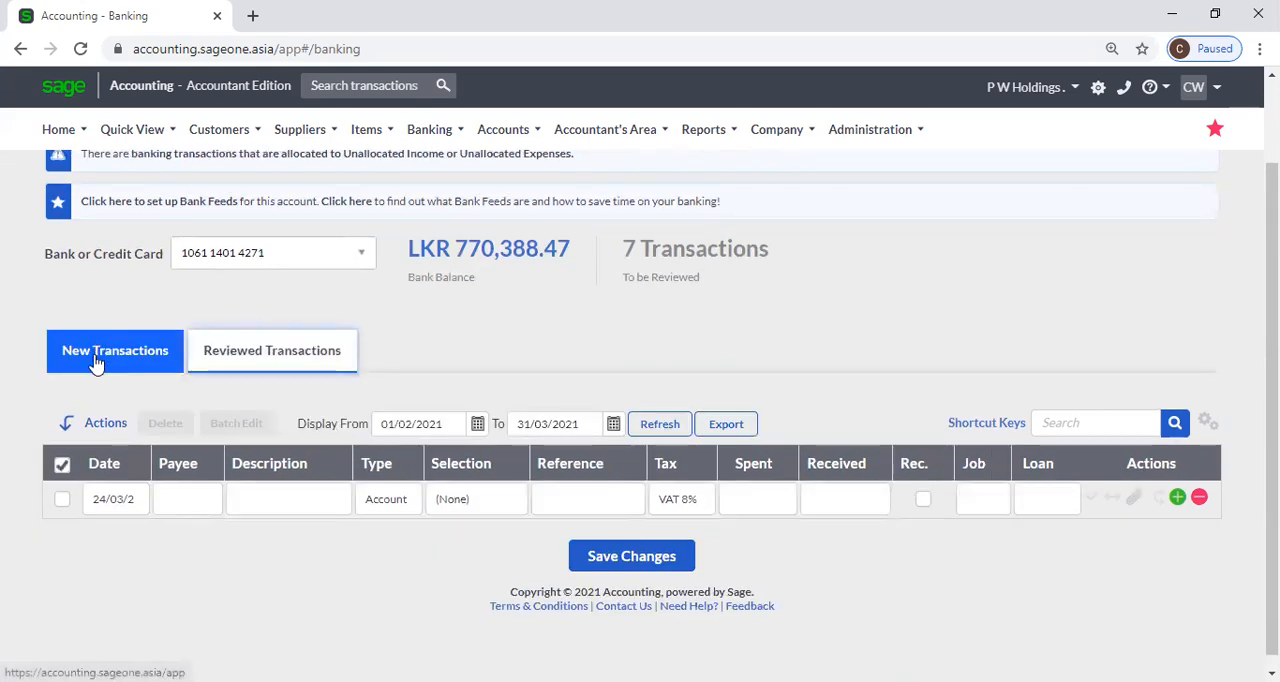
left_click(95, 360)
scroll(471, 360, "down", 2)
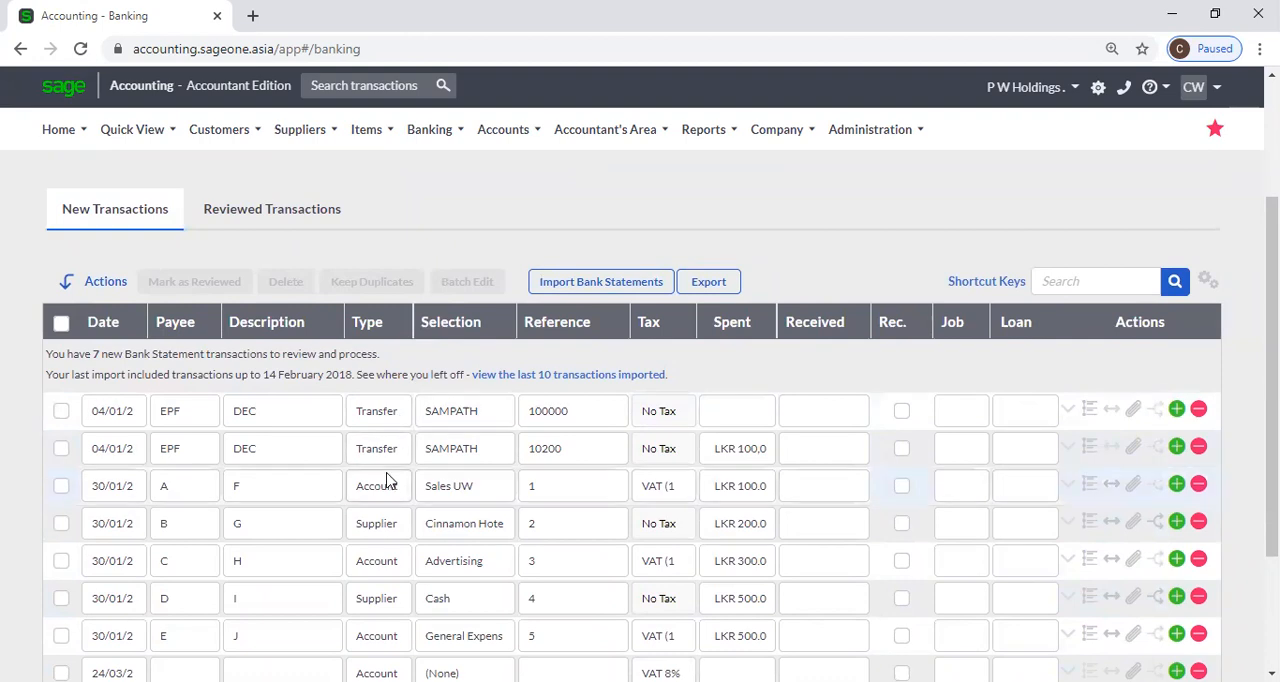
Try to mark the two 04/01 EPF transfers with references 100000 and 10200 as reviewed, and clear their selection.
left_click(61, 411)
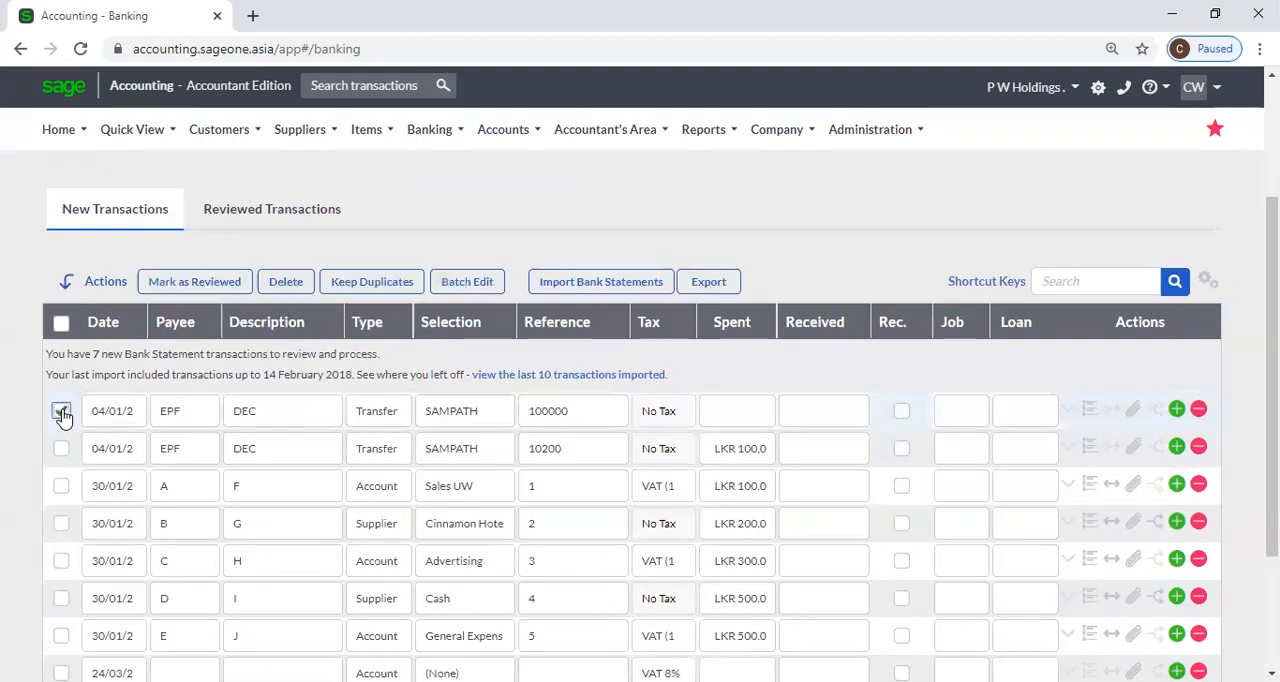
left_click(64, 452)
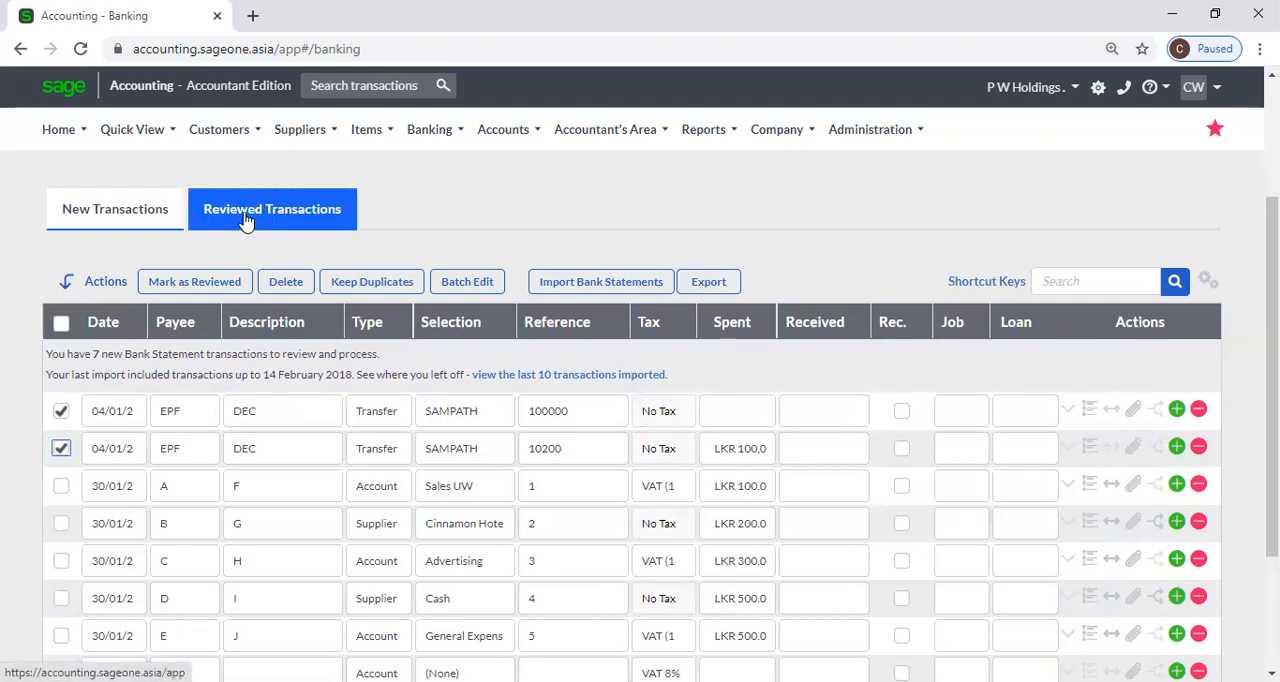
left_click(61, 448)
left_click(61, 448)
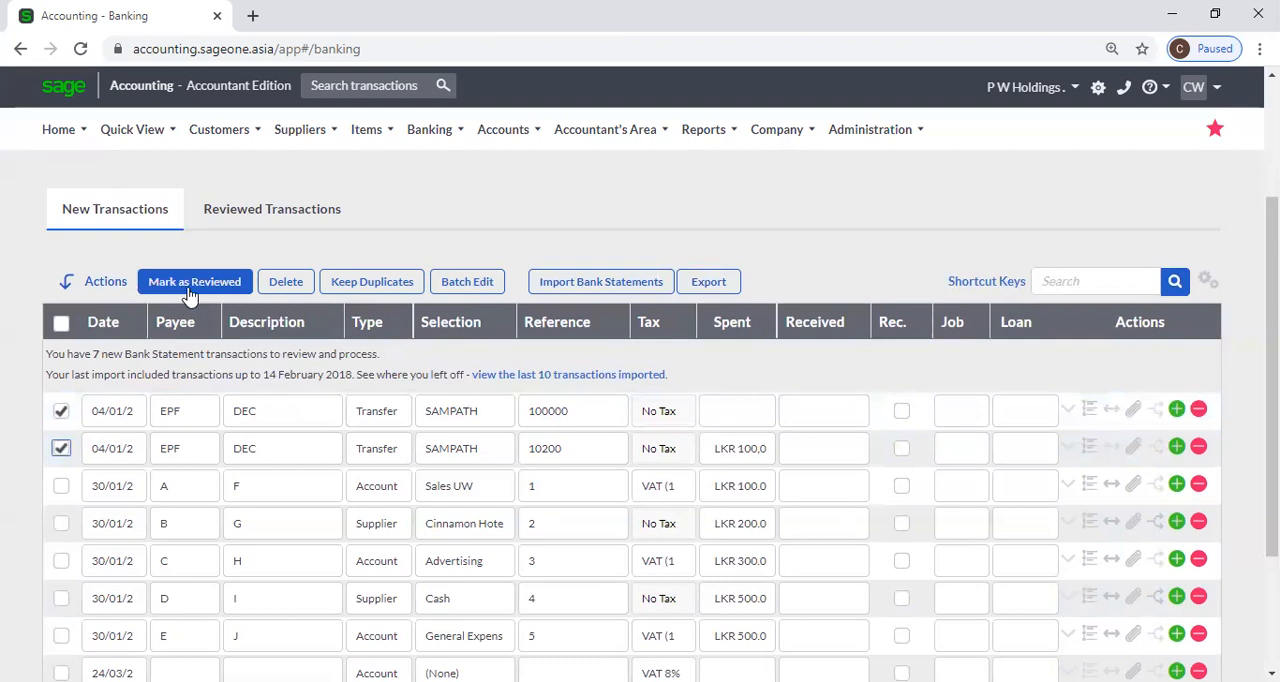
left_click(190, 291)
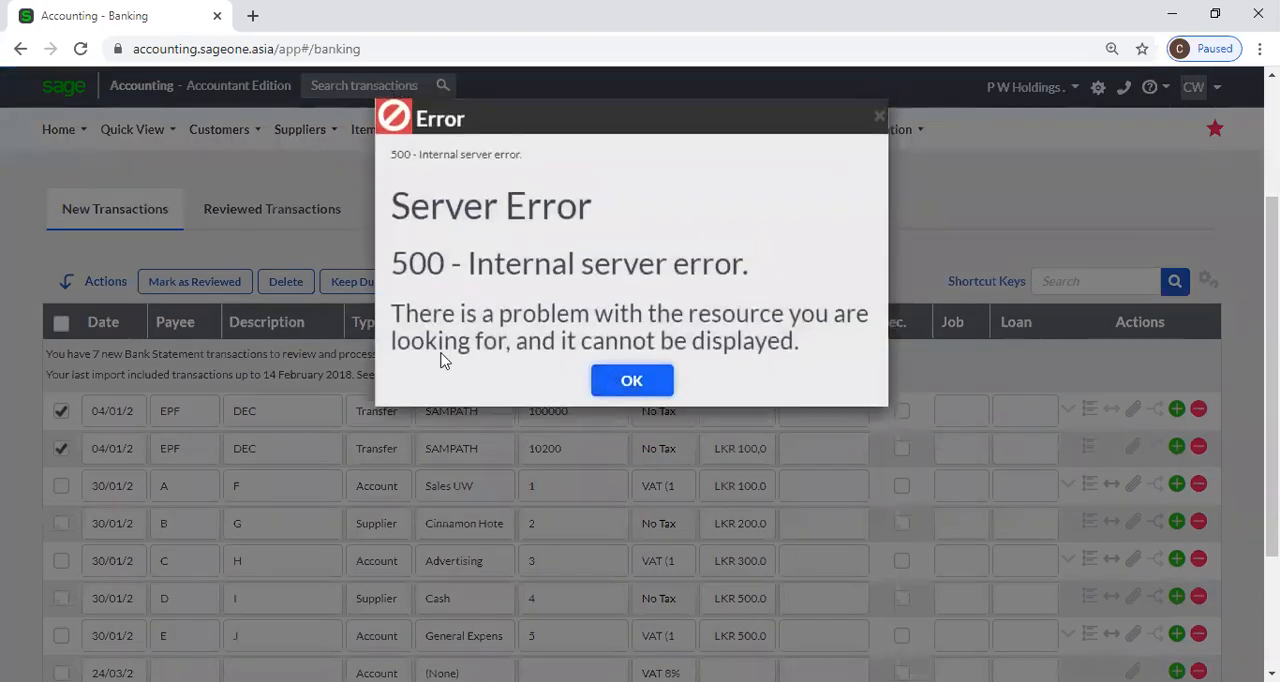
left_click(632, 380)
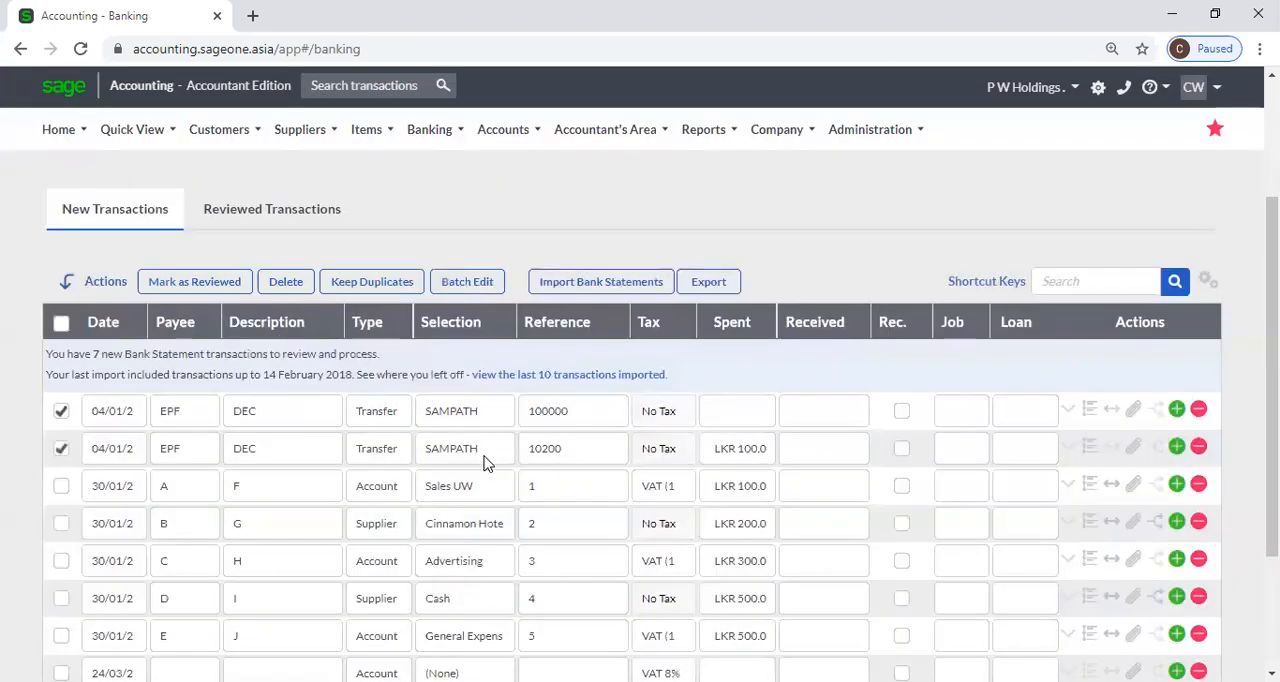
scroll(484, 458, "down", 2)
scroll(428, 452, "up", 2)
left_click(61, 448)
left_click(61, 410)
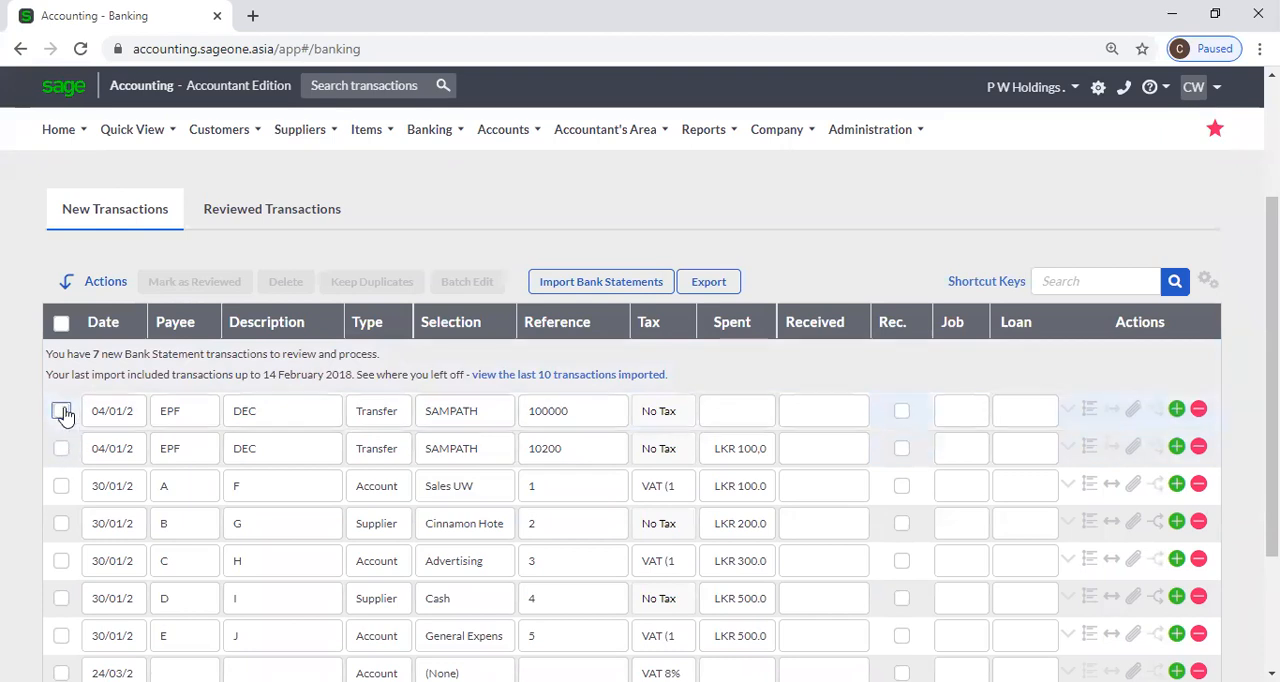
Reselect the two 04/01 EPF transfers and try the Mark Selected as Reviewed command on them.
left_click(61, 410)
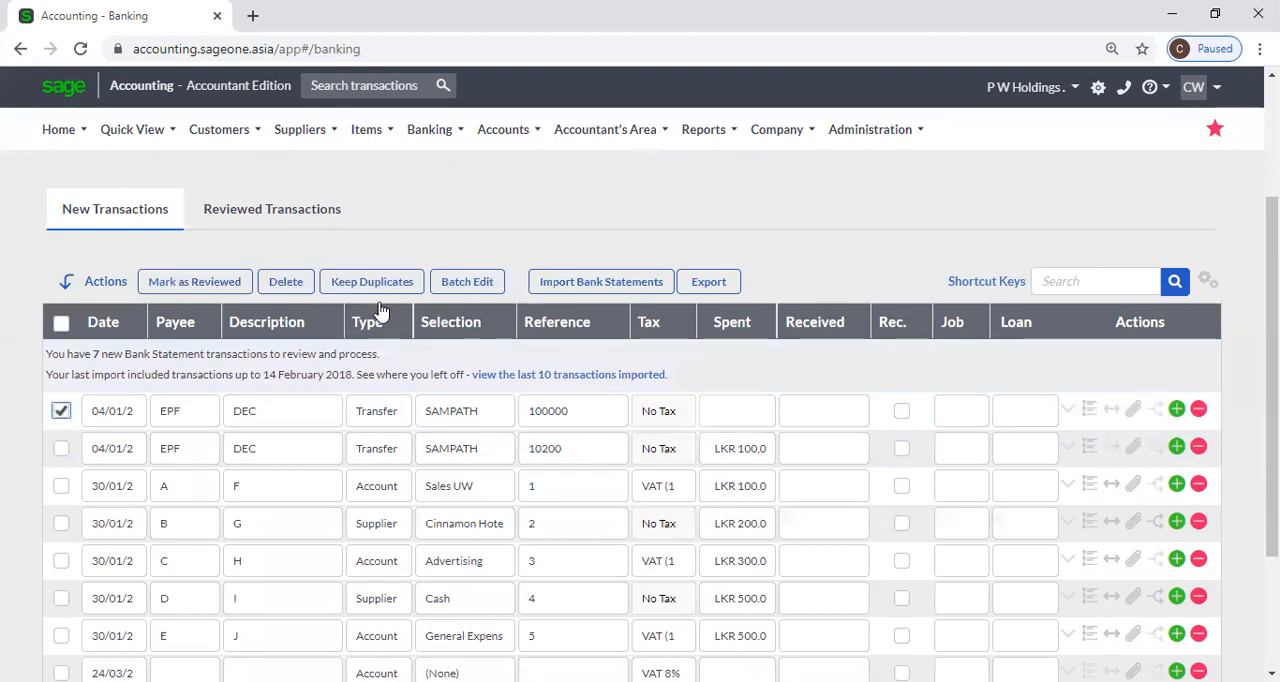
left_click(61, 448)
scroll(455, 515, "down", 1)
scroll(455, 515, "down", 2)
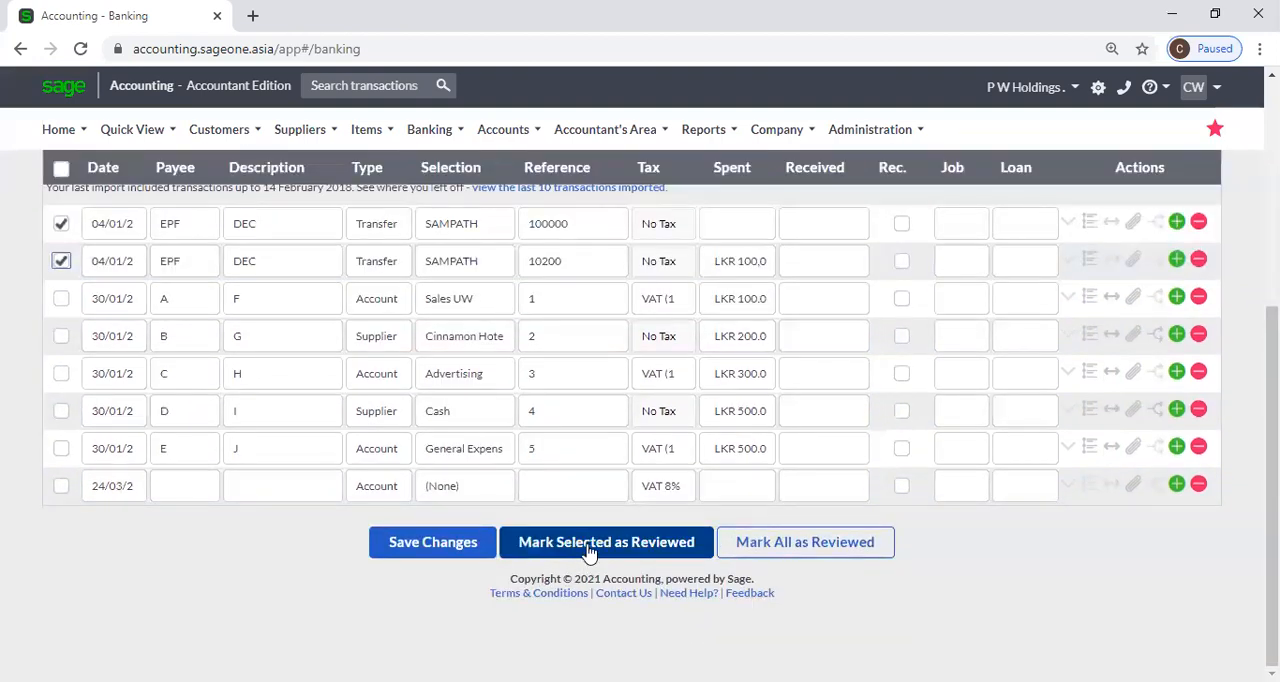
left_click(645, 549)
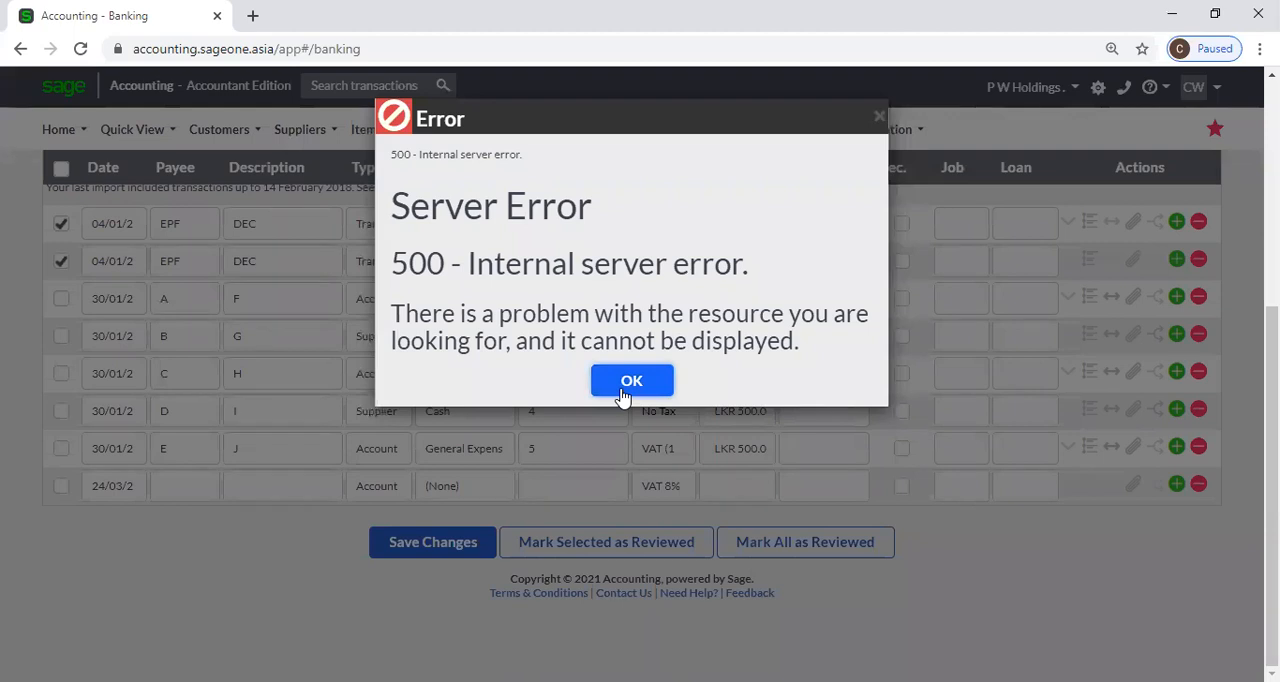
left_click(631, 381)
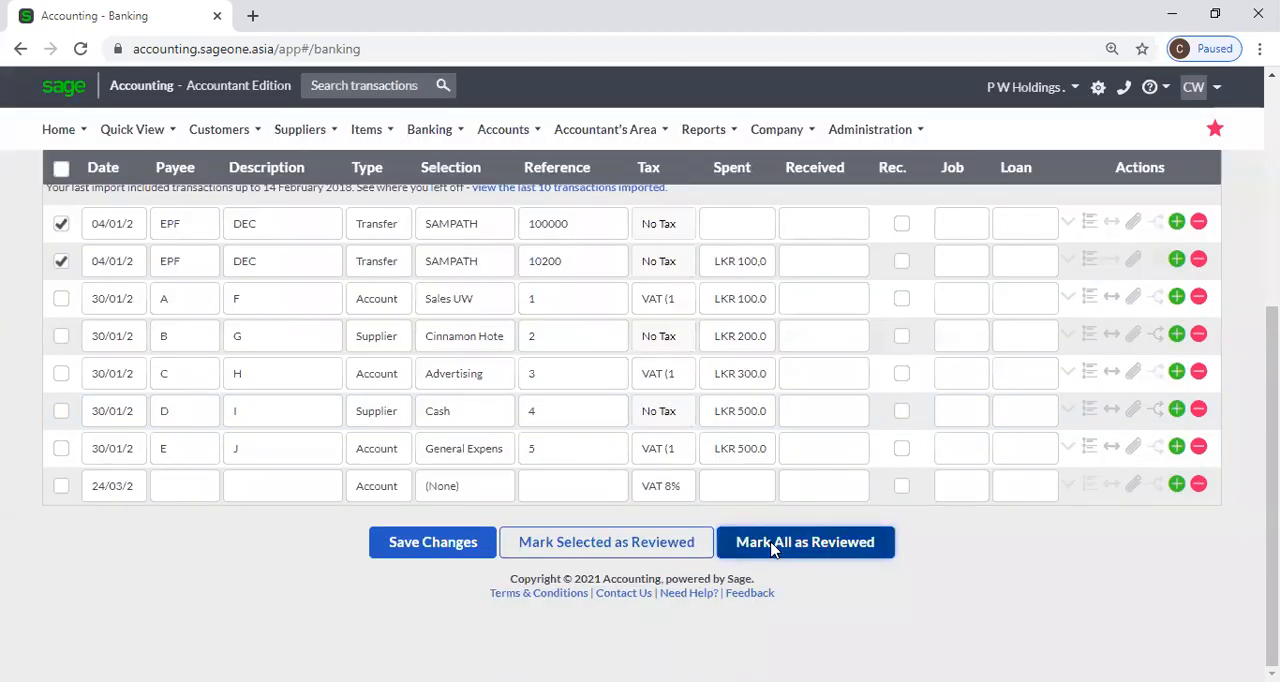
Try to mark all of the account's new transactions as reviewed, and deselect the two EPF transfers.
left_click(771, 549)
left_click(629, 386)
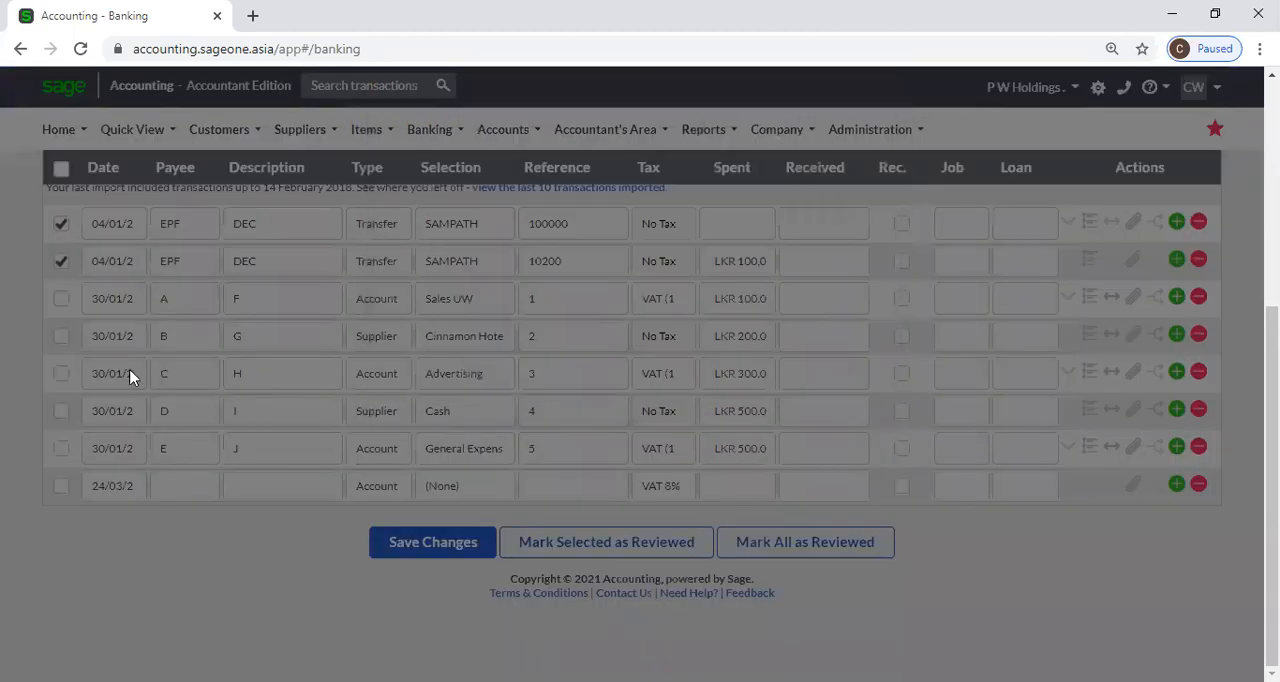
scroll(88, 355, "up", 2)
left_click(61, 411)
left_click(61, 448)
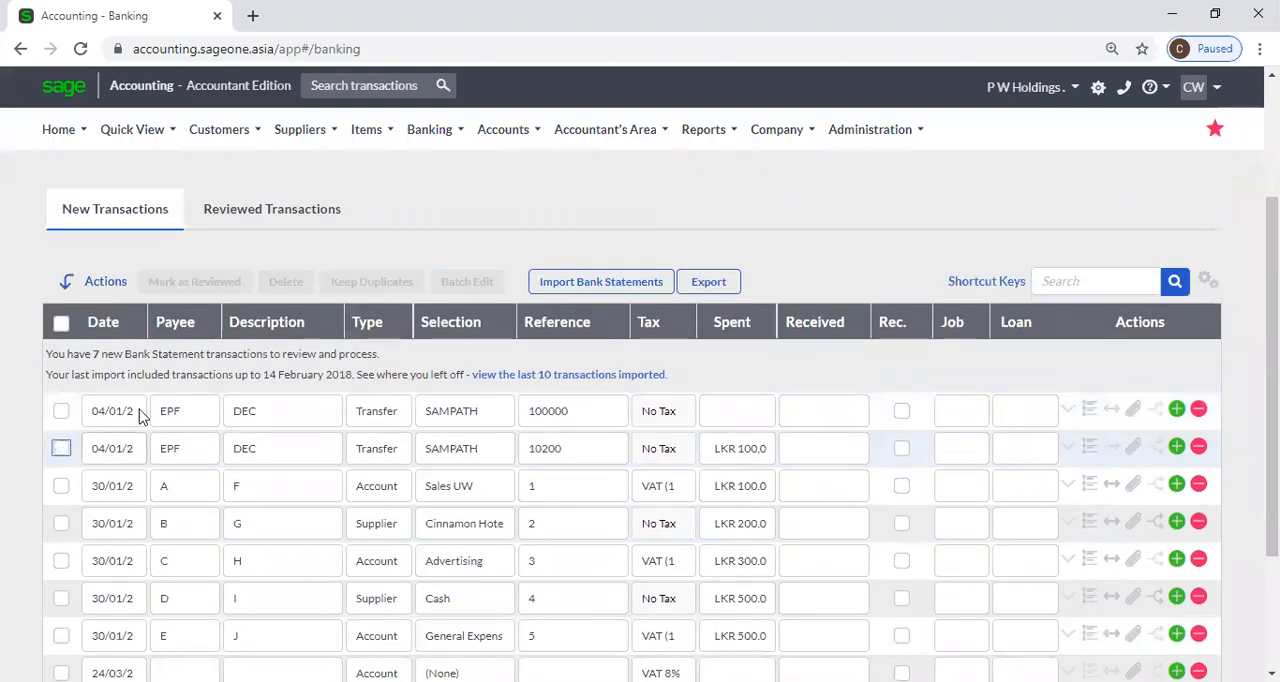
Switch the banking view back to the SAMPATH (RS) account.
scroll(157, 342, "up", 1)
left_click(310, 213)
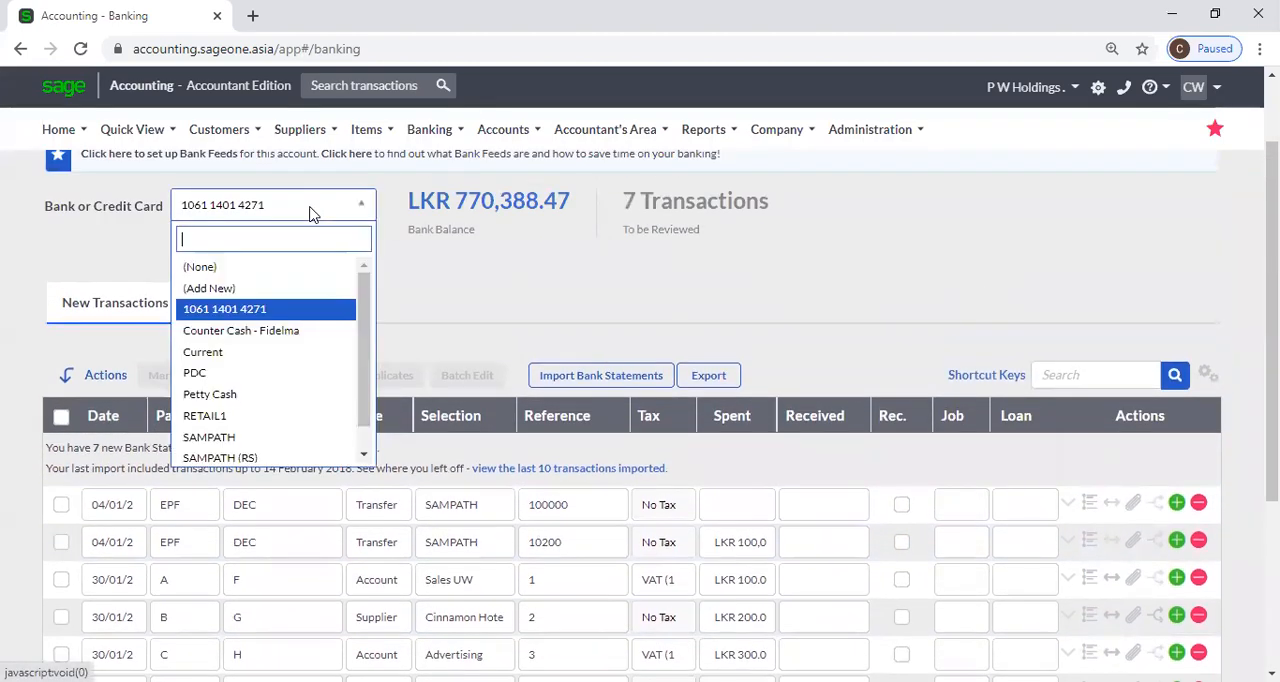
scroll(243, 418, "down", 1)
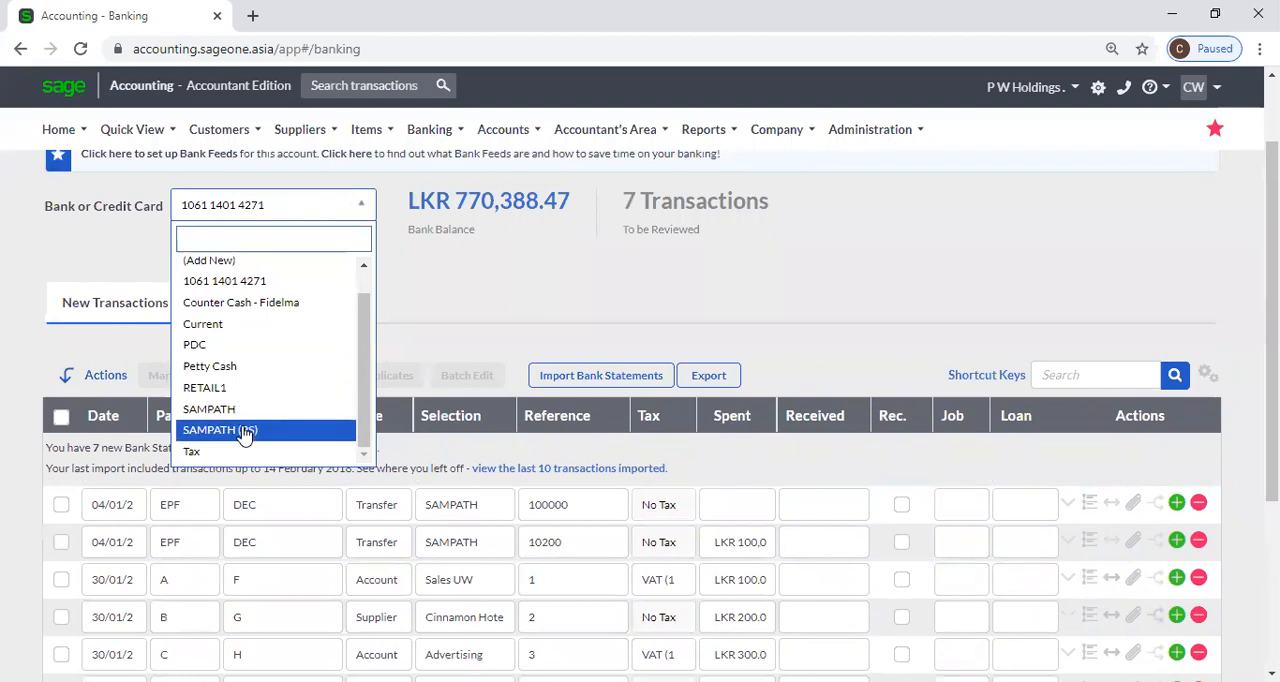
left_click(240, 430)
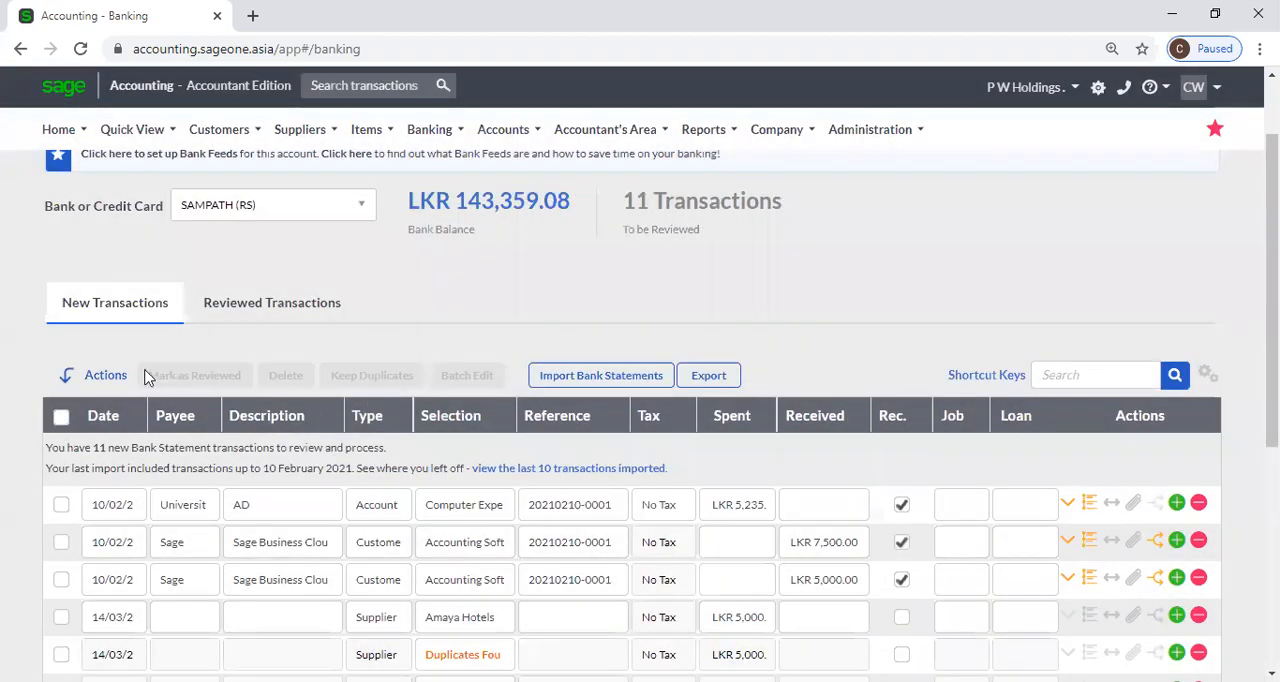
Select the three supplier transactions flagged as duplicates and delete the 22/03 Software Renewal duplicate.
scroll(70, 378, "down", 3)
left_click(61, 373)
left_click(61, 410)
scroll(113, 420, "down", 2)
left_click(61, 373)
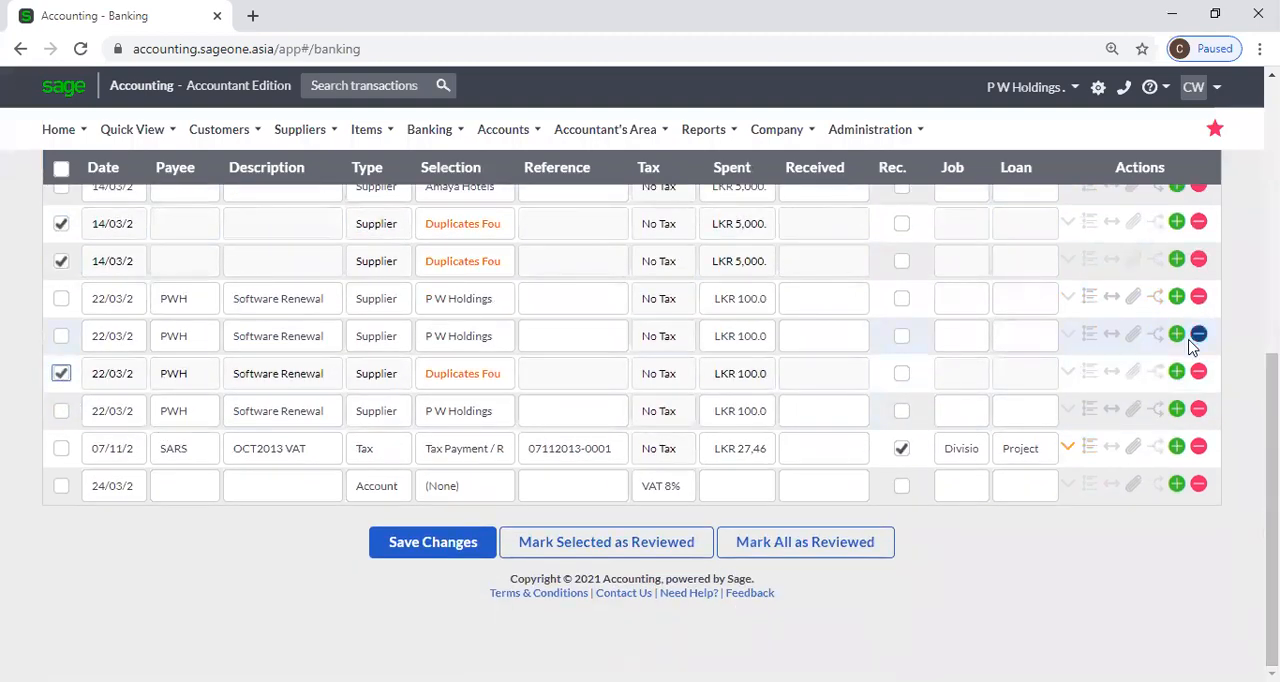
left_click(1198, 374)
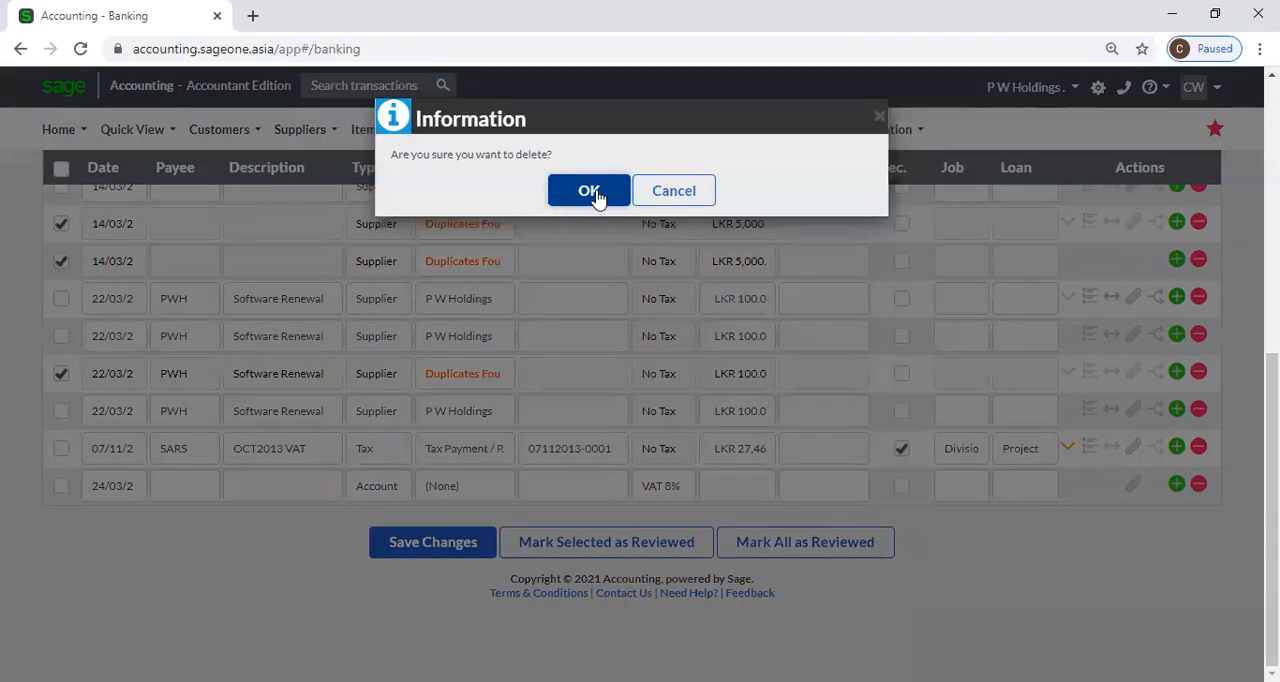
left_click(592, 191)
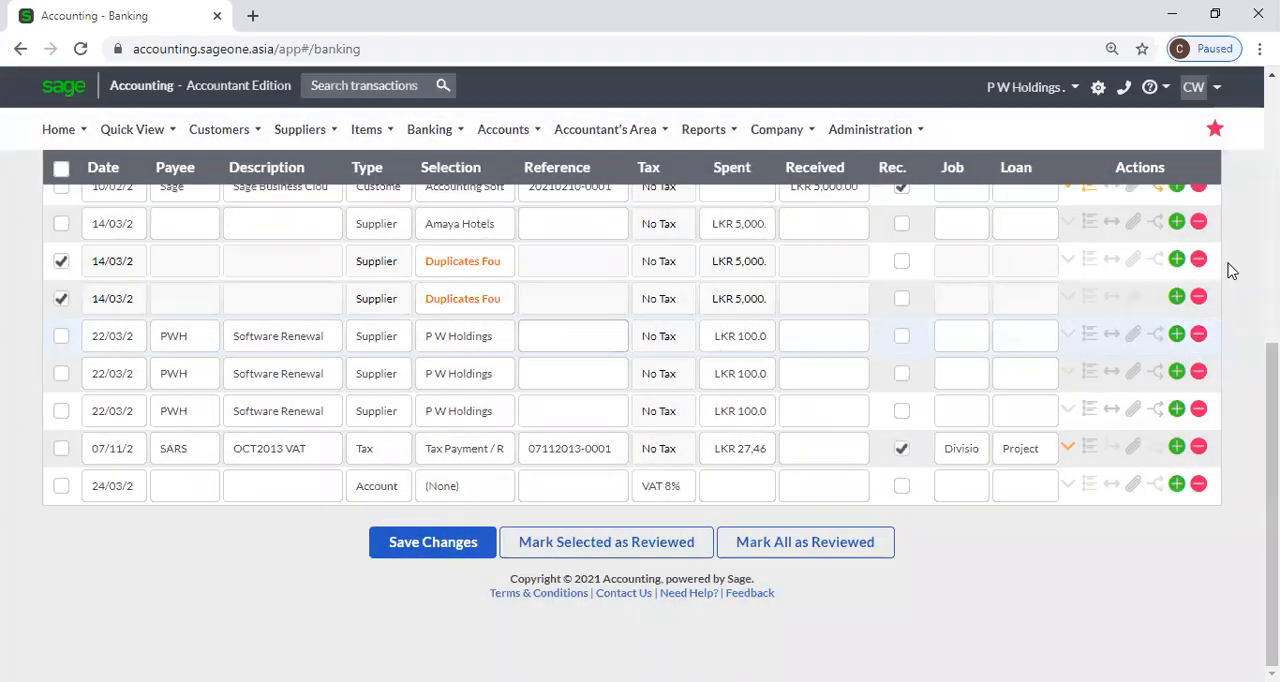
Delete the two 14/03 supplier transactions flagged as duplicates, confirming each deletion.
left_click(1190, 296)
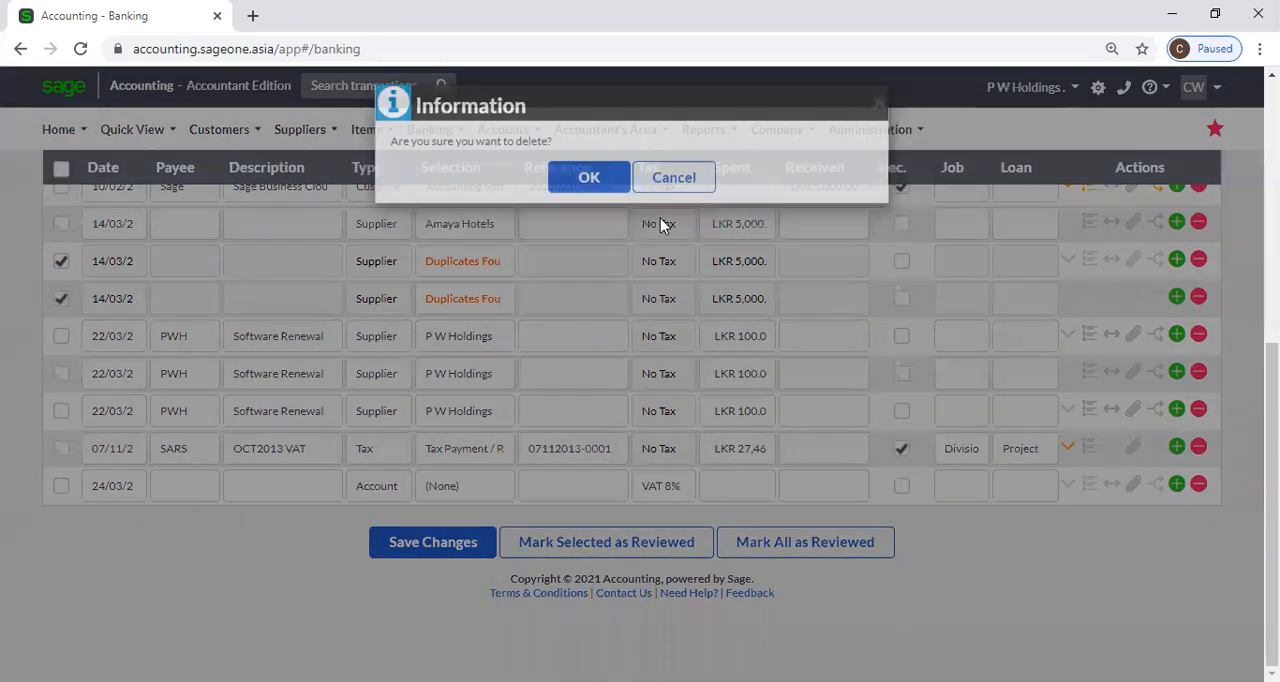
key("Return")
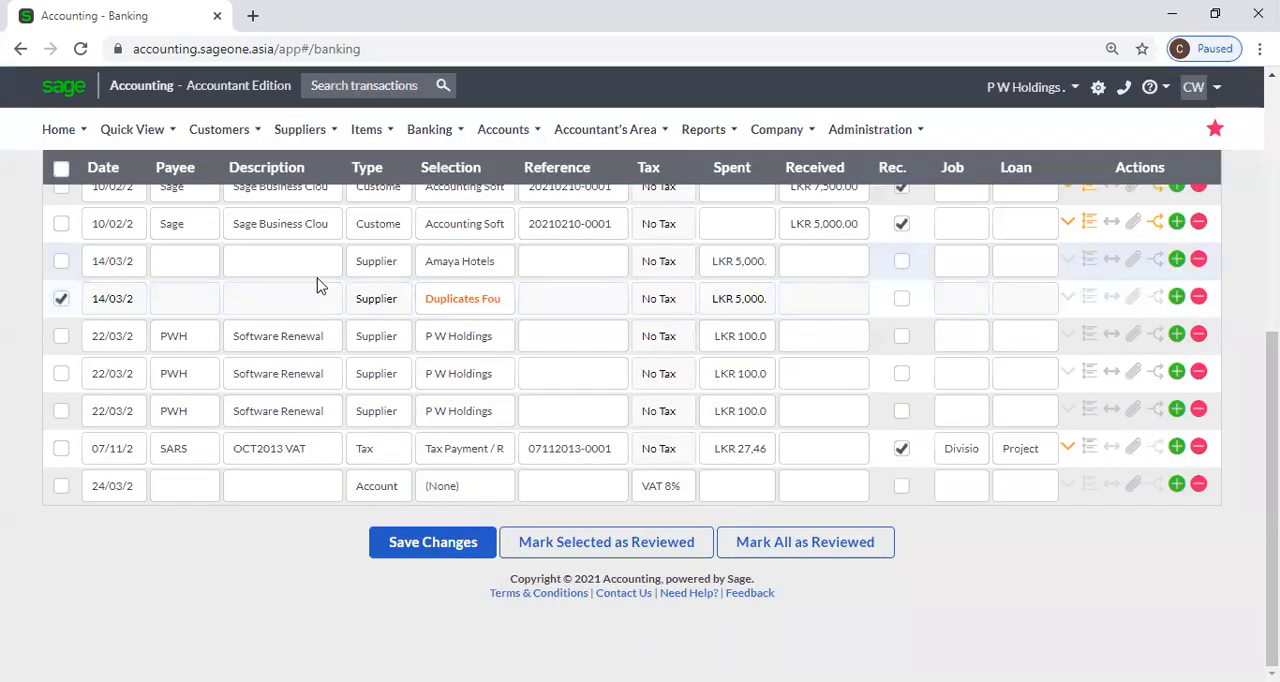
left_click(1198, 296)
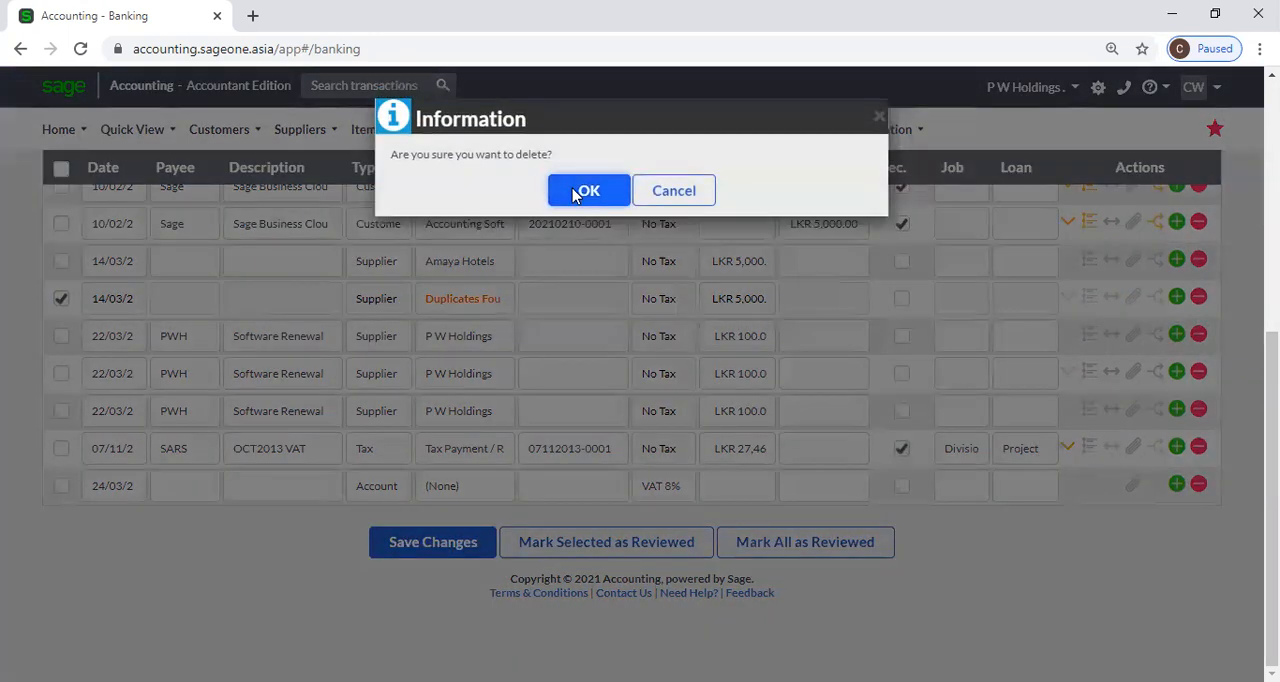
left_click(582, 184)
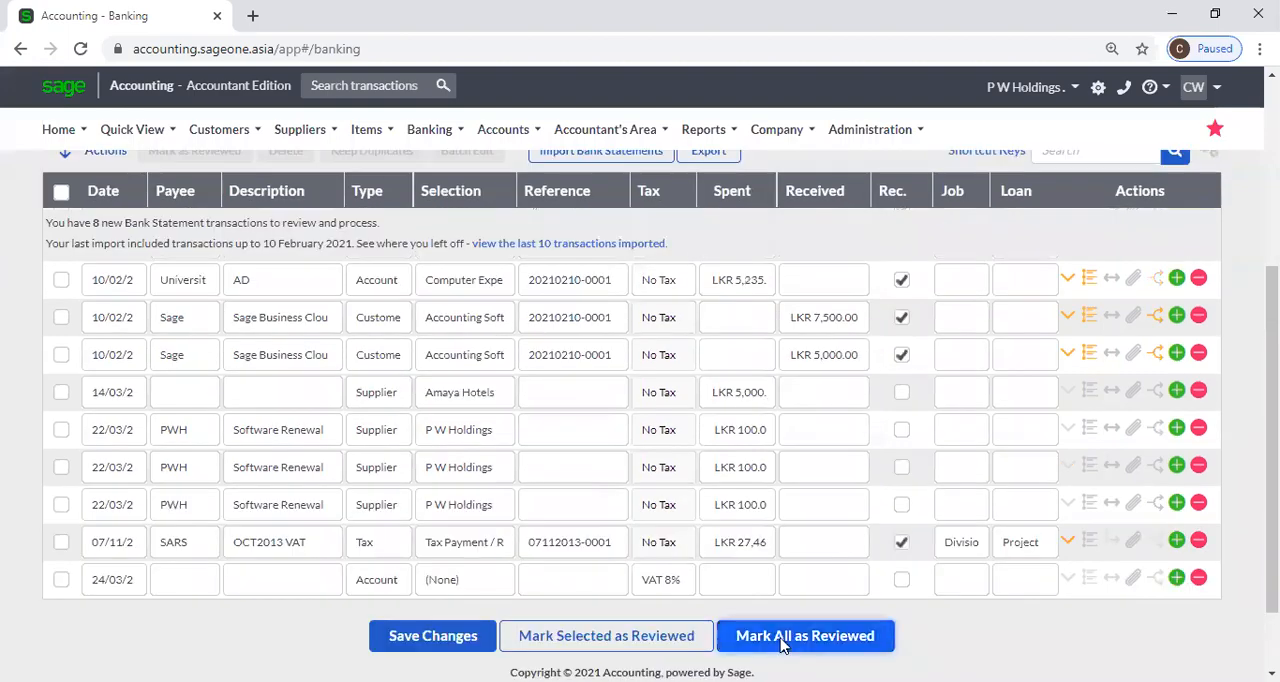
Mark all remaining new SAMPATH (RS) transactions as reviewed and open the reviewed transactions list.
left_click(781, 643)
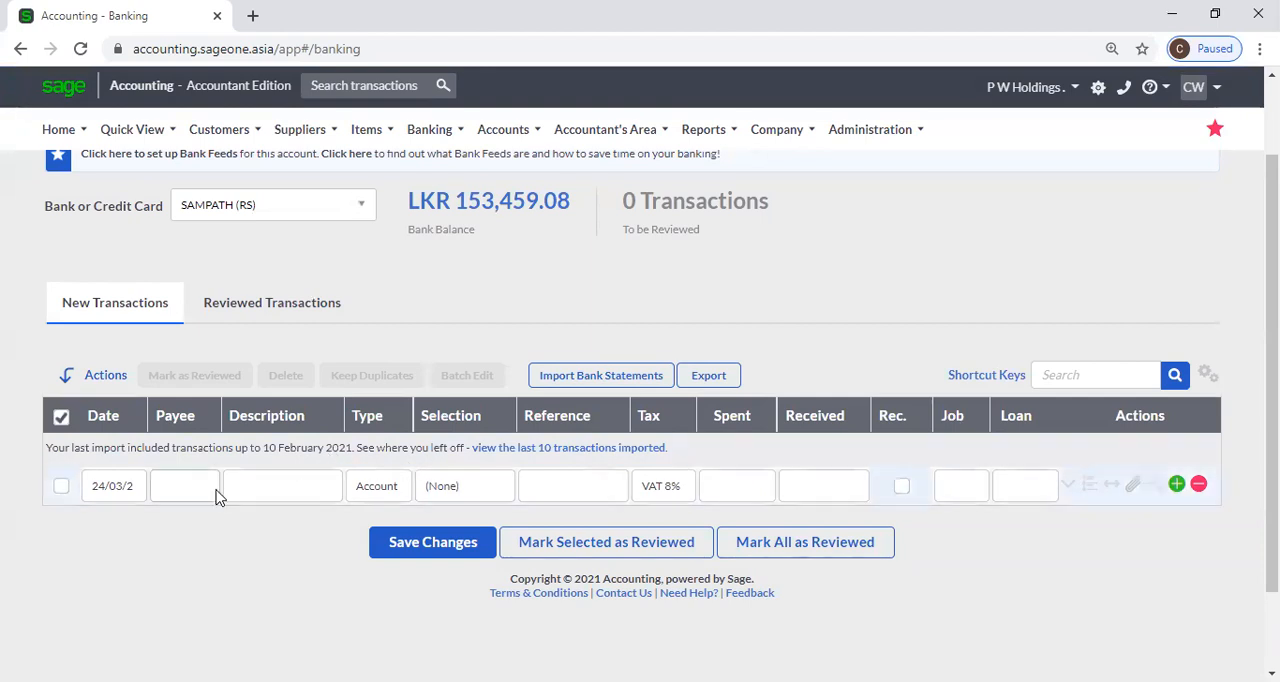
left_click(226, 322)
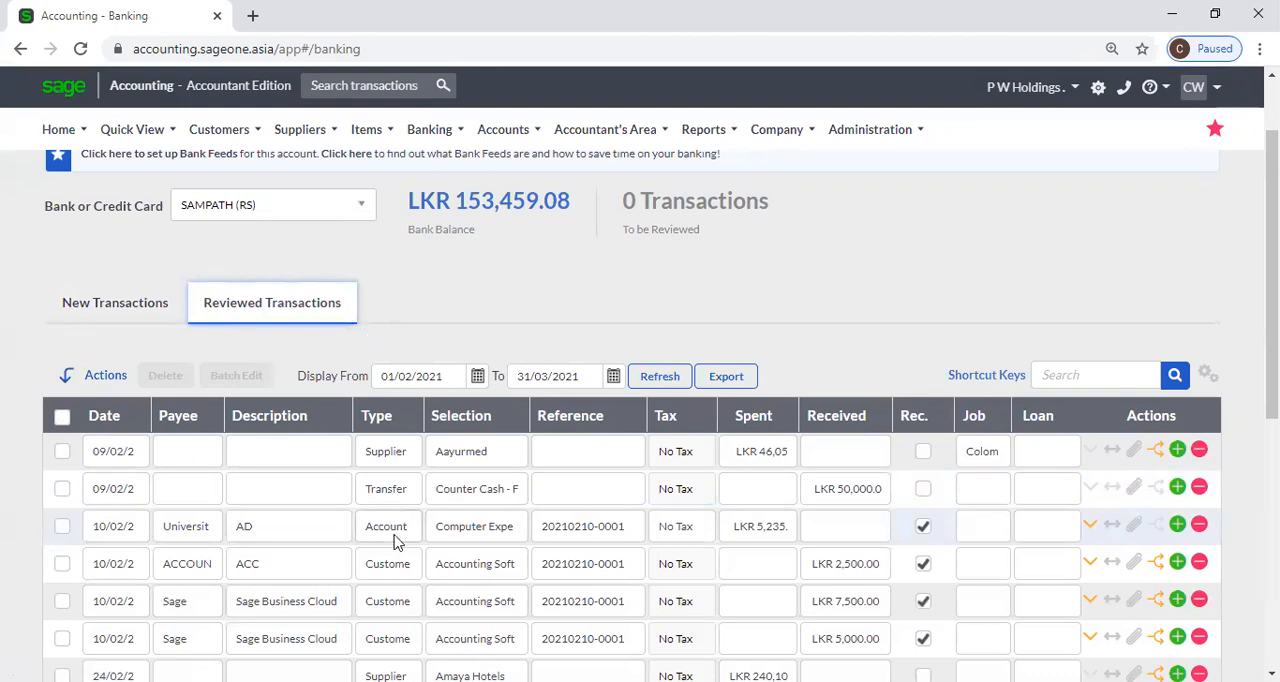
Check the new transactions list again, and examine the reviewed transactions and the start date choices of their display range.
left_click(119, 314)
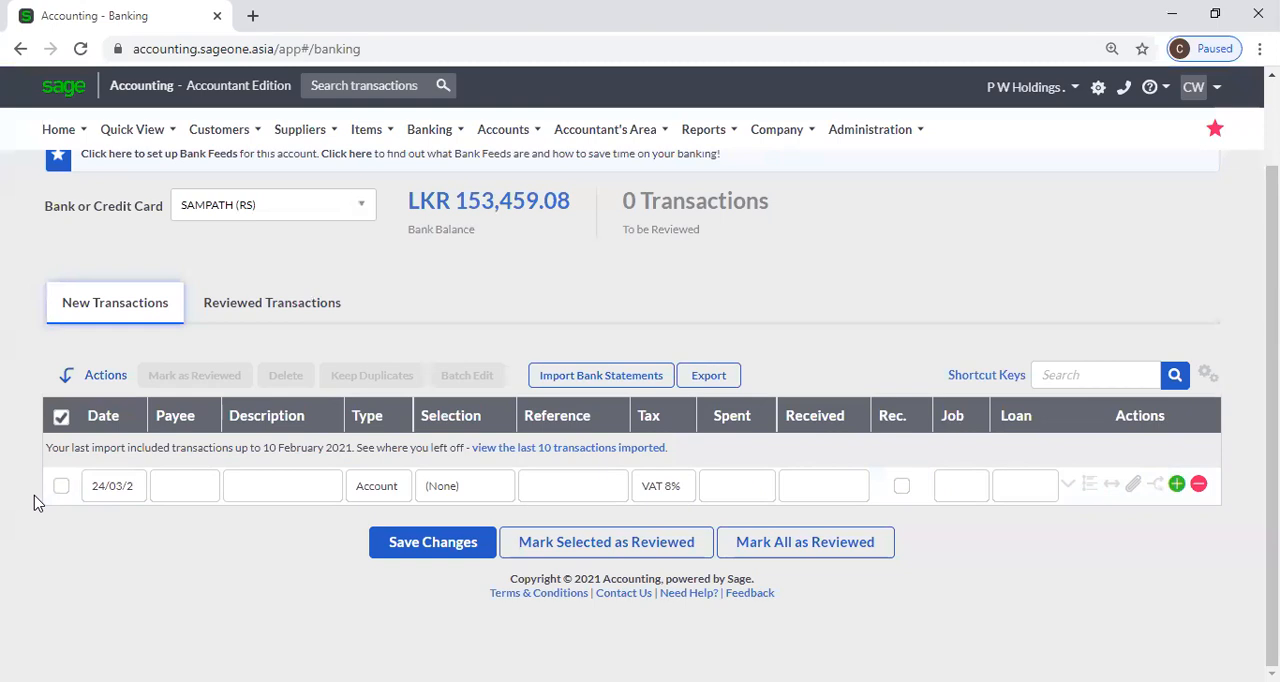
left_click(230, 318)
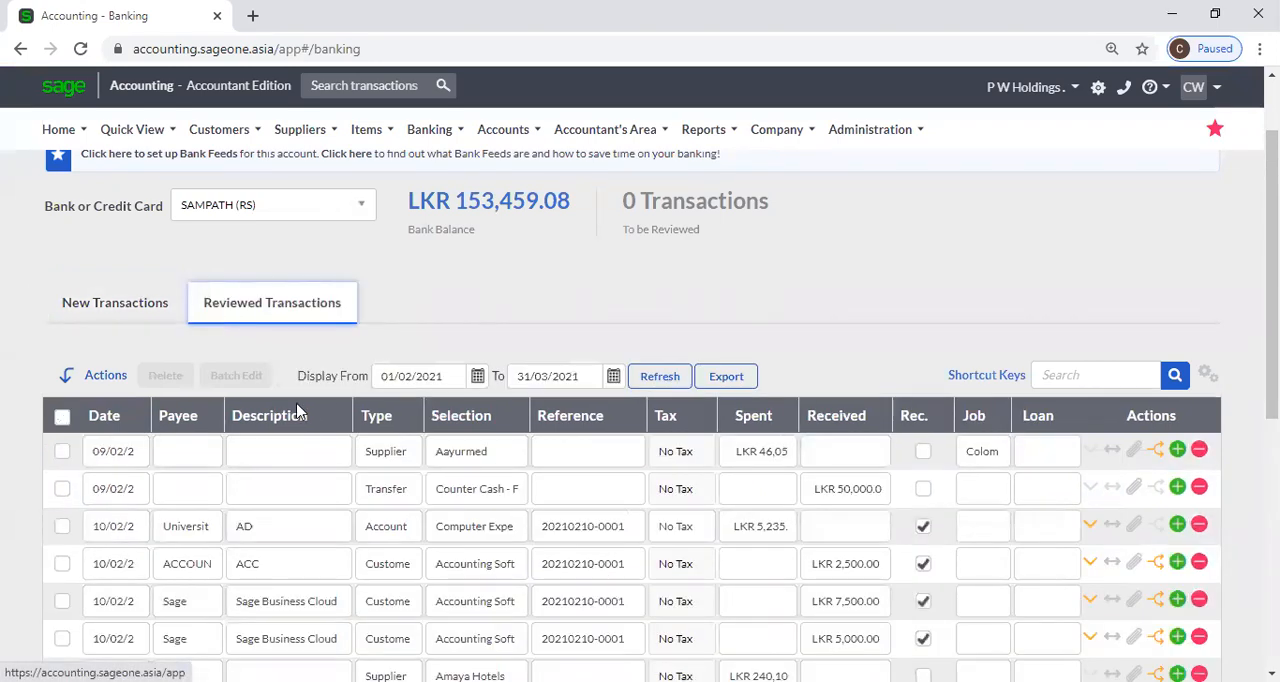
left_click(477, 378)
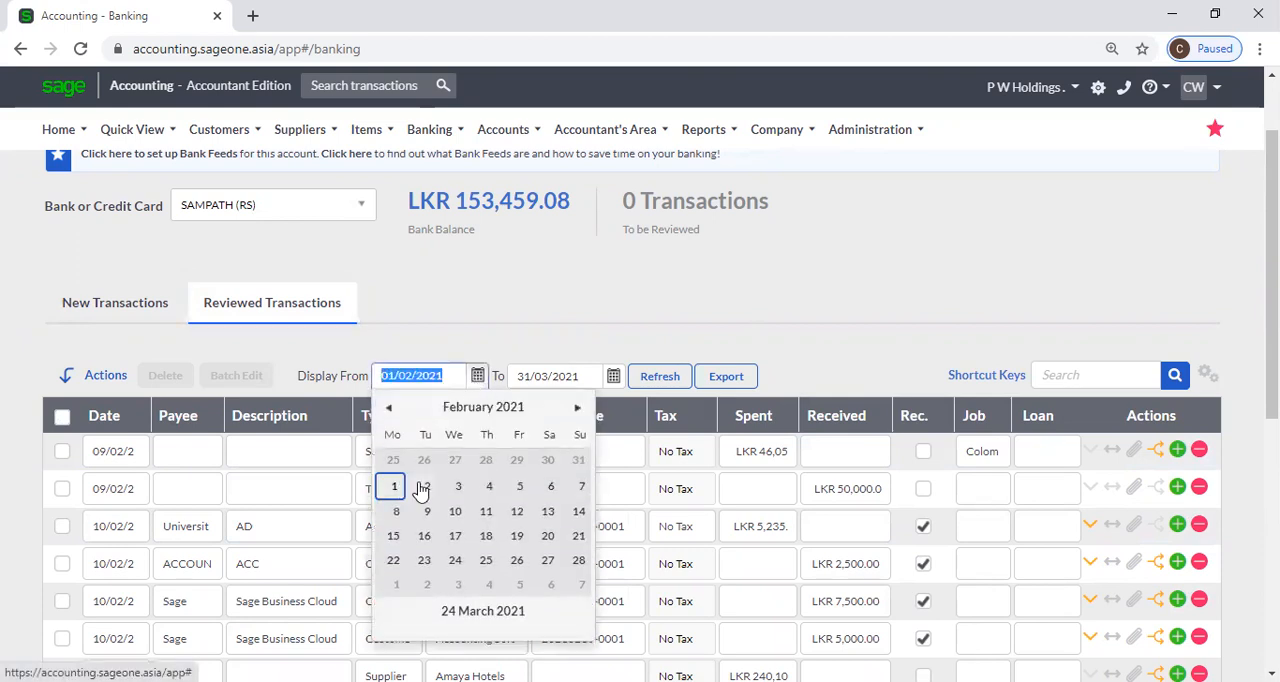
left_click(491, 327)
scroll(612, 530, "down", 3)
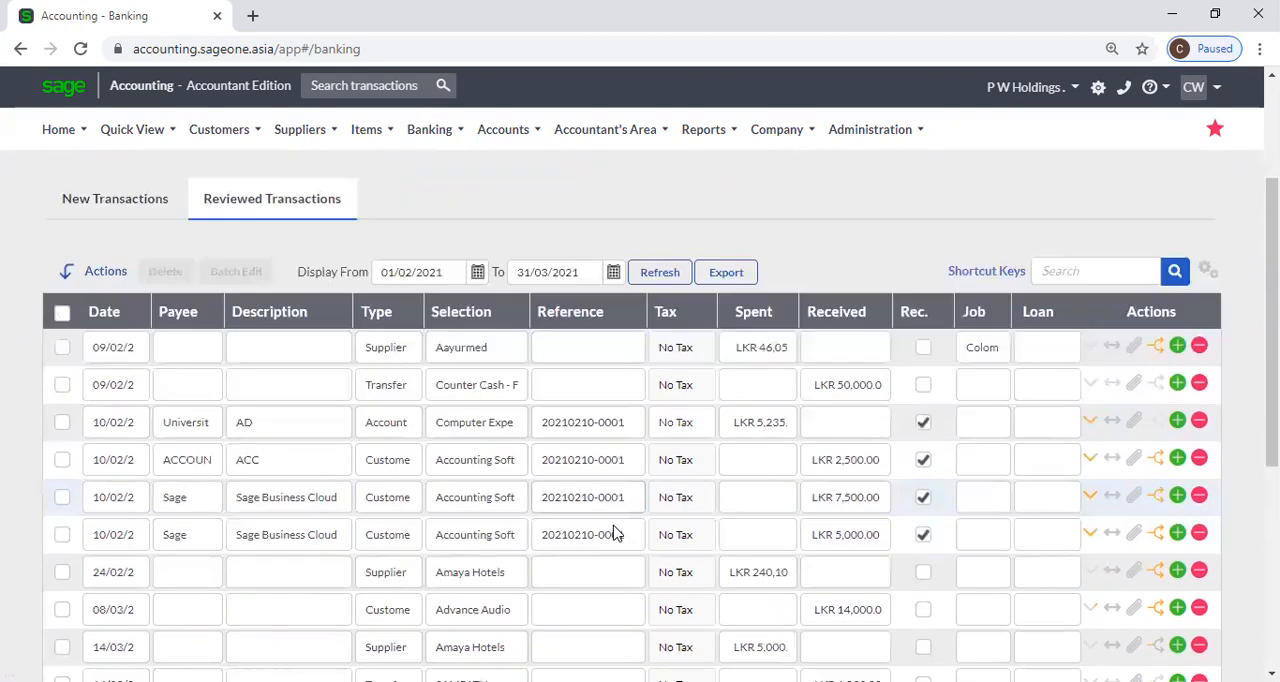
Go back to the new transactions list of SAMPATH (RS) and its blank transaction line.
scroll(612, 532, "up", 4)
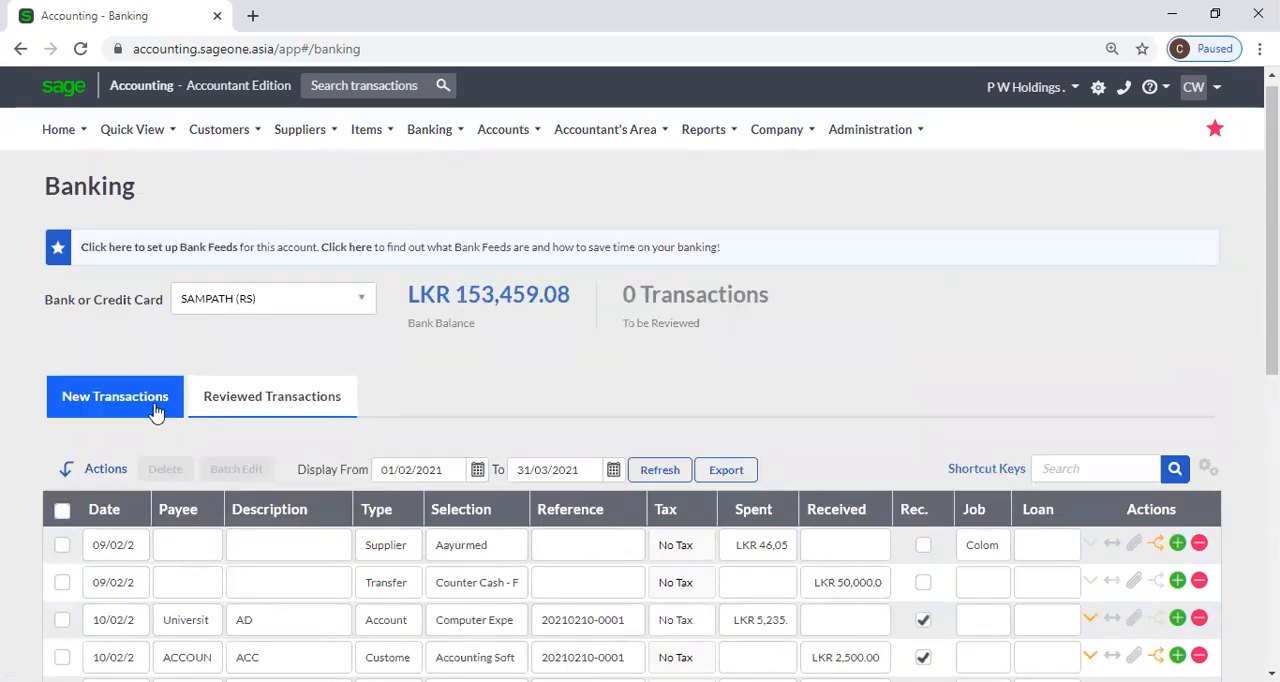
left_click(157, 400)
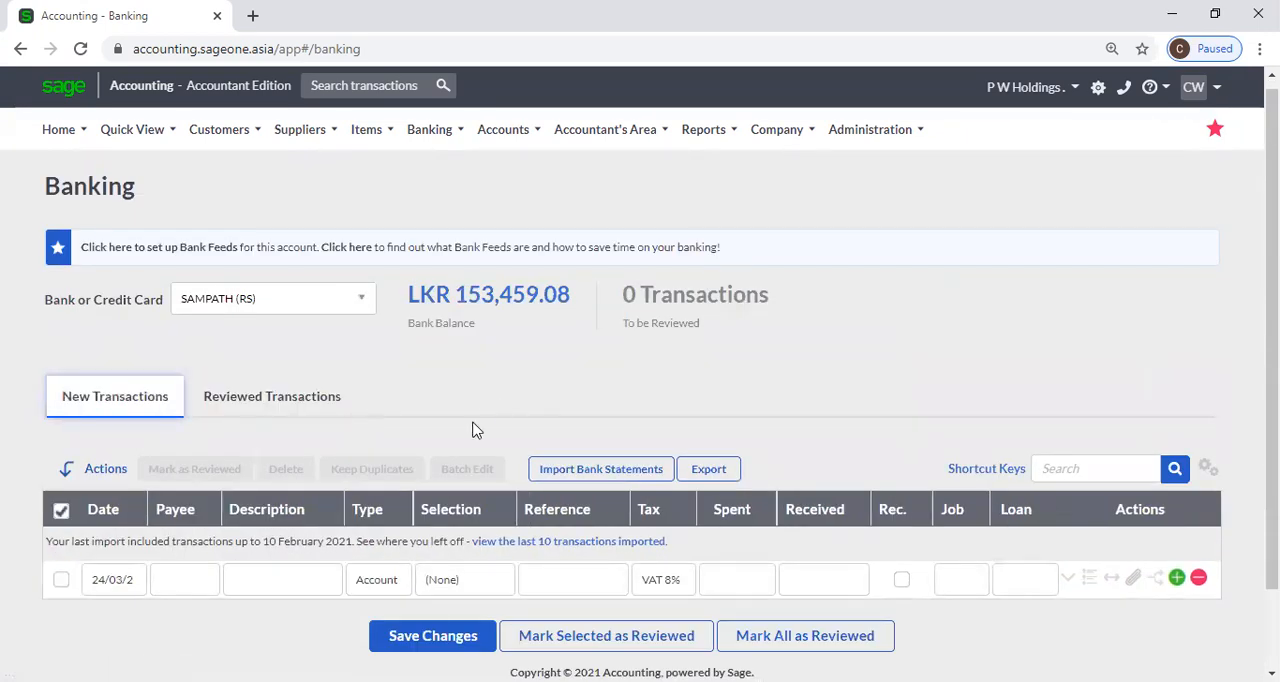
scroll(476, 430, "down", 1)
left_click(182, 487)
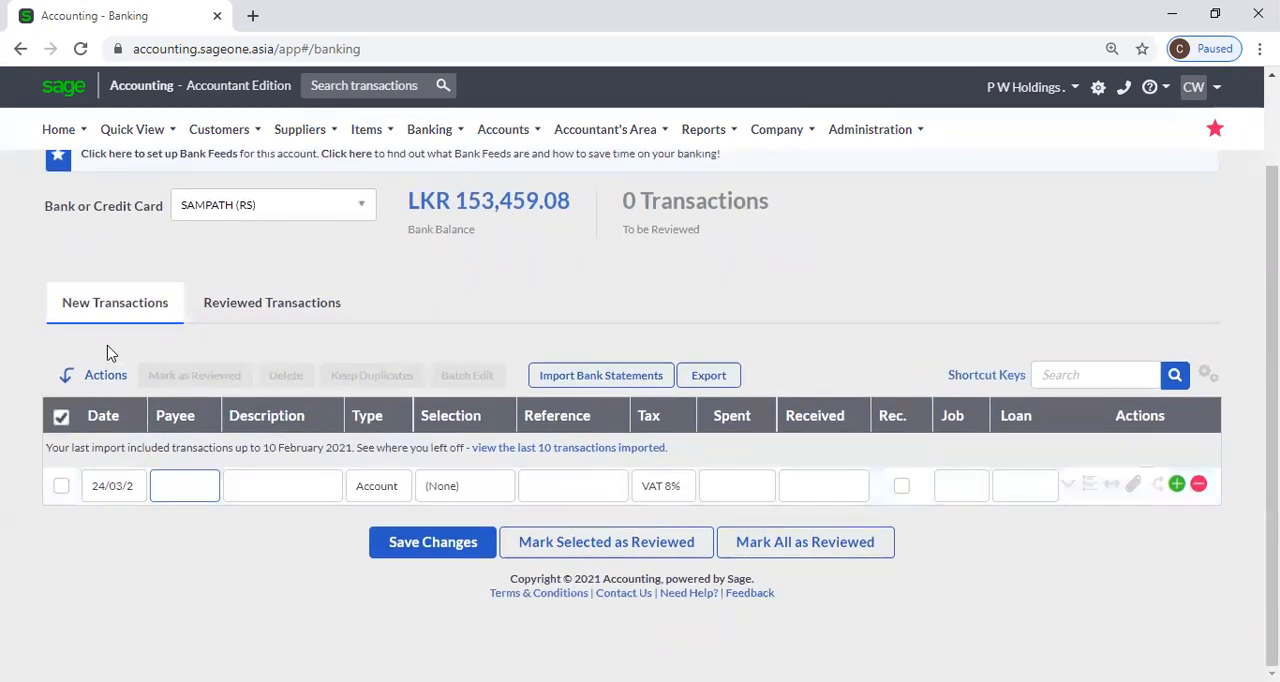
left_click(517, 279)
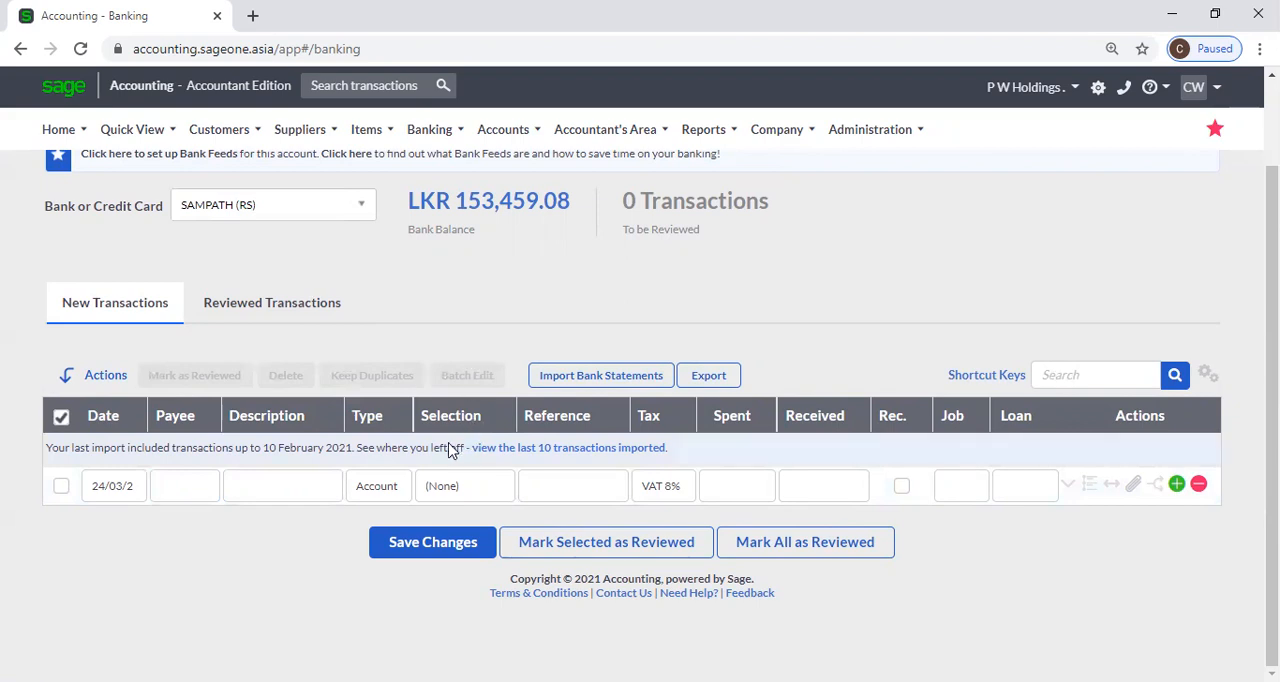
Choose Account as the blank line's type and look at the accounts available for its selection.
left_click(400, 491)
left_click(400, 491)
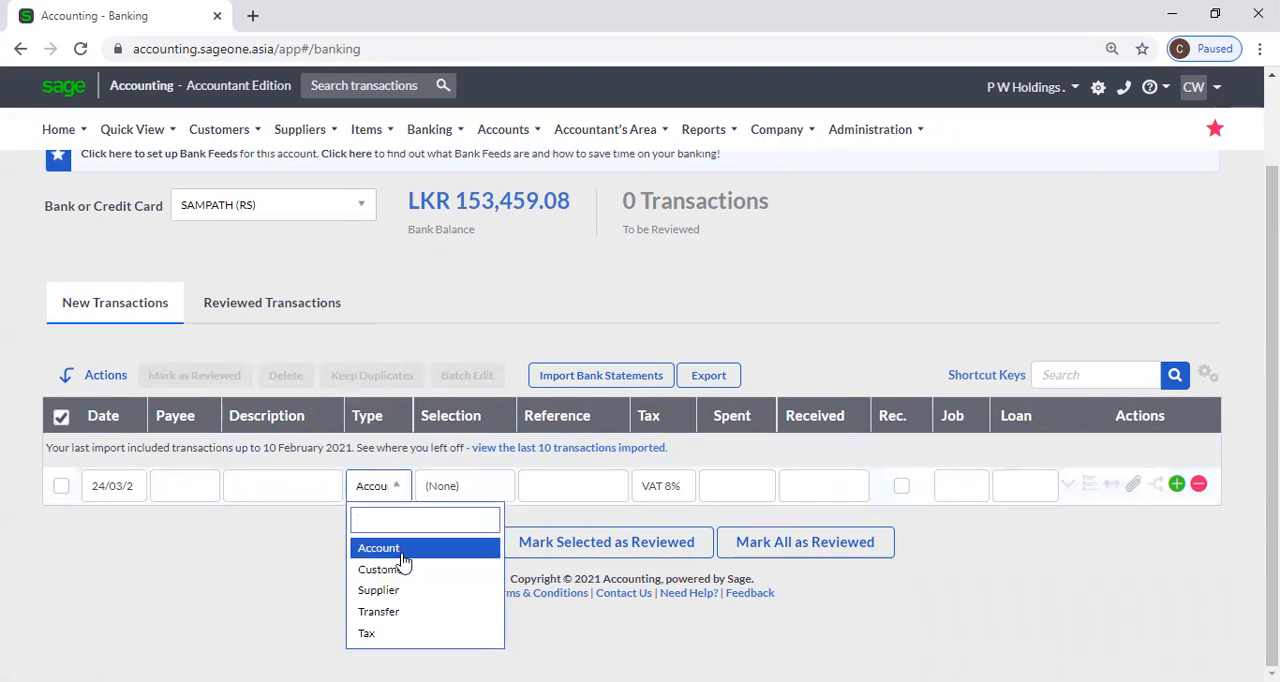
left_click(402, 557)
left_click(451, 491)
left_click(451, 488)
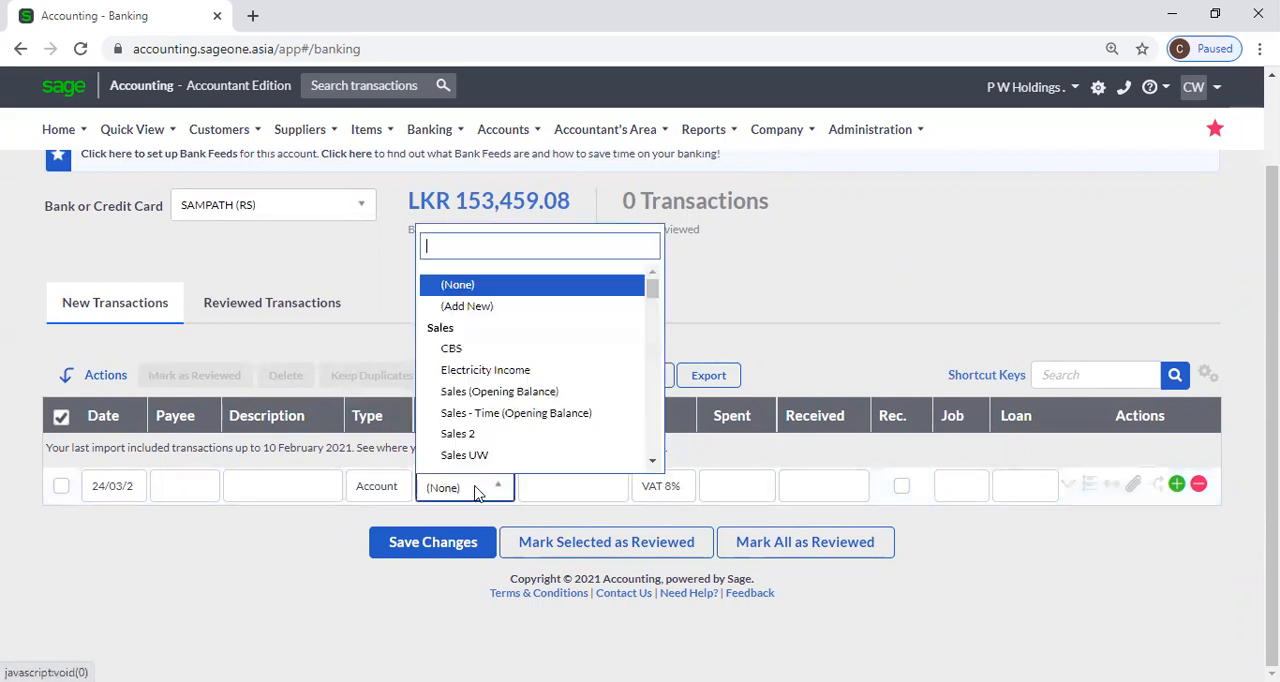
left_click(358, 358)
Set the blank transaction's type to Customer, check its Spent and Received fields and open the customer choices.
left_click(399, 496)
left_click(398, 492)
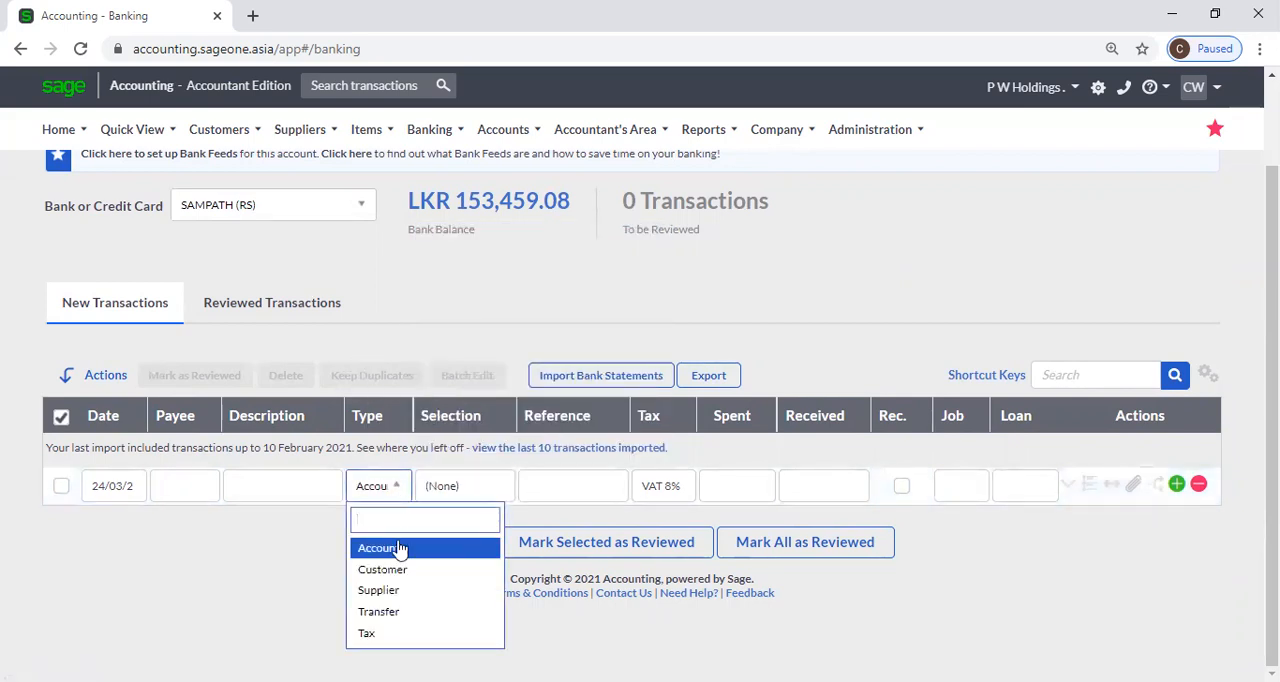
left_click(383, 569)
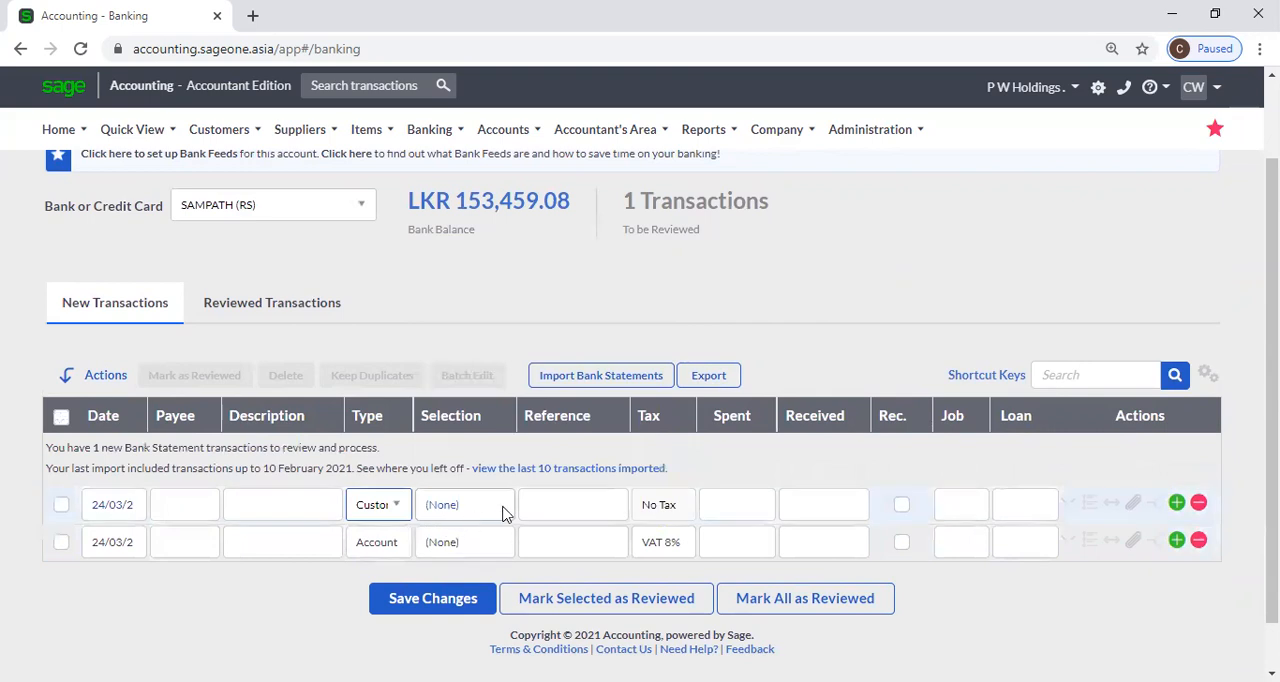
scroll(651, 514, "down", 1)
left_click(758, 463)
left_click(819, 456)
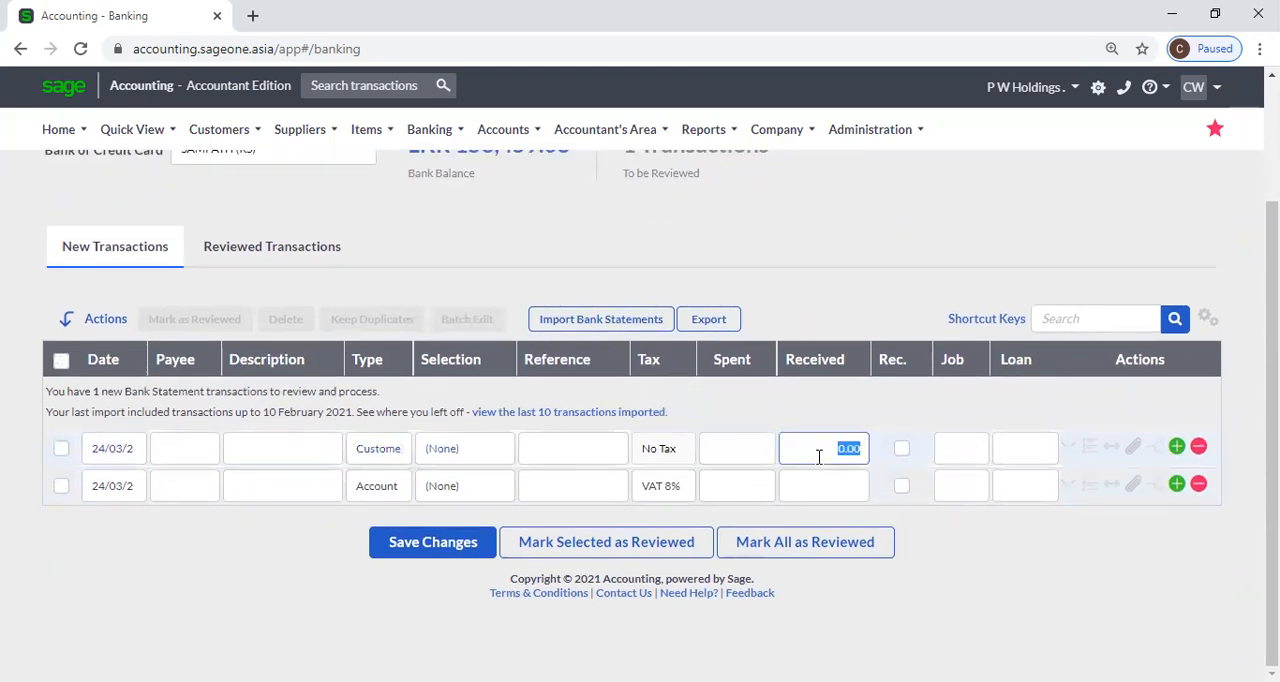
left_click(481, 452)
left_click(481, 452)
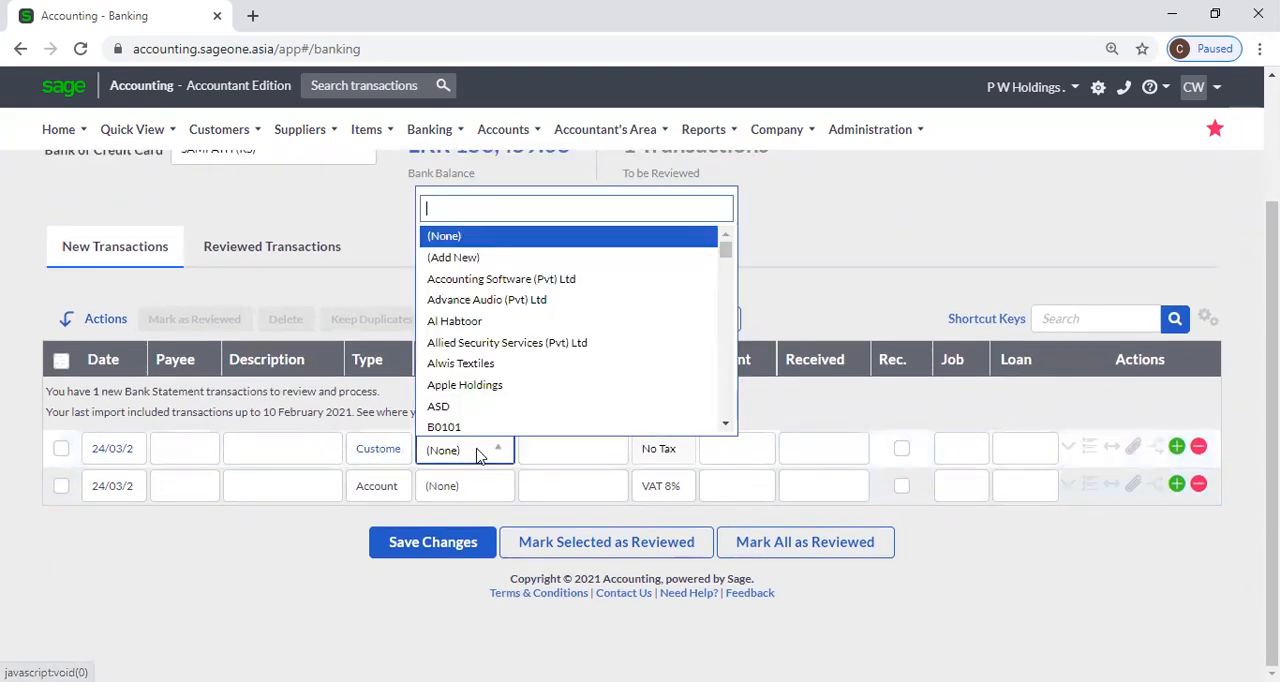
Change the first transaction's type to Supplier, select ASD as the supplier and check its Spent and Received fields.
left_click(394, 451)
left_click(396, 452)
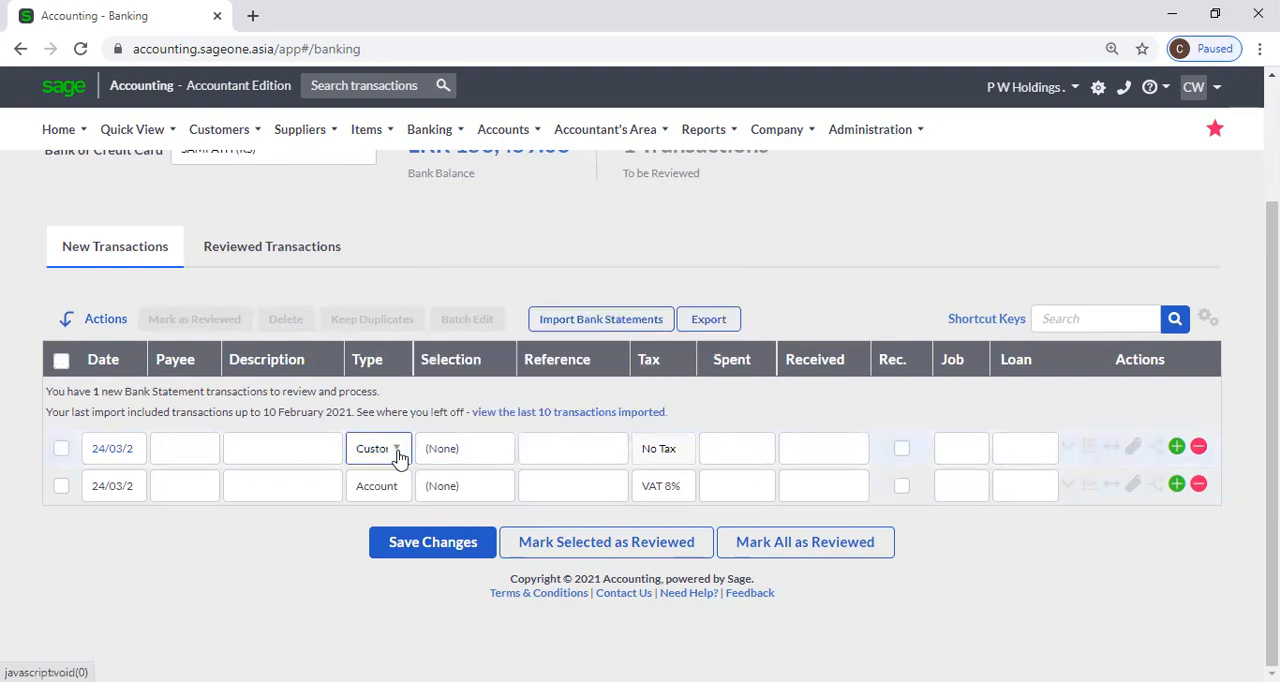
left_click(398, 455)
left_click(402, 300)
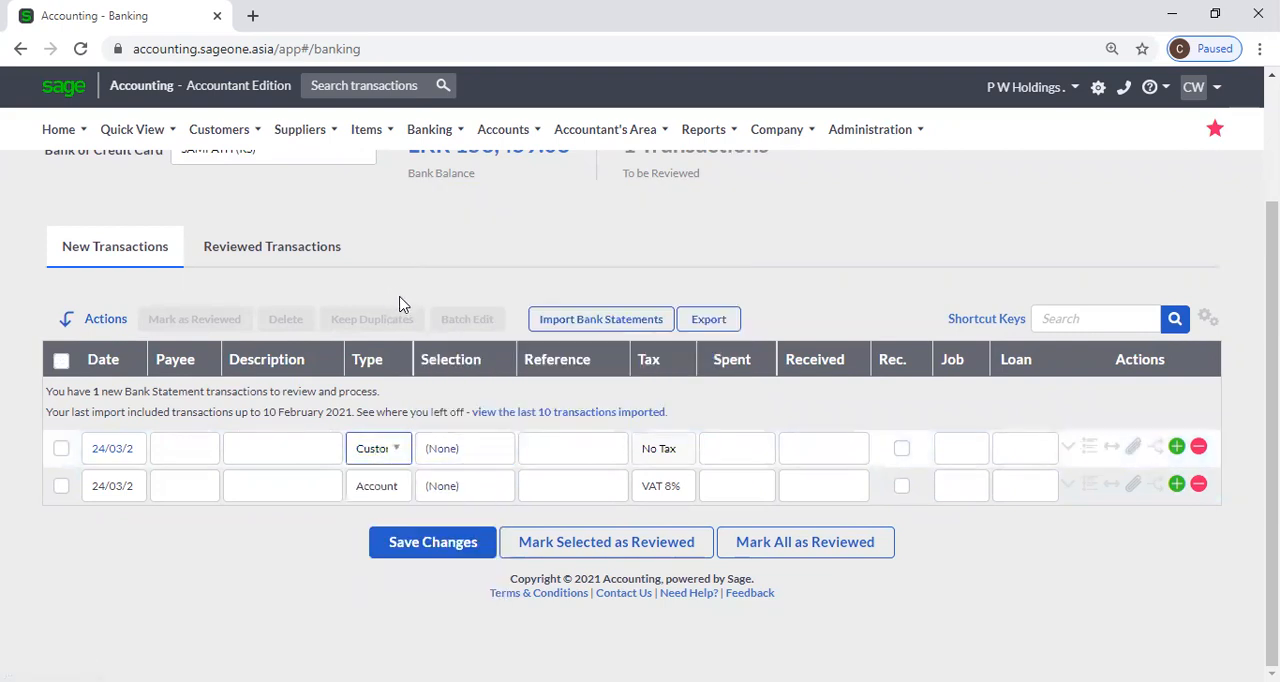
left_click(396, 453)
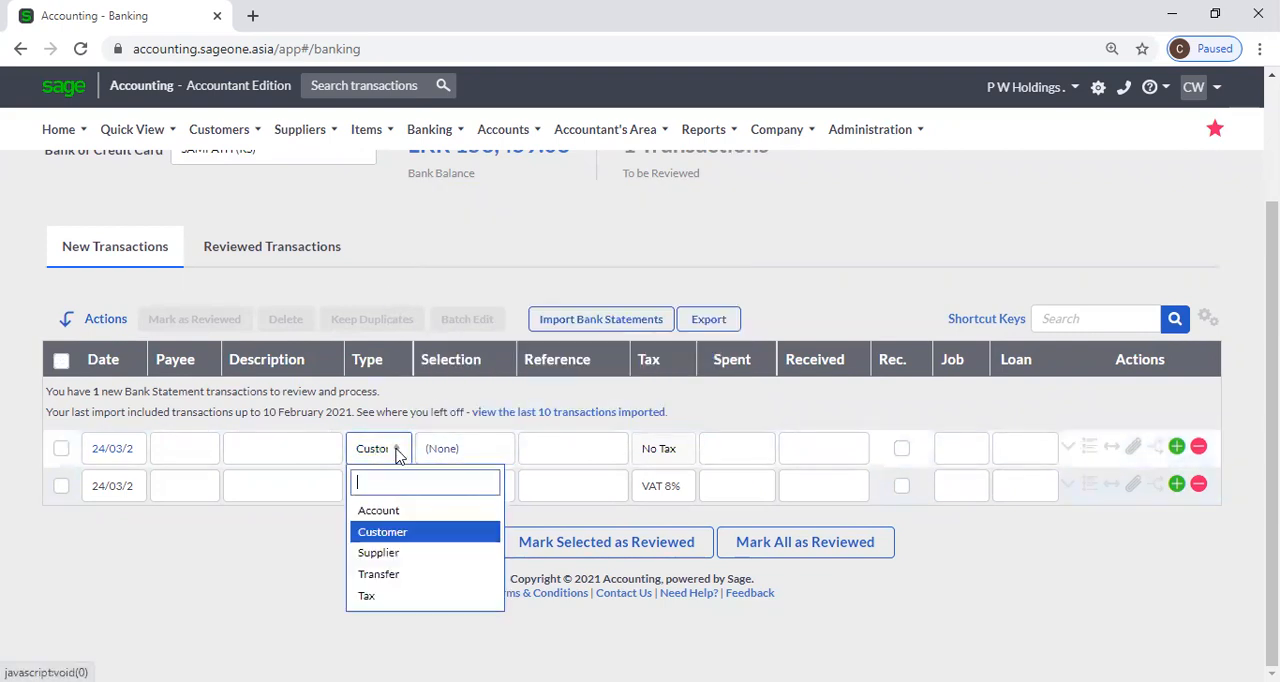
left_click(401, 563)
left_click(447, 449)
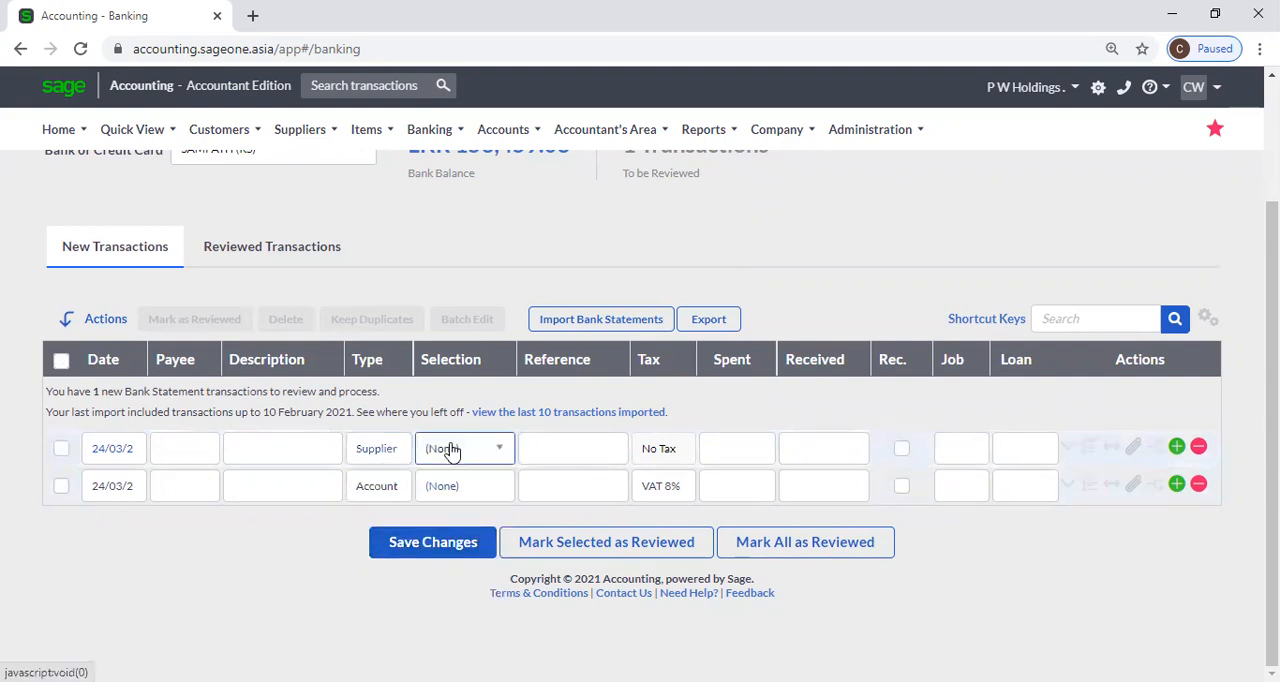
left_click(462, 451)
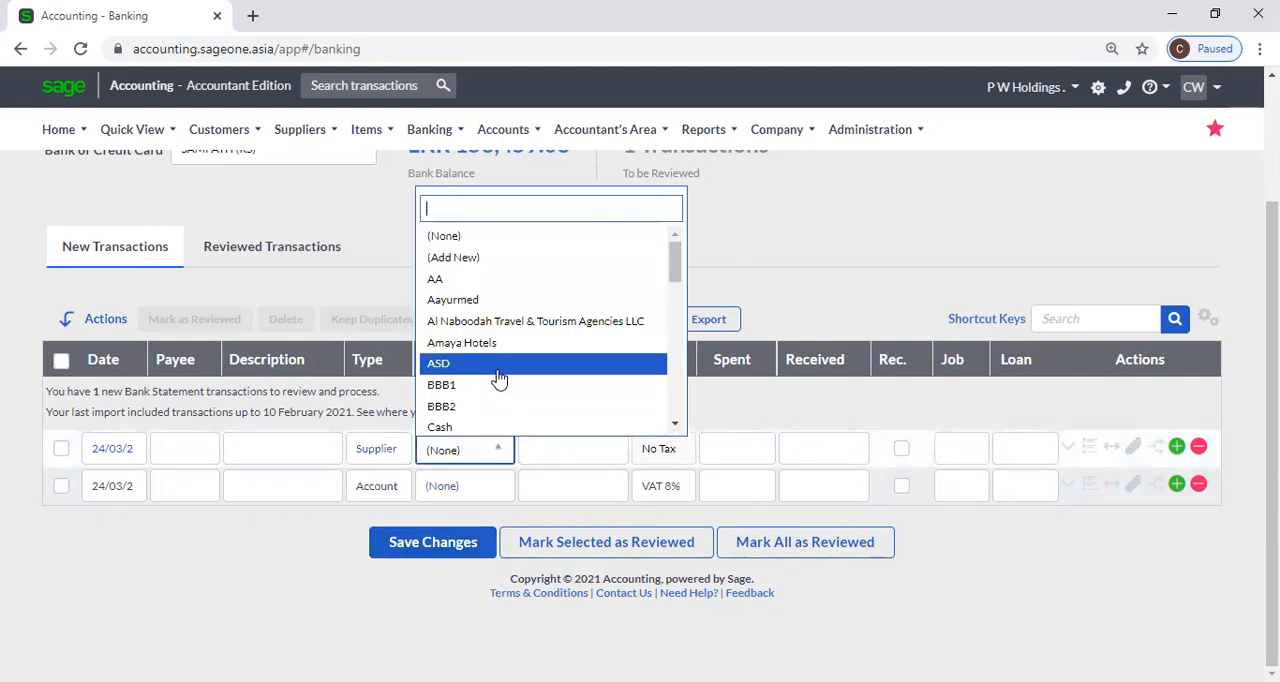
left_click(499, 378)
left_click(751, 440)
left_click(814, 449)
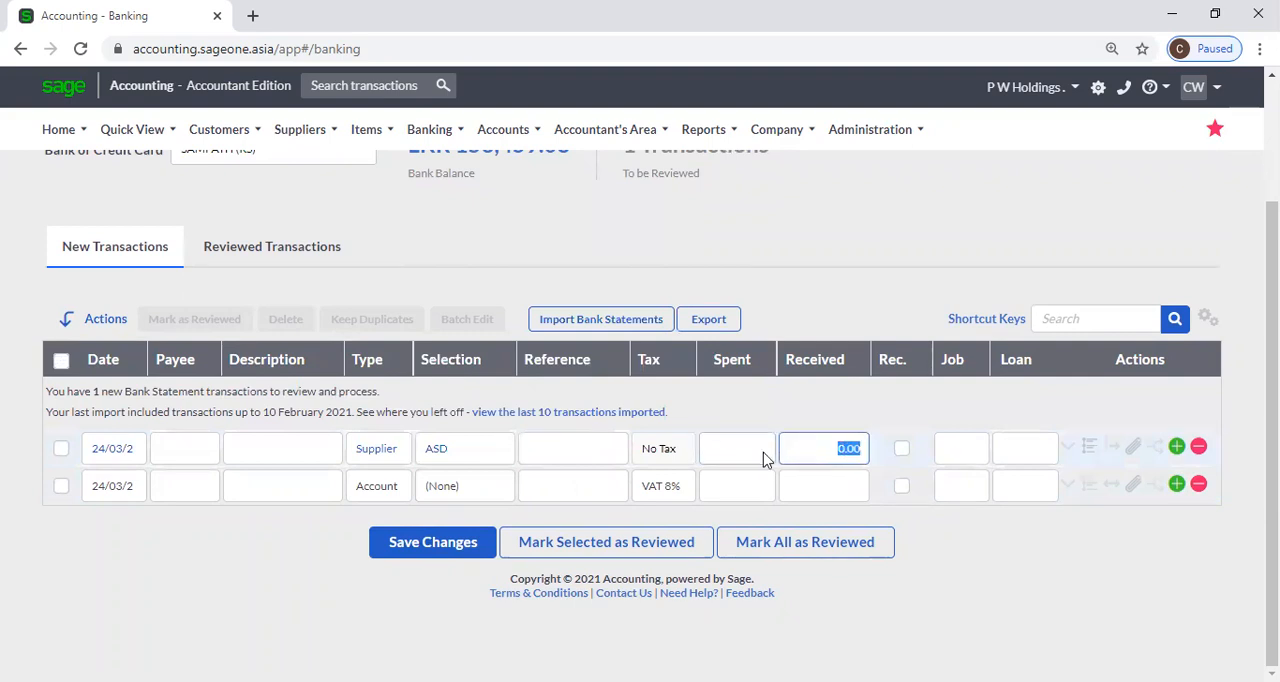
Change the first transaction's type to Transfer and select a SAMPATH bank account for it.
left_click(386, 455)
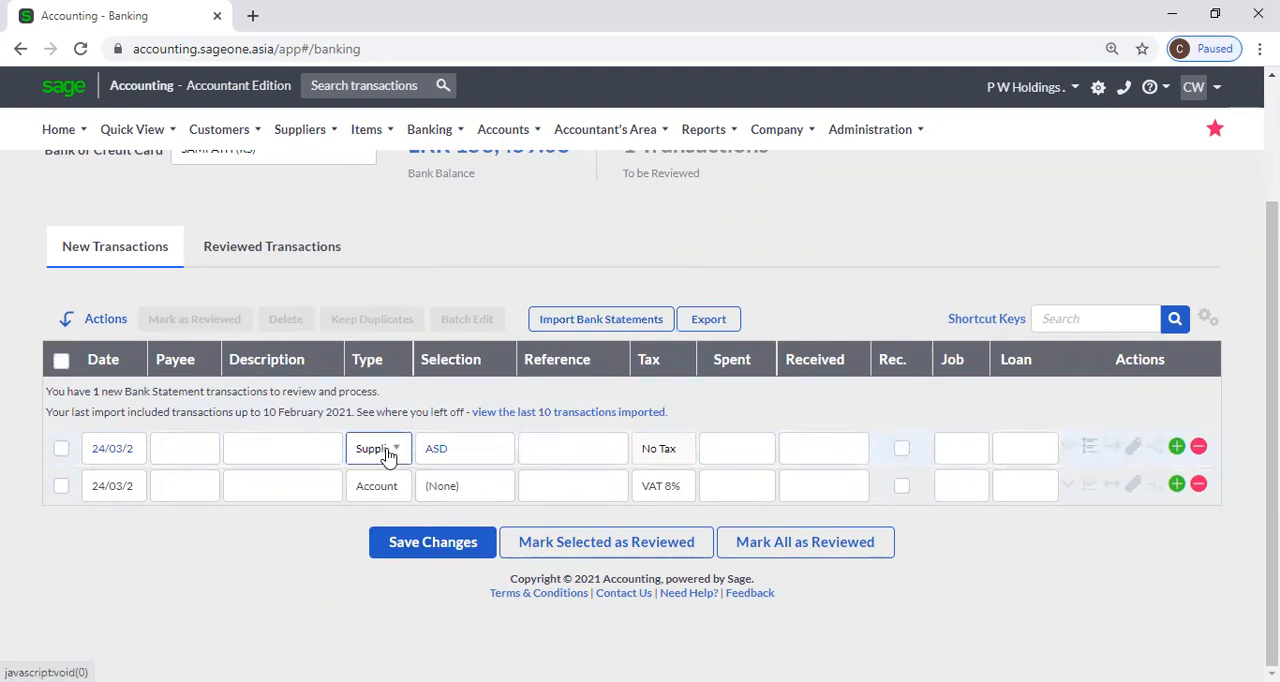
left_click(387, 455)
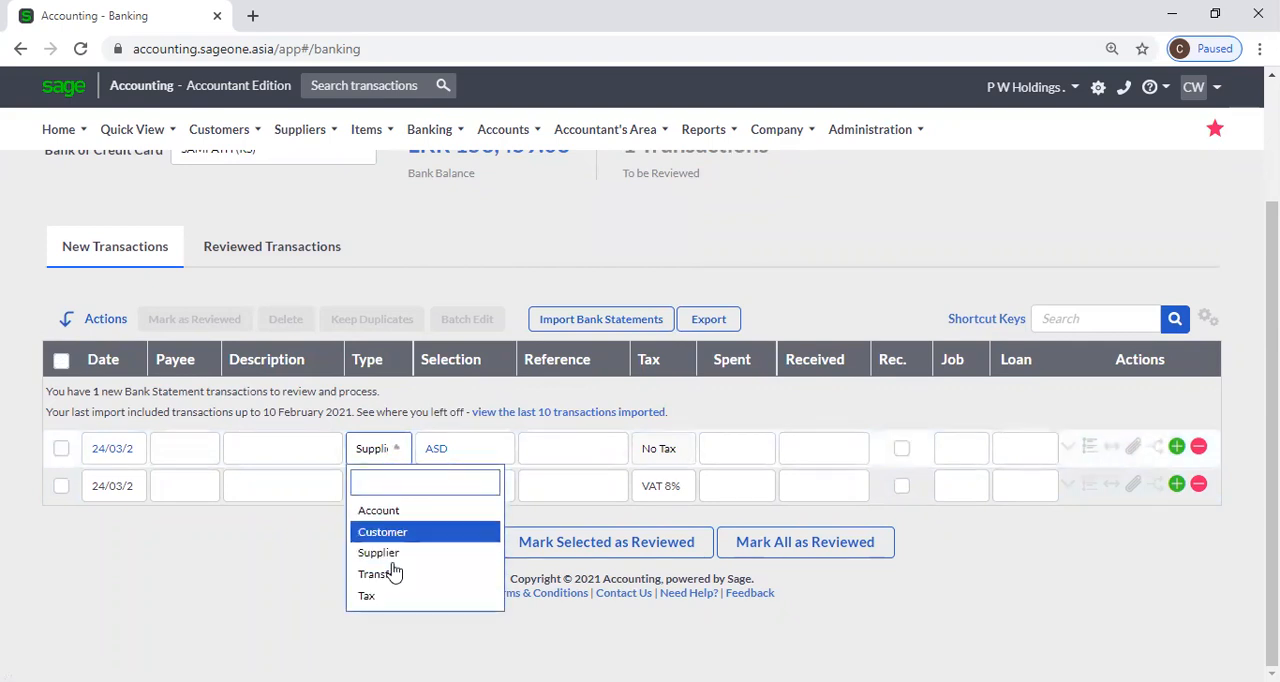
left_click(395, 579)
left_click(455, 450)
left_click(468, 450)
left_click(464, 409)
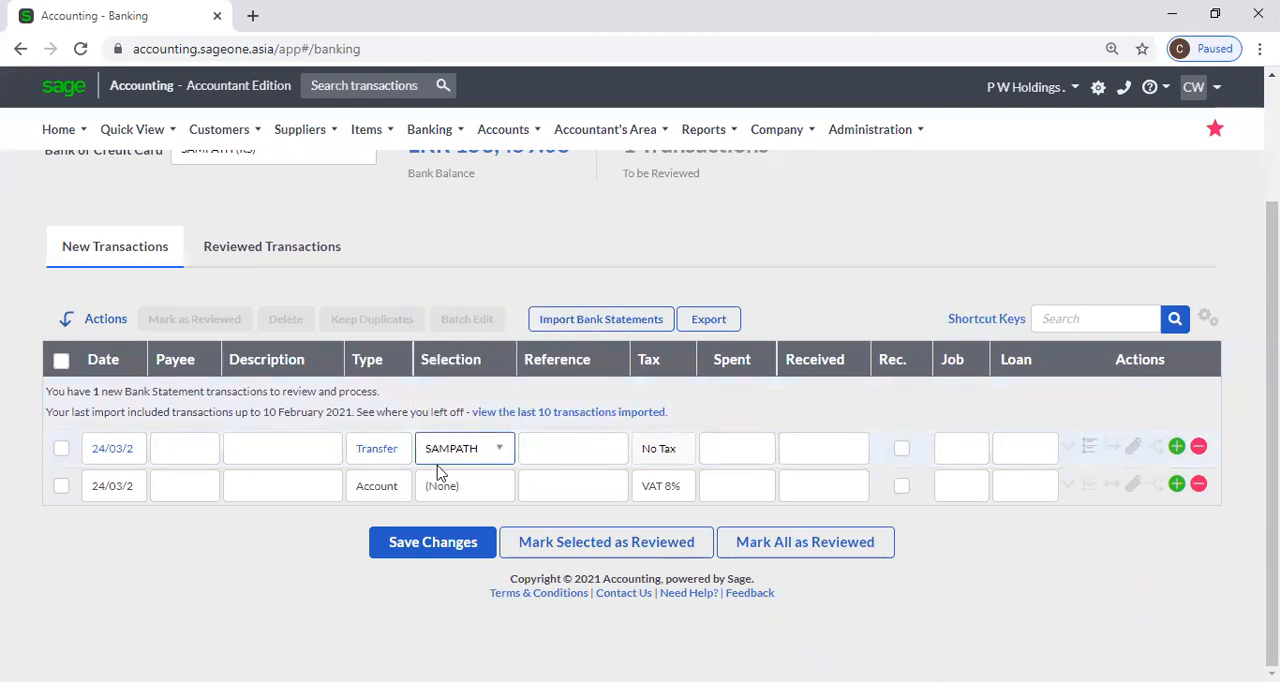
Change the first transaction's type to Tax with Tax Payment / Refund selected, and check its Spent and Received fields.
left_click(388, 452)
left_click(392, 450)
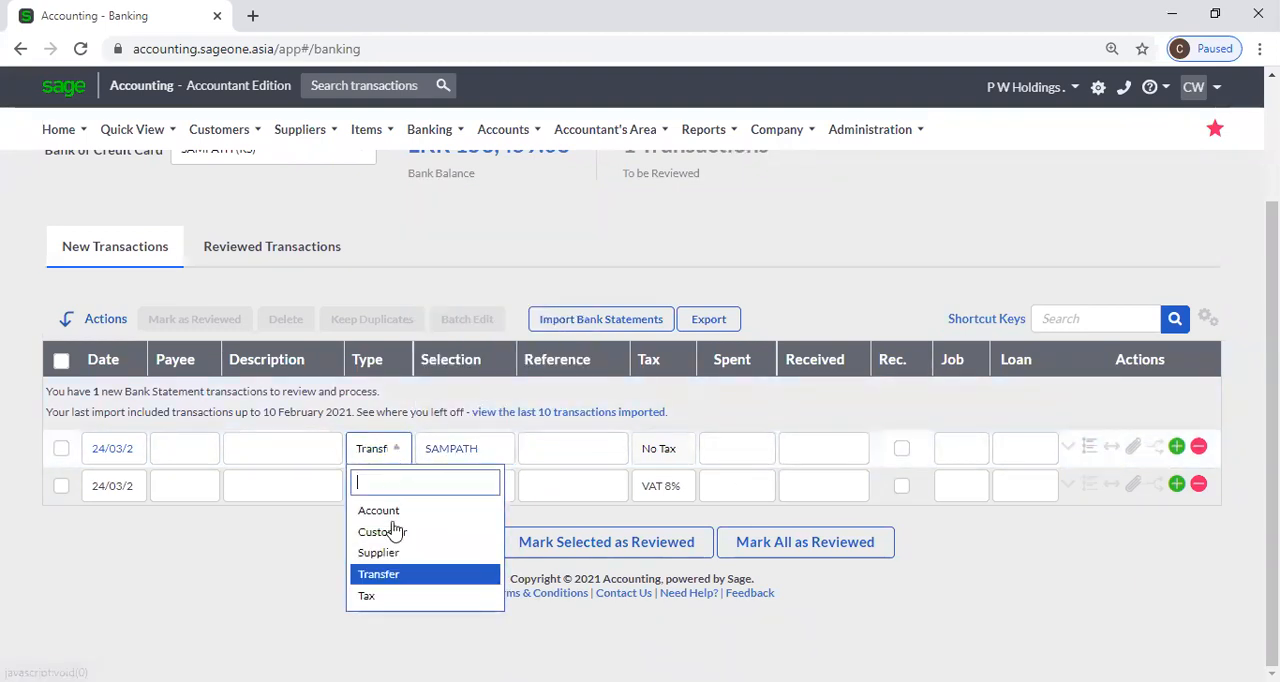
left_click(395, 596)
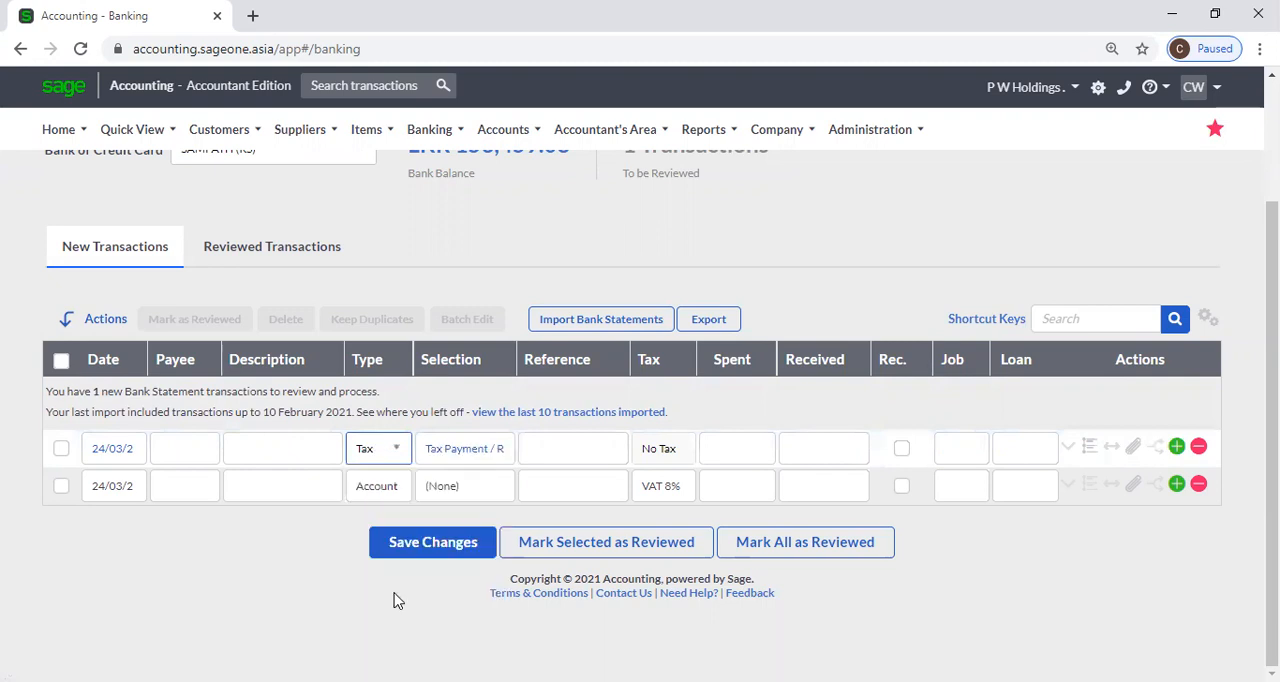
left_click(479, 450)
left_click(481, 452)
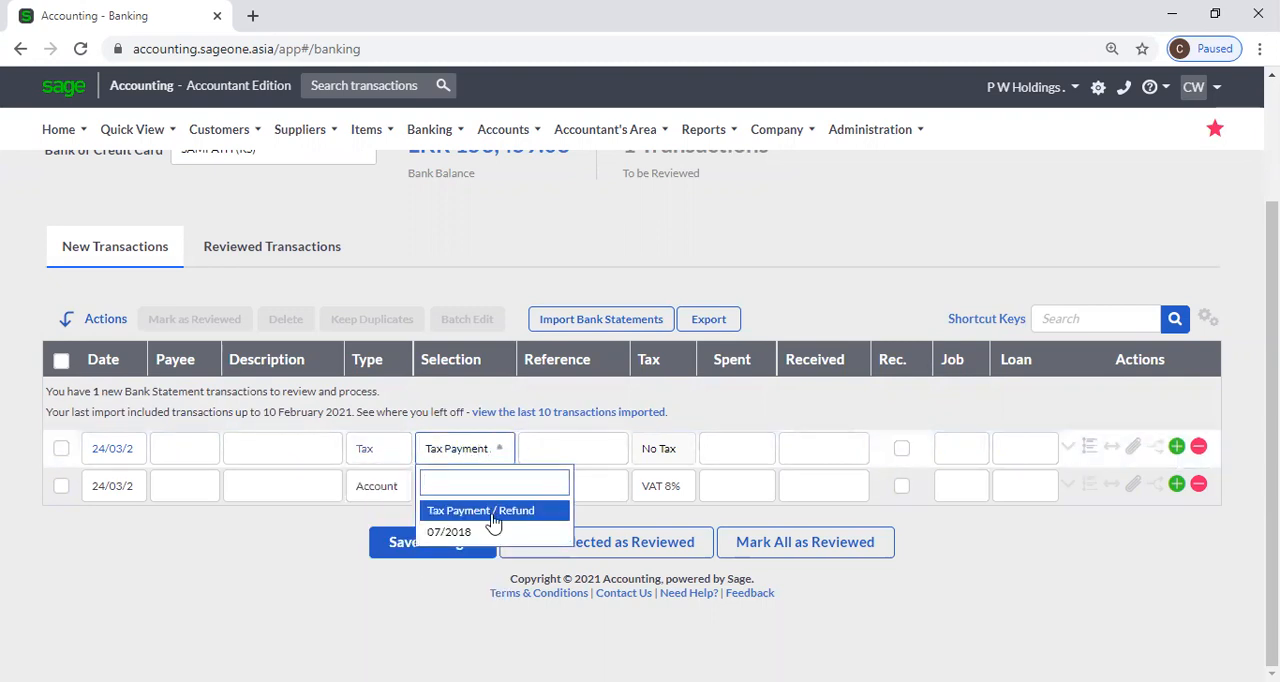
left_click(540, 512)
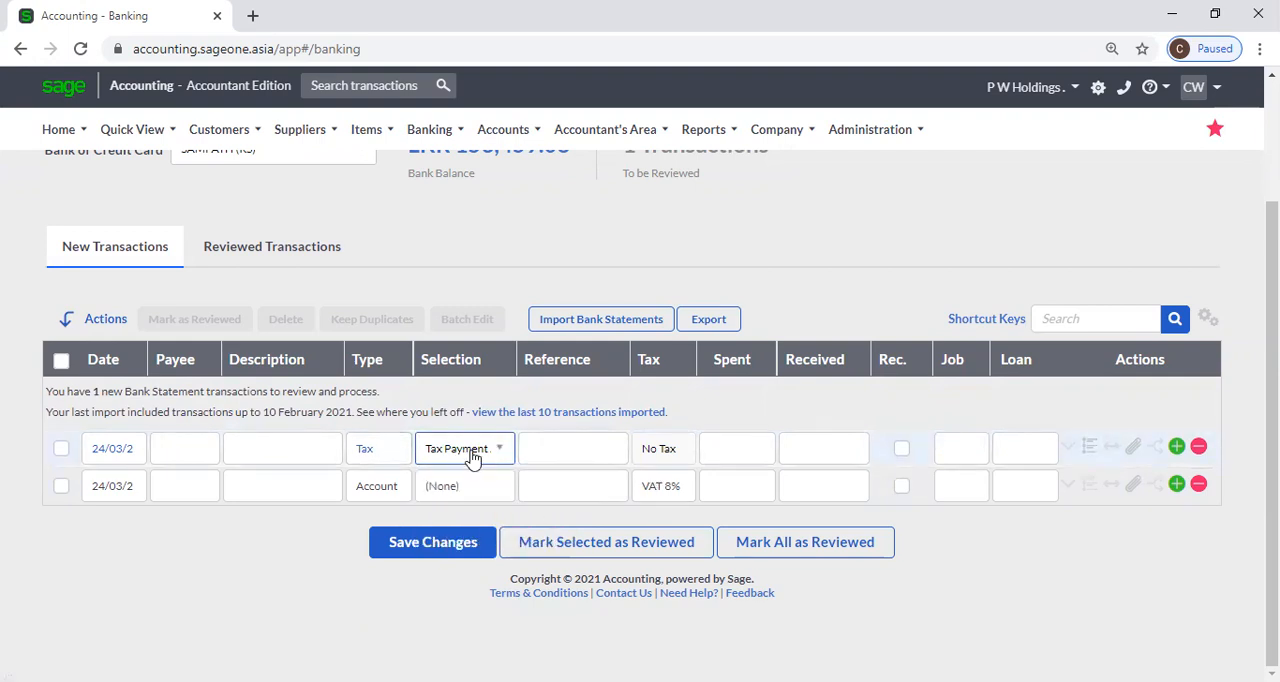
left_click(725, 453)
left_click(729, 453)
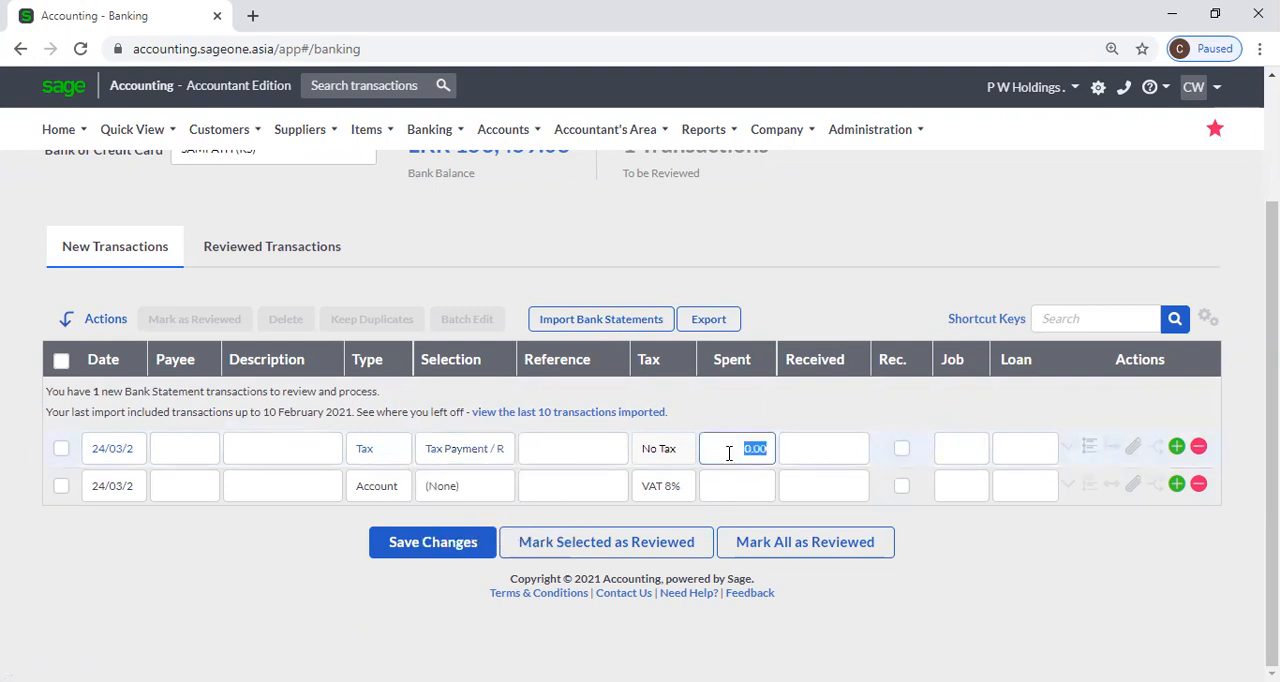
left_click(493, 450)
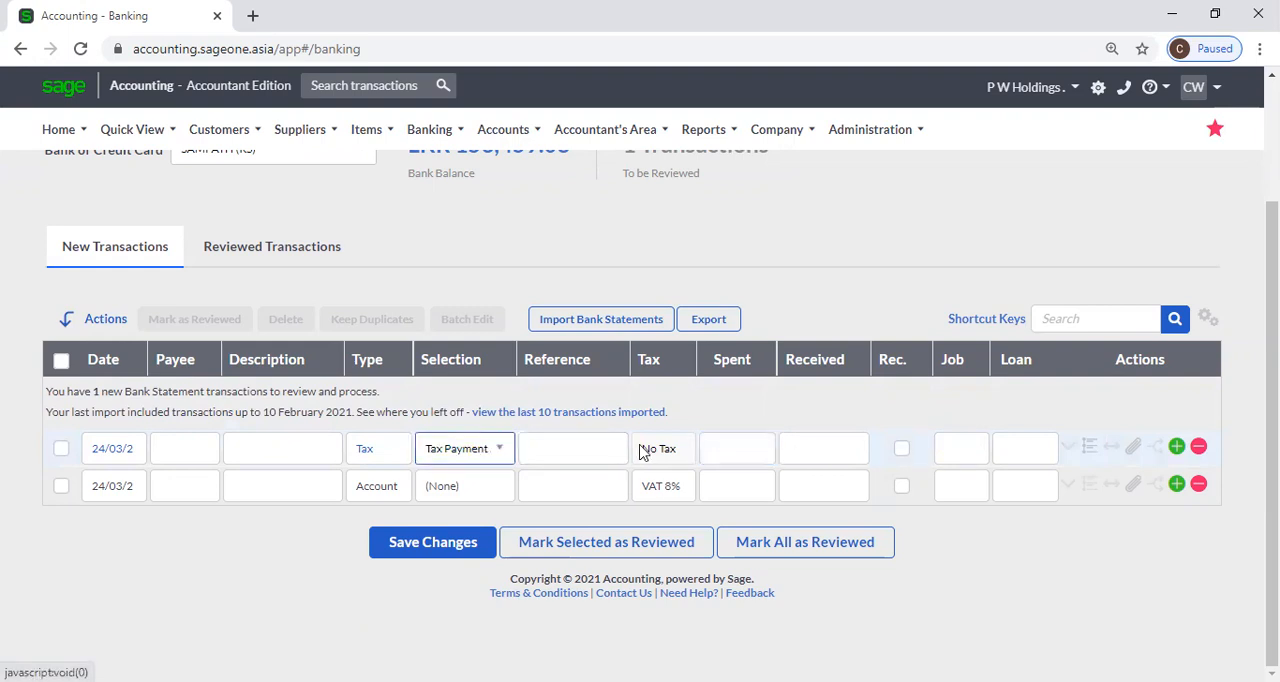
left_click(802, 446)
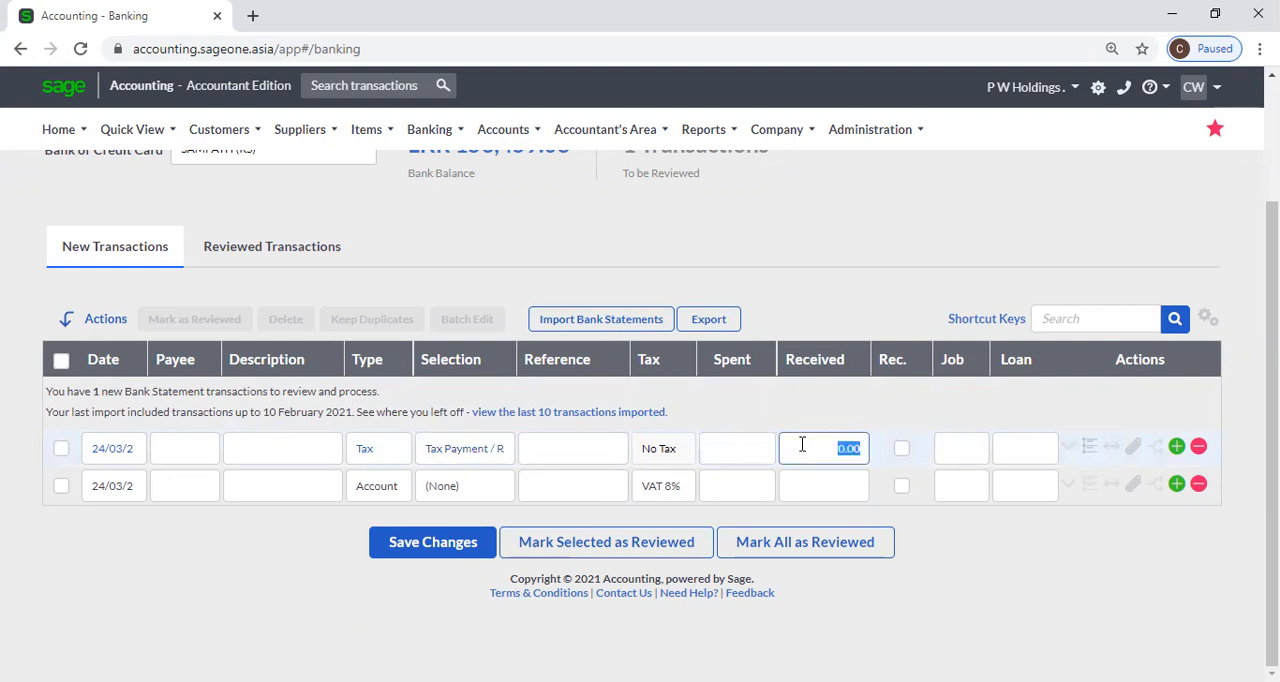
left_click(805, 305)
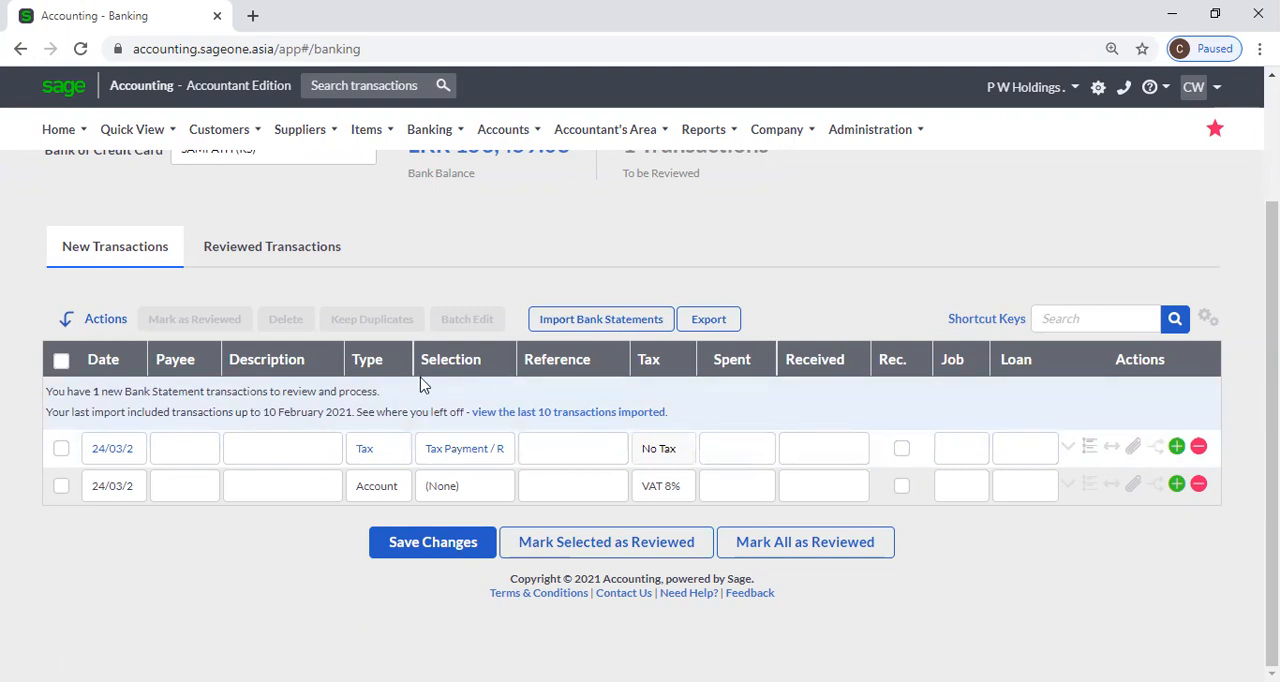
Give the first new transaction the date 24 March 2021, the payee ABC (Pvt) and the description Accounting Exp.
scroll(332, 380, "up", 2)
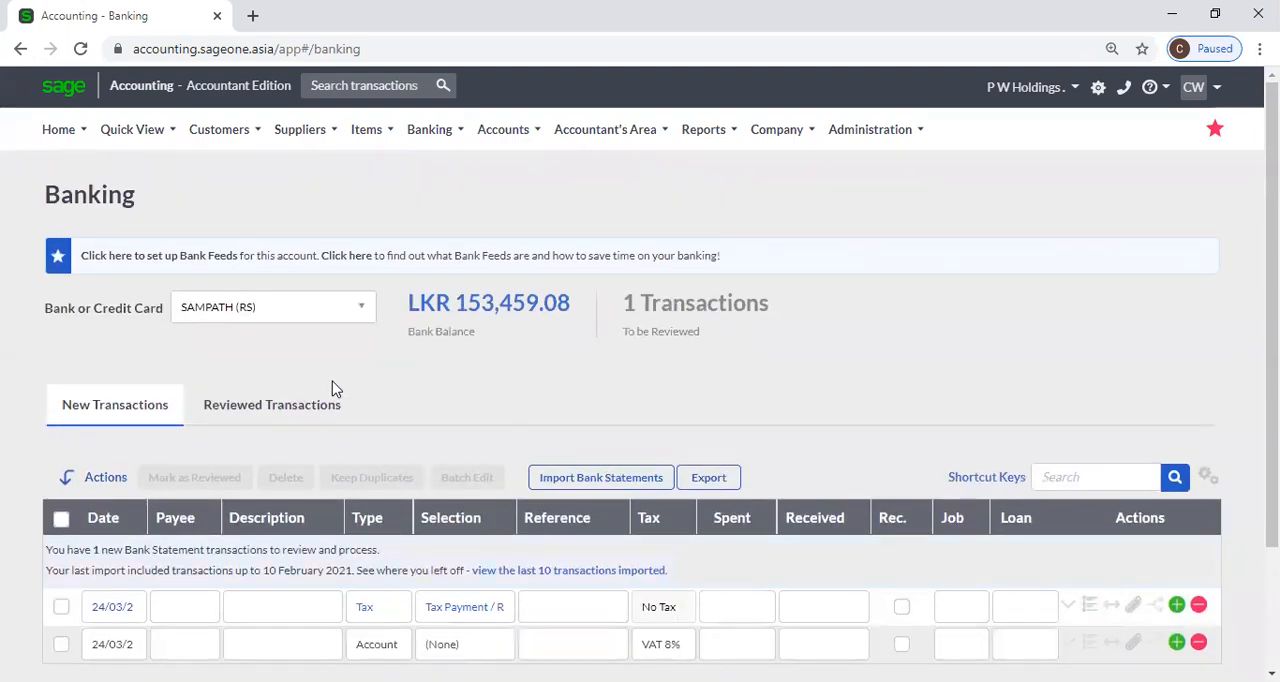
scroll(332, 381, "down", 1)
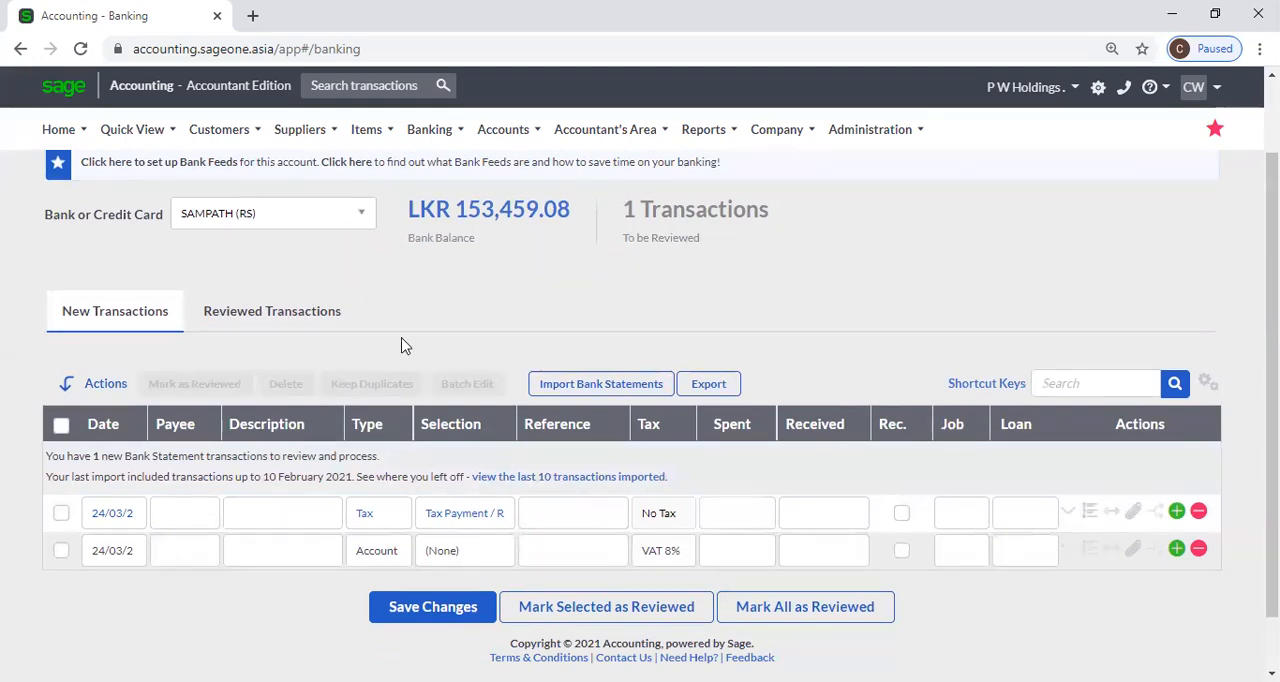
left_click(133, 517)
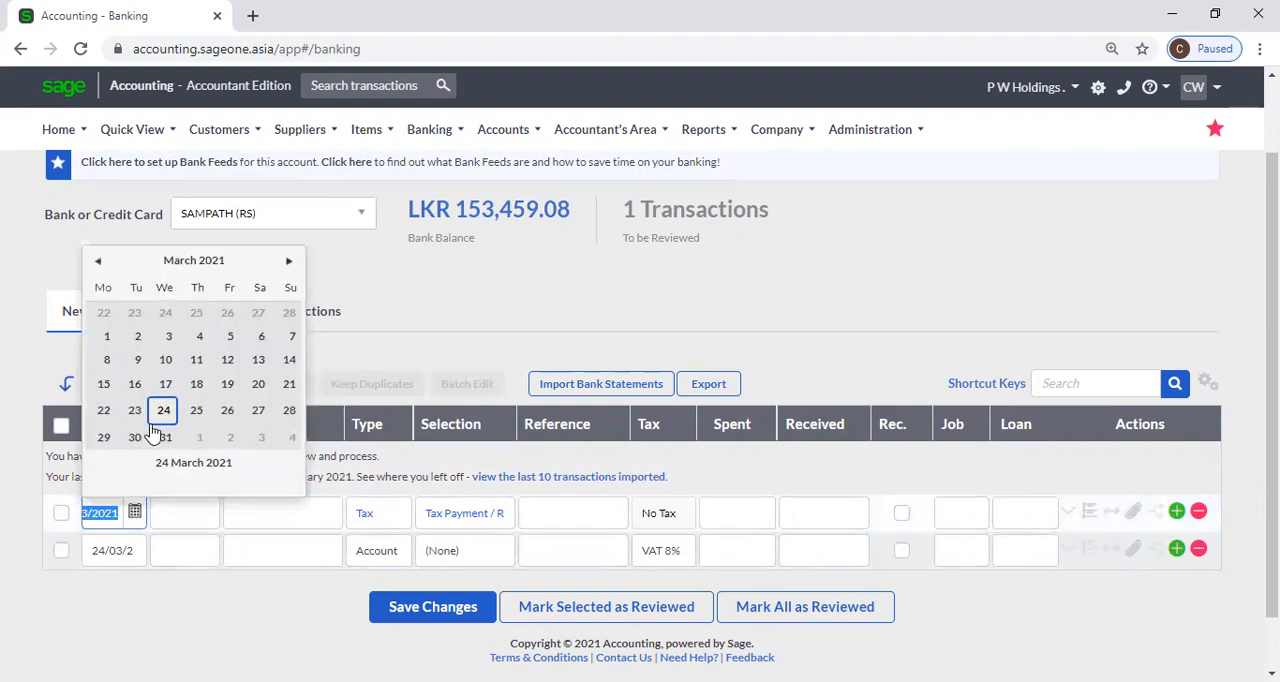
left_click(162, 418)
left_click(183, 516)
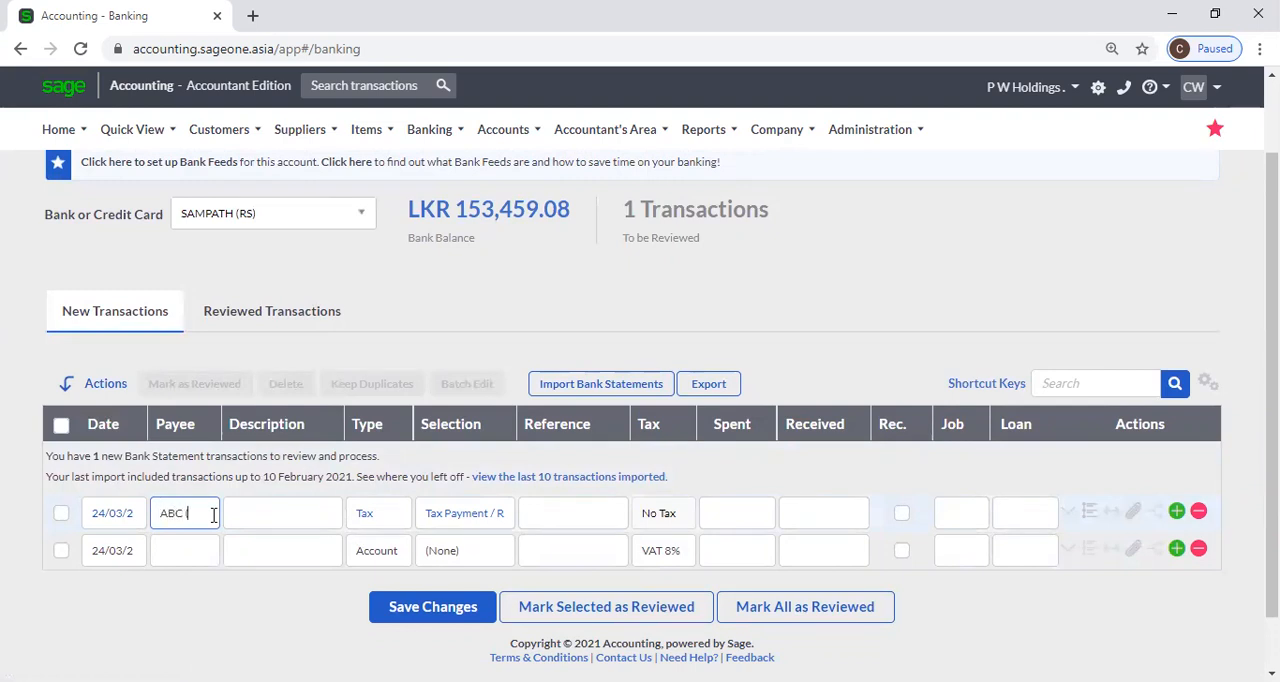
type("ABC (Pvt)")
left_click(266, 520)
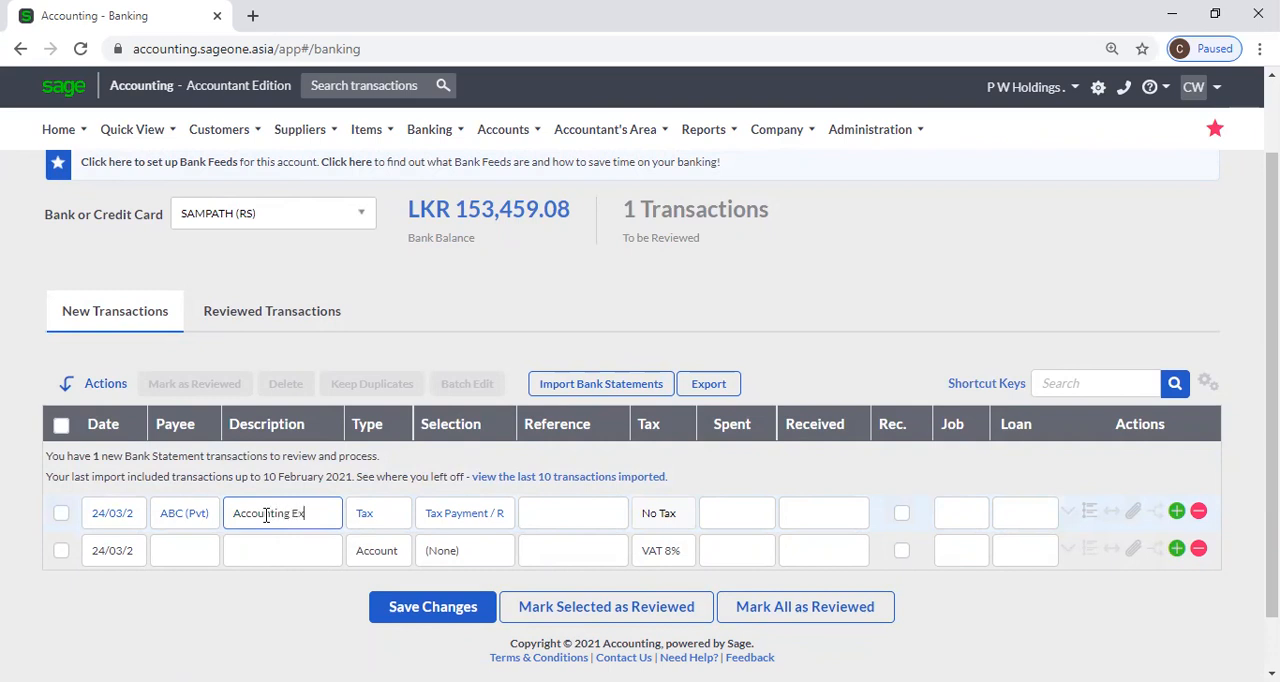
key("Tab")
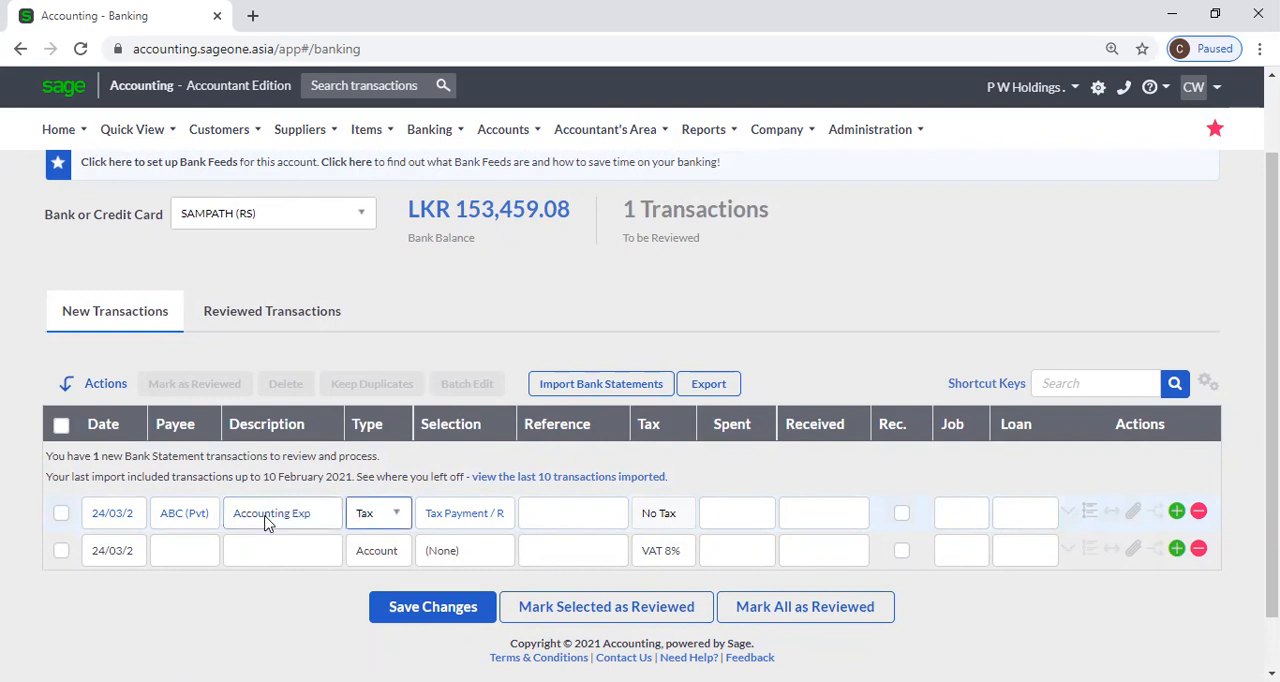
Set the type of the ABC (Pvt) transaction to Account and move on to its account selection.
left_click(385, 516)
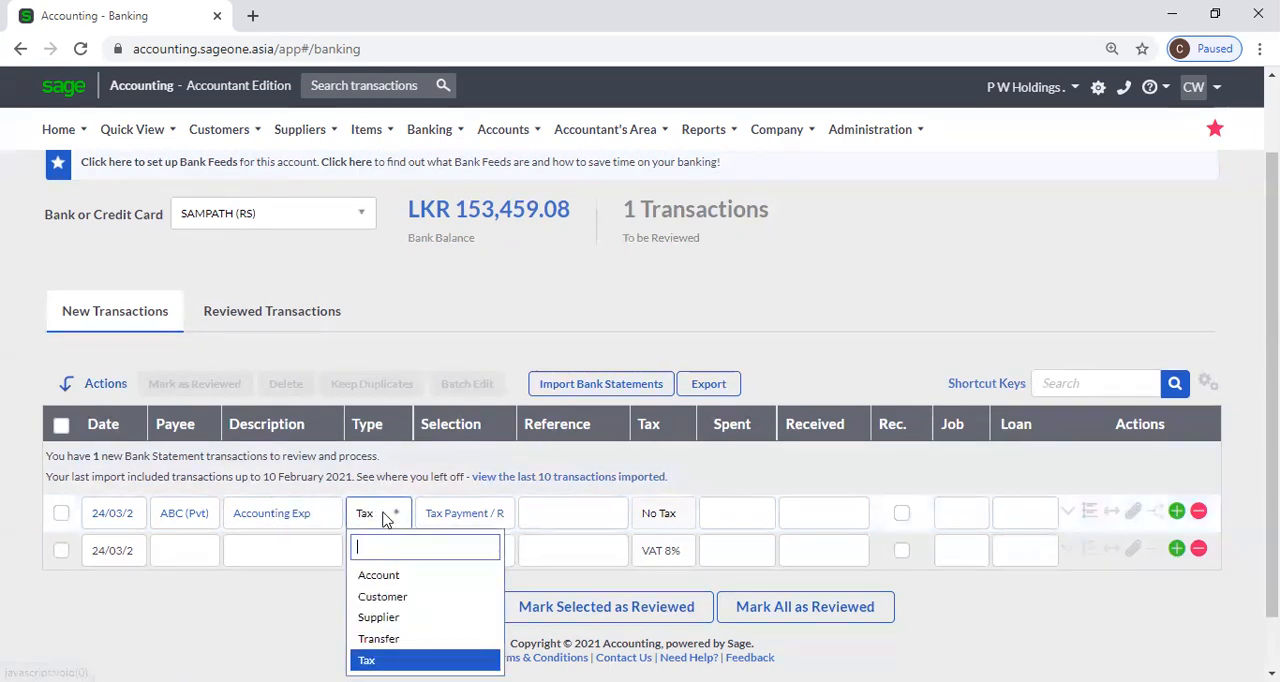
left_click(406, 577)
key("Tab")
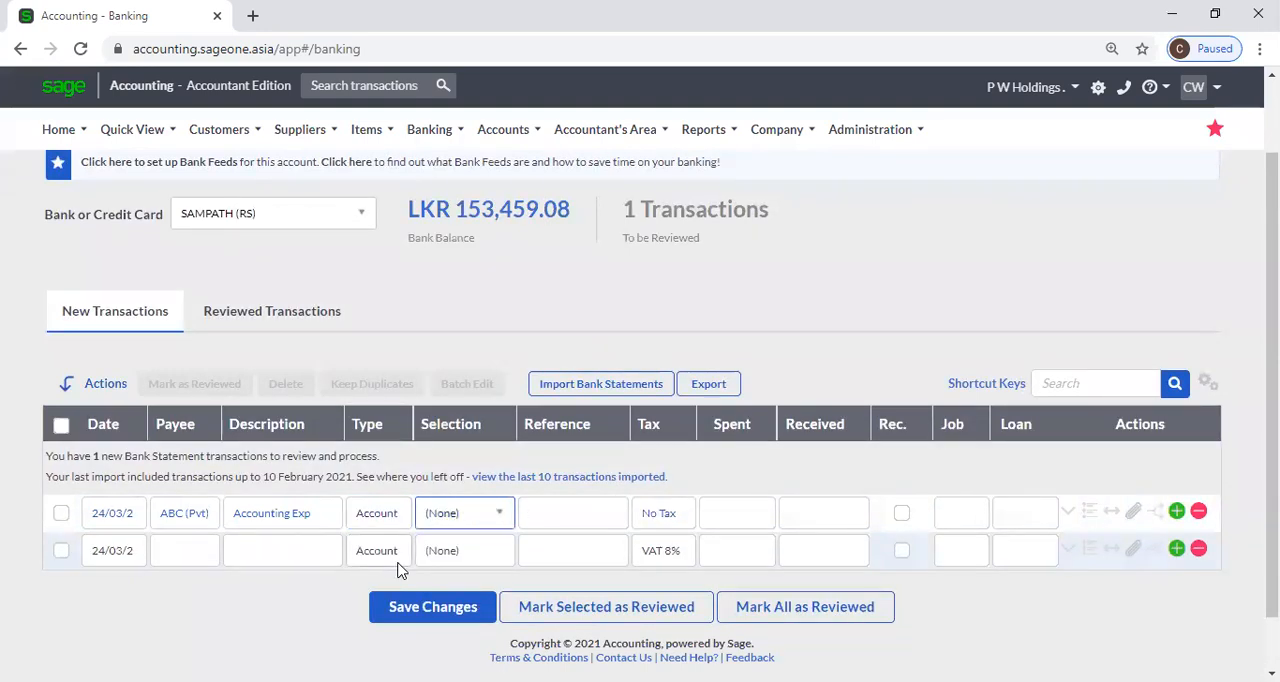
Select Office Expenses under Expenses as the account for the ABC (Pvt) transaction.
left_click(491, 518)
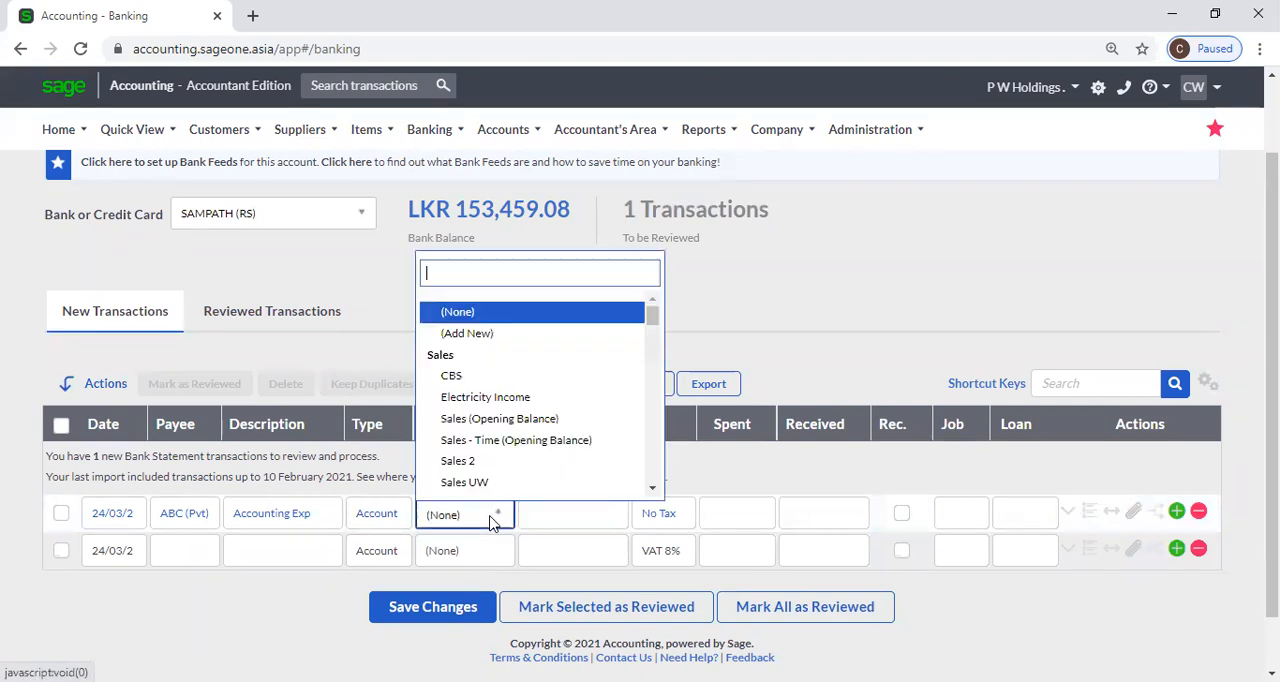
scroll(500, 437, "down", 5)
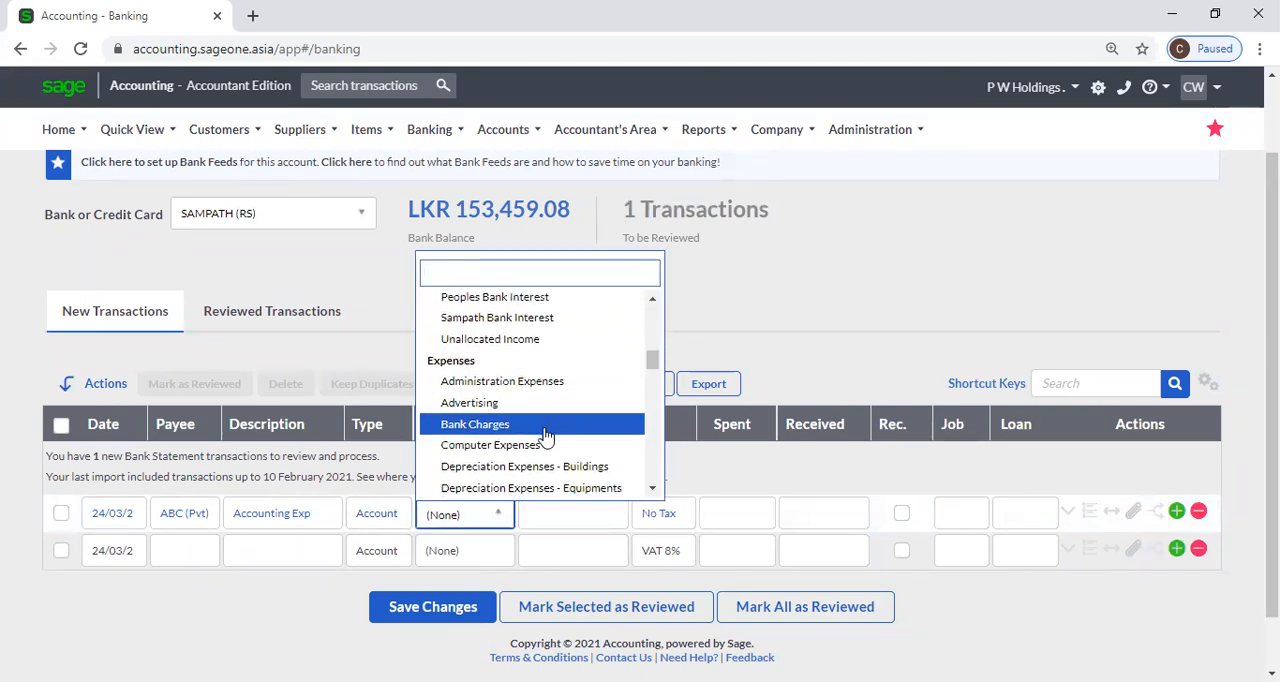
scroll(530, 436, "down", 4)
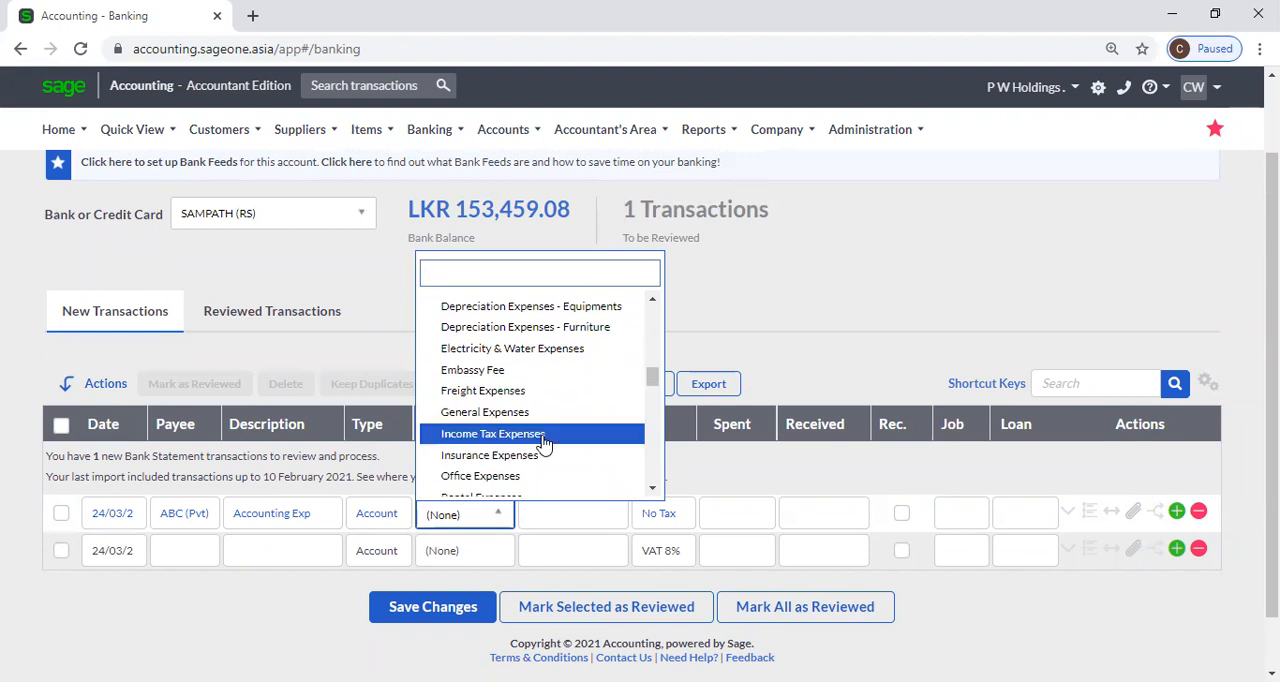
scroll(545, 438, "down", 2)
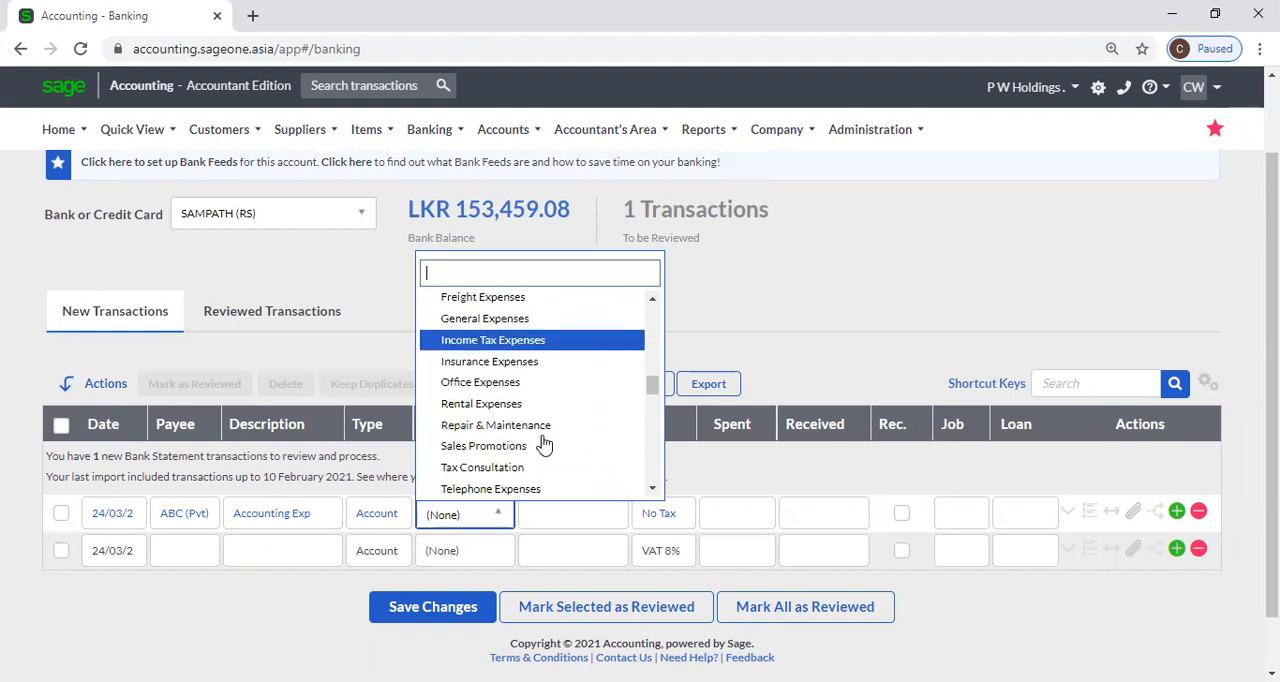
left_click(515, 391)
Enter reference 123456 for the ABC (Pvt) transaction and look over its tax options, keeping No Tax.
left_click(594, 526)
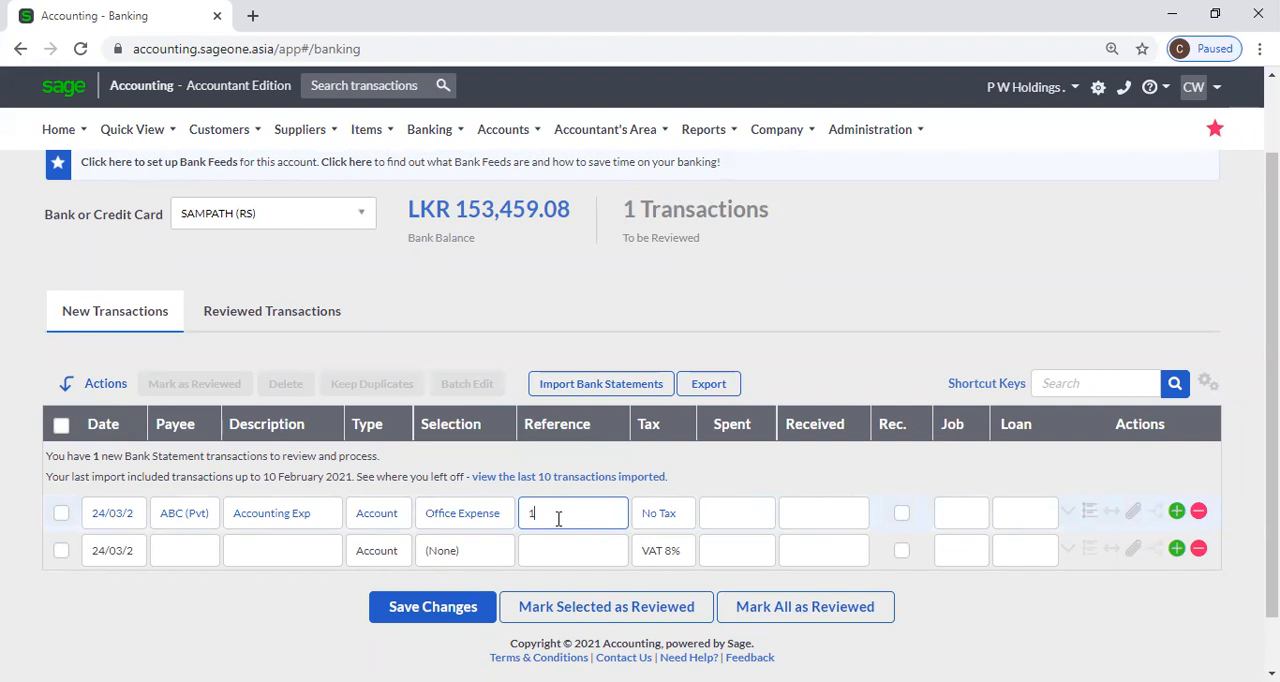
left_click(650, 514)
left_click(685, 515)
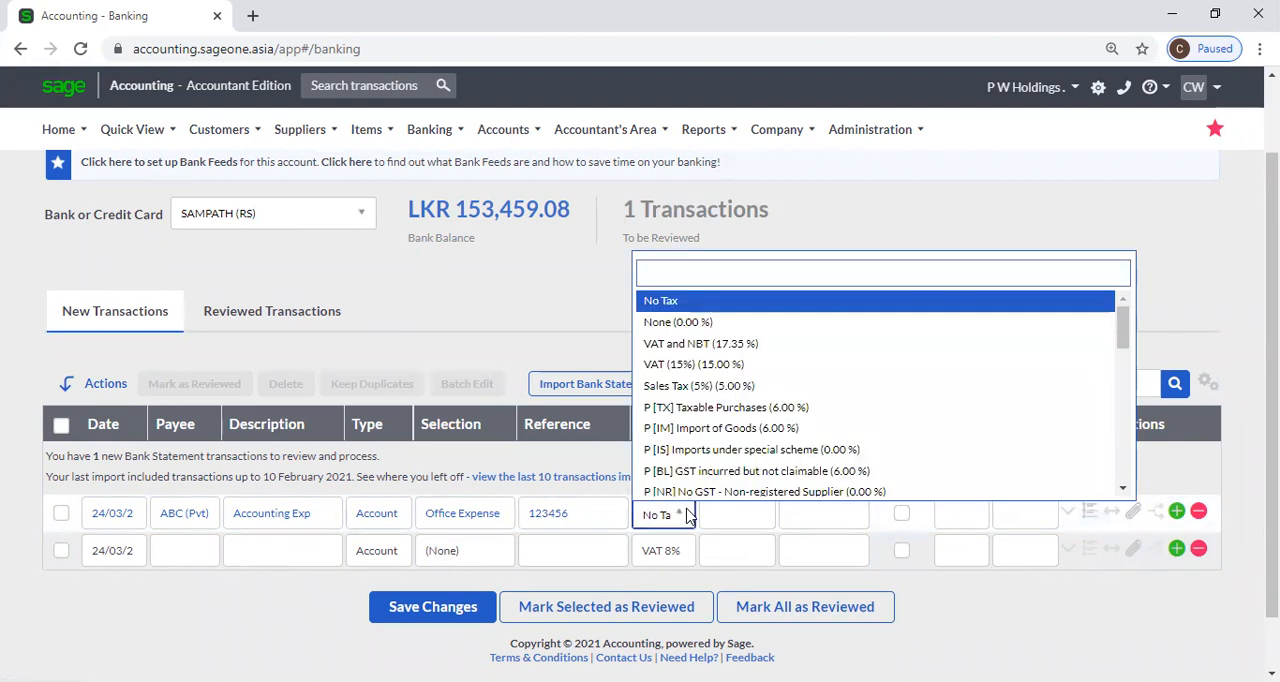
left_click(685, 515)
Enter 5,000 as the Spent amount of the ABC (Pvt) transaction.
left_click(726, 514)
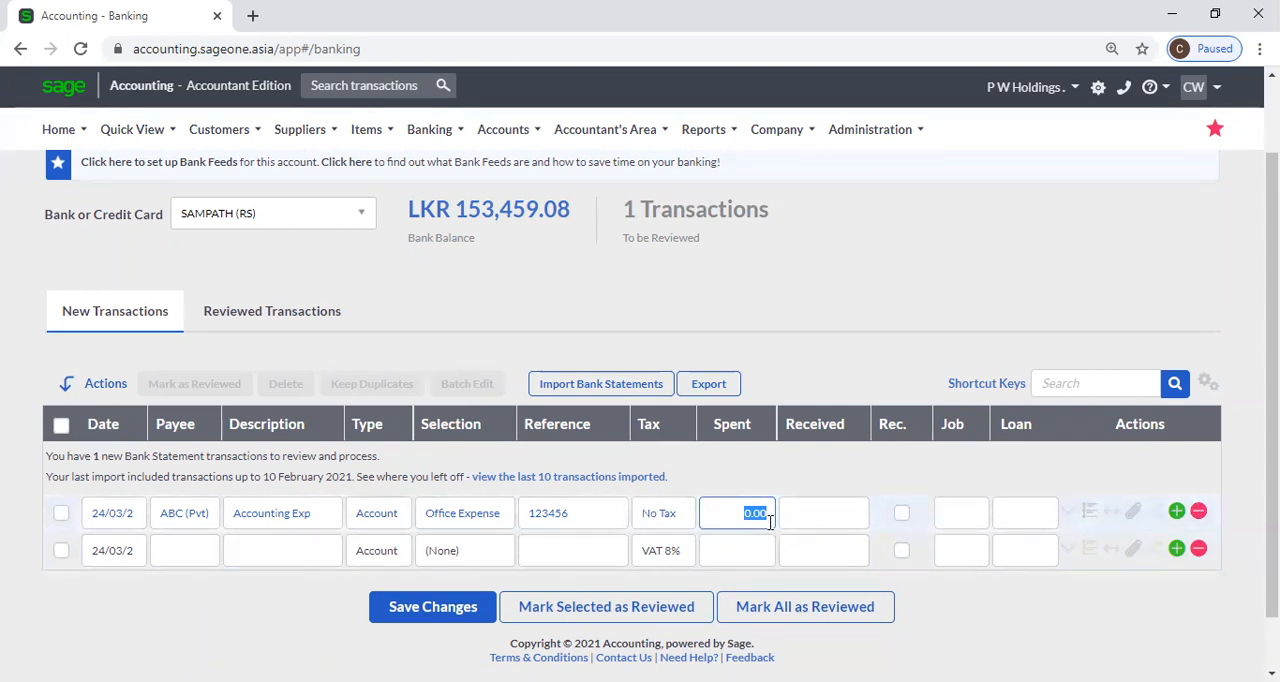
type("5,")
type("000")
key("Tab")
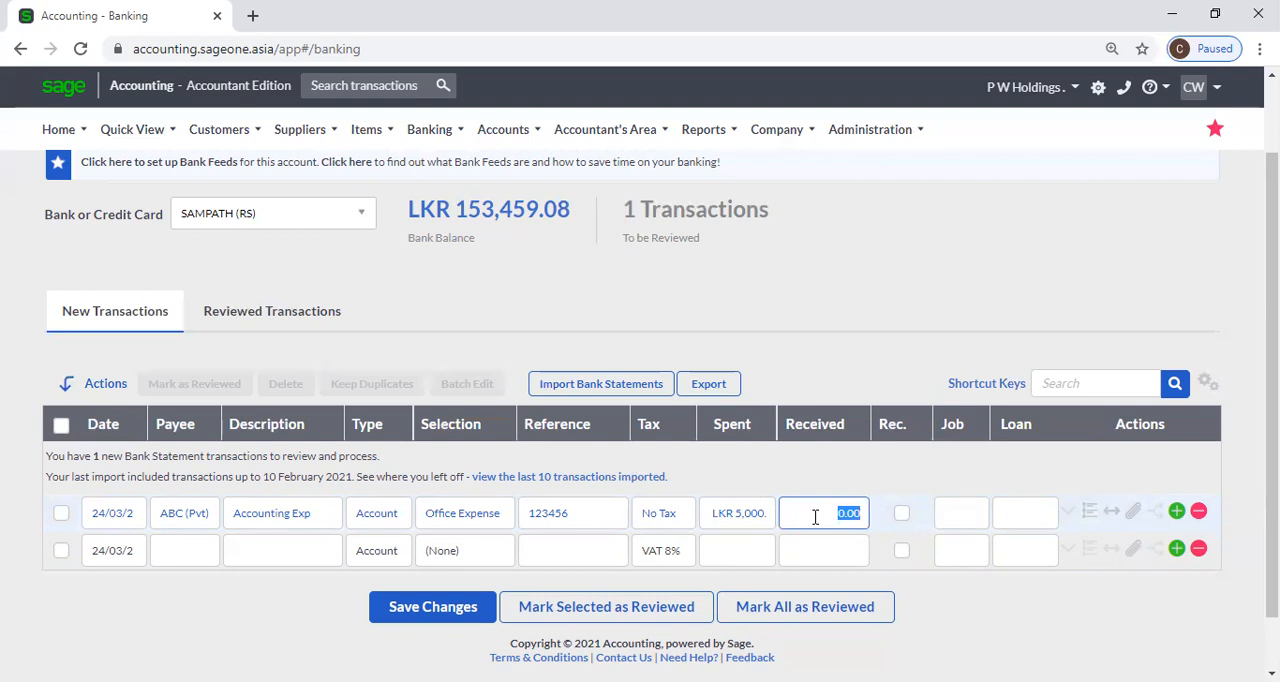
Try an amount of 5,000 as Received for the ABC (Pvt) transaction and restore it as Spent.
type("5000")
key("Tab")
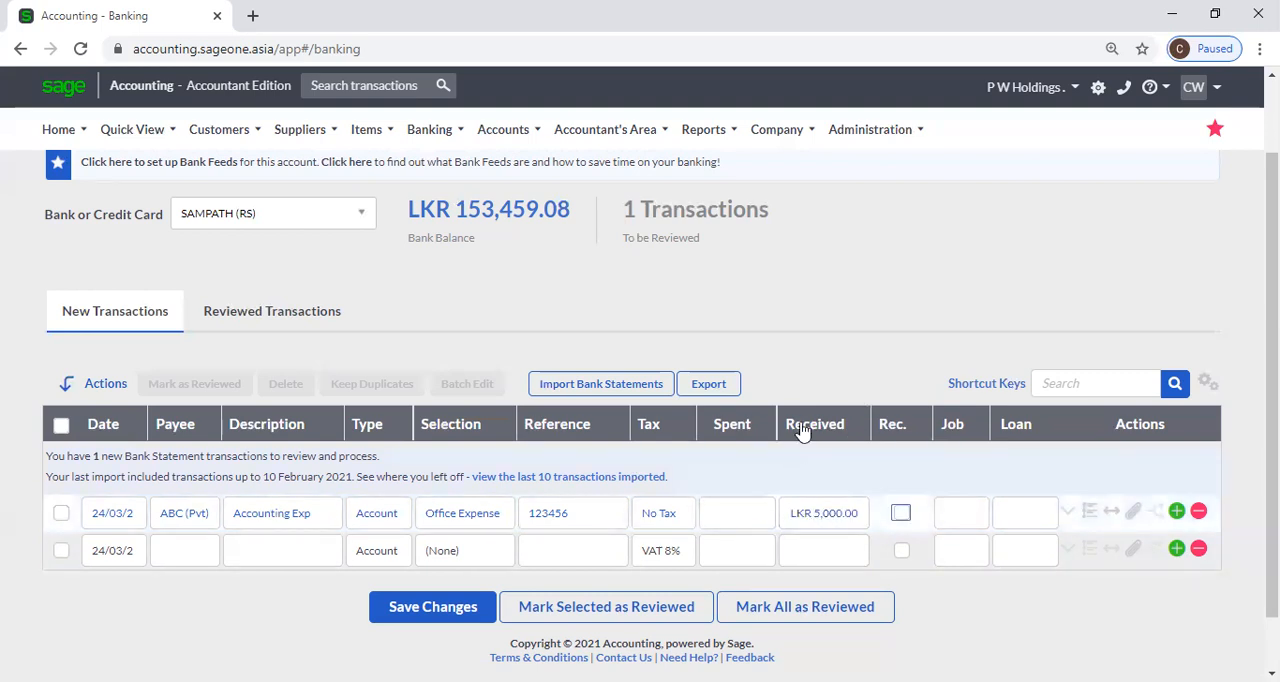
left_click(837, 356)
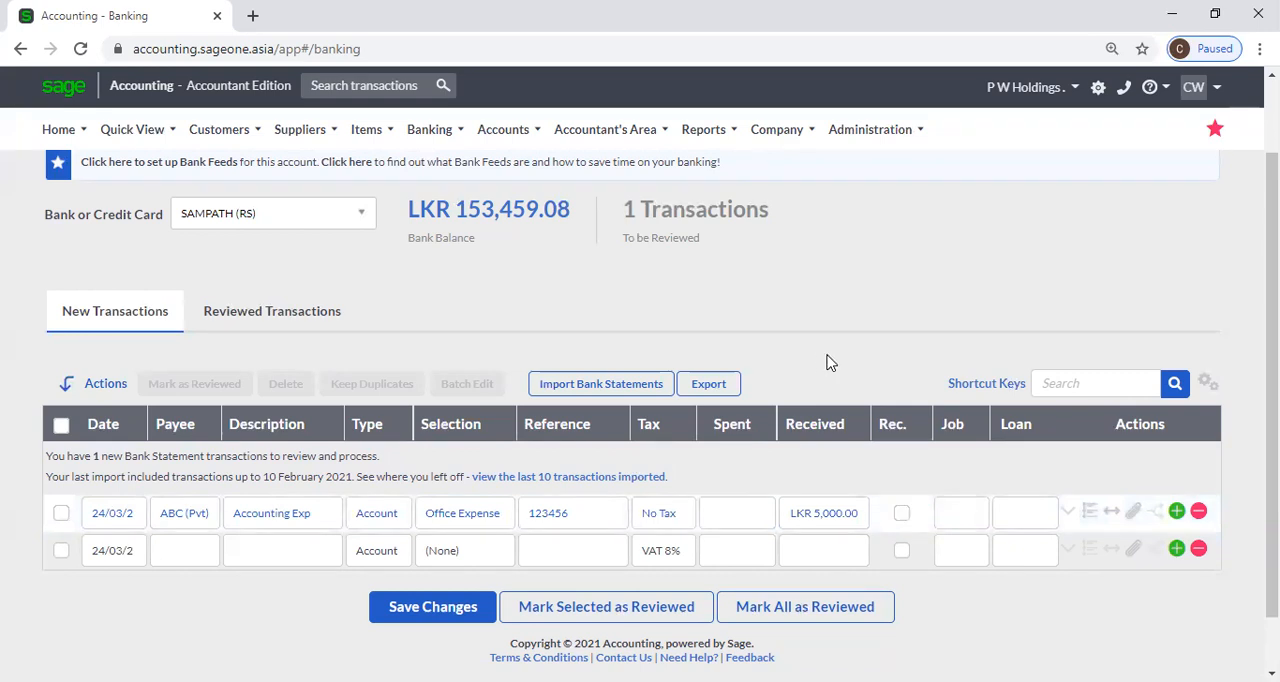
left_click(721, 518)
type("5,000")
left_click(765, 358)
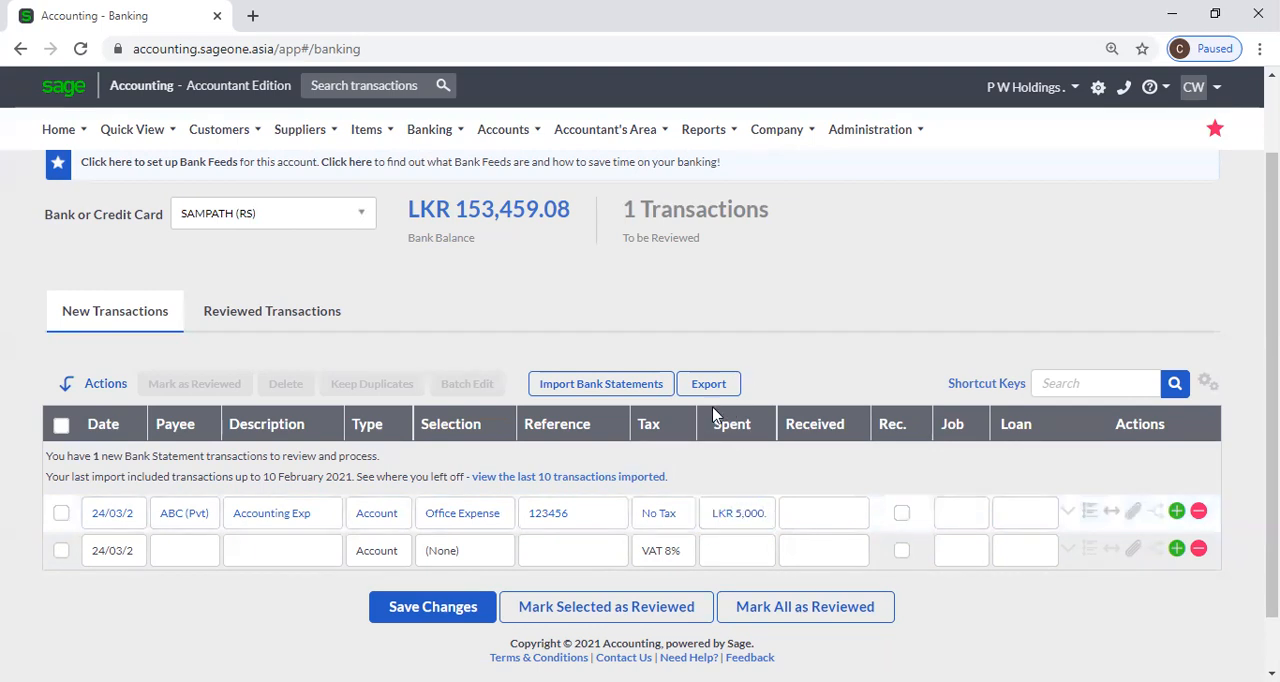
Check the Job and Loan fields of the ABC (Pvt) transaction without assigning either, and save the changes.
left_click(956, 531)
left_click(983, 517)
left_click(985, 522)
left_click(1008, 518)
left_click(1045, 520)
left_click(883, 285)
left_click(410, 610)
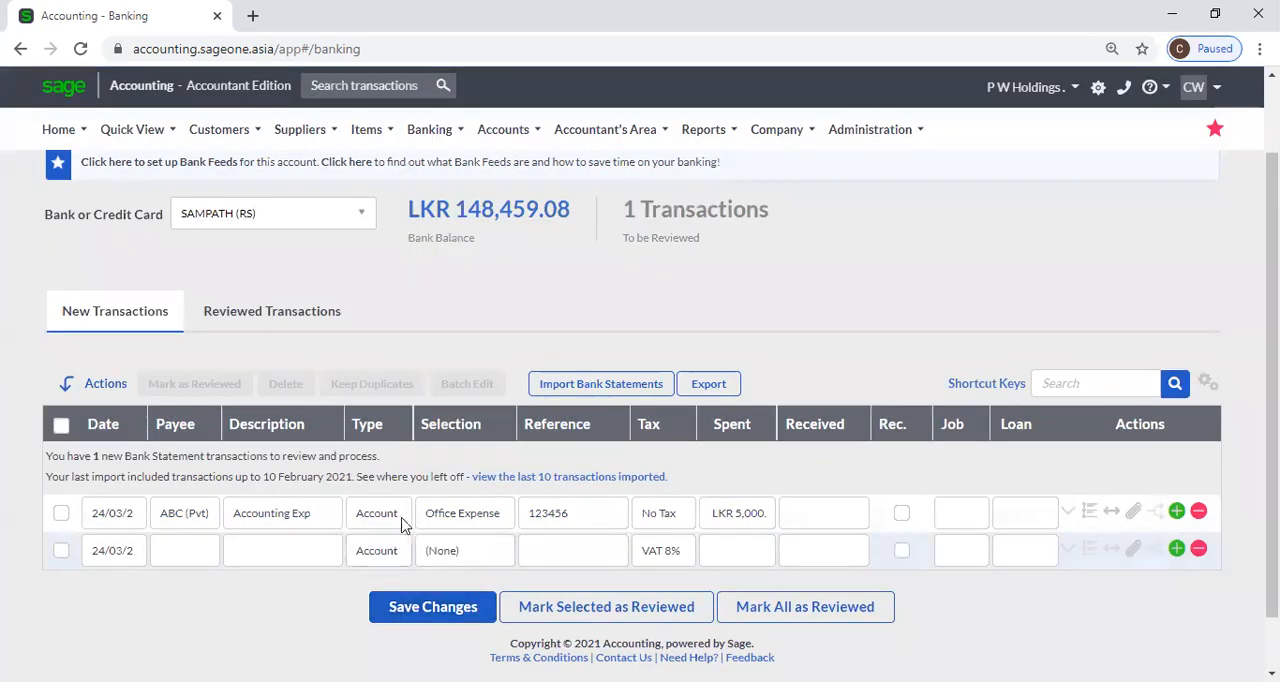
Set the second transaction's type to Customer and select Accounting Software (Pvt) Ltd as its customer.
left_click(180, 551)
left_click(231, 557)
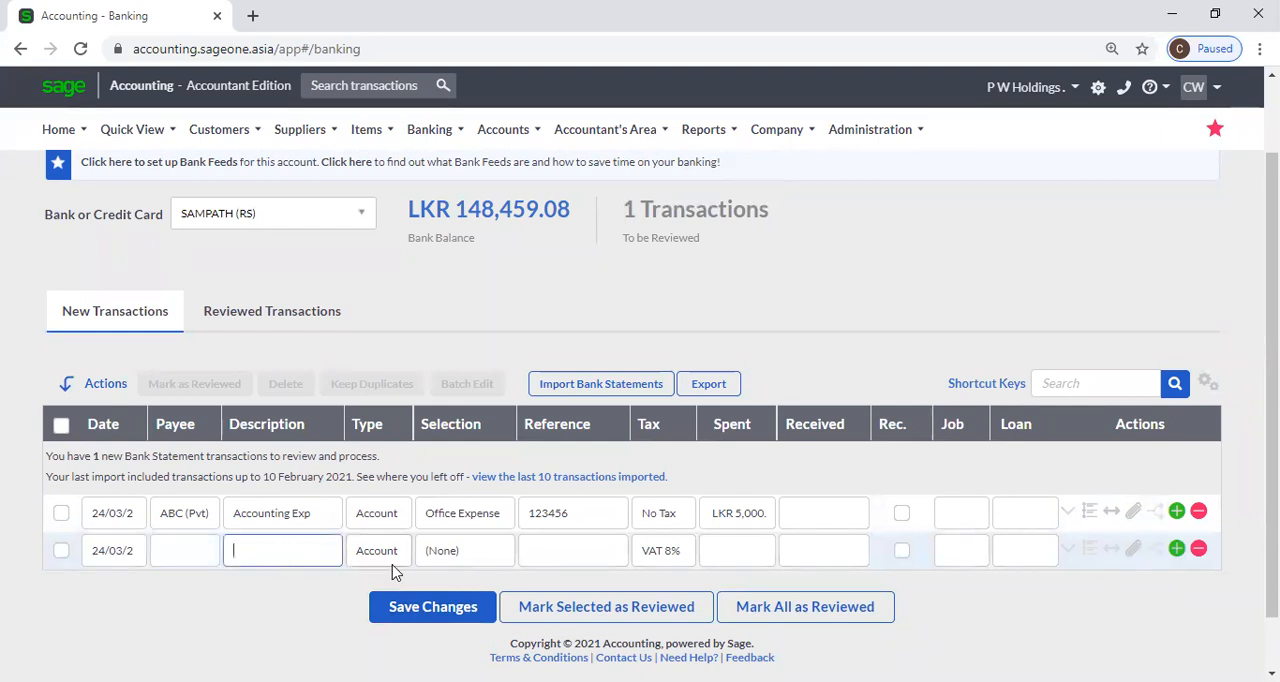
left_click(371, 560)
left_click(372, 553)
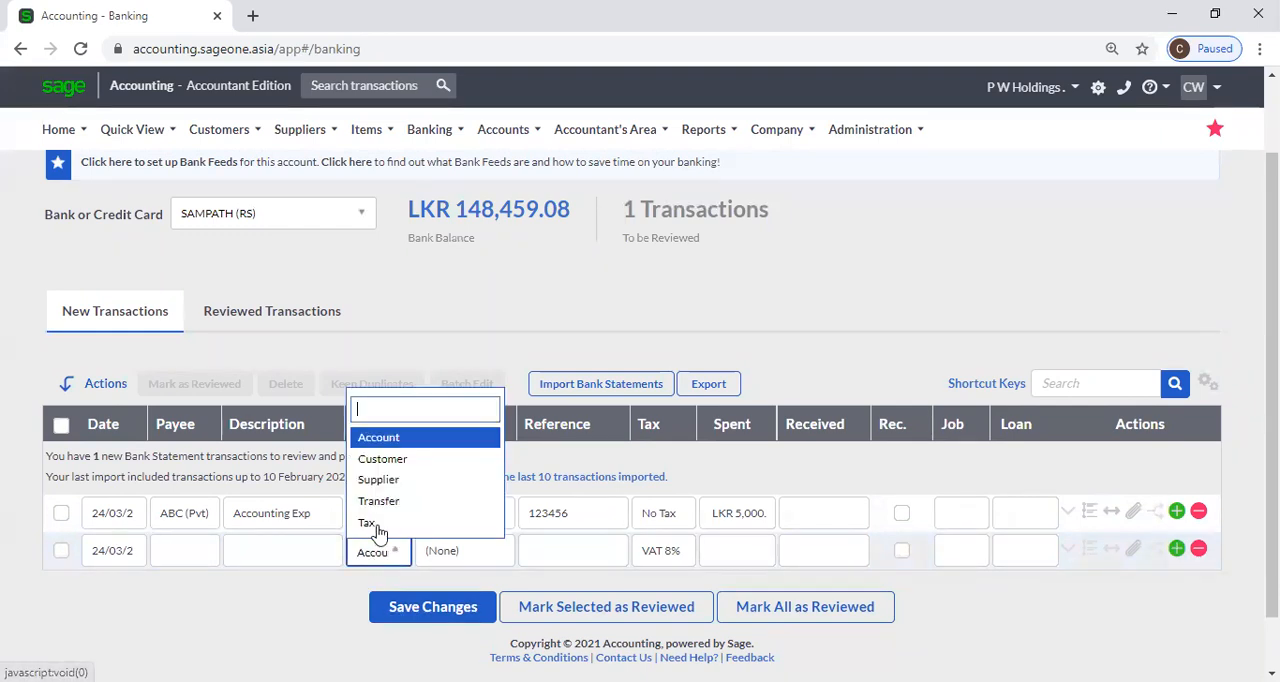
left_click(382, 458)
left_click(463, 562)
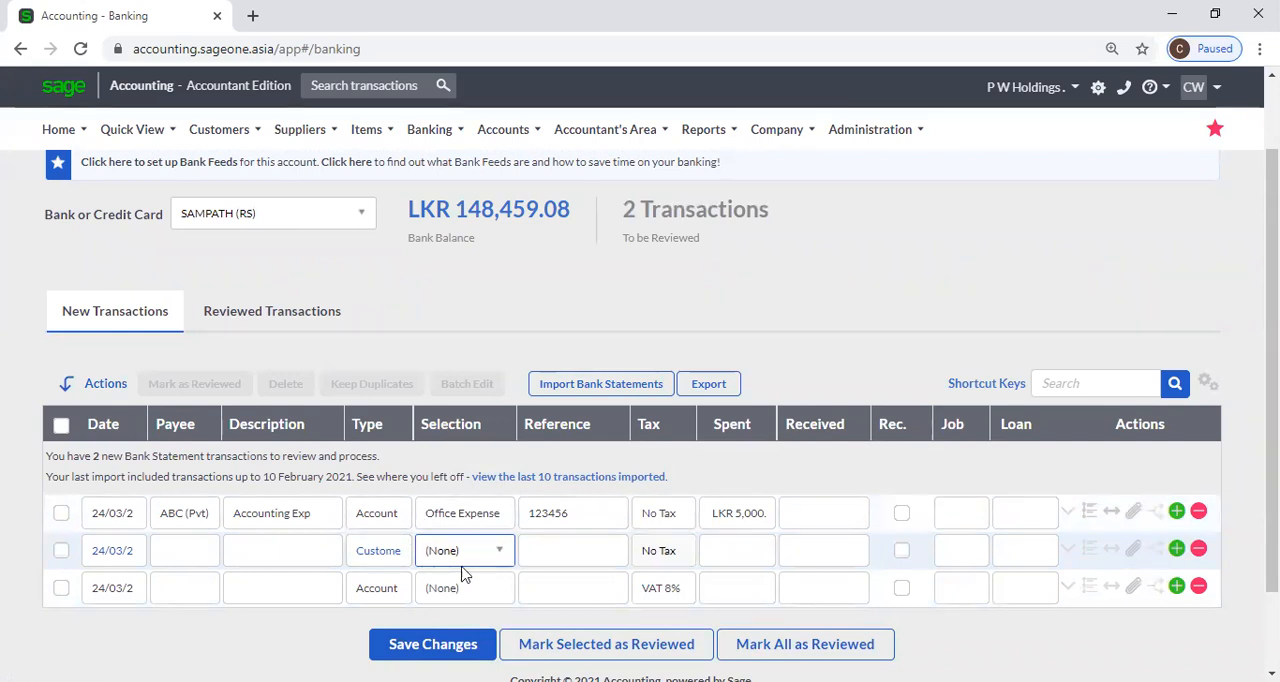
left_click(494, 553)
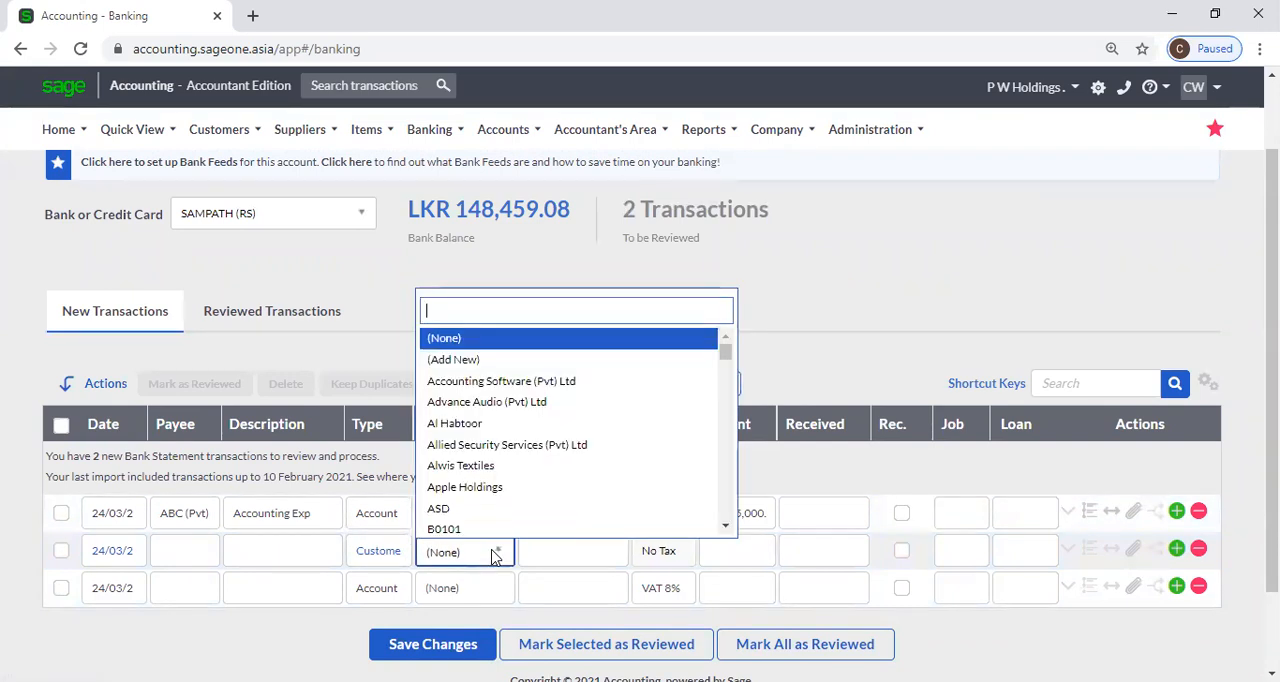
left_click(508, 381)
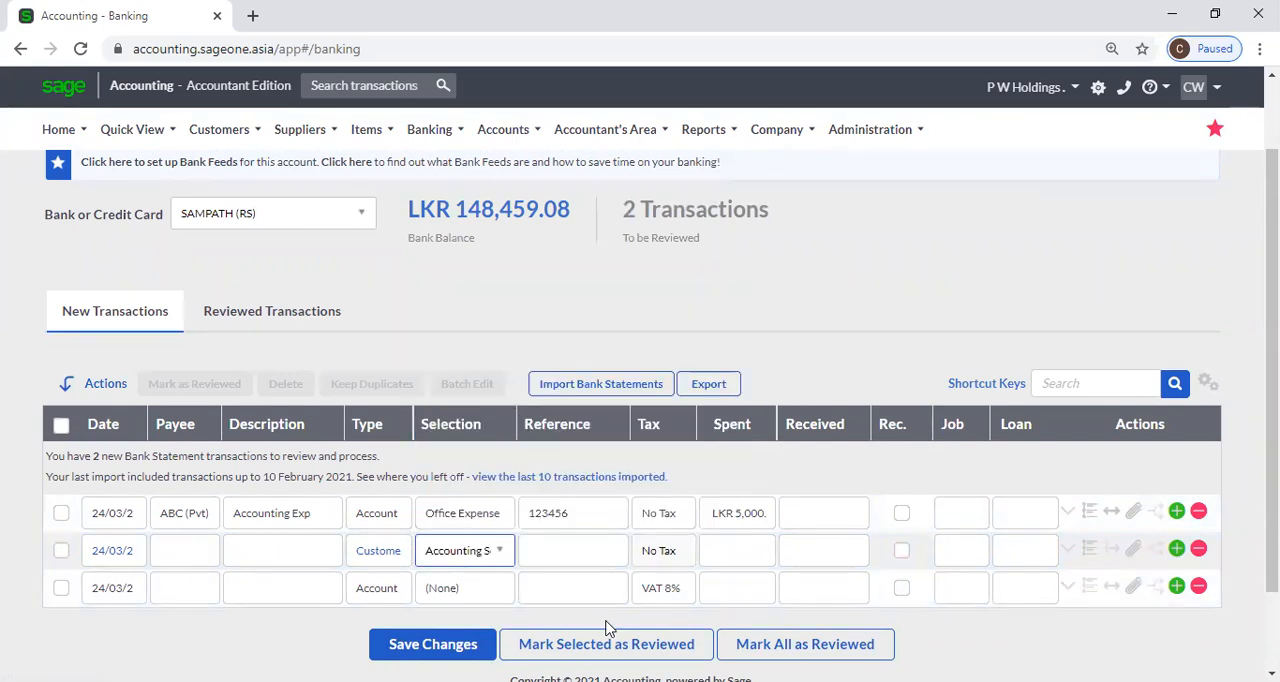
key("Tab")
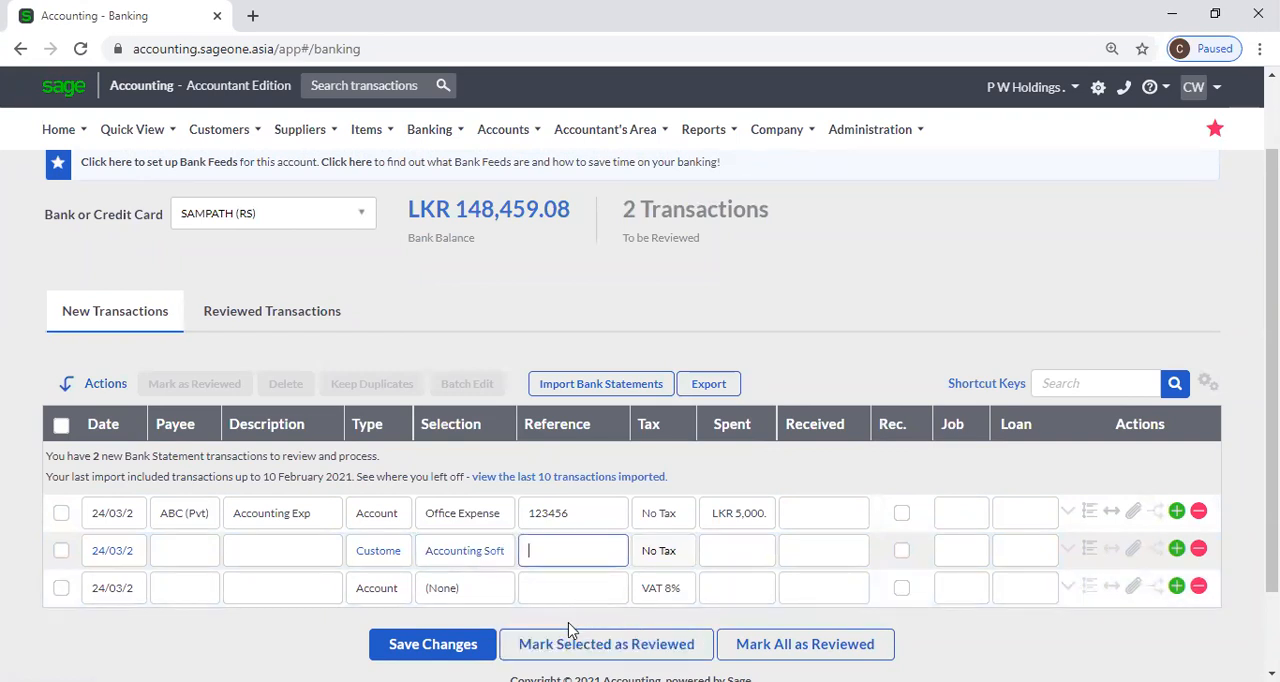
Duplicate the banking page in a second browser tab and open the Customer Receipts list there.
right_click(157, 24)
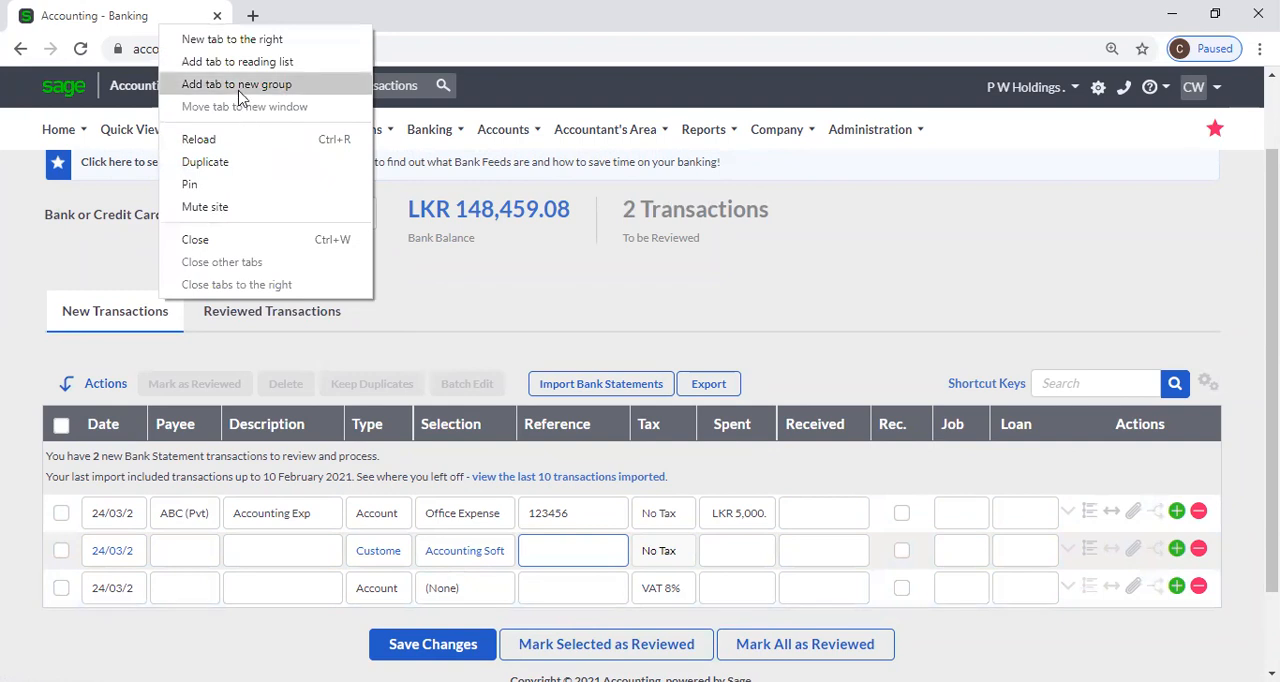
left_click(229, 161)
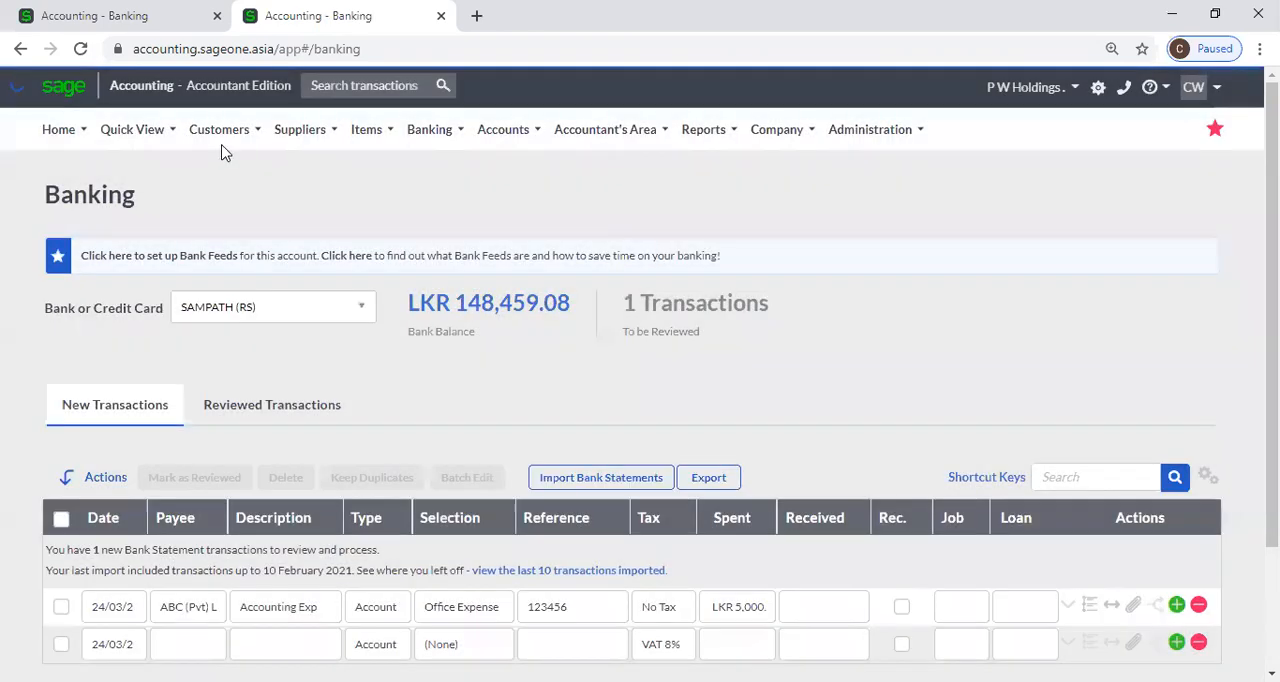
mouse_move(222, 142)
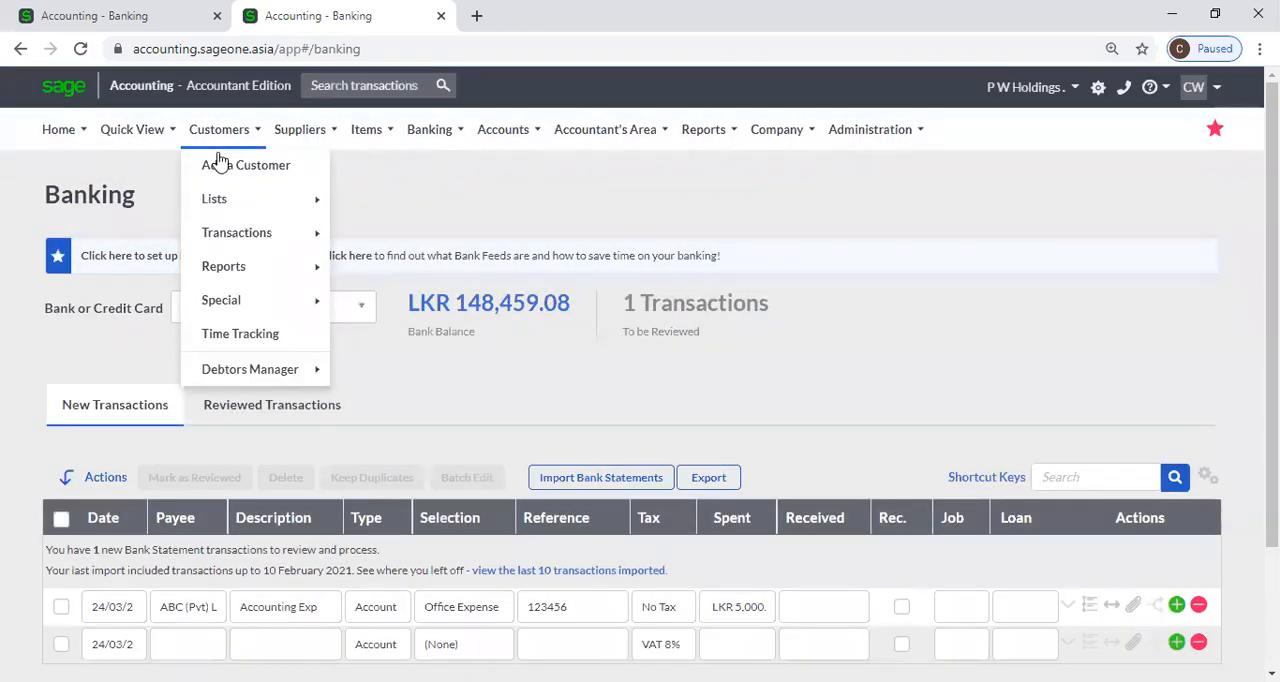
mouse_move(241, 241)
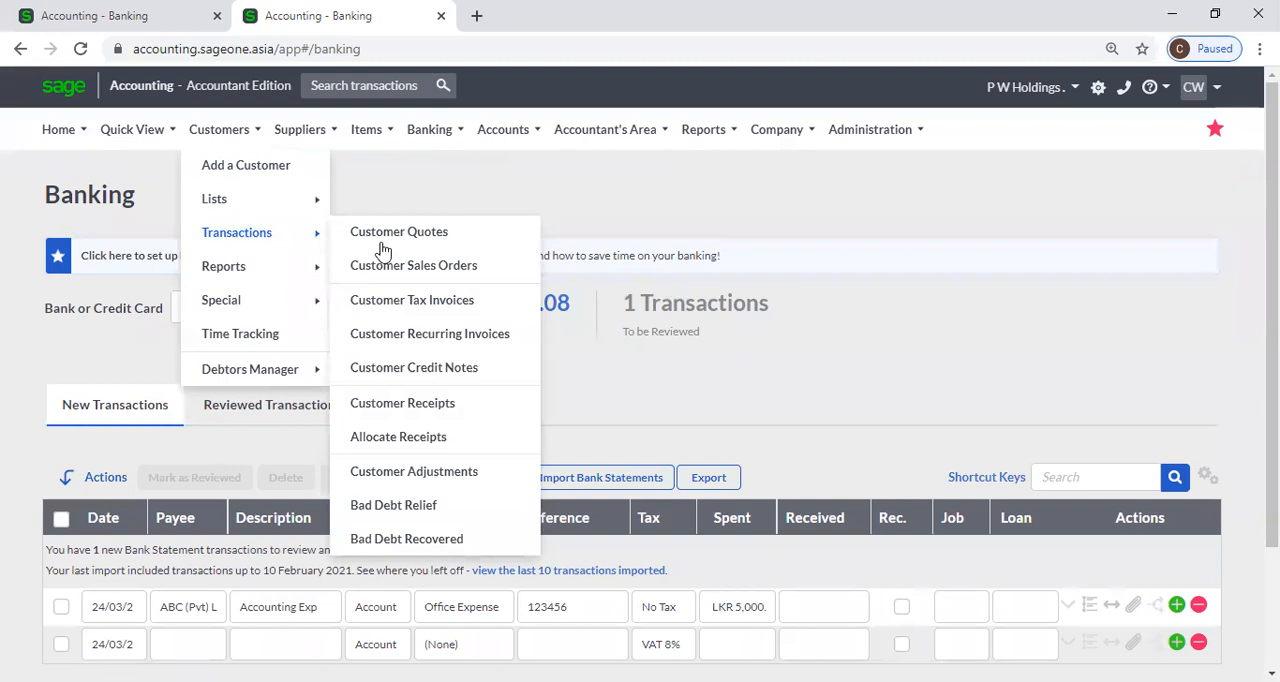
left_click(435, 408)
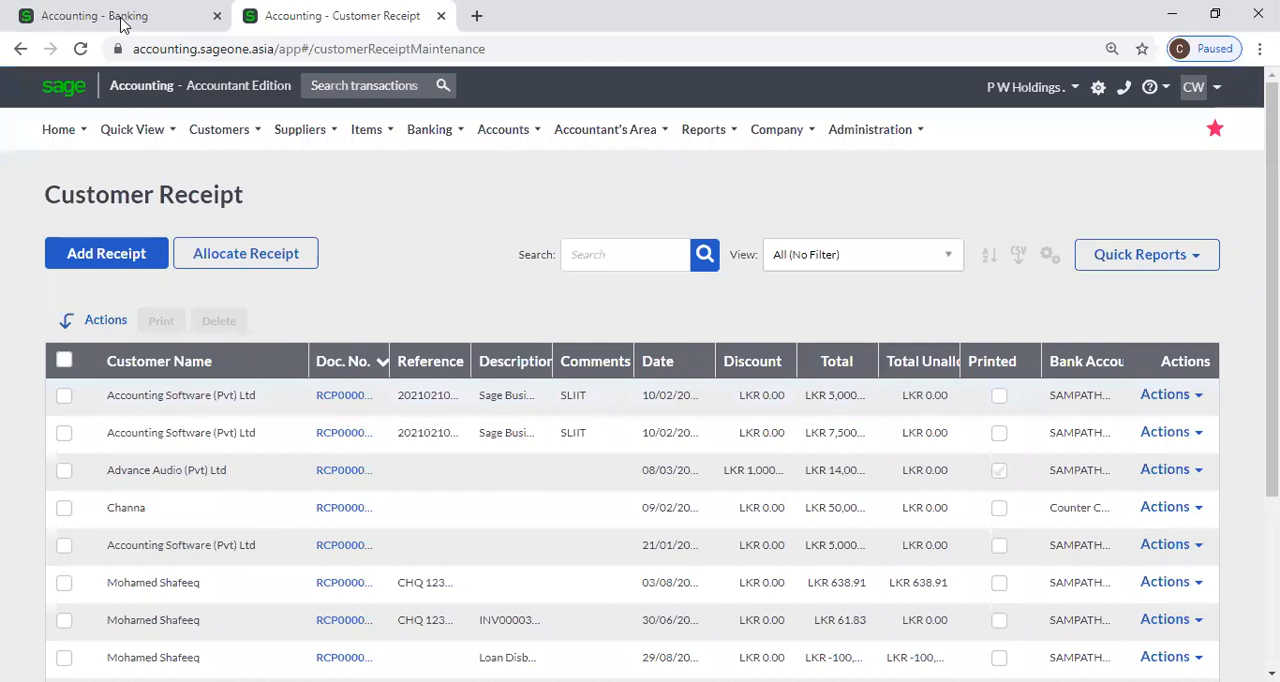
Return to the banking page and give the customer transaction the reference 456789 and a Received amount of 5,000.
left_click(122, 22)
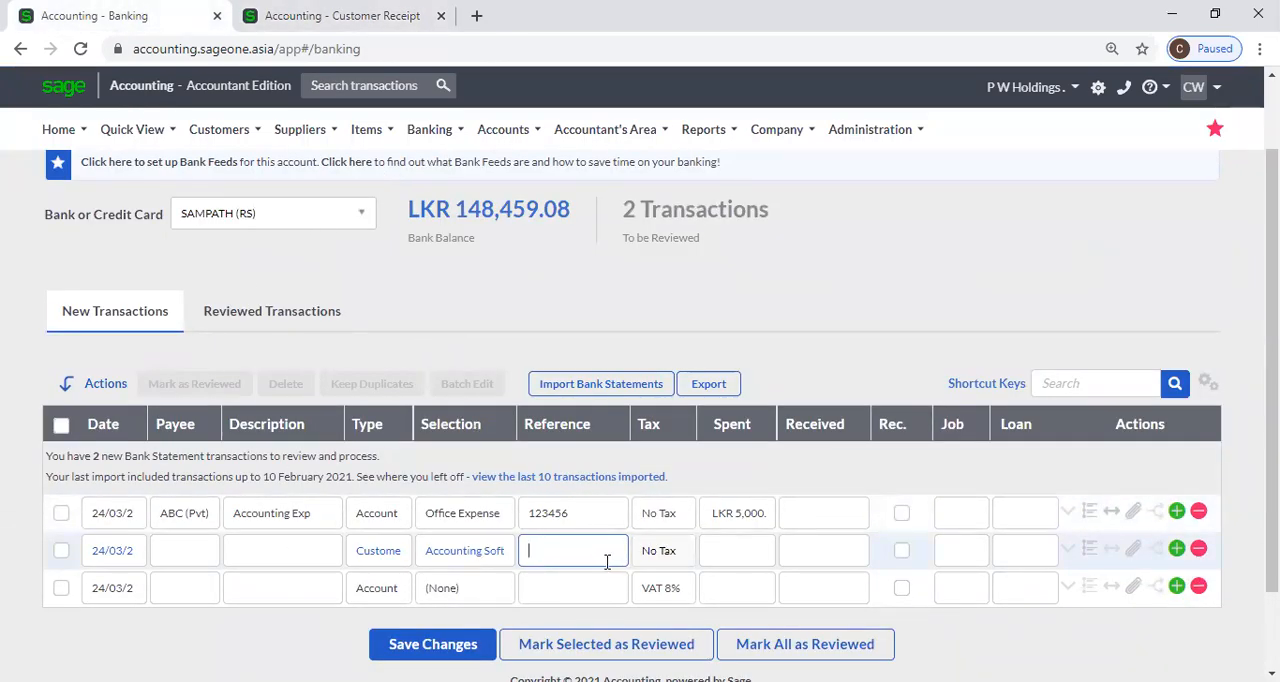
key("Tab")
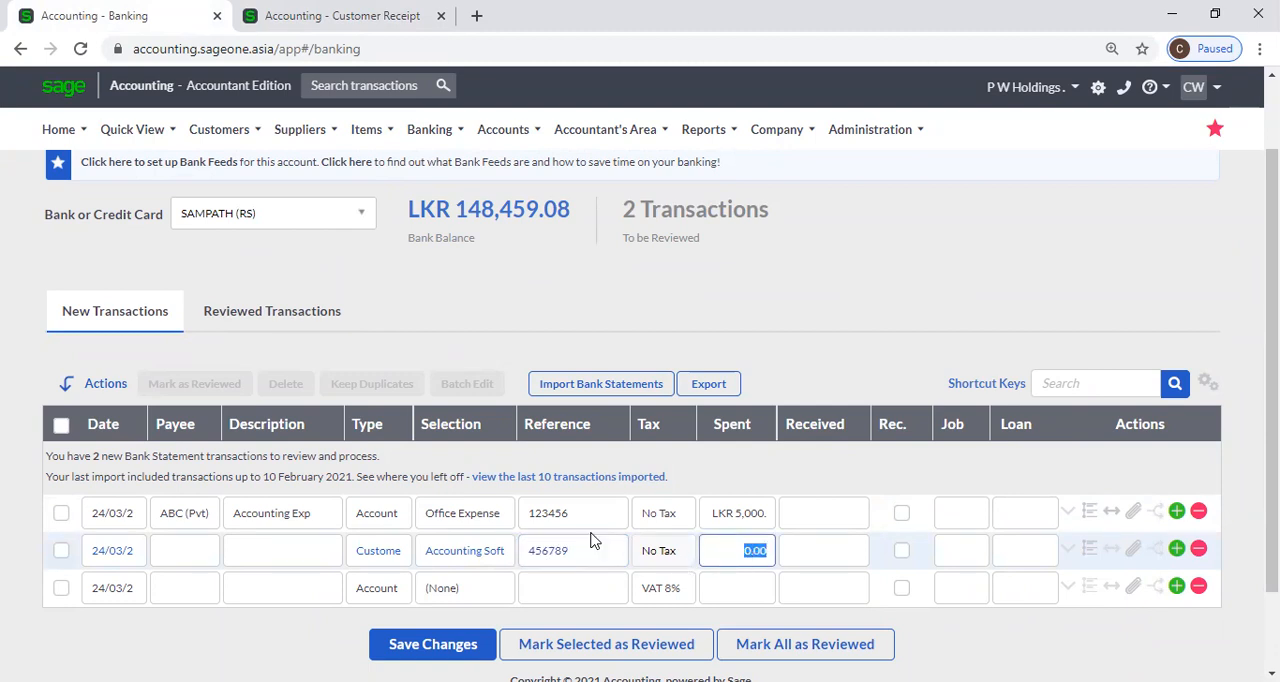
key("Tab")
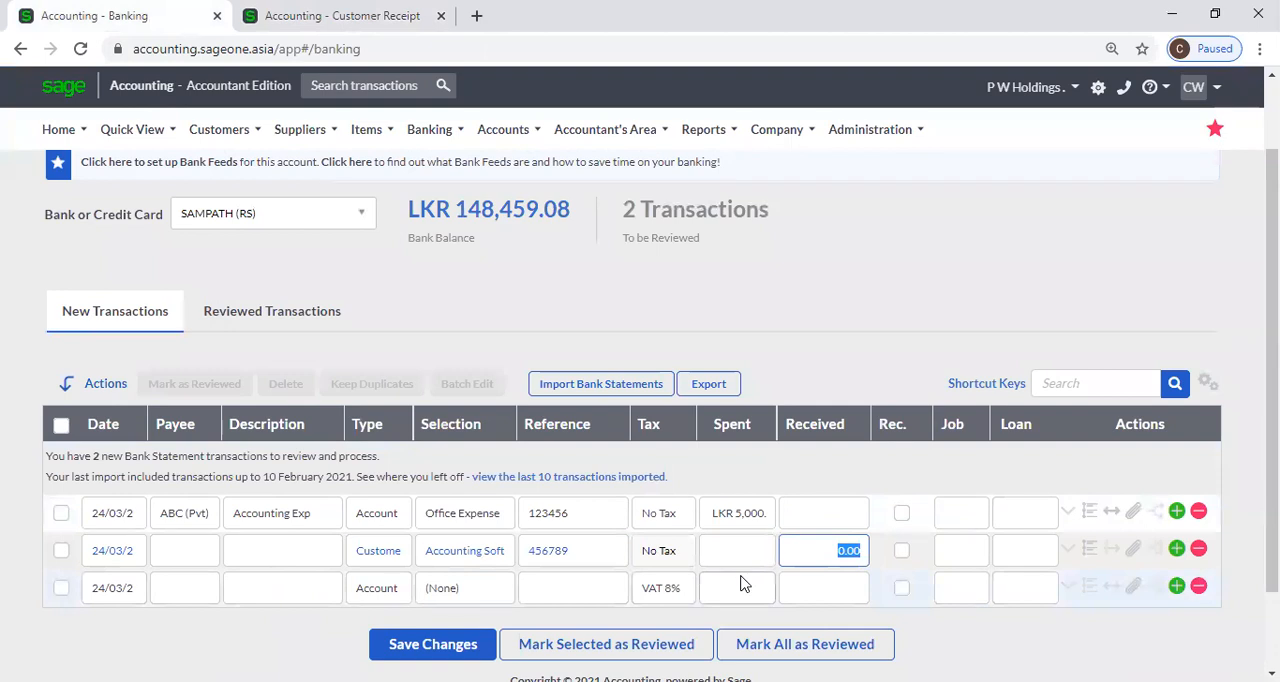
type("5,")
type("000")
key("Tab")
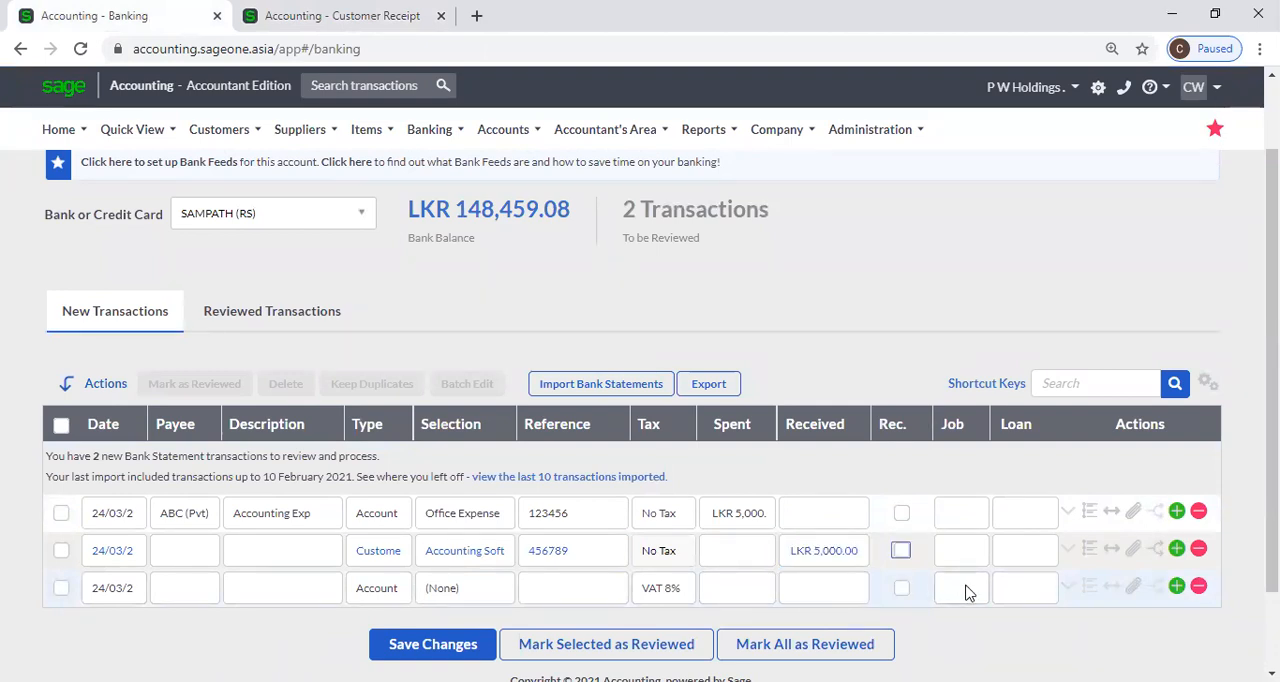
Expand the customer transaction's details and examine its payment methods and discount amount.
left_click(1064, 552)
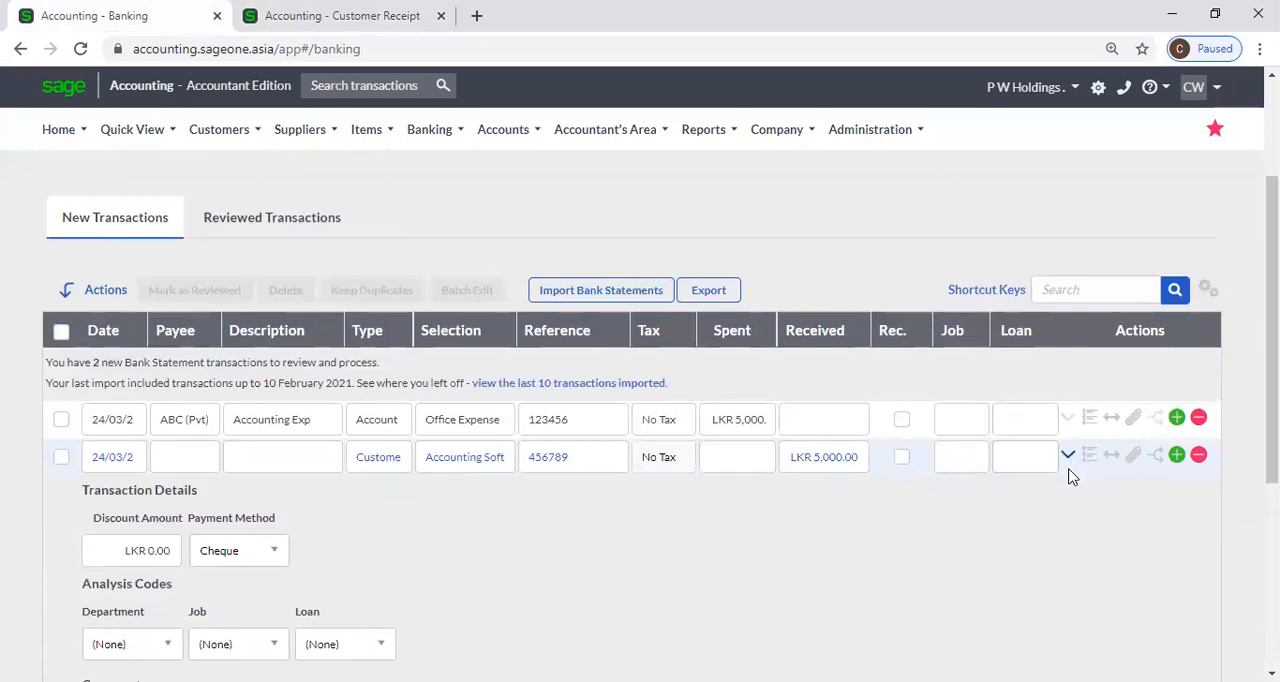
scroll(775, 558, "down", 1)
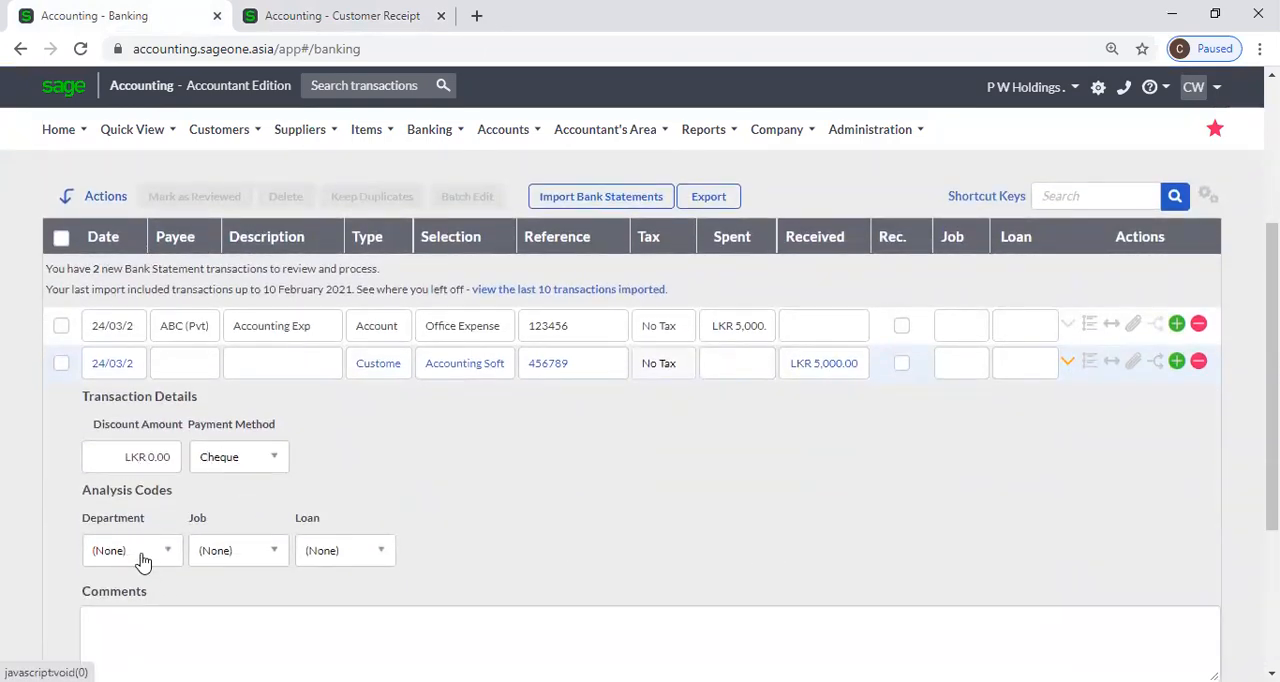
left_click(277, 463)
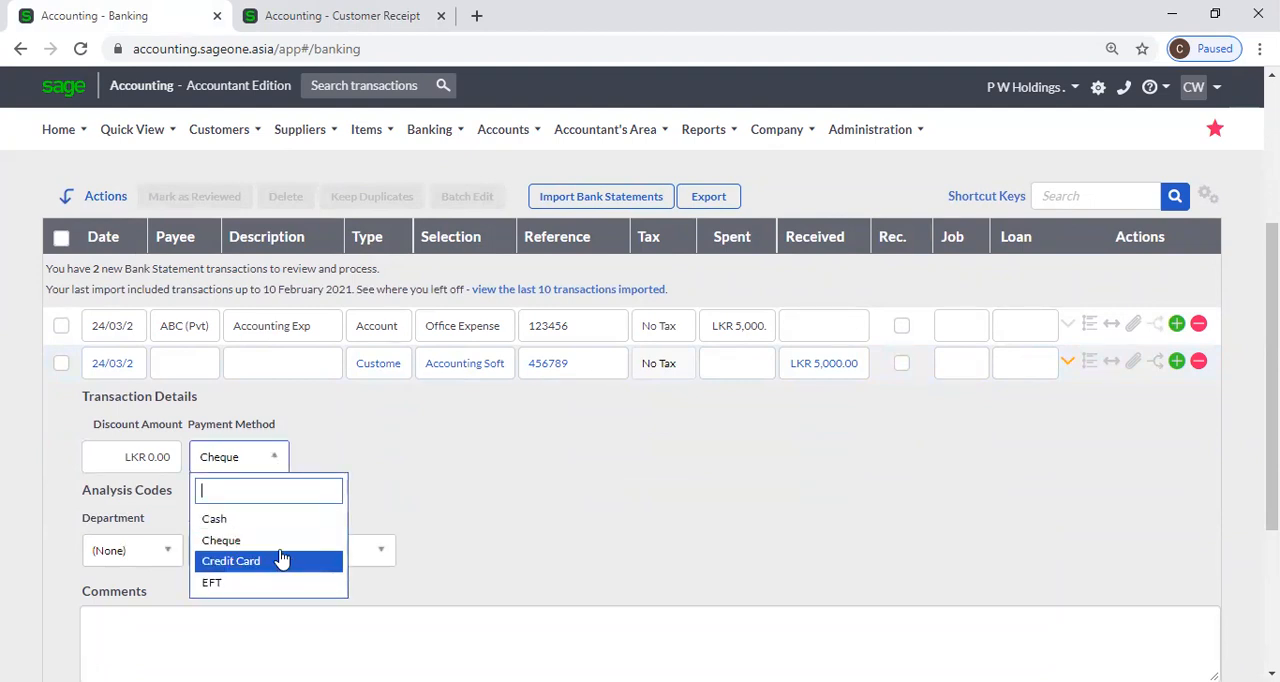
left_click(315, 457)
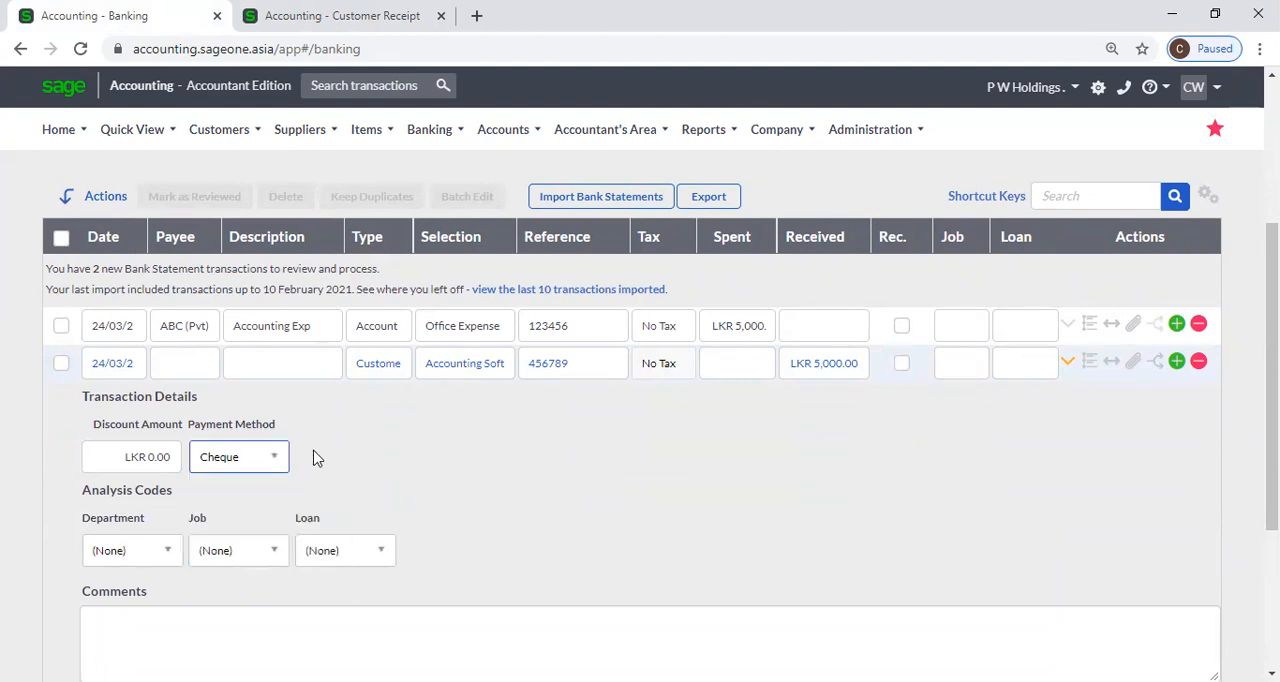
left_click(152, 468)
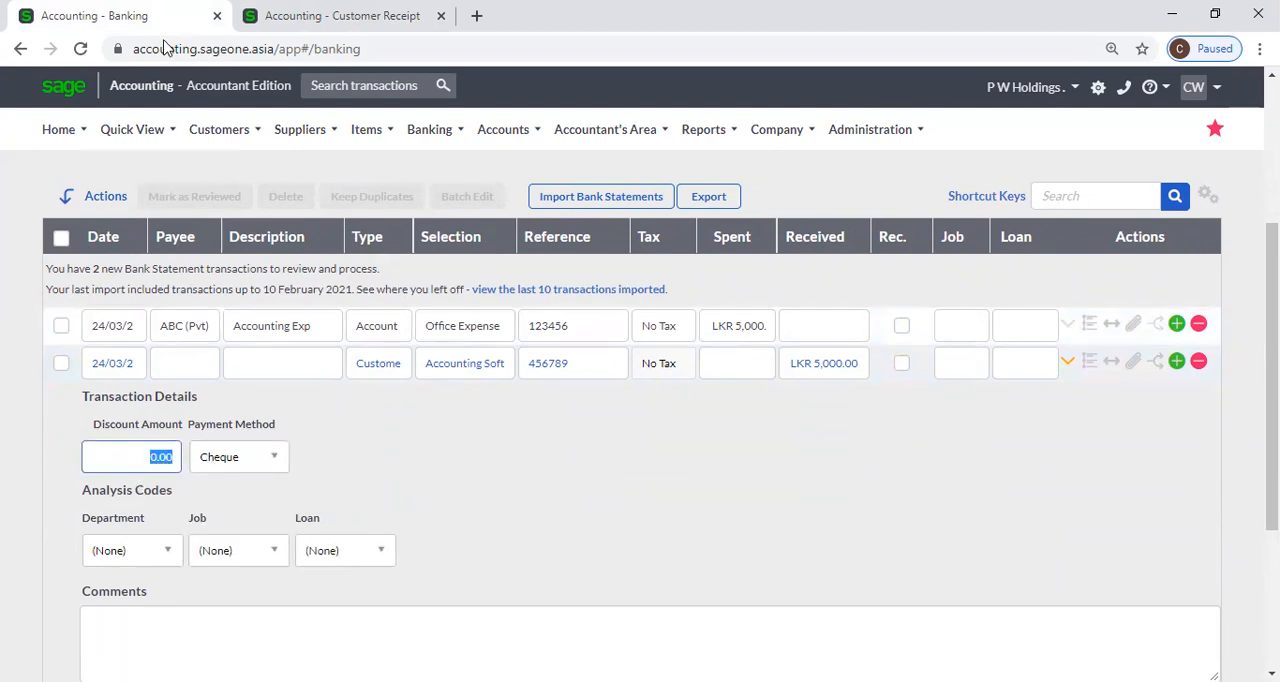
Switch to the Customer Receipt page in the second browser tab and start a new receipt.
left_click(202, 2)
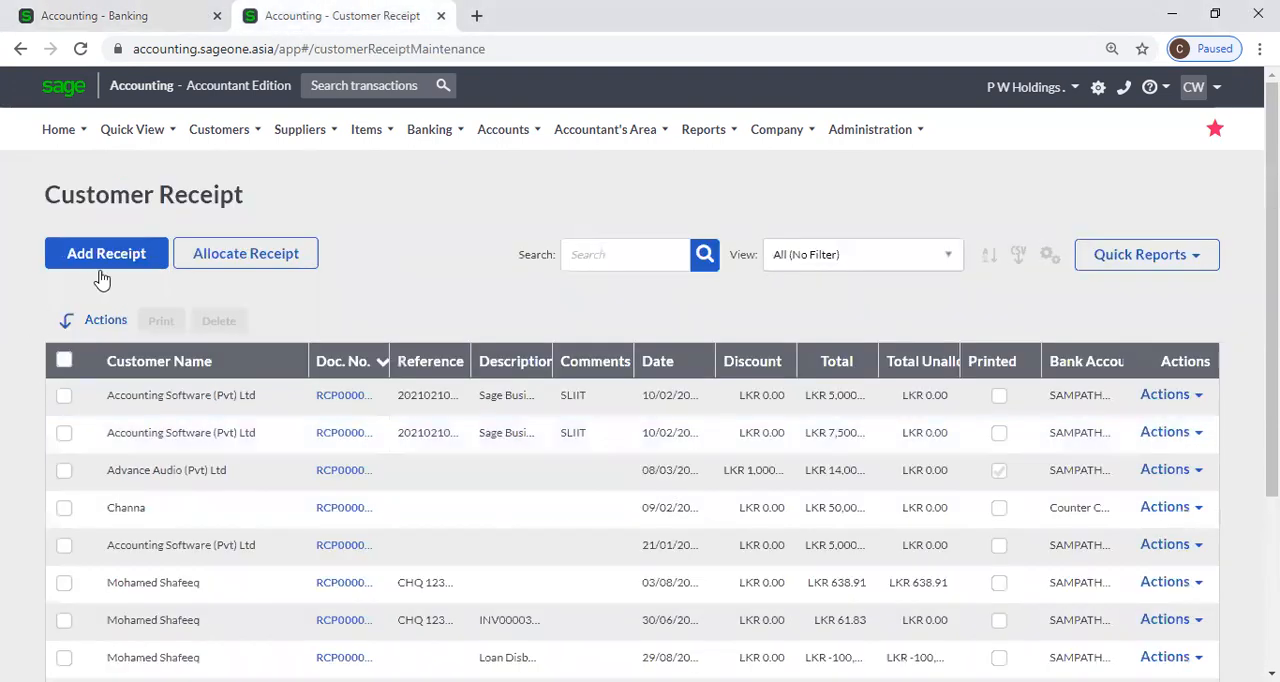
left_click(105, 266)
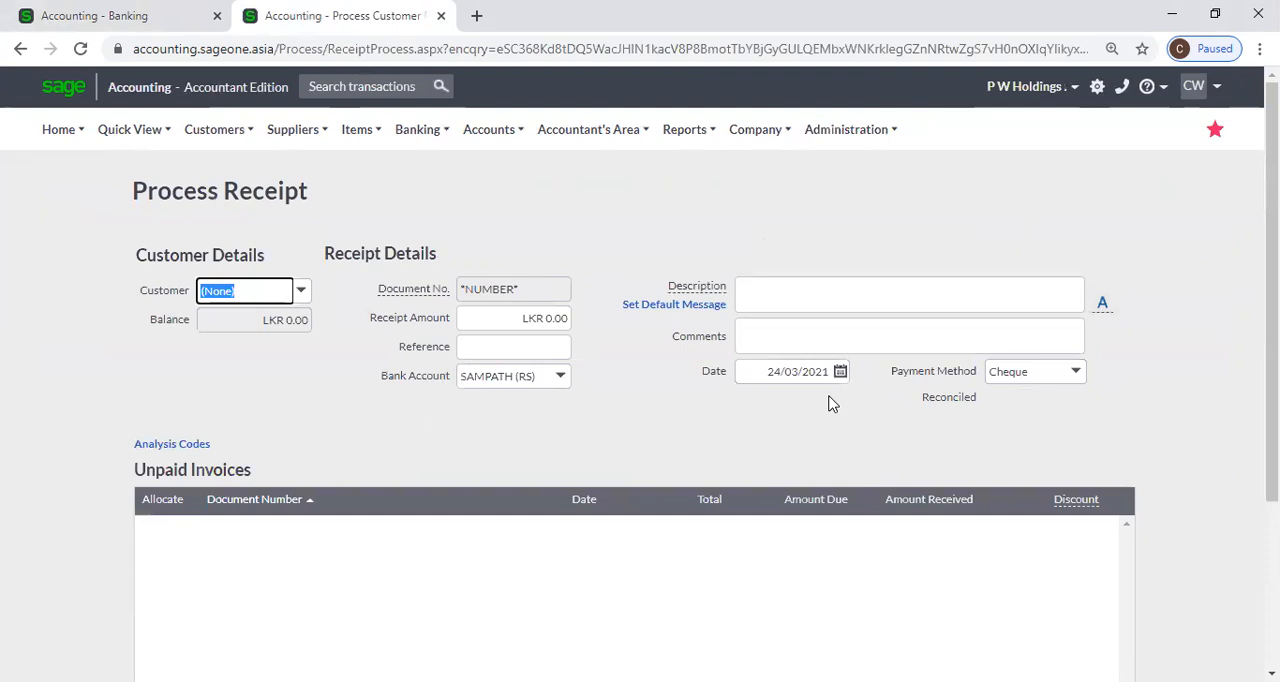
Return to the banking page, collapse the customer transaction's details and view its Split Transactions window without saving.
left_click(104, 18)
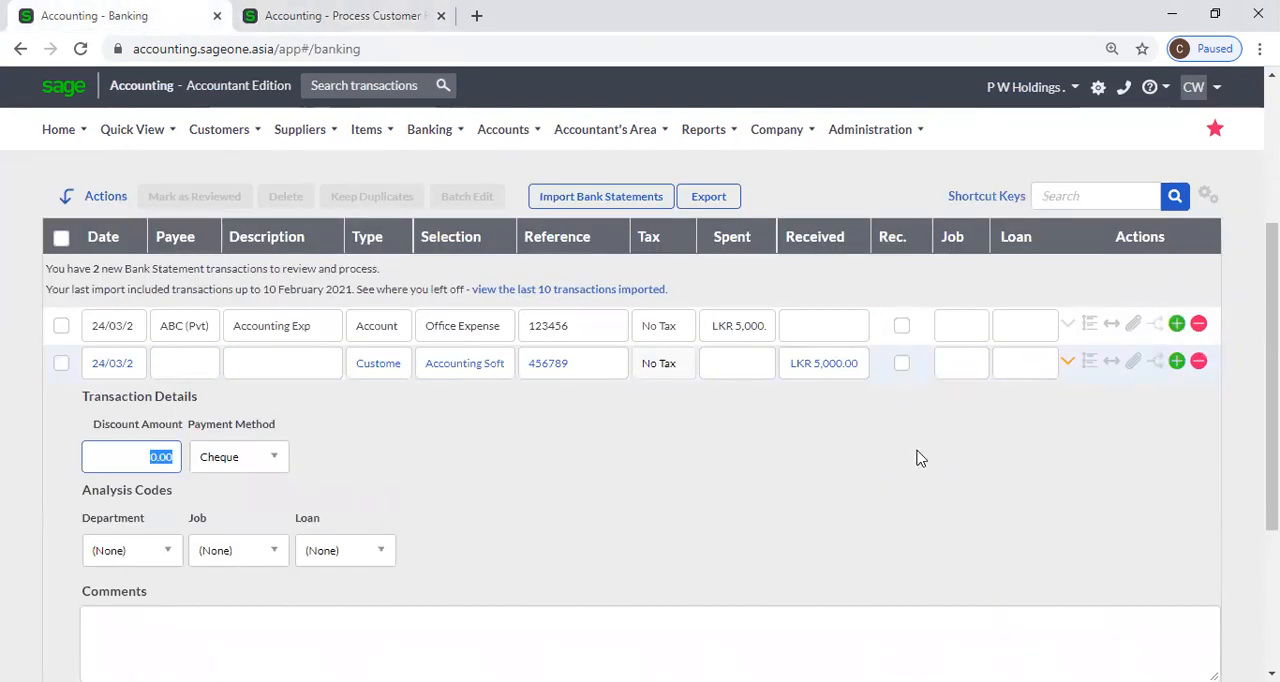
left_click(1067, 360)
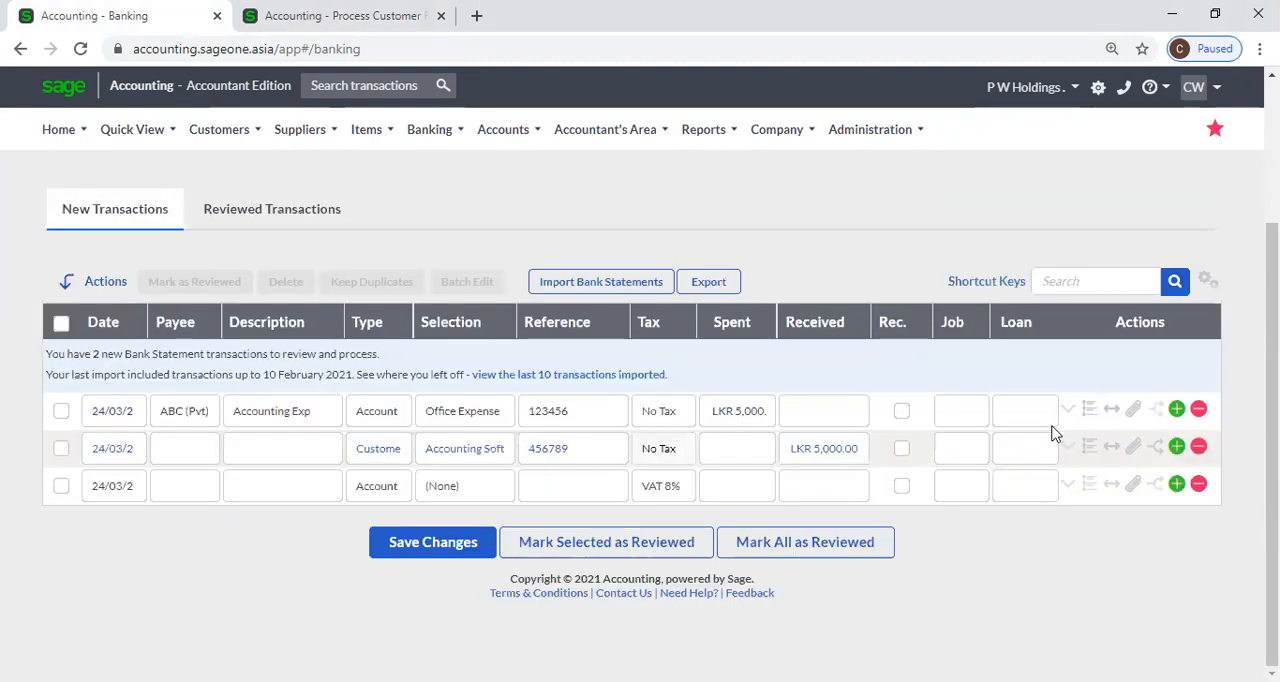
left_click(1108, 453)
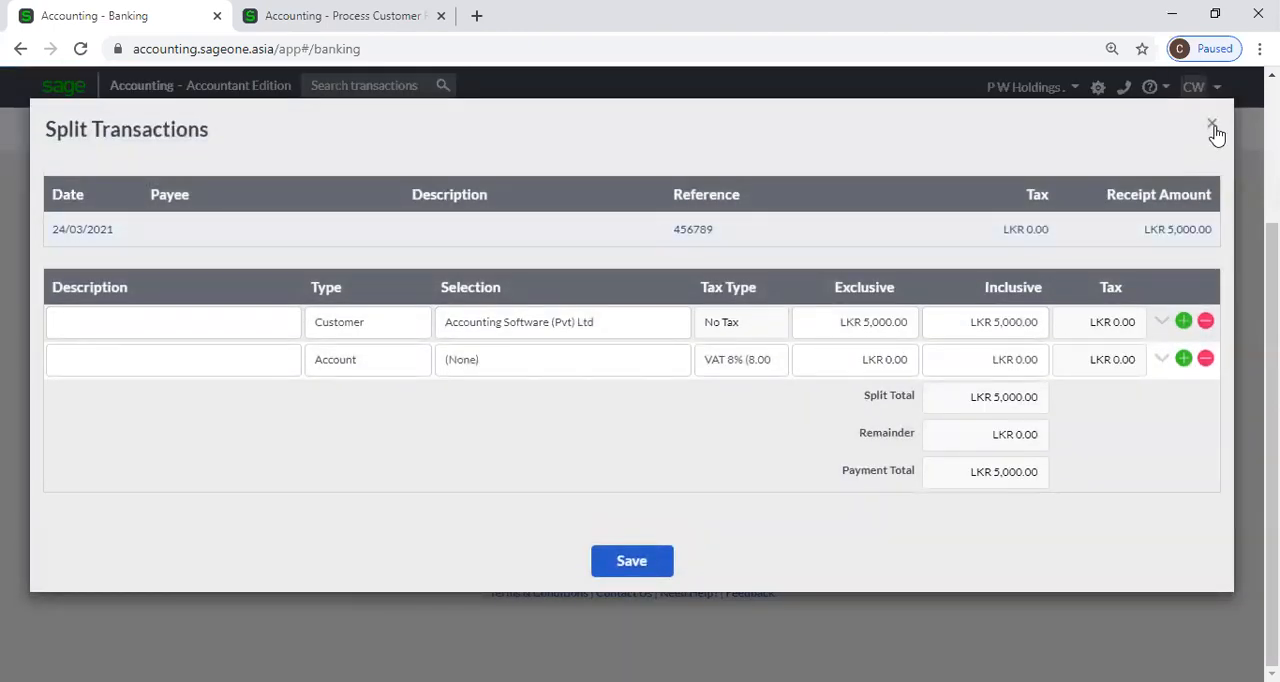
left_click(1216, 127)
View the Bank Statement Mapping Rules form for the customer transaction and close it without saving.
left_click(1092, 447)
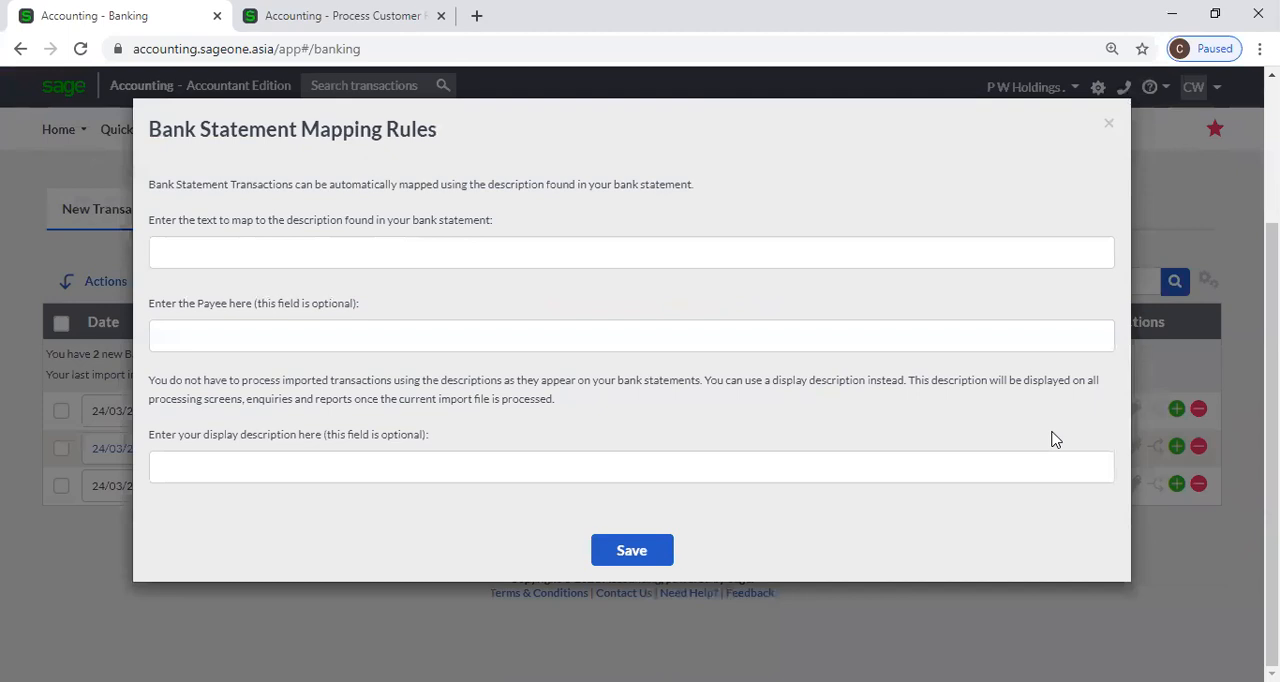
left_click(526, 265)
left_click(1108, 124)
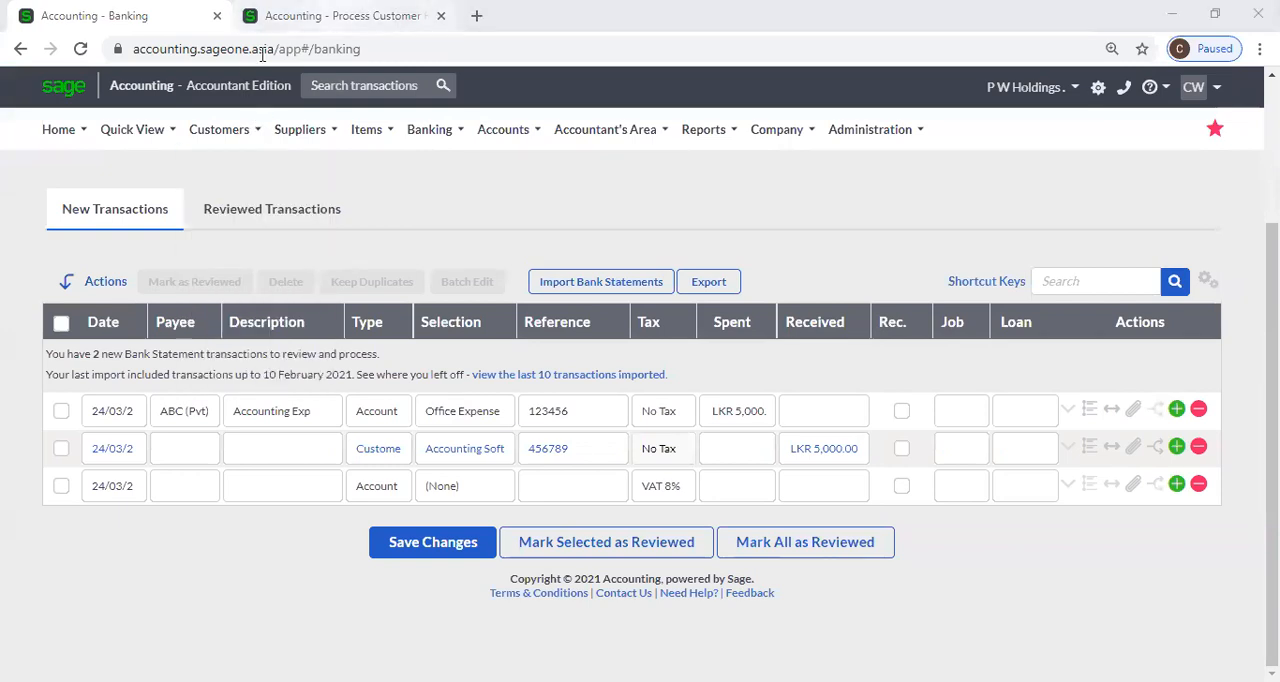
Open the Bank Statement Mapping Rules list in the second browser tab and examine the existing mapping rules.
left_click(325, 16)
mouse_move(394, 148)
mouse_move(418, 202)
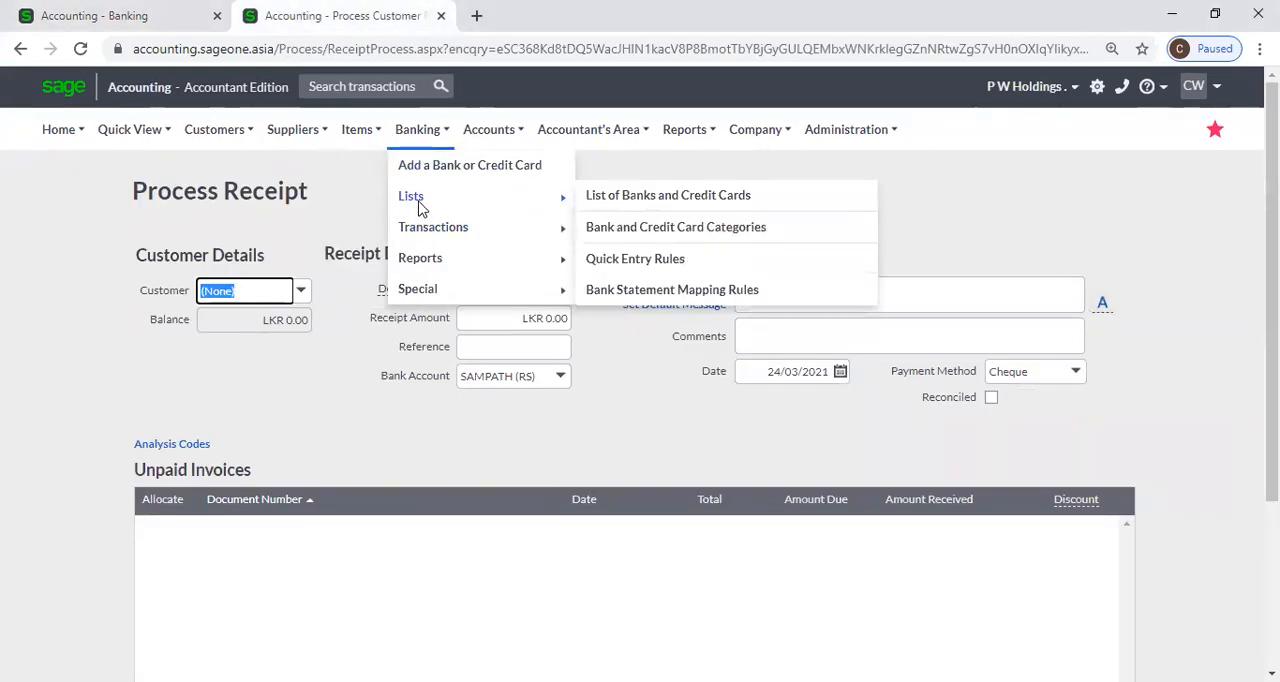
left_click(641, 297)
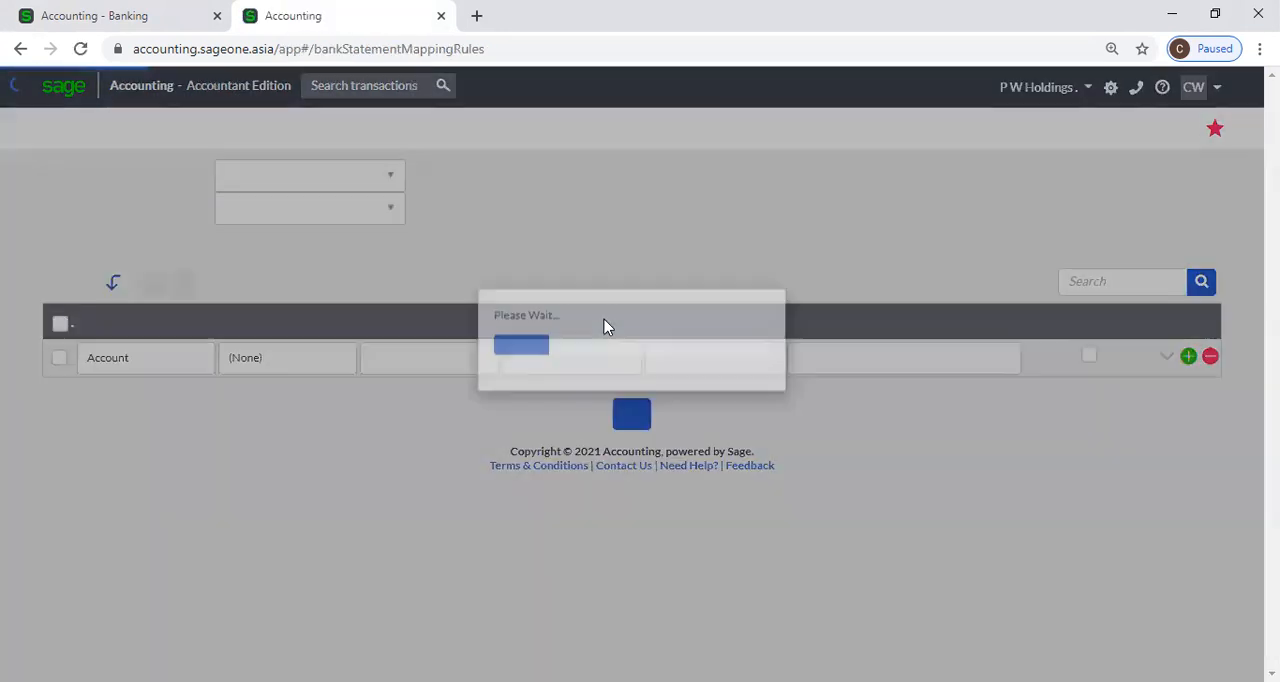
scroll(575, 528, "down", 3)
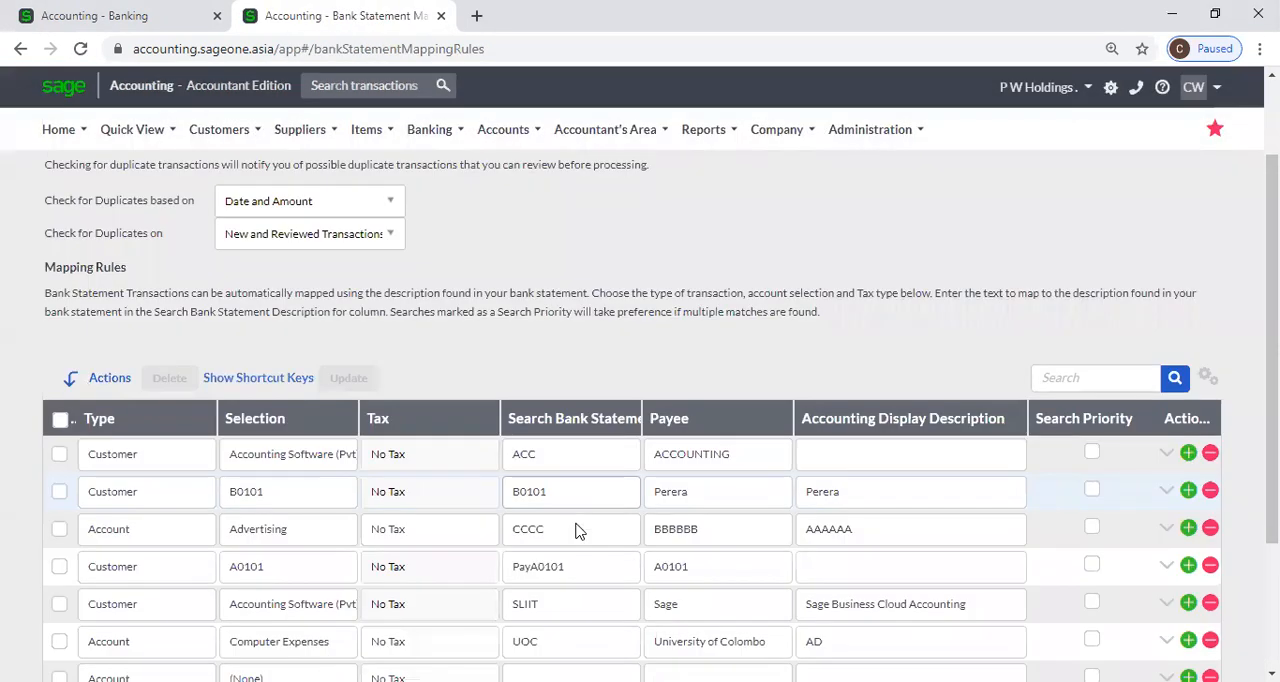
Go back to the banking page and review the customer transaction's split lines without changing them.
left_click(95, 15)
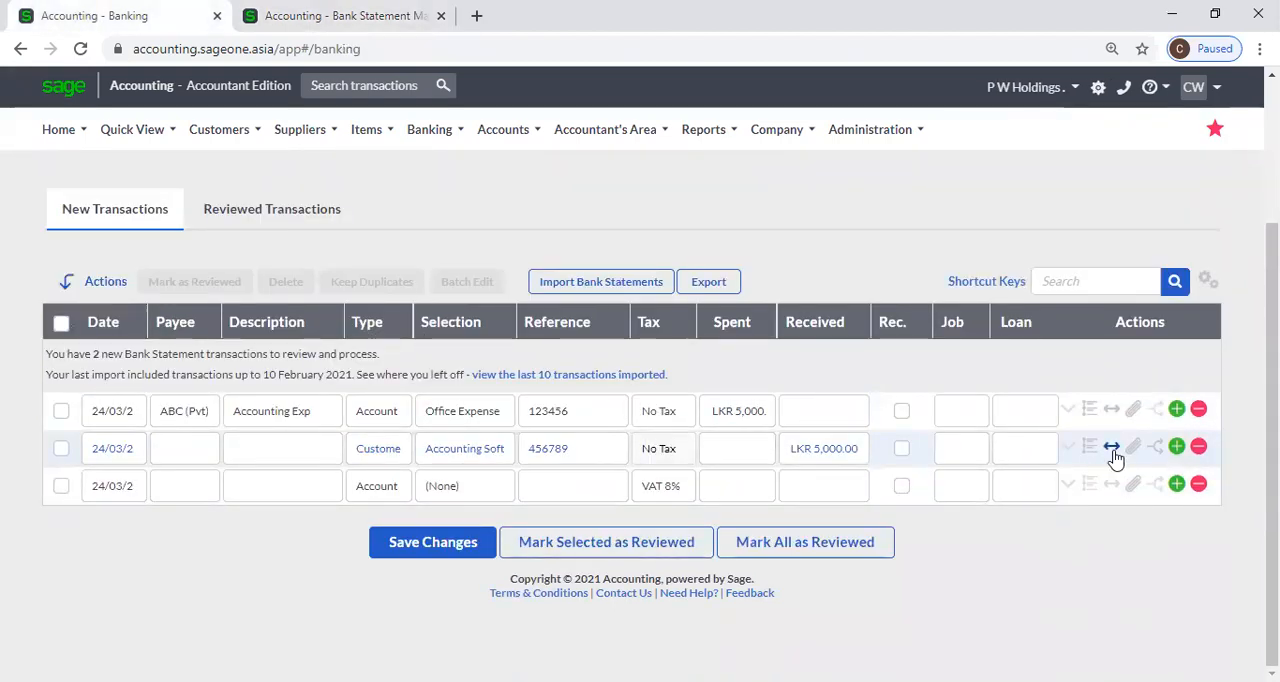
left_click(1112, 449)
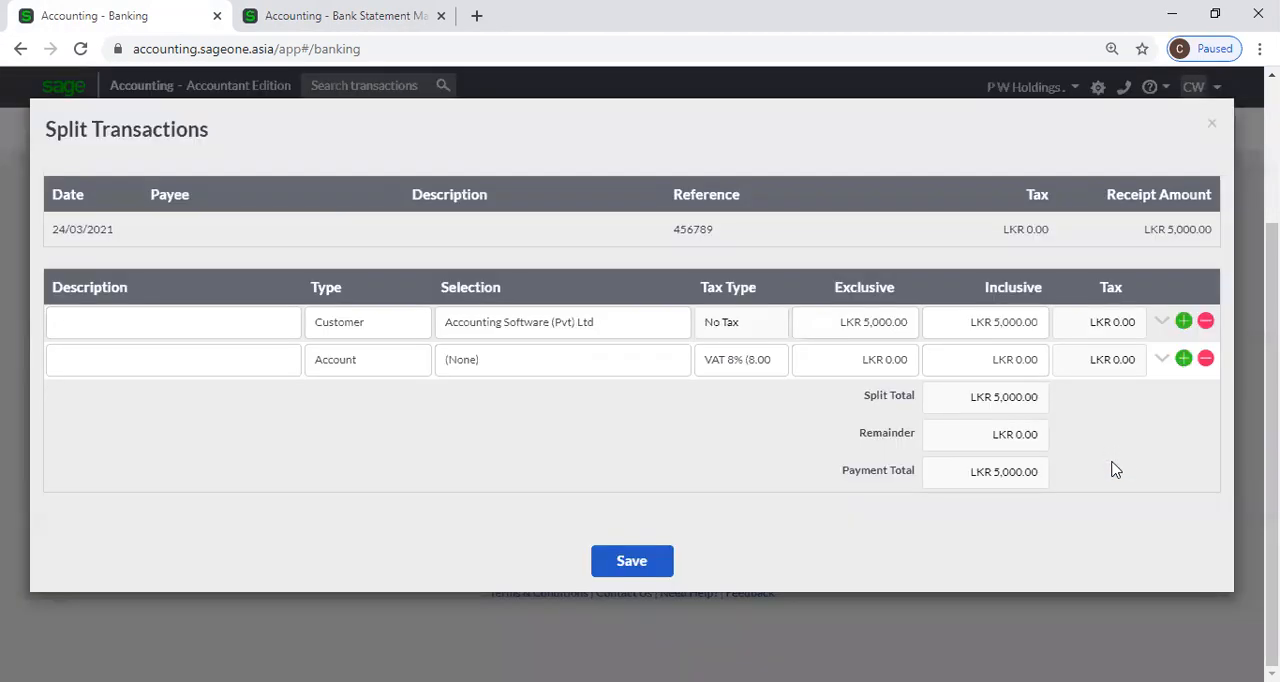
left_click(1213, 123)
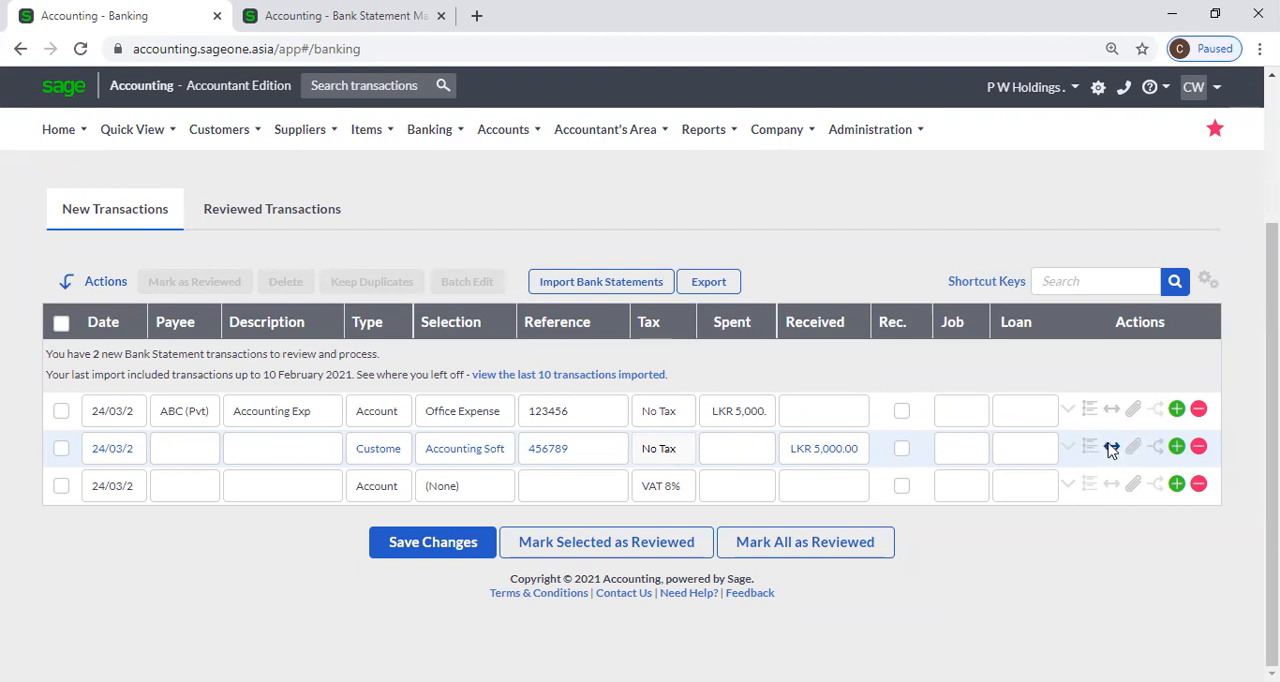
Start splitting the customer transaction and set the Accounting Software (Pvt) Ltd line's exclusive amount to 3,000.
left_click(1111, 449)
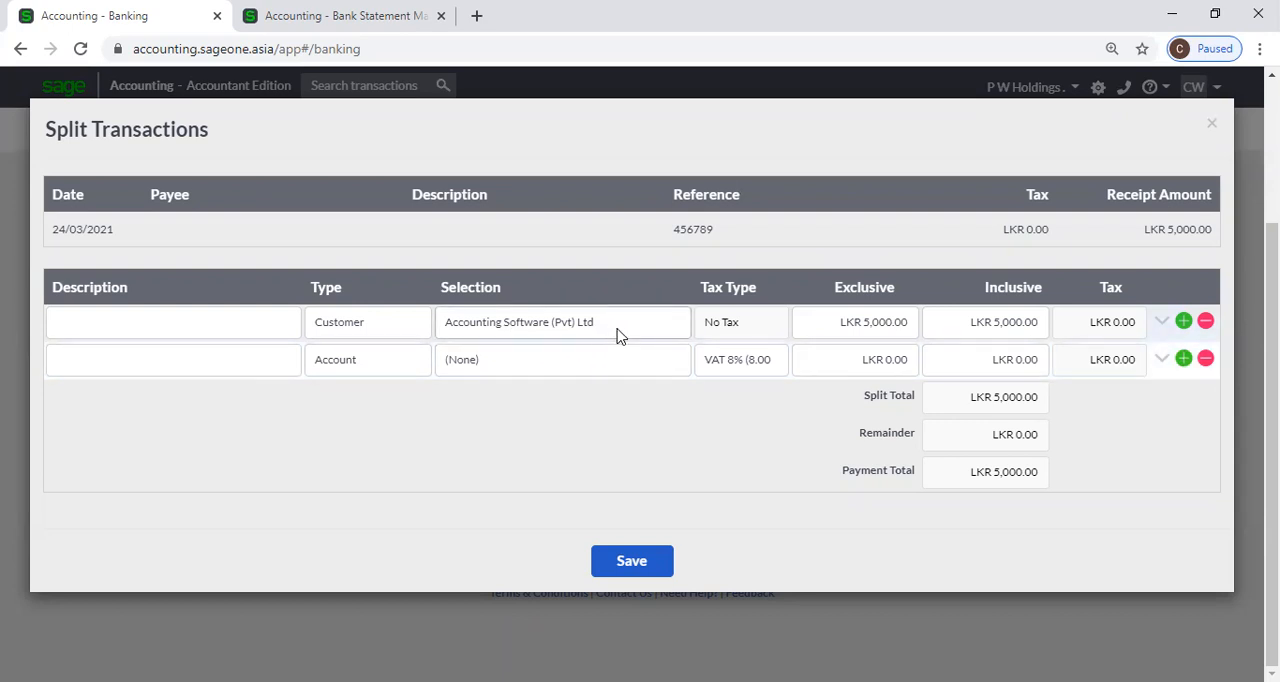
left_click(870, 336)
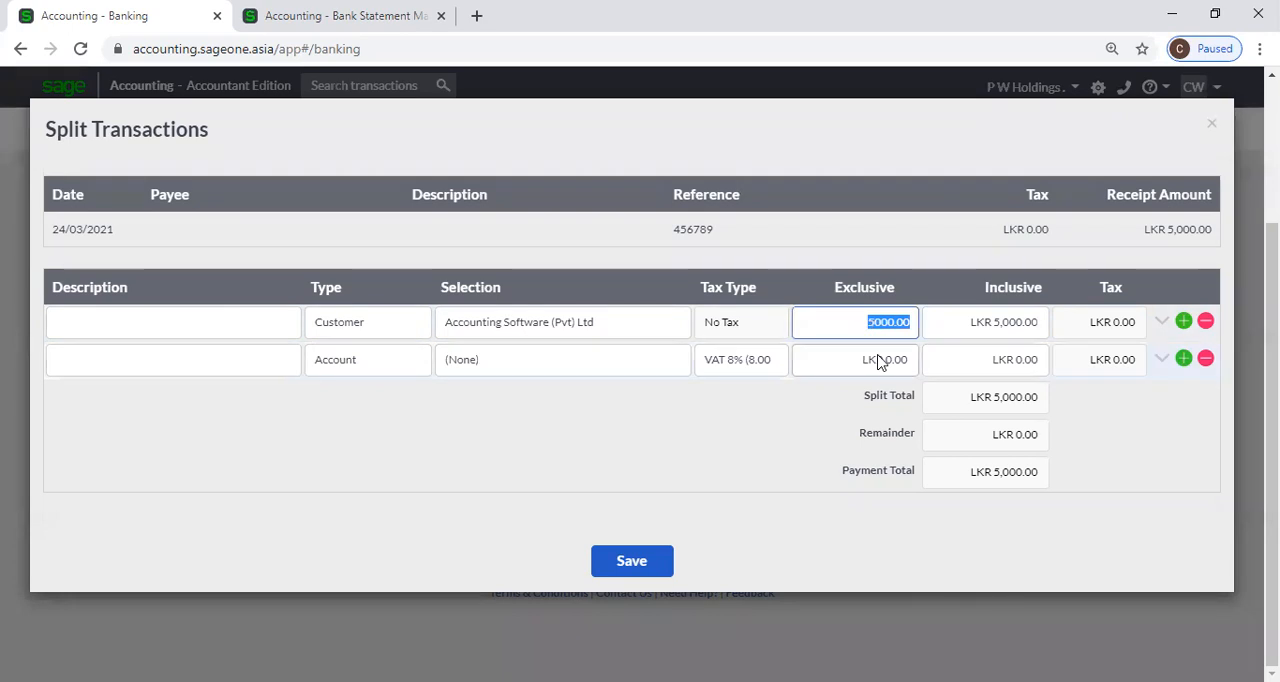
type("3000")
key("Tab")
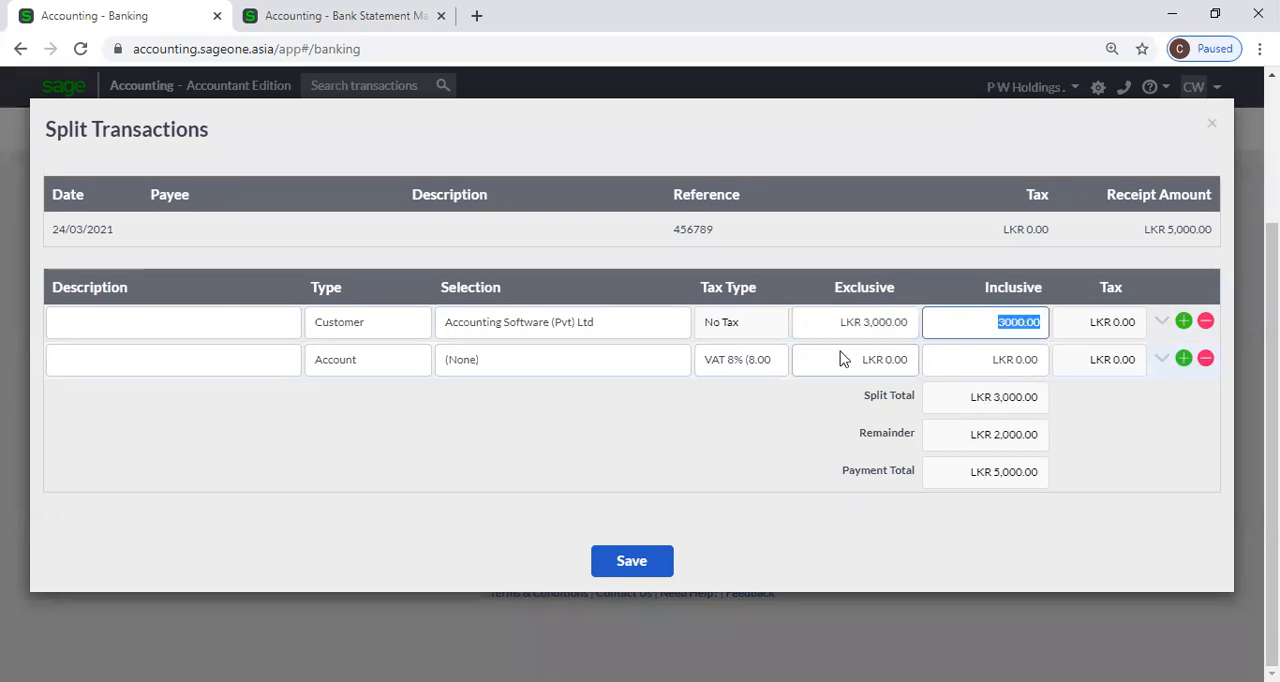
Make the second split line a Customer line for Advance Audio (Pvt) Ltd and set its inclusive amount to 1,500.
left_click(337, 362)
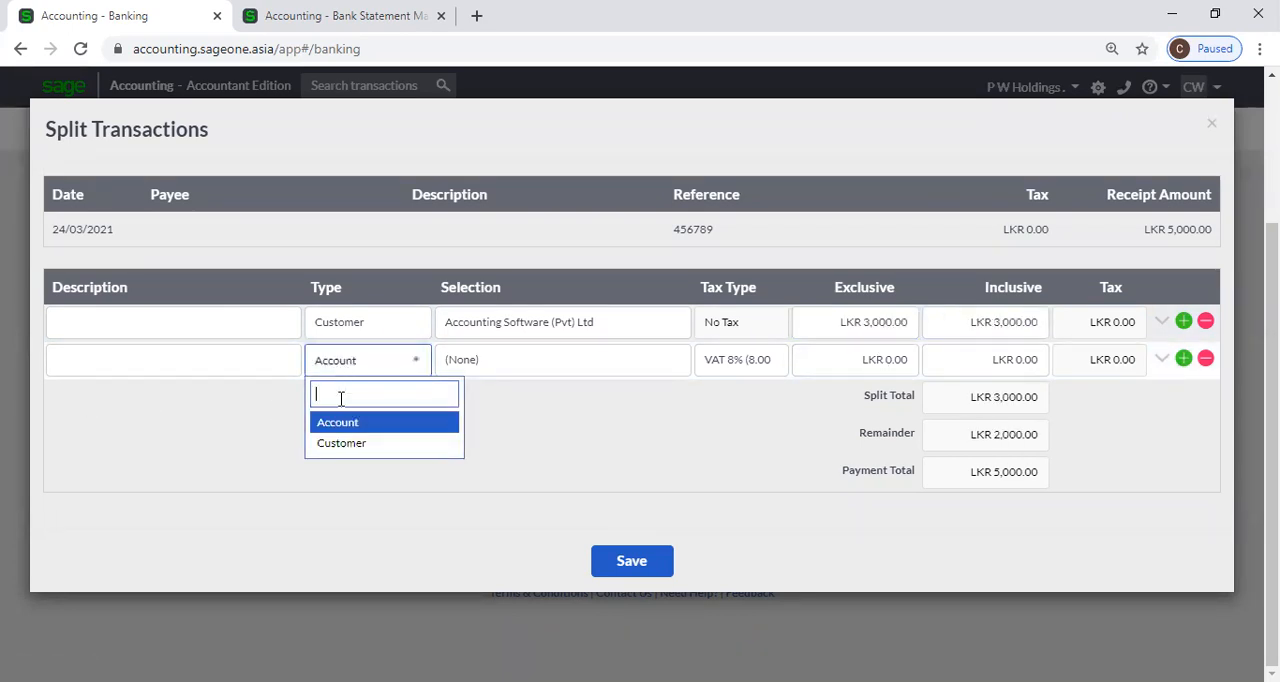
left_click(351, 444)
left_click(520, 360)
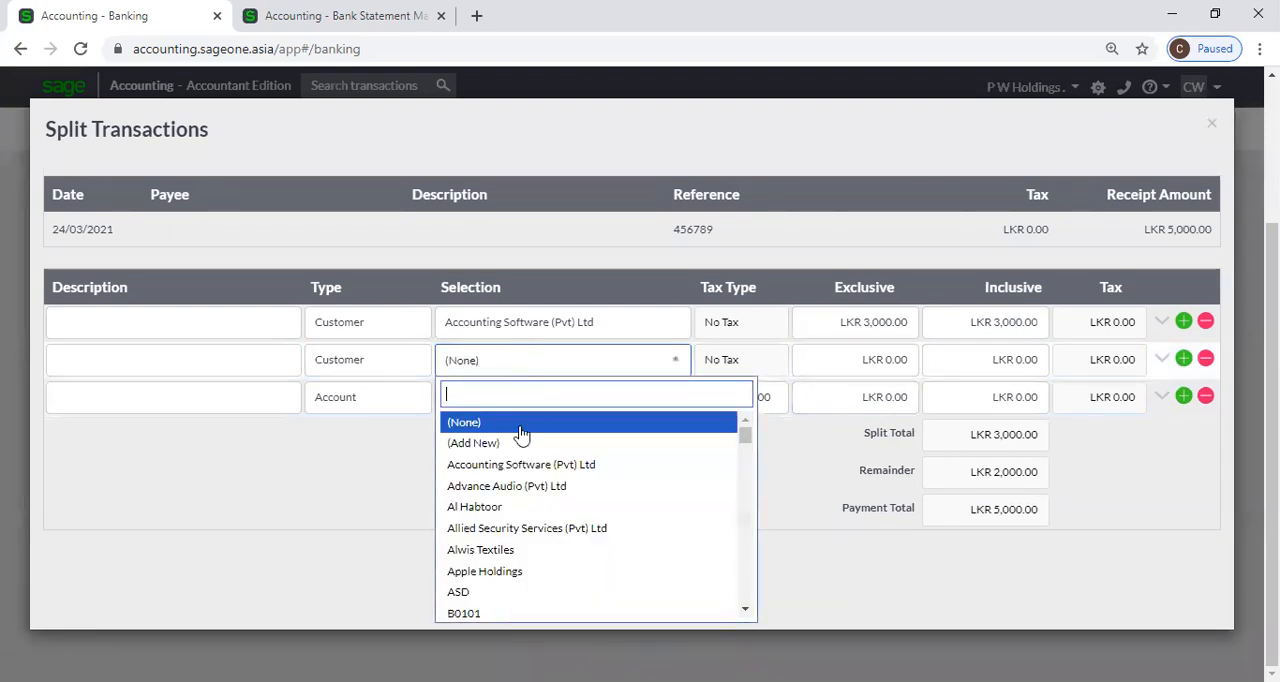
left_click(522, 487)
key("Tab")
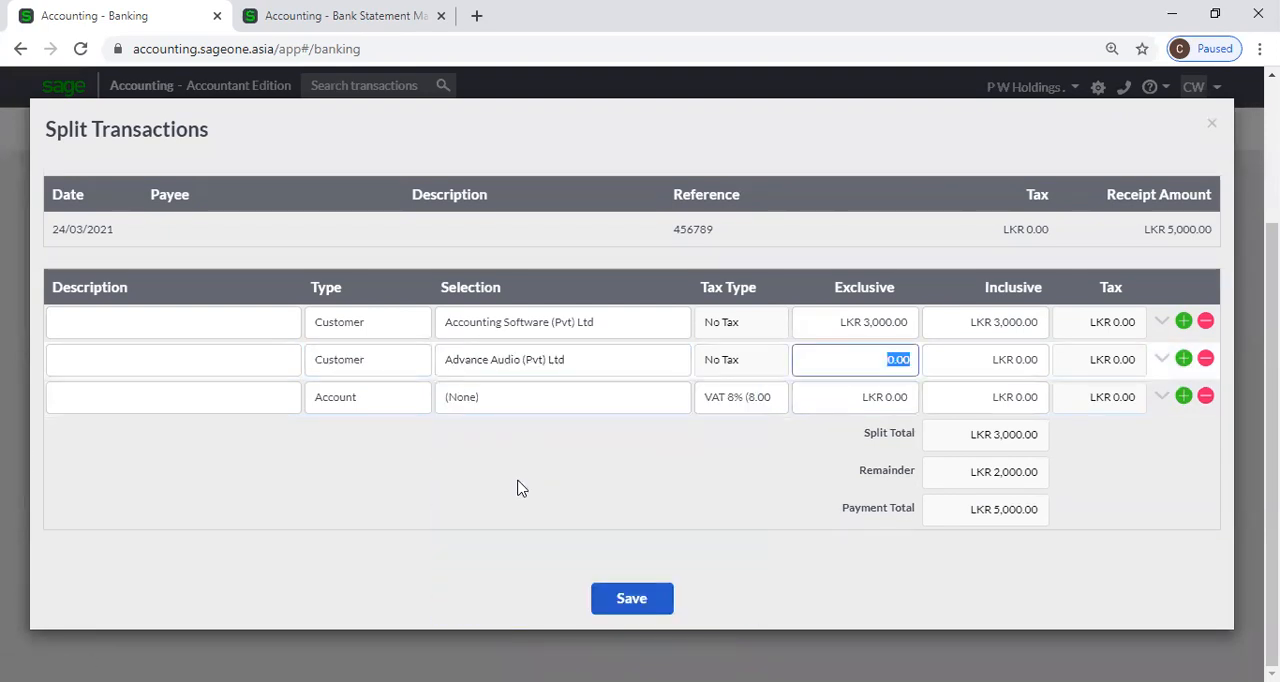
type("2000")
key("Tab")
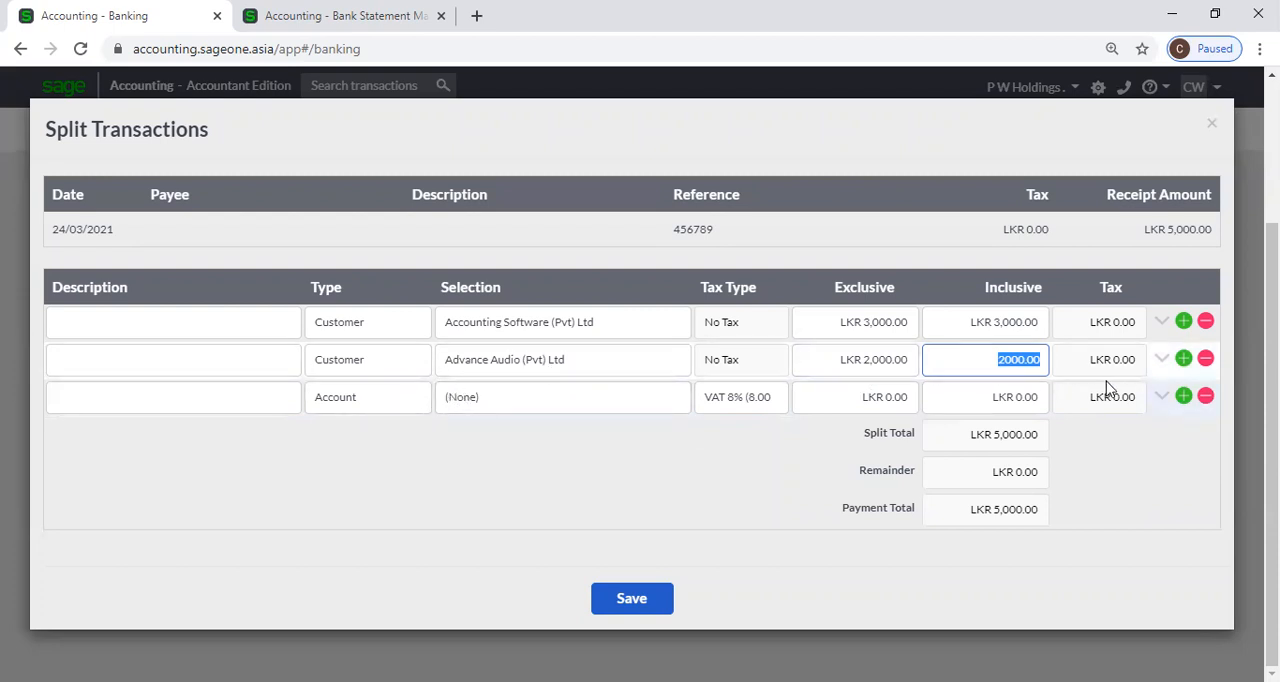
type("1500")
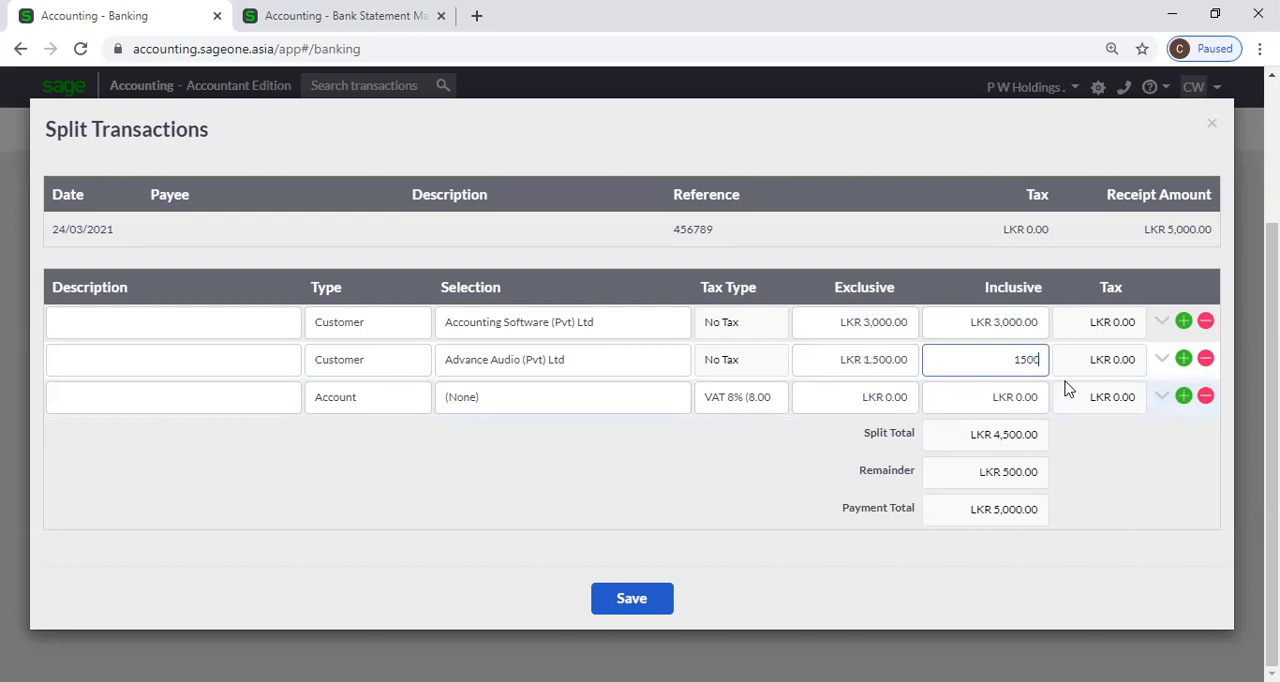
Fill in a third split line for customer Allied Security Services (Pvt) Ltd with an amount of 500 and save the split.
left_click(1184, 359)
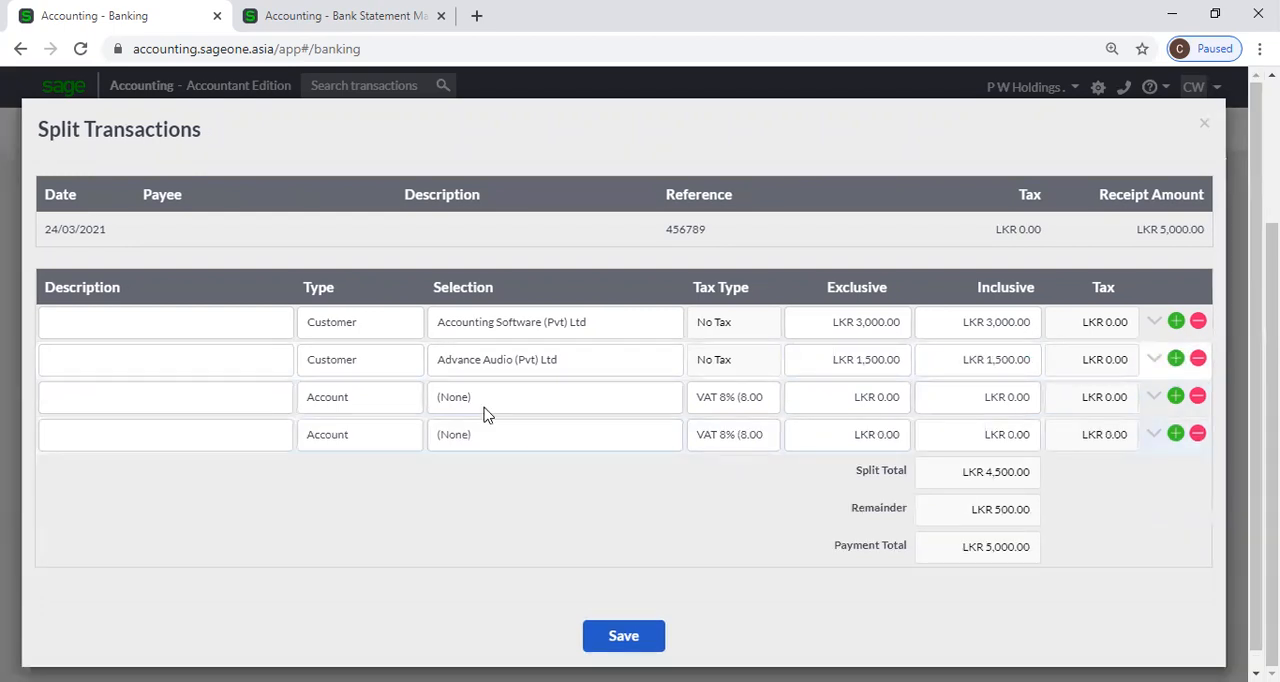
left_click(385, 411)
left_click(387, 480)
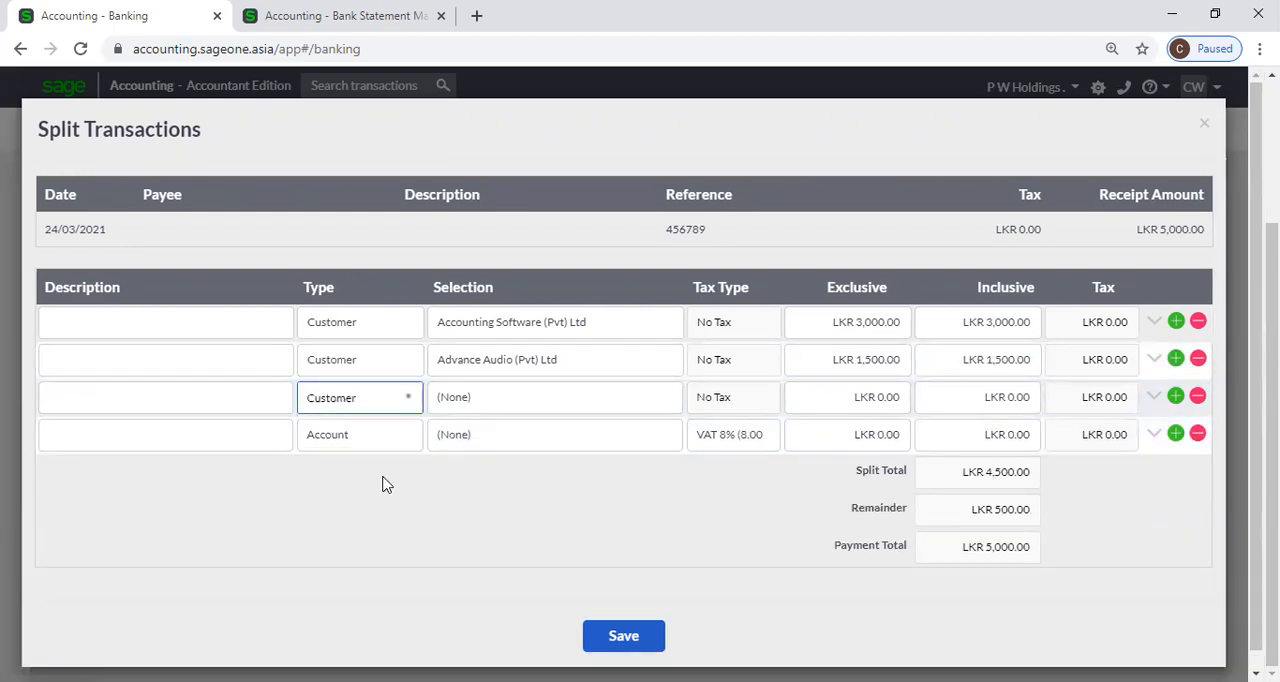
left_click(514, 399)
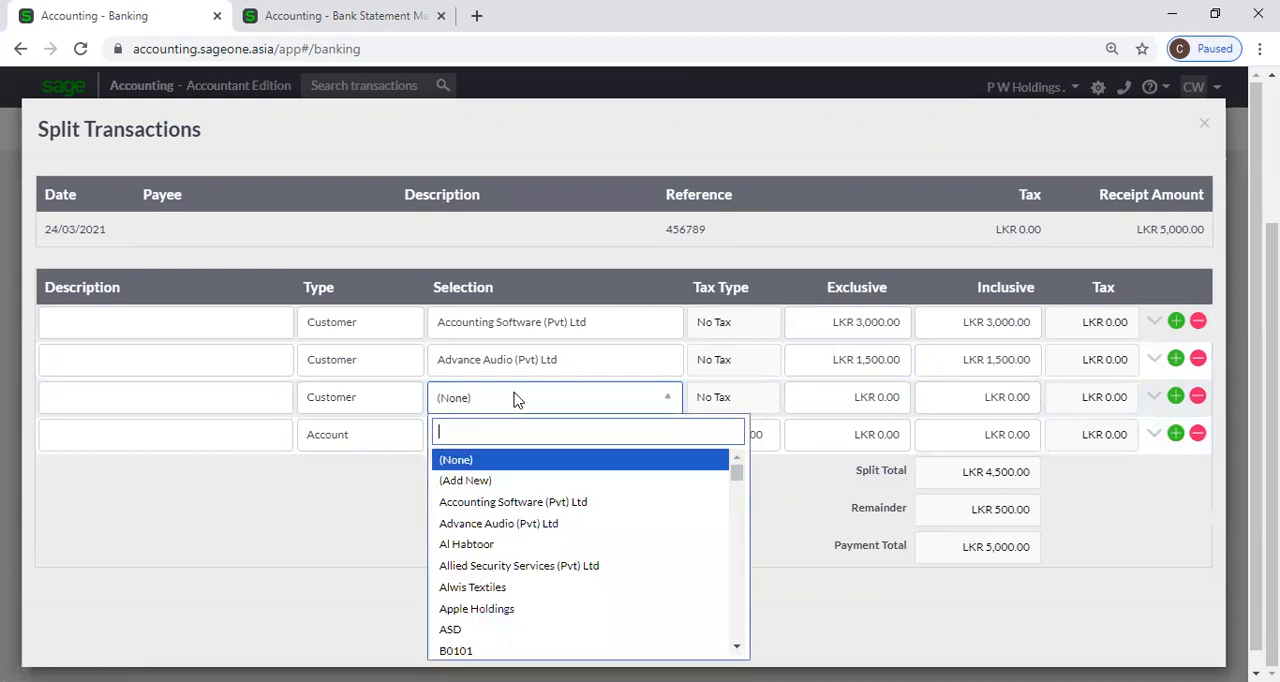
left_click(503, 566)
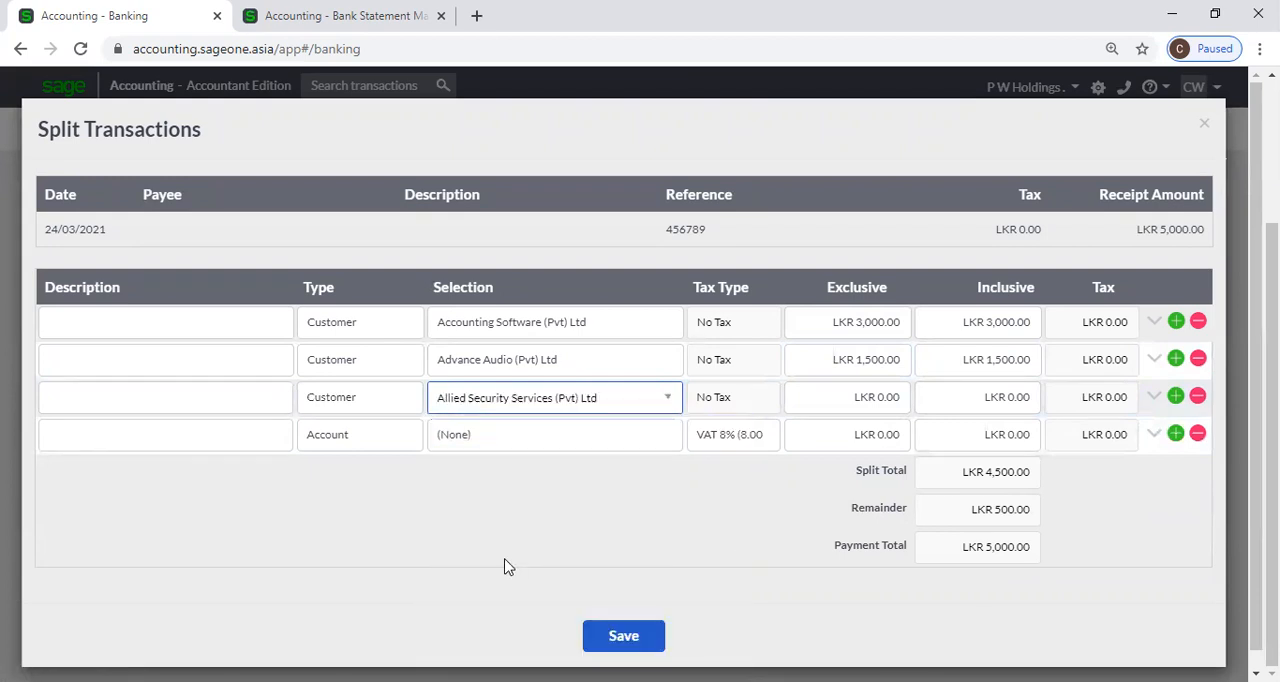
type("500")
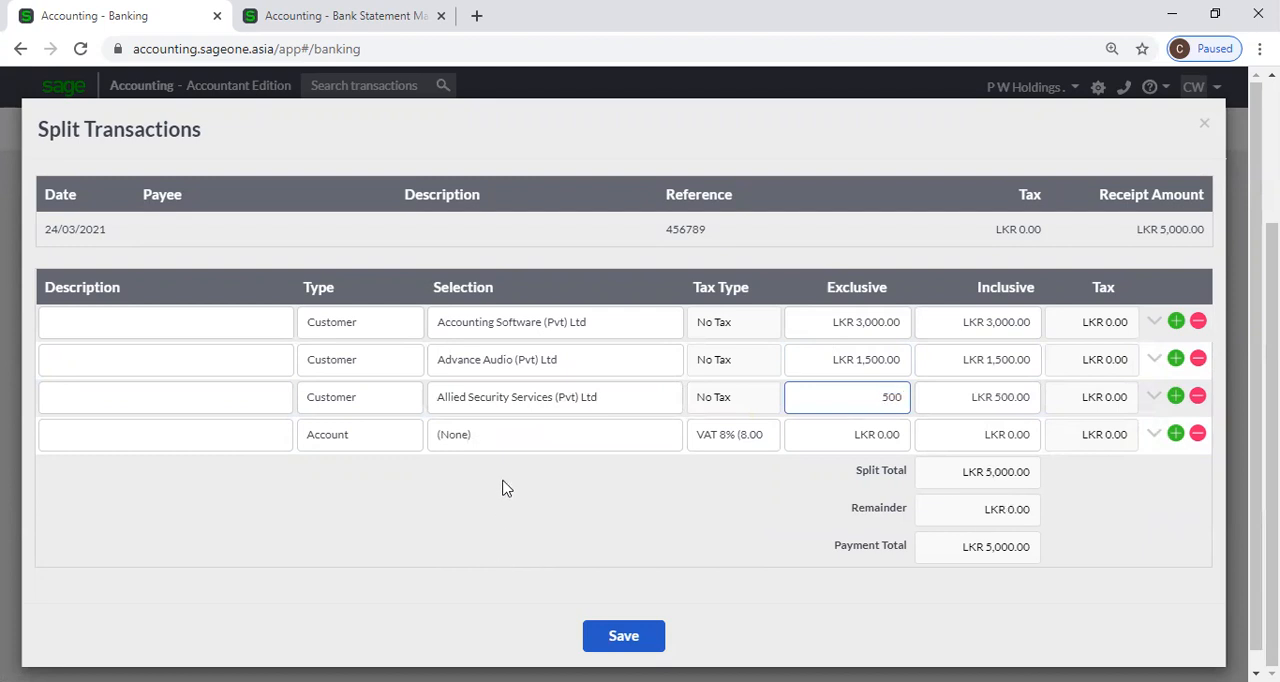
left_click(1031, 488)
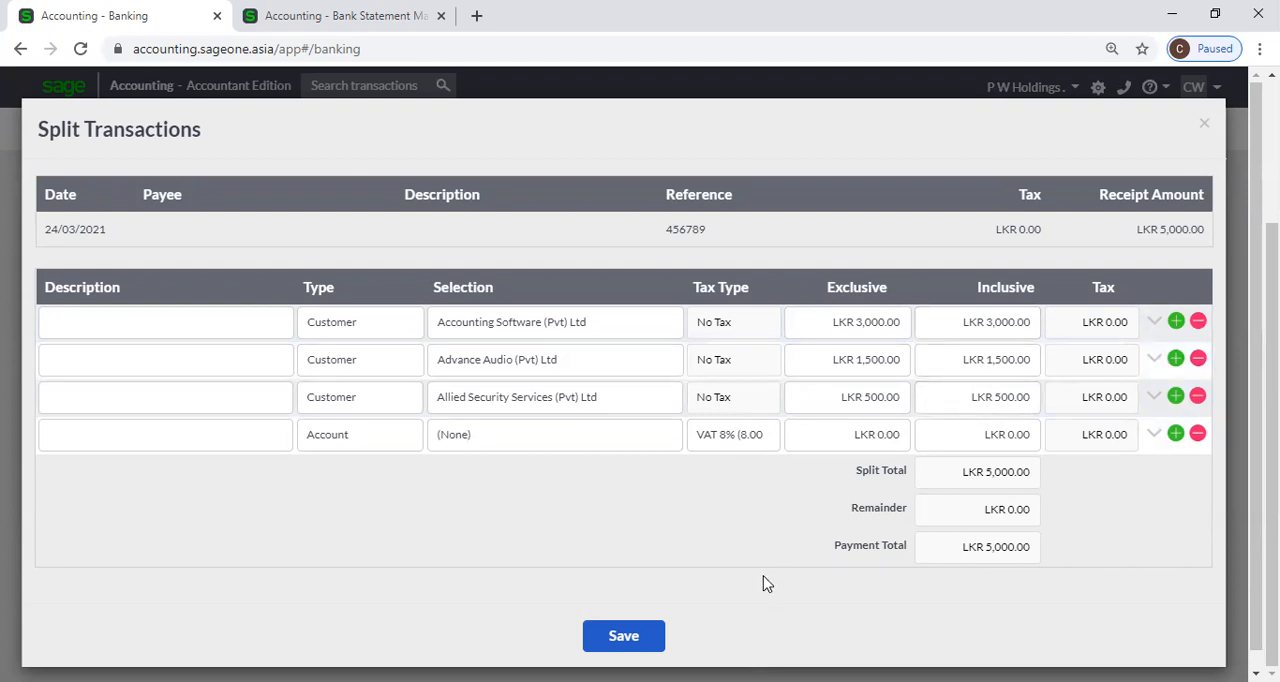
left_click(626, 641)
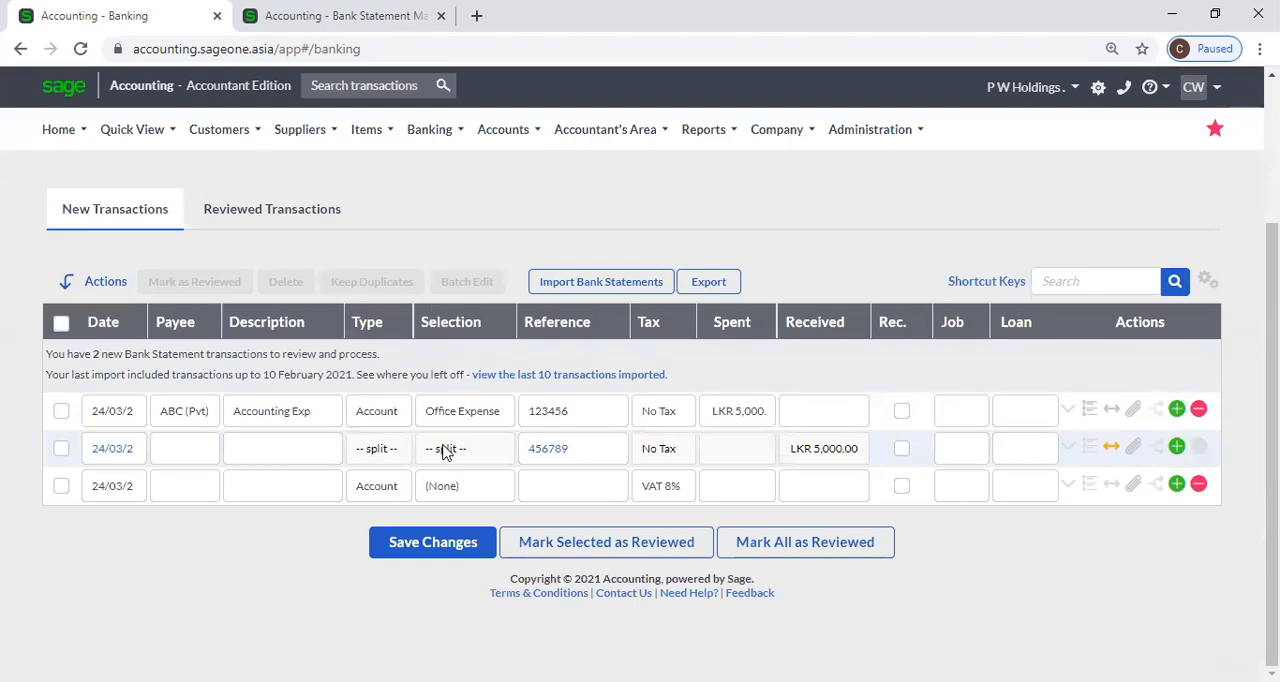
Enter a new Customer transaction for Accounting Software (Pvt) Ltd with a Received amount of 5,000.
left_click(380, 490)
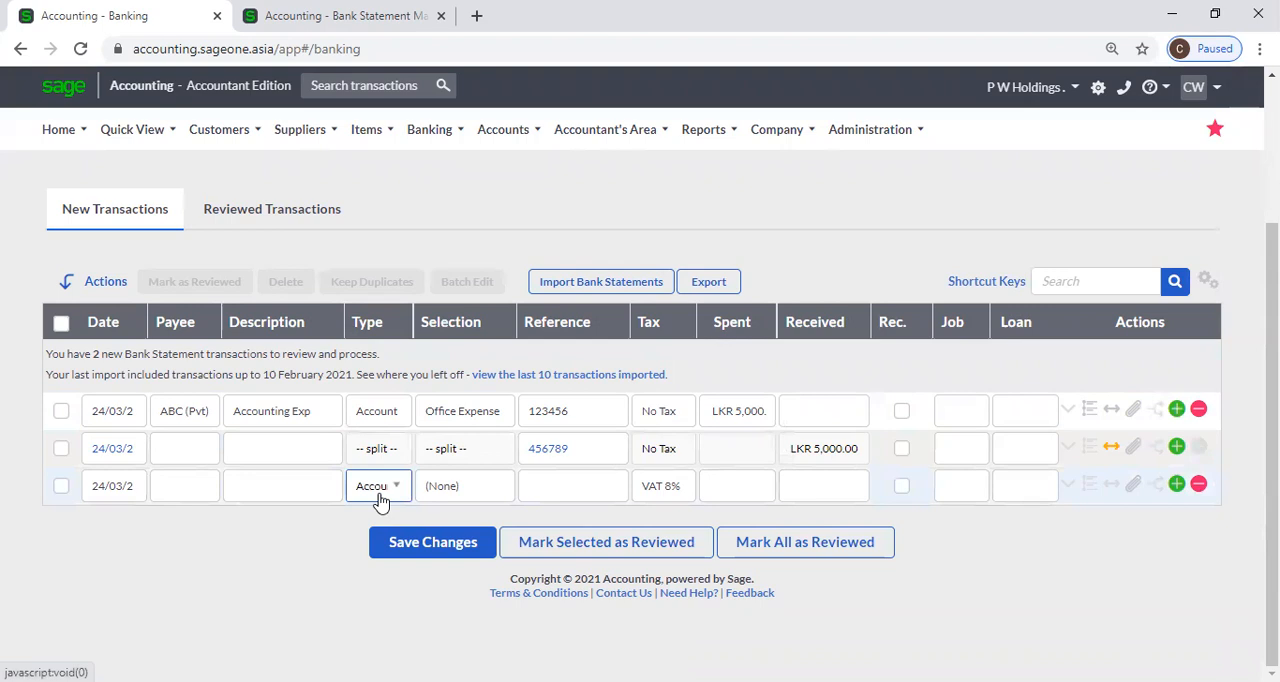
left_click(380, 490)
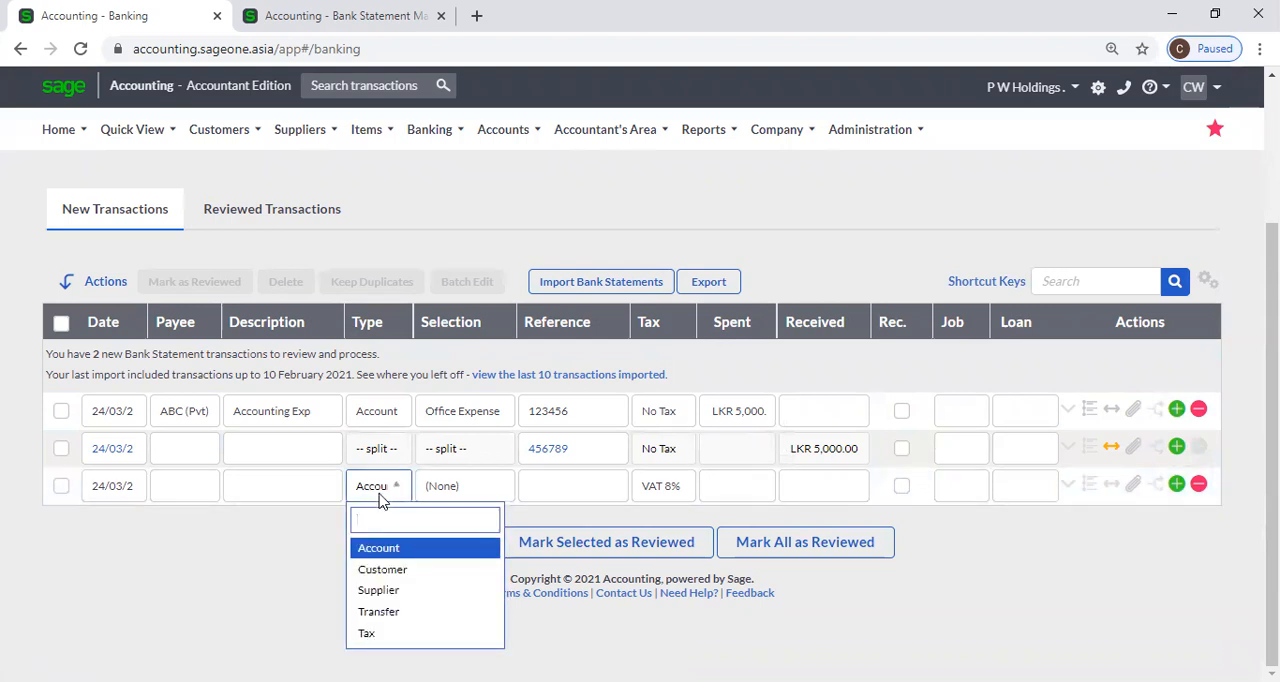
left_click(390, 569)
left_click(484, 488)
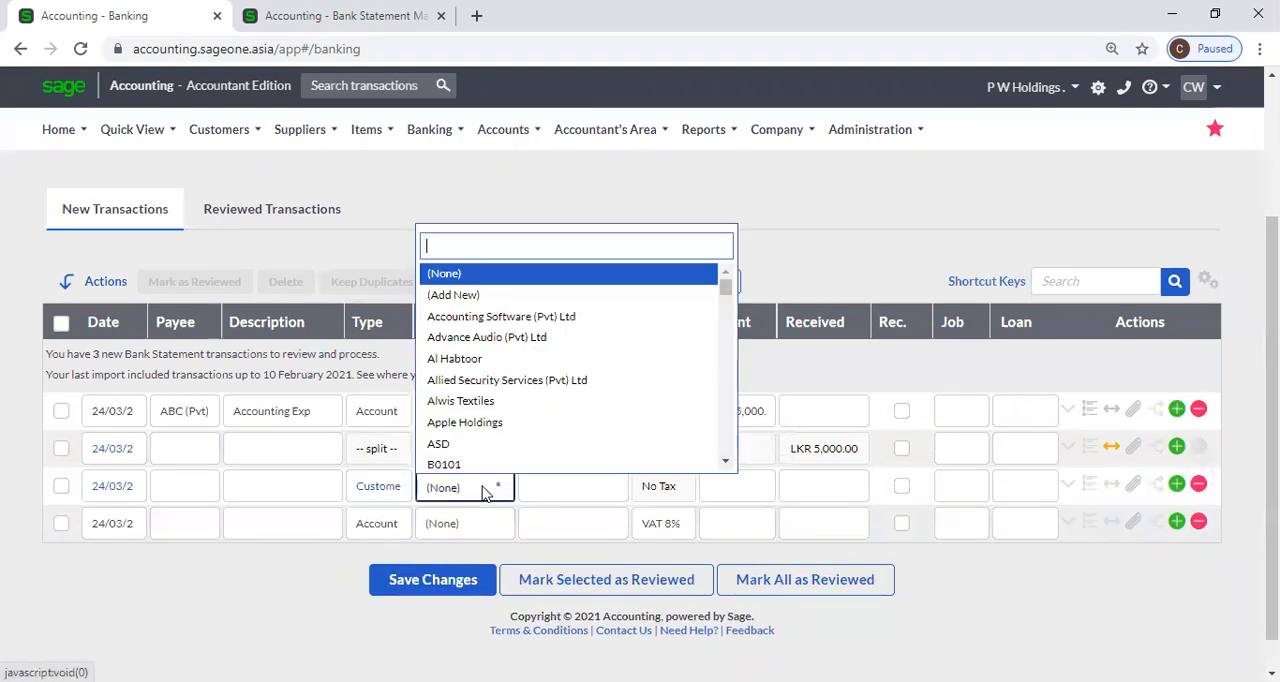
left_click(492, 318)
key("Tab")
key("Tab")
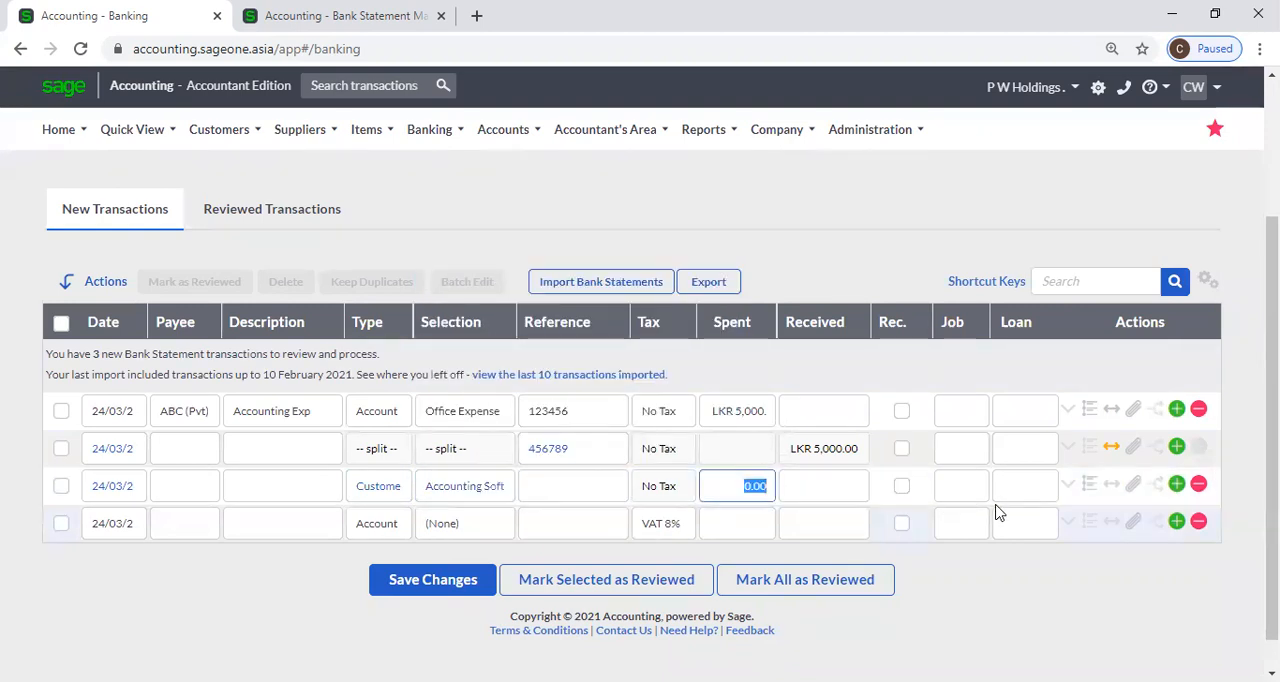
key("Tab")
type("5,000")
key("Tab")
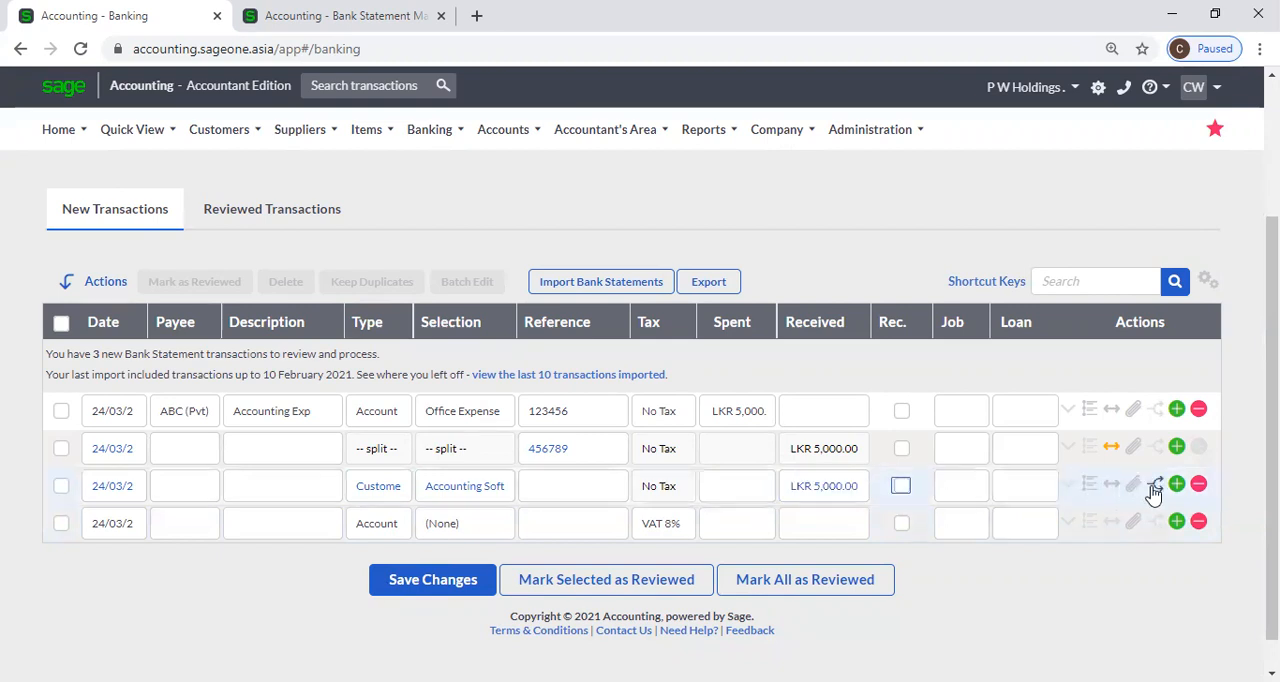
View the attachments for the Accounting Software (Pvt) Ltd receipt, and its unpaid and paid invoices available for allocation.
left_click(1134, 485)
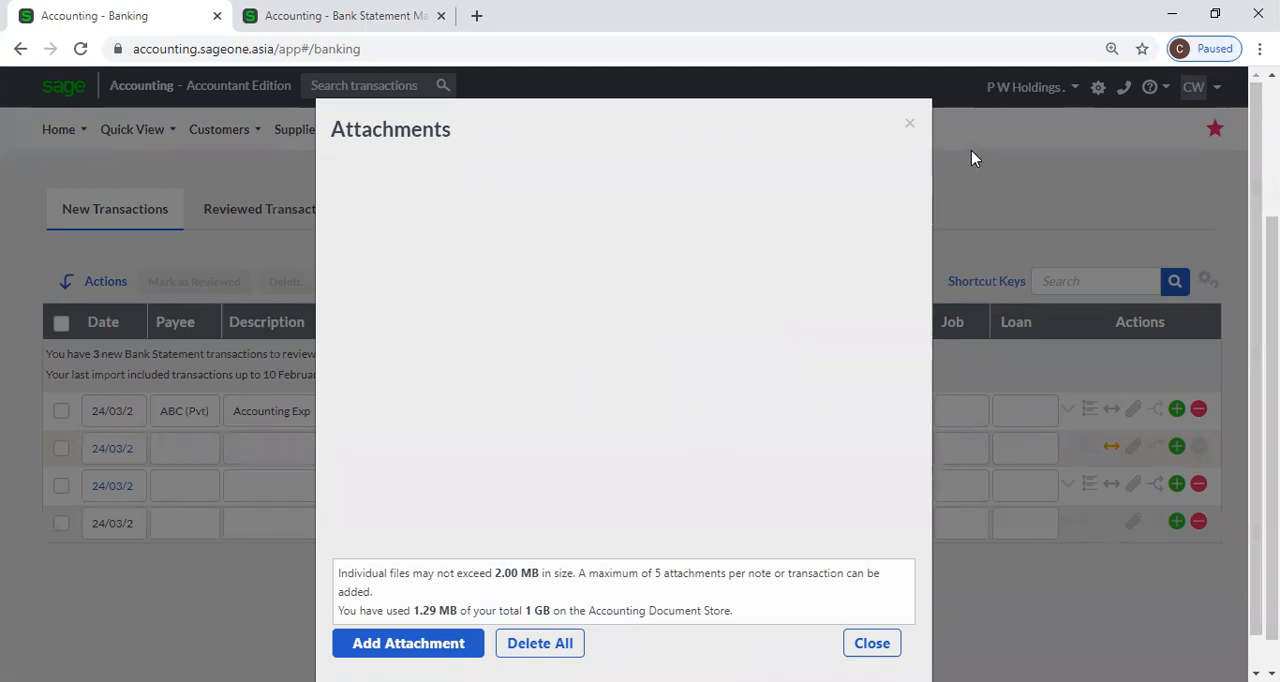
left_click(910, 124)
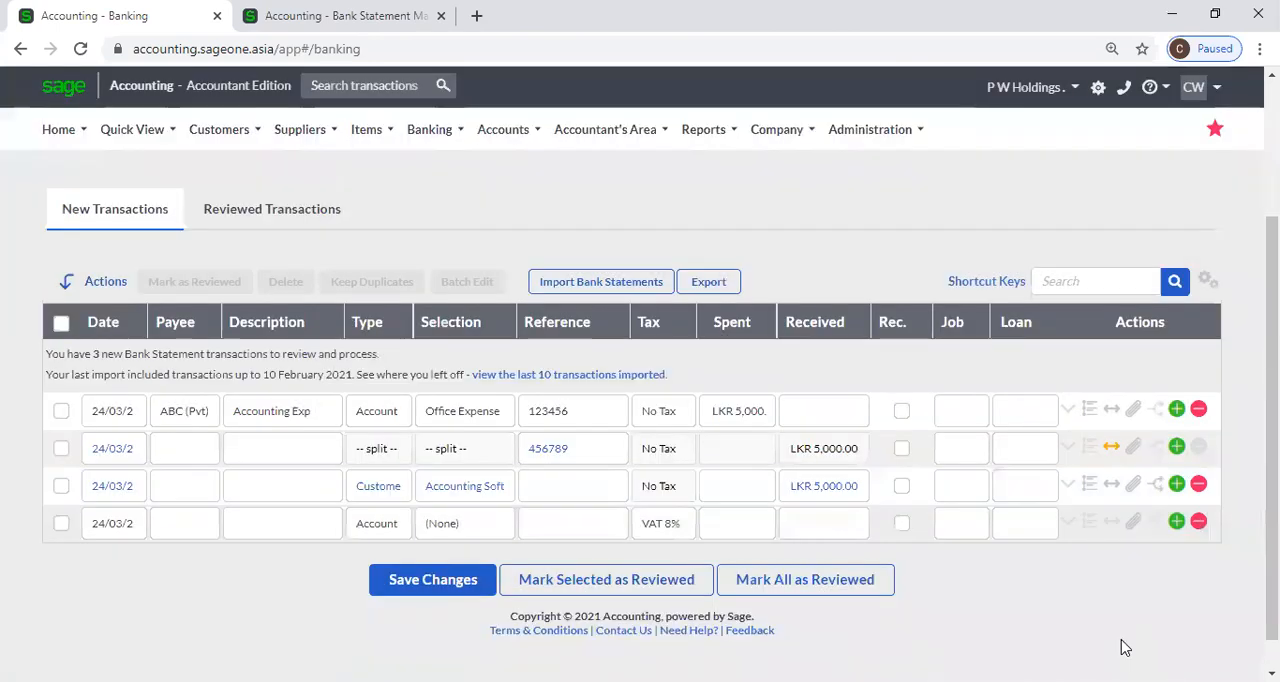
left_click(1156, 485)
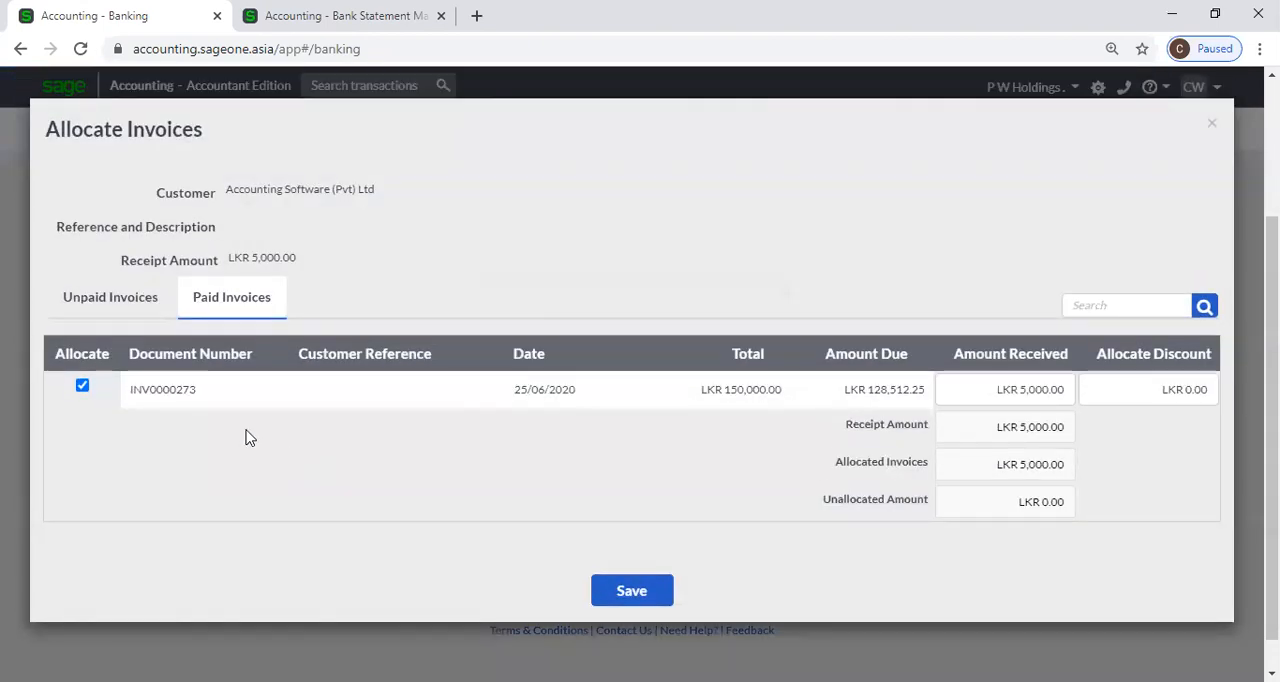
left_click(124, 305)
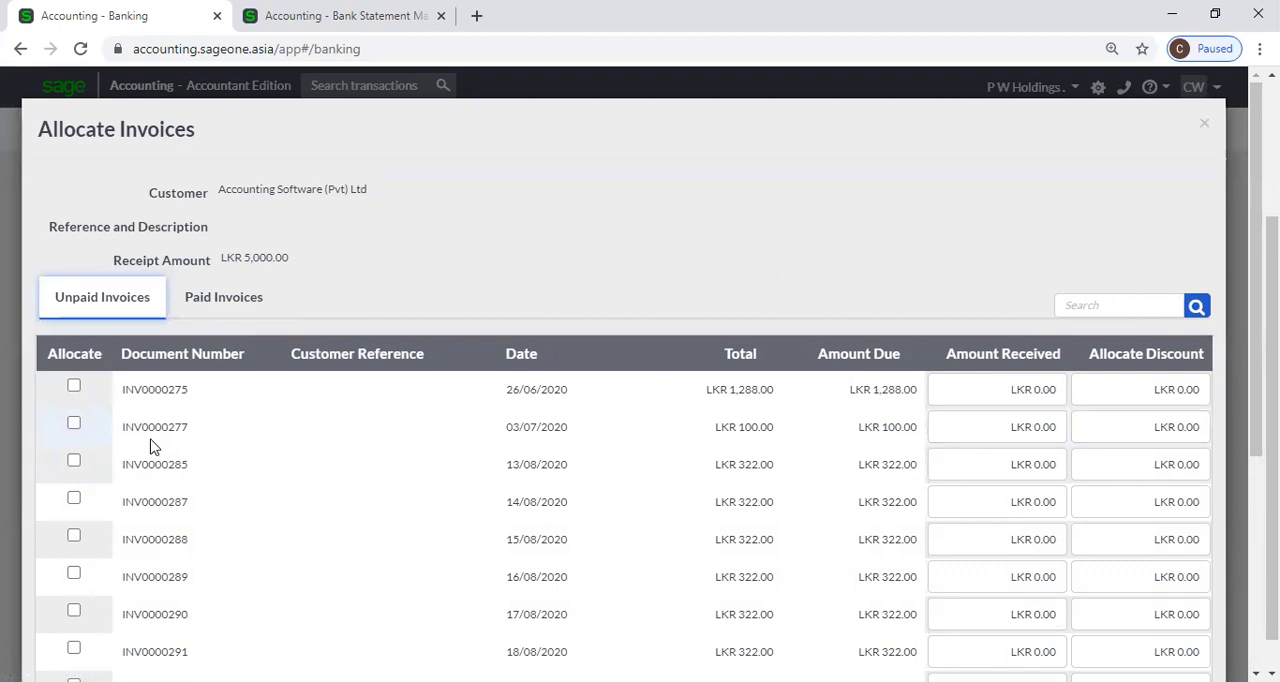
left_click(209, 303)
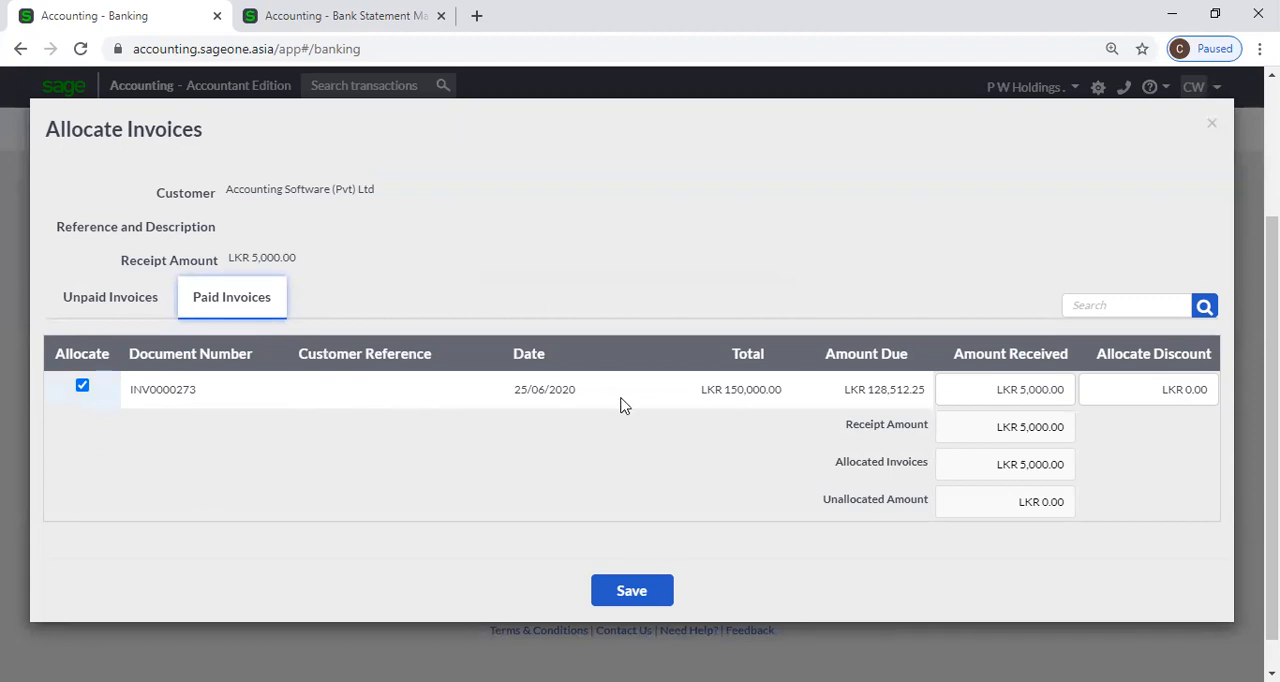
Clear the allocation to INV0000273 and allocate the receipt to unpaid invoices INV0000275, INV0000277, INV0000285, INV0000287 and INV0000288.
left_click(82, 387)
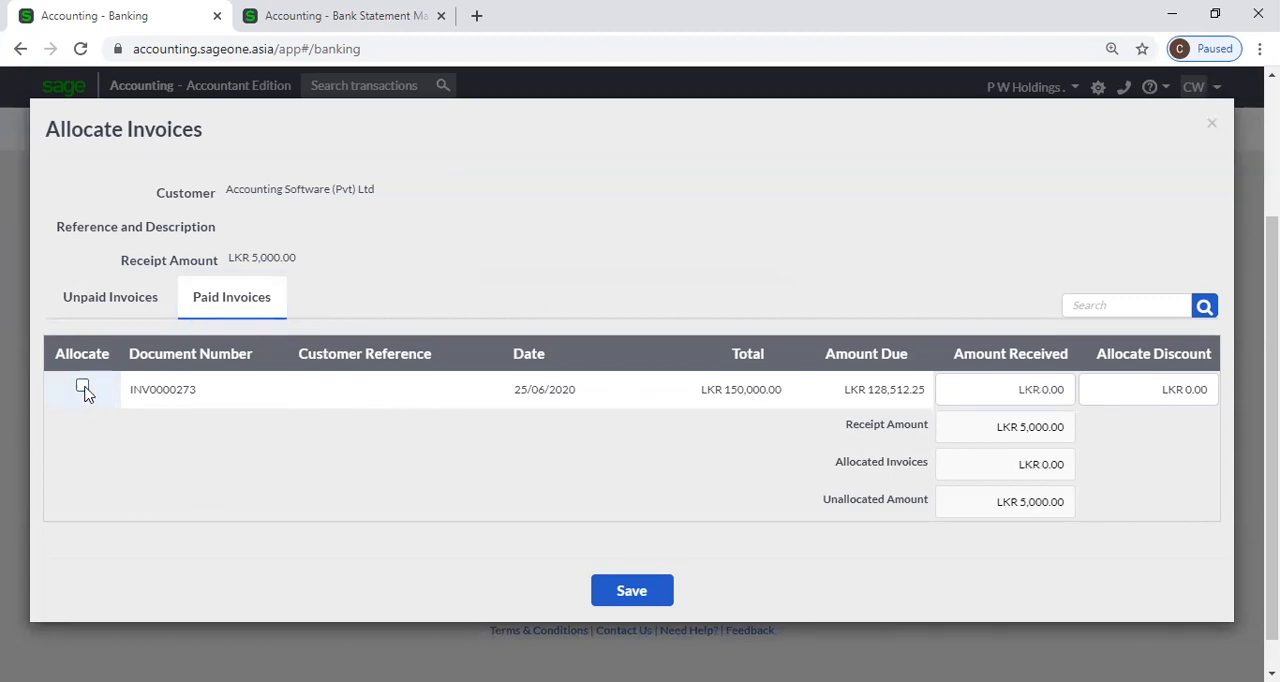
left_click(105, 305)
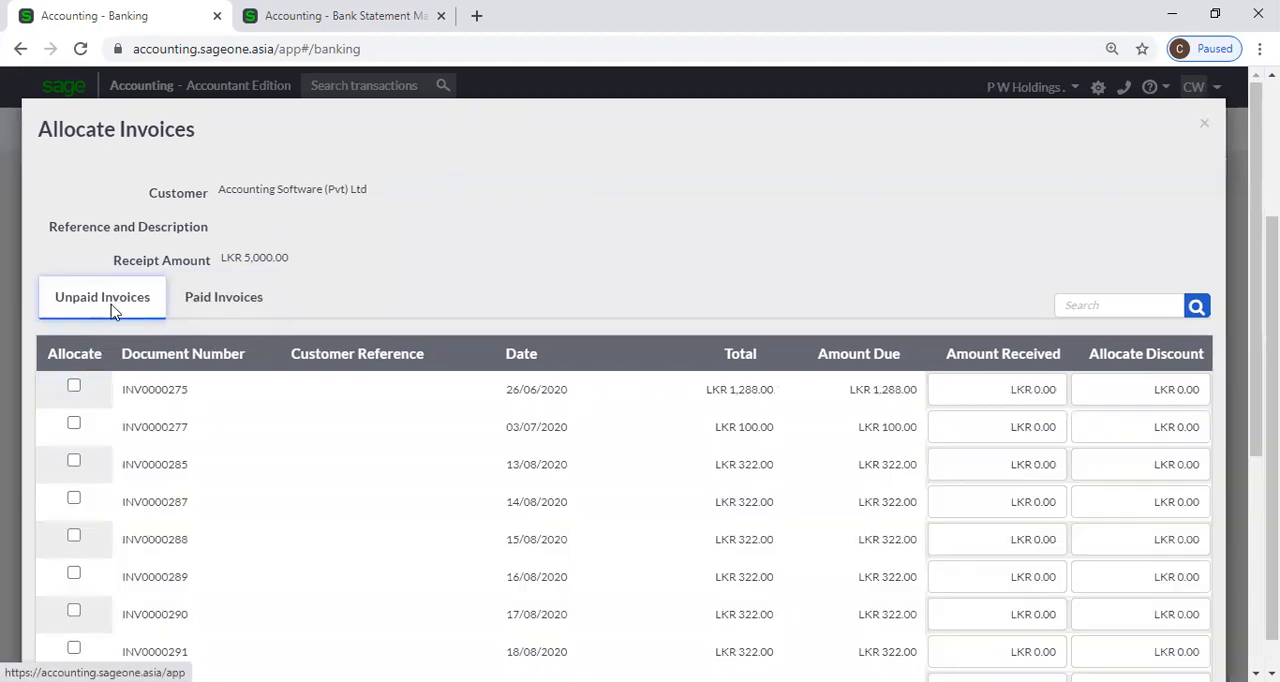
left_click(75, 388)
left_click(74, 426)
left_click(74, 462)
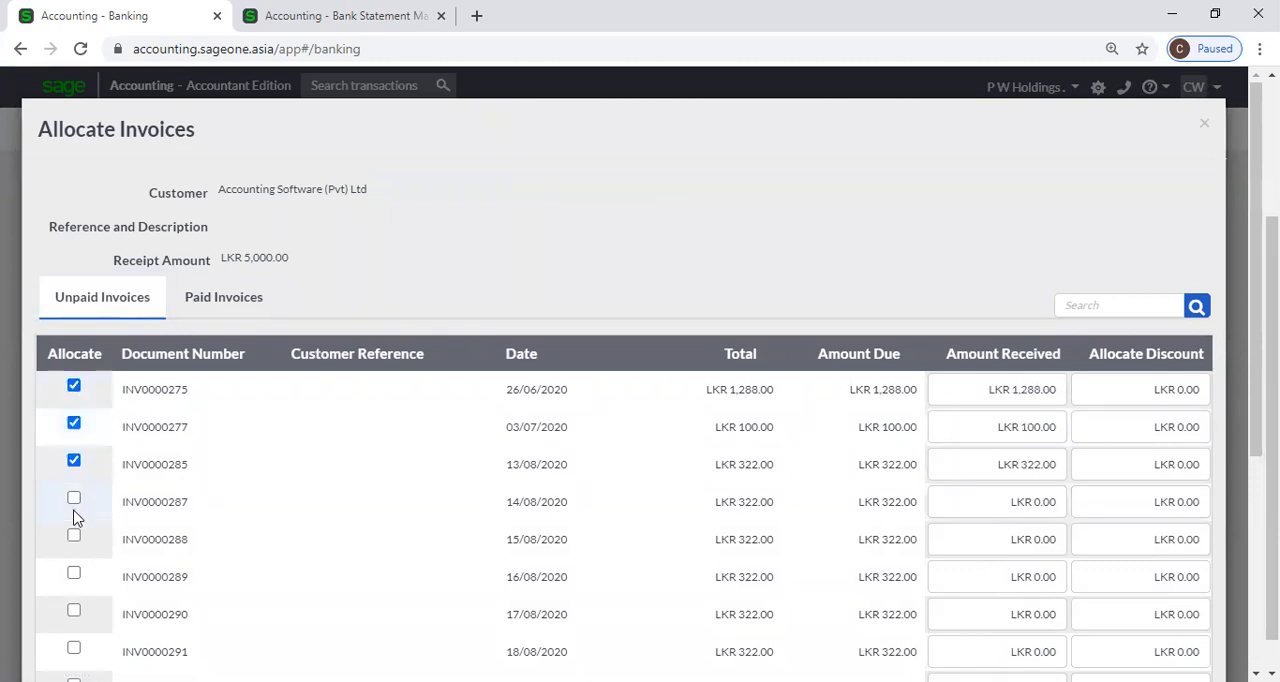
left_click(73, 505)
left_click(73, 538)
scroll(73, 545, "down", 1)
scroll(73, 545, "down", 2)
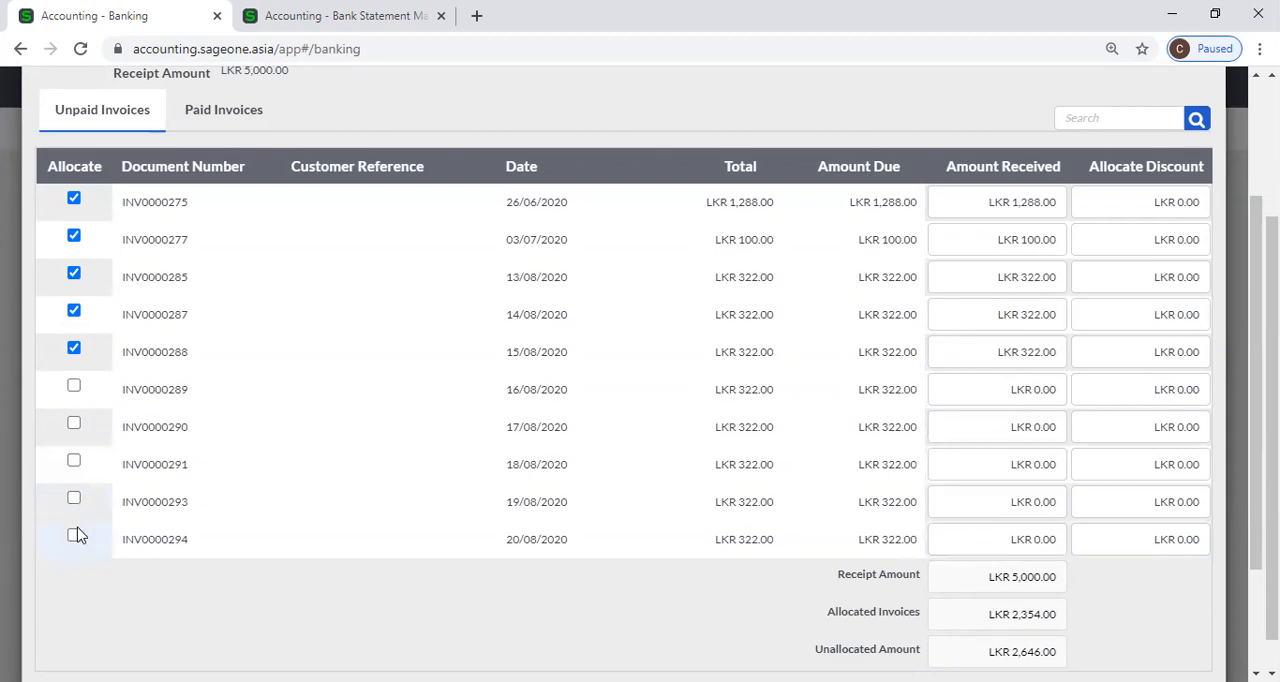
Remove the allocations to the five unpaid invoices and reallocate the receipt to paid invoice INV0000273.
scroll(78, 536, "up", 3)
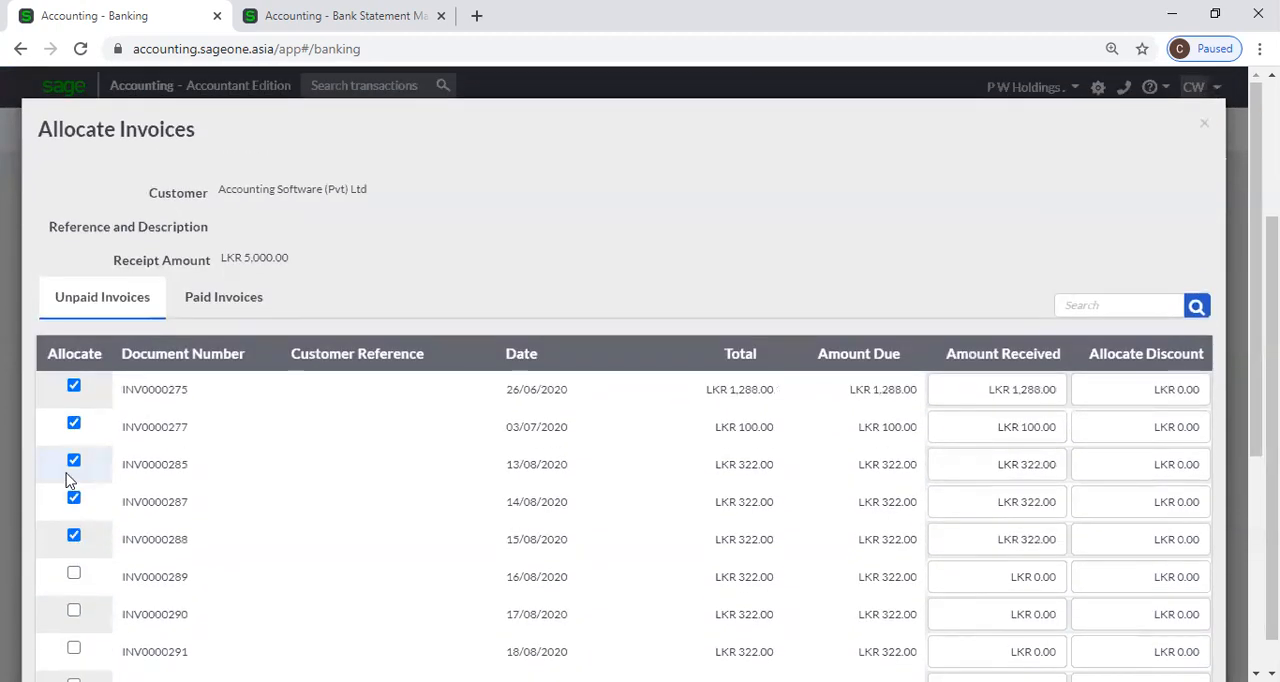
left_click(74, 386)
left_click(74, 423)
left_click(74, 461)
left_click(74, 498)
left_click(74, 536)
left_click(255, 305)
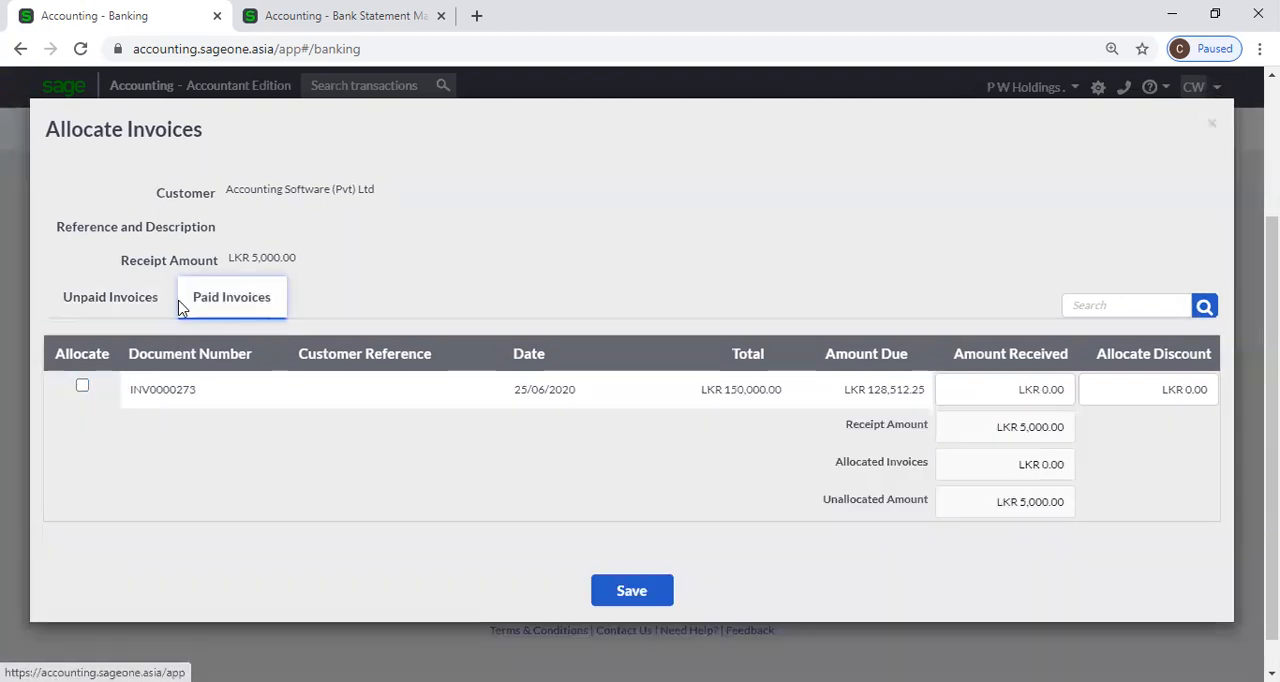
left_click(83, 386)
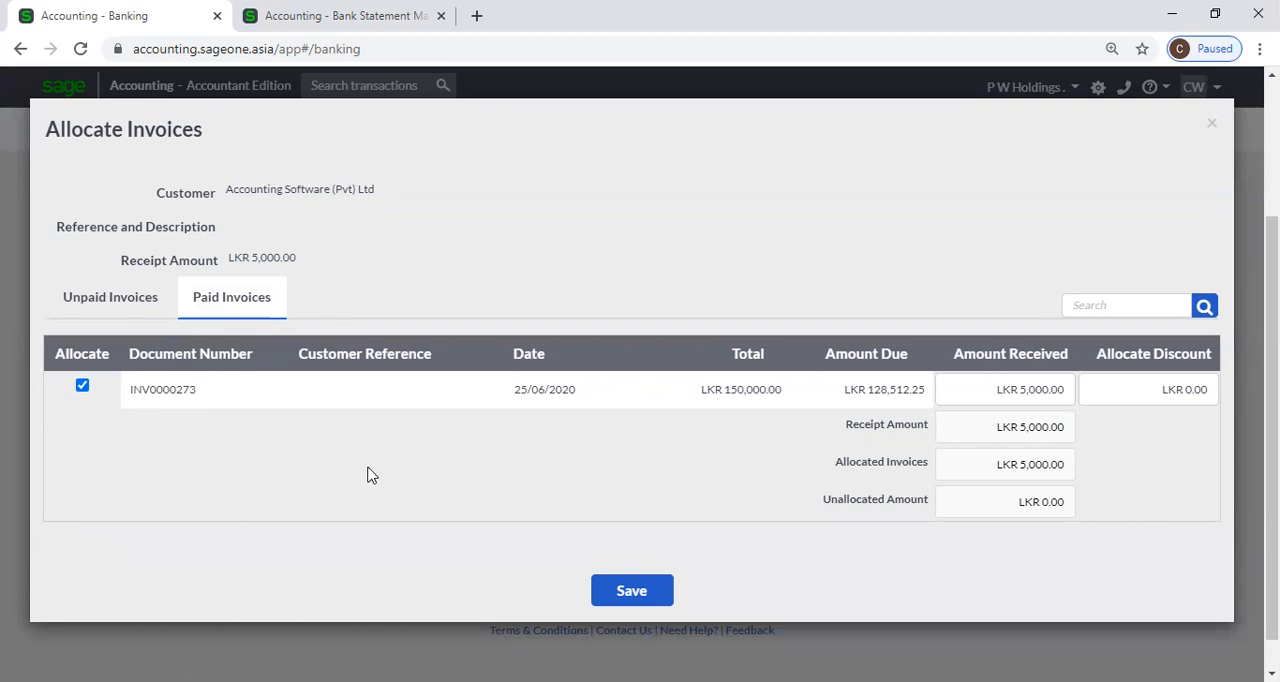
Duplicate the mapping rules page, open Allocate Receipts in the original, and load the invoices and unallocated items for Accounting Software (Pvt) Ltd.
right_click(323, 14)
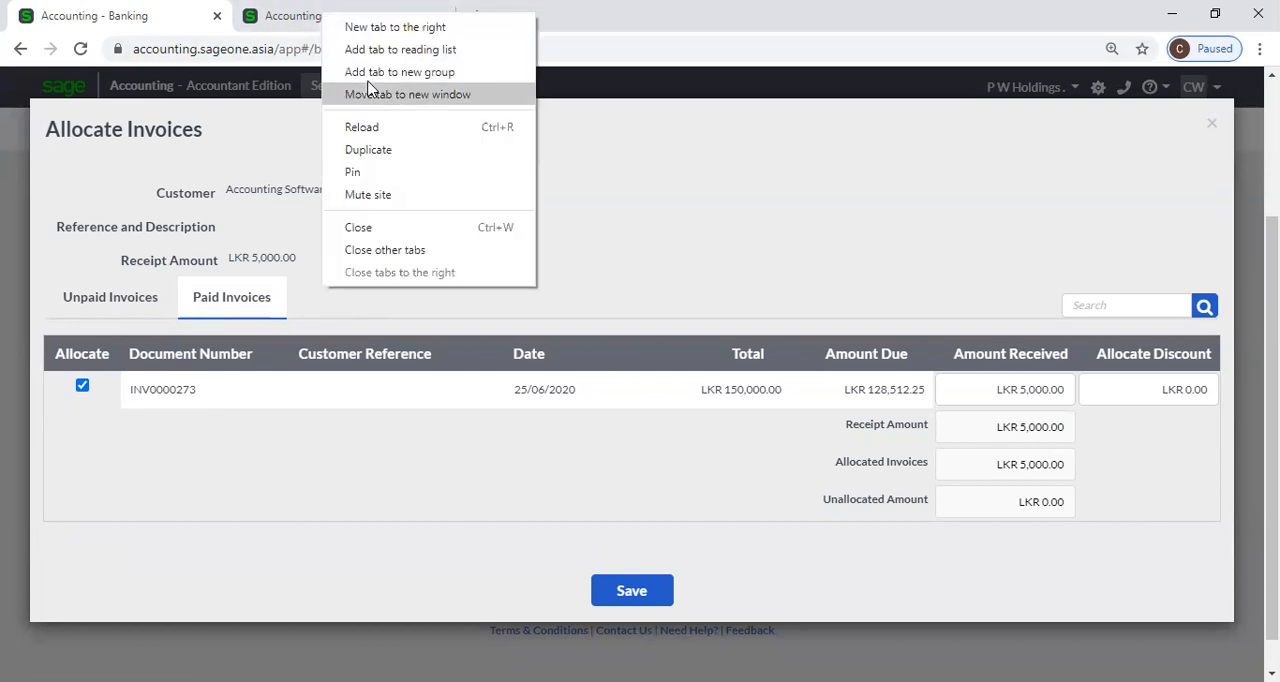
left_click(383, 154)
left_click(335, 18)
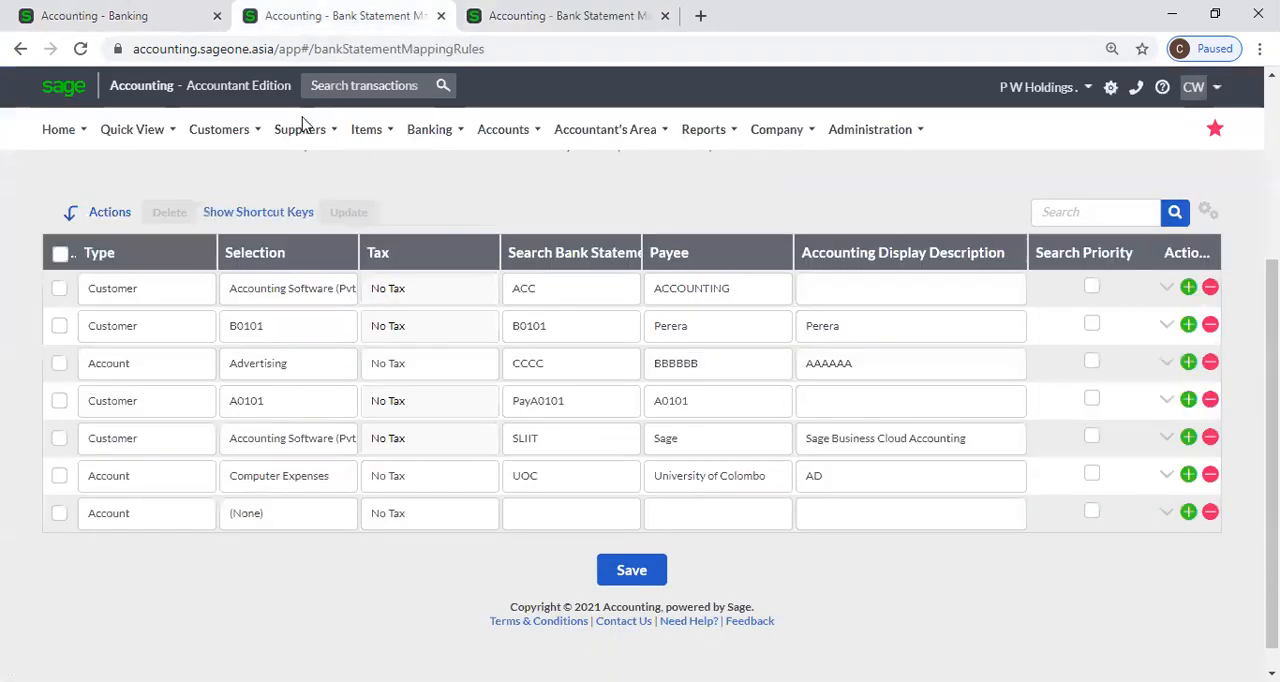
mouse_move(222, 131)
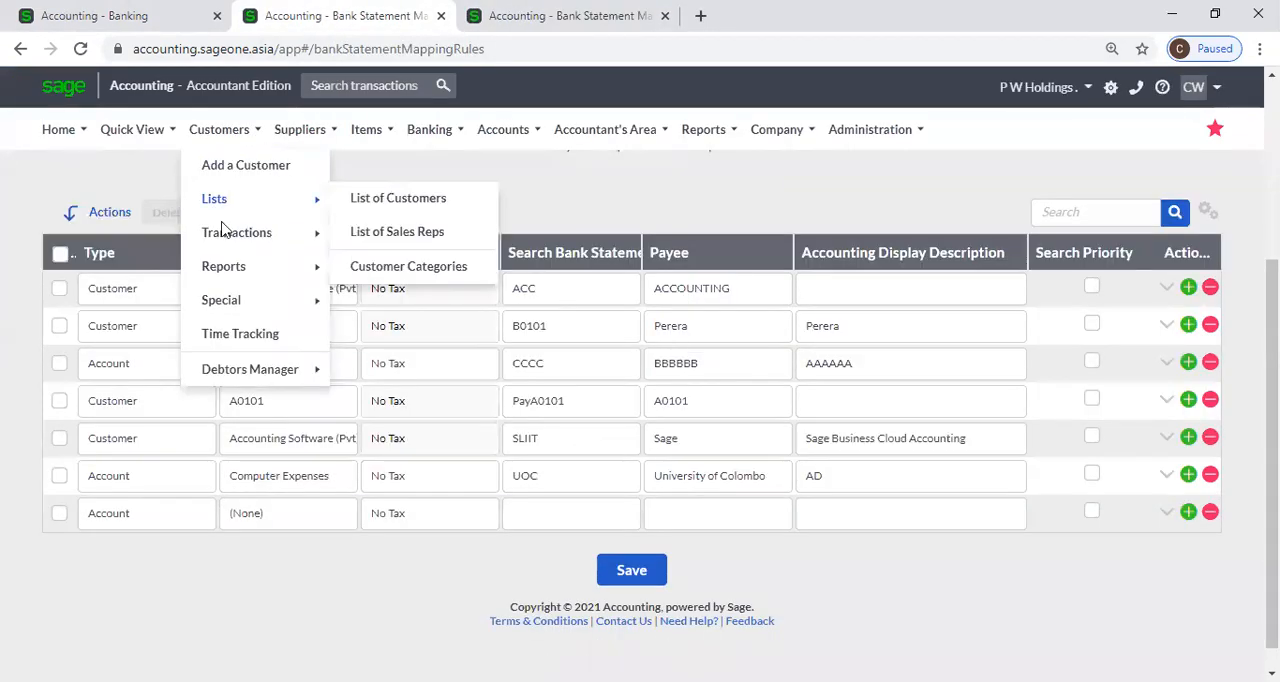
mouse_move(228, 284)
mouse_move(238, 245)
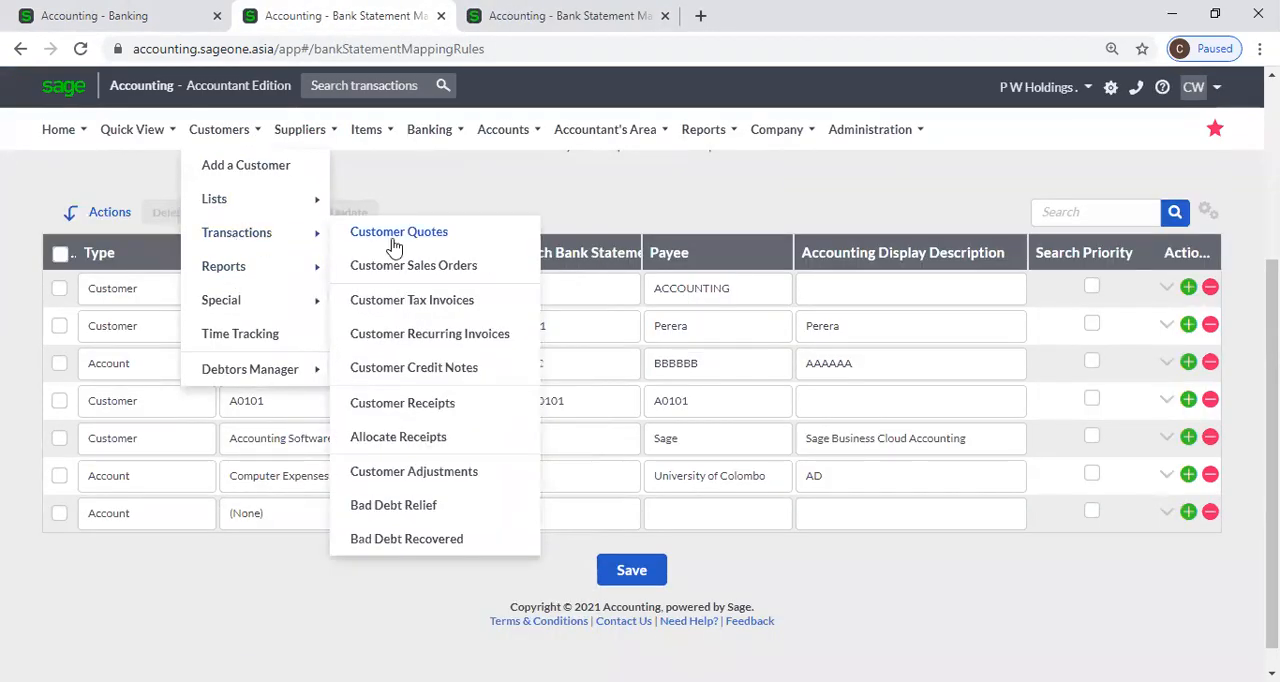
left_click(412, 436)
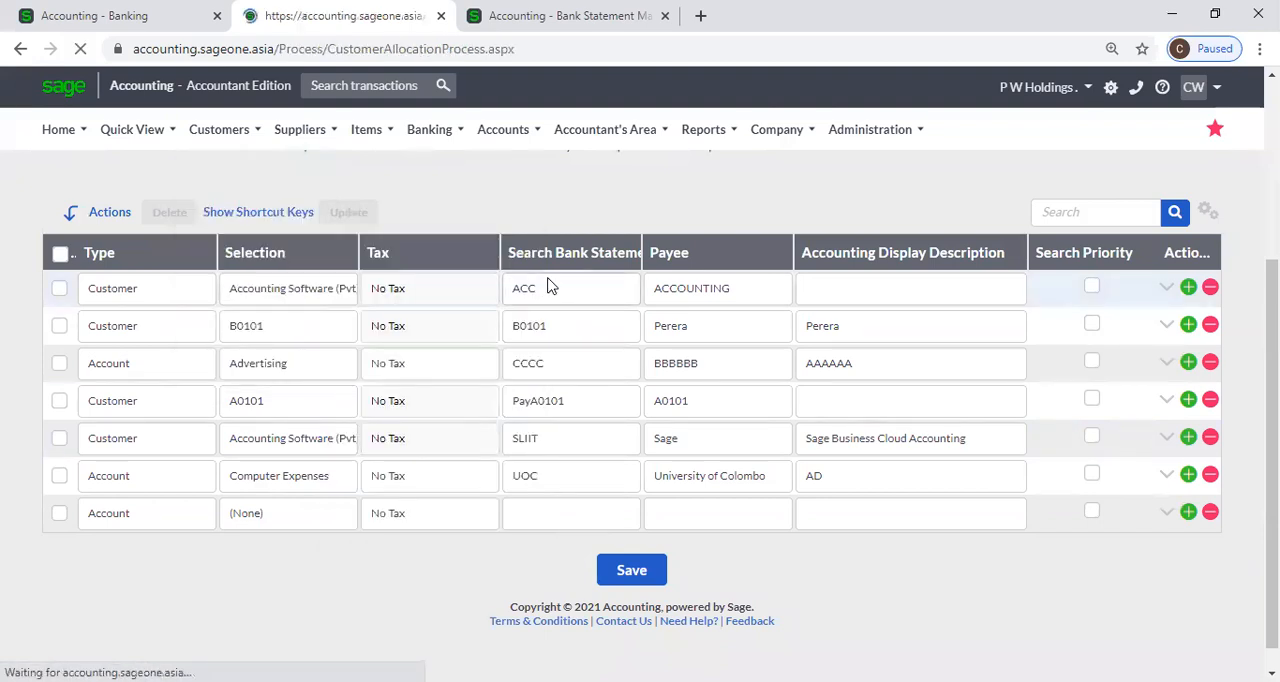
type("are (Pvt")
left_click(414, 276)
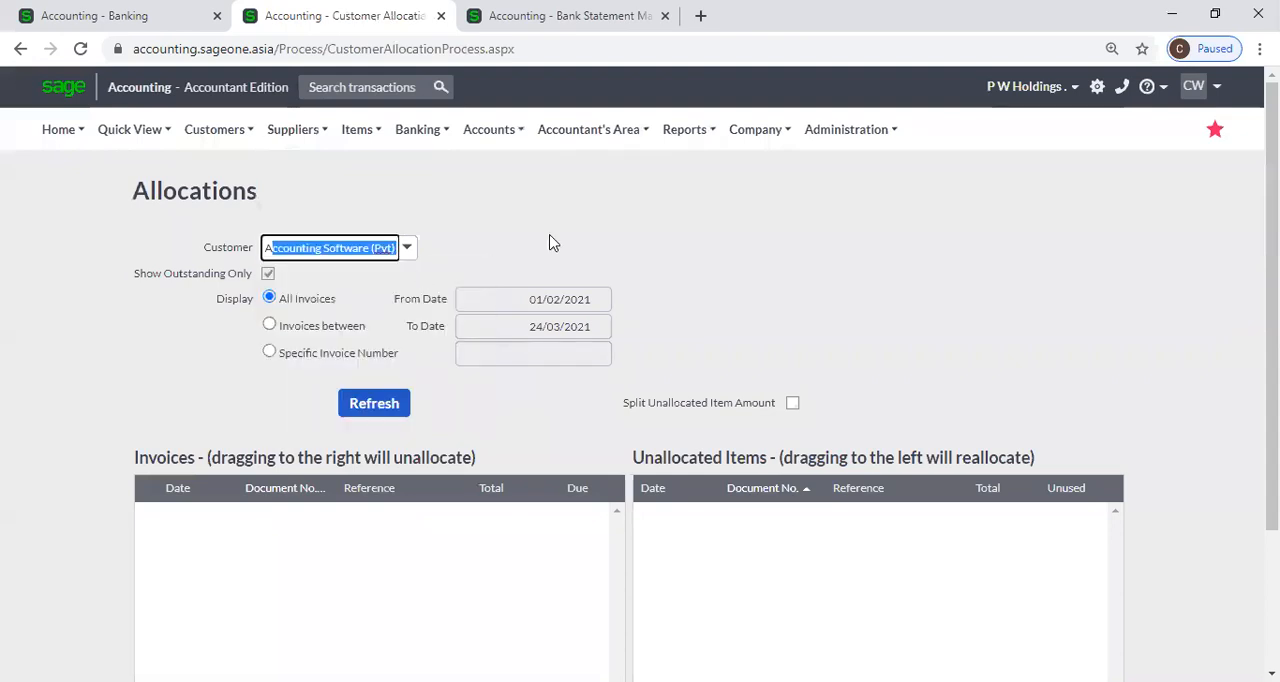
left_click(407, 397)
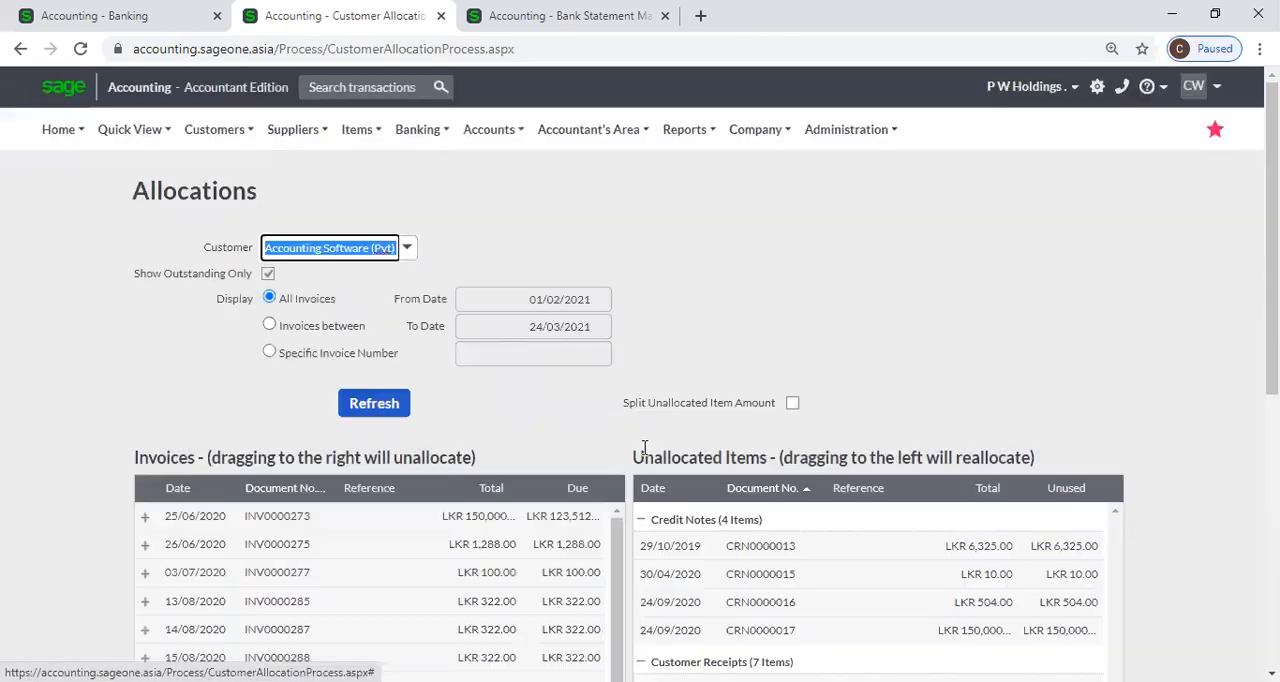
Return to the Banking page, close the invoice allocation without saving it, and save the new transactions.
left_click(132, 18)
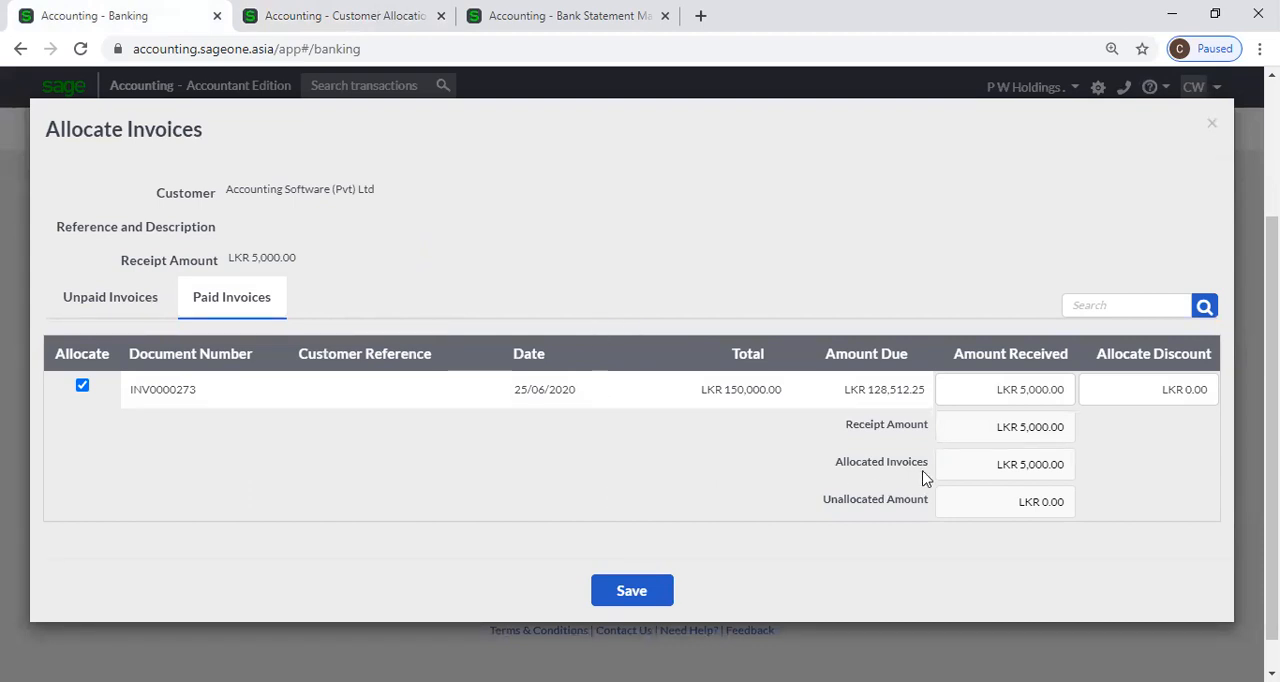
left_click(1212, 124)
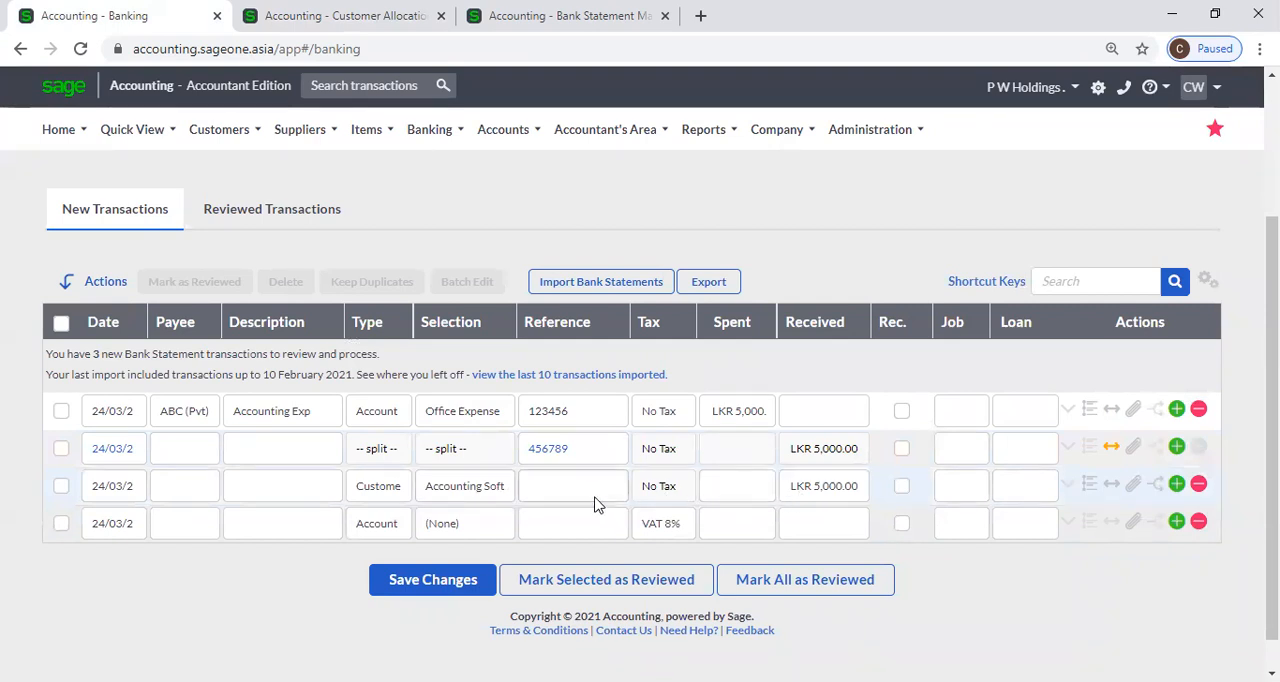
left_click(473, 583)
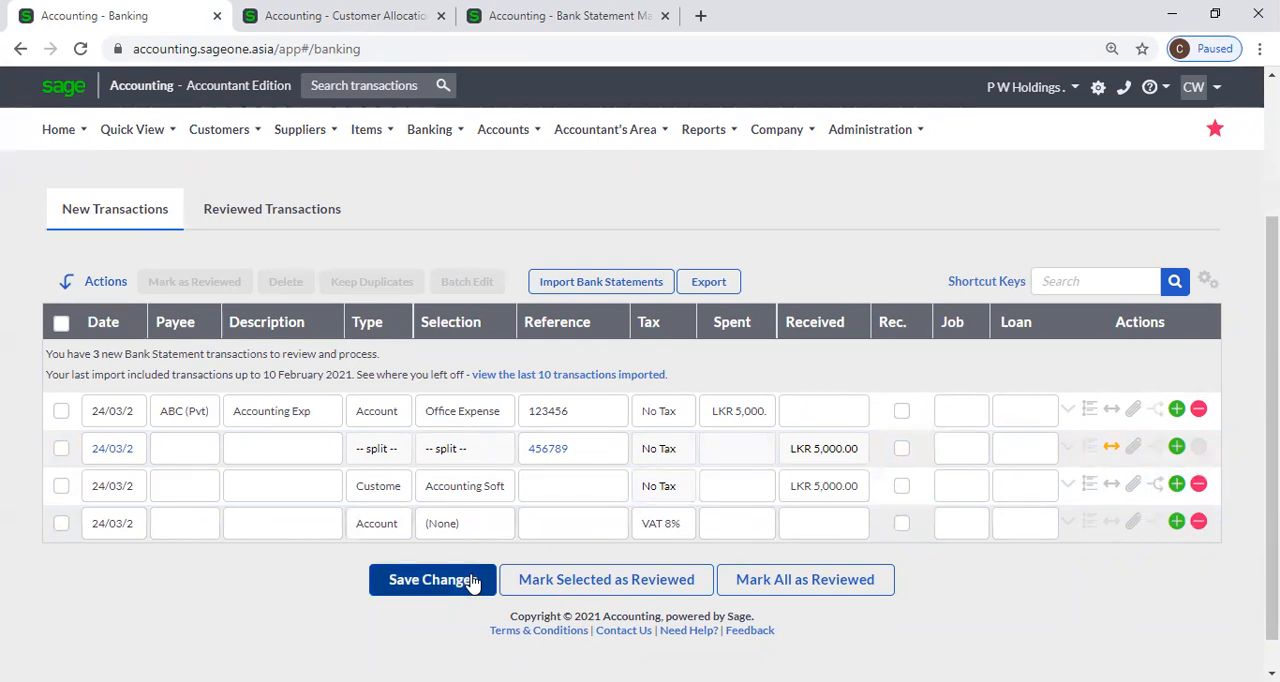
Add a new bank transaction of type Supplier with P W Holdings as the selection.
scroll(363, 582, "down", 1)
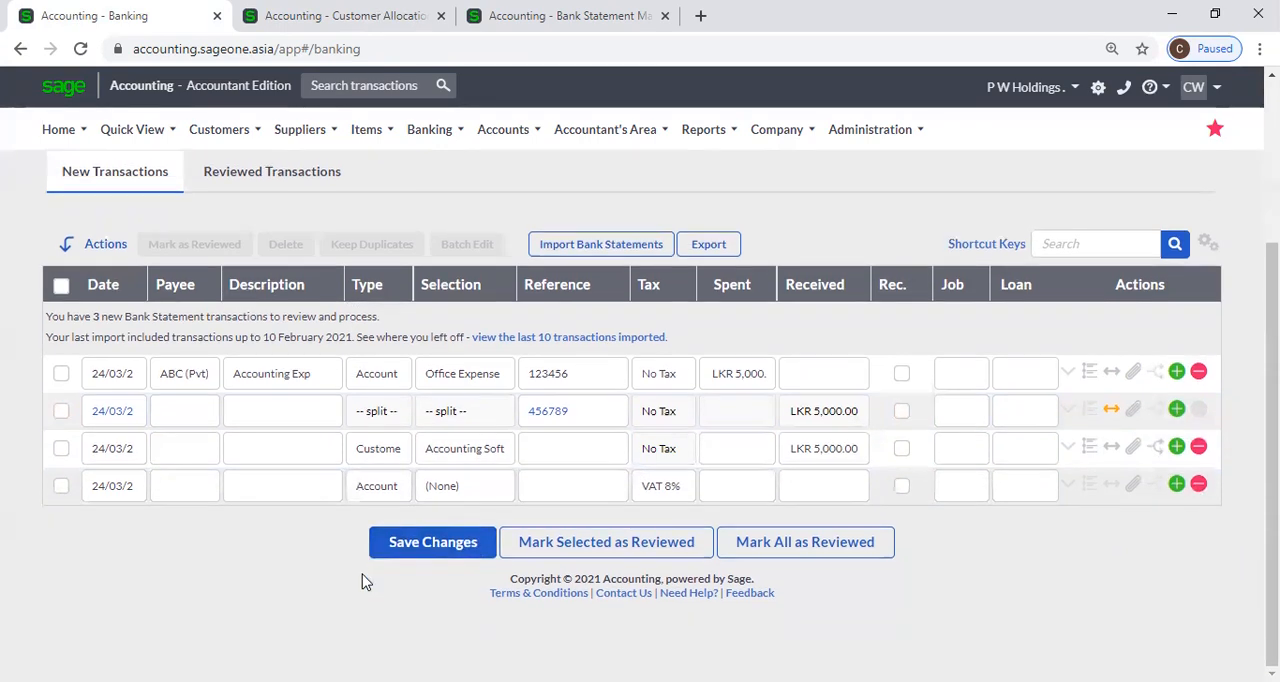
left_click(374, 488)
left_click(392, 492)
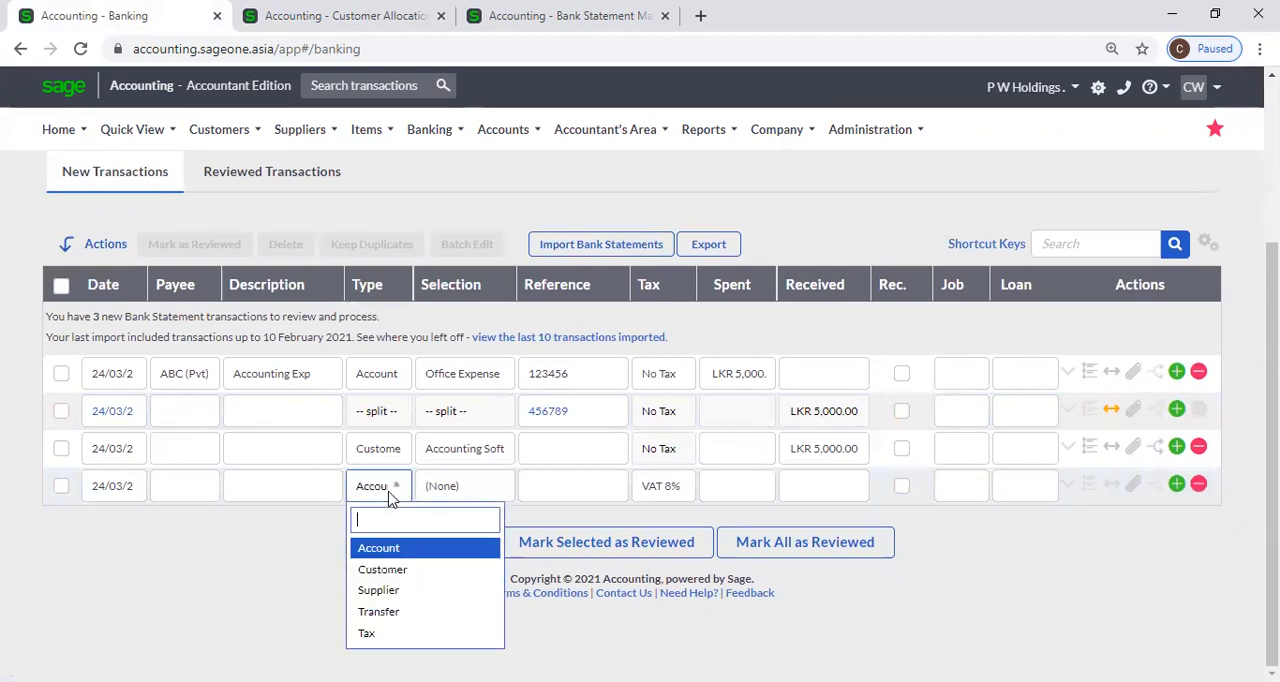
left_click(412, 591)
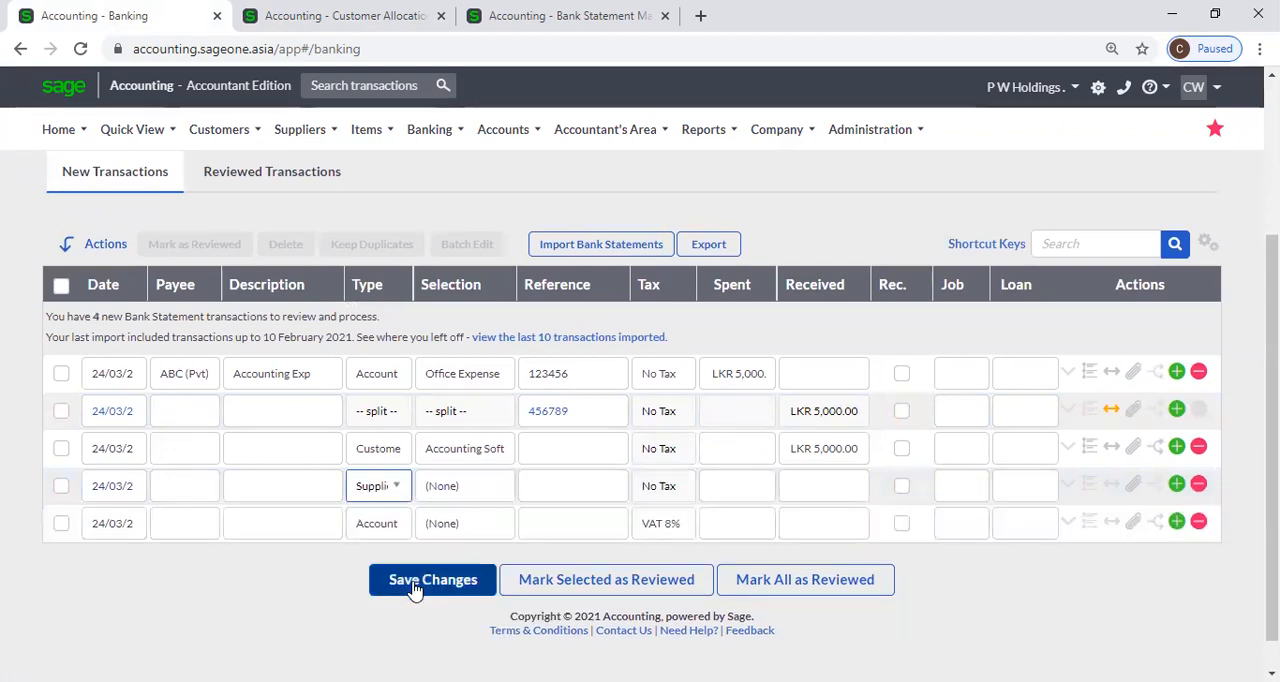
left_click(466, 489)
left_click(468, 490)
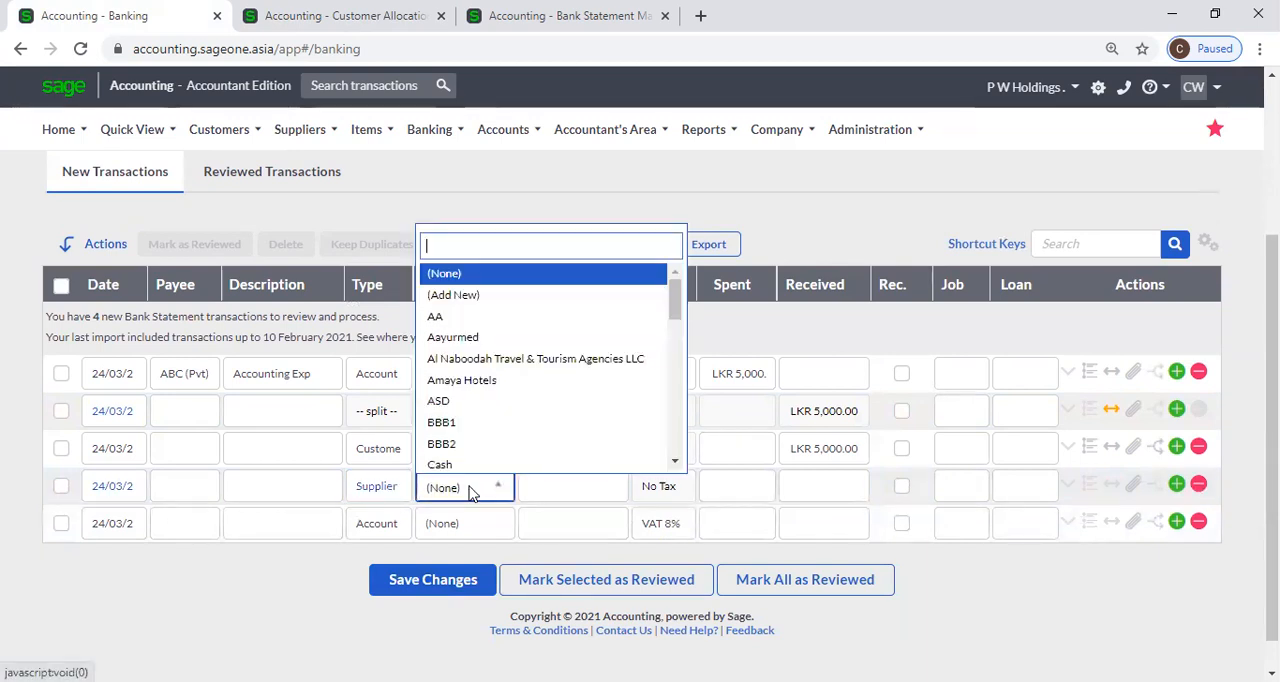
type("p")
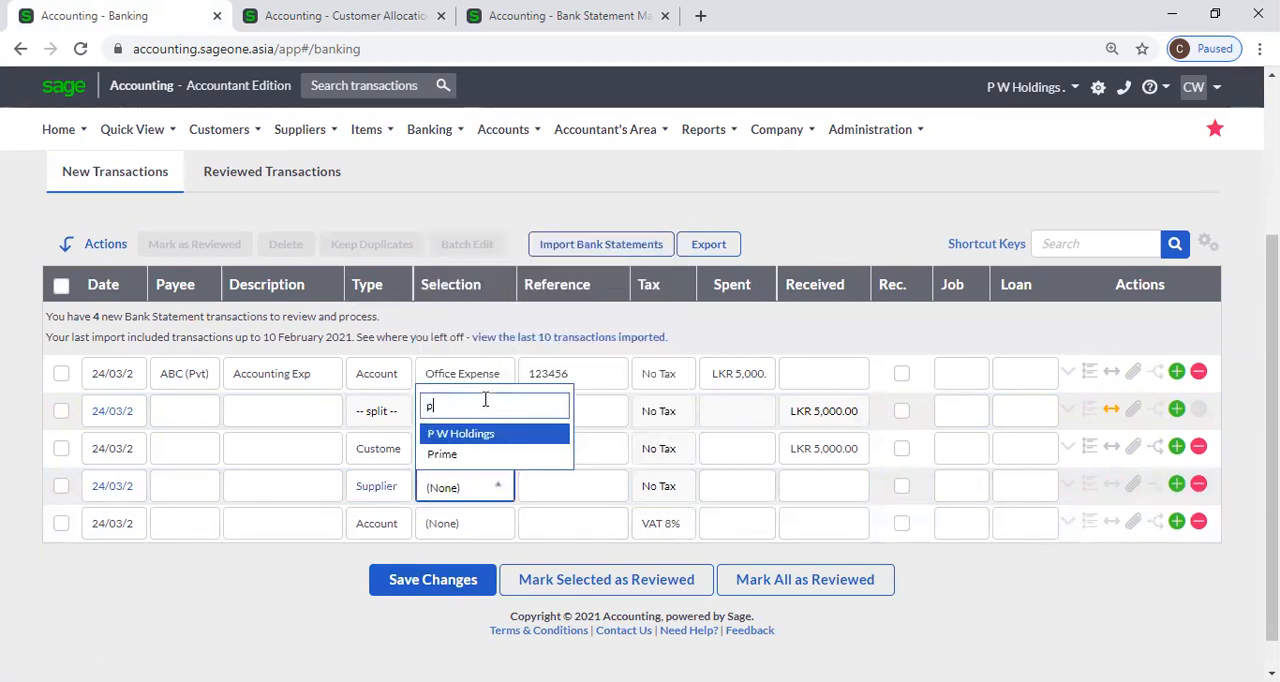
left_click(497, 436)
key("Tab")
key("Tab")
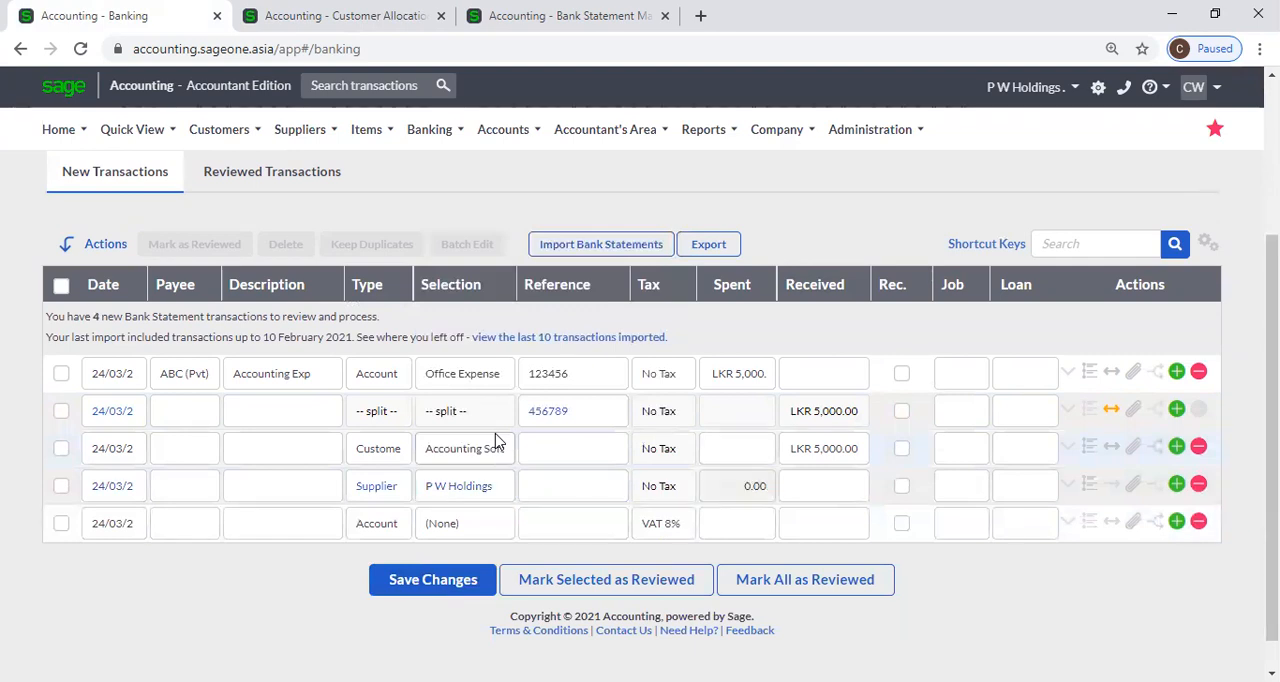
Set the Spent amount of the P W Holdings supplier transaction to 5,000.
left_click(563, 488)
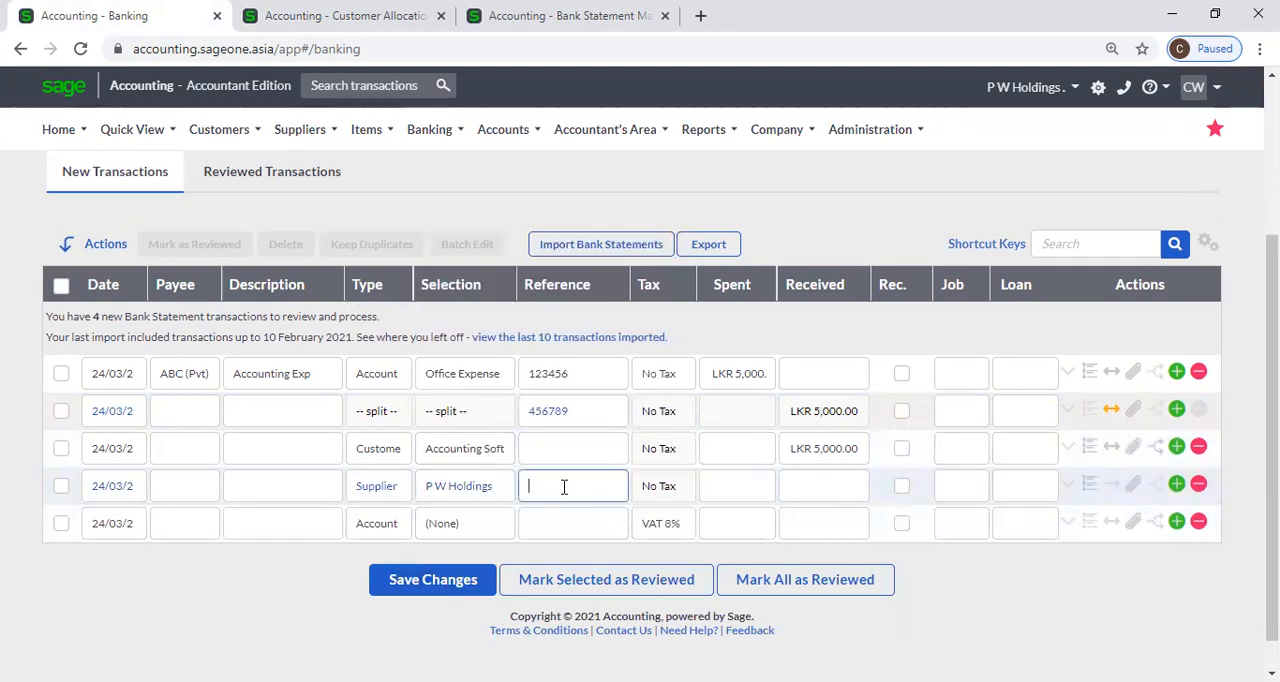
left_click(705, 496)
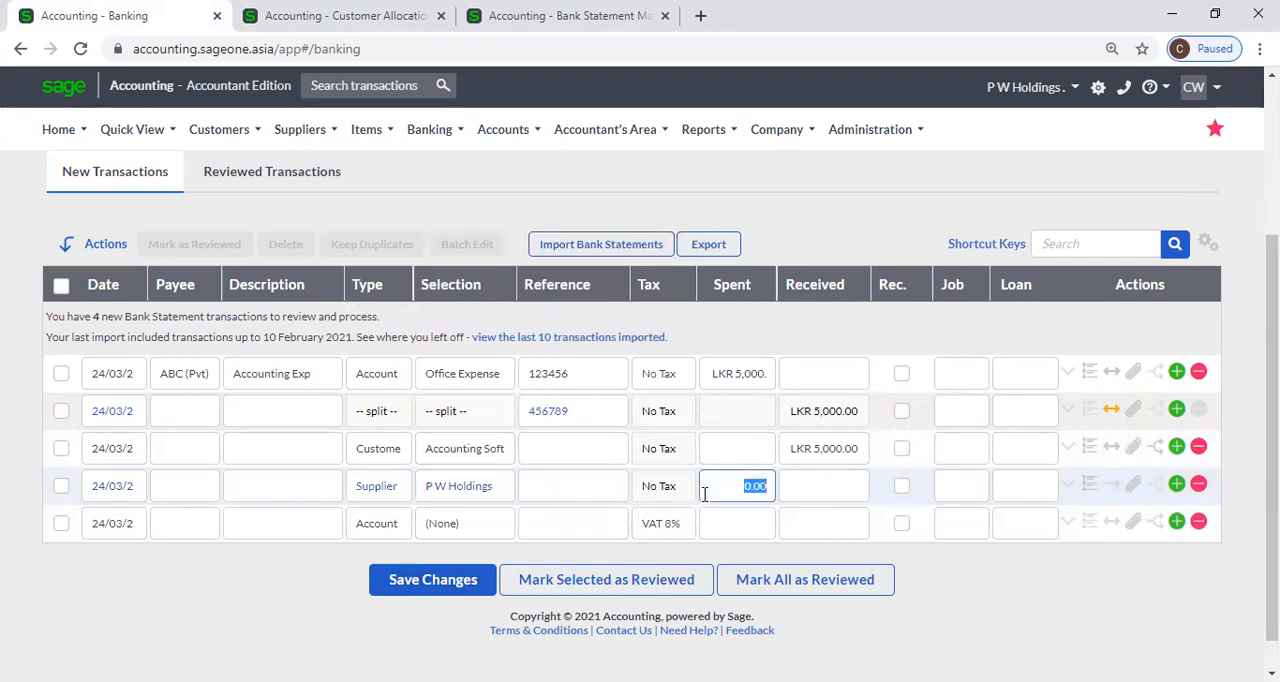
type("5000")
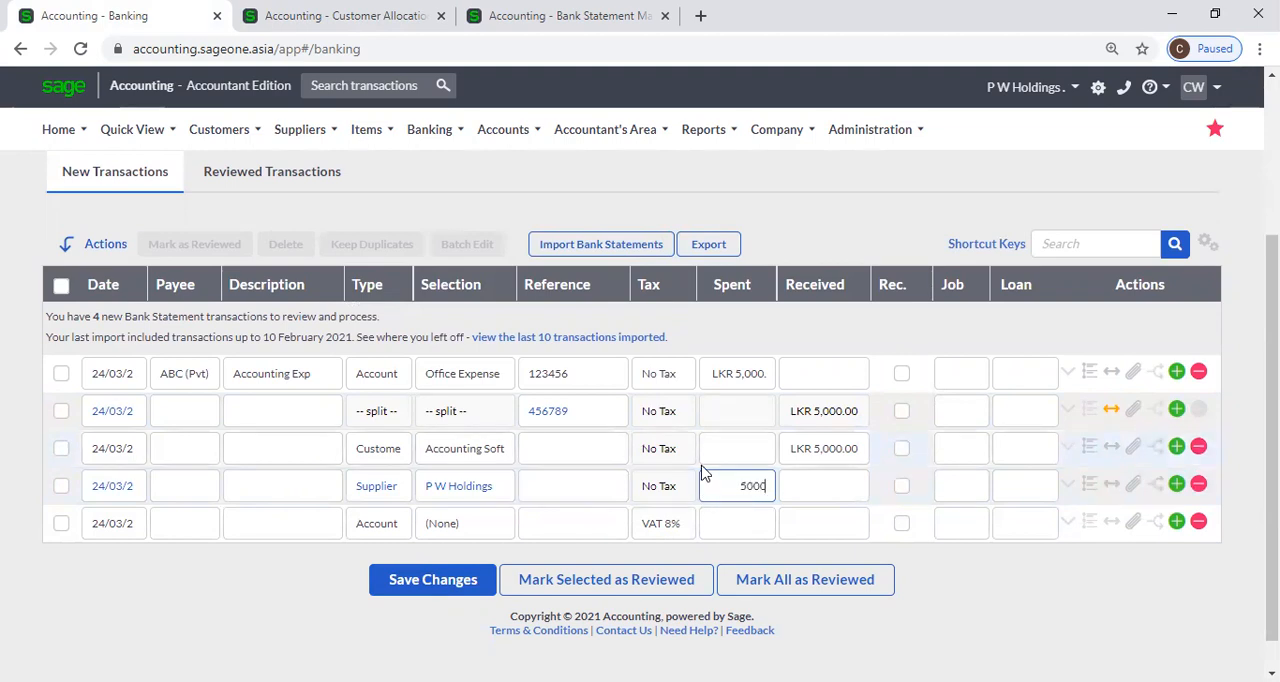
key("Tab")
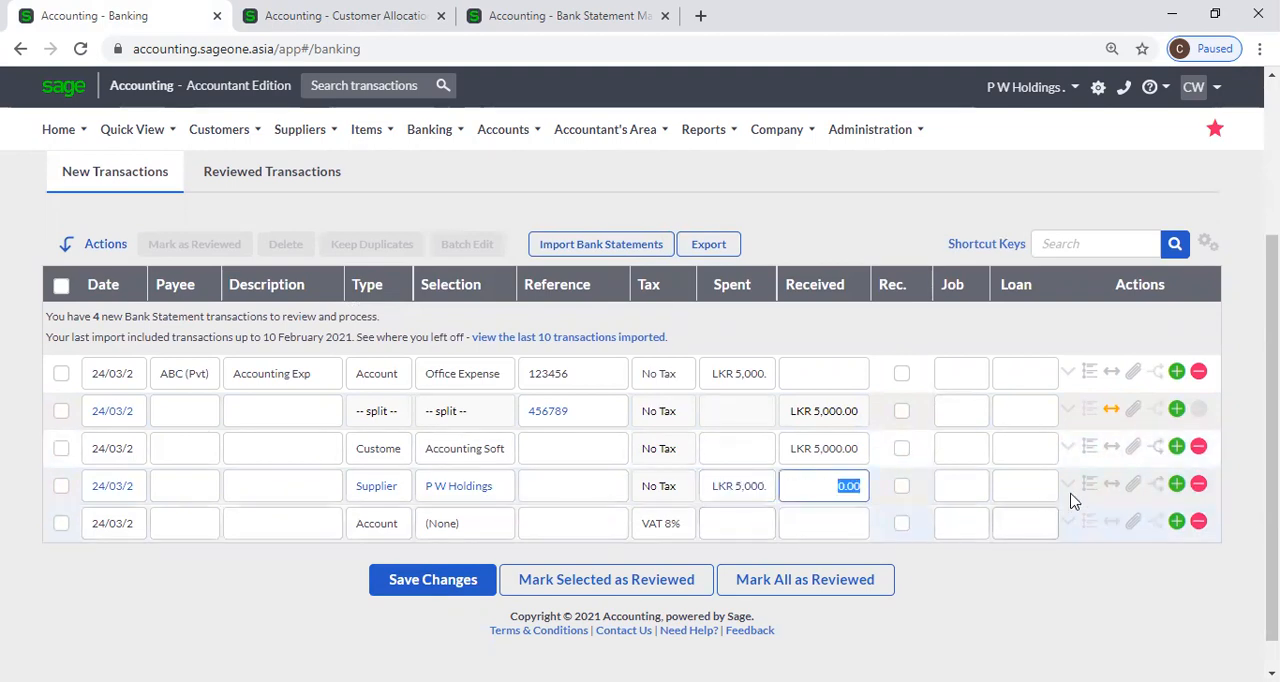
Open the split of the P W Holdings supplier payment and add a second Supplier line for ASD.
left_click(1111, 485)
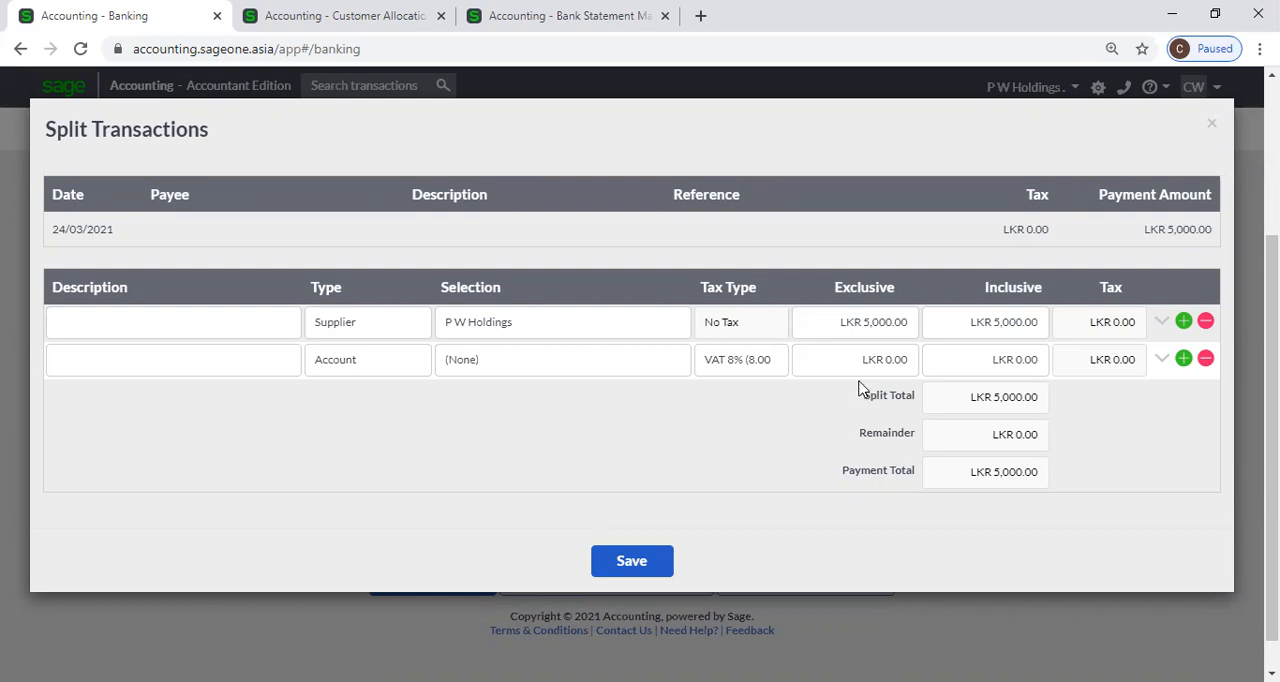
left_click(354, 367)
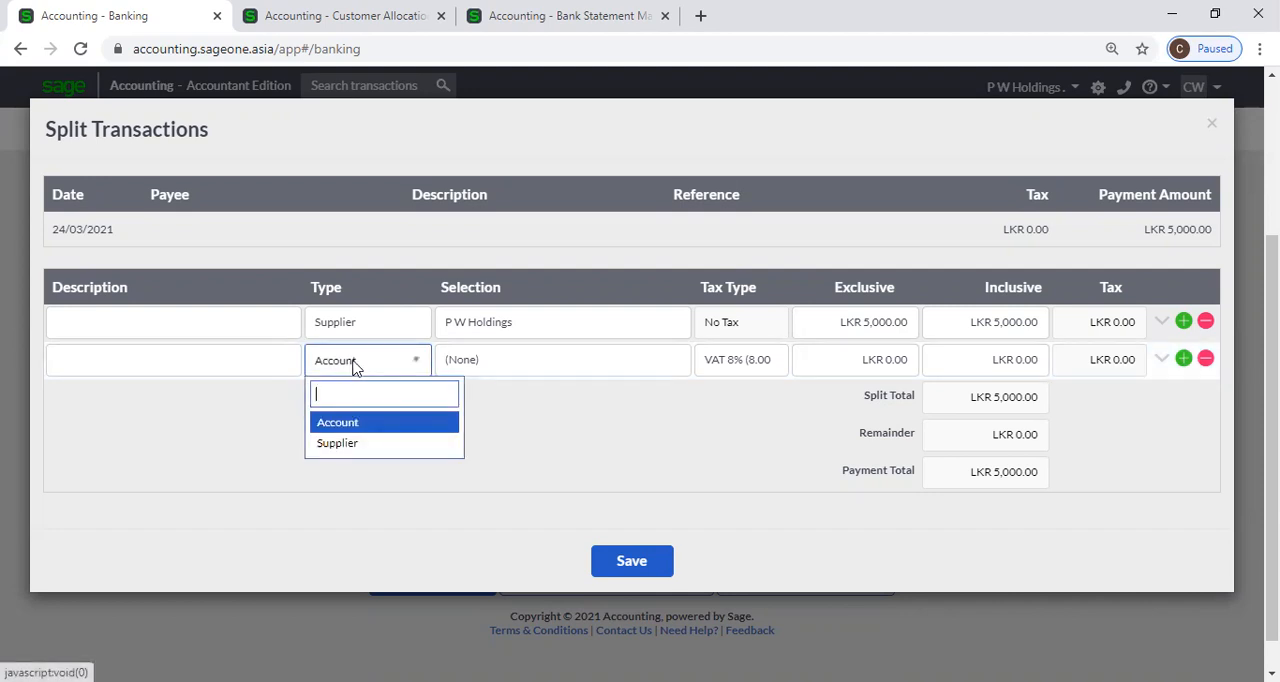
left_click(366, 448)
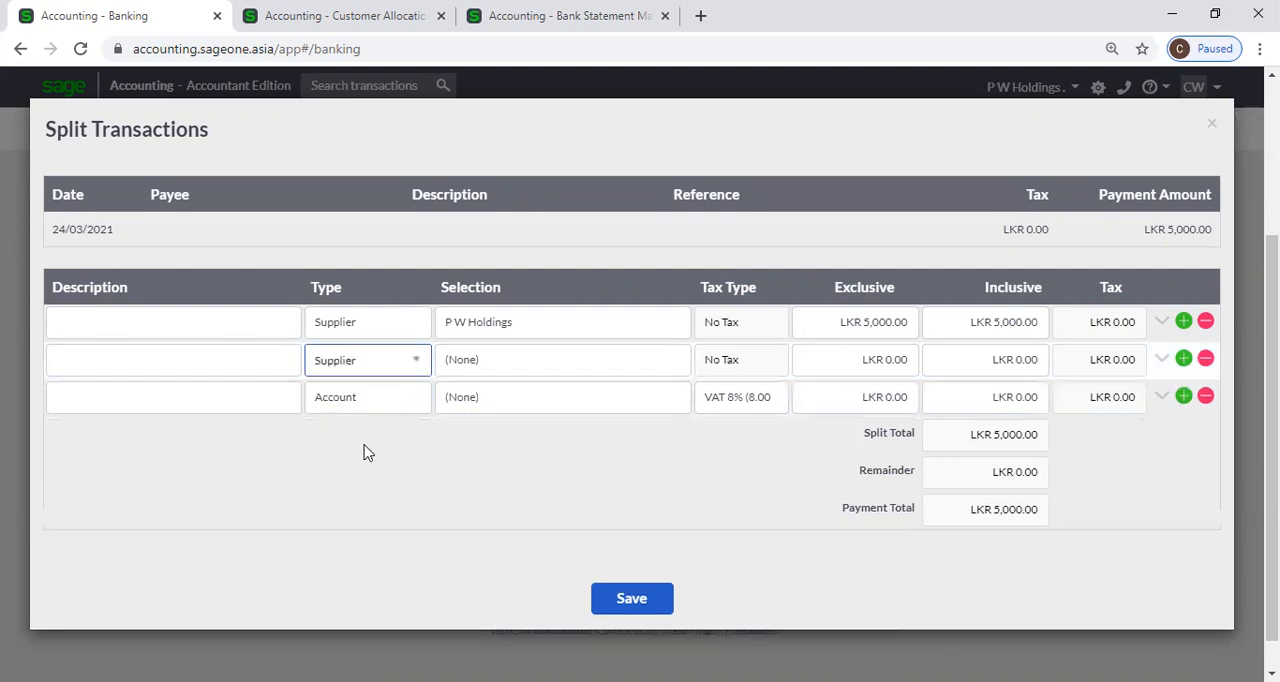
left_click(543, 369)
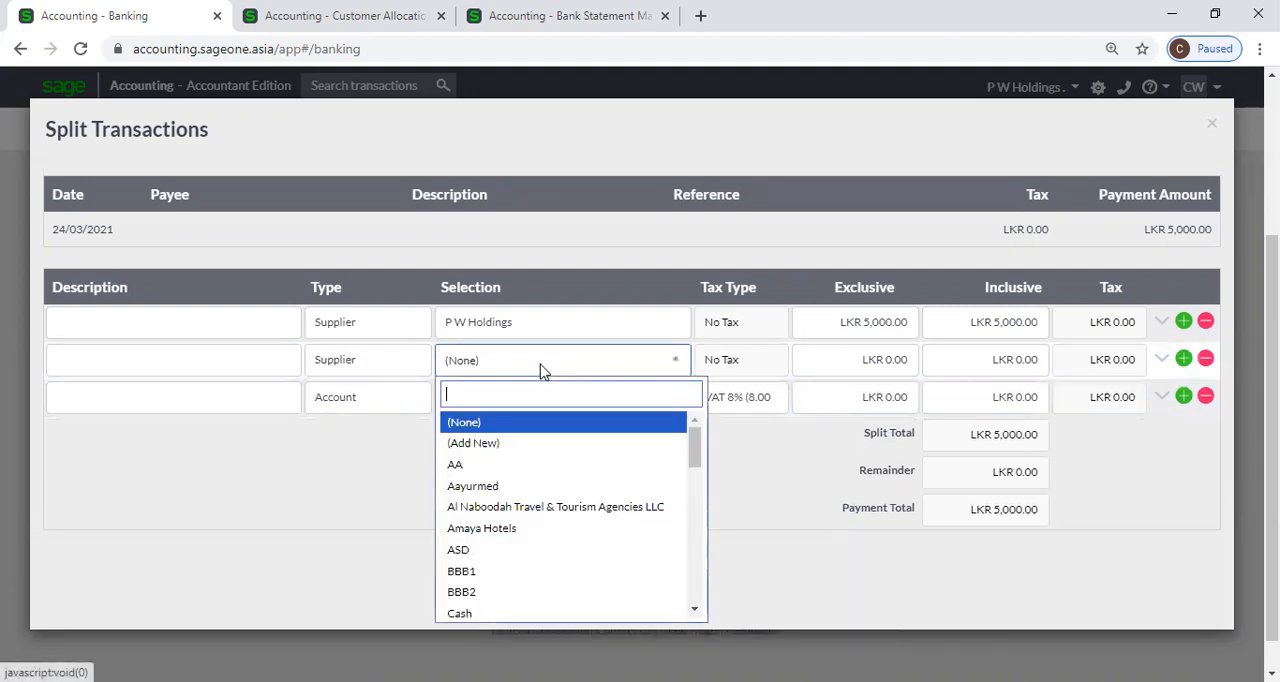
left_click(535, 551)
Set the exclusive split amounts to 3,500 for P W Holdings and 1,000 for ASD.
left_click(873, 323)
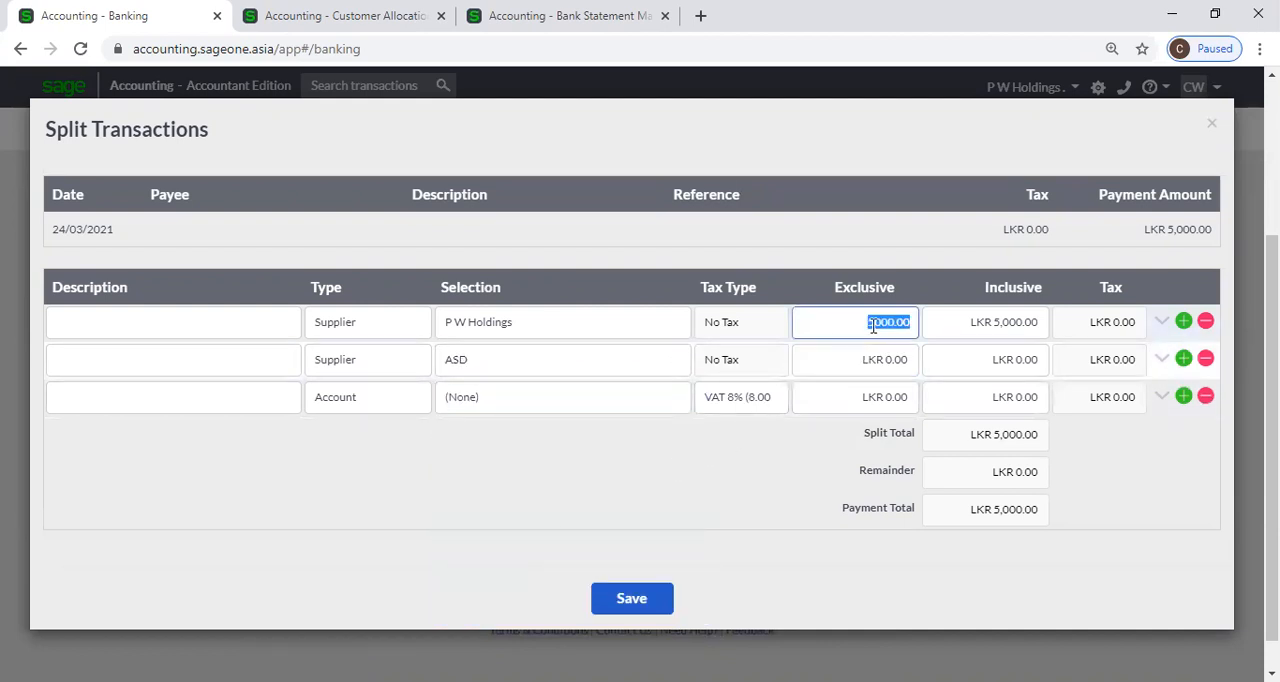
type("3500")
key("Tab")
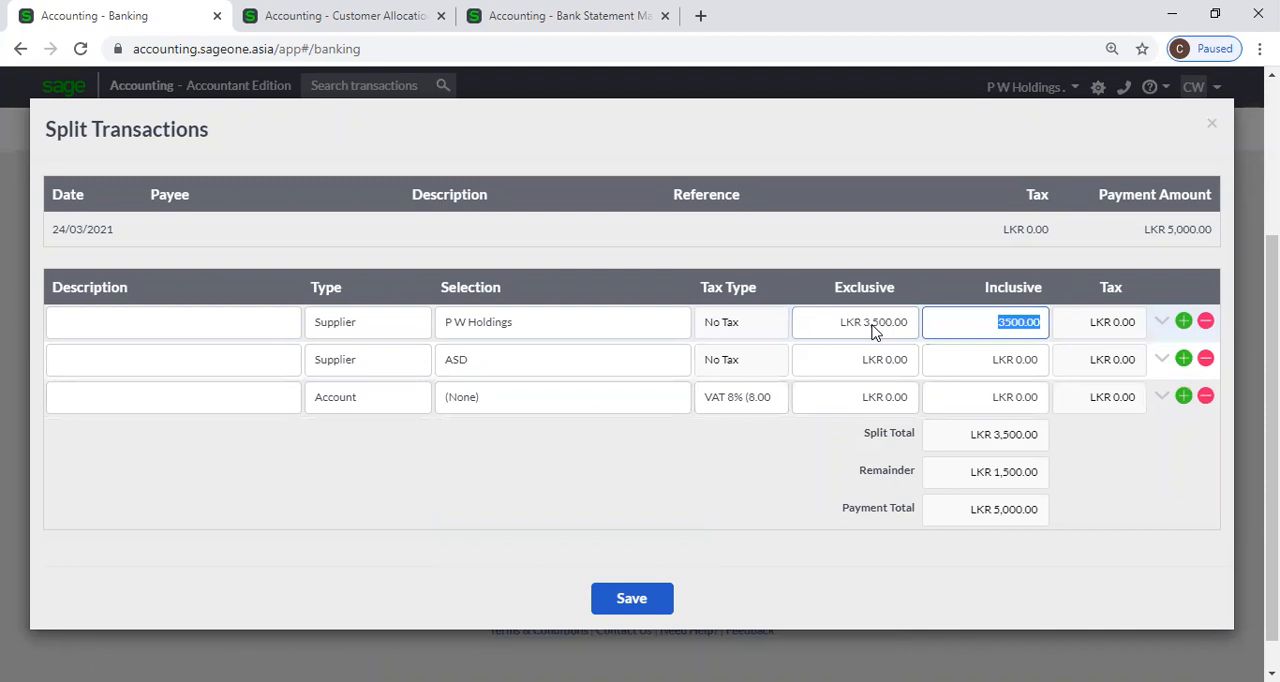
left_click(886, 358)
type("1000")
key("Tab")
Add a third Supplier split line for CASL with an exclusive amount of 500, and close the split without saving it.
left_click(380, 409)
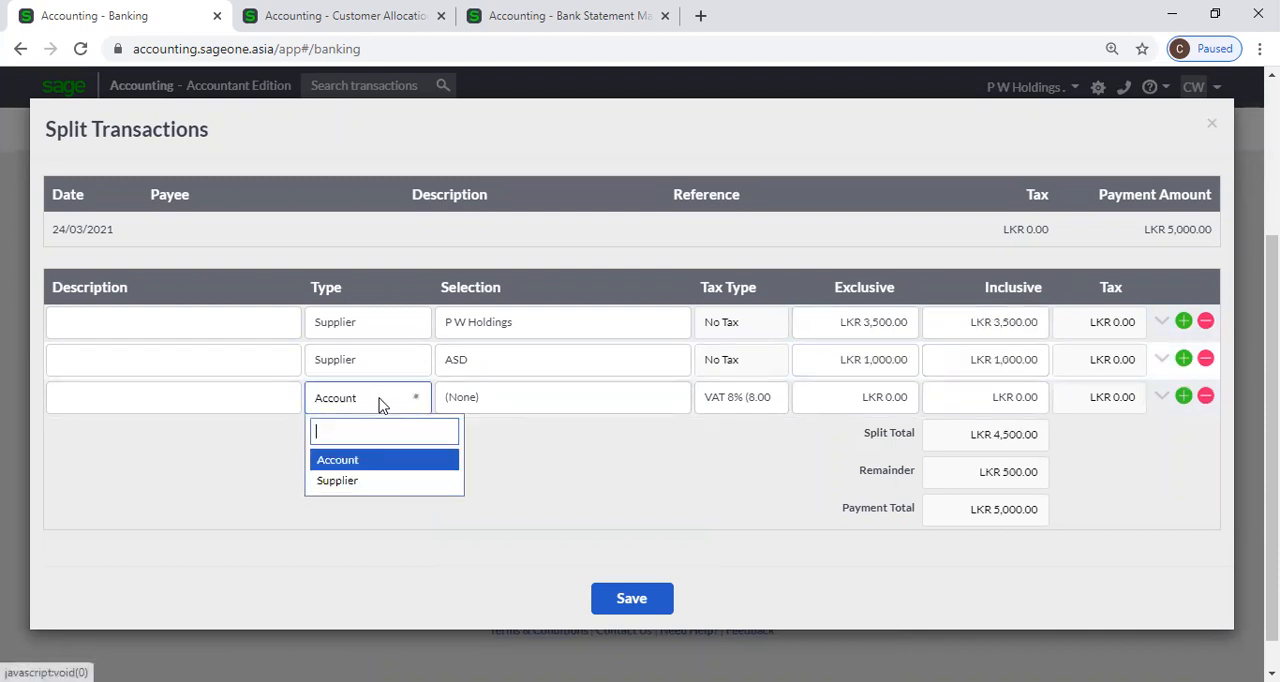
left_click(386, 478)
left_click(508, 402)
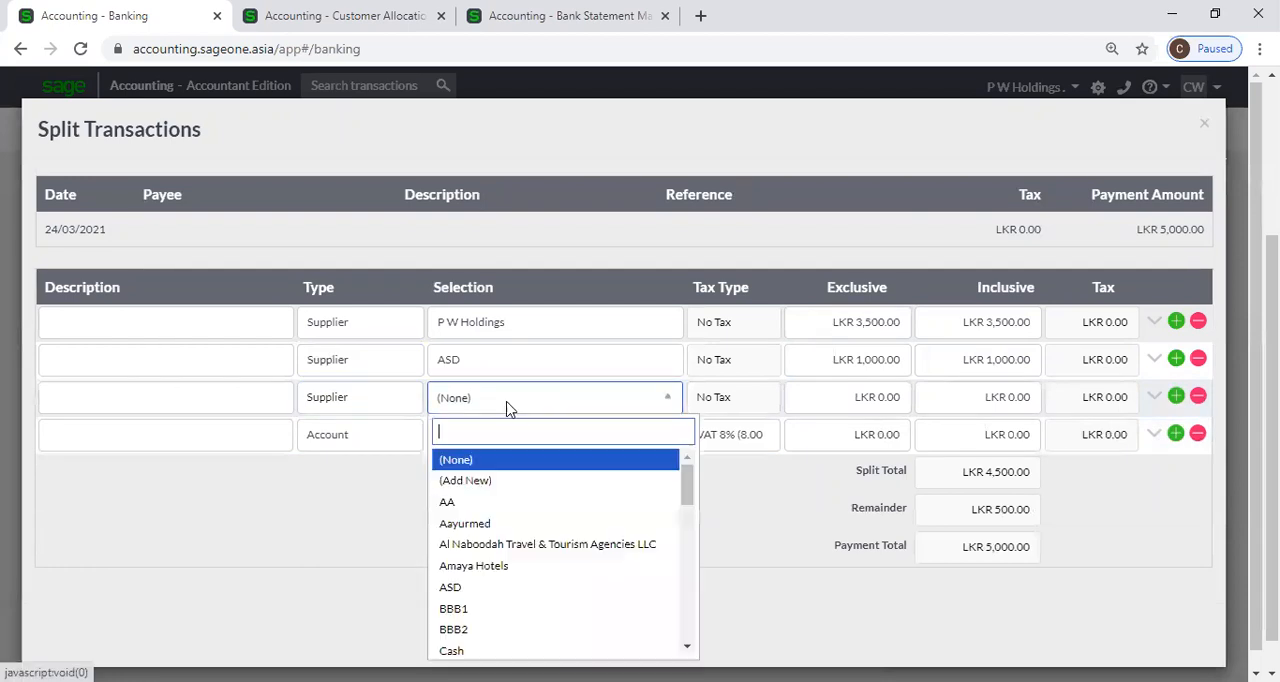
scroll(505, 521, "down", 3)
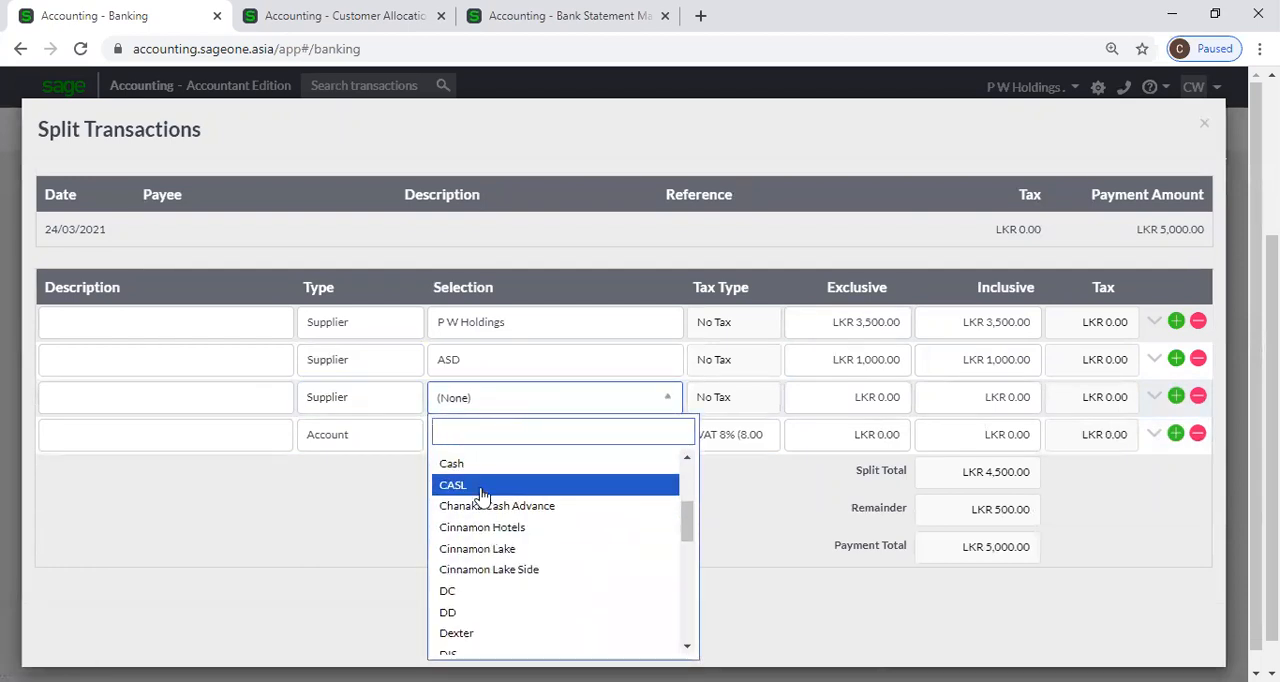
left_click(481, 490)
type("500")
key("Tab")
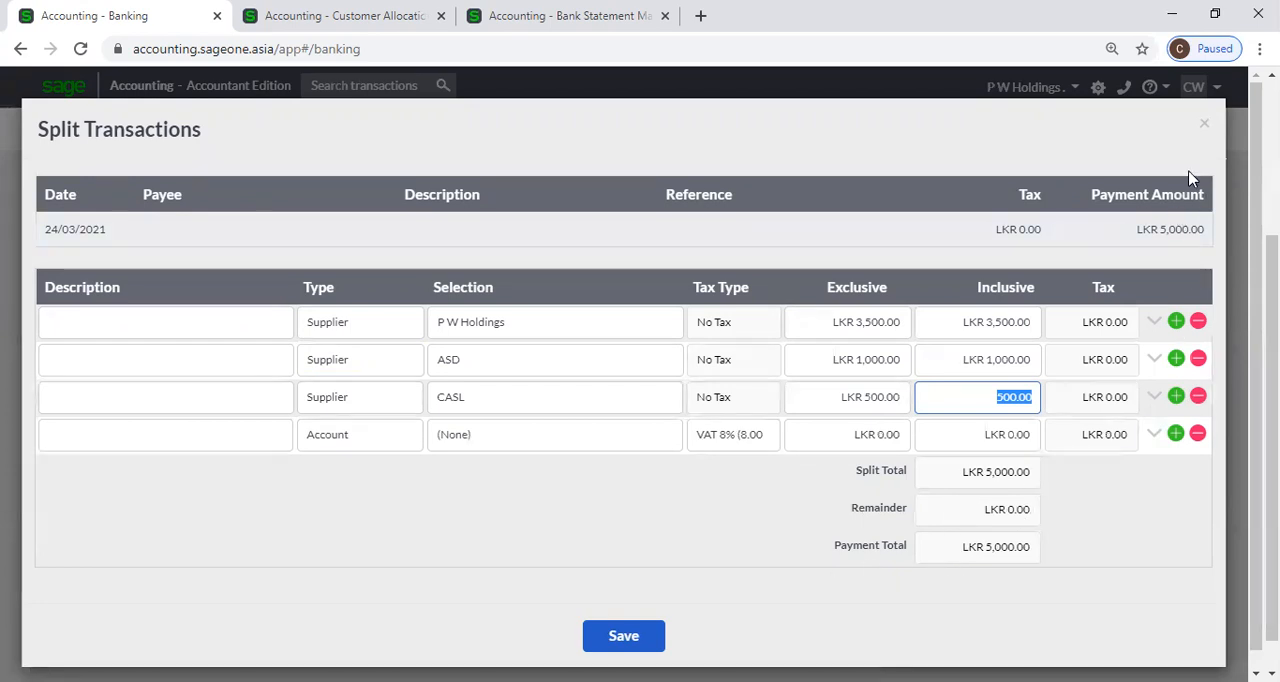
left_click(1206, 124)
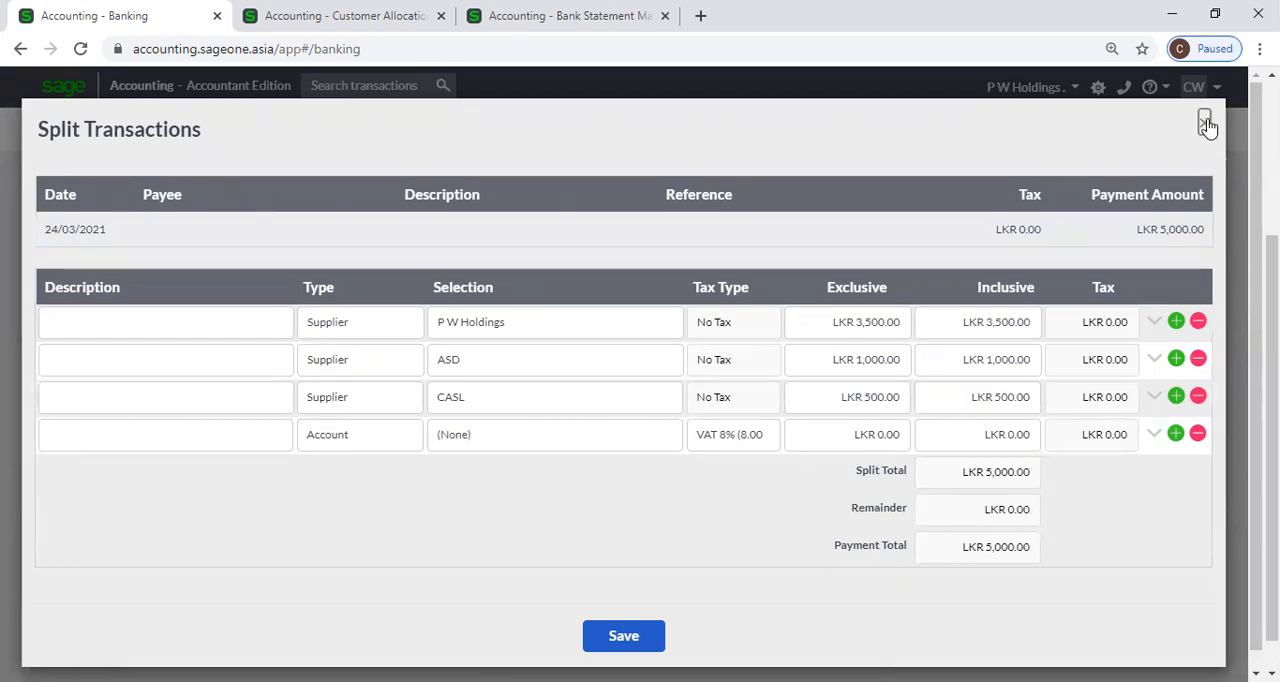
left_click(1206, 124)
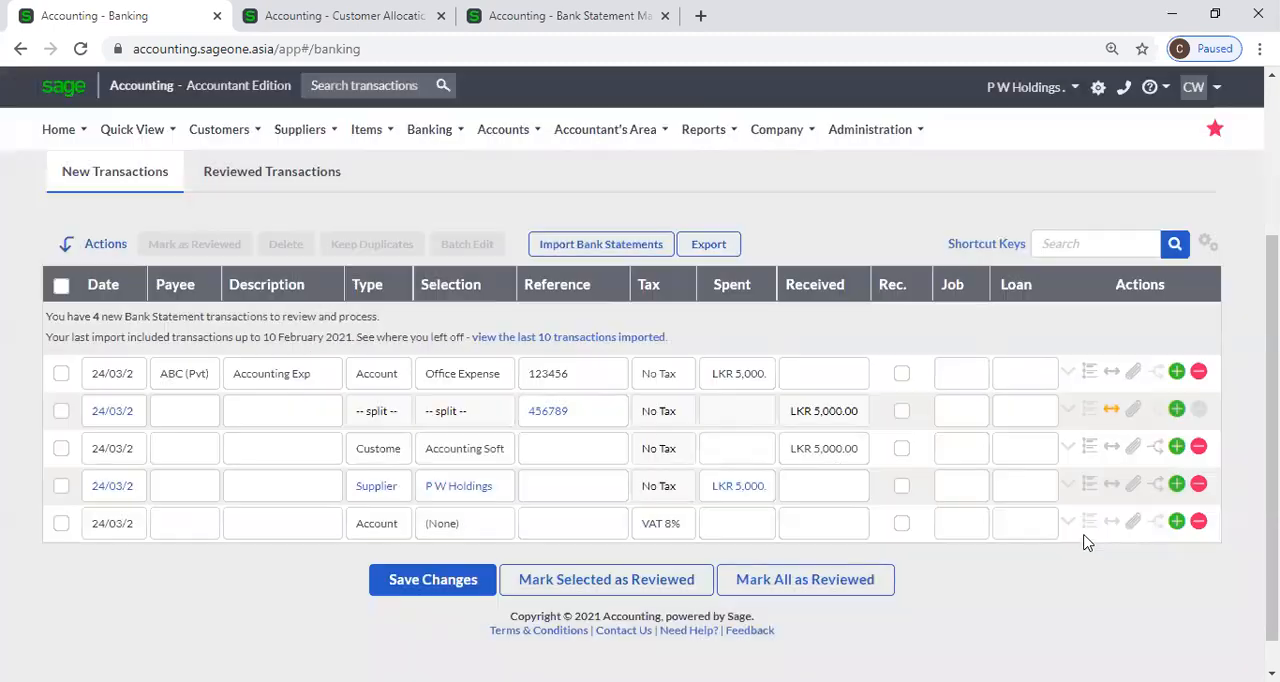
Open the invoice allocation of the P W Holdings payment, check its paid and unpaid invoices, and close it without allocating.
left_click(1155, 485)
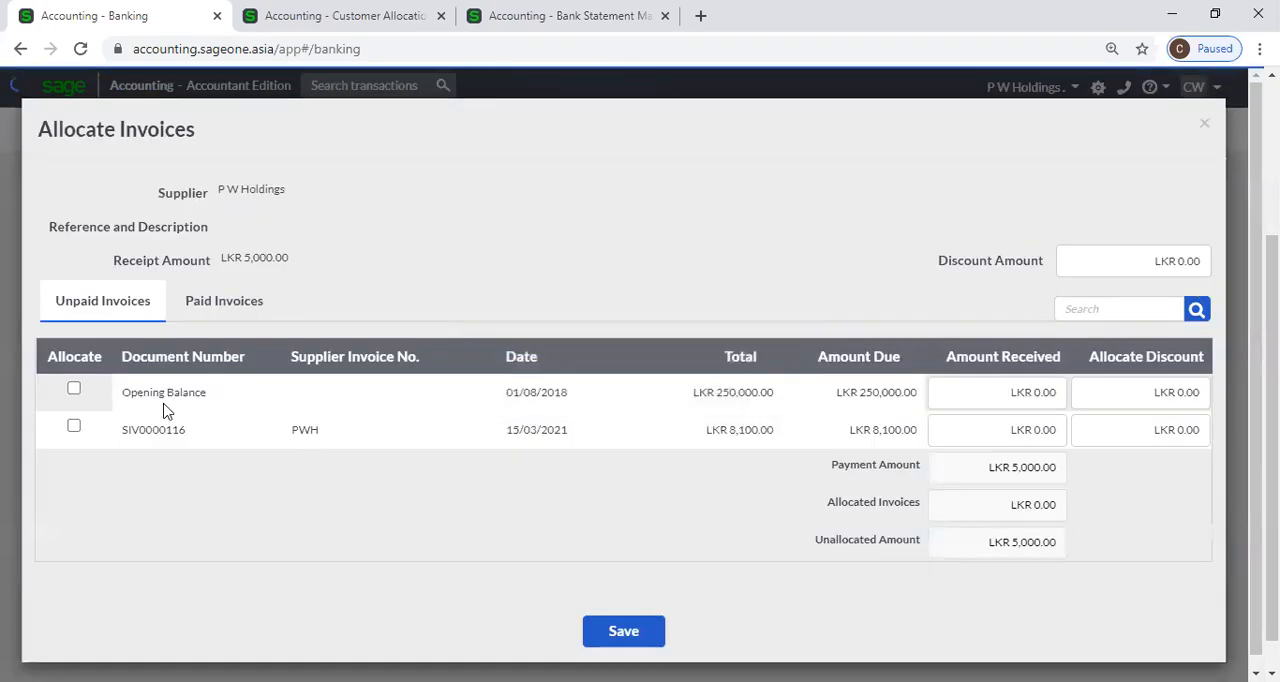
left_click(222, 310)
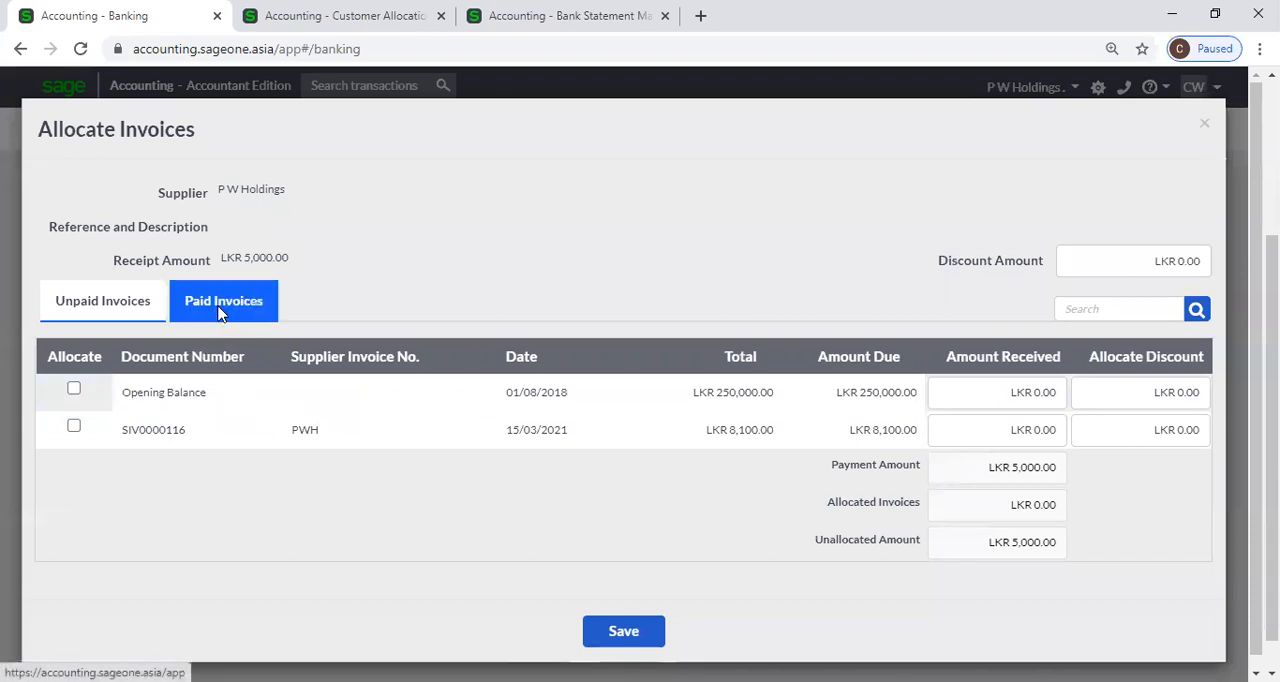
left_click(126, 312)
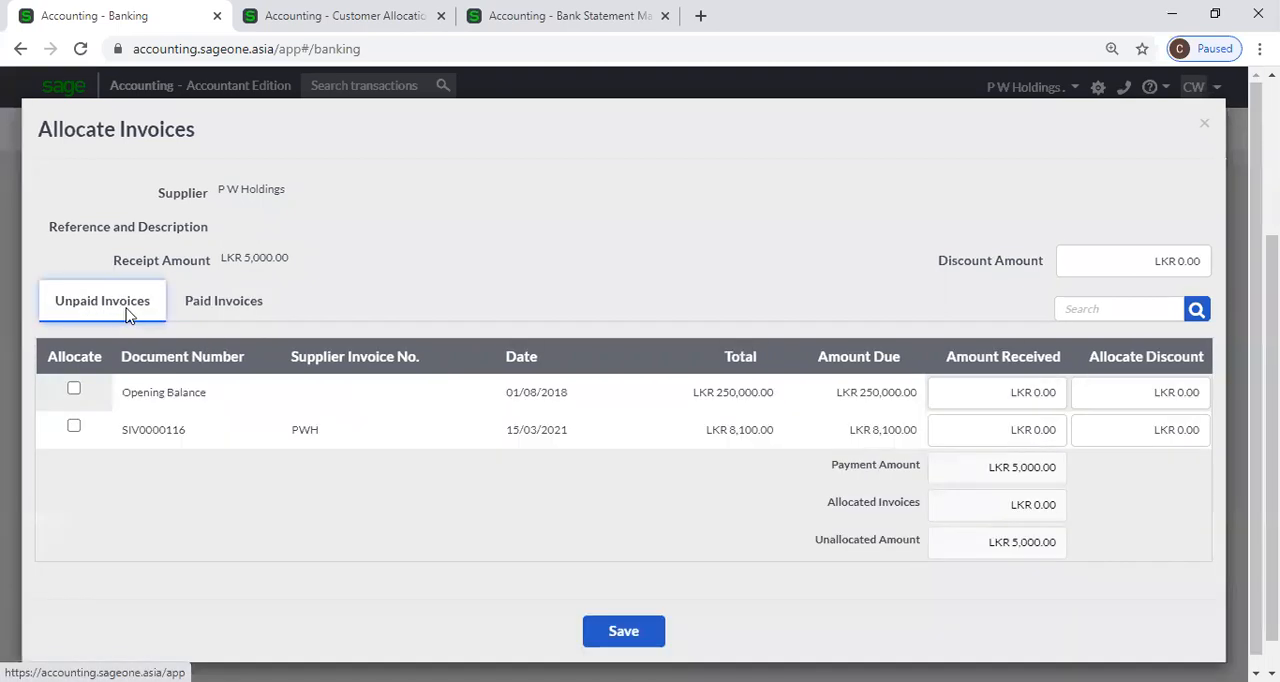
left_click(1204, 123)
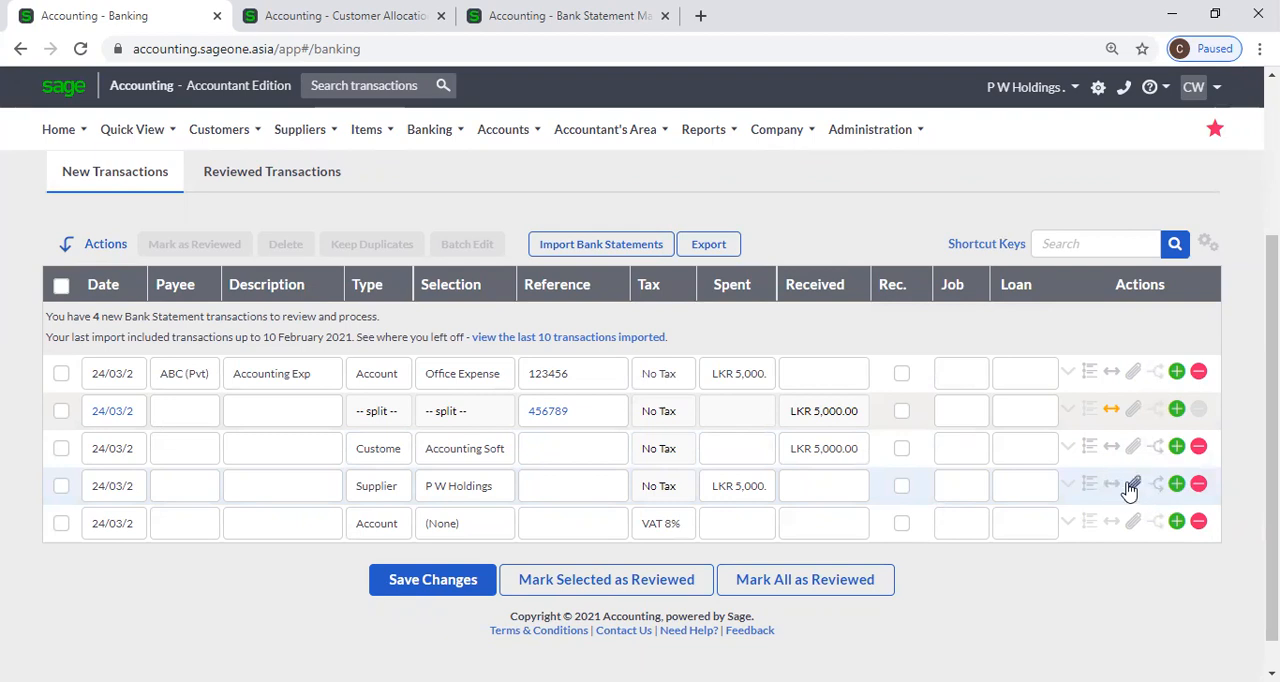
Add a new bank transaction of type Transfer and select the bank account listed by its account number.
scroll(1040, 593, "down", 1)
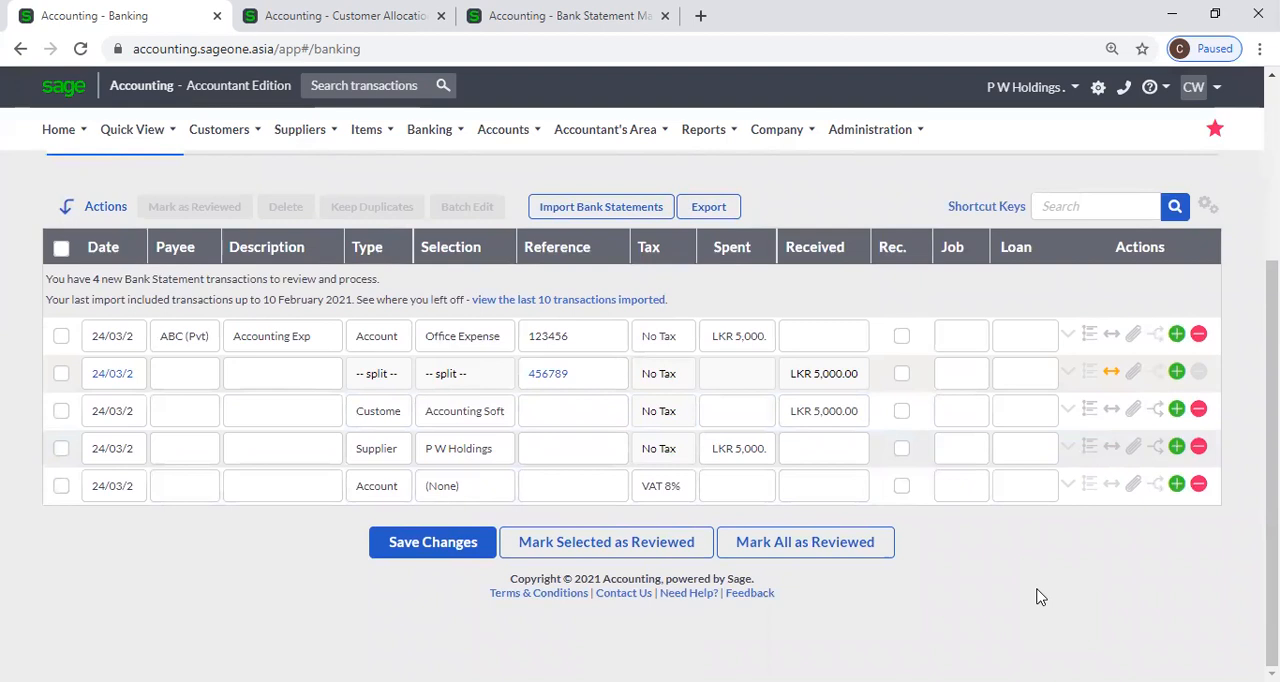
left_click(394, 500)
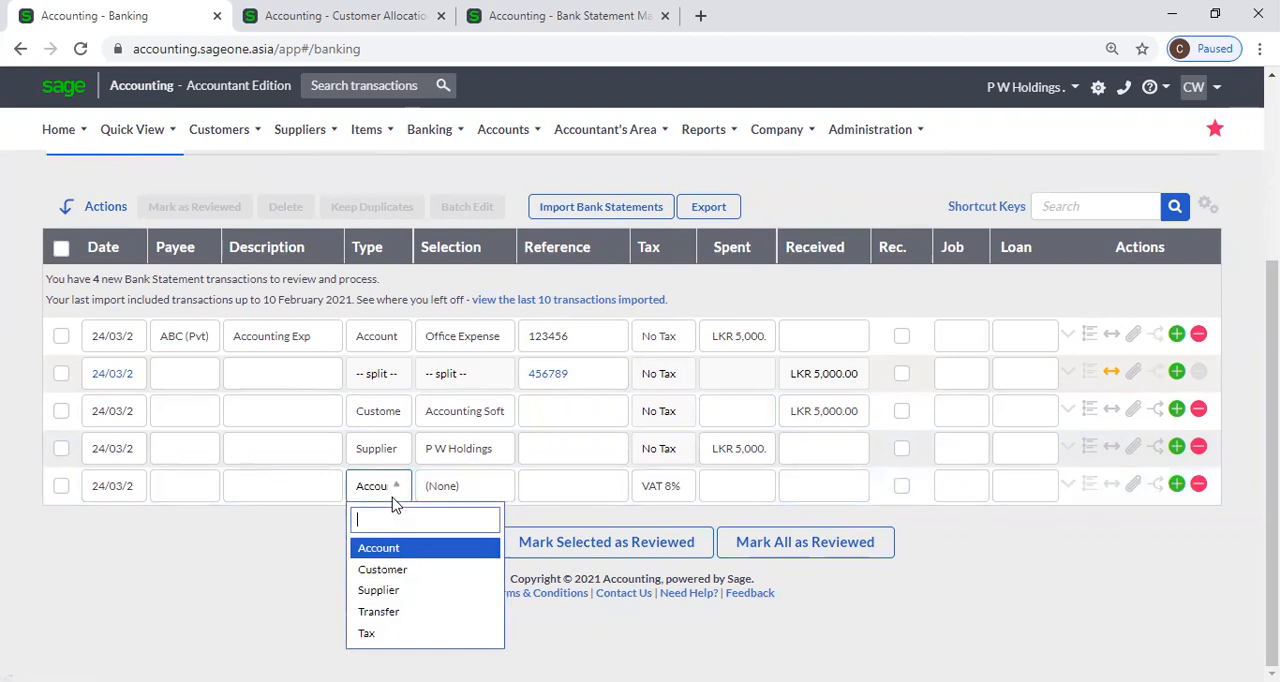
left_click(417, 621)
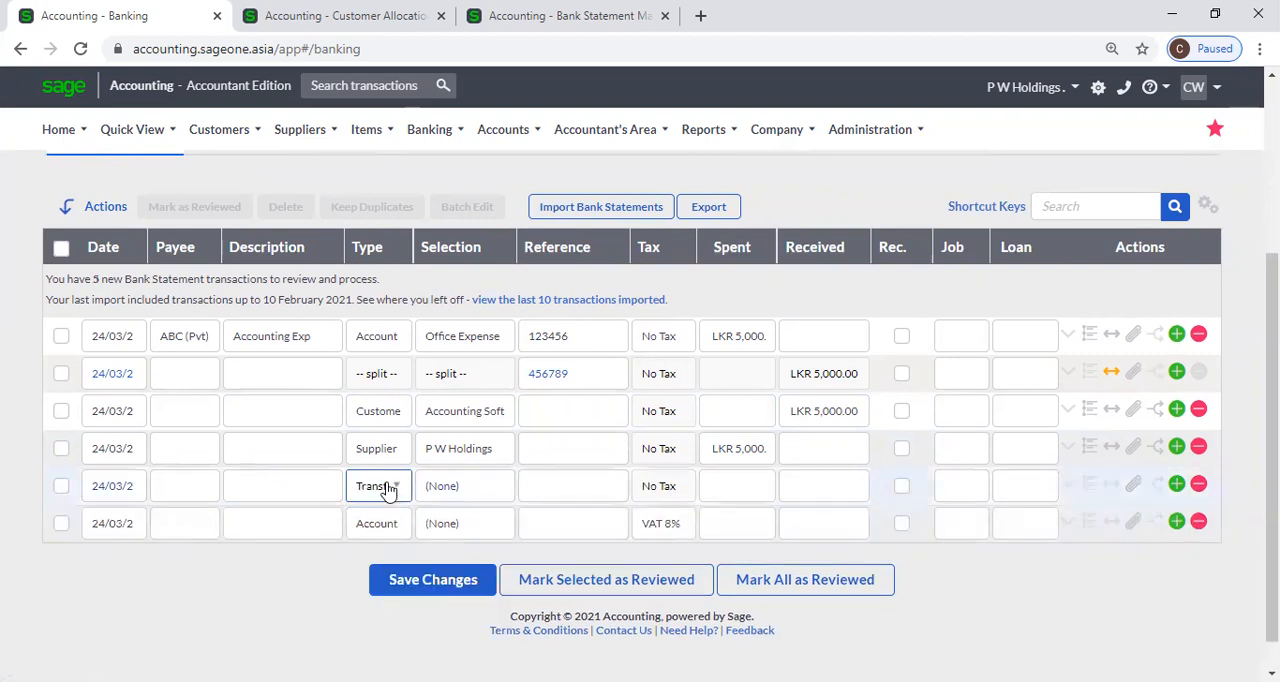
left_click(487, 490)
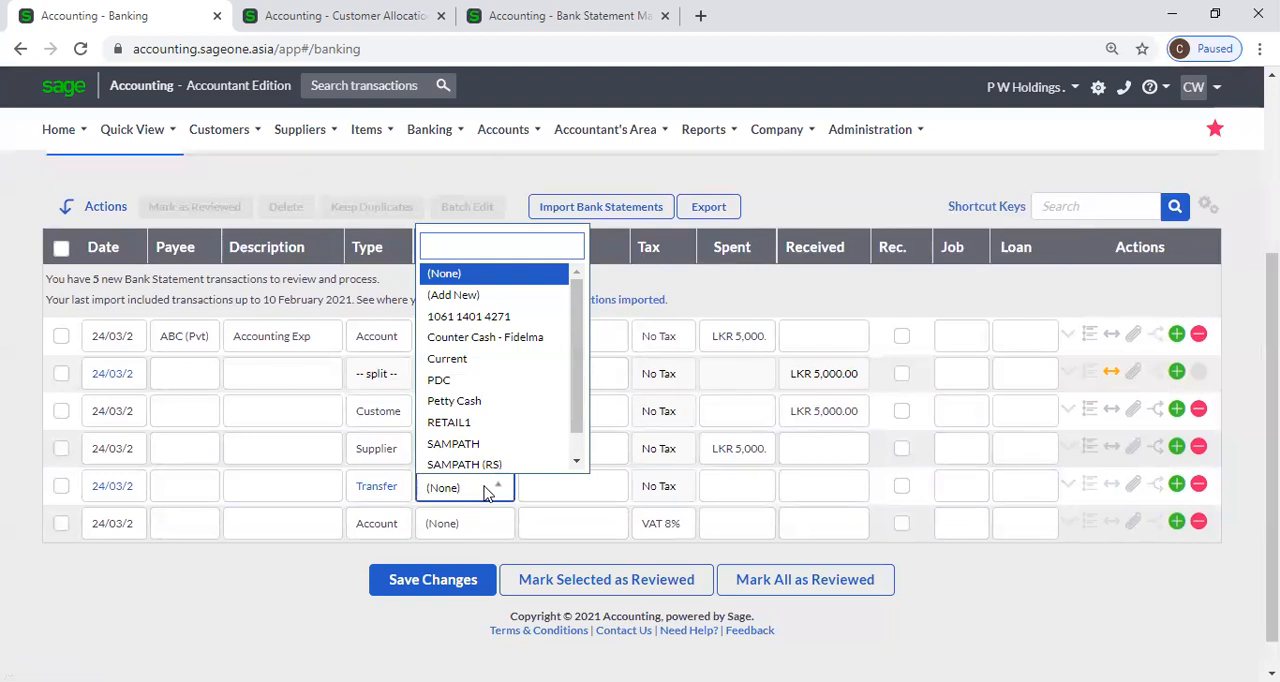
scroll(623, 500, "up", 2)
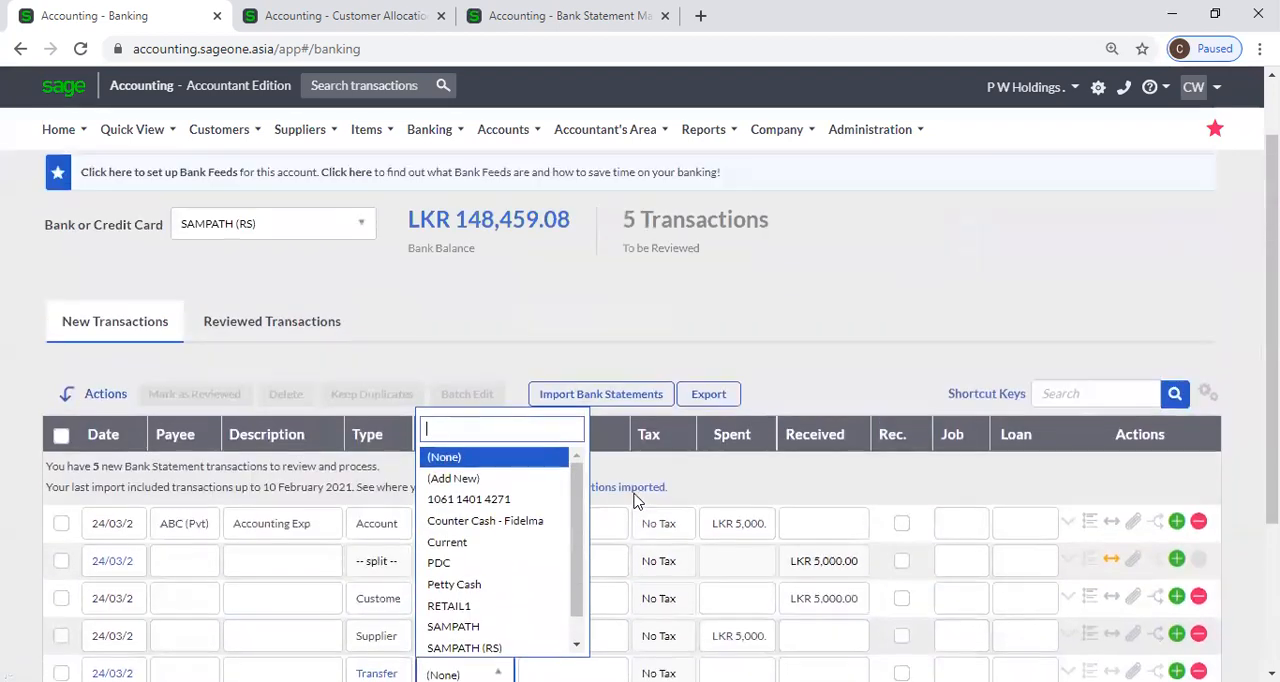
left_click(512, 499)
scroll(764, 528, "down", 2)
key("Tab")
key("Tab")
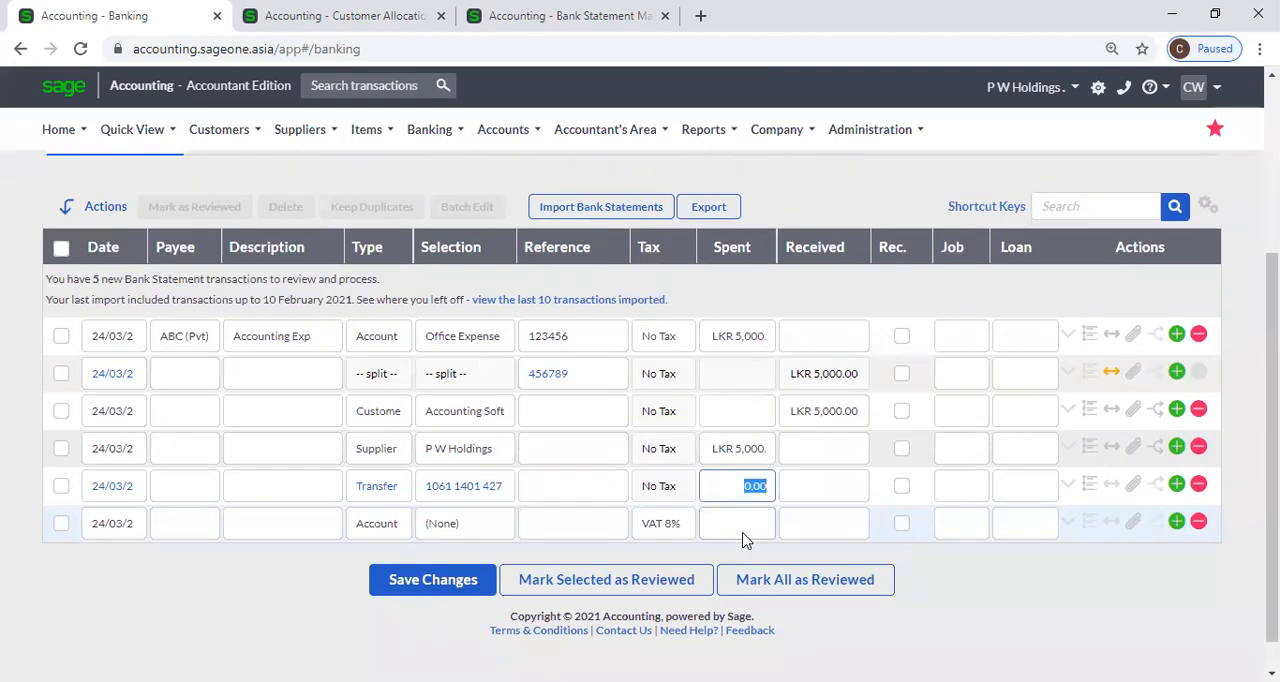
Set the transfer's Spent amount to 5,000 and check which bank account the transactions belong to.
scroll(171, 229, "up", 2)
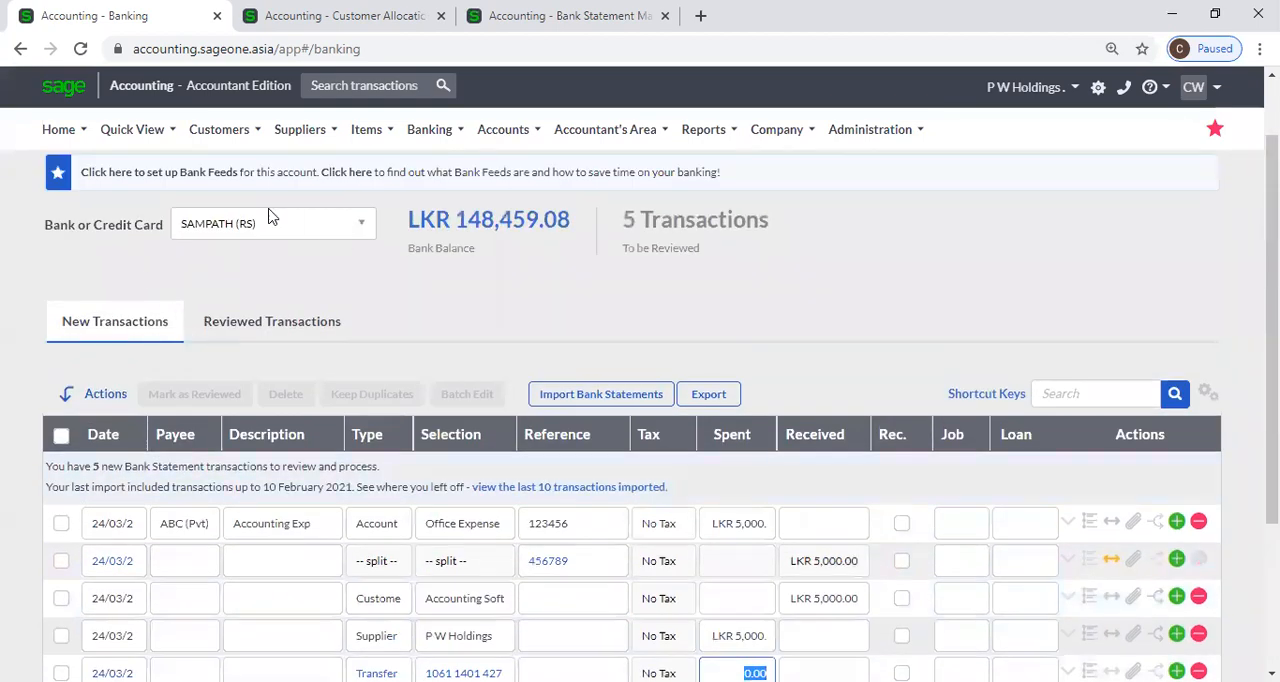
scroll(386, 280, "down", 2)
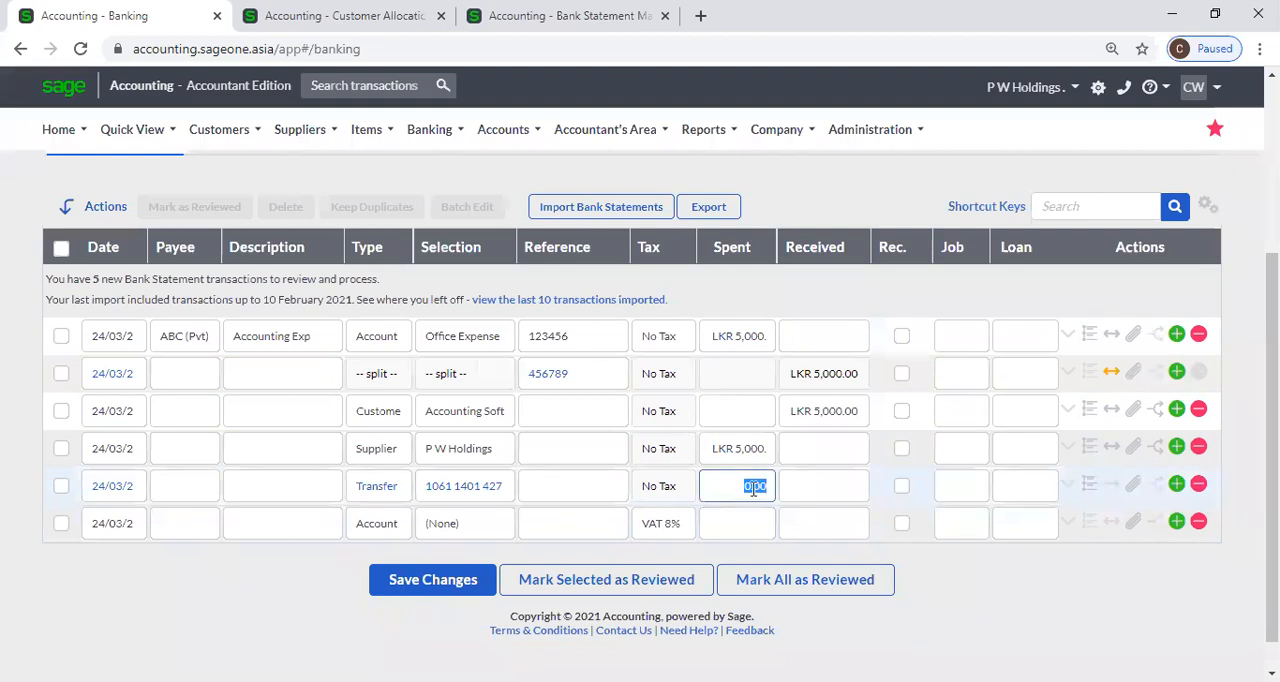
type("5")
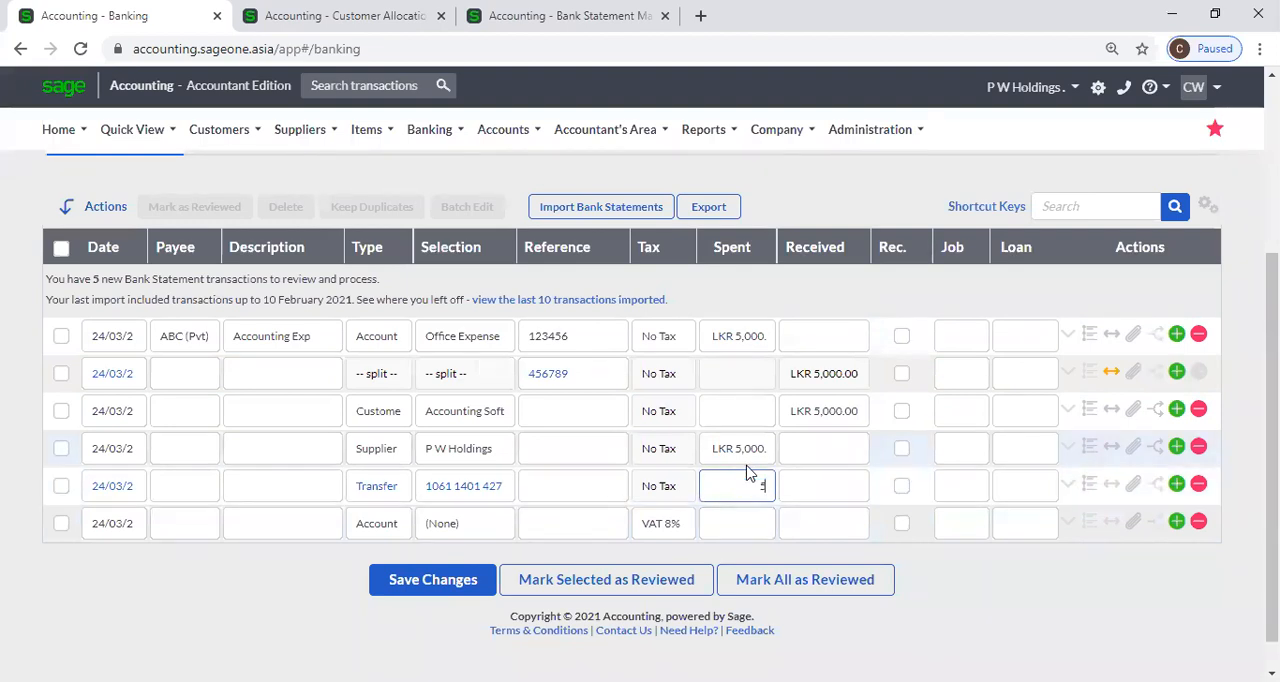
type("000")
scroll(400, 360, "up", 2)
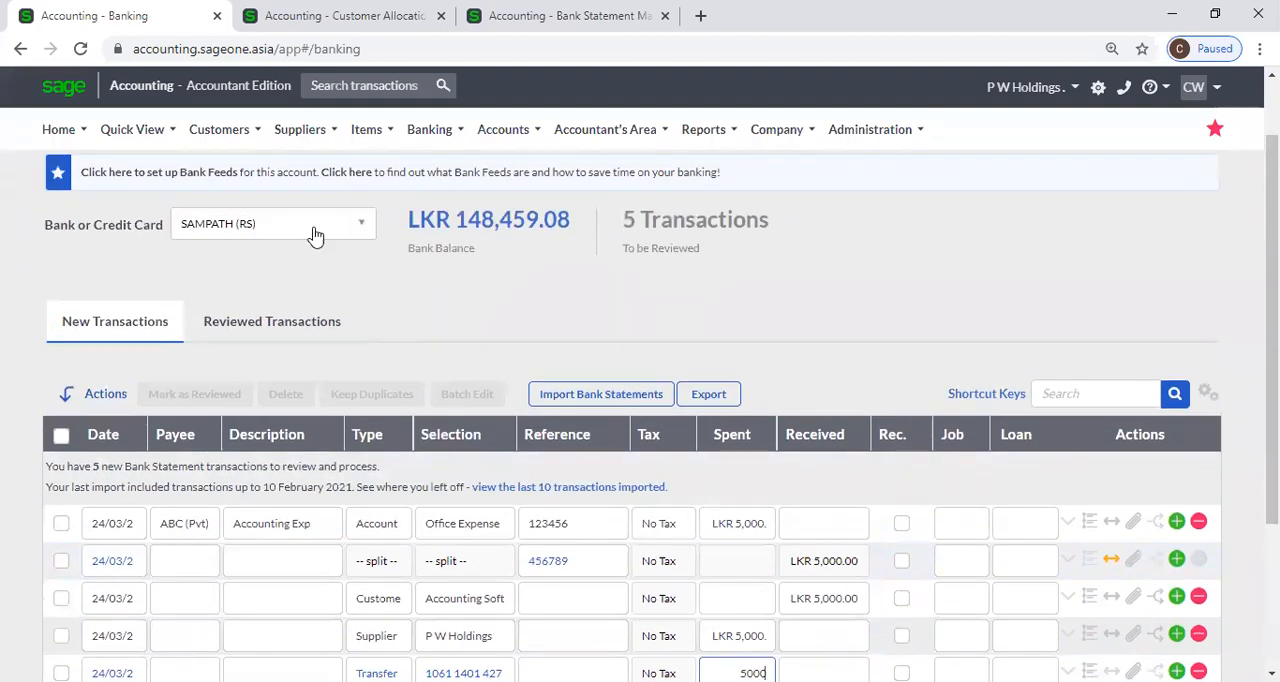
Enter 5,000 as the transfer's Received amount in place of the Spent amount.
scroll(509, 305, "down", 2)
left_click(811, 440)
type("5000")
left_click(1040, 572)
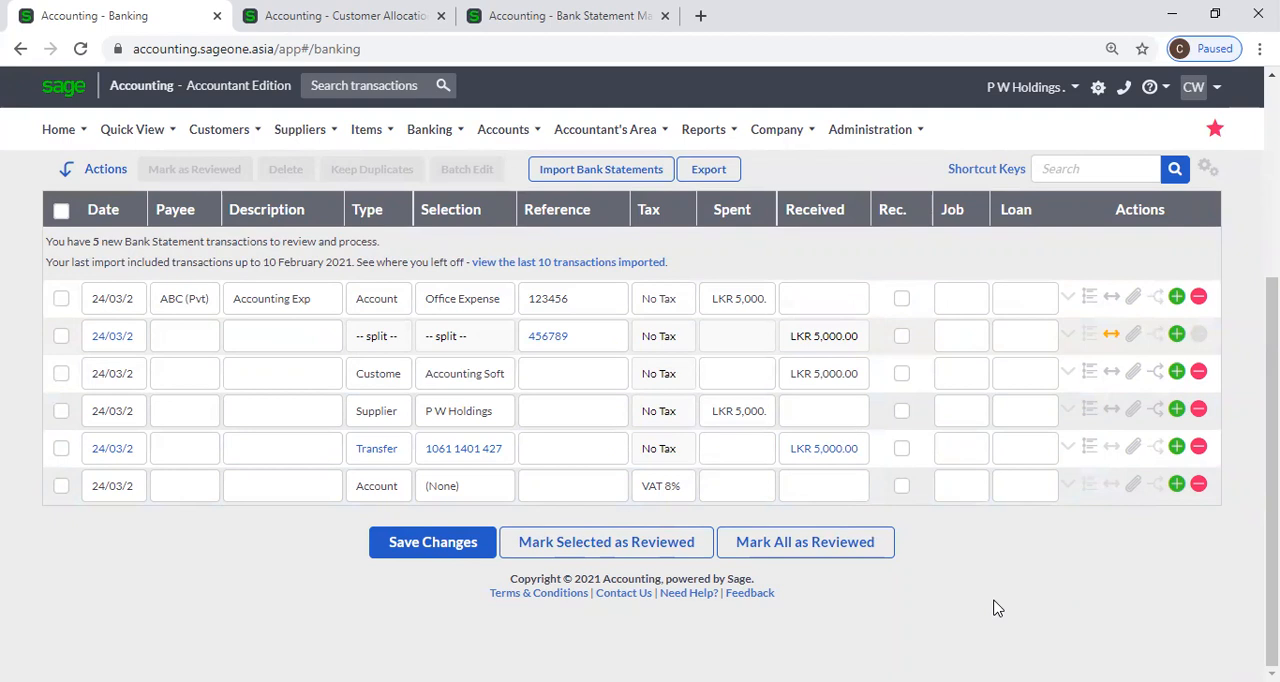
Add a new bank transaction of type Transfer and select SAMPATH as its bank account.
left_click(369, 492)
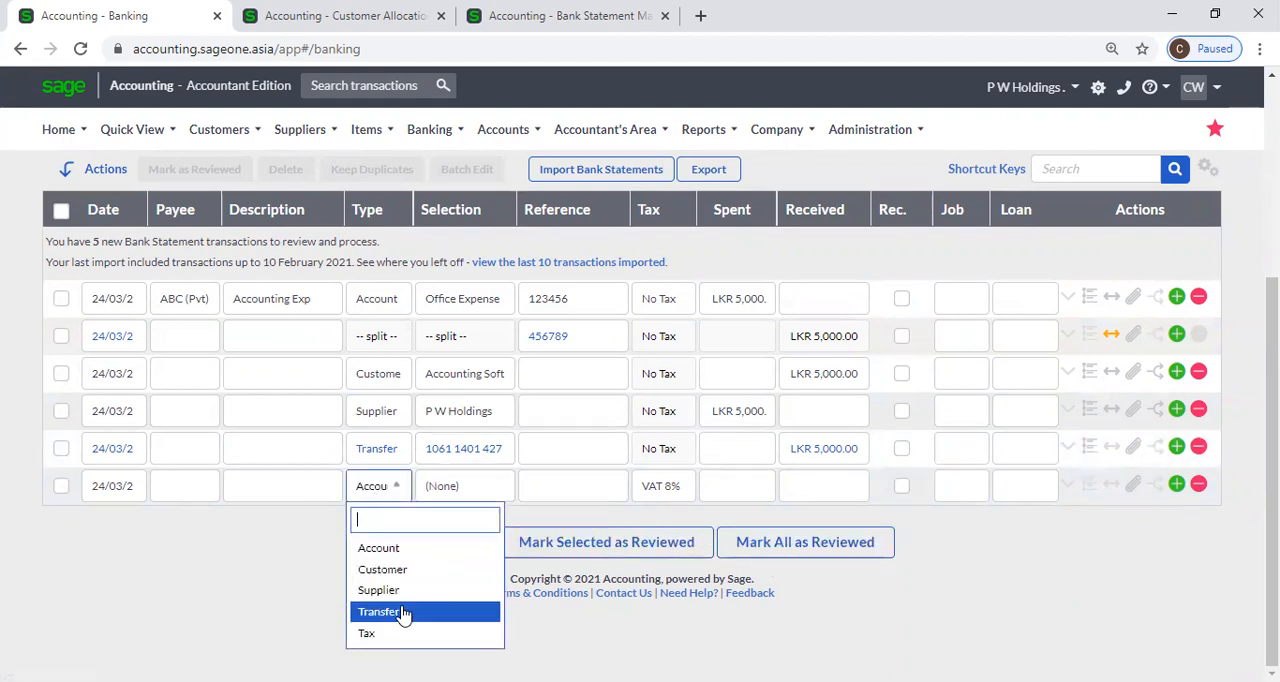
left_click(403, 611)
left_click(478, 492)
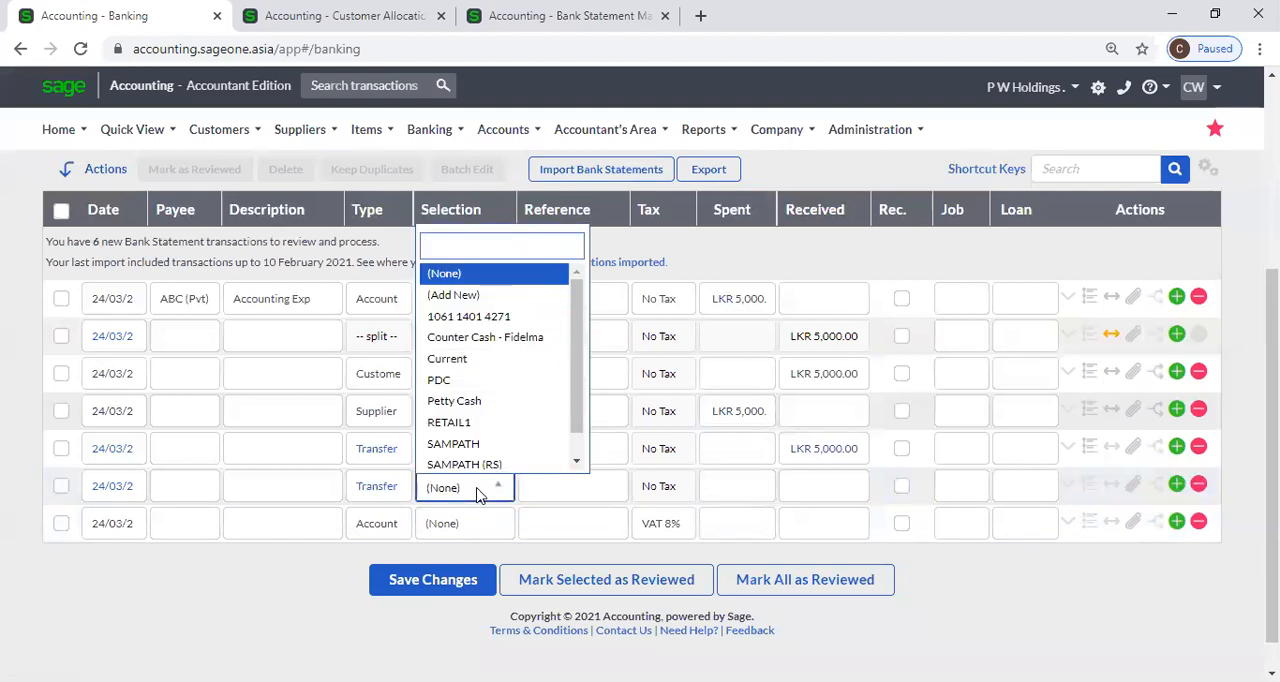
scroll(510, 410, "down", 1)
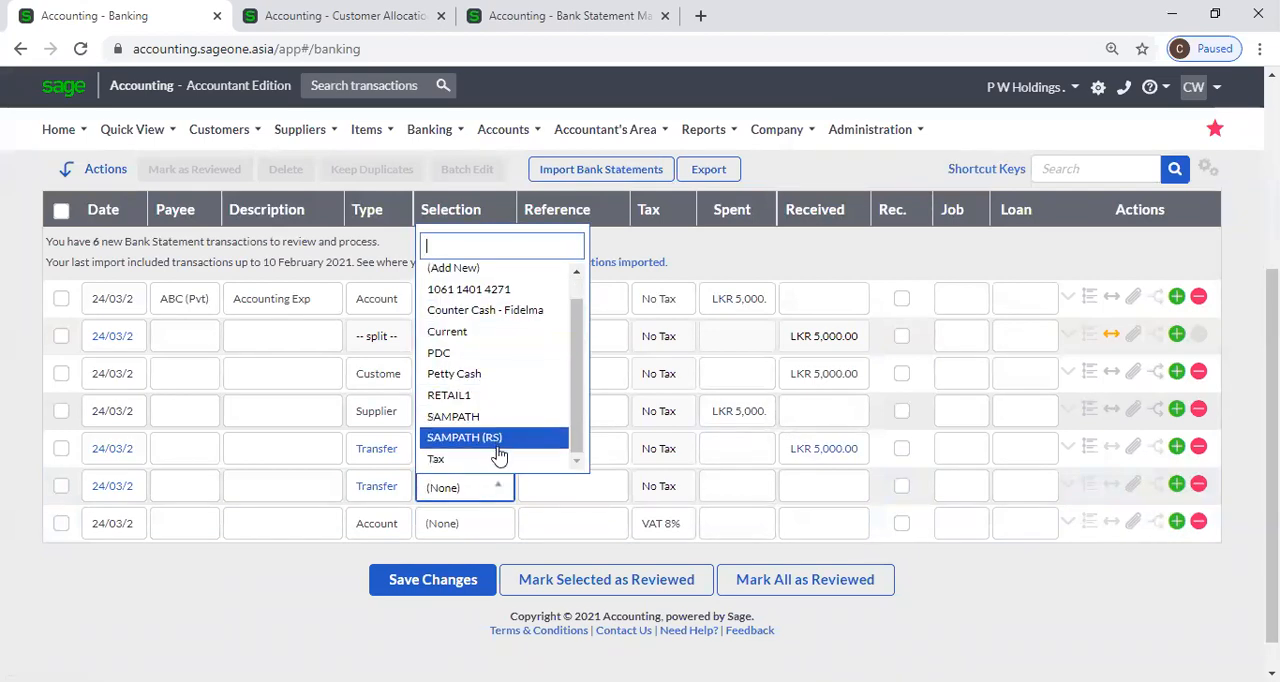
left_click(490, 418)
Set the Spent amount of the SAMPATH transfer to 1,000.
key("Tab")
scroll(745, 535, "up", 1)
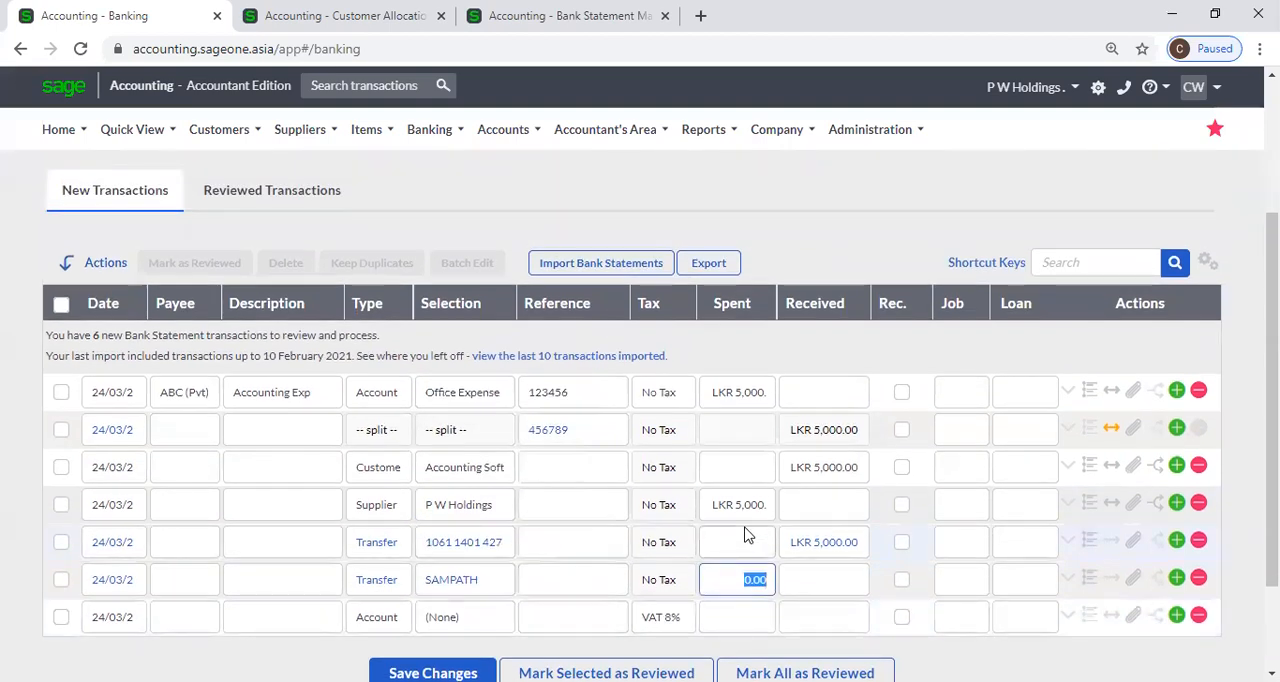
scroll(745, 535, "down", 1)
type("1000")
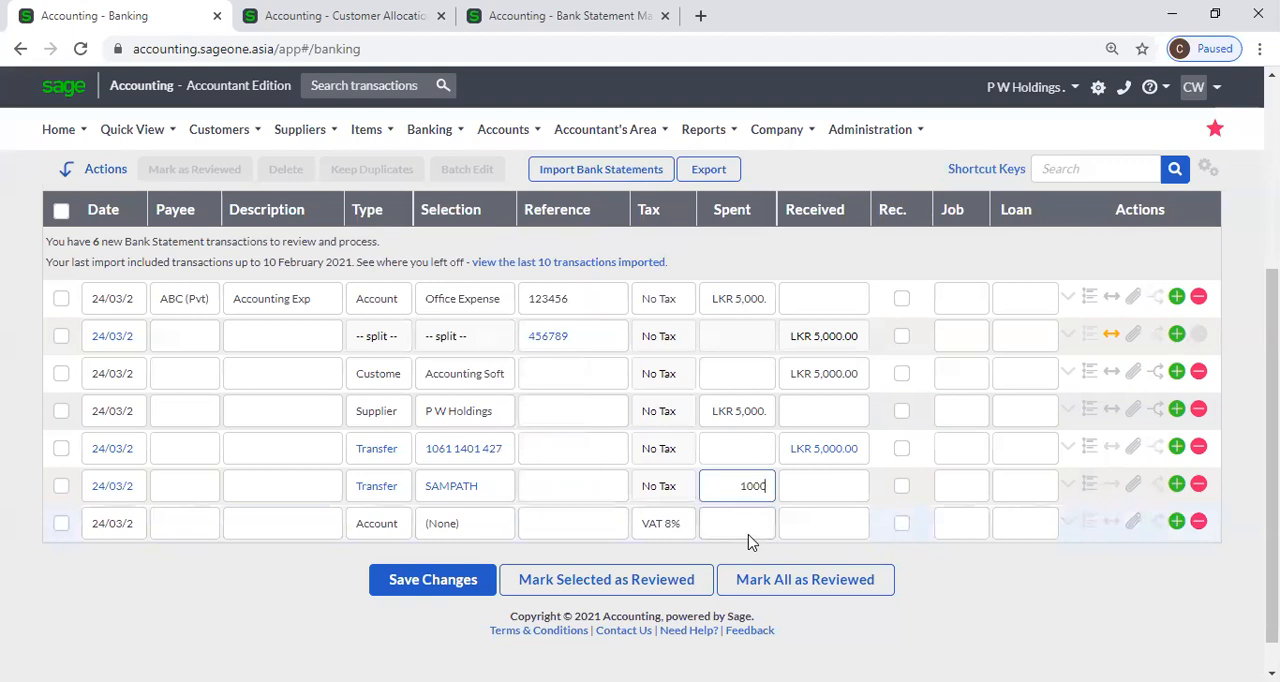
key("Tab")
left_click(493, 495)
Open the List of Banks and Credit Cards in the second browser tab, check the SAMPATH account's currency, and return to the bank transactions.
left_click(371, 34)
left_click(362, 20)
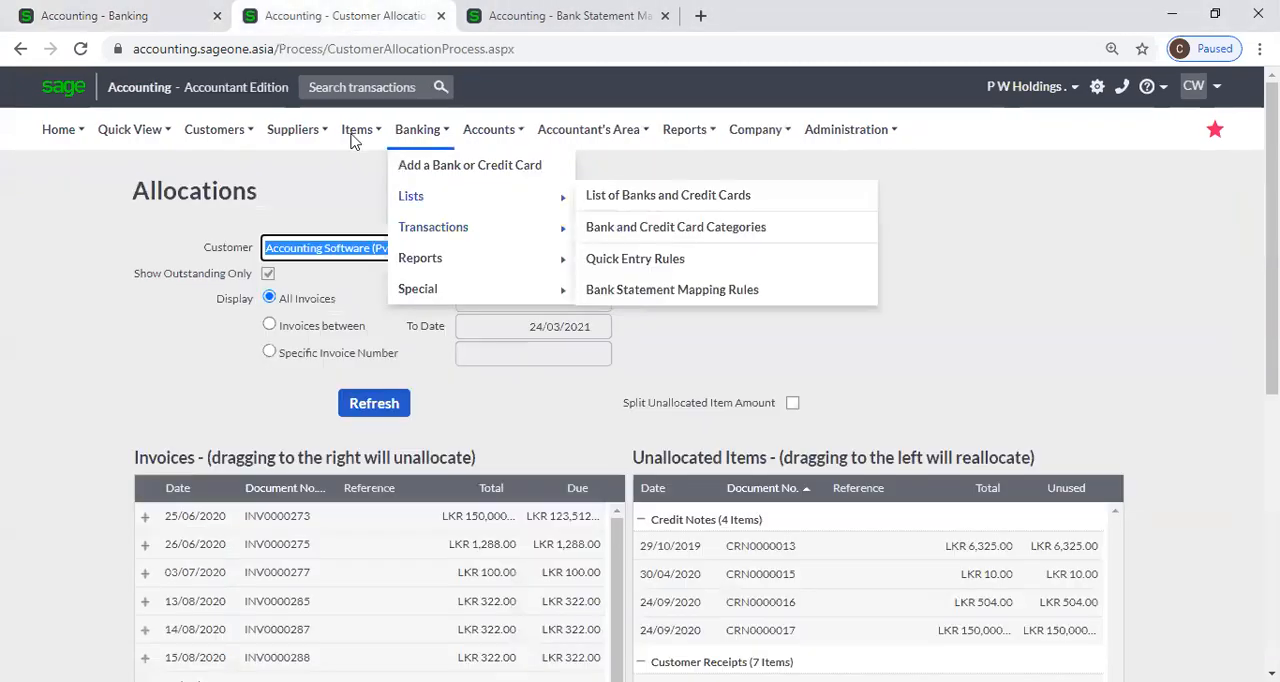
mouse_move(430, 227)
left_click(636, 227)
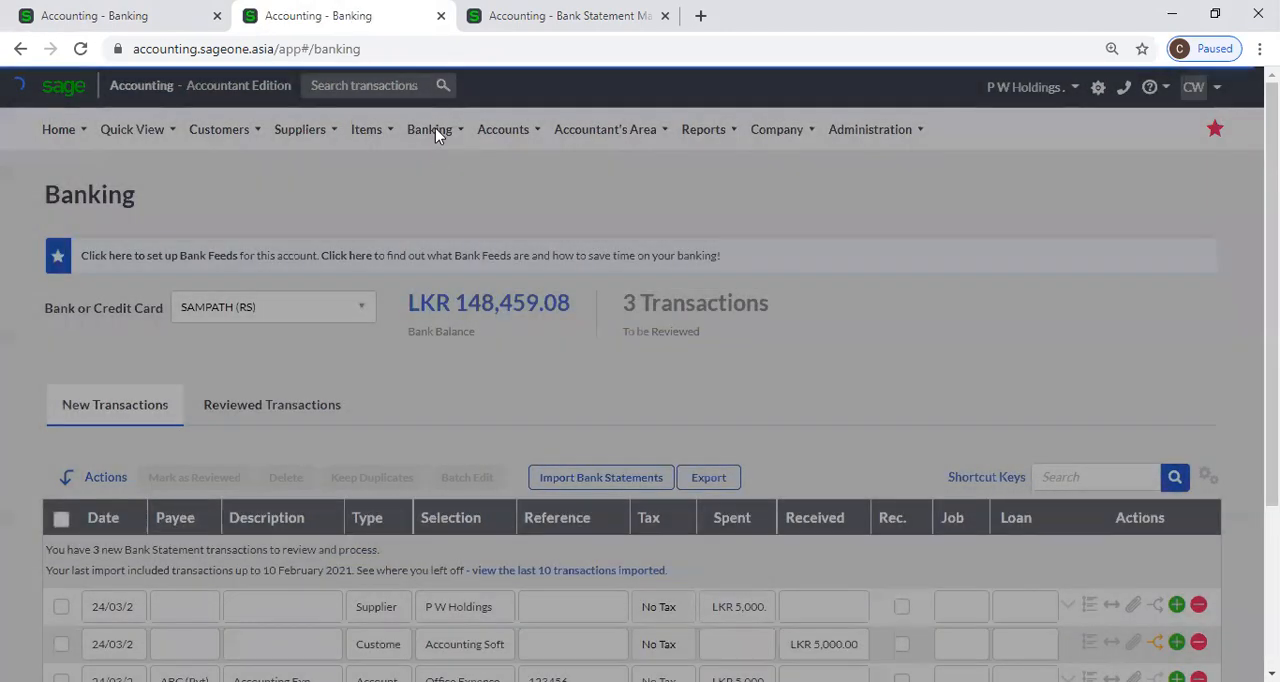
left_click(432, 129)
mouse_move(476, 201)
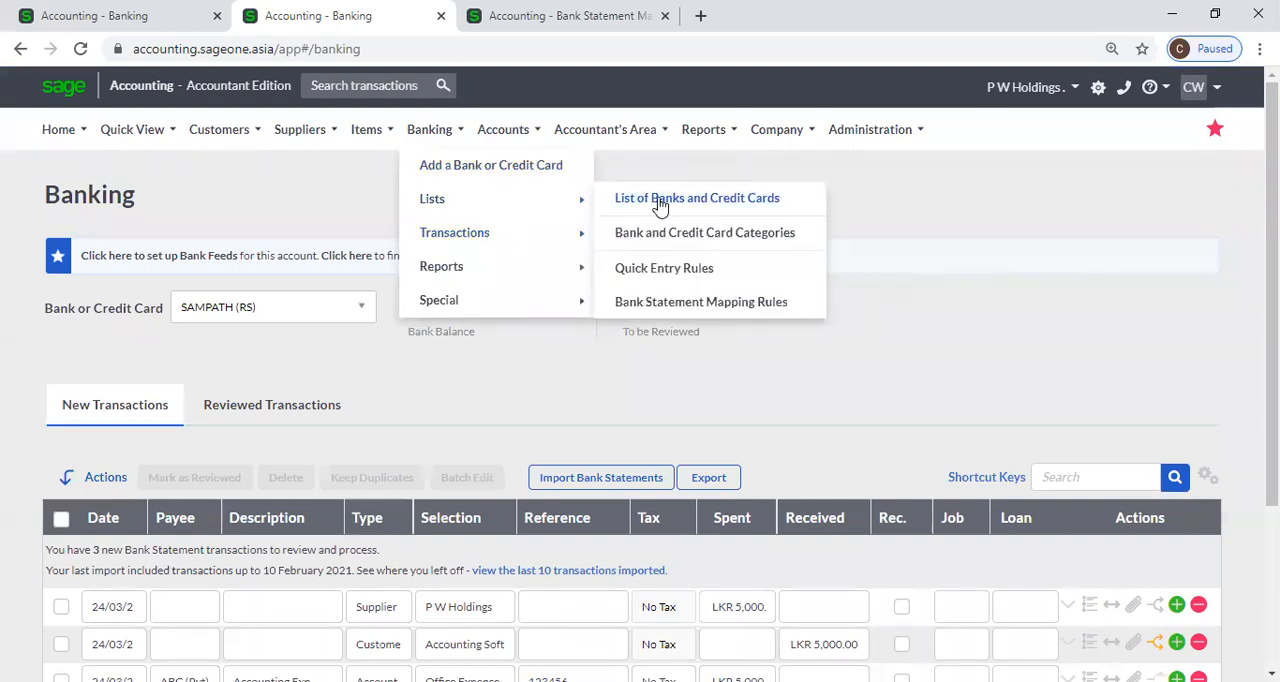
left_click(658, 200)
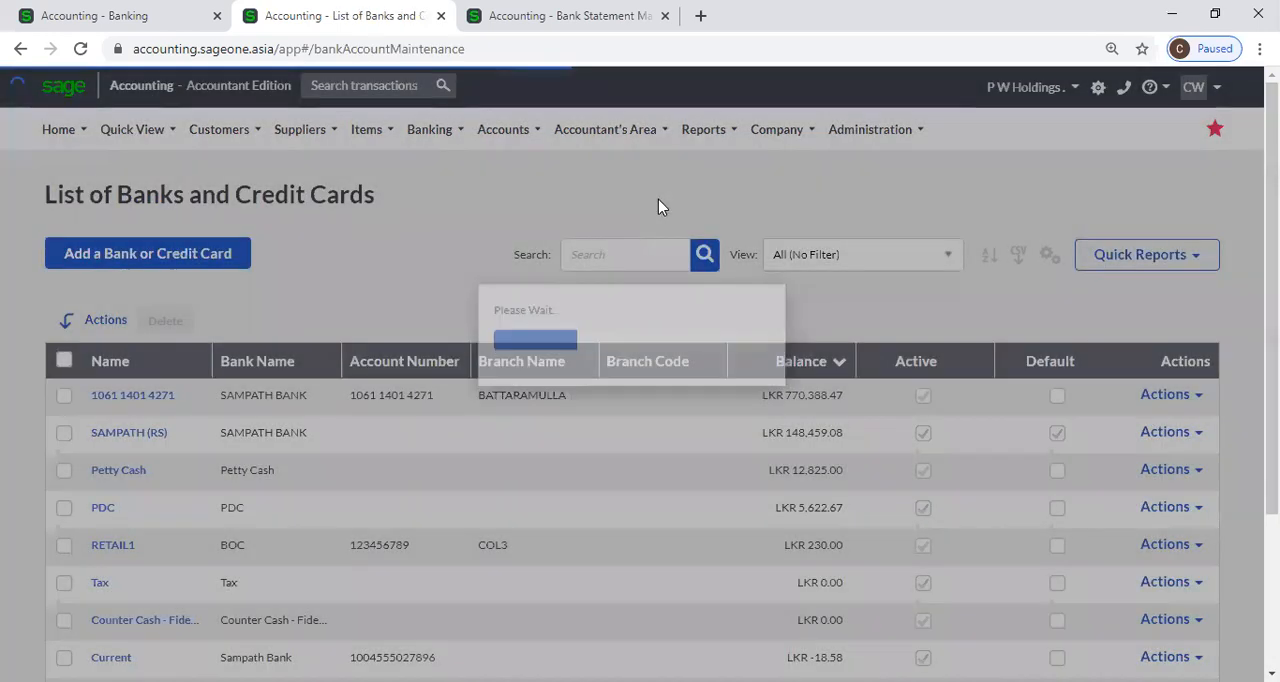
scroll(658, 207, "down", 1)
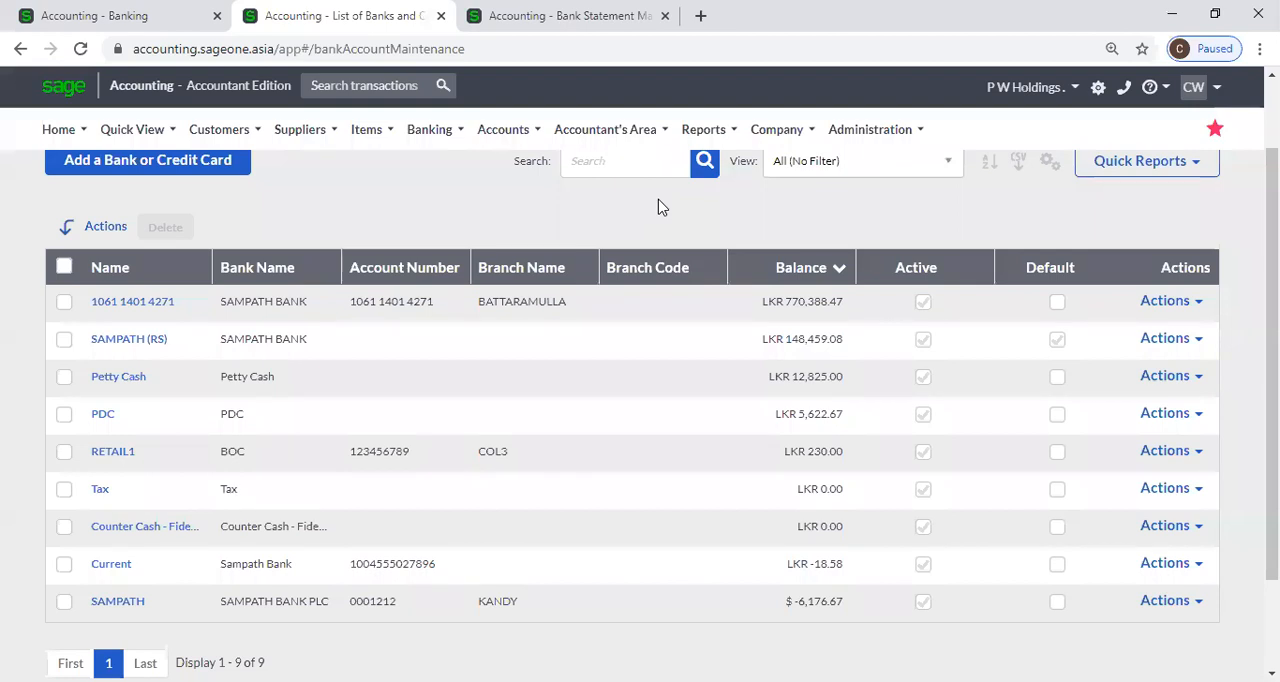
left_click(120, 15)
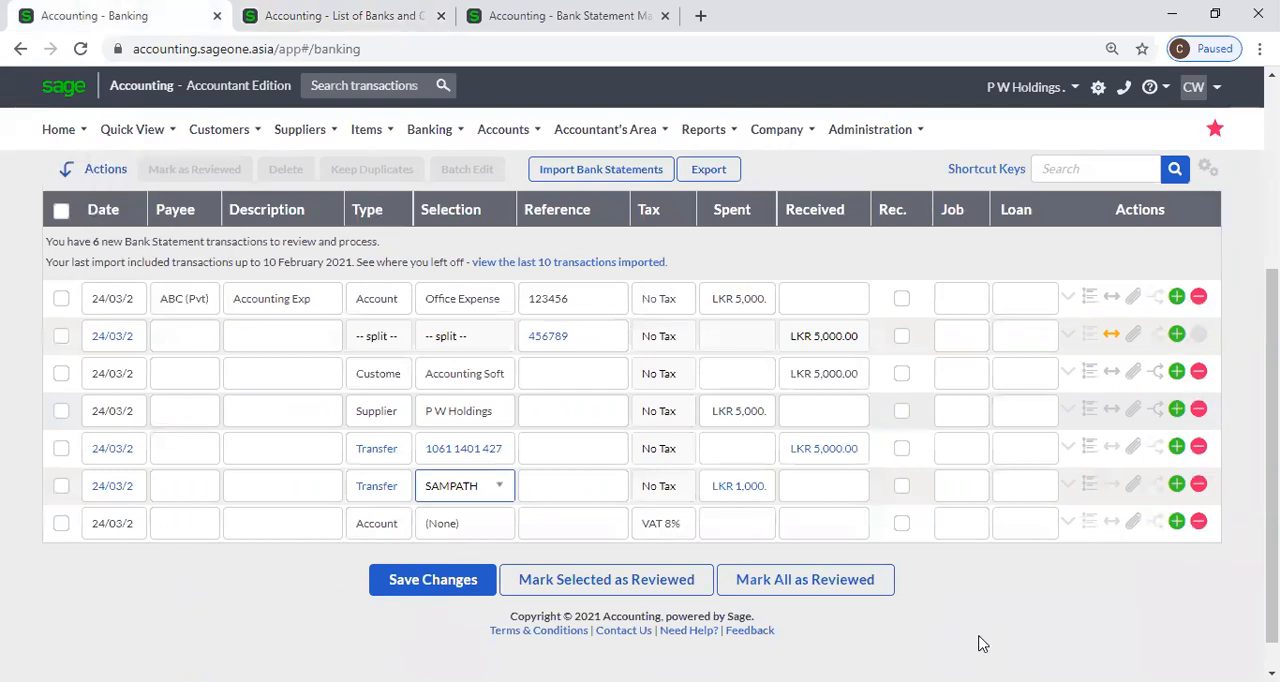
Expand the details of the SAMPATH transfer and check its bank amount and exchange rate.
key("Tab")
key("Tab")
key("Tab")
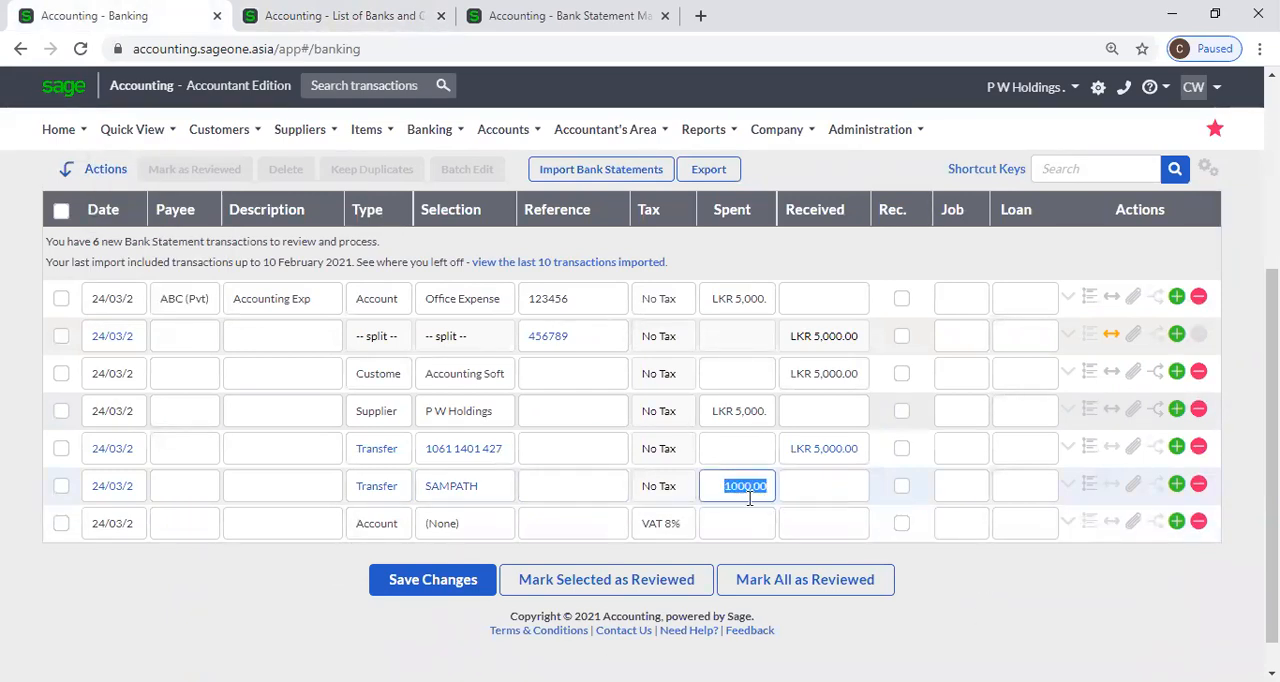
left_click(1067, 488)
scroll(874, 549, "down", 1)
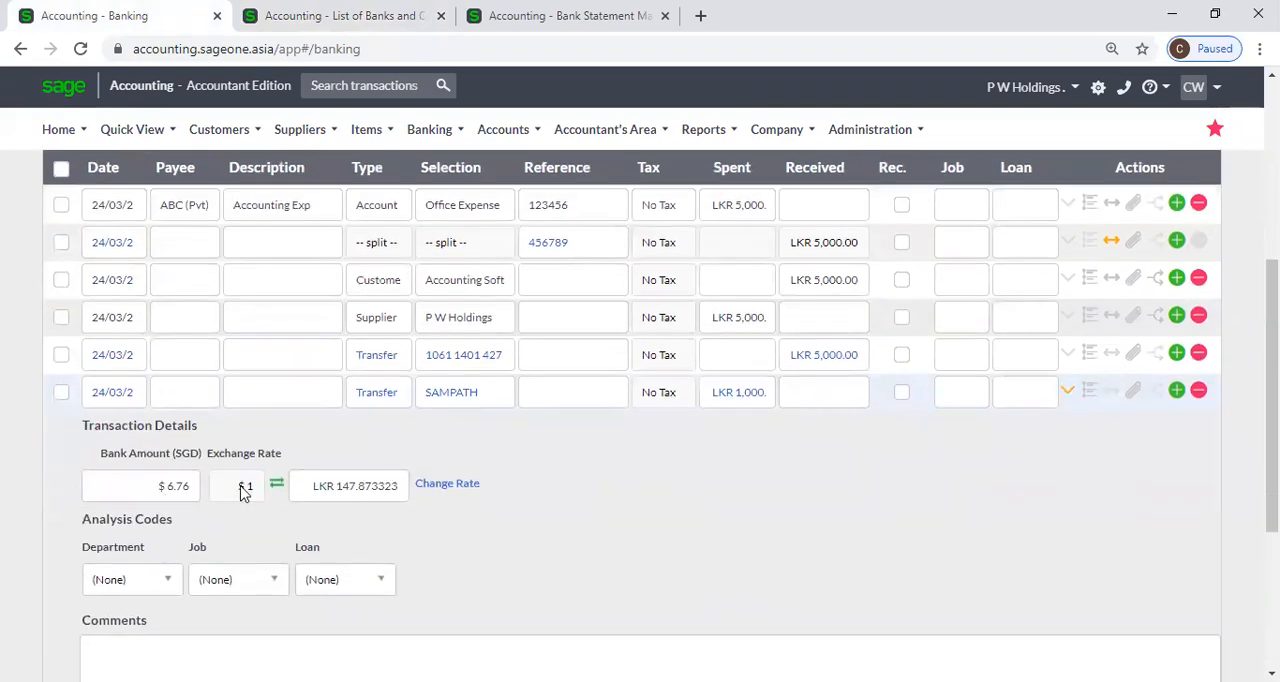
left_click(357, 489)
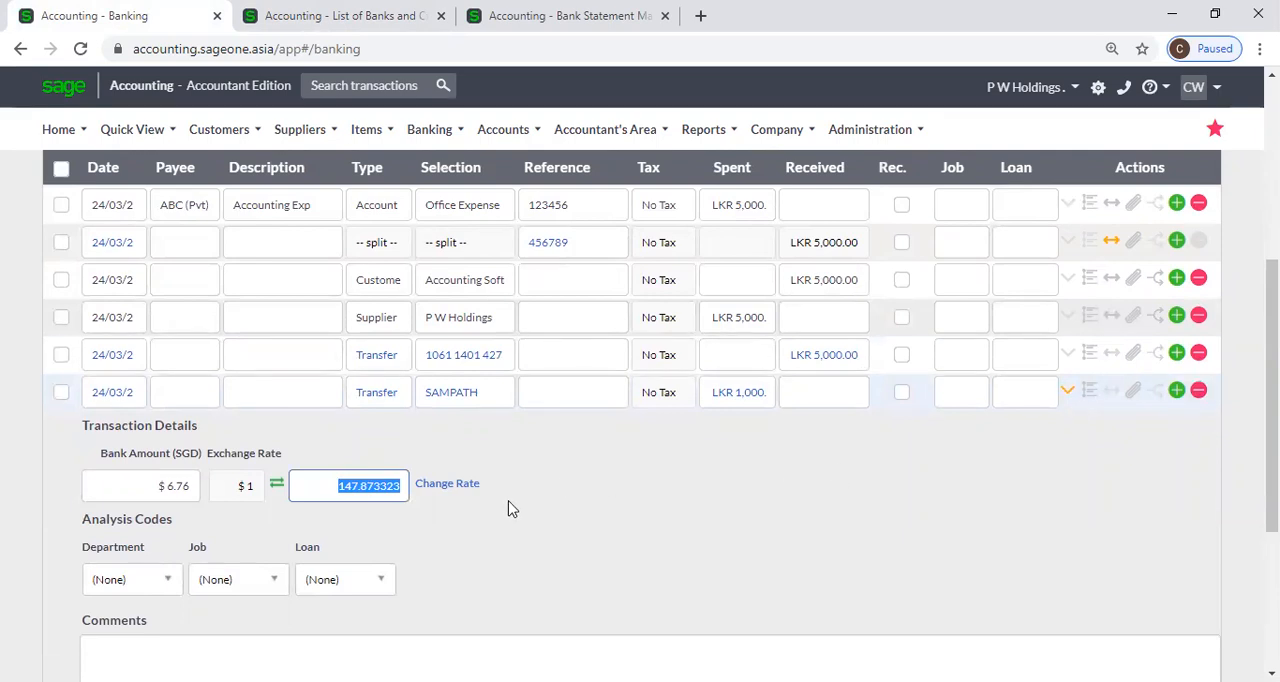
Review the analysis codes and comments of the SAMPATH transfer and collapse its details.
scroll(508, 509, "down", 1)
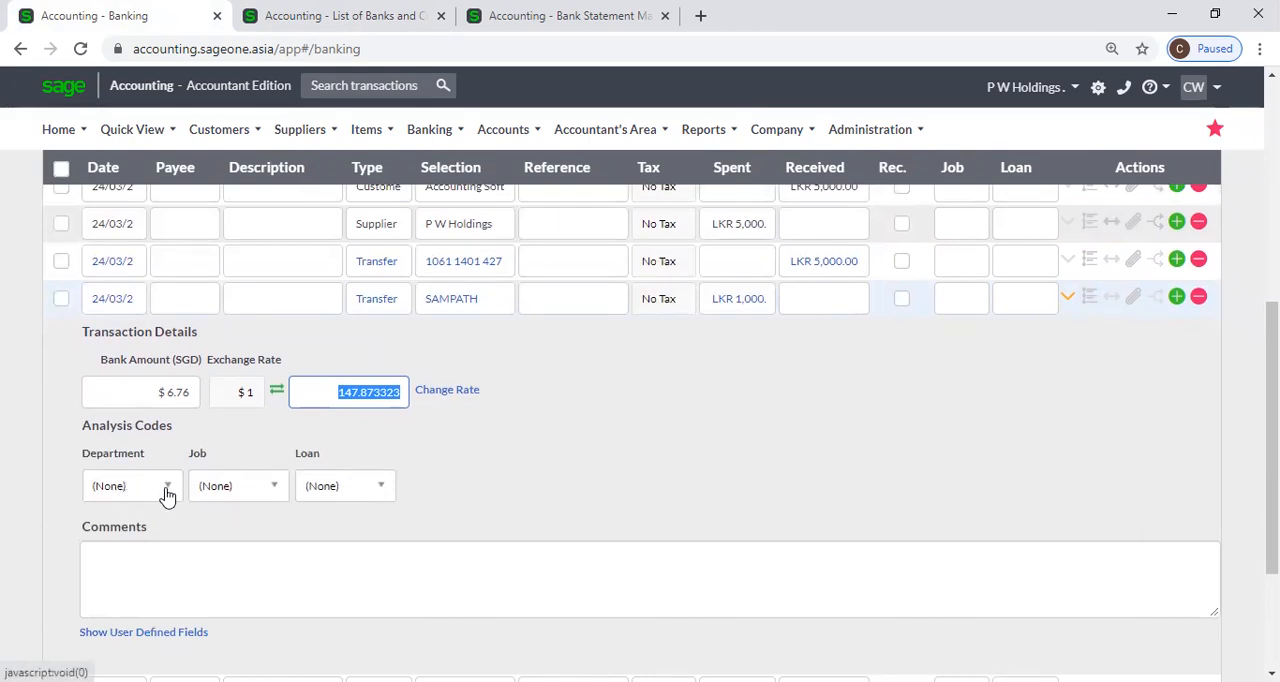
left_click(125, 575)
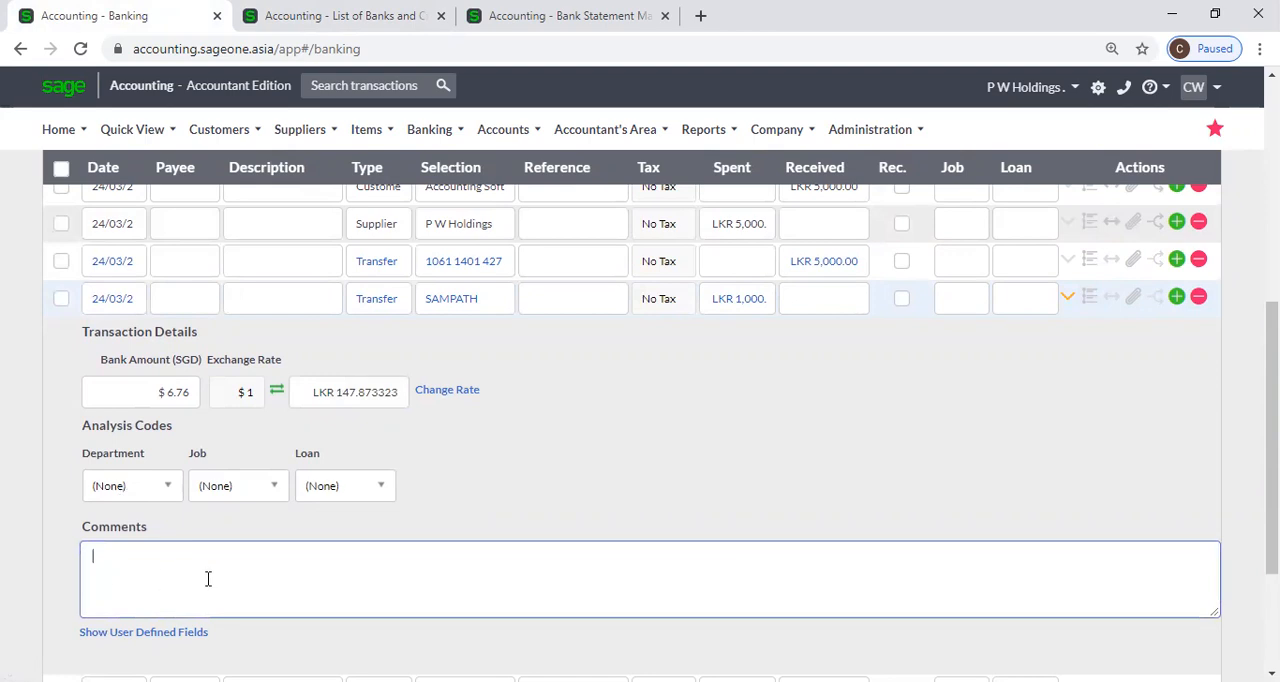
scroll(278, 607, "down", 2)
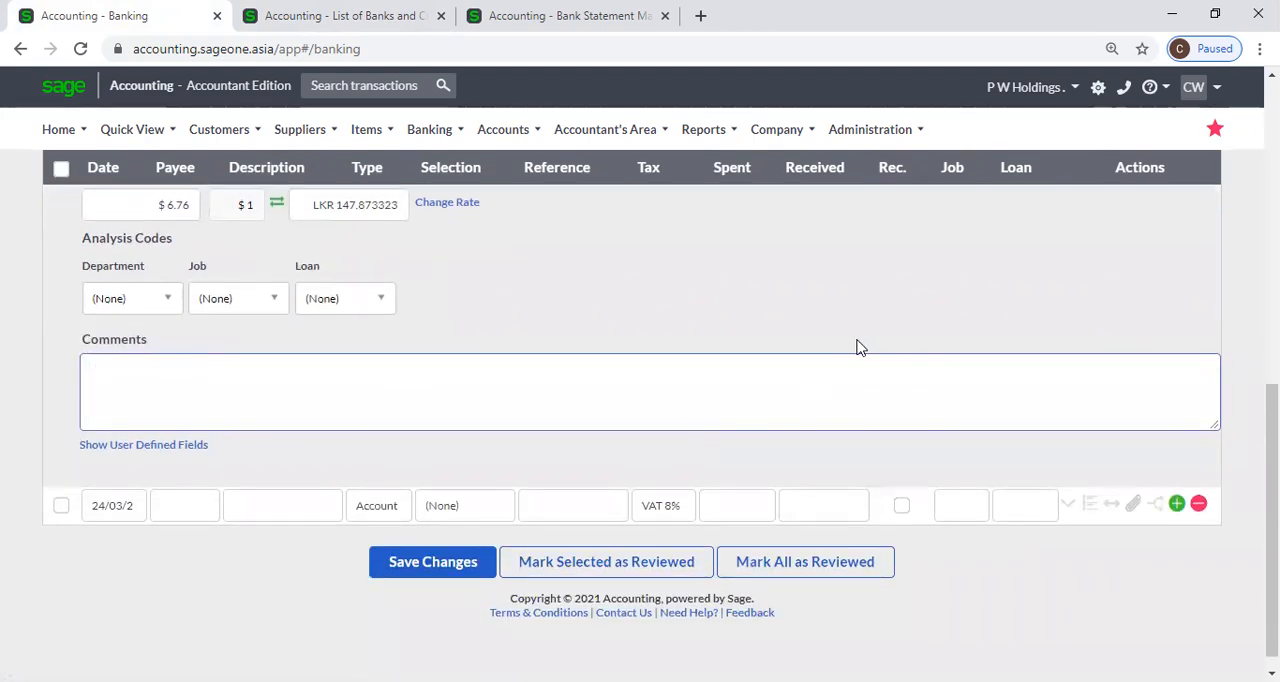
scroll(838, 343, "up", 3)
scroll(697, 381, "down", 1)
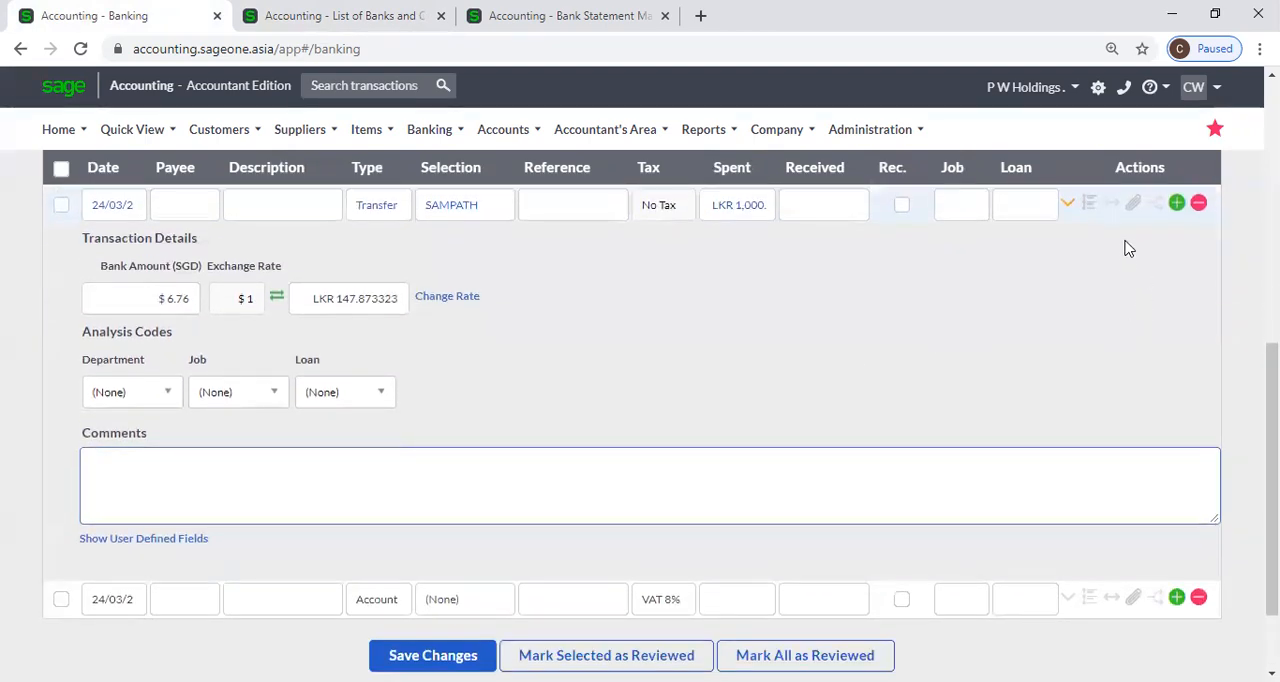
left_click(1065, 210)
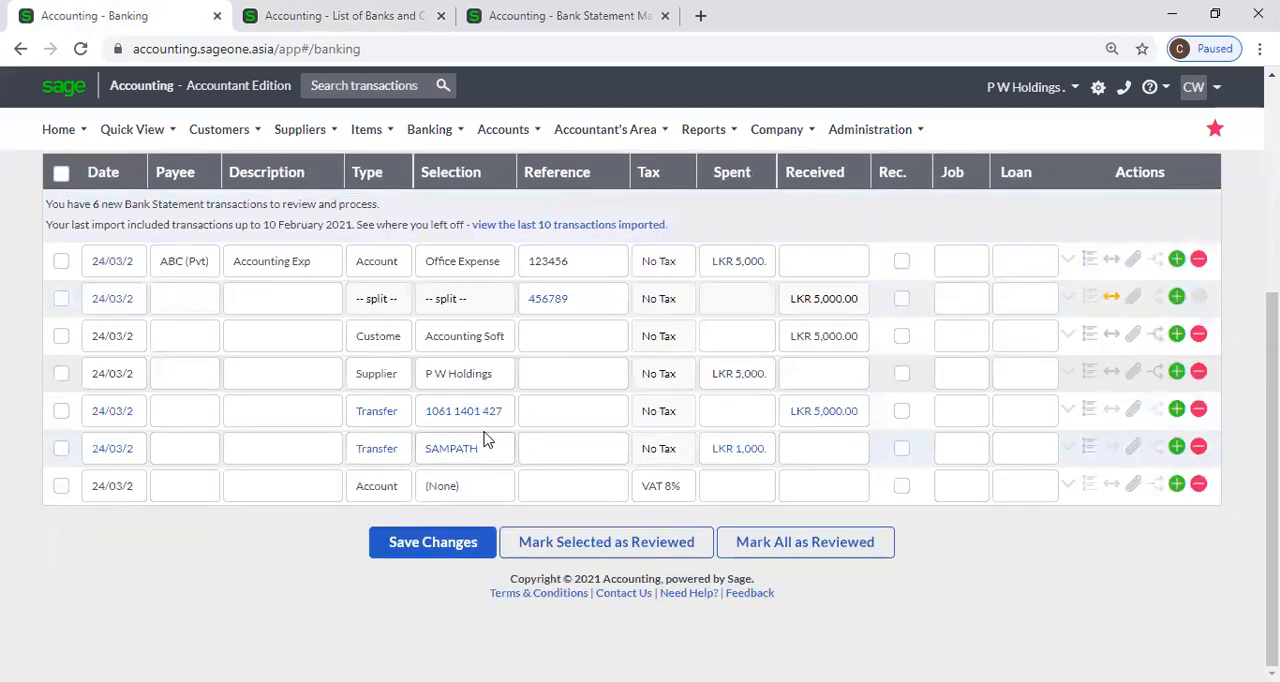
Add a new bank transaction of type Tax, keeping Tax Payment / Refund as its selection.
left_click(405, 483)
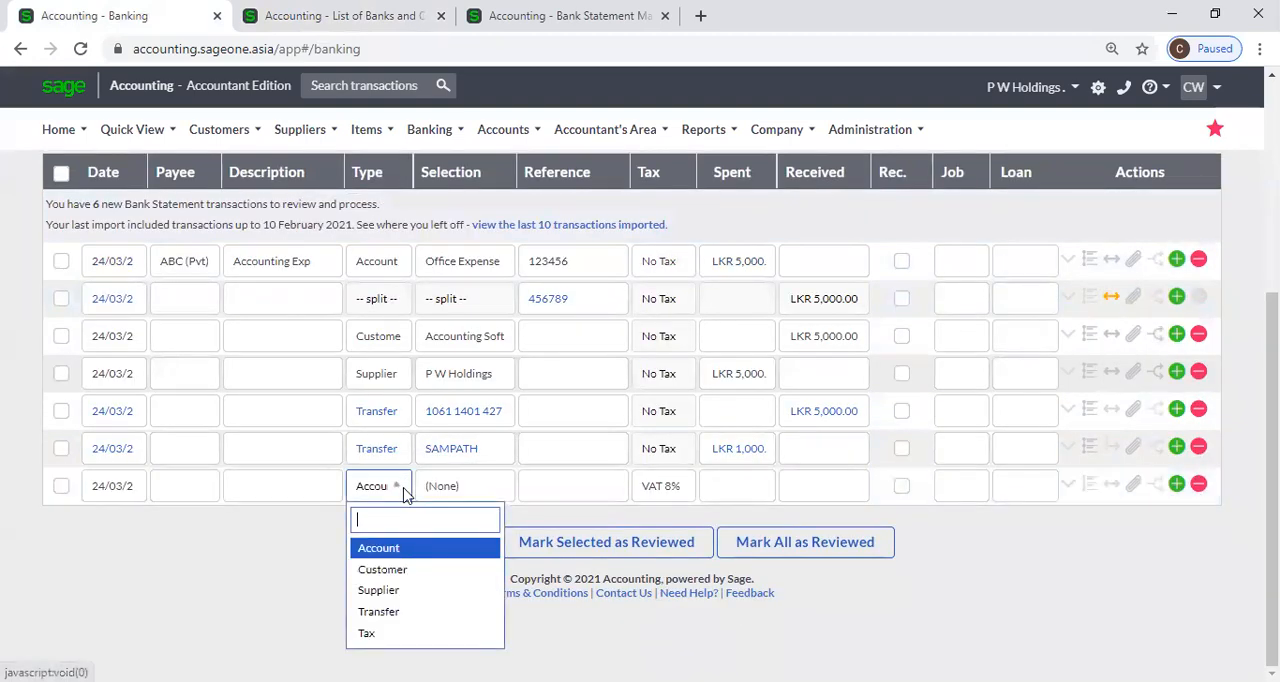
left_click(380, 634)
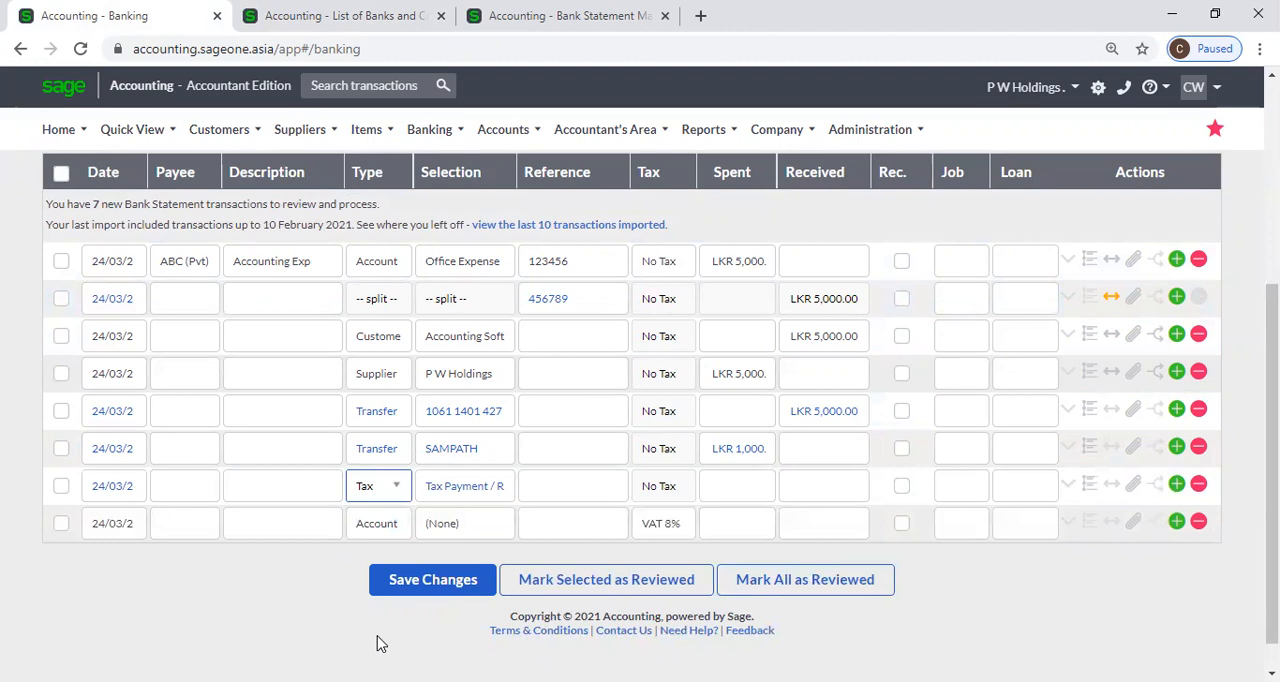
left_click(574, 484)
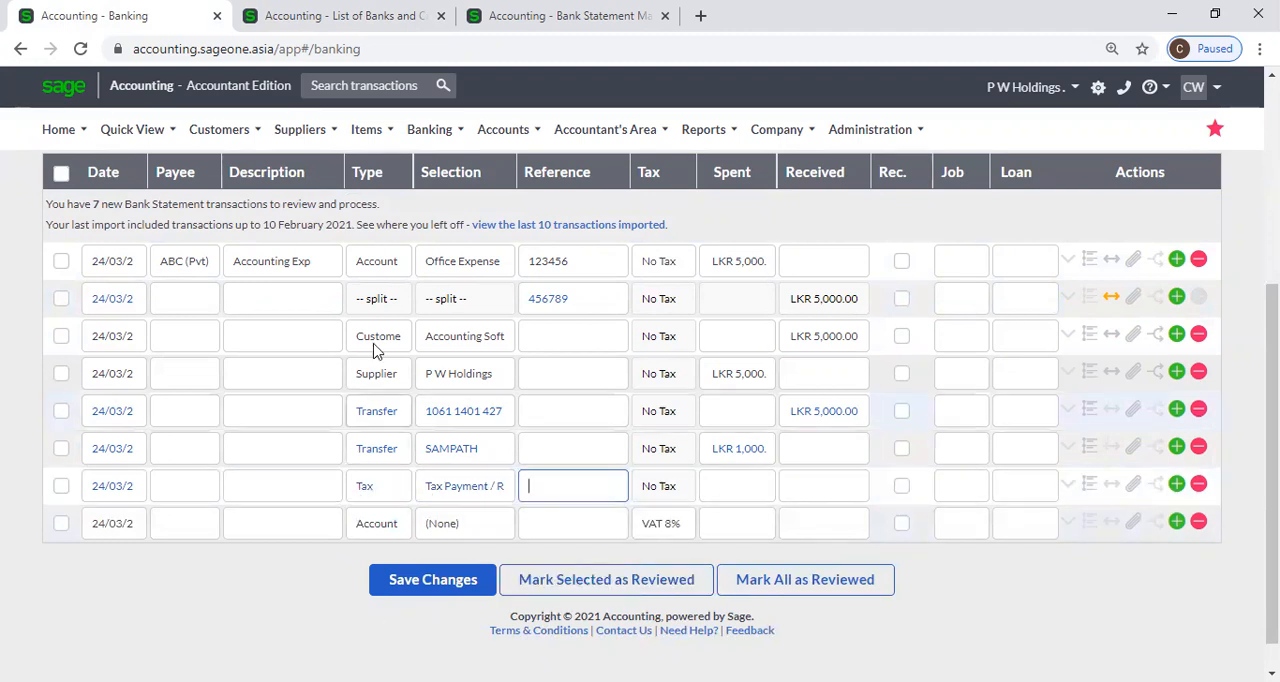
left_click(497, 492)
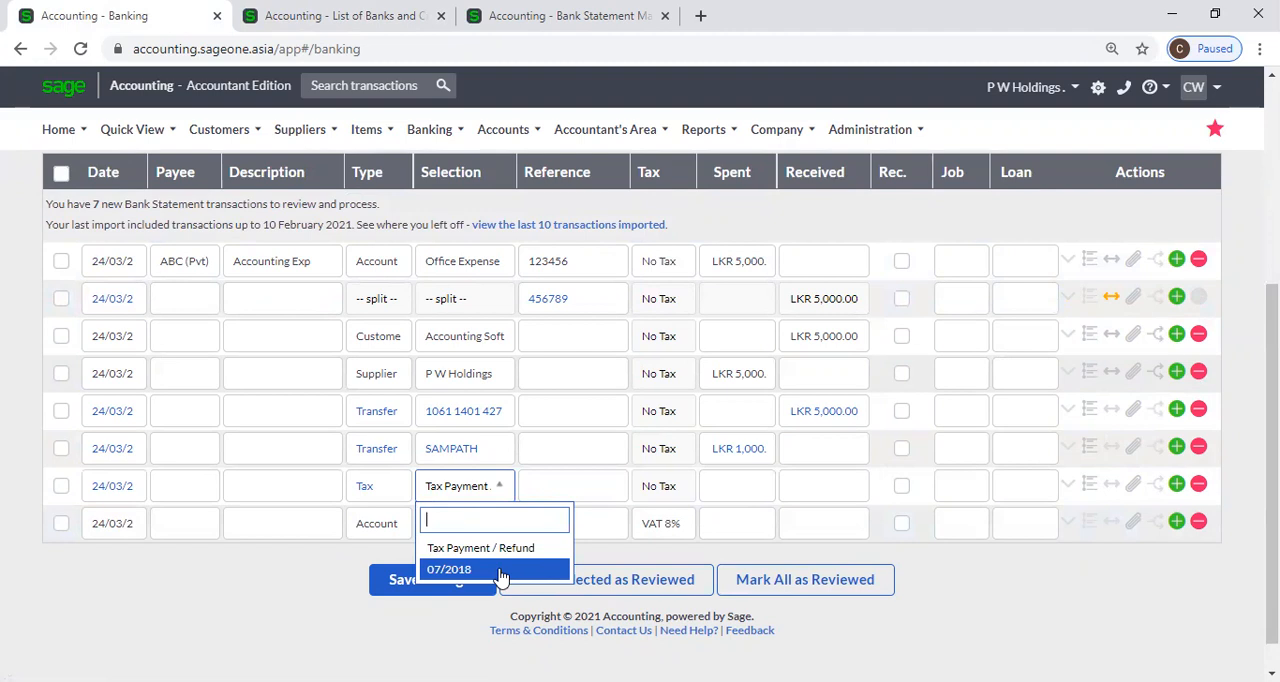
left_click(751, 500)
Set the Spent amount of the tax transaction to 5,000.
left_click(748, 492)
type("5,00")
type("000")
key("Tab")
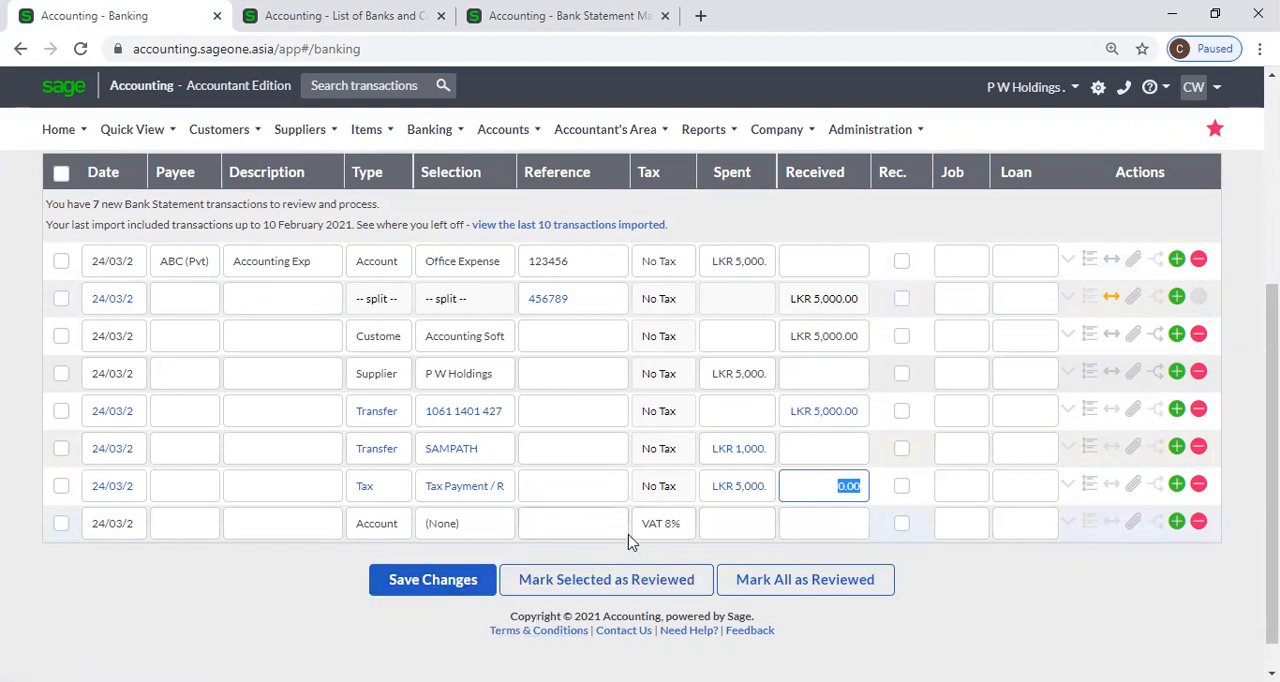
scroll(991, 554, "up", 3)
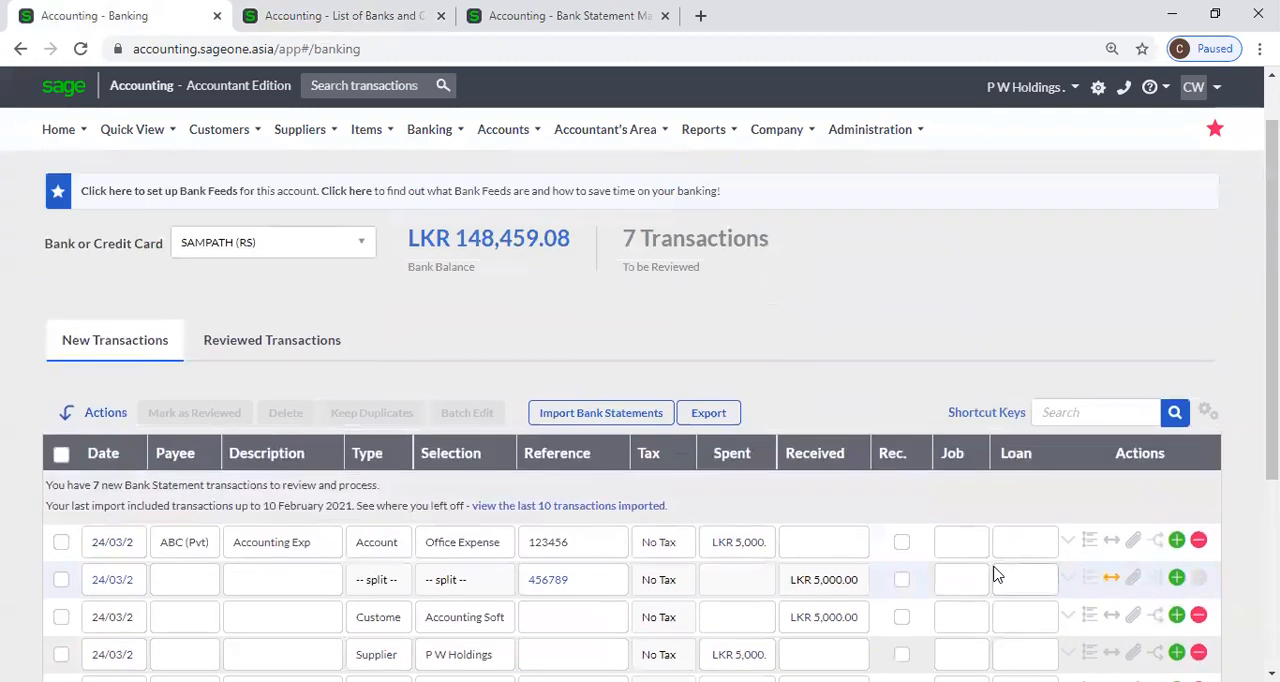
scroll(994, 575, "down", 3)
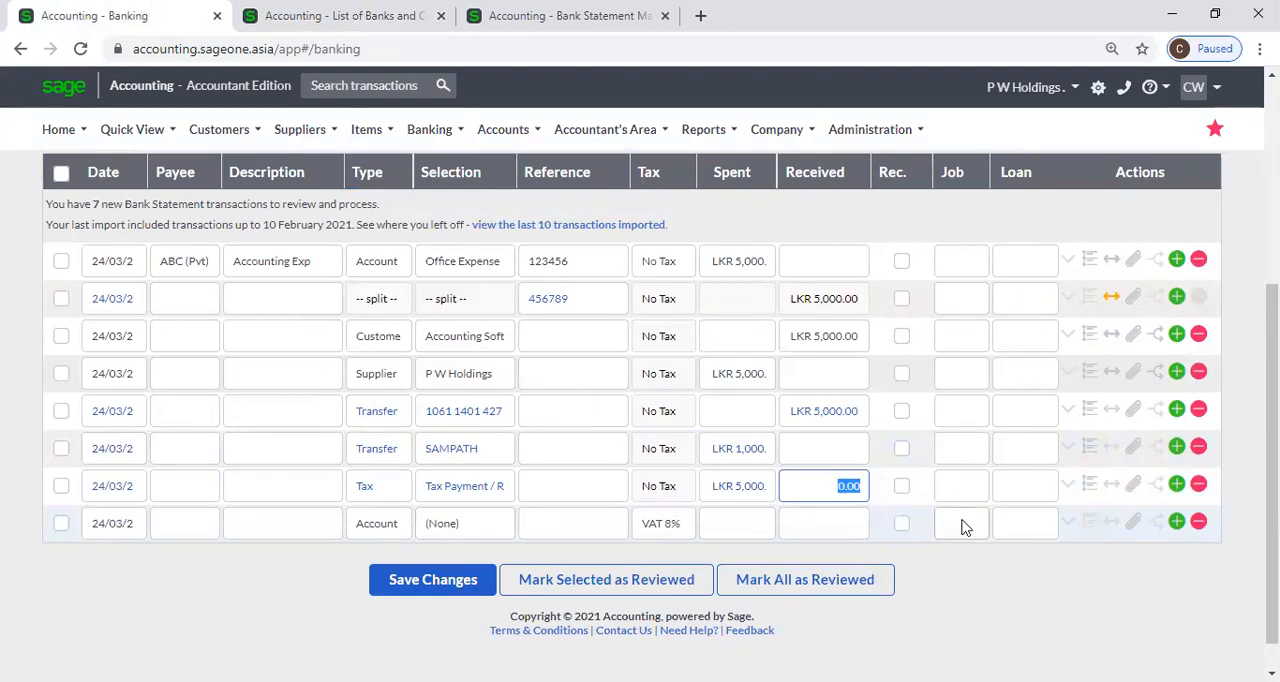
left_click(1063, 578)
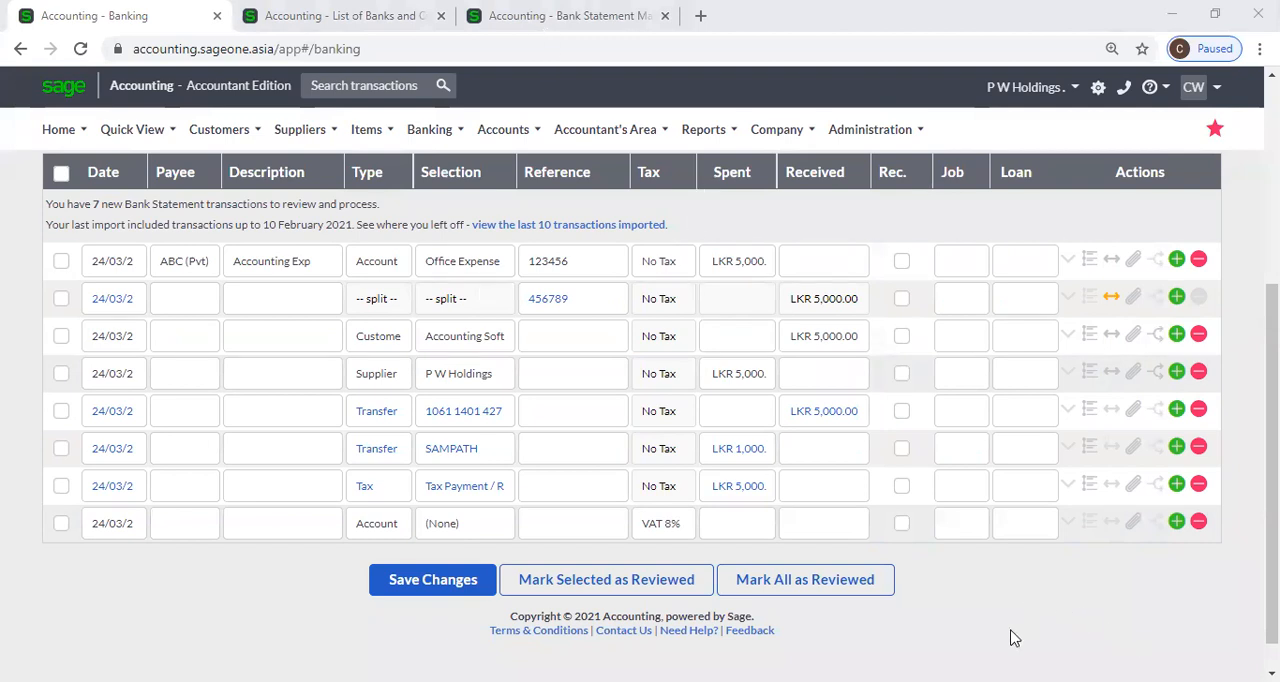
scroll(922, 600, "up", 2)
scroll(922, 600, "up", 3)
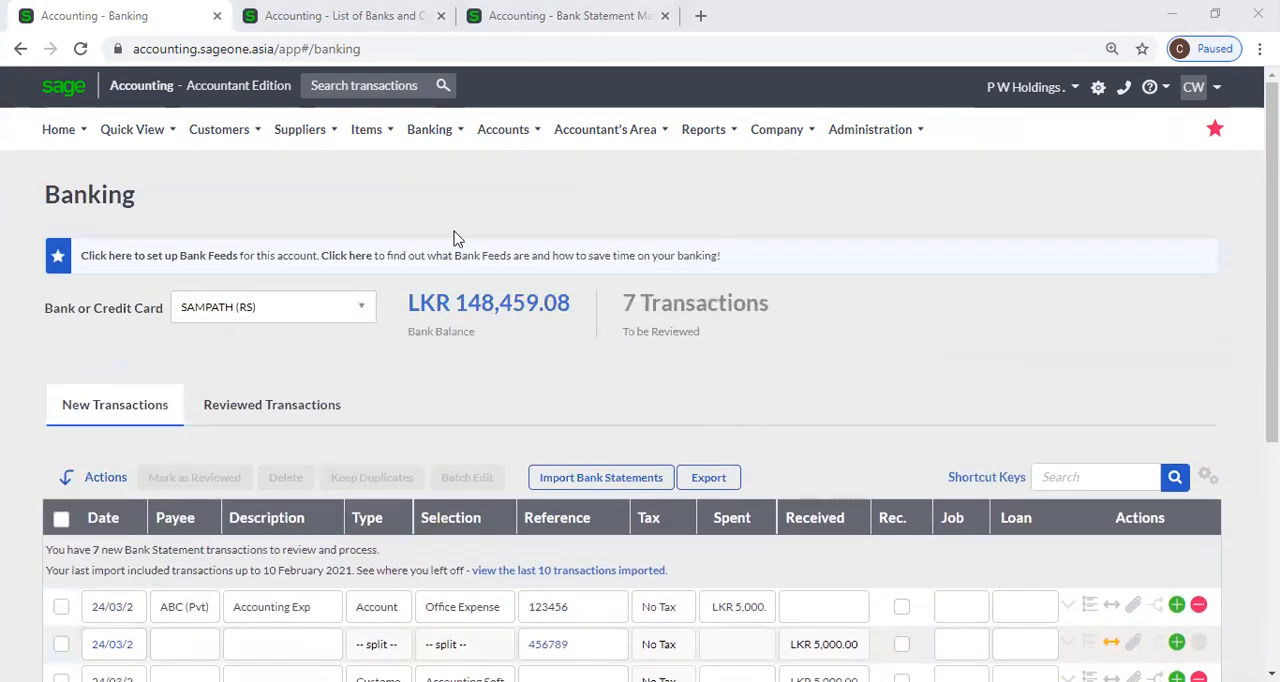
left_click(430, 138)
mouse_move(448, 212)
mouse_move(457, 236)
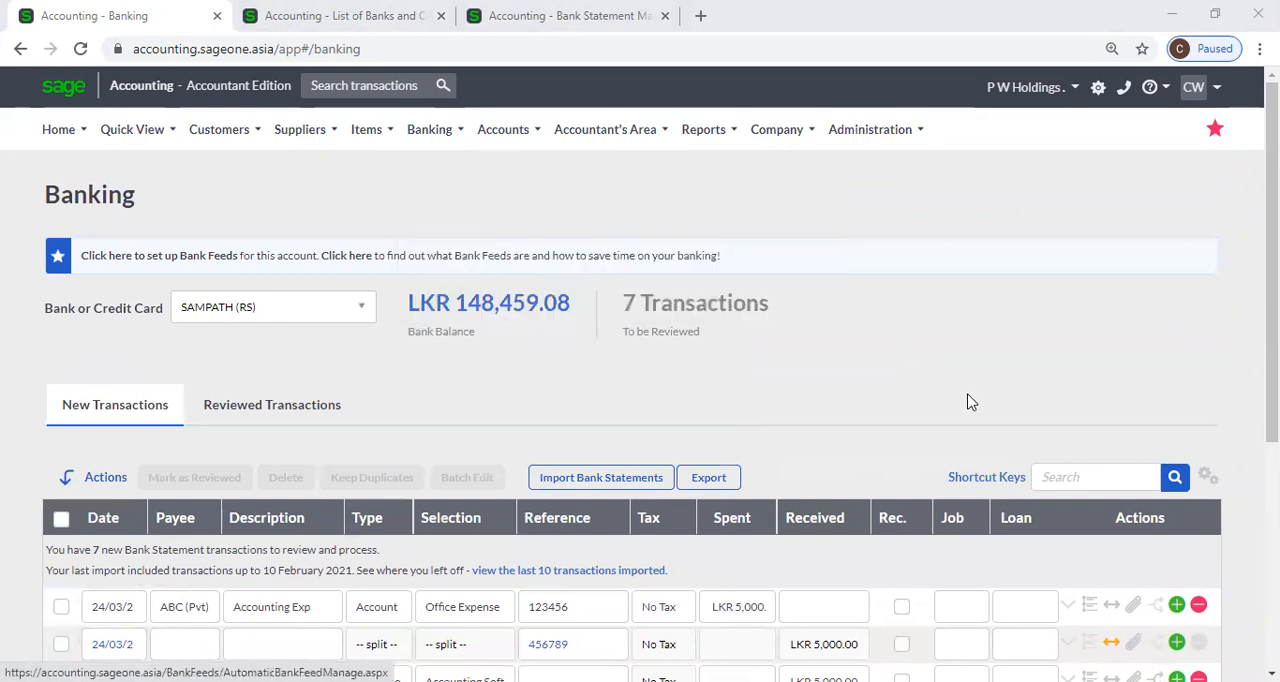
Check which bank accounts can be selected for the transactions and which one is the default in the List of Banks and Credit Cards.
left_click(360, 311)
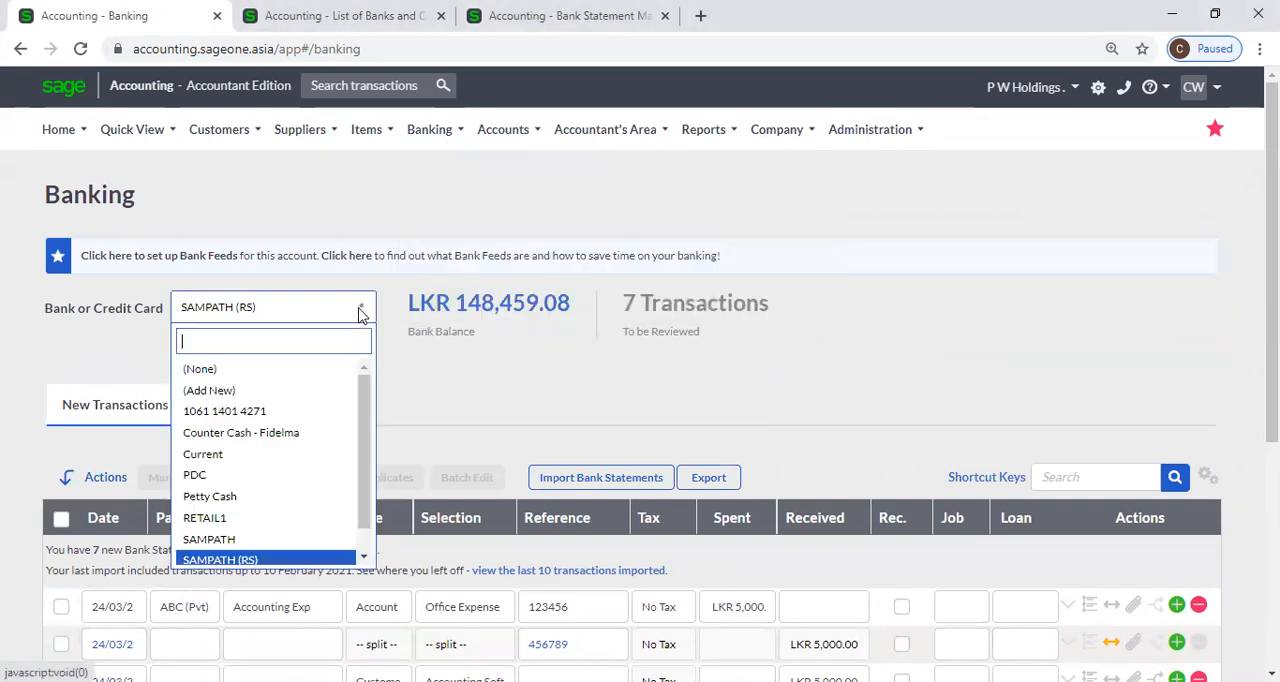
left_click(414, 366)
left_click(340, 18)
mouse_move(488, 135)
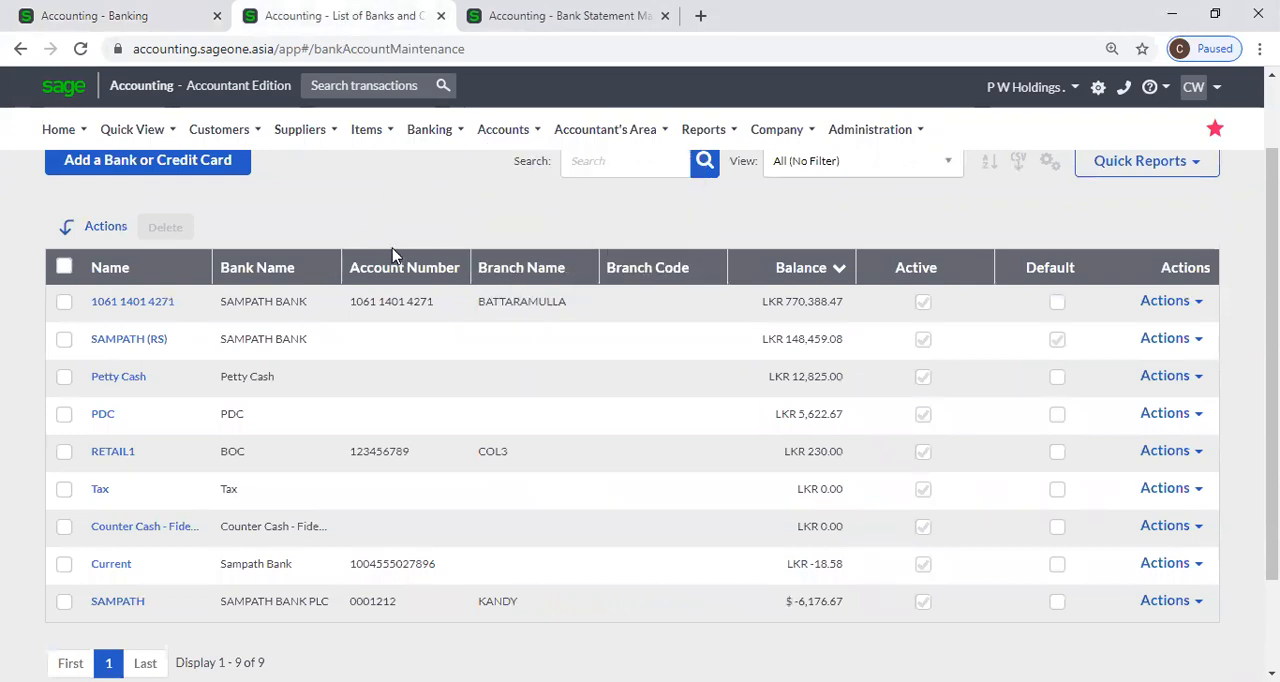
left_click(1059, 342)
left_click(72, 14)
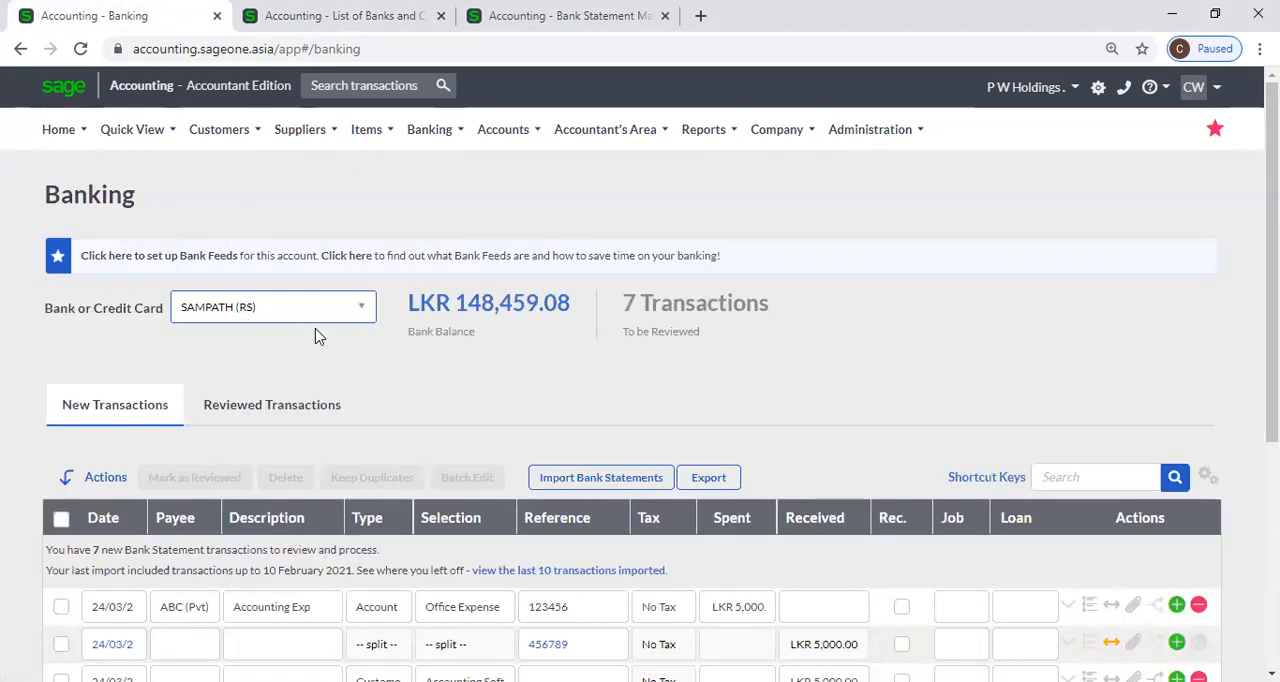
left_click(357, 317)
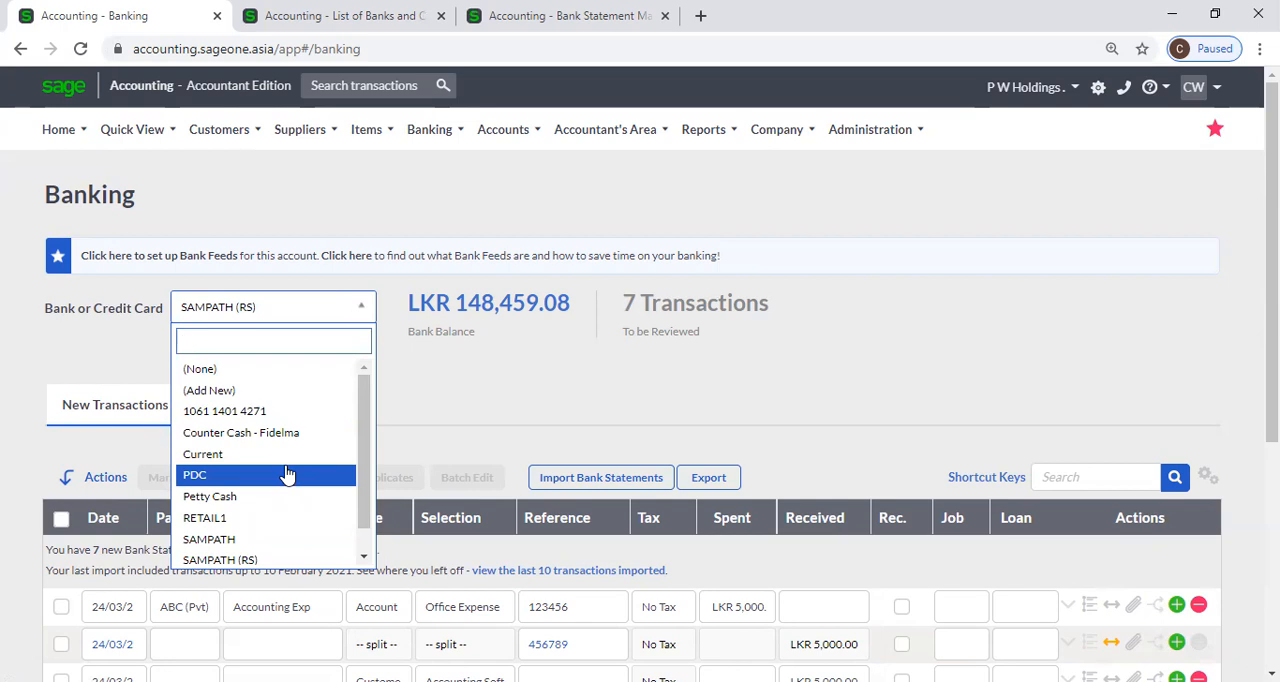
left_click(473, 418)
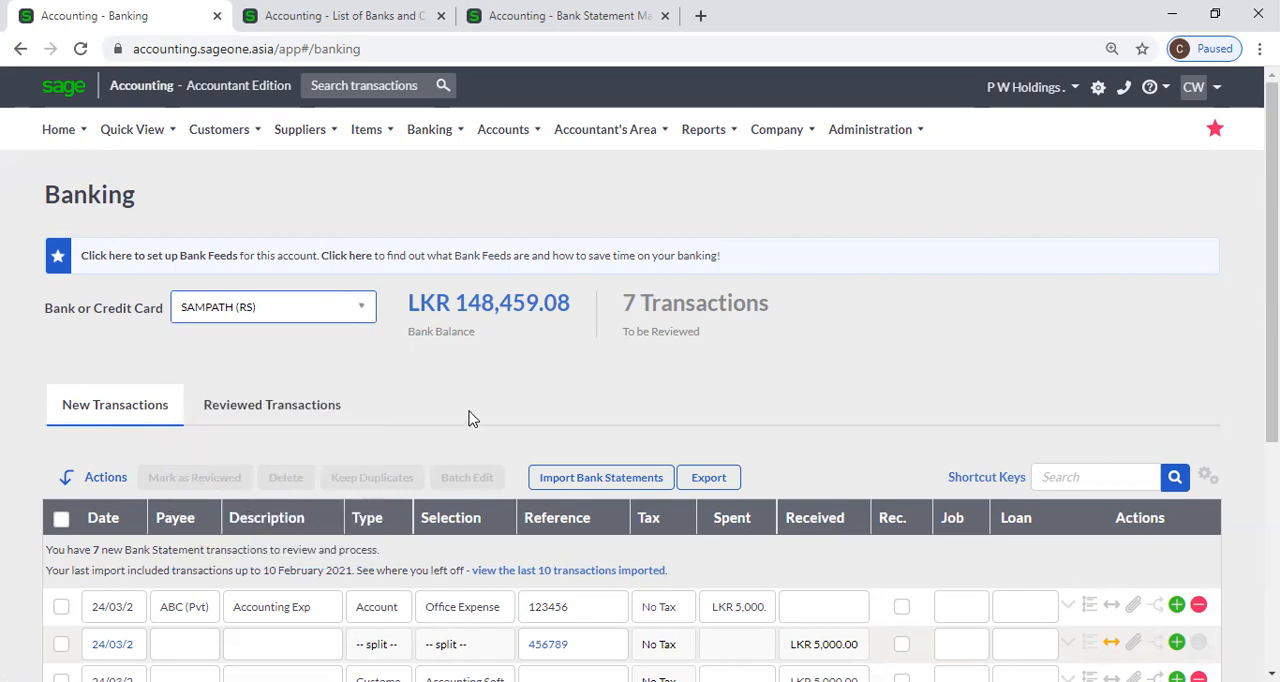
scroll(470, 416, "down", 1)
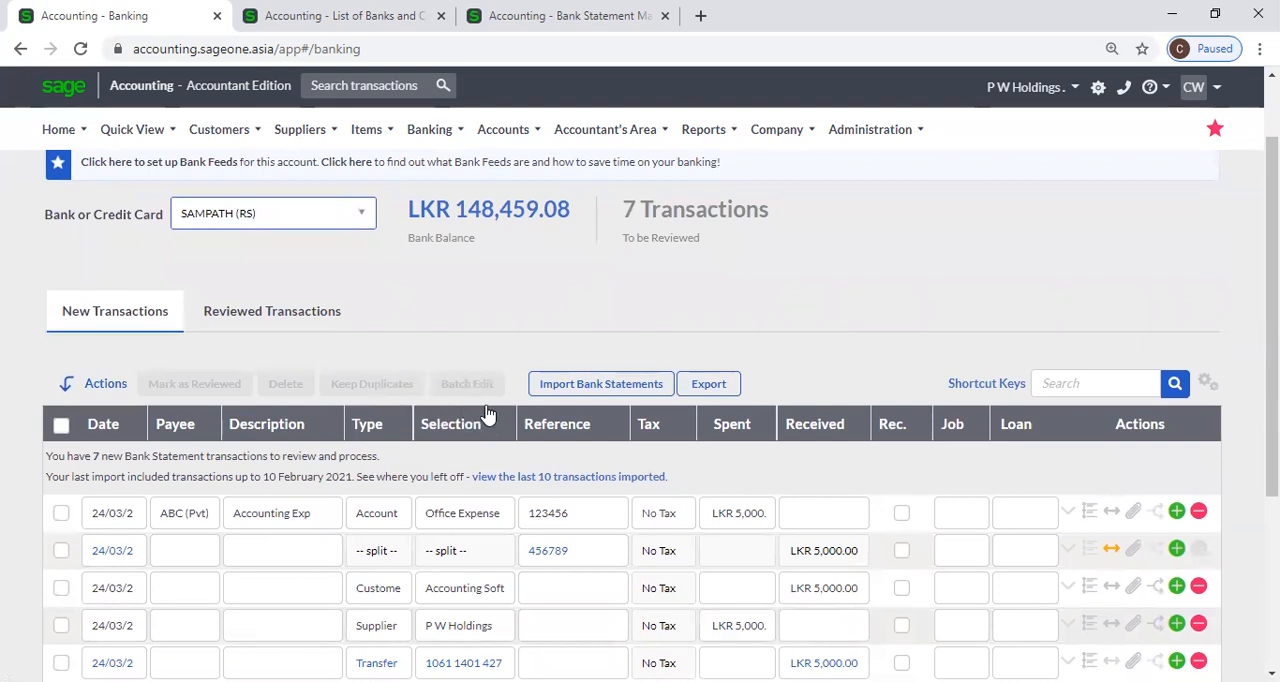
Check which transaction types are available for the Office Expense transaction, leaving its type as Account.
scroll(390, 450, "down", 3)
scroll(390, 450, "up", 1)
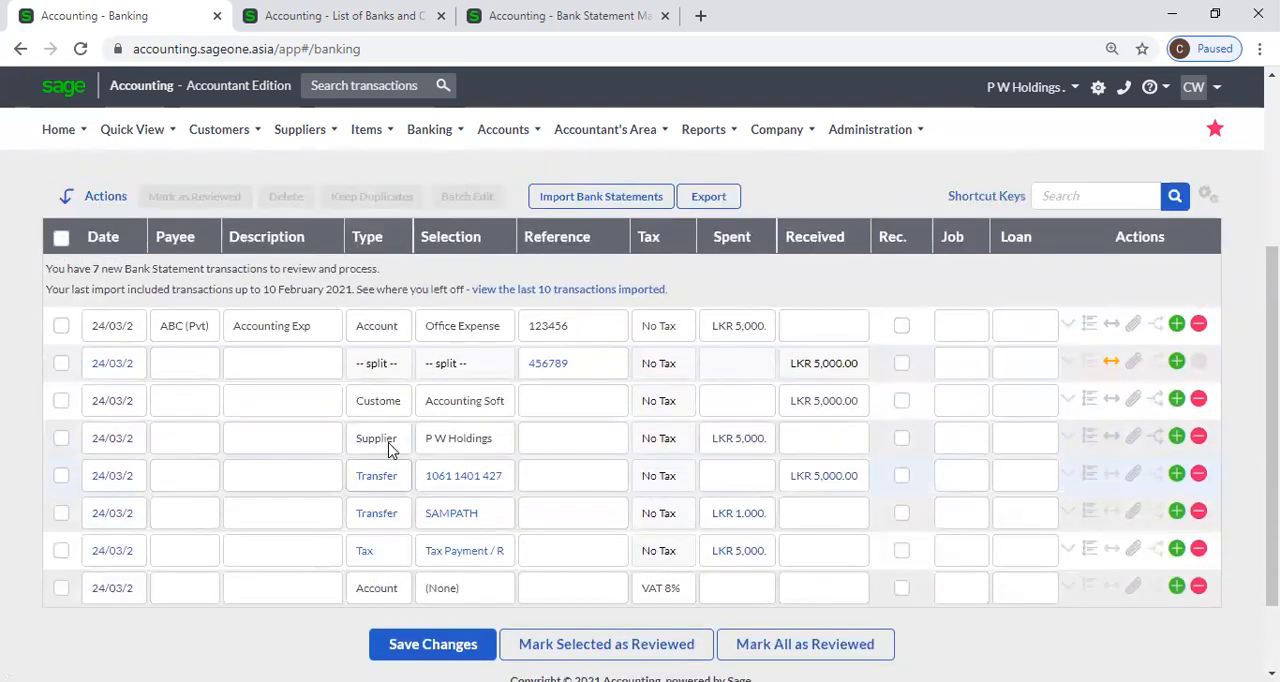
left_click(396, 327)
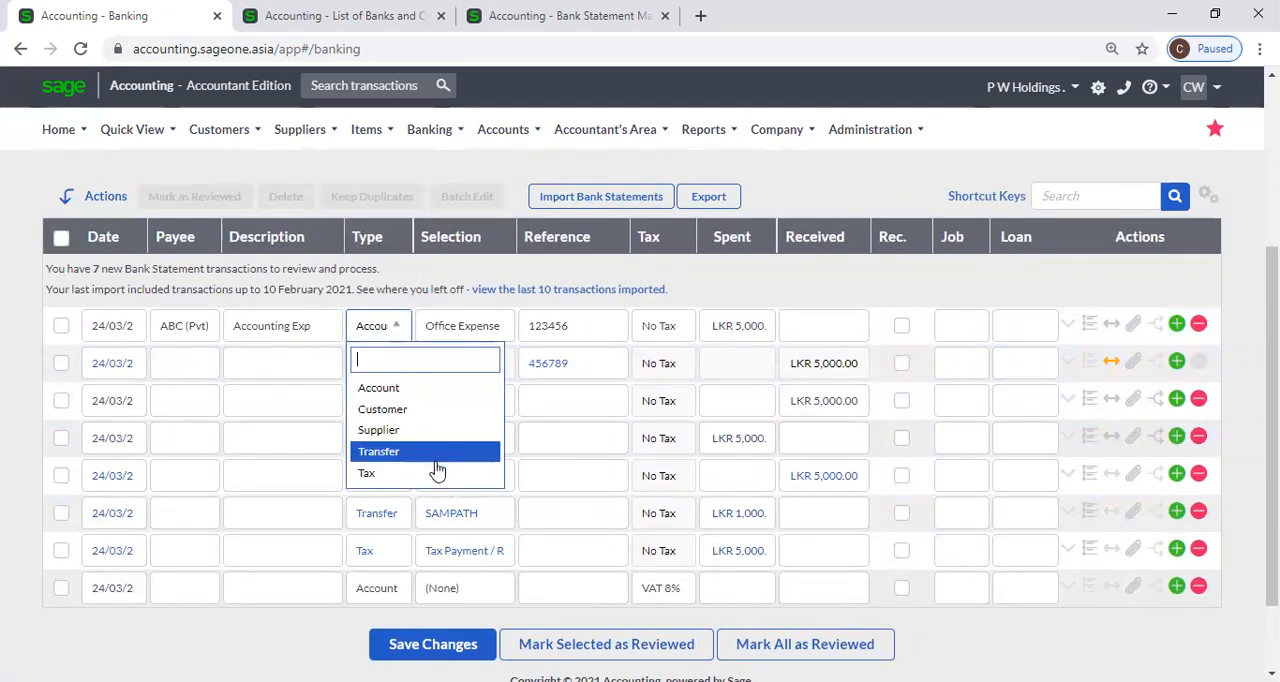
left_click(463, 170)
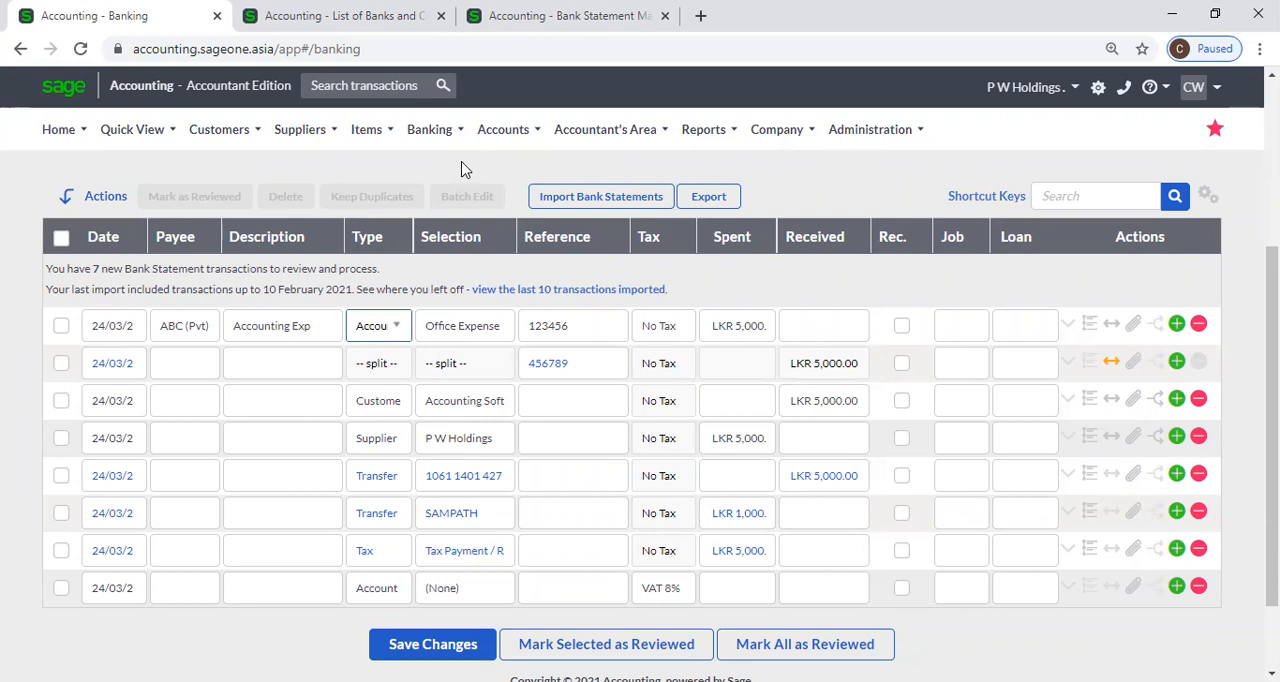
Close the list of banks and credit cards page and the bank statement mapping page, leaving only Banking open.
left_click(441, 16)
left_click(441, 16)
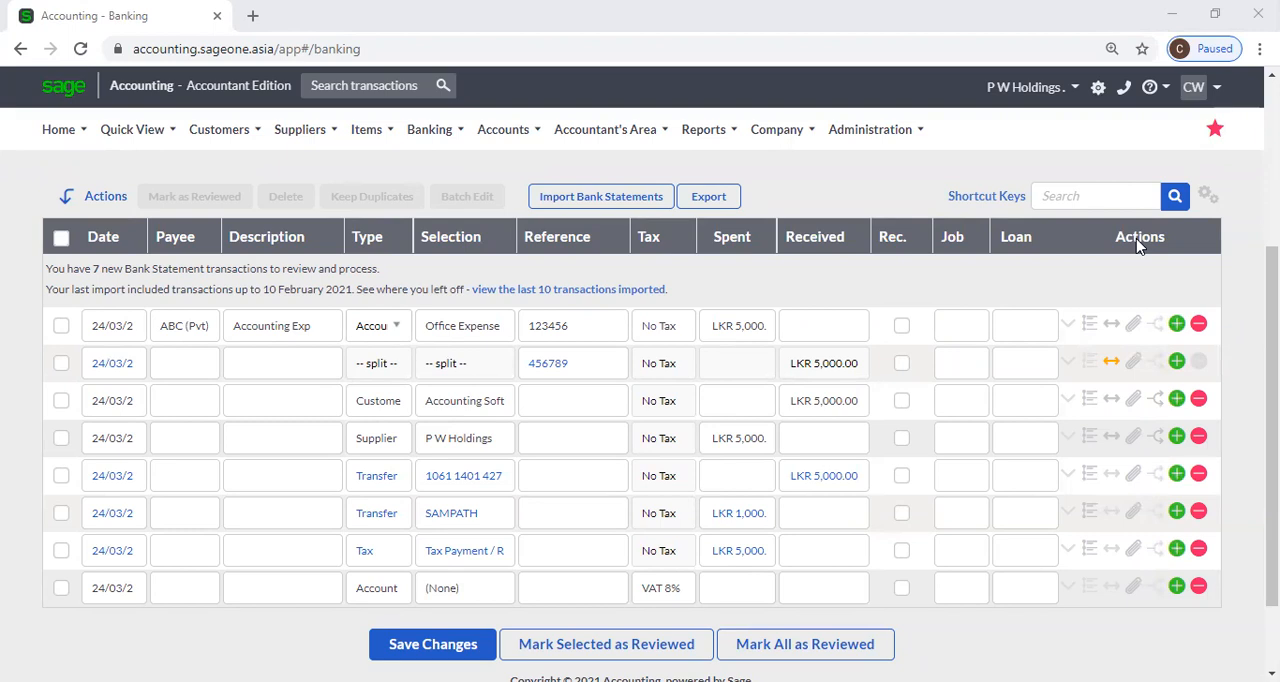
left_click(910, 618)
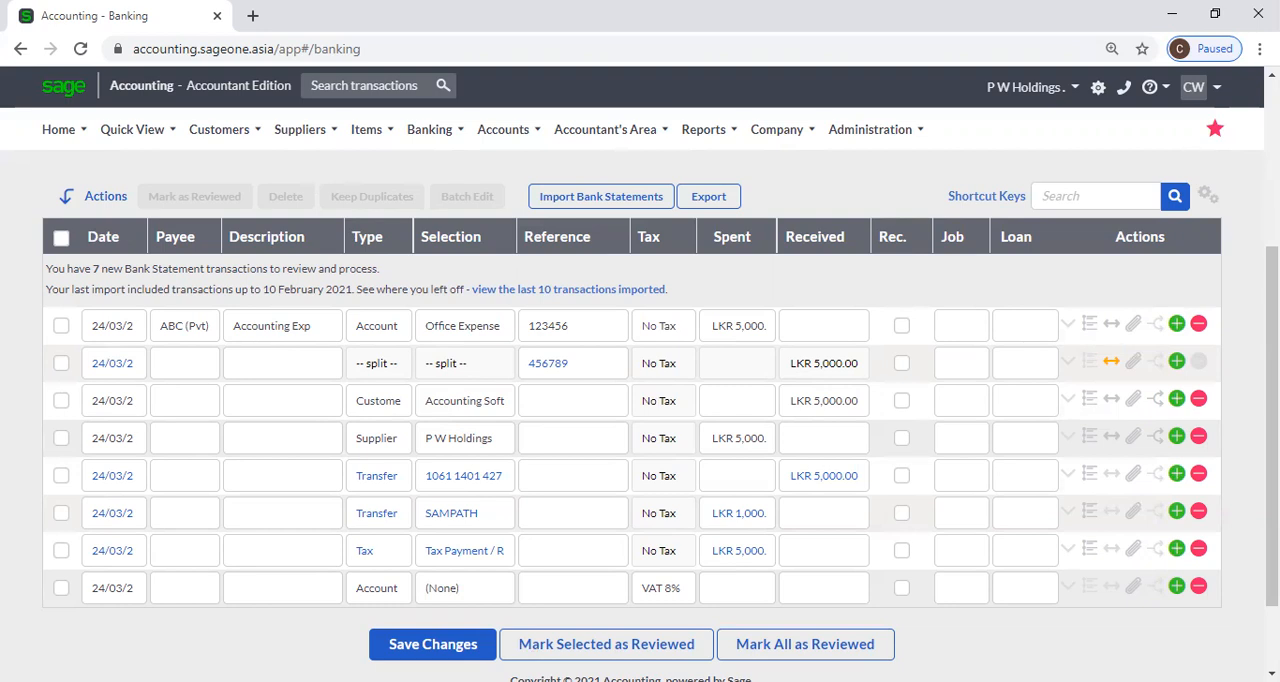
scroll(866, 537, "up", 2)
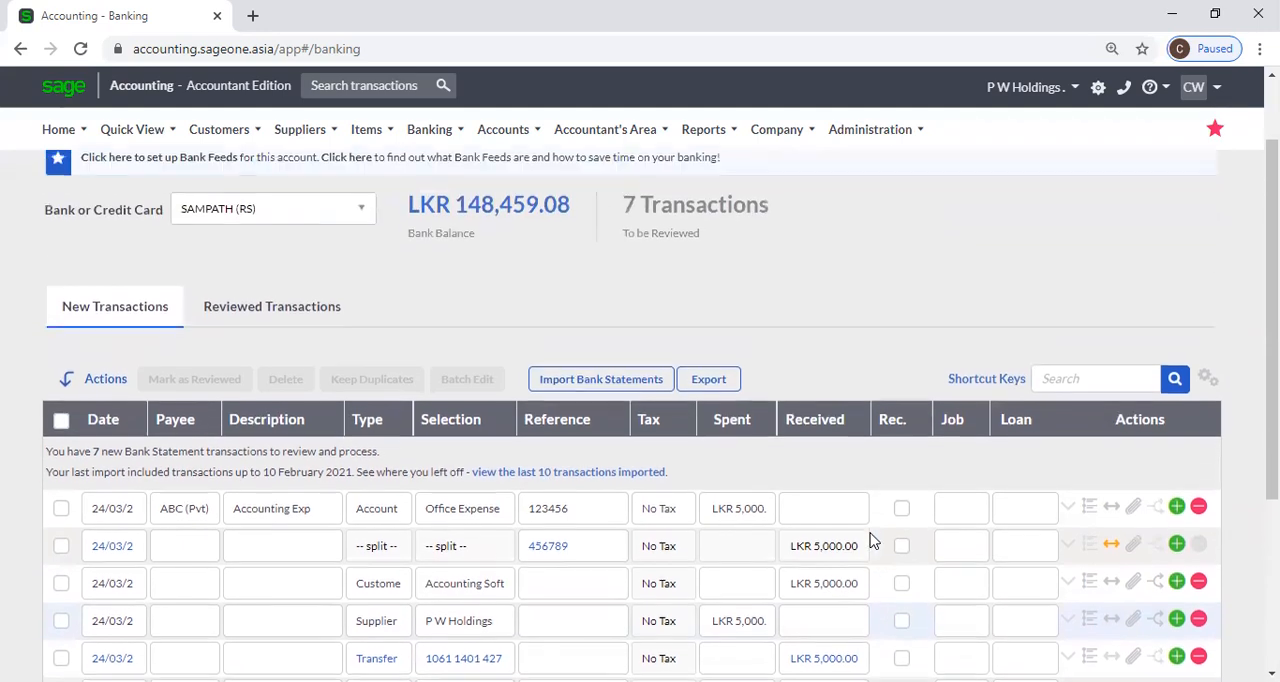
scroll(870, 540, "down", 1)
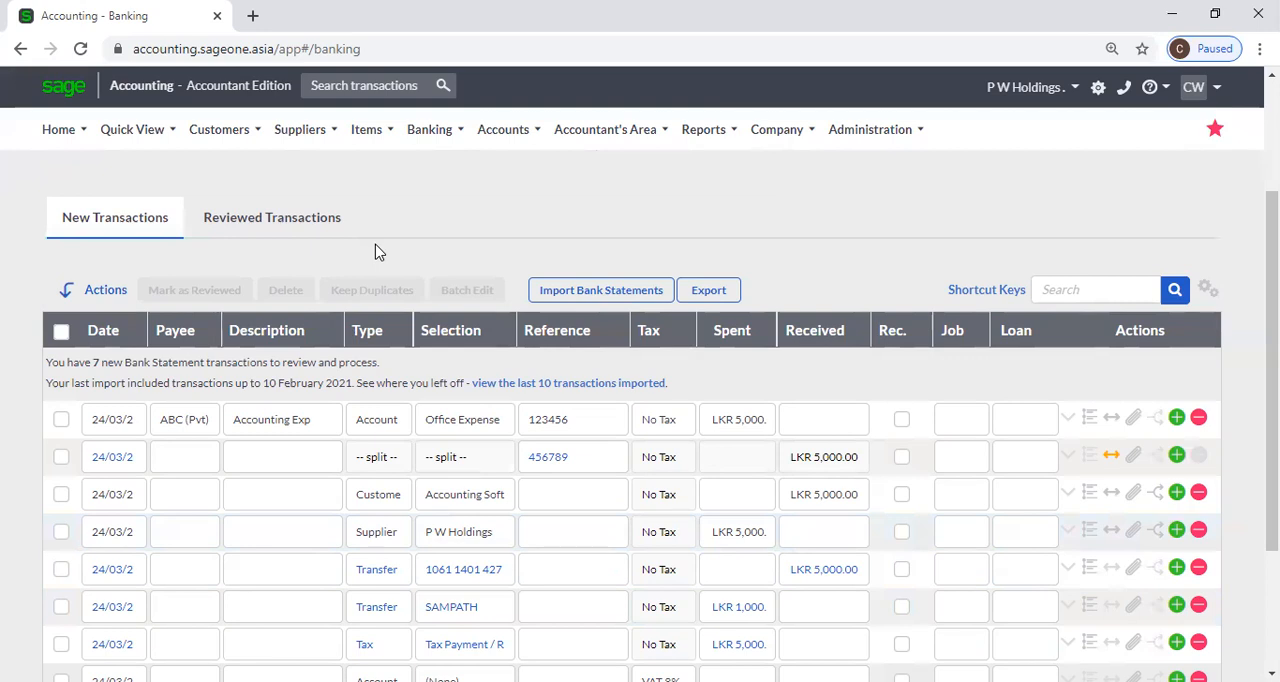
scroll(375, 252, "down", 3)
scroll(375, 252, "up", 3)
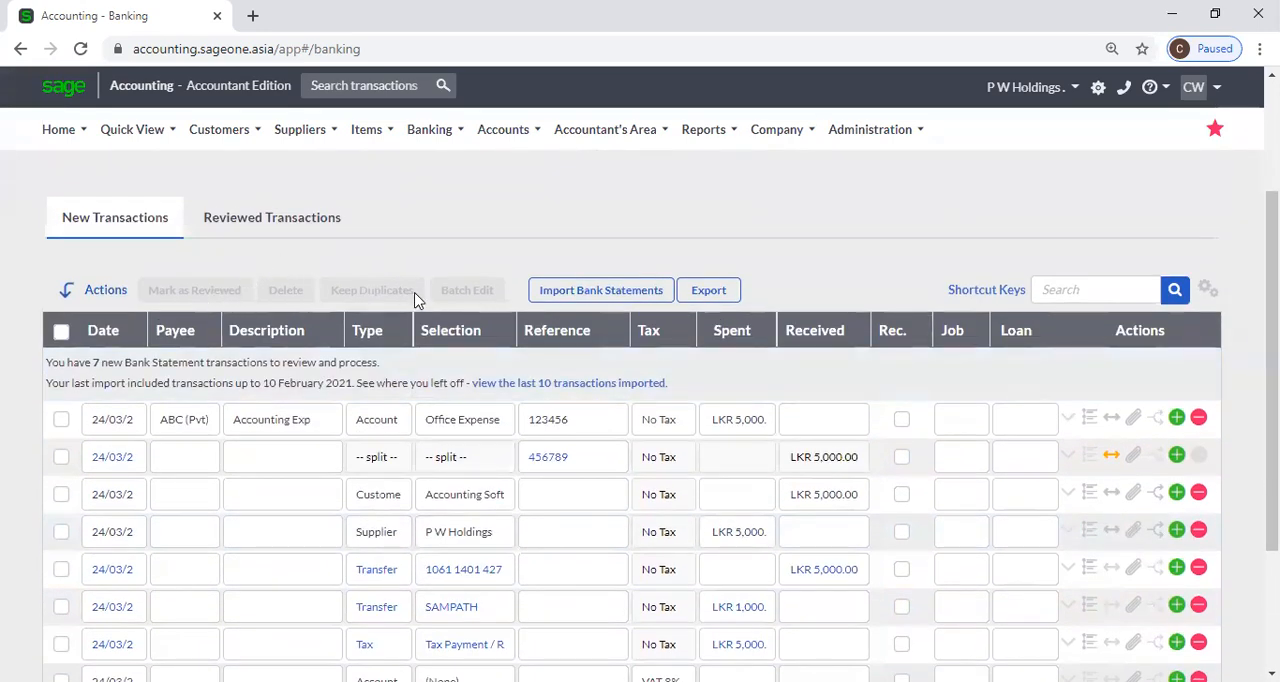
scroll(418, 300, "down", 2)
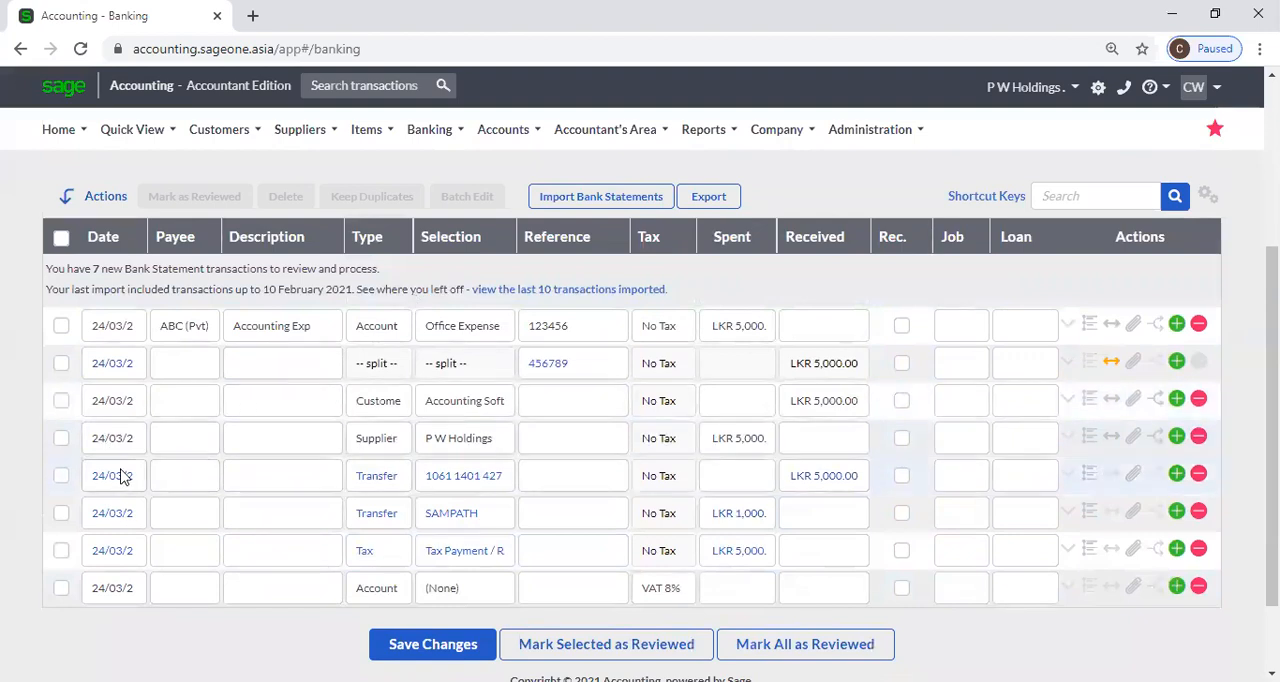
Select the P W Holdings supplier transaction and try to mark it as reviewed.
left_click(61, 438)
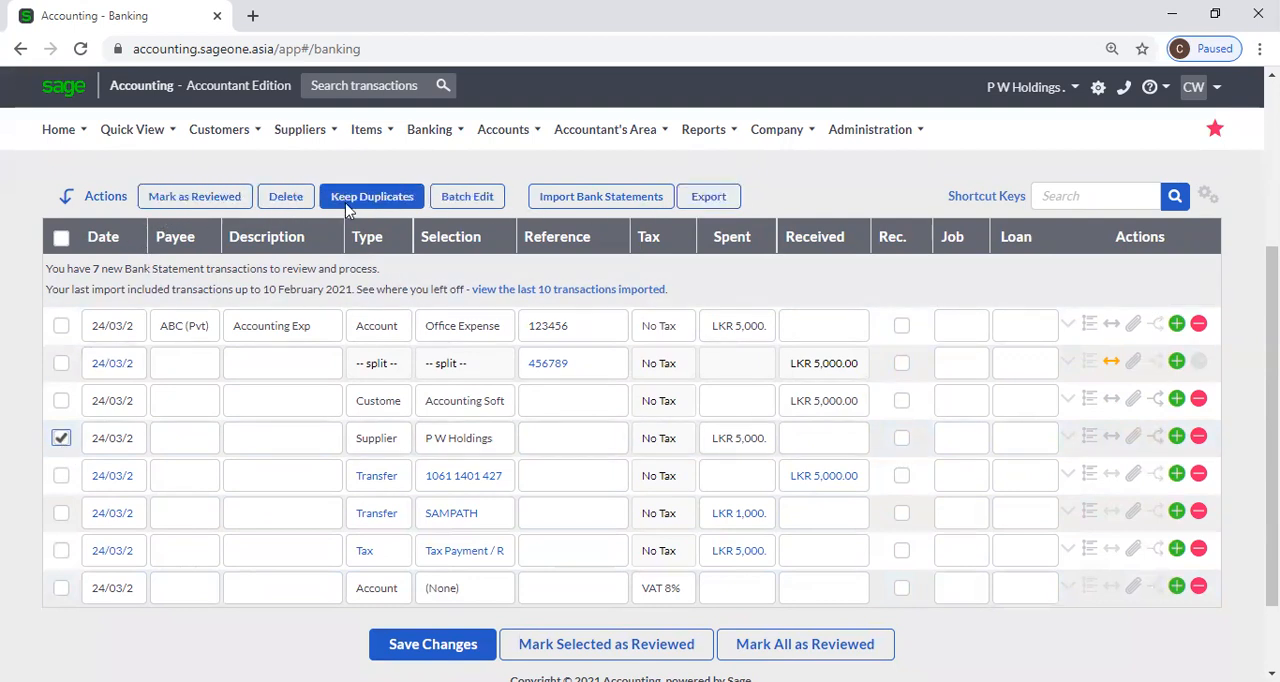
left_click(60, 440)
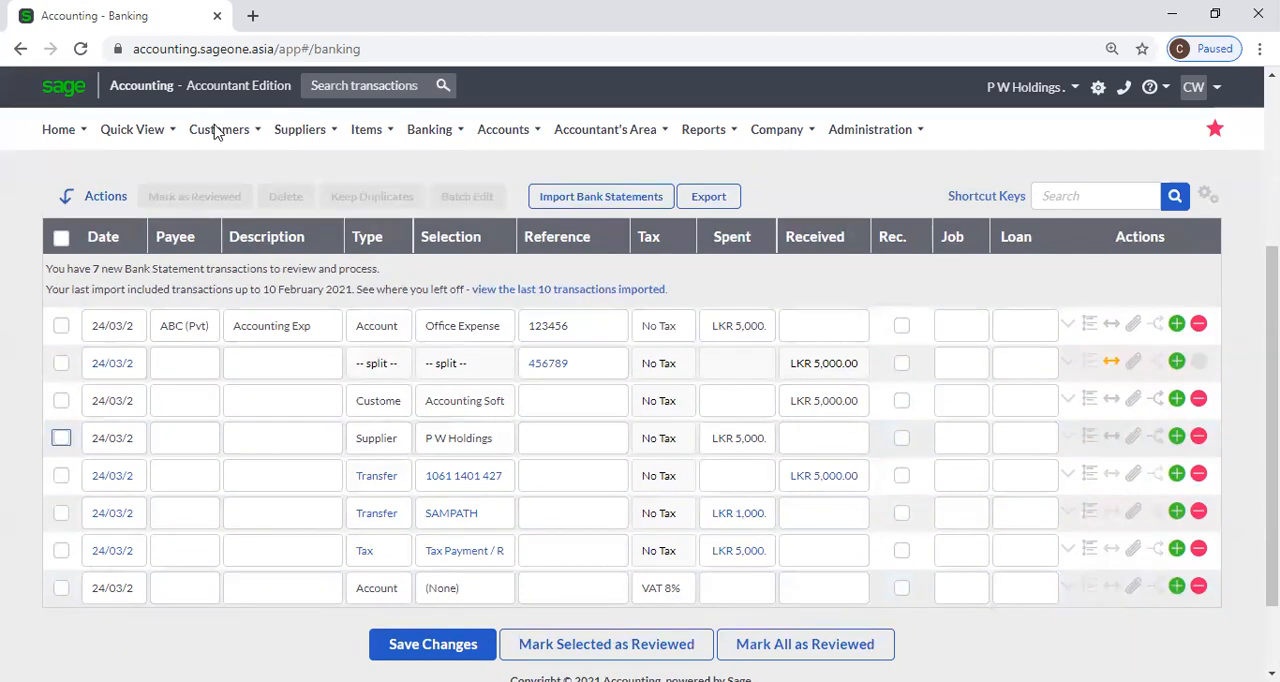
left_click(59, 444)
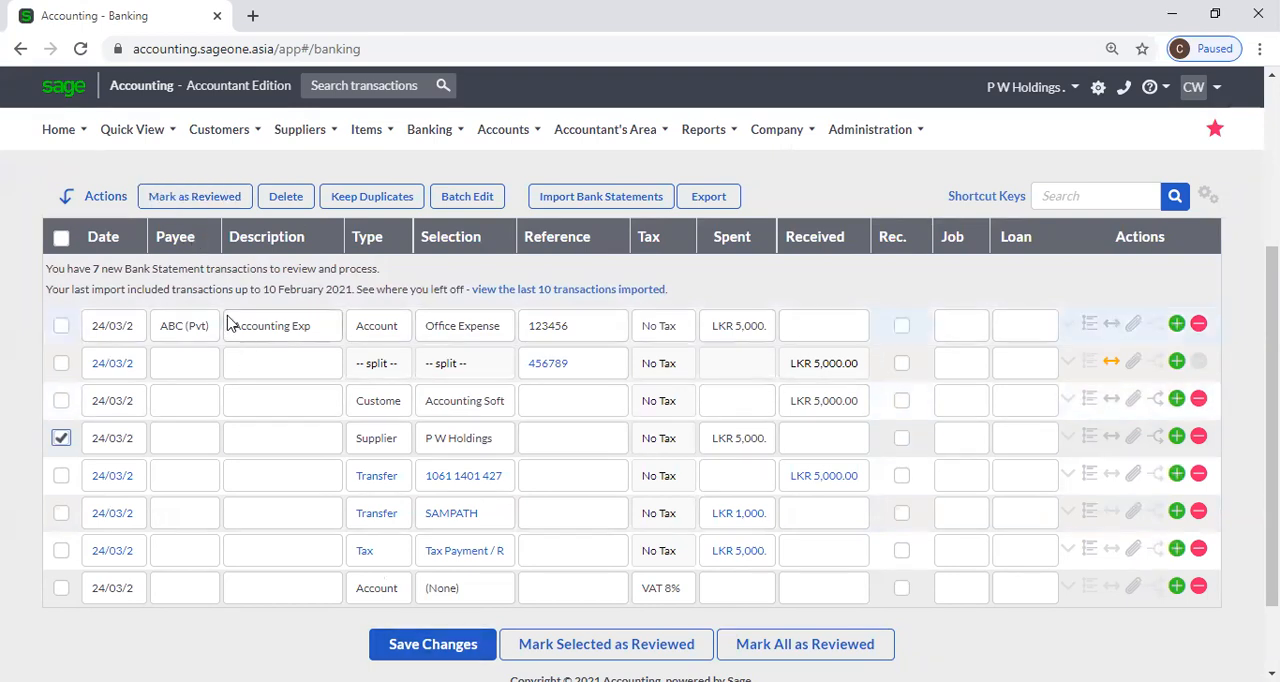
left_click(190, 200)
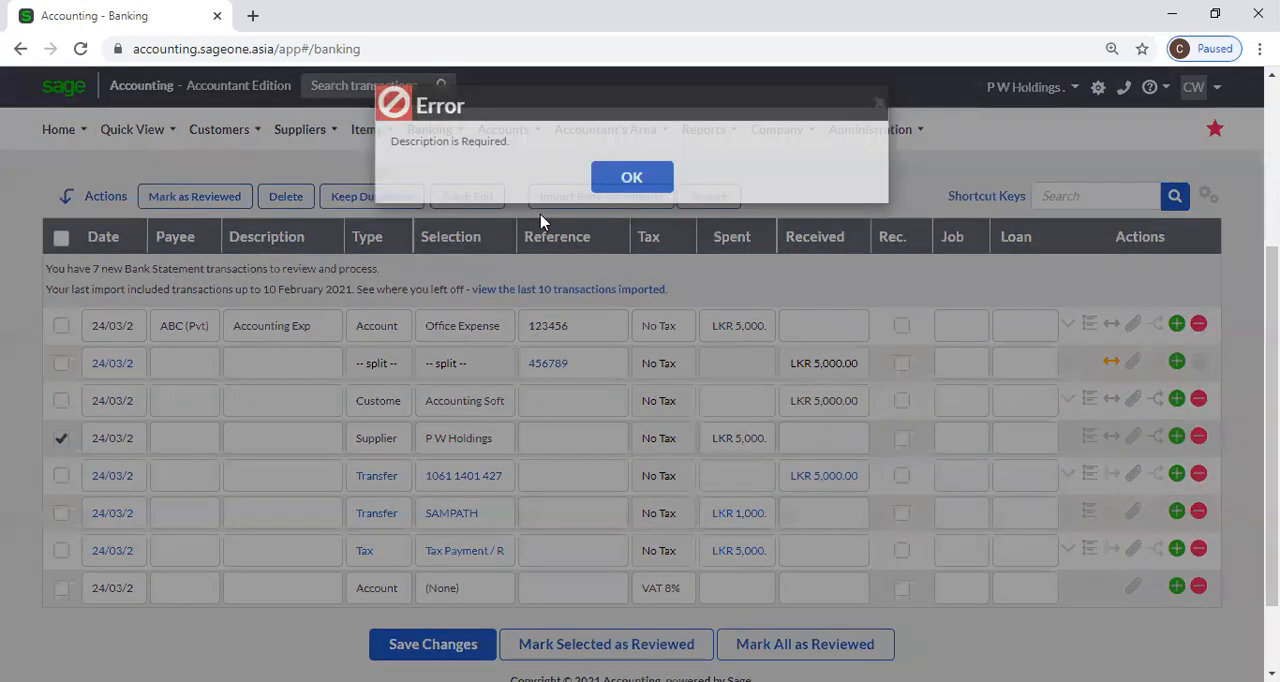
left_click(631, 185)
Set the supplier transaction's description to A and try to mark it as reviewed again.
left_click(281, 440)
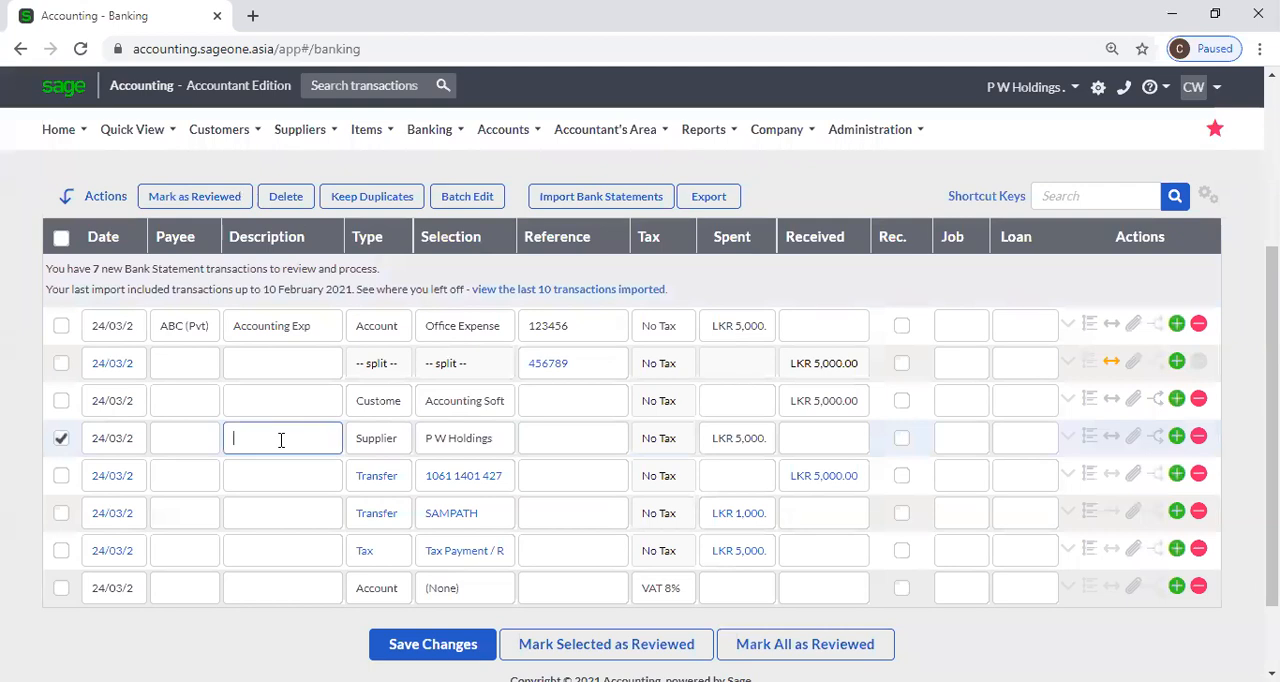
type("A")
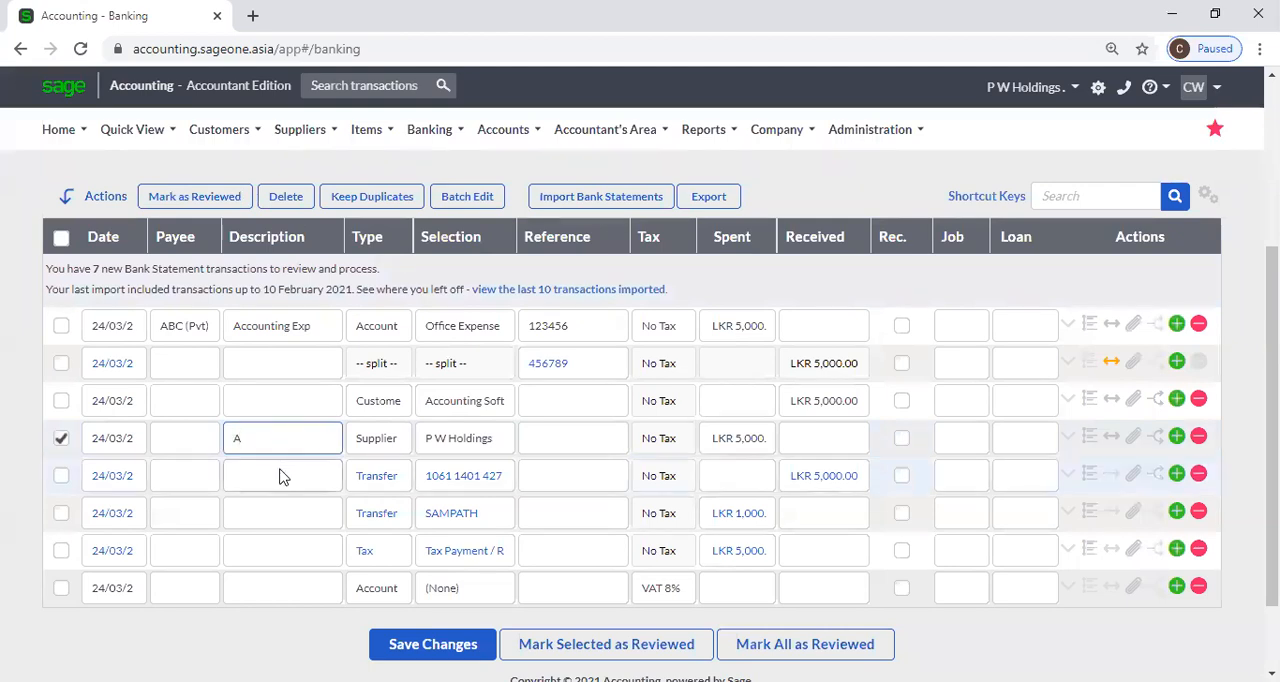
left_click(233, 205)
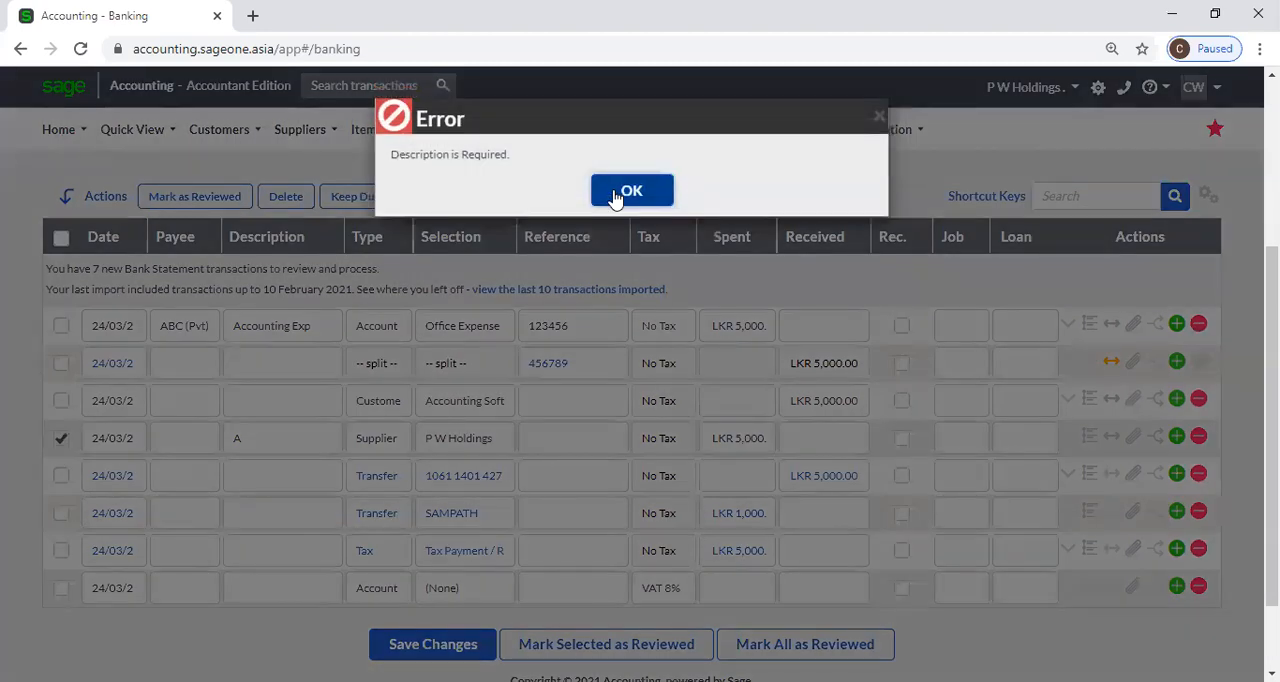
left_click(615, 195)
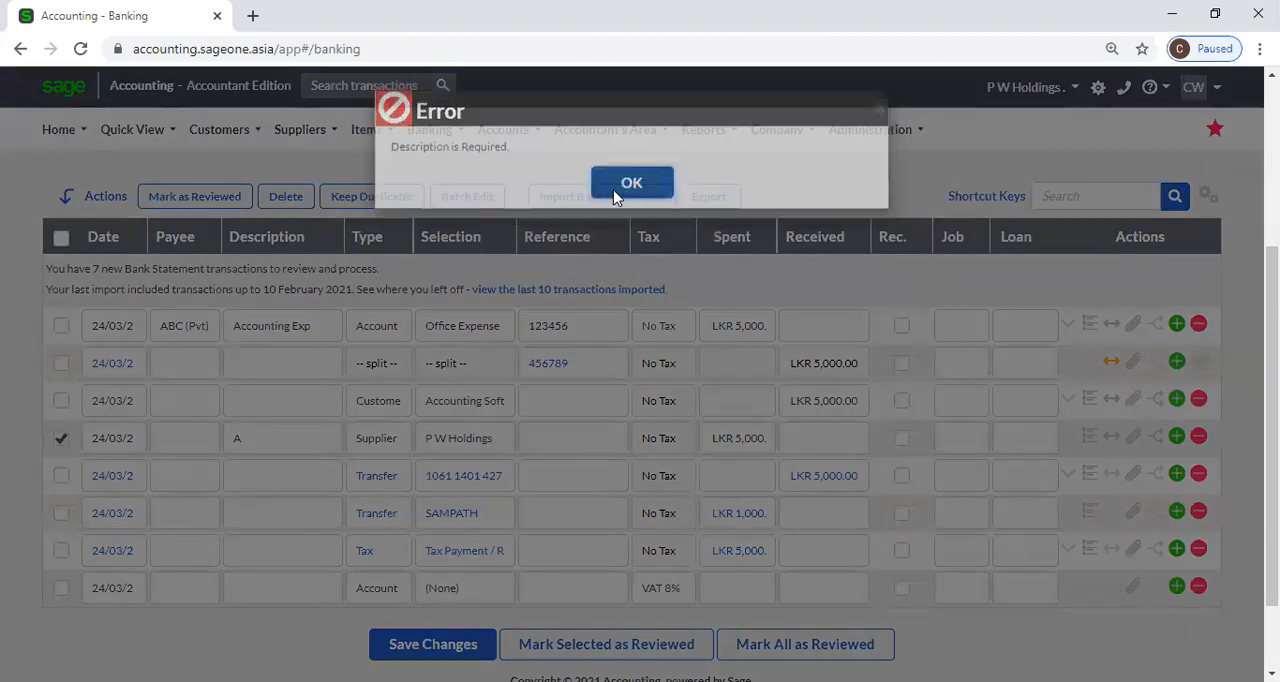
left_click(462, 641)
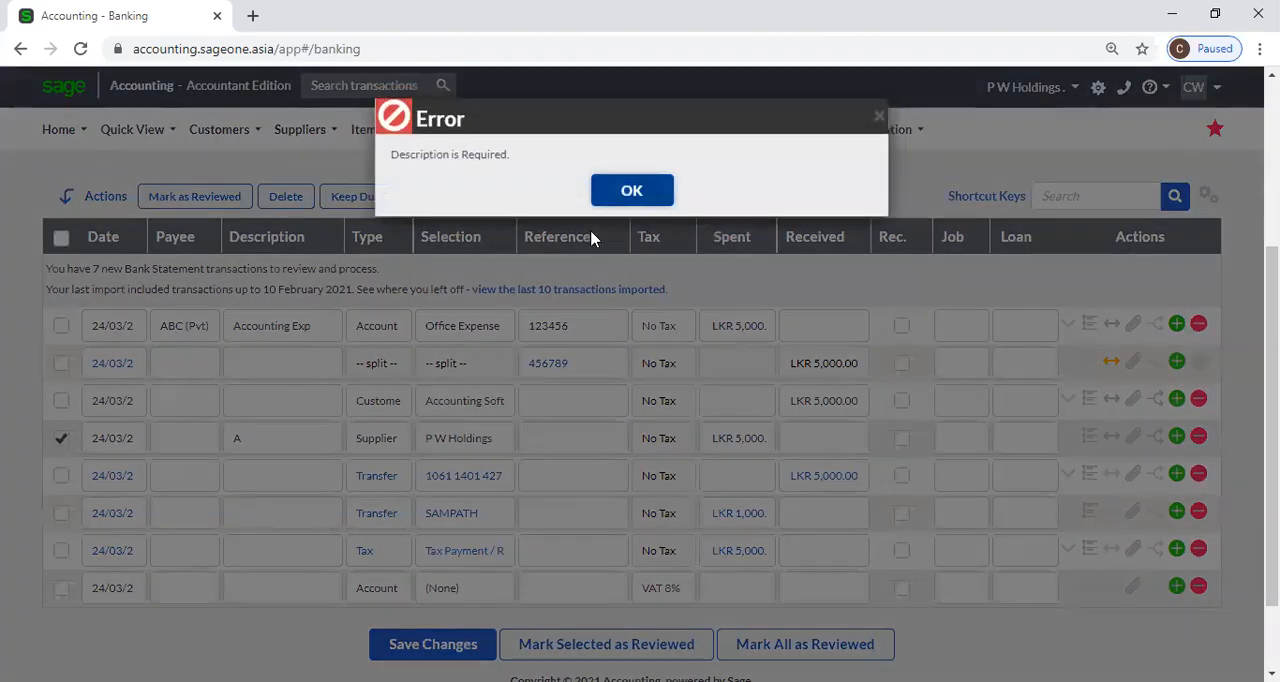
left_click(631, 179)
Enter the descriptions 1 to 6 in order for the six transactions from the split one down to the tax payment.
left_click(296, 368)
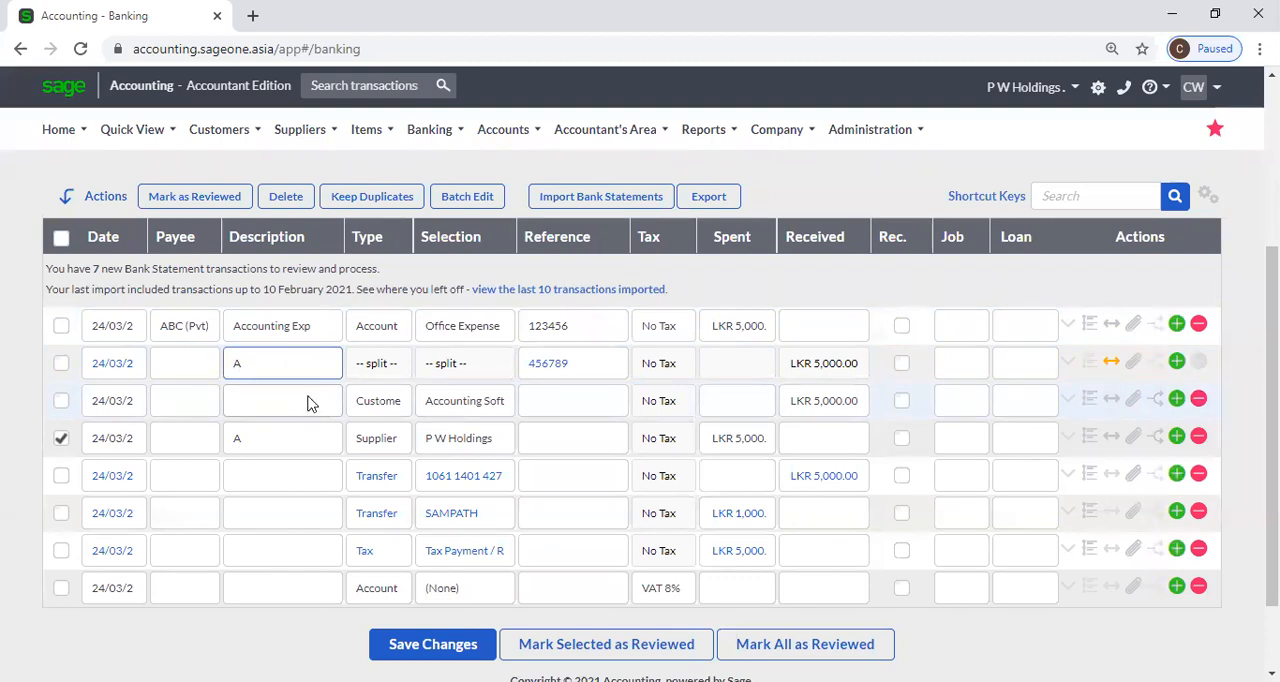
type("1")
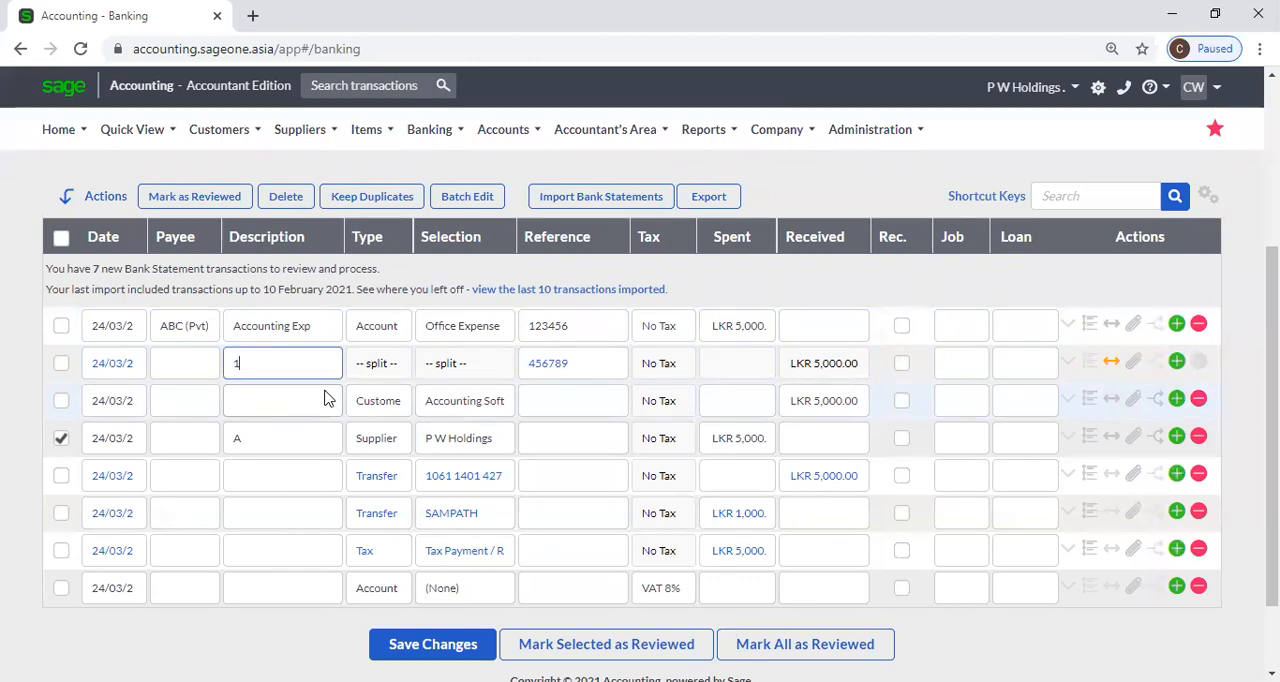
left_click(330, 394)
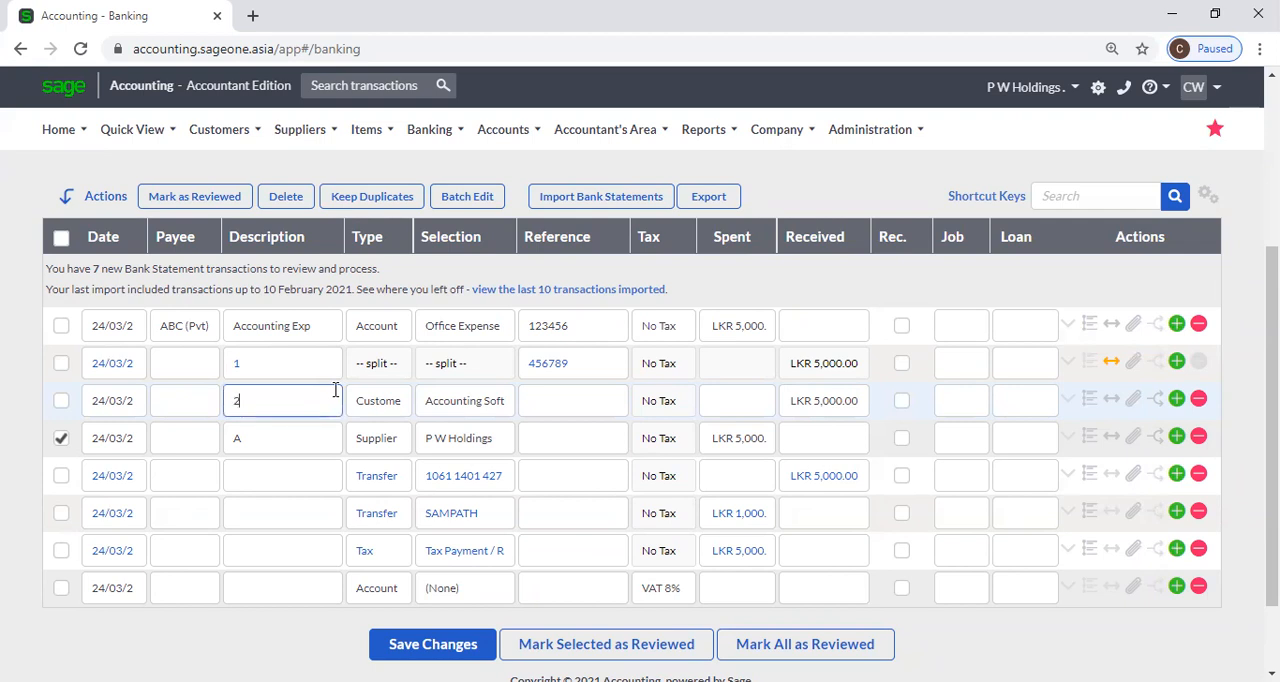
type("2")
left_click(306, 436)
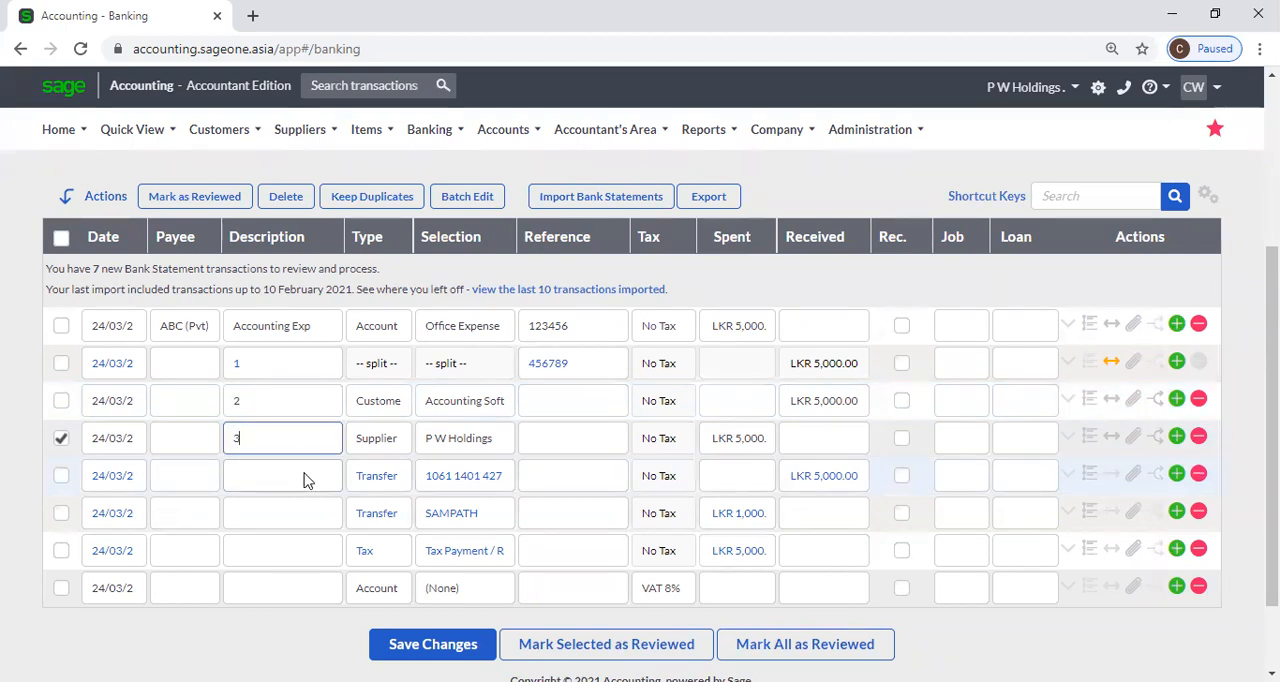
left_click(305, 476)
type("4")
left_click(313, 515)
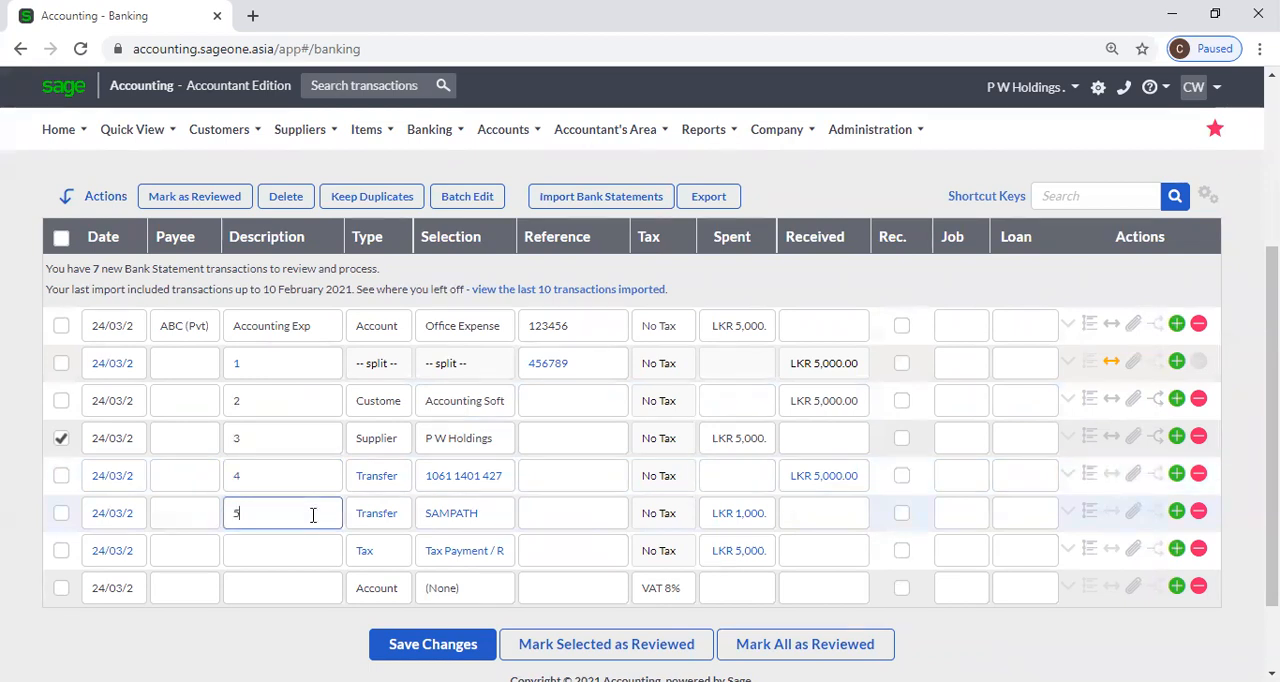
type("5")
left_click(296, 545)
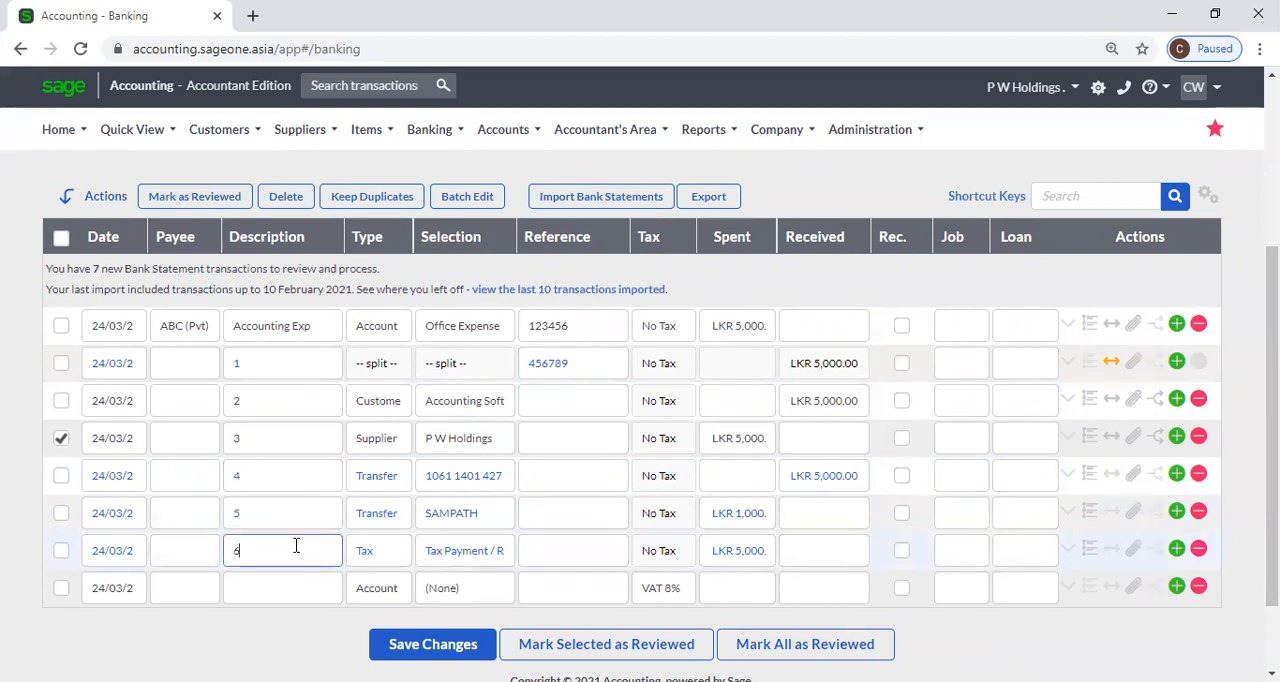
Save the changes and mark the P W Holdings supplier transaction as reviewed.
left_click(416, 648)
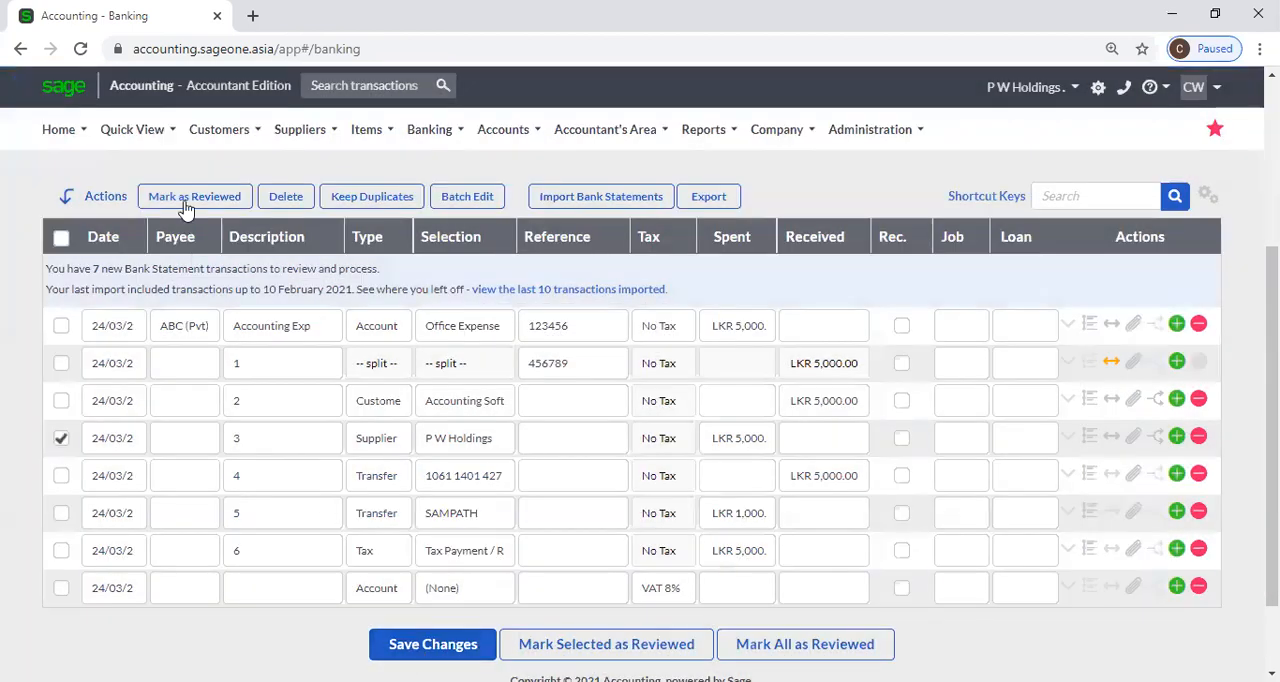
left_click(184, 200)
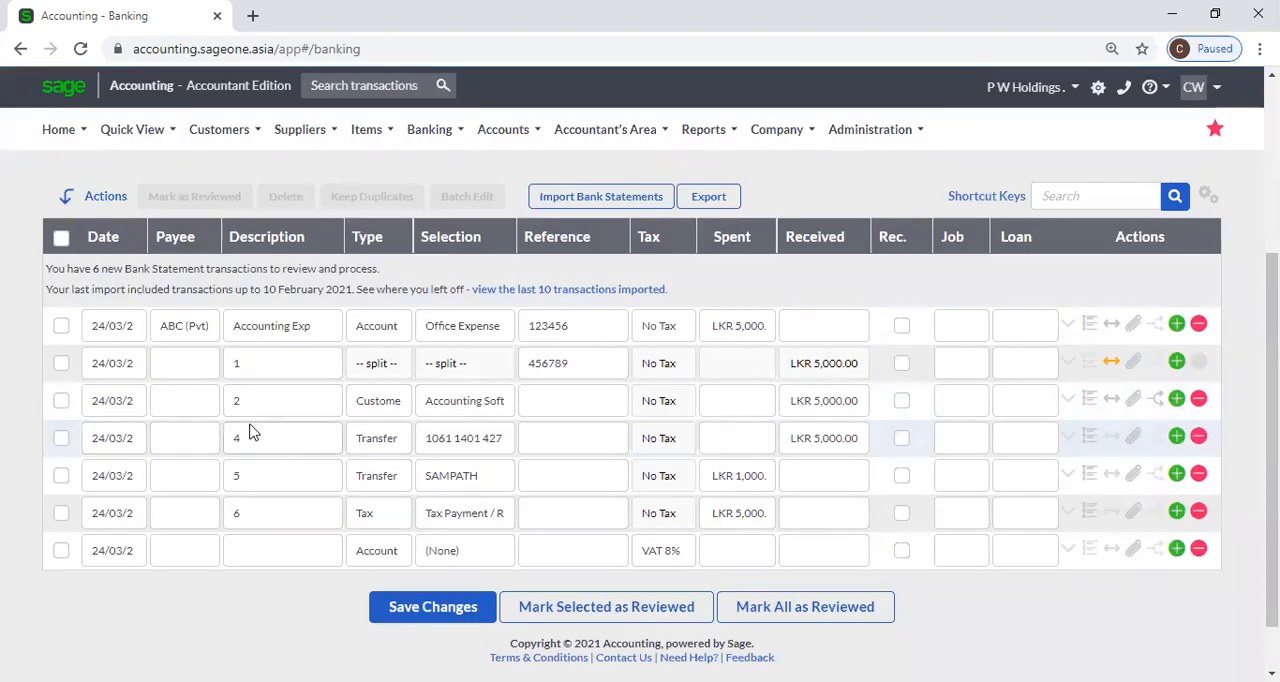
Display the reviewed transactions starting from 24/03/2021.
scroll(258, 430, "up", 2)
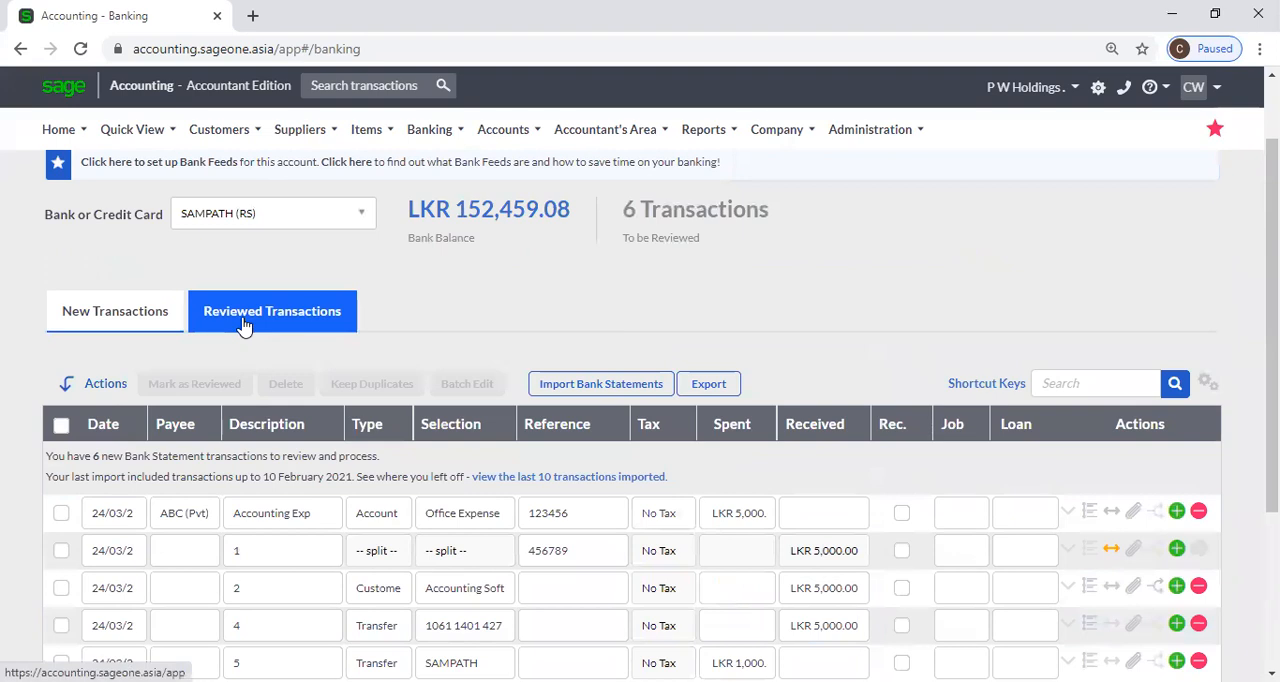
scroll(251, 520, "down", 2)
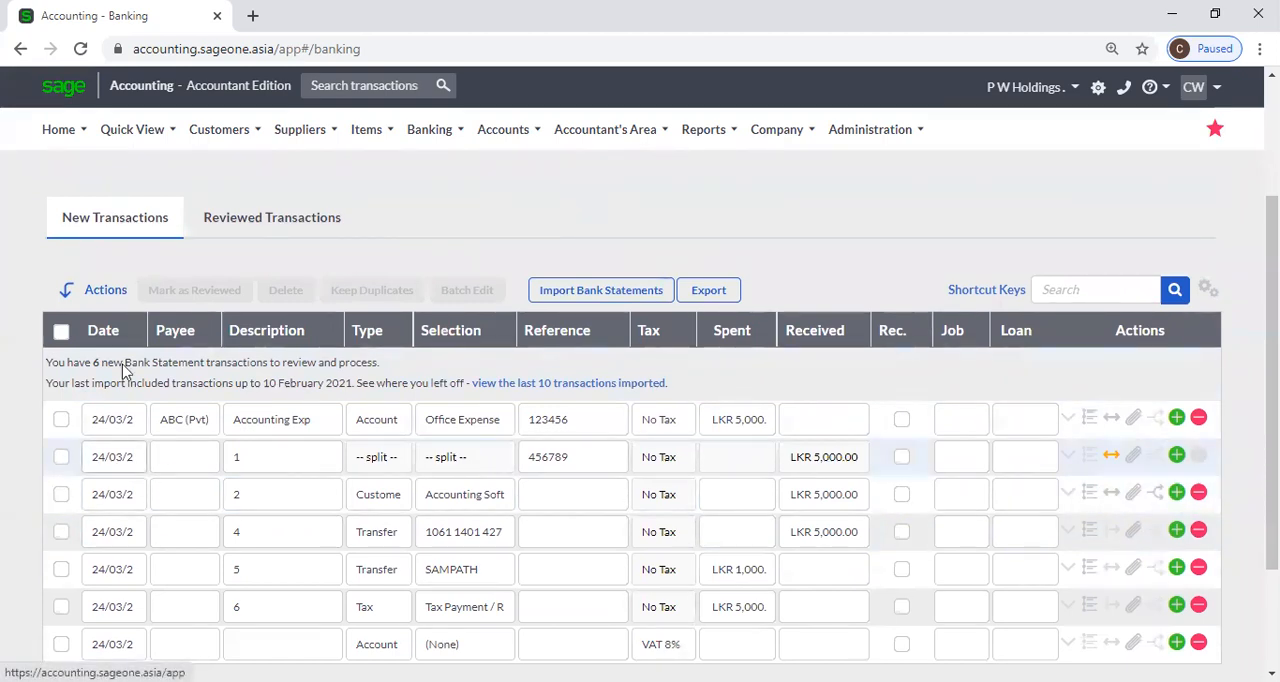
left_click(253, 220)
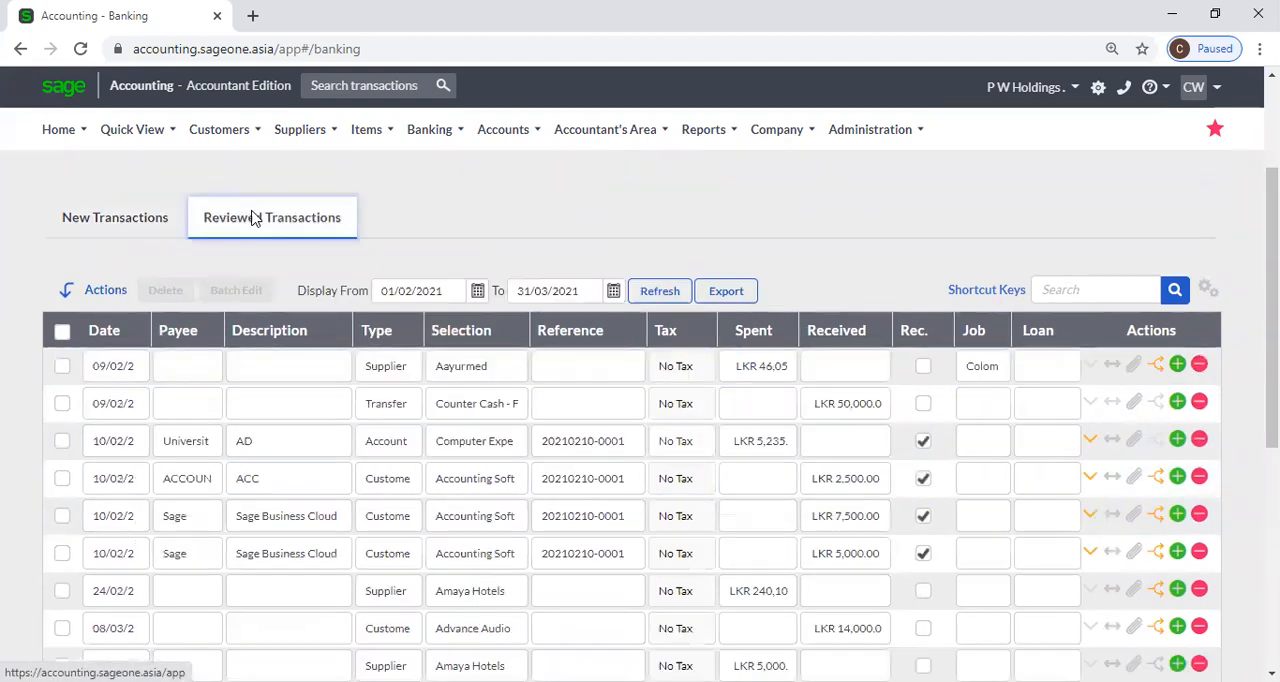
left_click(476, 292)
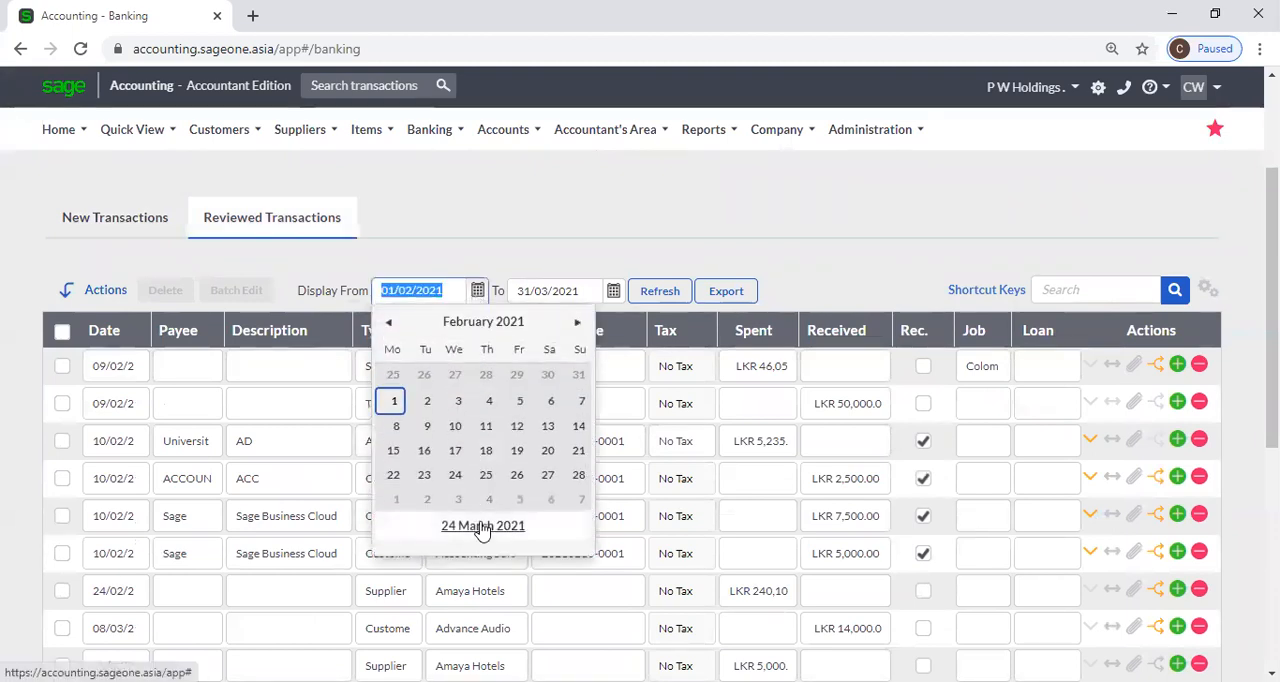
left_click(481, 527)
left_click(660, 291)
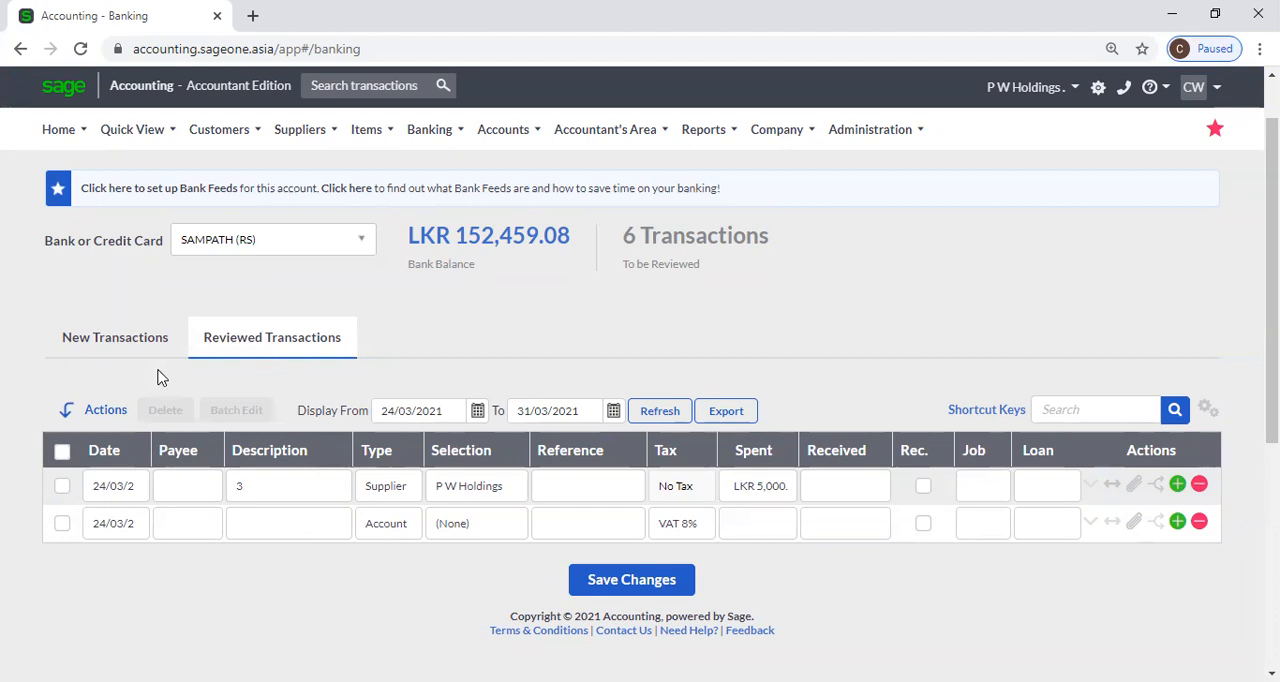
Delete the transfer described as 4 and the tax payment described as 6 from the new transactions.
left_click(125, 355)
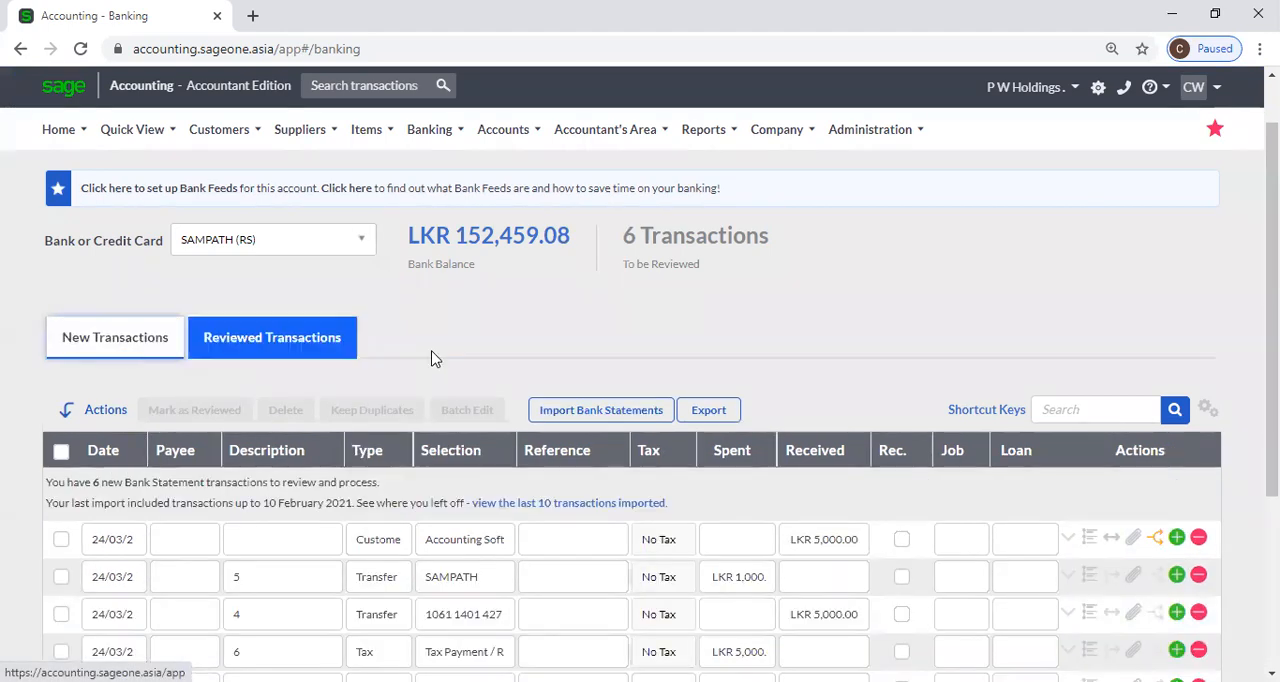
scroll(431, 357, "down", 1)
scroll(431, 365, "down", 1)
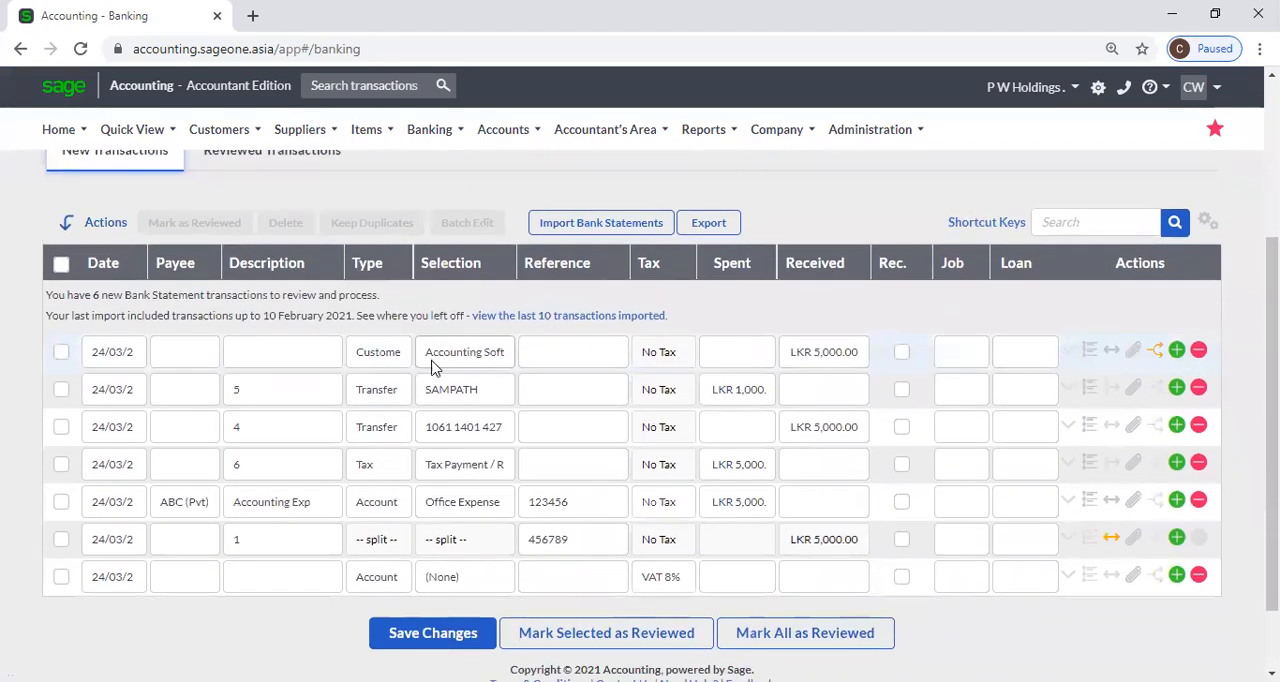
left_click(61, 430)
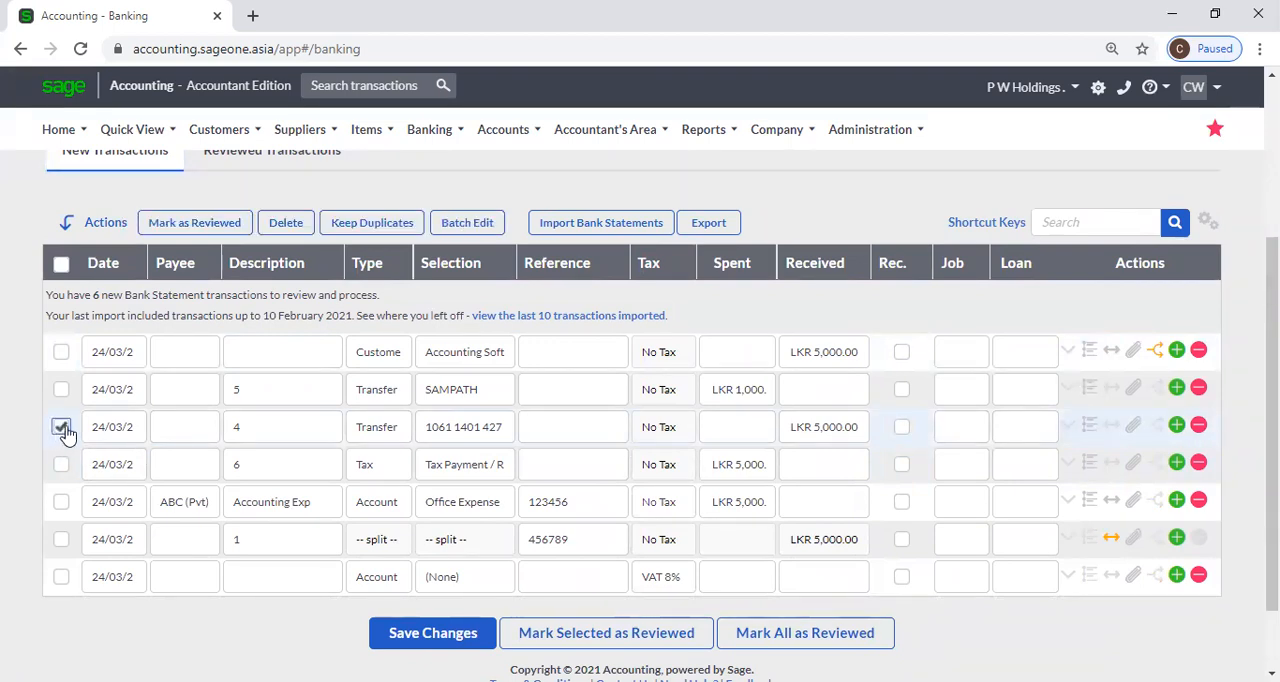
left_click(290, 225)
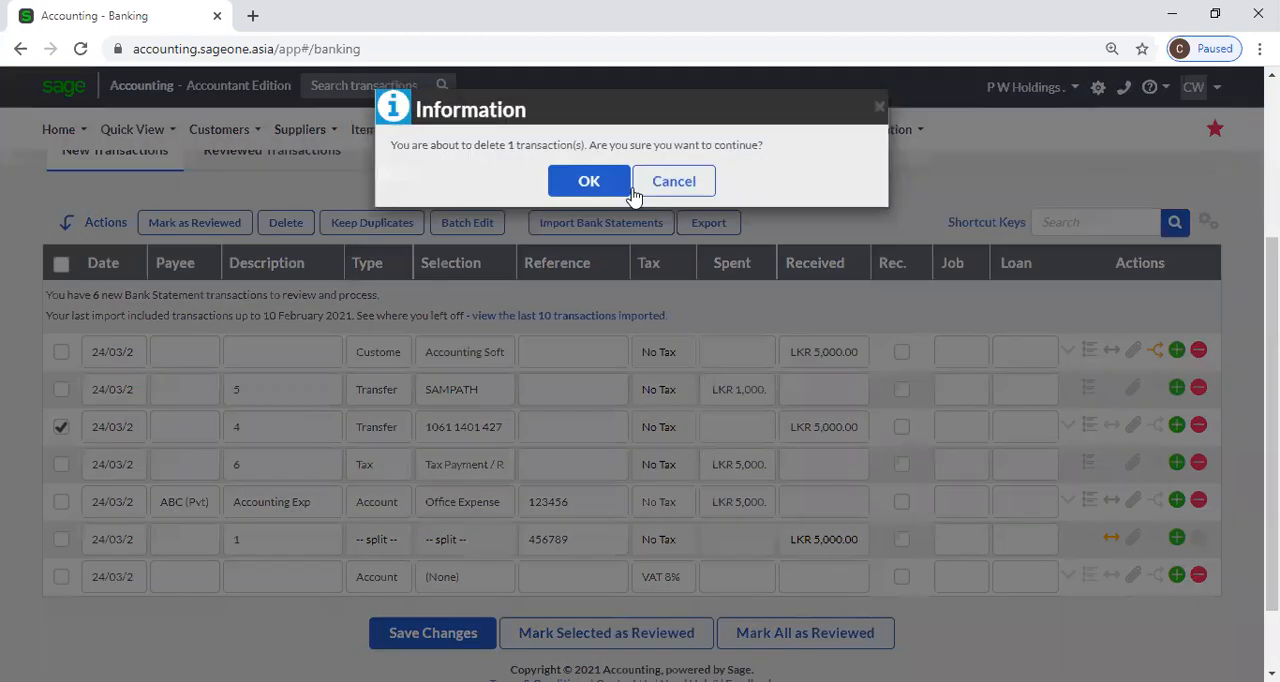
left_click(586, 199)
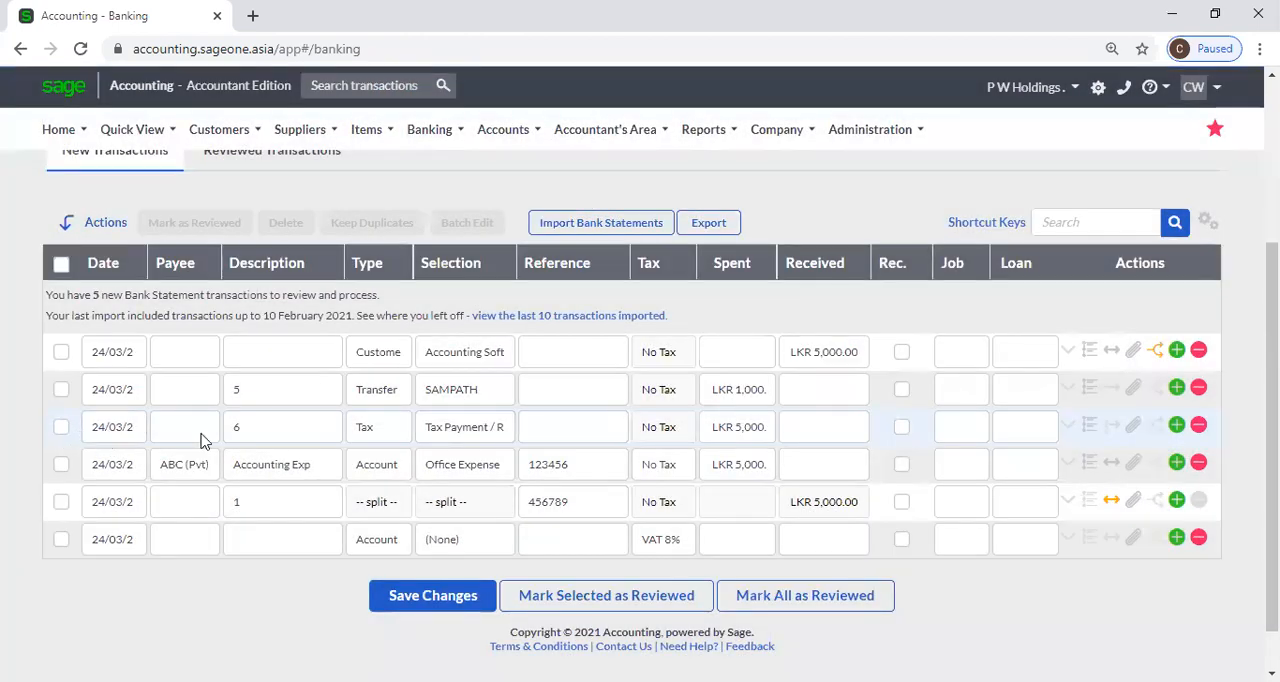
left_click(1200, 426)
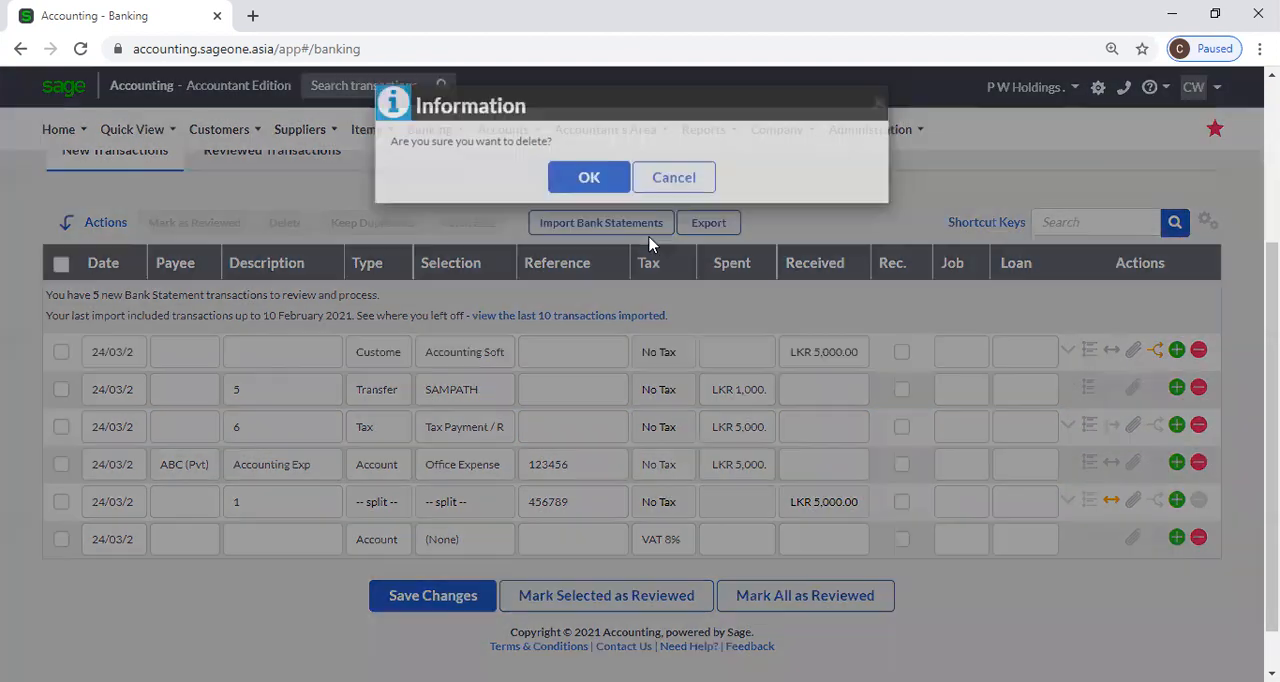
left_click(589, 191)
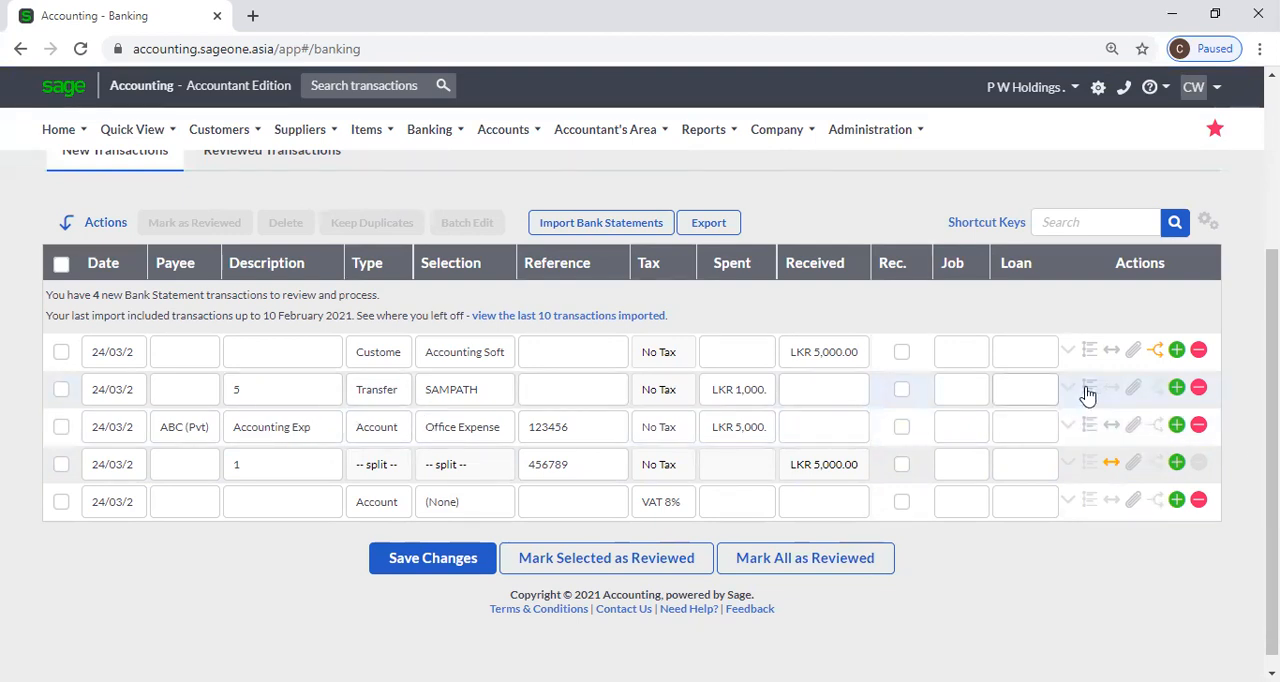
Add two blank lines below the SAMPATH transfer and delete both of them.
left_click(1177, 388)
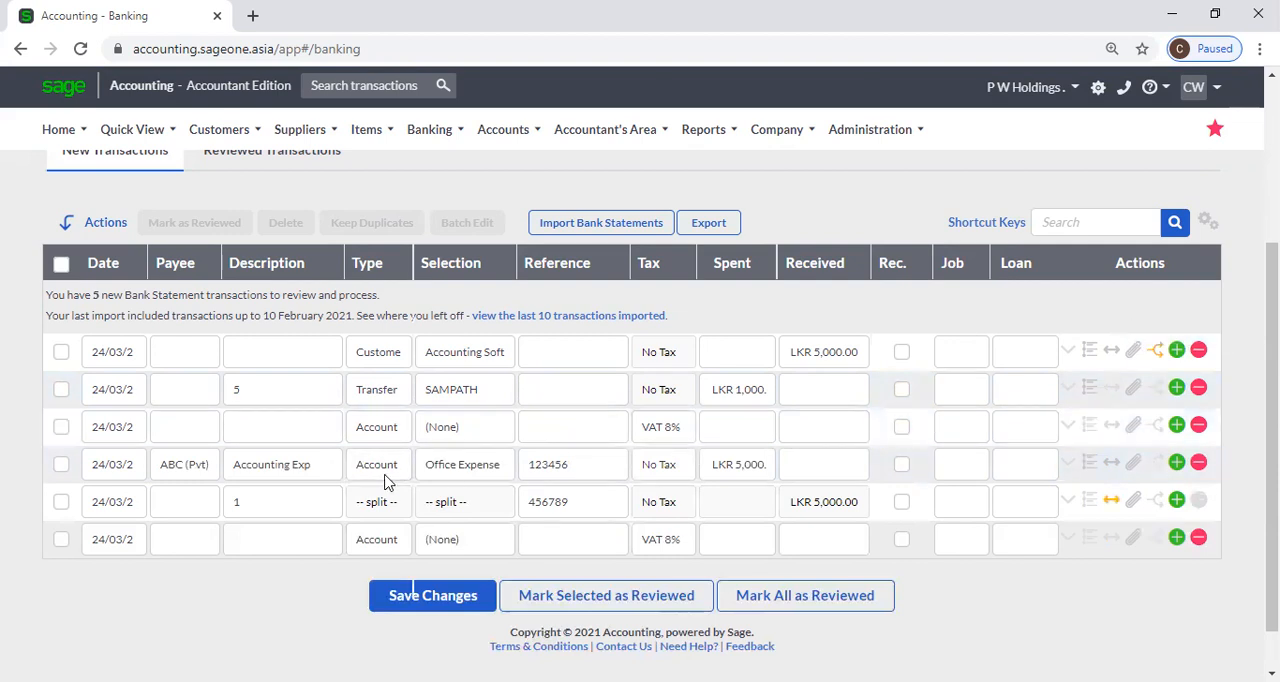
left_click(1177, 388)
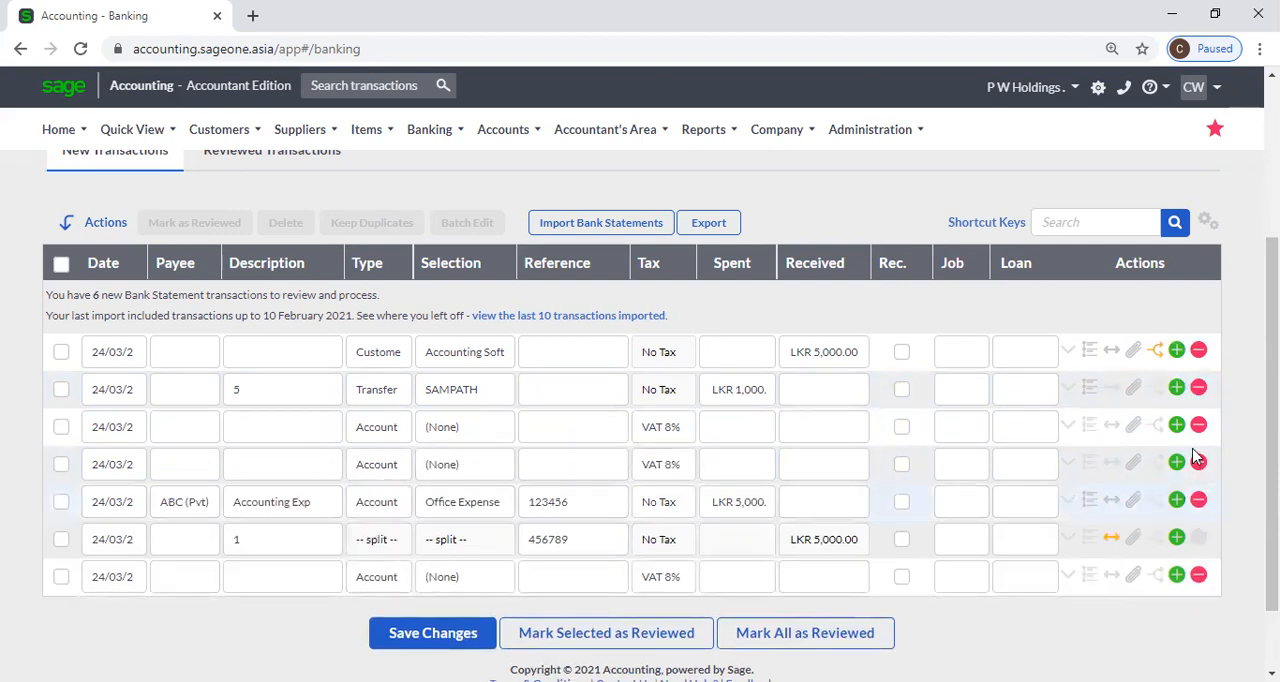
left_click(1199, 426)
left_click(586, 192)
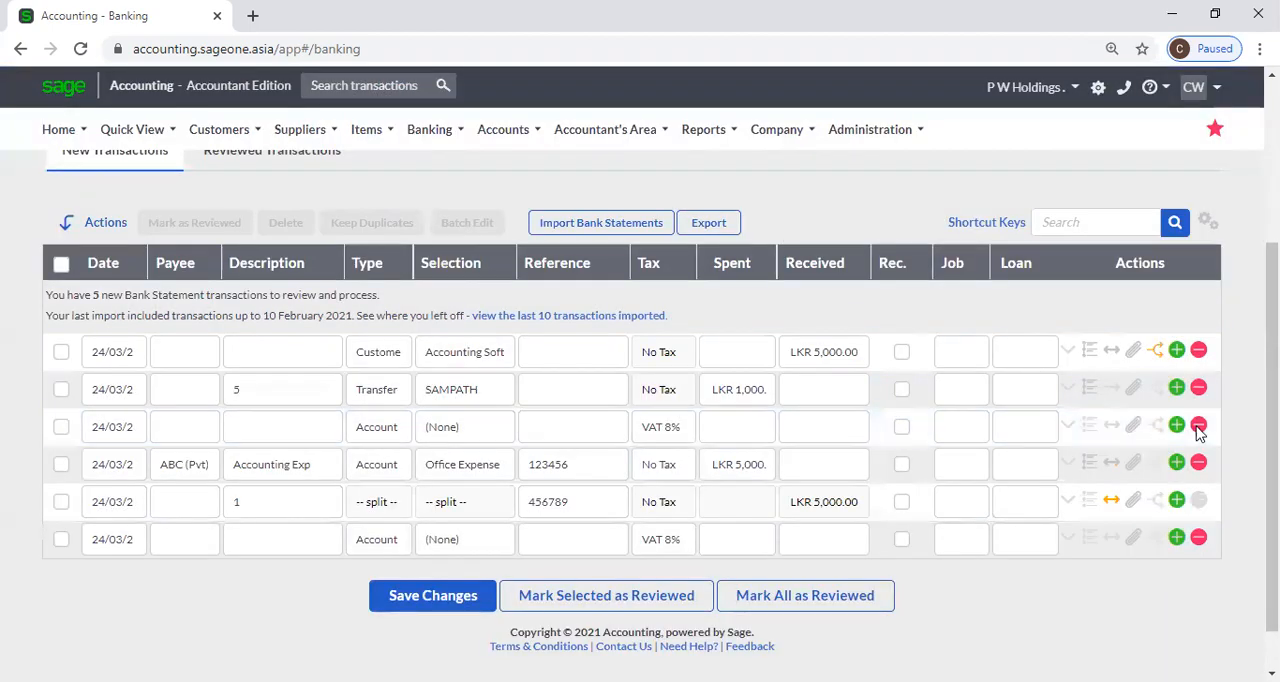
left_click(1199, 426)
left_click(586, 180)
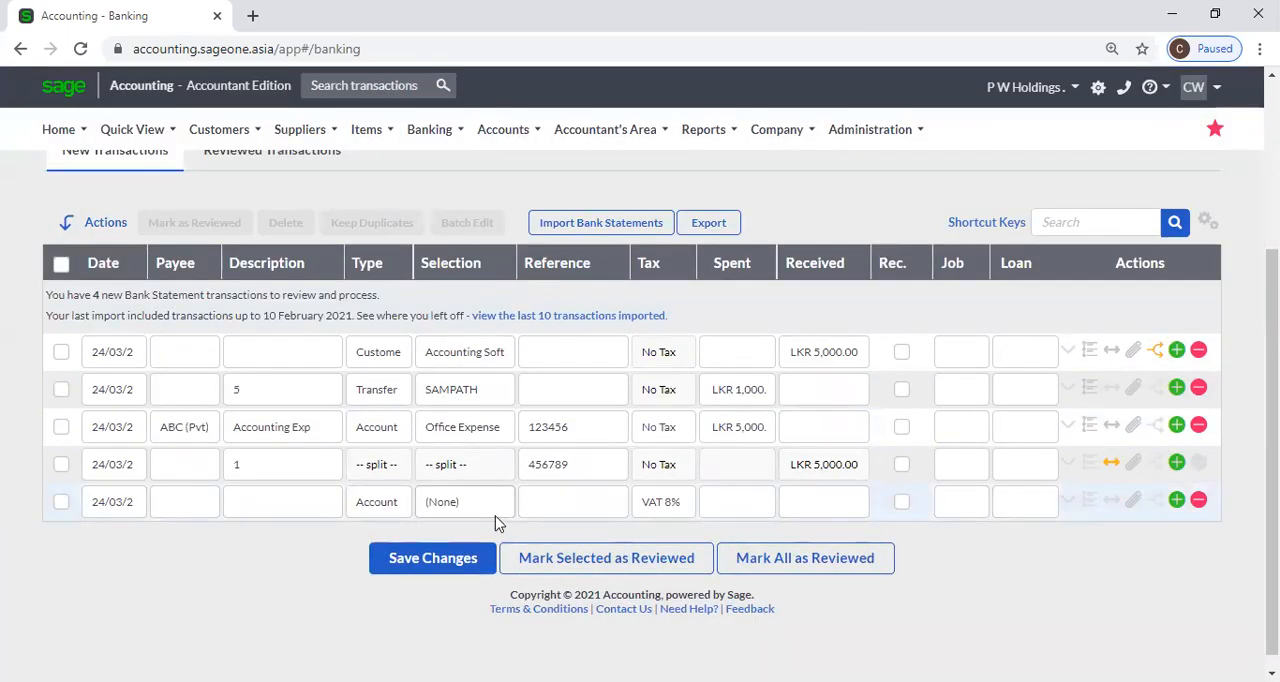
Set the customer transaction's description to 44 and save the changes.
left_click(297, 347)
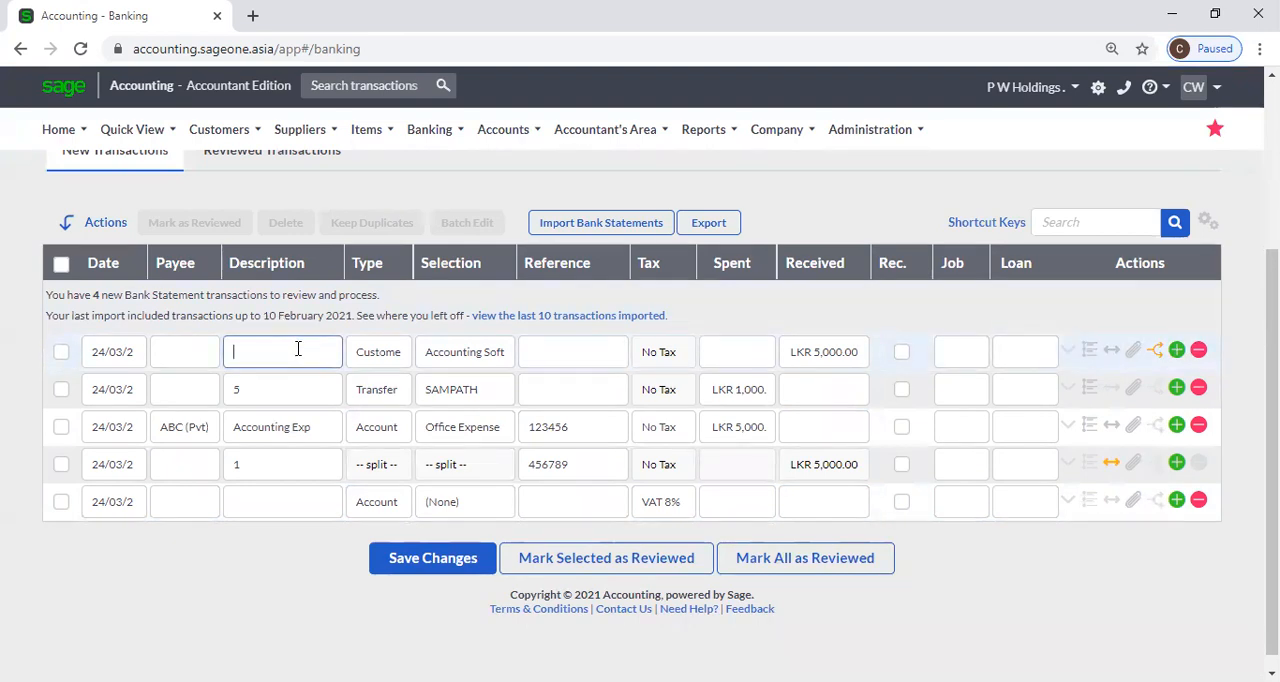
left_click(297, 184)
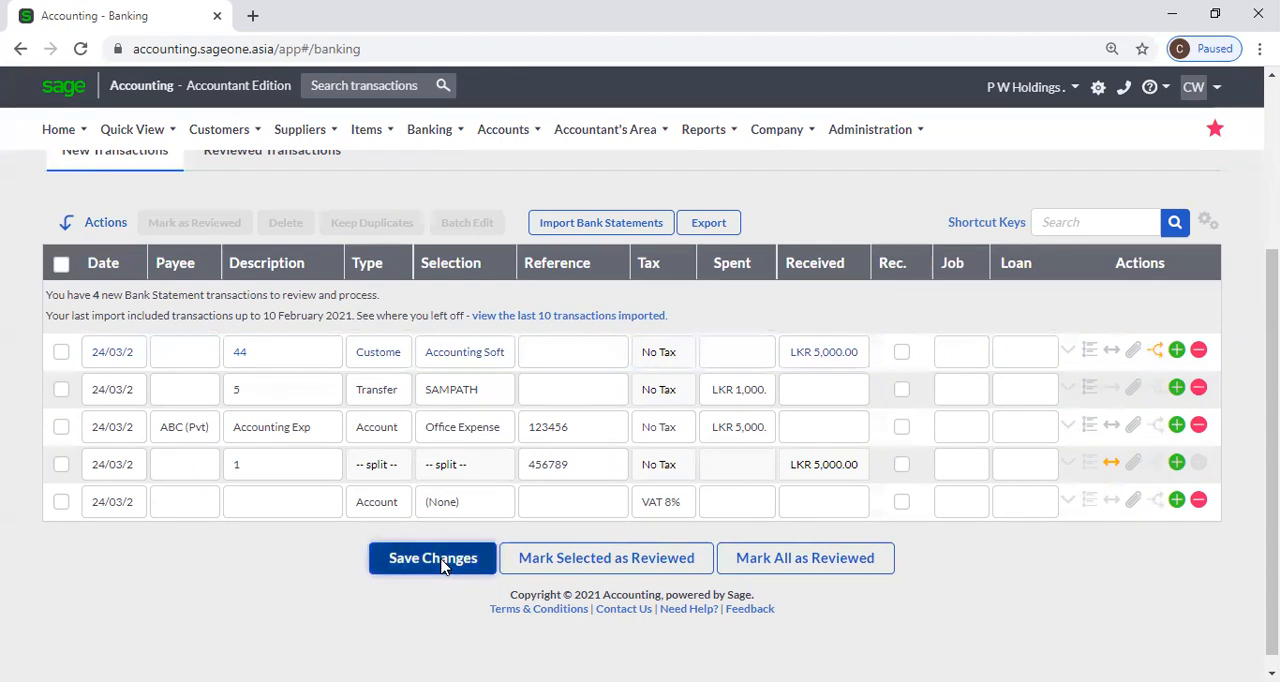
left_click(441, 562)
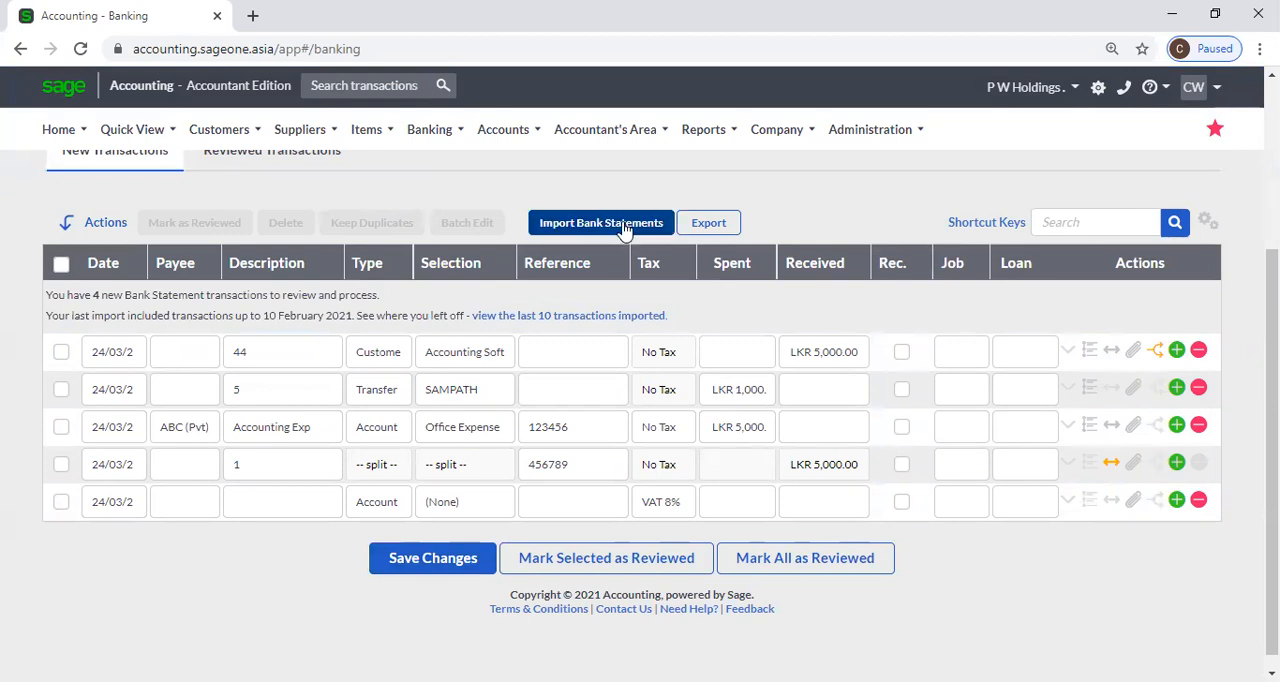
Select the first three new transactions and change the type of the one described as 44 to Account.
left_click(61, 351)
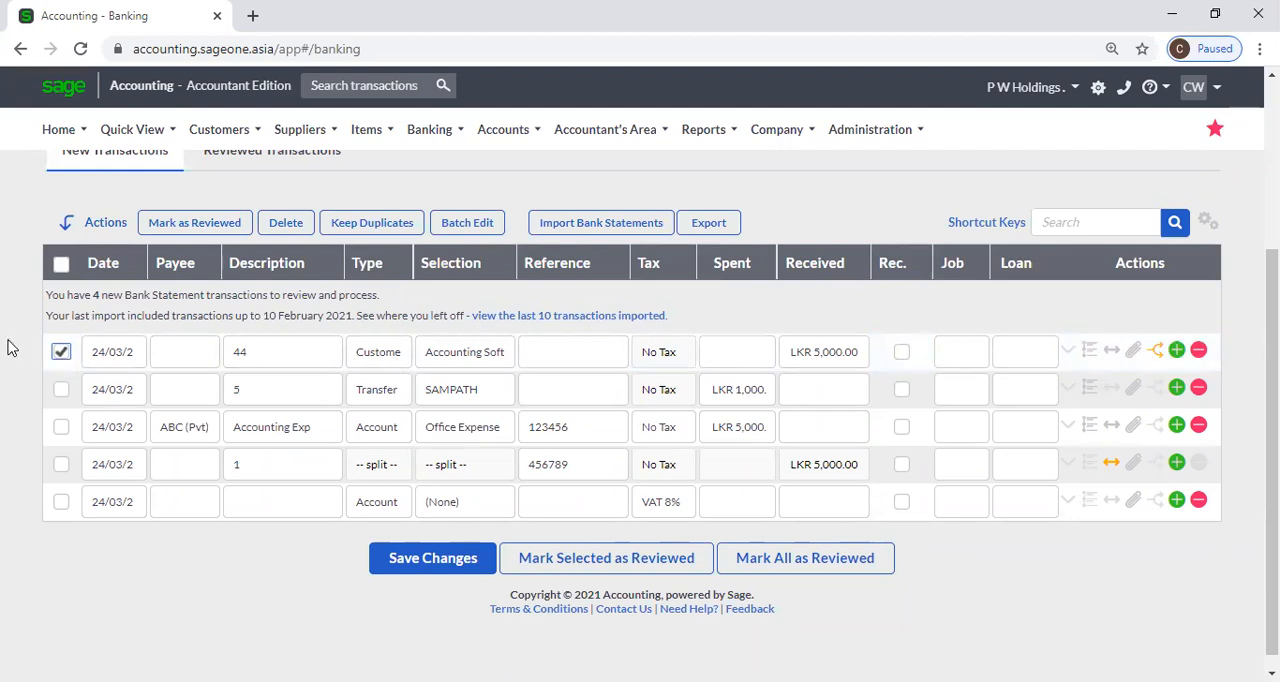
left_click(61, 352)
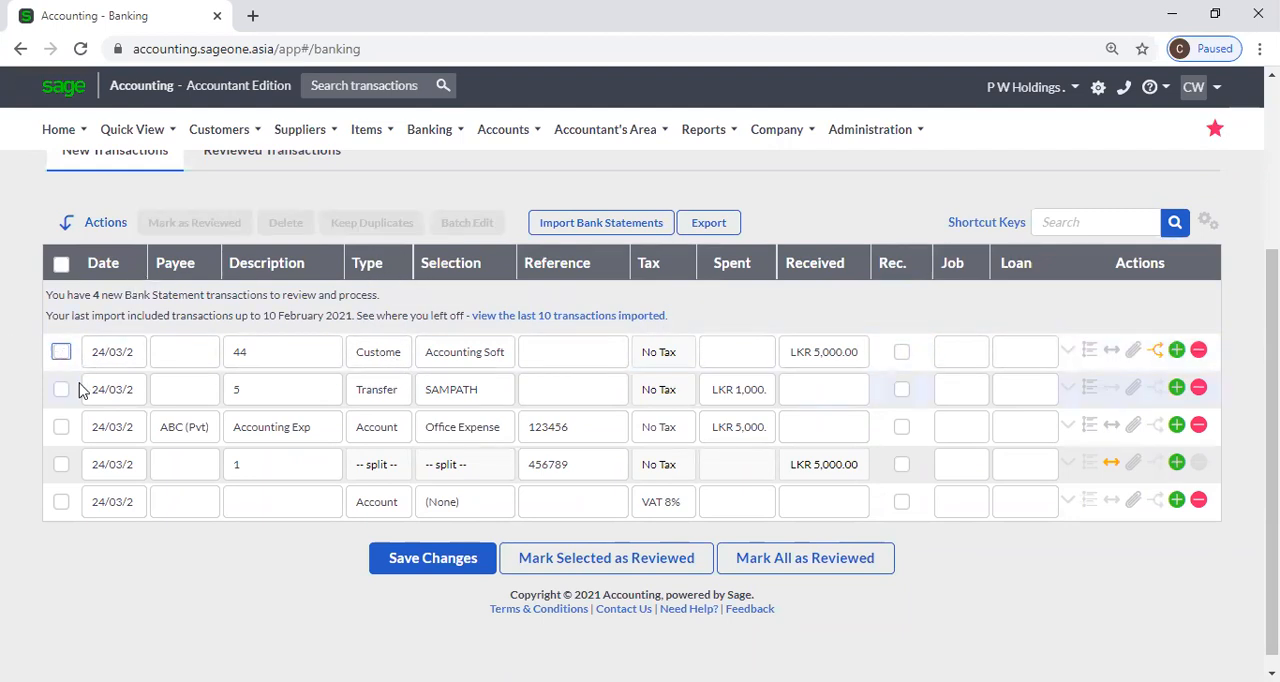
left_click(61, 352)
left_click(61, 389)
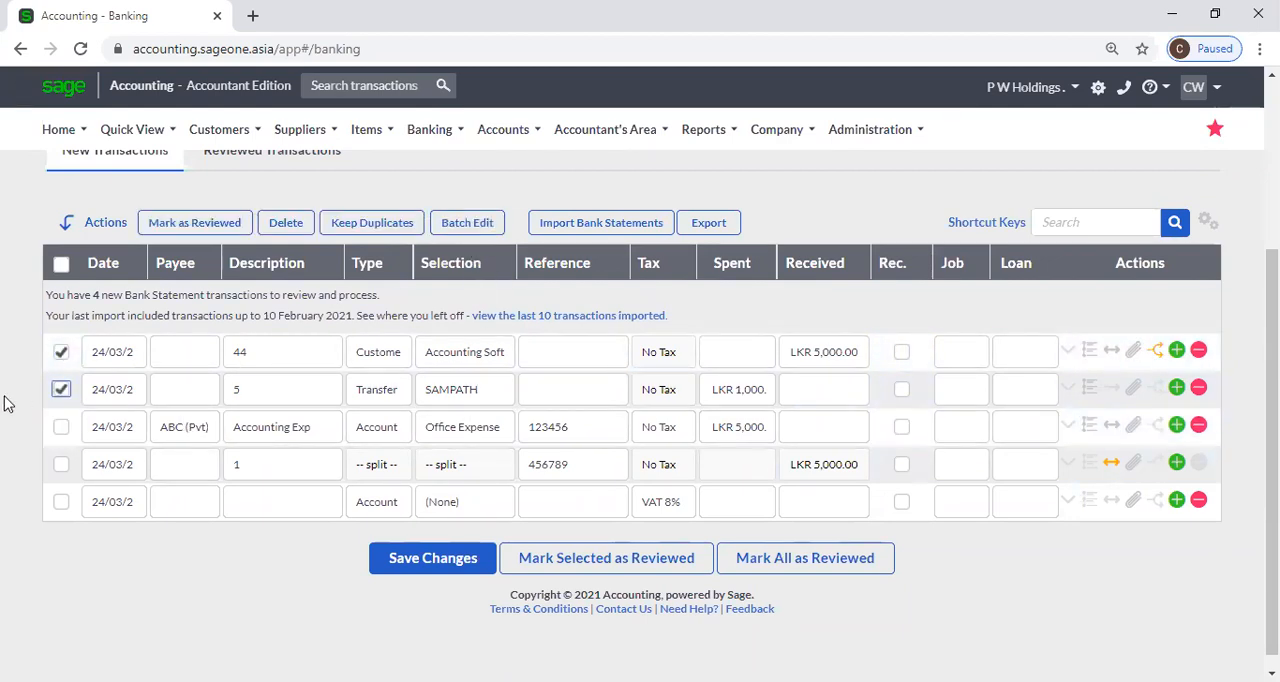
left_click(61, 352)
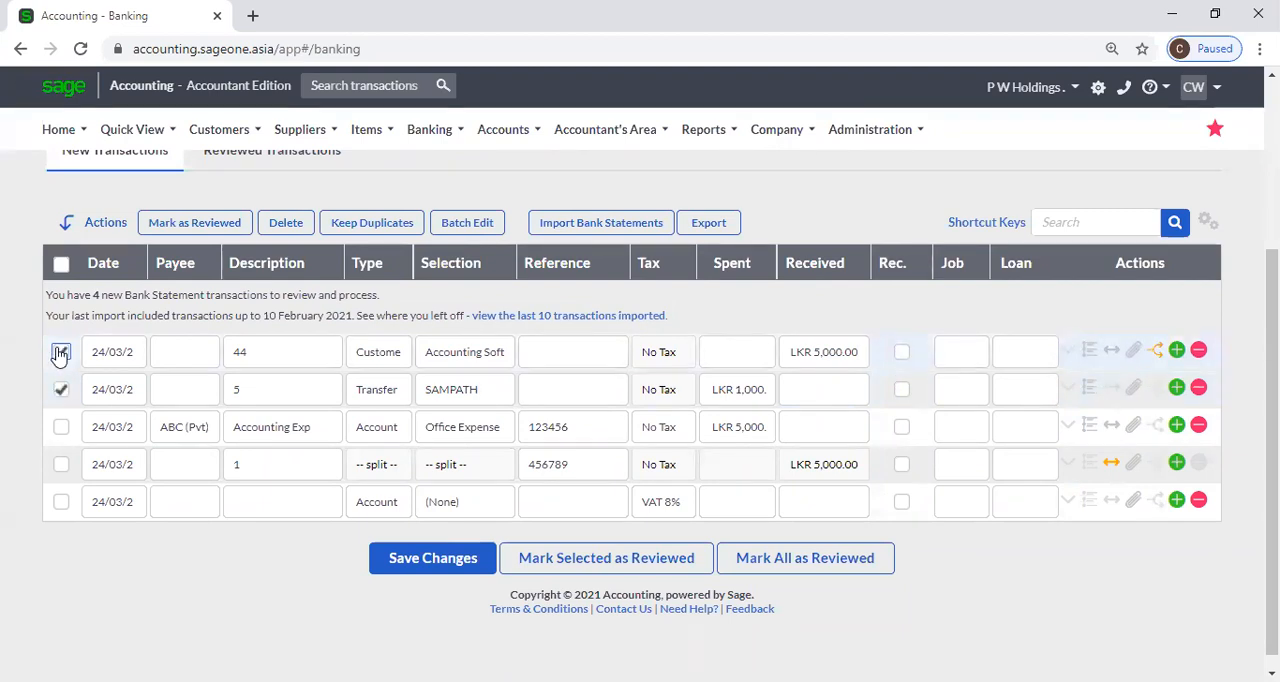
left_click(61, 352)
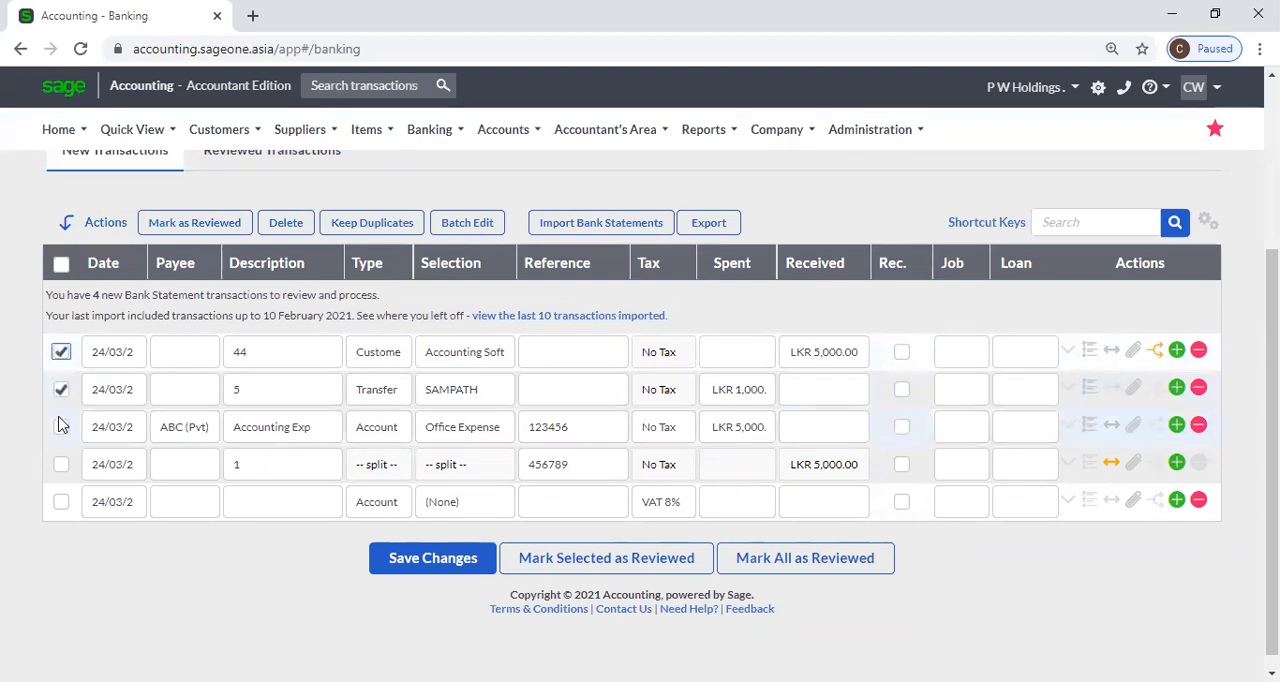
left_click(61, 427)
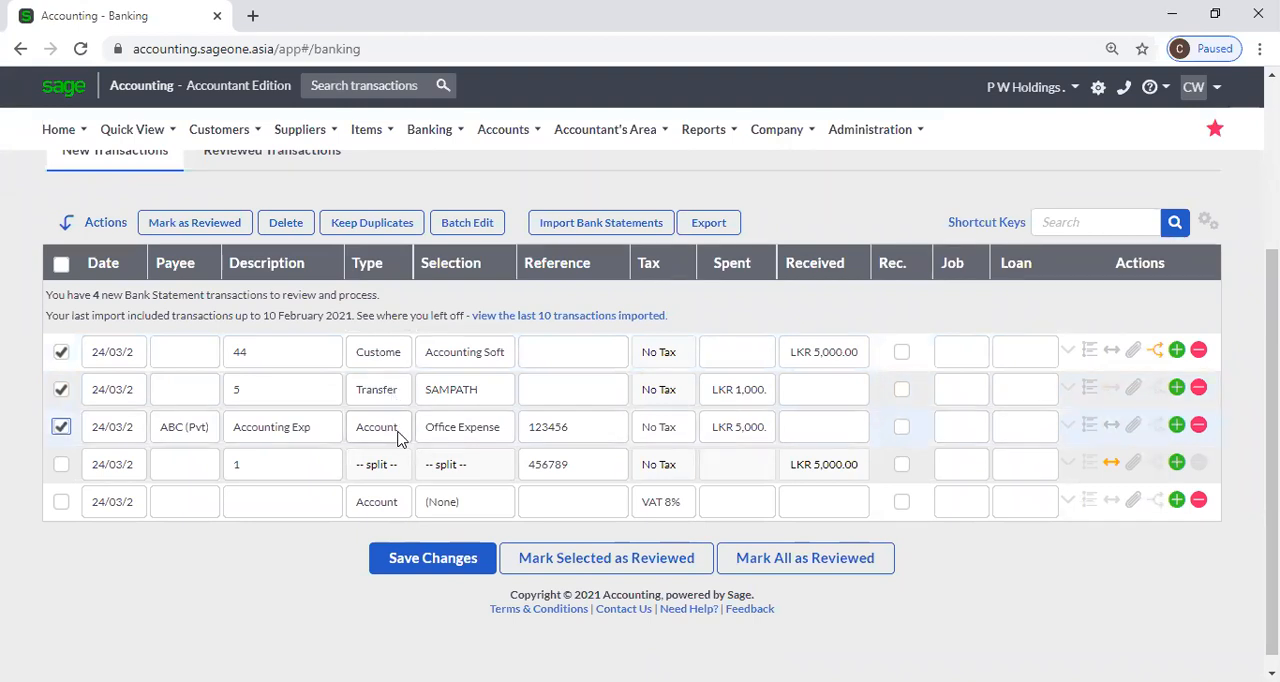
left_click(397, 362)
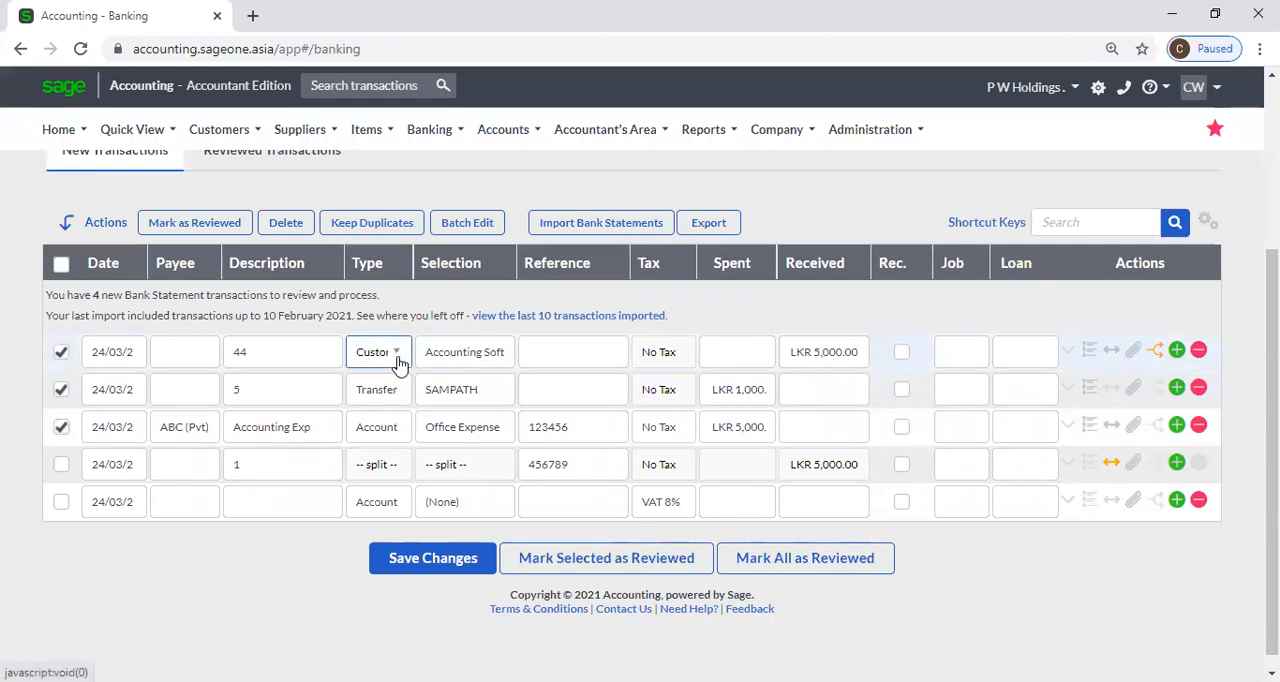
left_click(400, 362)
left_click(400, 420)
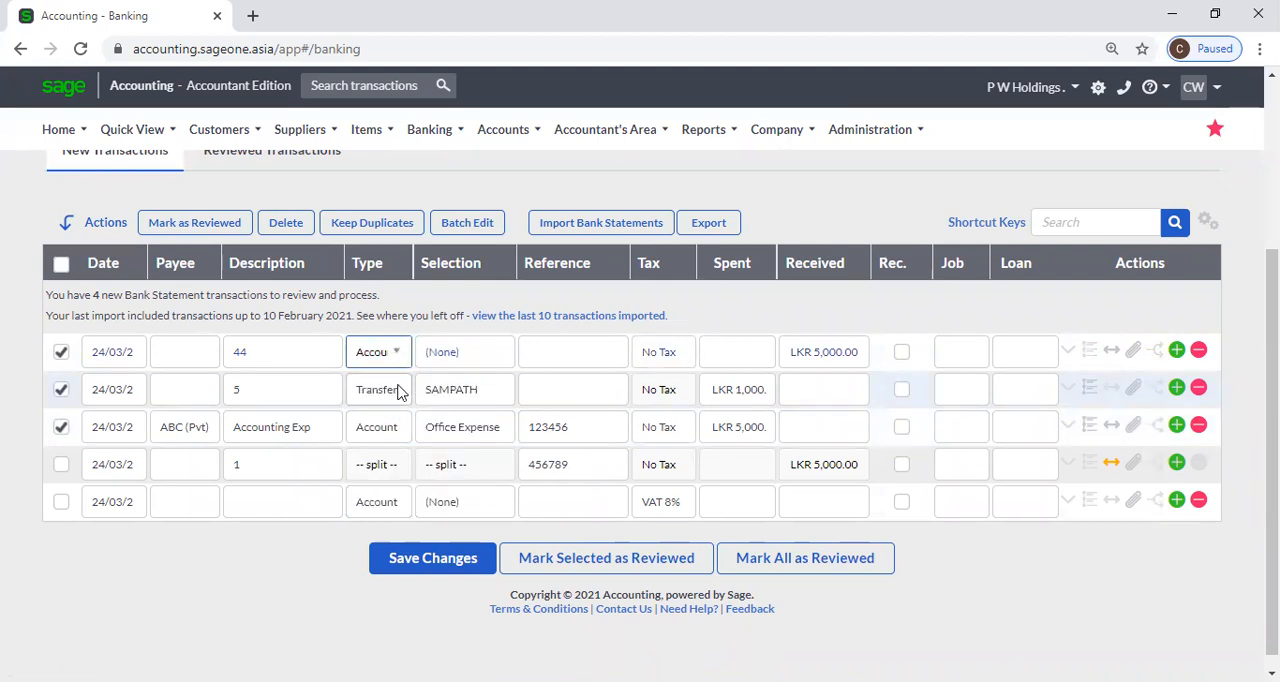
Try to batch edit the first three transactions, choosing Account as the type on the Office Expense line, and finish the edit.
left_click(61, 390)
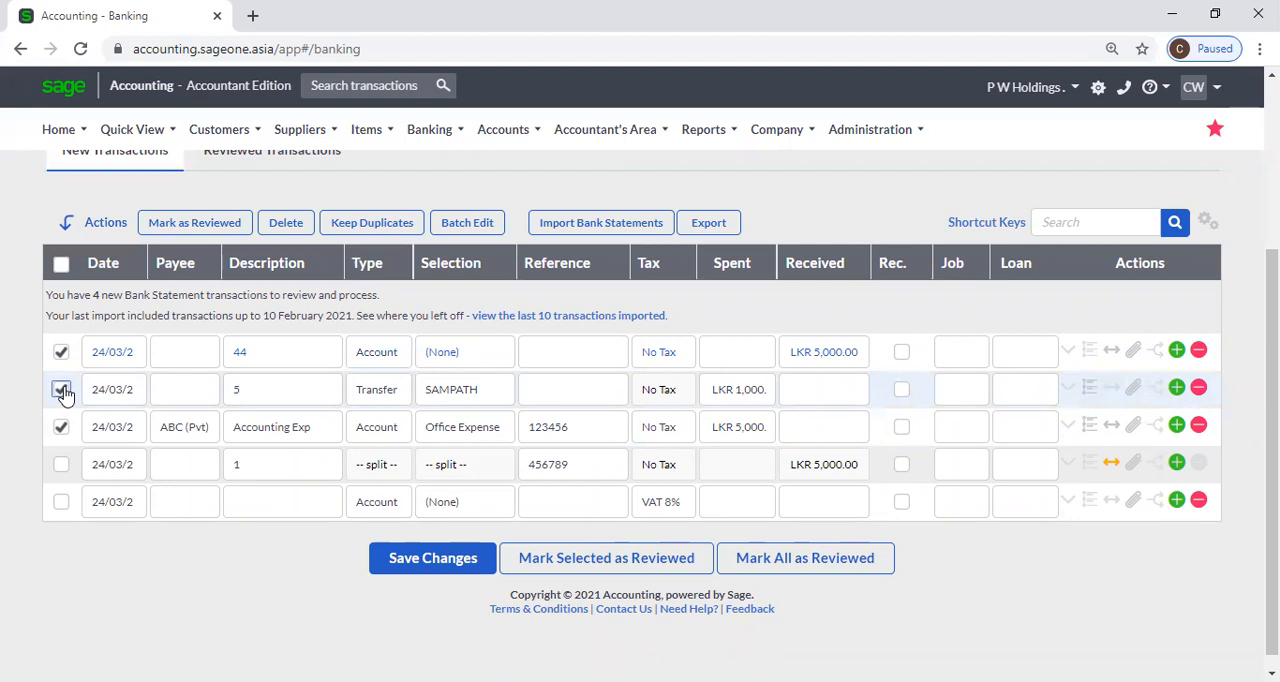
left_click(61, 427)
left_click(61, 352)
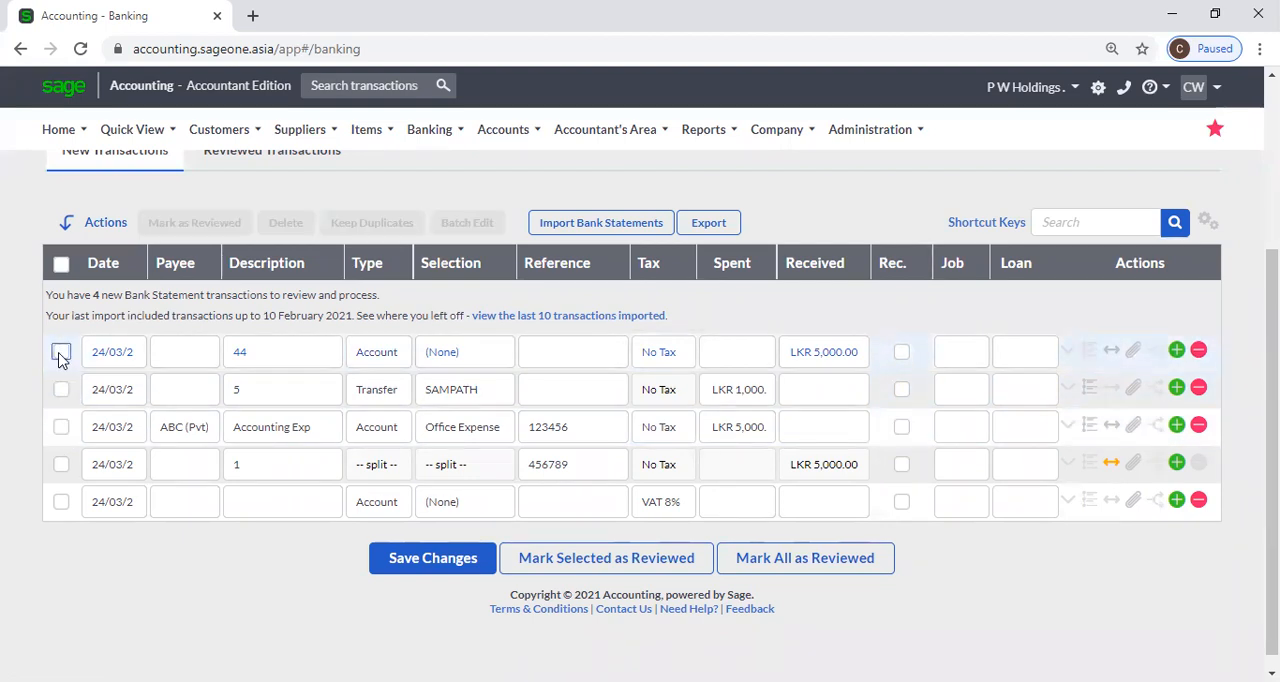
left_click(61, 352)
left_click(61, 390)
left_click(61, 427)
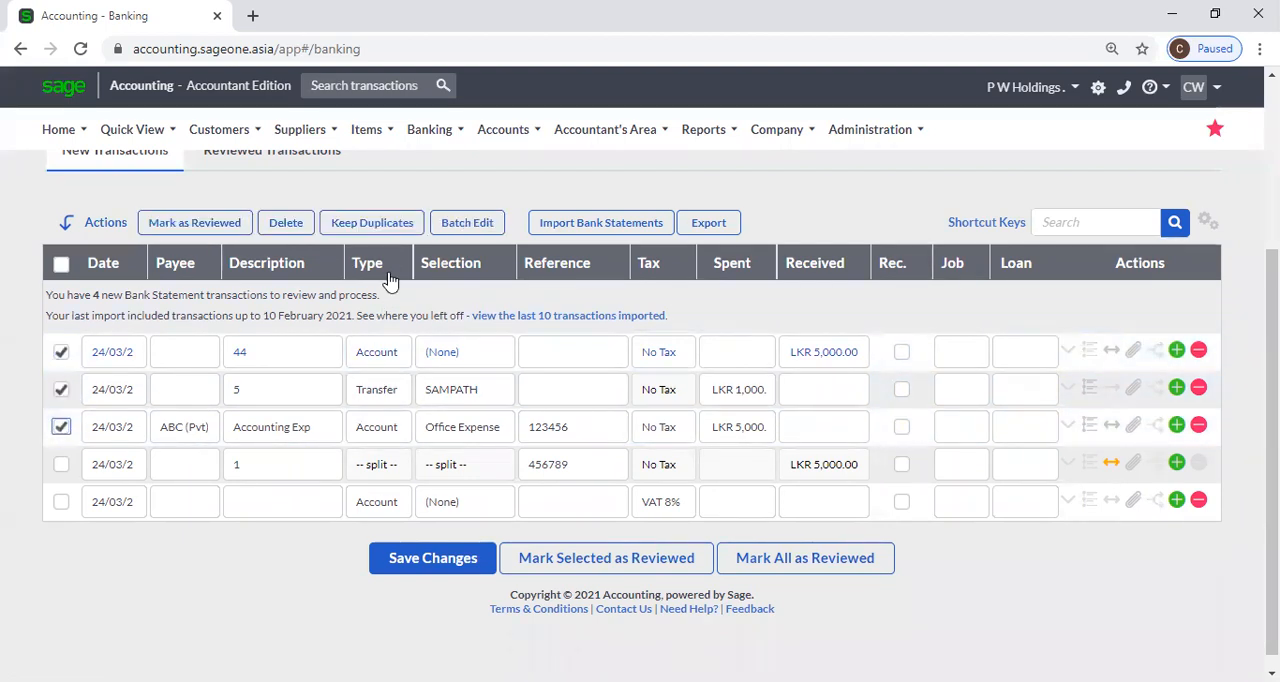
left_click(458, 223)
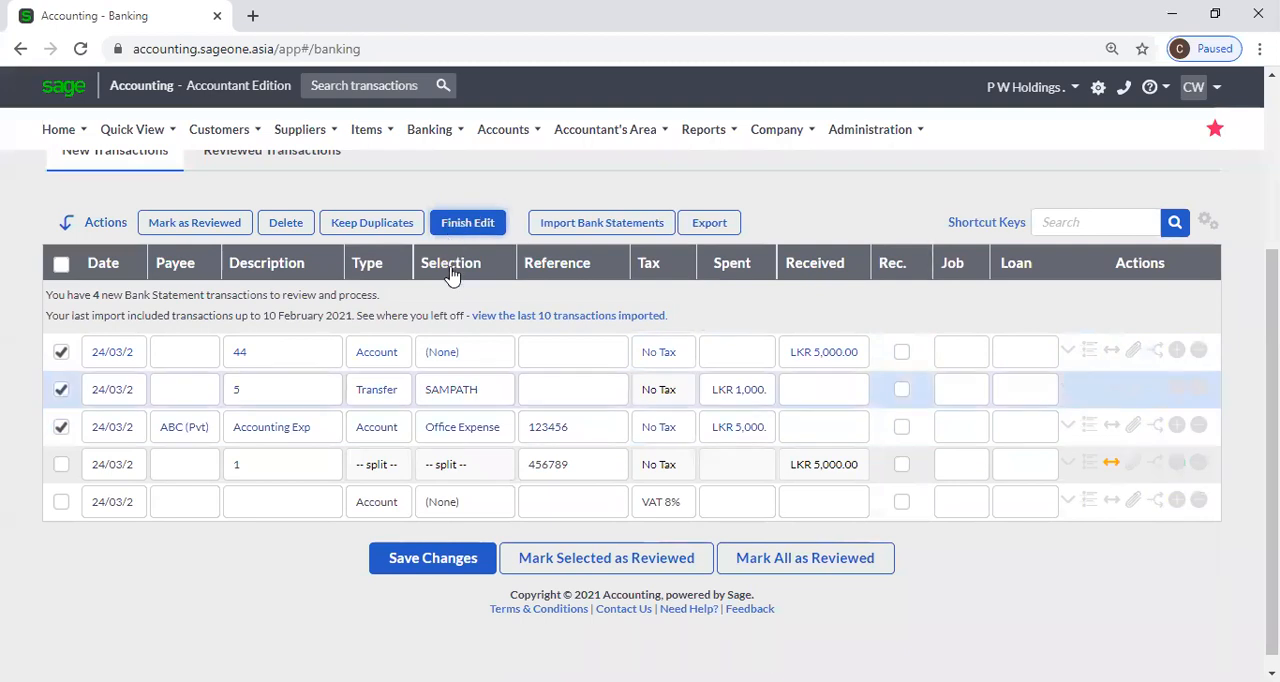
left_click(61, 390)
left_click(61, 390)
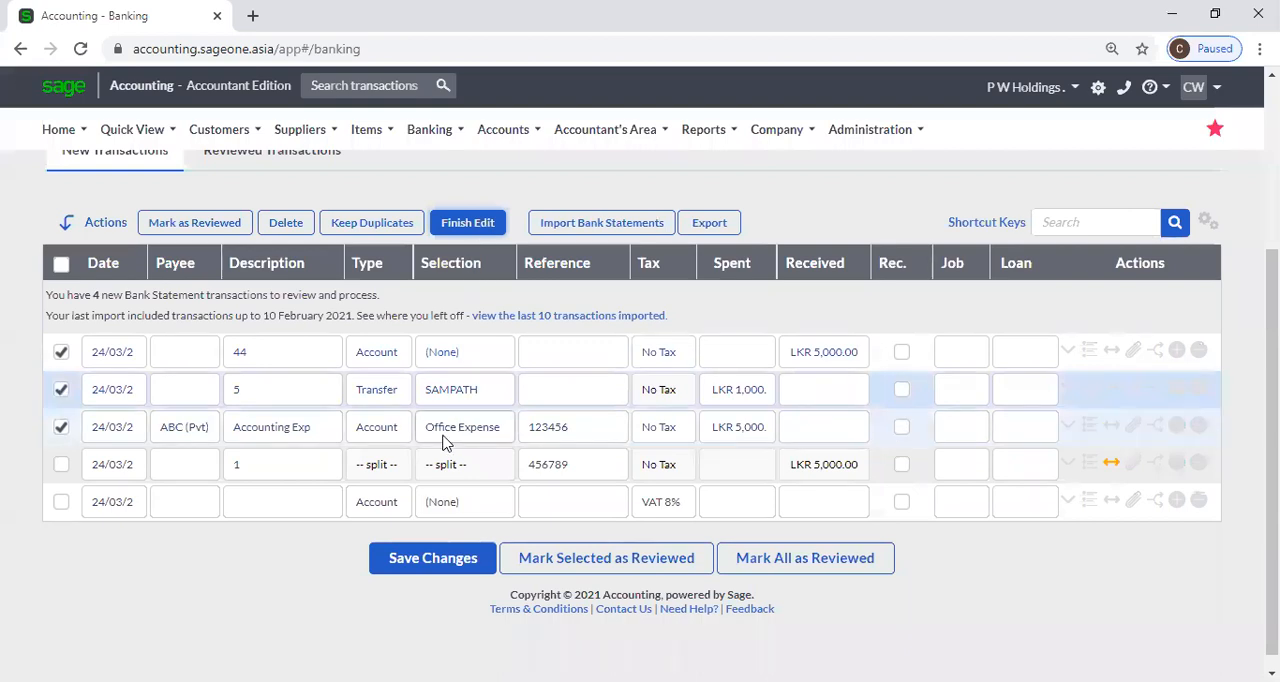
left_click(405, 434)
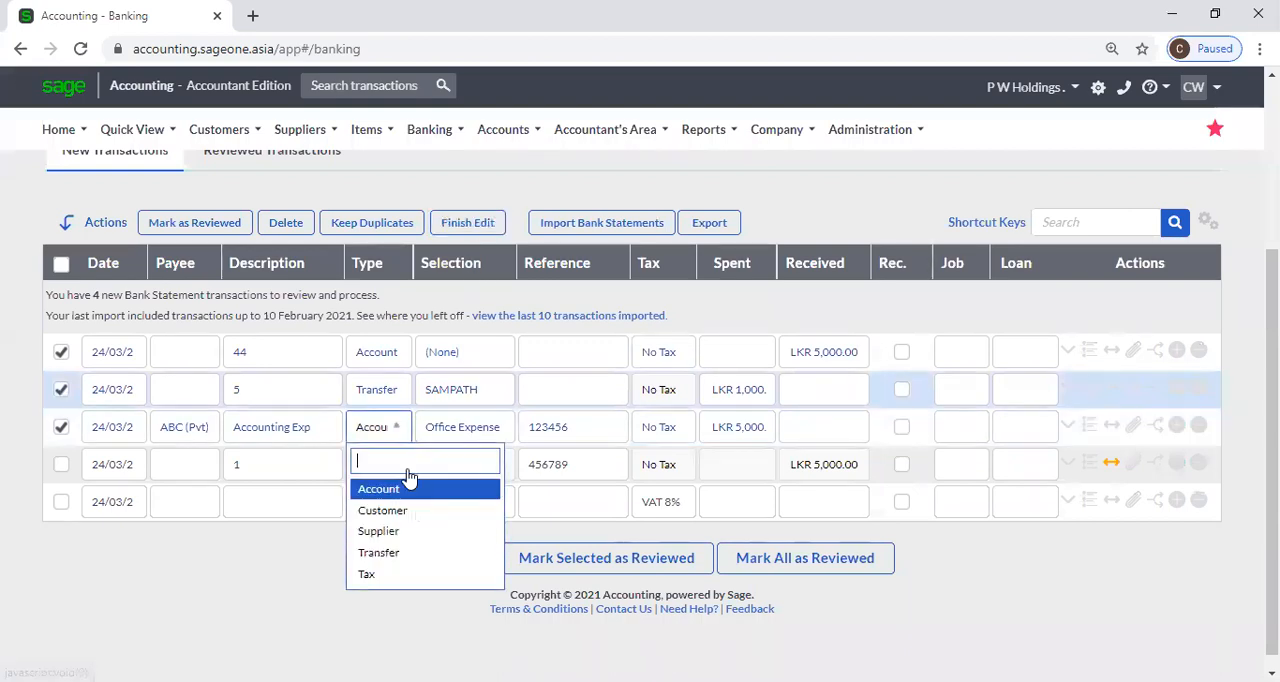
left_click(402, 492)
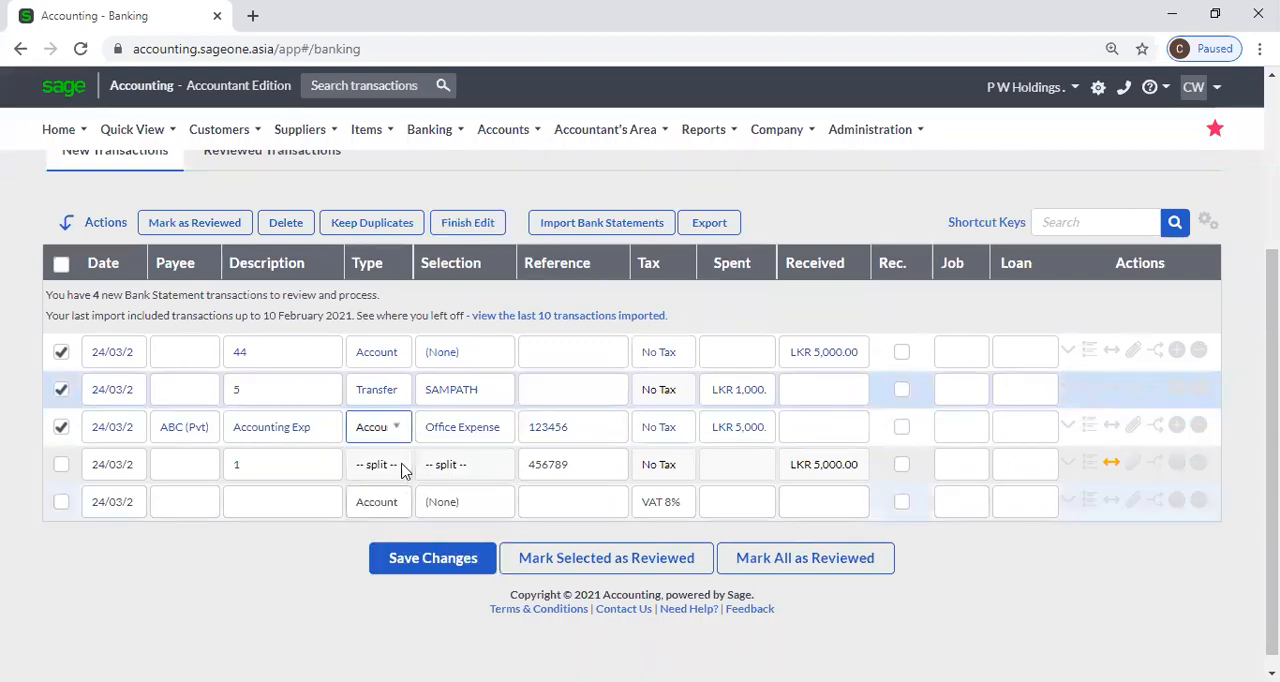
left_click(465, 224)
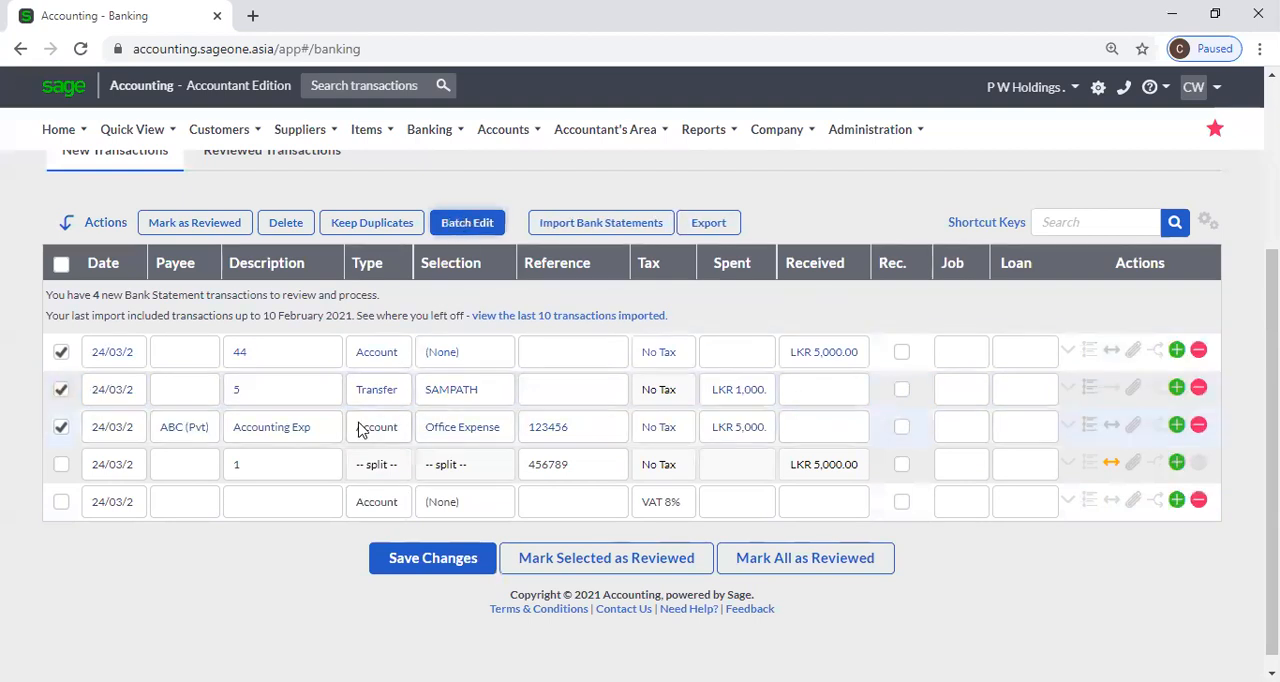
Clear the selection of the three transactions and try to save the changes.
left_click(61, 390)
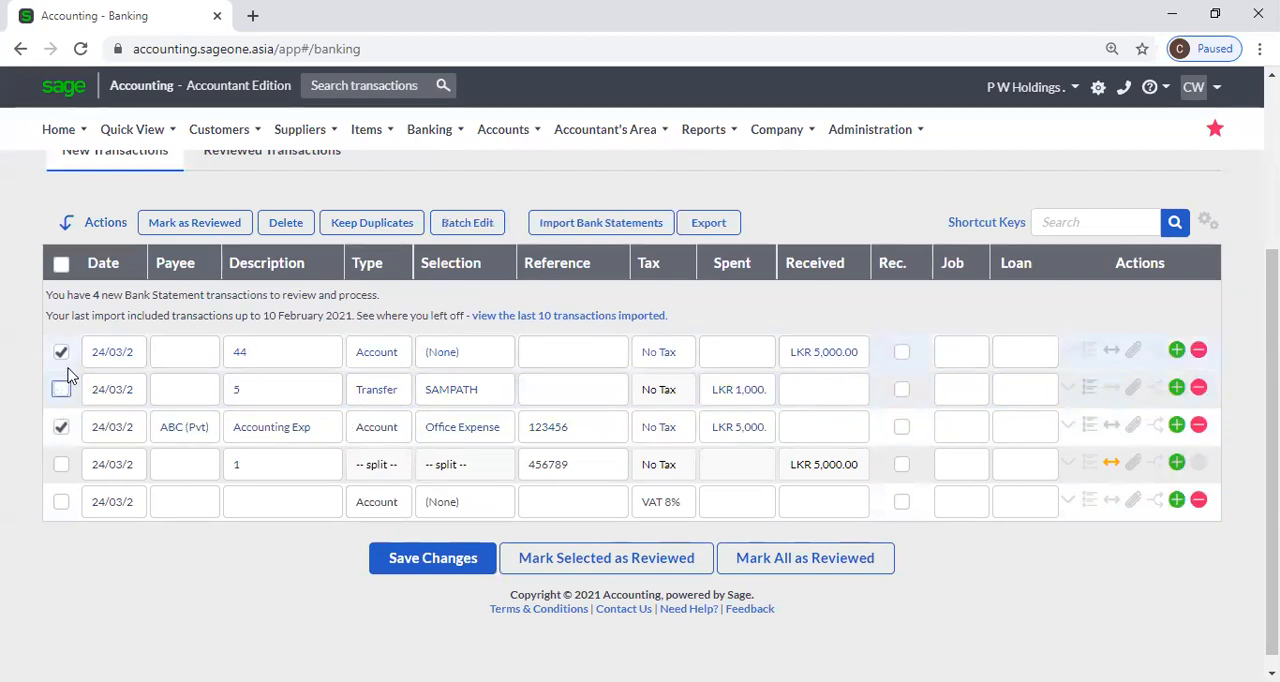
left_click(61, 352)
left_click(61, 427)
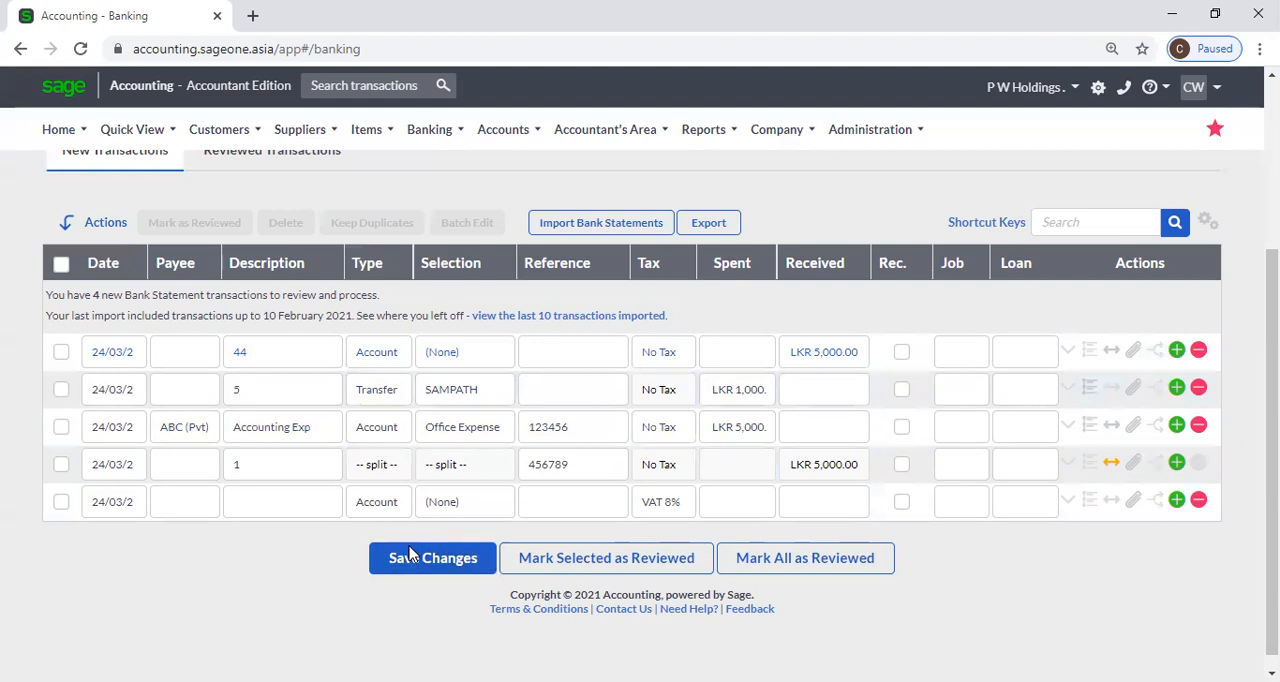
left_click(410, 556)
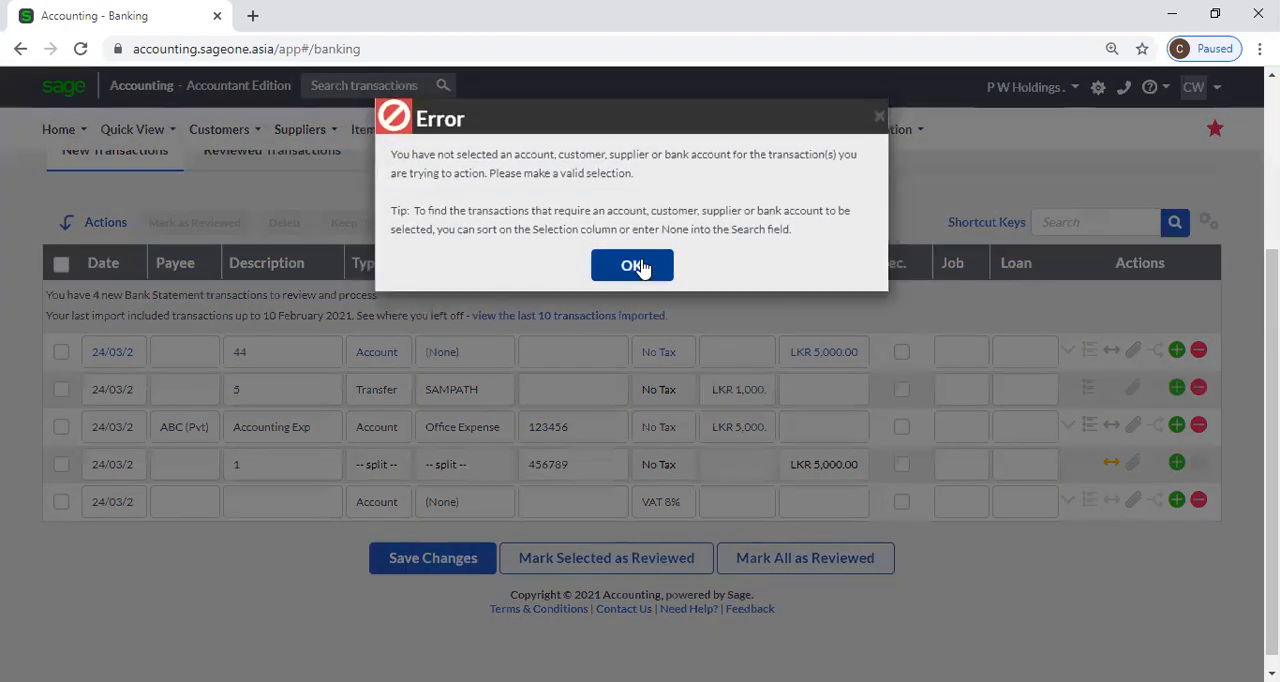
left_click(633, 265)
Select the first three transactions and set the type of the one described as 44 to Customer.
left_click(61, 389)
left_click(61, 427)
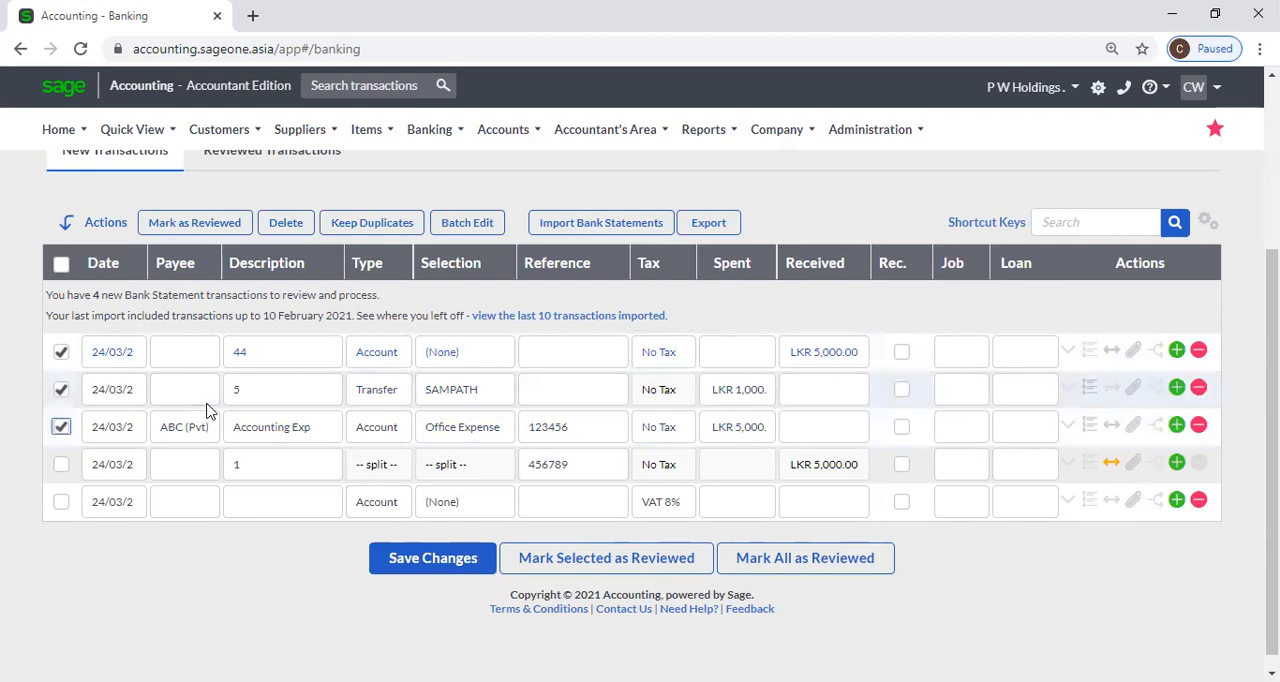
left_click(398, 352)
left_click(398, 435)
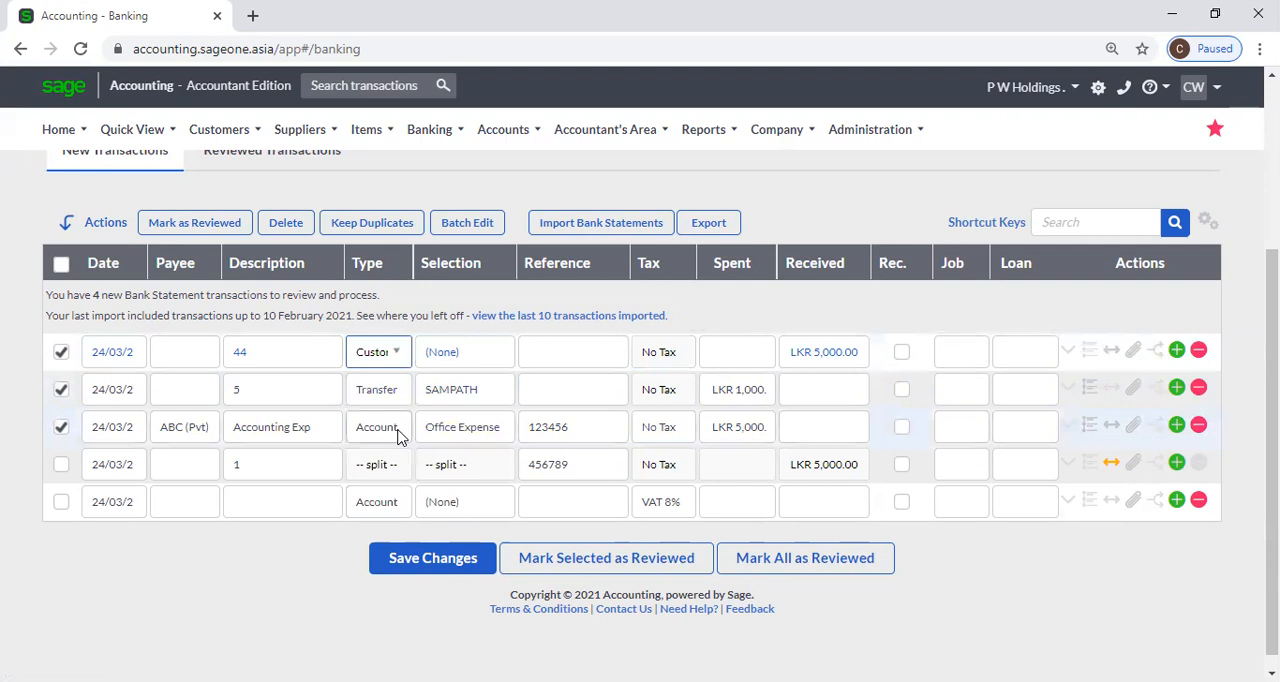
Change the type of the transactions described as 44 and 5 to Account.
left_click(397, 360)
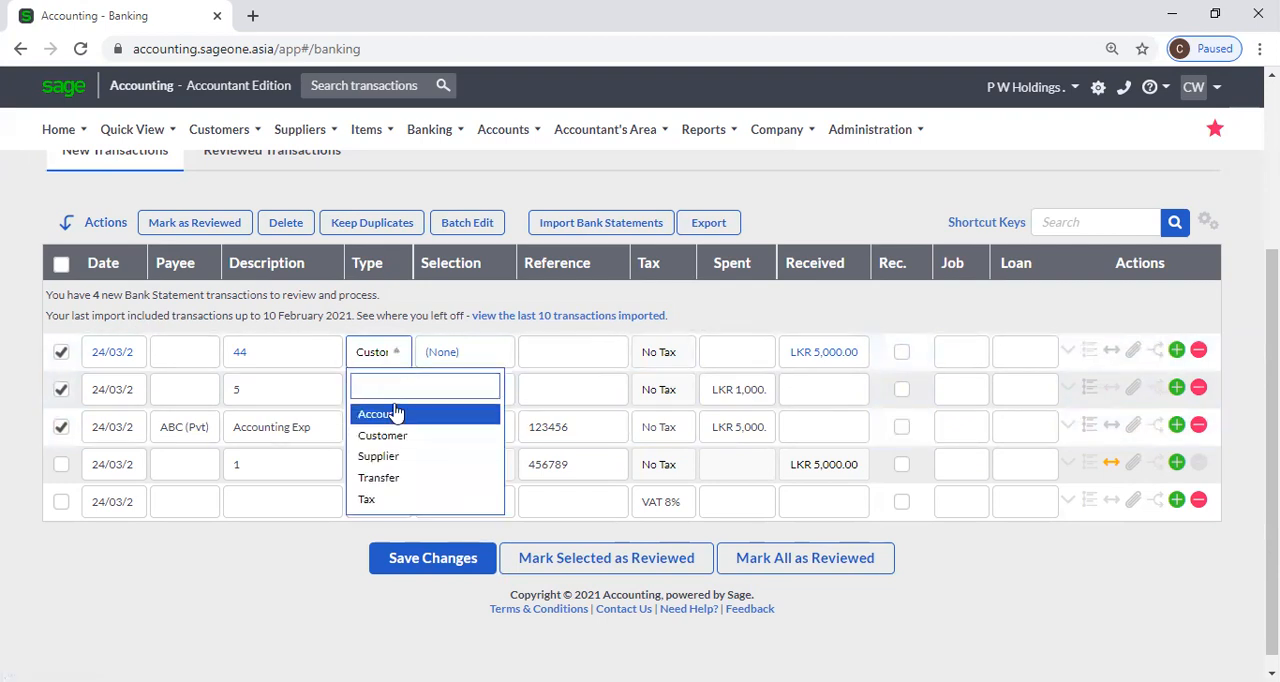
left_click(397, 415)
left_click(393, 396)
left_click(394, 397)
left_click(386, 452)
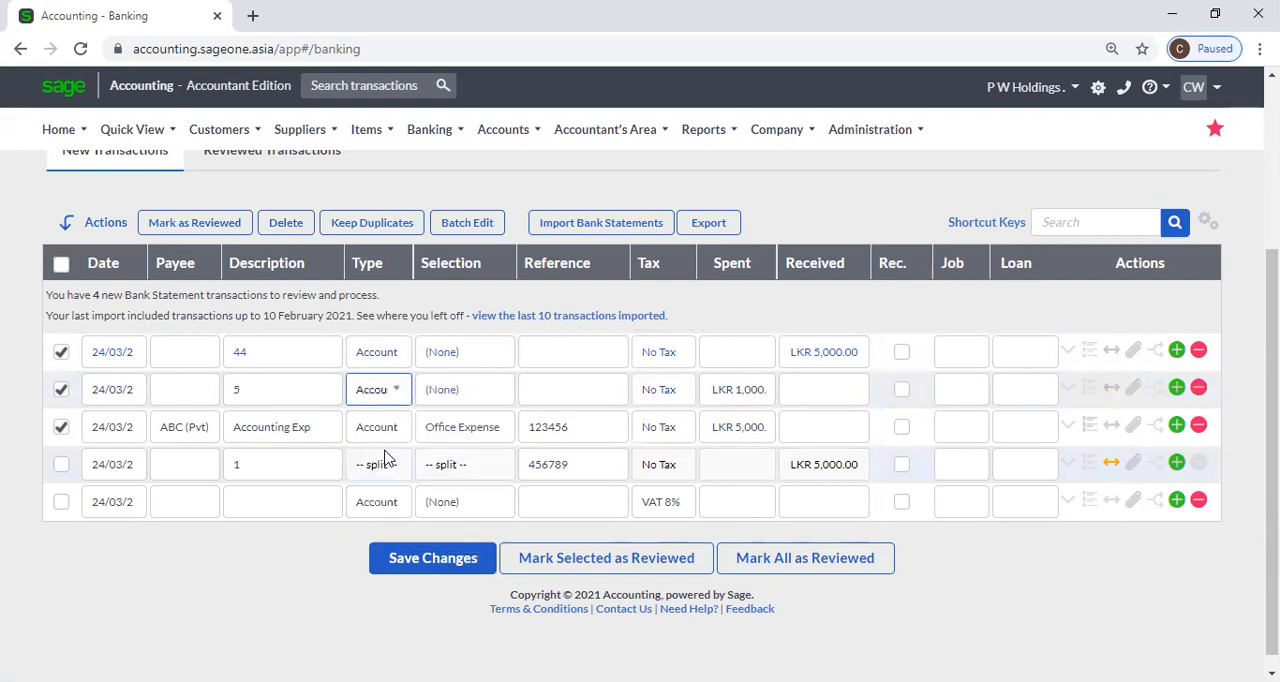
Assign Electricity Income to transaction 44 and Sales (Opening Balance) to transaction 5, and save the changes.
left_click(457, 359)
left_click(486, 353)
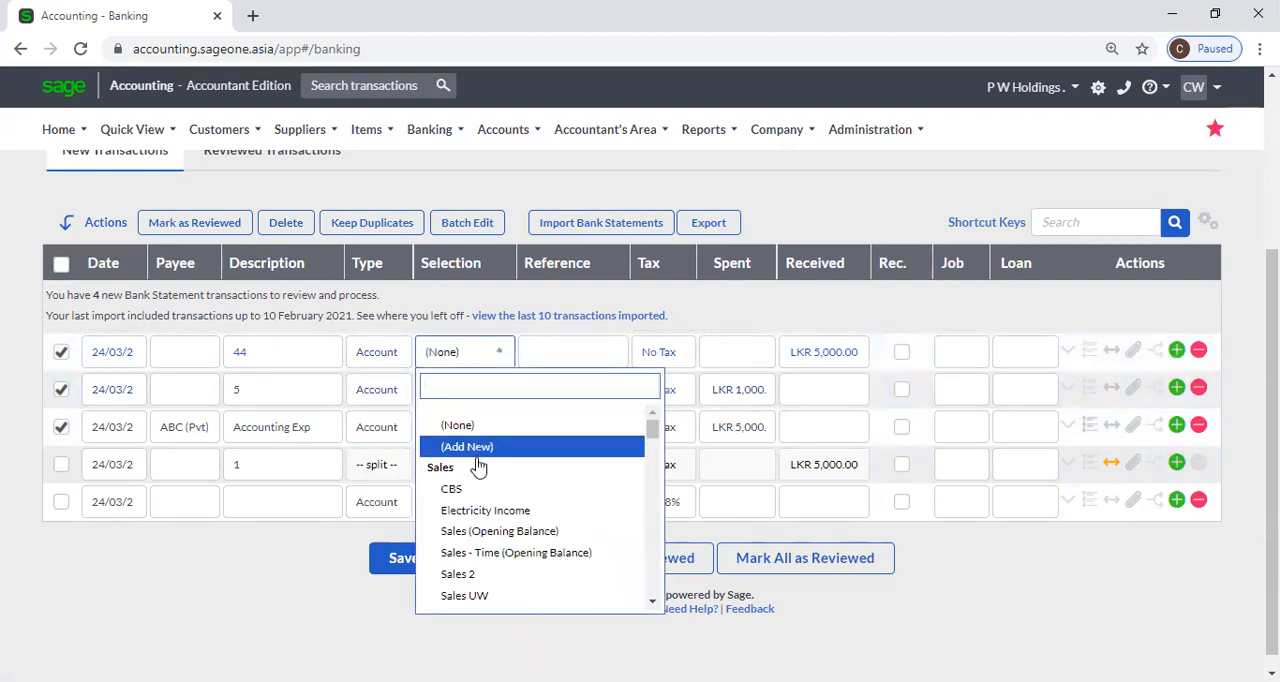
left_click(480, 510)
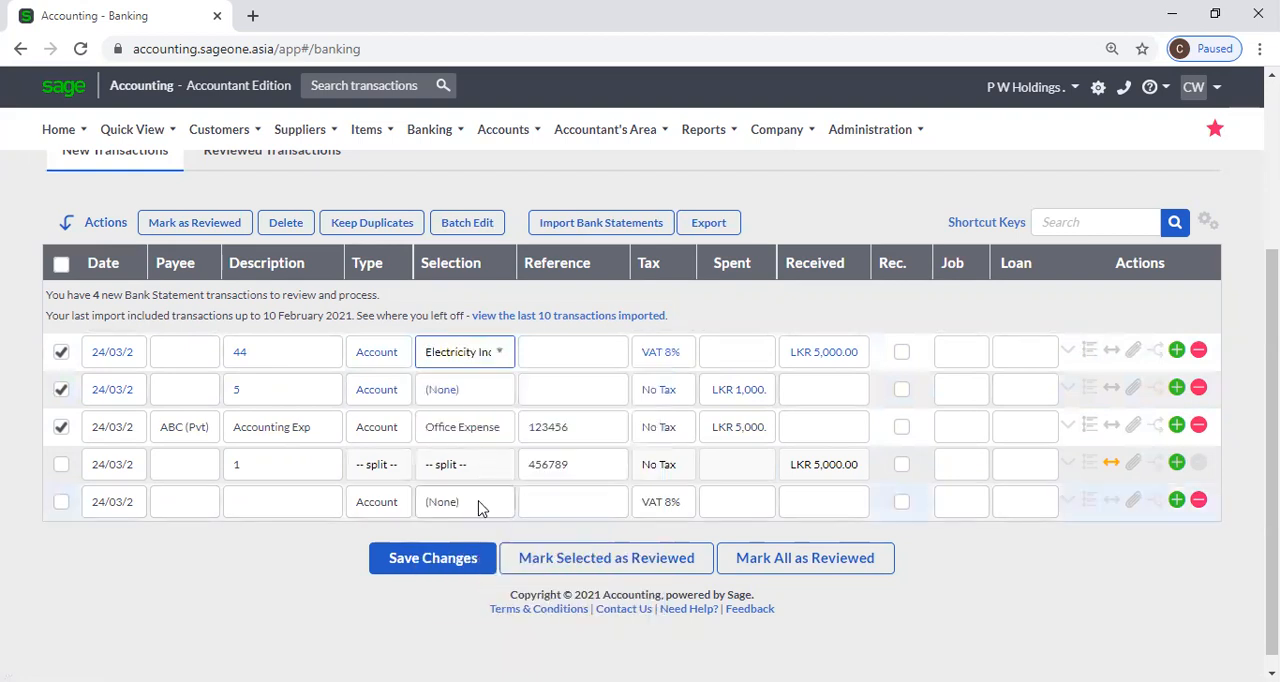
left_click(494, 398)
left_click(494, 398)
left_click(481, 569)
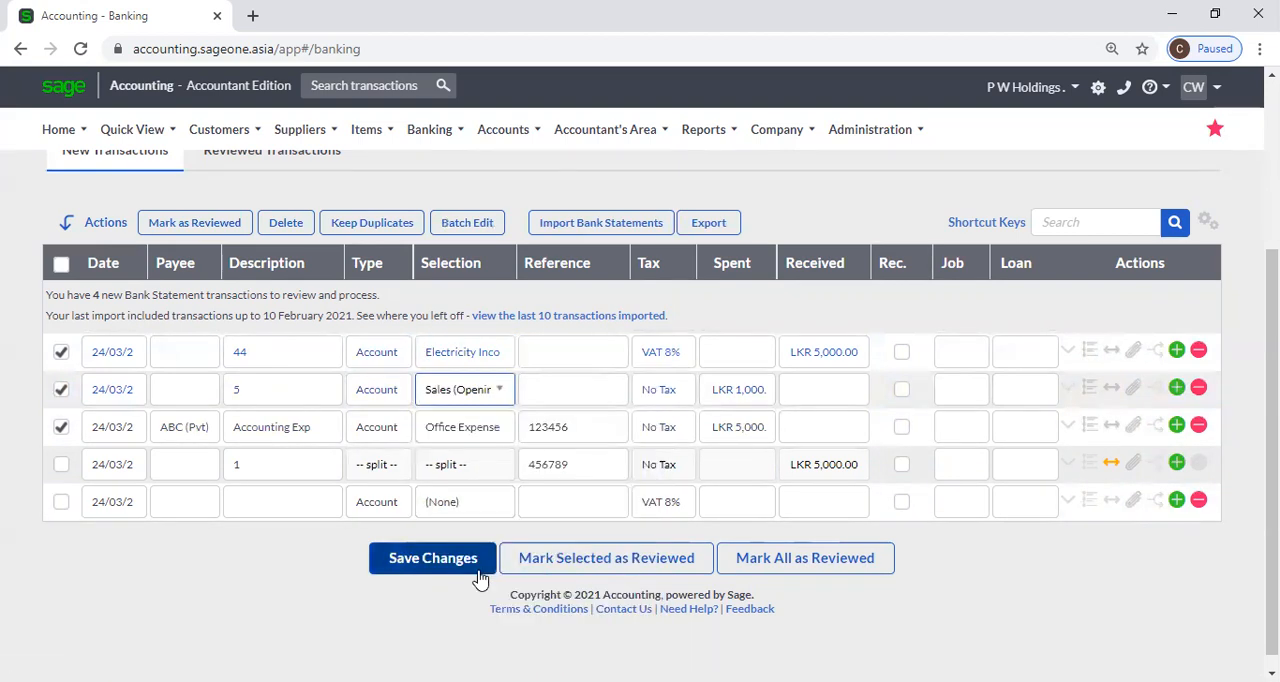
left_click(387, 572)
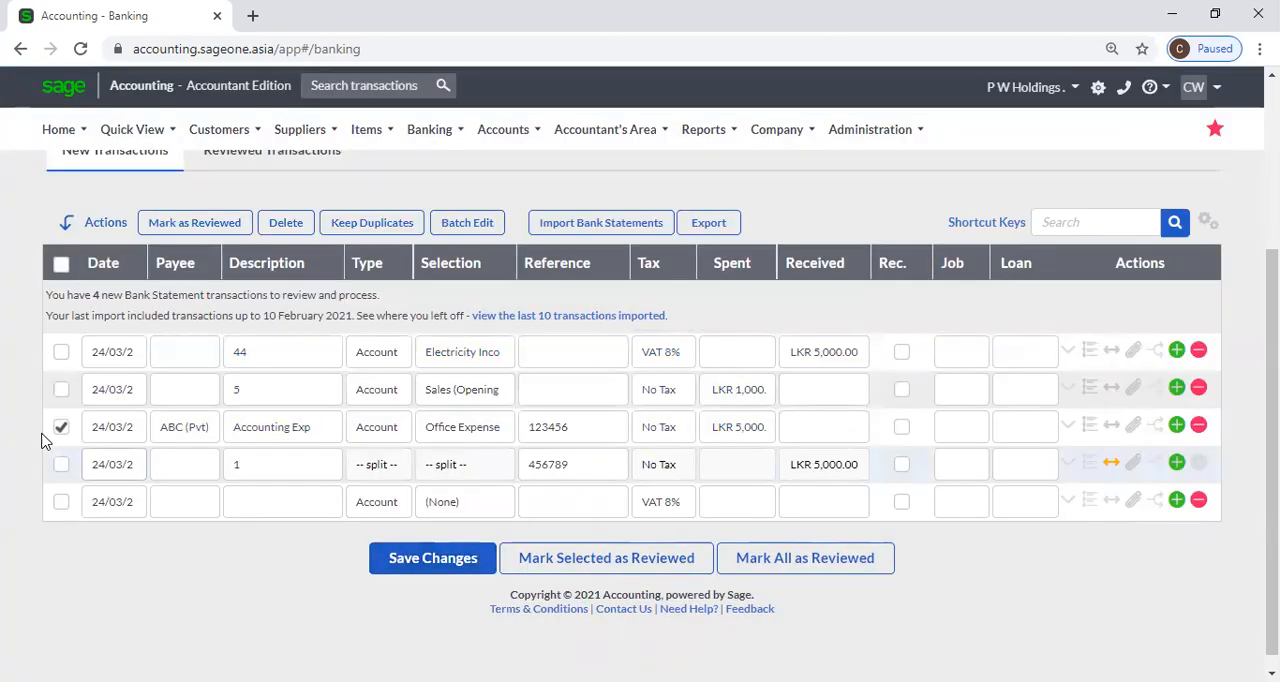
Select the first three transactions and batch edit their type to Customer.
left_click(60, 428)
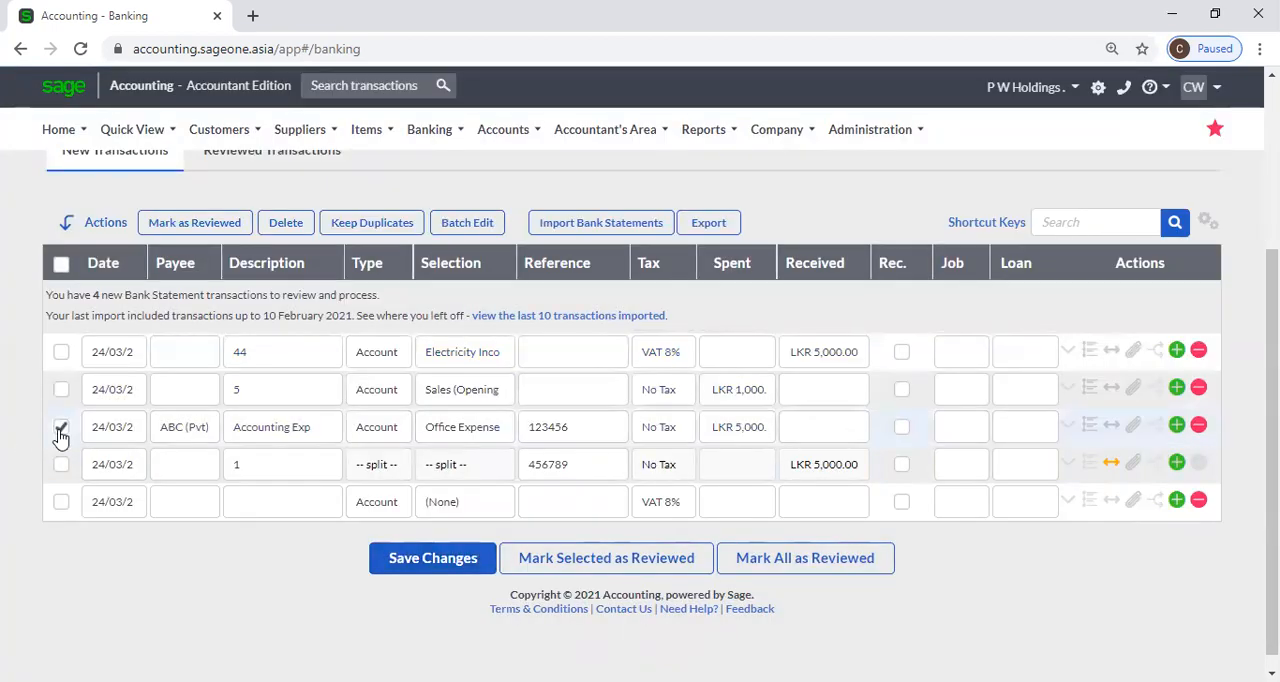
left_click(61, 352)
left_click(61, 389)
left_click(61, 427)
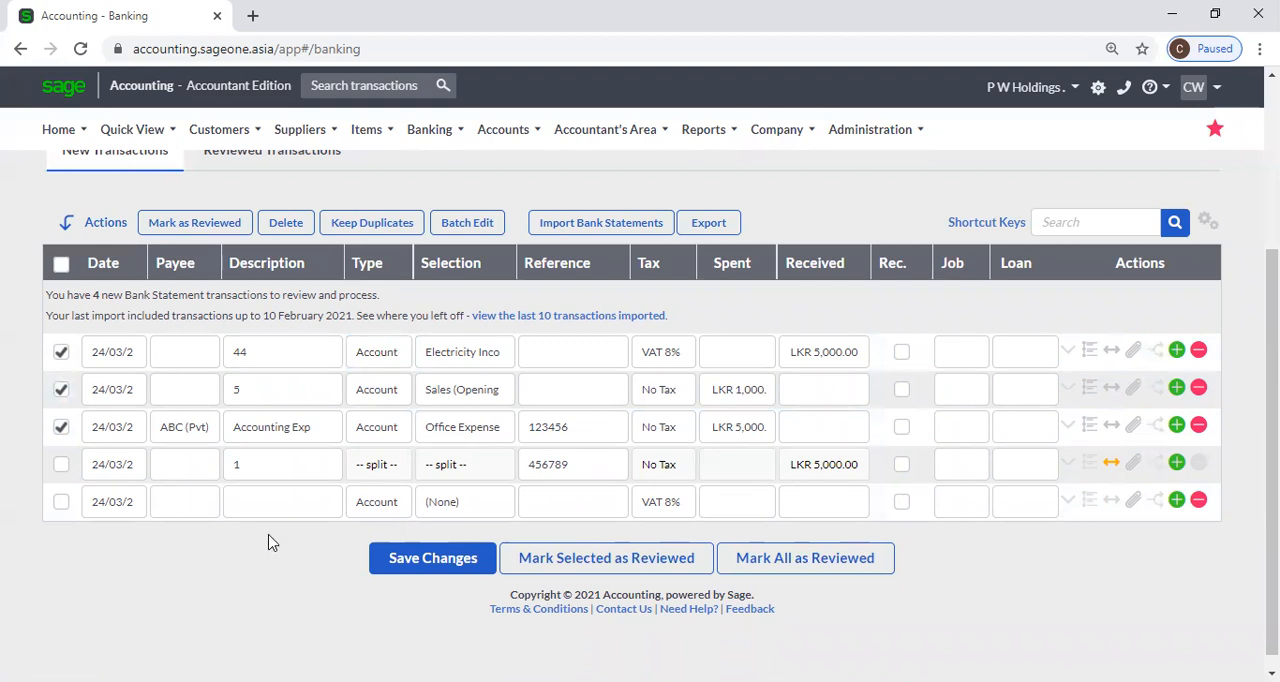
left_click(467, 222)
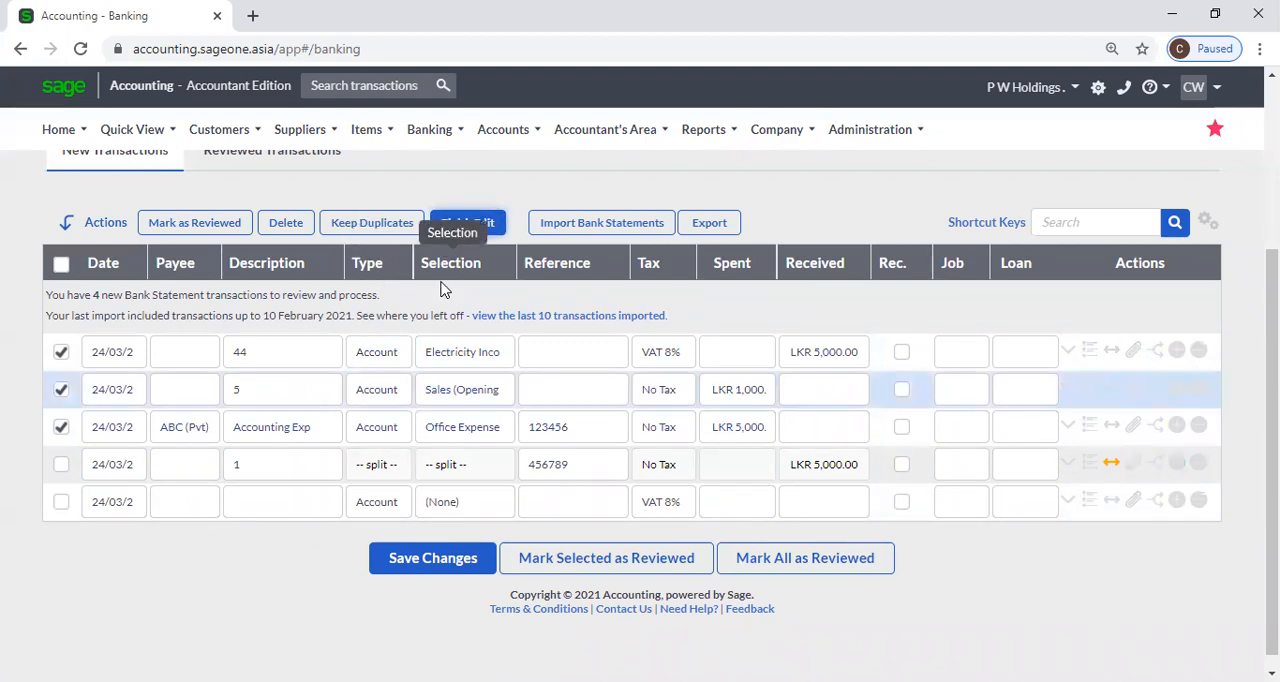
left_click(401, 362)
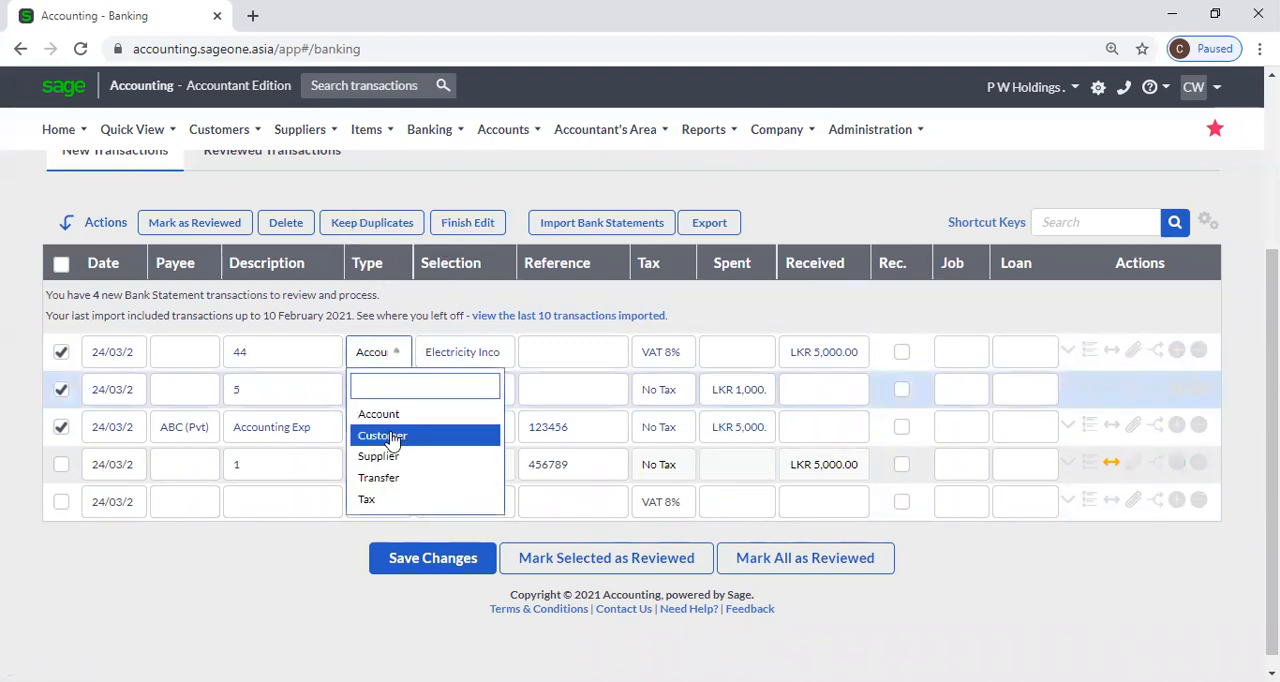
left_click(393, 437)
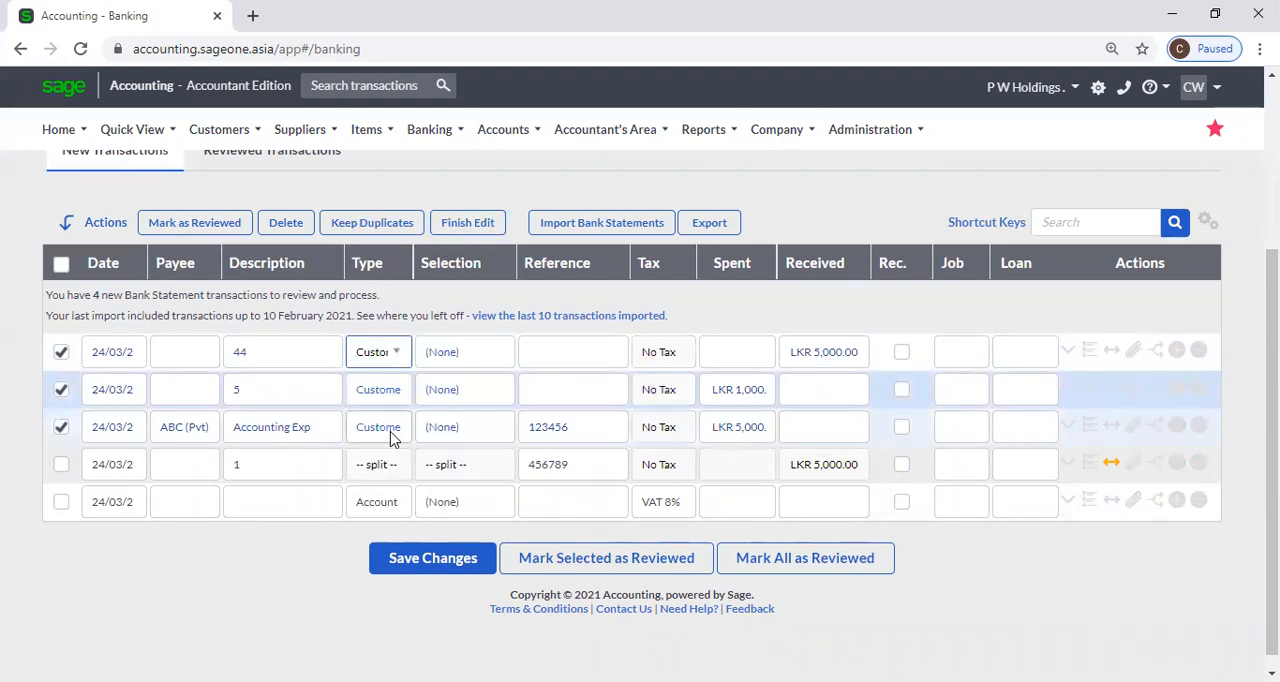
left_click(398, 360)
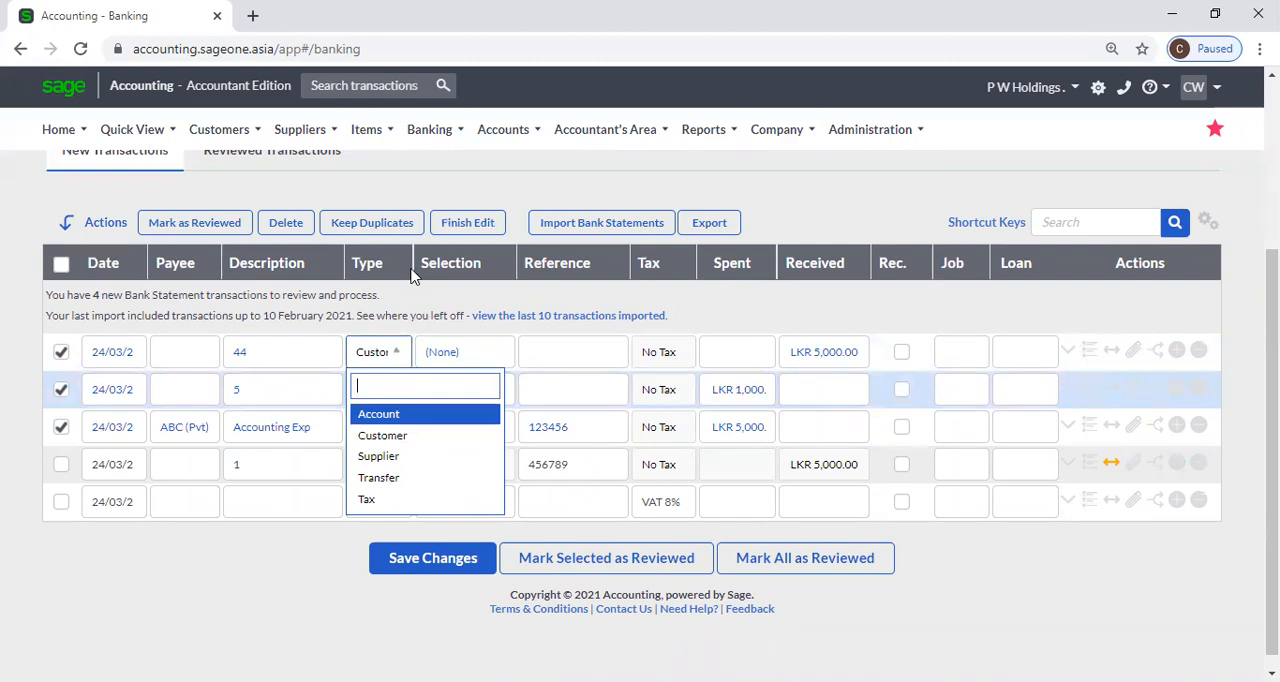
left_click(412, 179)
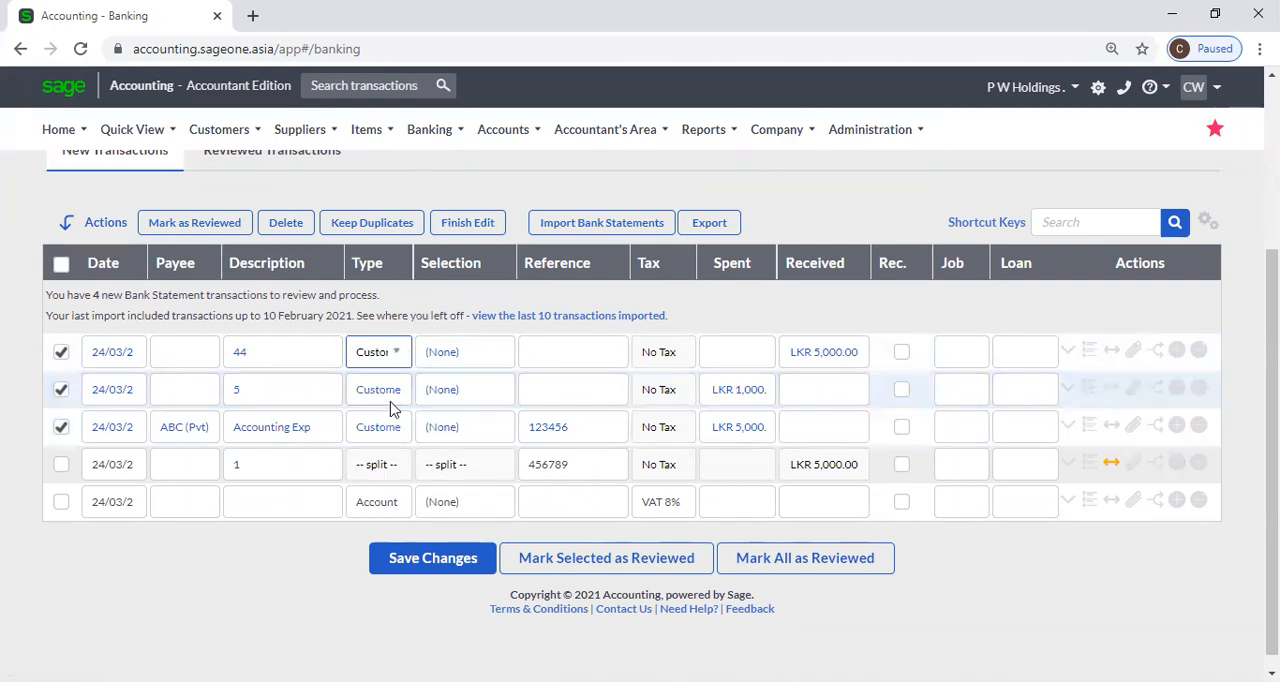
Assign Accounting Software (Pvt) Ltd as the customer for the batch, and replace it with Allied Security Services (Pvt) Ltd.
left_click(499, 356)
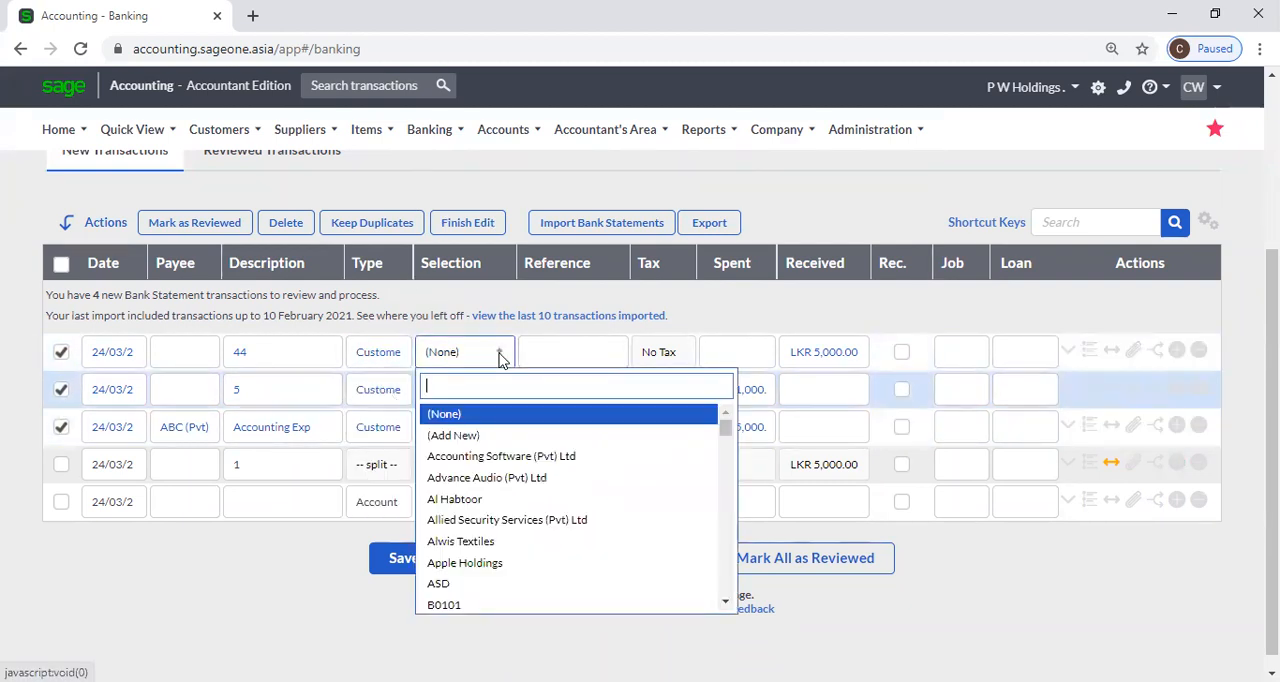
left_click(502, 457)
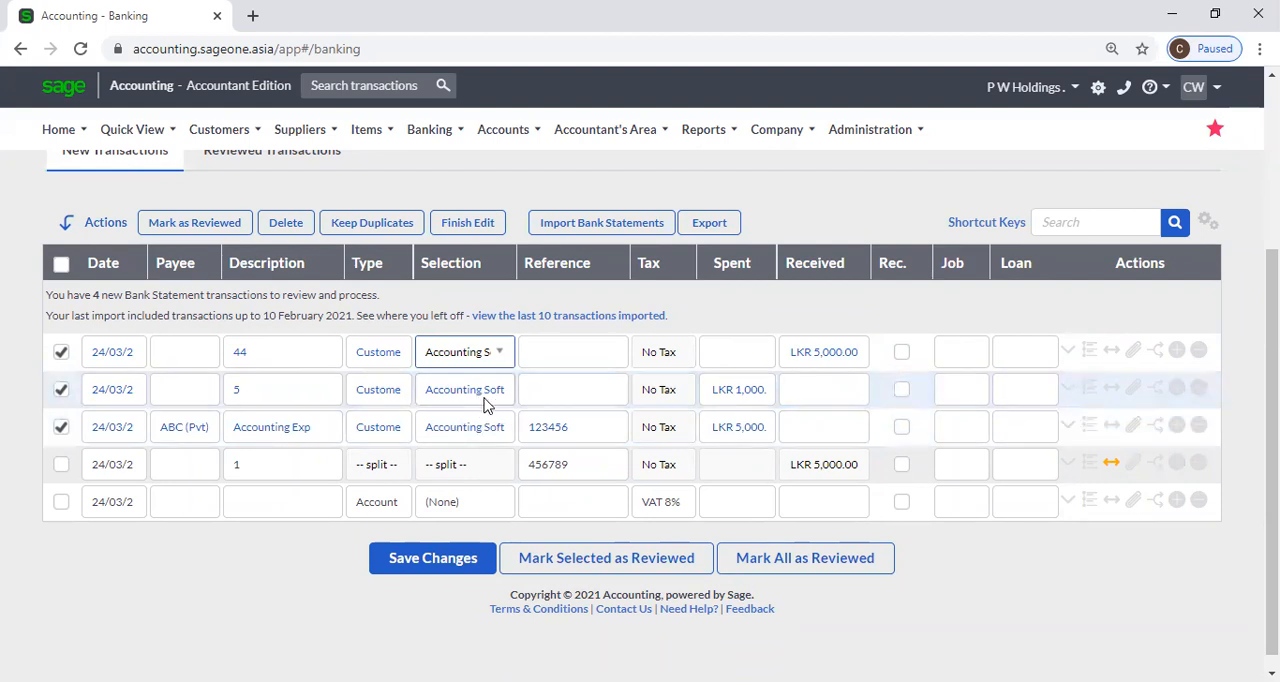
left_click(492, 356)
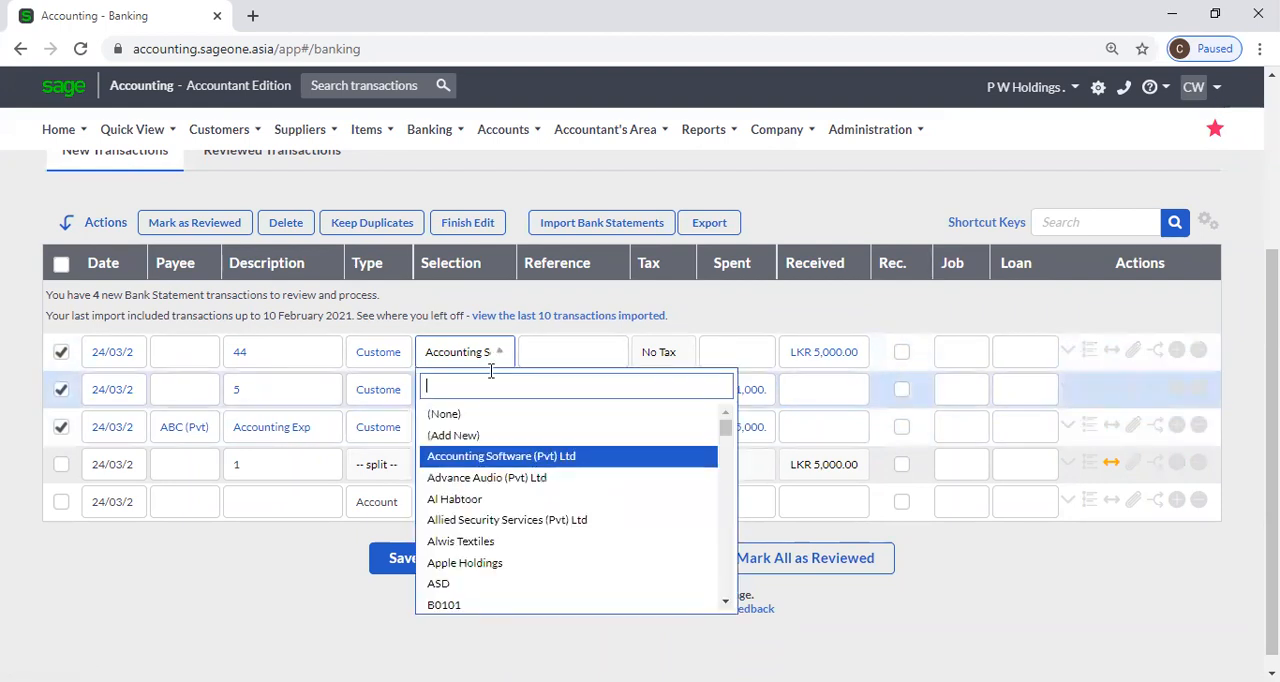
left_click(491, 521)
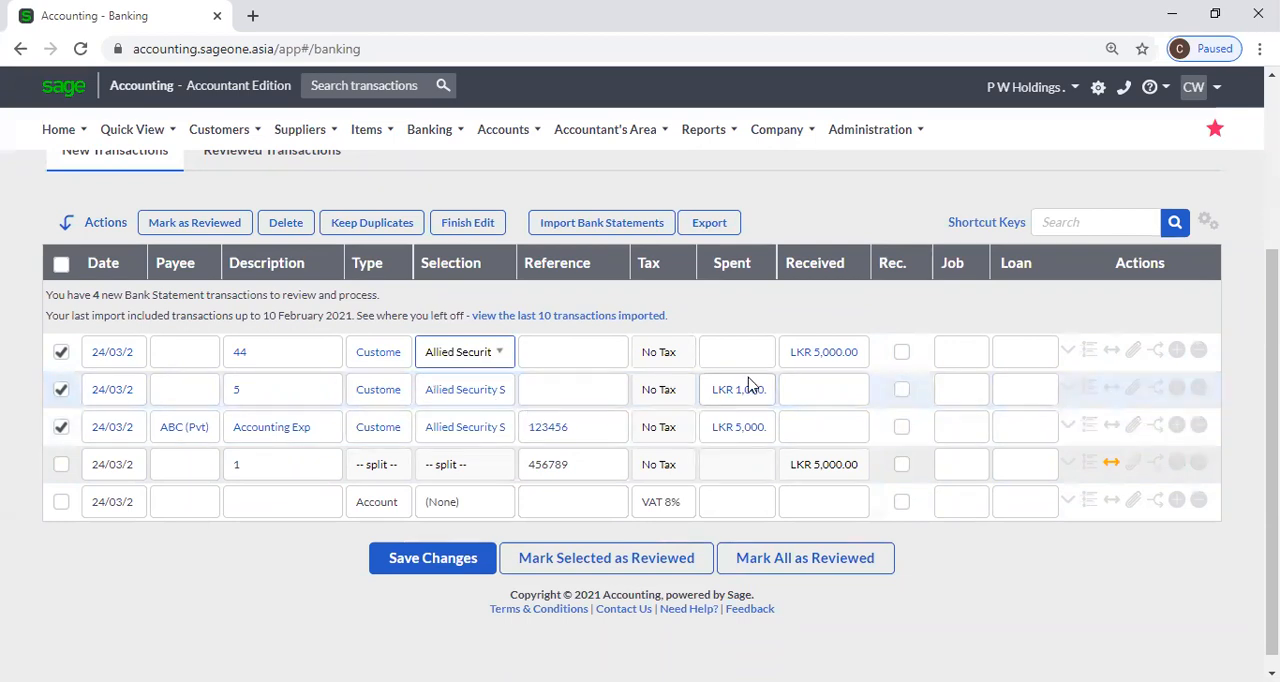
Set the received amount of transaction 44 to LKR 500 and finish the batch edit.
left_click(820, 353)
type("500")
left_click(820, 325)
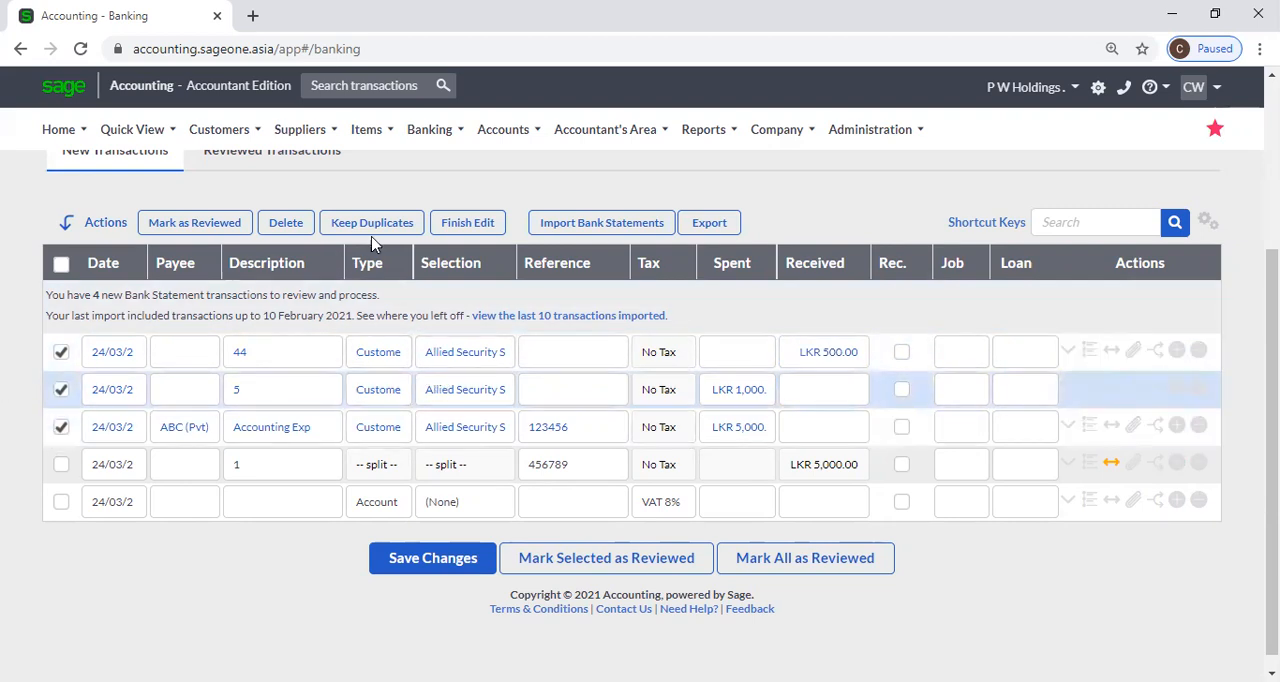
left_click(468, 223)
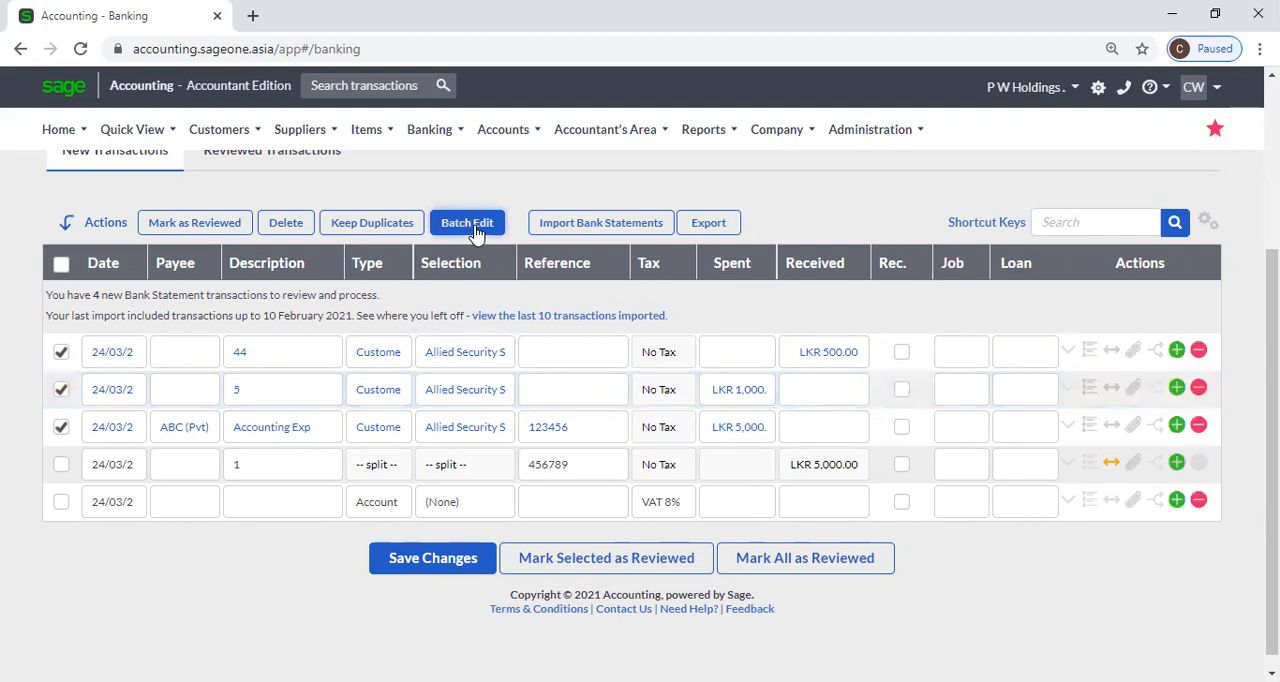
Clear the selection of the three batch-edited transactions and try to save the changes.
left_click(61, 427)
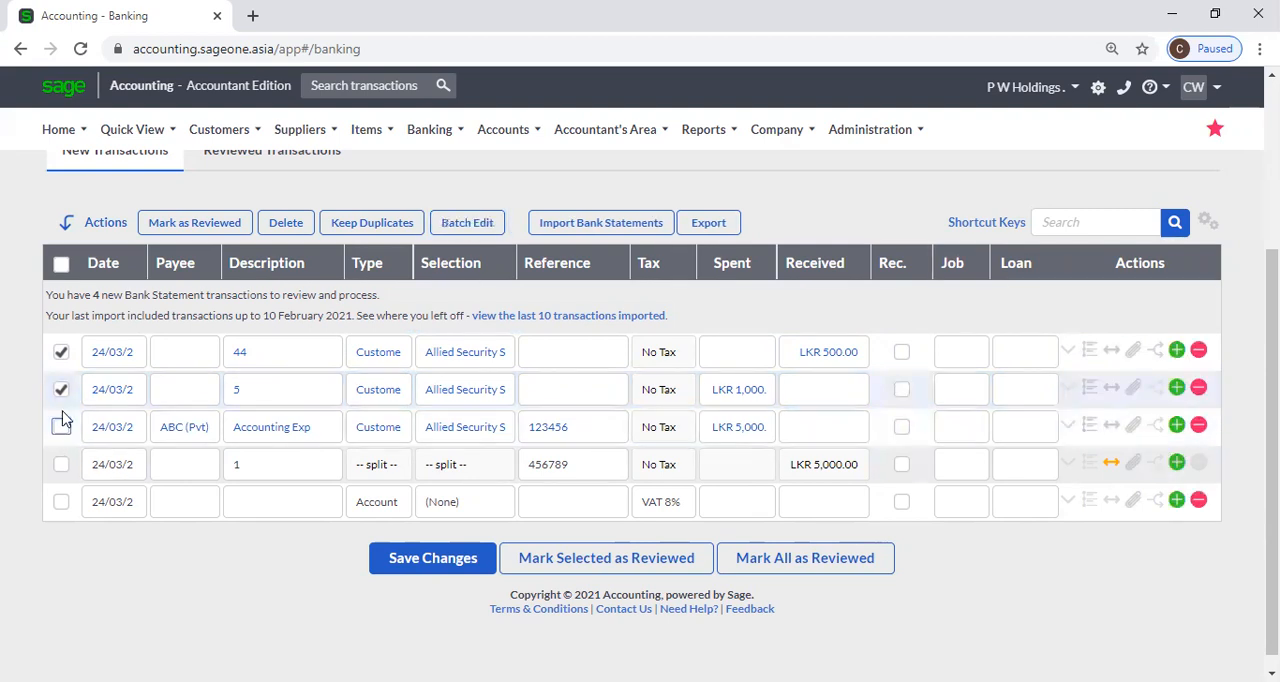
left_click(61, 390)
left_click(61, 352)
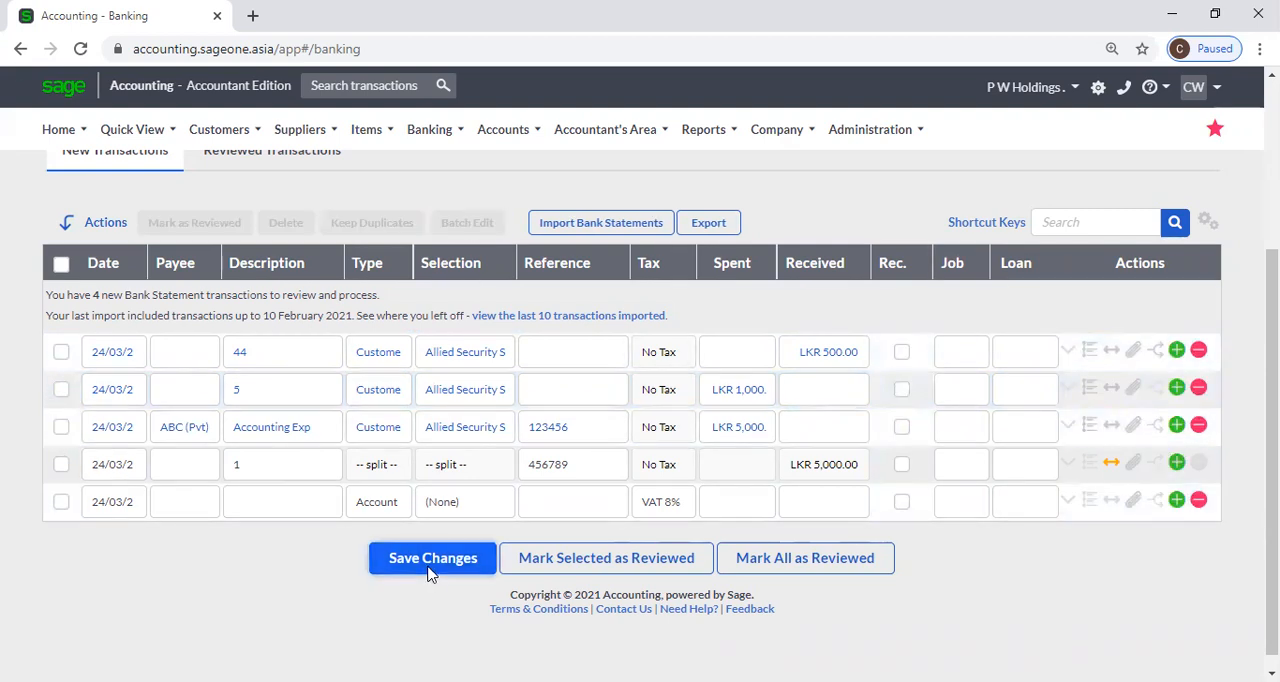
left_click(430, 560)
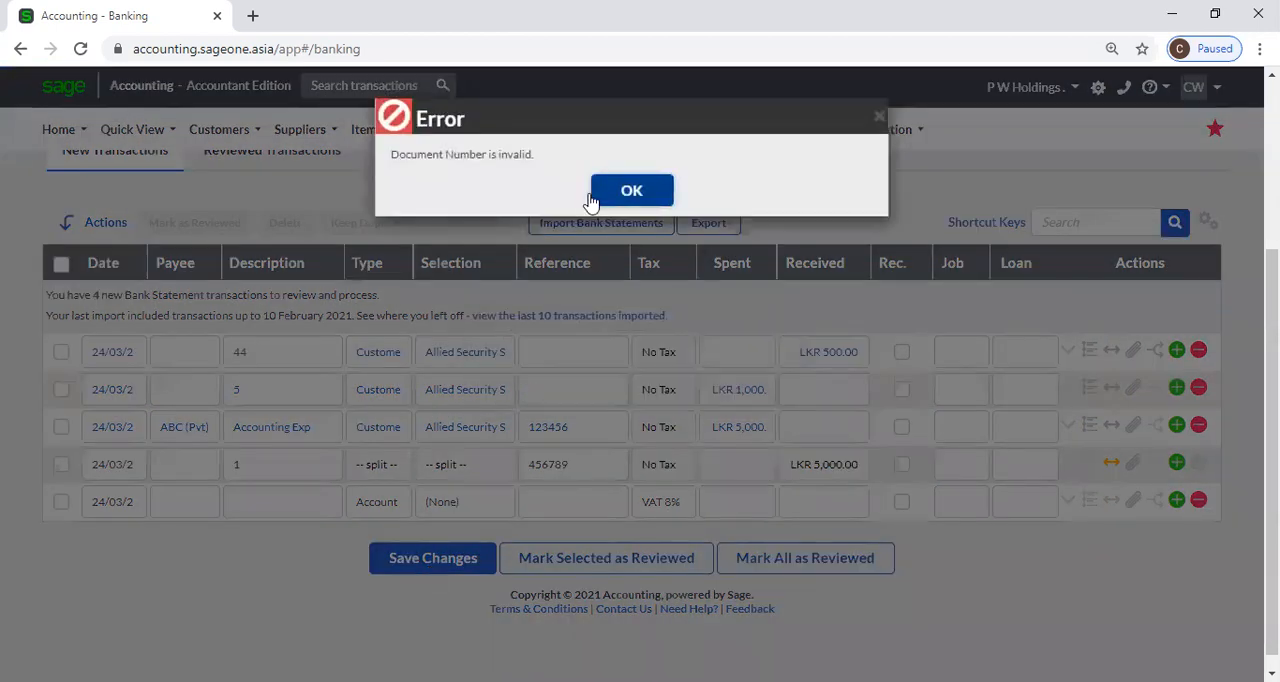
left_click(631, 190)
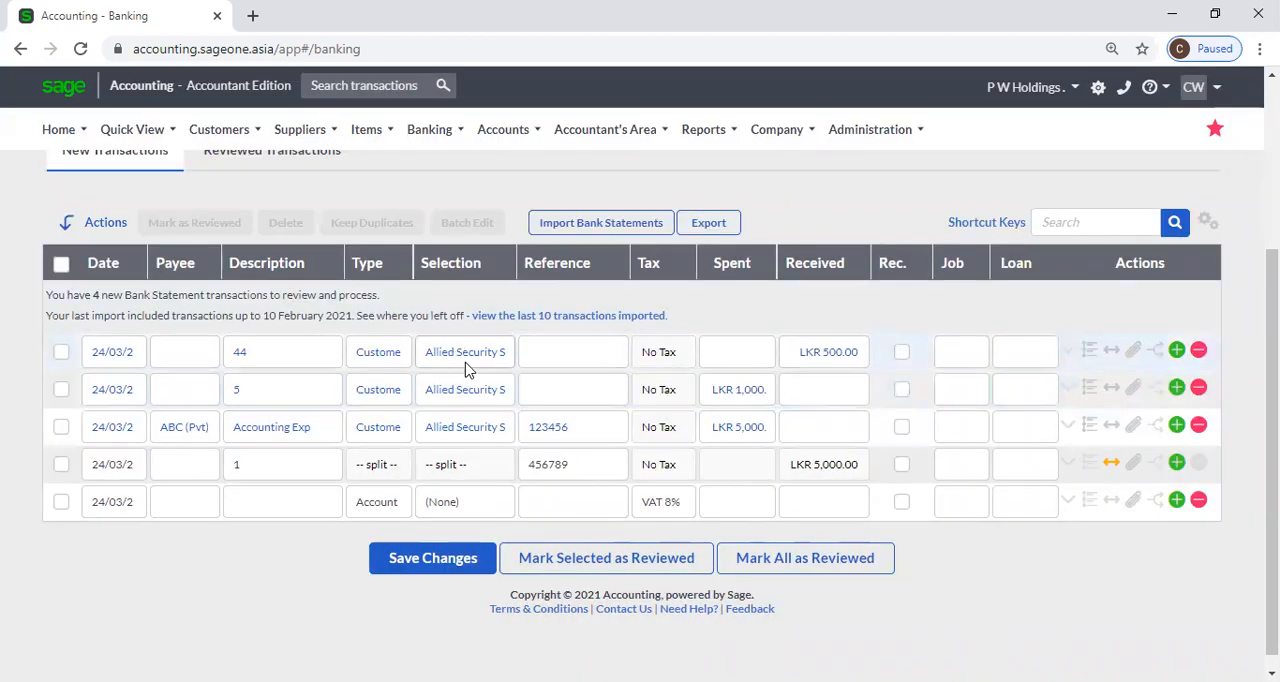
Enter reference 1 for transaction 44 and reference 2 for transaction 5, and try to save the changes.
left_click(536, 357)
type("1")
left_click(547, 396)
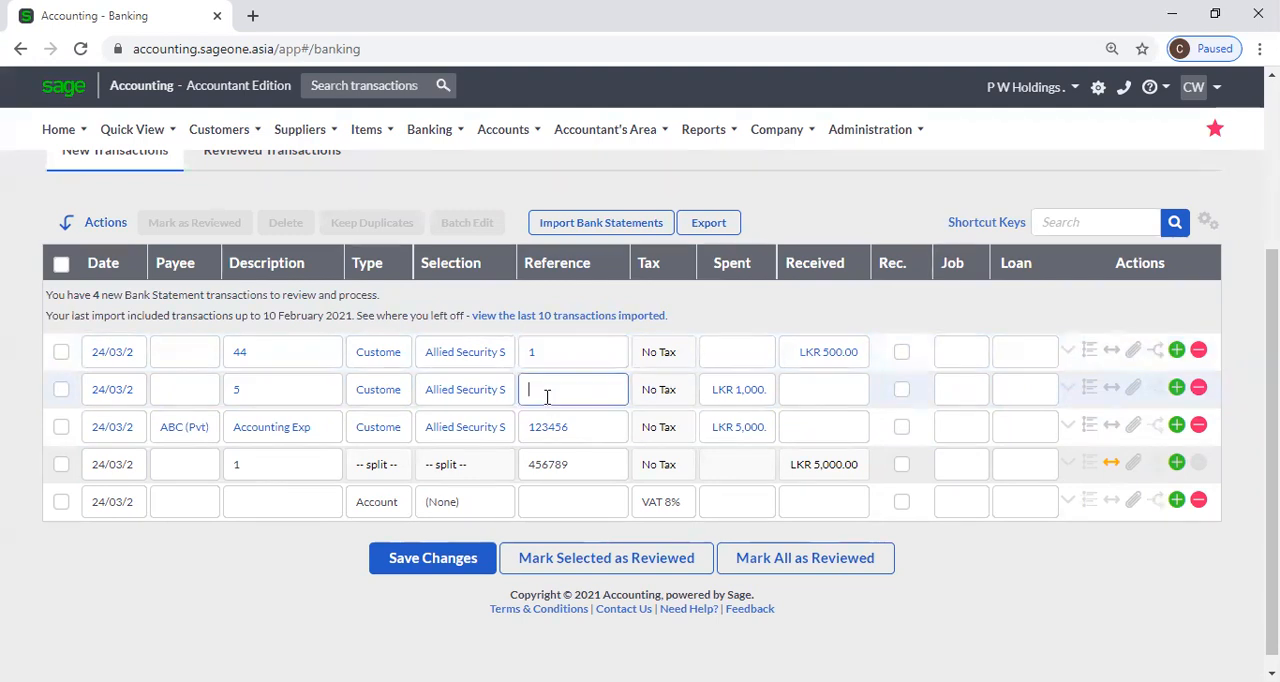
type("2")
left_click(398, 562)
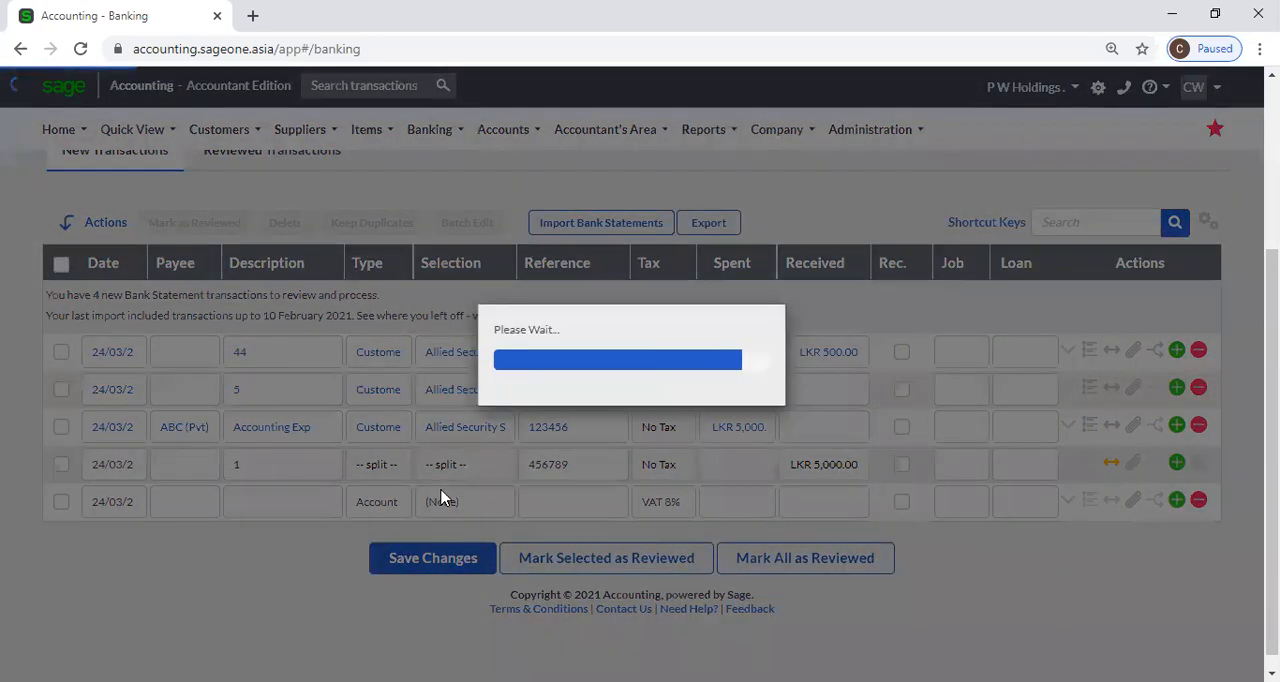
left_click(629, 190)
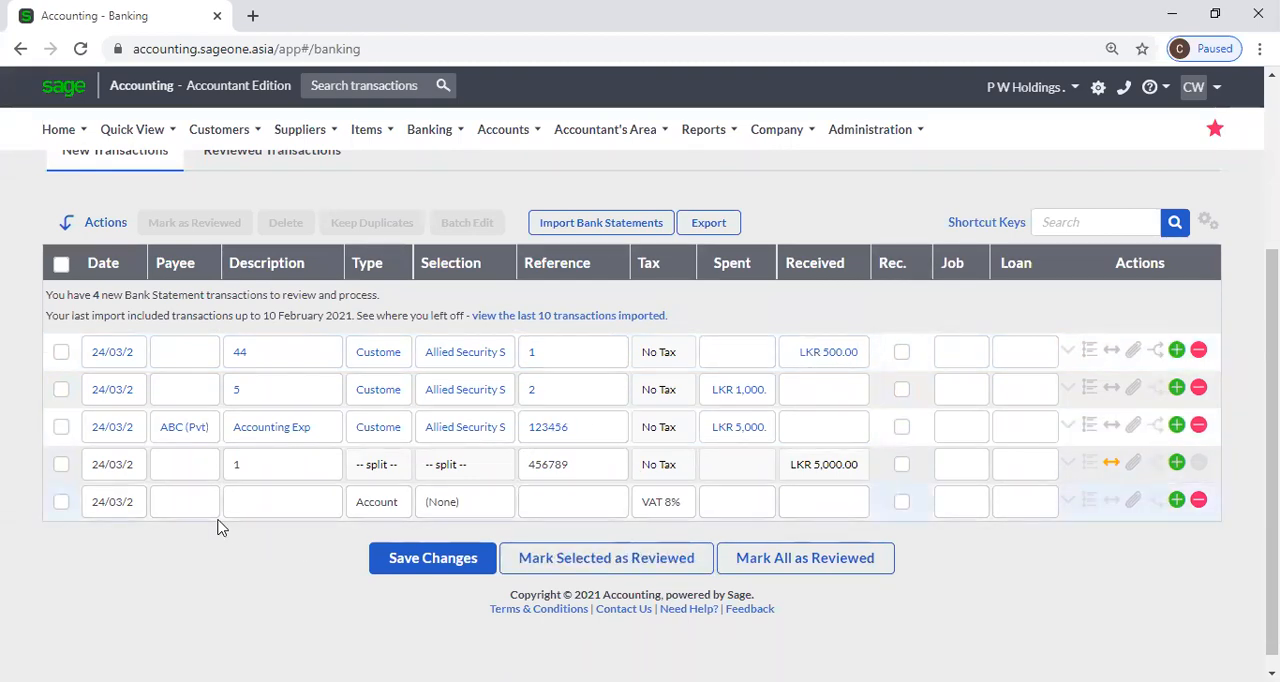
Fill in the empty transaction line with the account CBS and a spent amount of LKR 1,000.
left_click(420, 505)
left_click(480, 506)
left_click(472, 360)
key("Tab")
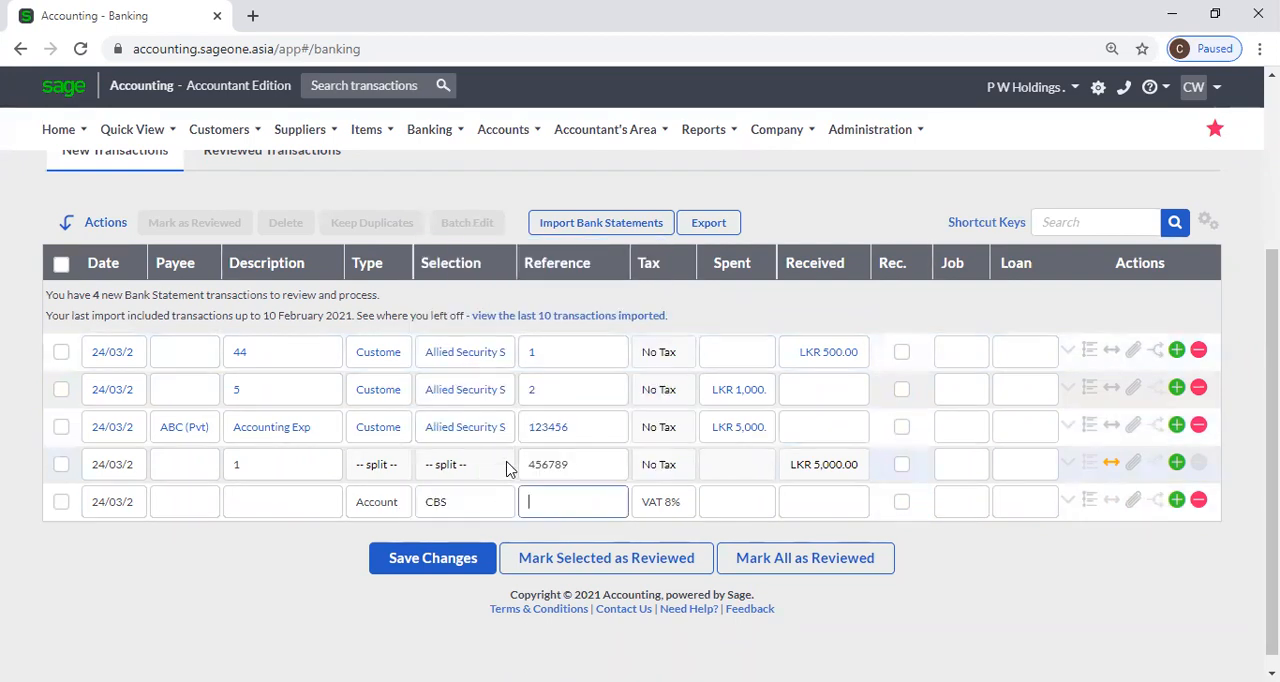
left_click(720, 505)
type("1,000.")
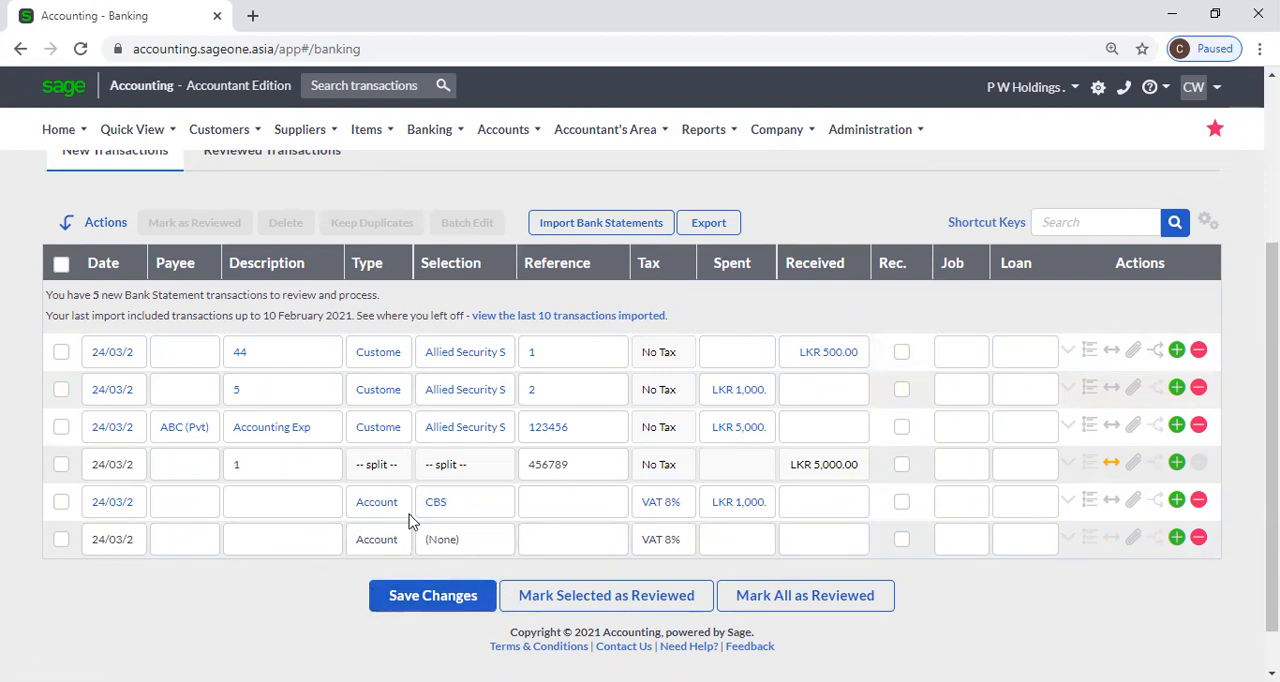
Reload the banking page and discard the unsaved changes.
left_click(88, 47)
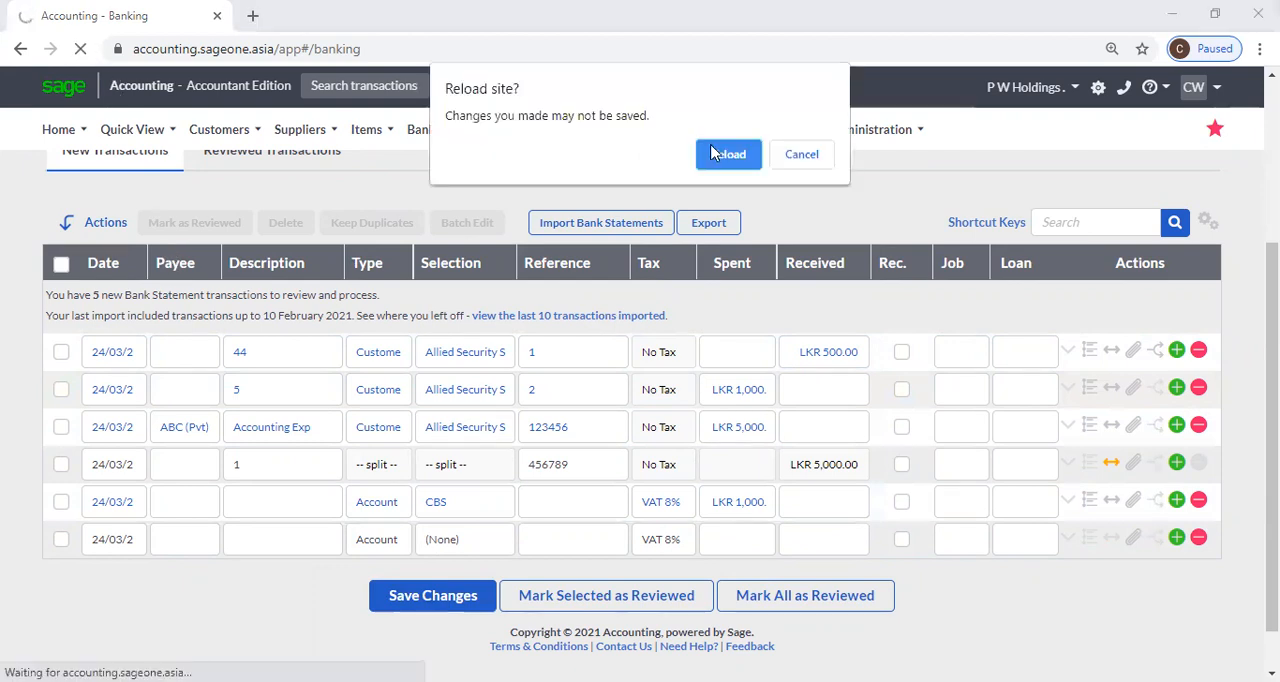
left_click(725, 153)
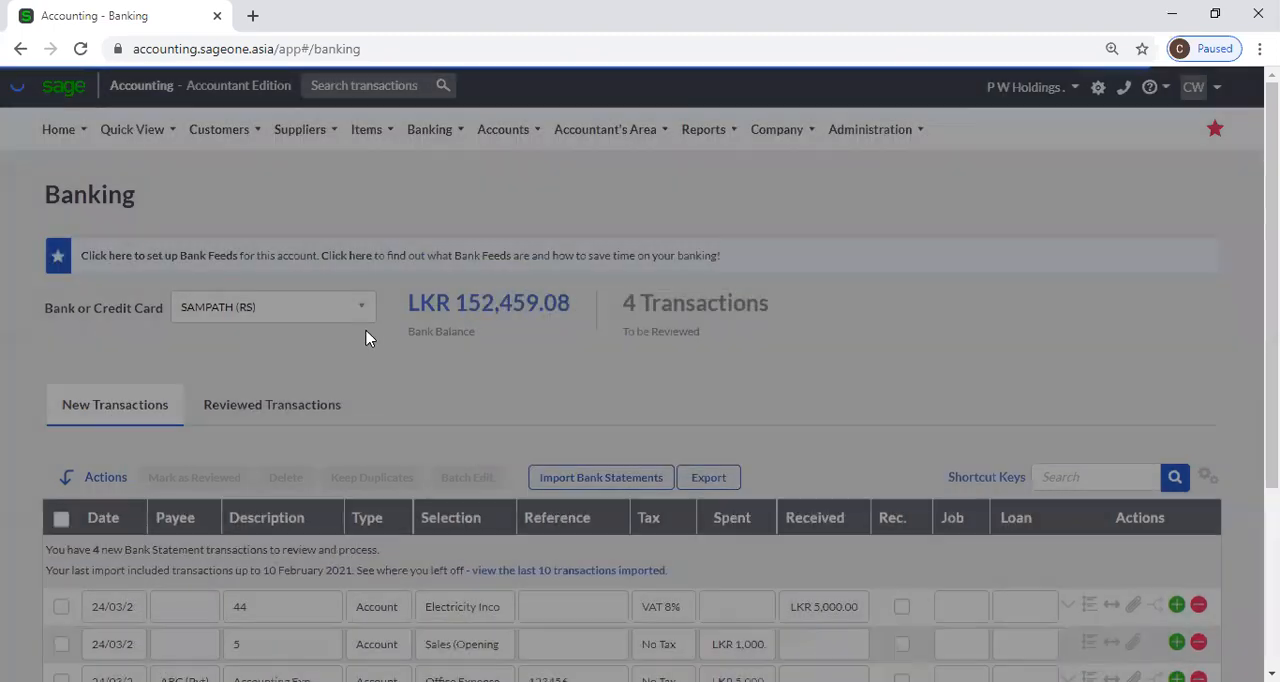
Select the first three transactions, set only transaction 44's type to Customer, and clear the selection.
scroll(366, 340, "down", 3)
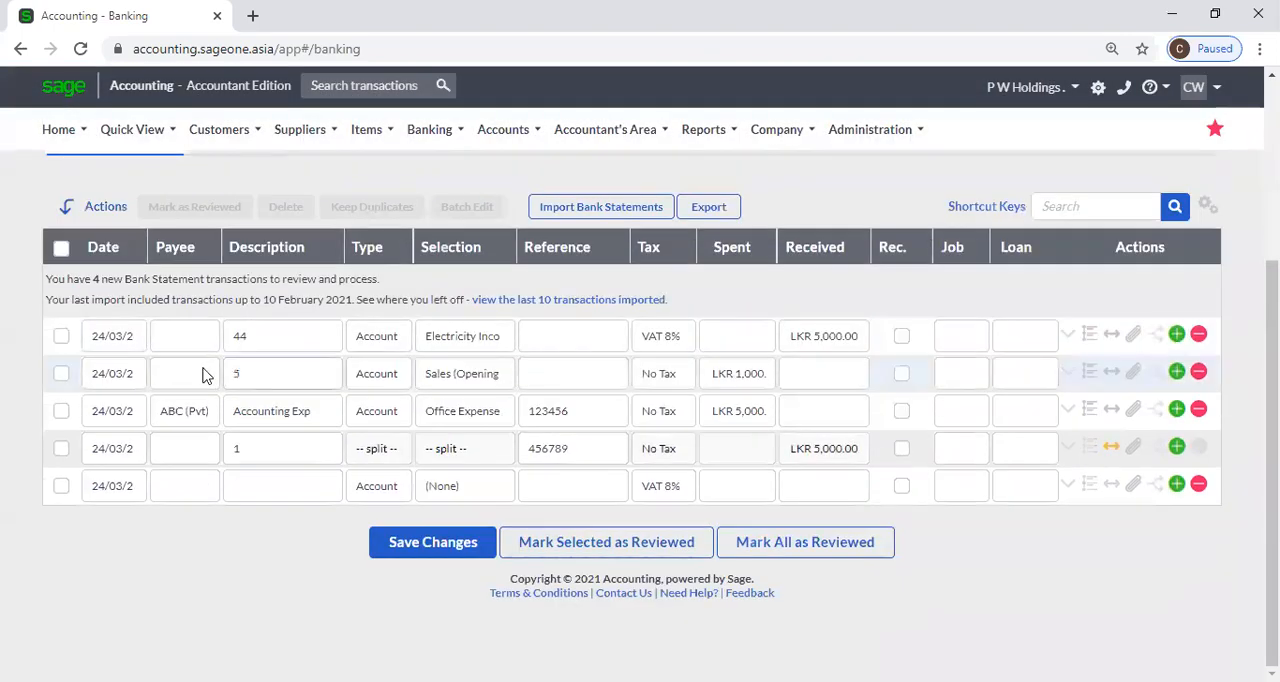
left_click(62, 340)
left_click(61, 375)
left_click(61, 410)
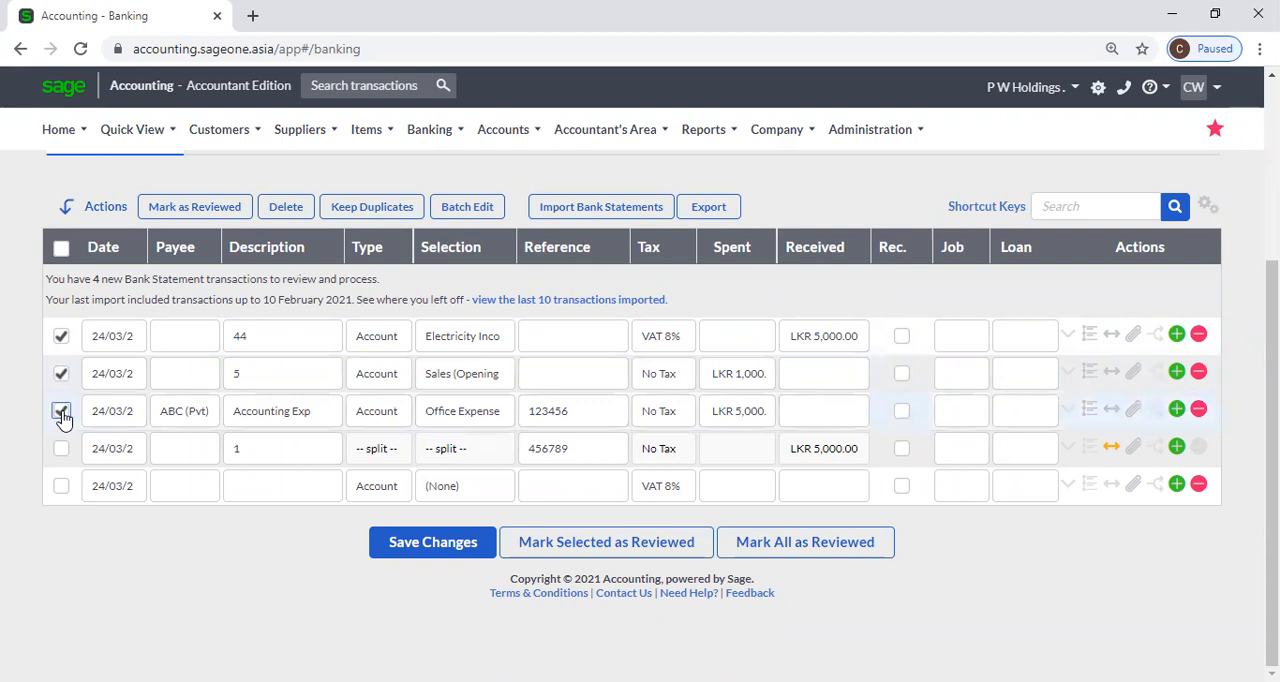
left_click(402, 344)
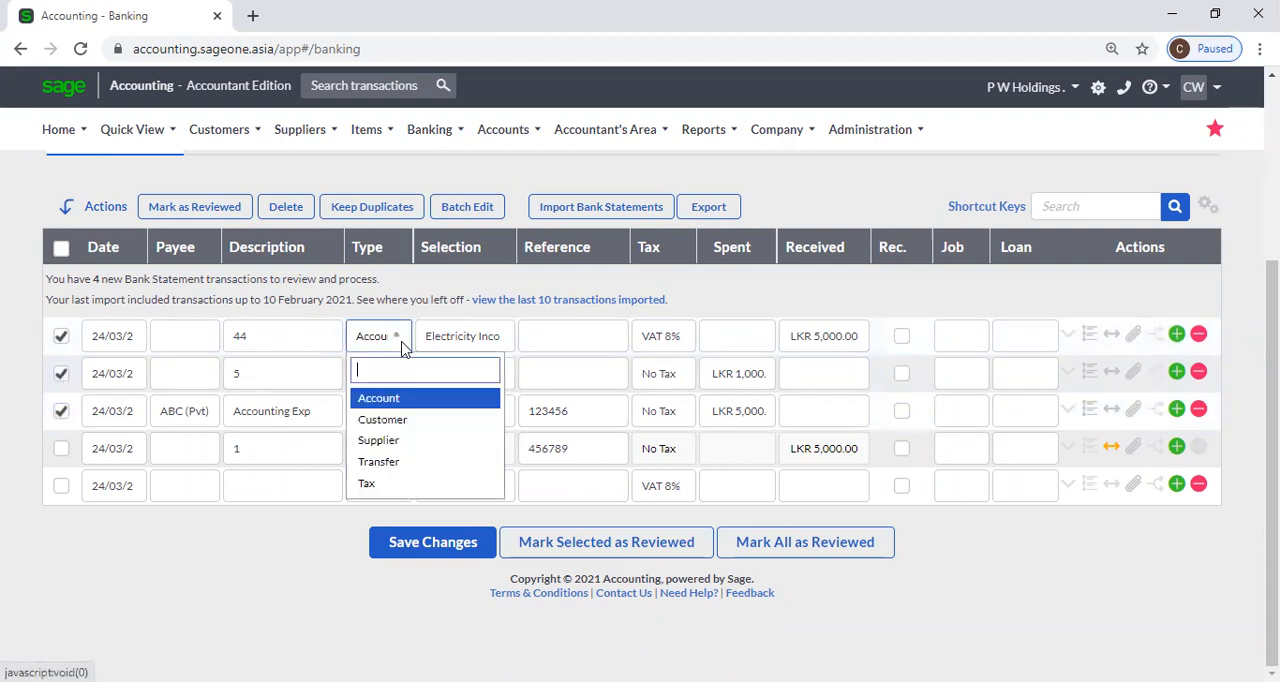
left_click(403, 420)
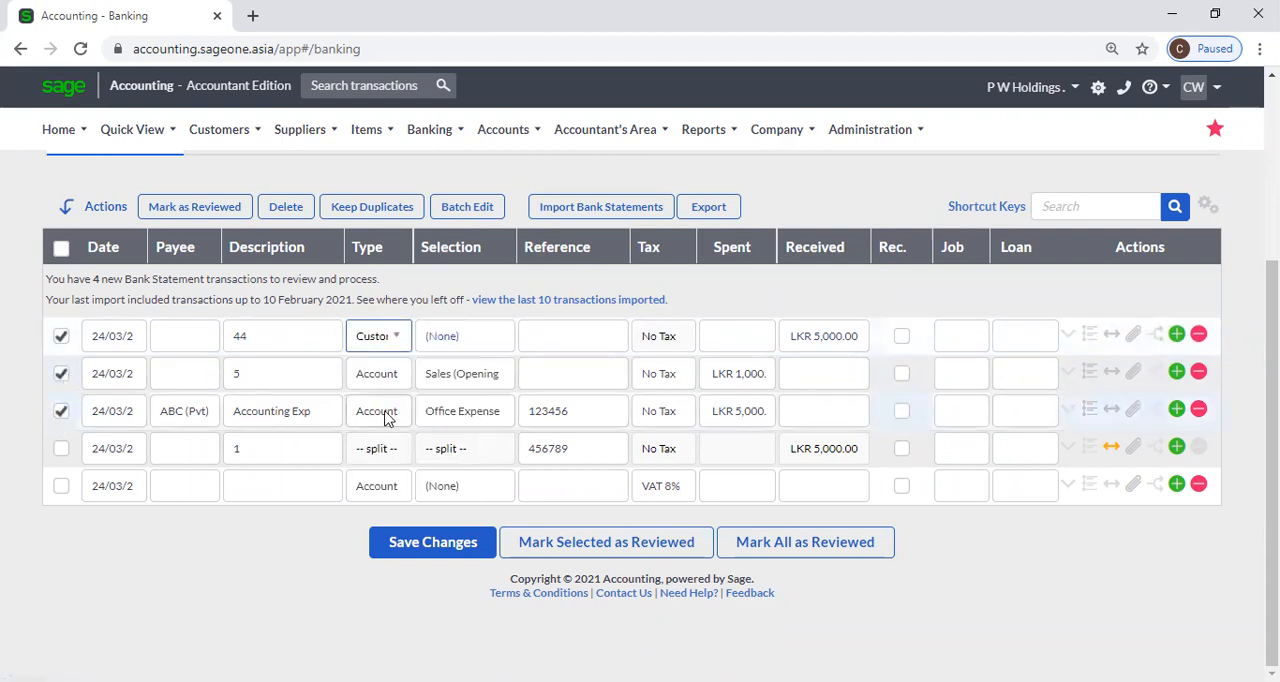
left_click(61, 336)
left_click(61, 374)
left_click(60, 410)
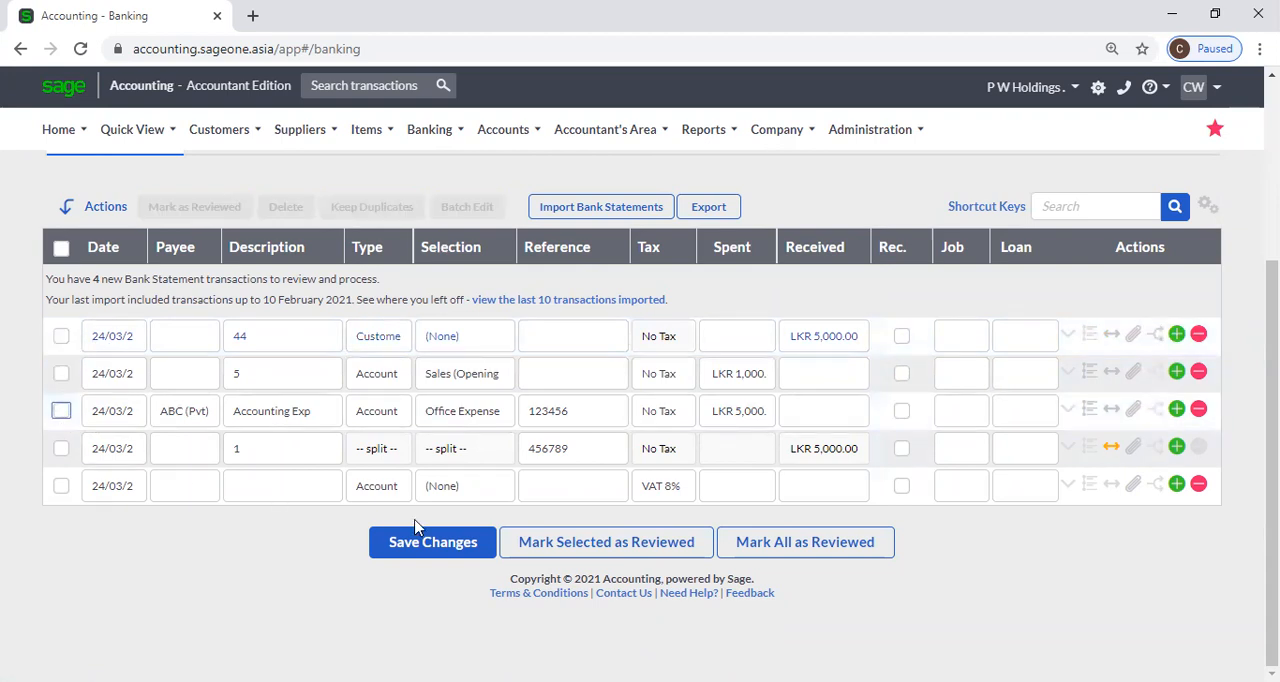
Set transaction 44's type to Account and its selection to Electricity Income, and save the changes.
left_click(403, 340)
left_click(388, 398)
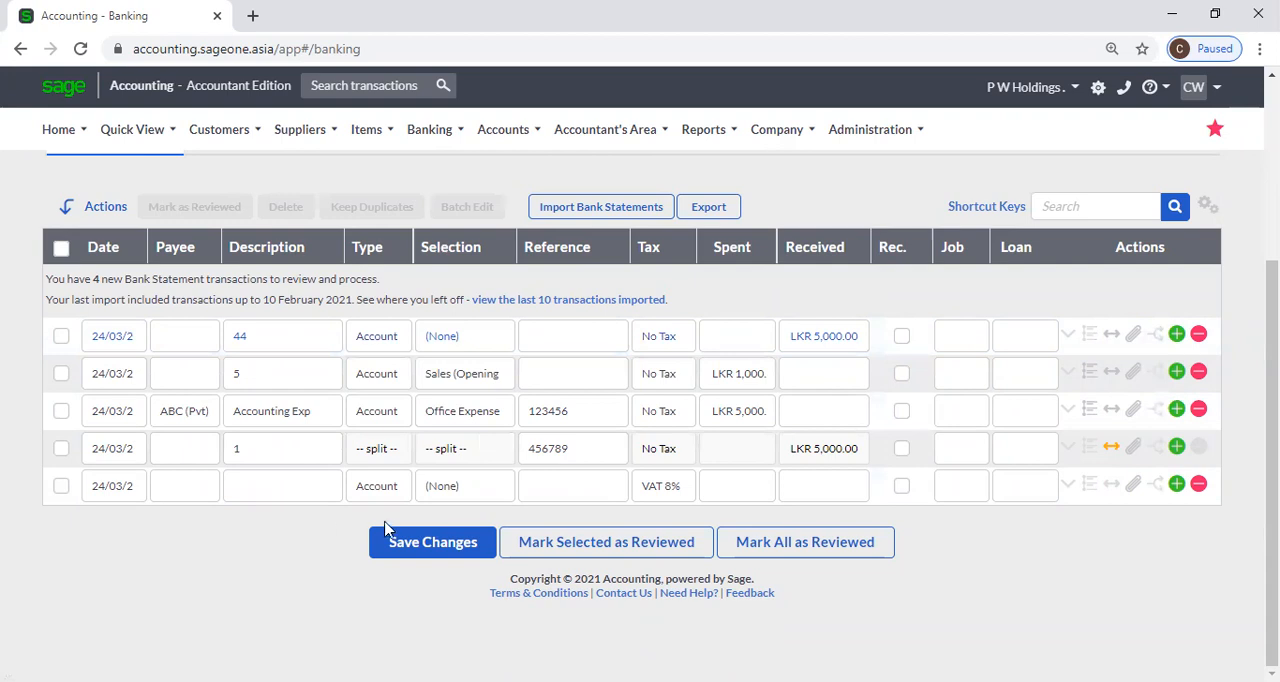
left_click(468, 338)
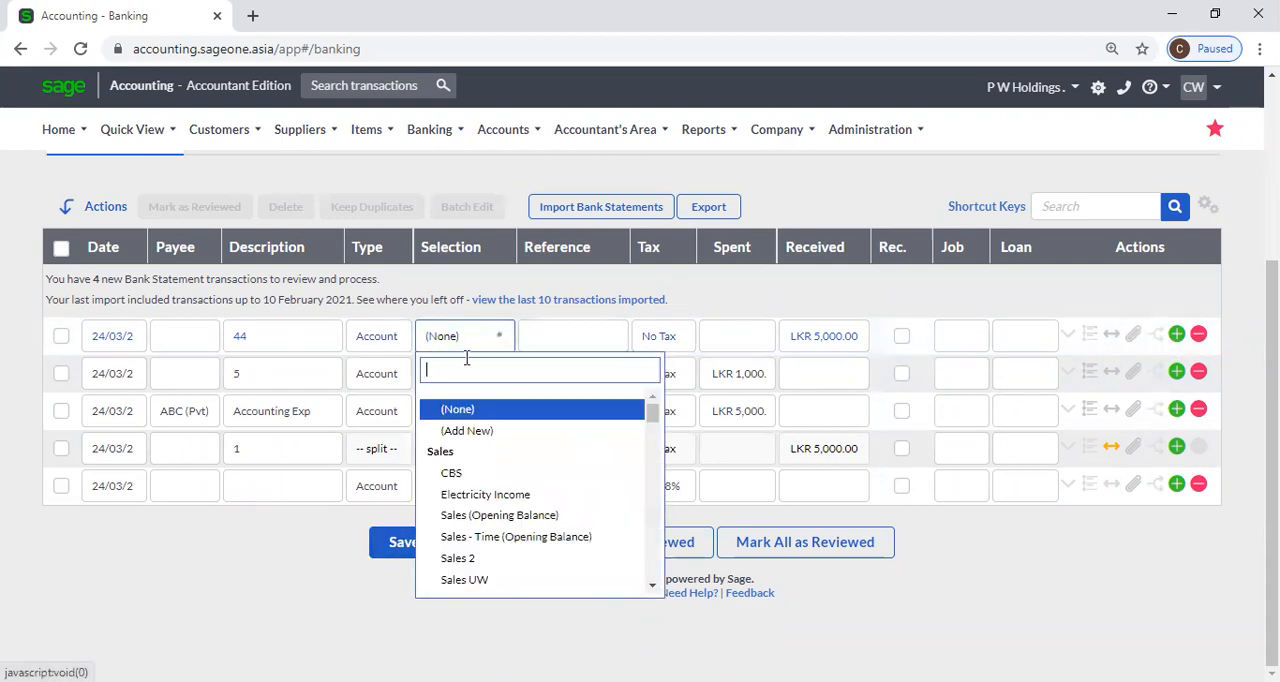
left_click(482, 494)
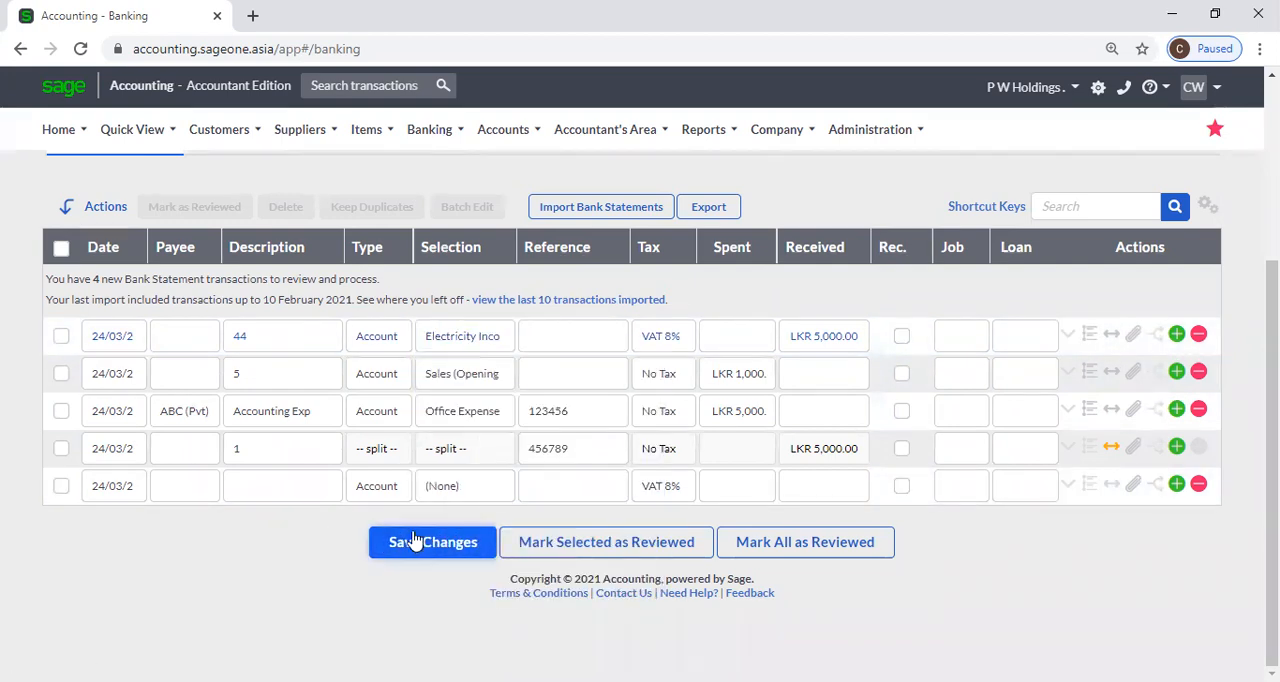
left_click(414, 541)
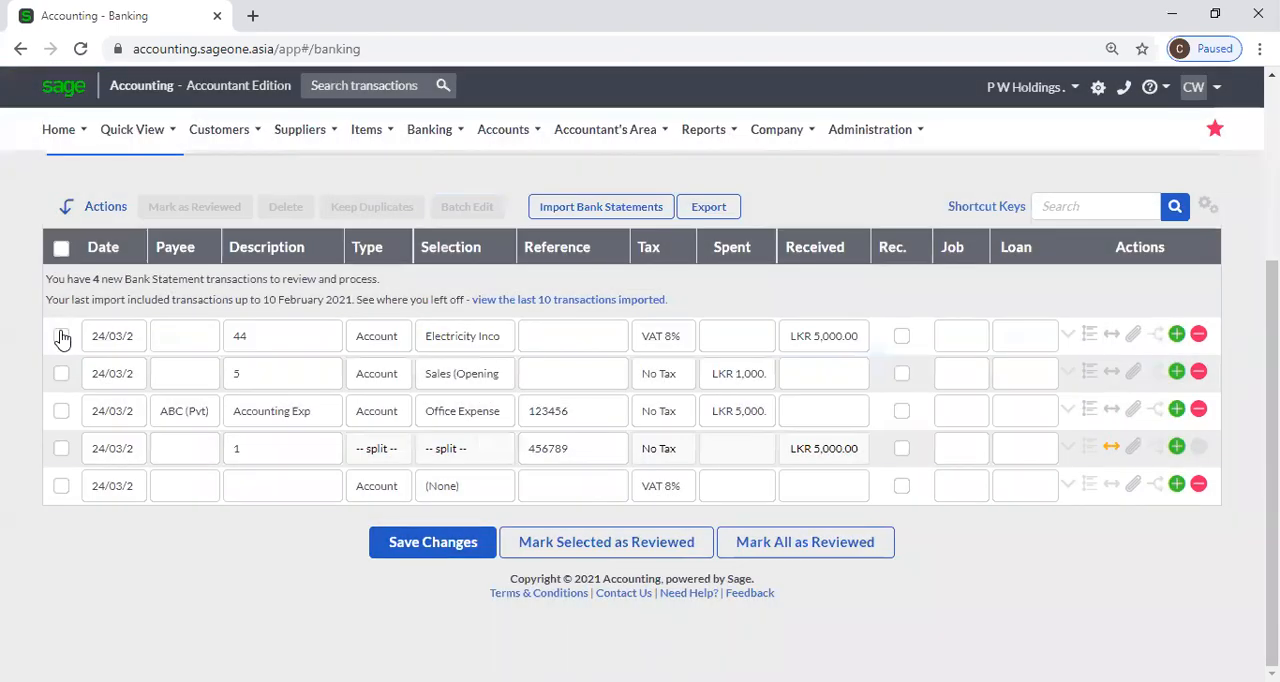
Batch edit transactions 44, 5 and Accounting Exp, setting their type to Transfer.
left_click(60, 336)
left_click(61, 373)
left_click(61, 410)
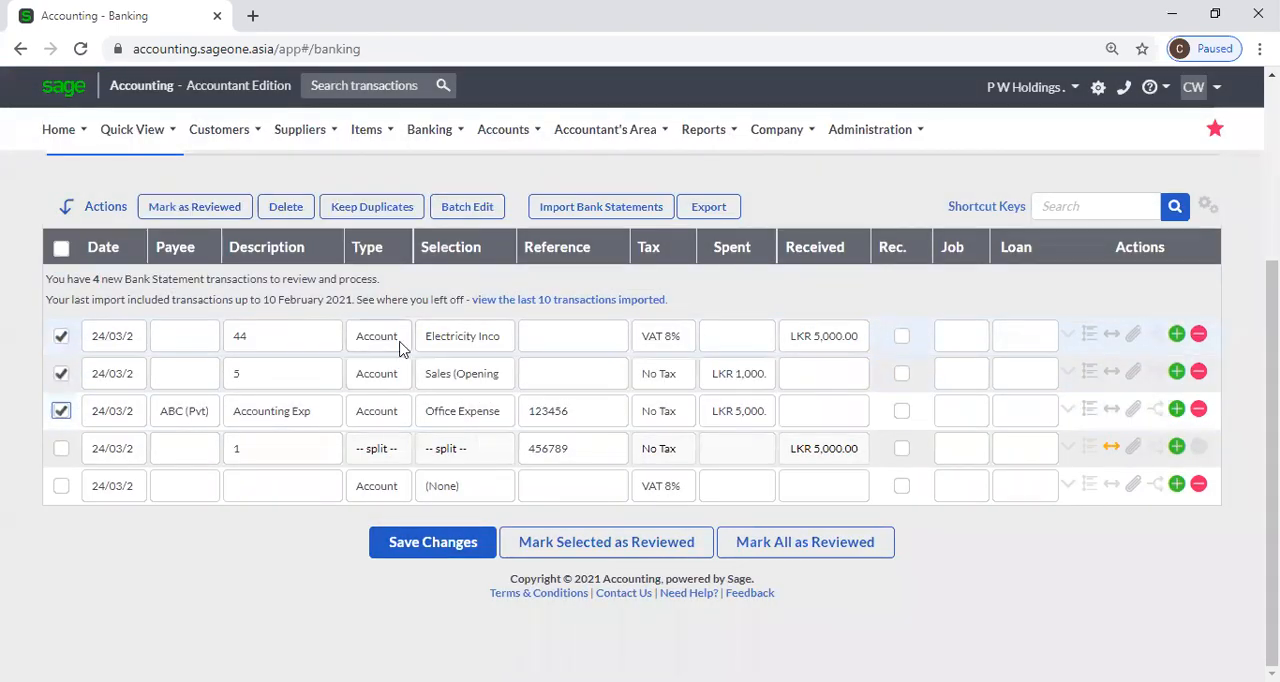
left_click(462, 214)
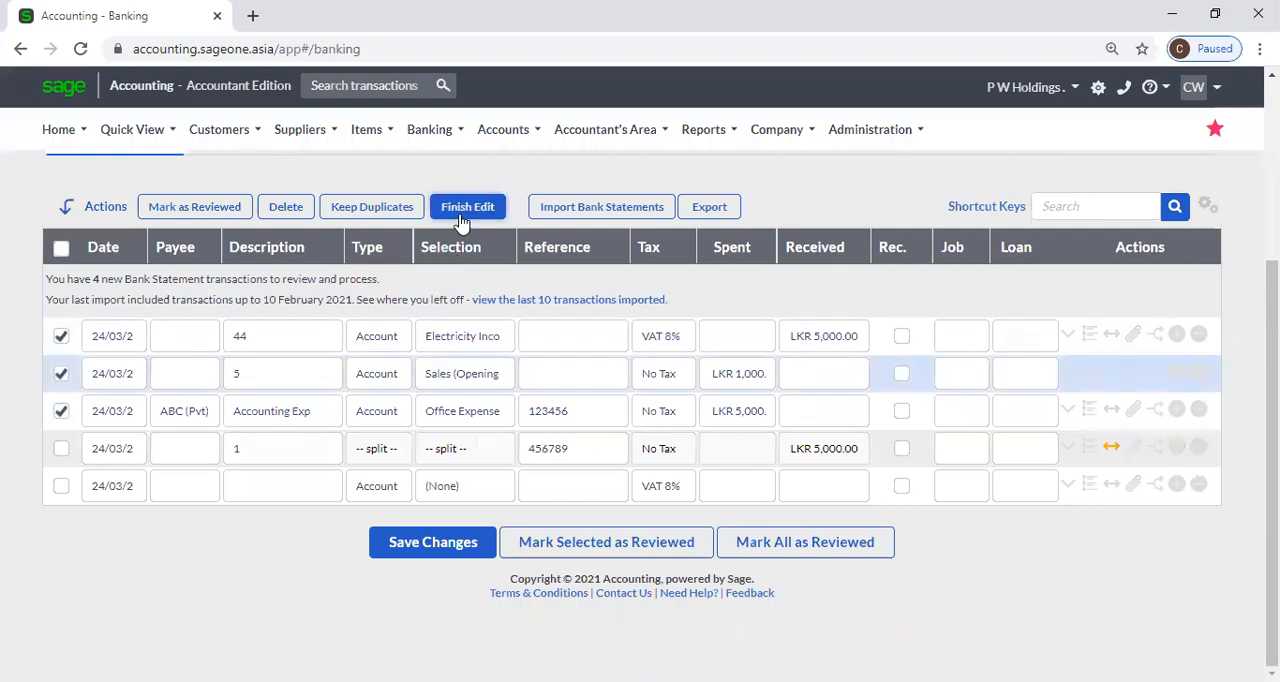
left_click(391, 345)
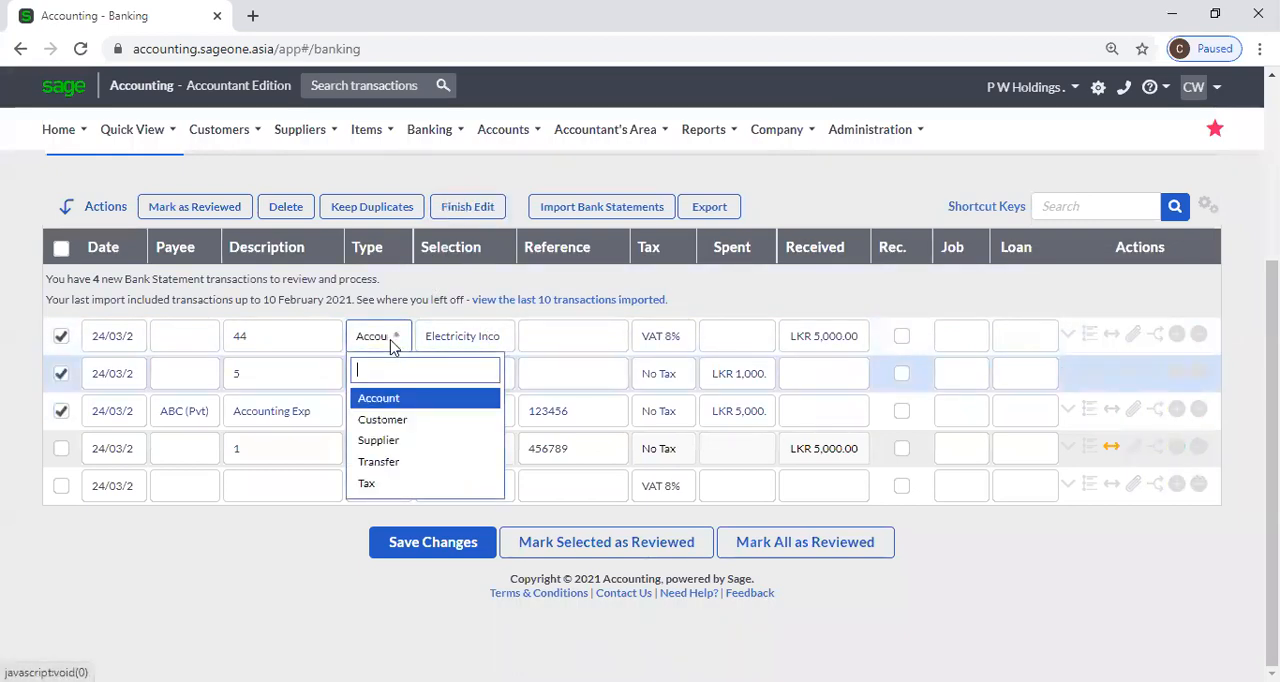
left_click(391, 470)
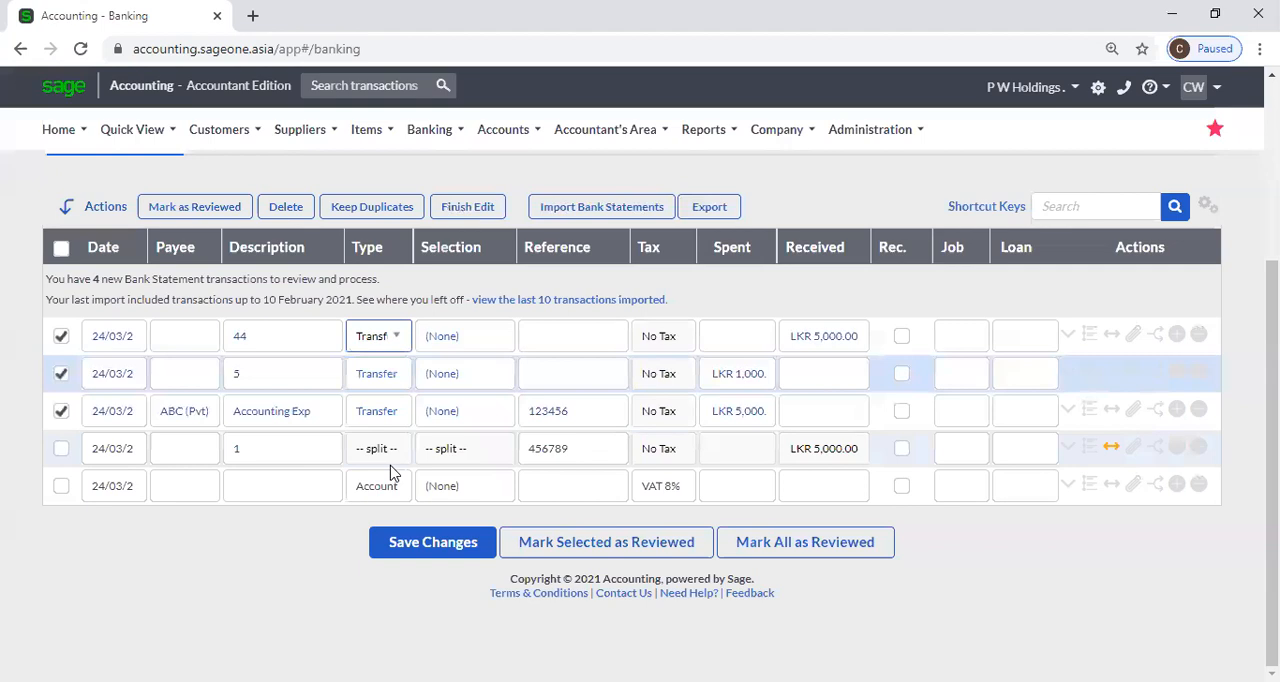
Choose the bank account named by its account number as the transfer selection for the batch, and save the changes.
left_click(466, 342)
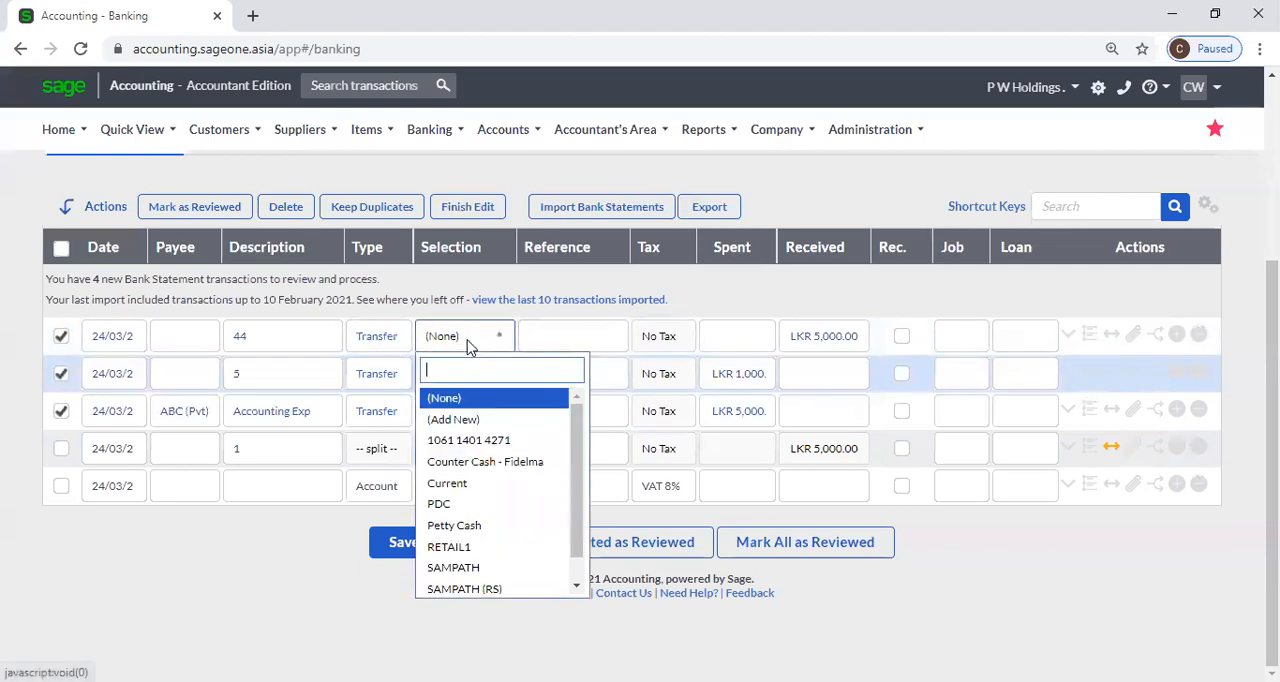
left_click(480, 440)
left_click(466, 550)
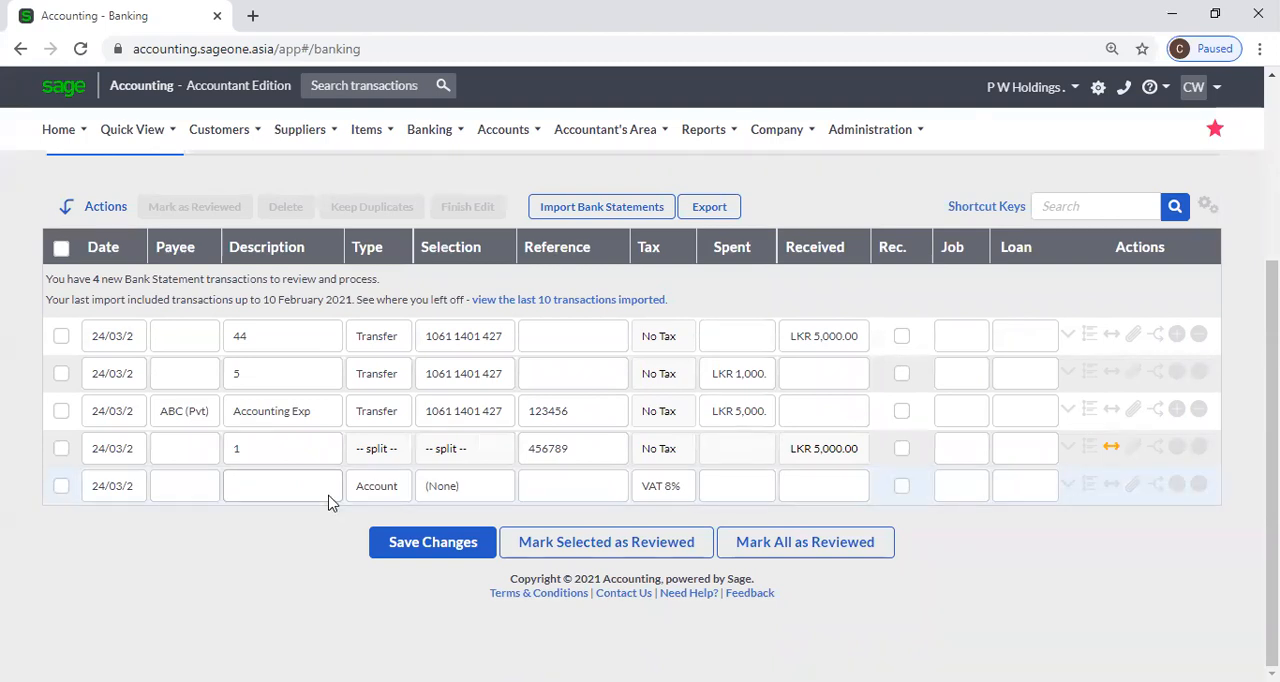
Finish the batch edit with only transaction 44 selected, and export the bank transactions.
scroll(491, 266, "up", 1)
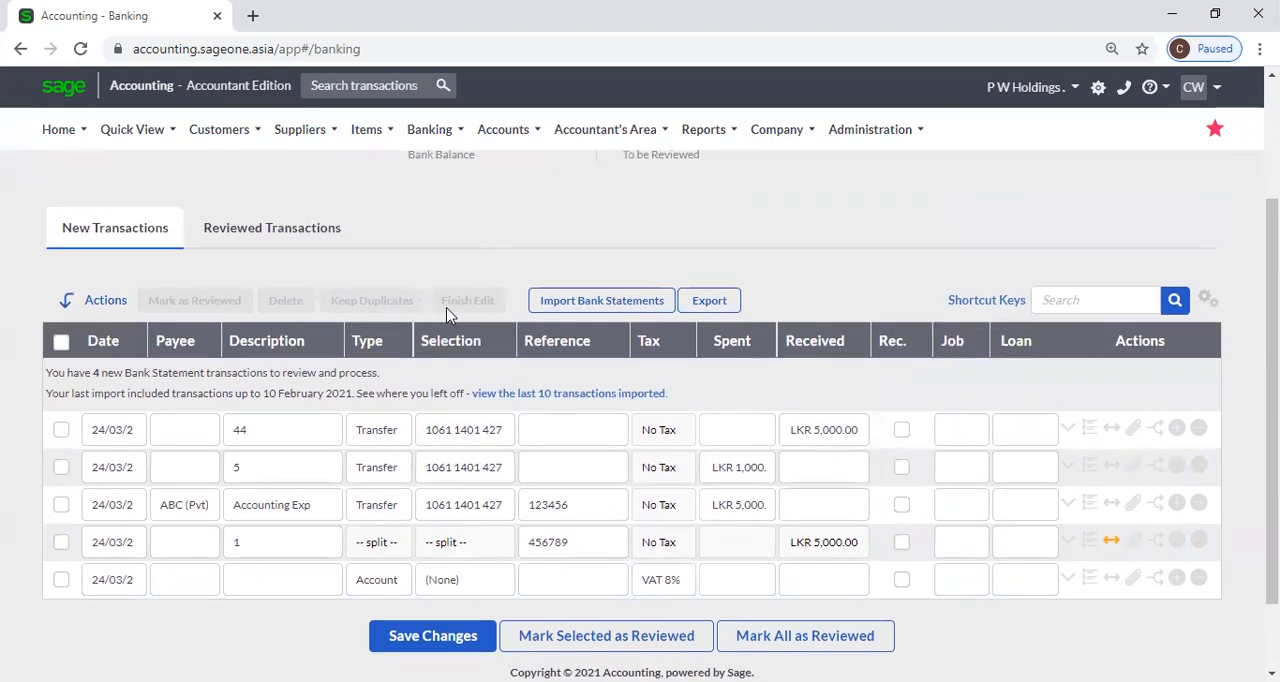
left_click(61, 467)
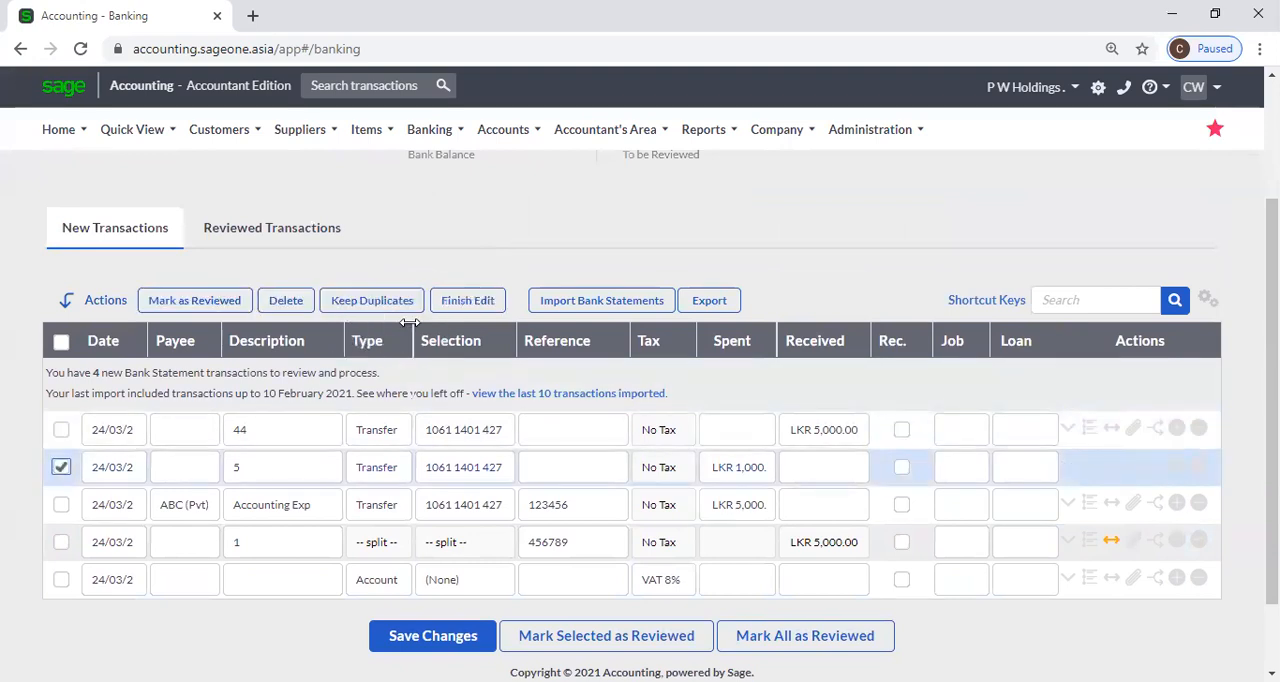
left_click(61, 467)
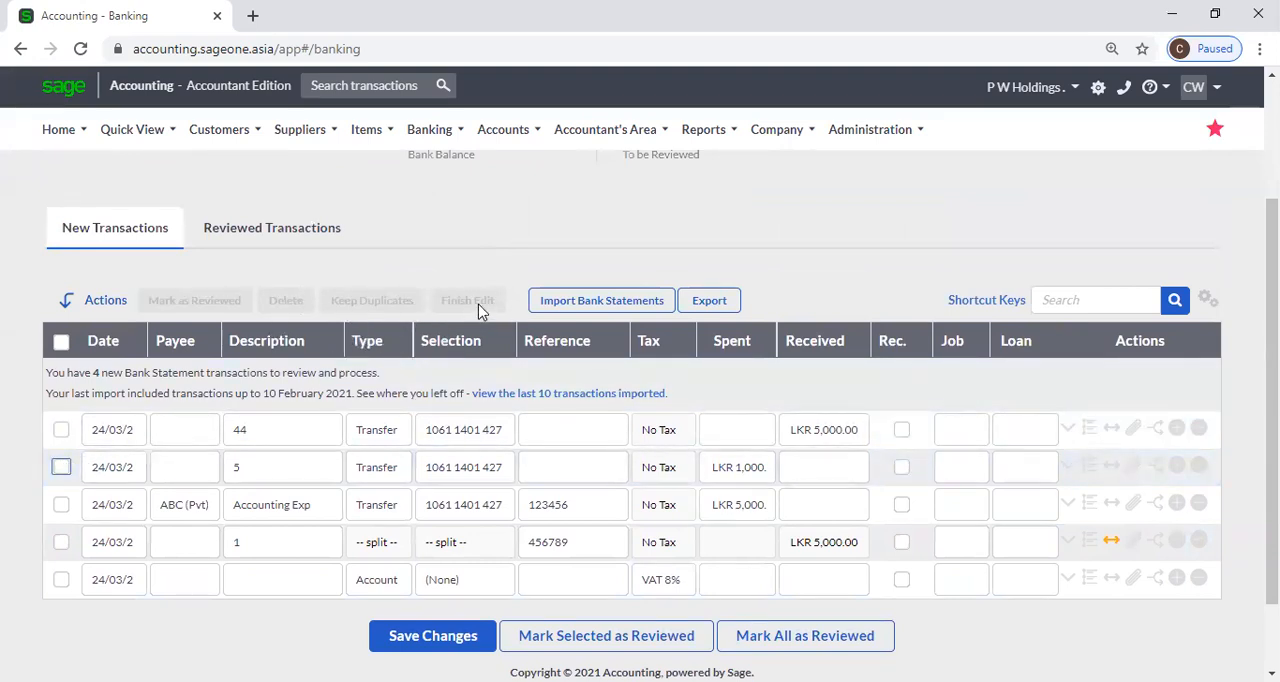
left_click(465, 633)
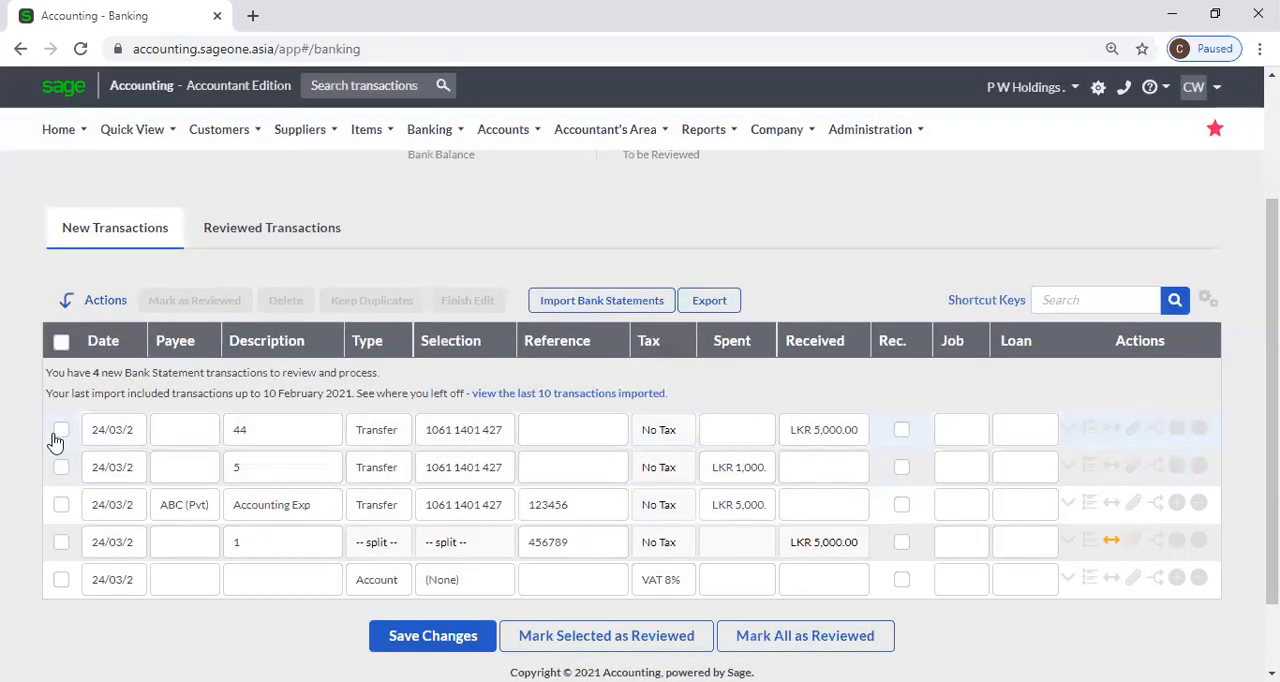
left_click(61, 429)
left_click(467, 300)
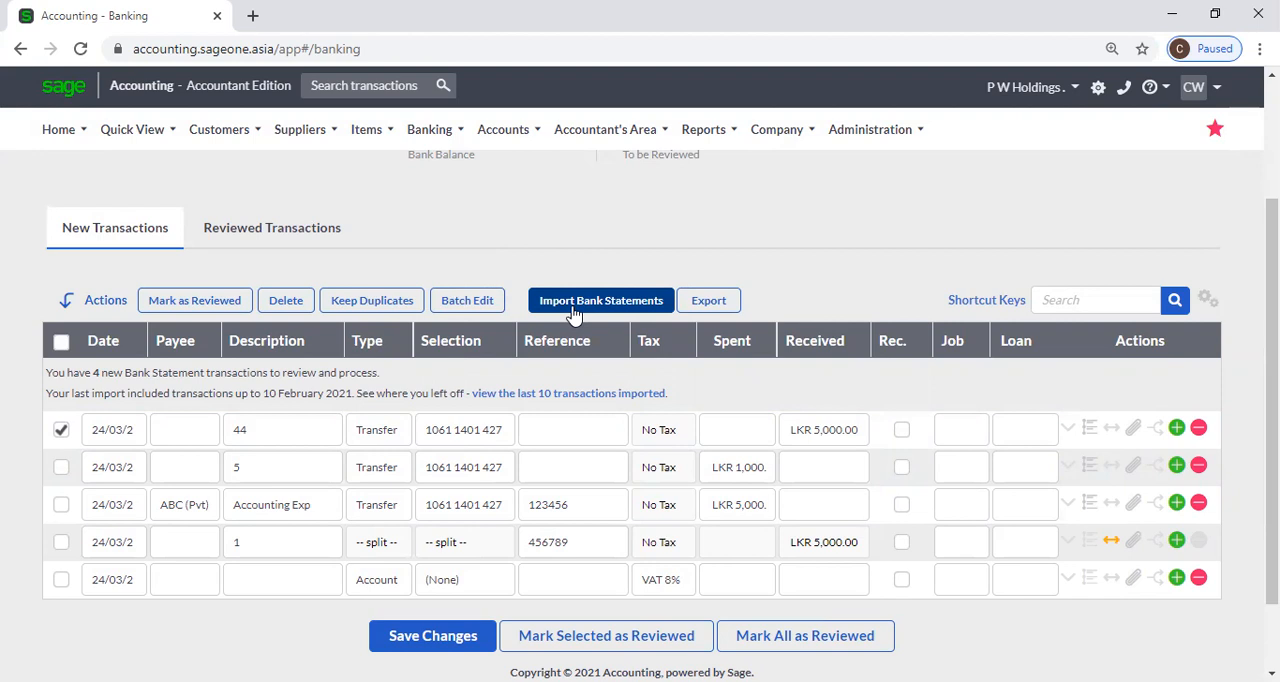
left_click(722, 305)
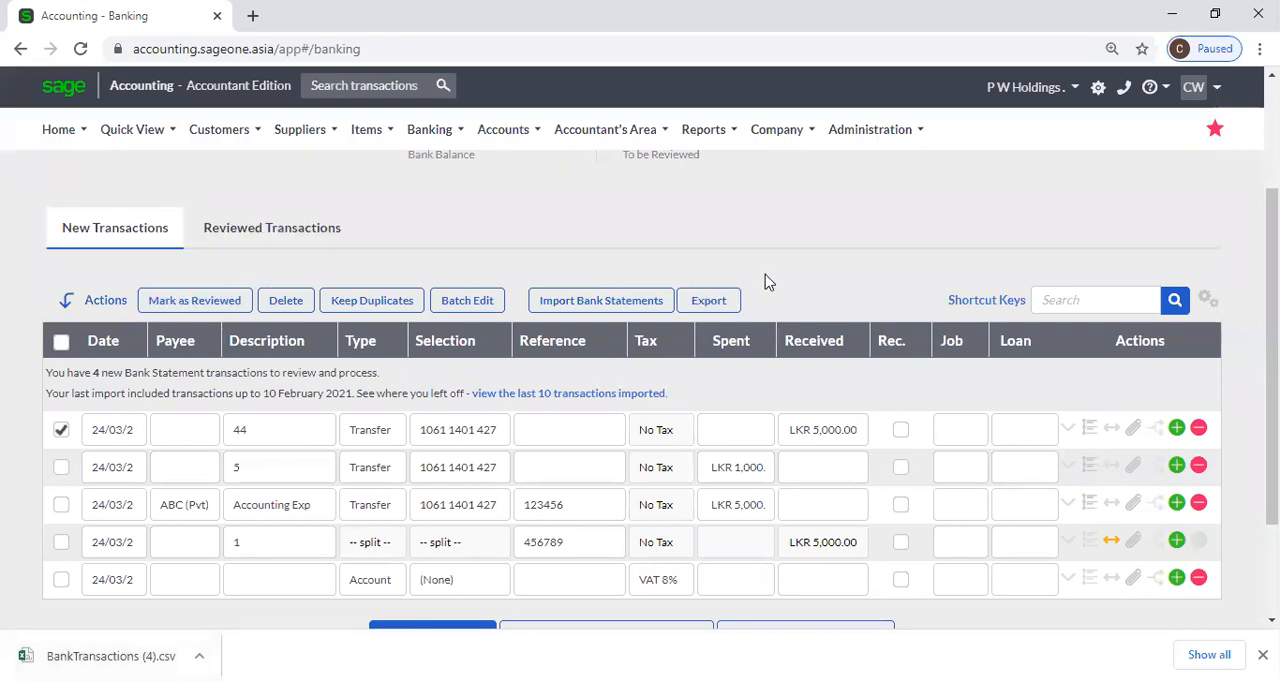
Customise the transaction grid to show the Department column.
left_click(1206, 300)
left_click(1120, 332)
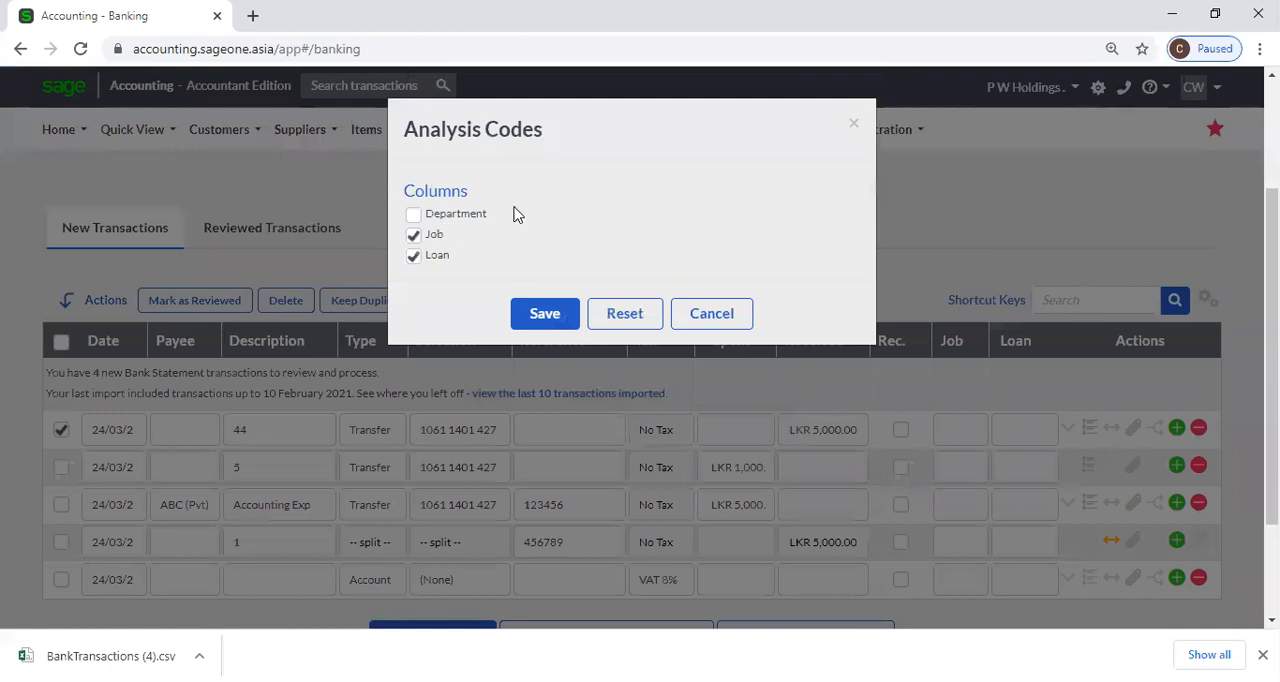
left_click(525, 313)
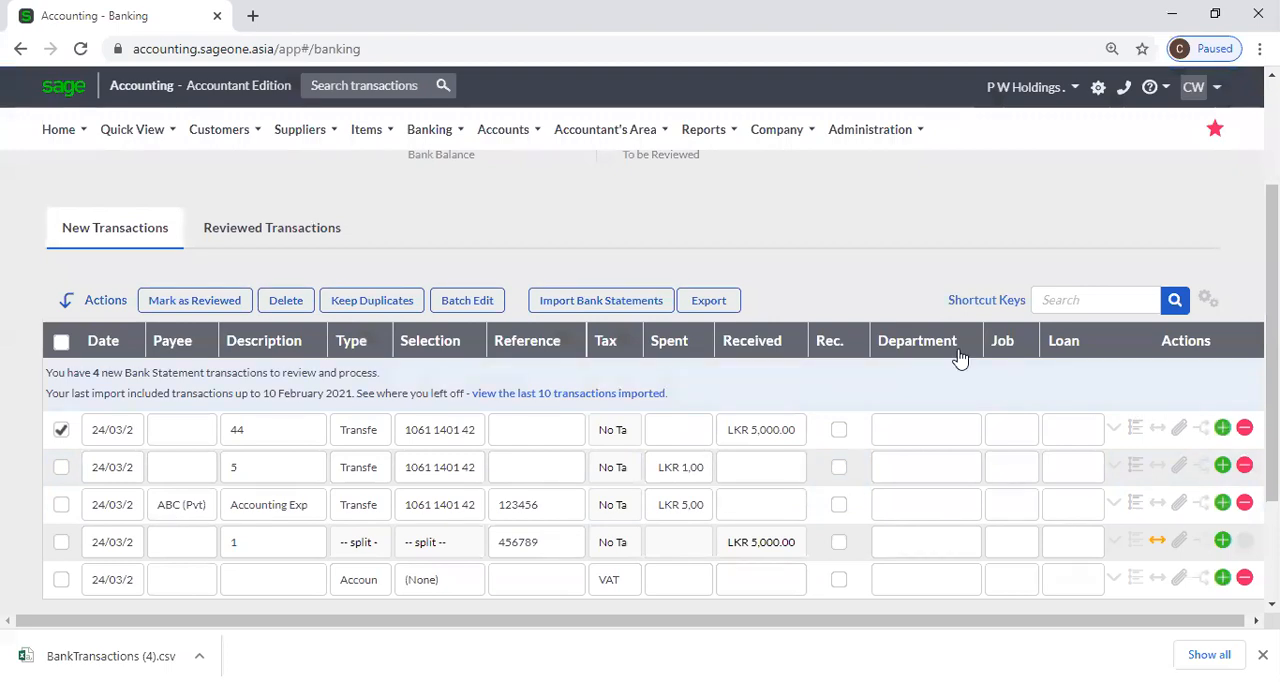
Customise the transaction grid to hide the Department column.
left_click(1207, 301)
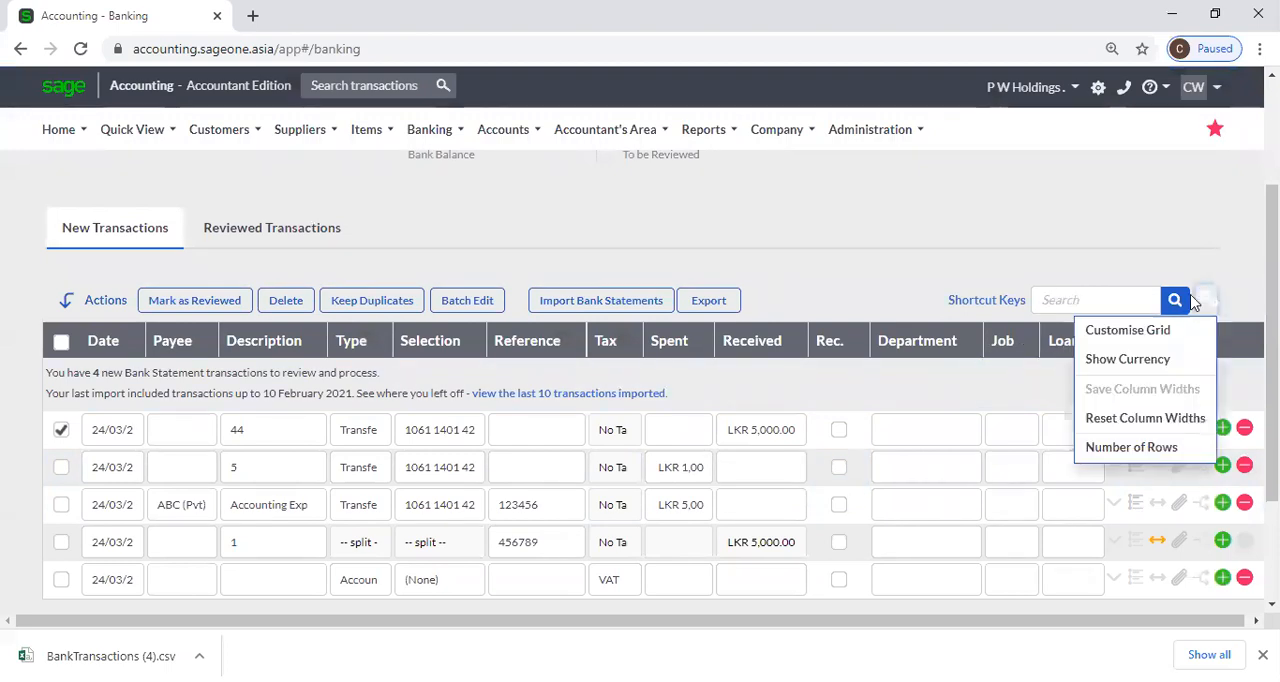
left_click(1138, 333)
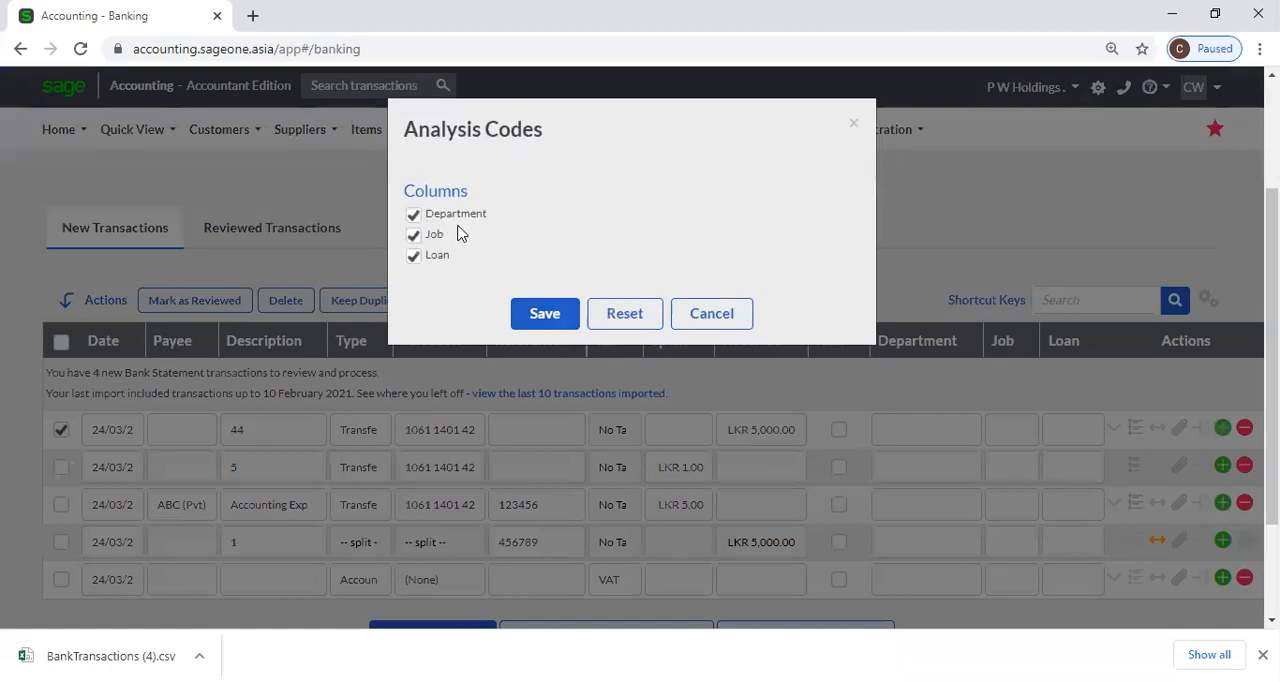
left_click(413, 214)
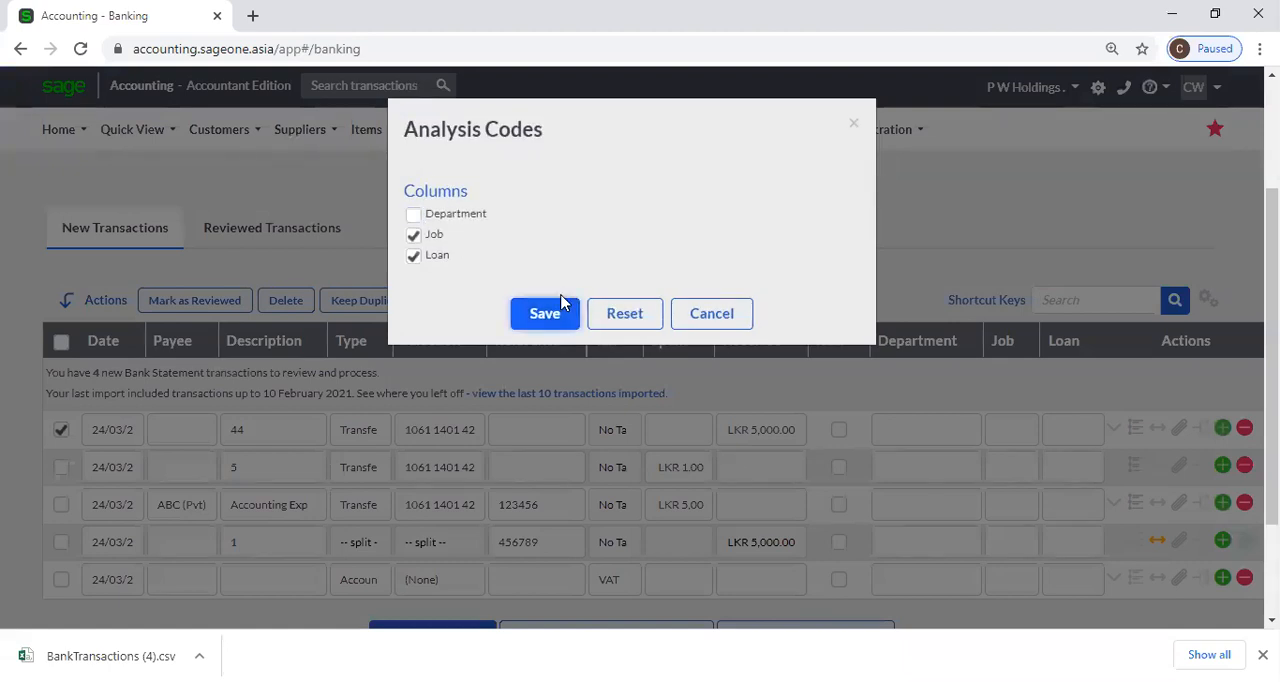
left_click(558, 306)
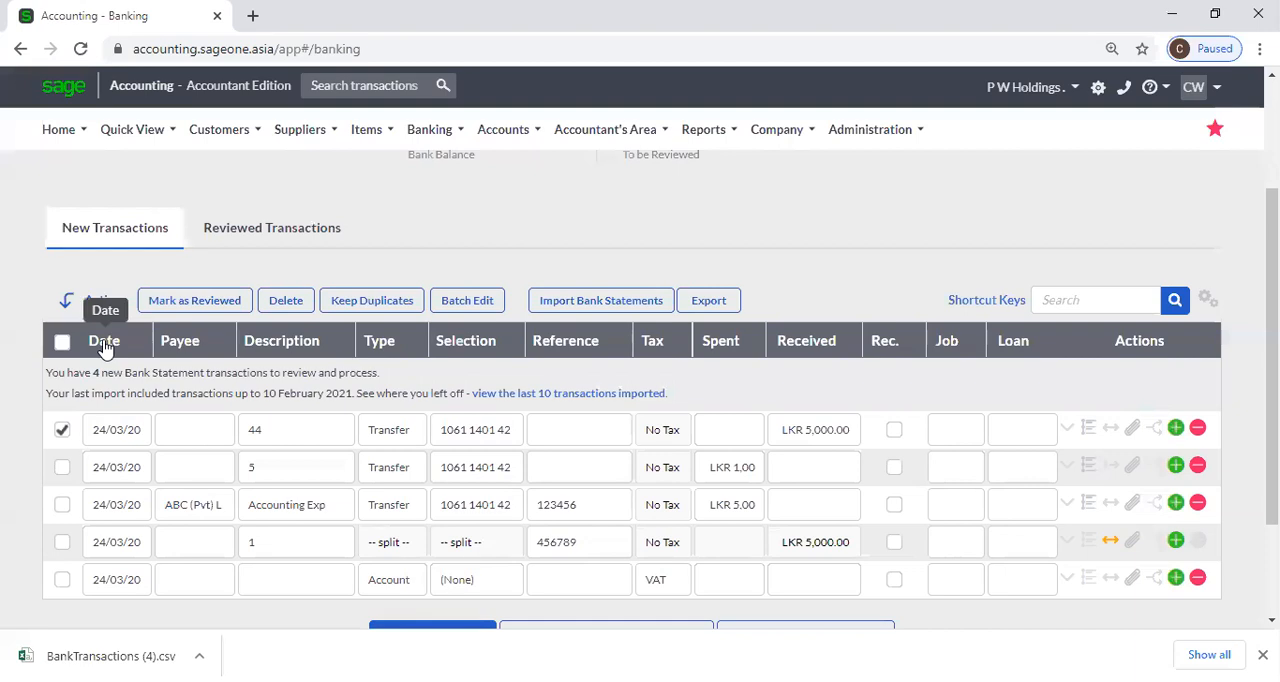
Sort the transactions in turn by date, payee, description, type, selection, reference and tax.
left_click(106, 348)
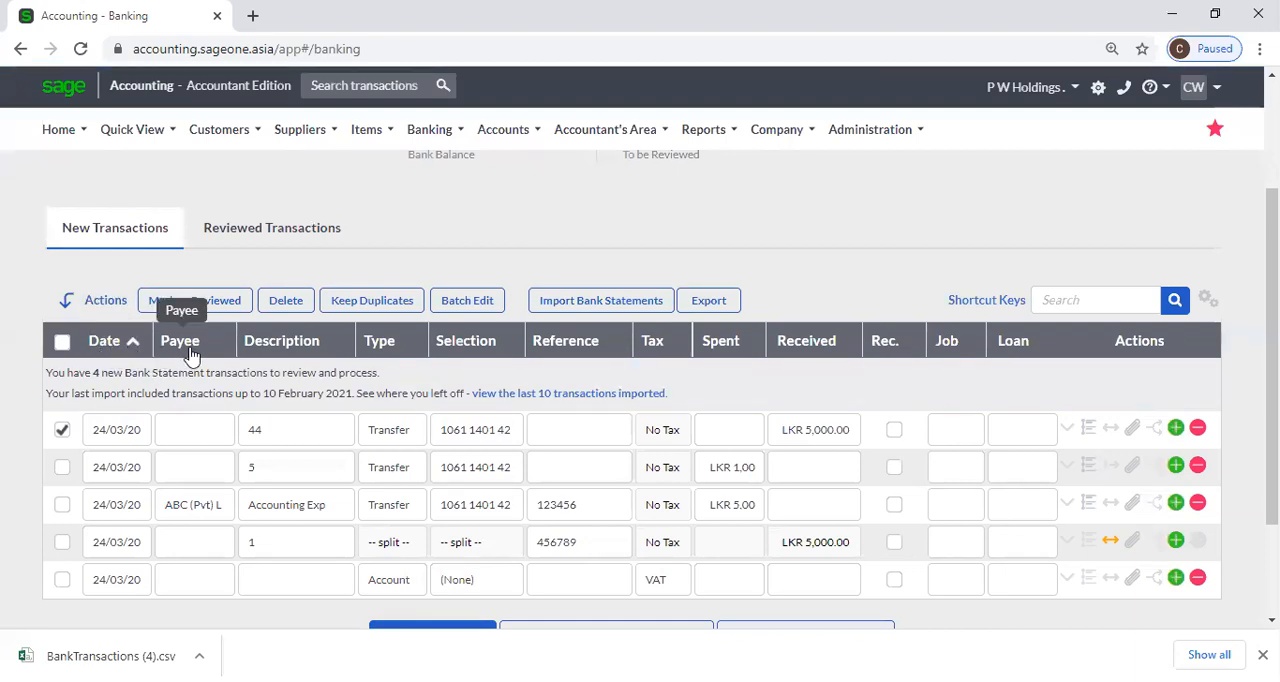
left_click(190, 352)
left_click(276, 350)
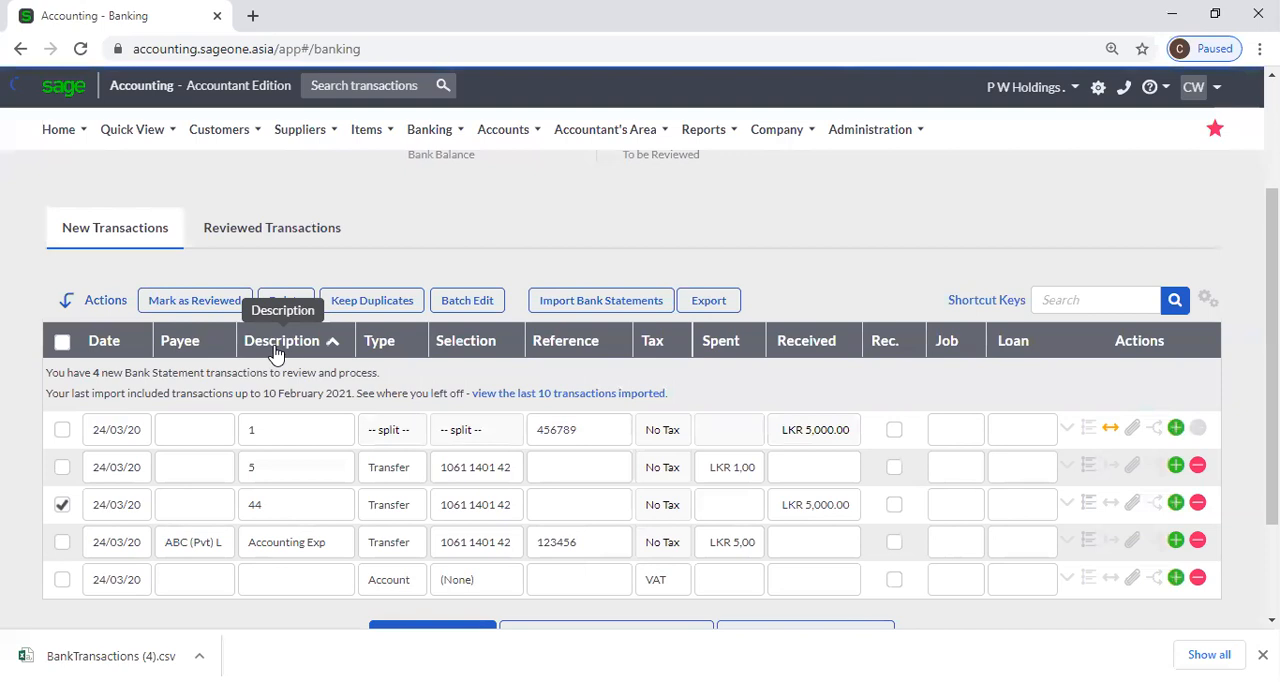
left_click(386, 348)
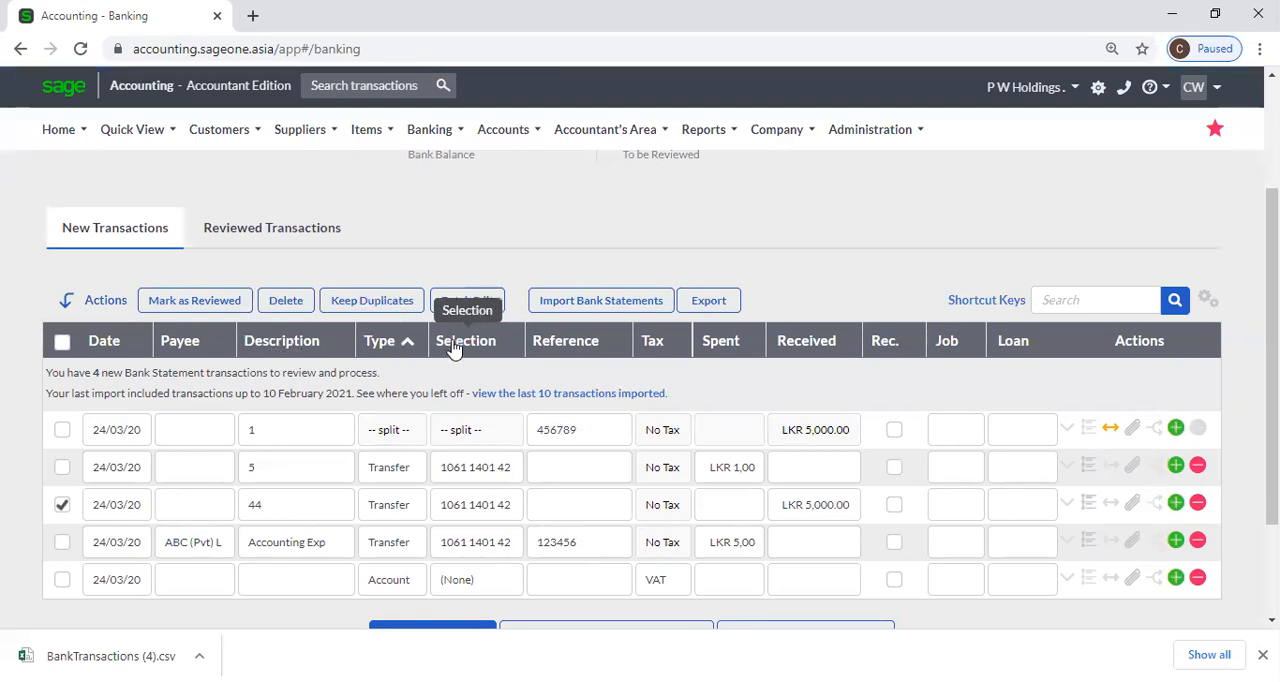
left_click(463, 340)
left_click(608, 345)
left_click(662, 343)
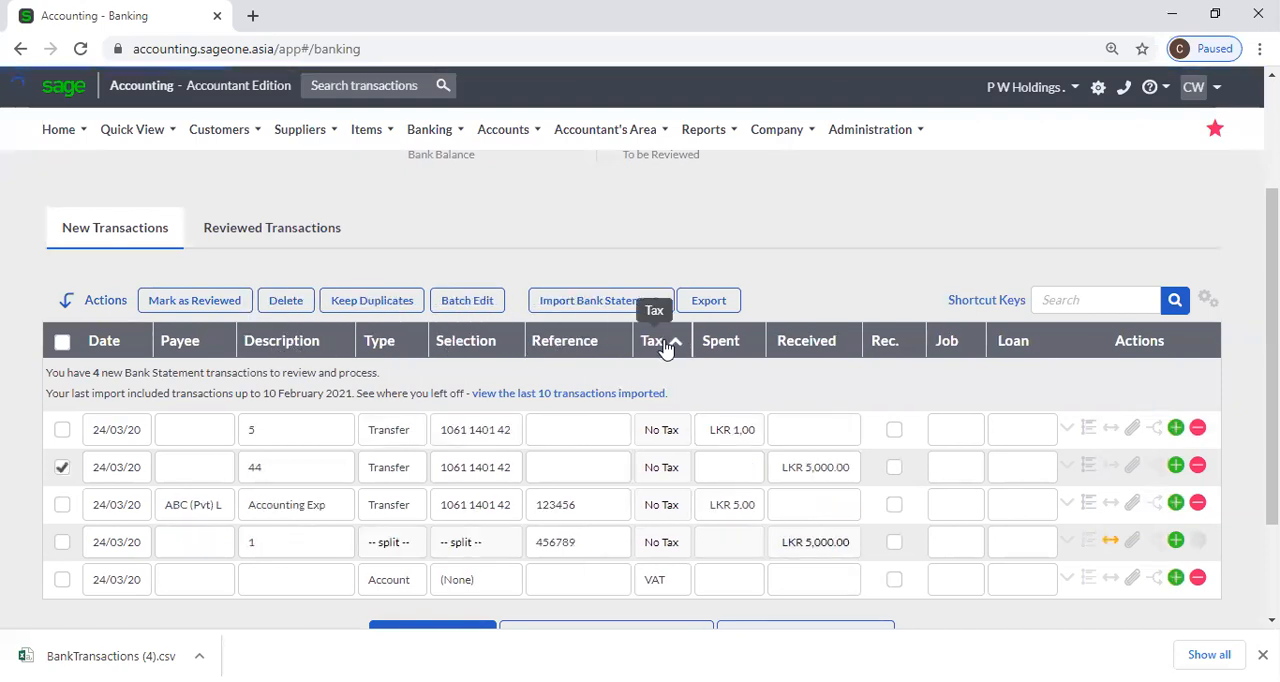
Sort the transactions by date and by description in both directions, and finally by spent amount in descending order.
left_click(122, 349)
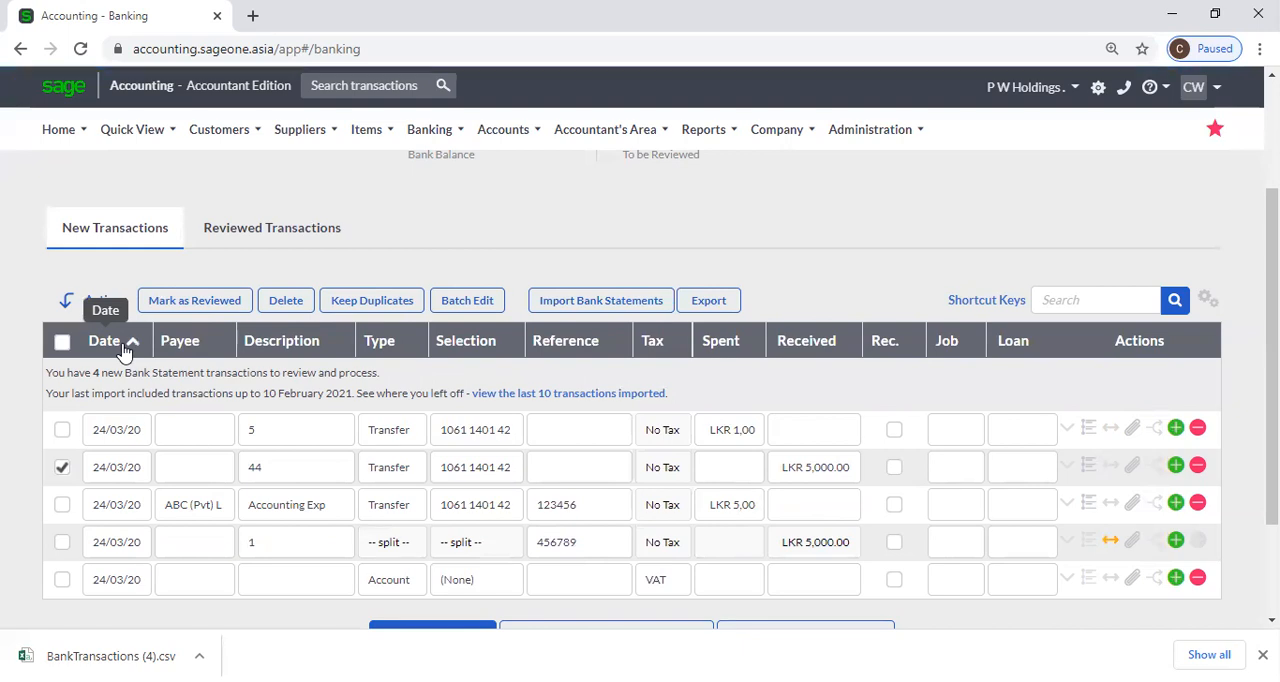
left_click(272, 348)
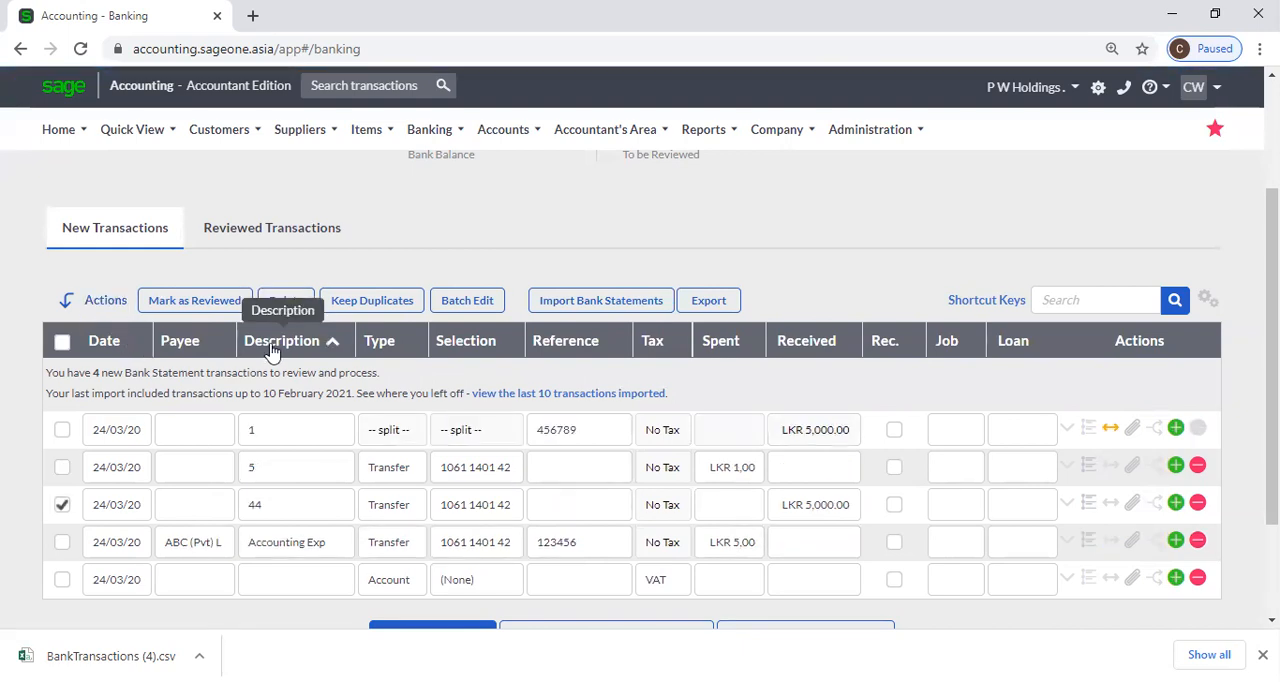
left_click(272, 348)
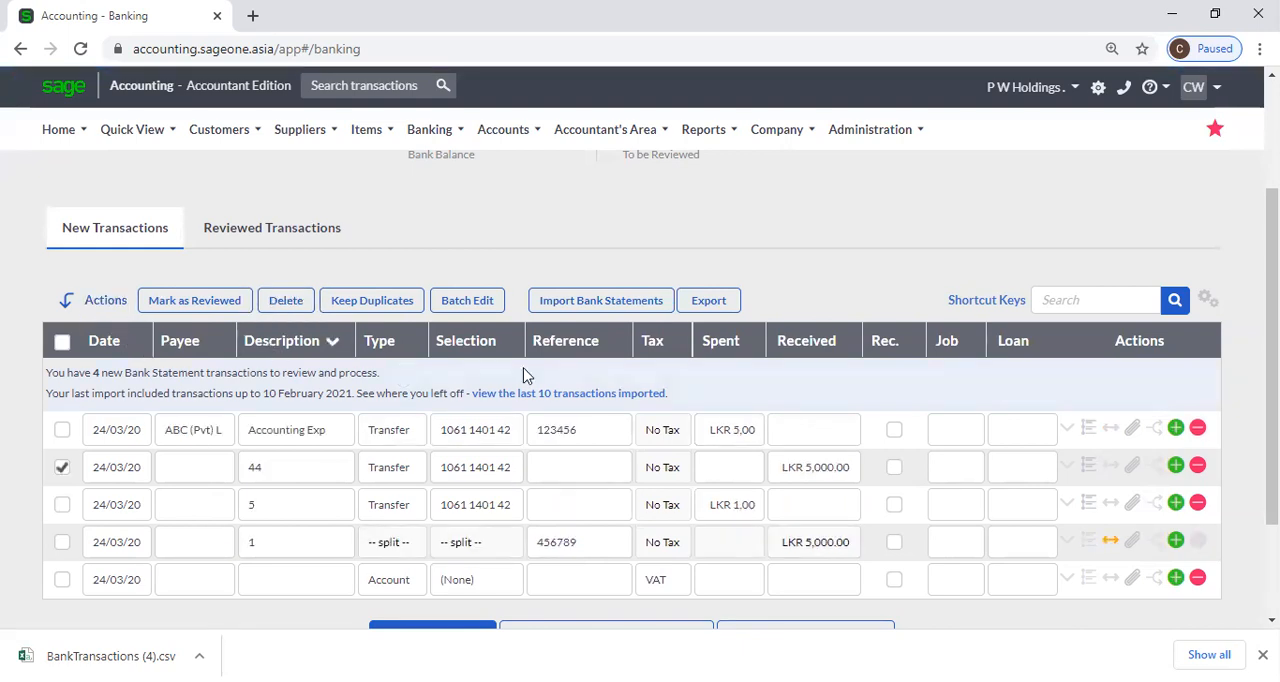
left_click(716, 350)
left_click(716, 350)
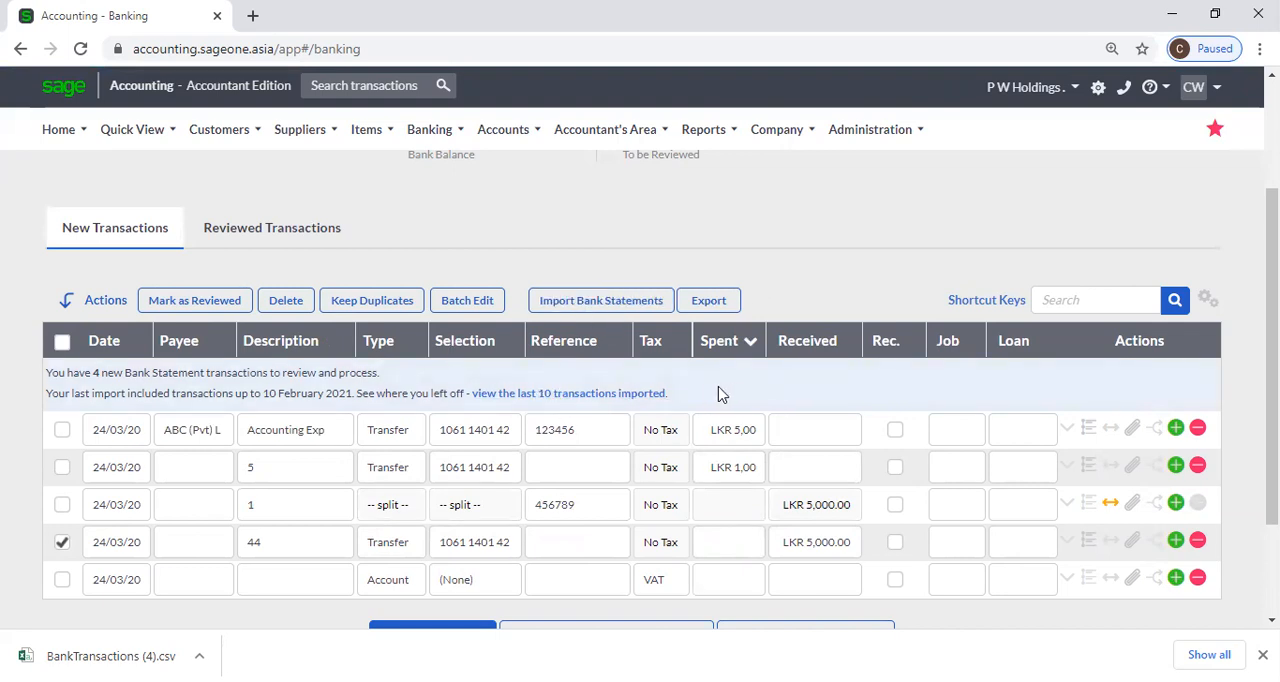
scroll(744, 401, "down", 1)
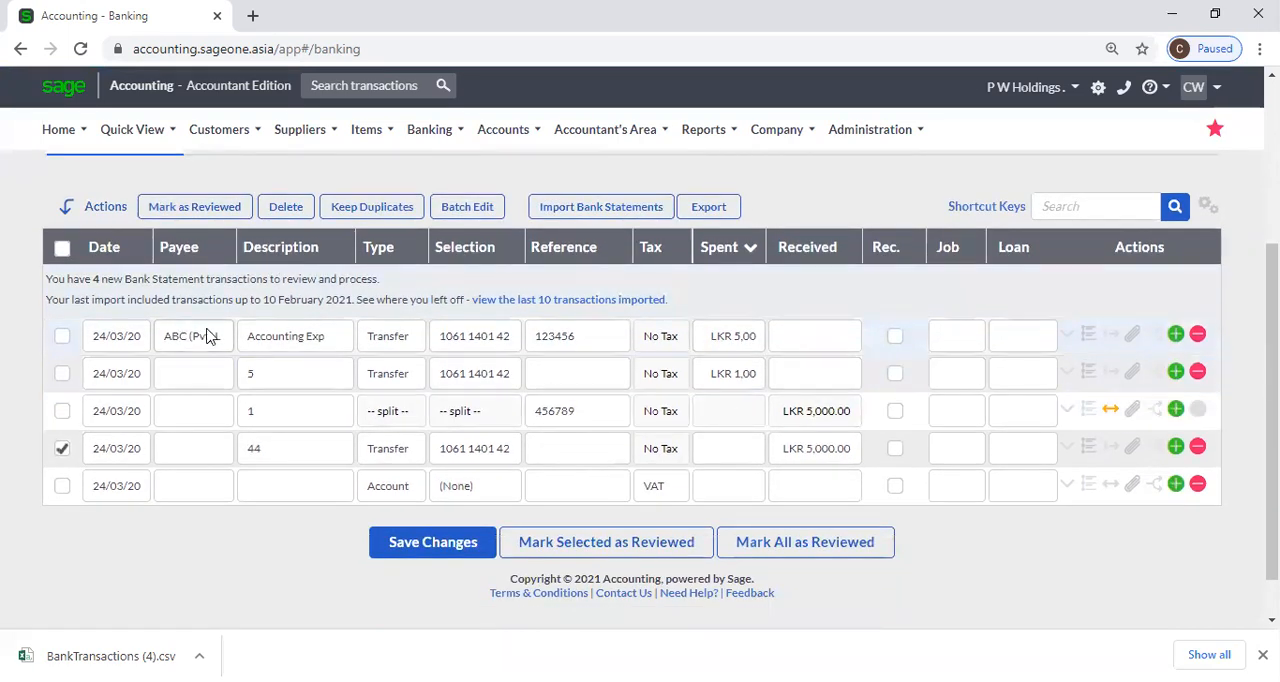
Open the Reconcile Banks and Credit Cards page from the banking transactions.
scroll(180, 200, "up", 1)
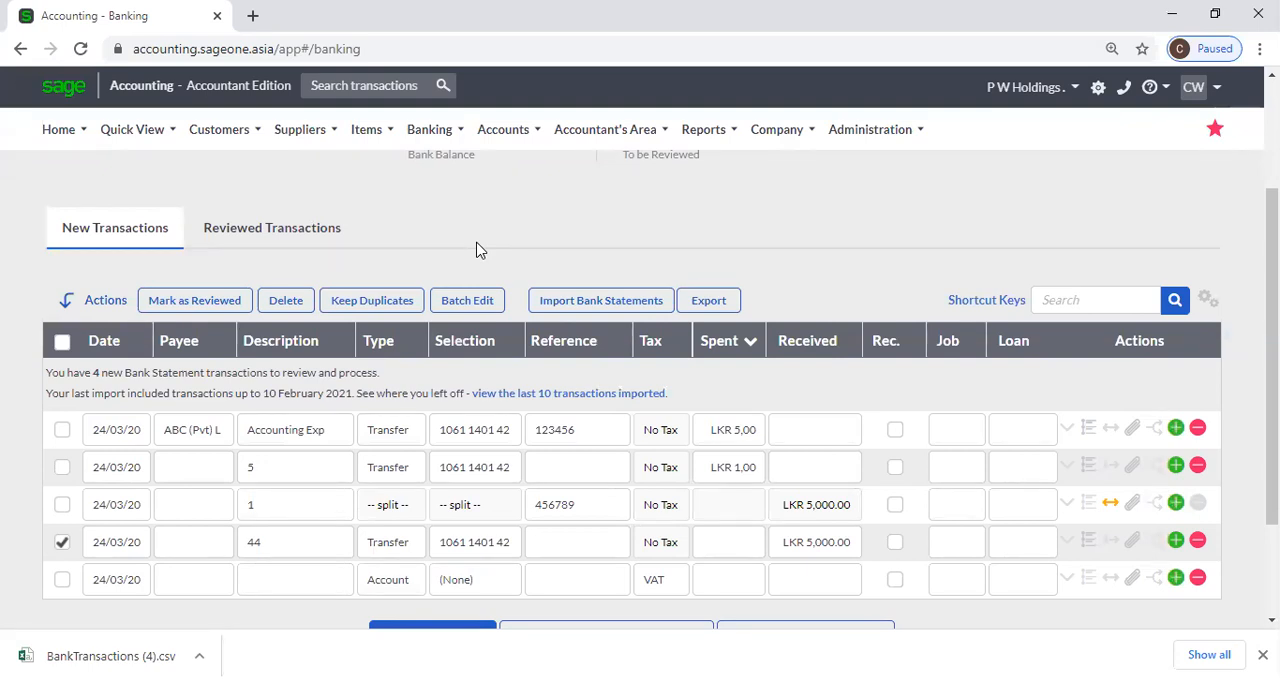
left_click(430, 130)
mouse_move(450, 234)
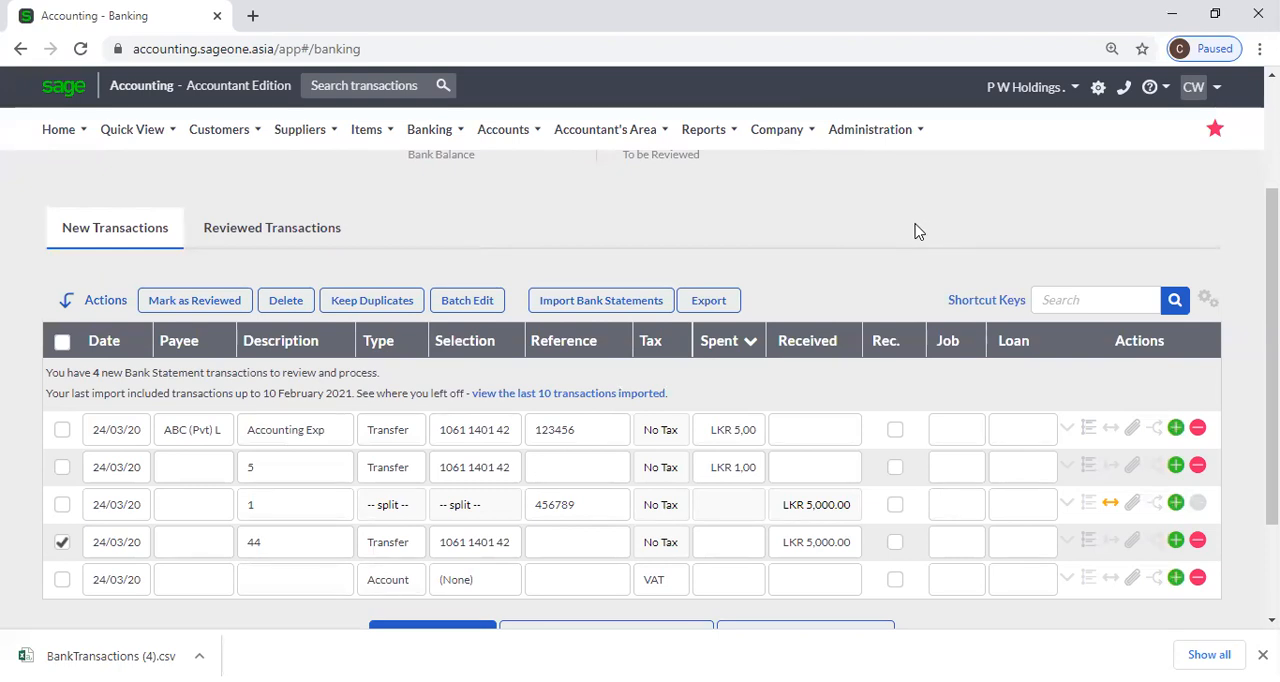
mouse_move(428, 132)
mouse_move(450, 205)
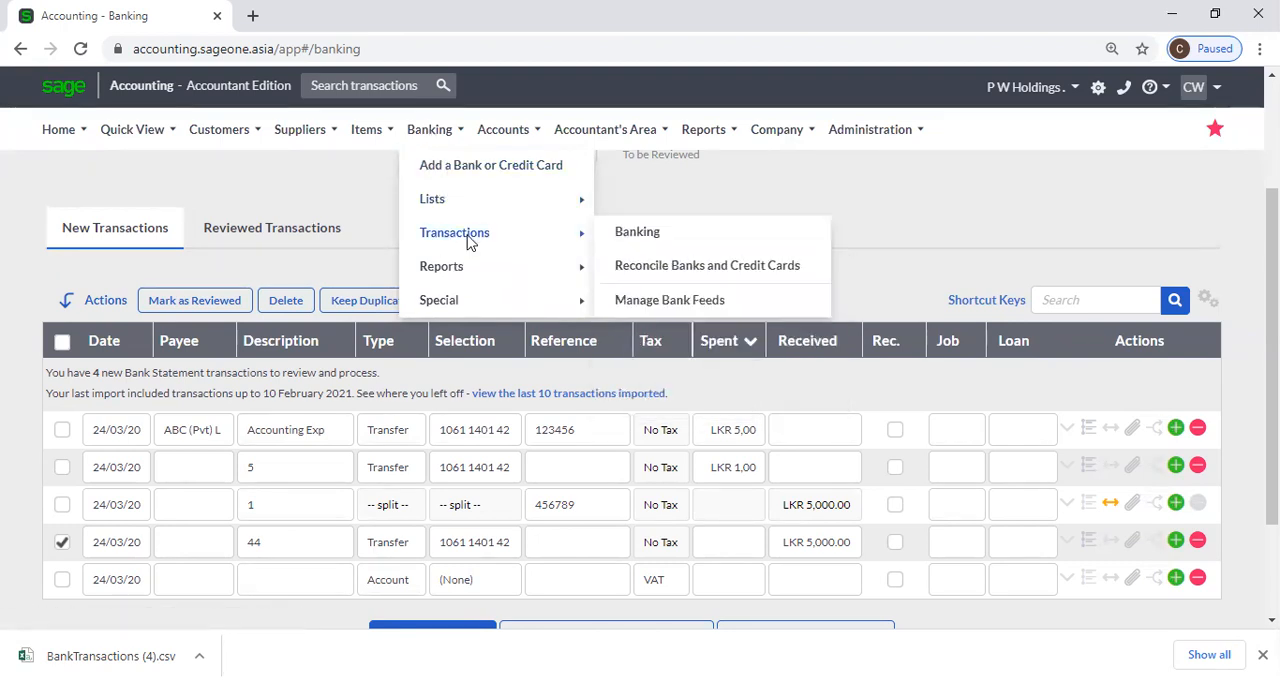
left_click(691, 268)
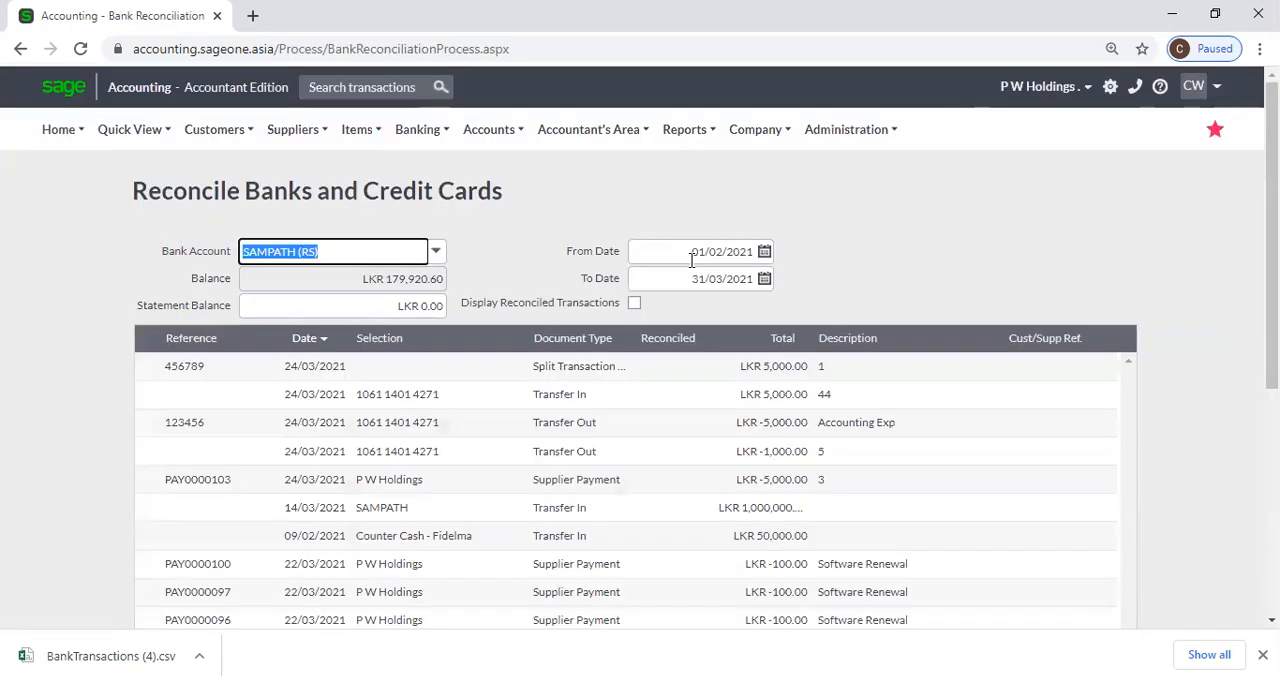
Choose SAMPATH (RS) as the bank account to reconcile and set the statement balance to LKR 100,000.00.
left_click(436, 254)
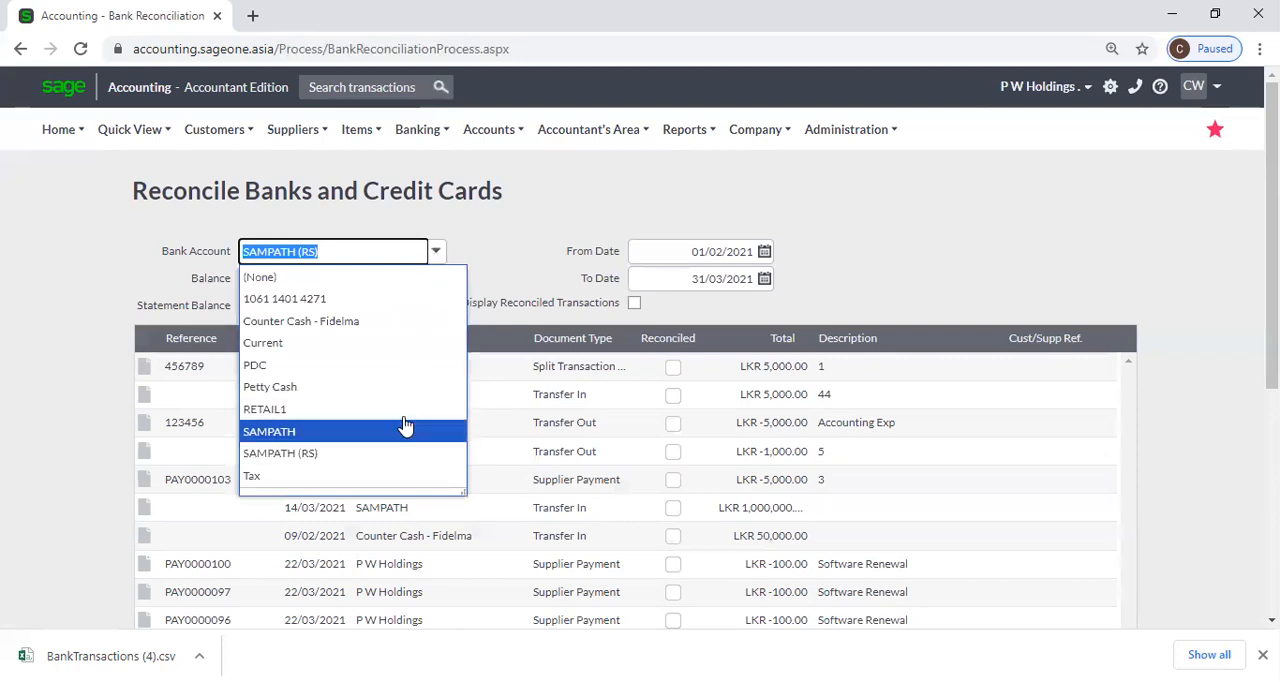
left_click(403, 452)
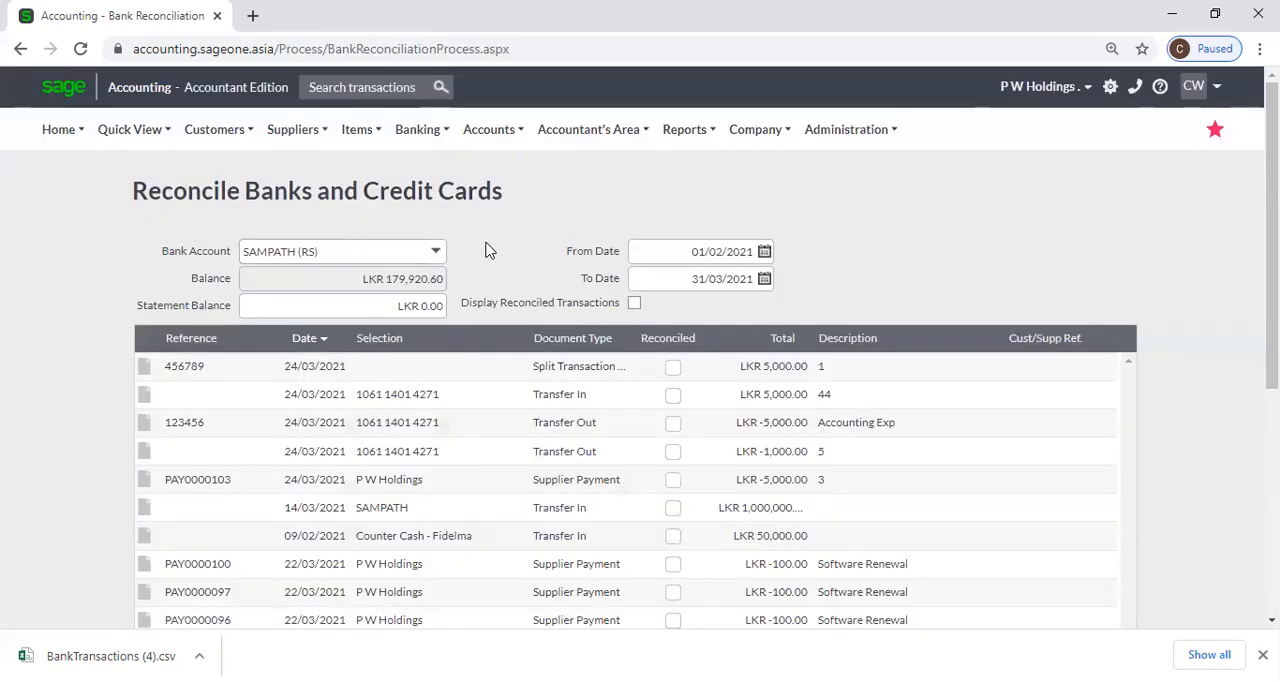
scroll(445, 247, "down", 1)
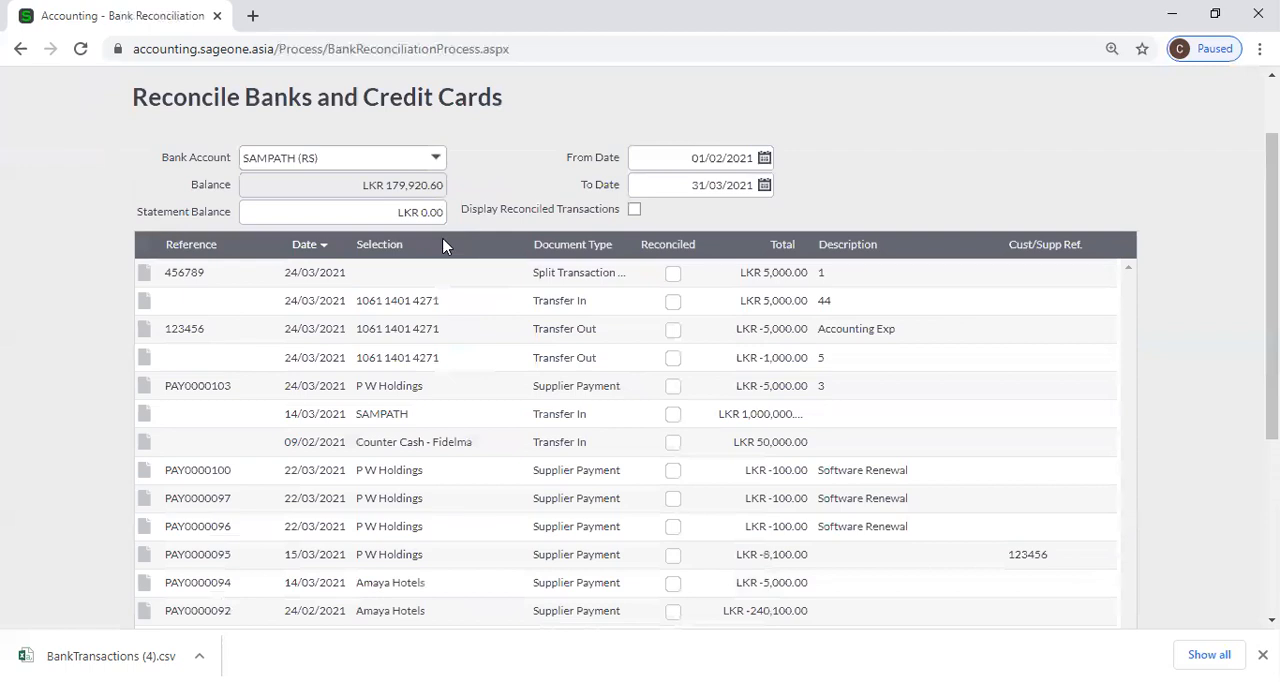
left_click(386, 207)
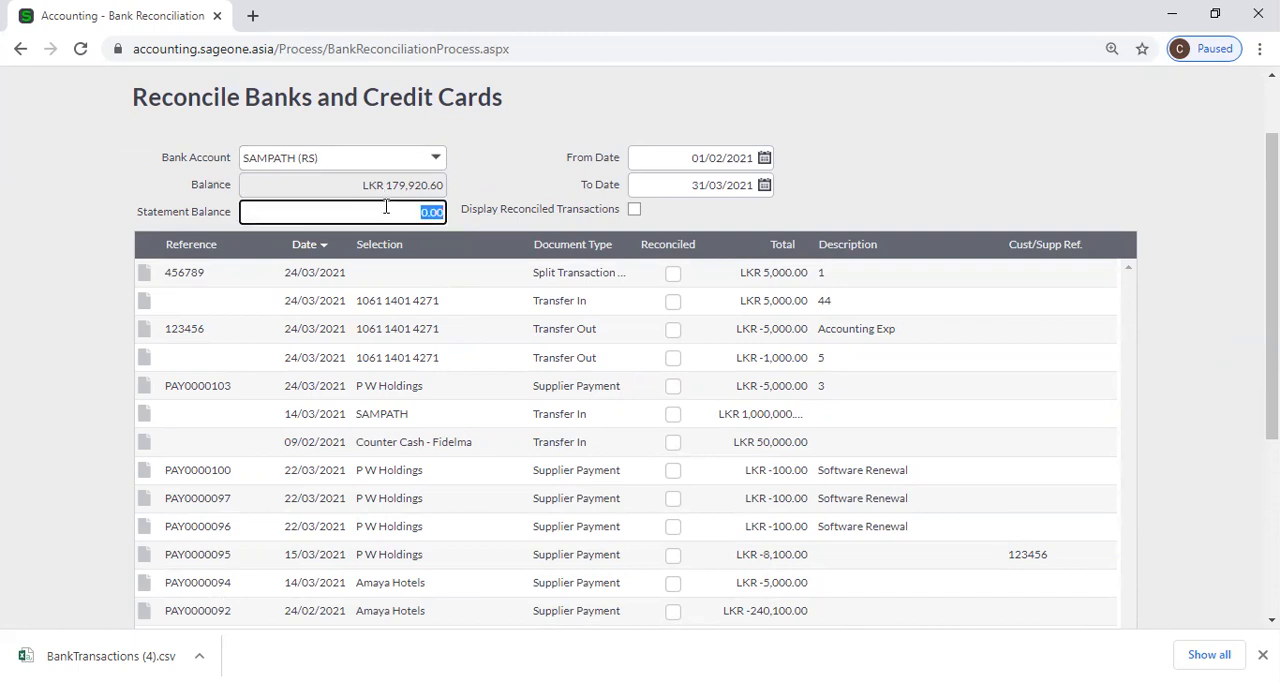
type("100000")
left_click(503, 155)
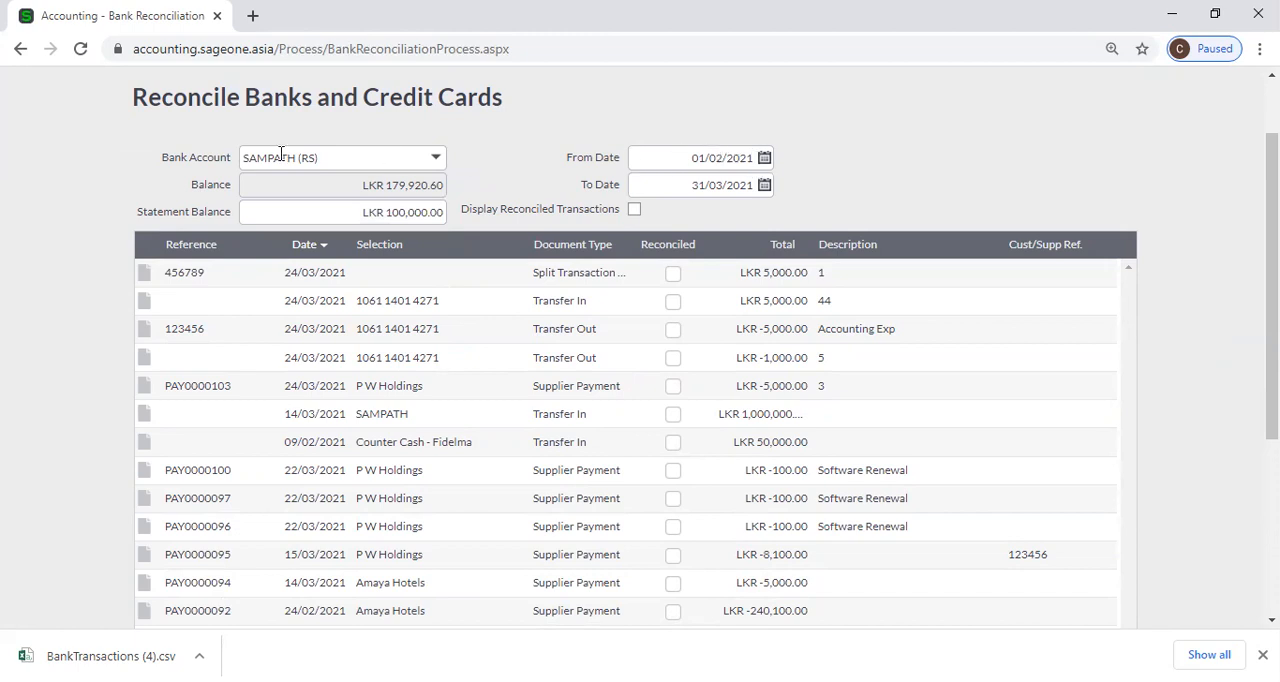
Set the reconciliation's To Date to 28/02/2021 and accept losing unsaved changes.
left_click(765, 187)
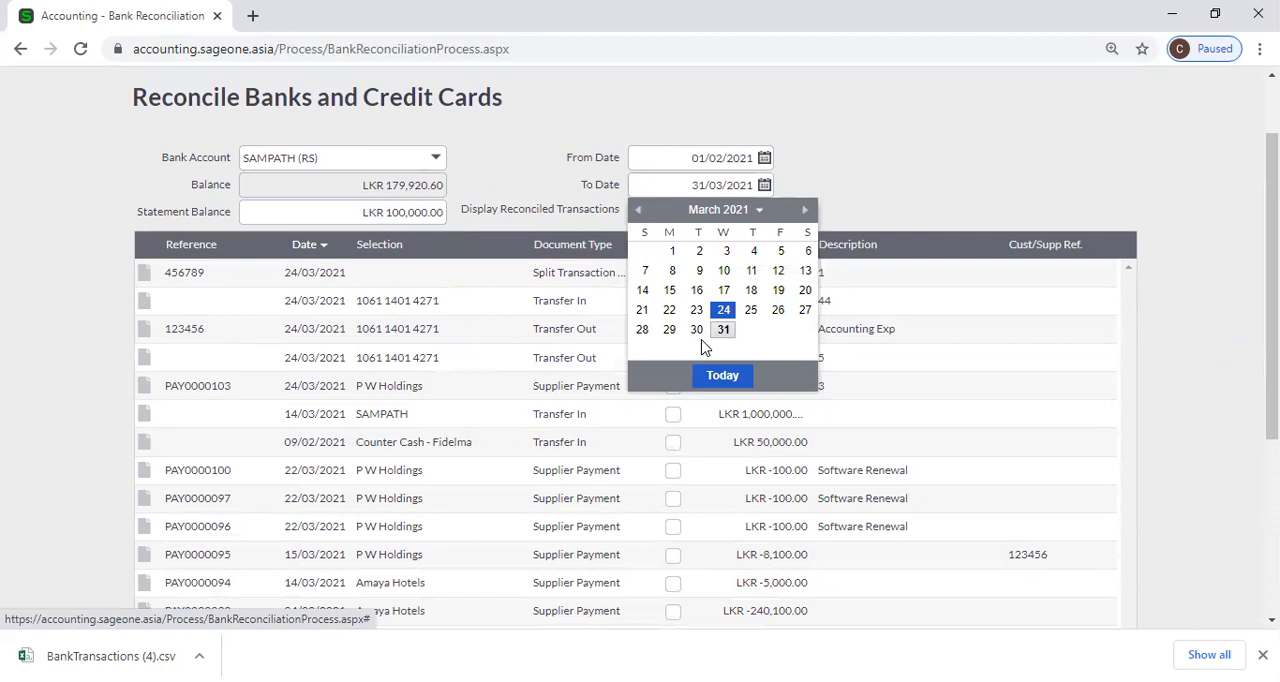
left_click(638, 210)
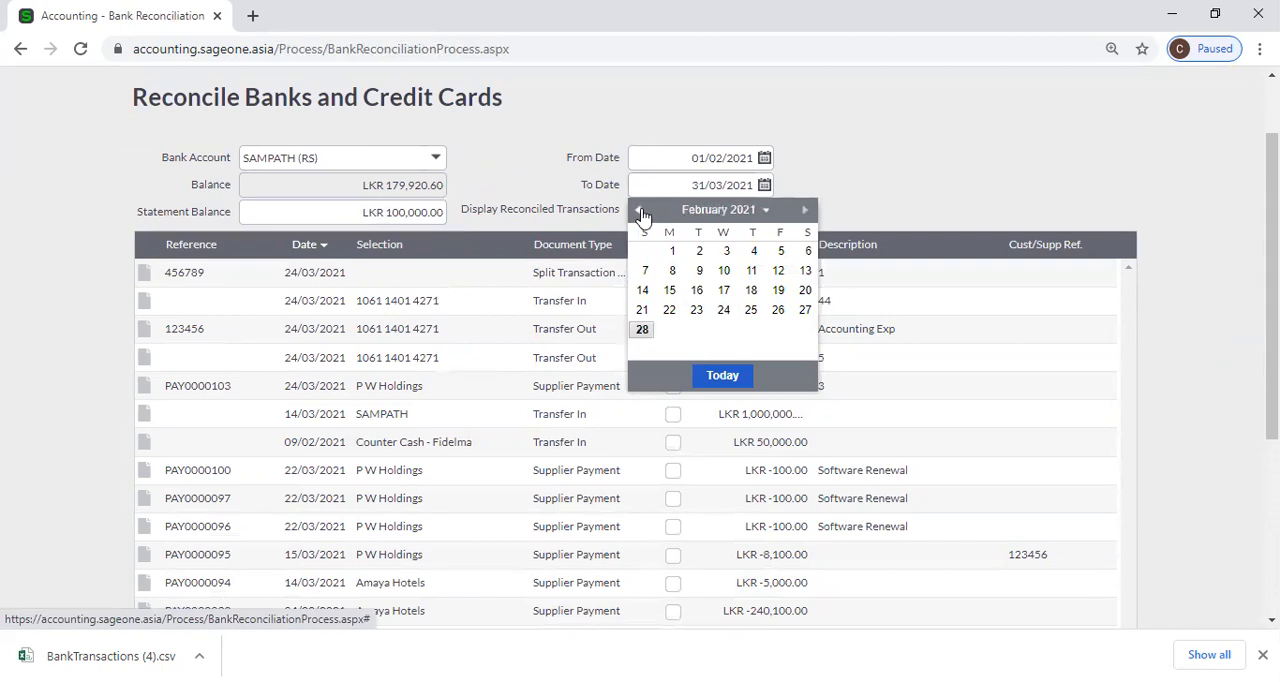
left_click(642, 330)
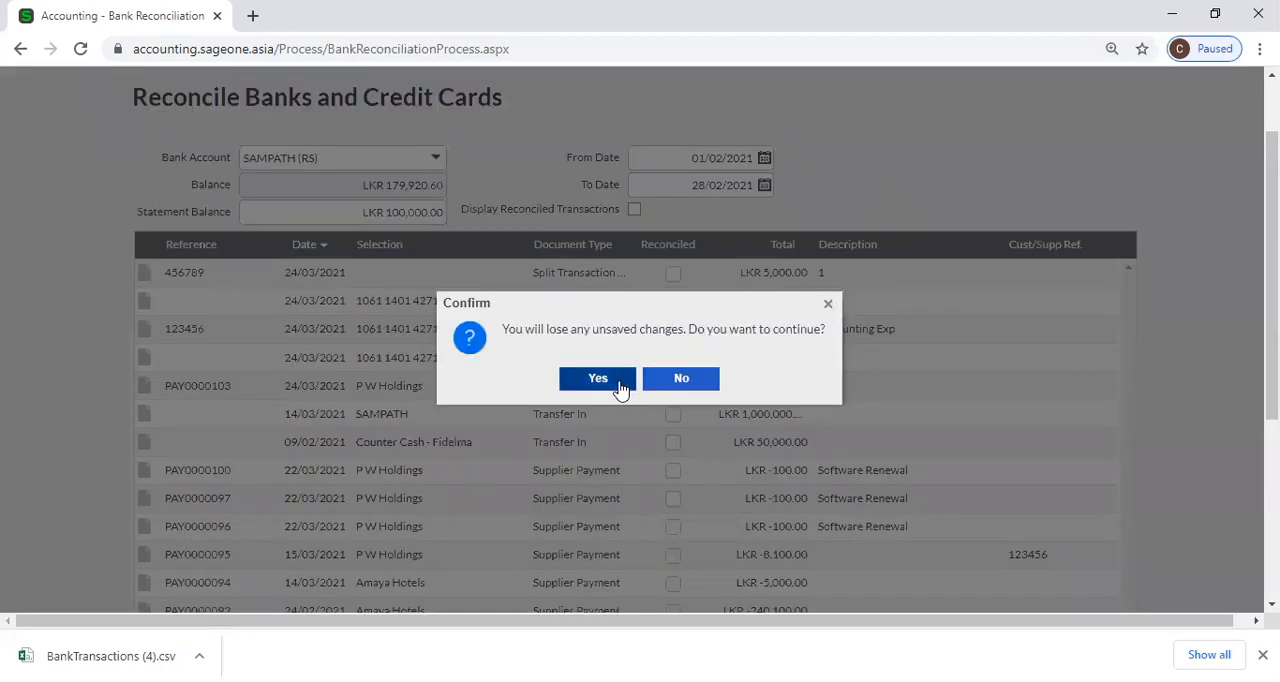
left_click(620, 386)
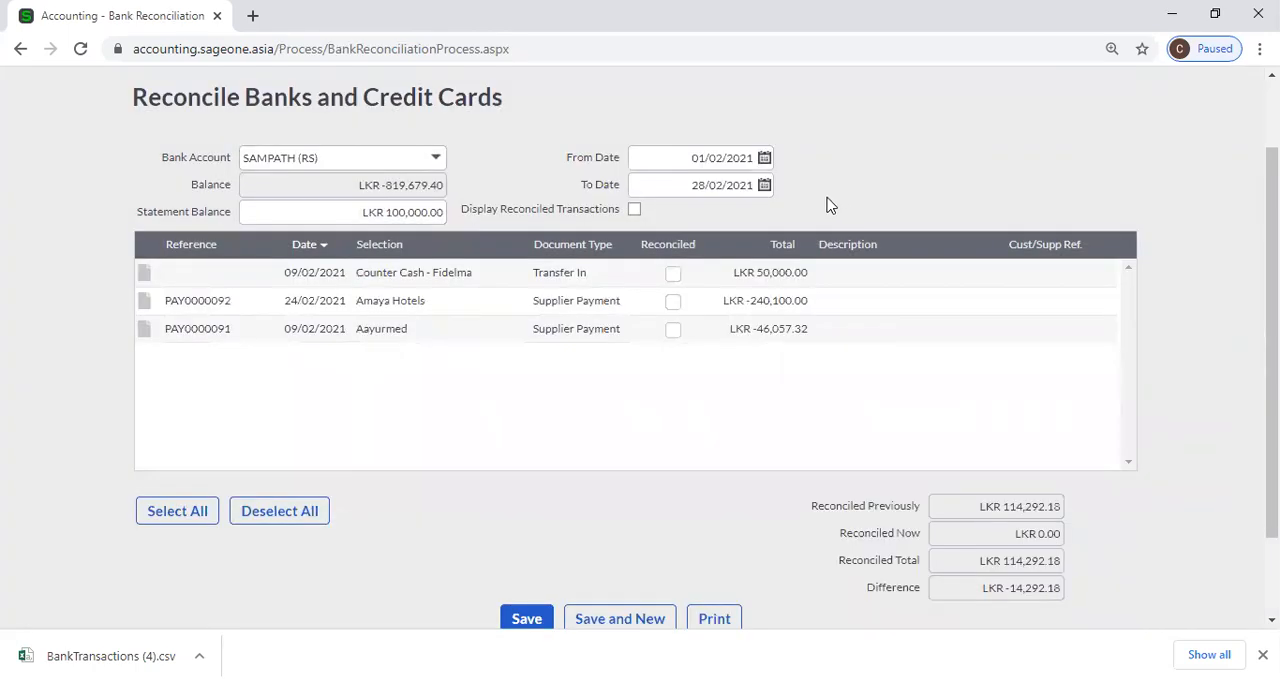
Set the reconciliation's From Date to 01/11/2020 and accept losing unsaved changes.
left_click(765, 158)
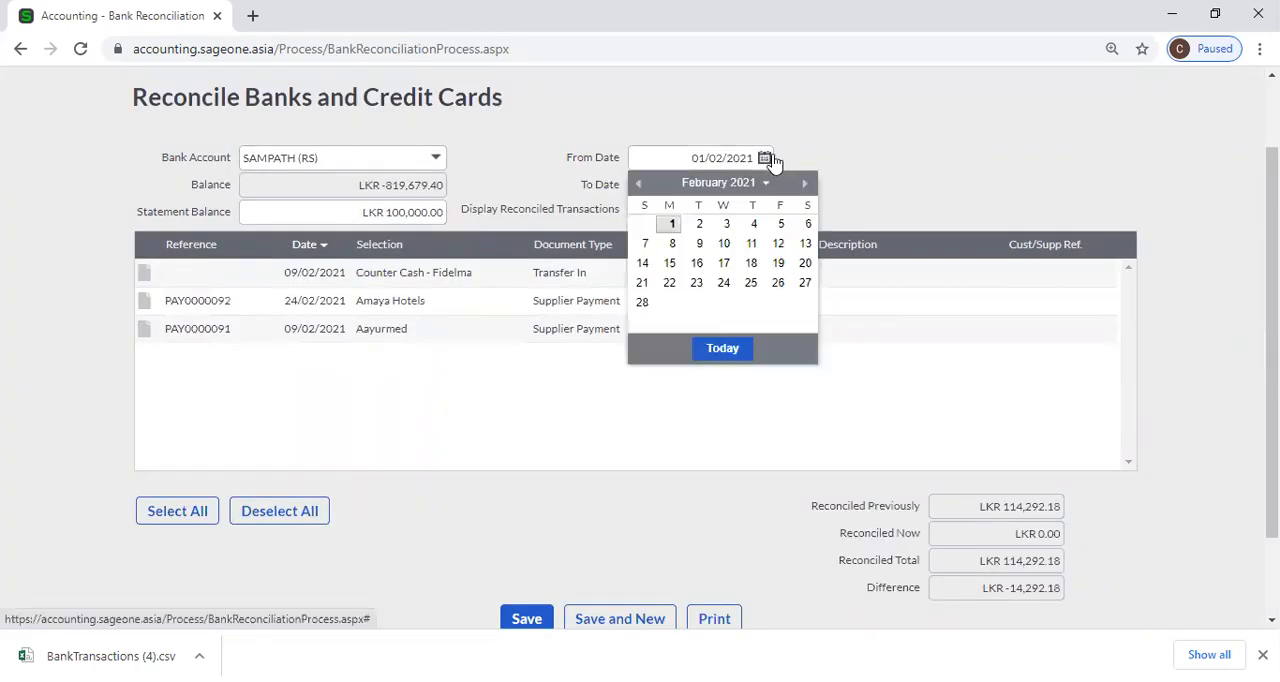
left_click(640, 184)
left_click(640, 184)
left_click(640, 184)
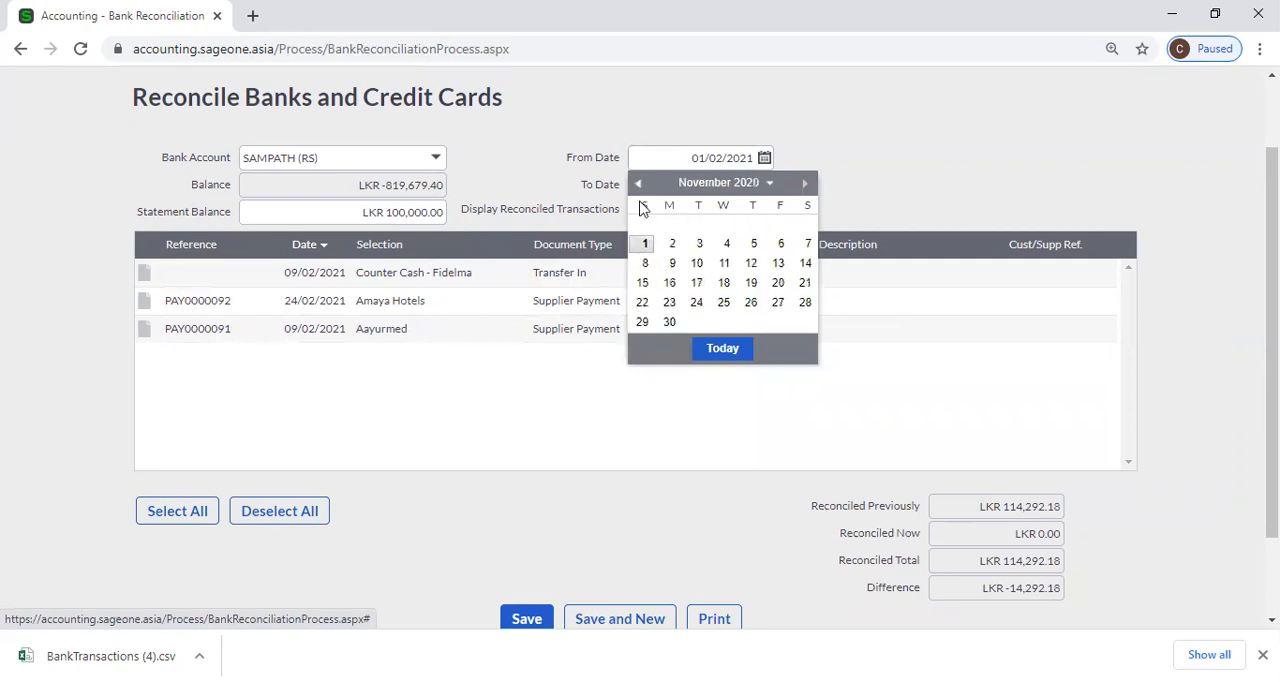
left_click(645, 243)
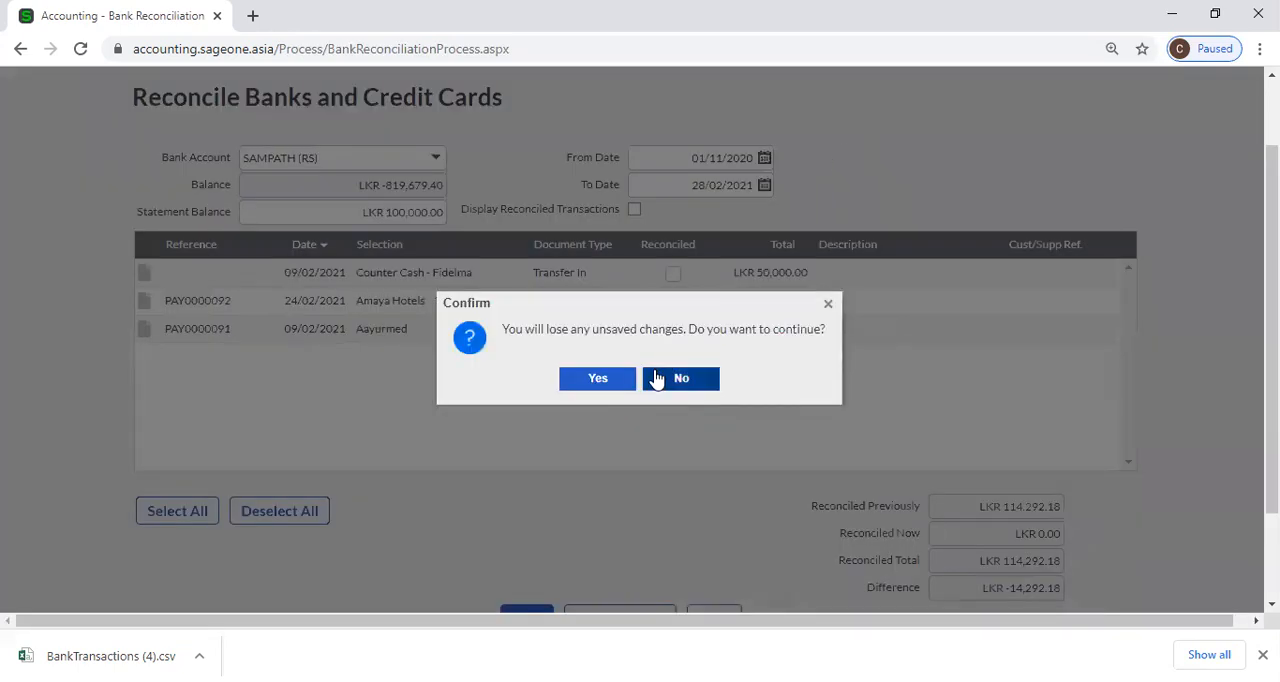
left_click(606, 378)
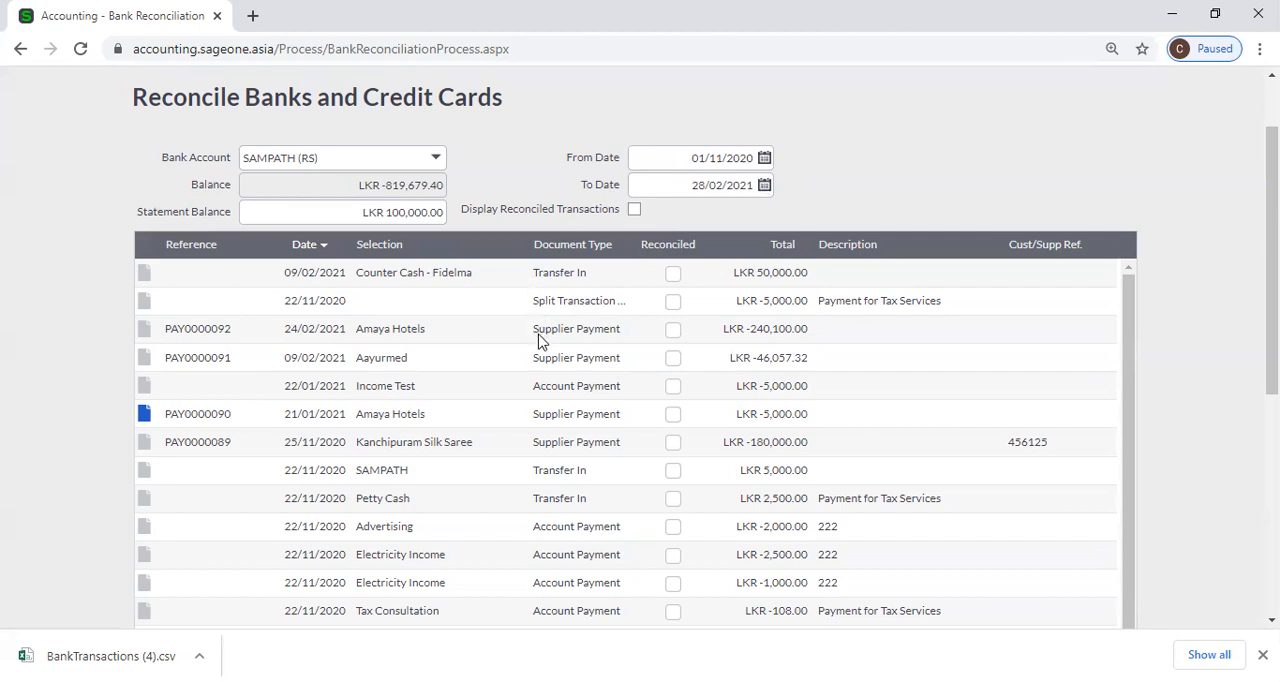
Mark the LKR 50,000.00 Counter Cash transfer as reconciled, and sort the transactions by date and by reference in descending order.
left_click(672, 275)
left_click(322, 261)
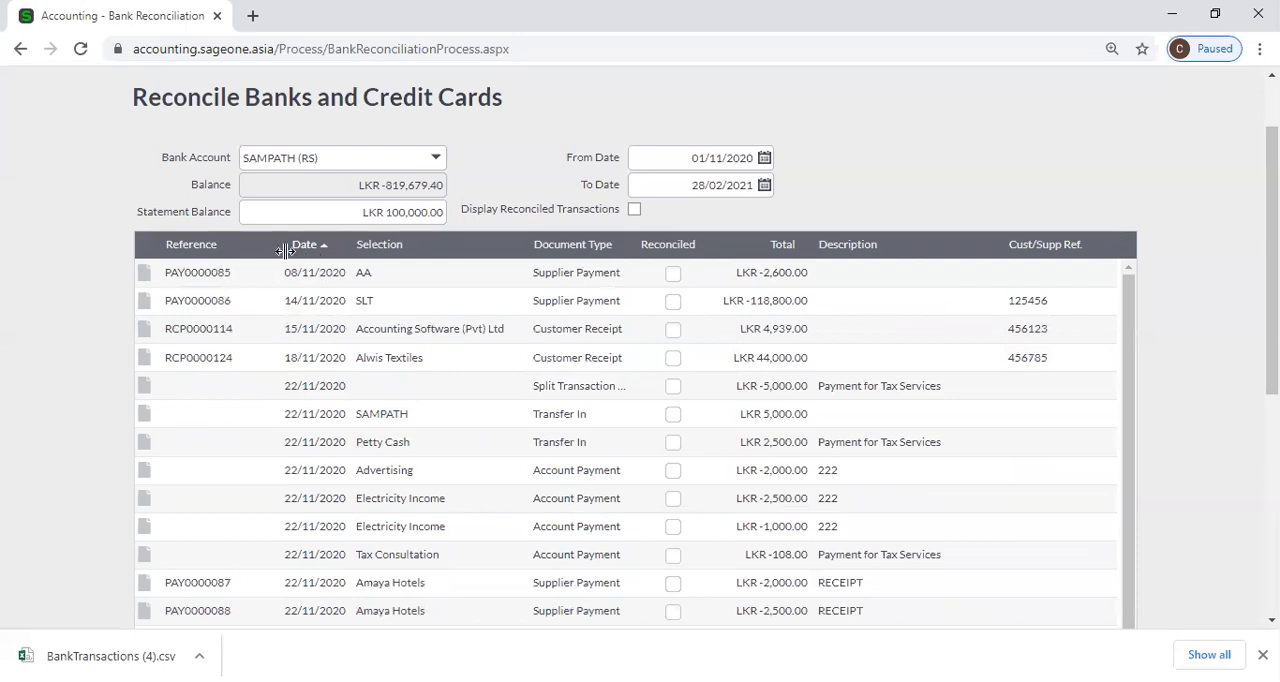
left_click(307, 251)
left_click(308, 251)
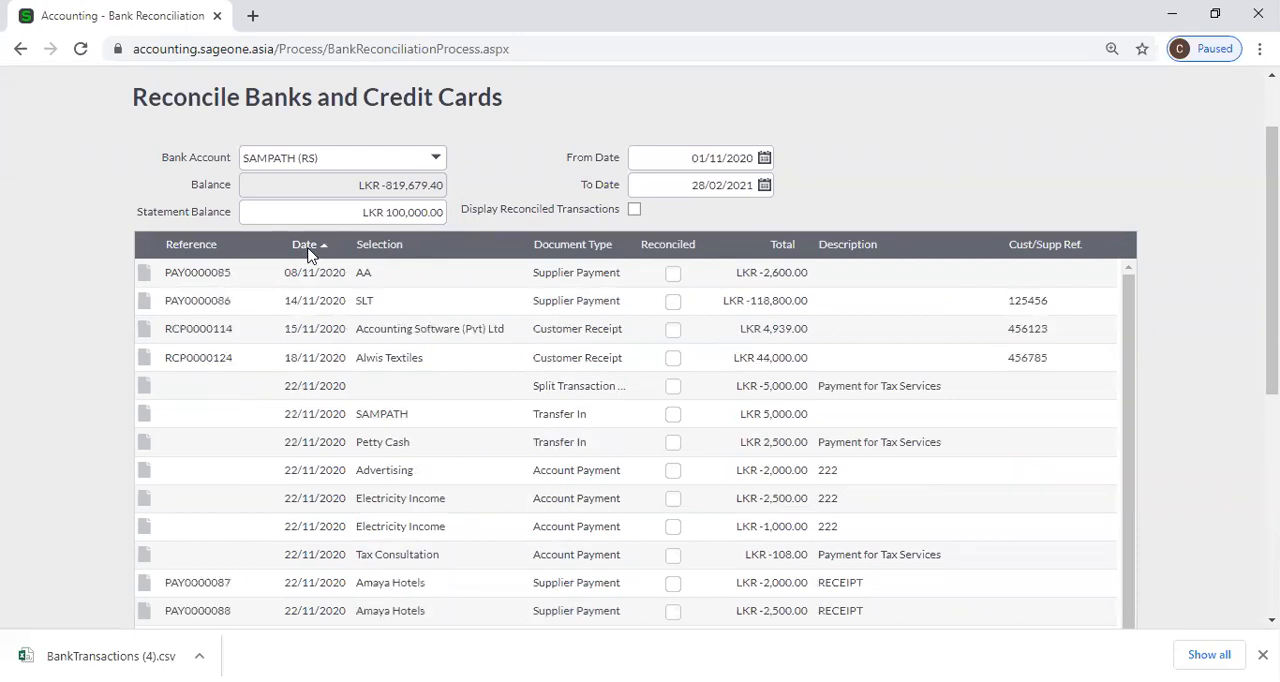
left_click(197, 259)
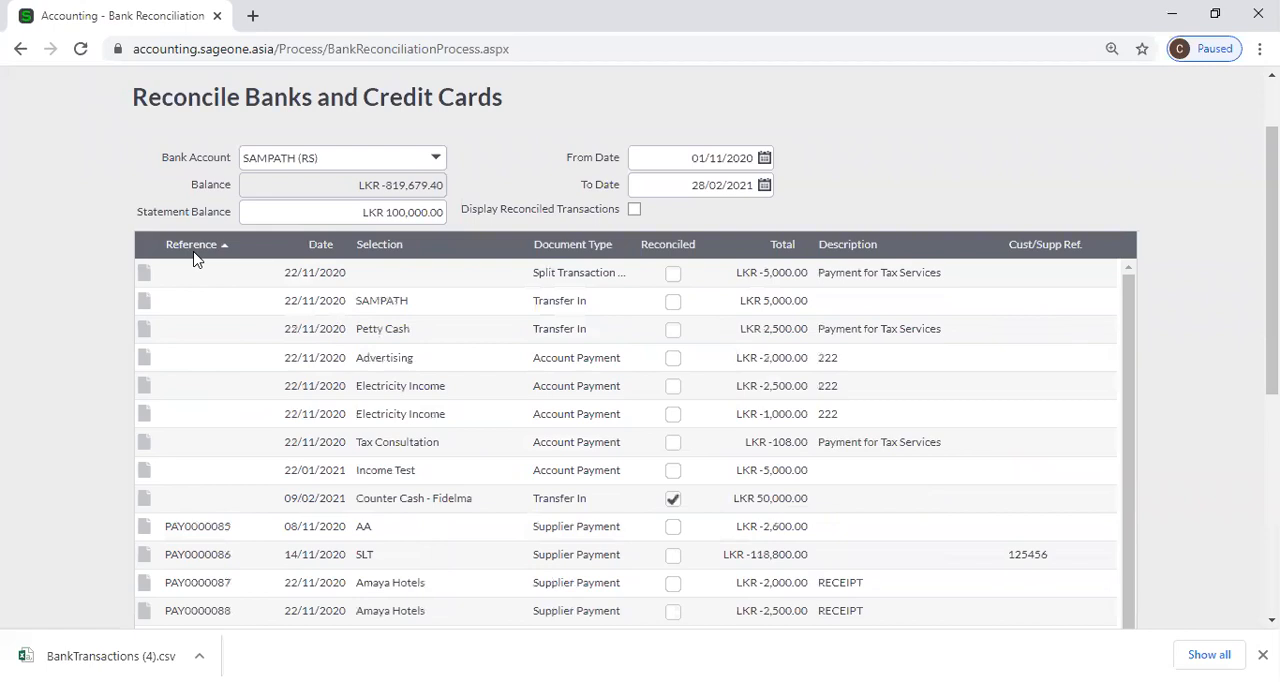
left_click(197, 259)
Examine the transaction list together with the reconciled previously, reconciled now, reconciled total and difference amounts.
scroll(740, 388, "down", 10)
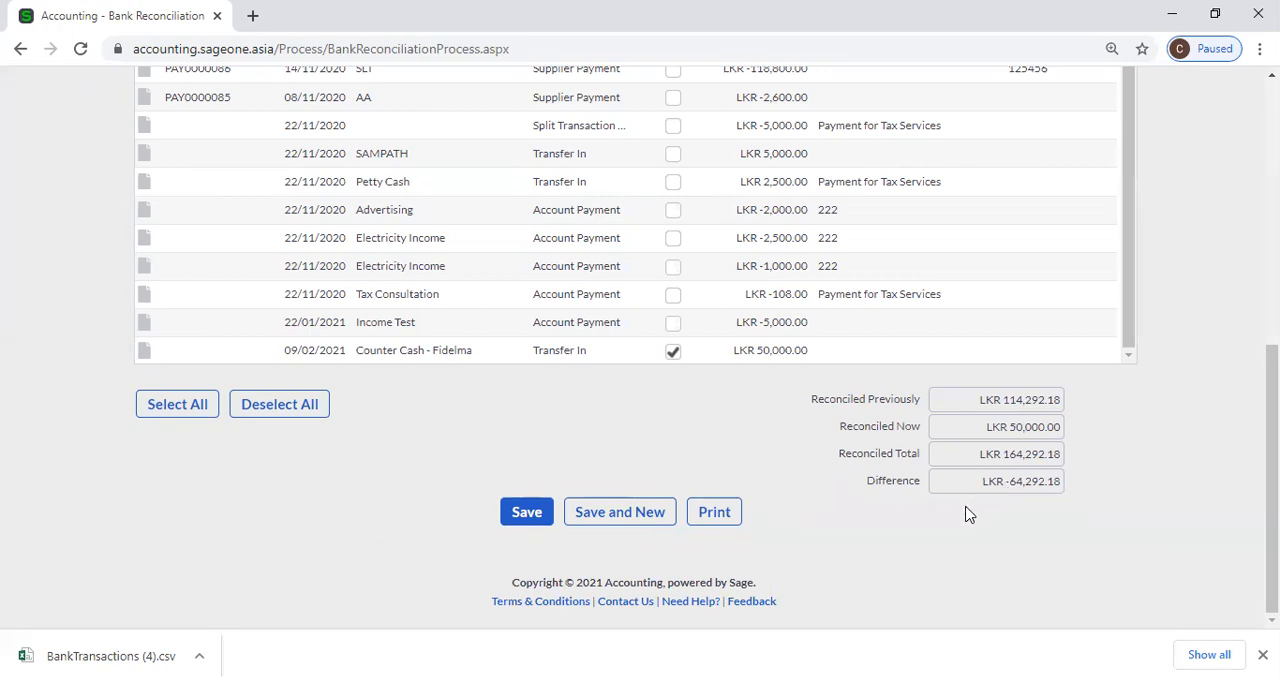
scroll(603, 388, "up", 1)
scroll(603, 388, "up", 2)
scroll(1143, 394, "up", 3)
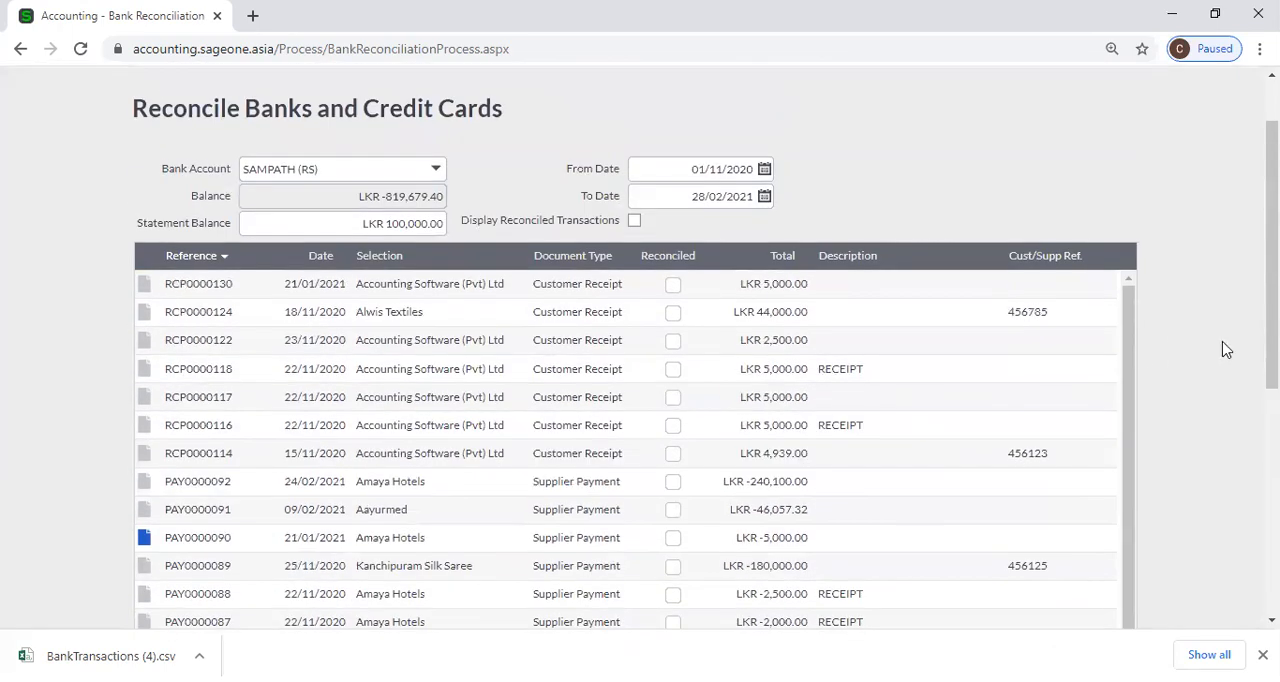
scroll(1226, 351, "down", 4)
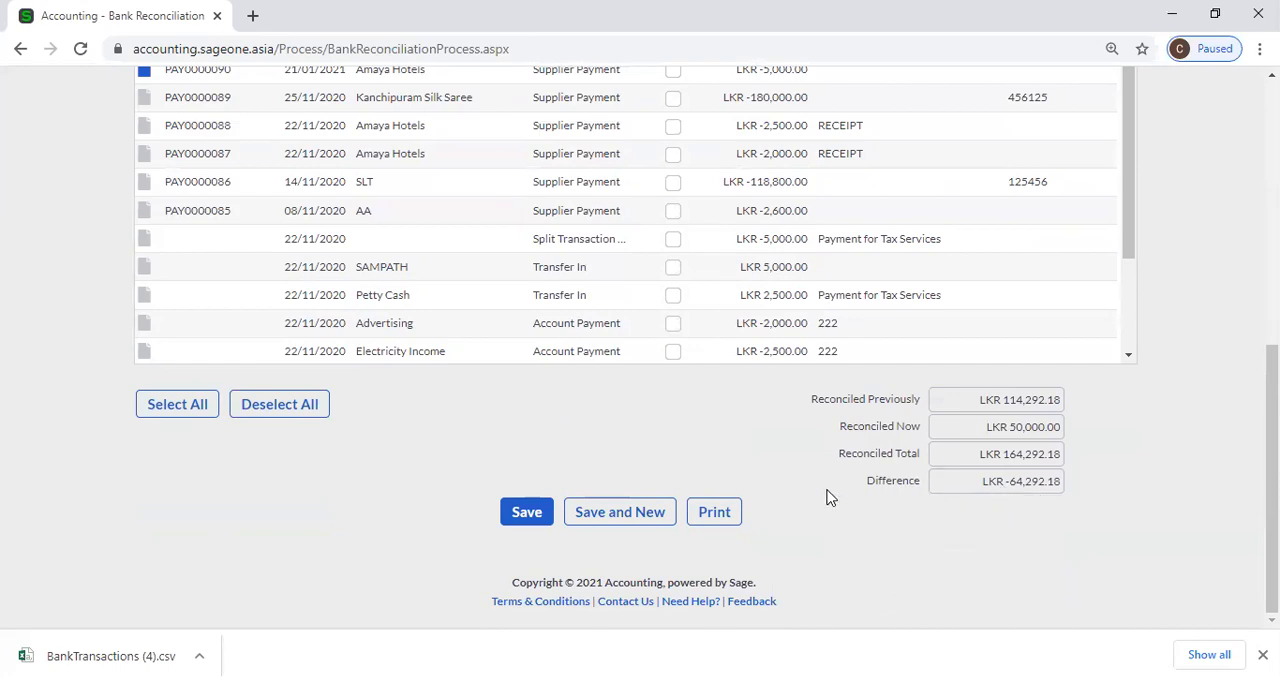
scroll(829, 497, "up", 3)
scroll(1205, 465, "up", 3)
scroll(1205, 465, "down", 6)
scroll(1016, 533, "up", 6)
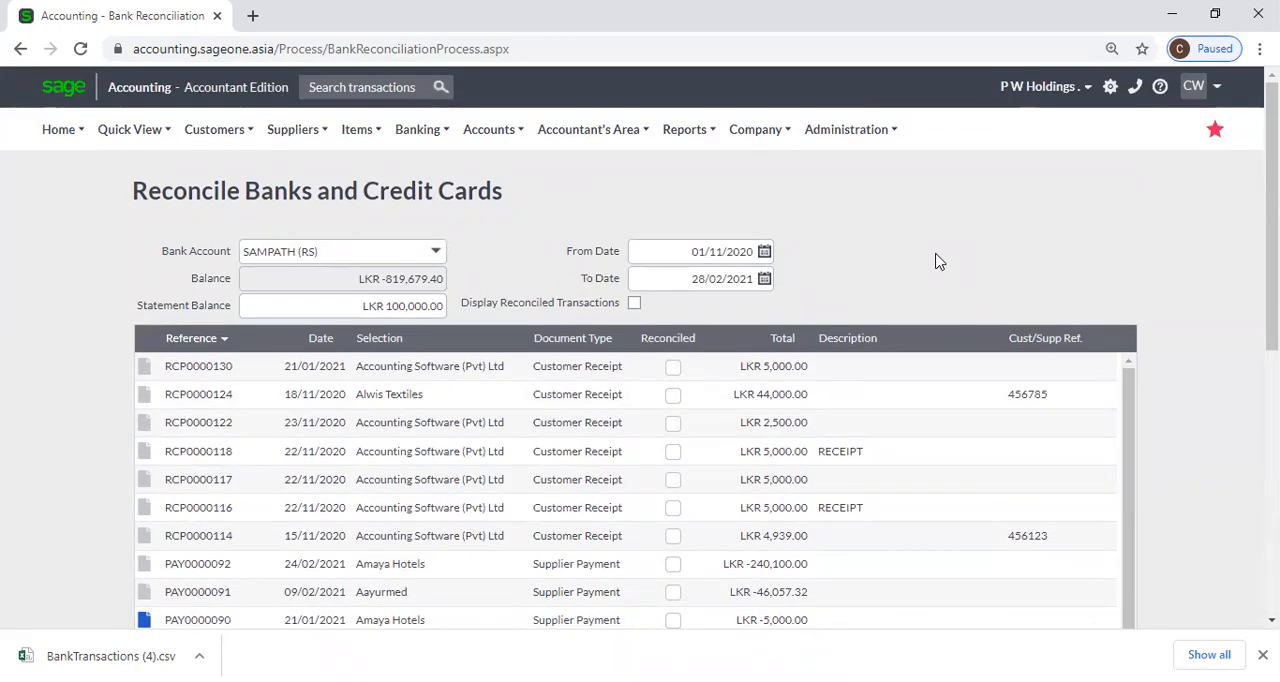
Include already reconciled transactions in the list, discarding unsaved changes, and look through the ticked entries.
left_click(634, 304)
left_click(626, 378)
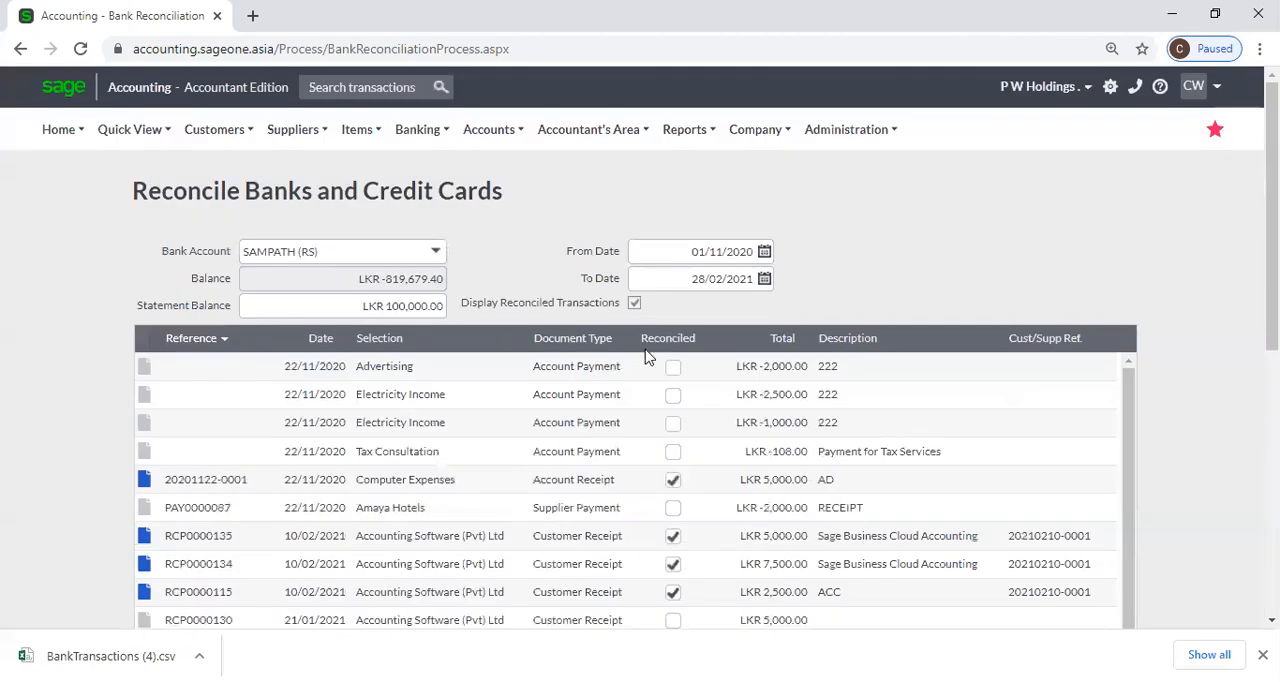
scroll(645, 385, "down", 10)
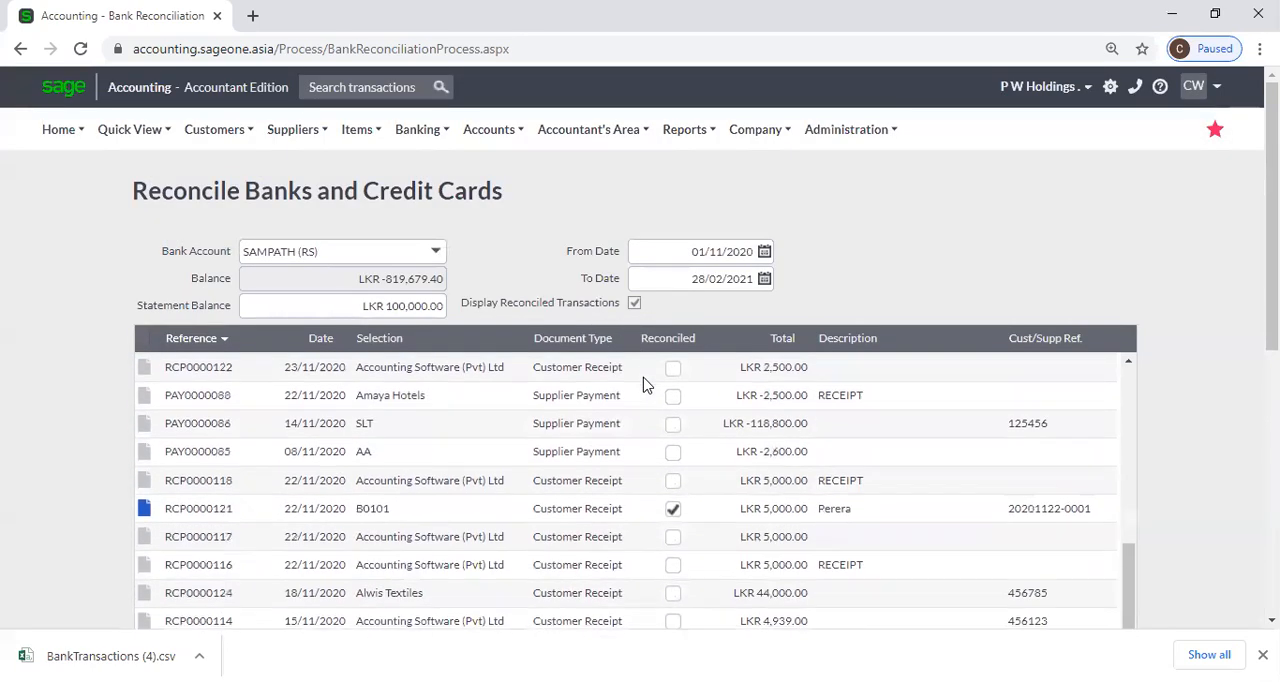
scroll(677, 443, "down", 1)
scroll(726, 491, "up", 8)
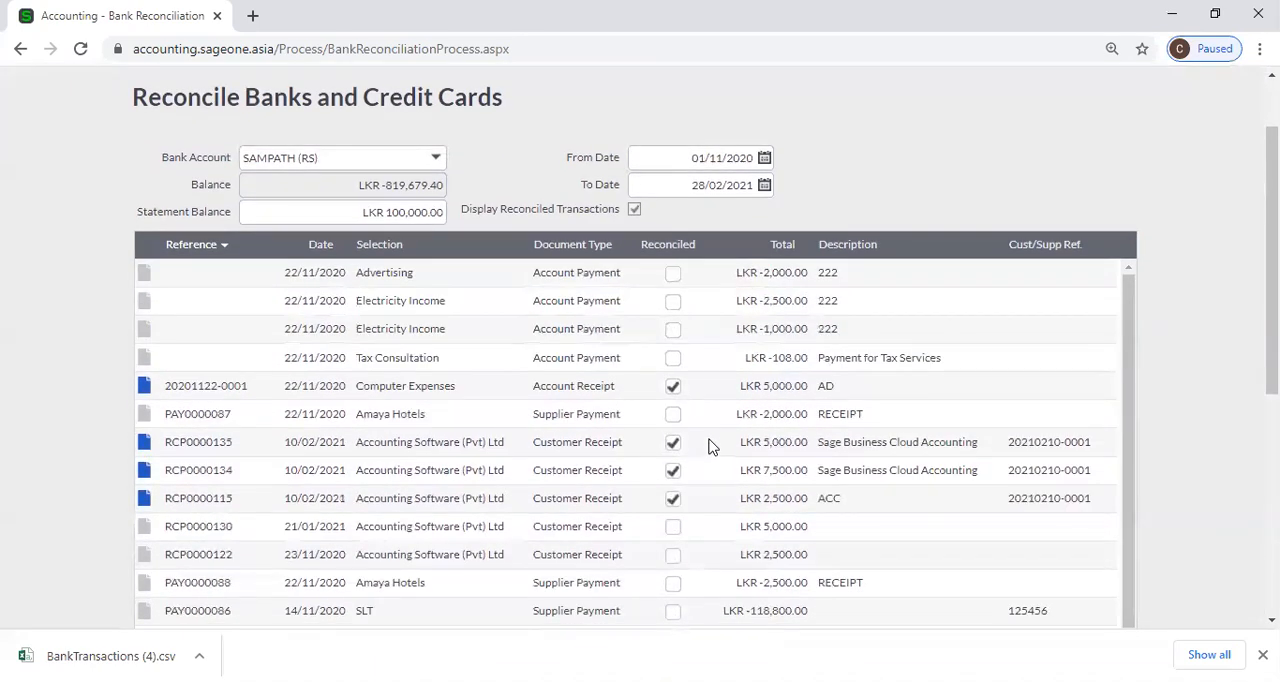
scroll(709, 447, "up", 1)
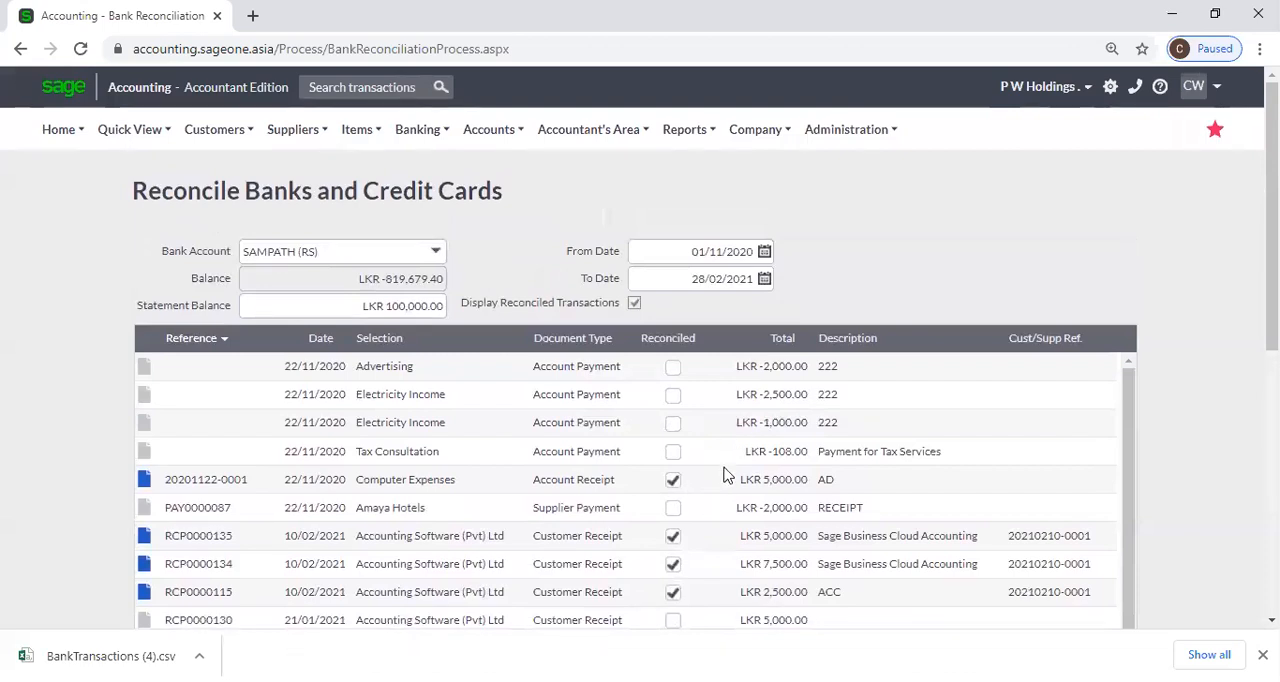
Exclude the reconciled transactions from the list and look over the entries still unreconciled.
left_click(634, 302)
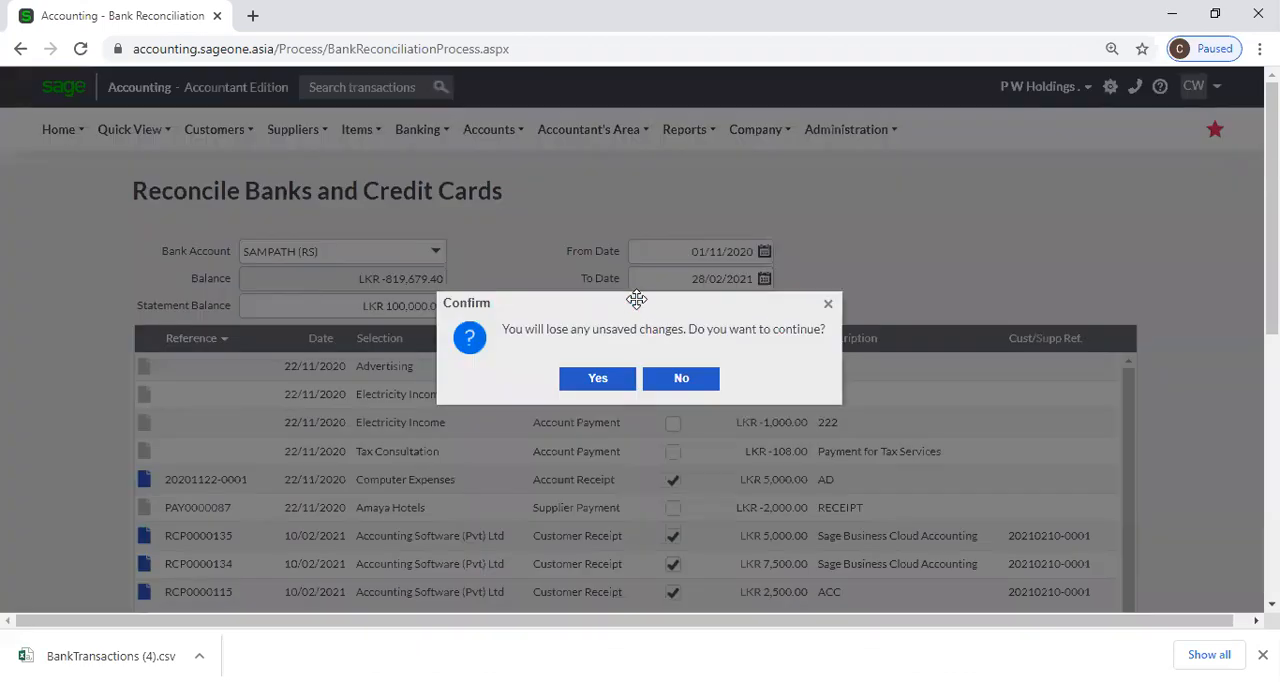
left_click(597, 378)
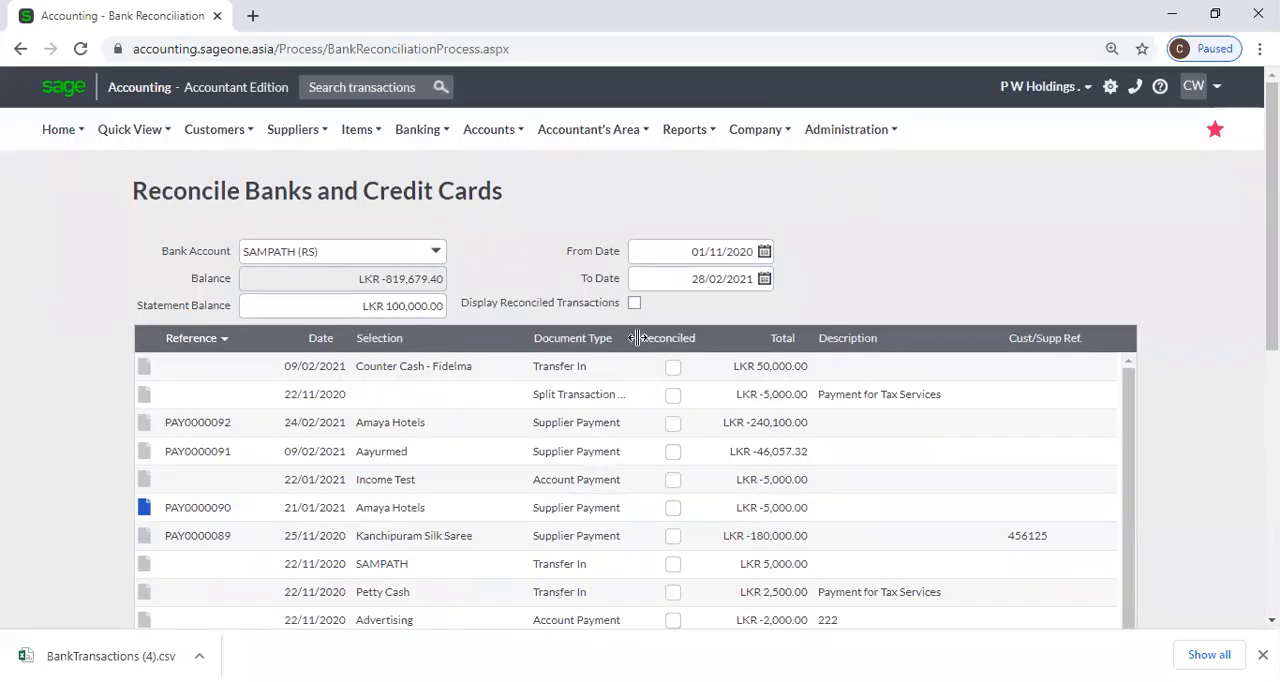
scroll(640, 363, "down", 5)
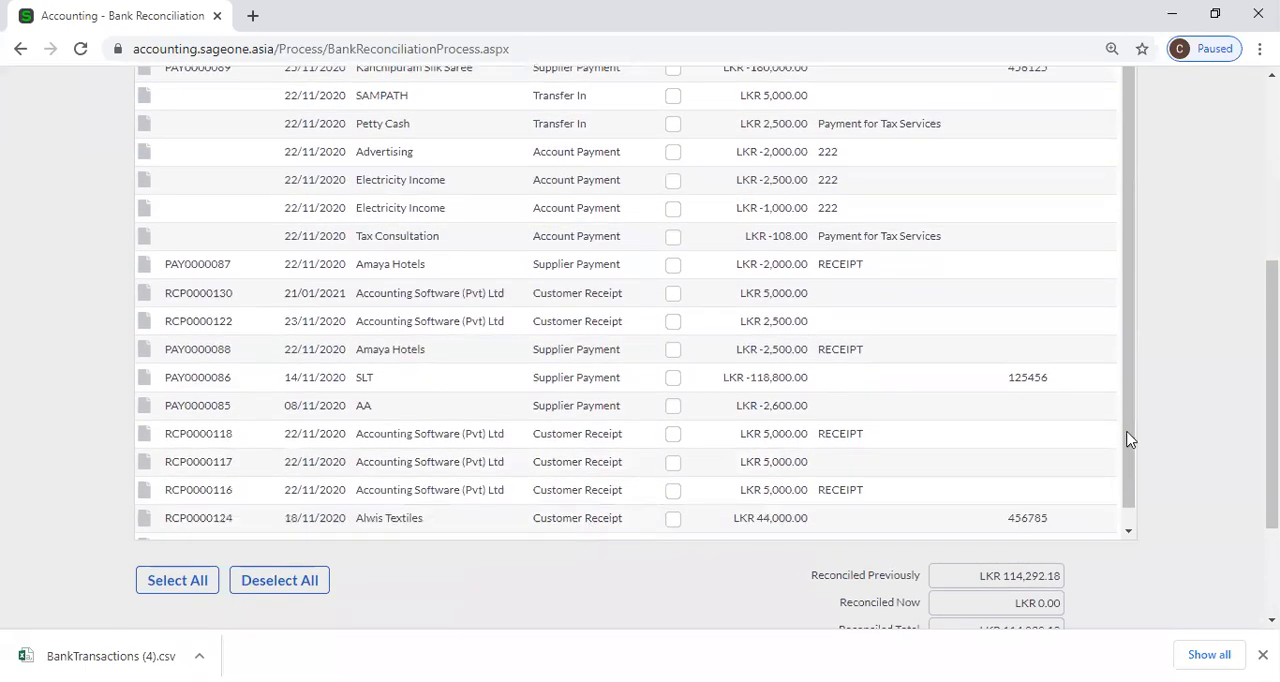
scroll(1238, 441, "up", 5)
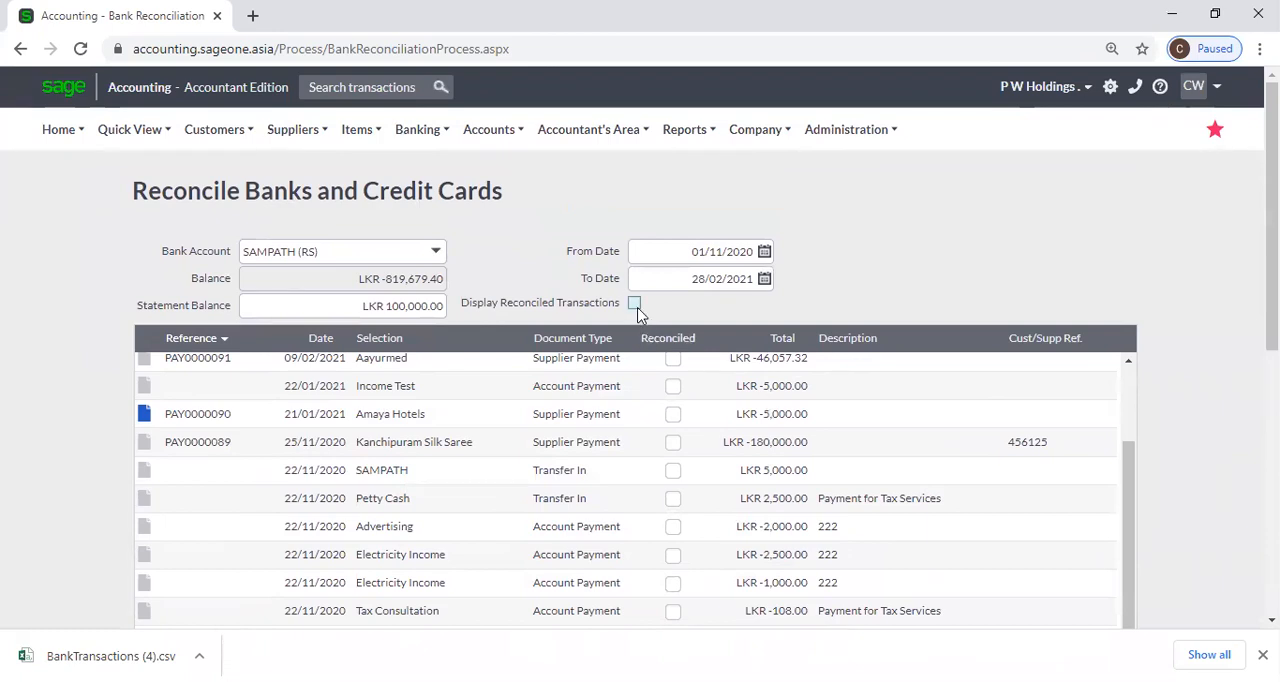
scroll(700, 432, "up", 2)
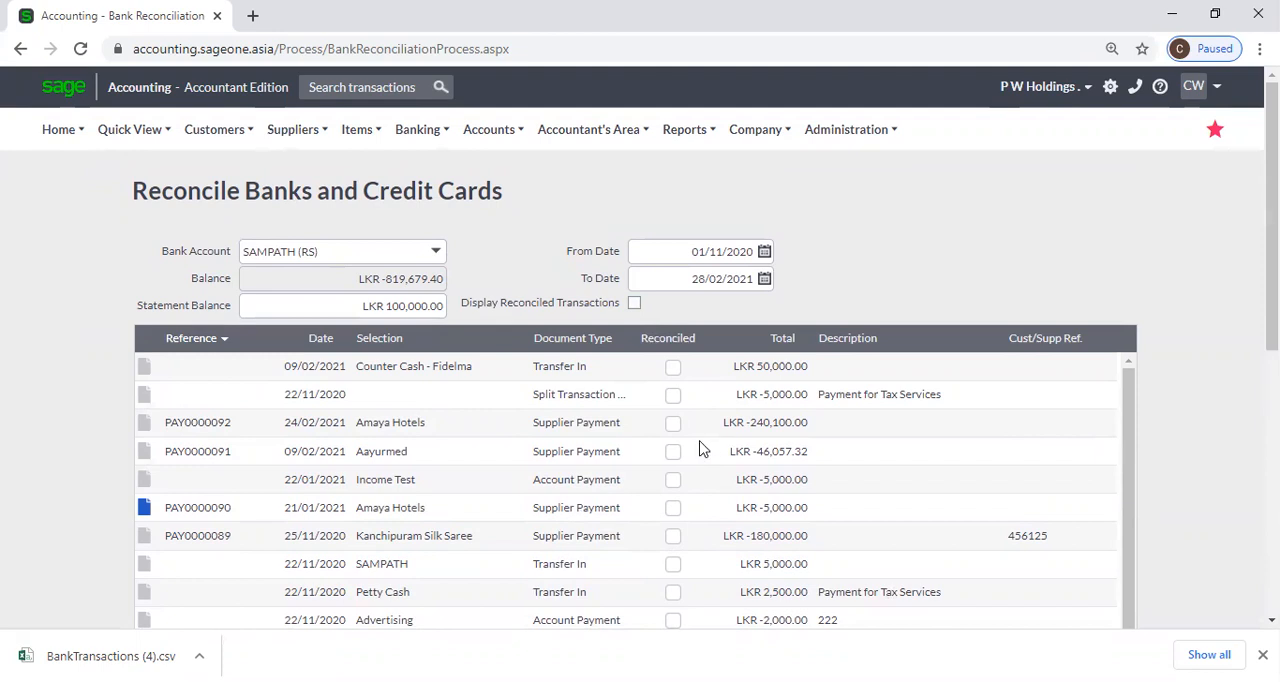
Display the reconciled transactions again and review the ticked entries and the reconciliation difference.
left_click(636, 306)
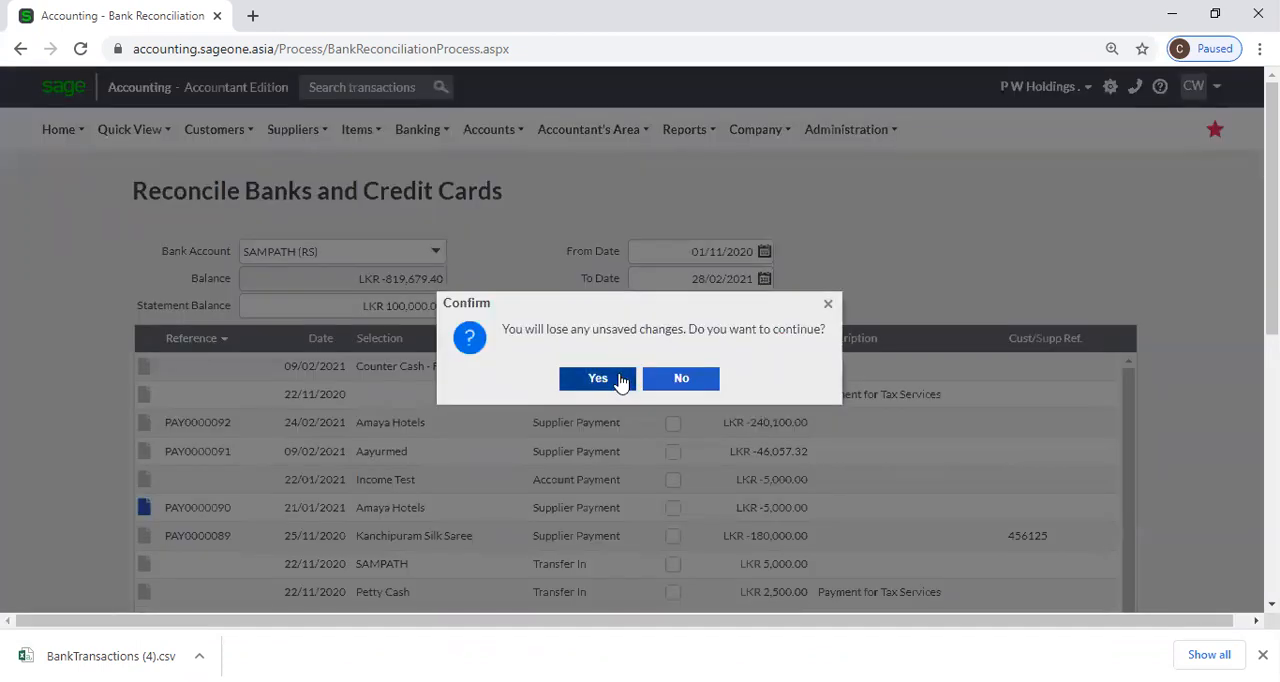
left_click(621, 377)
scroll(640, 420, "down", 10)
scroll(849, 440, "down", 1)
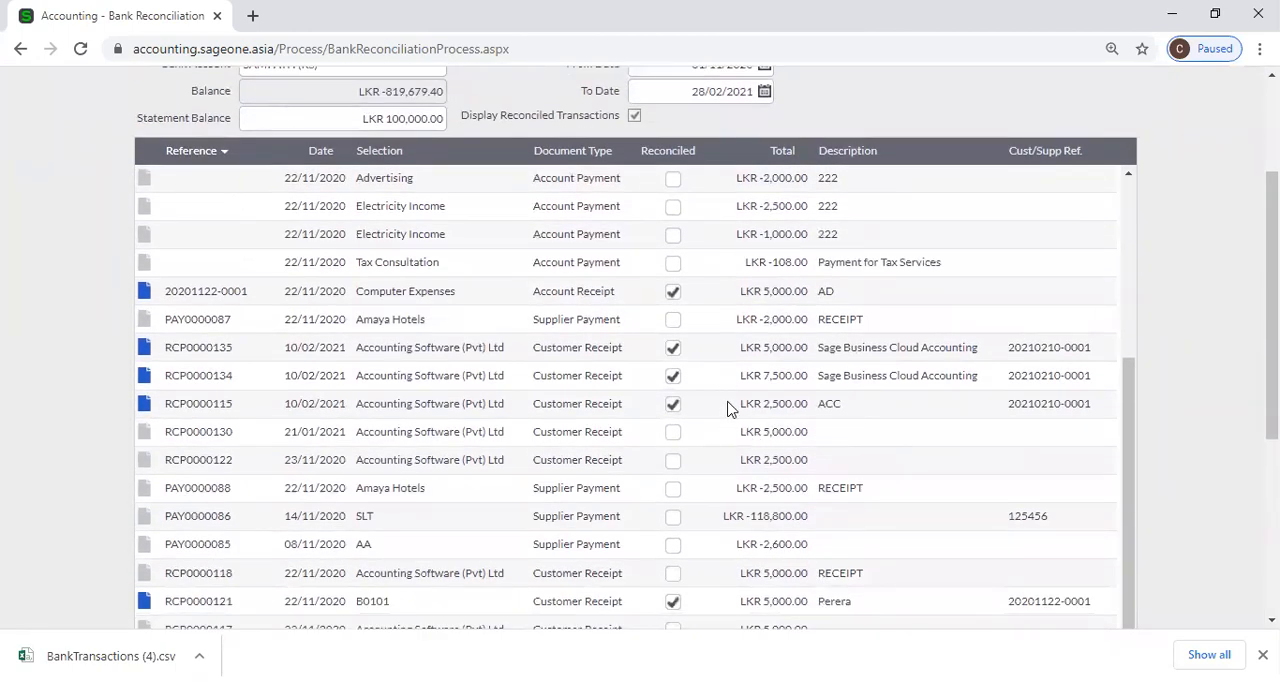
scroll(728, 408, "down", 3)
scroll(726, 300, "up", 10)
scroll(760, 244, "up", 2)
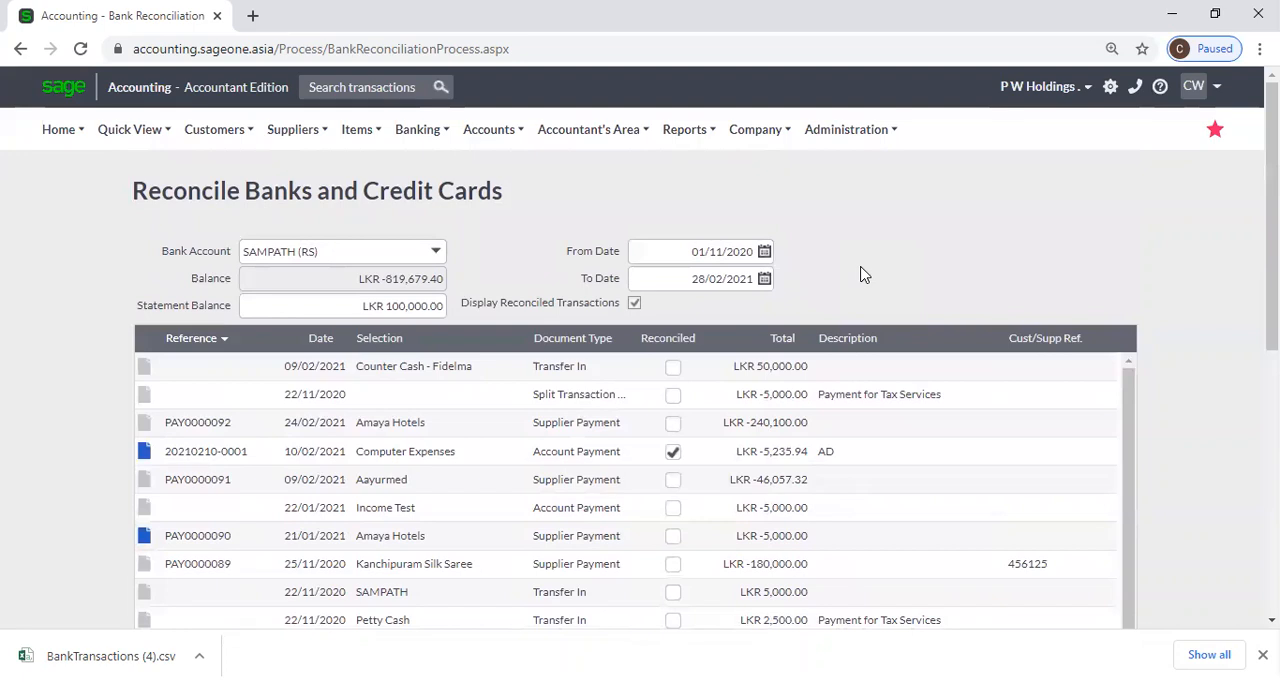
scroll(865, 275, "down", 6)
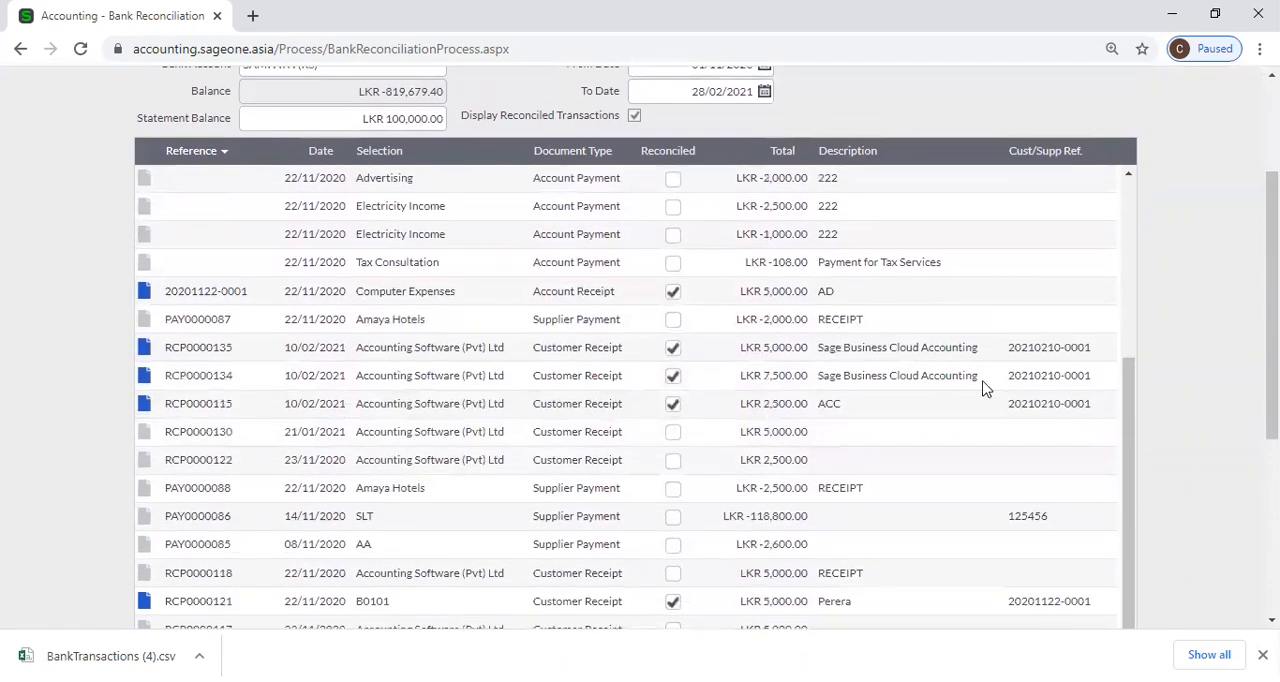
scroll(1000, 385, "down", 4)
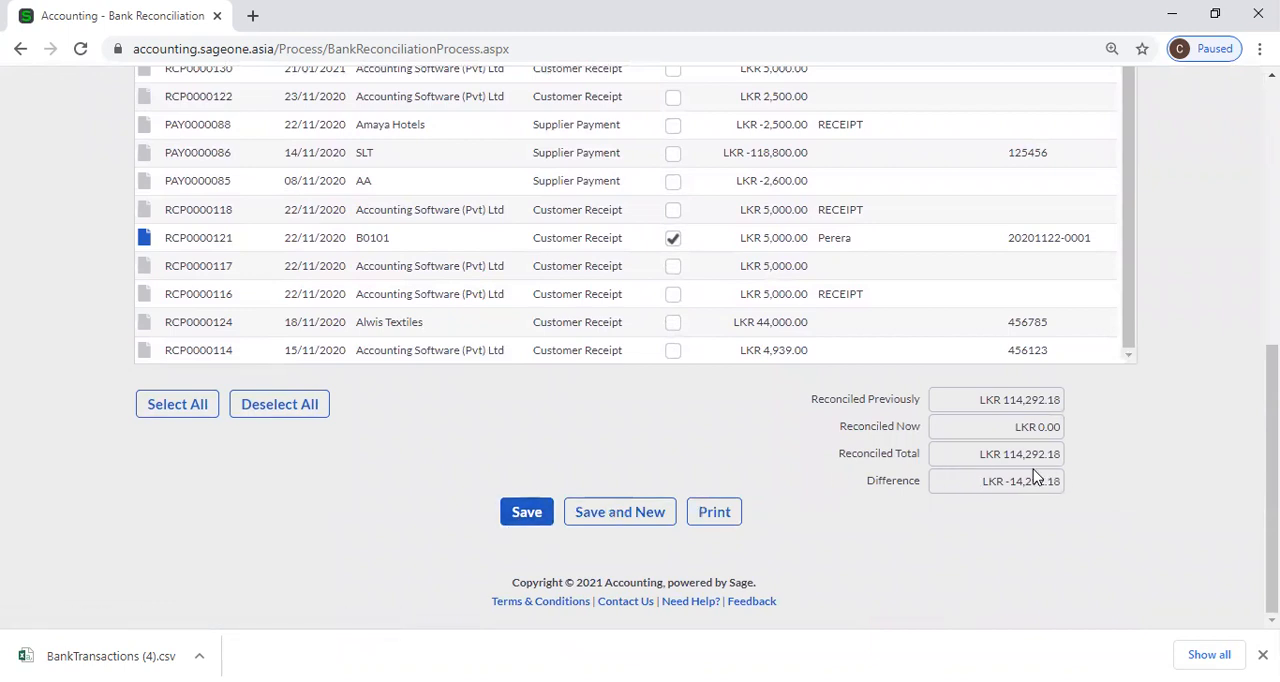
scroll(1143, 454, "up", 10)
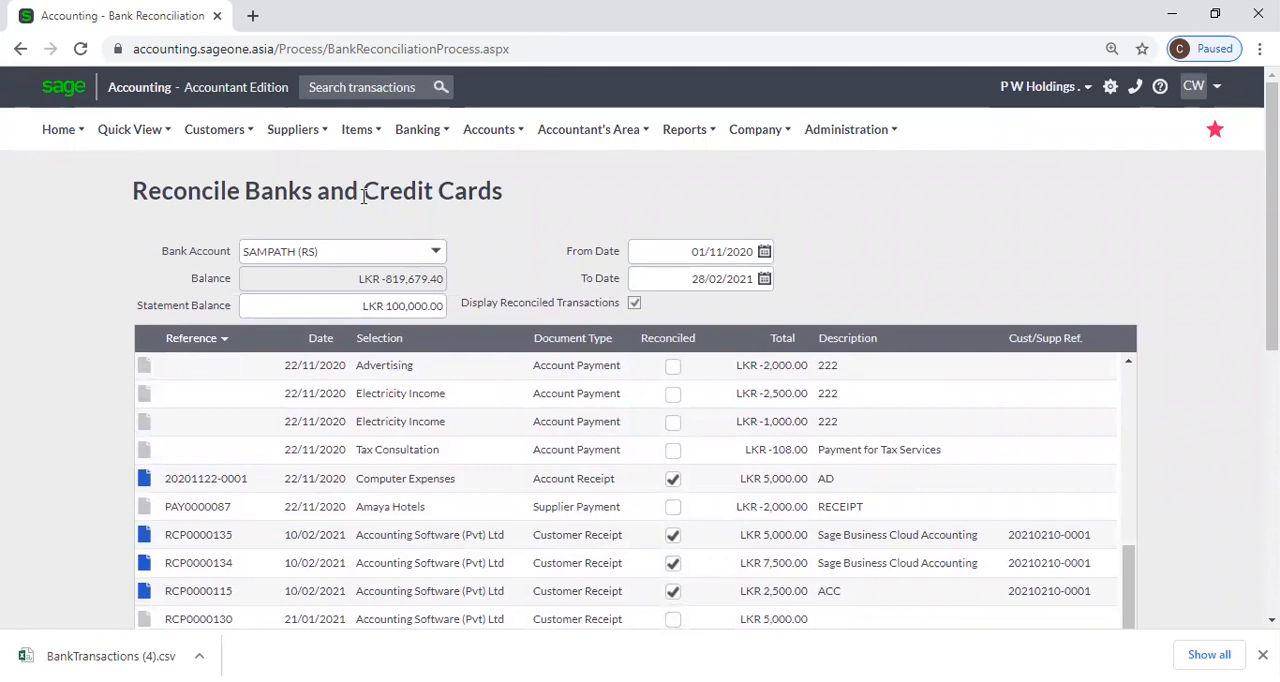
Reopen the bank and credit card reconciliation page, discarding unsaved changes, and go over its bank account, statement balance and start date settings.
left_click(421, 135)
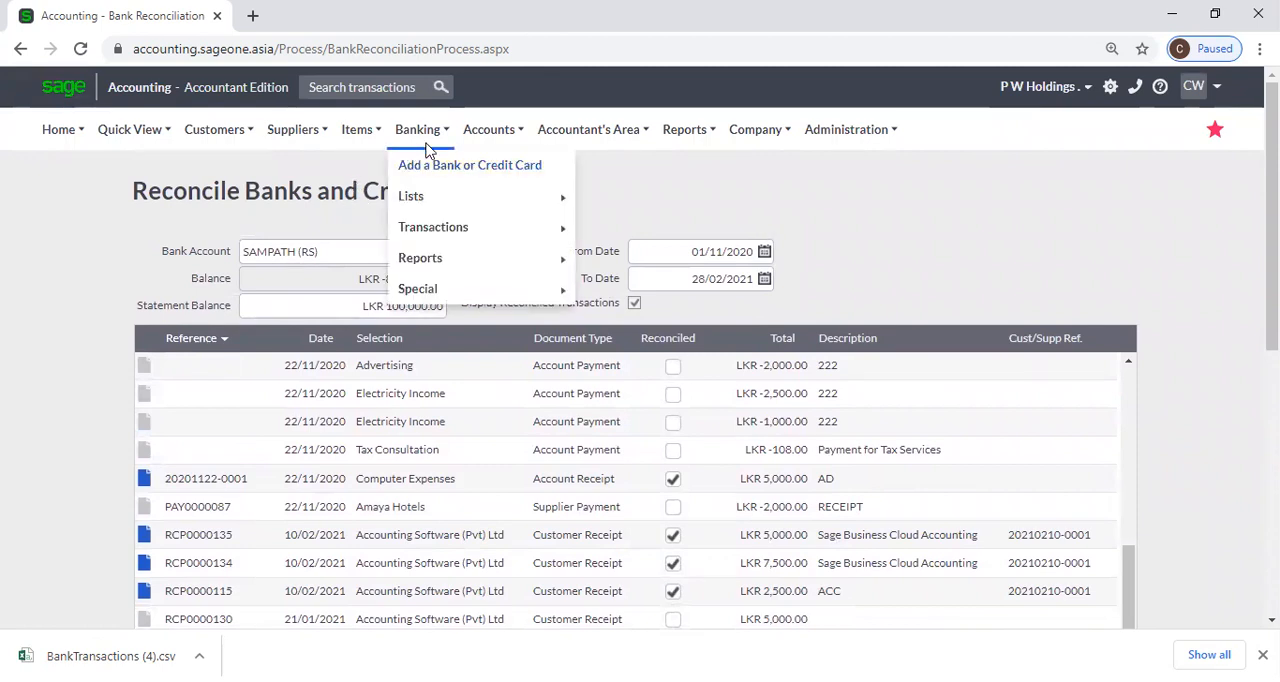
mouse_move(433, 232)
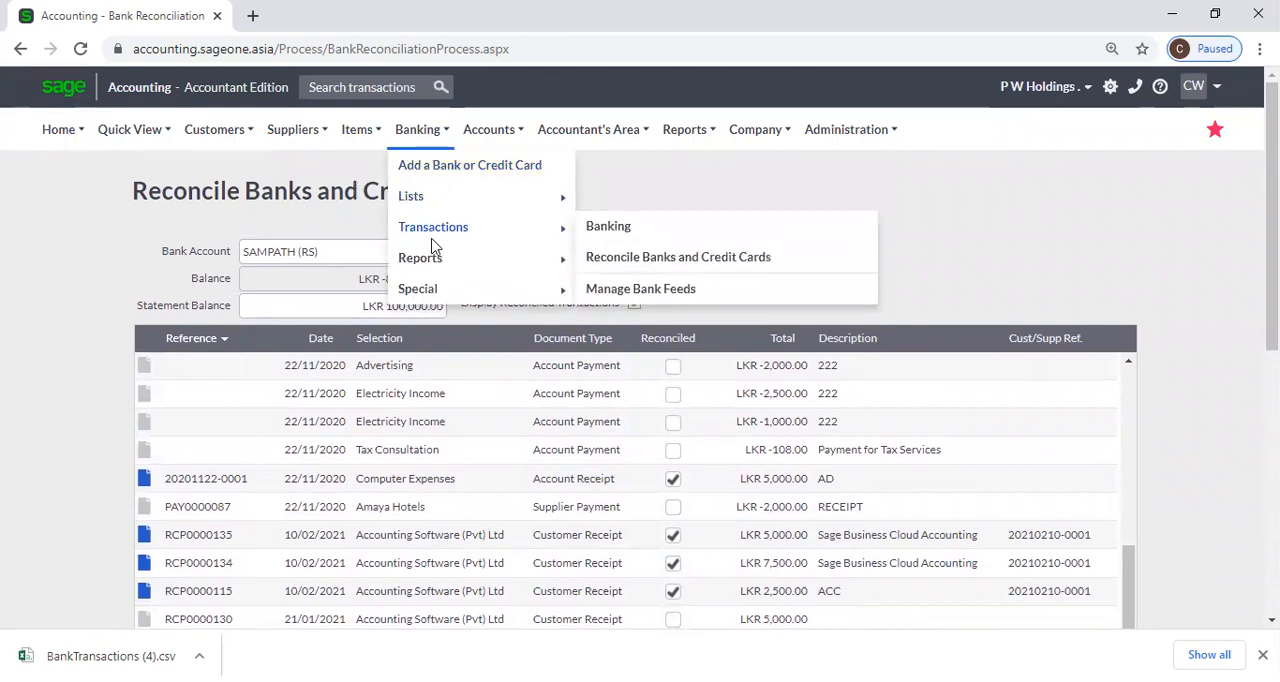
left_click(649, 262)
left_click(731, 155)
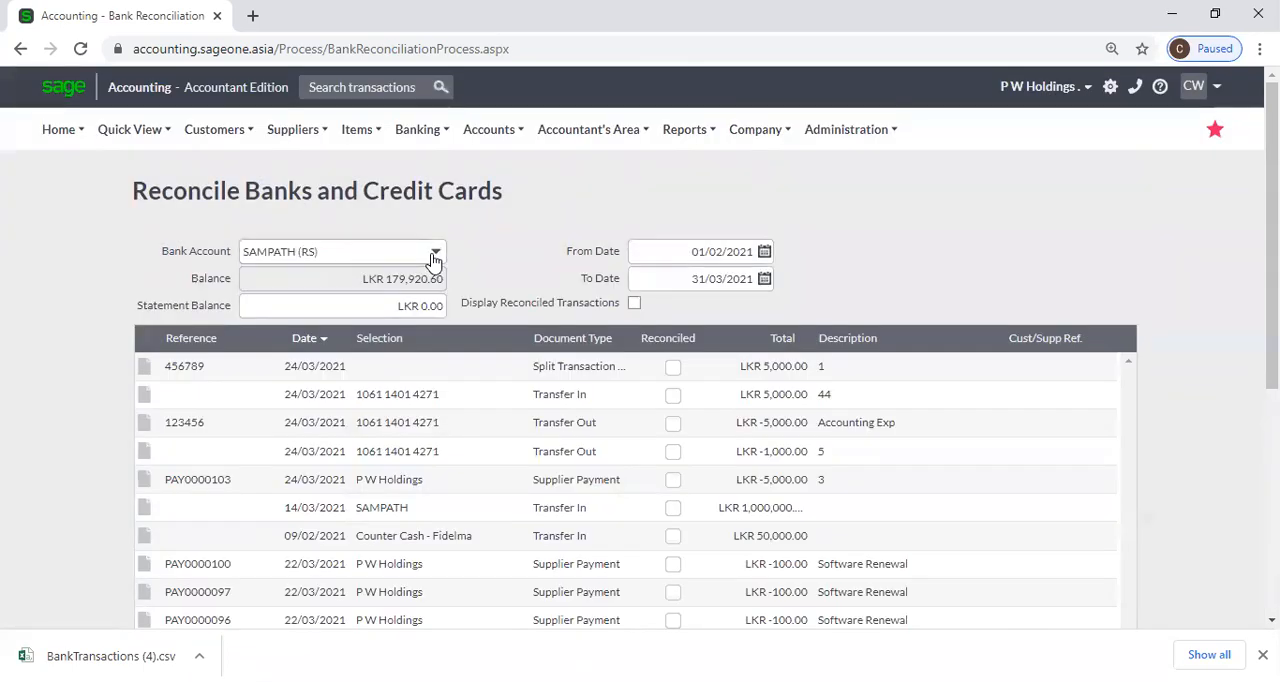
left_click(435, 253)
left_click(435, 253)
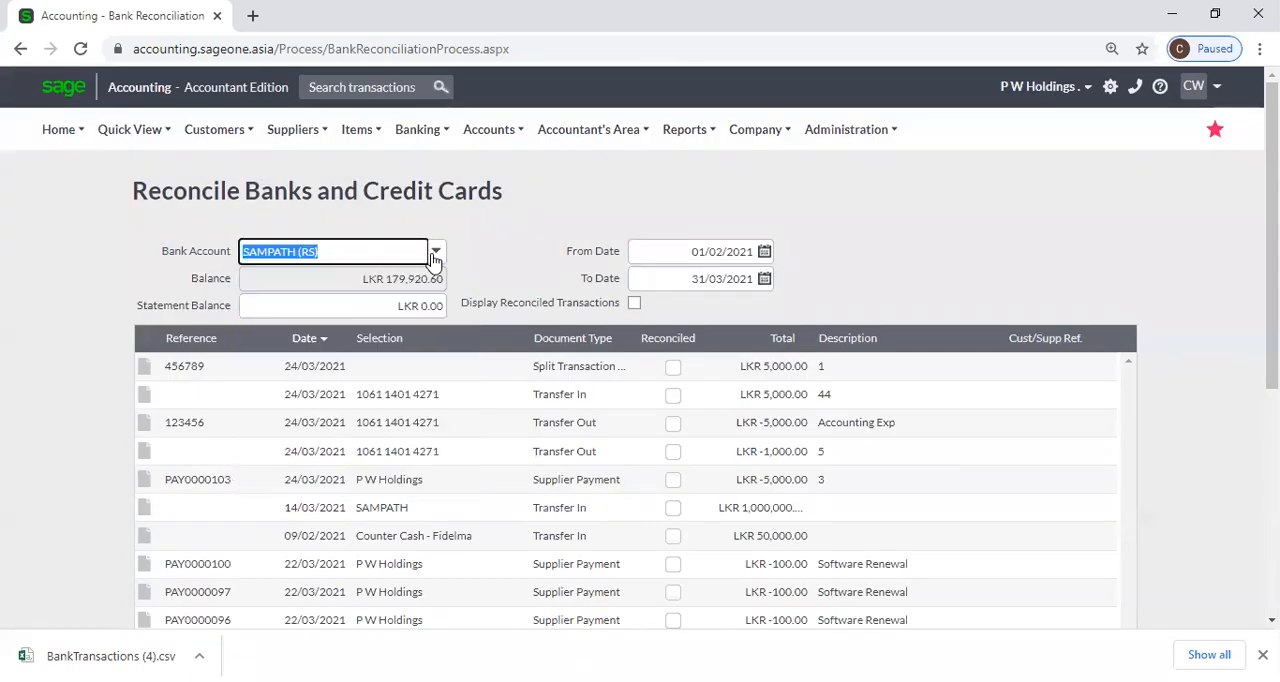
left_click(373, 302)
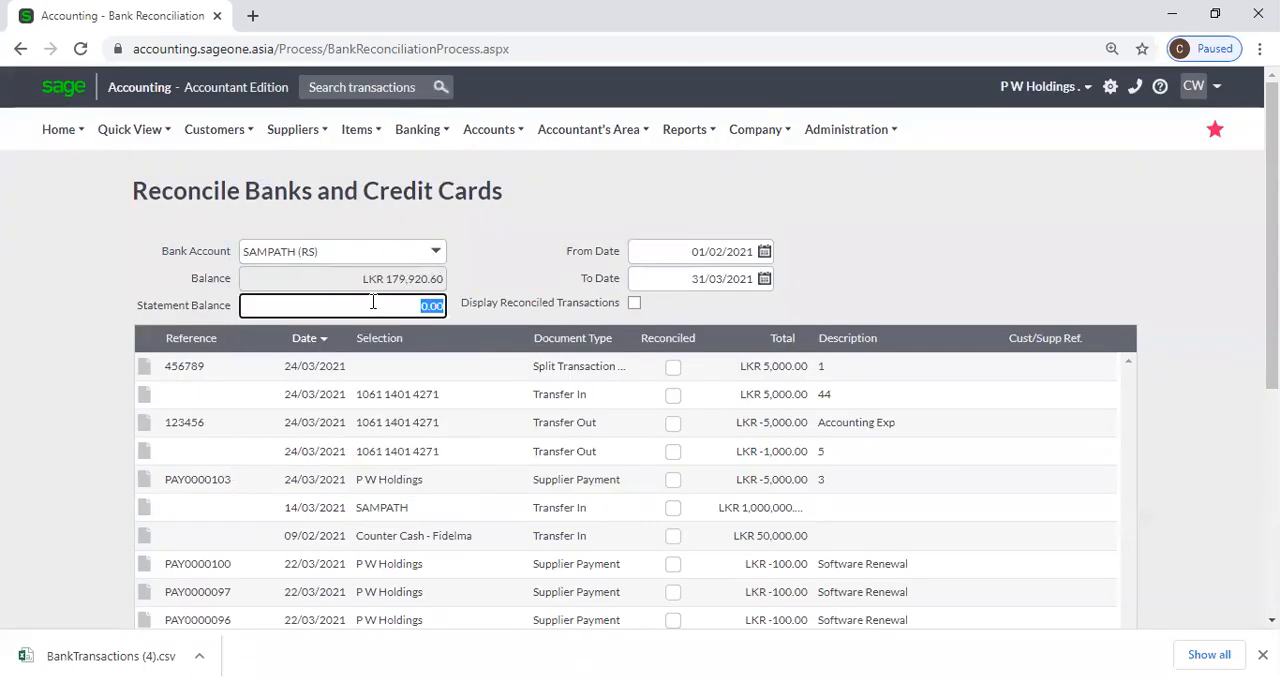
left_click(697, 253)
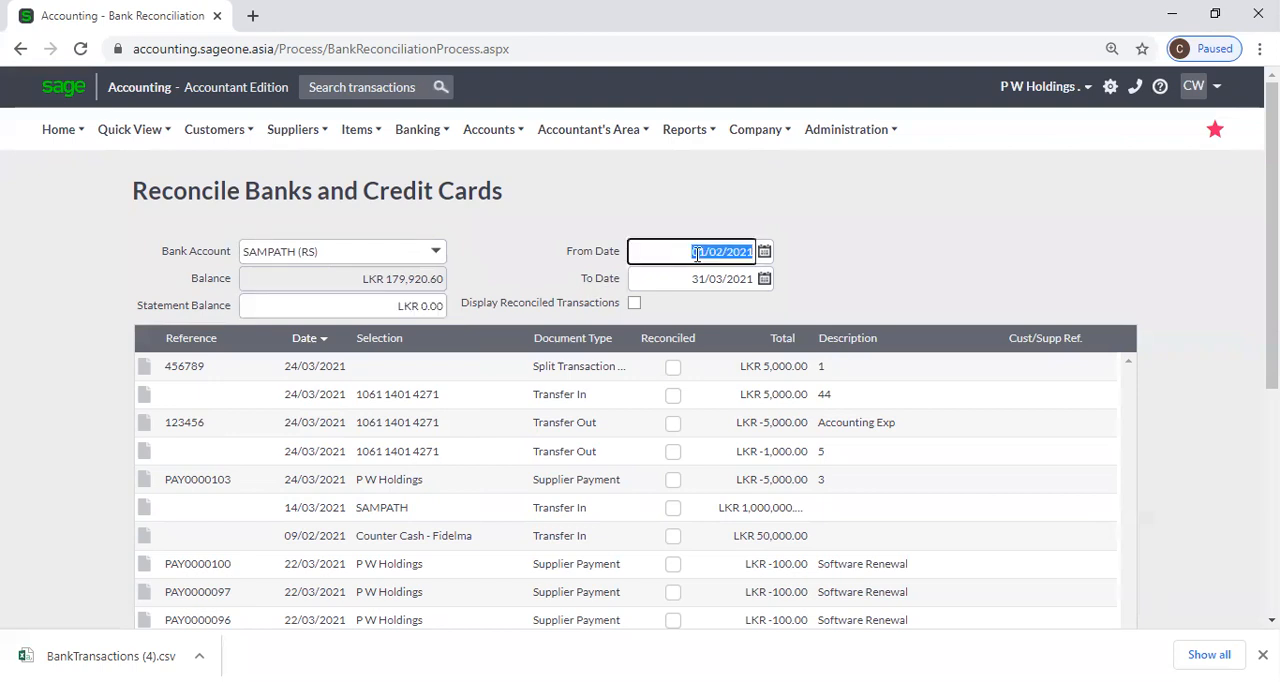
Mark the LKR 5,000.00 transfer in and the LKR -5,000.00 transfer out of 24/03/2021 as reconciled and review the reconciliation totals.
scroll(797, 264, "down", 3)
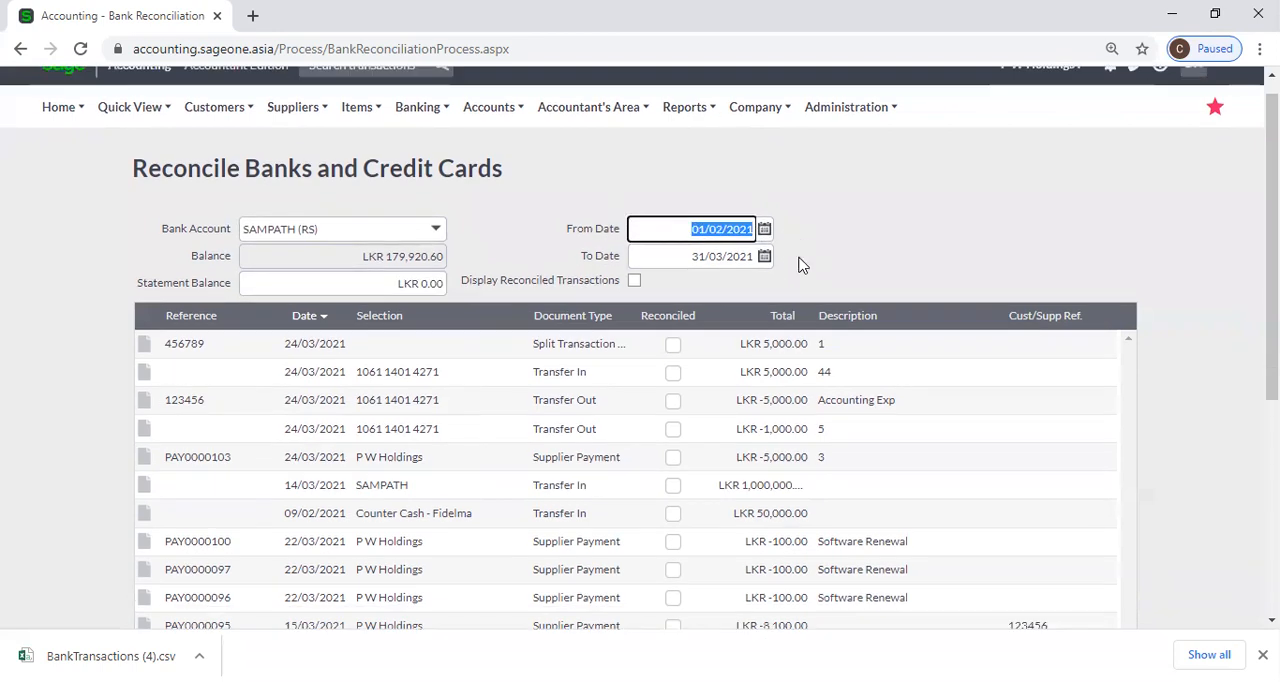
scroll(798, 266, "down", 2)
scroll(794, 268, "up", 3)
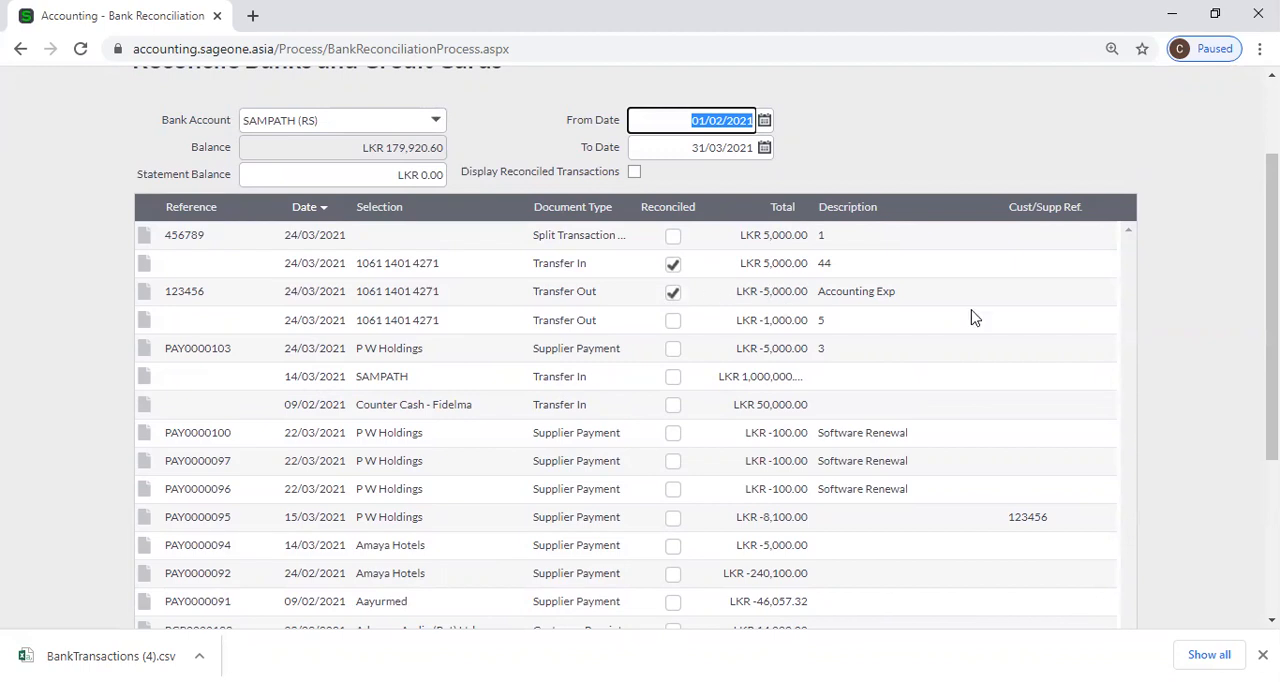
scroll(975, 318, "down", 4)
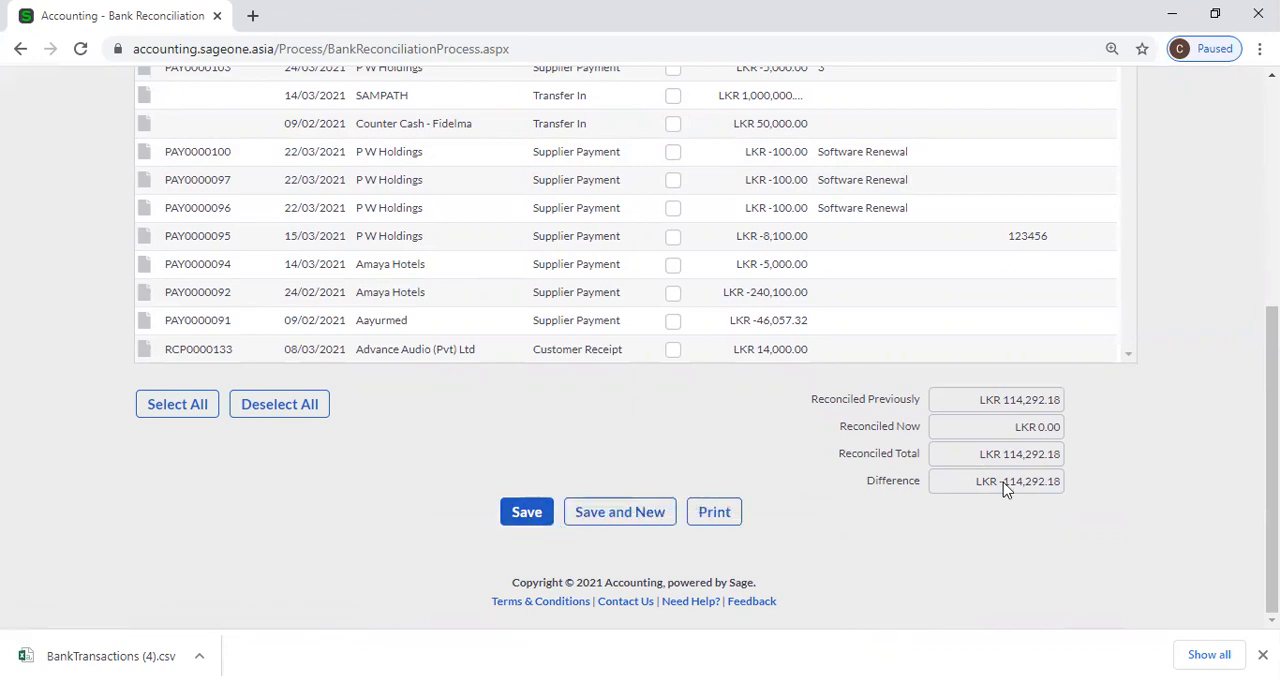
scroll(1062, 490, "up", 3)
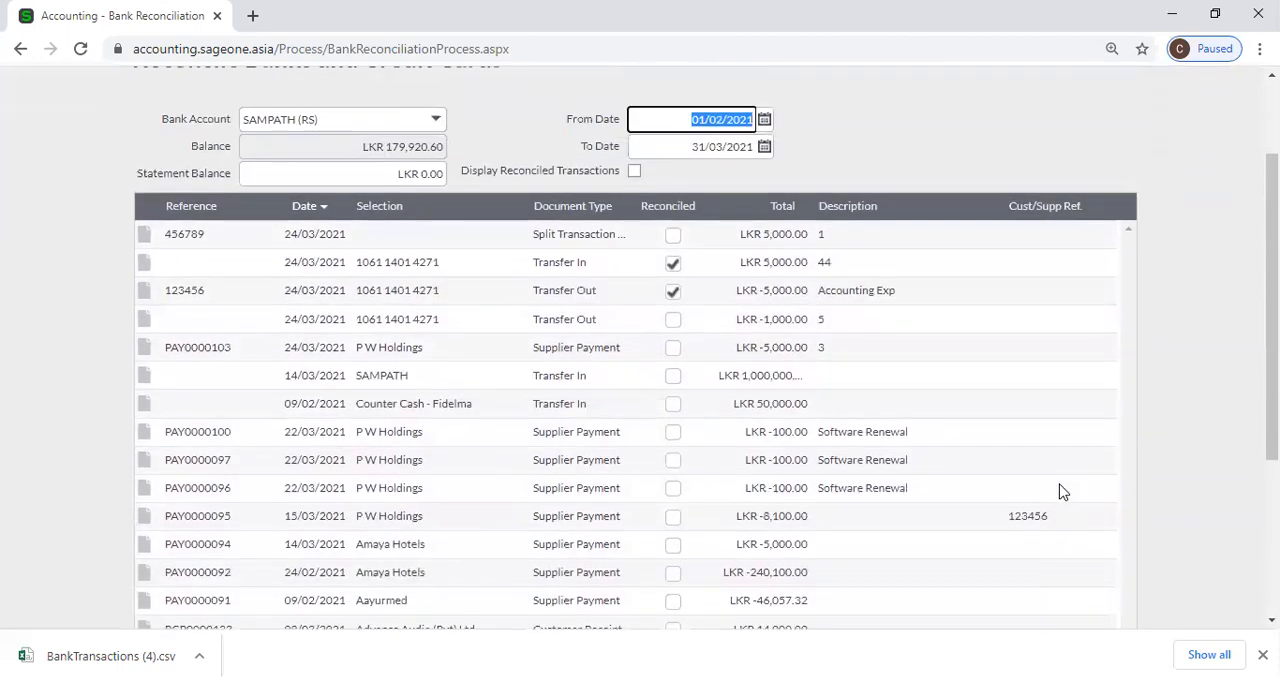
scroll(1062, 490, "down", 1)
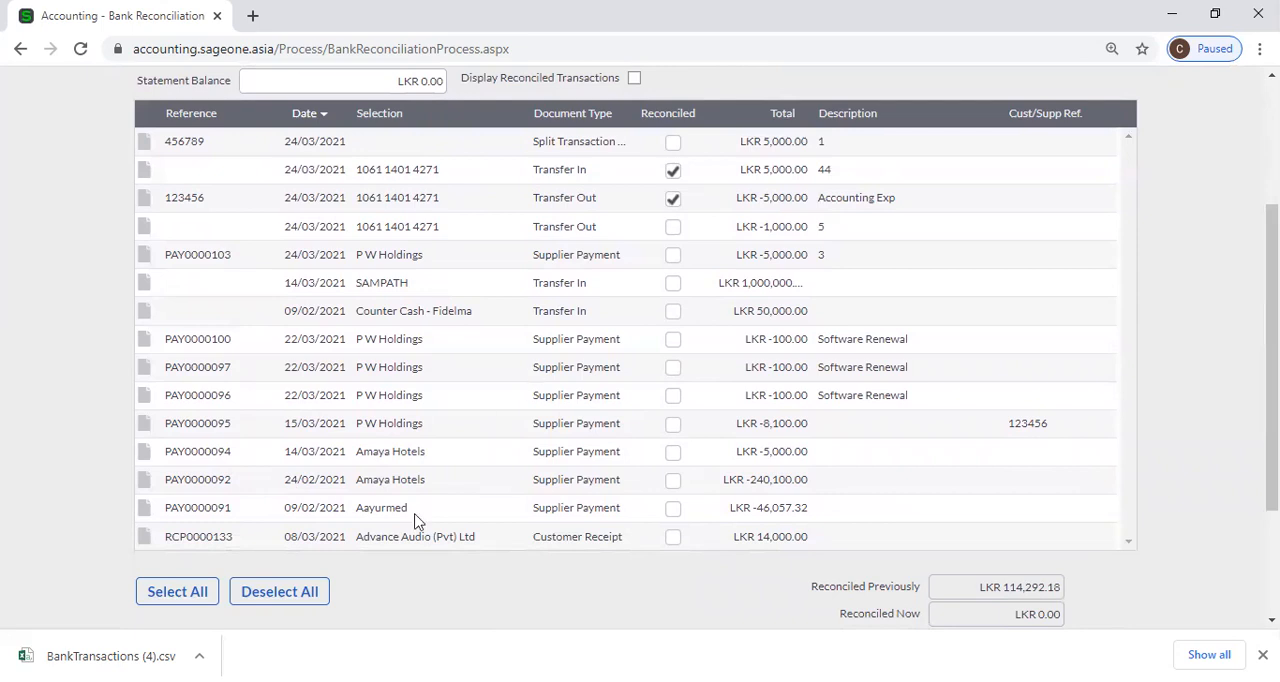
Mark all listed transactions as reconciled, clear all the marks again and check the reconciliation totals.
left_click(158, 596)
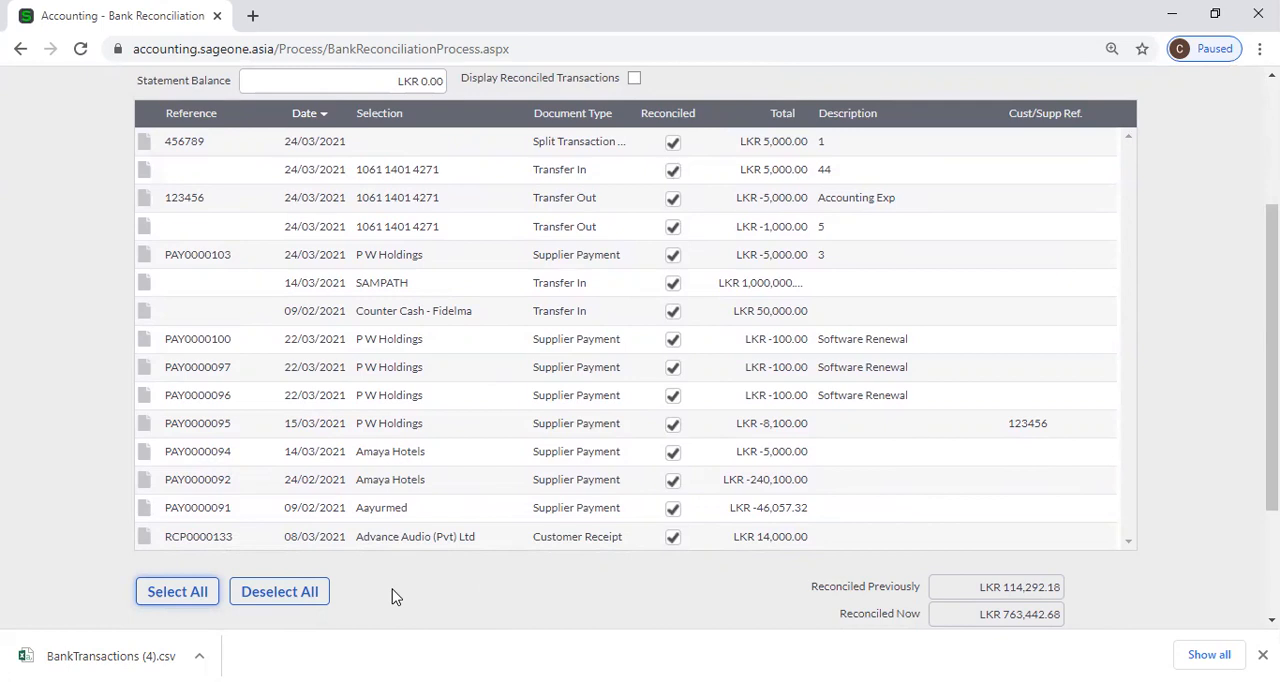
left_click(282, 596)
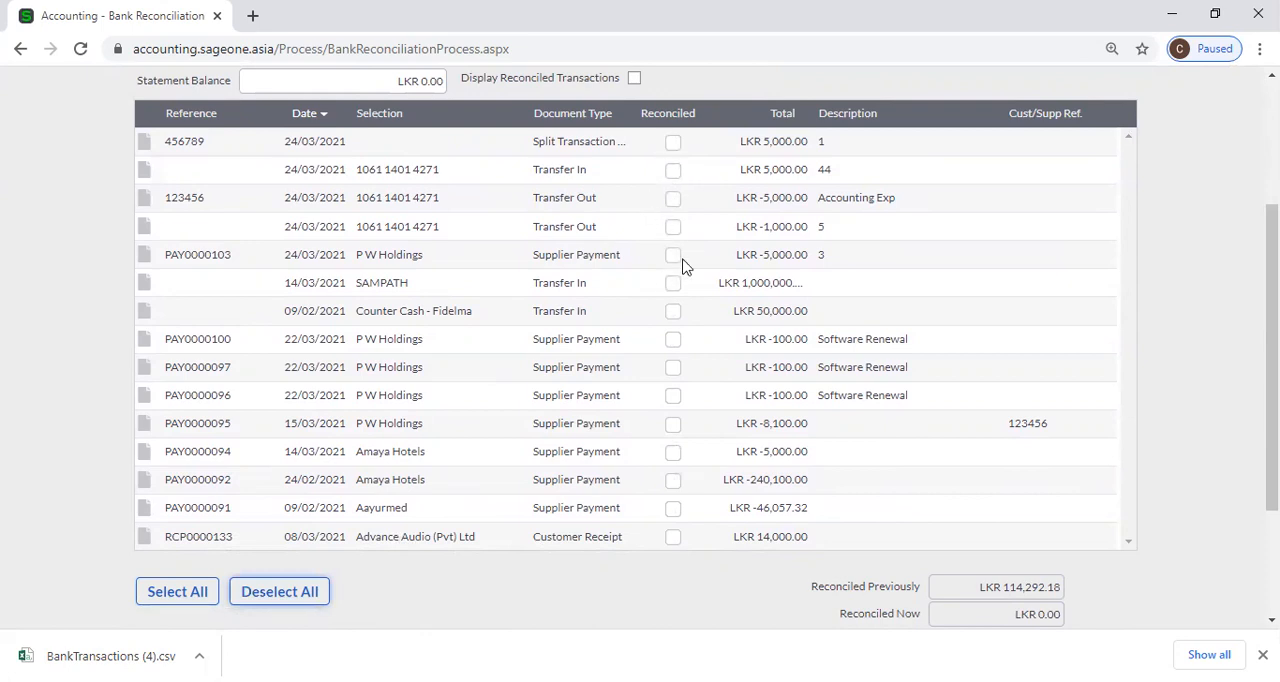
scroll(1089, 391, "down", 2)
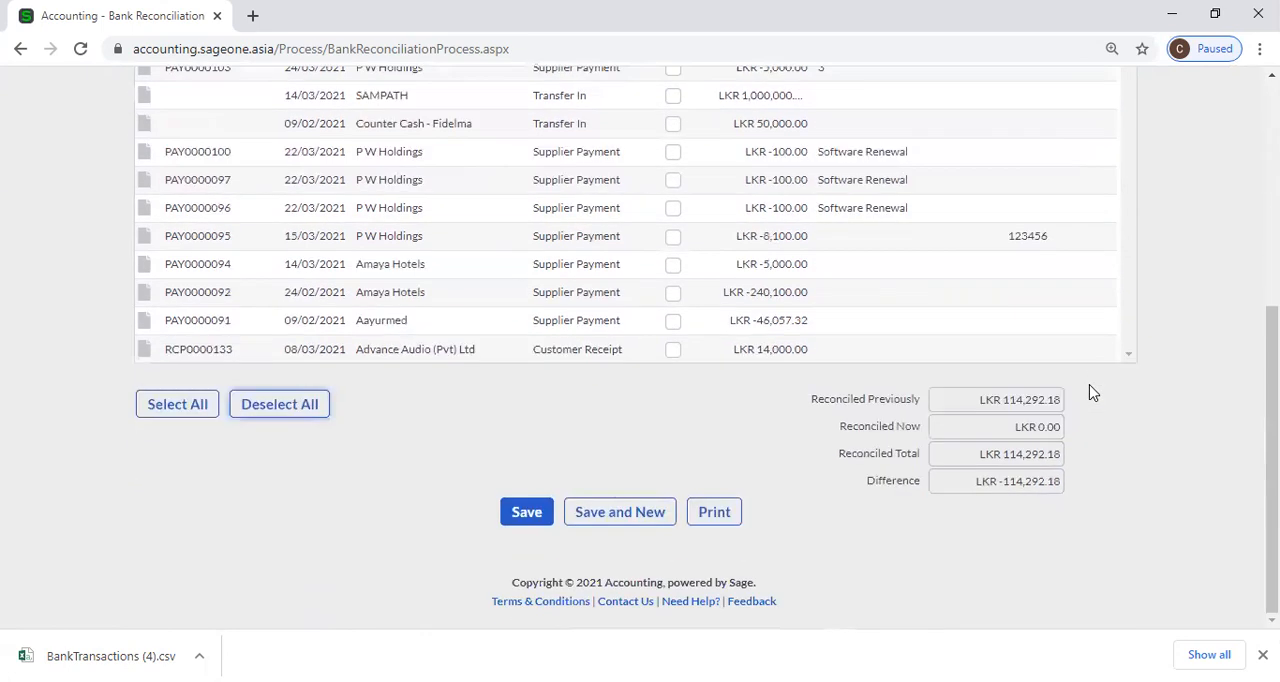
scroll(1091, 392, "up", 4)
scroll(1092, 392, "up", 1)
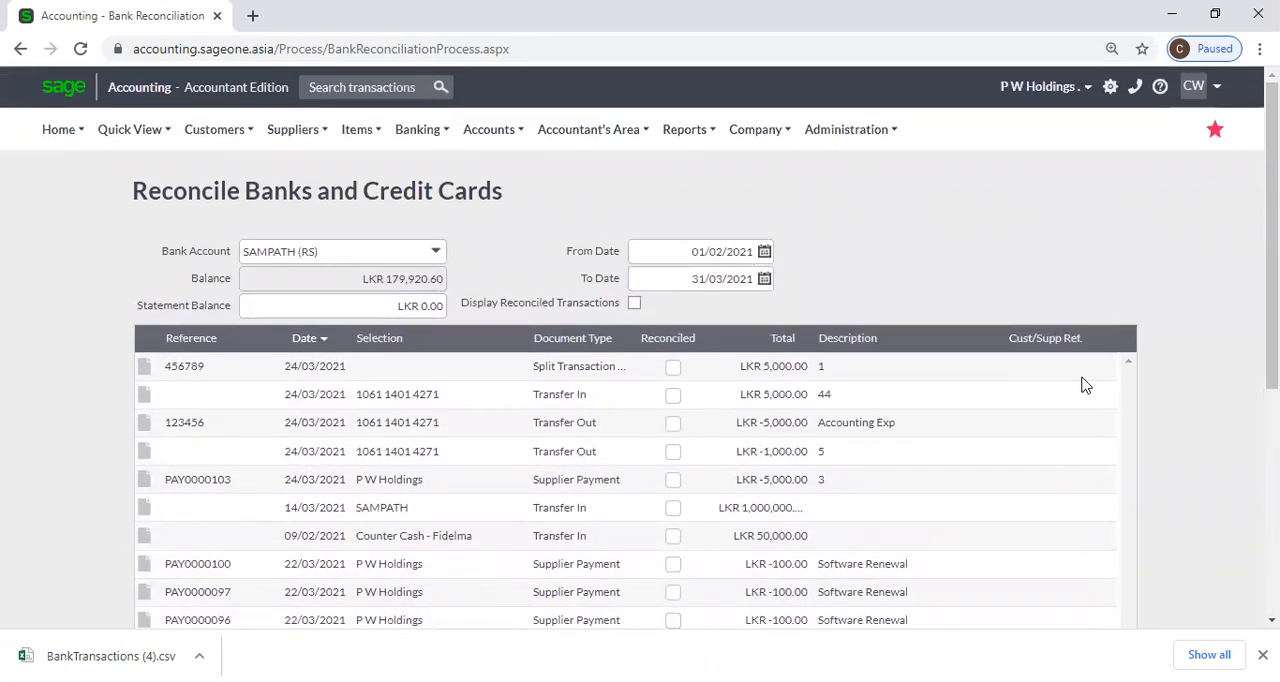
Dismiss the browser's download bar to give the reconciliation list more room.
mouse_move(412, 140)
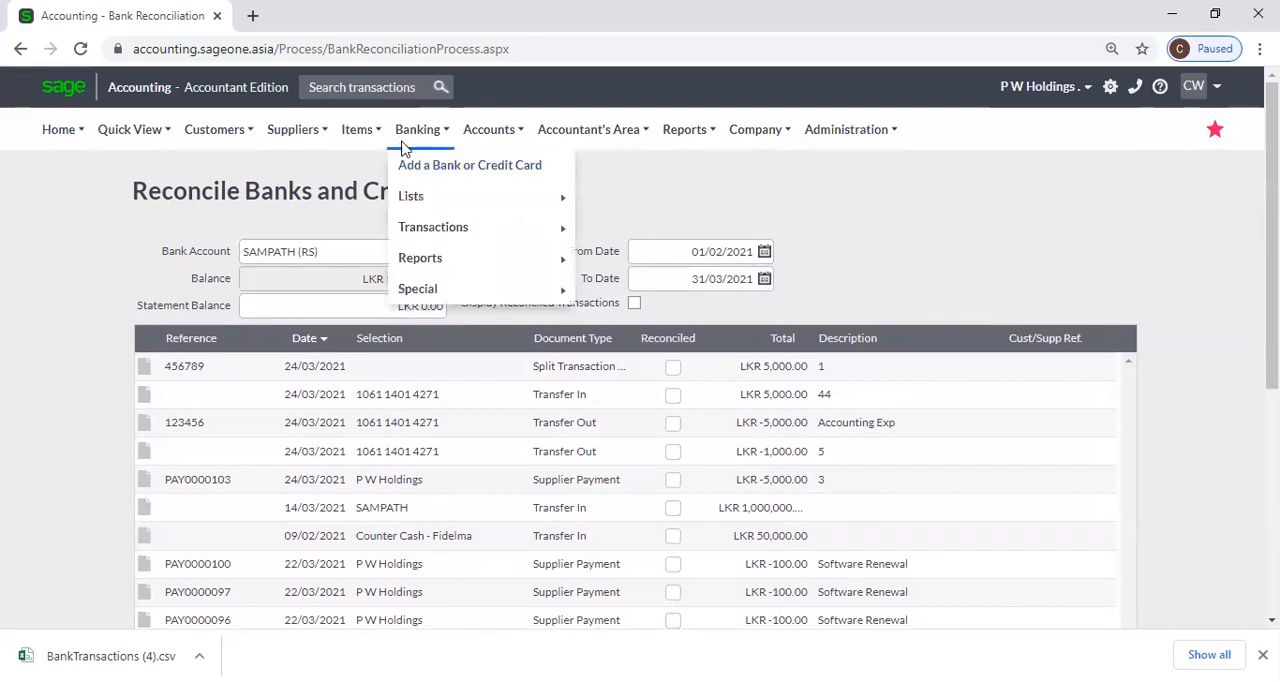
mouse_move(432, 227)
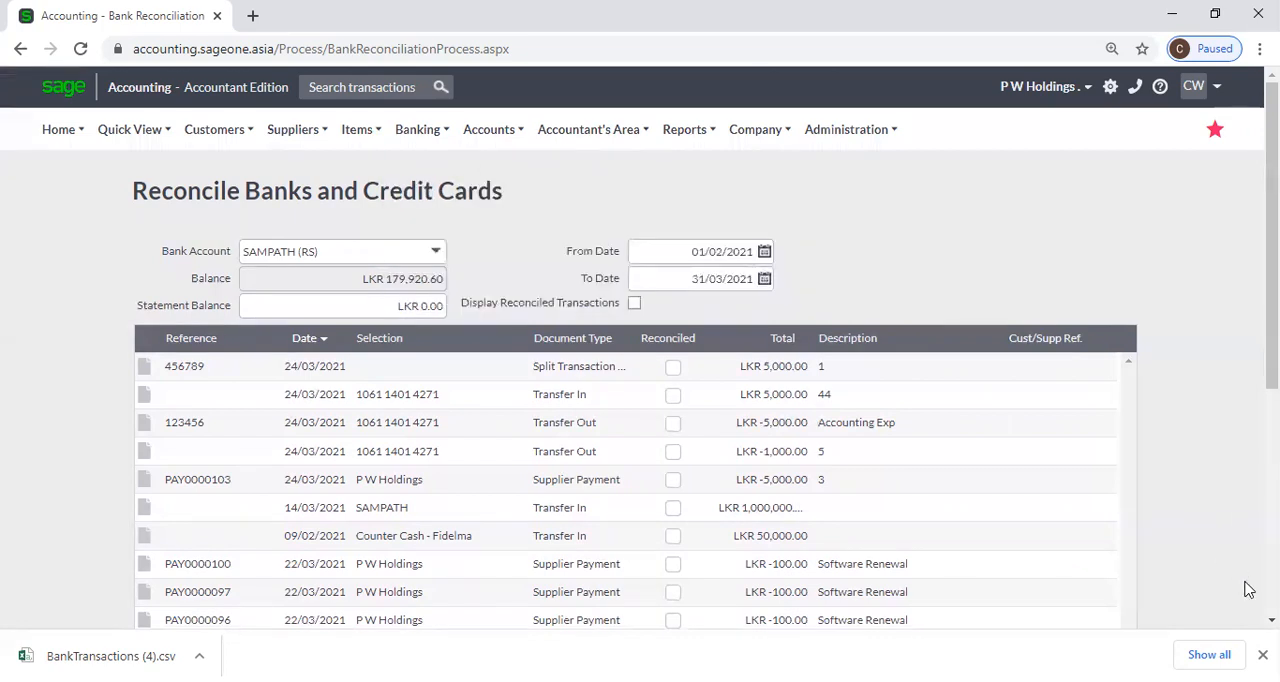
left_click(1262, 655)
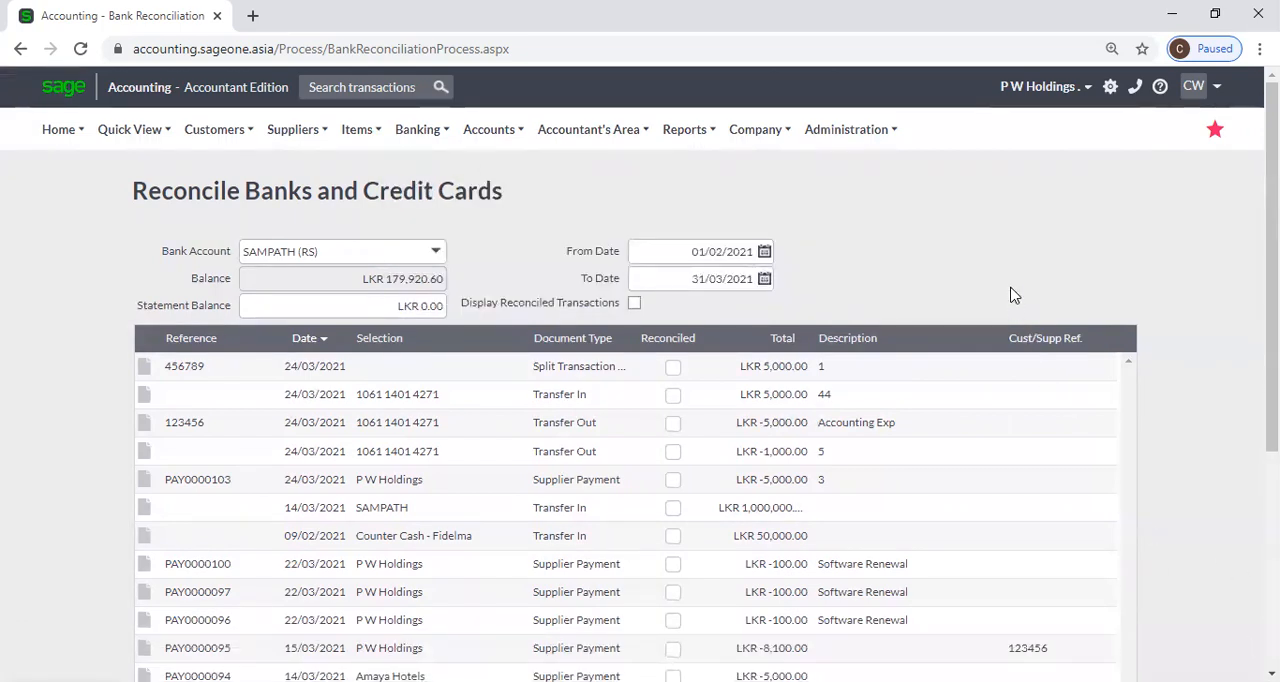
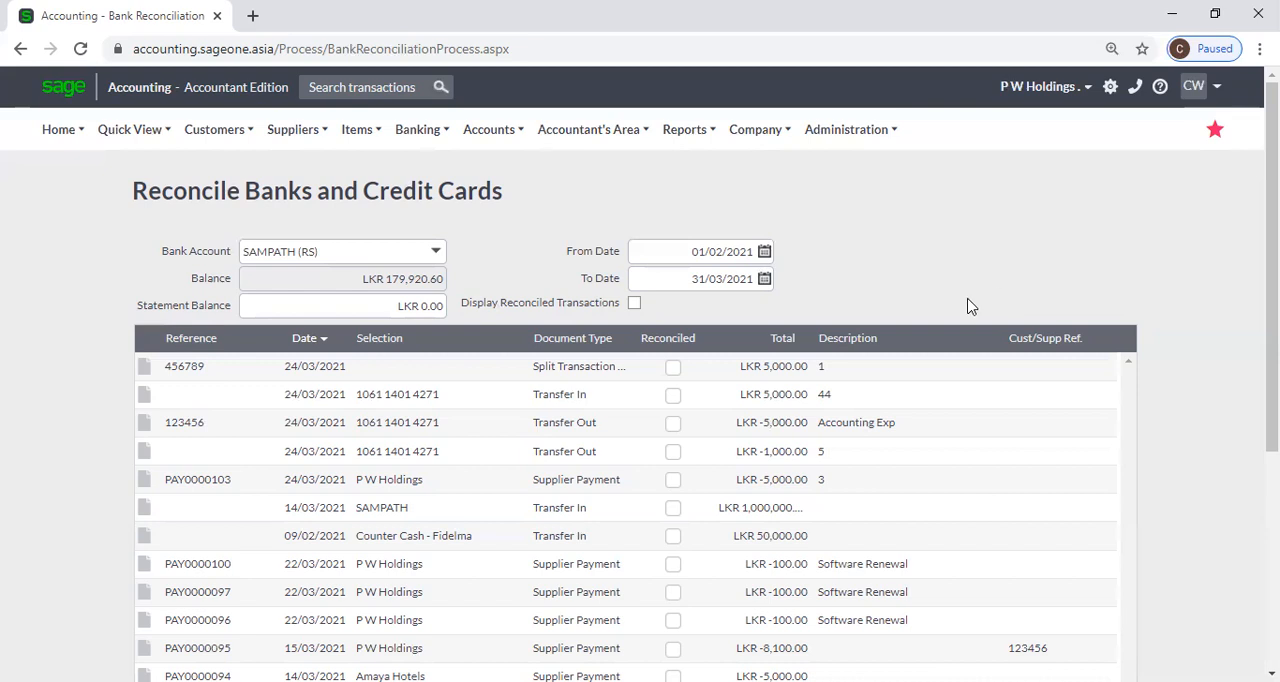
Open the bank feeds management page and look over the banks offered for automatic feeds.
left_click(413, 152)
mouse_move(455, 242)
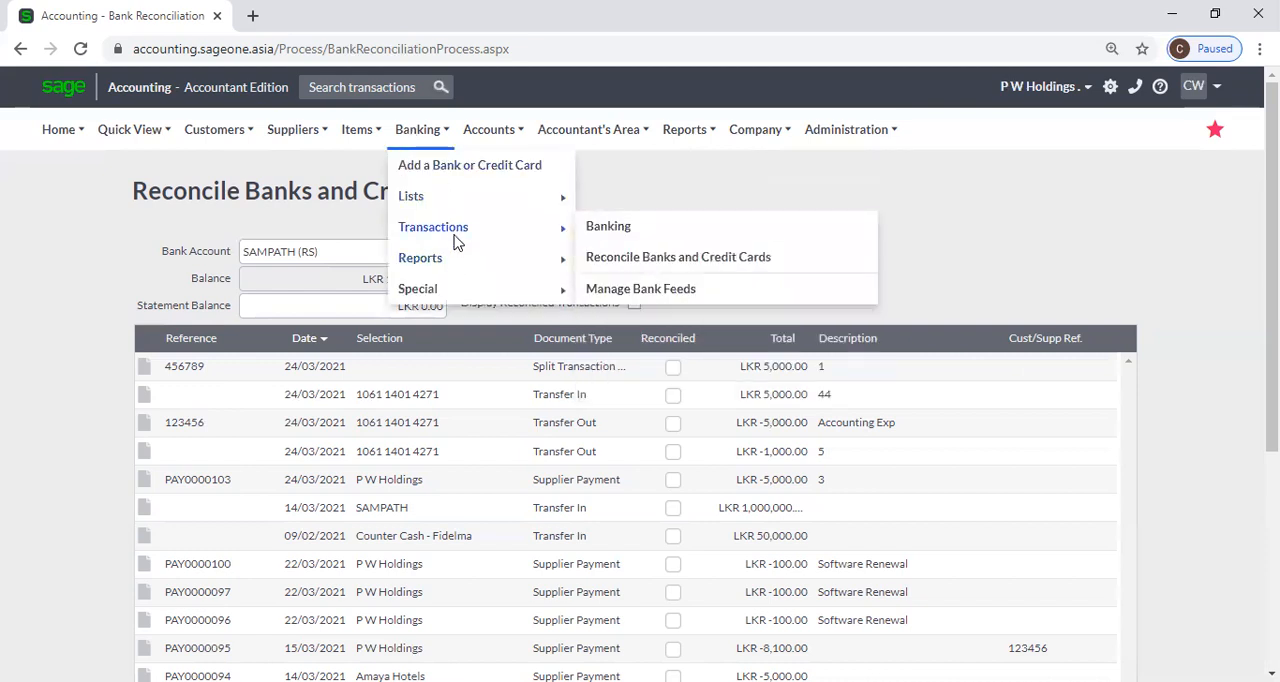
left_click(724, 296)
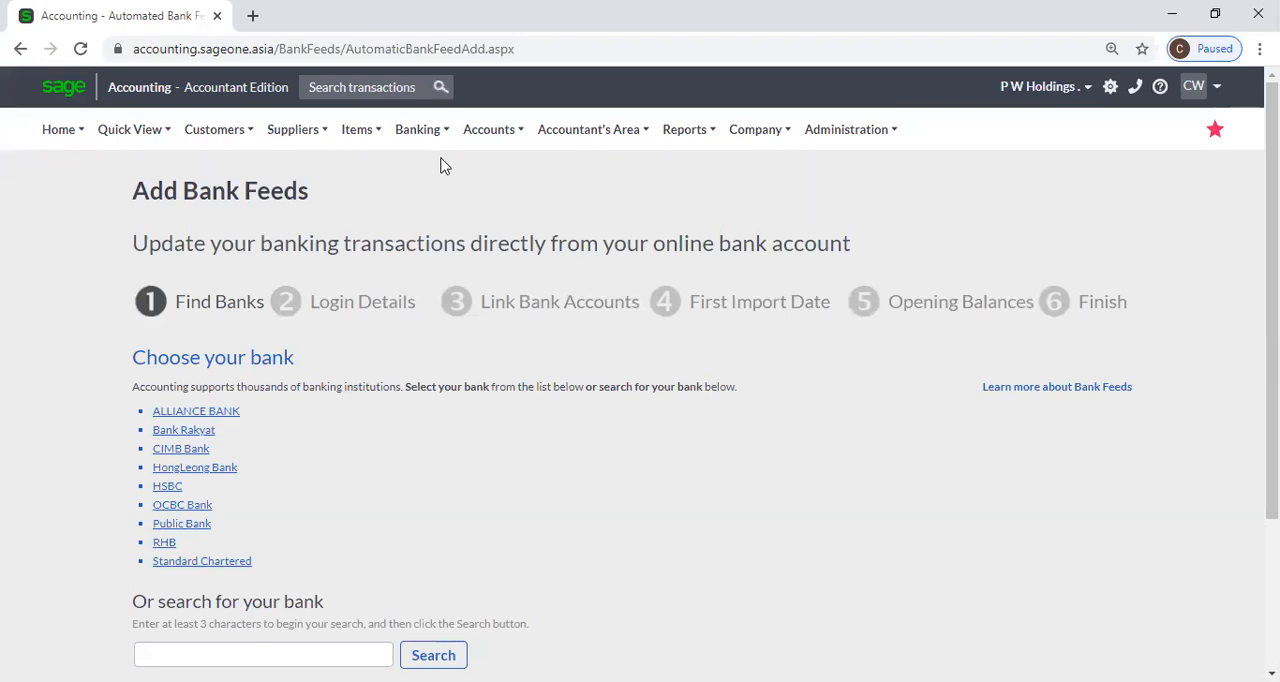
Open the list of banks and credit cards report and go over its bank account, active status and category filters.
mouse_move(417, 150)
mouse_move(432, 258)
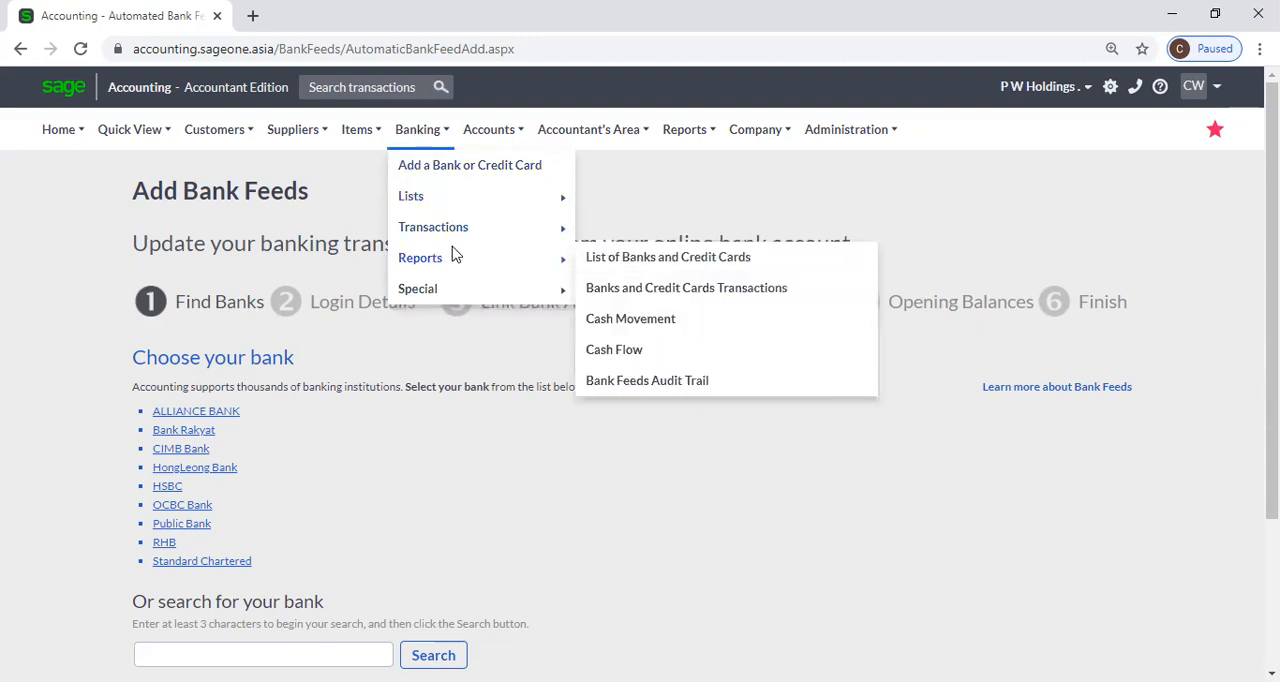
left_click(730, 262)
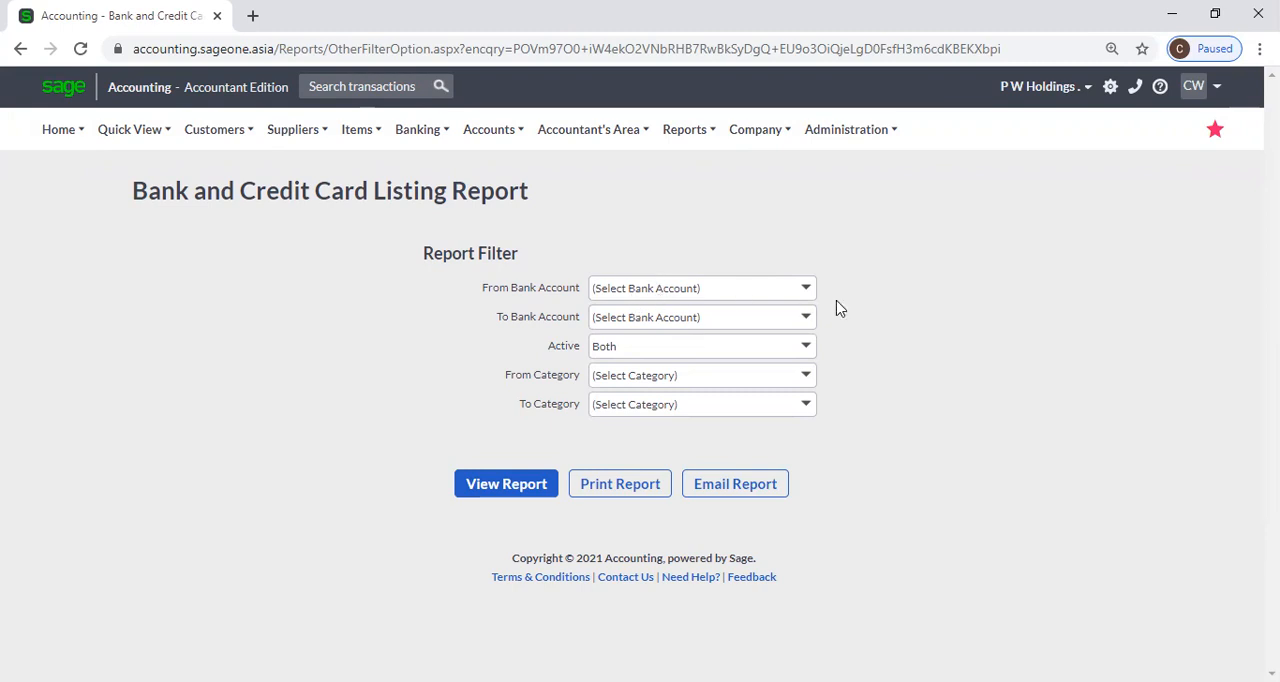
left_click(810, 290)
left_click(818, 258)
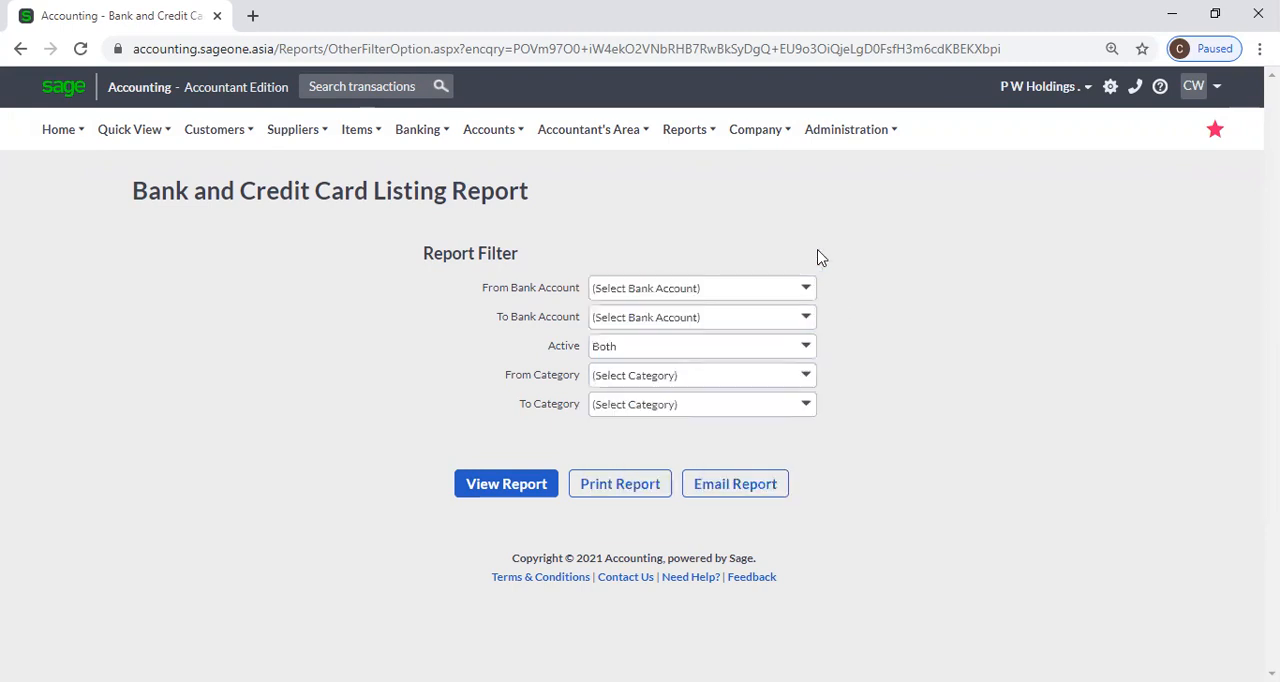
left_click(806, 349)
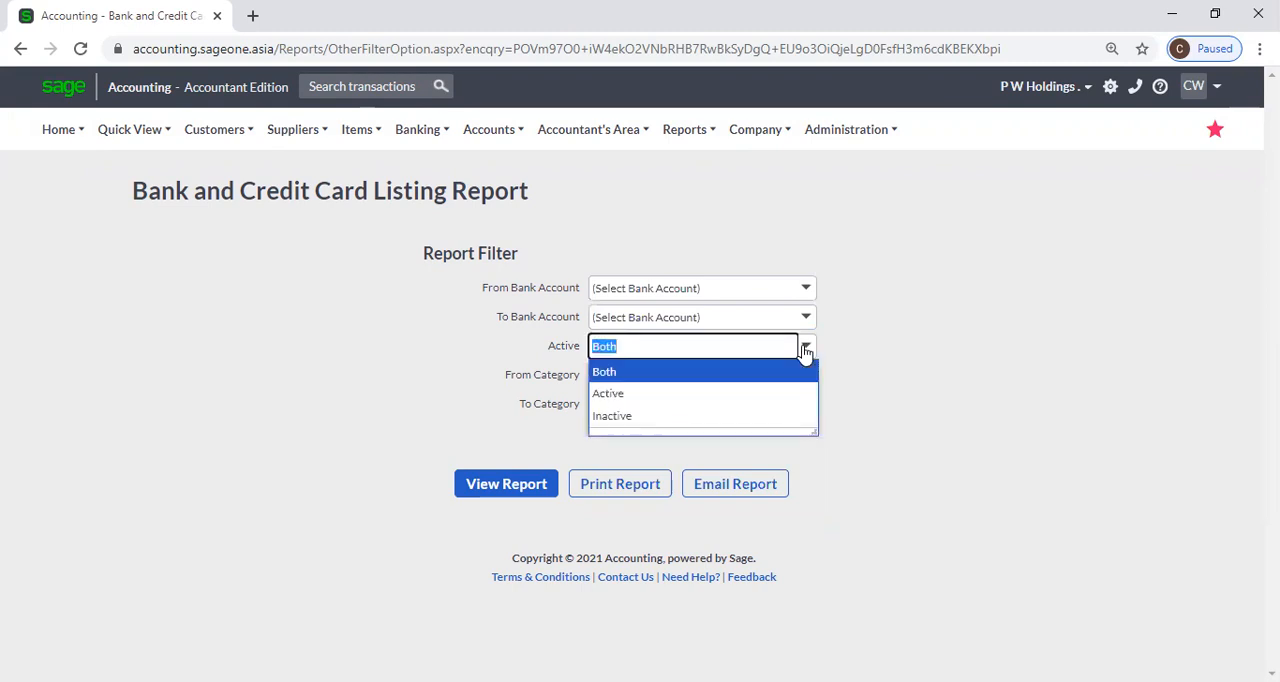
left_click(905, 327)
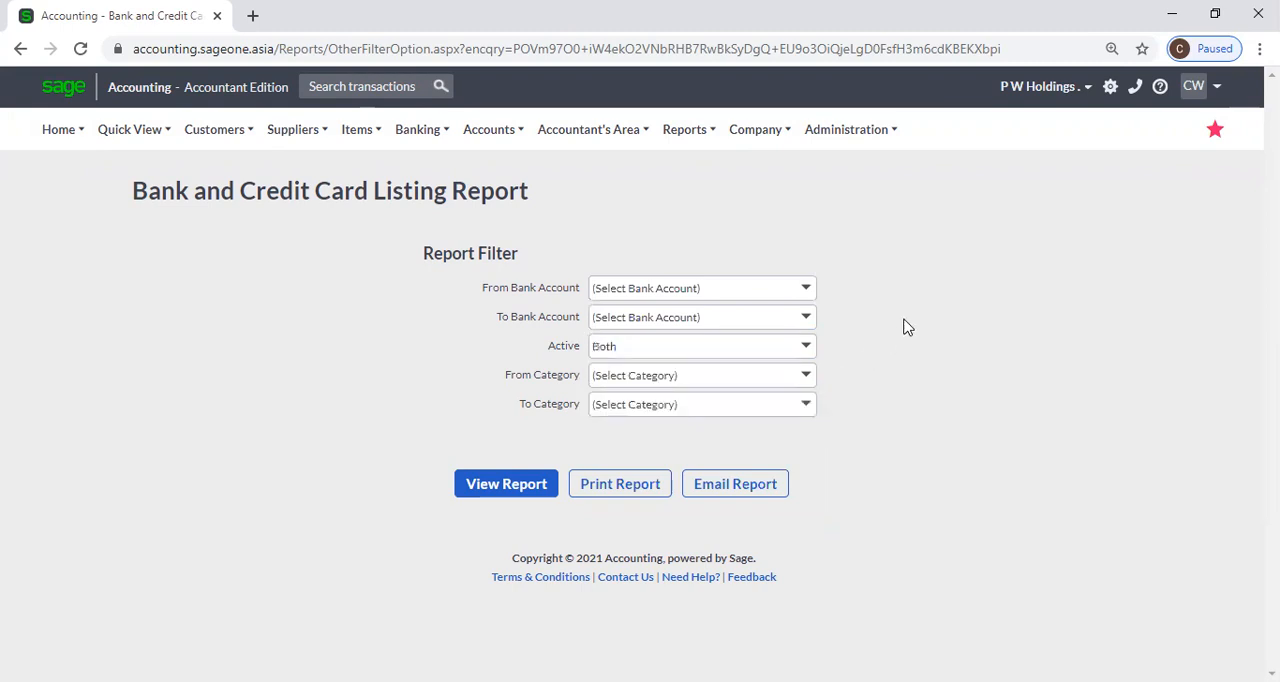
left_click(806, 384)
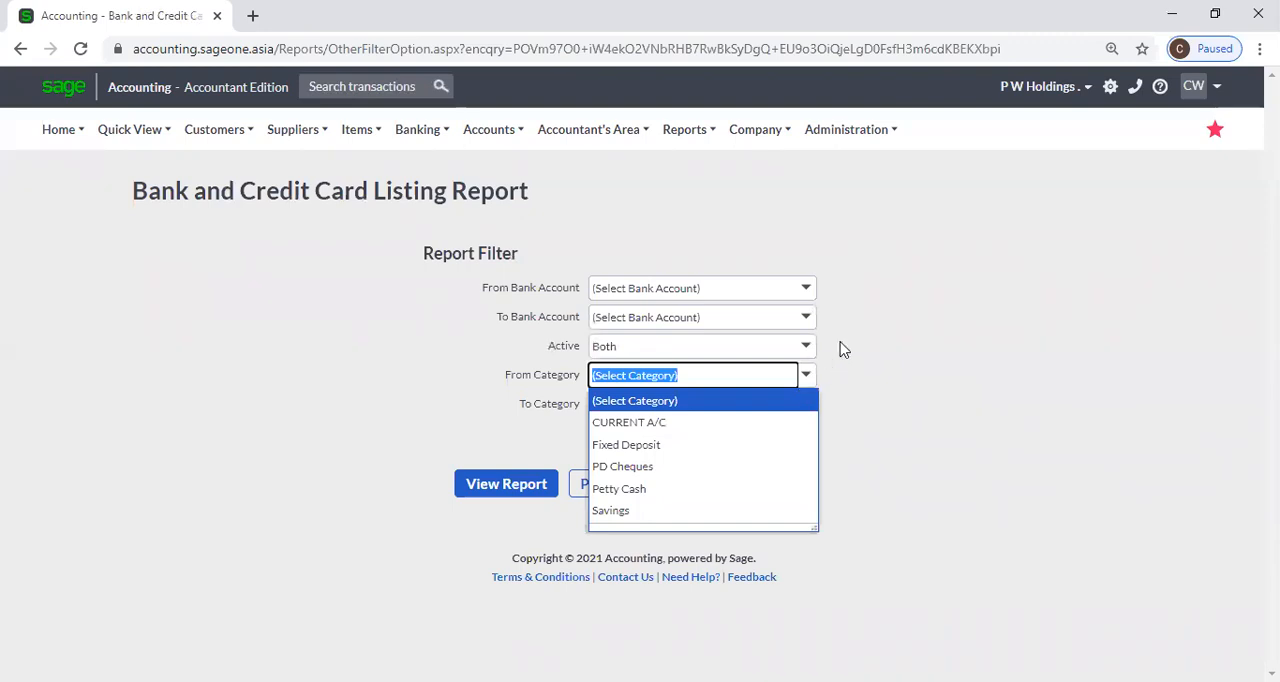
left_click(840, 349)
View the bank and credit card listing report with the default filters and review the account balances.
left_click(545, 486)
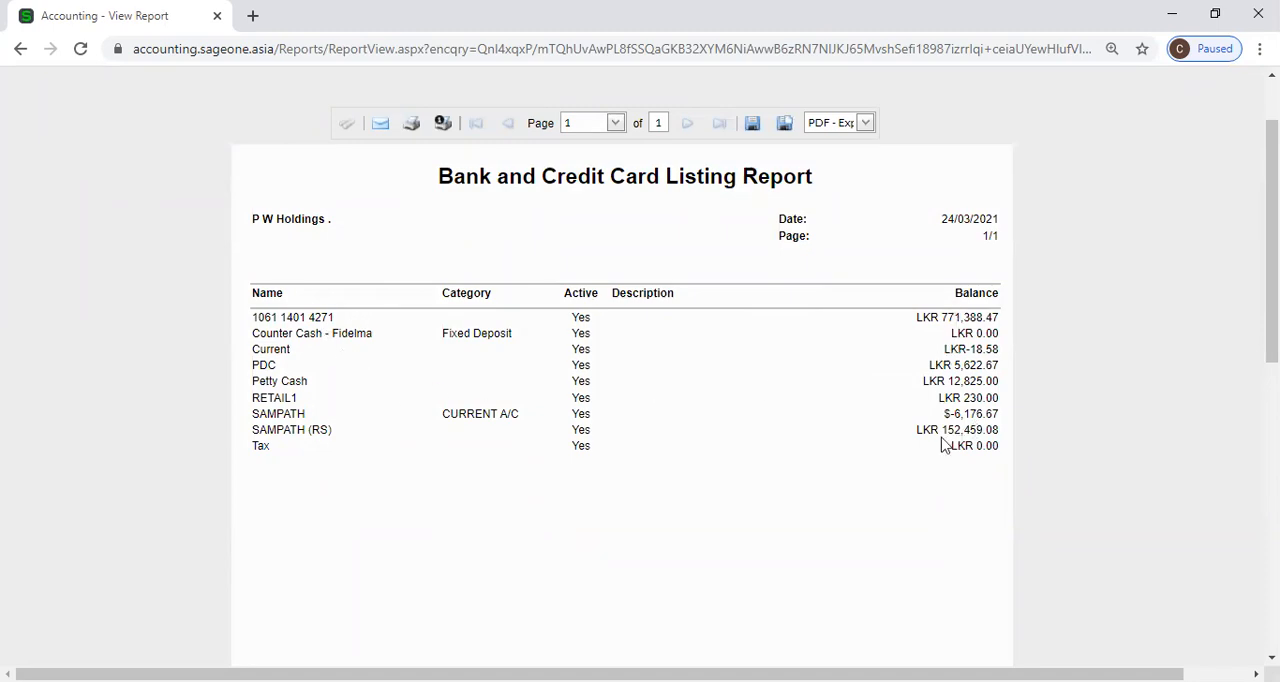
scroll(886, 402, "down", 5)
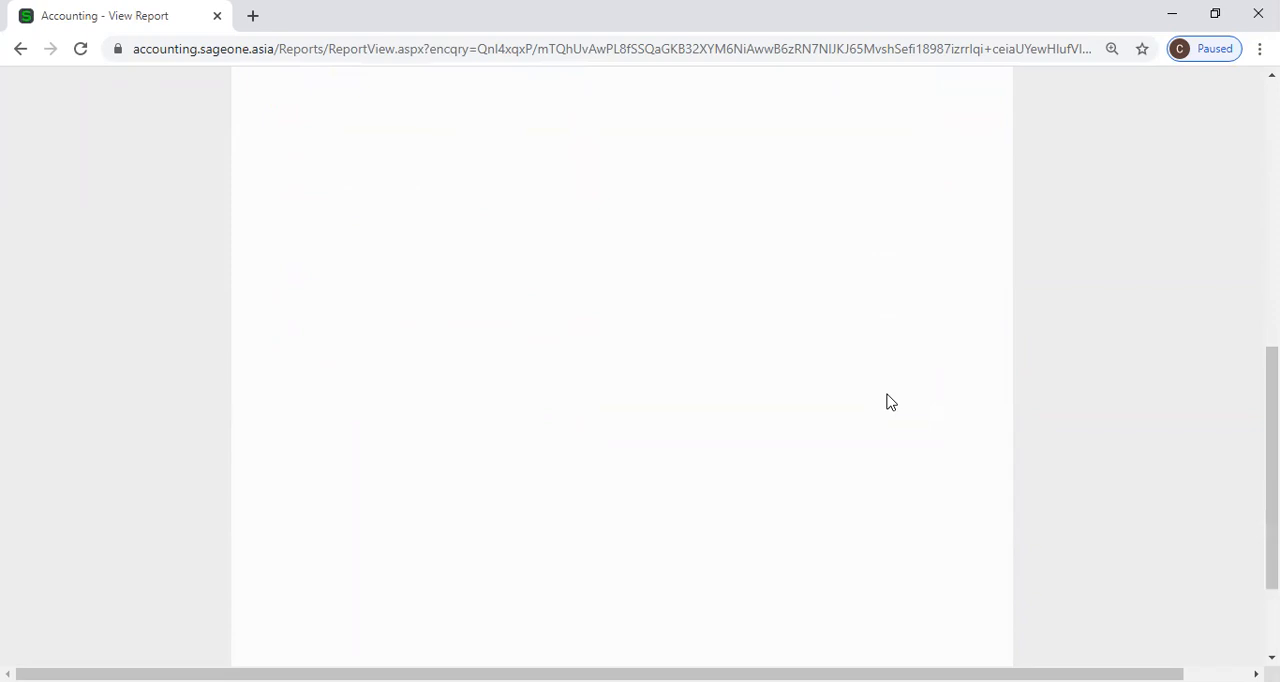
scroll(886, 402, "up", 5)
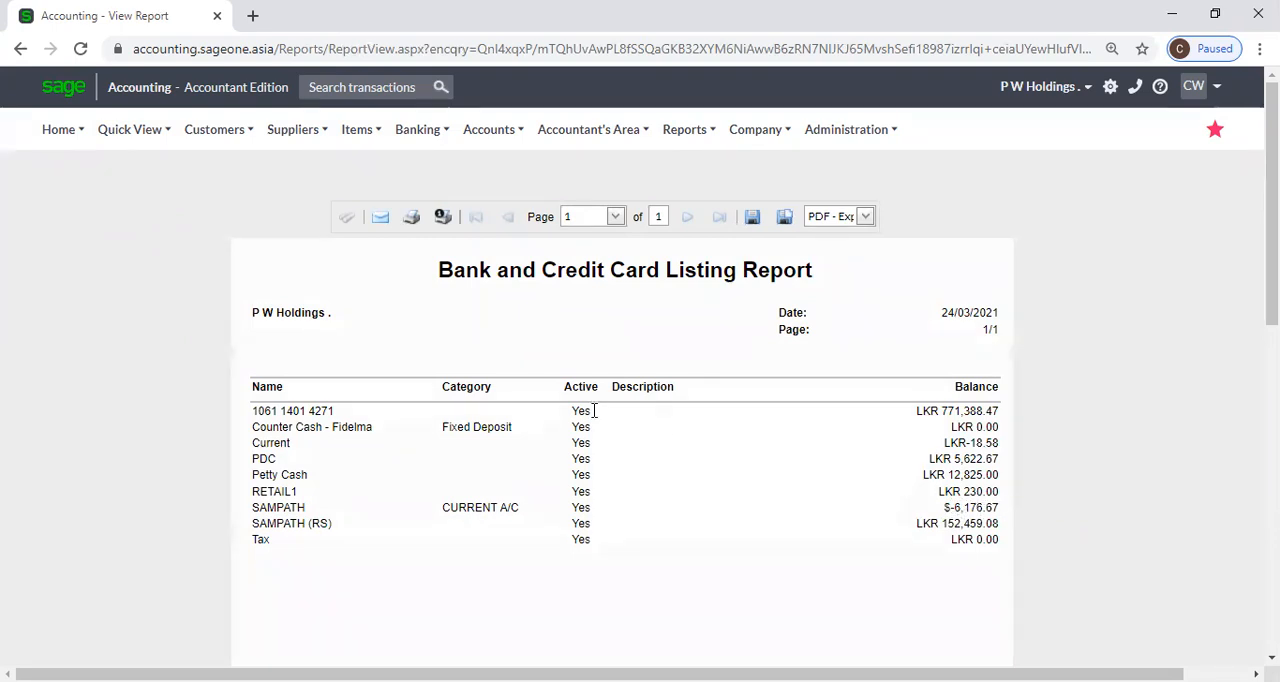
Open the banks and credit cards transactions report and set its date range to Quarterly for the current quarter.
mouse_move(519, 136)
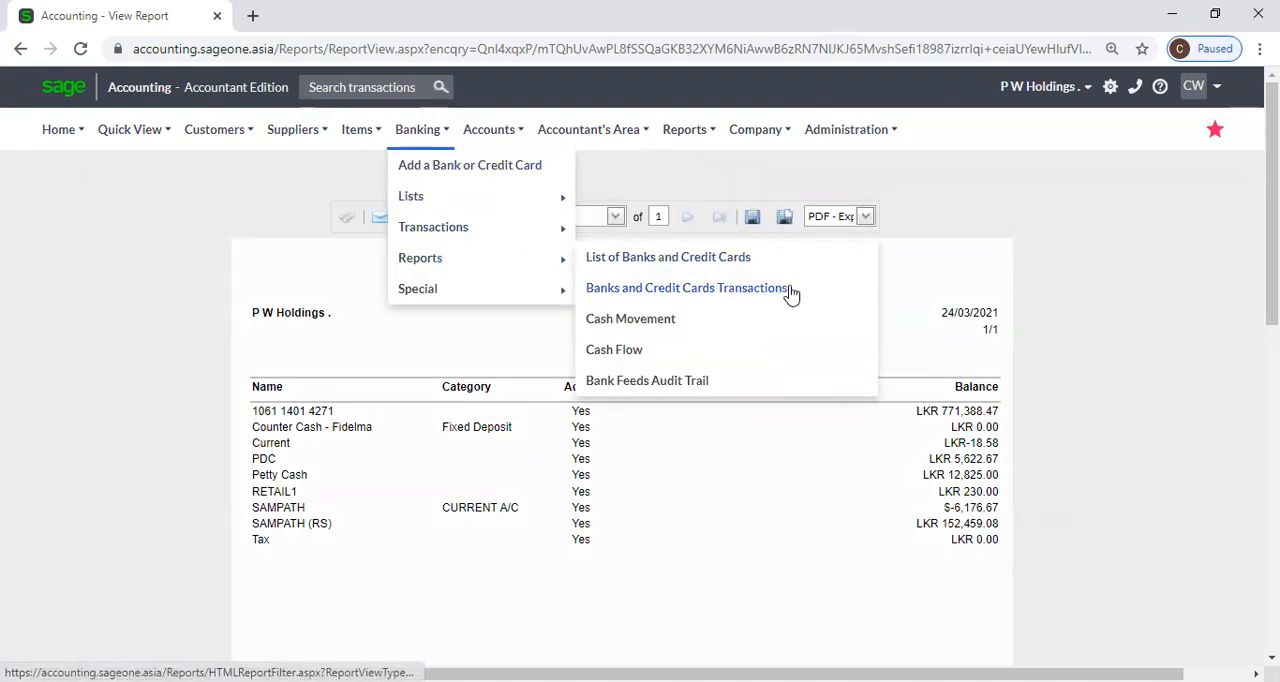
left_click(789, 290)
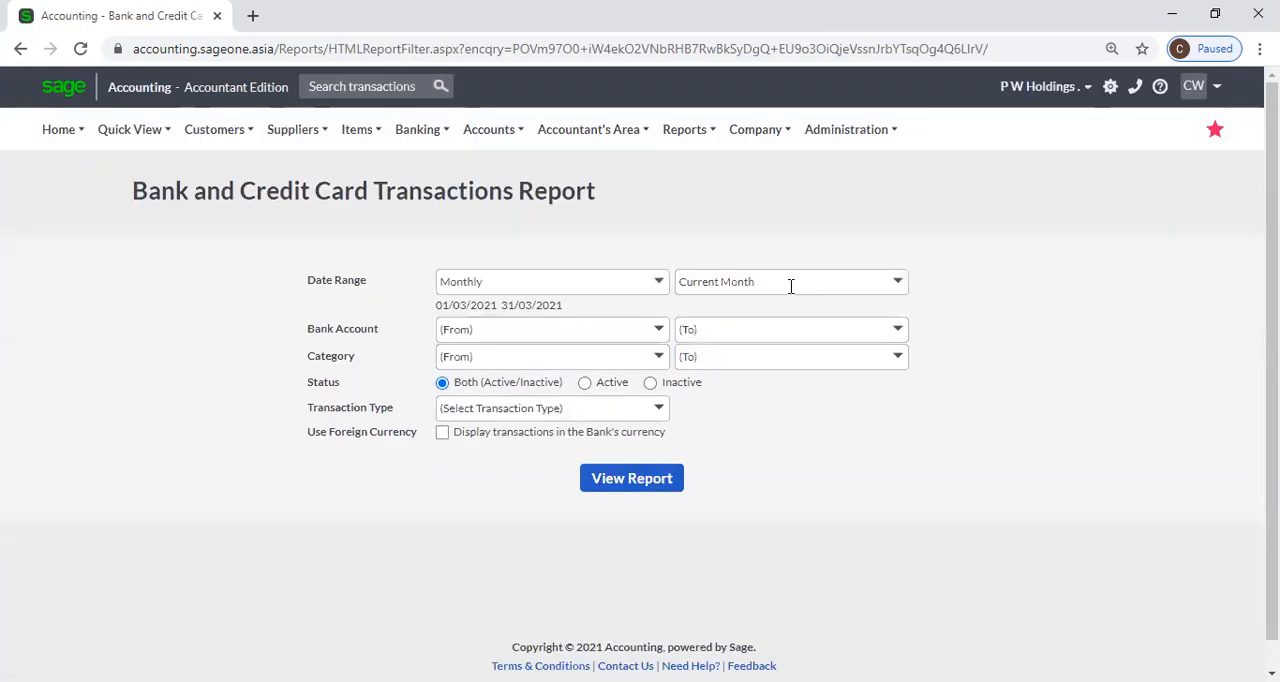
left_click(659, 285)
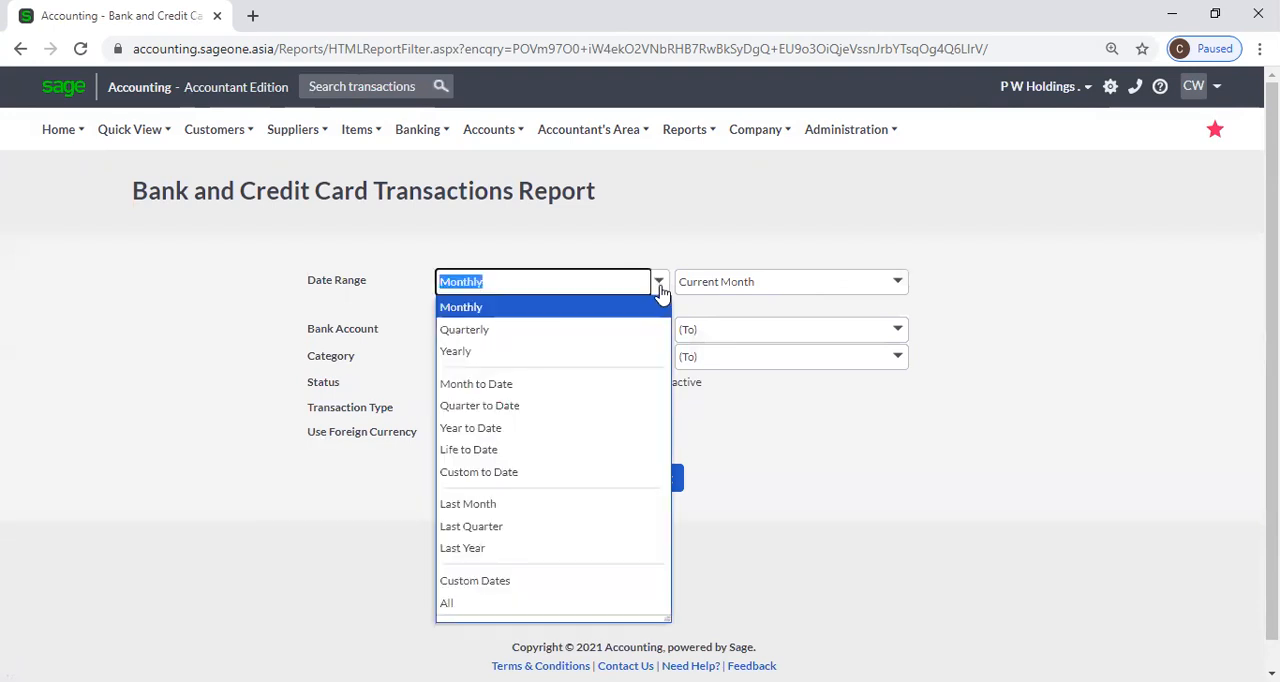
left_click(535, 329)
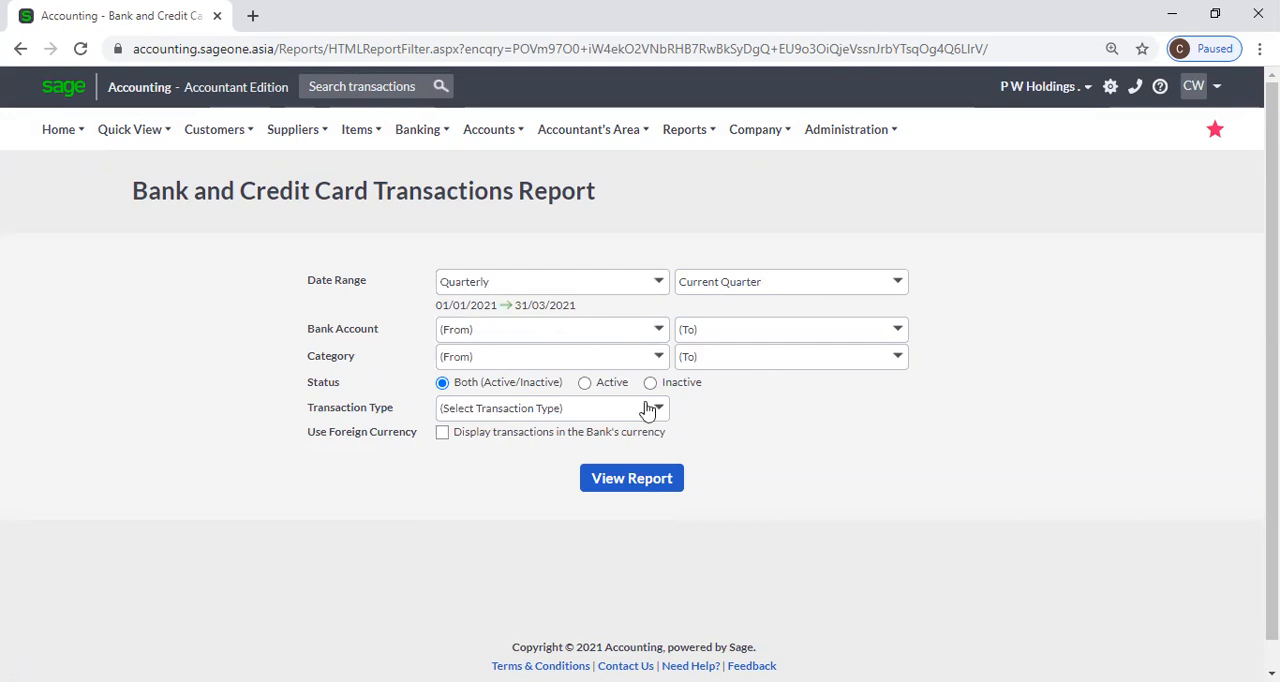
Go over the bank accounts and categories available as starting points for the transactions report, without choosing any.
left_click(660, 329)
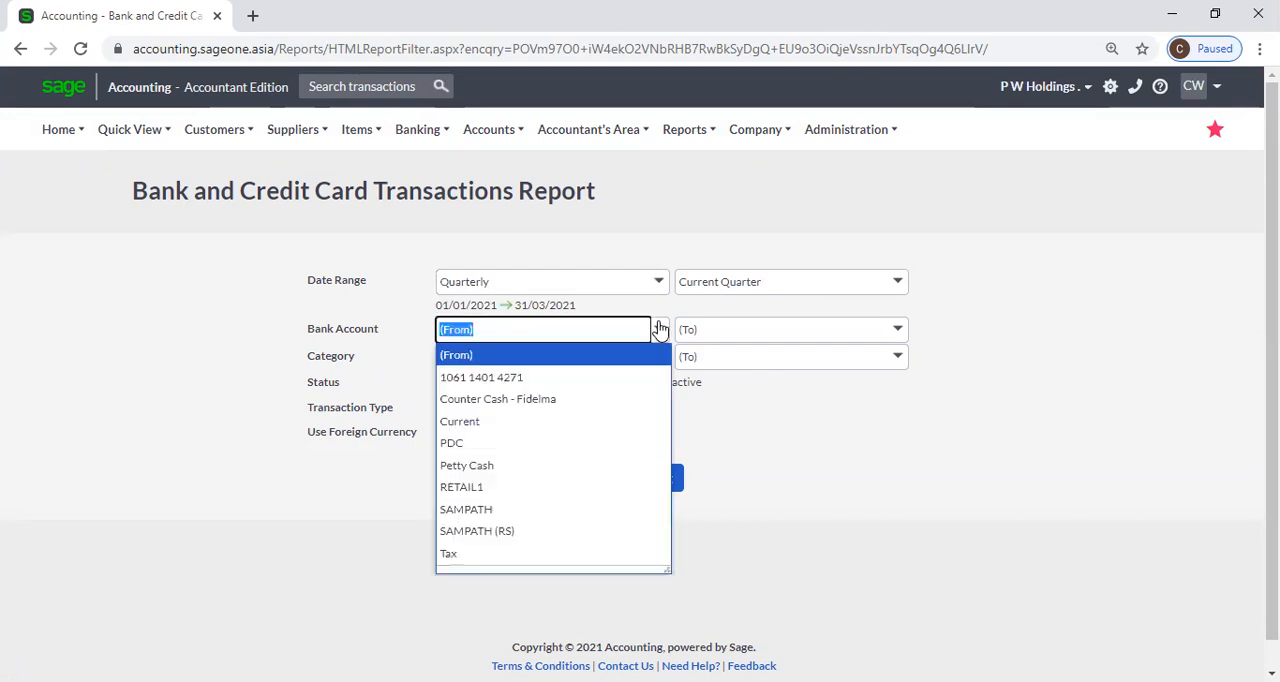
left_click(752, 448)
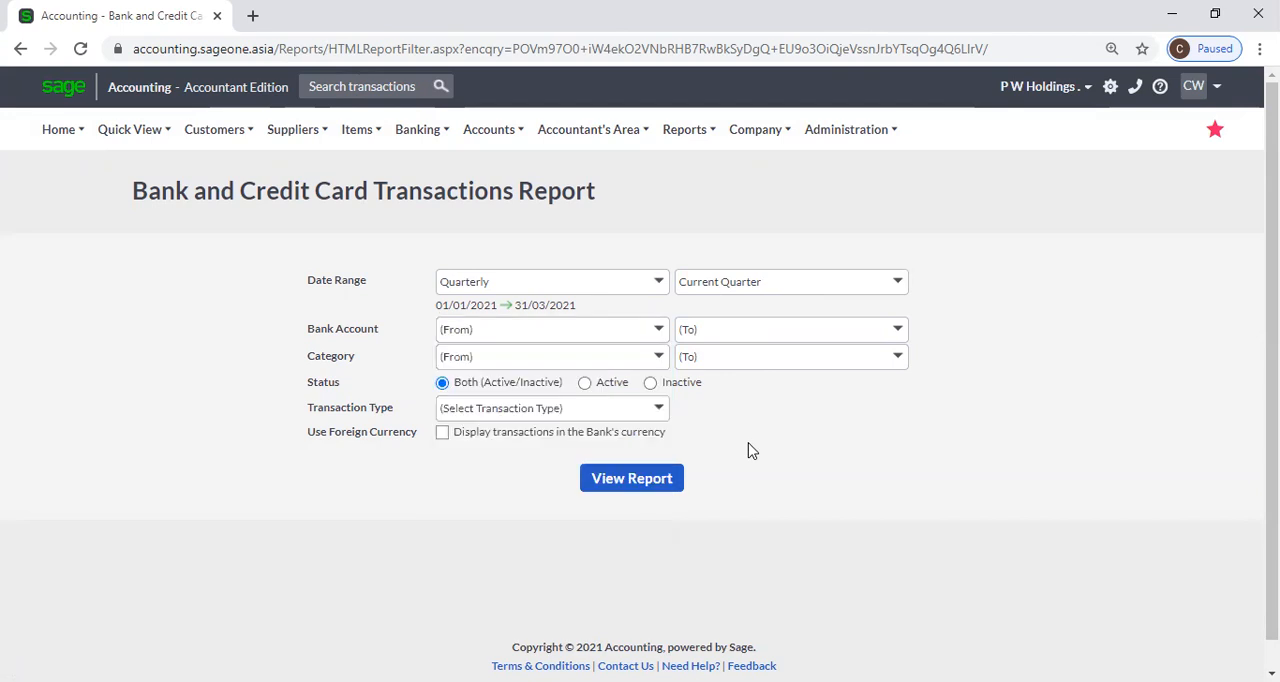
left_click(659, 338)
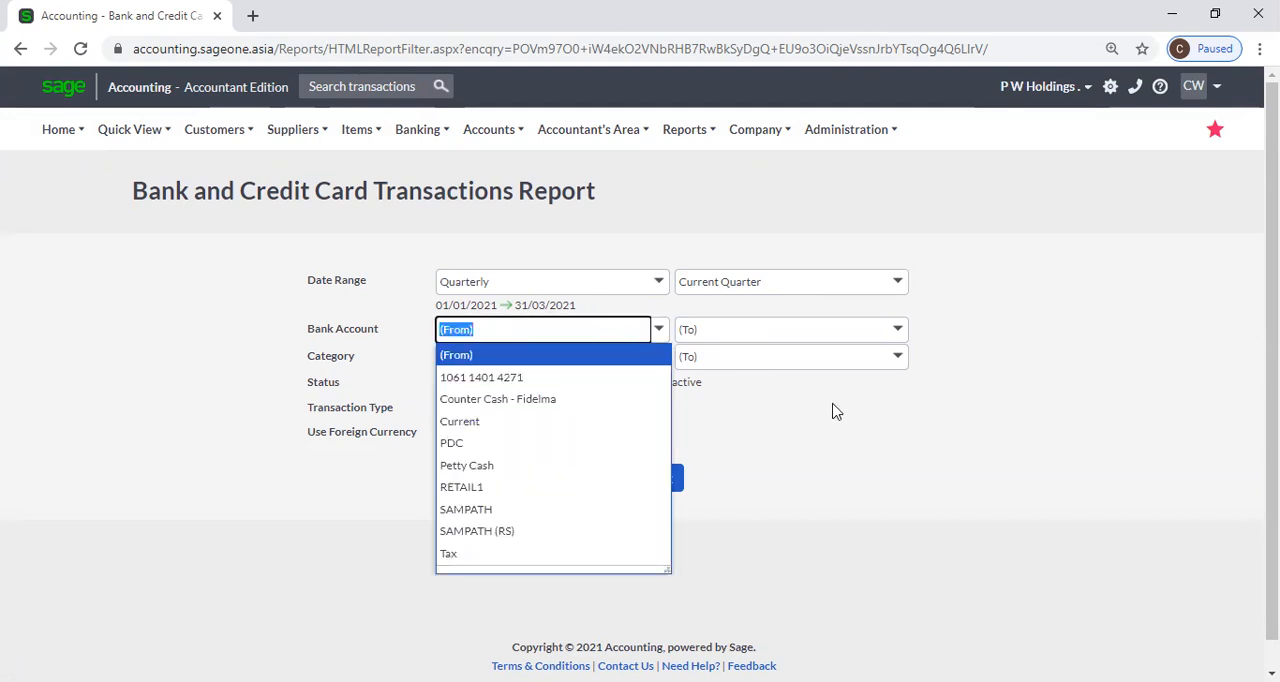
left_click(832, 412)
left_click(657, 364)
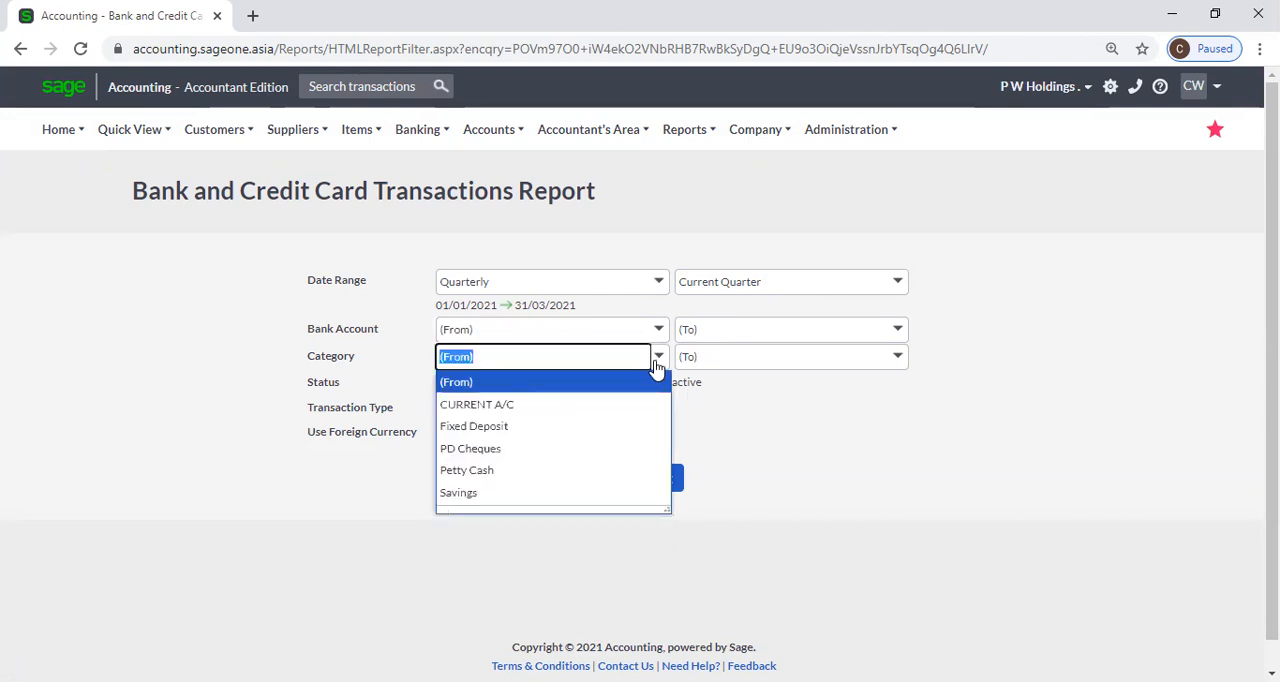
left_click(790, 410)
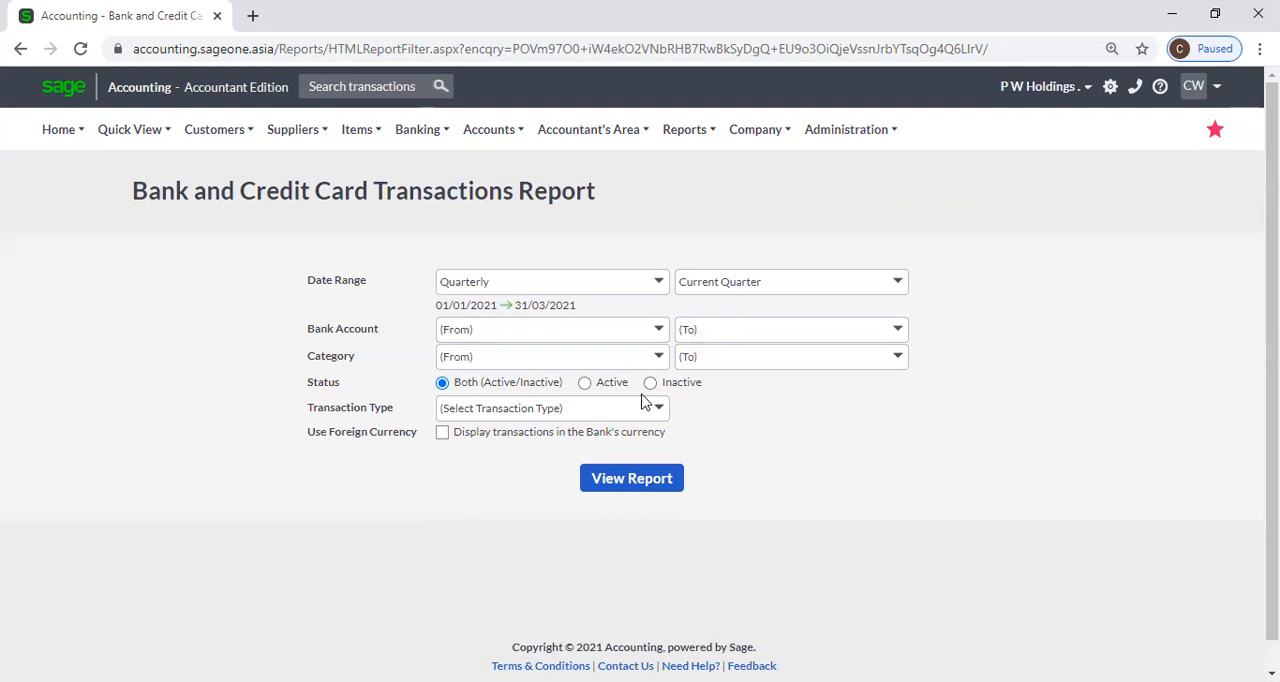
Go over the report's status, transaction type and foreign currency options, keeping the status on Both (Active/Inactive).
left_click(587, 391)
left_click(677, 388)
left_click(540, 393)
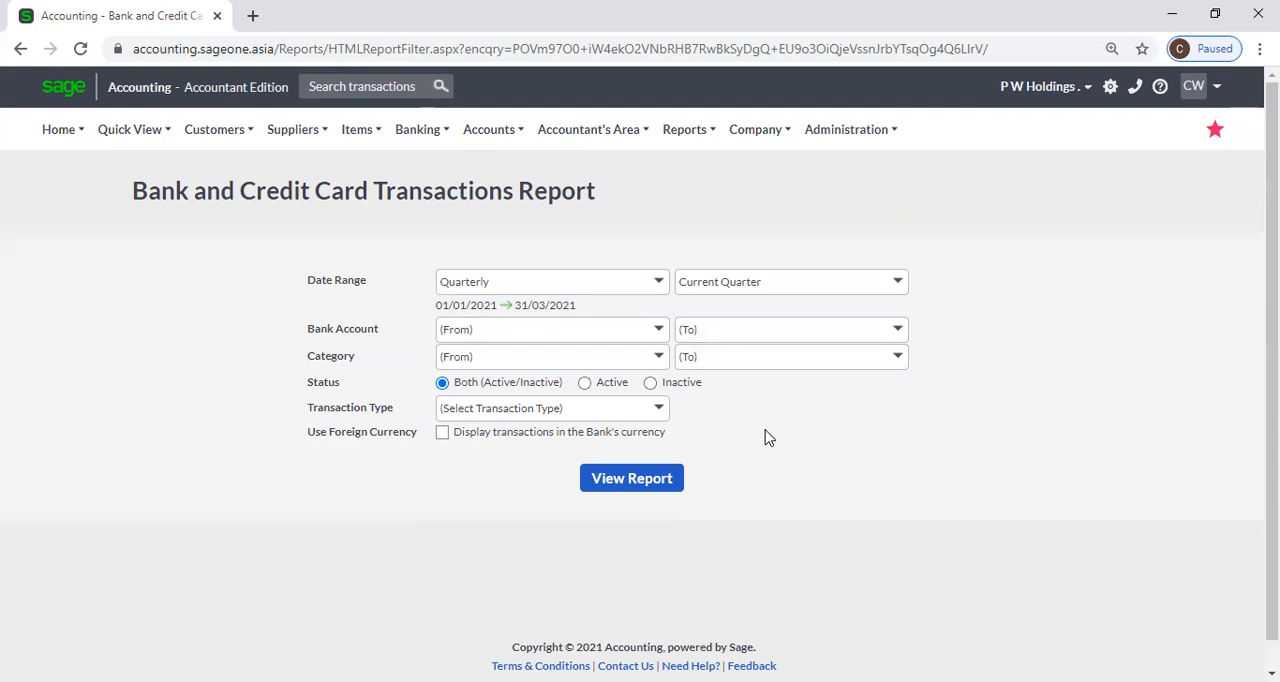
left_click(661, 416)
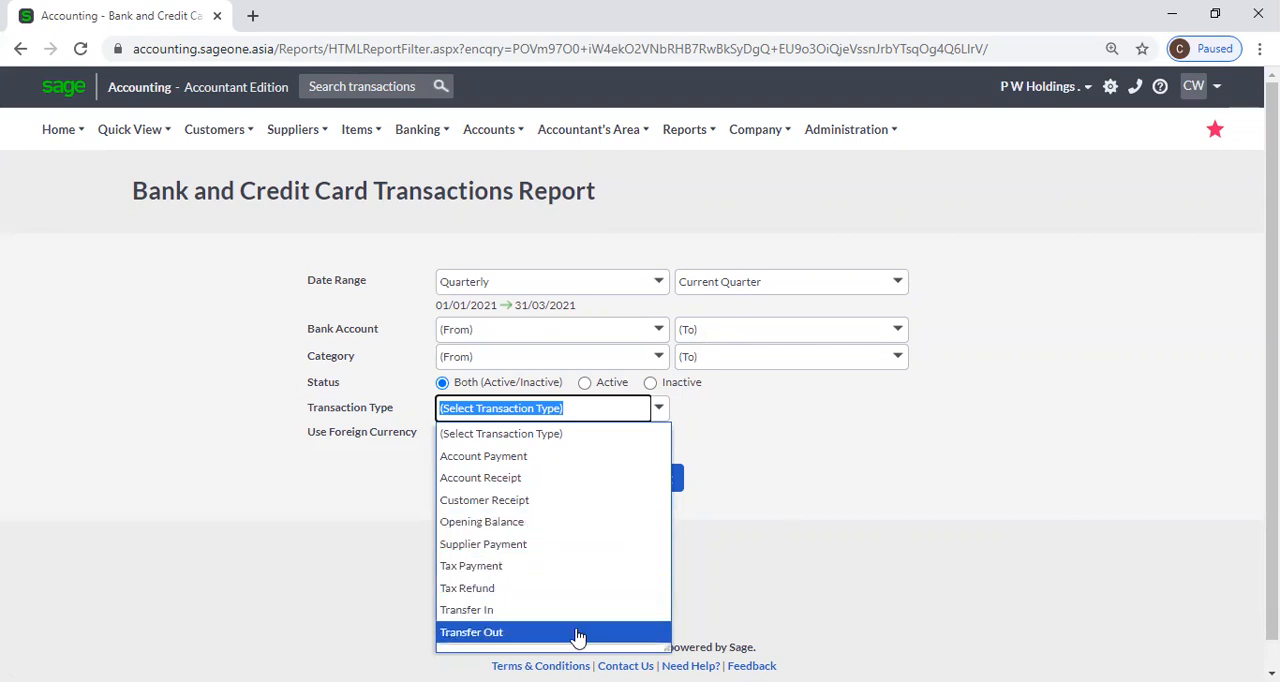
left_click(826, 578)
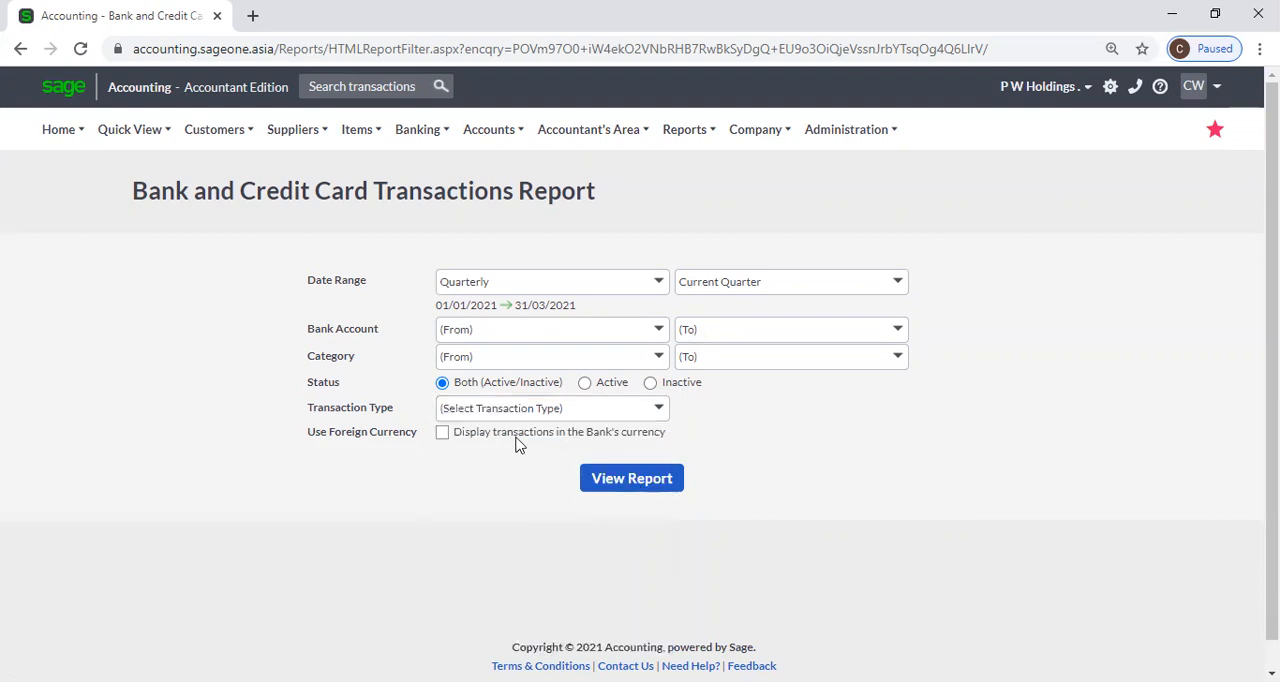
left_click(443, 436)
left_click(442, 438)
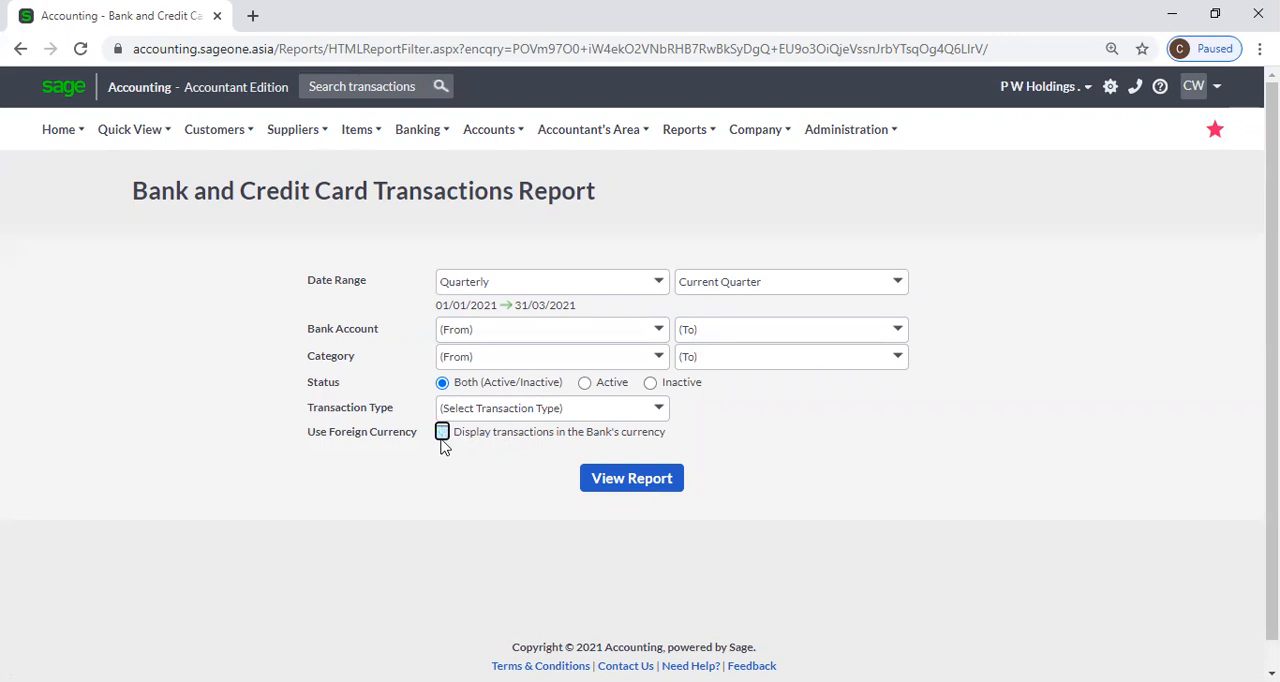
View the quarterly transactions report for all bank accounts and review its entries, closing balances and grand total.
left_click(631, 482)
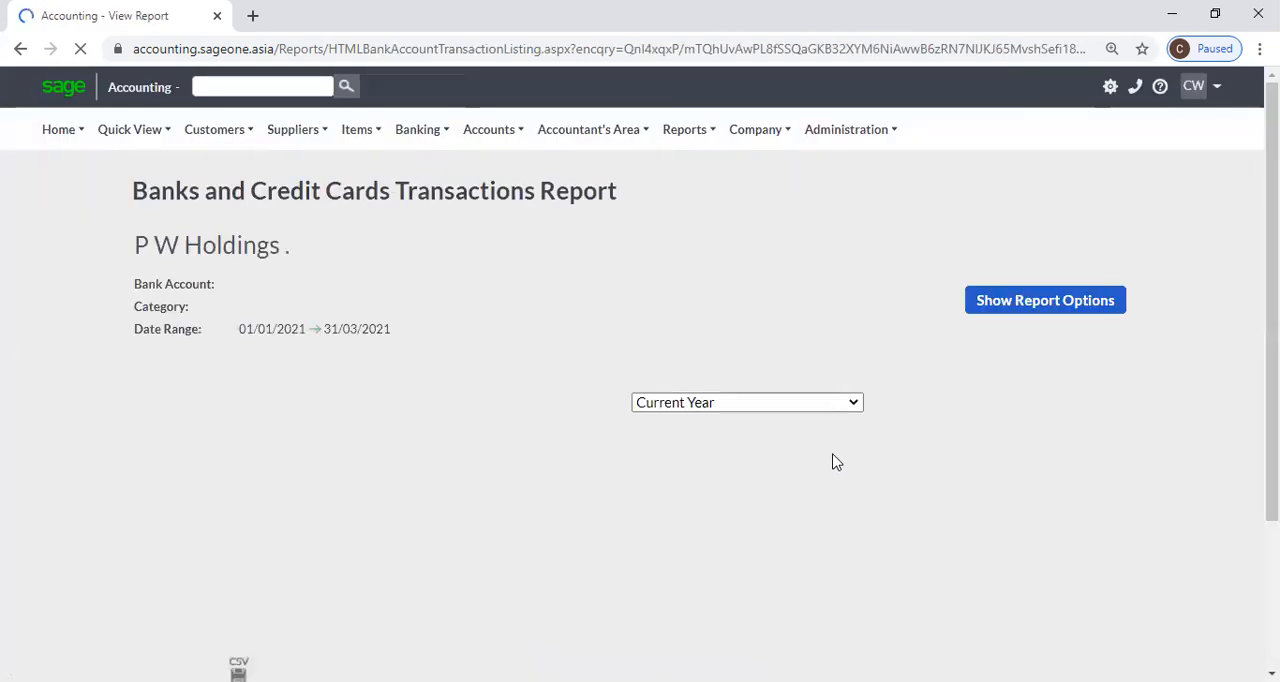
scroll(843, 422, "down", 2)
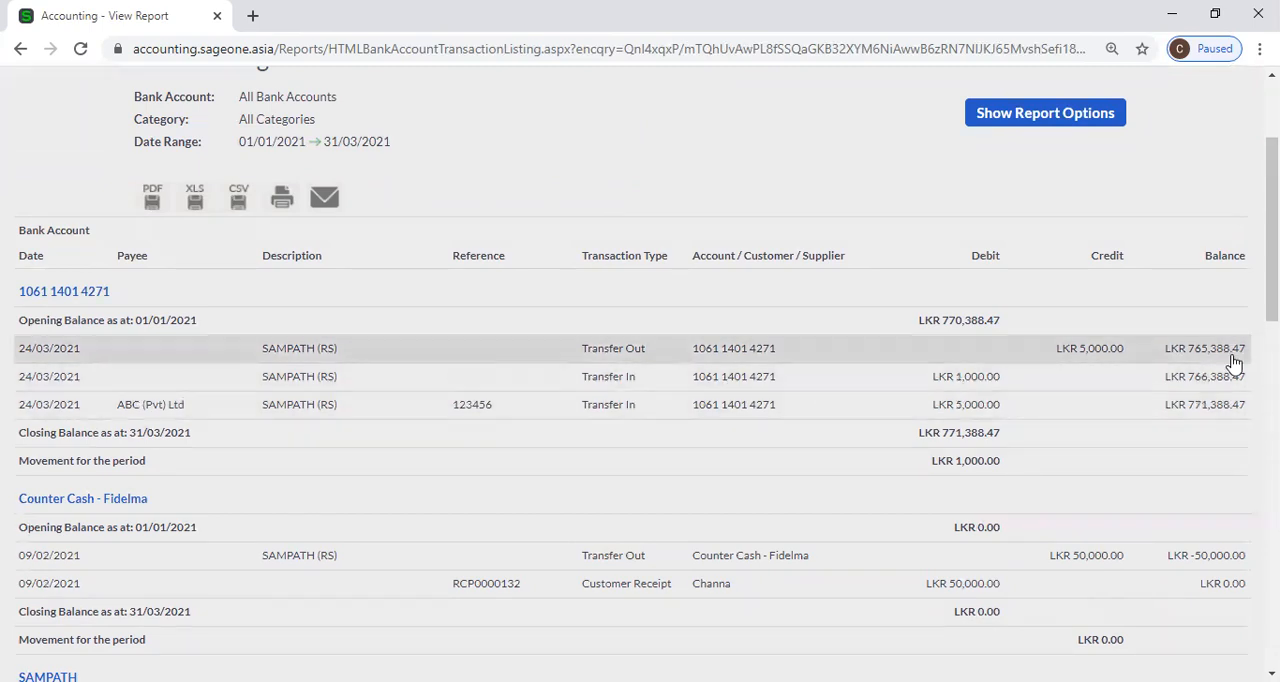
scroll(1222, 420, "down", 10)
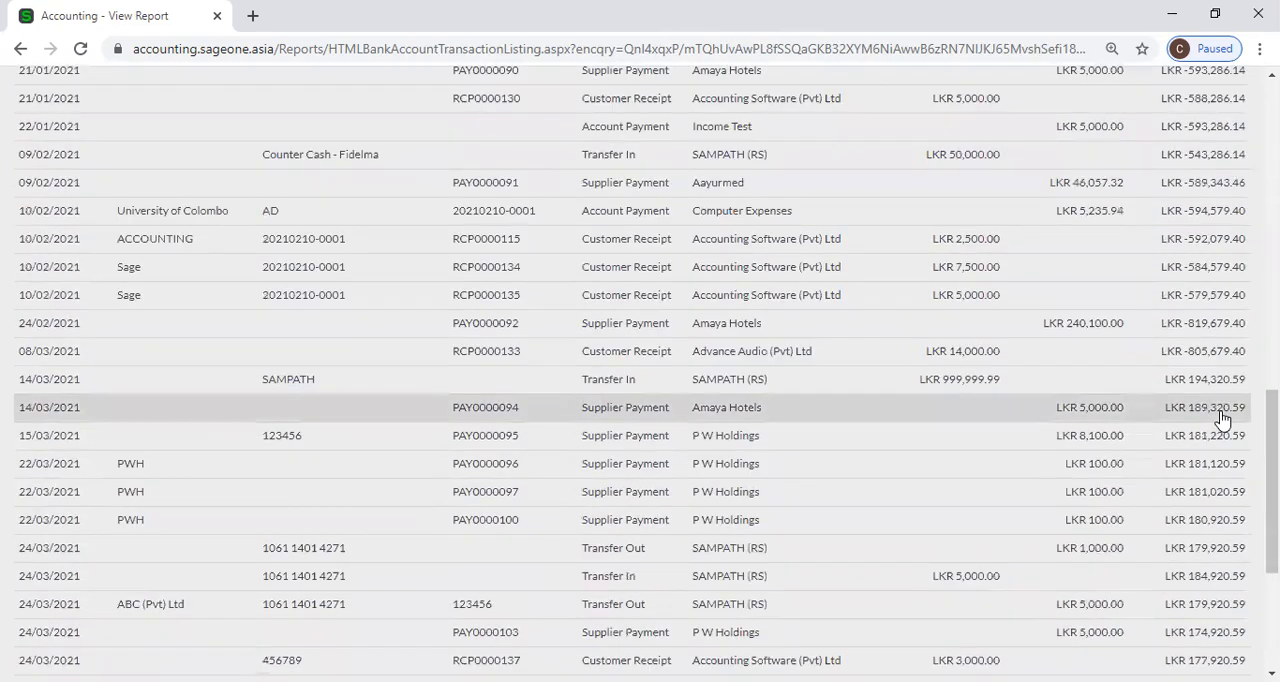
scroll(1200, 420, "down", 3)
scroll(1012, 315, "up", 5)
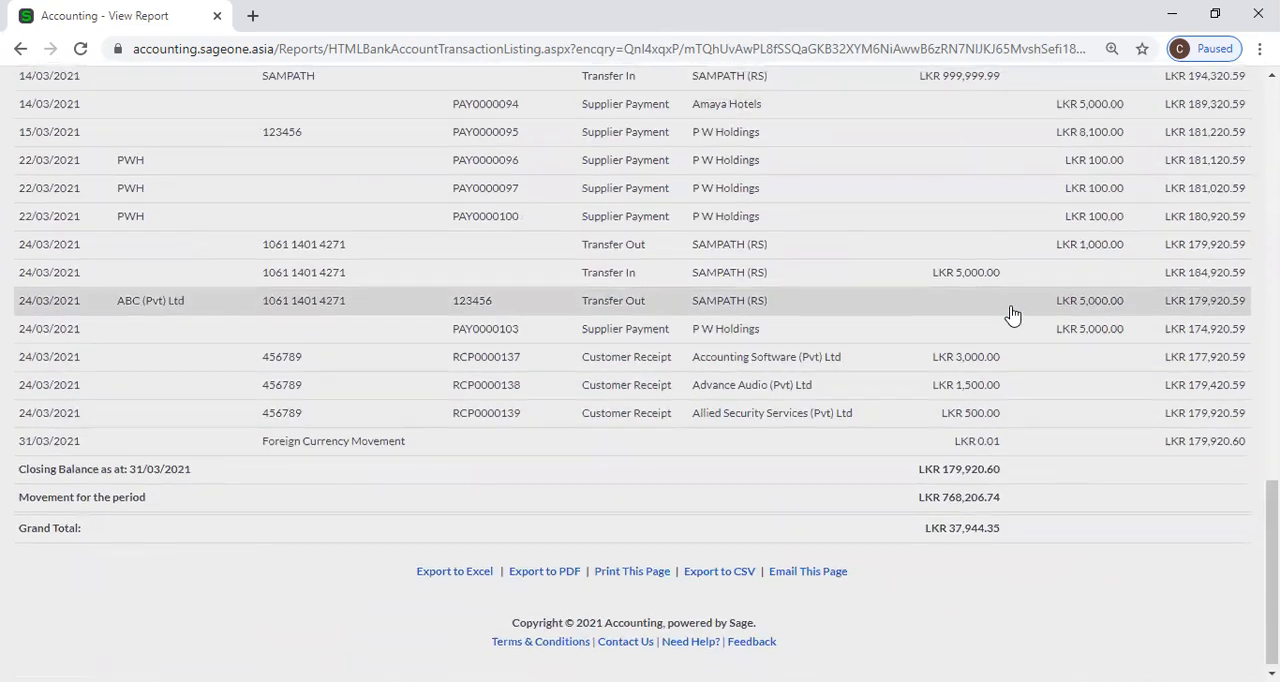
scroll(1012, 315, "down", 3)
scroll(1012, 315, "down", 2)
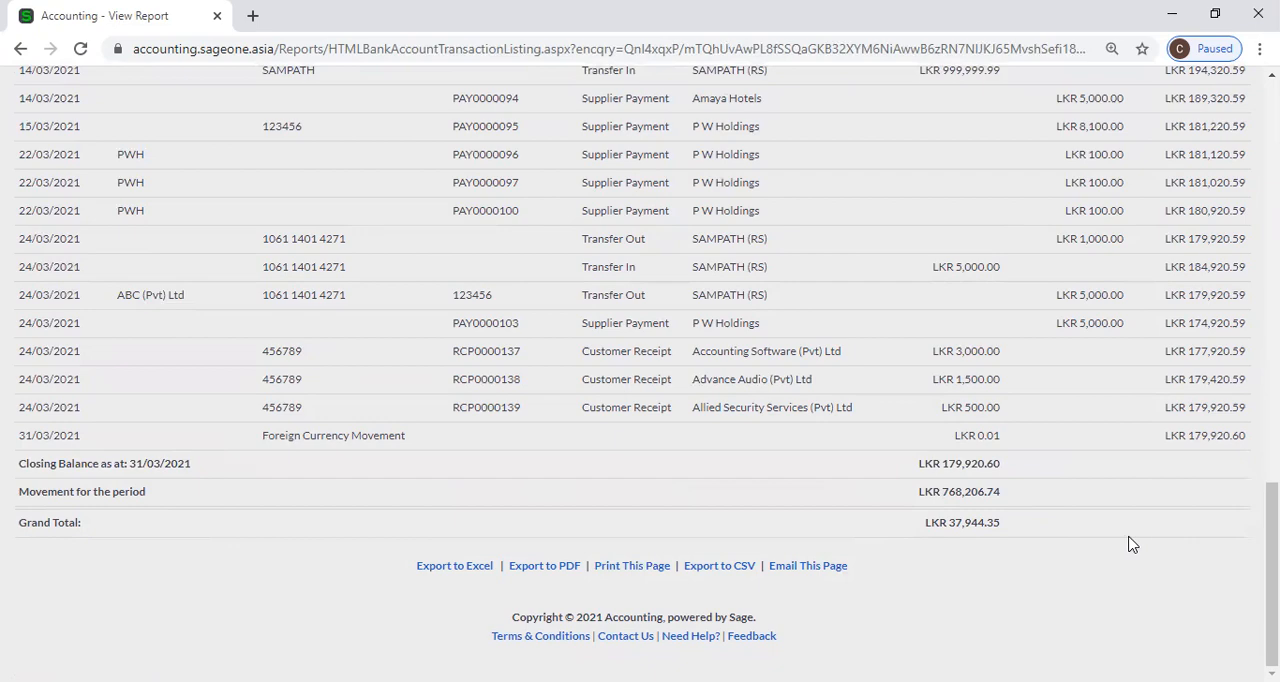
scroll(1131, 543, "up", 10)
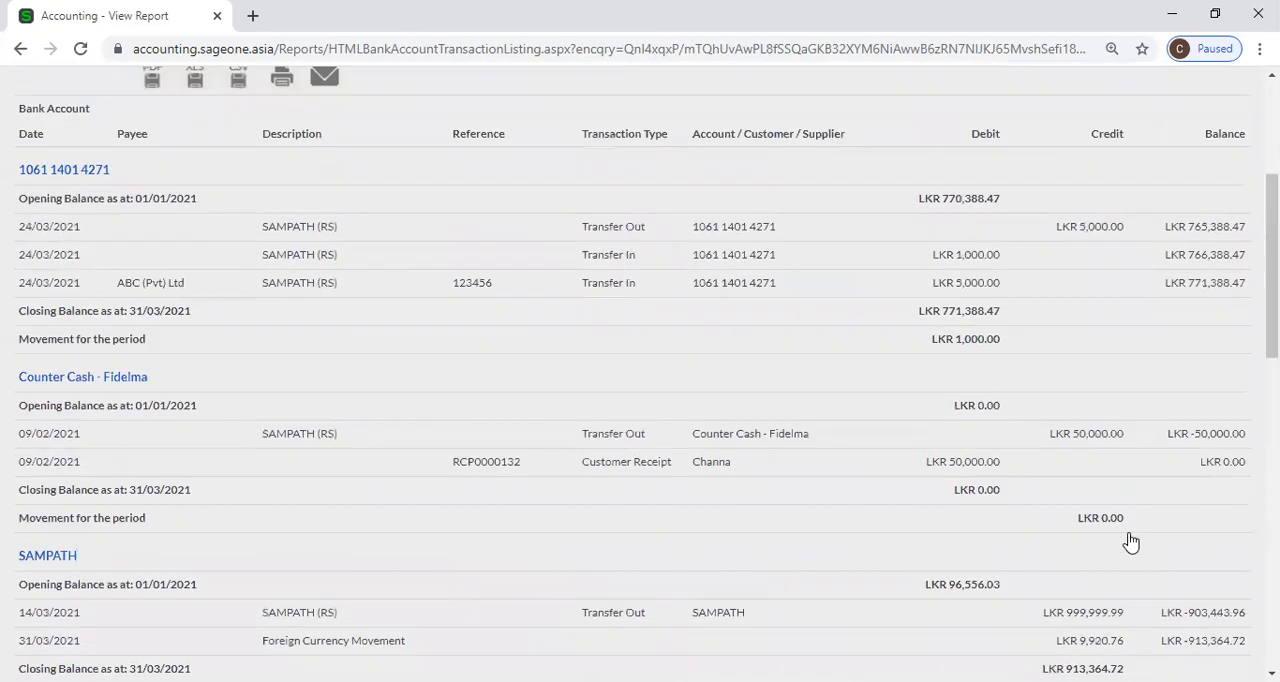
scroll(1131, 543, "up", 3)
Set the report to display transactions in the bank's currency, refresh it and review the SAMPATH account's entries.
left_click(1003, 305)
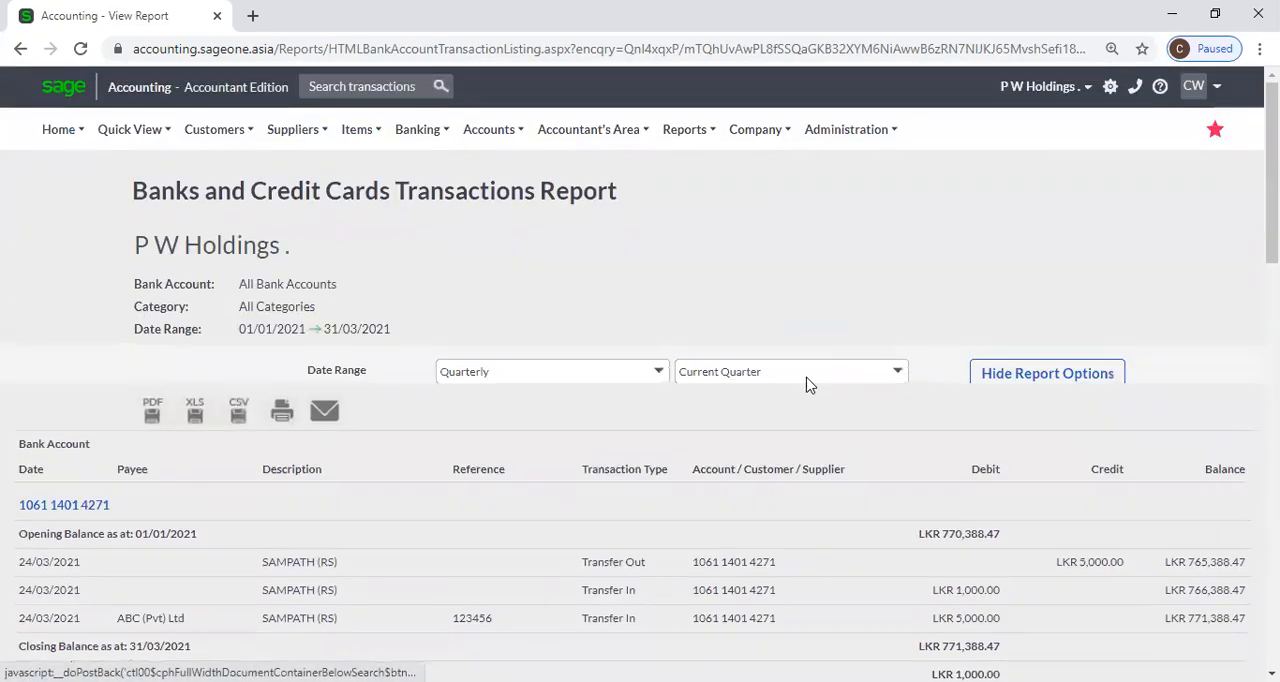
left_click(442, 450)
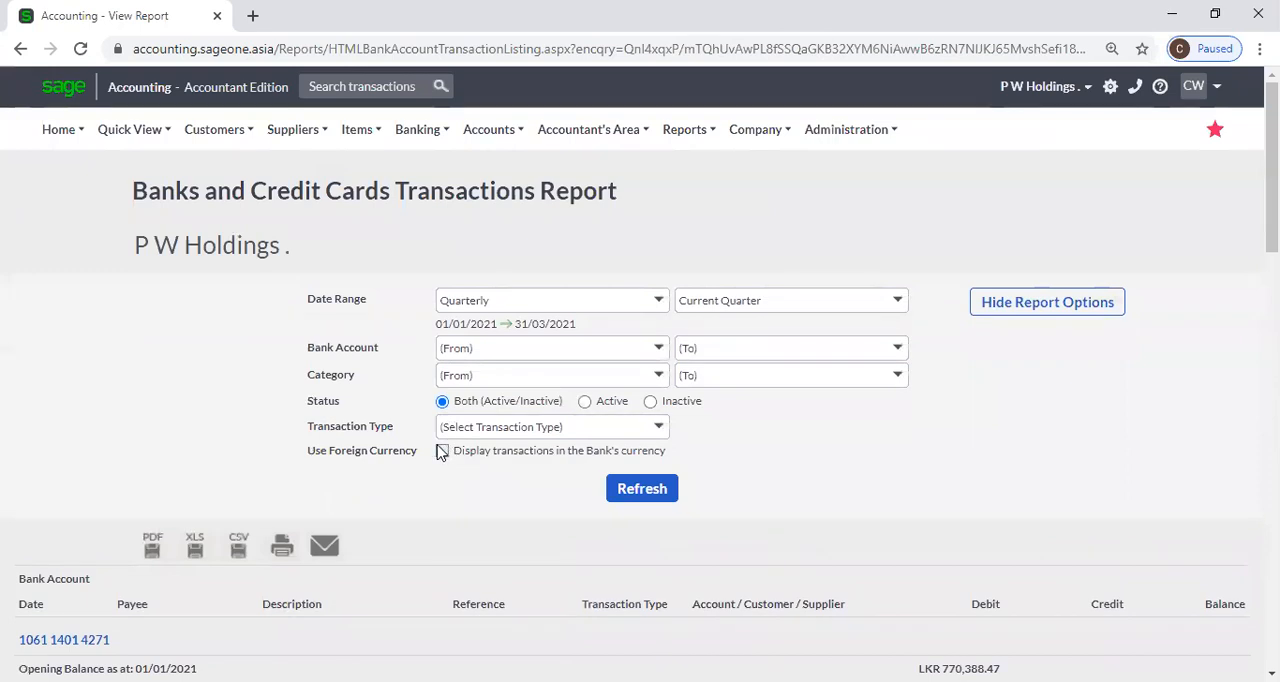
left_click(645, 494)
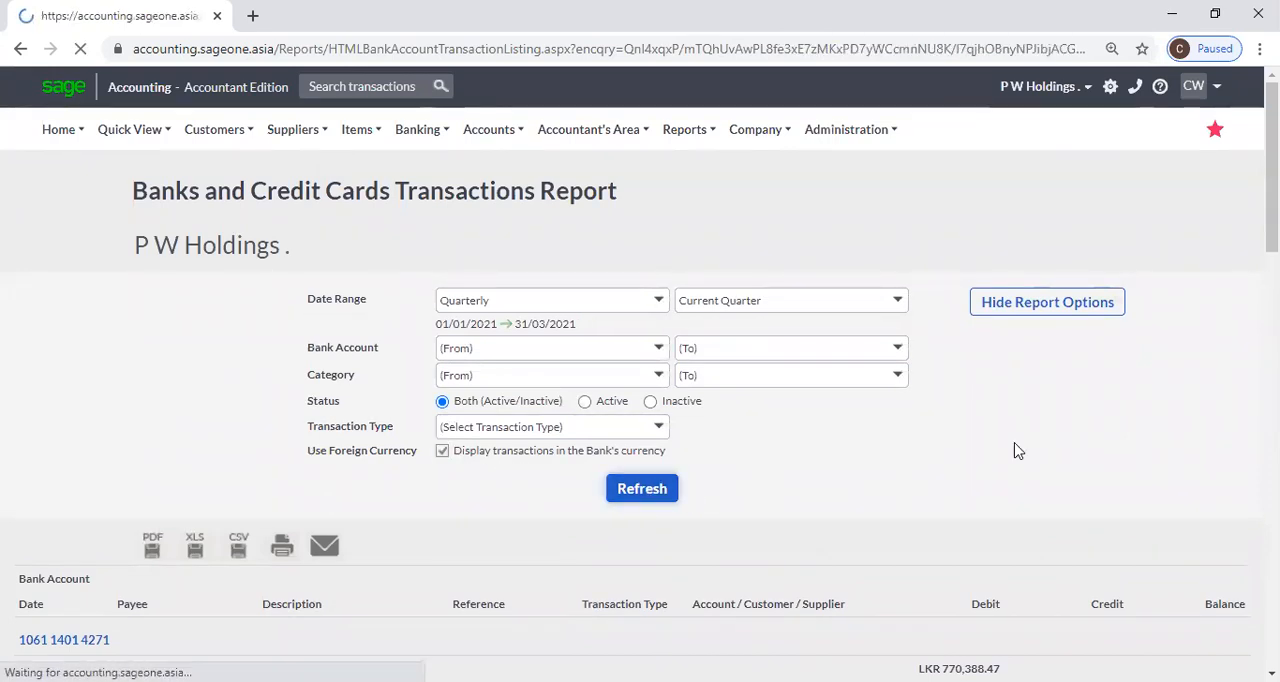
scroll(1014, 442, "down", 10)
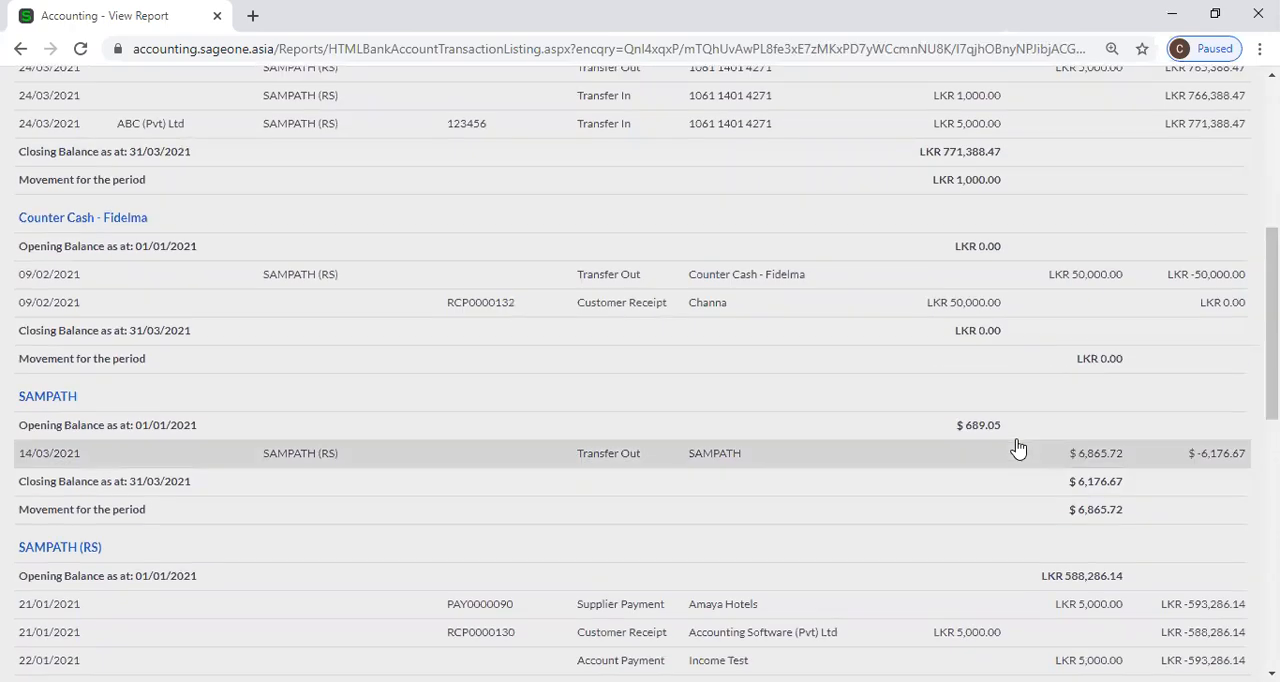
scroll(1018, 448, "up", 3)
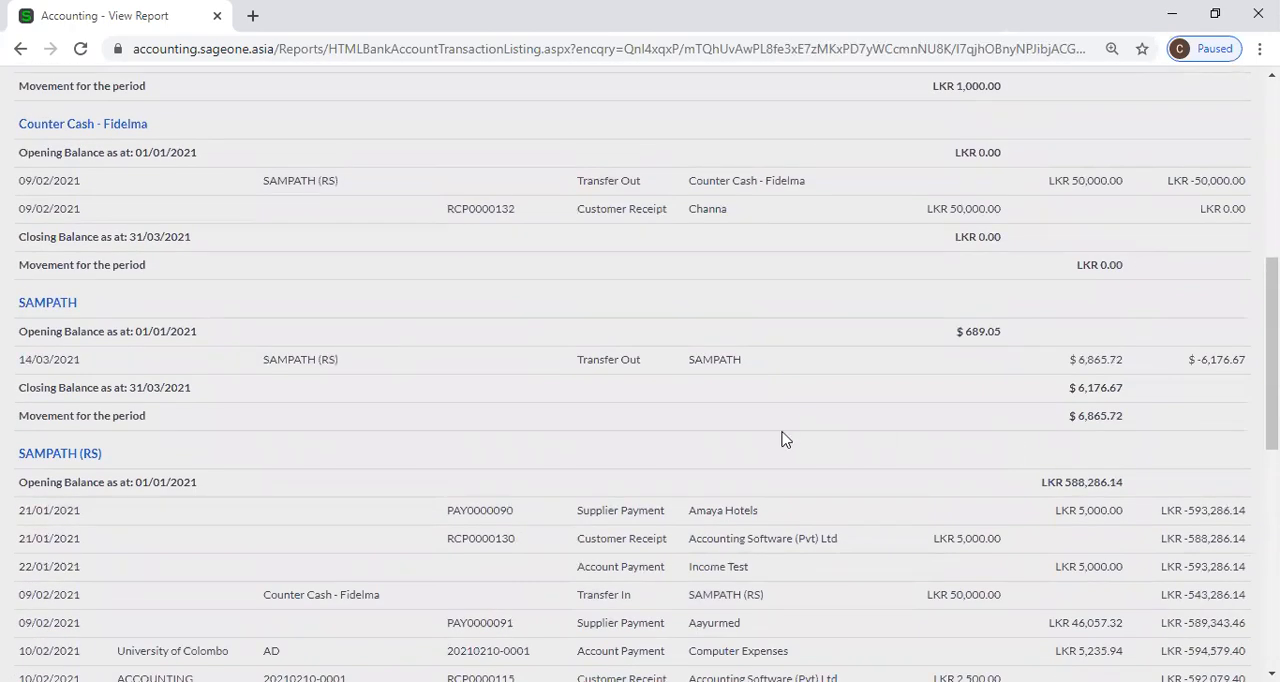
scroll(1049, 297, "up", 5)
Show the report options again and refresh the transactions report for the current quarter.
left_click(1045, 207)
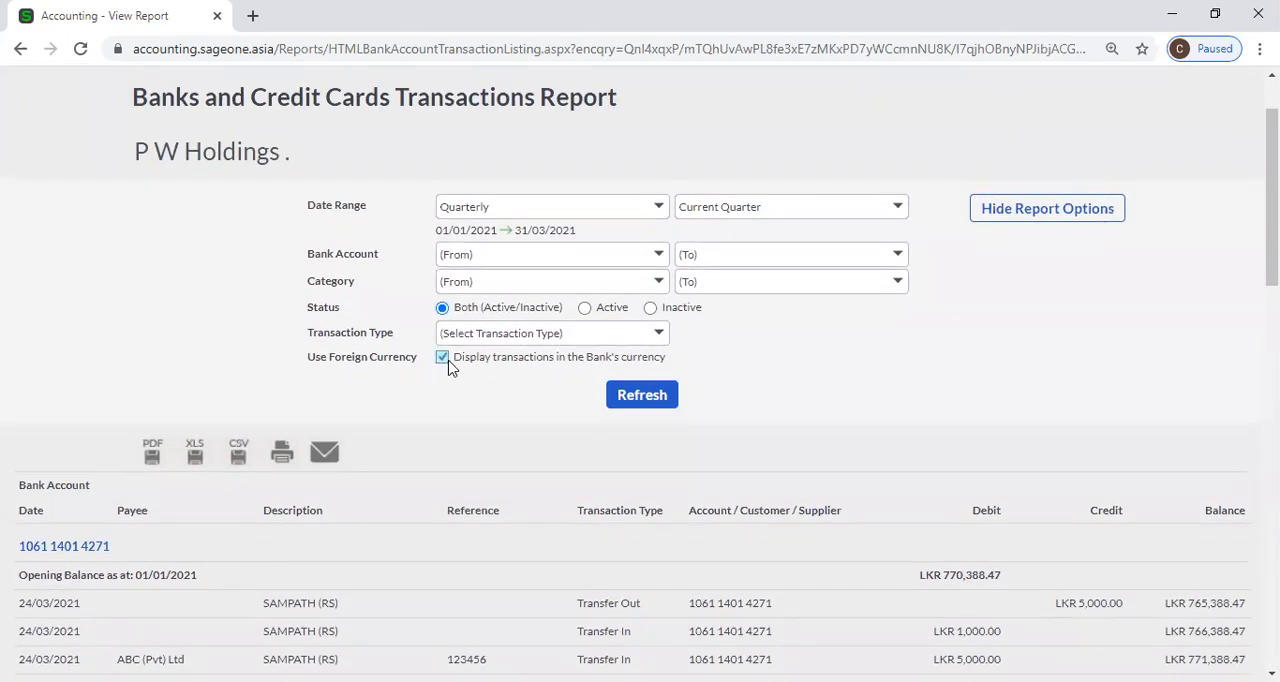
left_click(645, 394)
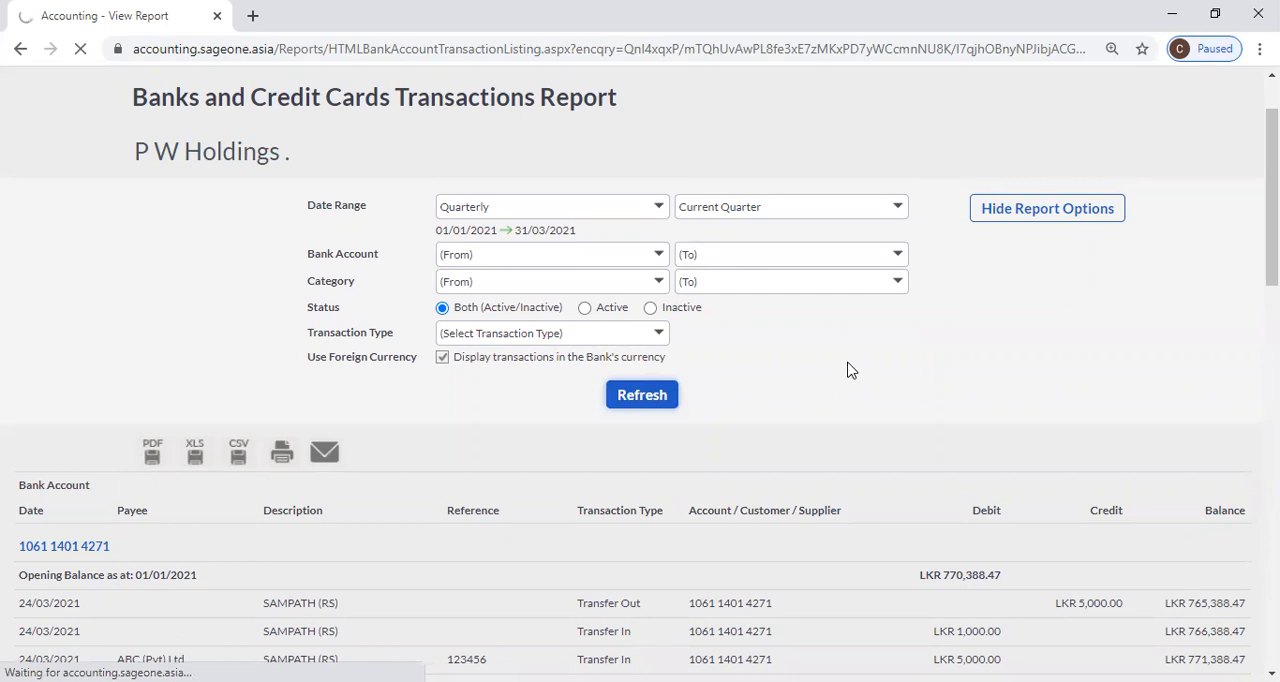
scroll(847, 375, "down", 6)
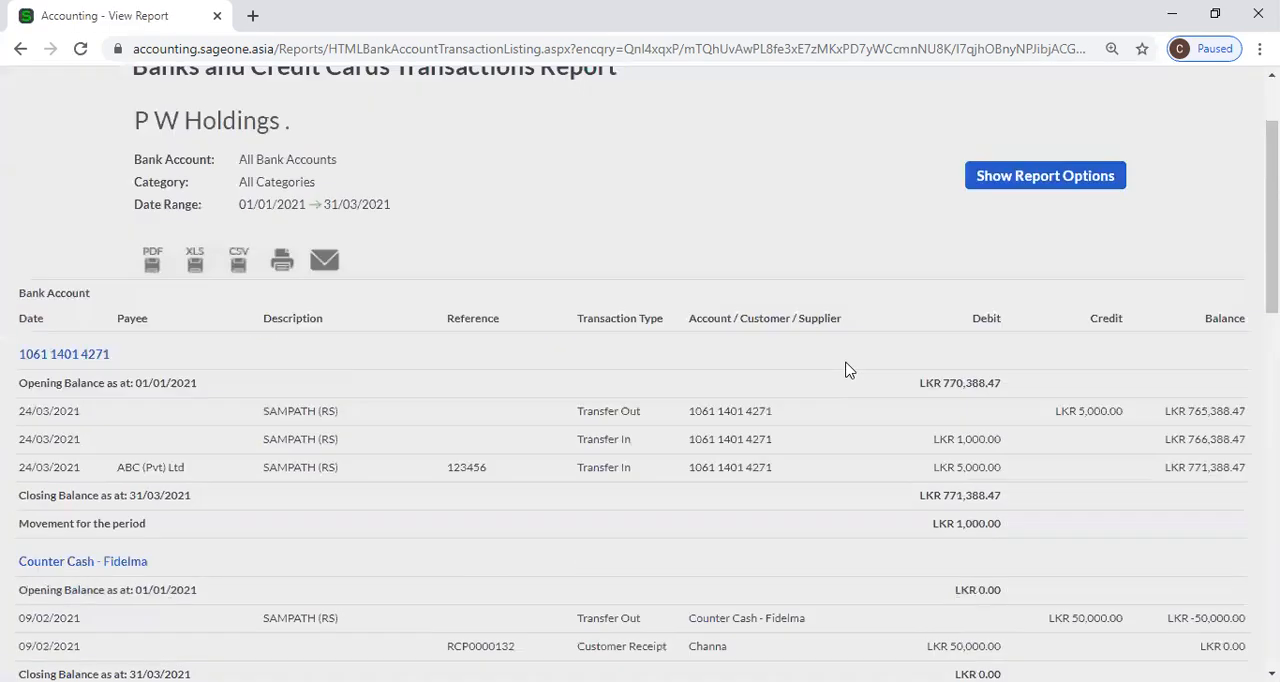
Review the refreshed current-quarter transactions report through the last entries of the SAMPATH (RS) account.
scroll(1117, 275, "down", 1)
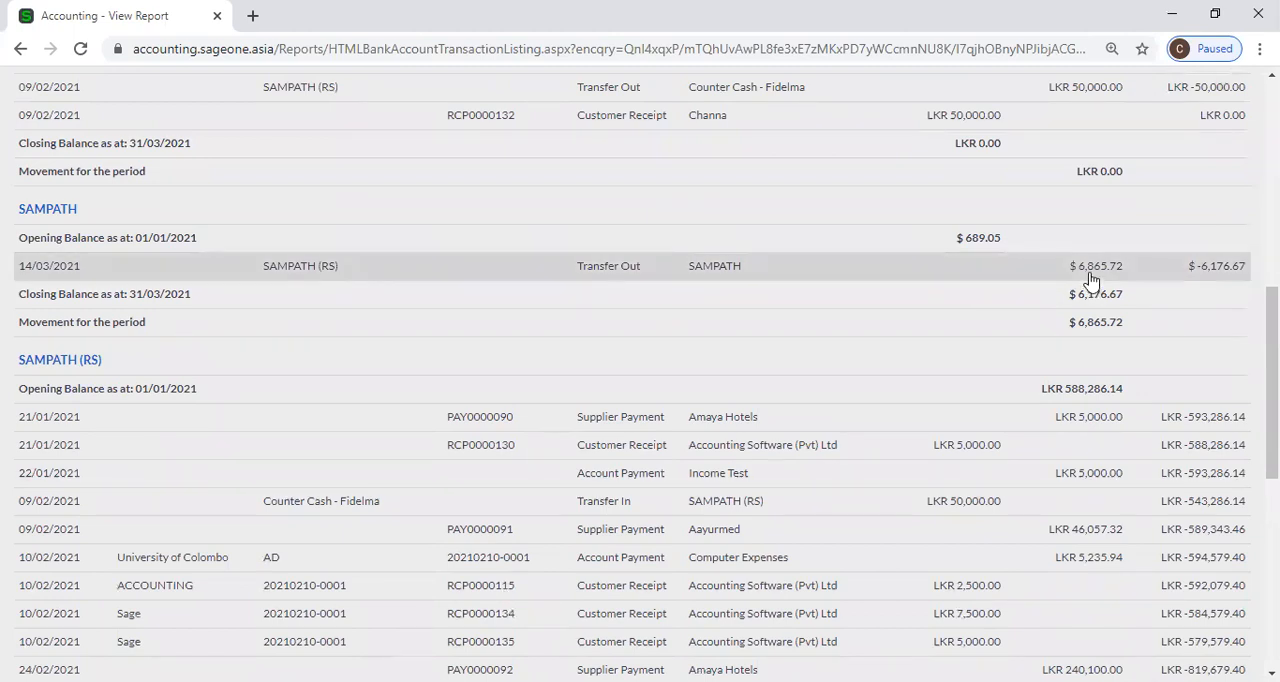
scroll(1092, 283, "down", 6)
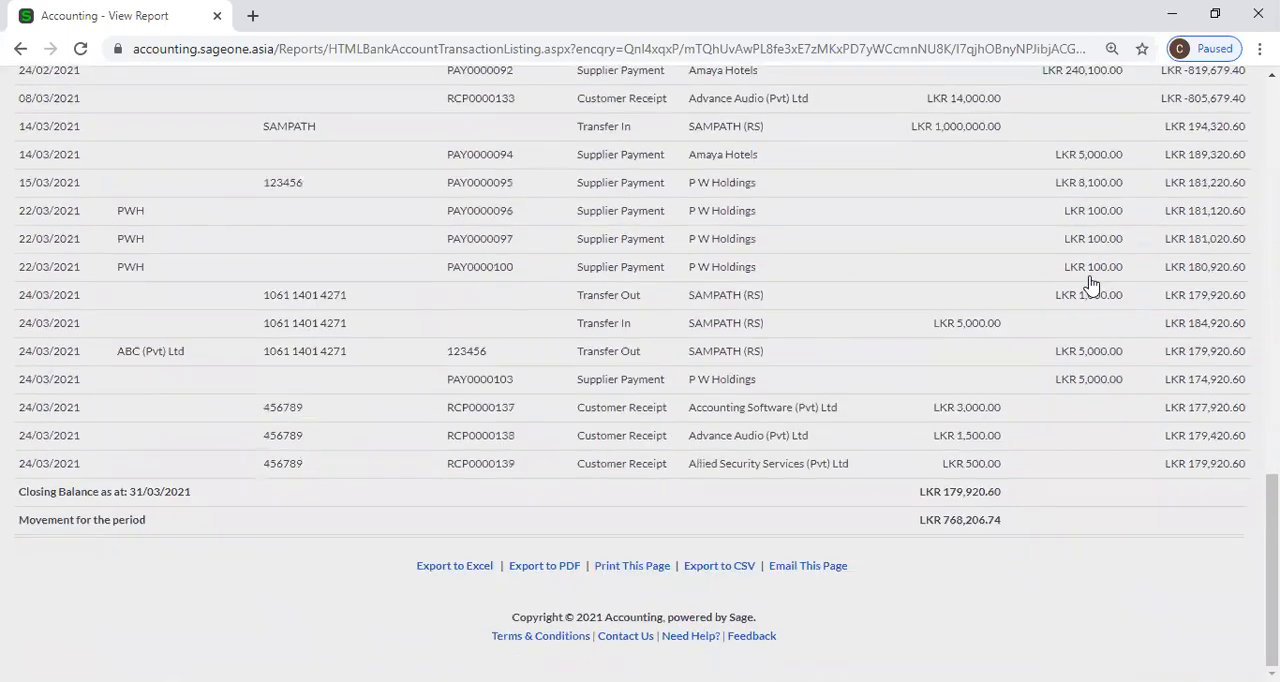
scroll(1092, 283, "up", 15)
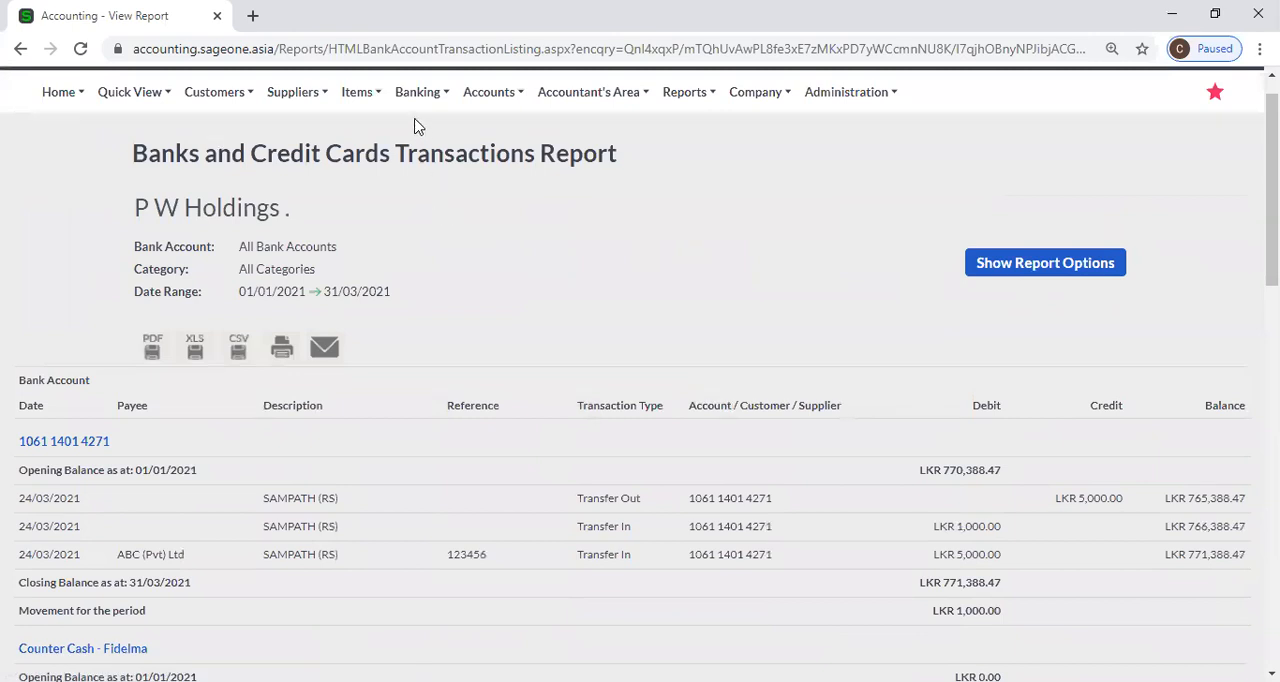
Open the Cash Movement report from the banking reports.
mouse_move(408, 112)
mouse_move(433, 243)
mouse_move(432, 222)
mouse_move(446, 118)
mouse_move(560, 251)
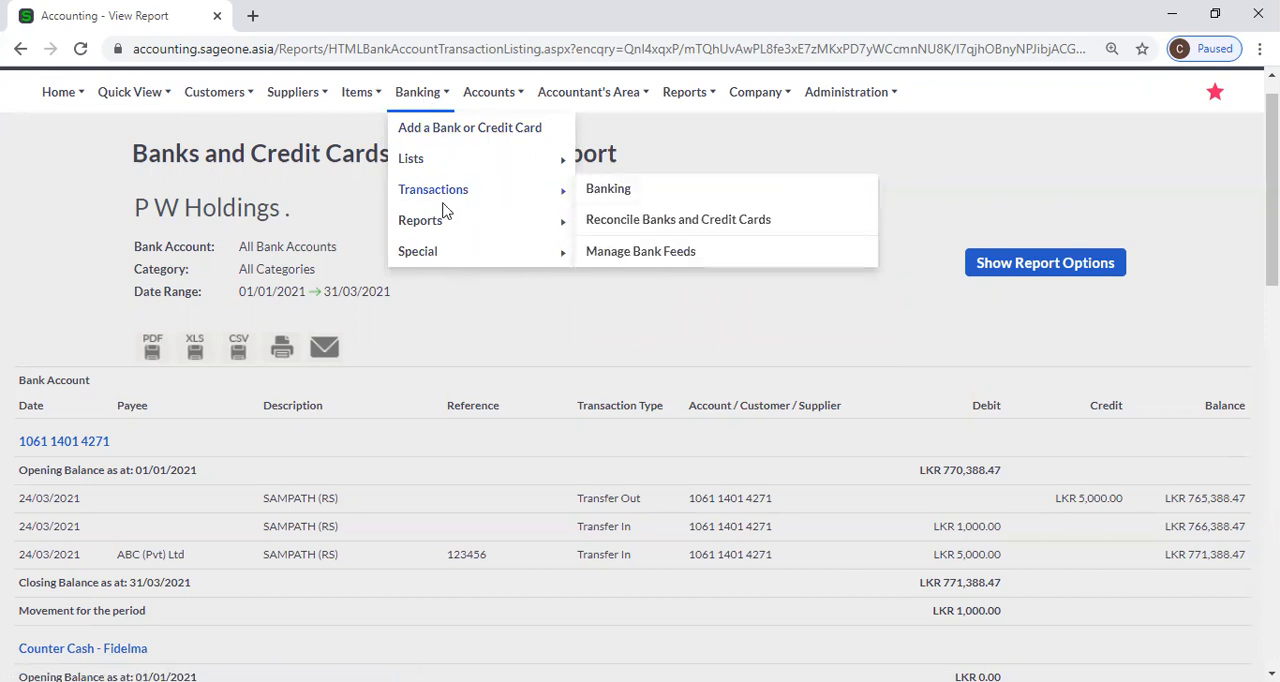
mouse_move(453, 224)
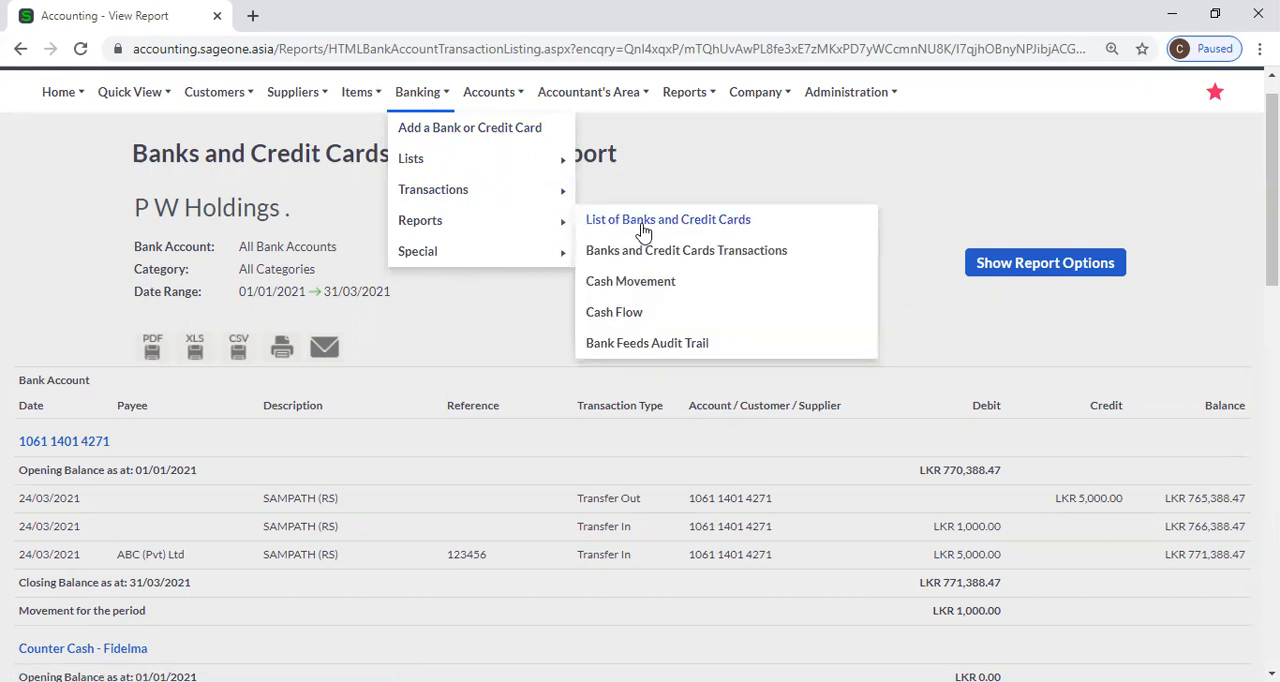
left_click(631, 283)
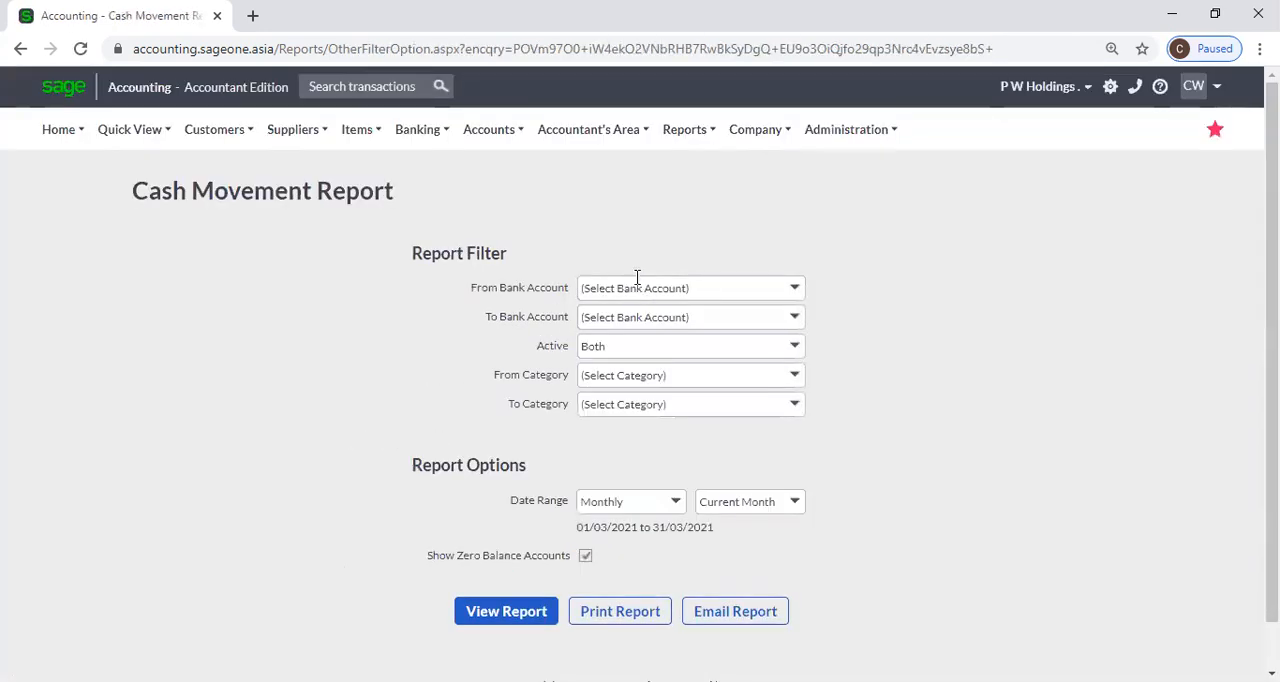
Go over the Cash Movement report's bank account, active status and category filters, keeping the status on Both and no category selected.
left_click(797, 294)
left_click(786, 290)
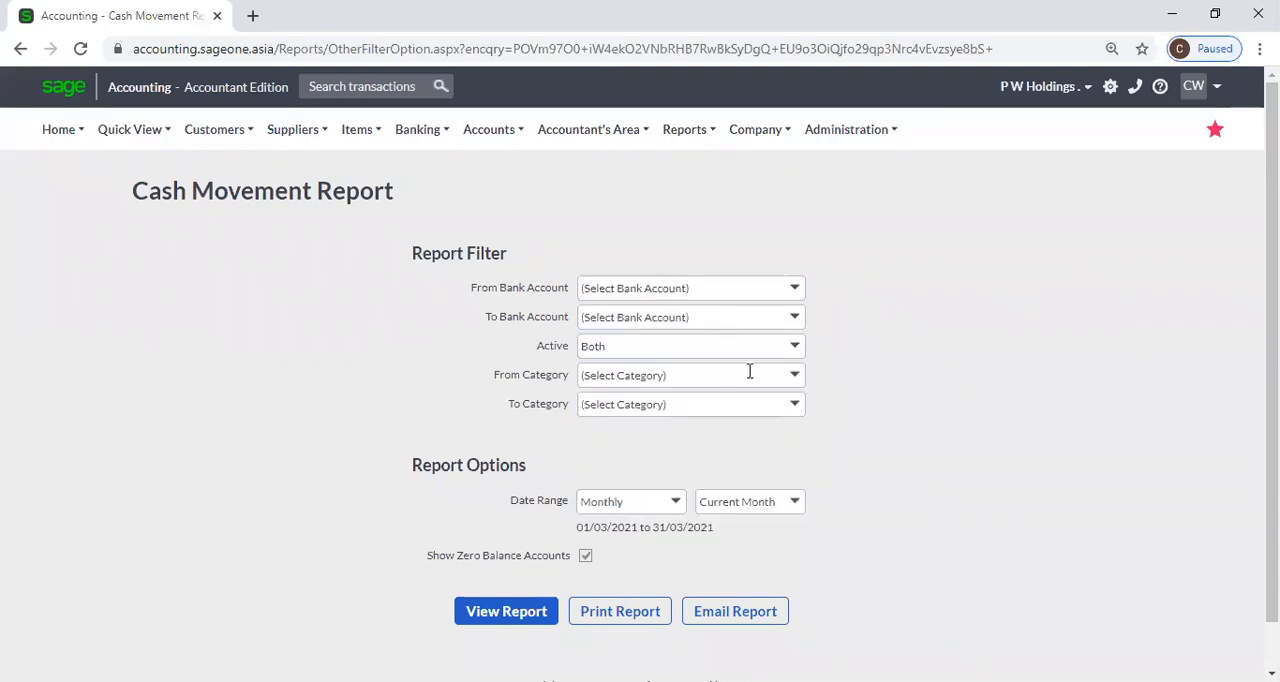
left_click(793, 350)
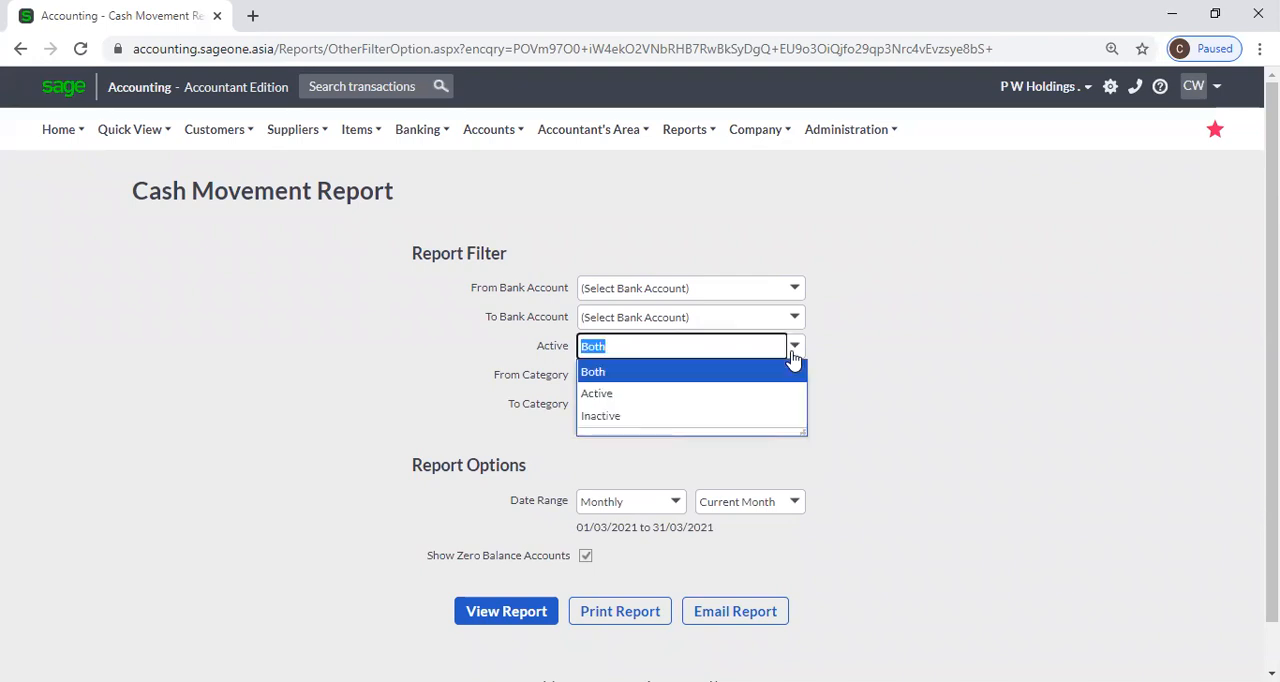
left_click(858, 348)
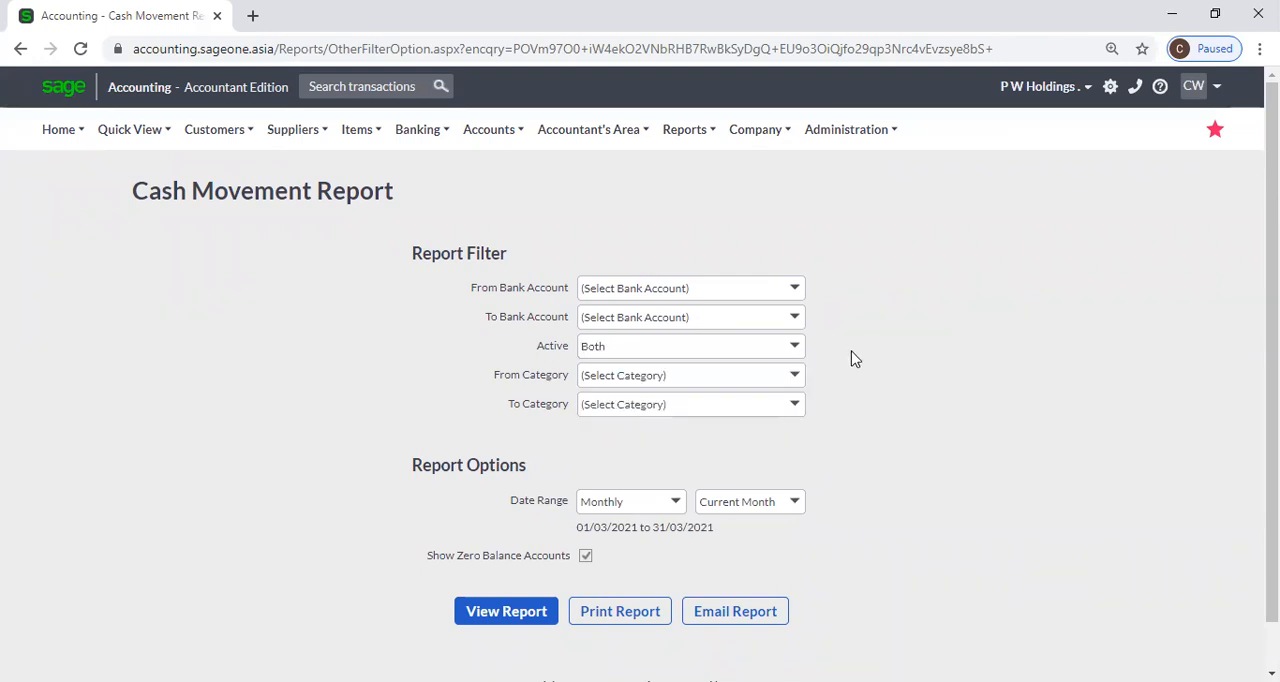
left_click(792, 378)
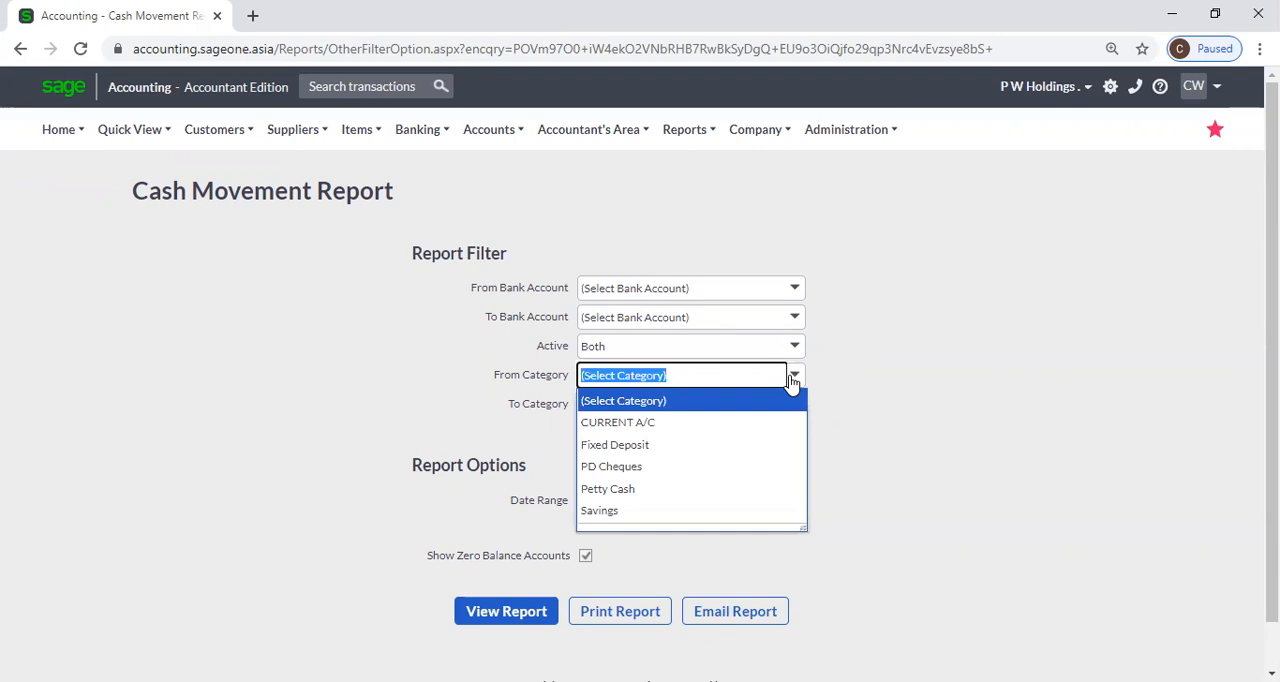
left_click(852, 356)
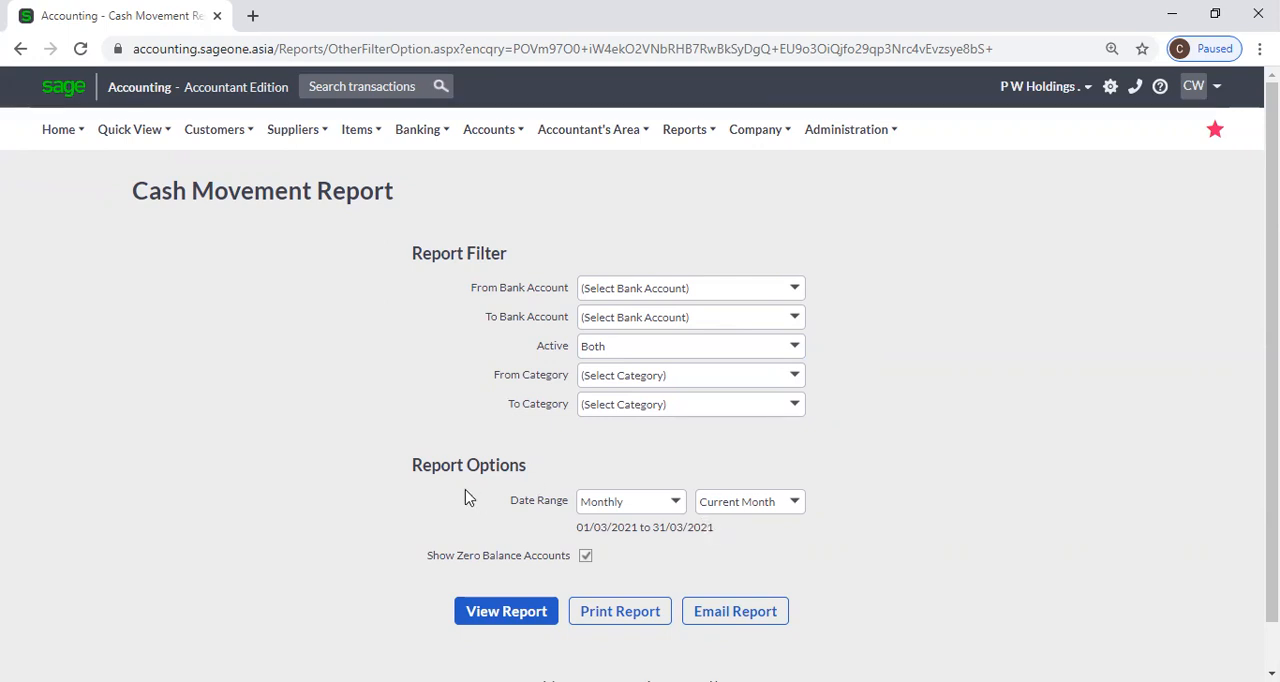
Set the Cash Movement report's date range to Yearly for the current year and view the report.
left_click(676, 505)
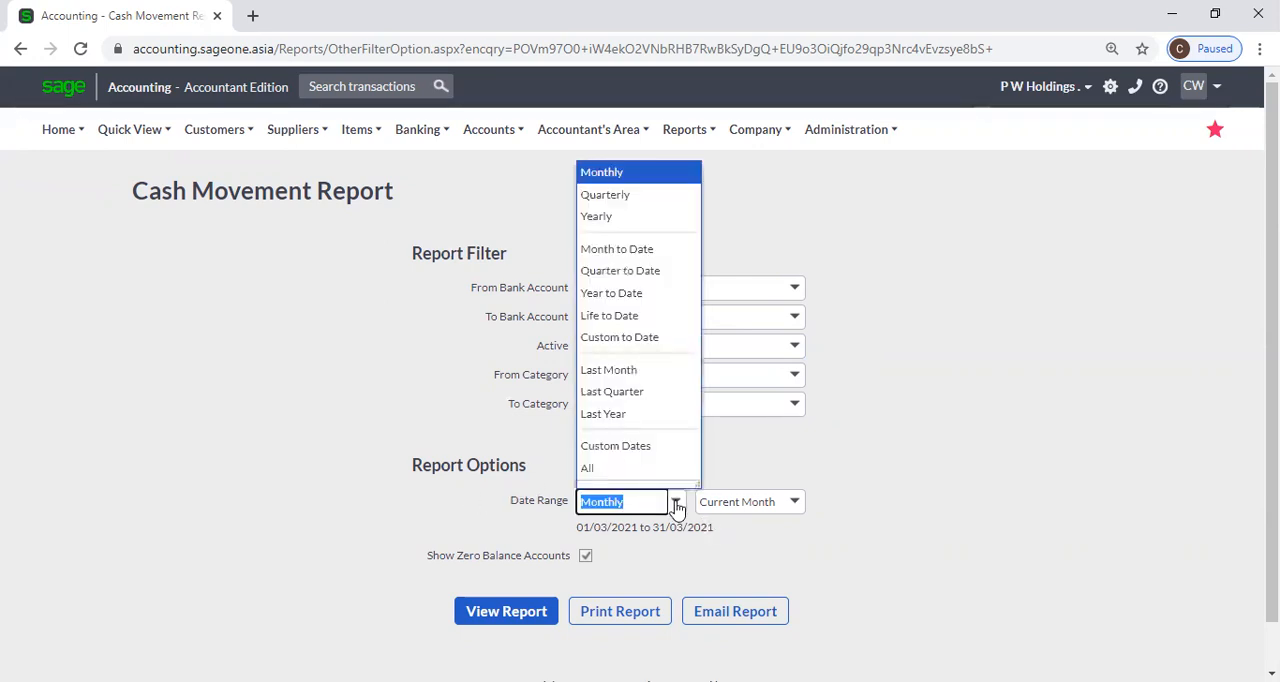
left_click(590, 216)
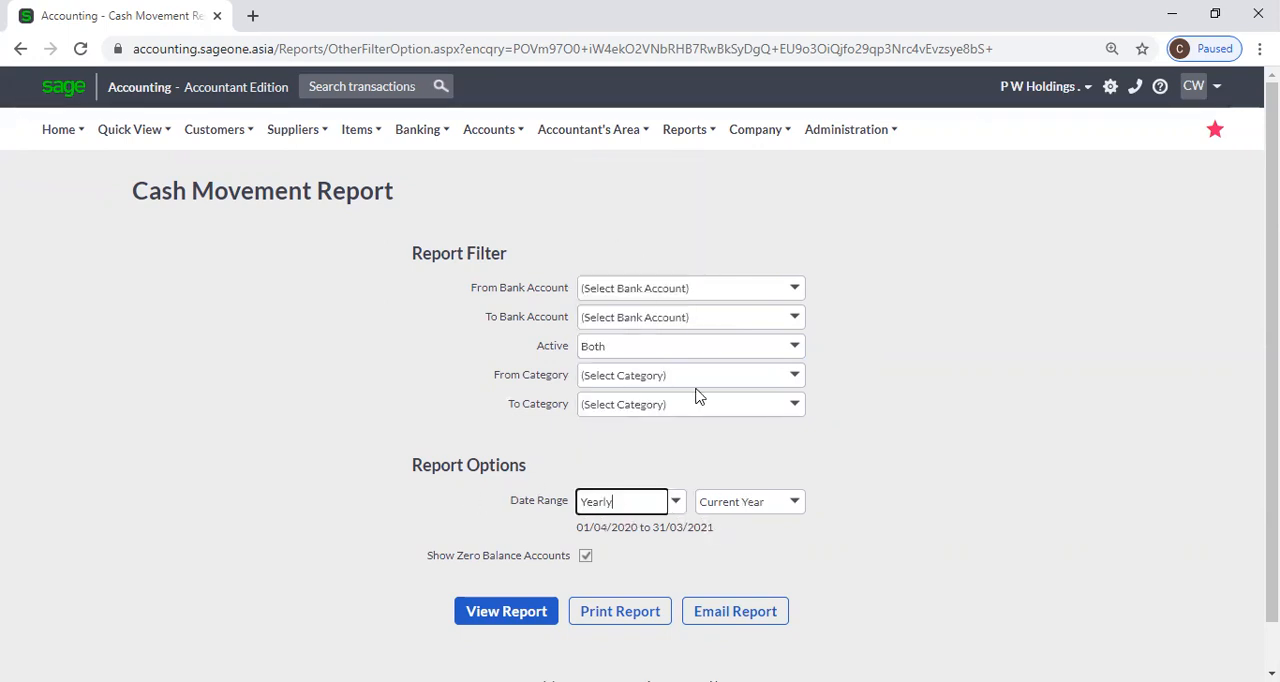
scroll(690, 555, "down", 1)
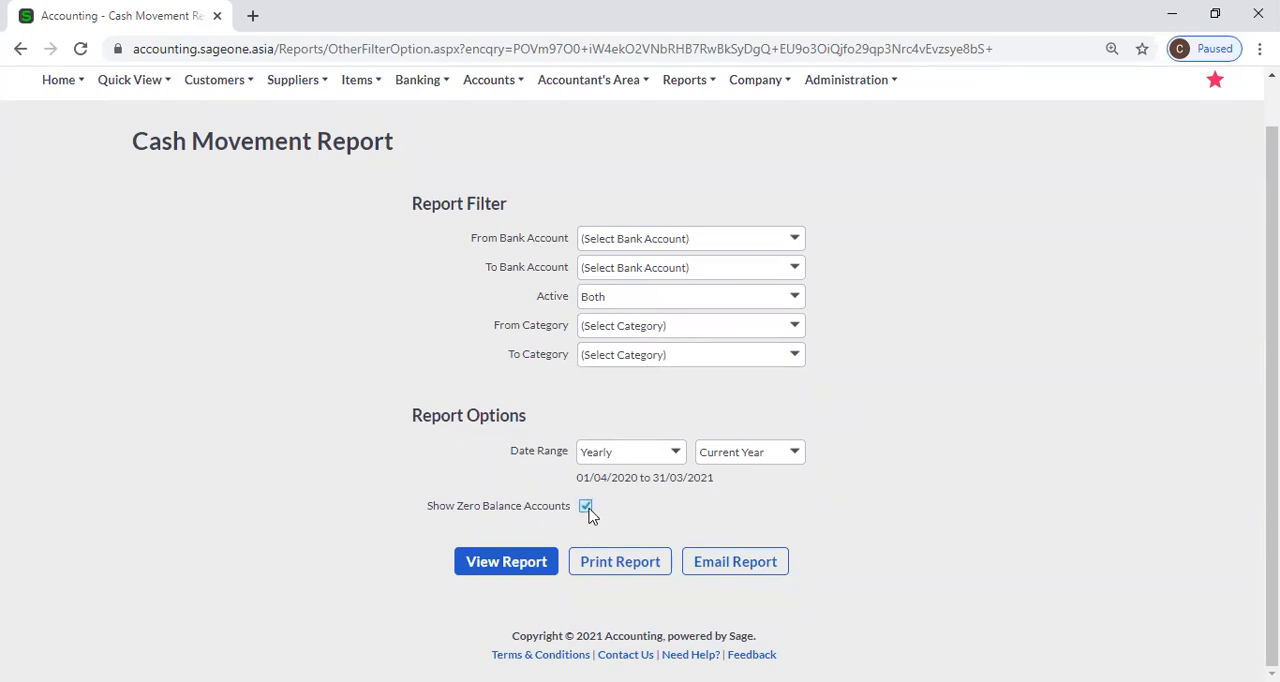
left_click(530, 573)
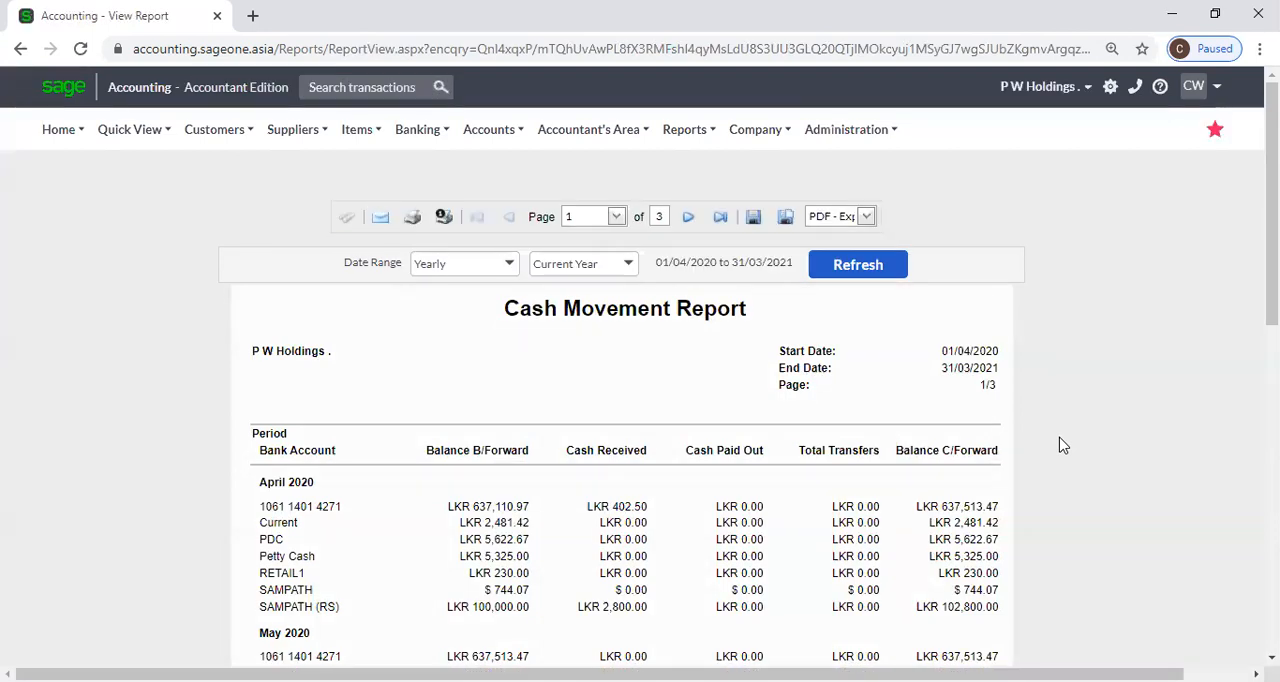
Review the yearly cash movement month by month, comparing brought-forward balances, receipts, payments, transfers and carried-forward balances.
scroll(1062, 445, "down", 2)
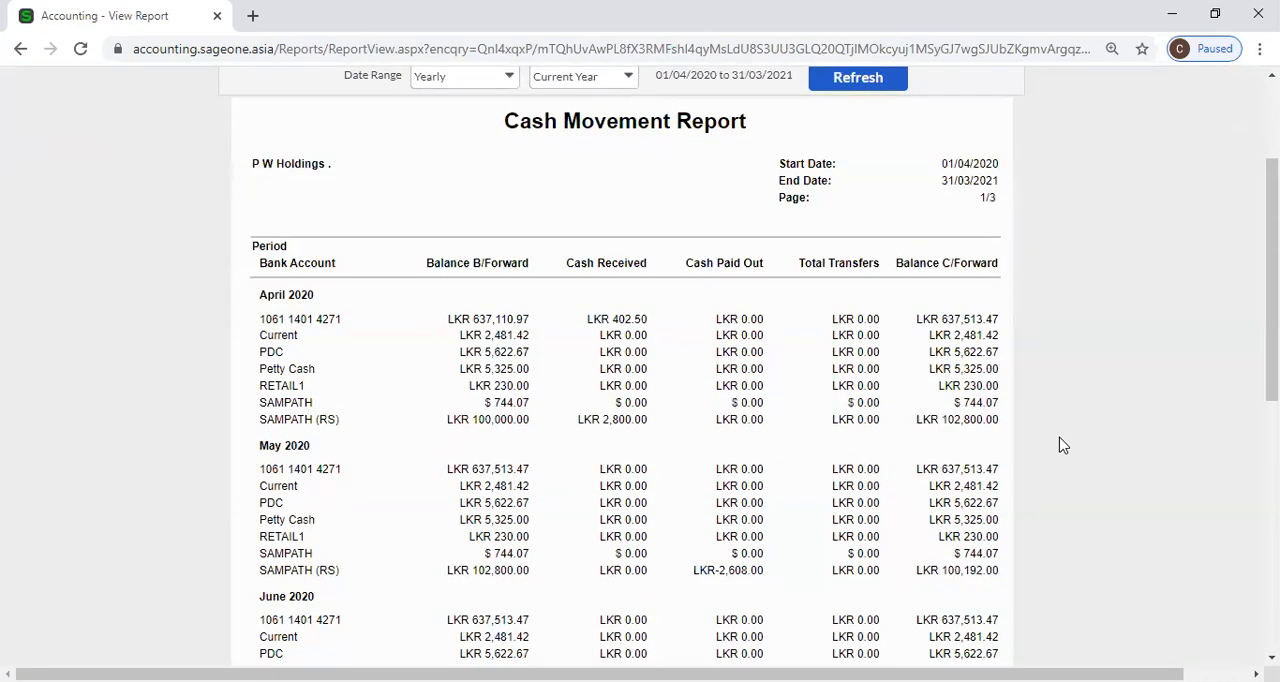
scroll(1062, 445, "up", 1)
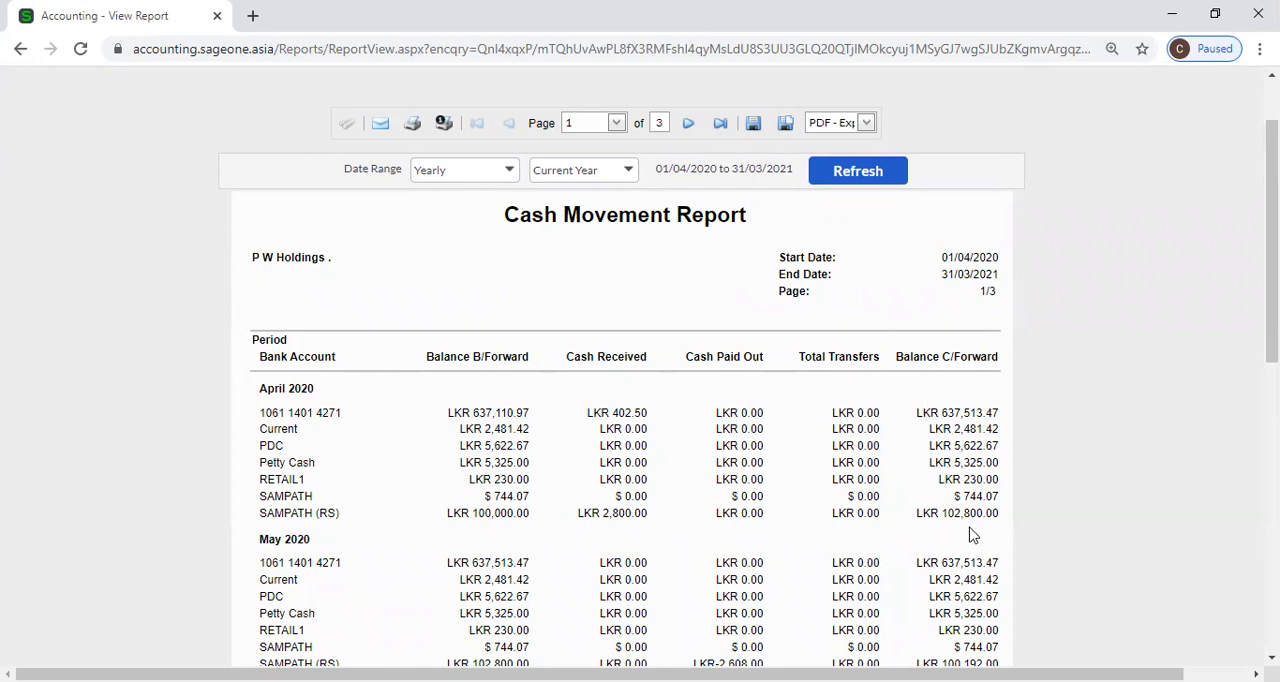
scroll(970, 523, "down", 2)
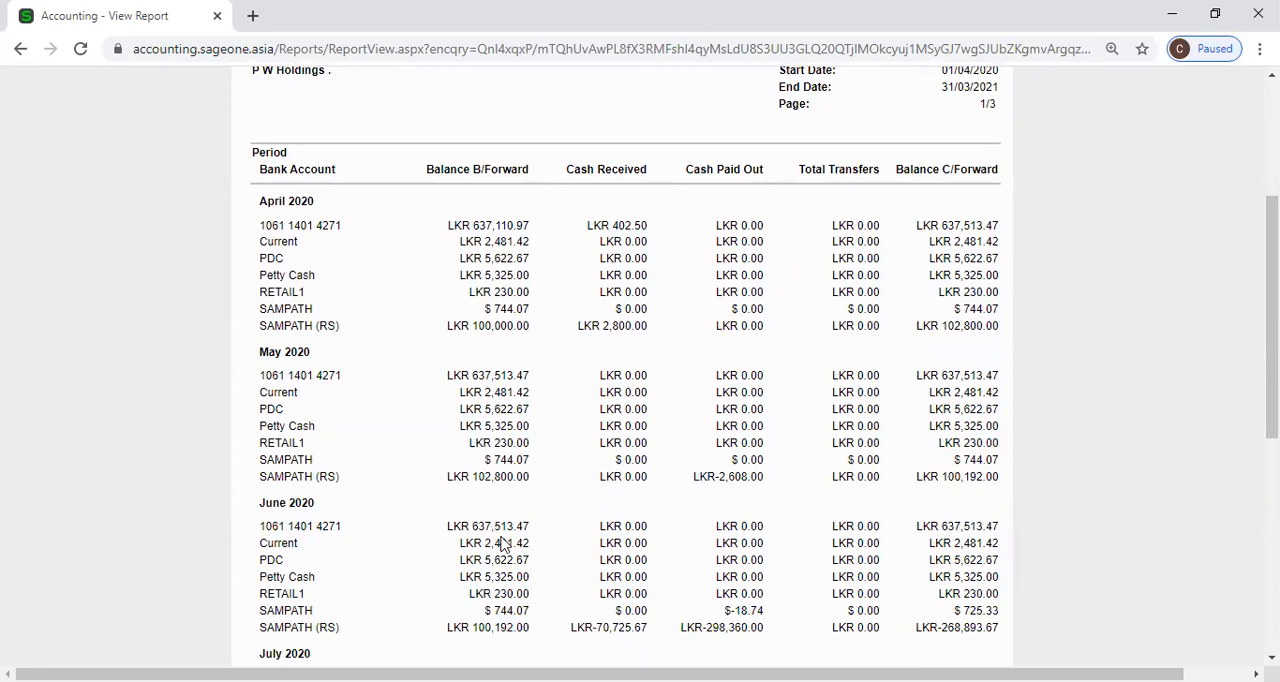
scroll(423, 425, "down", 1)
scroll(423, 428, "up", 4)
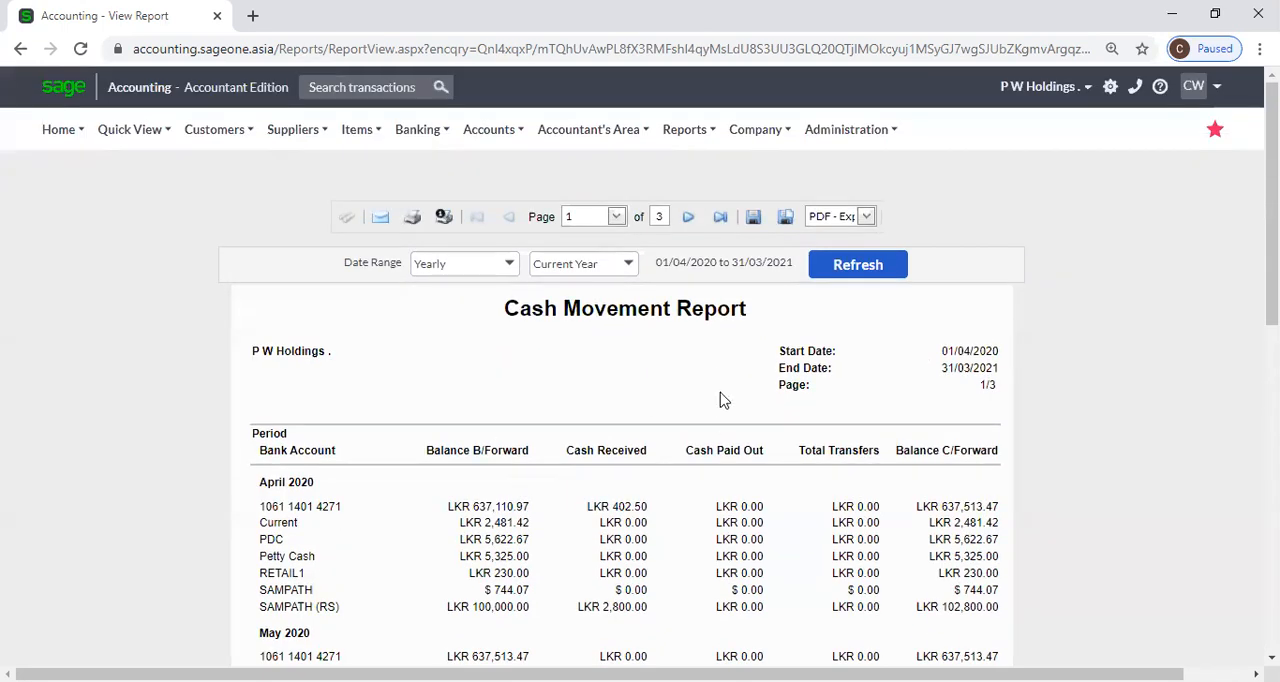
Change the displayed report's date range to Monthly for the current month, refresh it and review each bank account's movement.
left_click(508, 265)
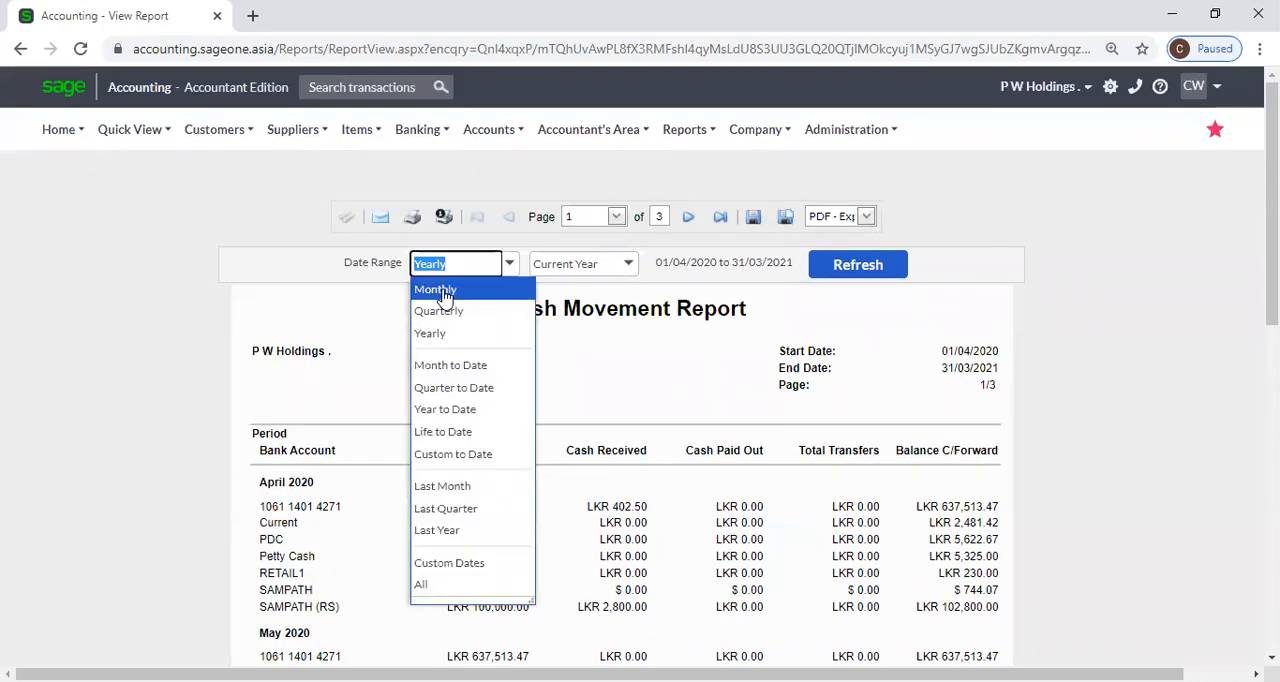
left_click(444, 292)
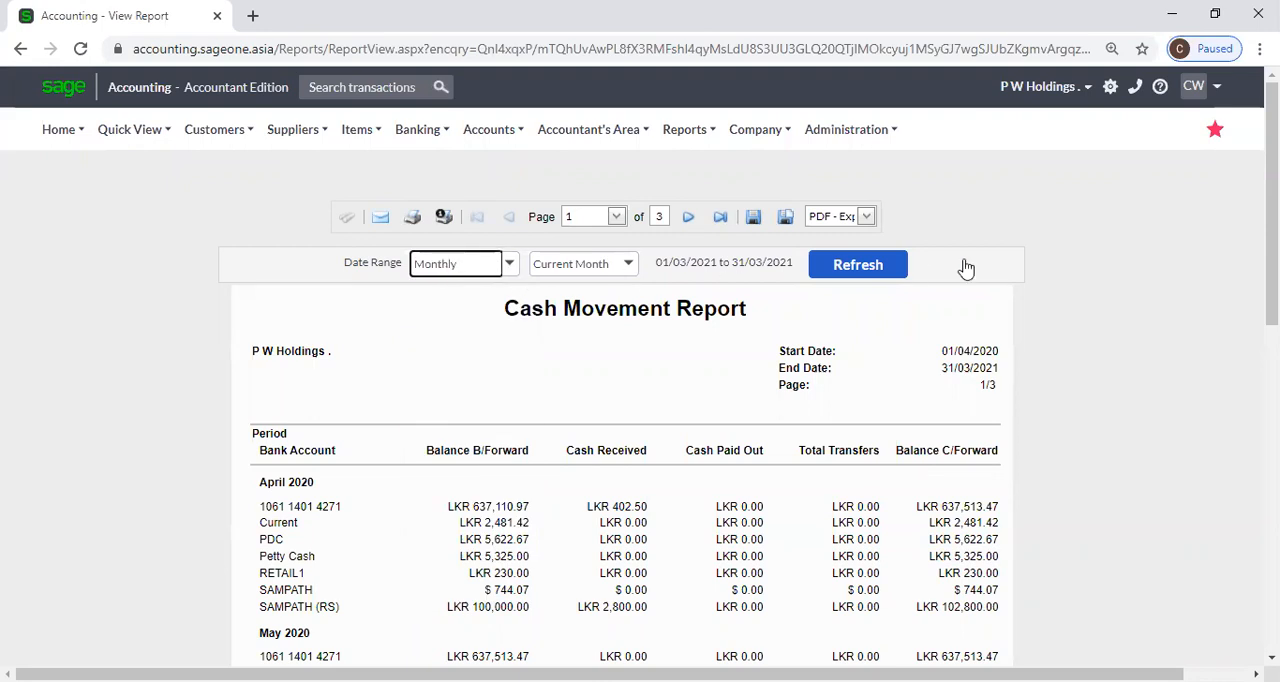
left_click(885, 270)
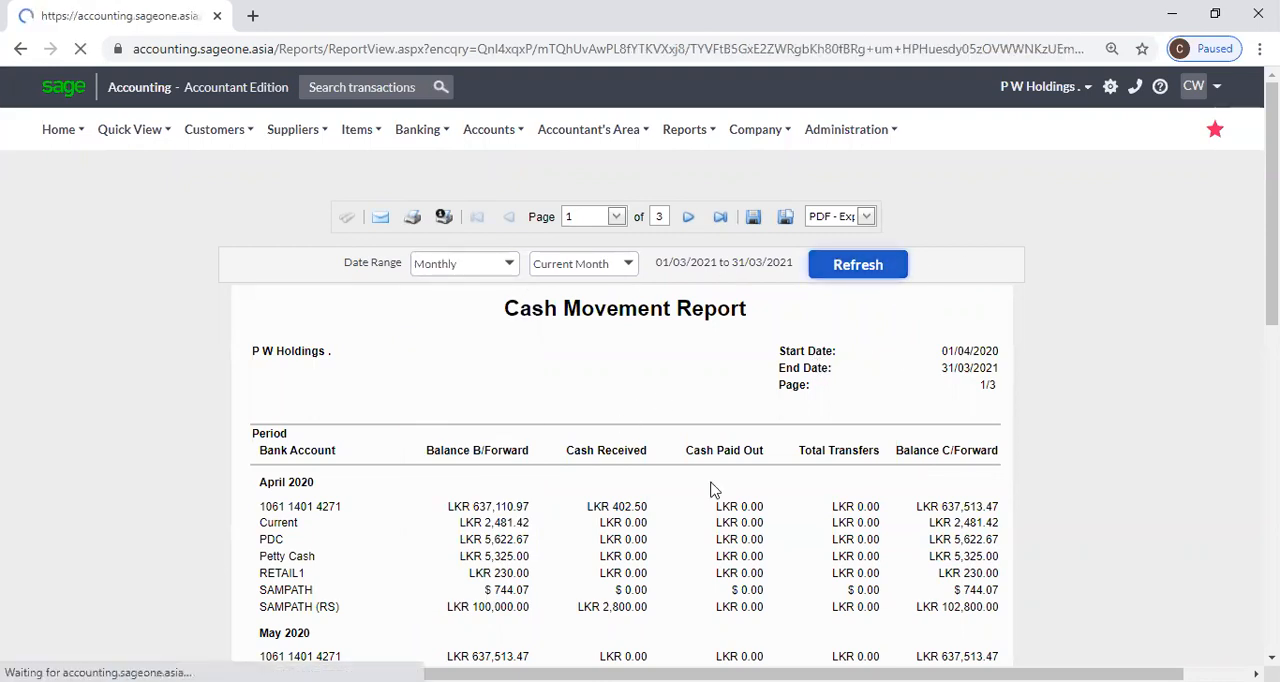
scroll(730, 503, "down", 2)
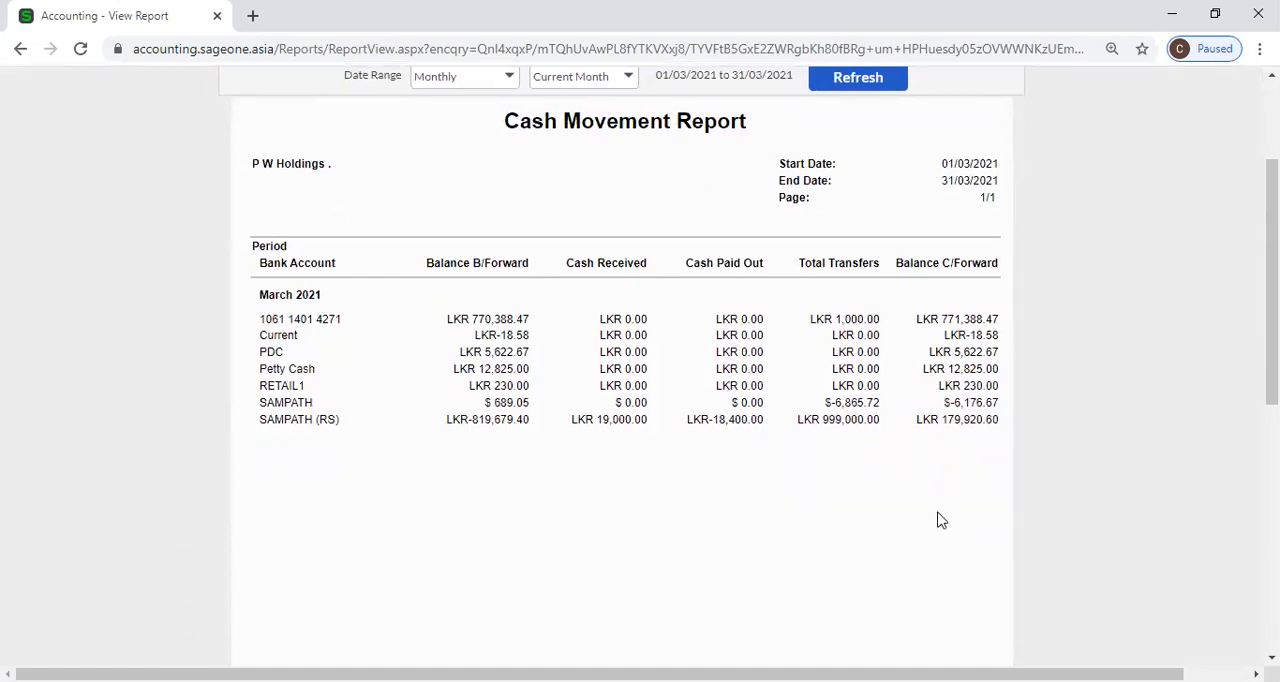
scroll(937, 522, "down", 3)
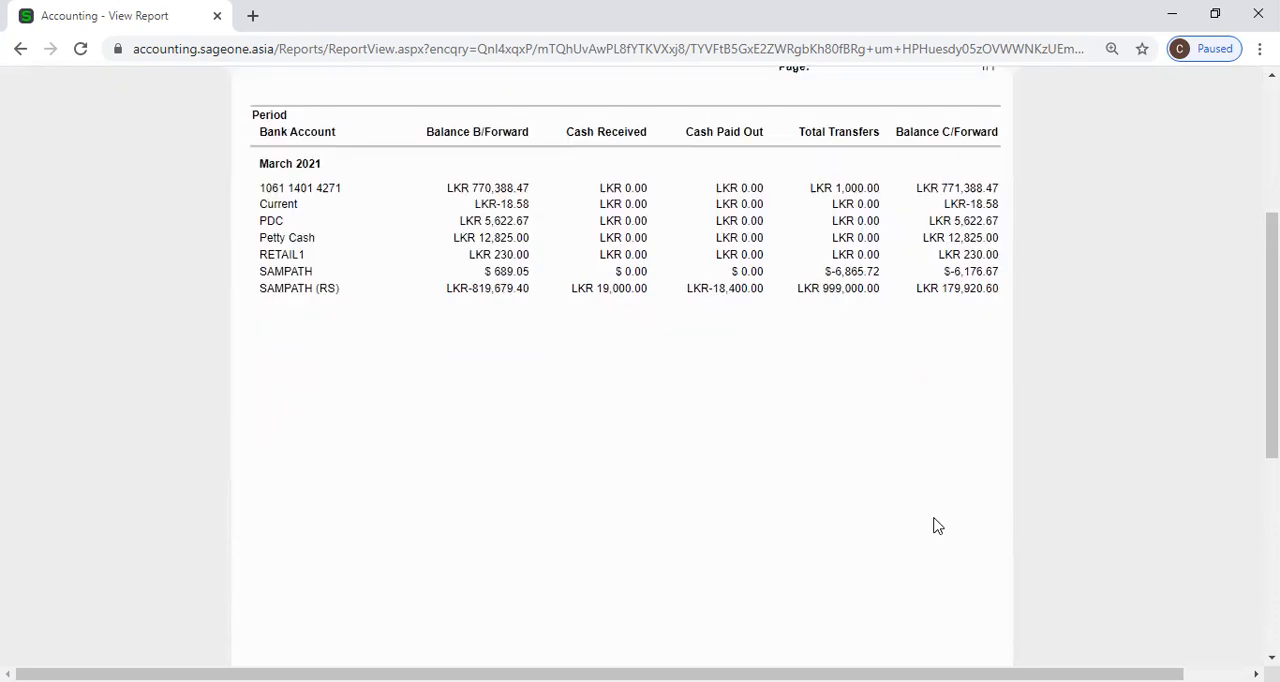
scroll(934, 526, "up", 4)
scroll(937, 526, "up", 1)
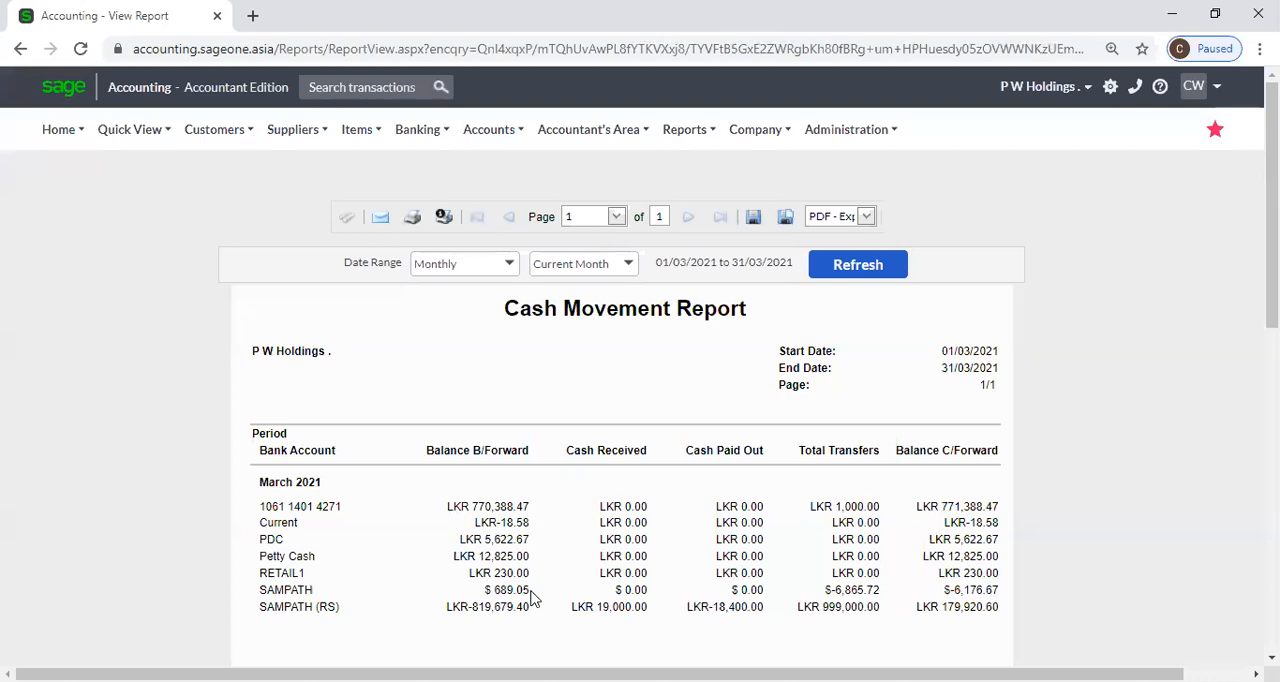
Return to the Cash Movement report's filter page and view the report again with the Monthly, Current Month range.
left_click(418, 146)
mouse_move(430, 256)
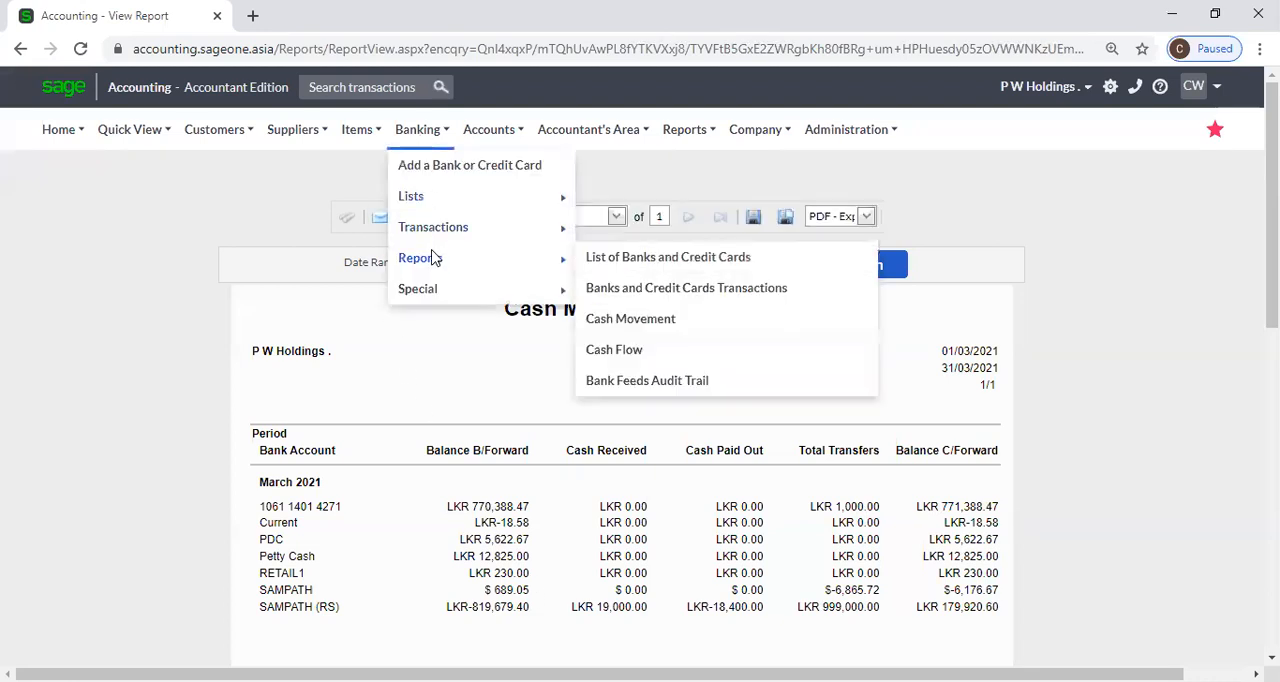
left_click(674, 320)
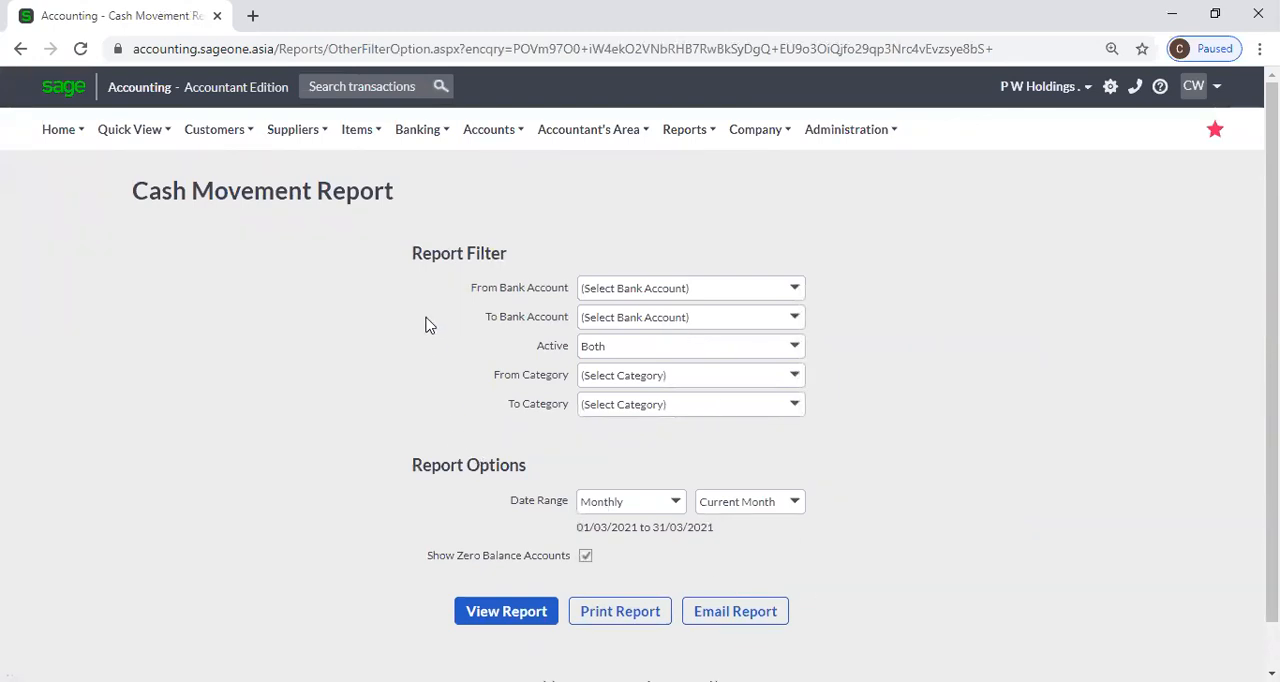
mouse_move(418, 145)
mouse_move(506, 266)
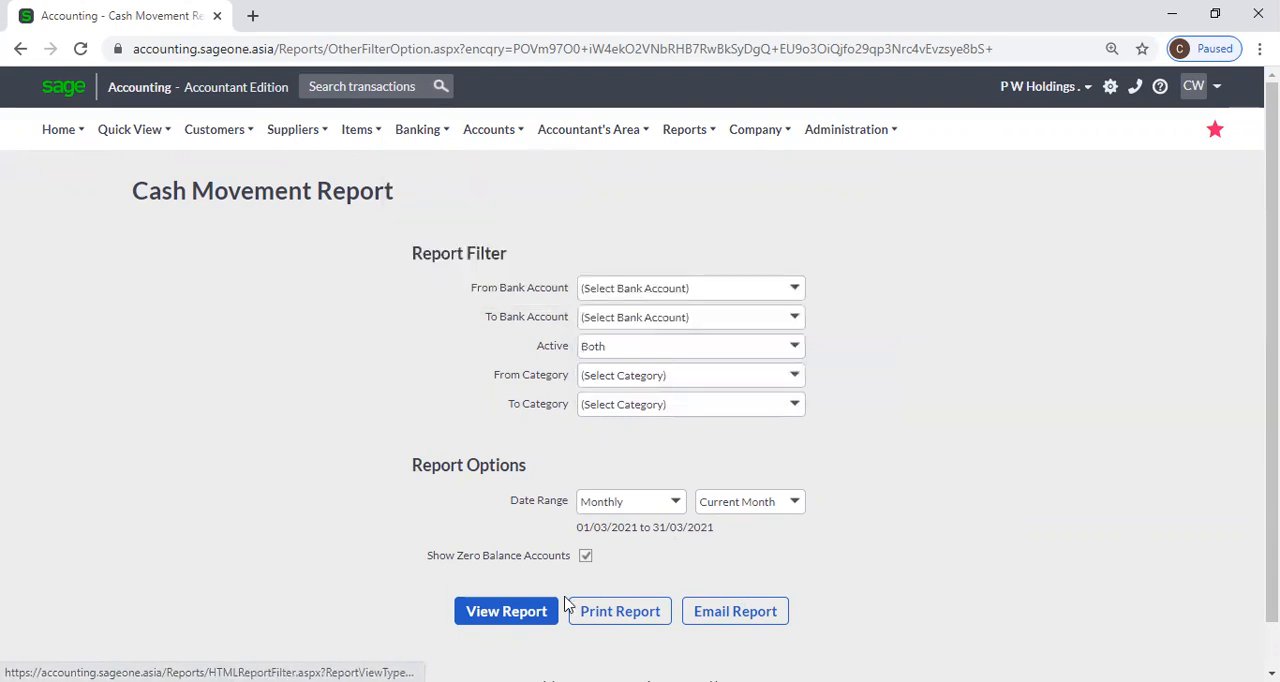
left_click(505, 610)
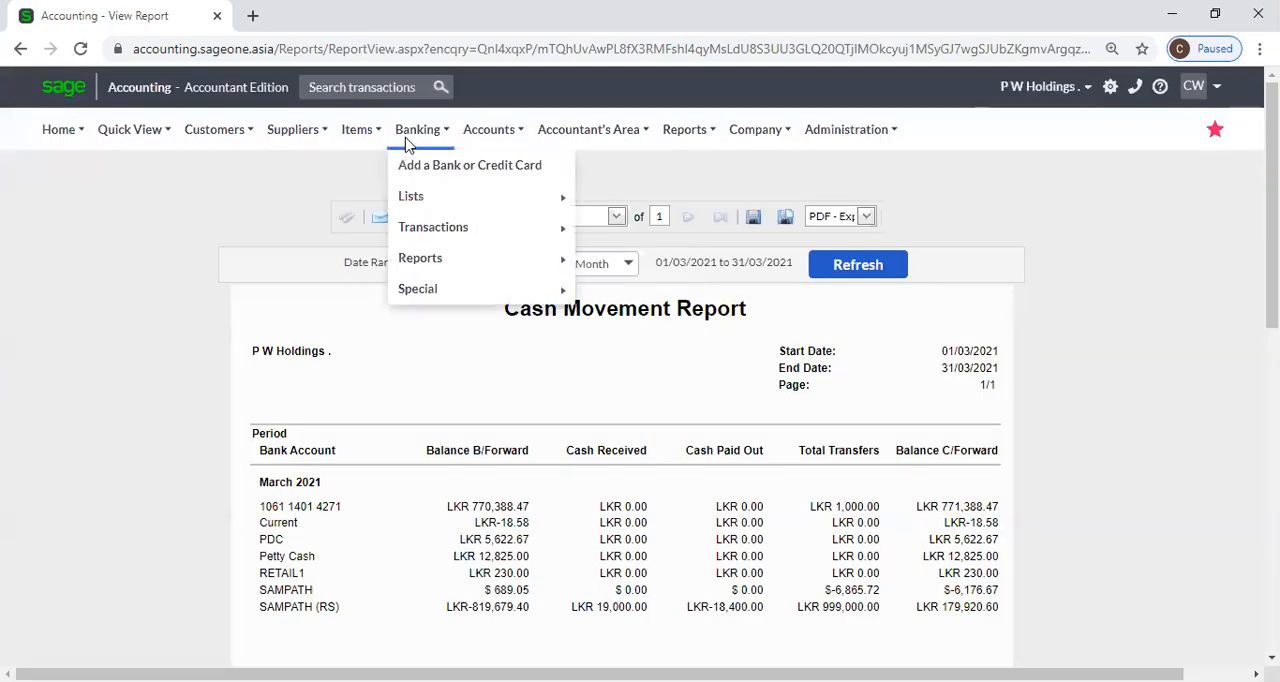
Open the Cash Flow report from the banking reports.
mouse_move(429, 253)
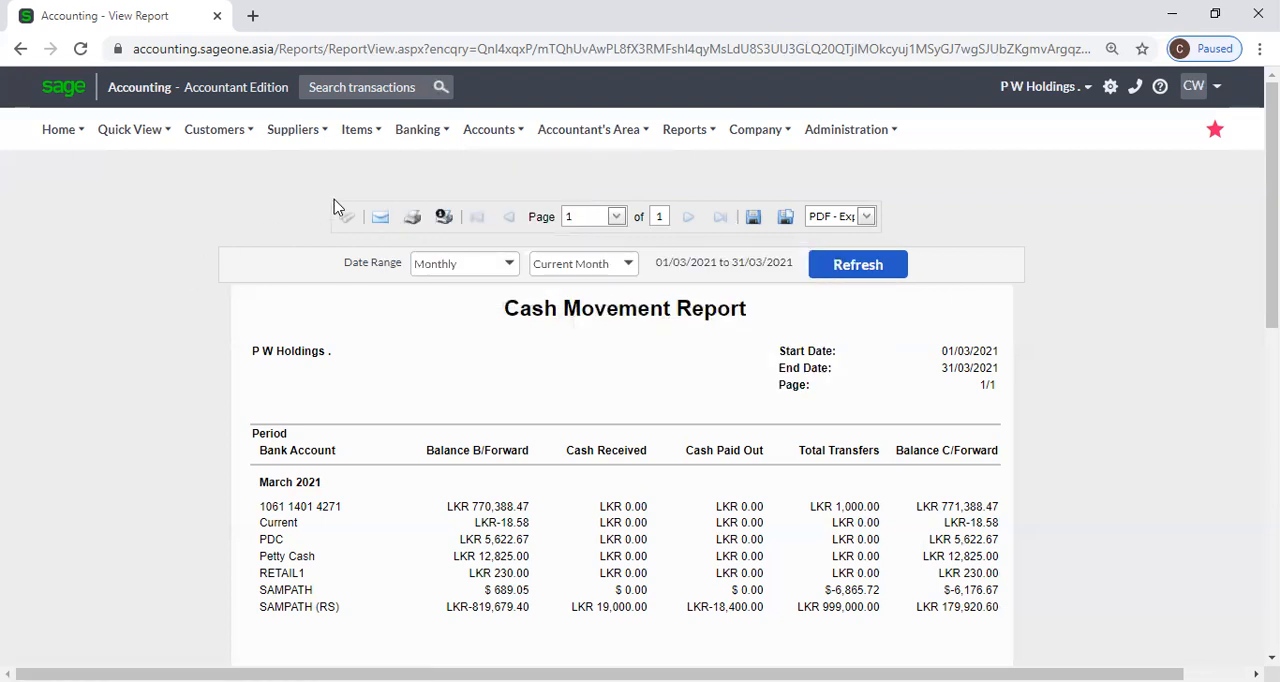
mouse_move(422, 133)
mouse_move(437, 262)
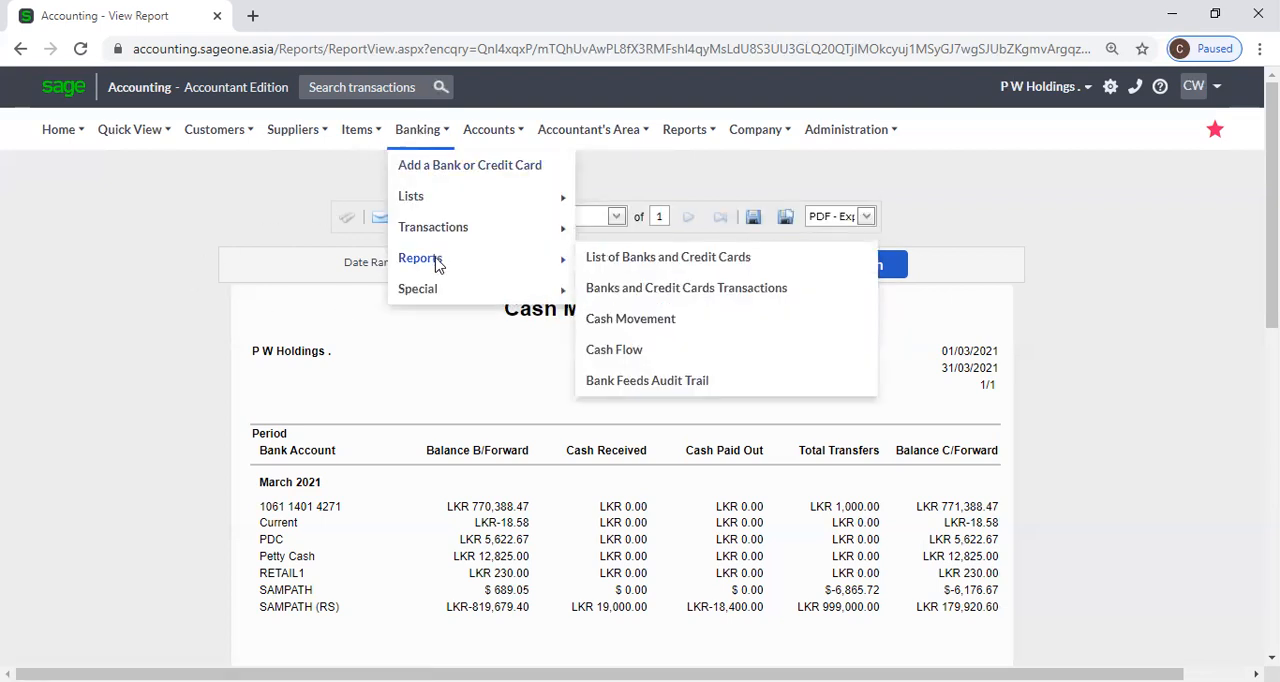
left_click(633, 358)
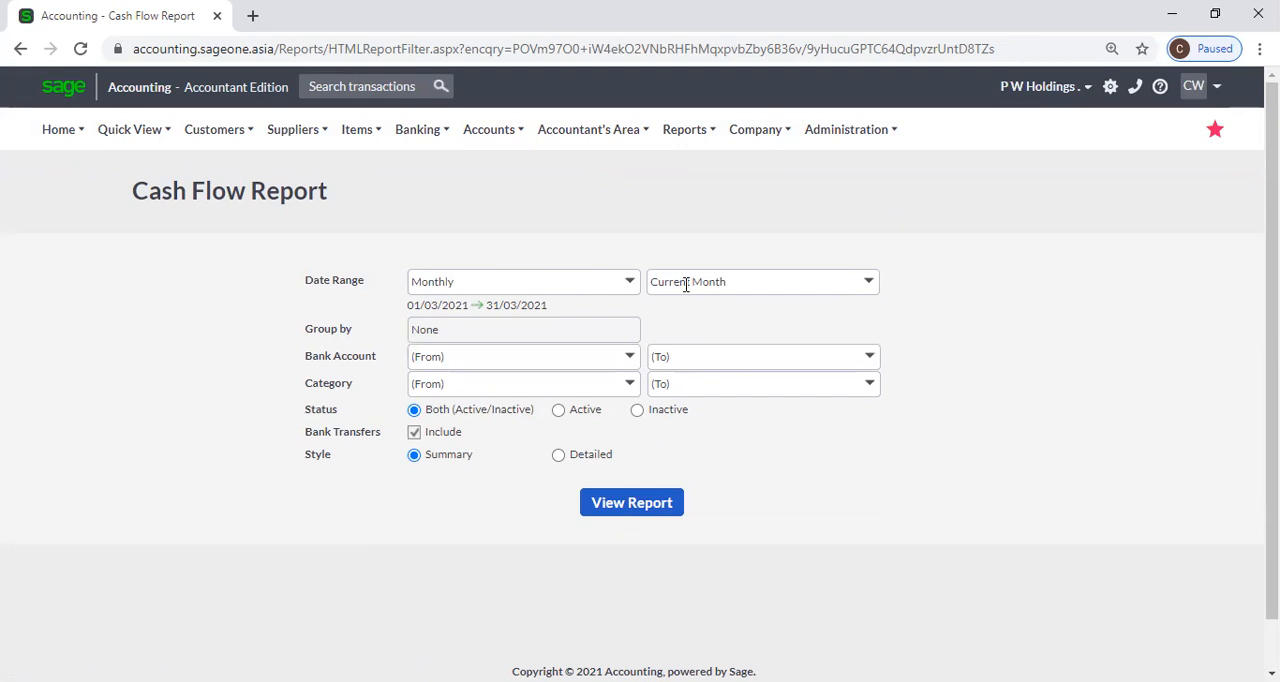
Look through the Cash Flow report's date range choices and set the range to Yearly for the current year.
left_click(629, 284)
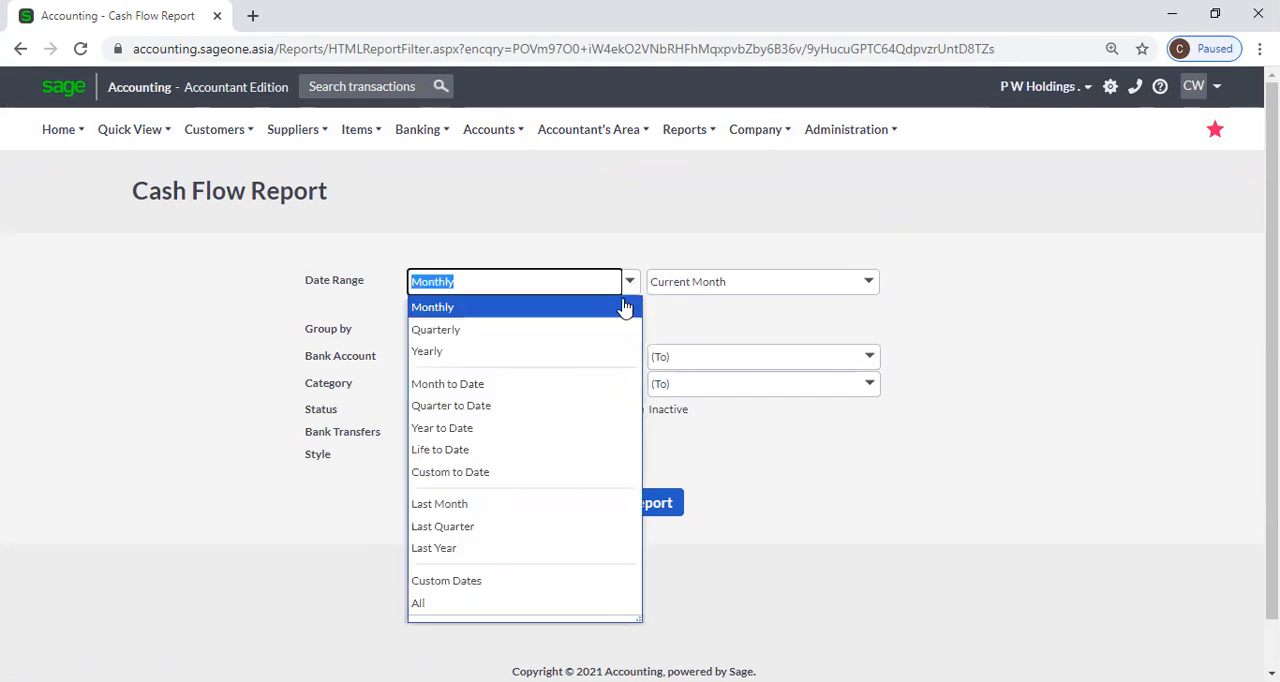
left_click(629, 284)
left_click(591, 220)
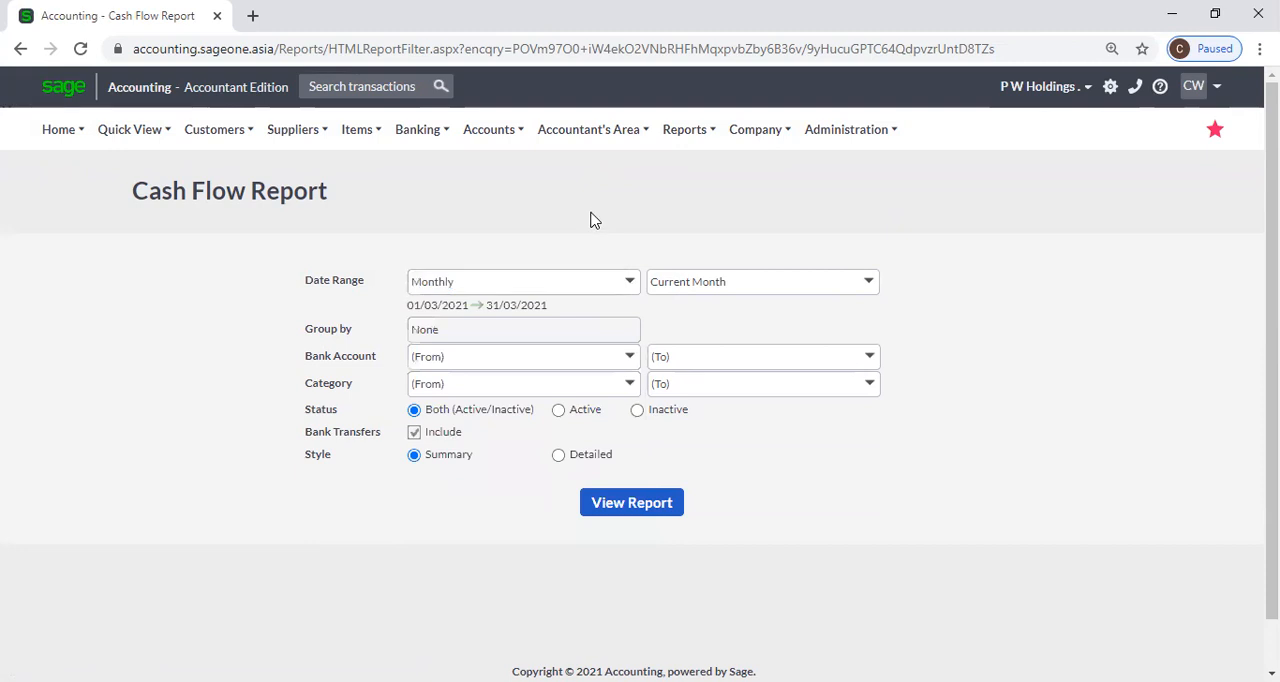
left_click(630, 285)
left_click(561, 355)
left_click(690, 331)
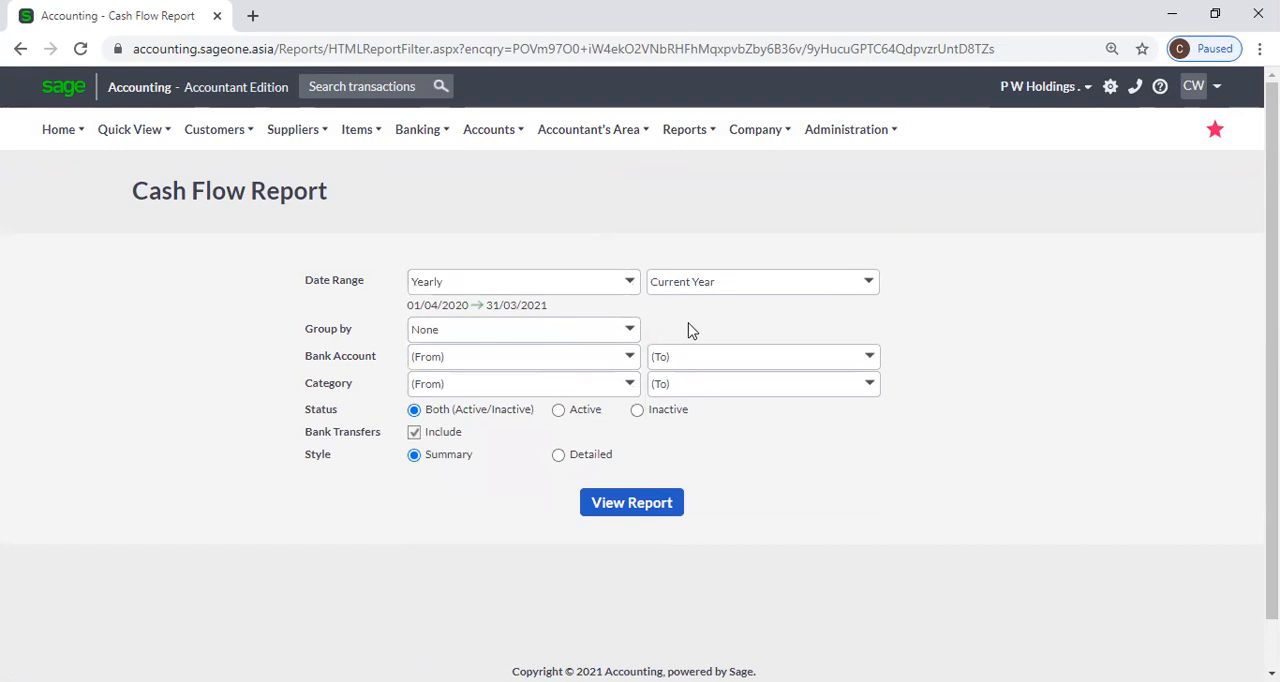
Set the Cash Flow report's date range to Monthly for the current month, check the account and category filters, and view the report.
left_click(628, 283)
left_click(563, 310)
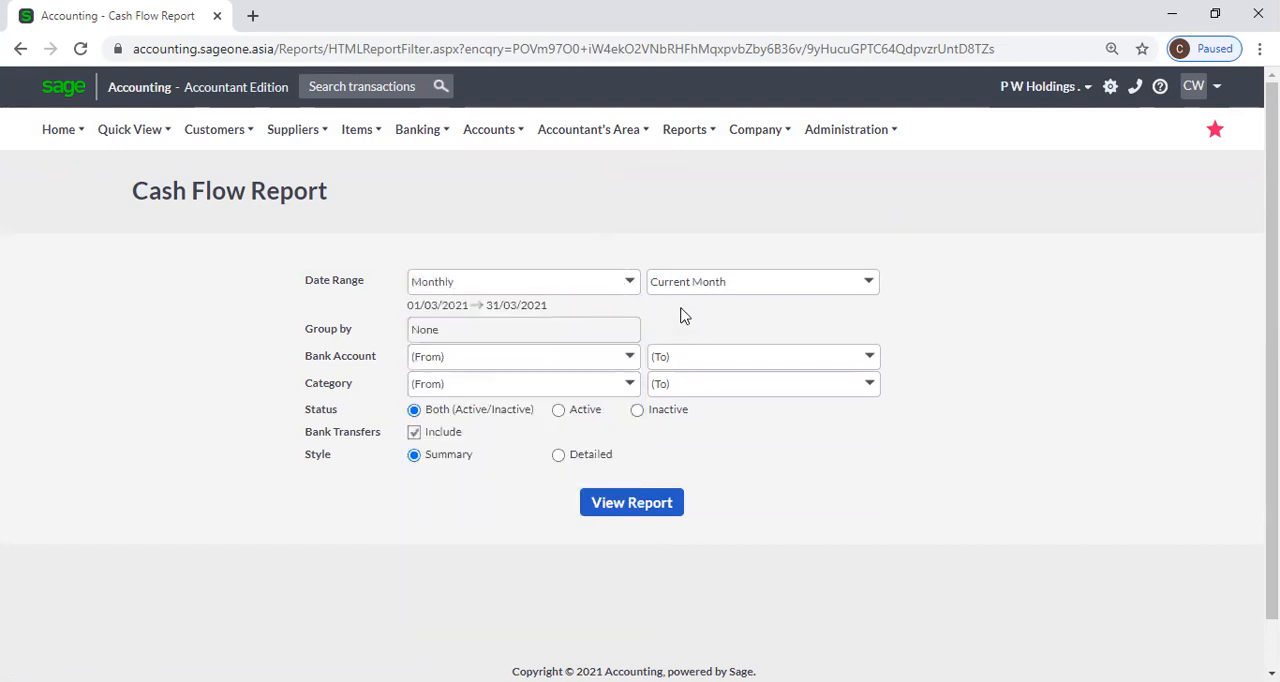
left_click(632, 358)
left_click(684, 336)
left_click(629, 384)
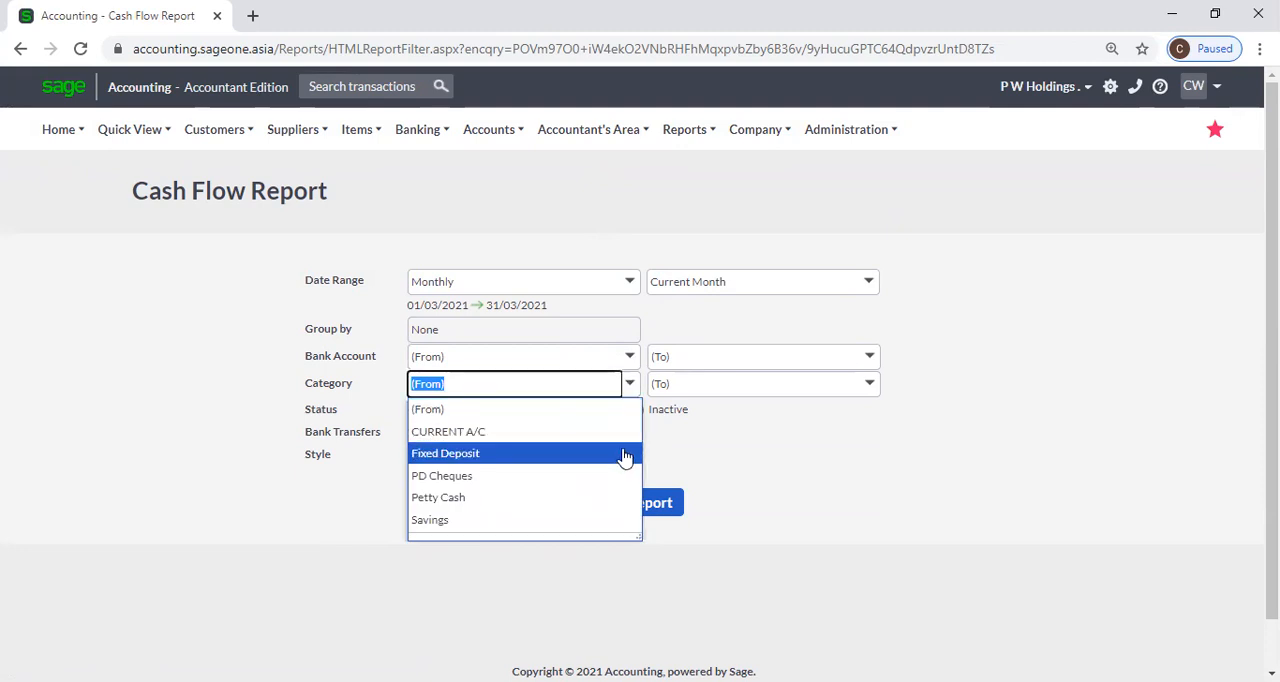
left_click(756, 457)
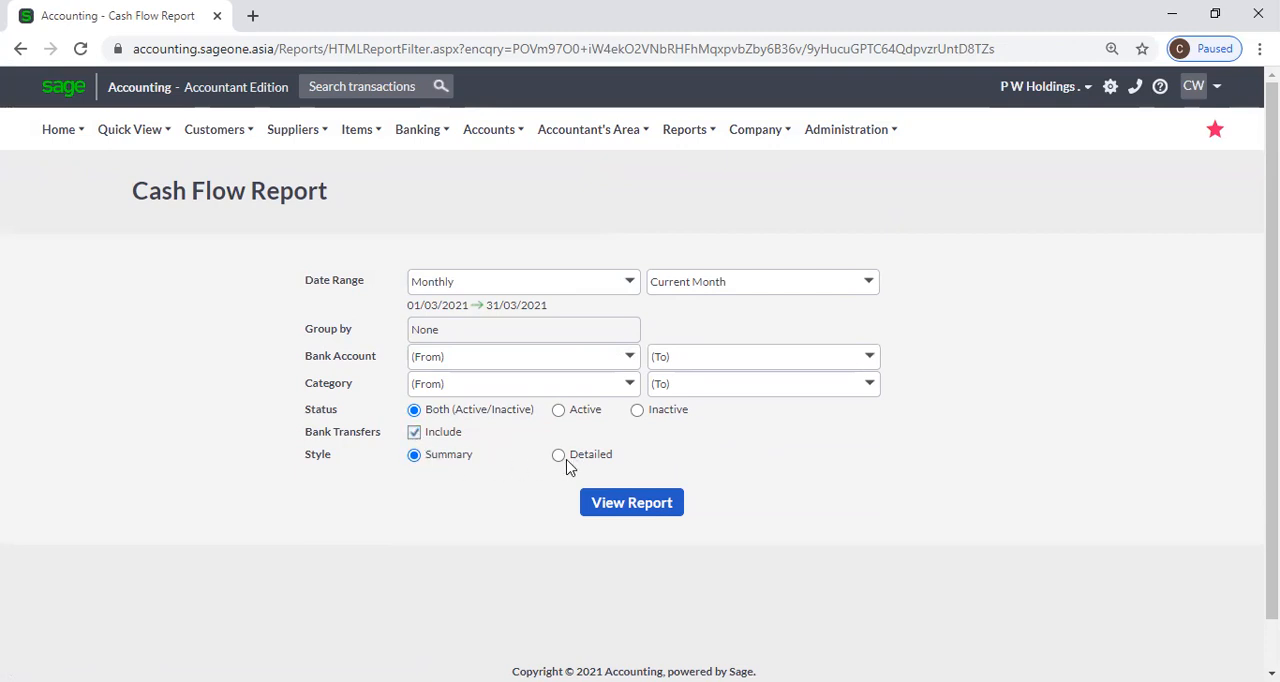
left_click(634, 512)
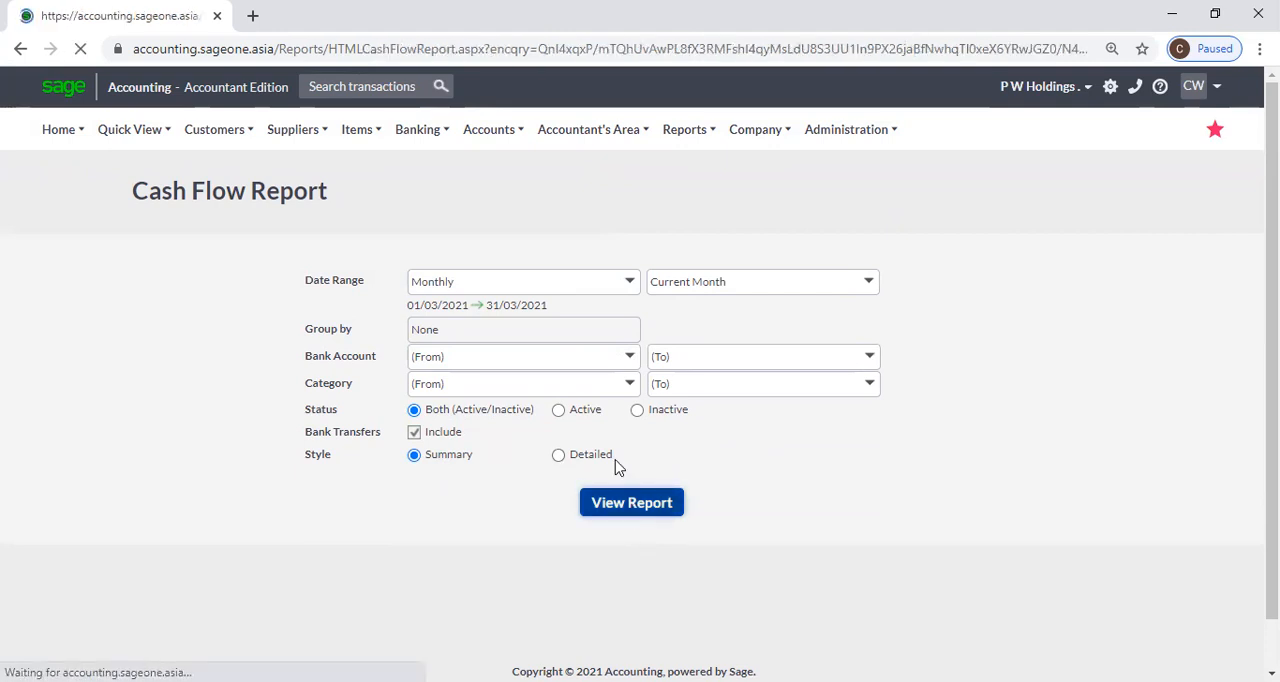
scroll(598, 497, "down", 2)
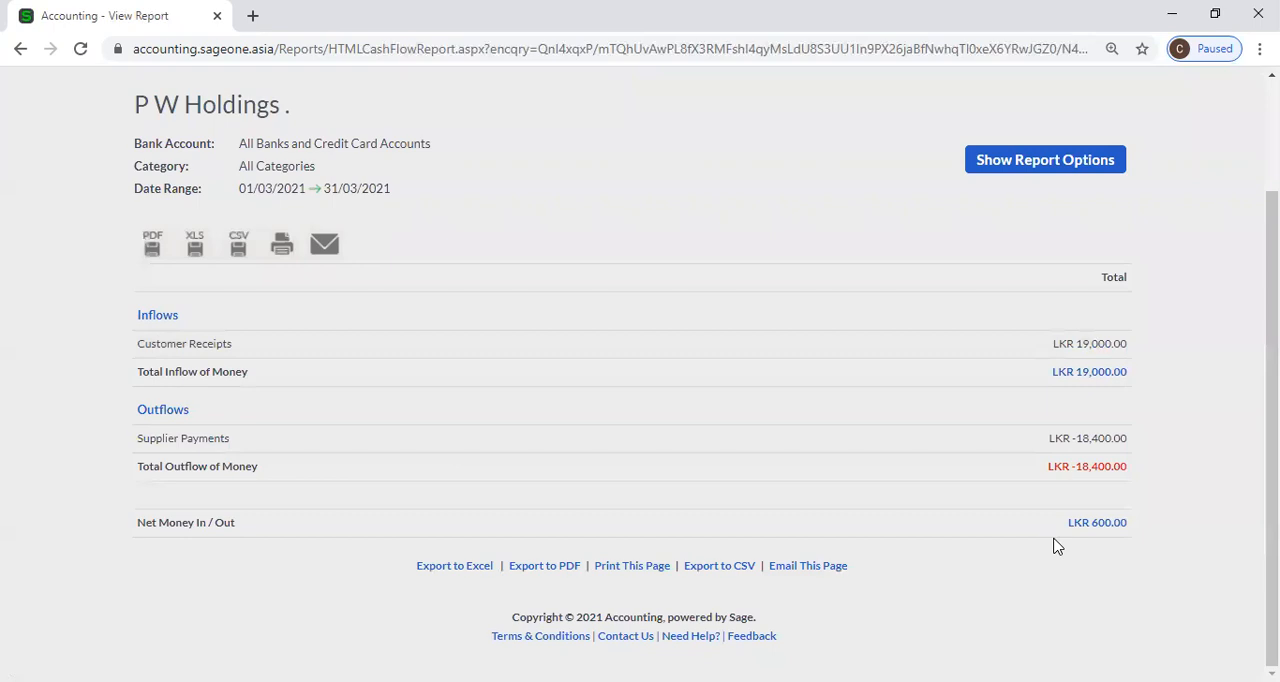
Change the displayed Cash Flow report's style to Detailed and refresh it.
left_click(997, 167)
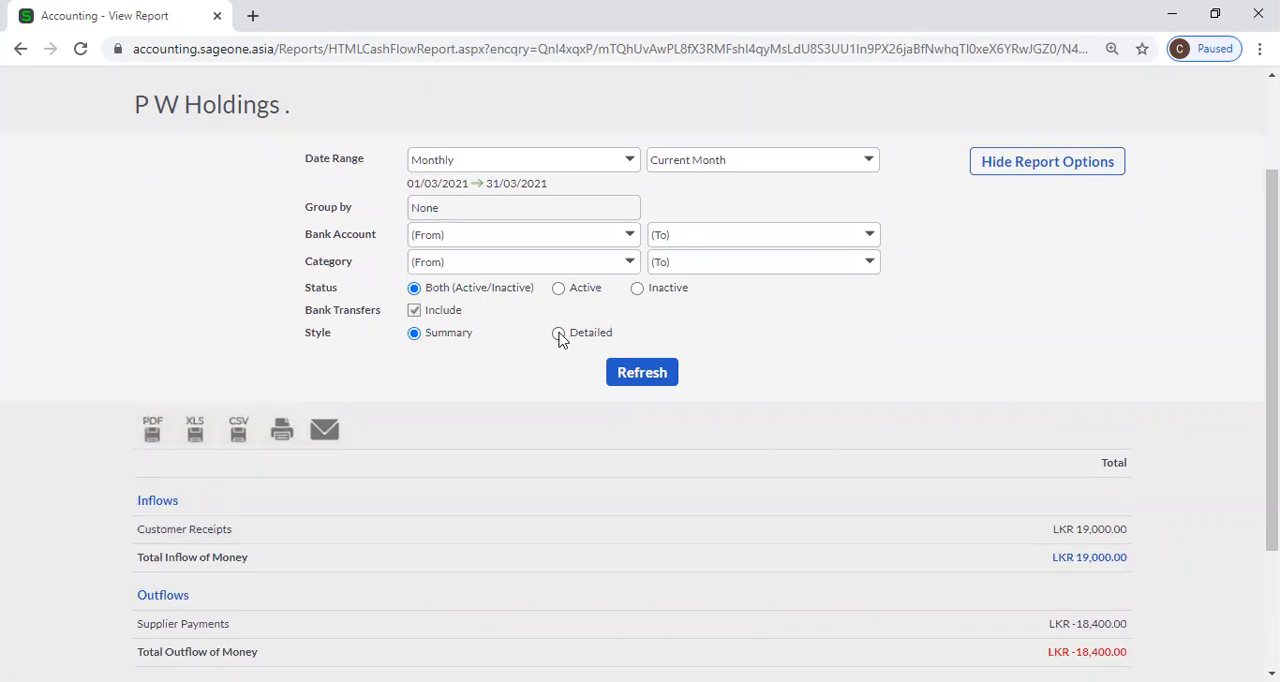
left_click(645, 378)
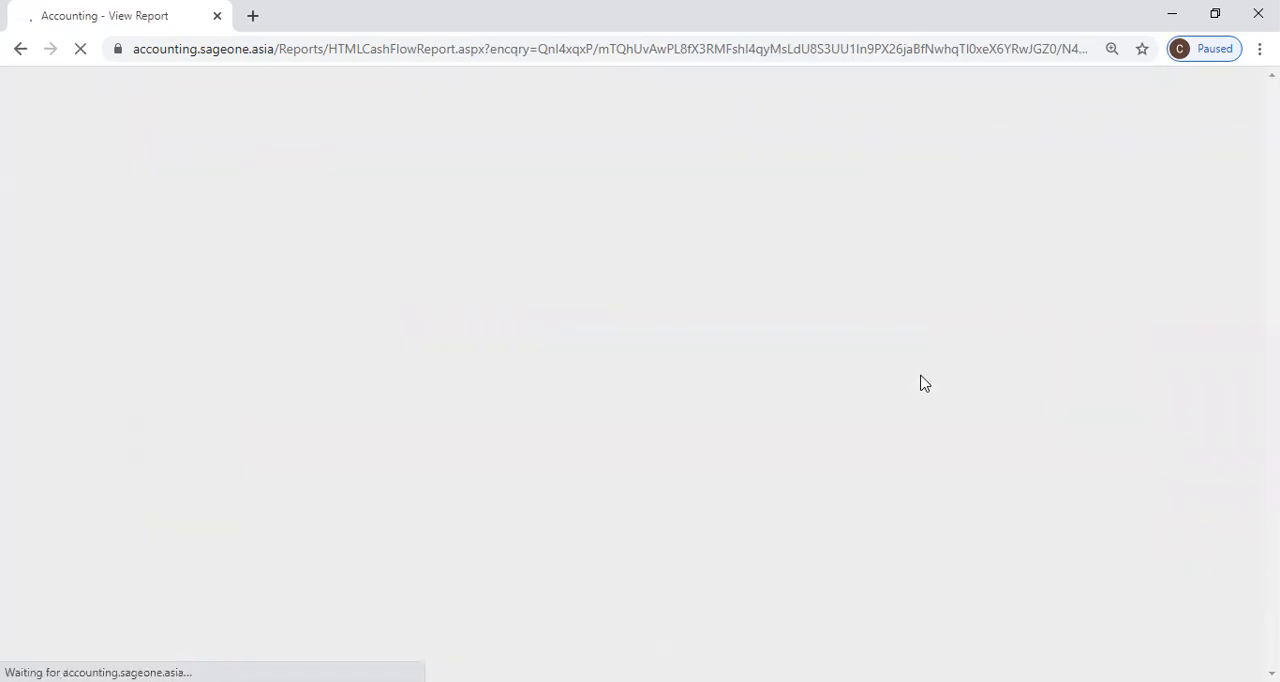
scroll(991, 321, "down", 1)
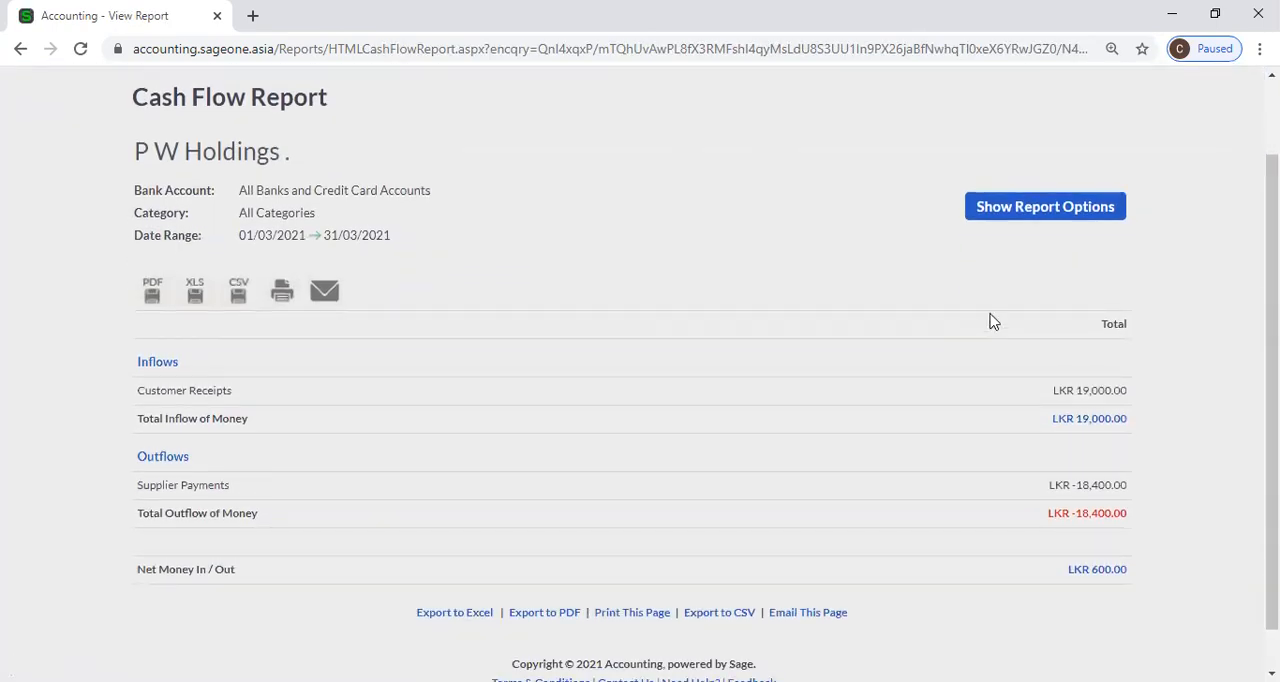
Exclude bank transfers from the detailed Cash Flow report, refresh it and look over the result.
left_click(1037, 208)
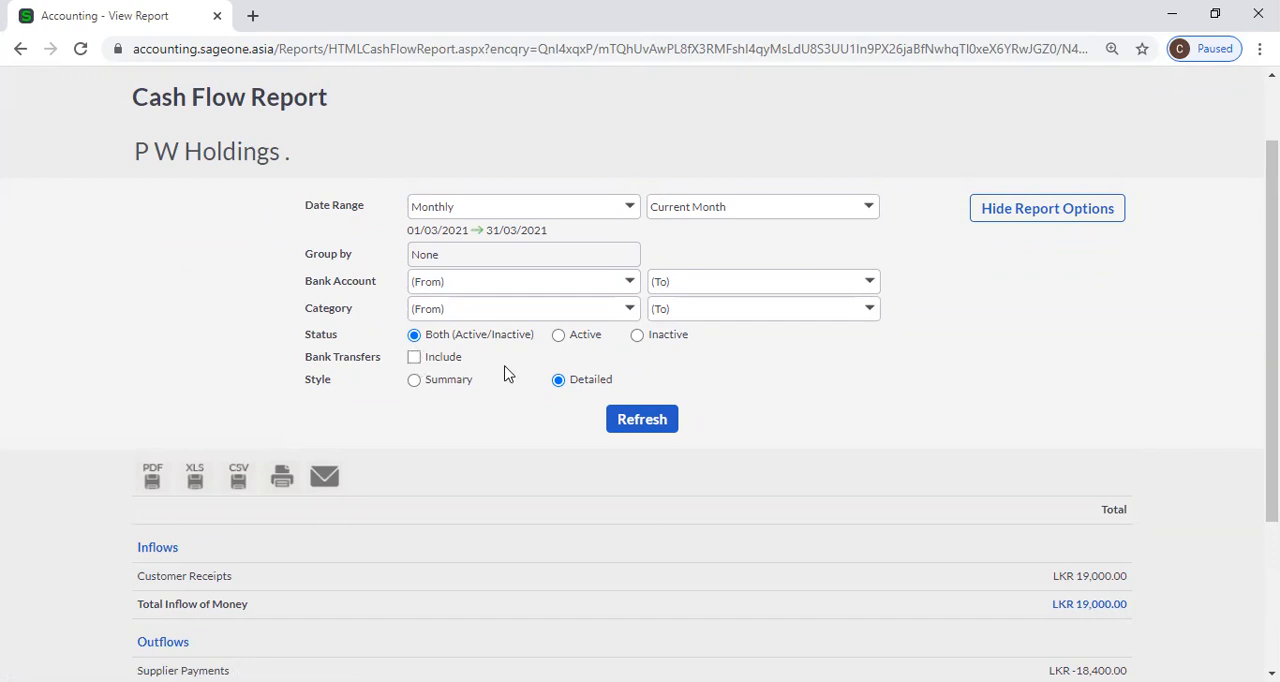
left_click(663, 420)
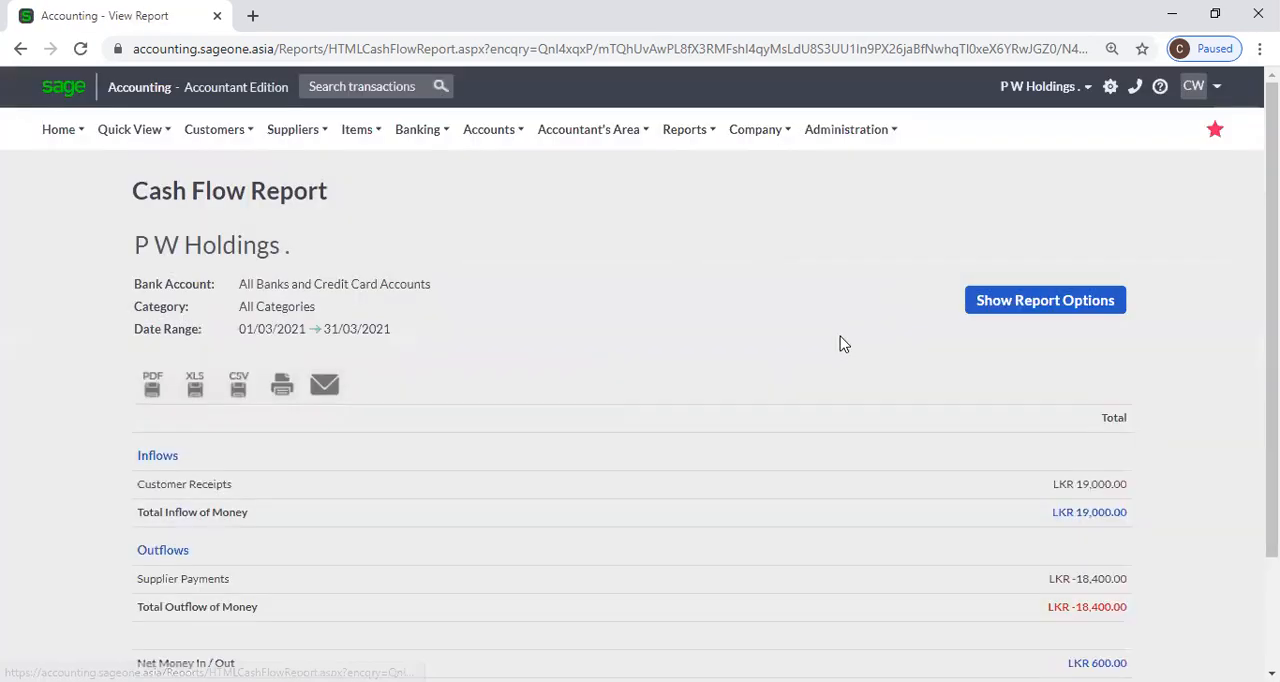
scroll(840, 343, "down", 2)
scroll(880, 340, "up", 2)
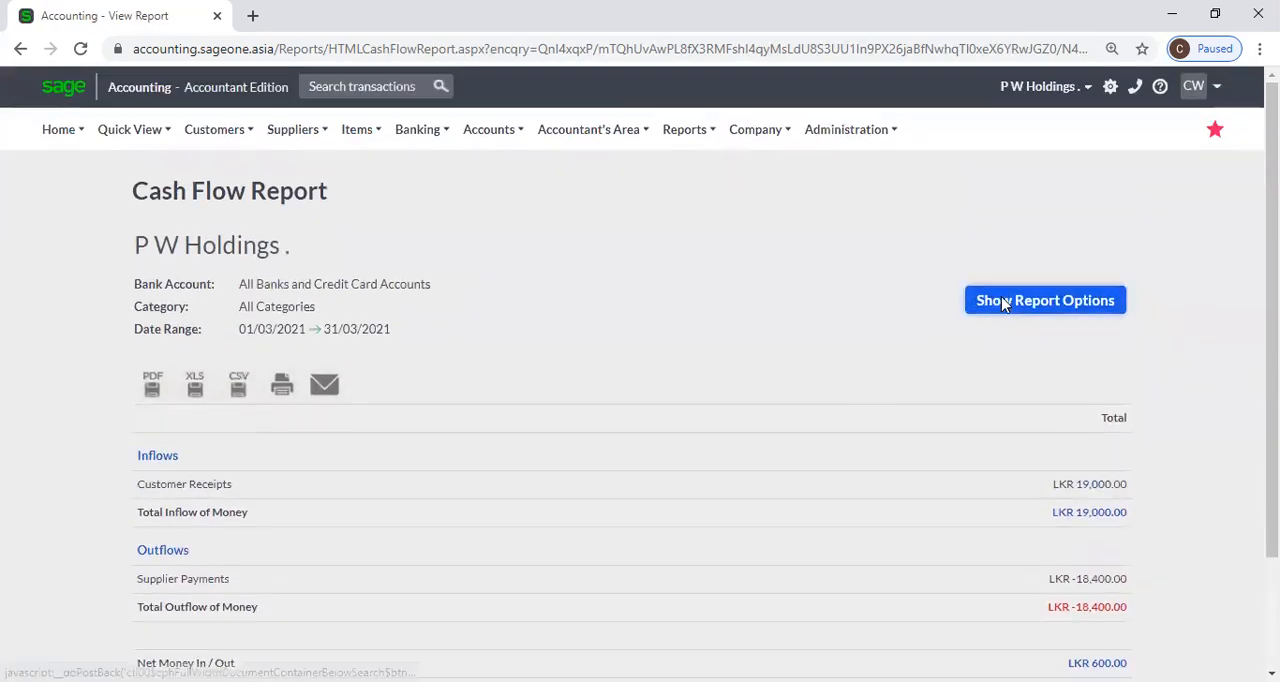
Try the Quarterly date range in the report options, set the range to Yearly for the current year and check the grouping choices.
left_click(1071, 300)
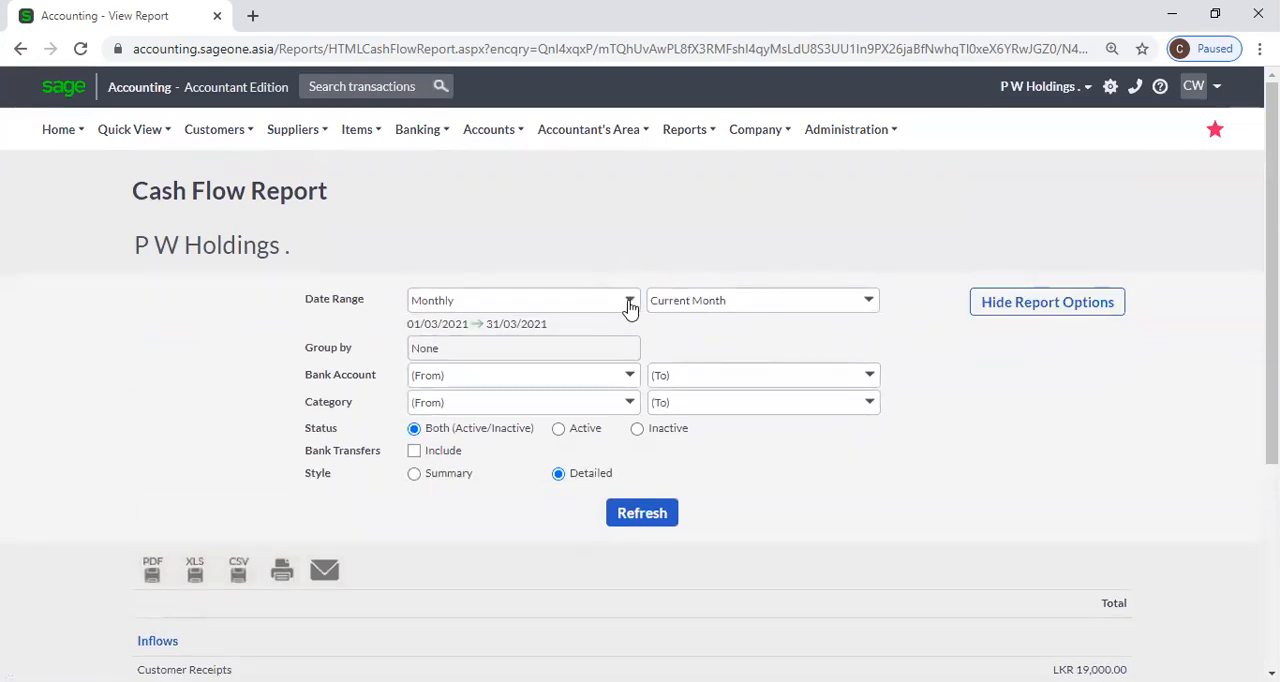
left_click(631, 305)
left_click(609, 268)
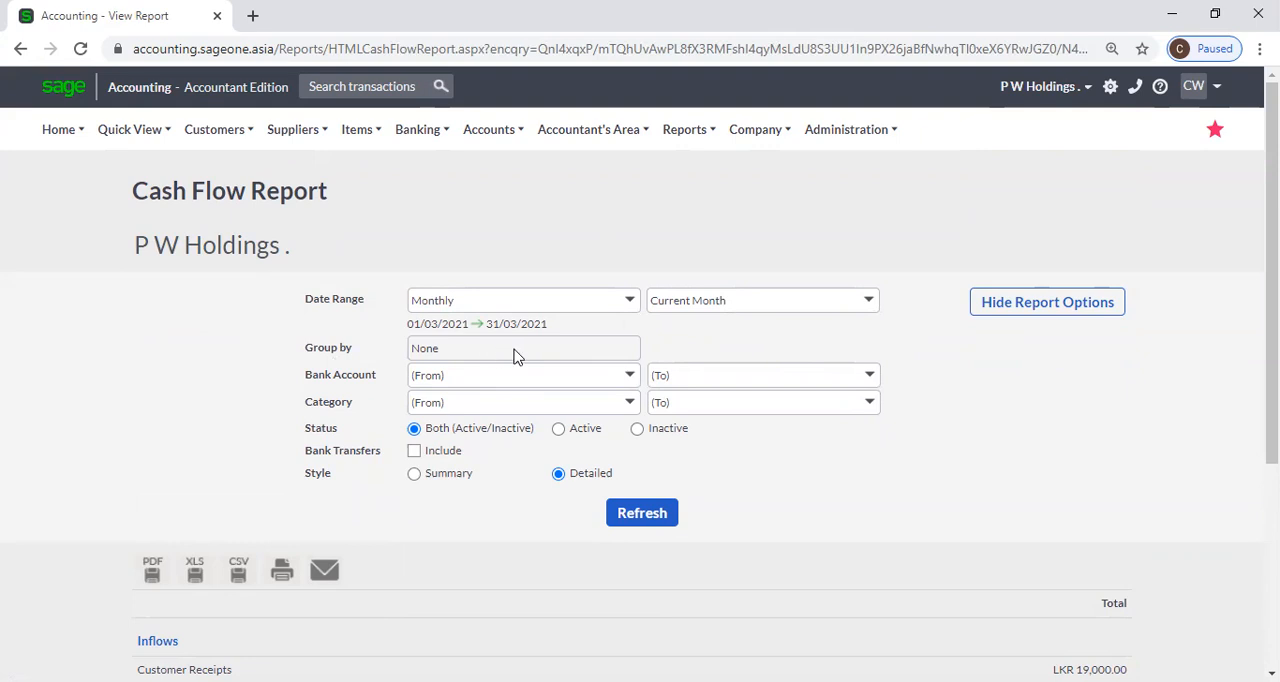
left_click(629, 310)
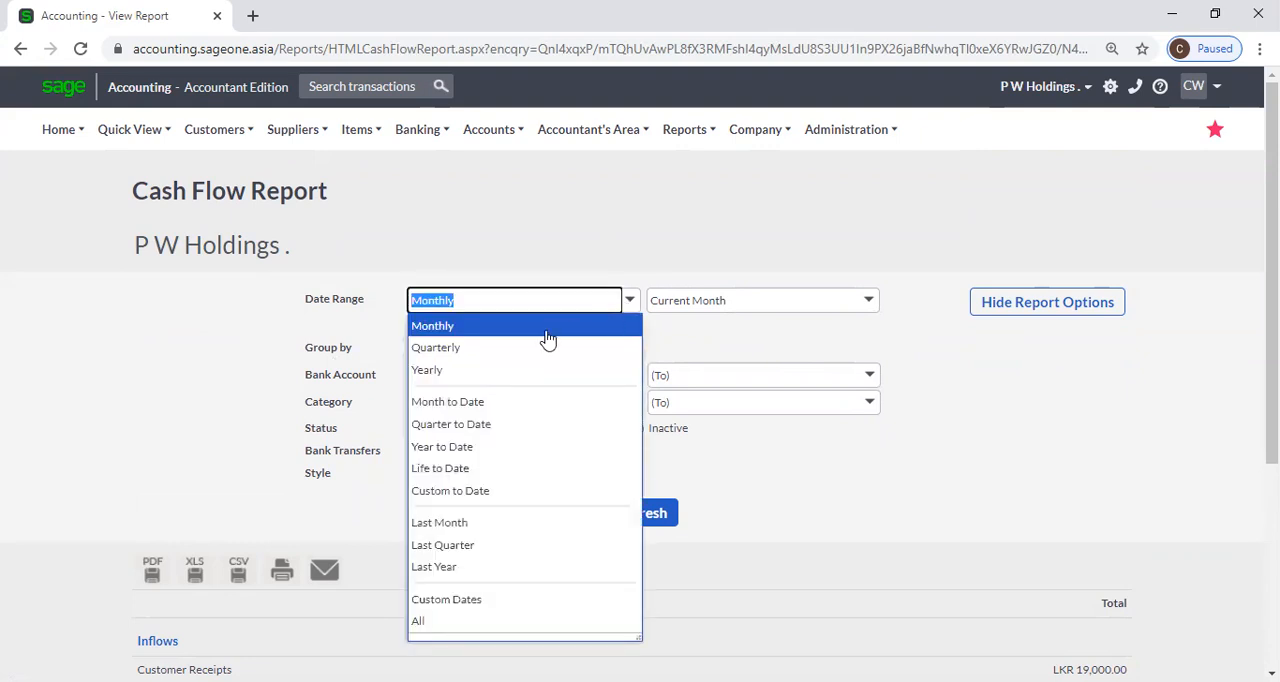
left_click(532, 348)
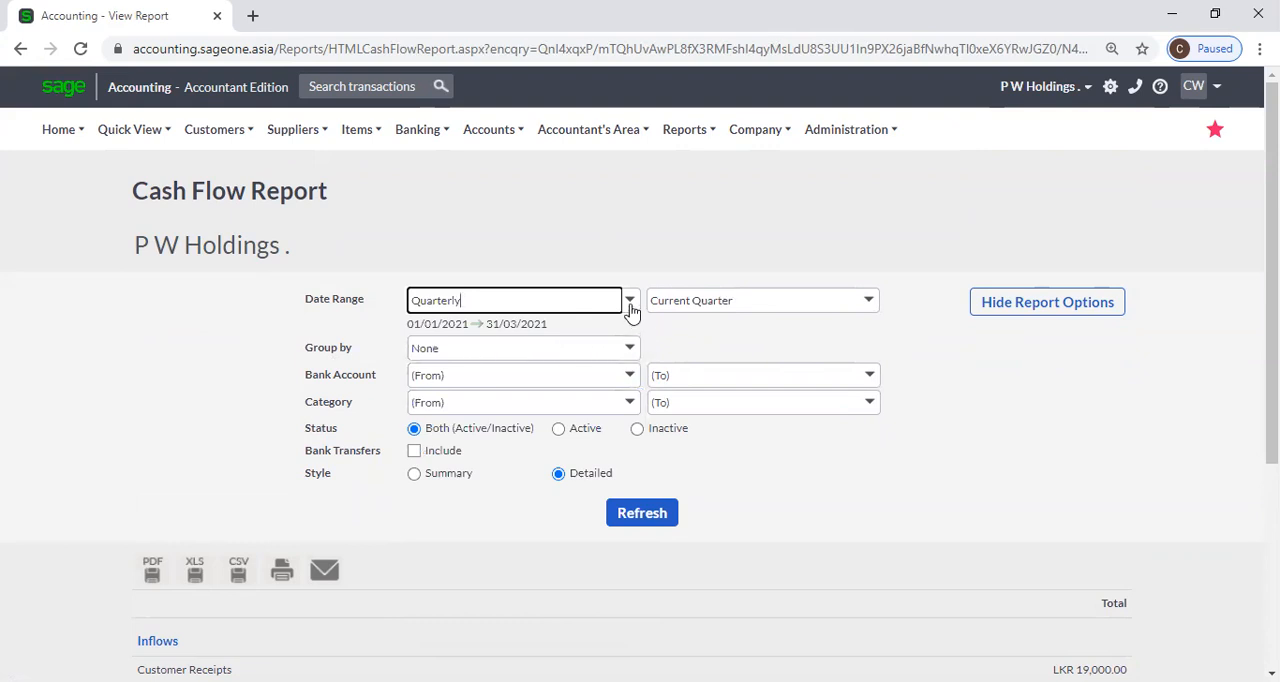
left_click(629, 309)
left_click(575, 366)
left_click(632, 349)
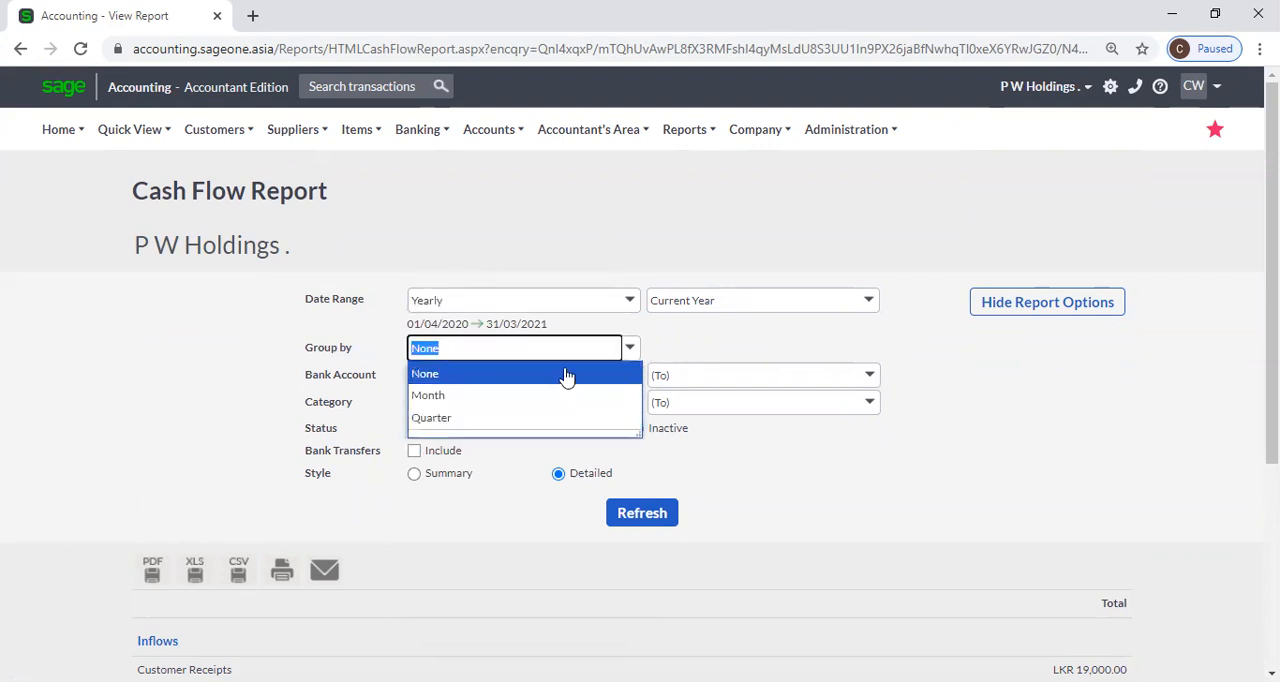
left_click(858, 360)
Refresh the detailed Cash Flow report for the current year and review its inflows, outflows and net money.
left_click(667, 520)
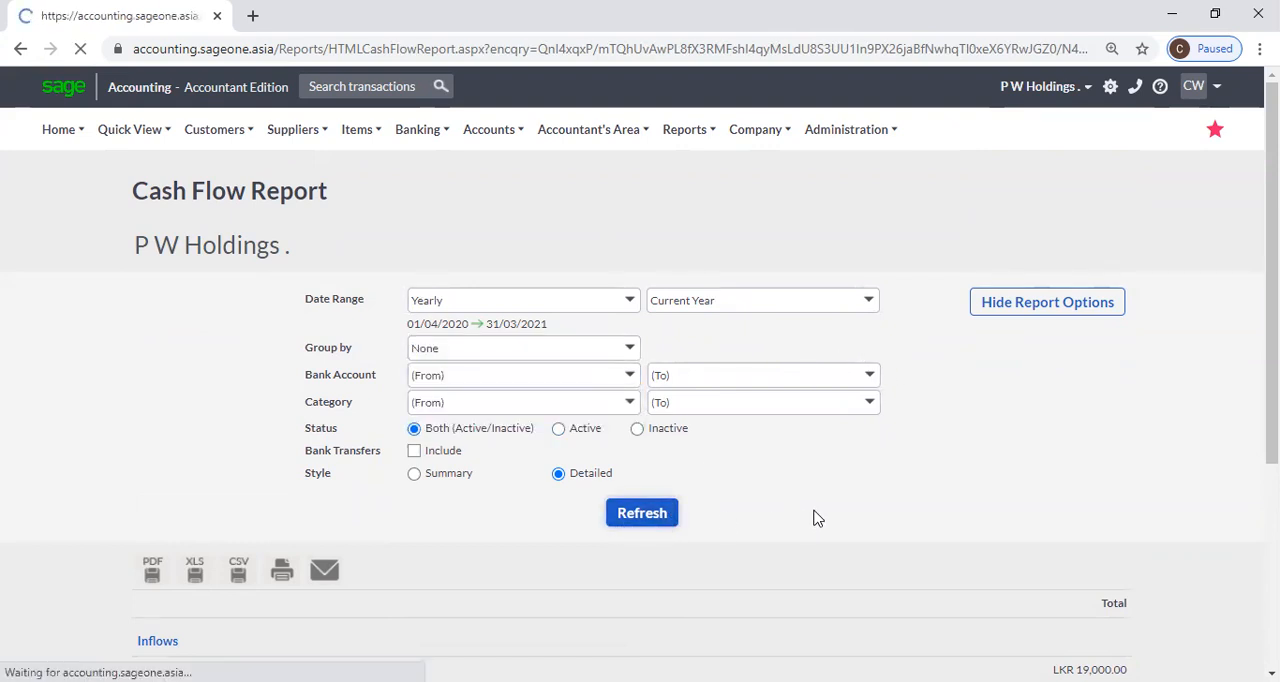
scroll(803, 520, "down", 2)
scroll(805, 450, "down", 1)
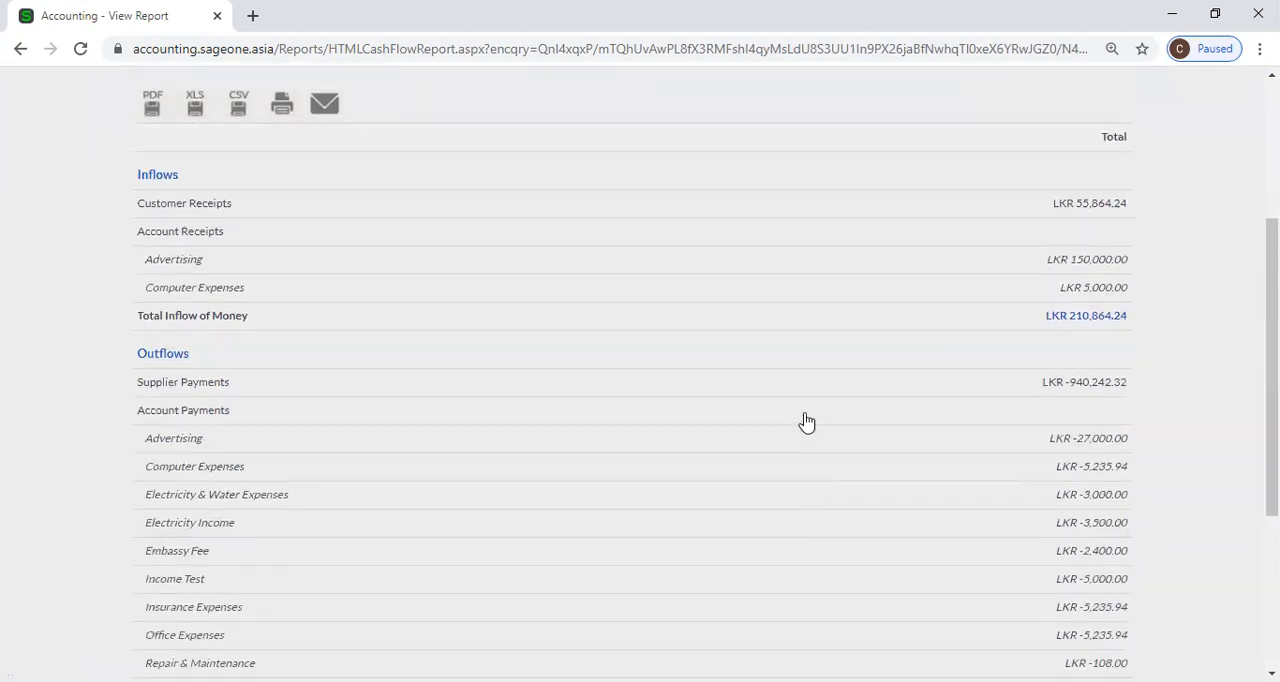
scroll(806, 452, "down", 3)
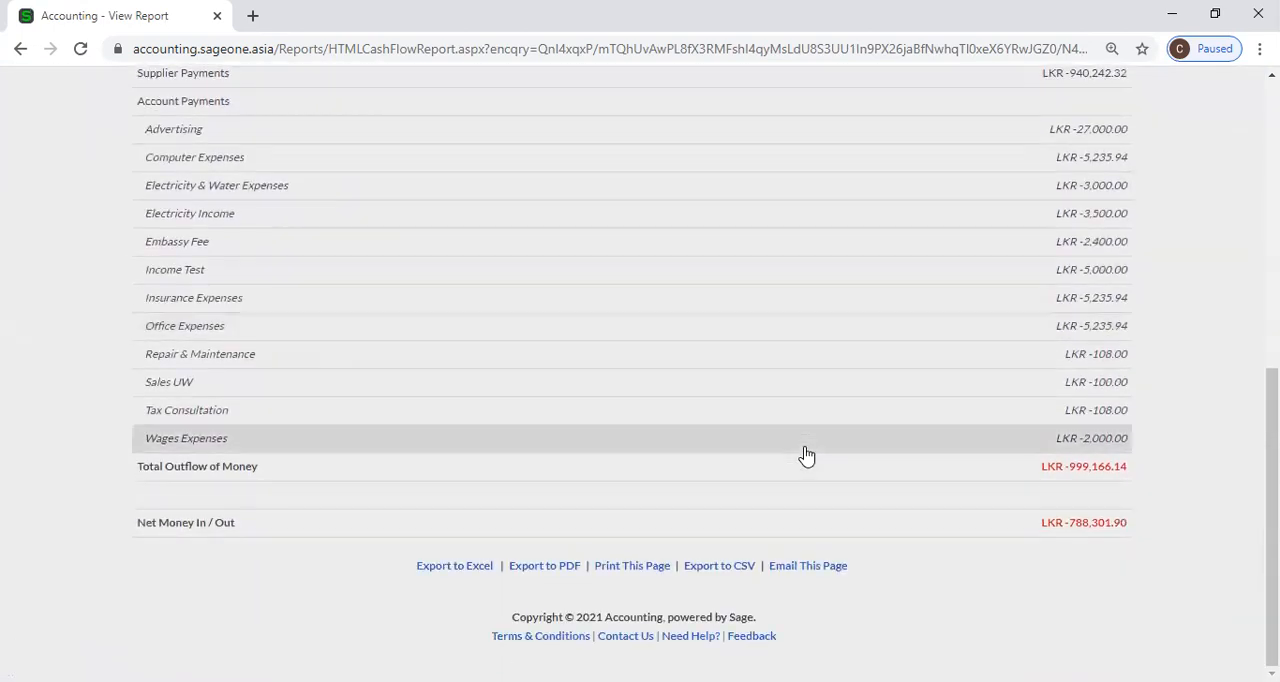
scroll(790, 450, "up", 10)
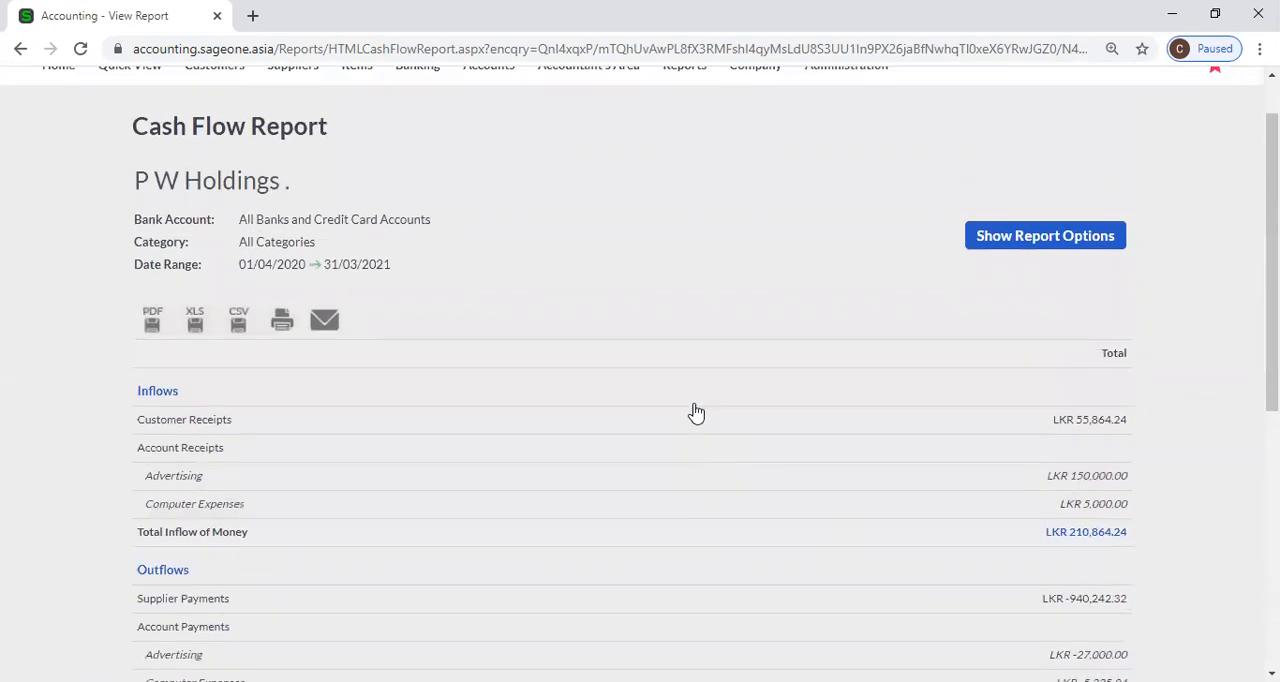
Change the report style to Summary, try the Monthly date range and return it to Yearly for the current year.
left_click(975, 305)
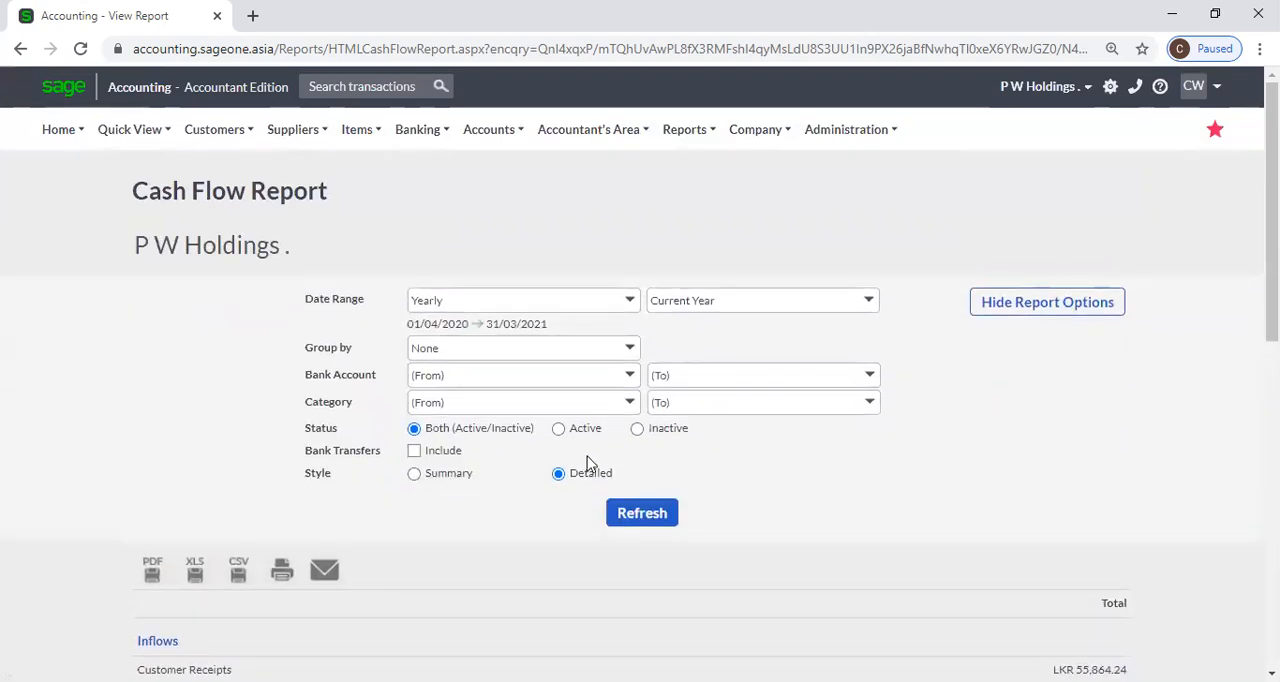
left_click(469, 480)
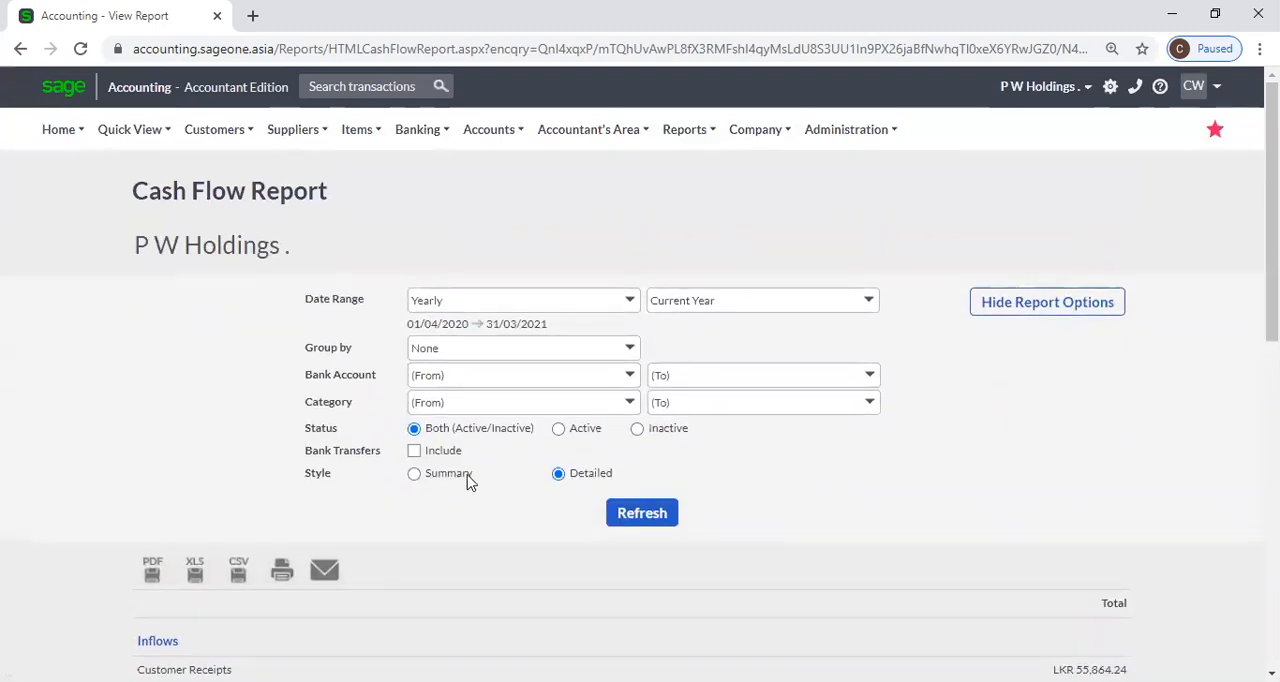
left_click(630, 300)
left_click(540, 326)
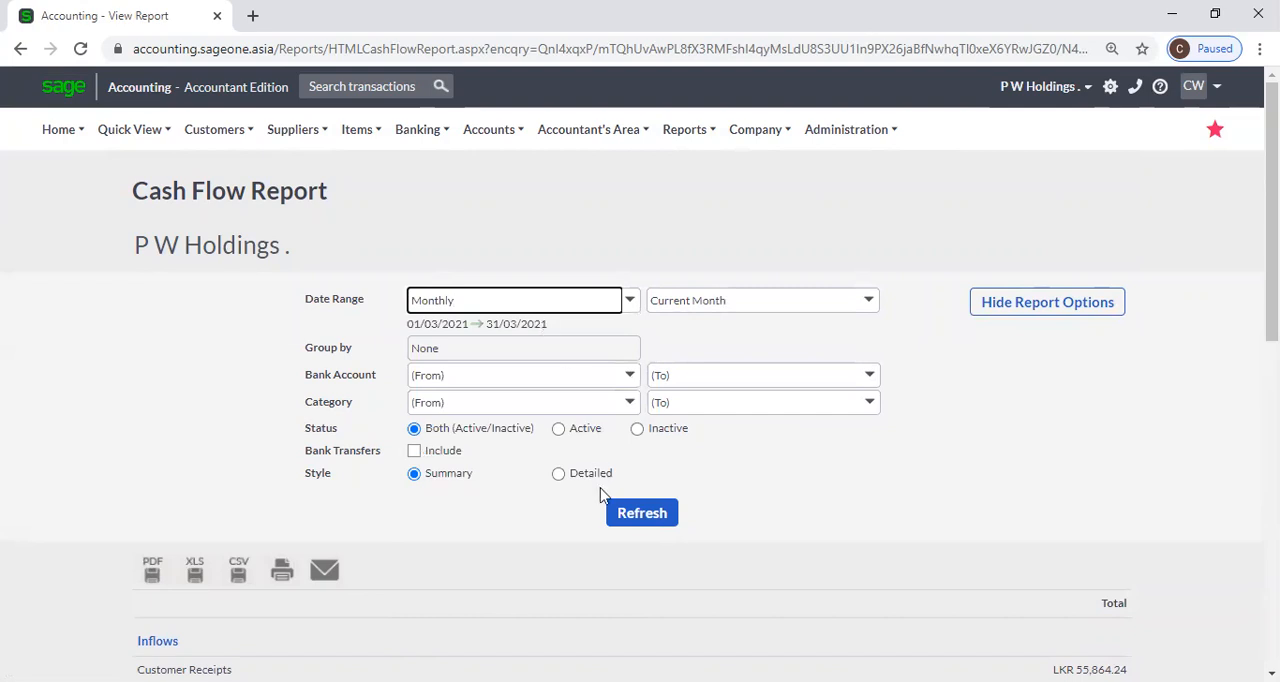
left_click(629, 301)
left_click(546, 371)
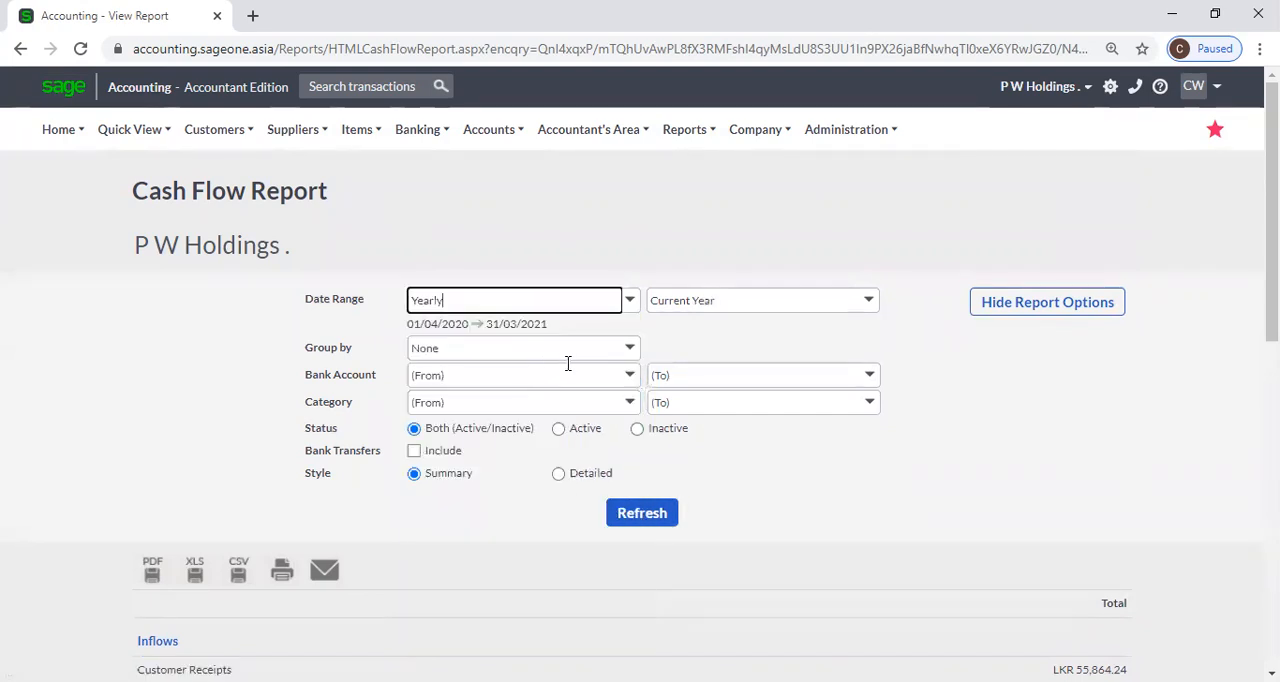
Group the yearly summary Cash Flow report by Month, refresh it and review the monthly columns.
left_click(629, 349)
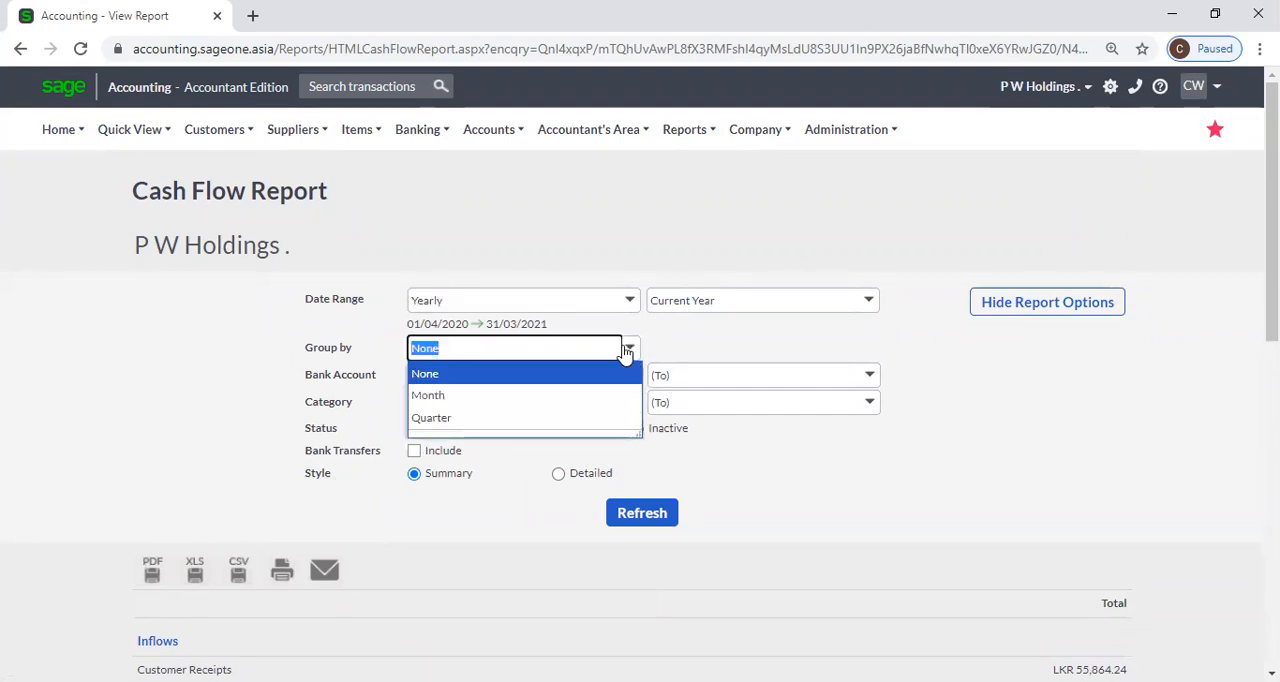
left_click(502, 392)
left_click(612, 515)
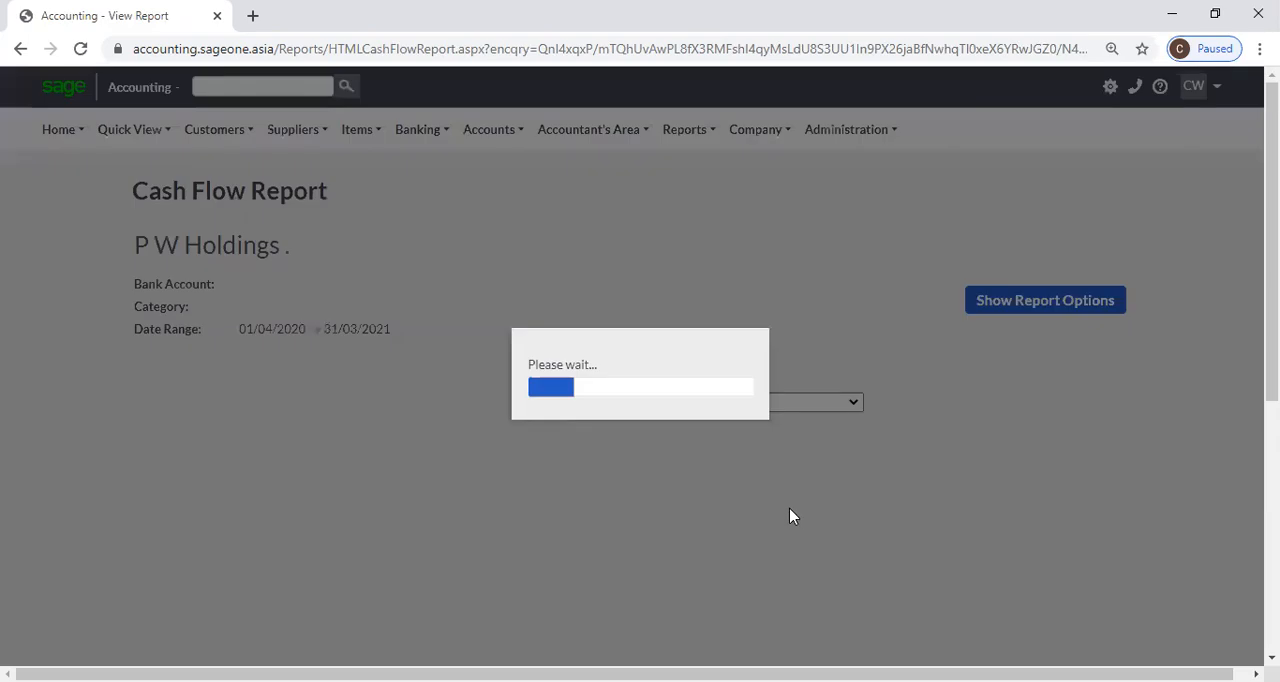
scroll(775, 480, "down", 3)
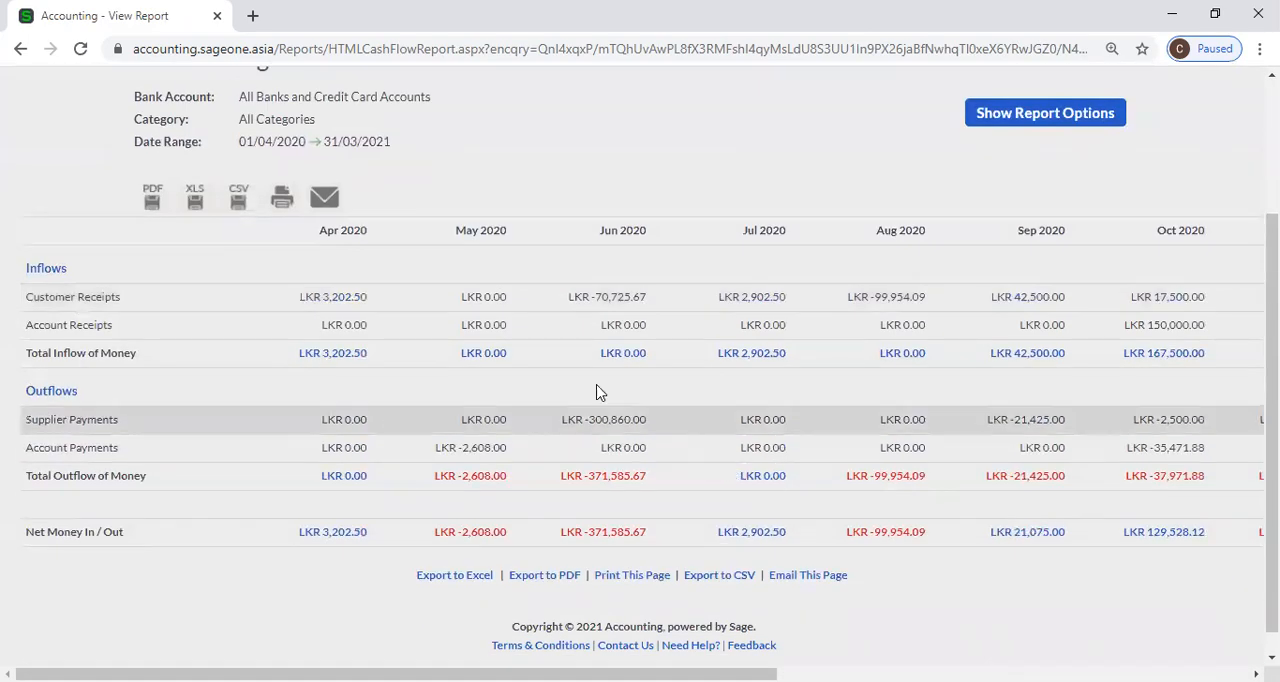
scroll(603, 400, "up", 1)
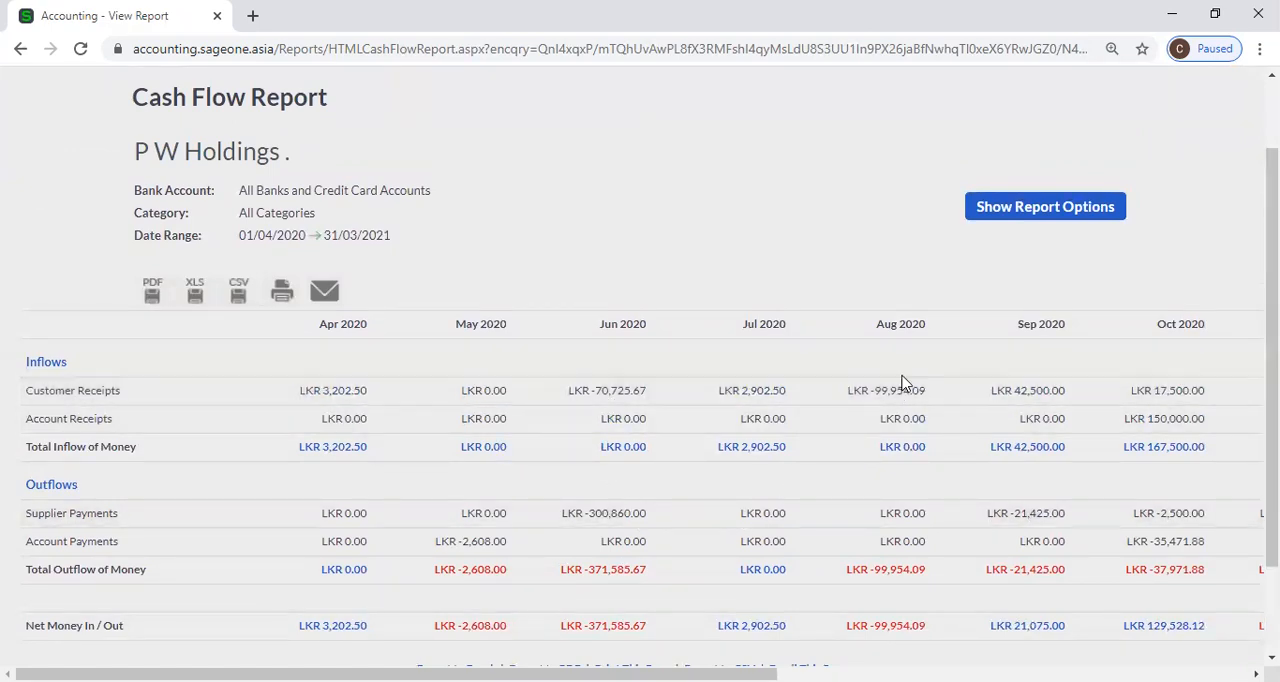
Change the yearly Cash Flow report's grouping to Quarter, refresh it and review the quarterly columns.
left_click(979, 212)
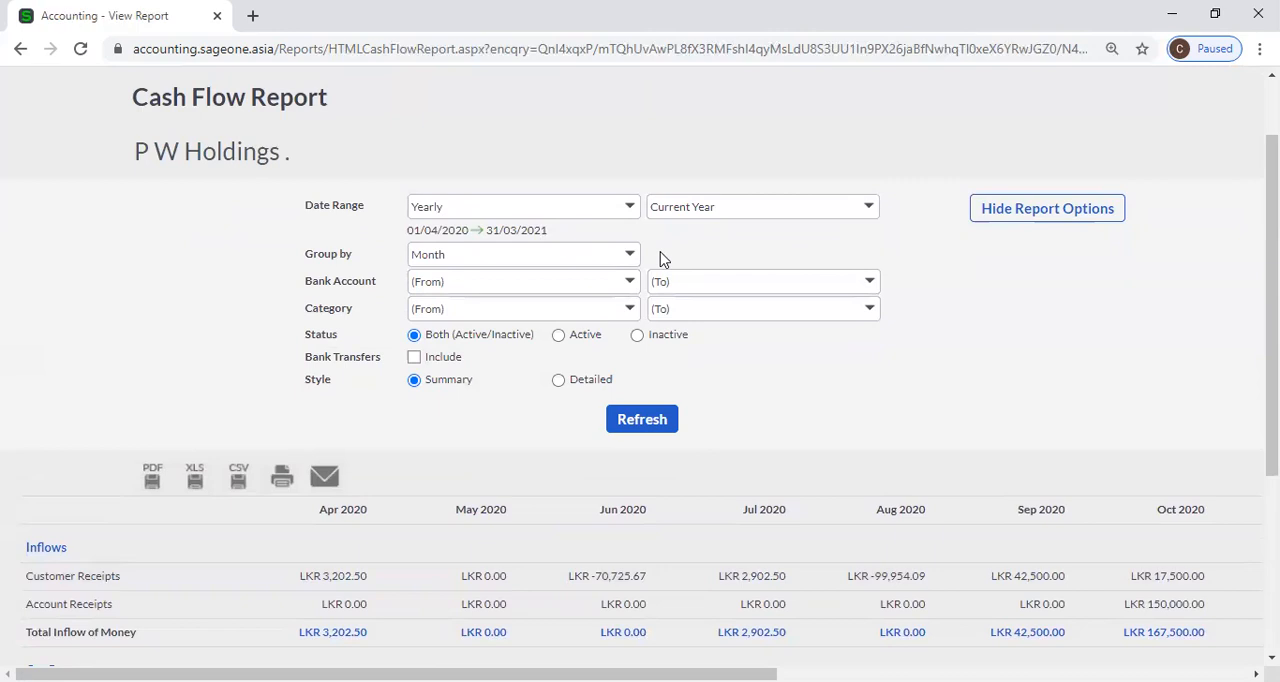
left_click(629, 260)
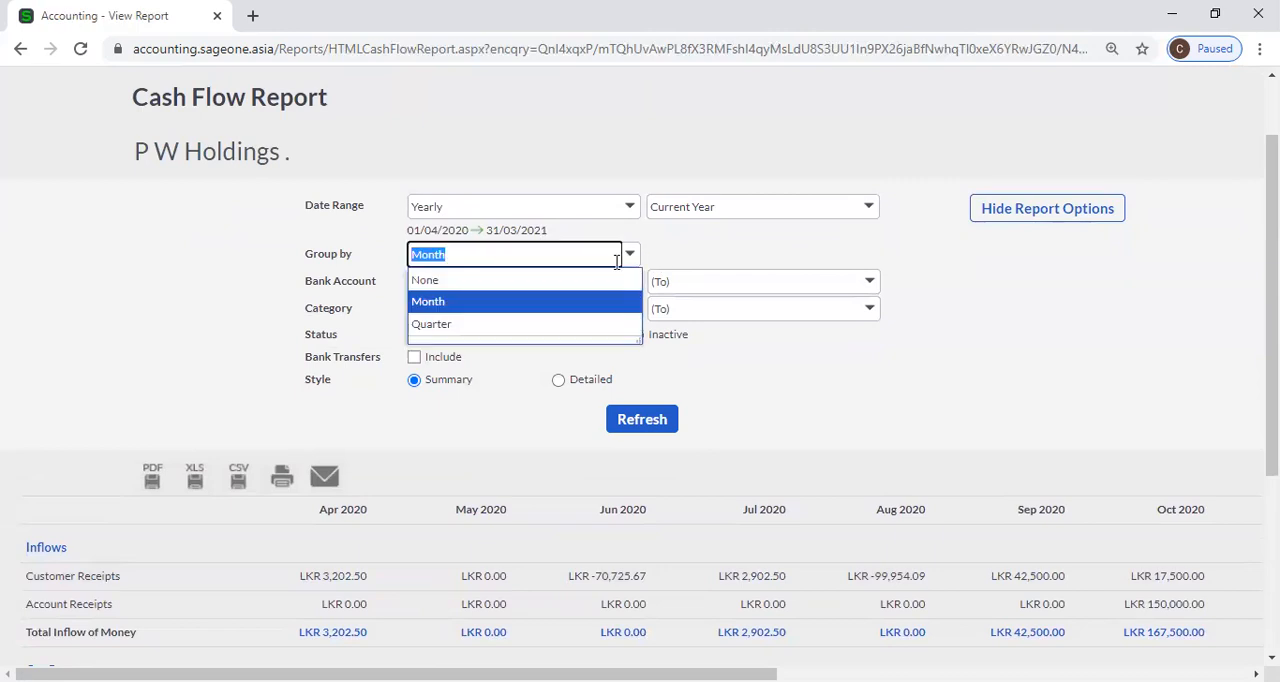
left_click(563, 328)
left_click(640, 427)
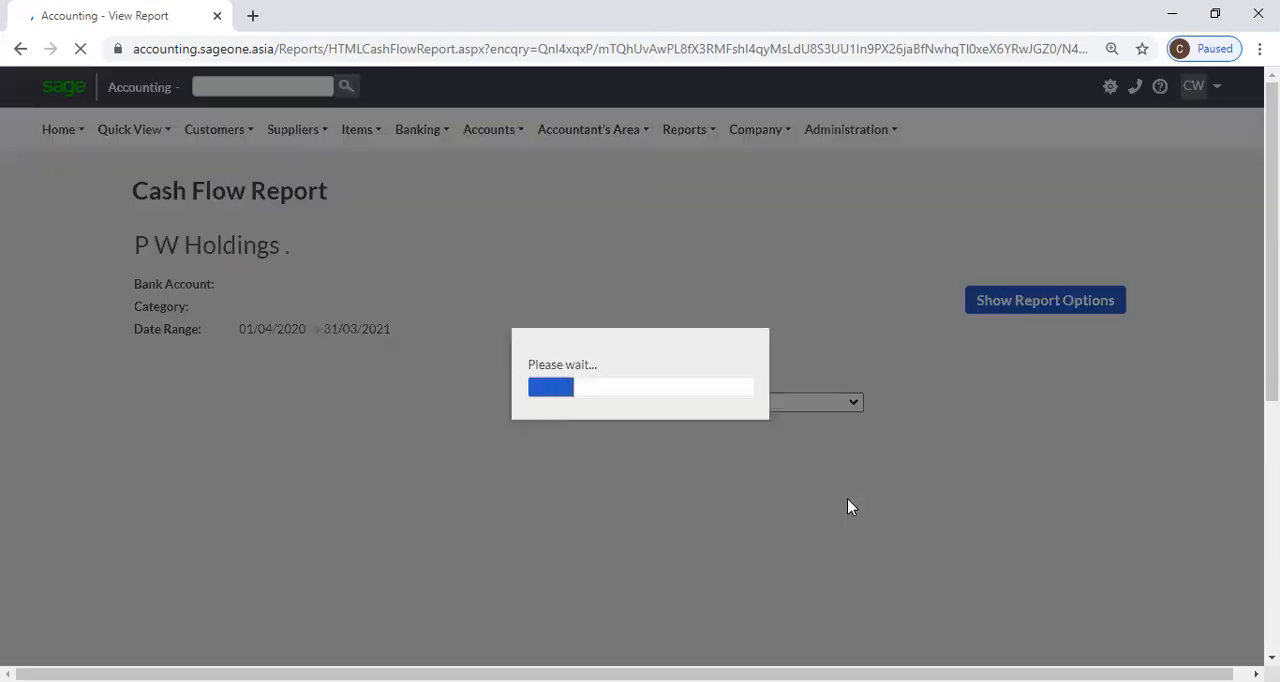
scroll(848, 507, "down", 2)
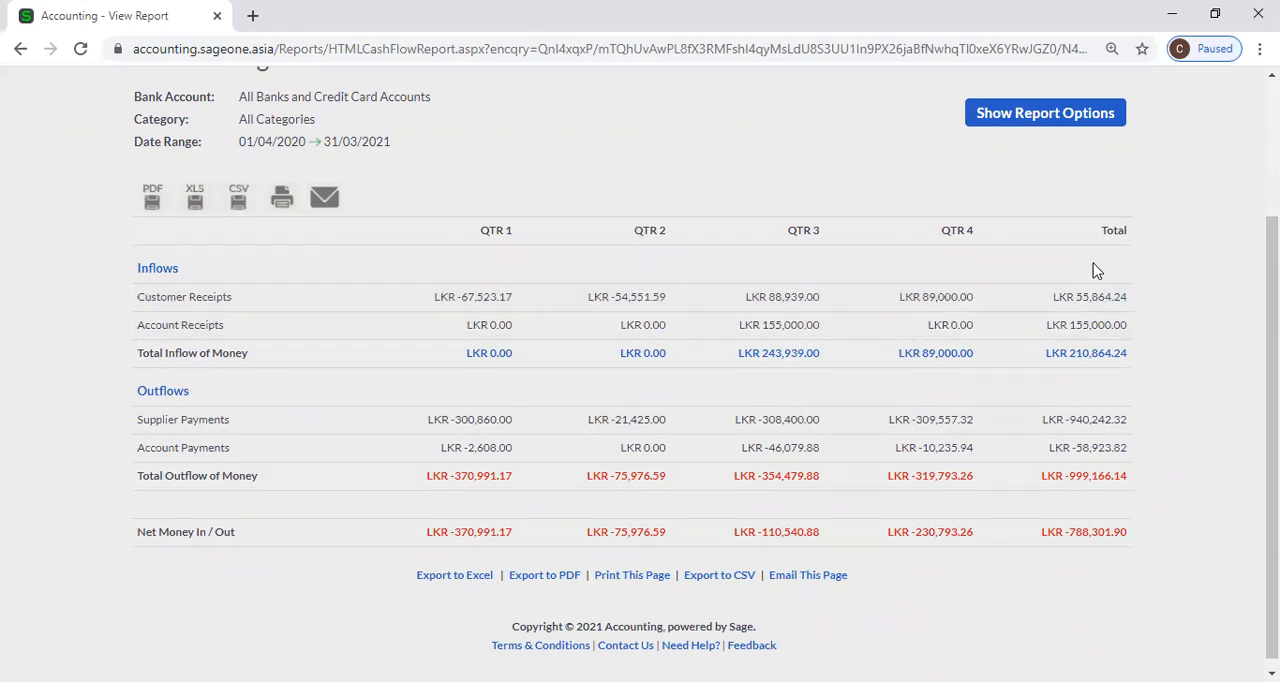
scroll(1050, 372, "up", 1)
scroll(1050, 372, "up", 3)
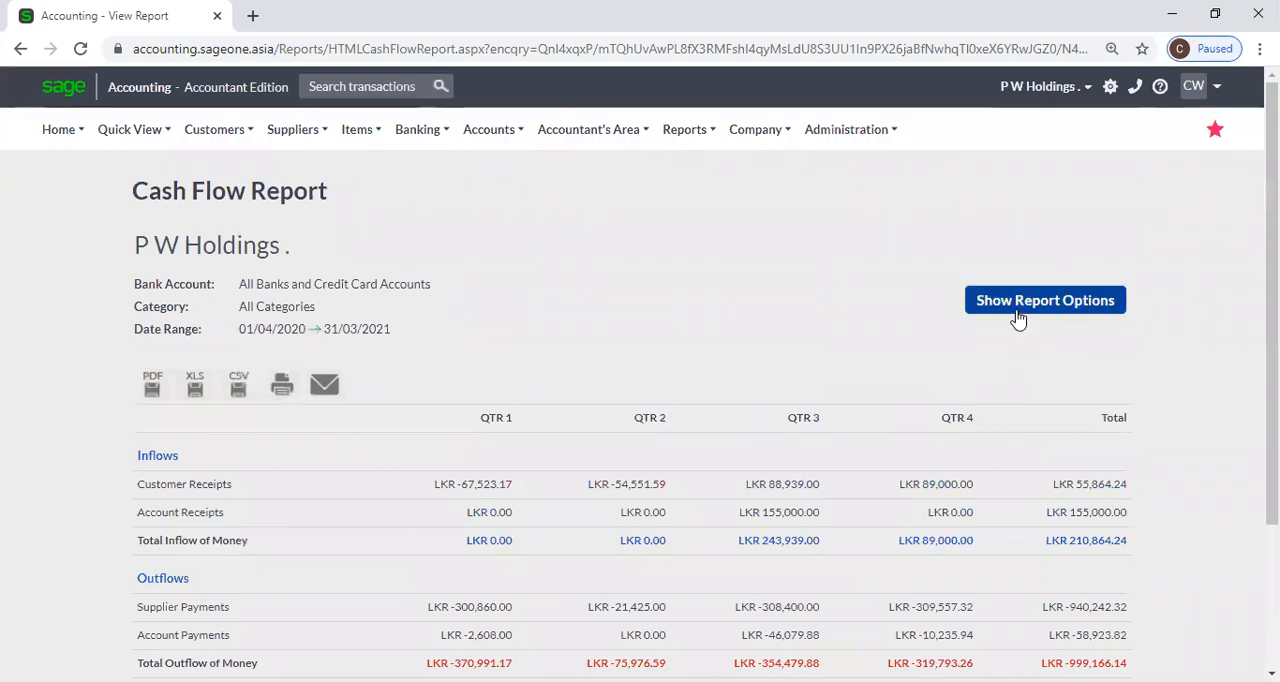
Set the Cash Flow report's date range to Quarterly for the current quarter, group it by Month, refresh it and review the monthly columns.
left_click(1017, 310)
left_click(629, 304)
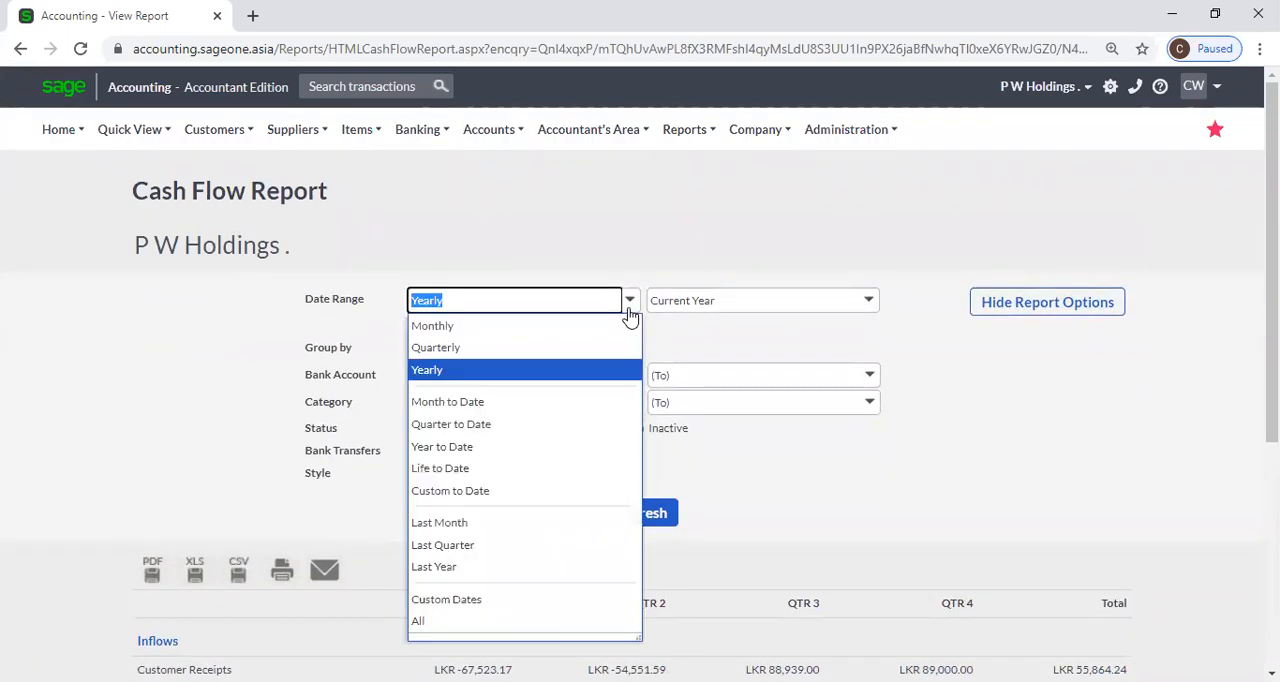
left_click(538, 350)
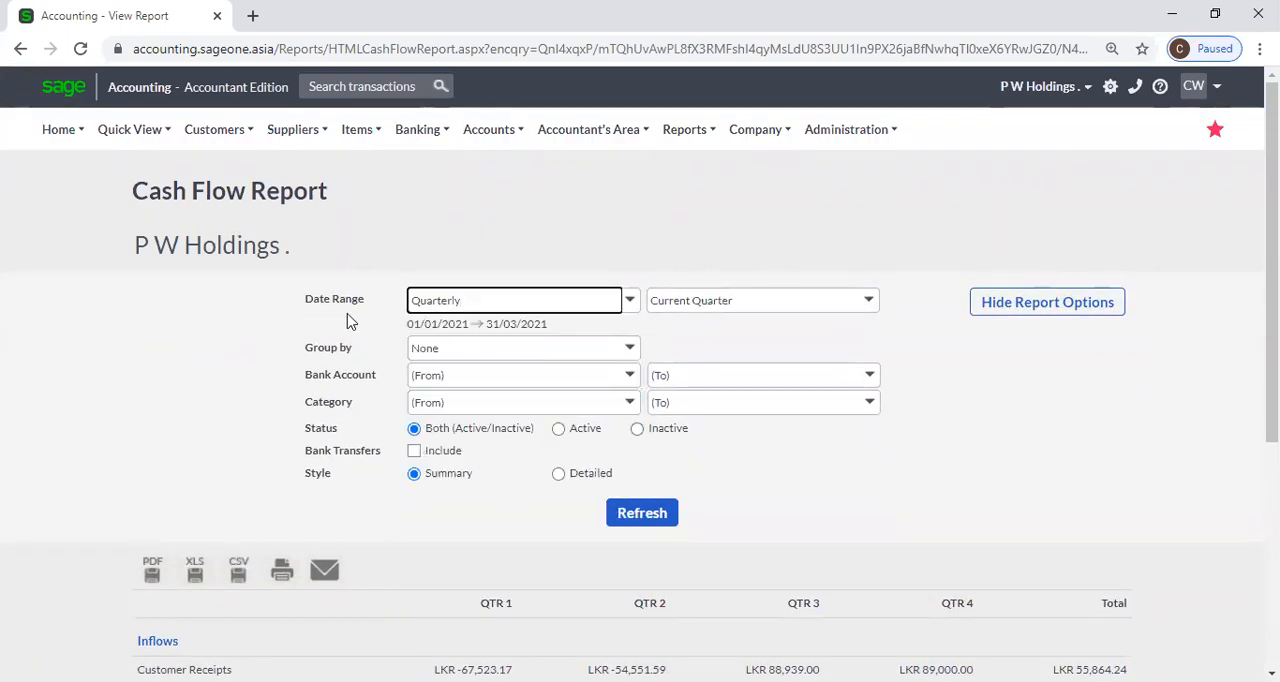
left_click(630, 348)
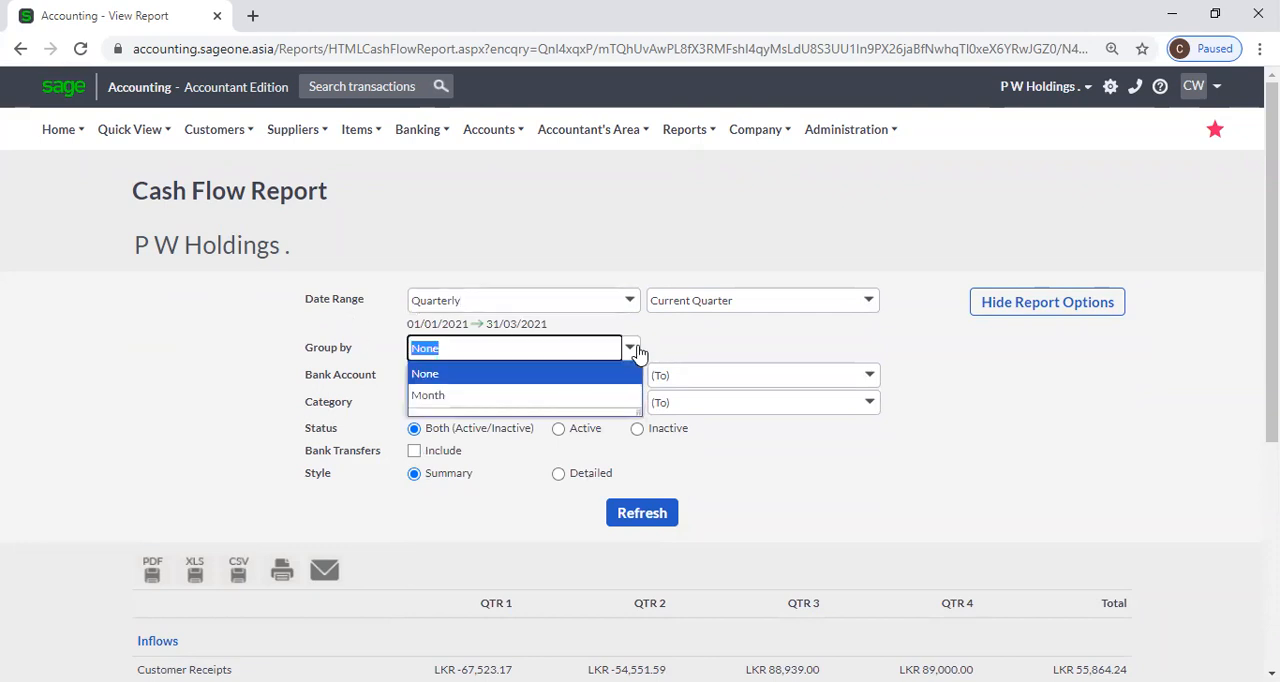
left_click(495, 396)
left_click(621, 516)
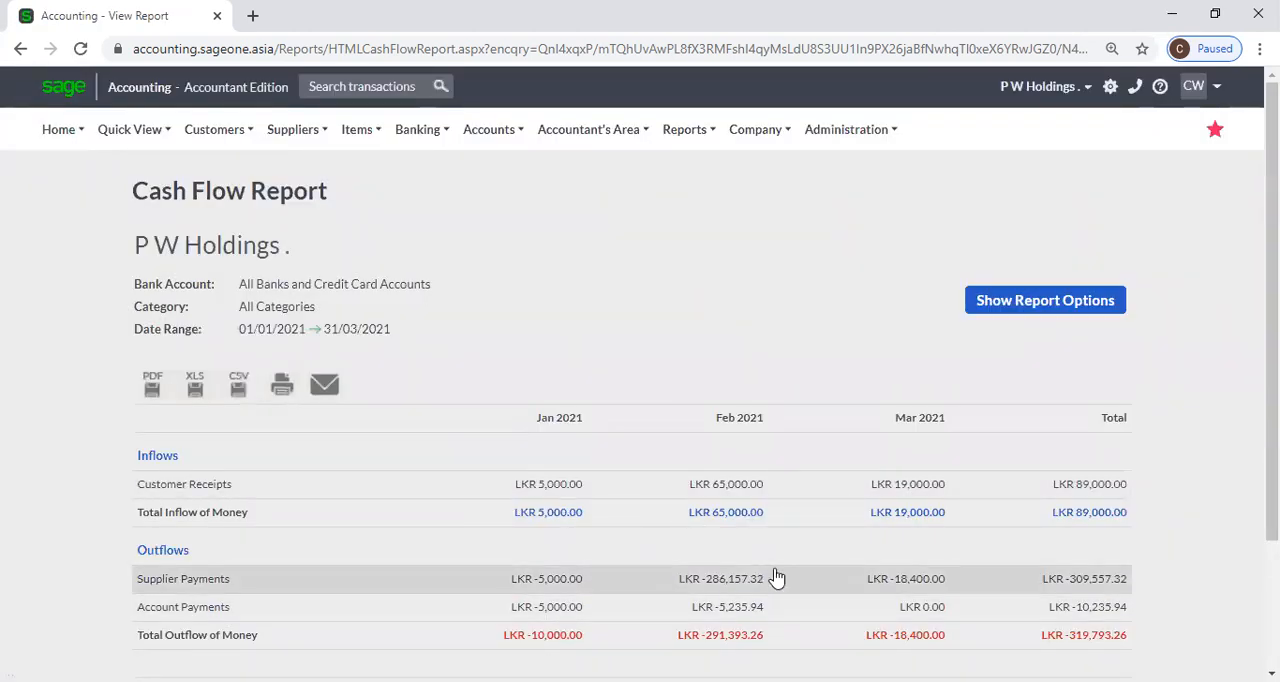
scroll(1120, 512, "down", 2)
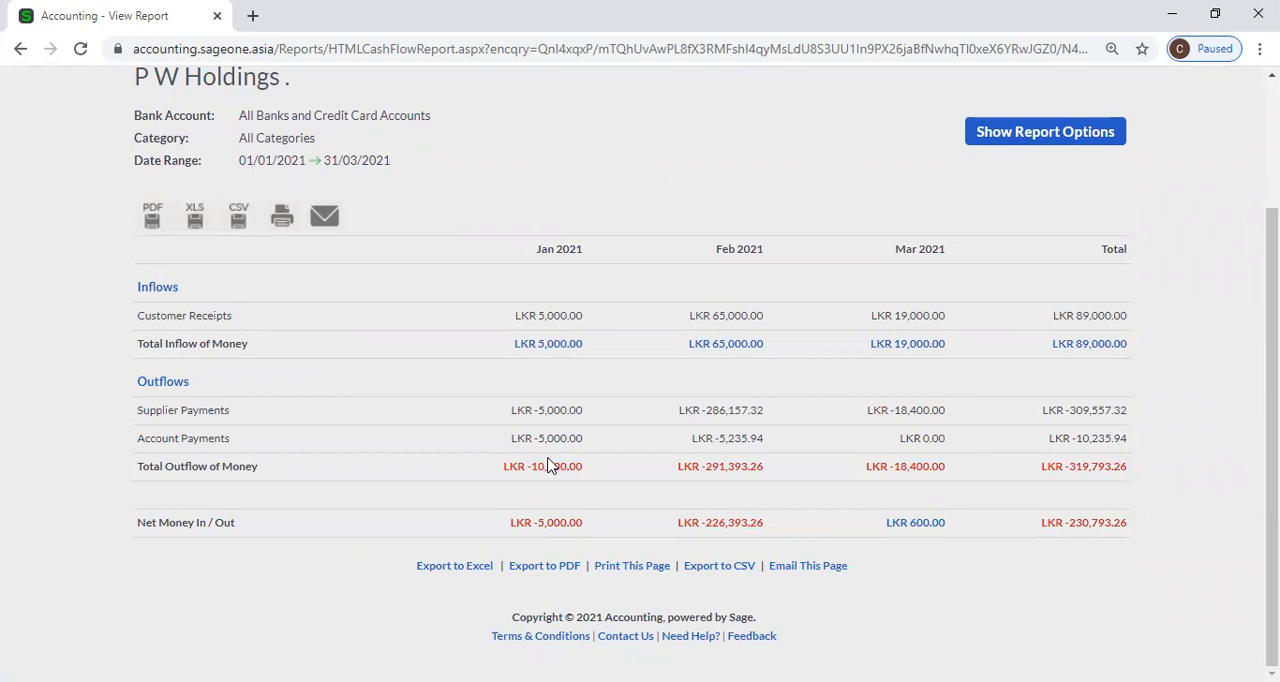
Run the Cash Flow report Yearly for the current year, grouped by Month in Detailed style, and review its inflows and outflows.
left_click(968, 138)
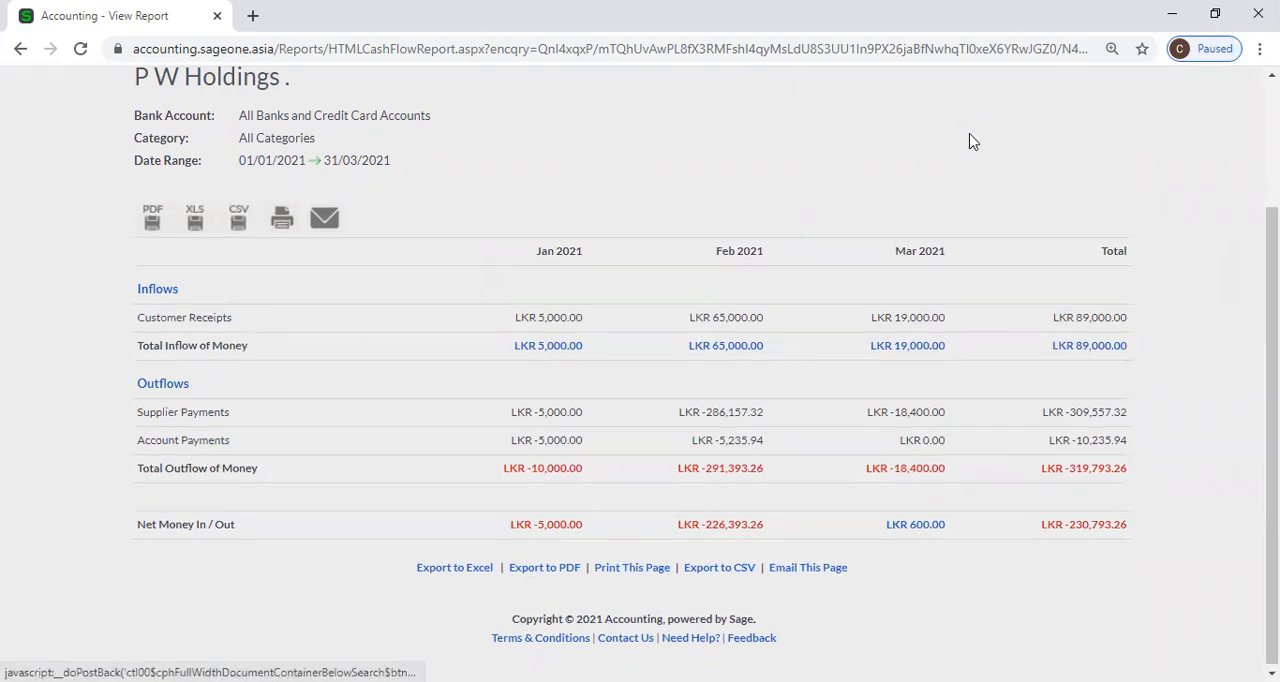
left_click(634, 140)
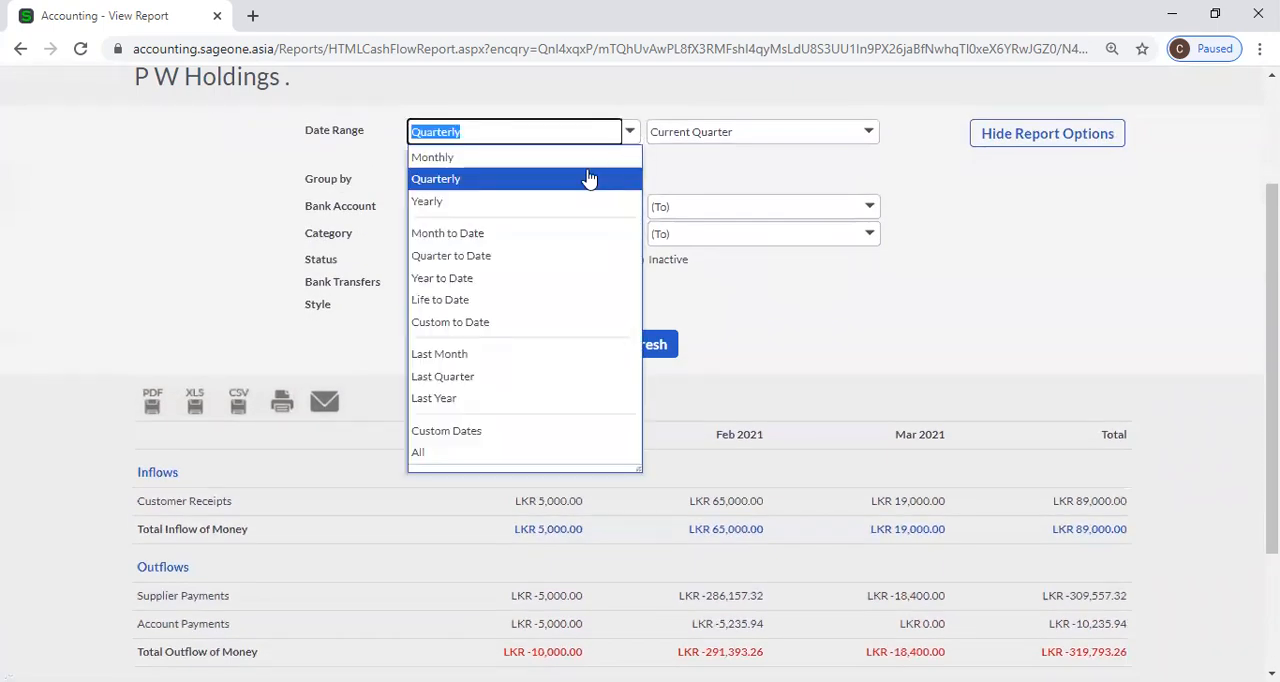
left_click(551, 200)
left_click(638, 185)
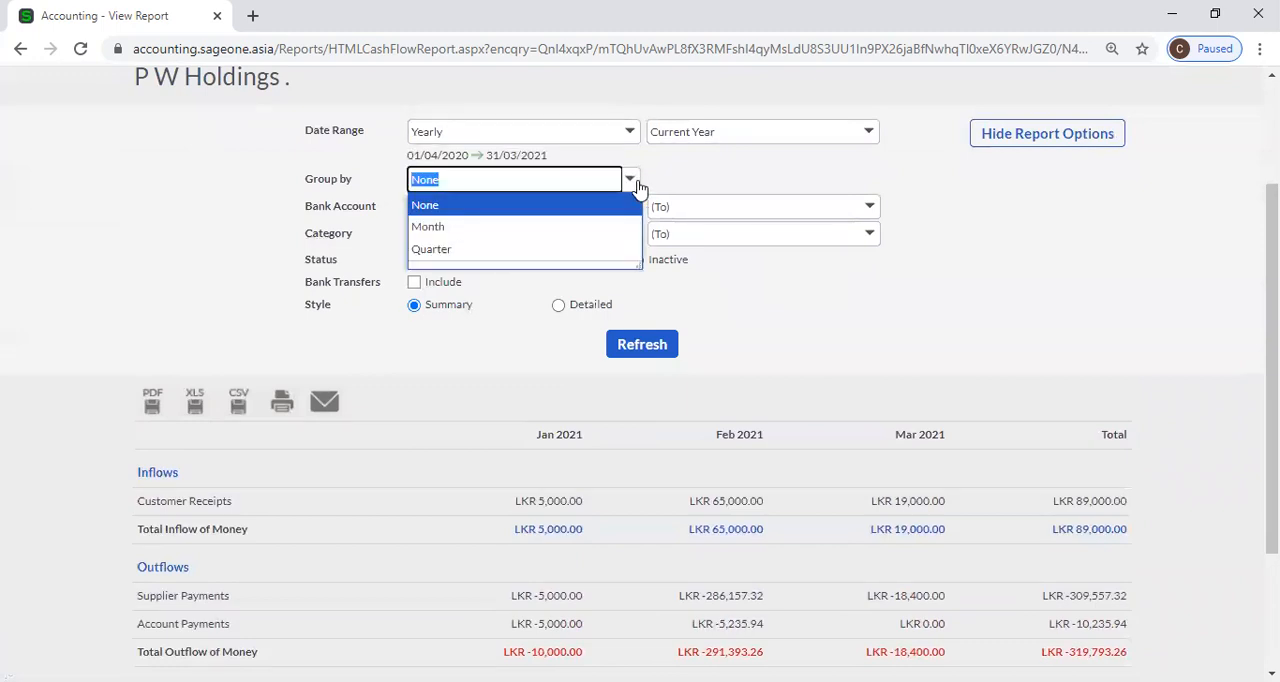
left_click(551, 228)
left_click(558, 305)
left_click(642, 344)
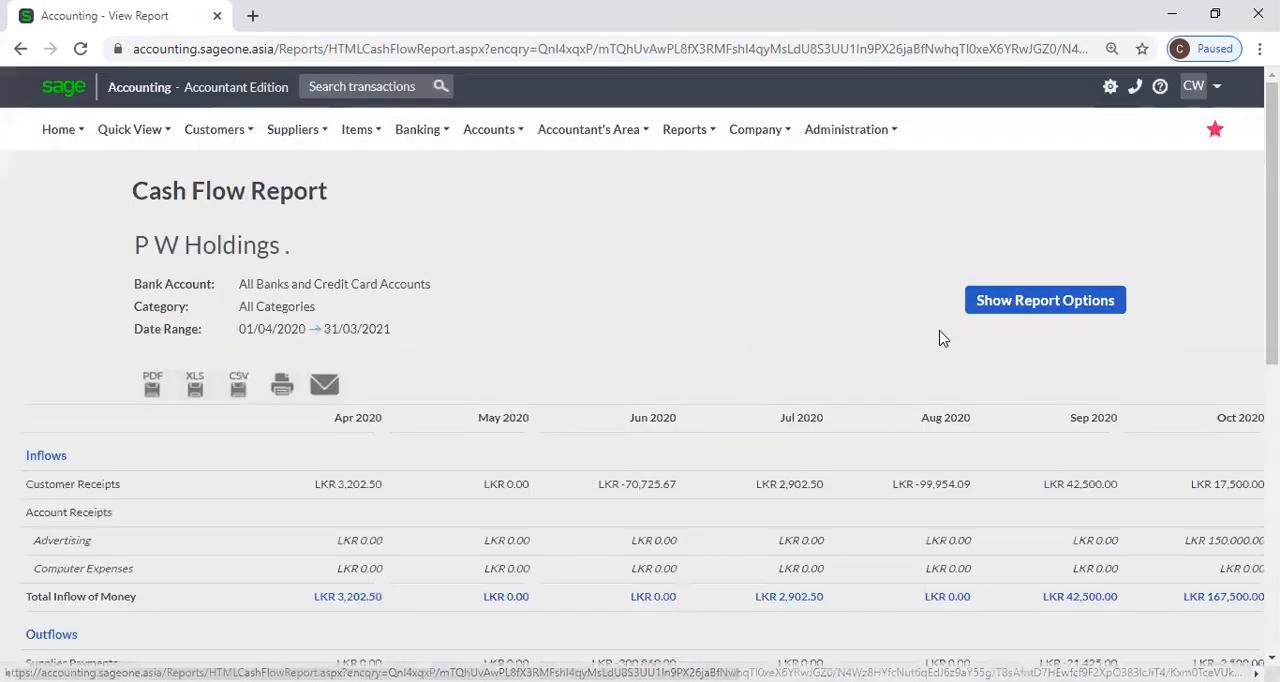
scroll(940, 350, "down", 4)
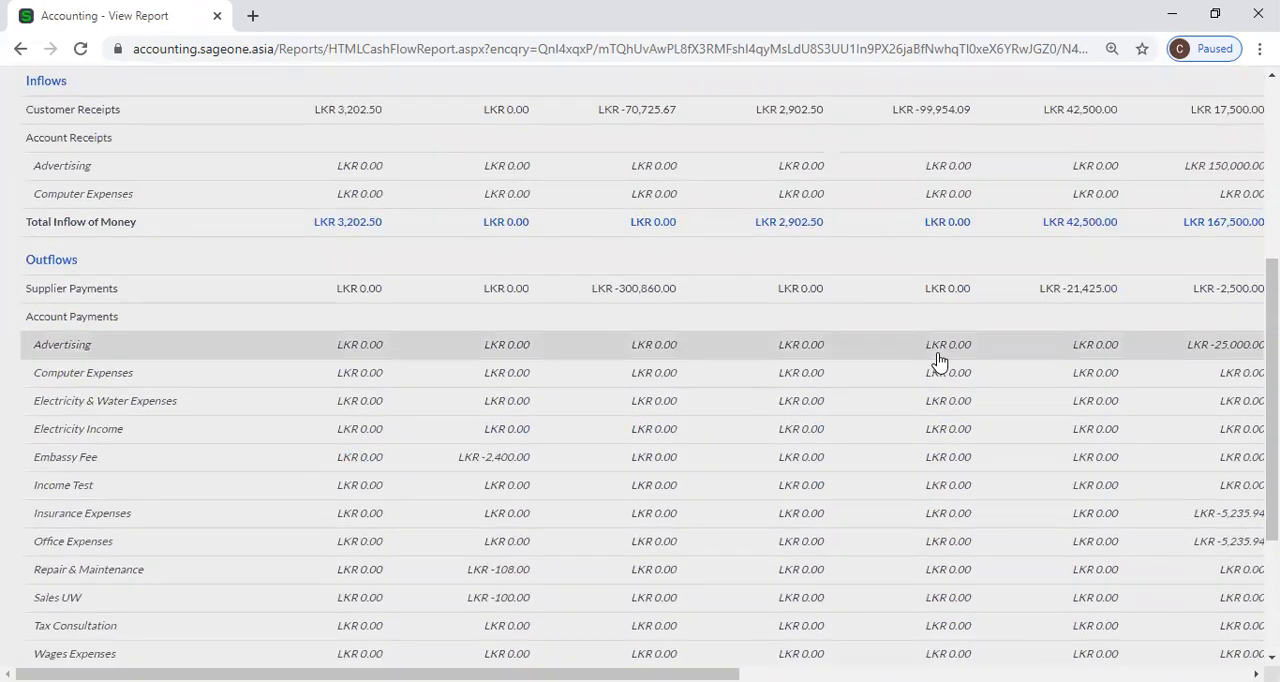
scroll(937, 363, "down", 4)
scroll(928, 368, "up", 8)
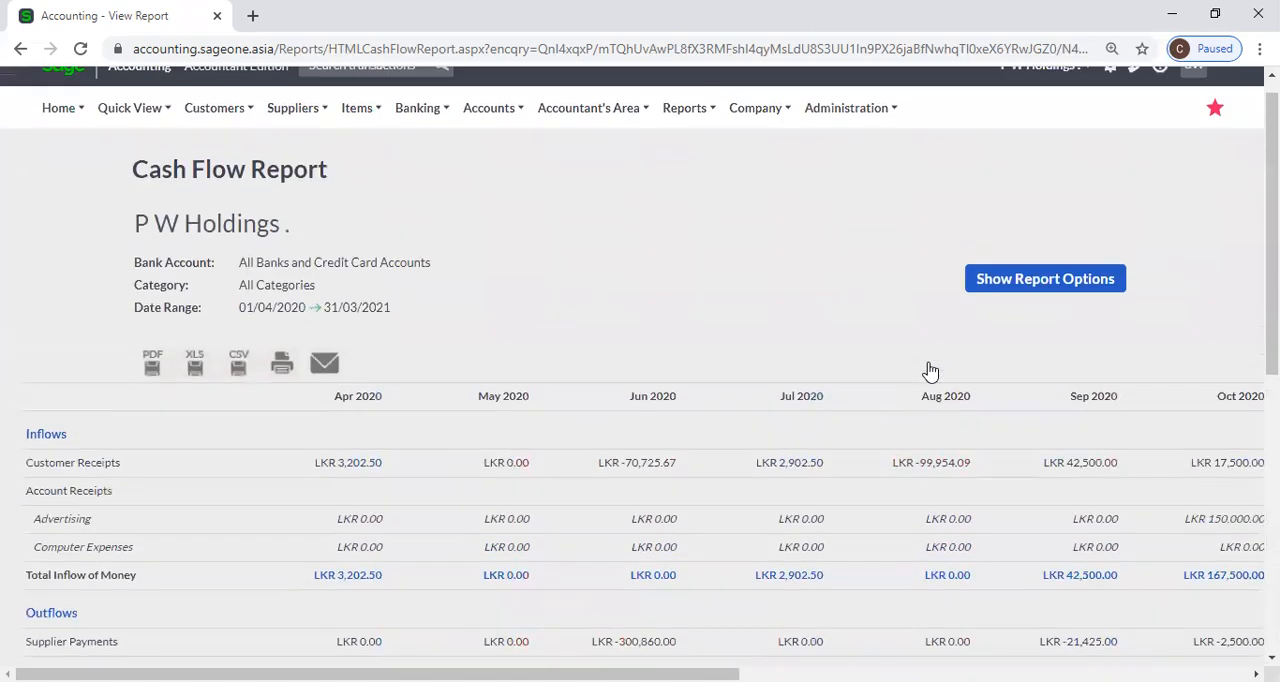
Refresh the detailed yearly Cash Flow report with the same options and look through the available banking reports.
left_click(1000, 297)
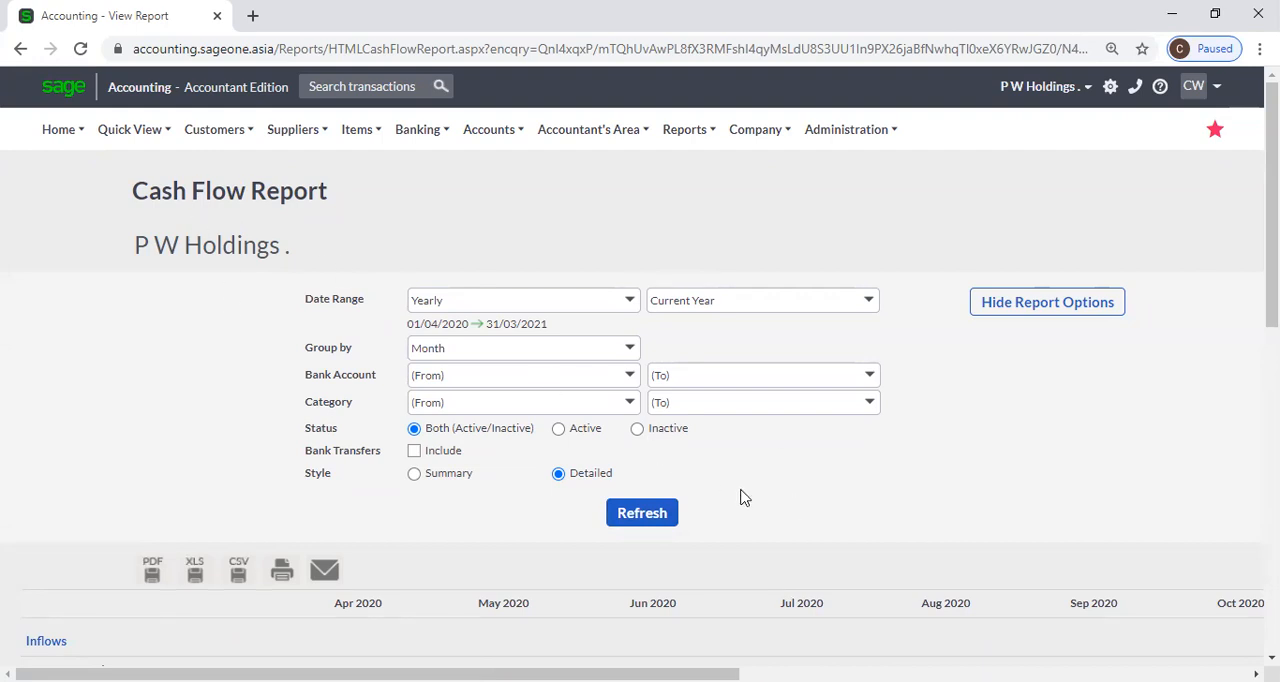
left_click(674, 516)
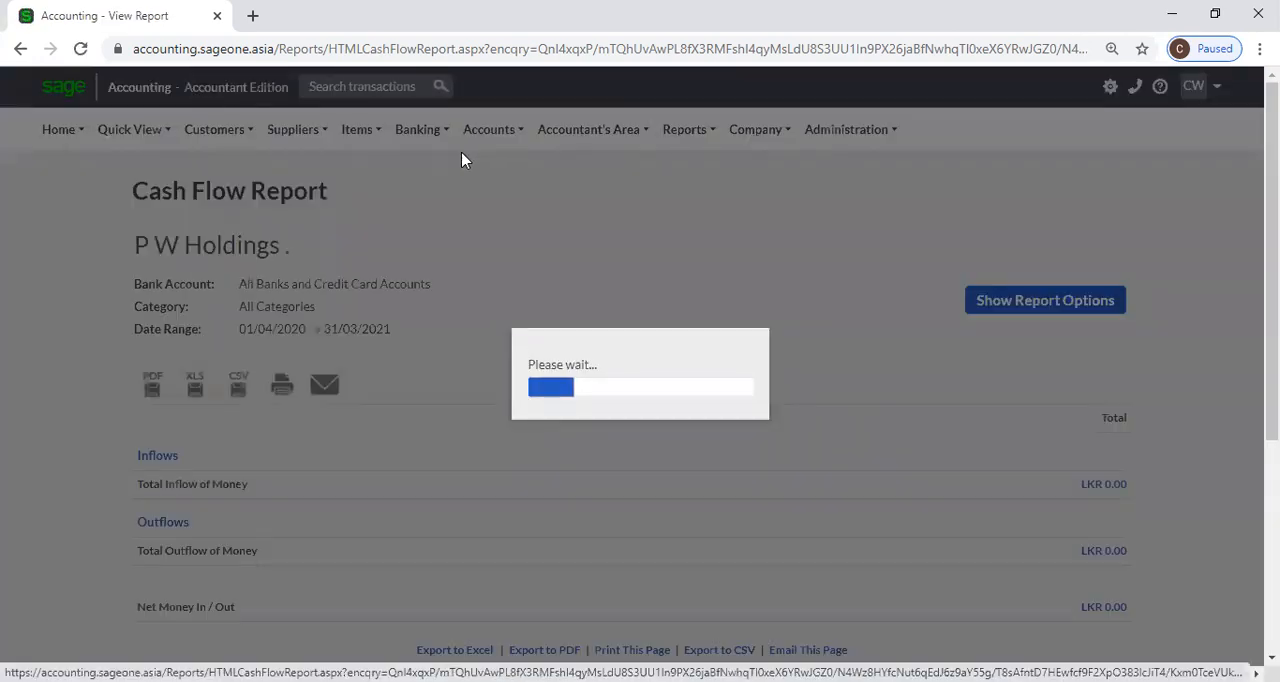
mouse_move(433, 138)
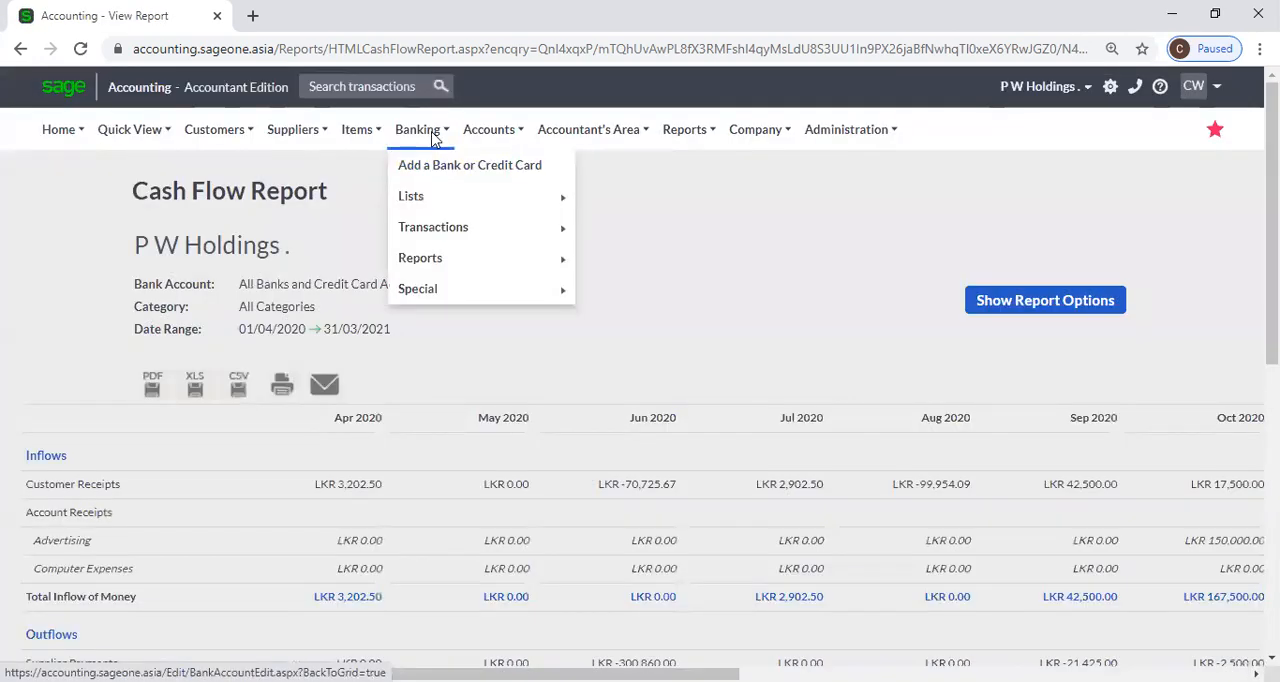
mouse_move(454, 258)
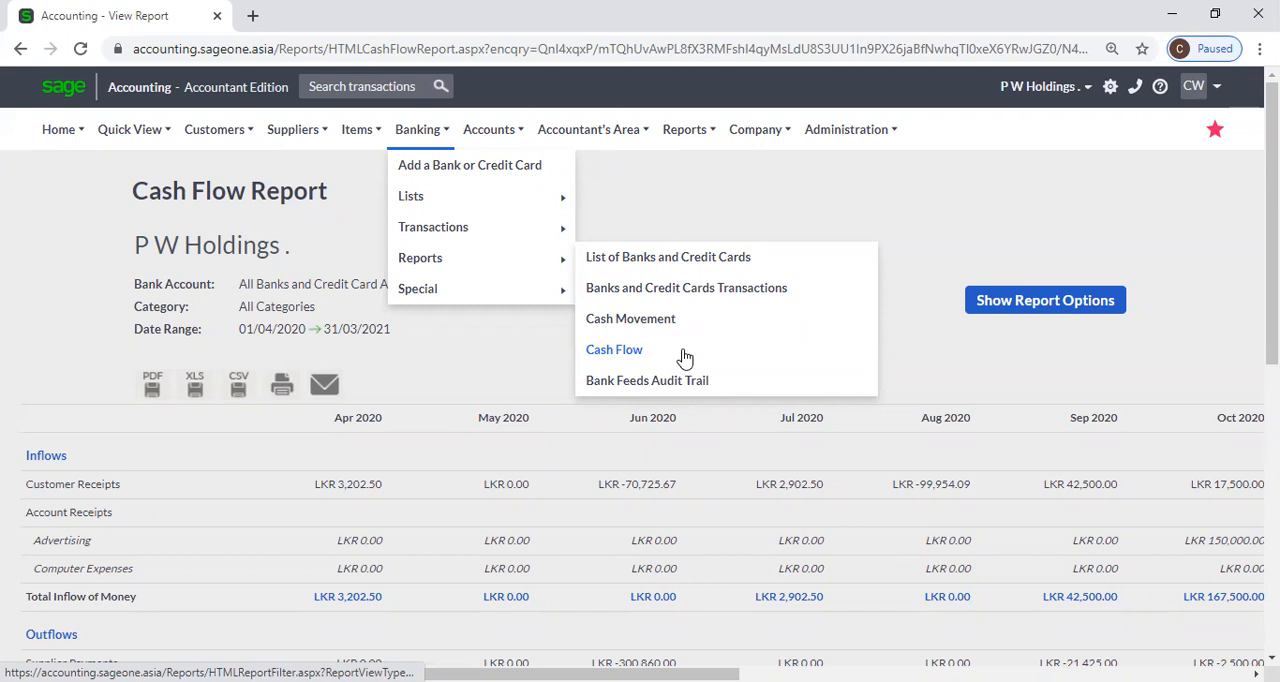
Review the detailed report's account payments and net money by month, and show the list of banking reports again.
scroll(146, 362, "down", 3)
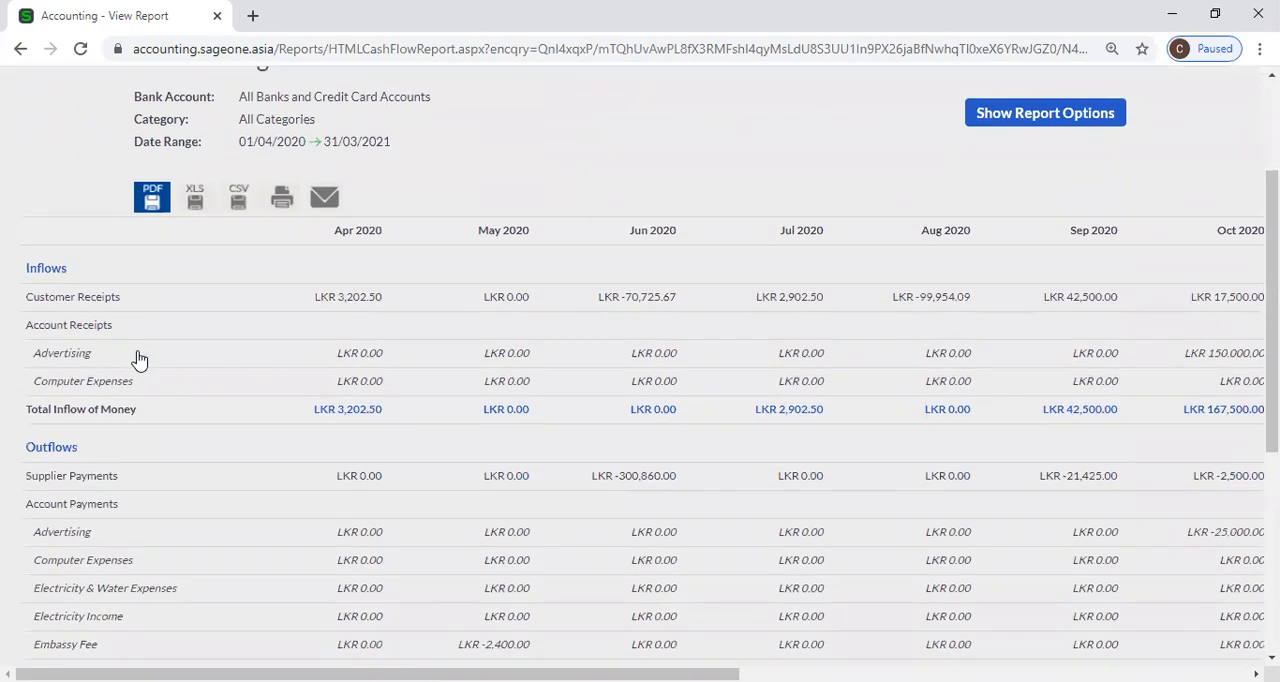
scroll(139, 360, "down", 2)
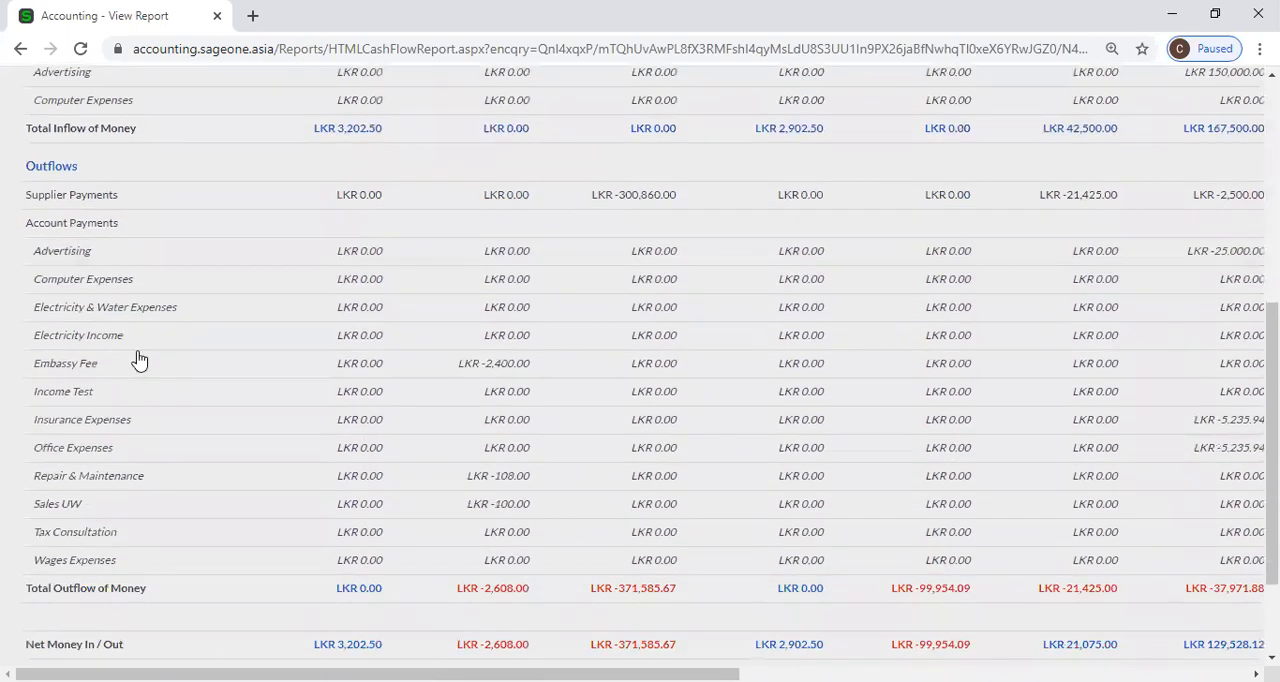
scroll(139, 360, "down", 2)
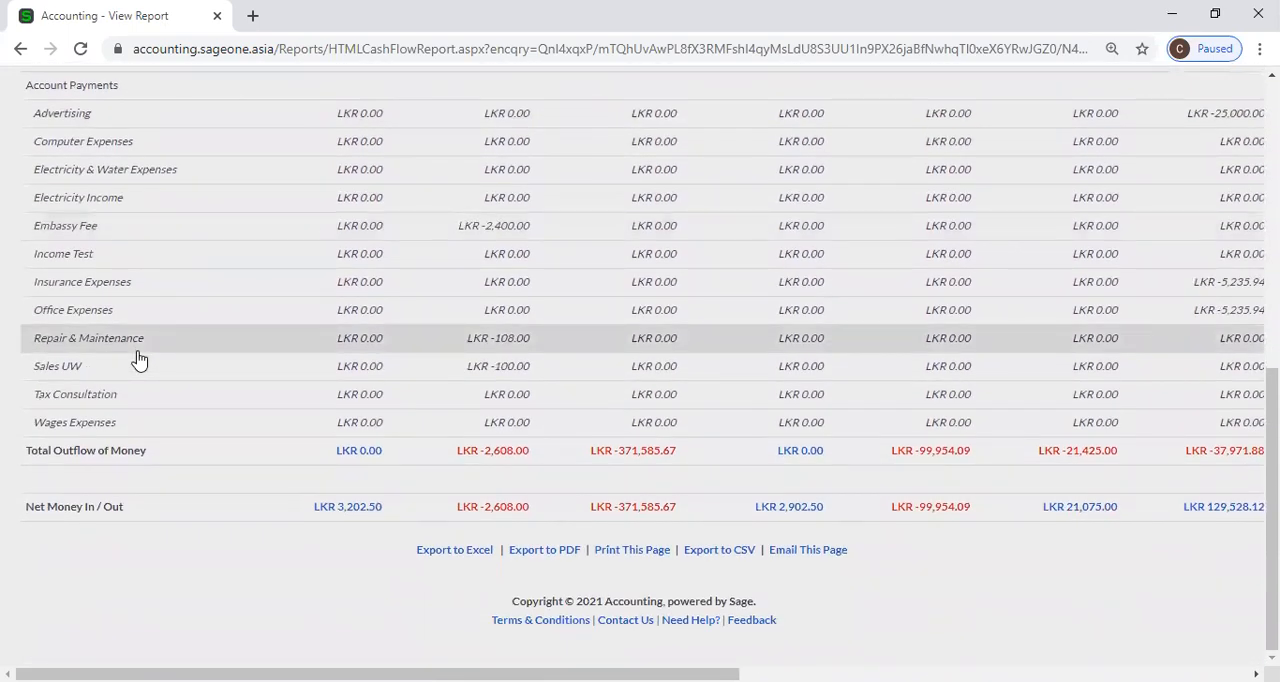
scroll(139, 360, "up", 8)
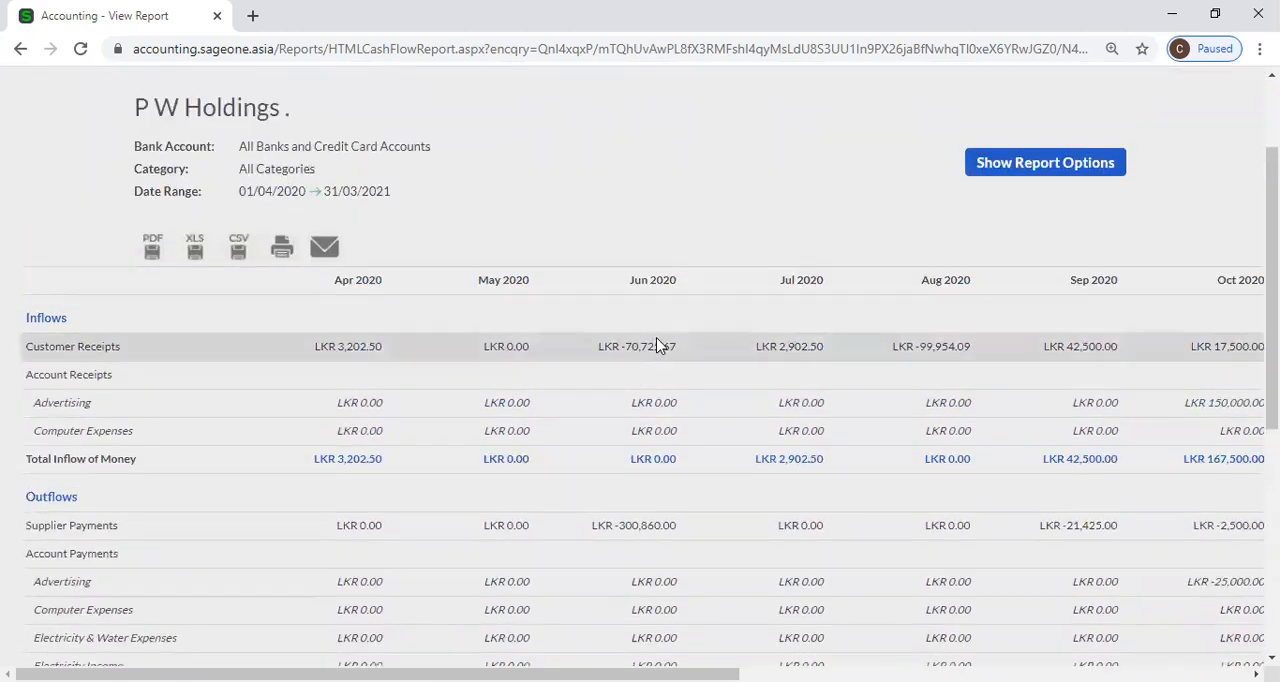
left_click(423, 131)
mouse_move(523, 257)
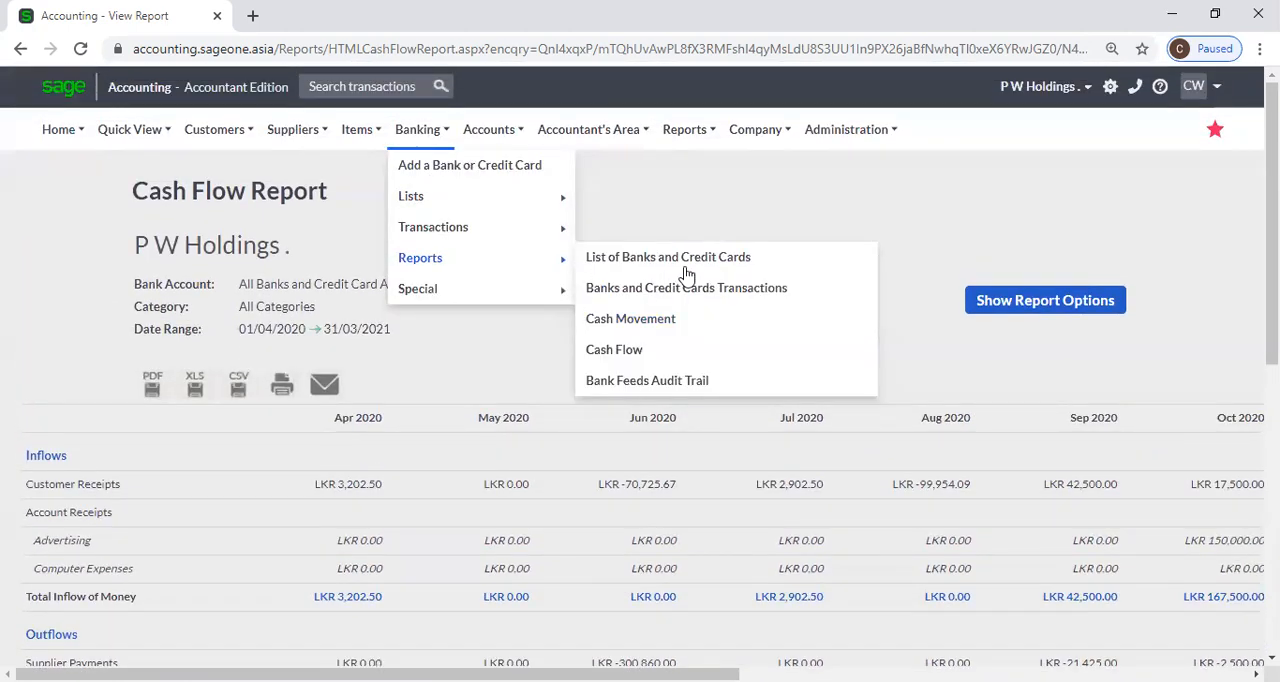
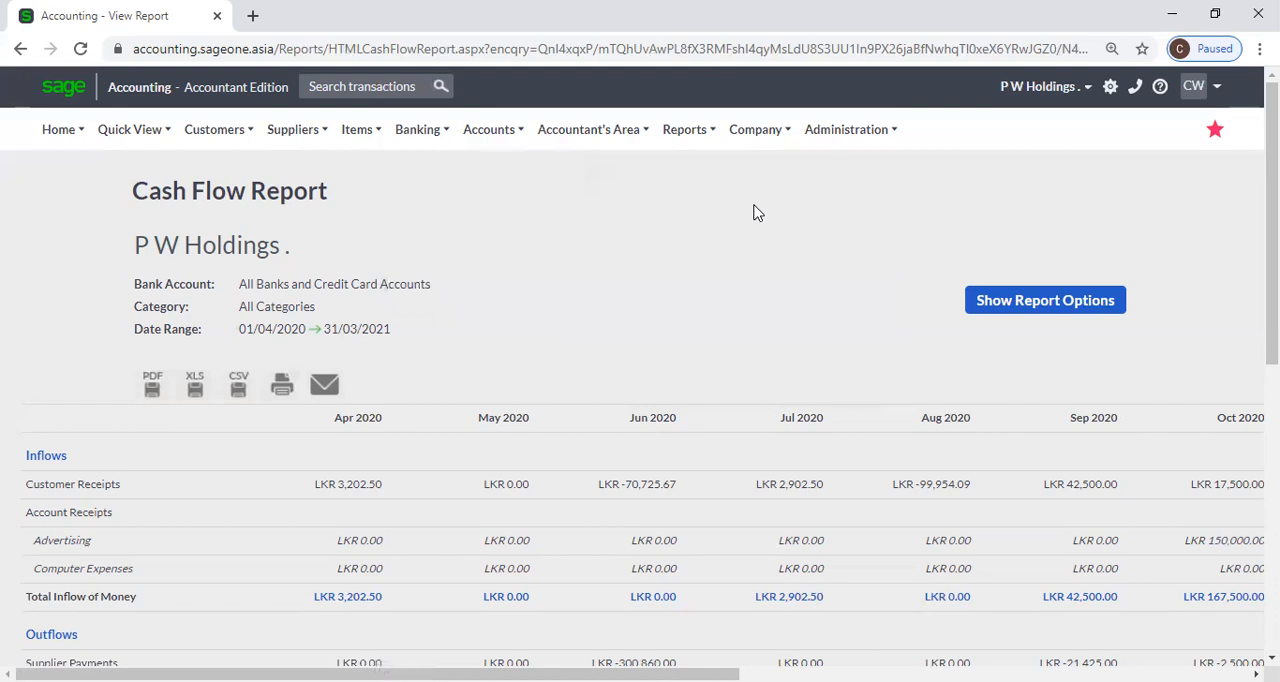
Review the detailed Cash Flow report from inflows to net money, including its later months and export options.
scroll(452, 360, "down", 6)
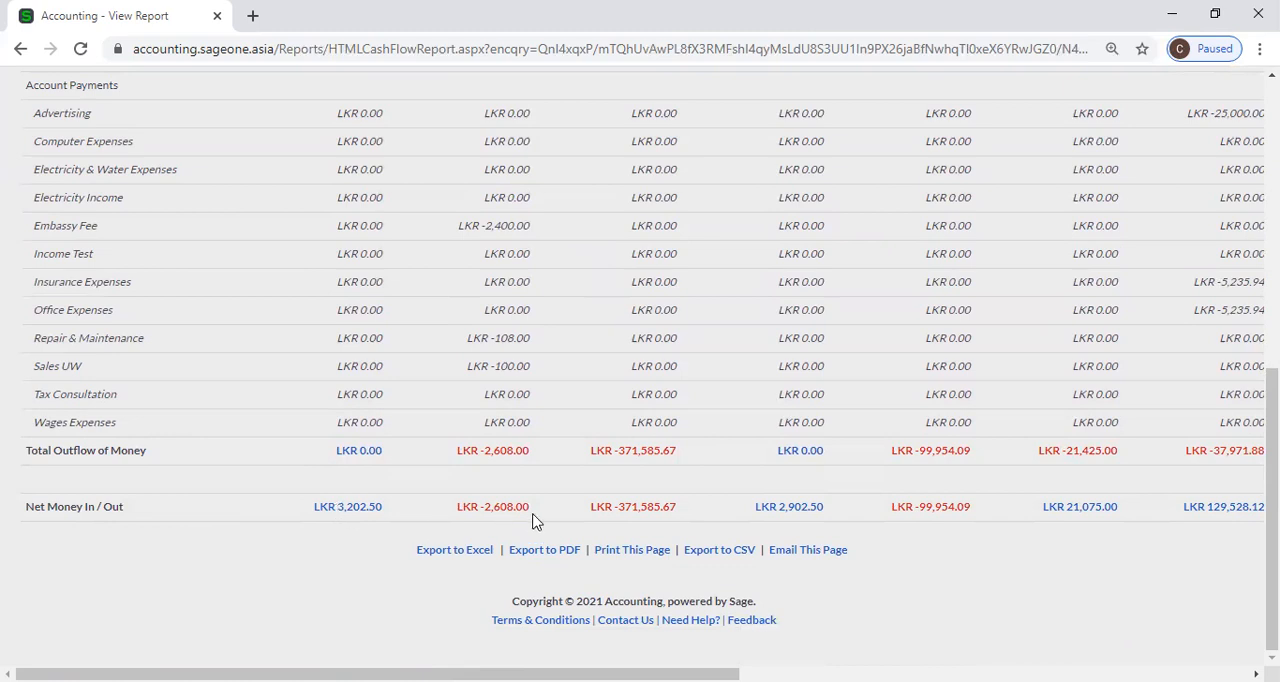
scroll(1000, 538, "up", 10)
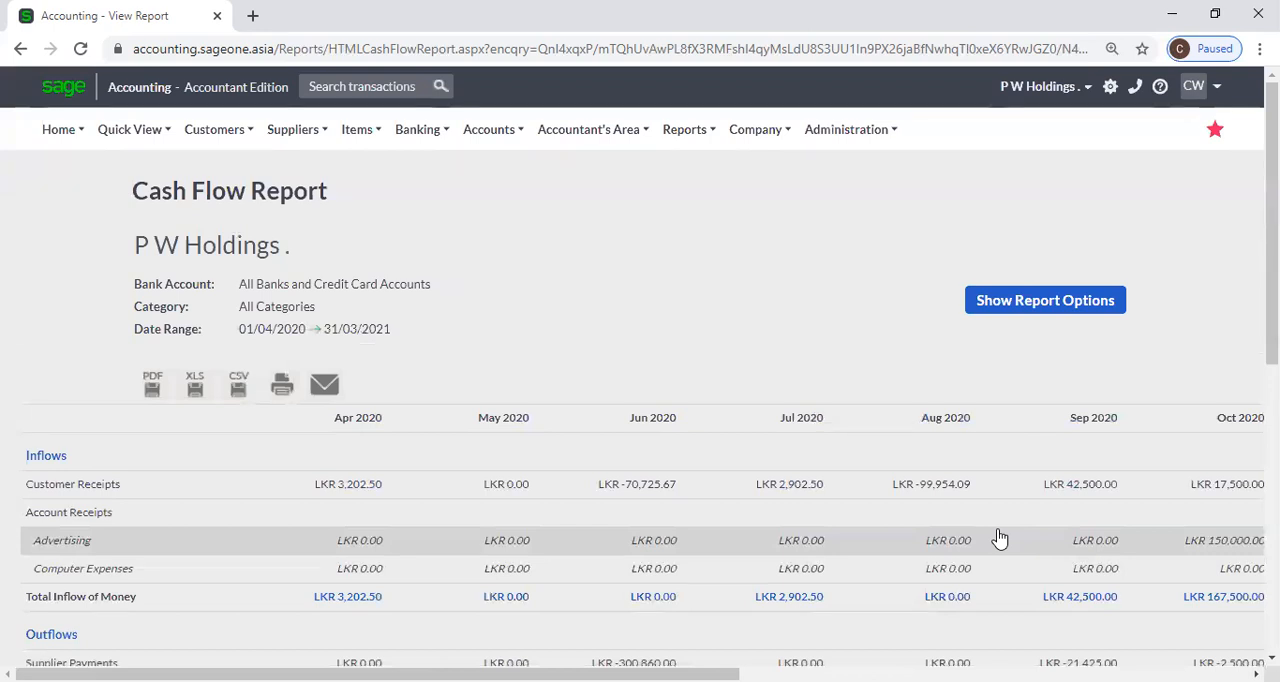
left_click_drag(690, 674, 1200, 674)
scroll(514, 534, "left", 10)
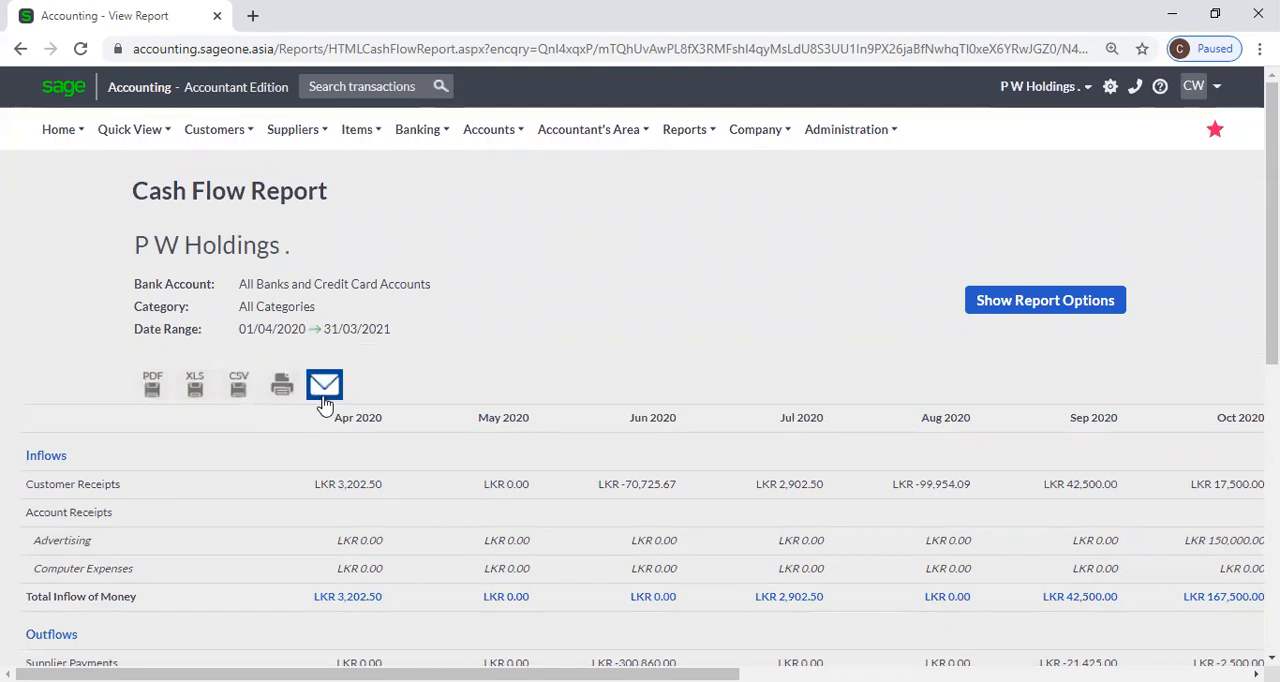
Open the Bank Feeds Audit Trail report options and duplicate the page in a second browser tab.
left_click(417, 134)
mouse_move(446, 262)
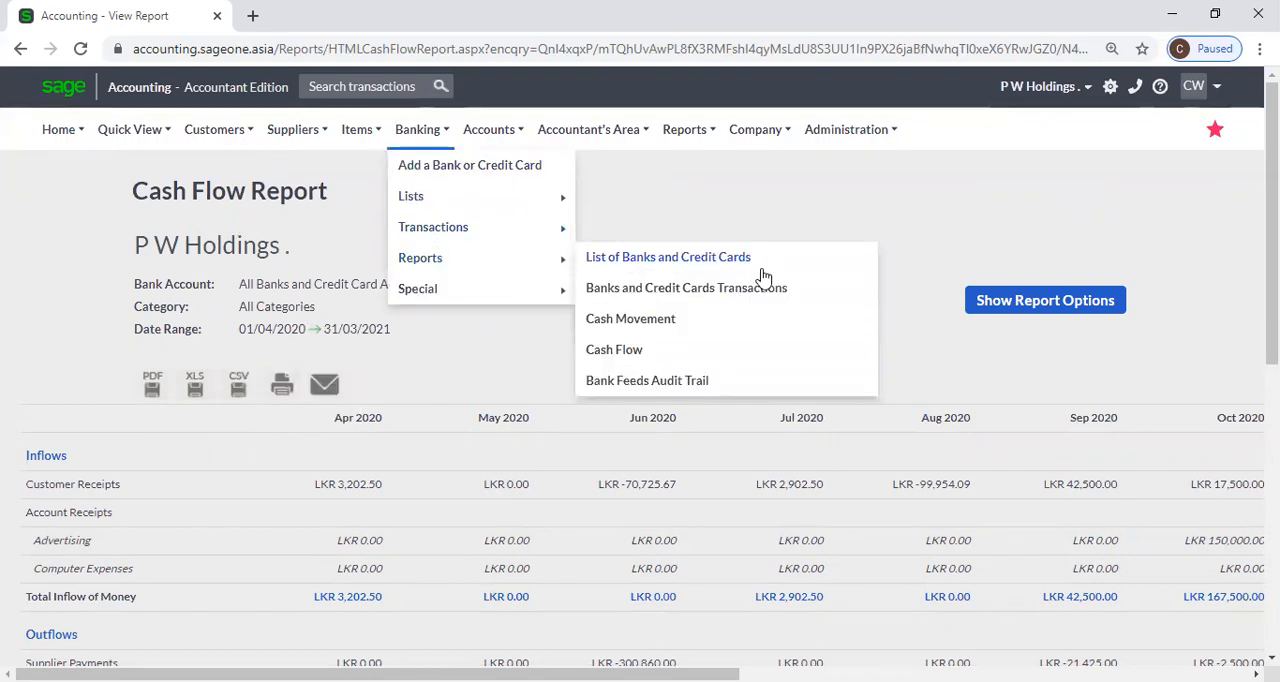
left_click(705, 390)
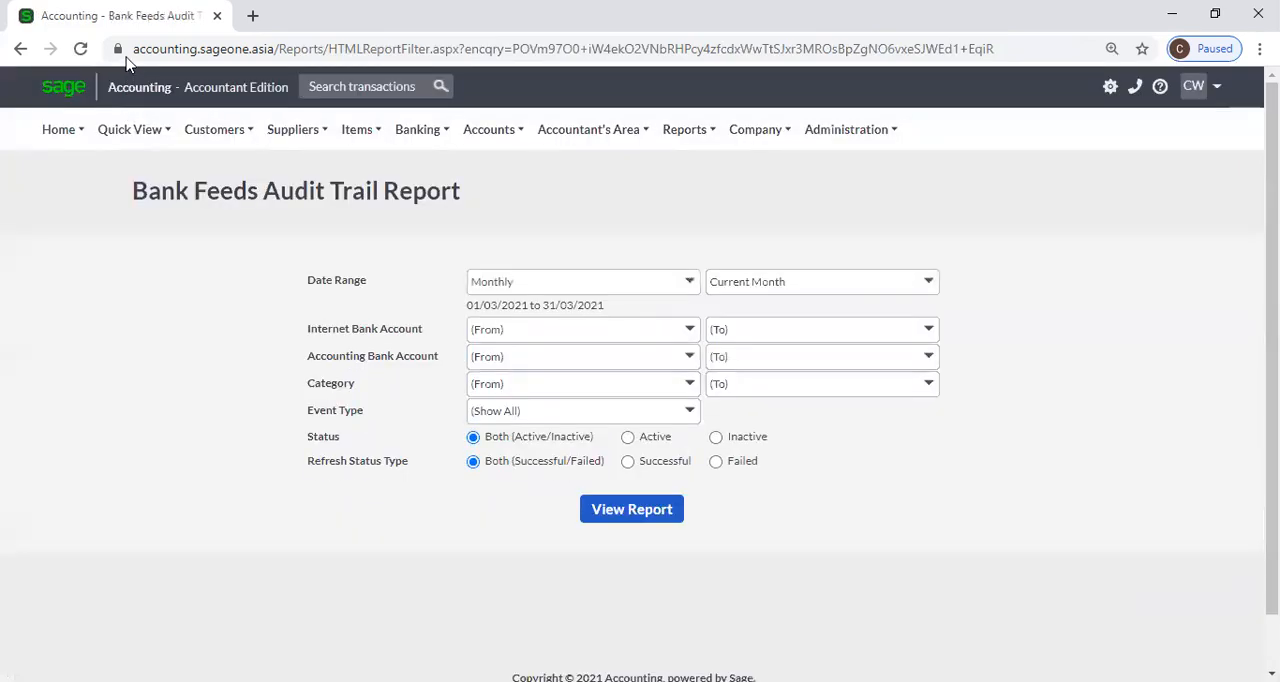
right_click(137, 22)
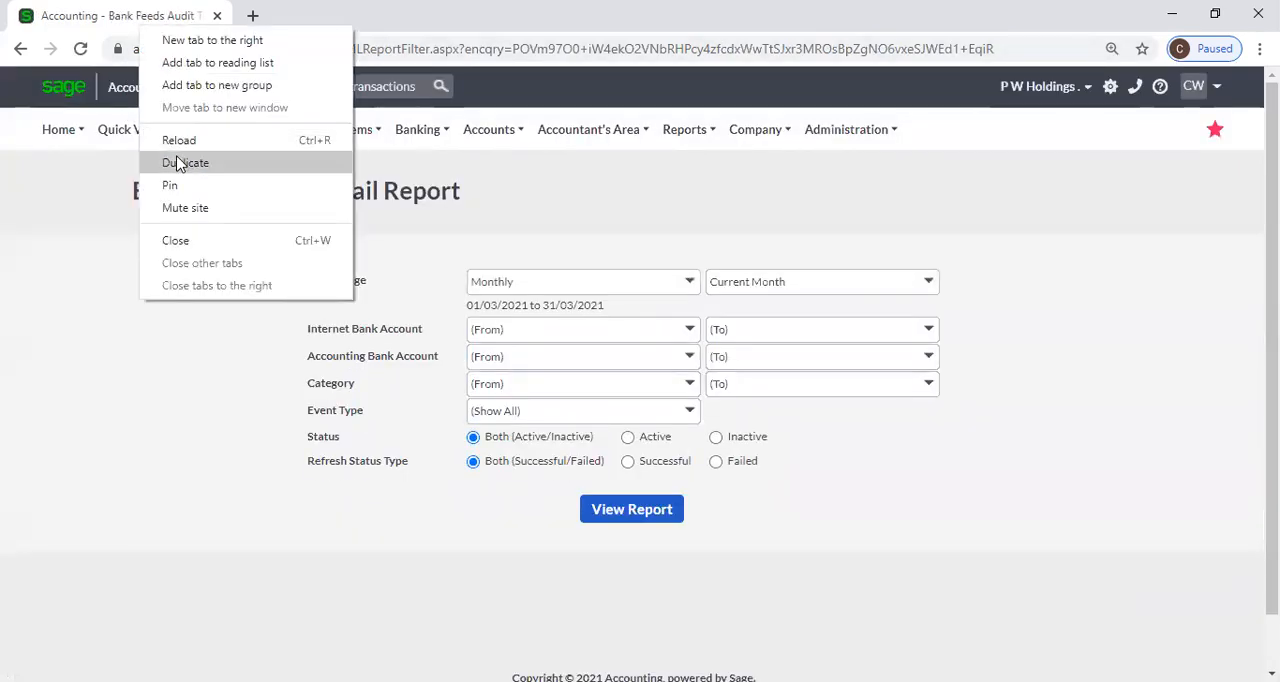
left_click(180, 164)
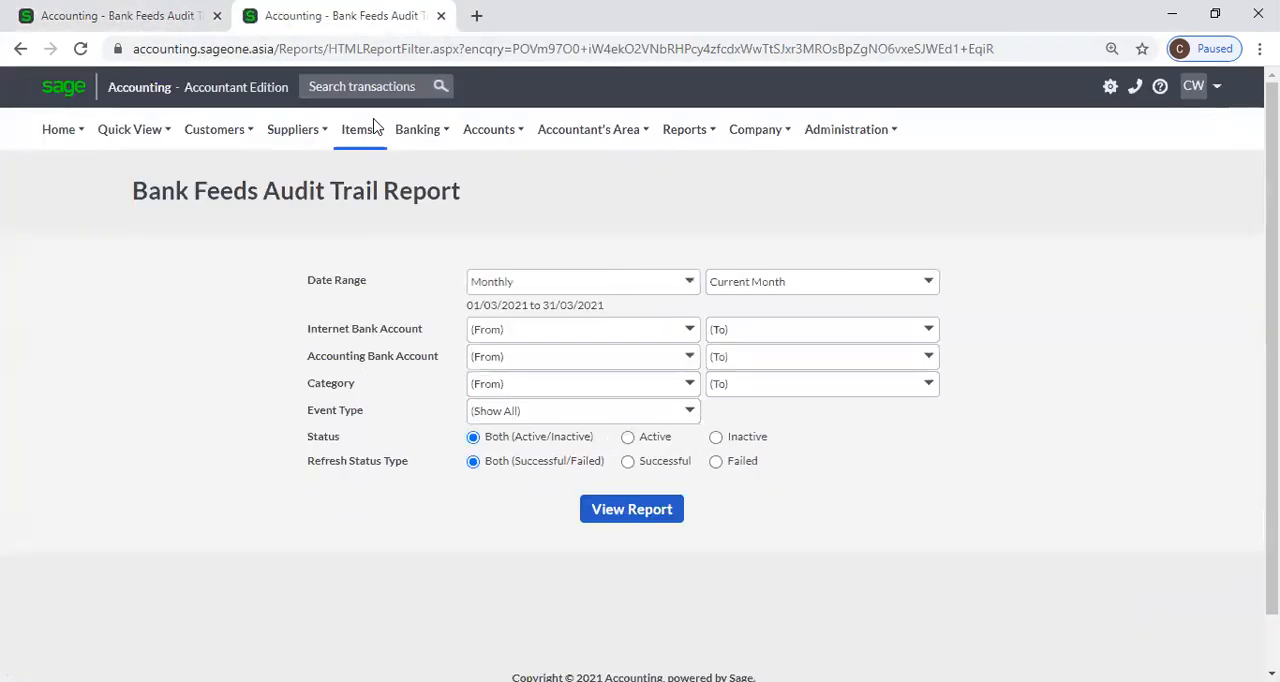
Open the form for adjusting bank and credit card opening balances in the duplicated tab.
mouse_move(441, 140)
mouse_move(430, 235)
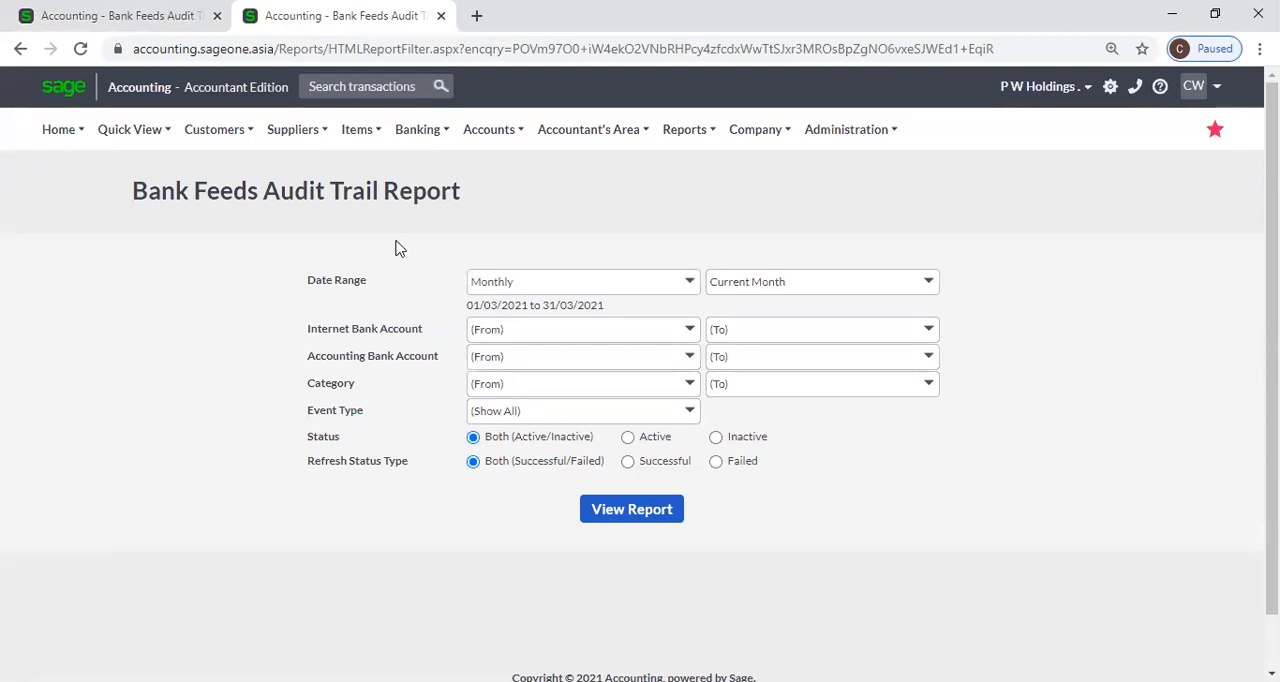
mouse_move(468, 294)
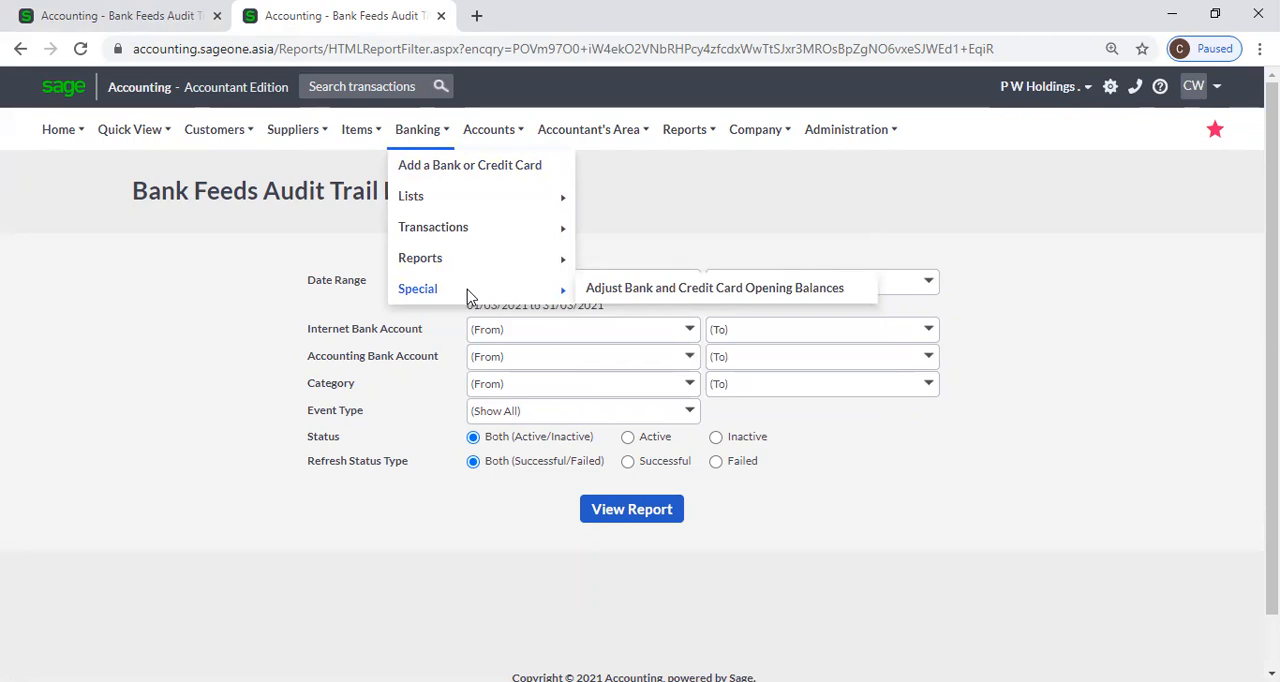
left_click(617, 297)
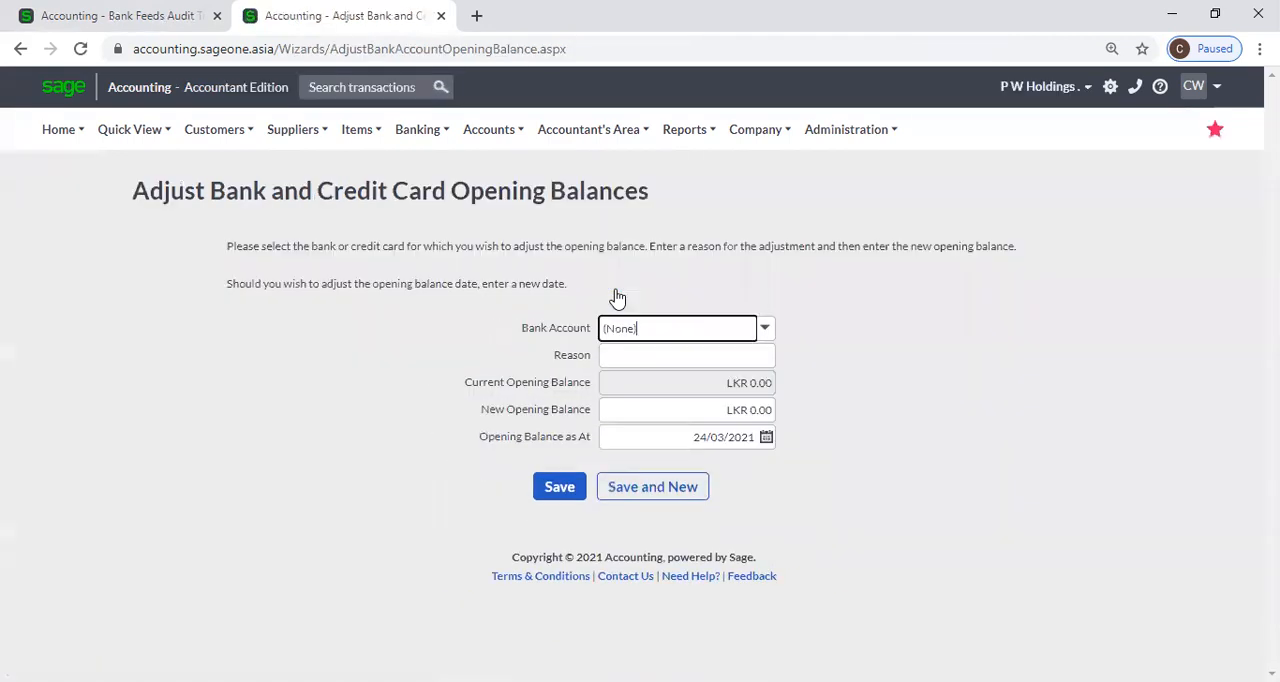
left_click(925, 362)
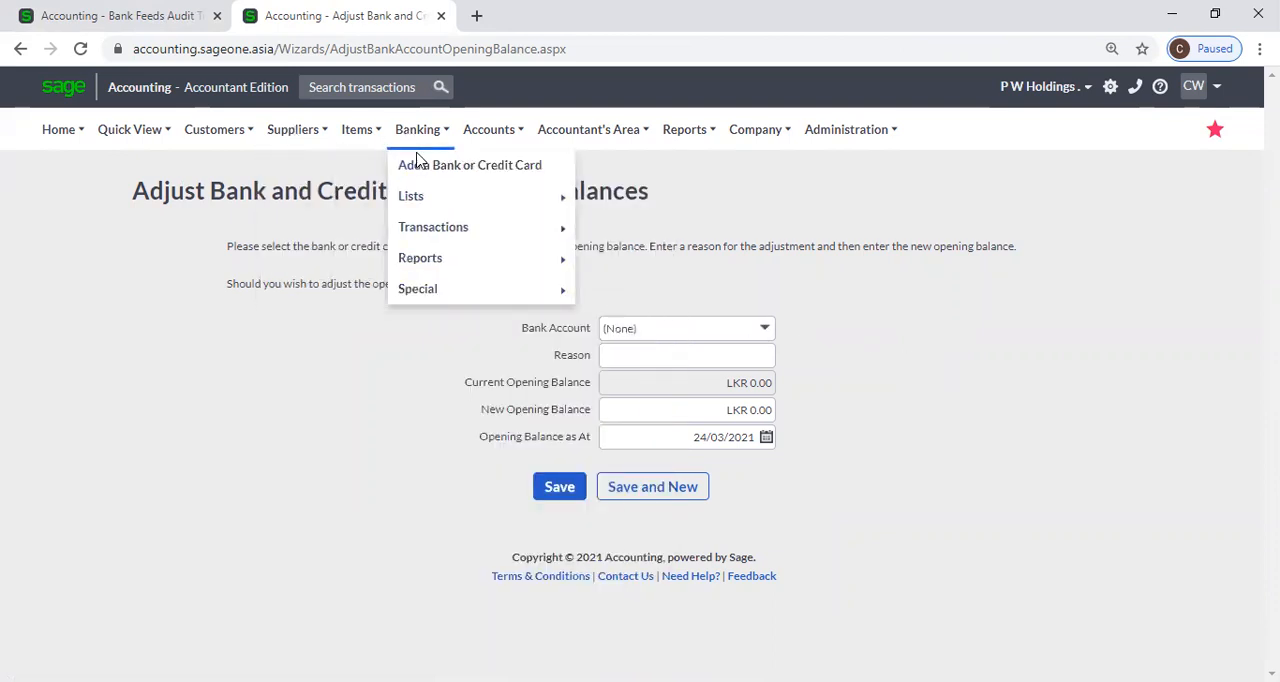
left_click(765, 333)
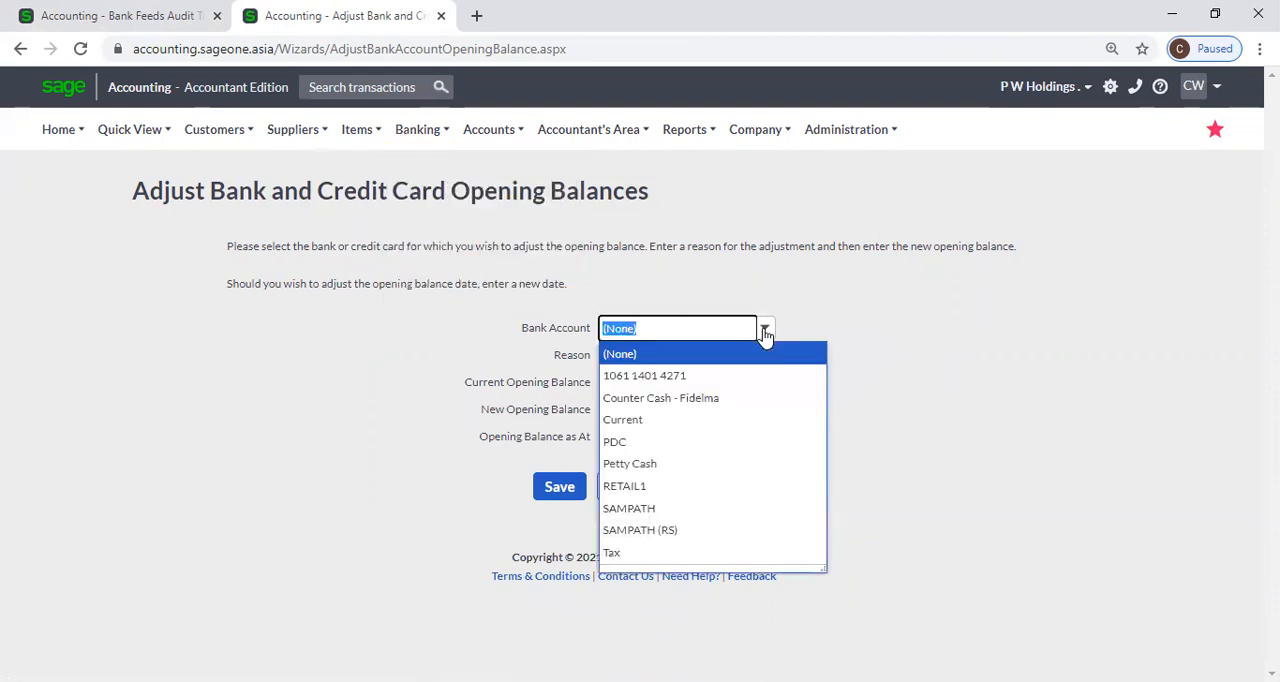
left_click(723, 377)
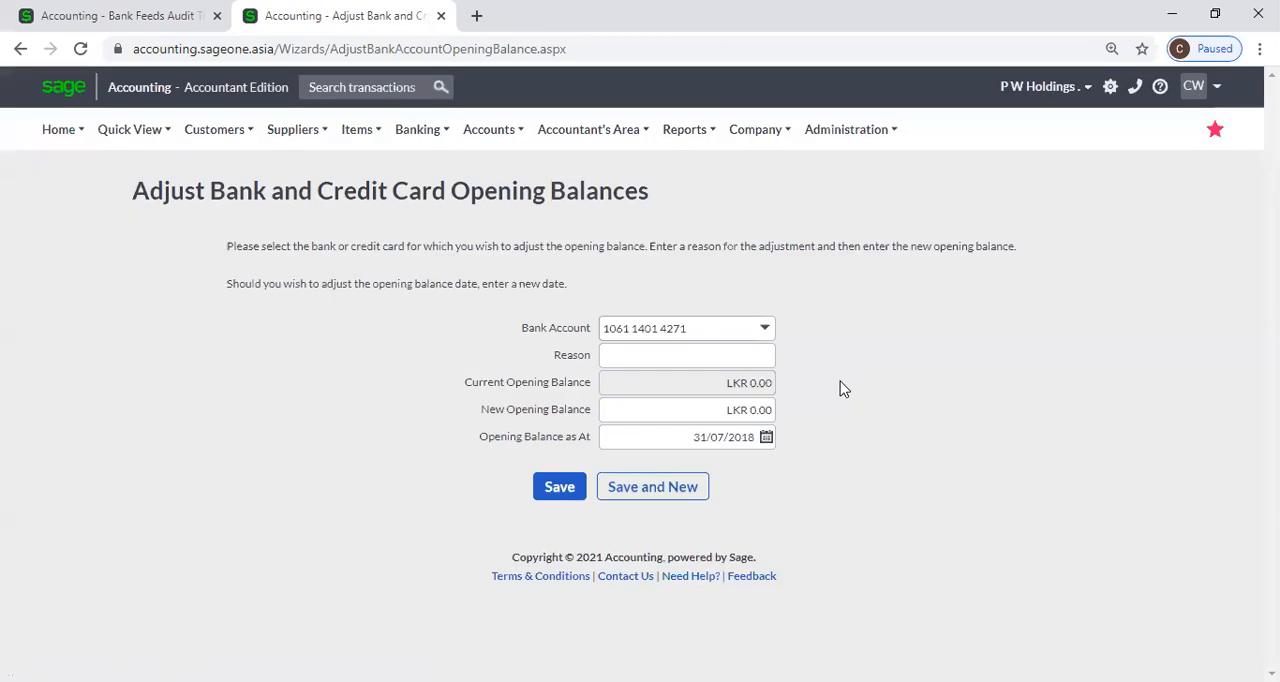
left_click(752, 355)
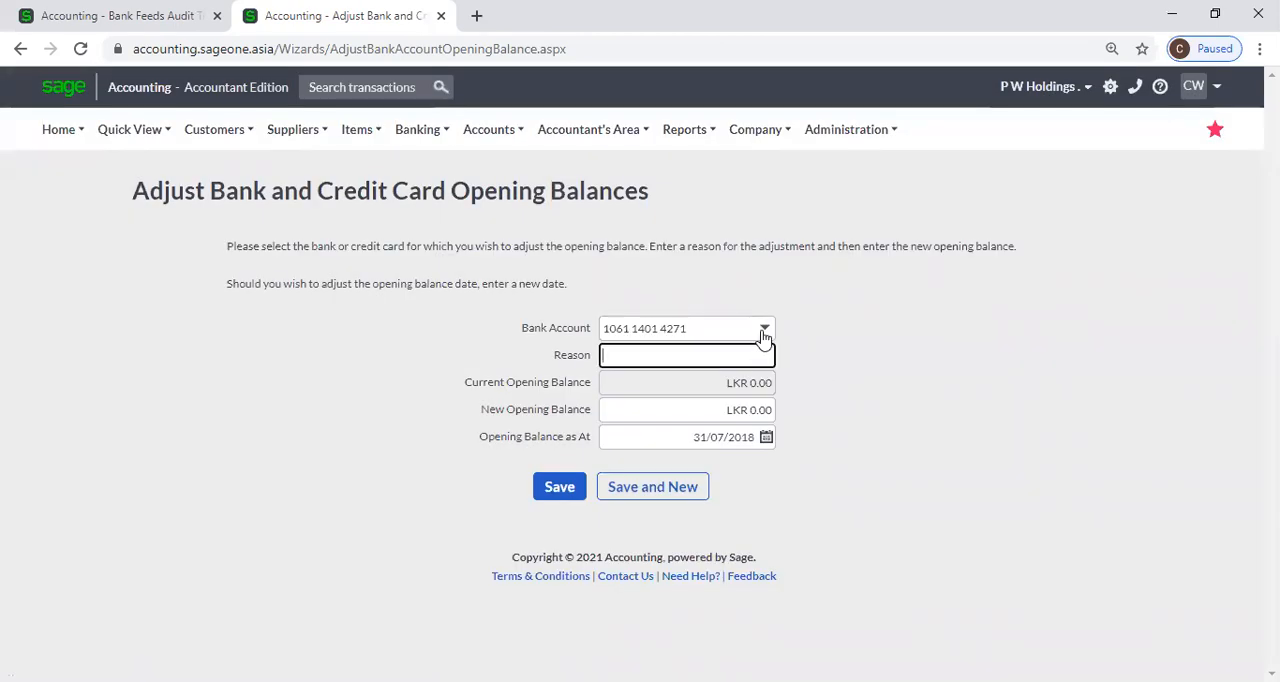
Select SAMPATH (RS) as the bank account to adjust and enter Audit as the reason.
left_click(763, 333)
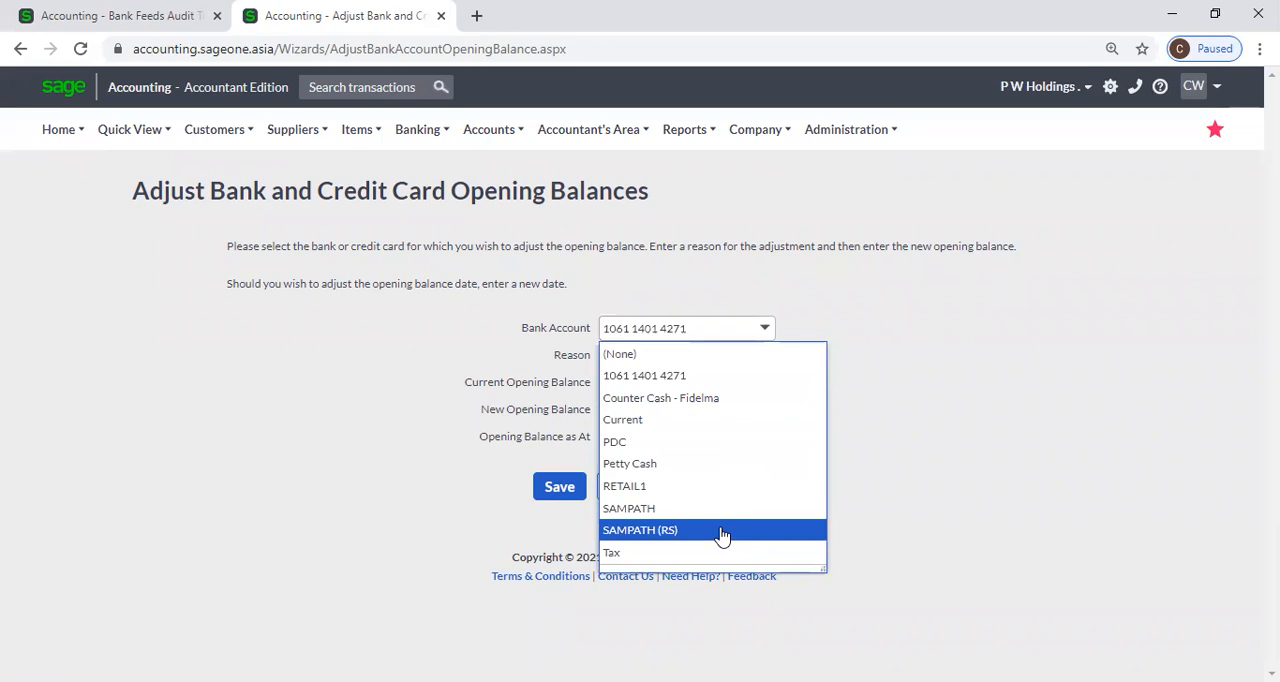
left_click(720, 530)
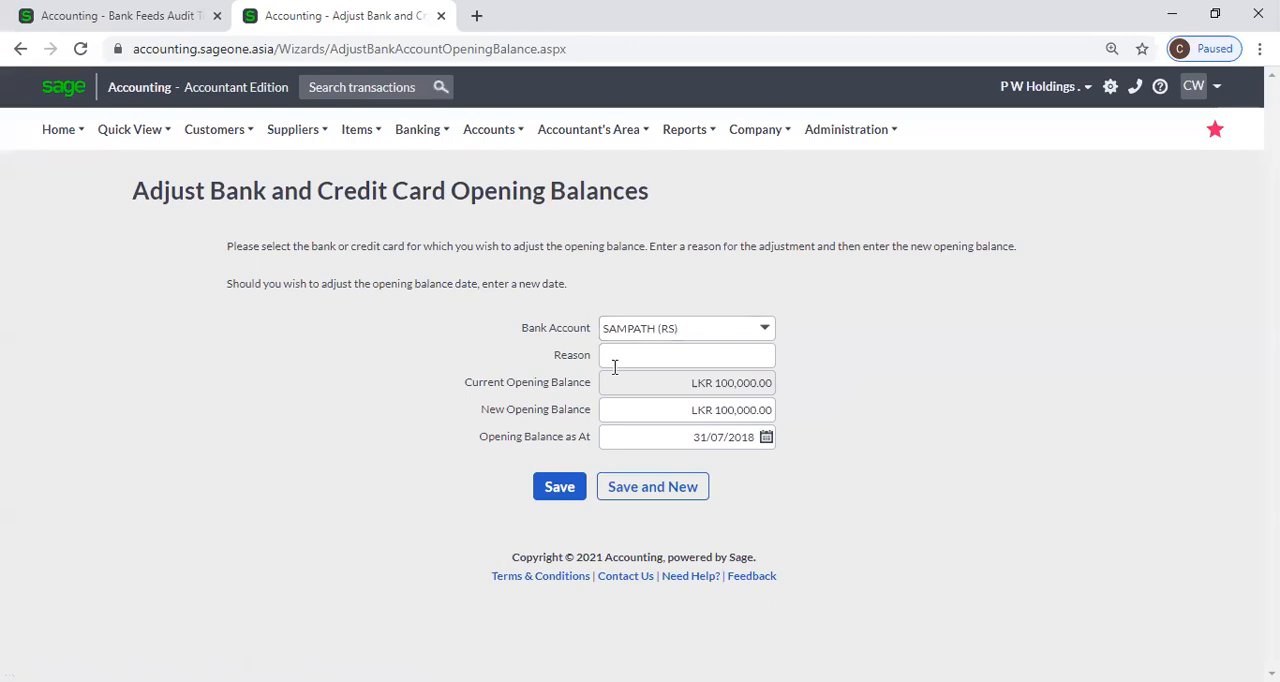
left_click(728, 356)
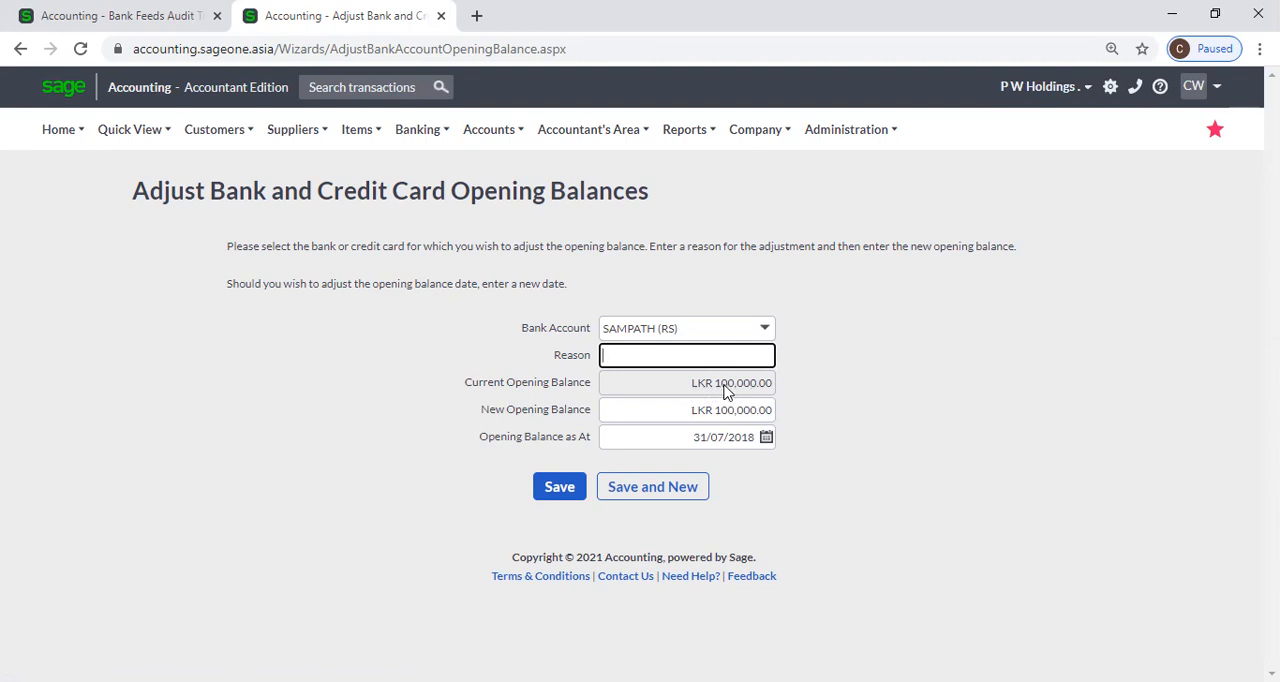
type("Audit")
left_click(845, 432)
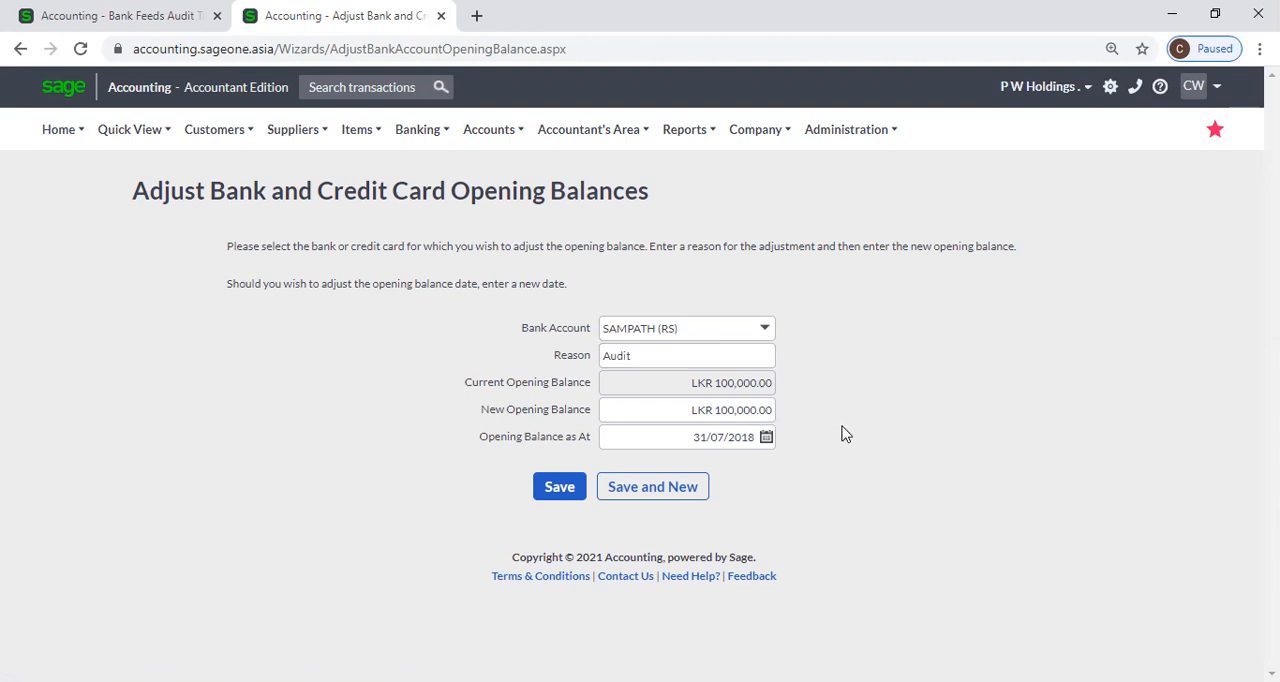
Set the new opening balance of the SAMPATH (RS) account to LKR 50,000.00.
left_click(700, 410)
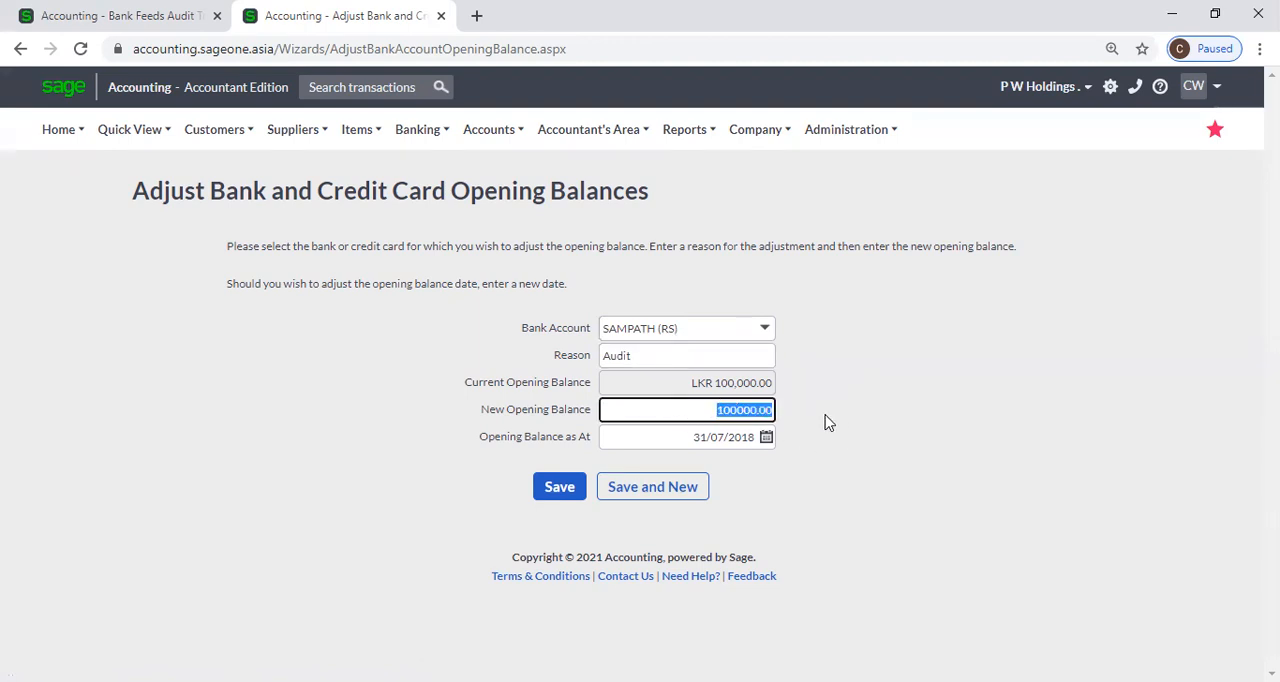
left_click(729, 410)
key("BackSpace")
key("BackSpace")
type("5")
left_click(872, 487)
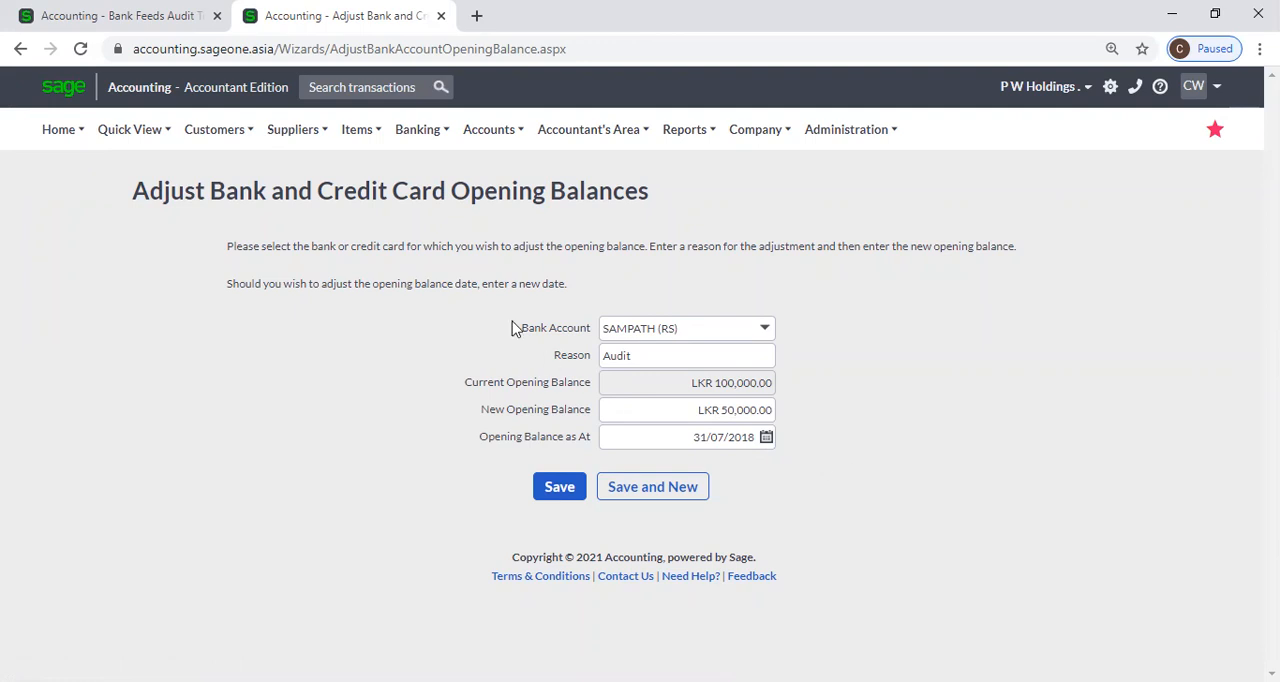
mouse_move(420, 129)
mouse_move(474, 300)
left_click(729, 356)
left_click(940, 386)
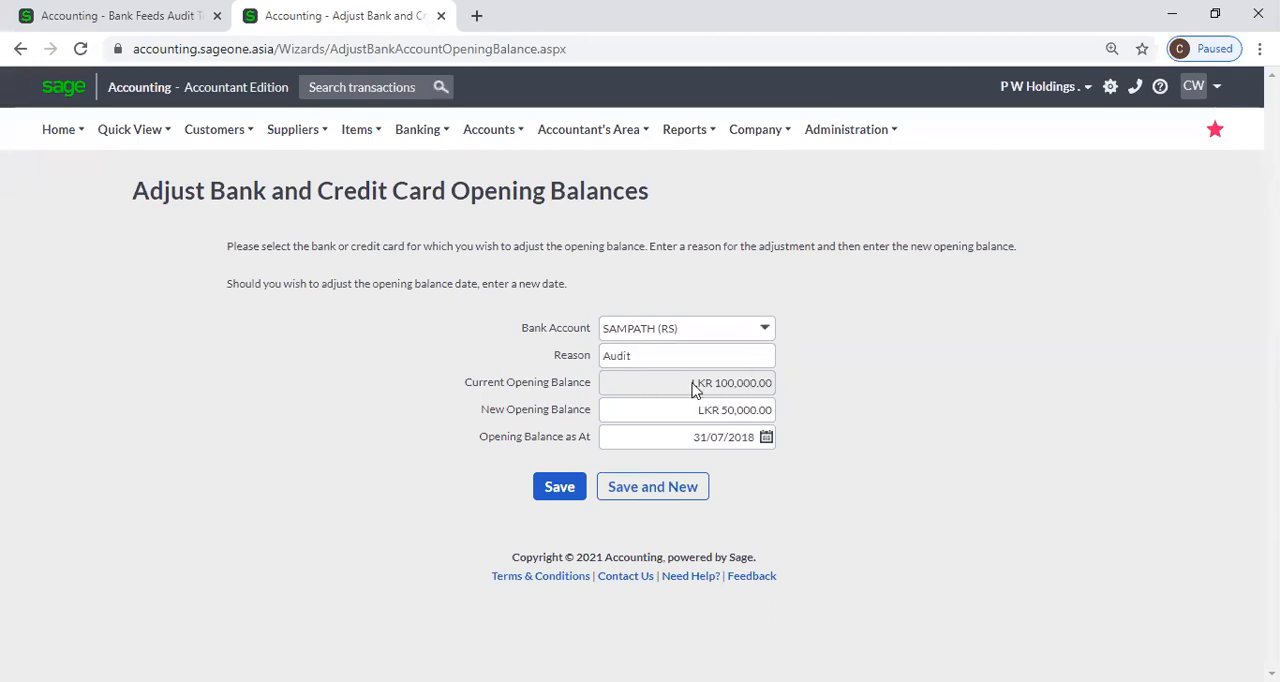
left_click(841, 418)
mouse_move(425, 133)
mouse_move(456, 293)
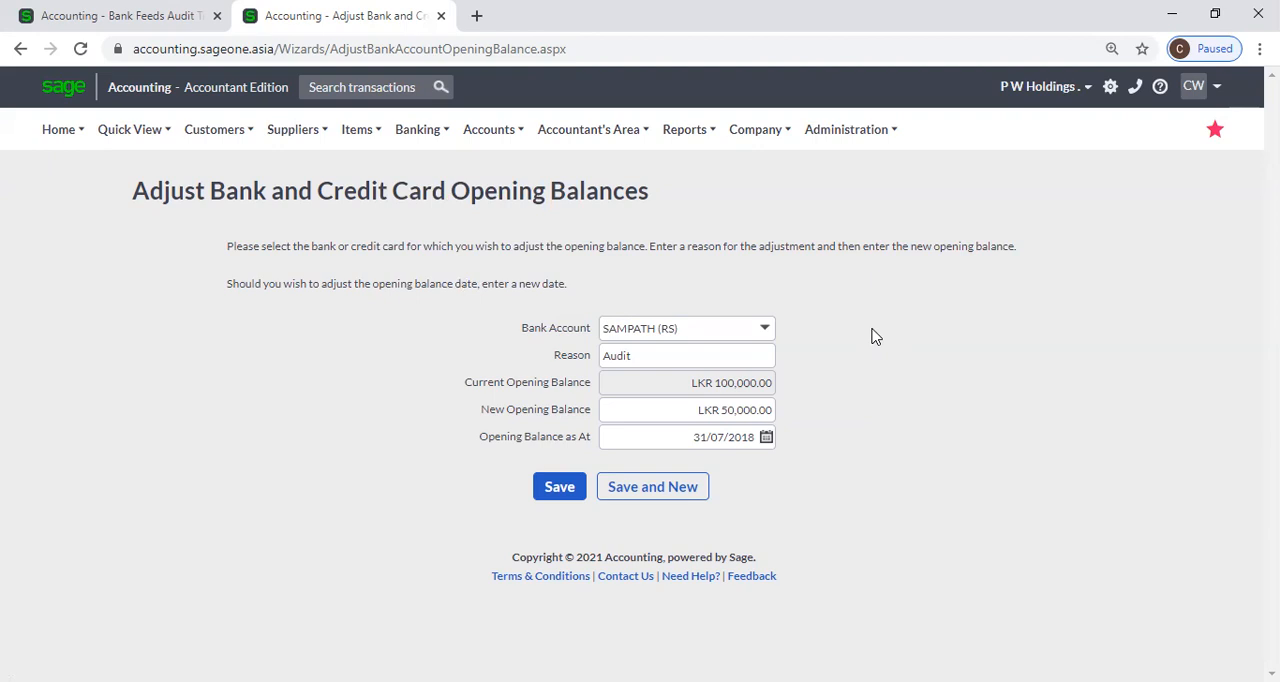
Open a blank New Bank Account form and look through its fields, currency choices and notes section.
mouse_move(409, 140)
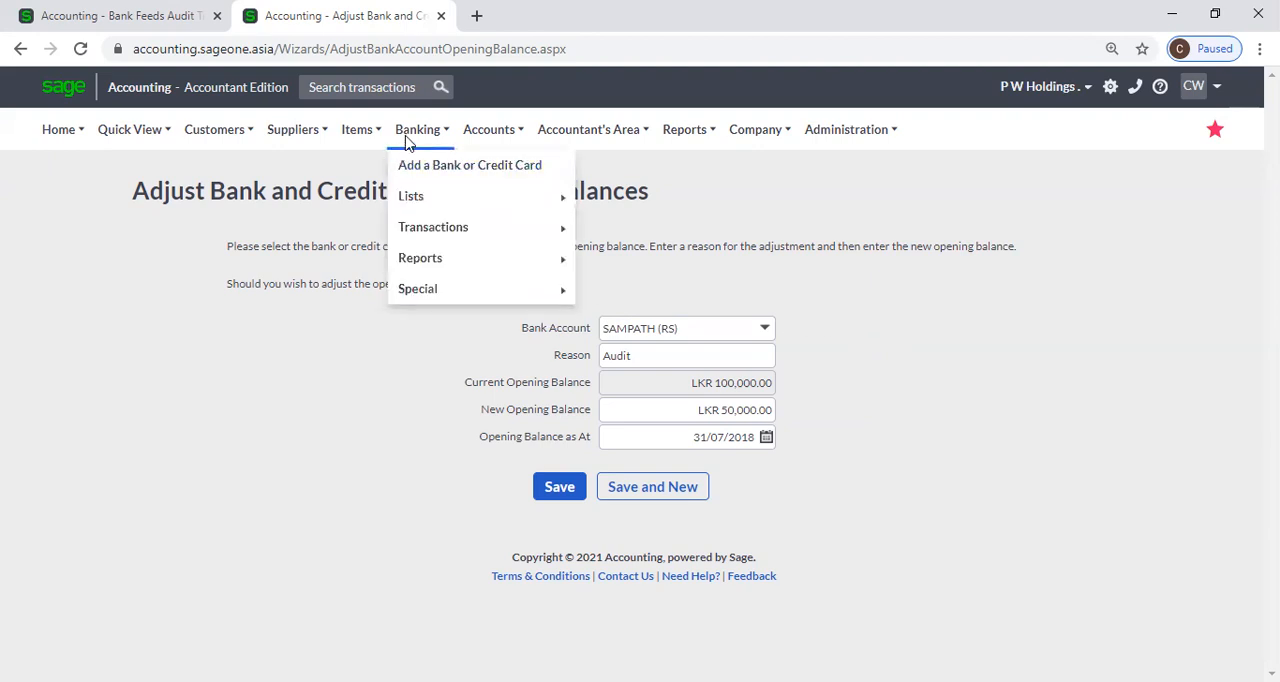
left_click(415, 172)
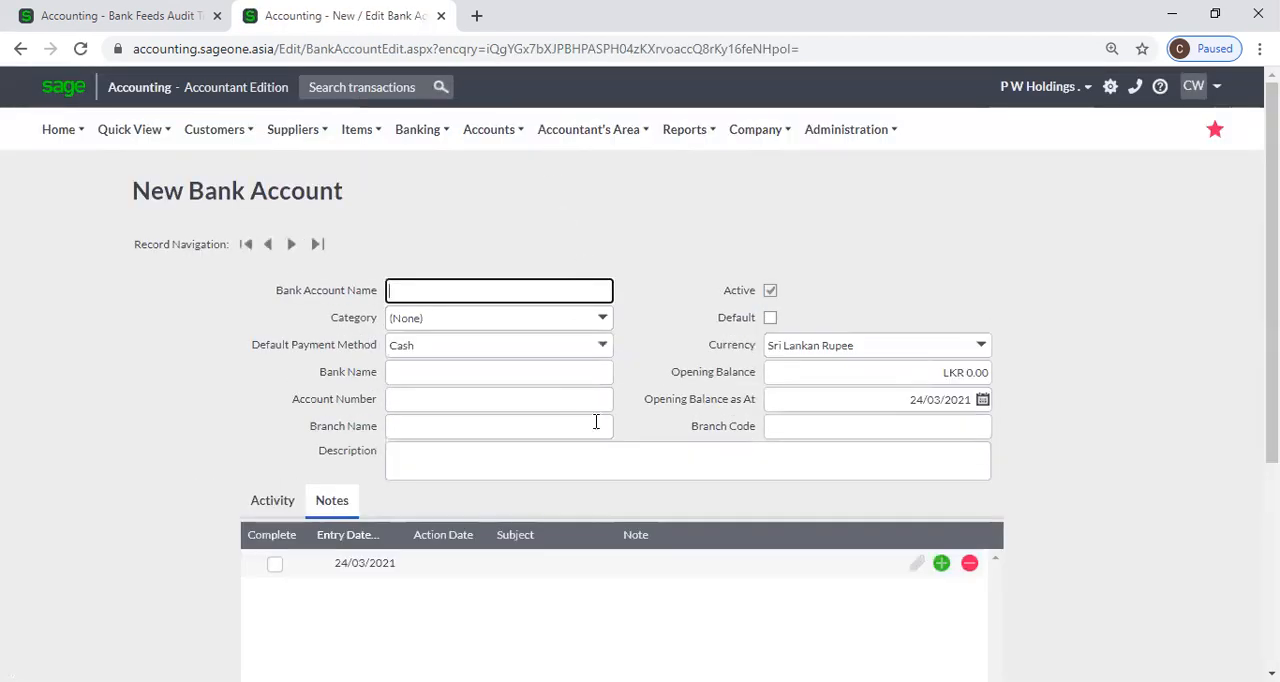
left_click(986, 350)
left_click(980, 275)
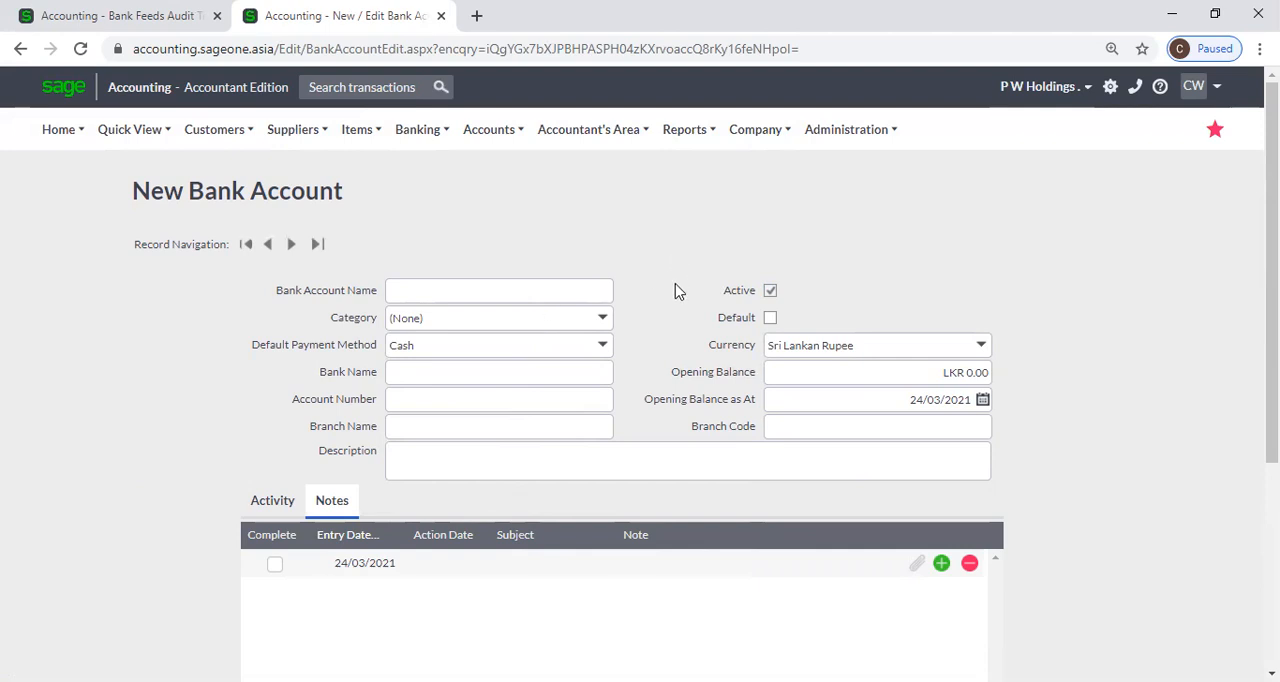
scroll(672, 294, "down", 1)
scroll(670, 294, "up", 1)
Open the Quick Entry Rules list and review the payee, description, type, selection and tax of each rule.
mouse_move(423, 133)
mouse_move(428, 199)
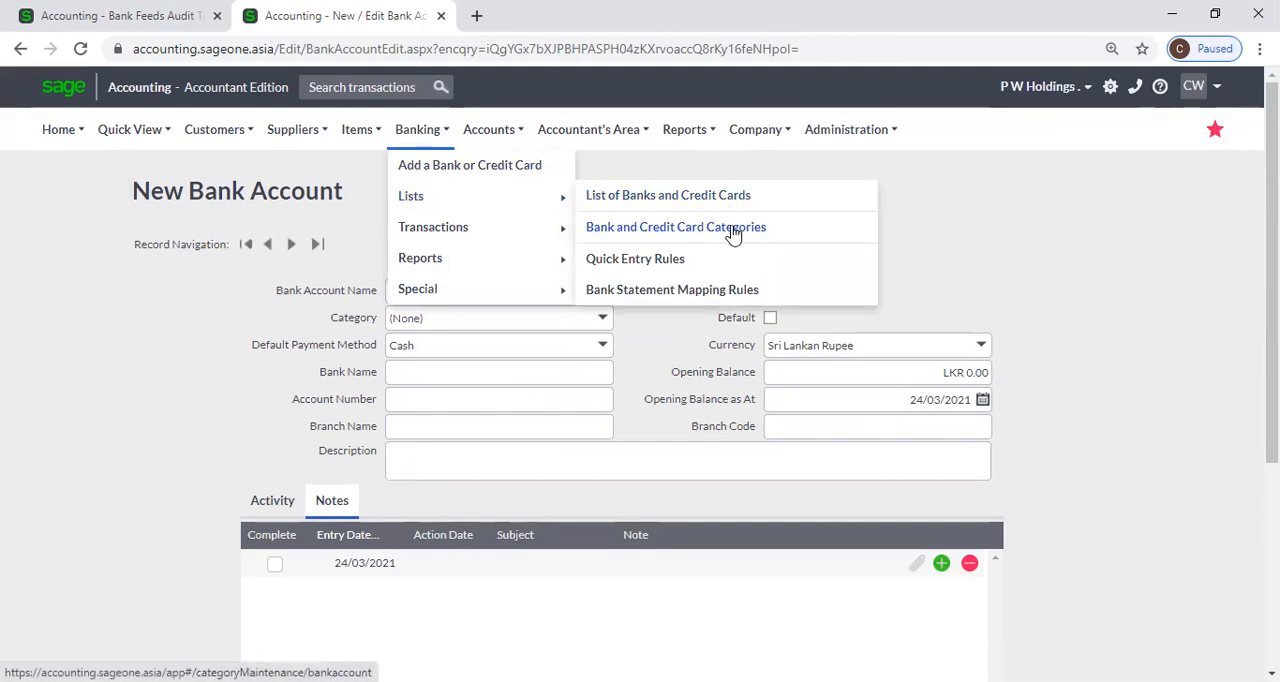
left_click(716, 260)
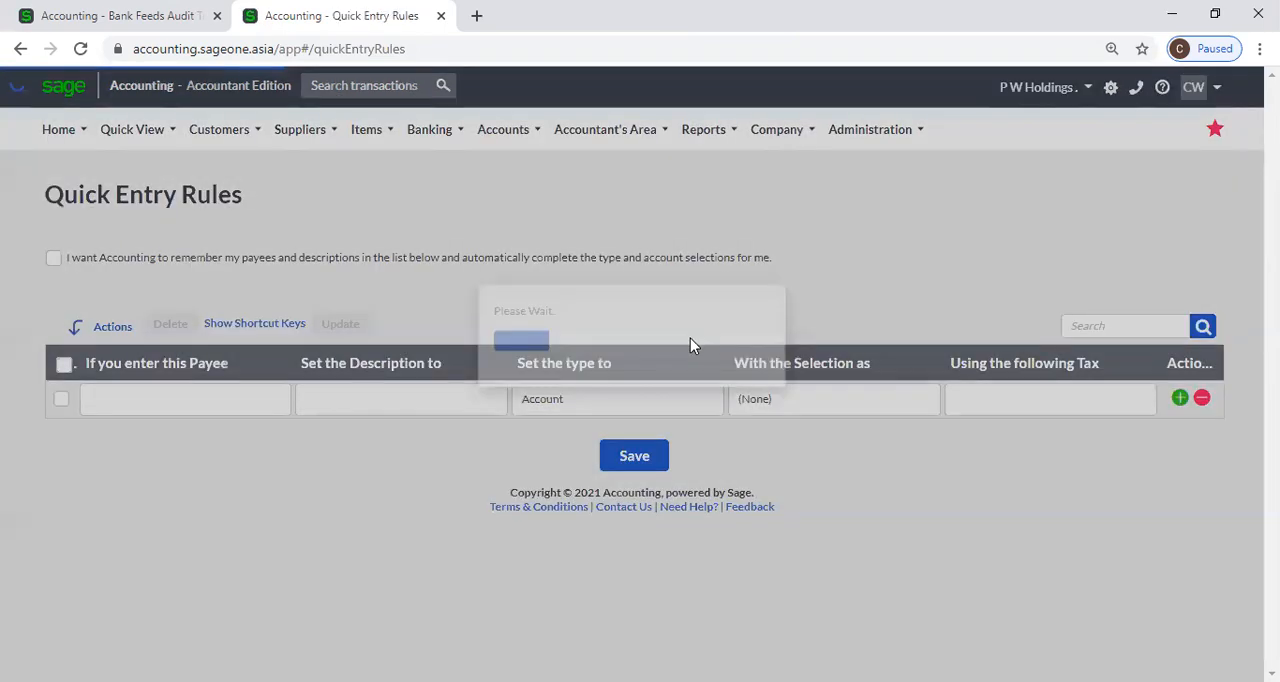
scroll(691, 350, "down", 1)
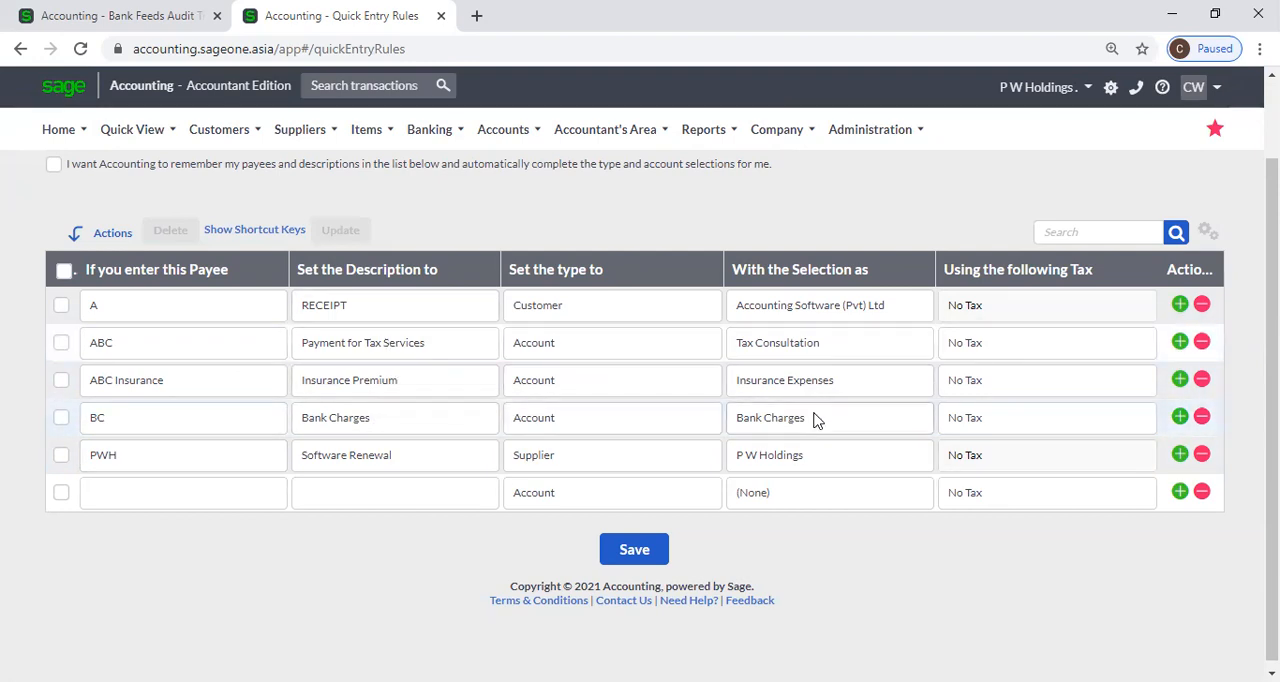
scroll(565, 335, "up", 1)
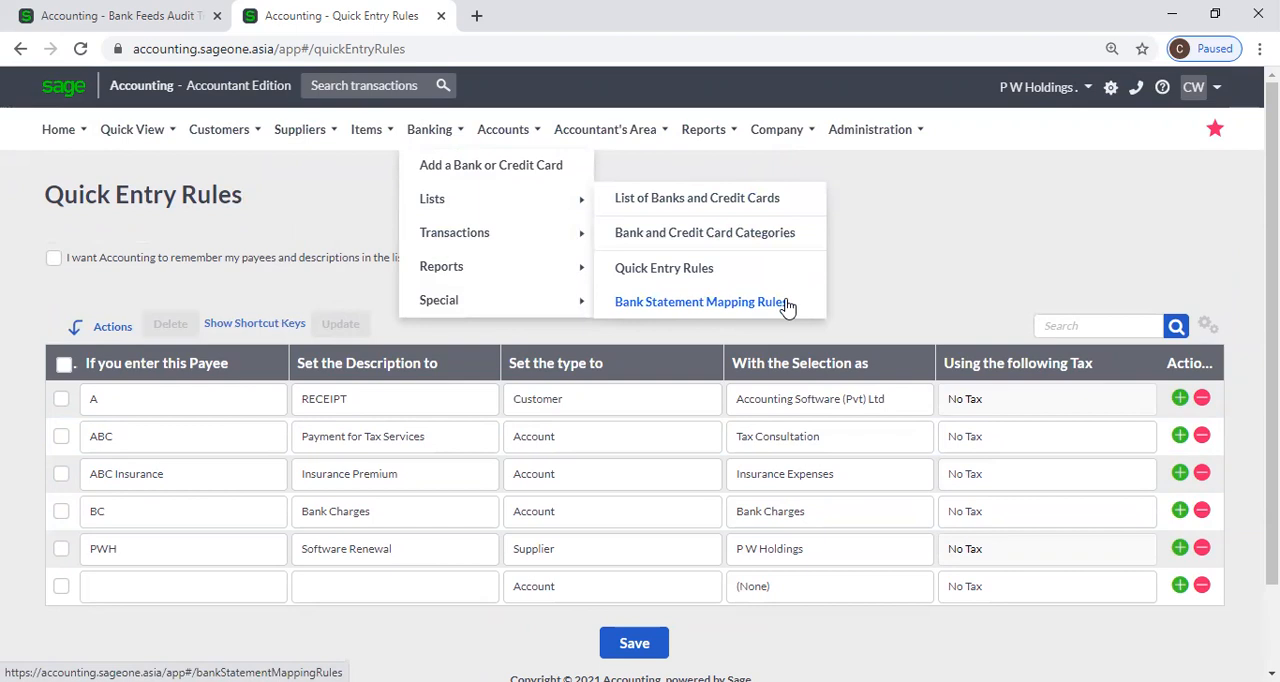
Open the Bank Statement Mapping Rules and review the duplicate check settings and the existing mapping rules.
left_click(787, 307)
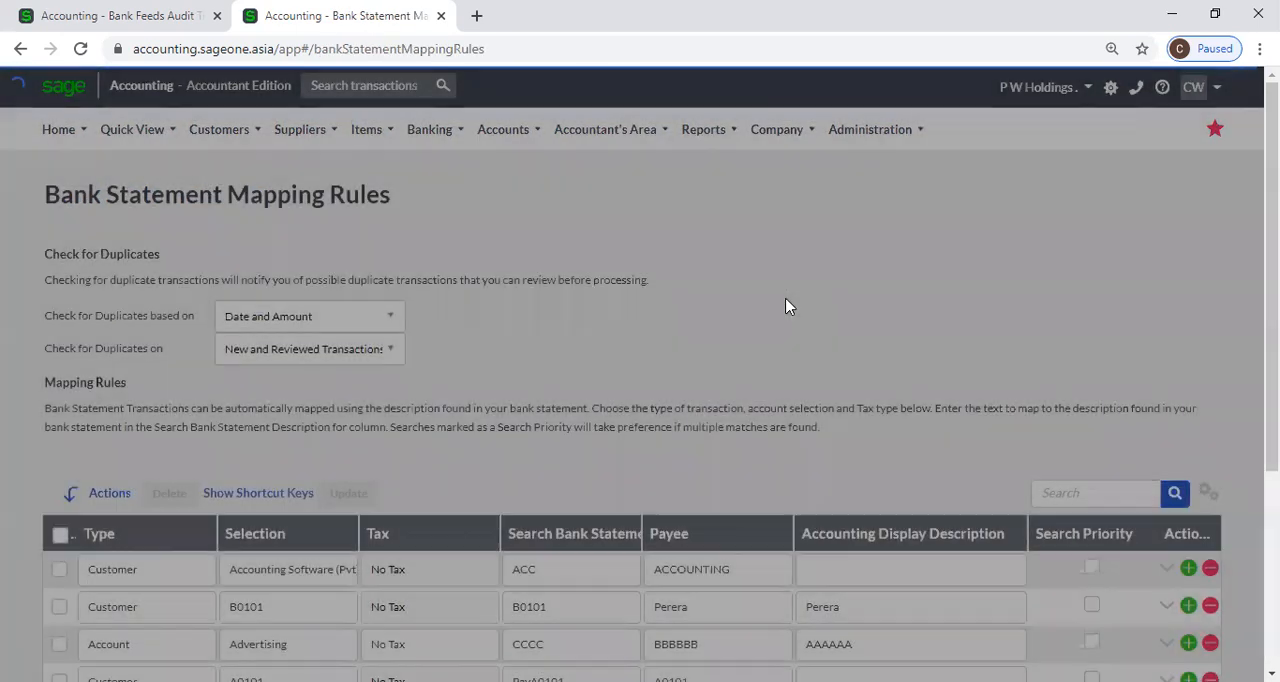
scroll(631, 383, "down", 3)
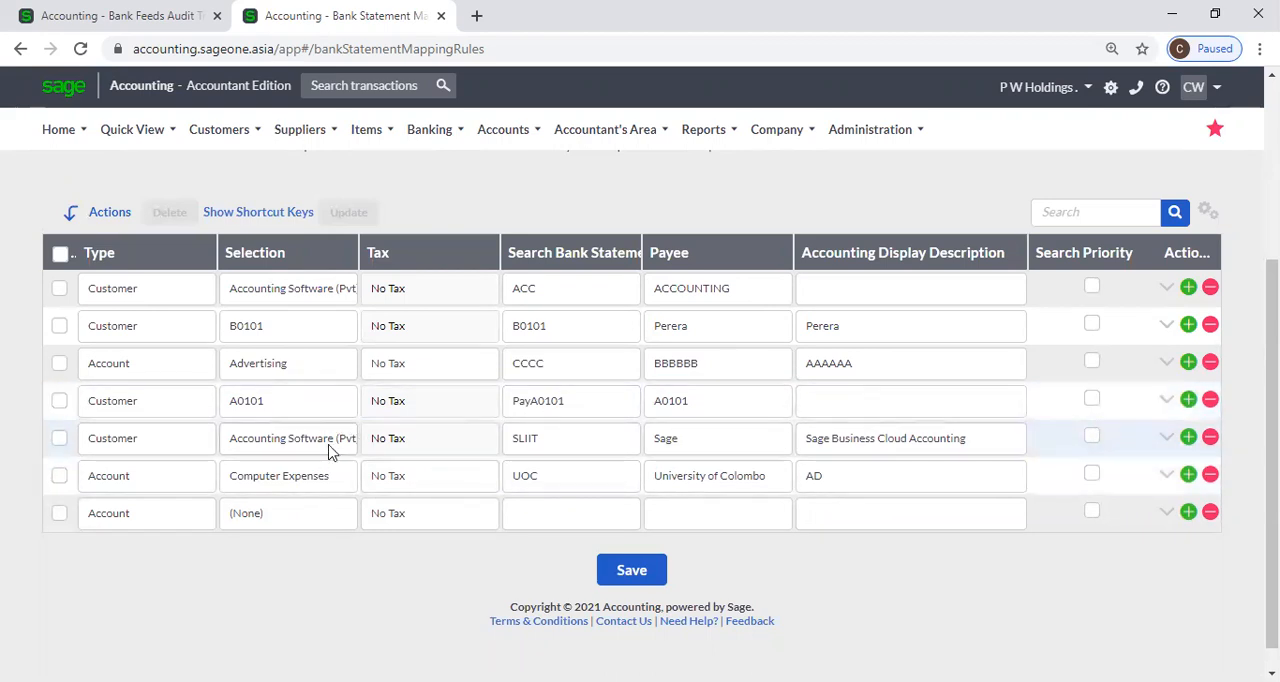
scroll(355, 452, "up", 1)
scroll(355, 452, "up", 3)
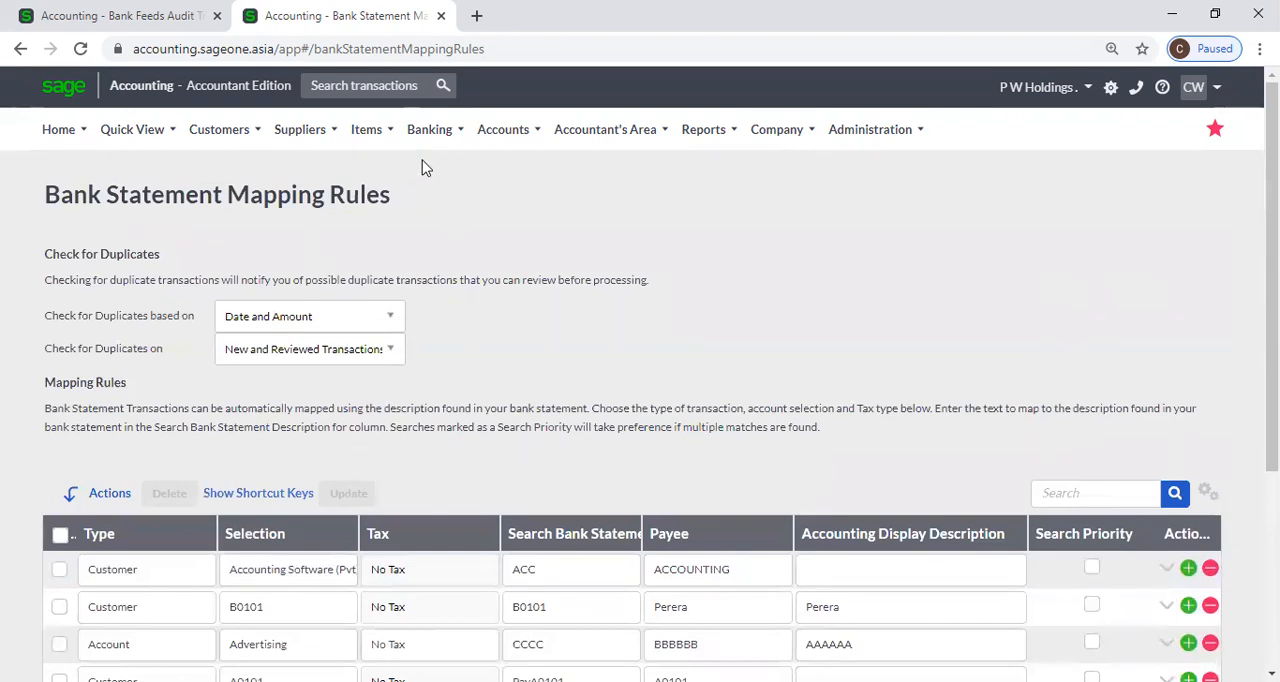
Open the Banking transactions page and set the type of the new transaction described as 5 to Customer.
mouse_move(430, 135)
mouse_move(440, 228)
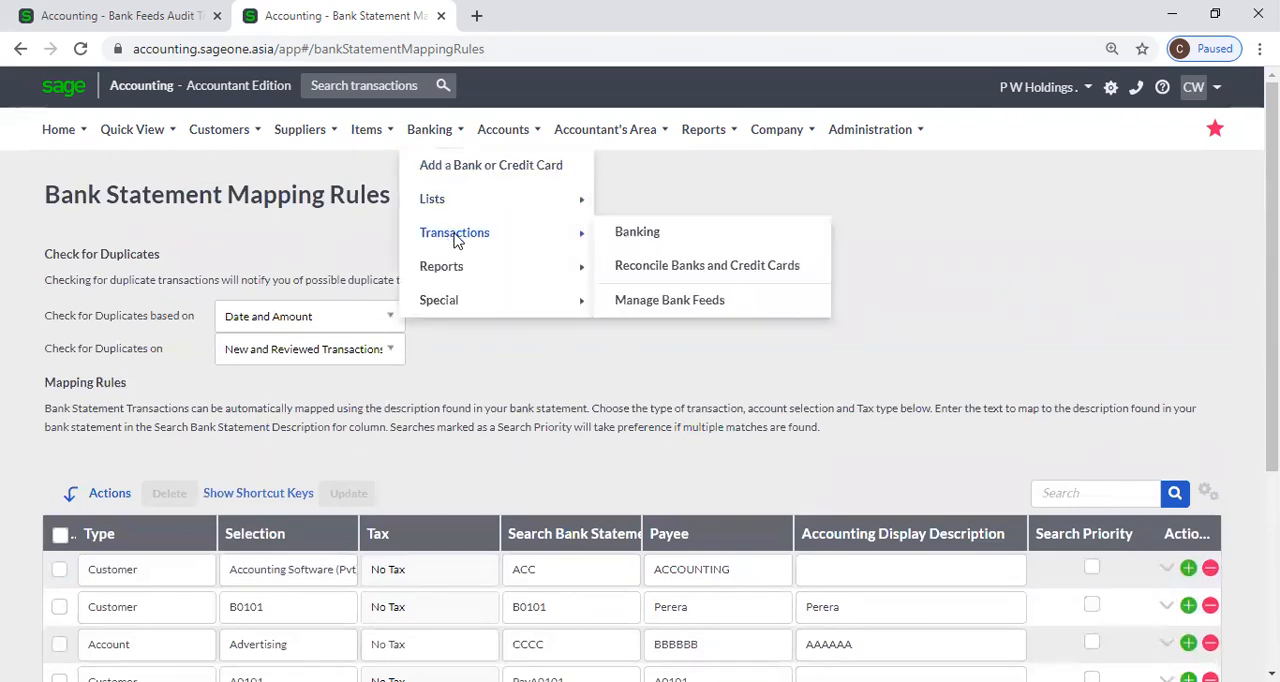
left_click(634, 233)
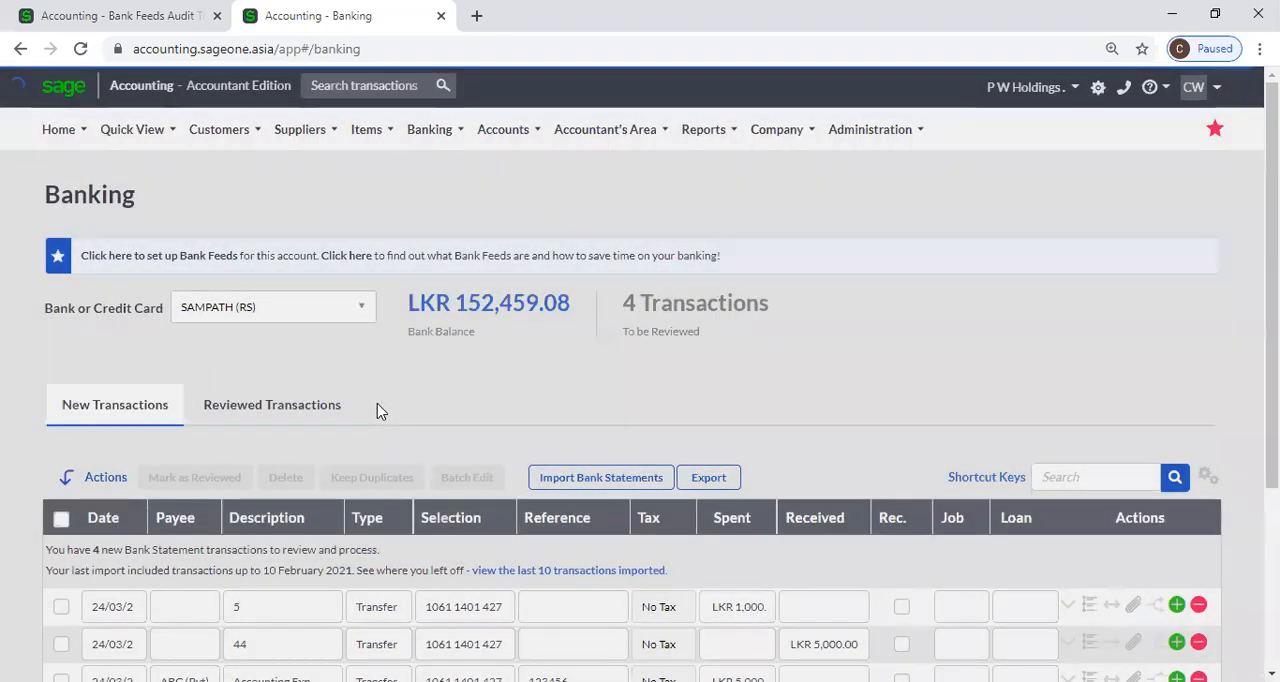
scroll(377, 403, "down", 2)
left_click(385, 425)
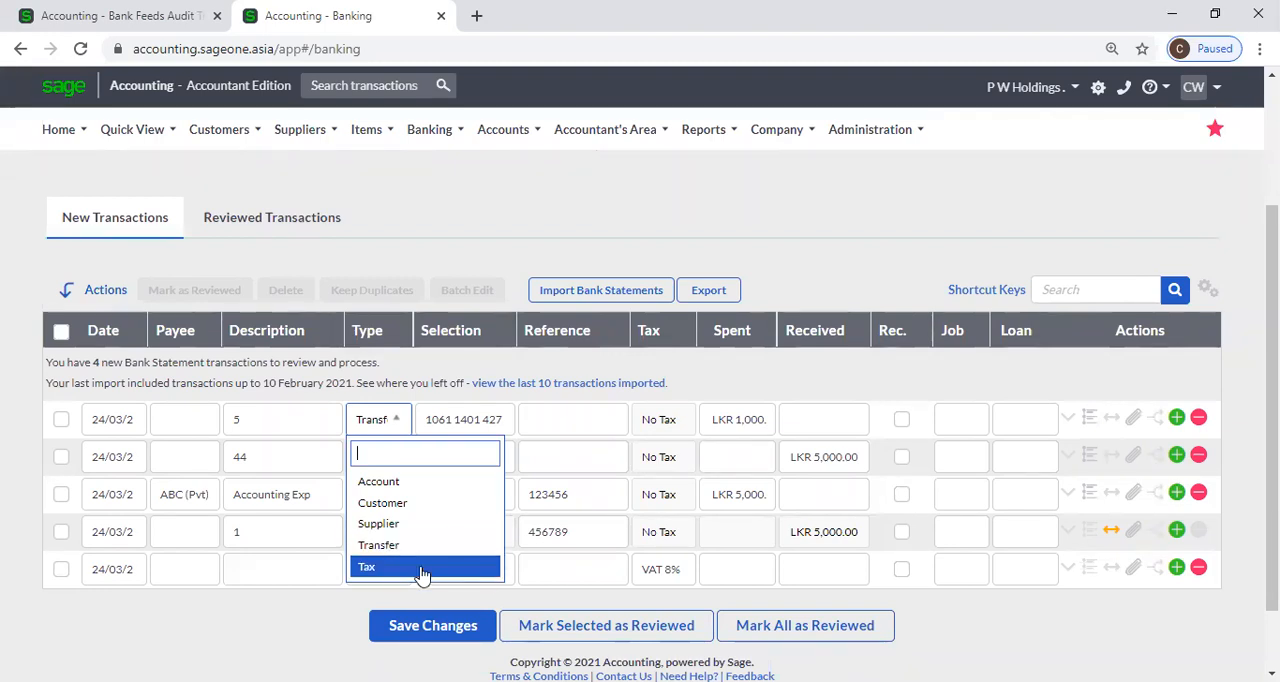
left_click(452, 226)
left_click(396, 428)
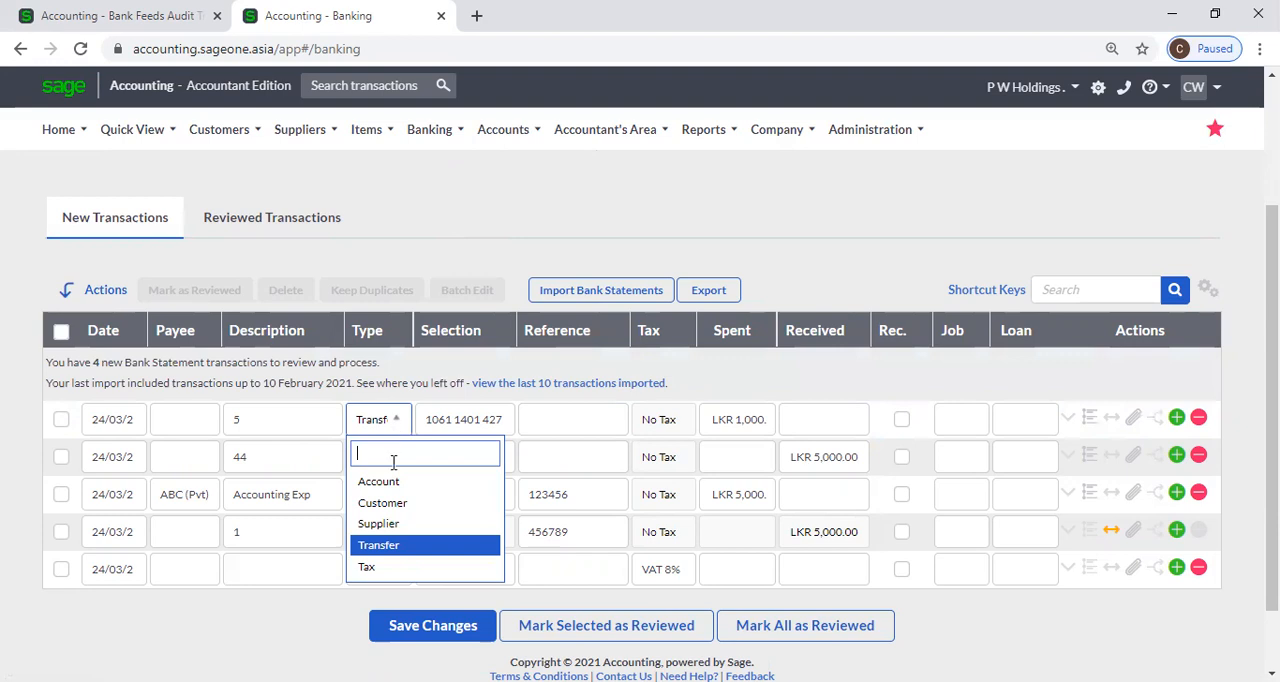
left_click(390, 503)
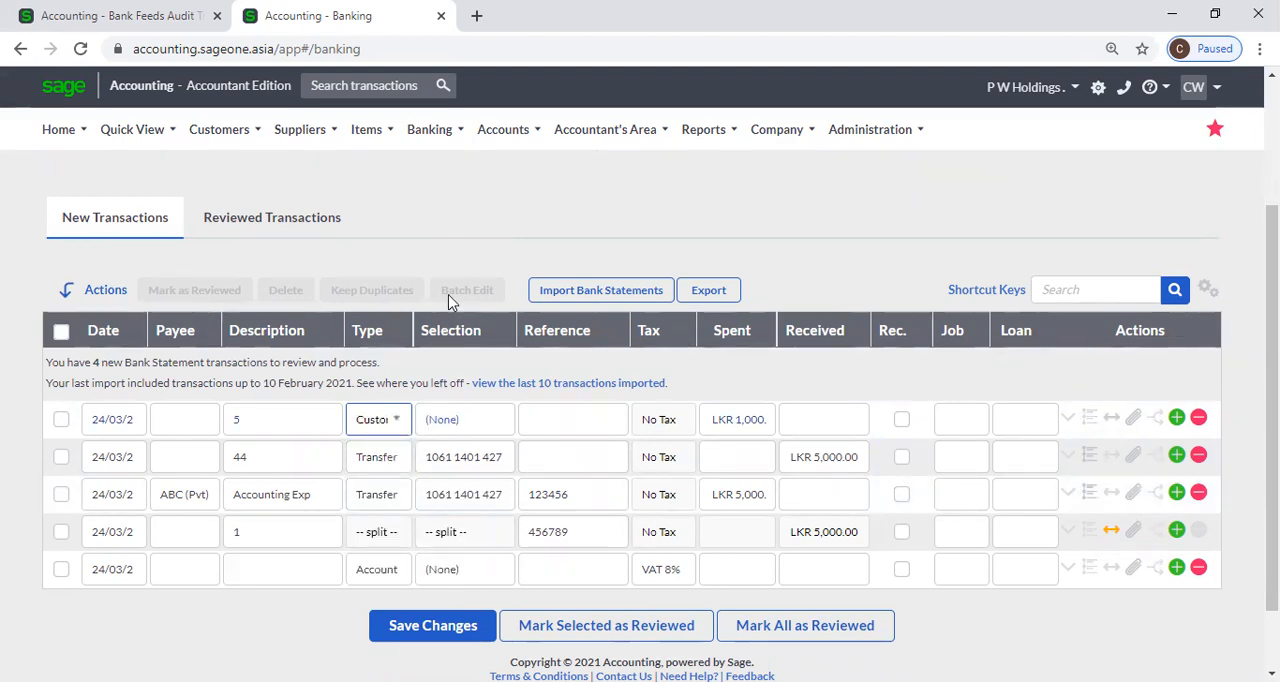
Look through the customer transaction types in the Bank Feeds Audit Trail browser tab and return to the Banking page.
left_click(138, 18)
mouse_move(214, 129)
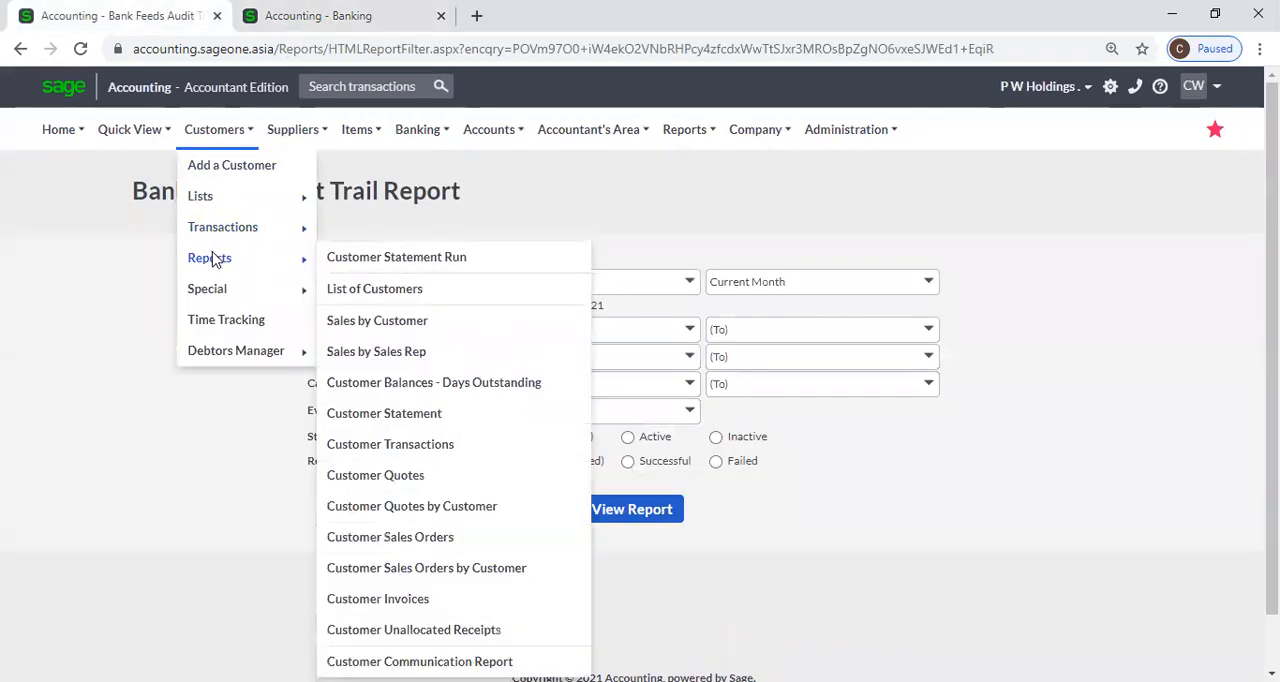
mouse_move(250, 227)
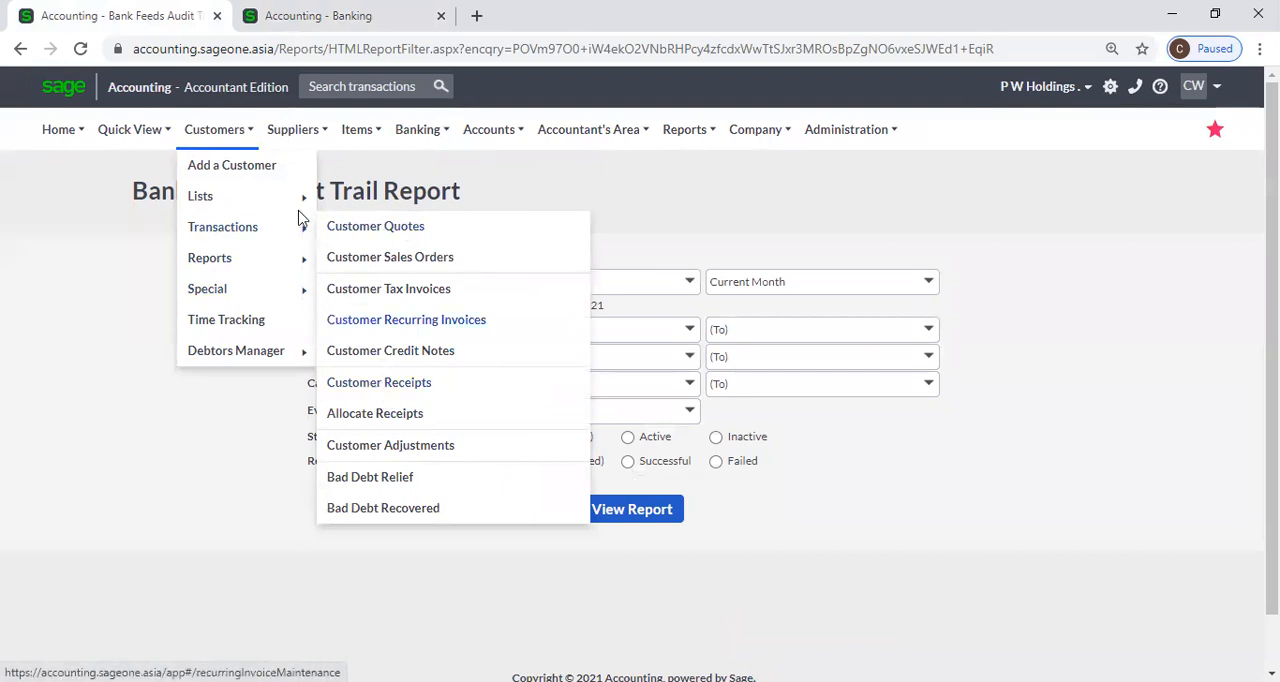
left_click(305, 16)
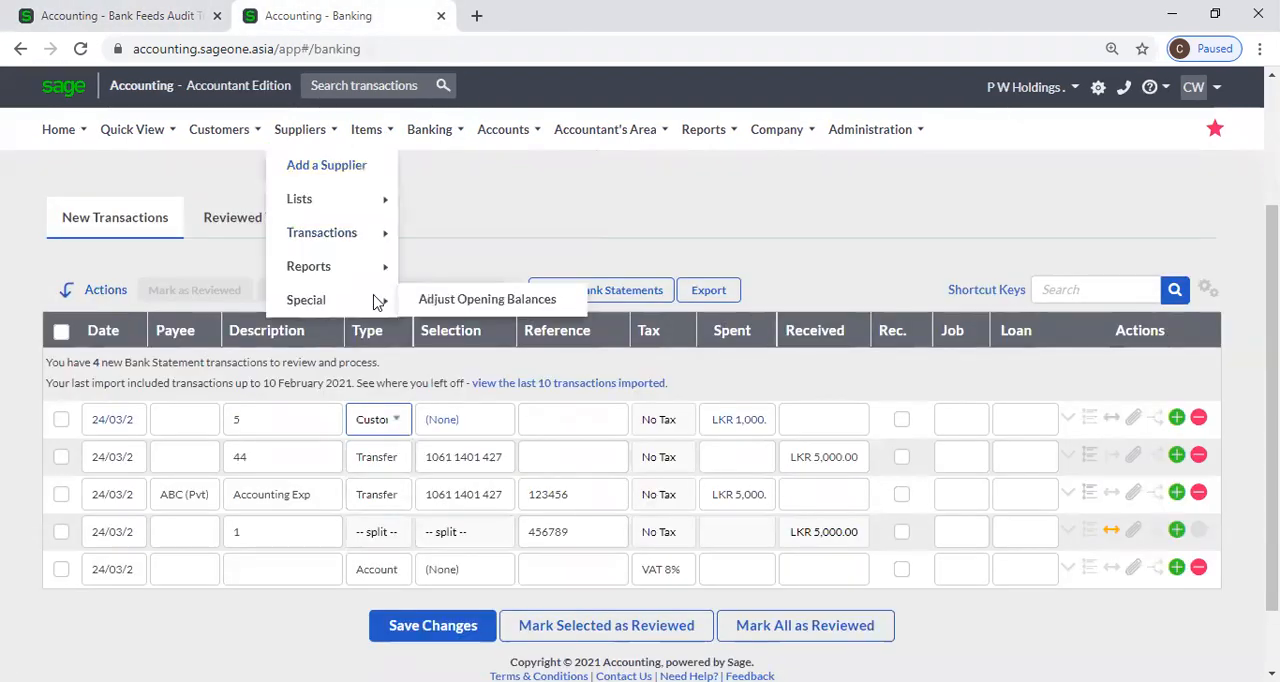
Set the type of the transaction described as 44 to Supplier and open Supplier Payments in the other browser tab.
left_click(404, 462)
left_click(365, 560)
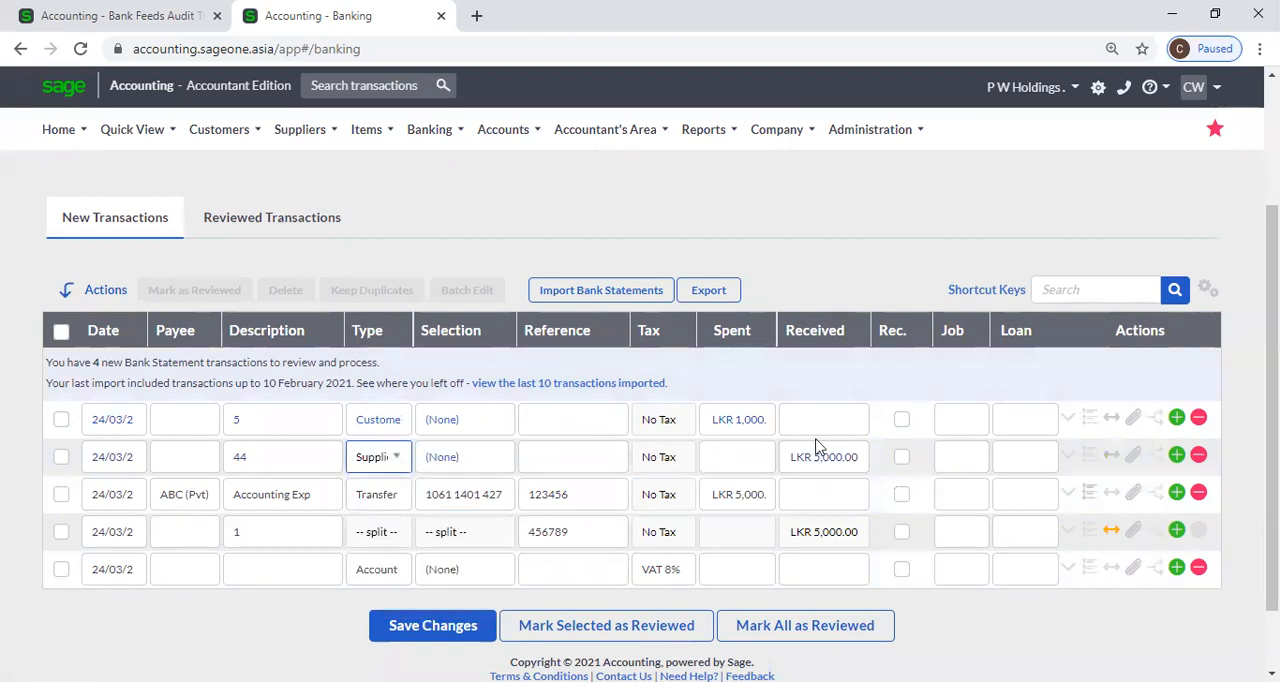
left_click(170, 15)
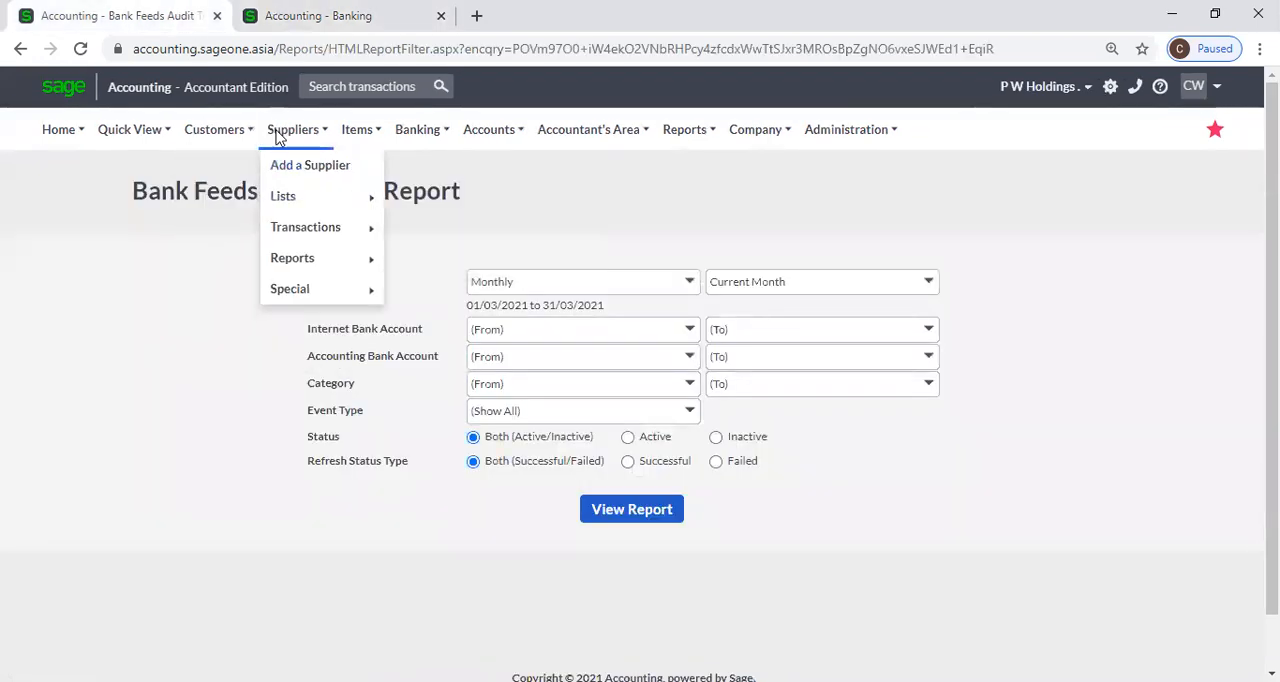
mouse_move(290, 230)
left_click(440, 325)
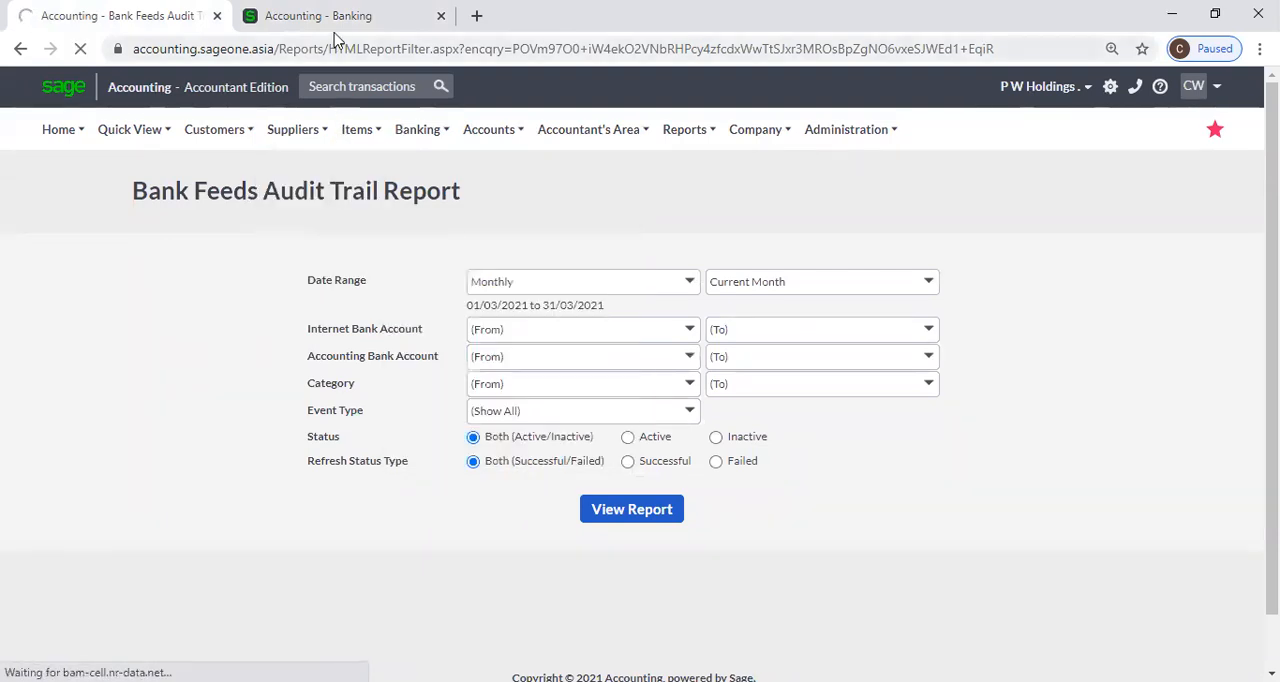
left_click(335, 22)
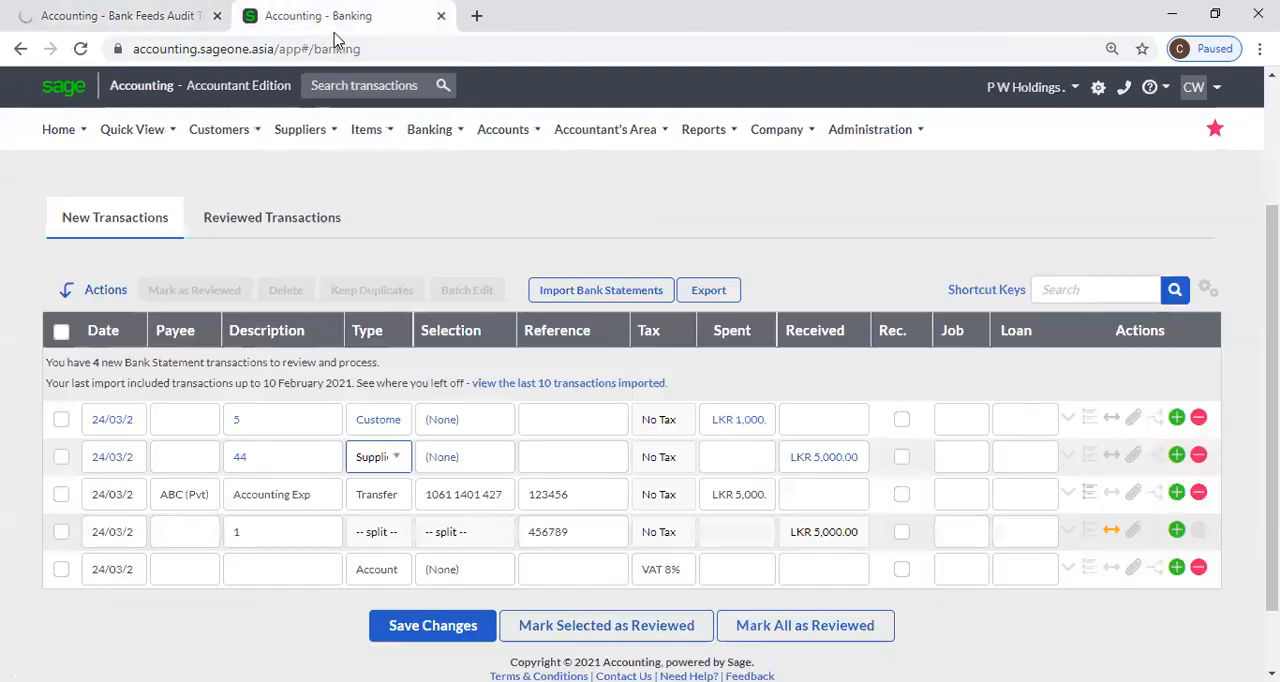
Set the type of the transaction described as 44 to Transfer and look over the new transactions list.
left_click(400, 456)
left_click(413, 586)
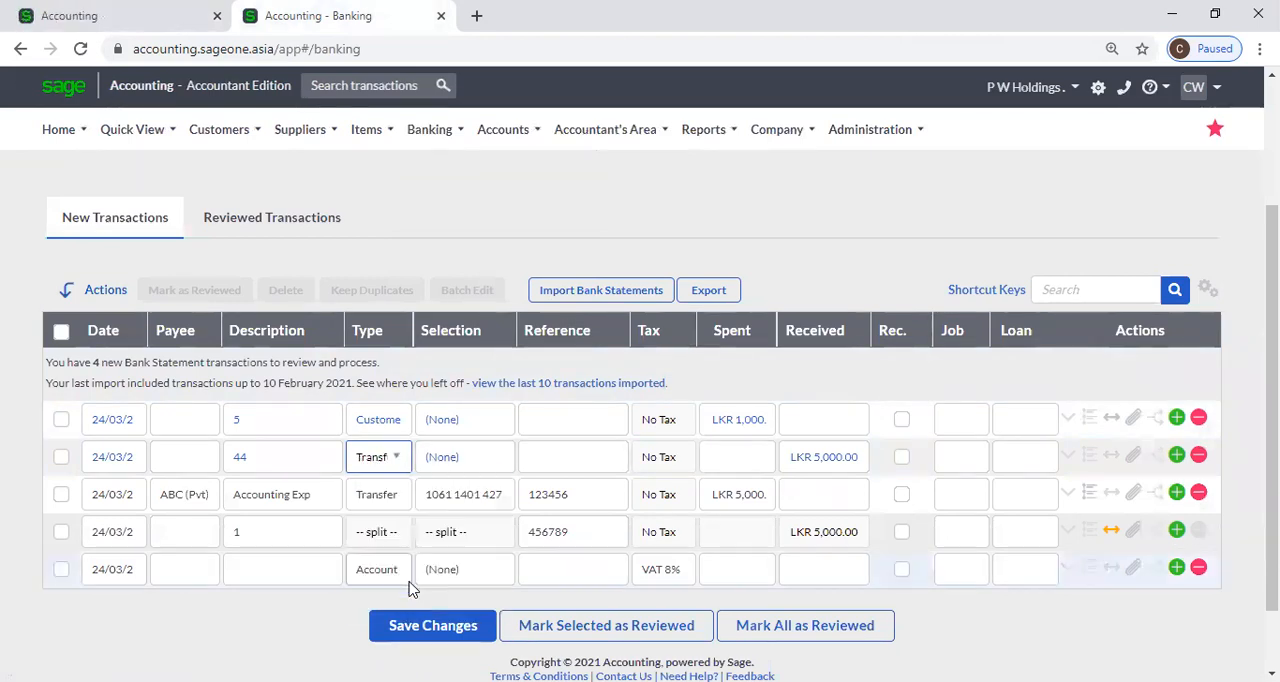
left_click(524, 464)
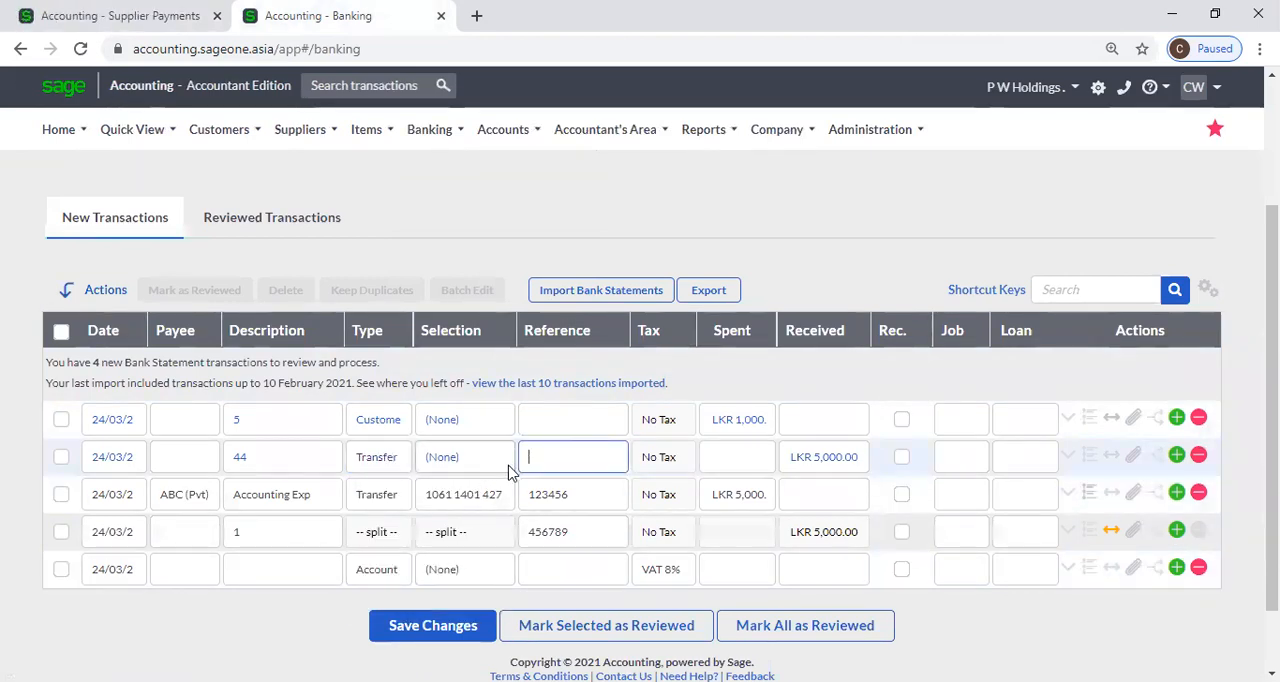
scroll(536, 460, "up", 1)
scroll(536, 466, "down", 2)
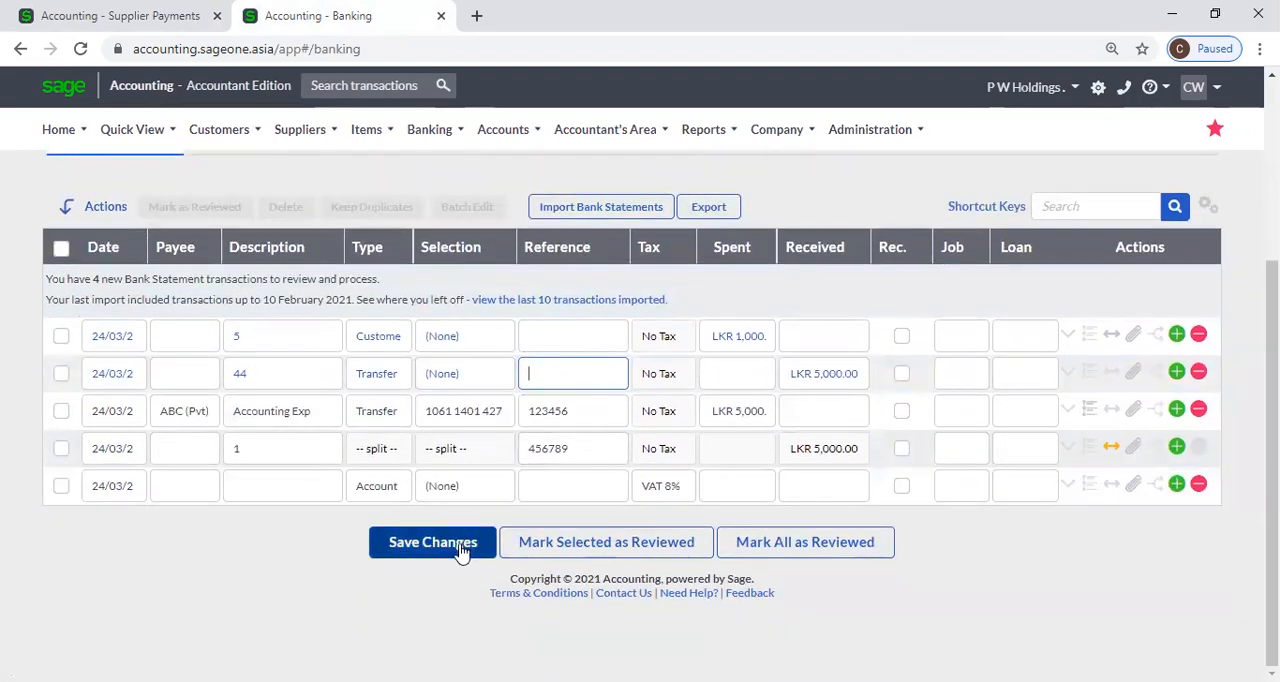
scroll(452, 545, "up", 1)
scroll(450, 533, "up", 2)
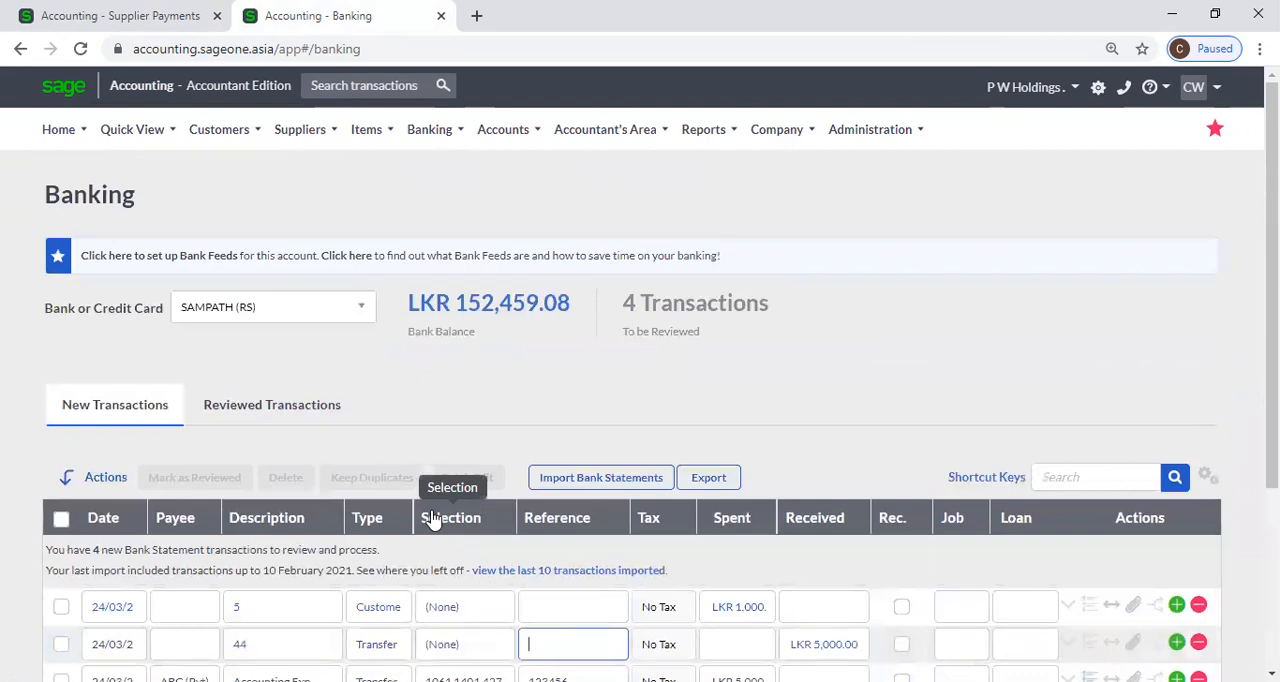
mouse_move(430, 130)
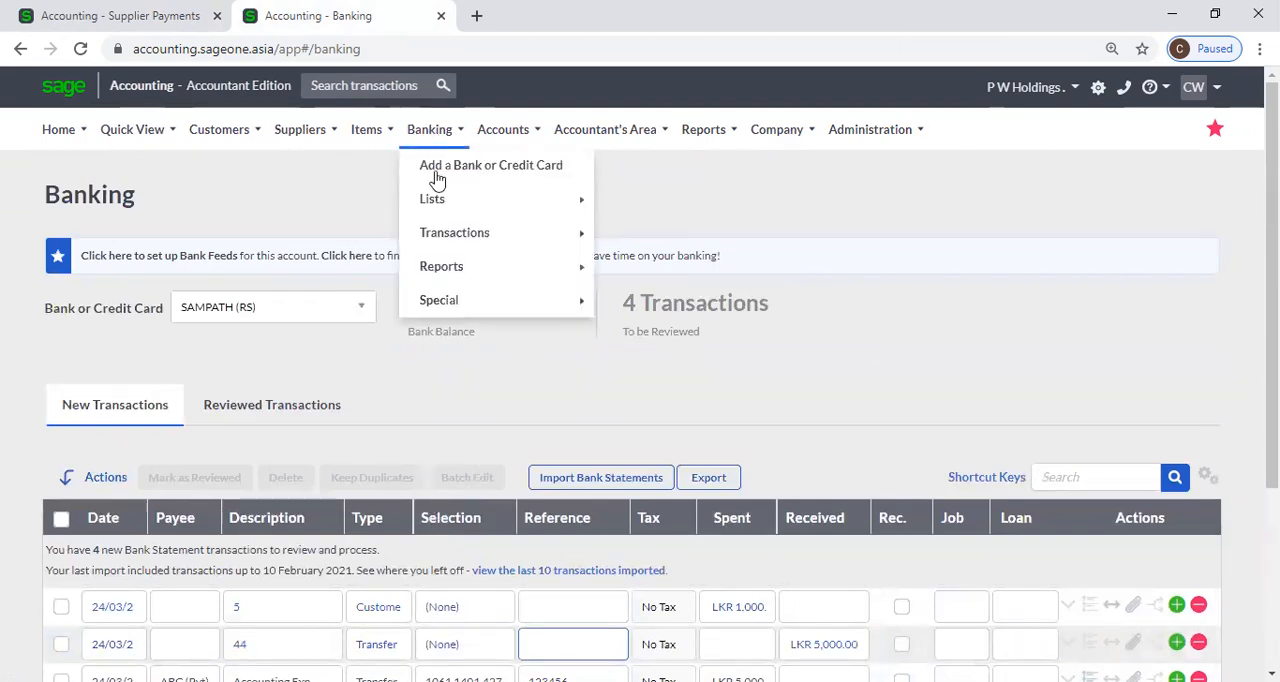
mouse_move(441, 243)
mouse_move(447, 272)
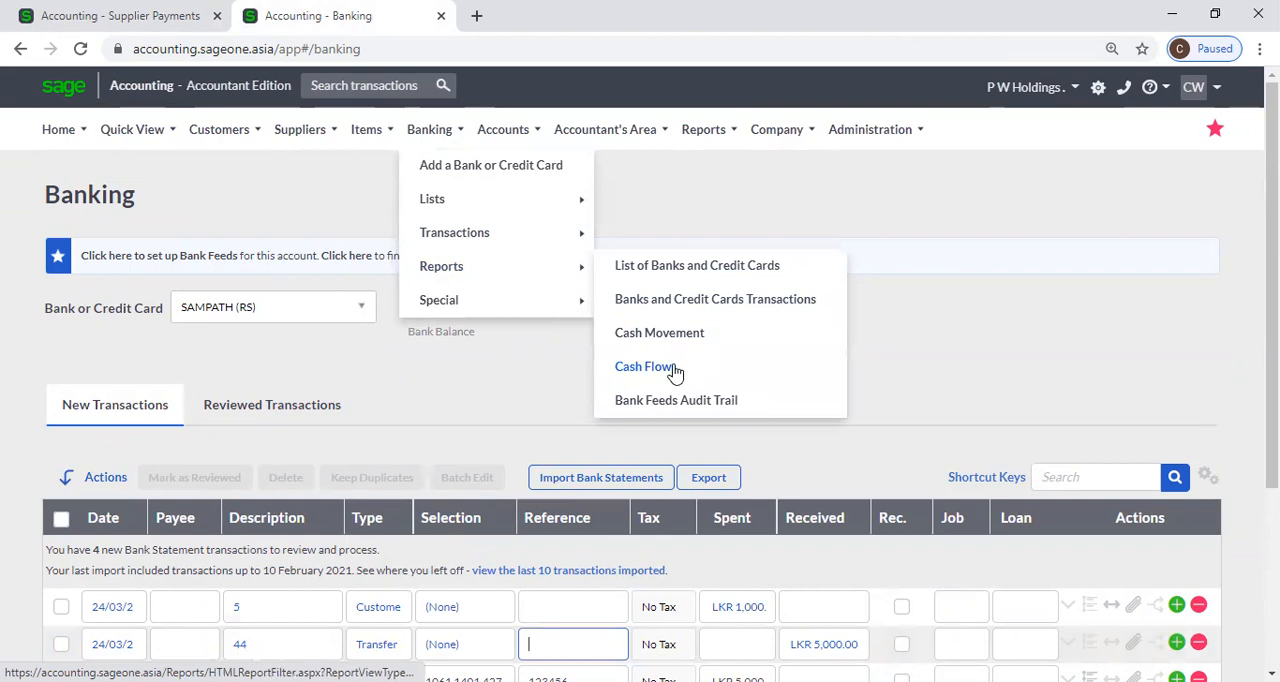
left_click(941, 358)
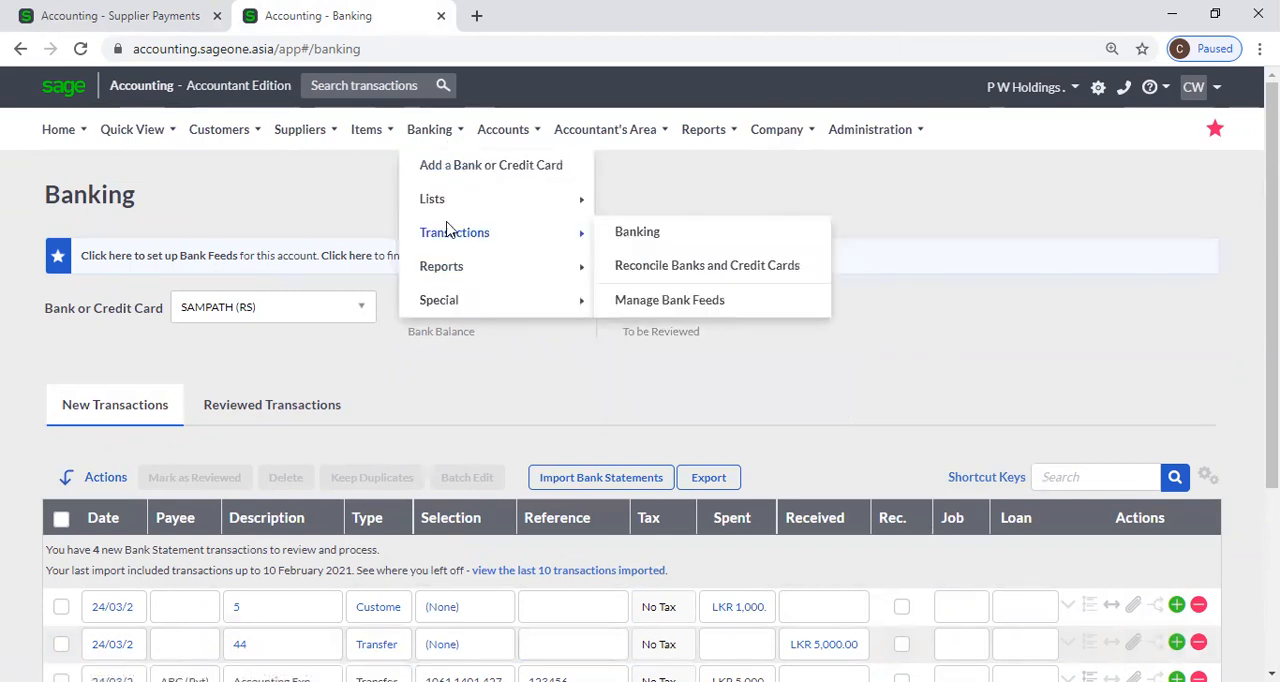
mouse_move(455, 299)
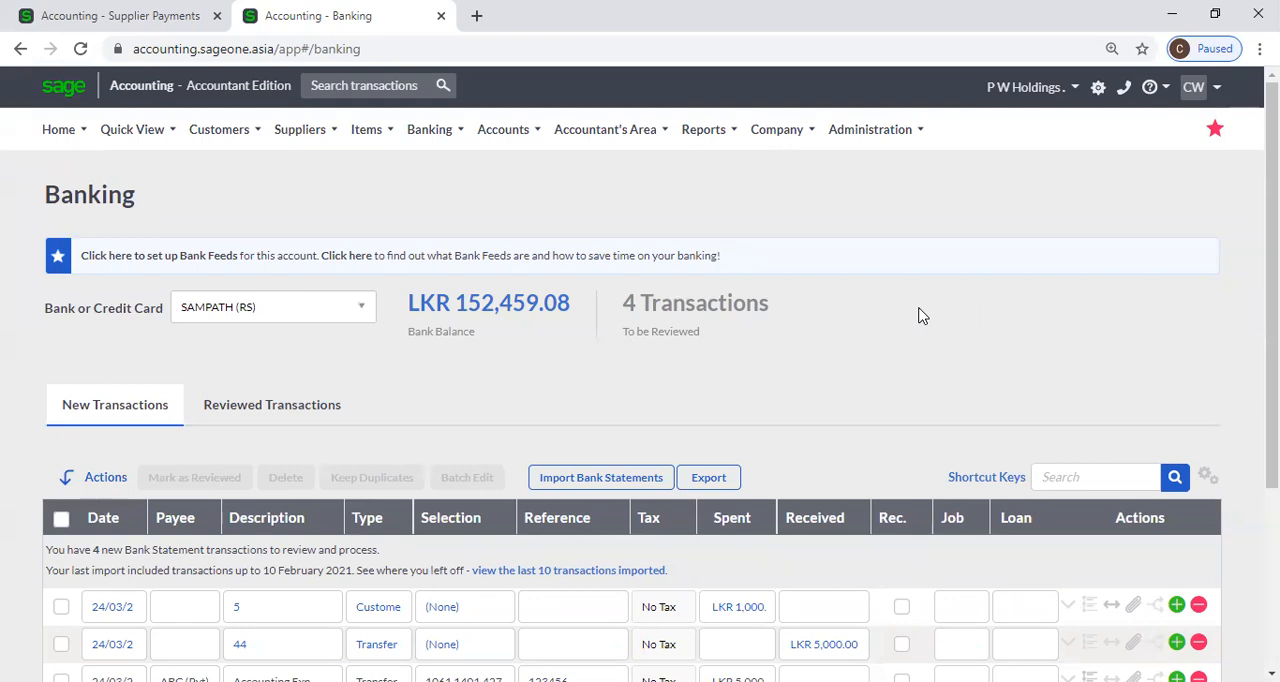
Close the Supplier Payments browser tab and open a blank New Account form.
left_click(500, 145)
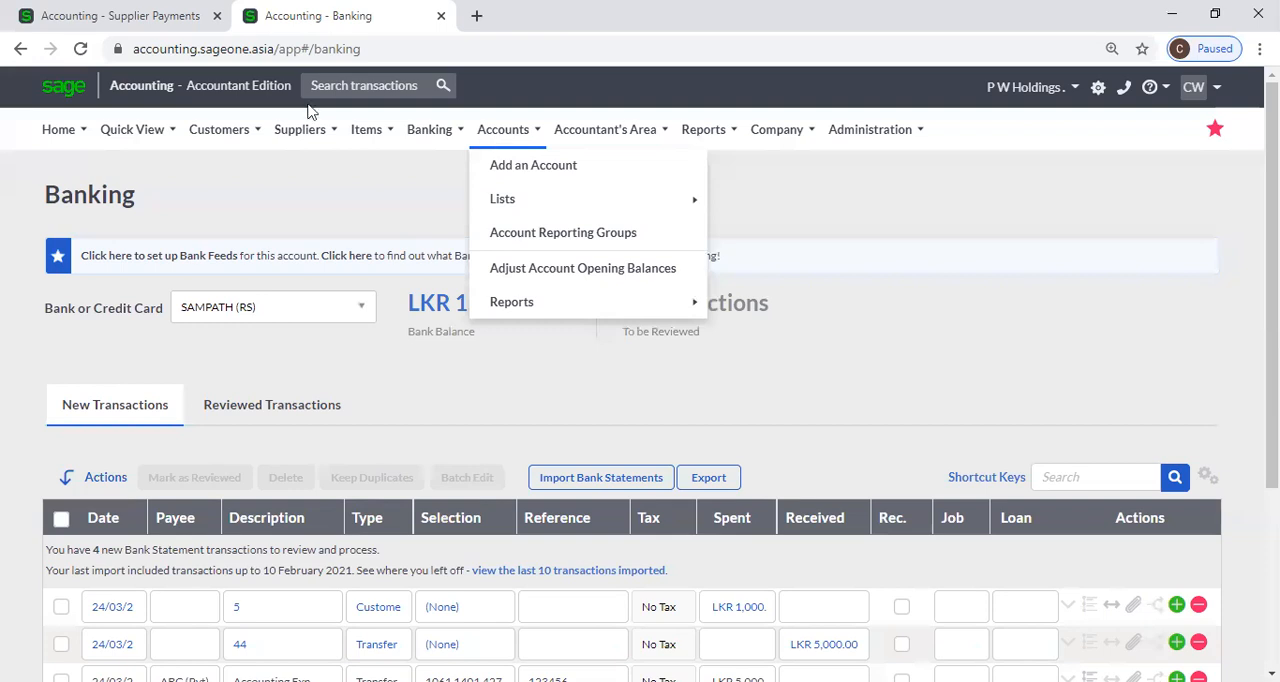
left_click(217, 15)
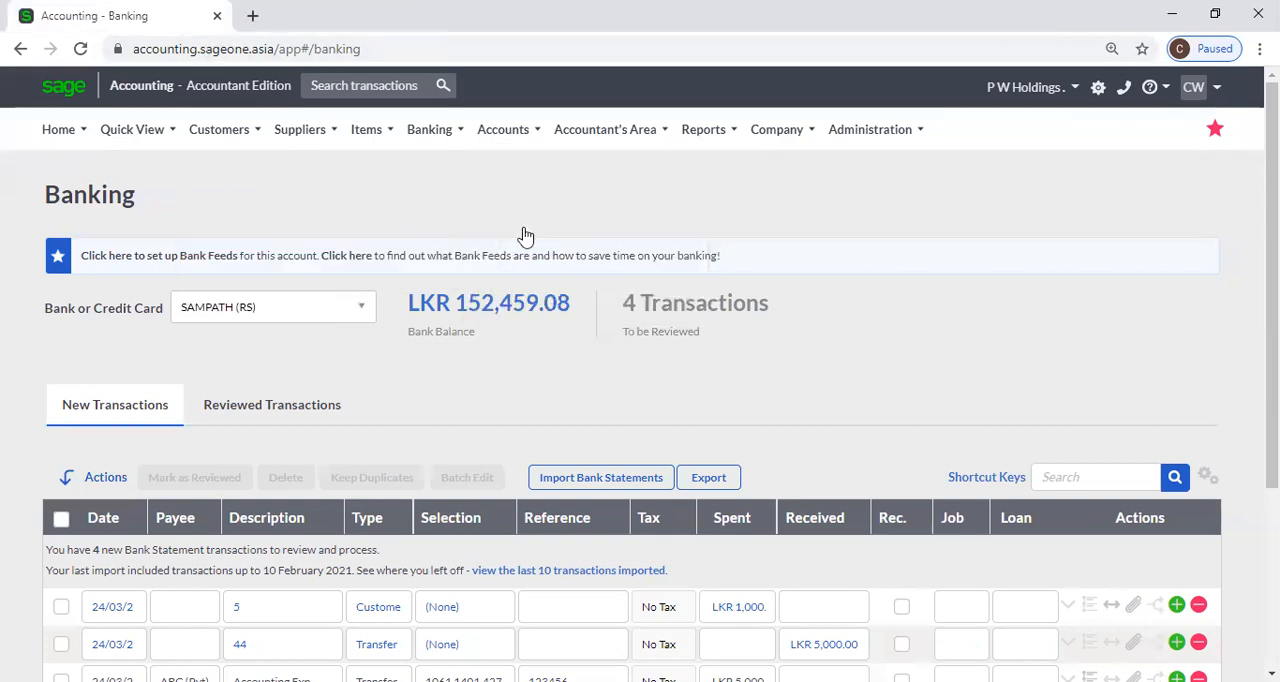
left_click(530, 147)
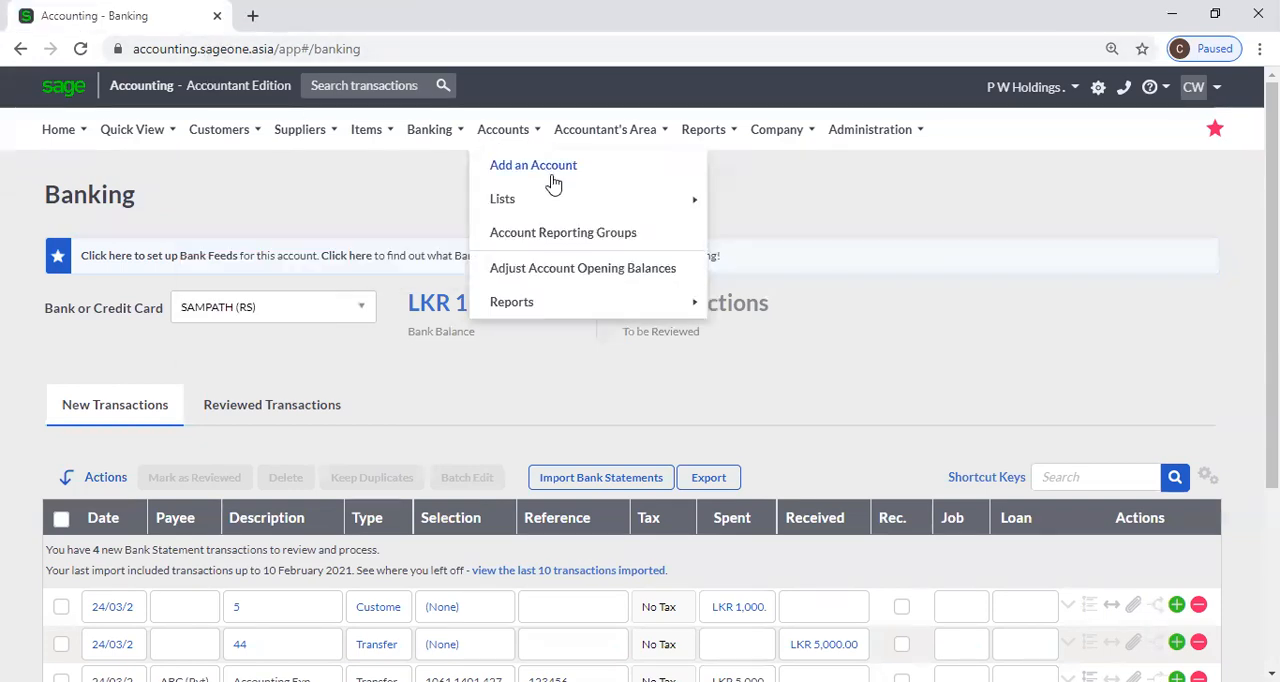
left_click(551, 180)
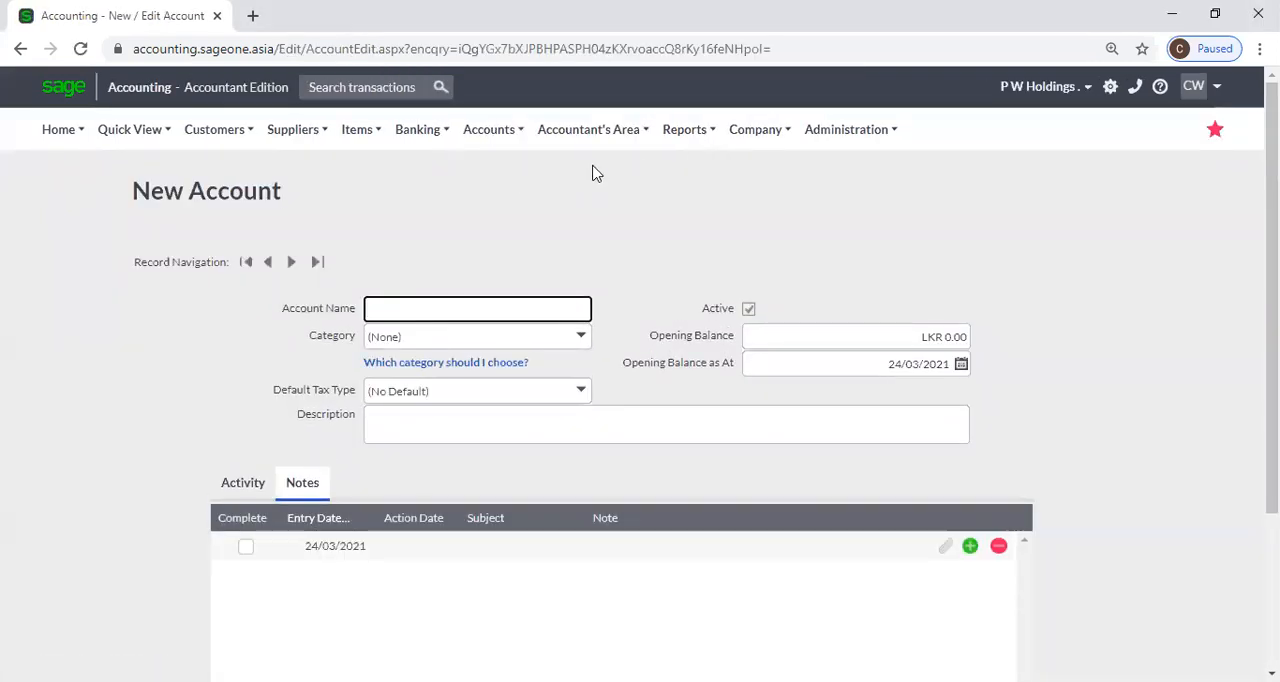
mouse_move(500, 153)
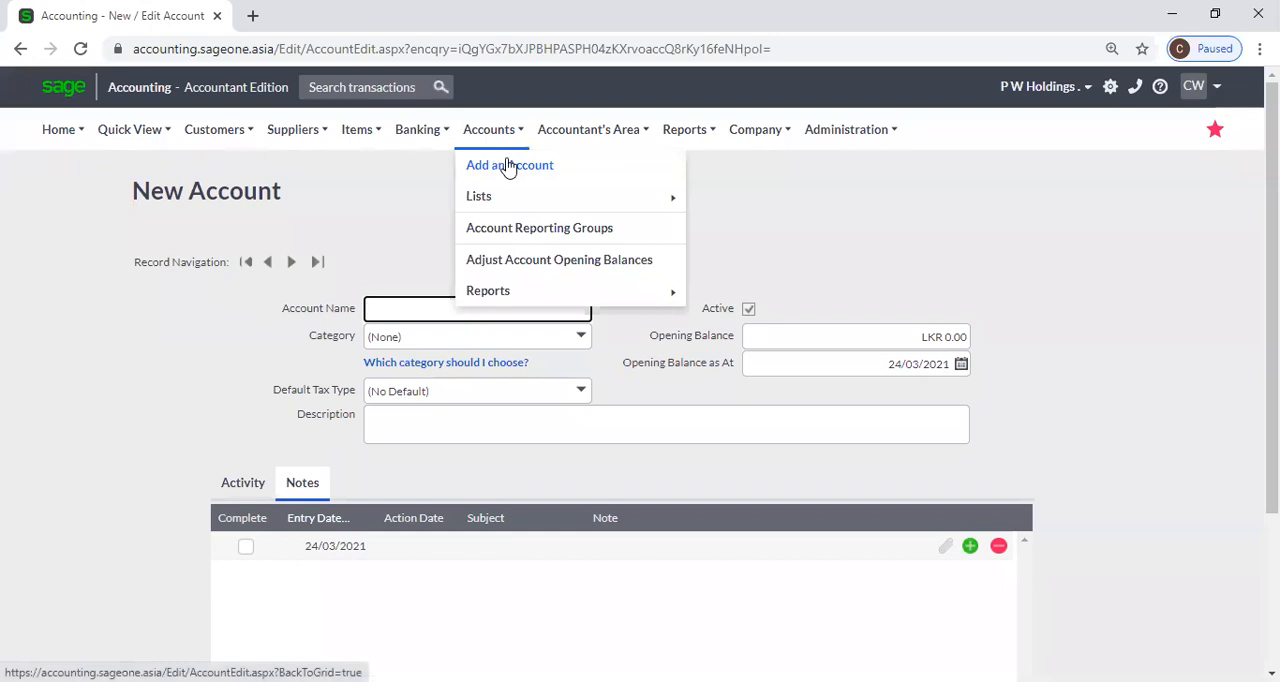
left_click(315, 227)
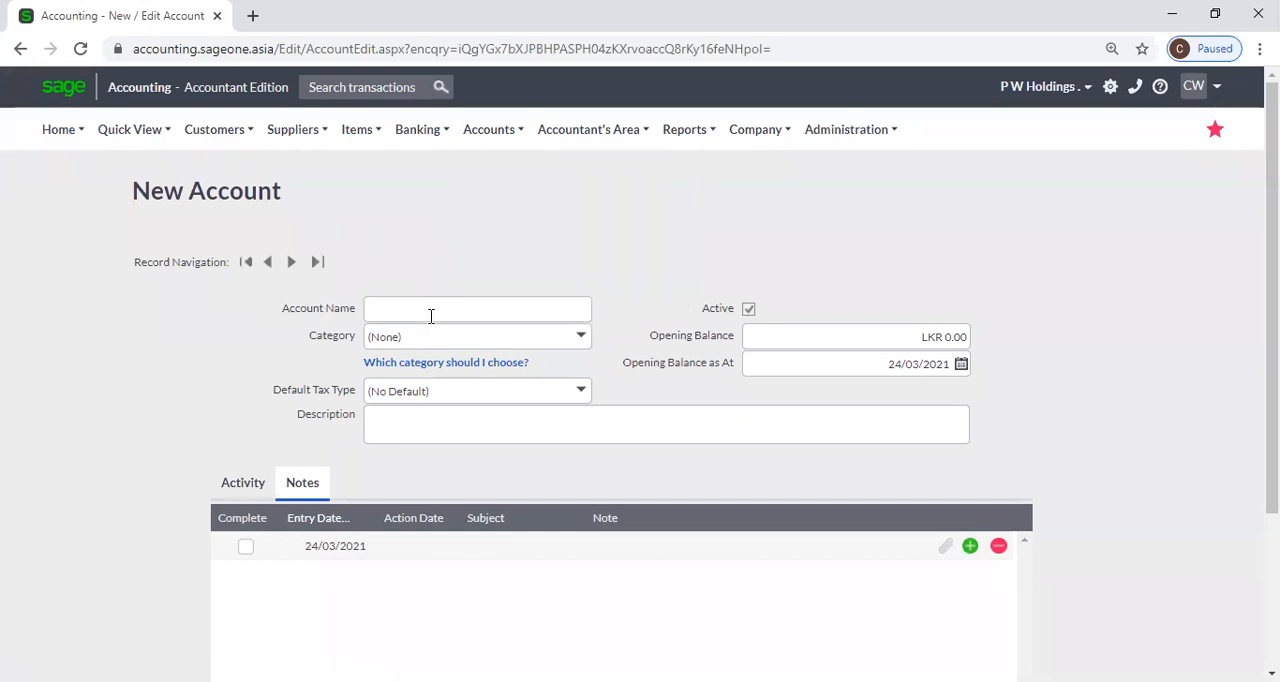
Look through the category choices for the new account, from Sales to Owners Equity, without choosing one.
left_click(581, 337)
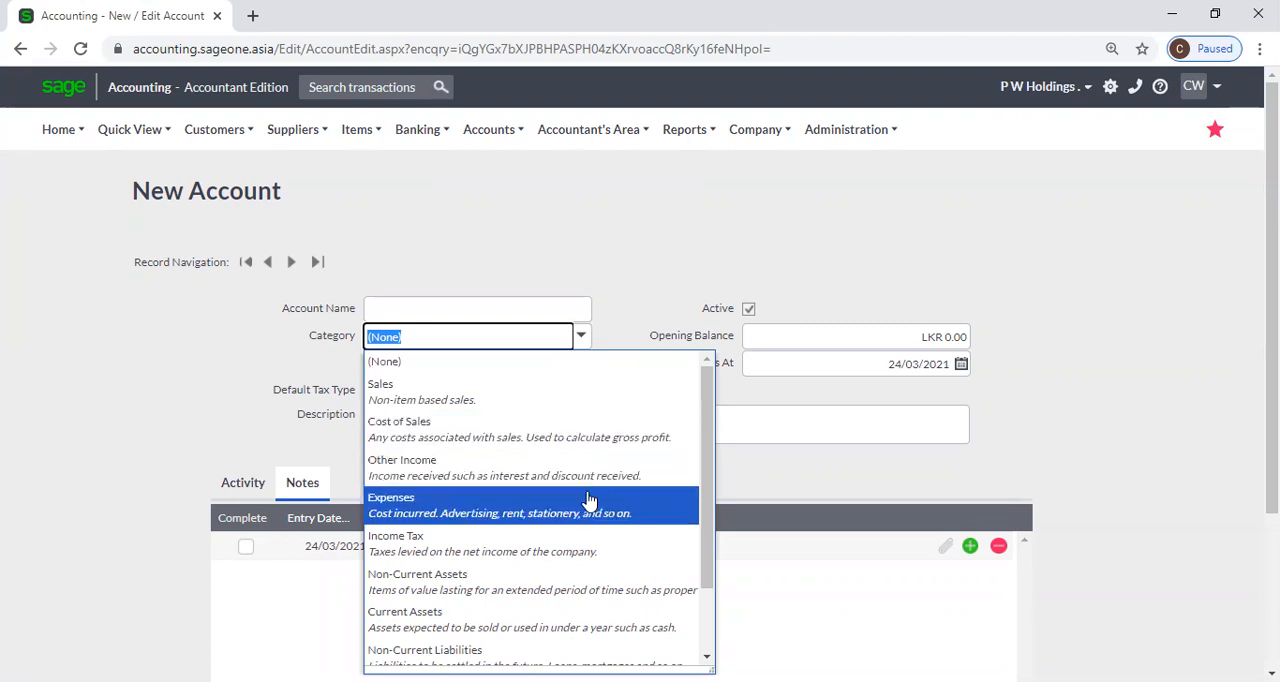
scroll(588, 500, "down", 2)
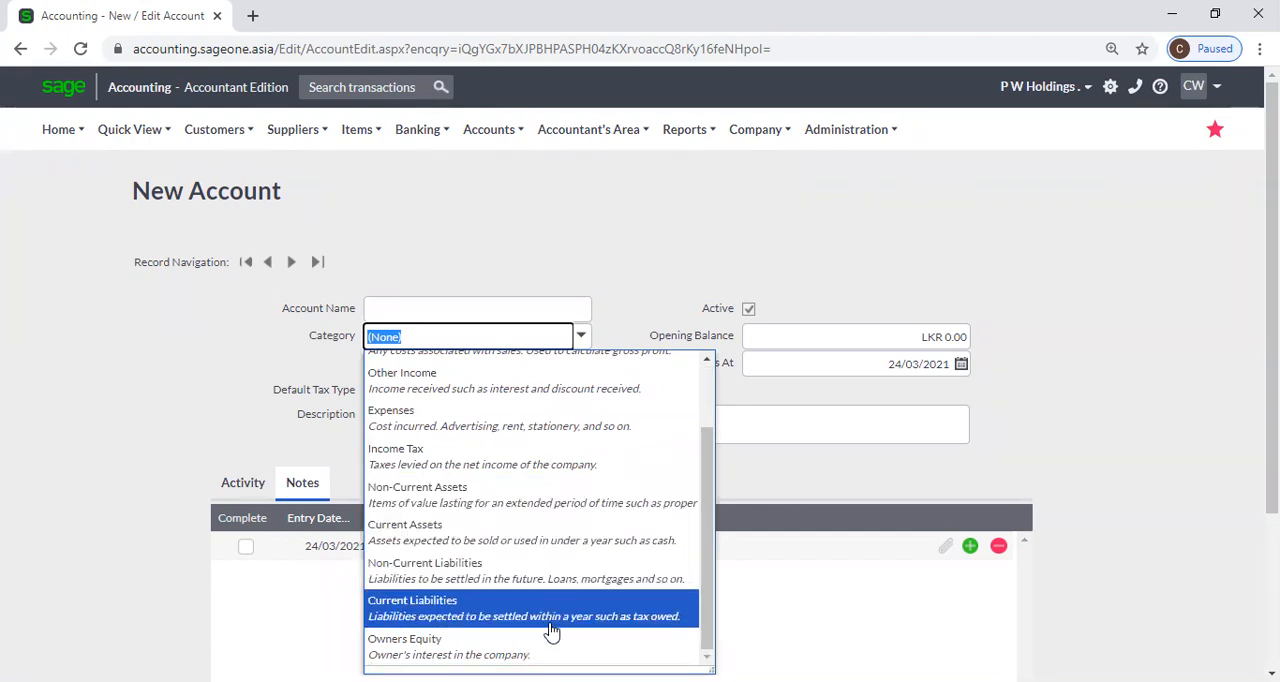
scroll(551, 630, "down", 1)
left_click(798, 571)
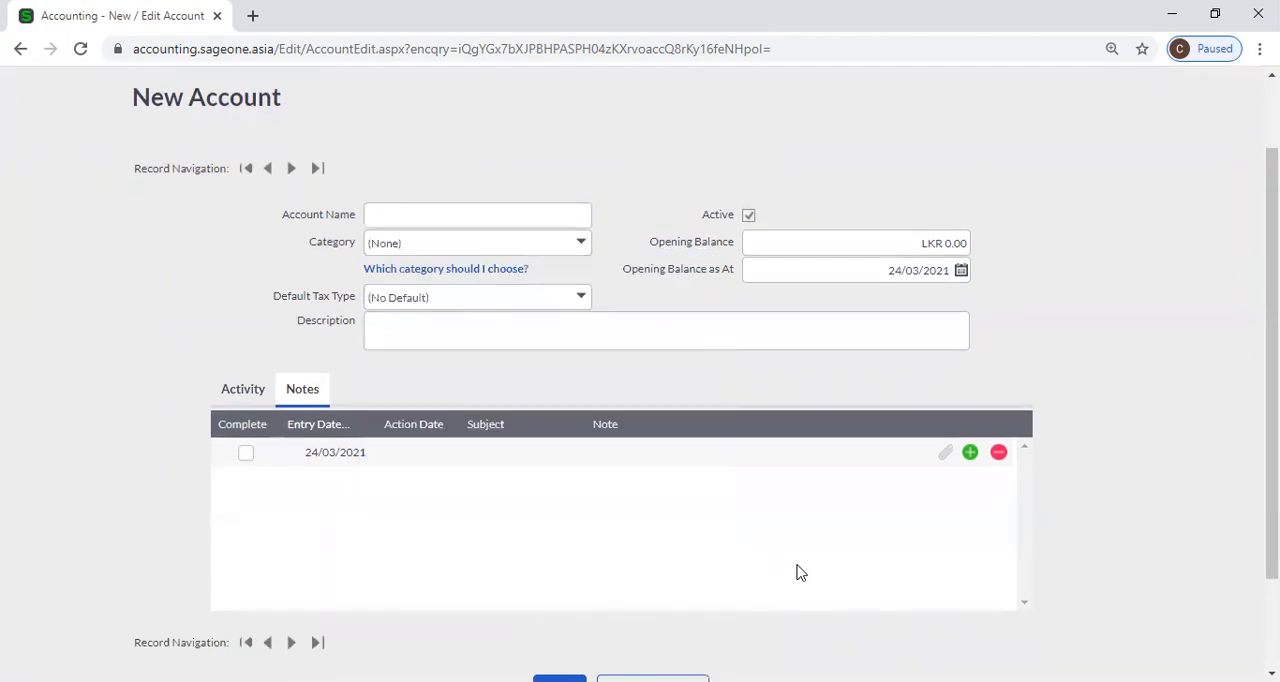
Try No Tax as the new account's default tax type and restore it to (No Default).
left_click(583, 307)
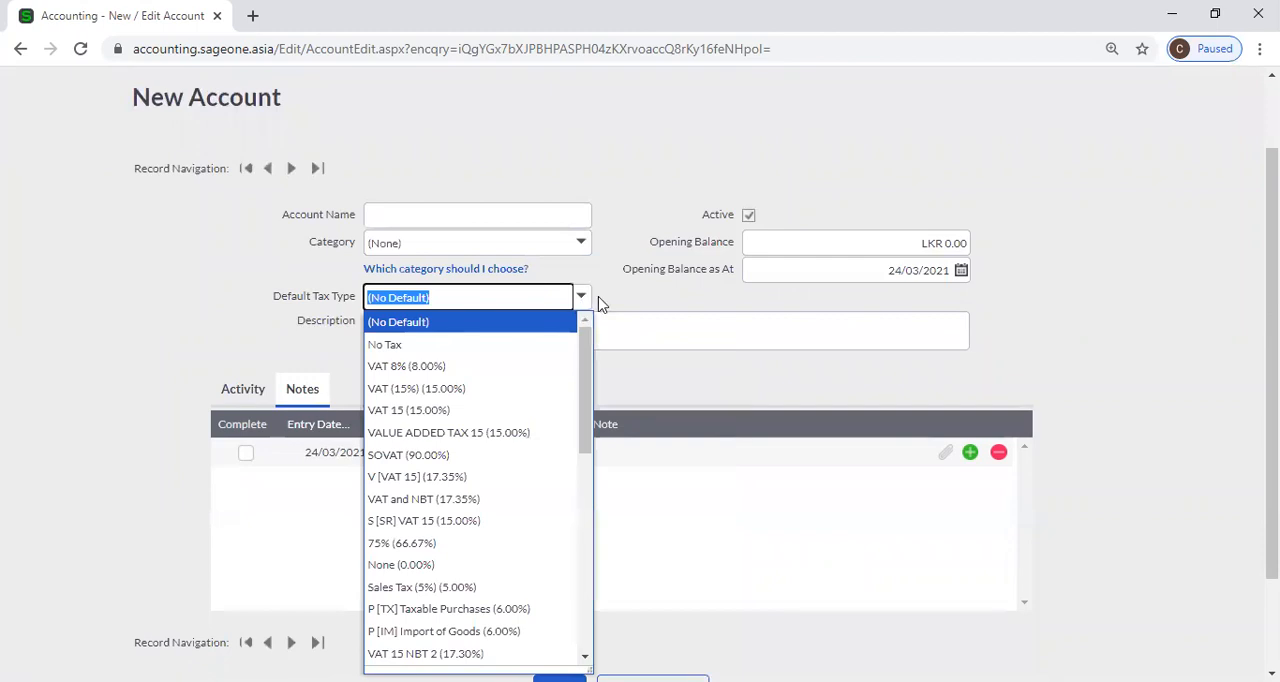
left_click(600, 304)
left_click(582, 297)
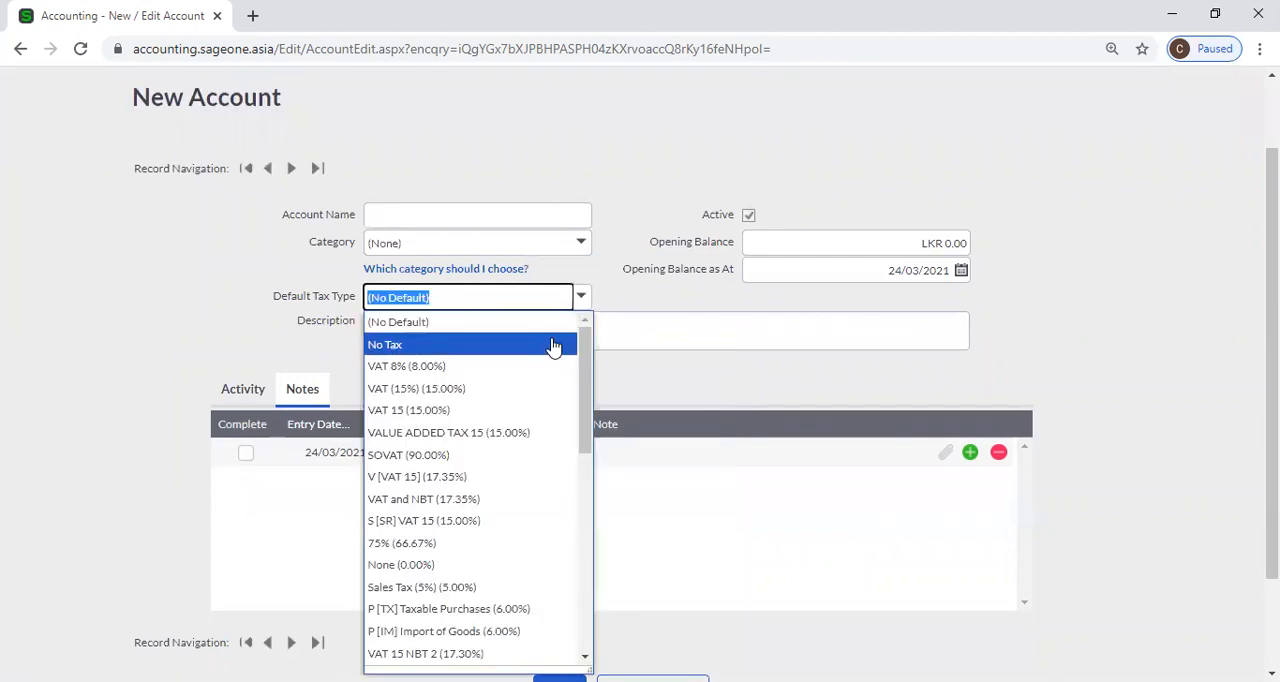
left_click(553, 345)
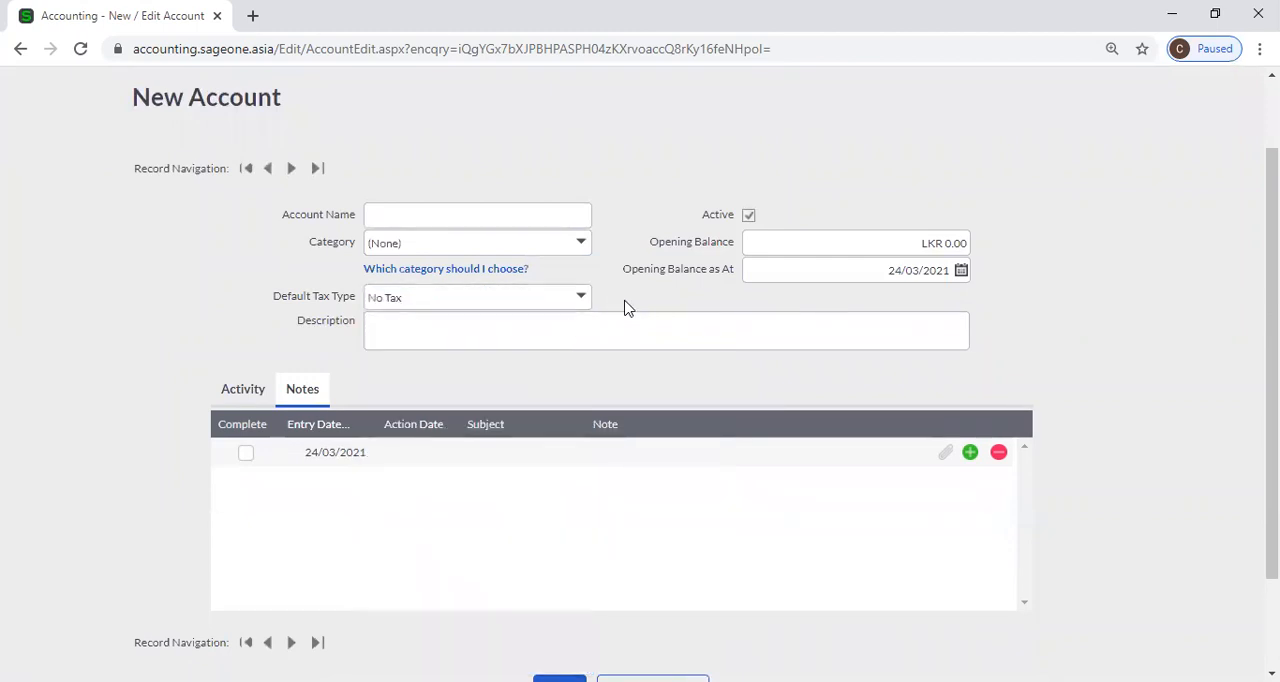
left_click(581, 305)
left_click(528, 322)
Look over the new account's opening balance and its as-at date calendar without changing either value.
left_click(795, 238)
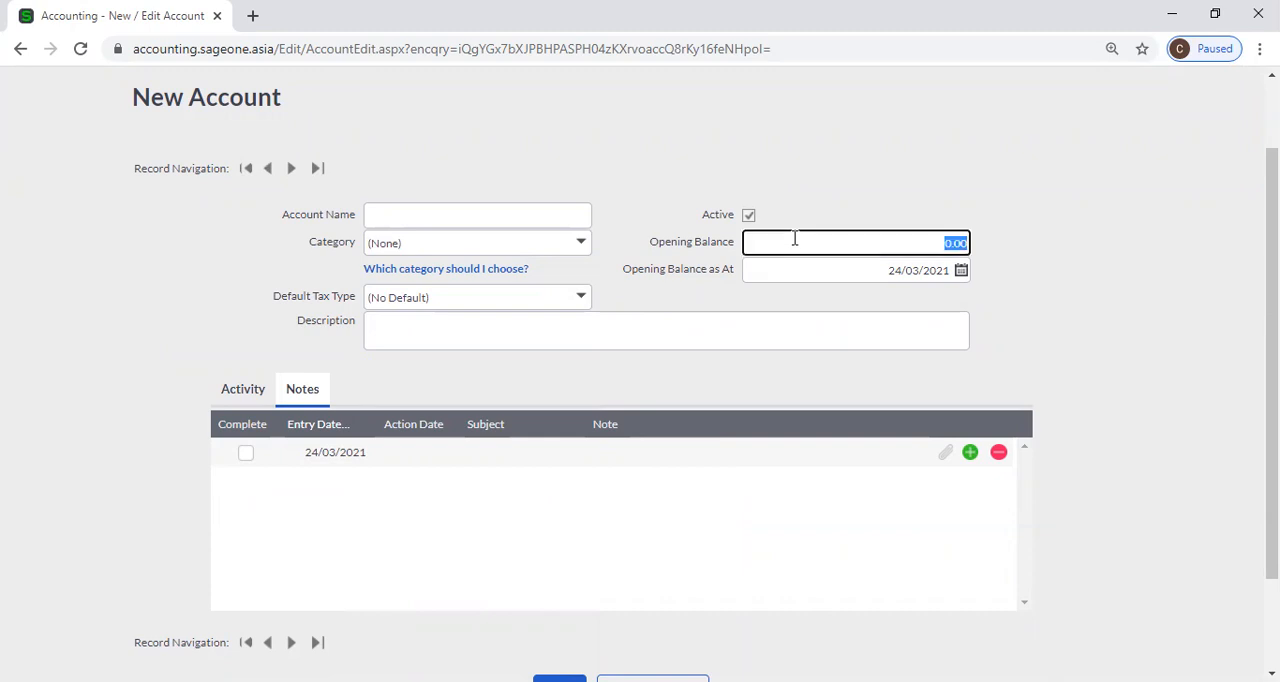
left_click(871, 186)
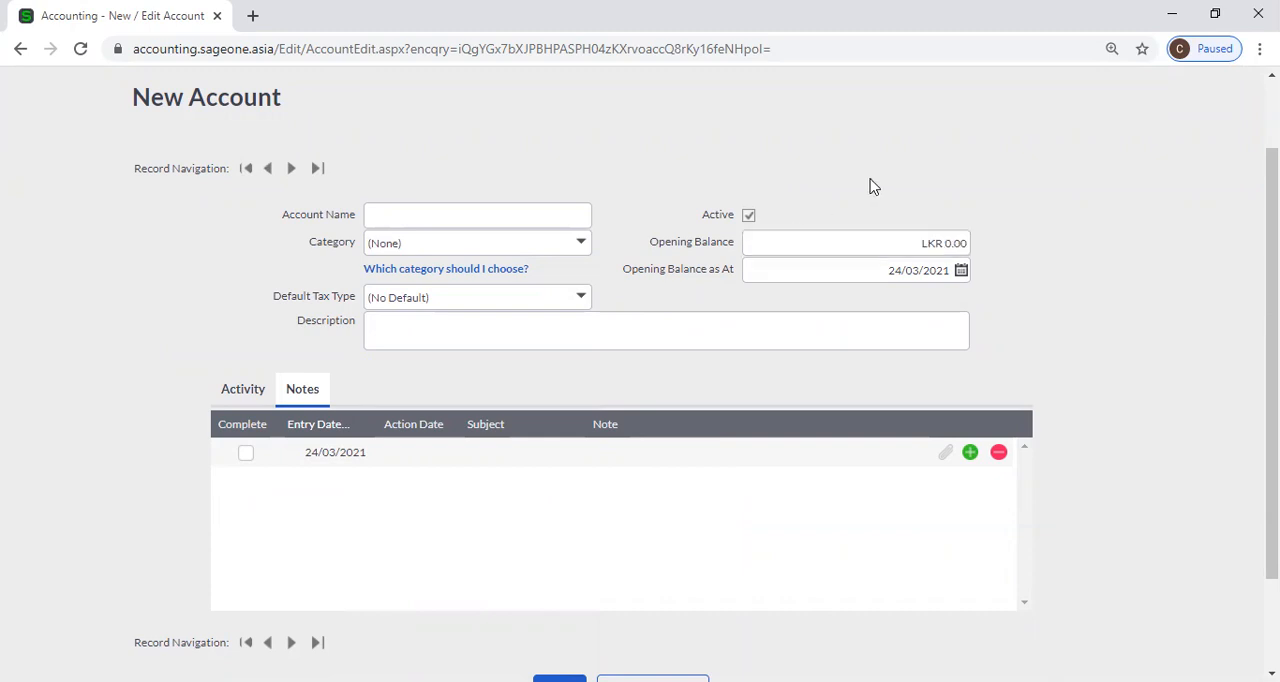
left_click(874, 243)
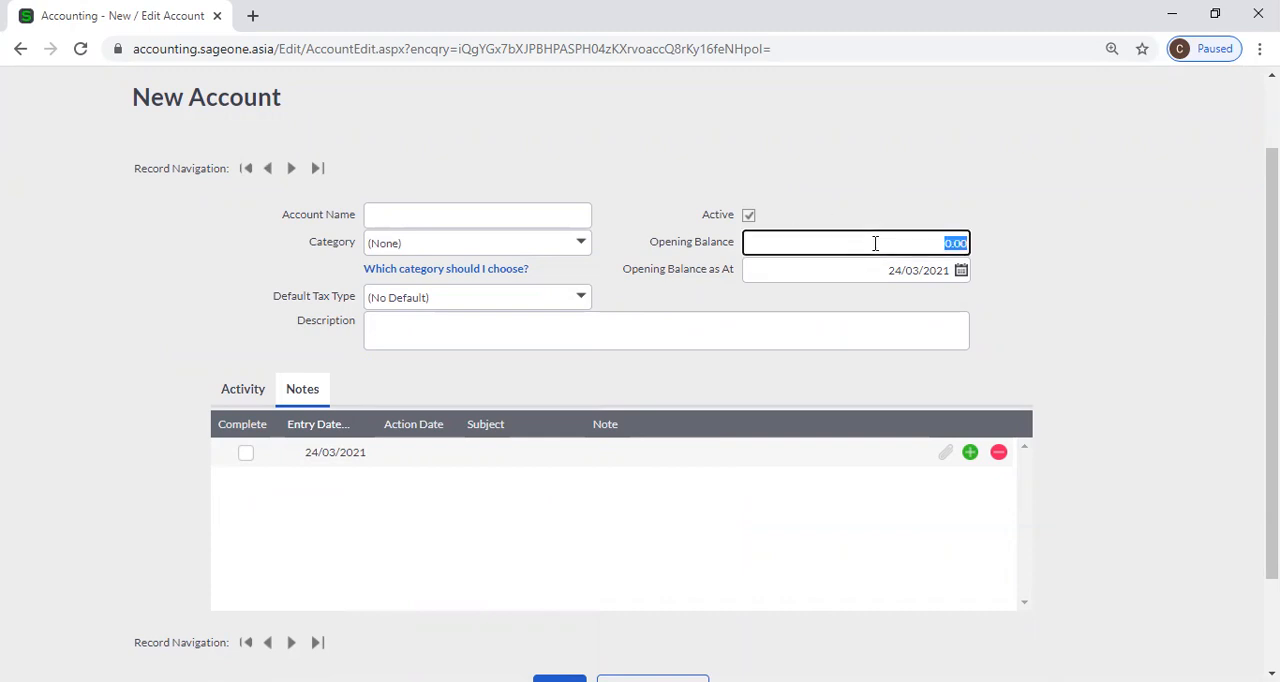
left_click(1020, 302)
left_click(963, 270)
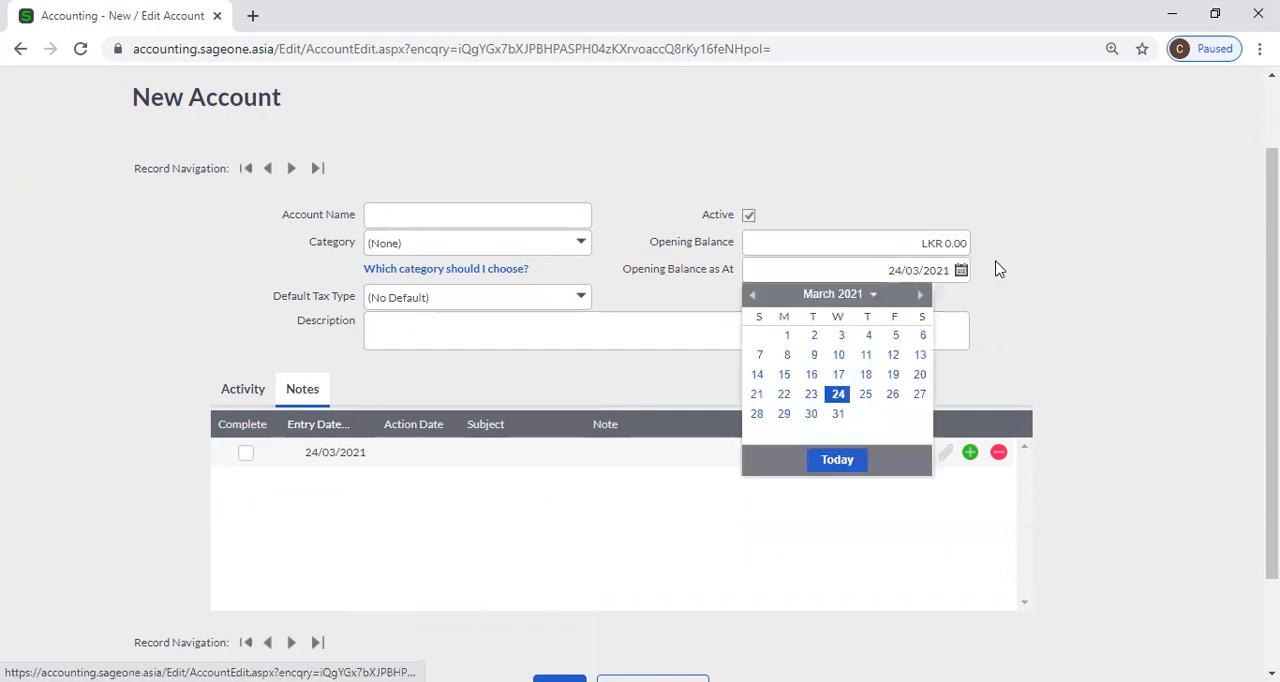
left_click(1006, 271)
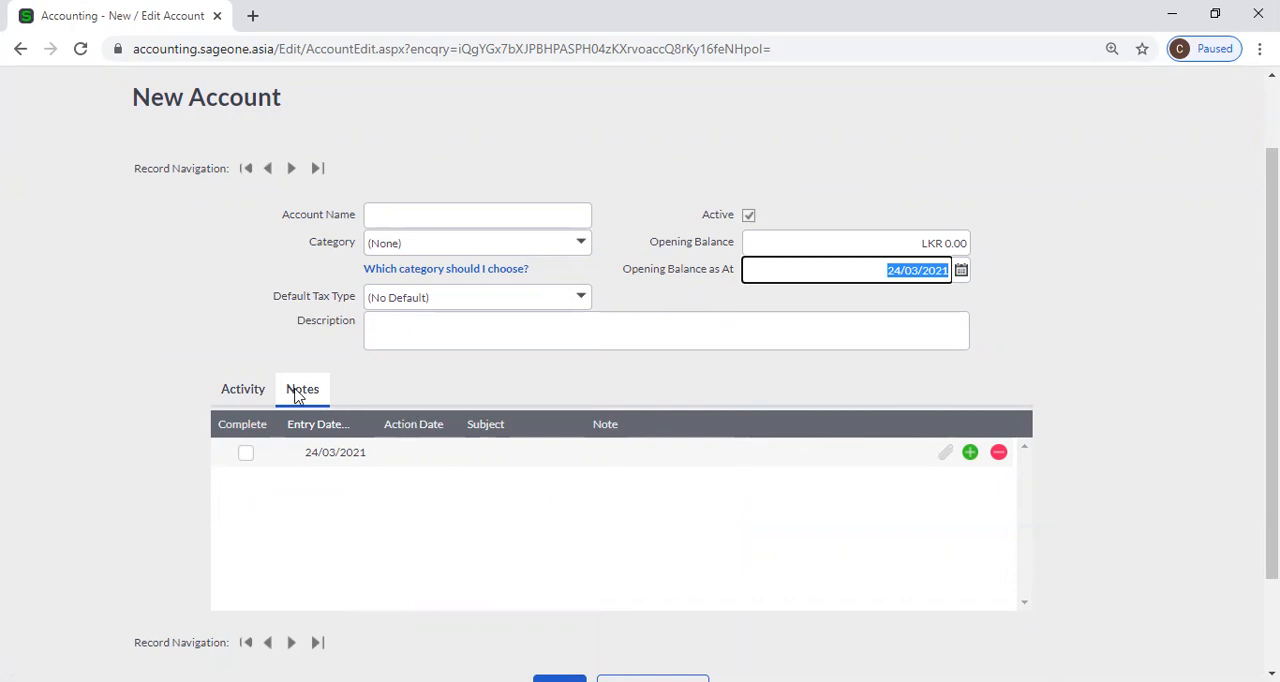
Look over the new account's notes grid, including the action date, and the saving options below it.
left_click(435, 447)
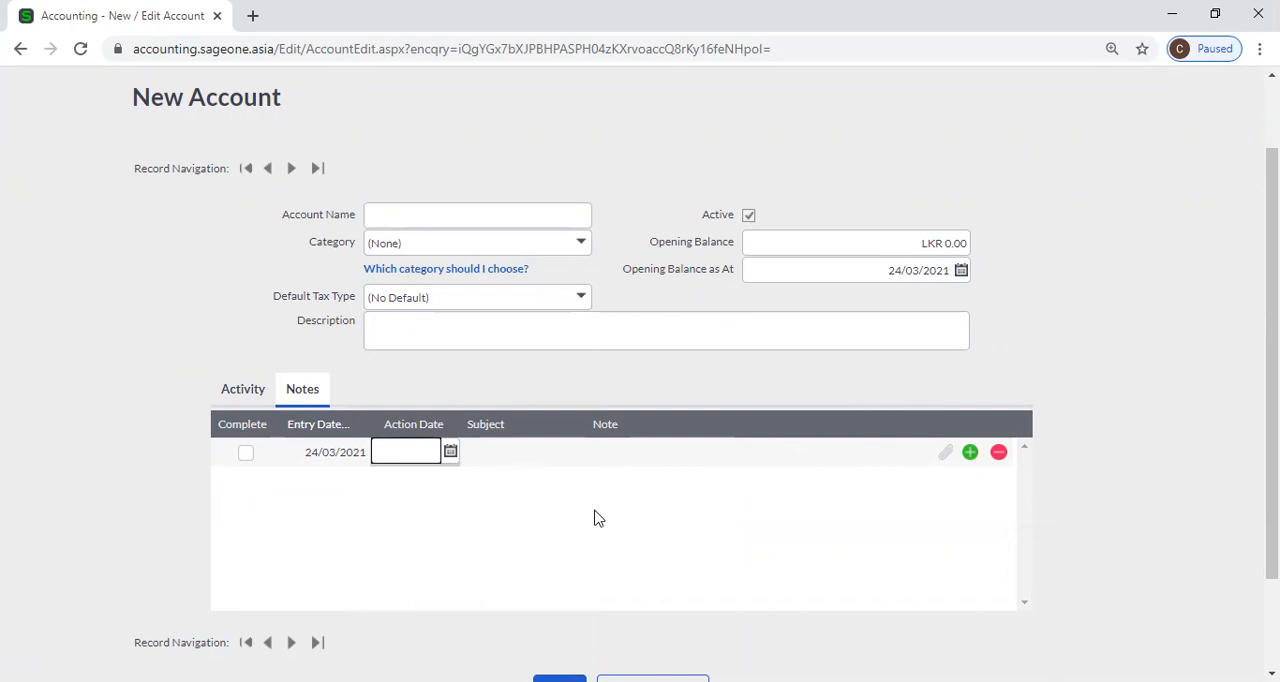
left_click(1110, 456)
scroll(1122, 449, "down", 2)
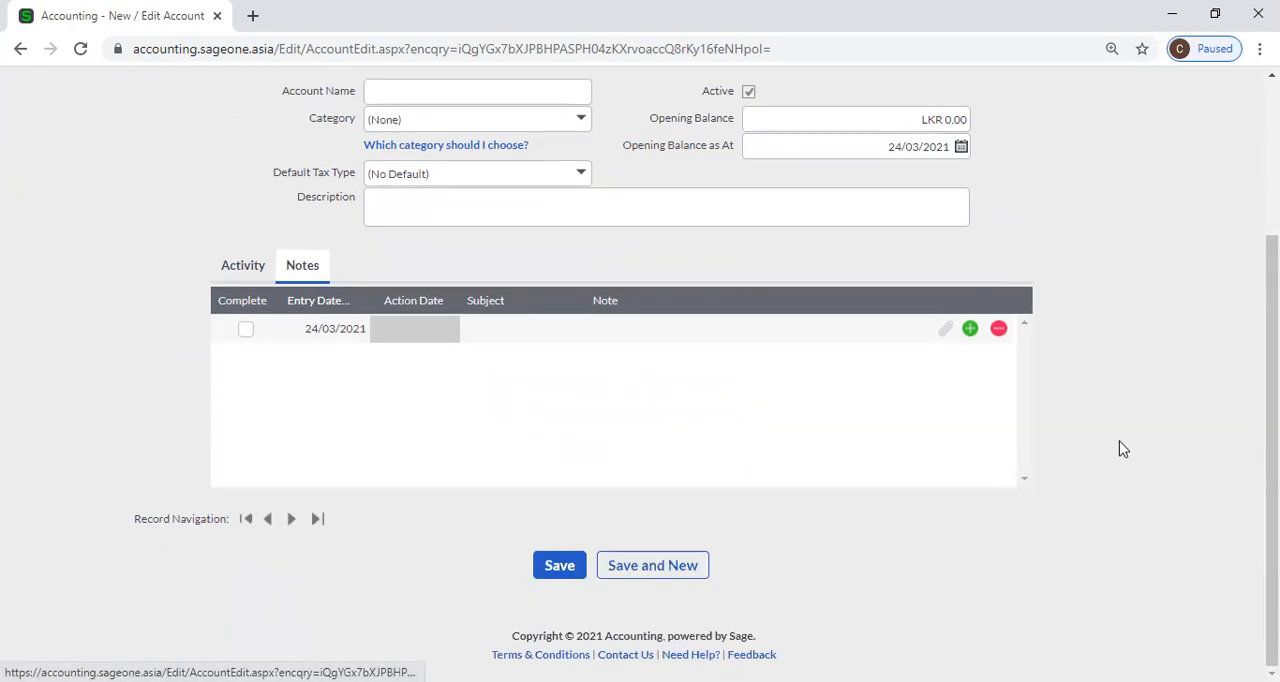
scroll(1122, 449, "up", 3)
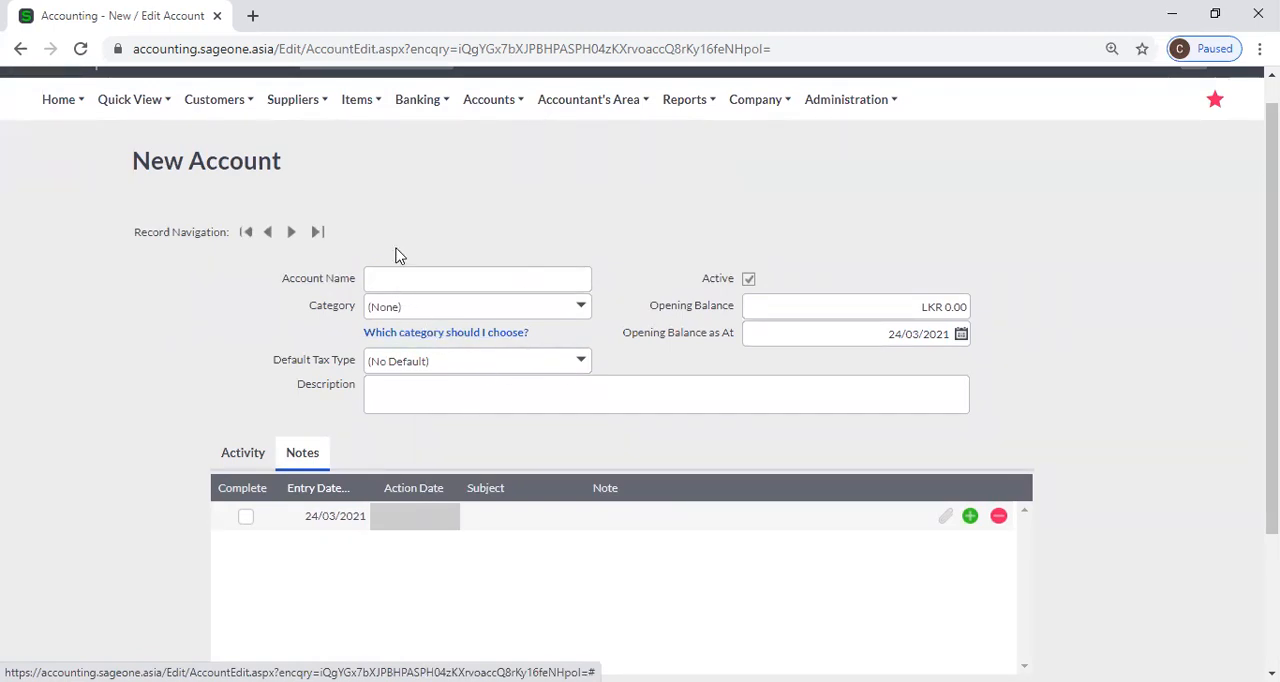
Enter 1000 Sales as the name of the new account.
left_click(403, 282)
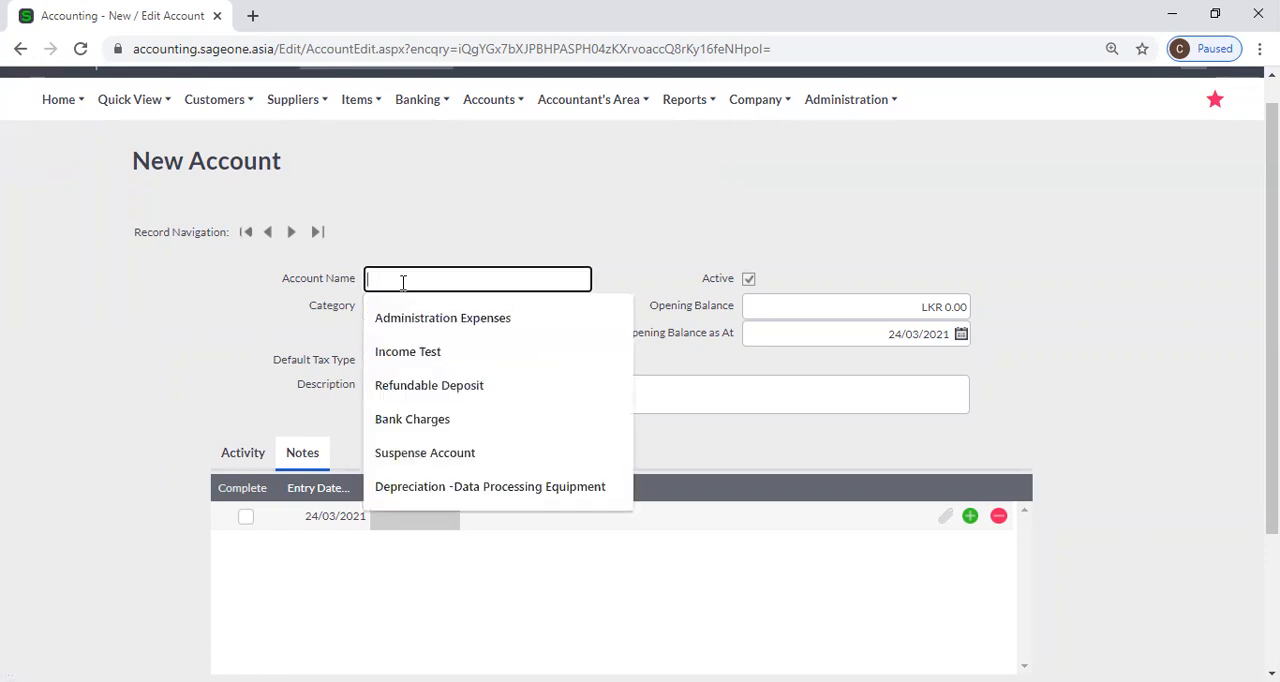
left_click(425, 239)
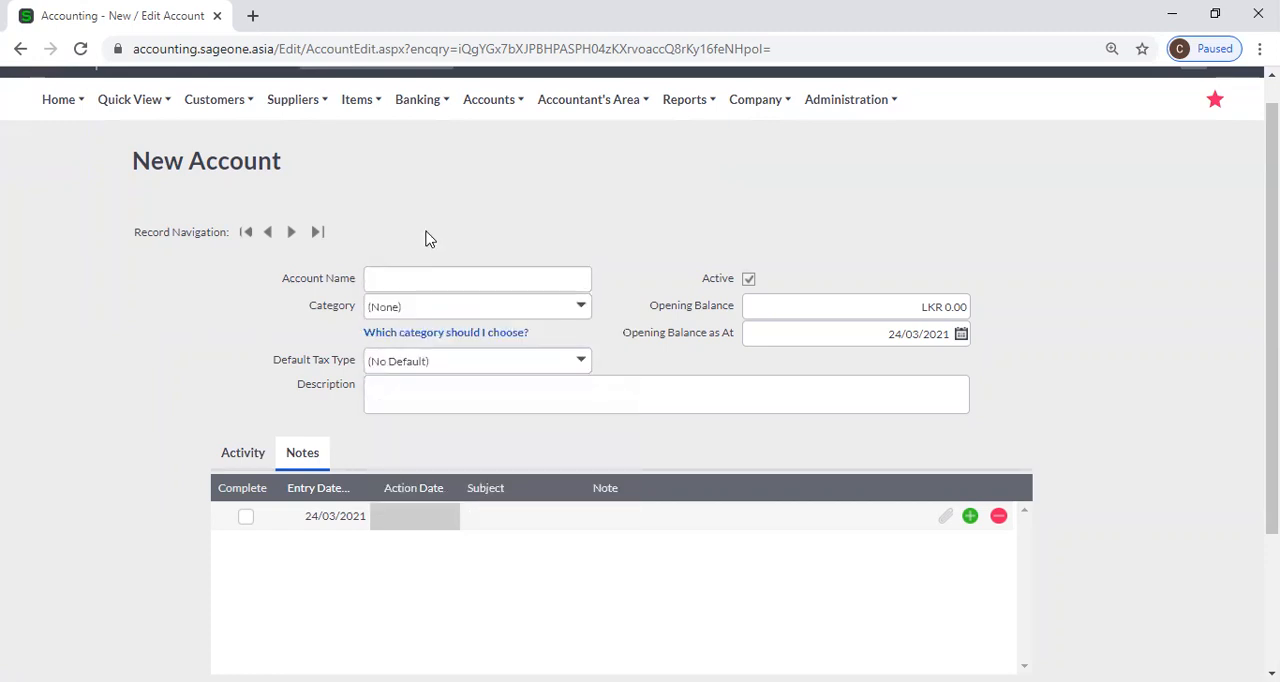
scroll(425, 239, "down", 1)
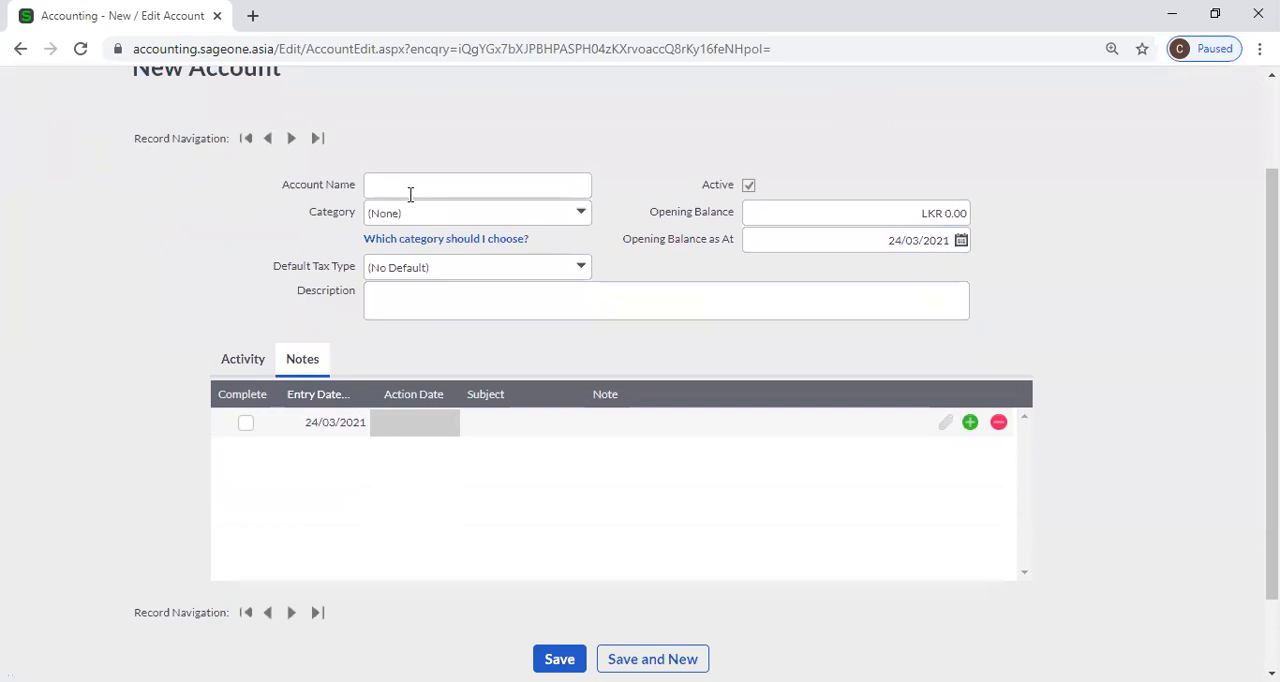
left_click(410, 190)
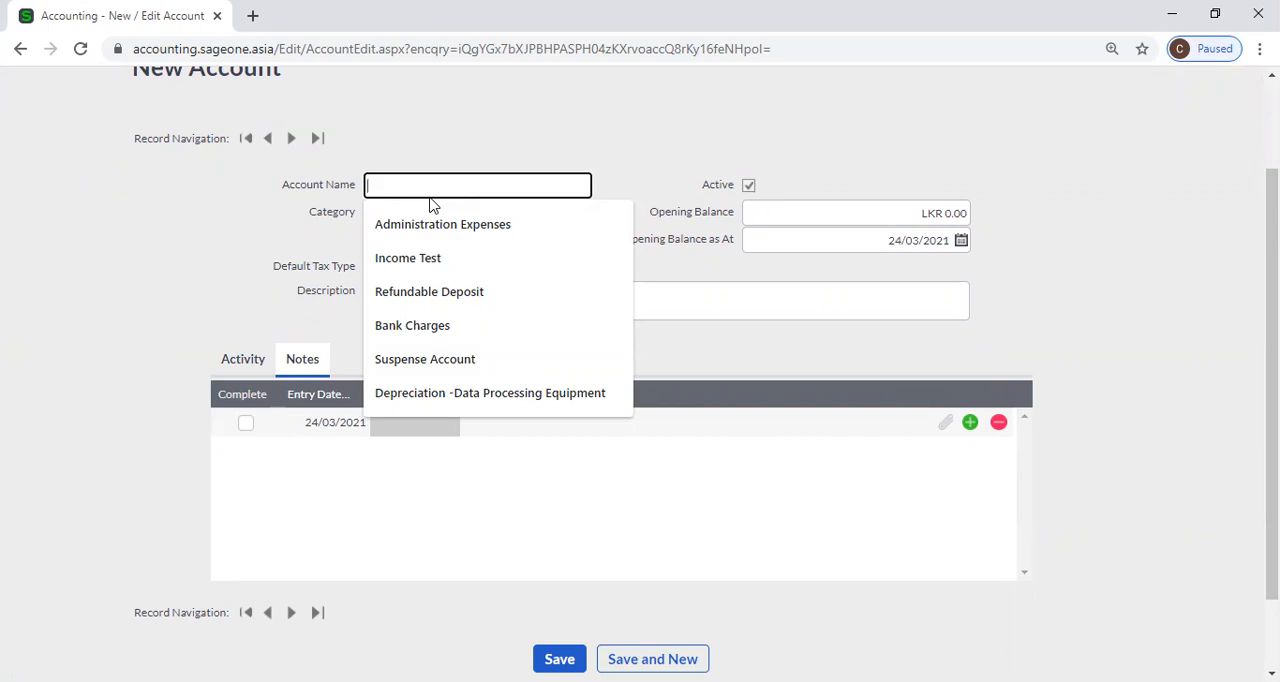
type("1000")
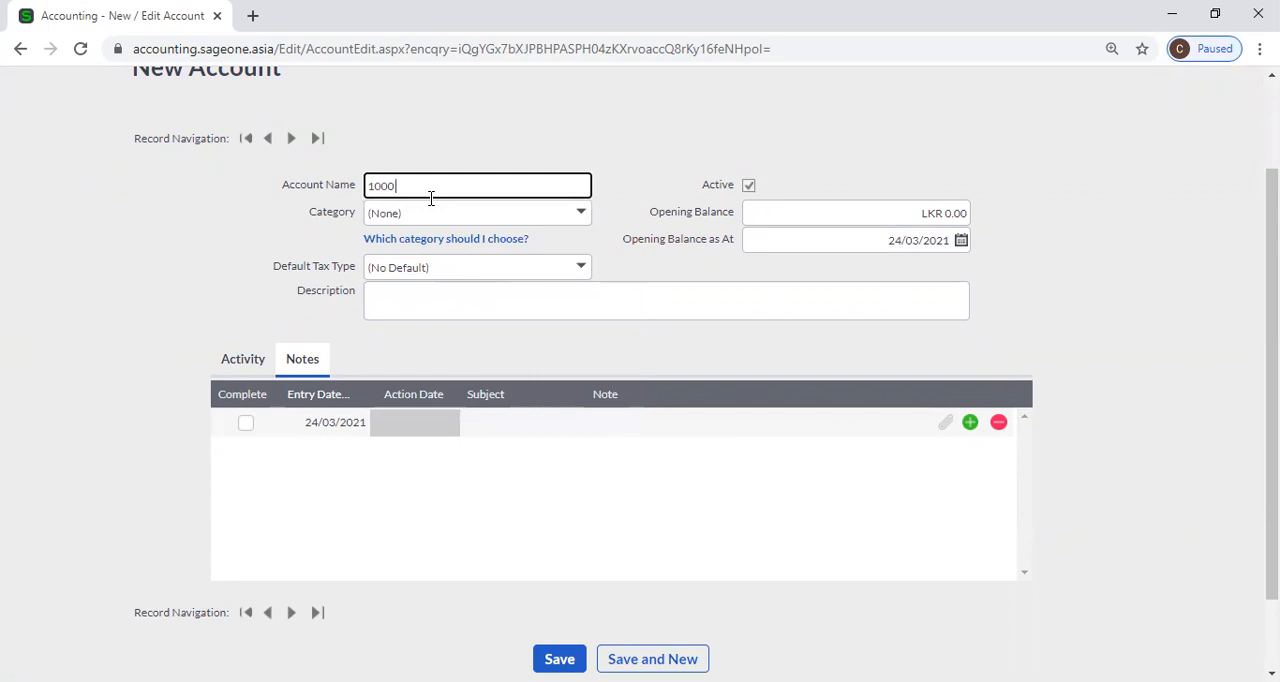
type(" Sales")
left_click(618, 158)
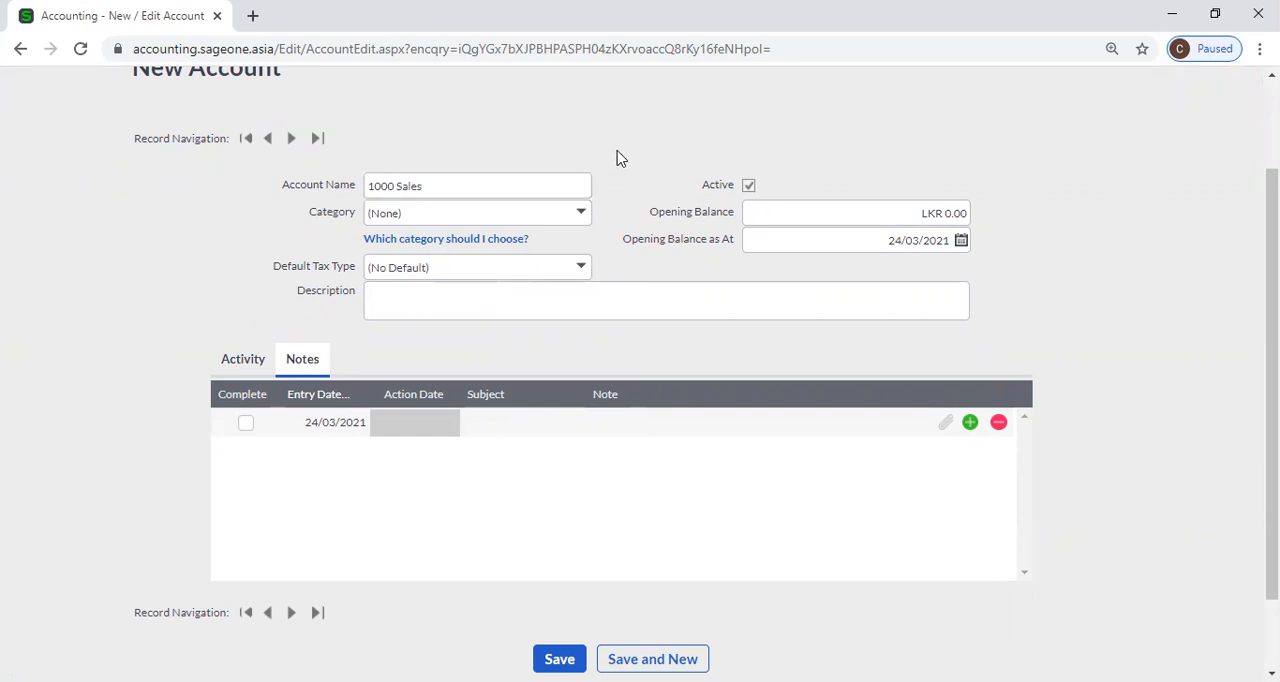
scroll(630, 162, "up", 2)
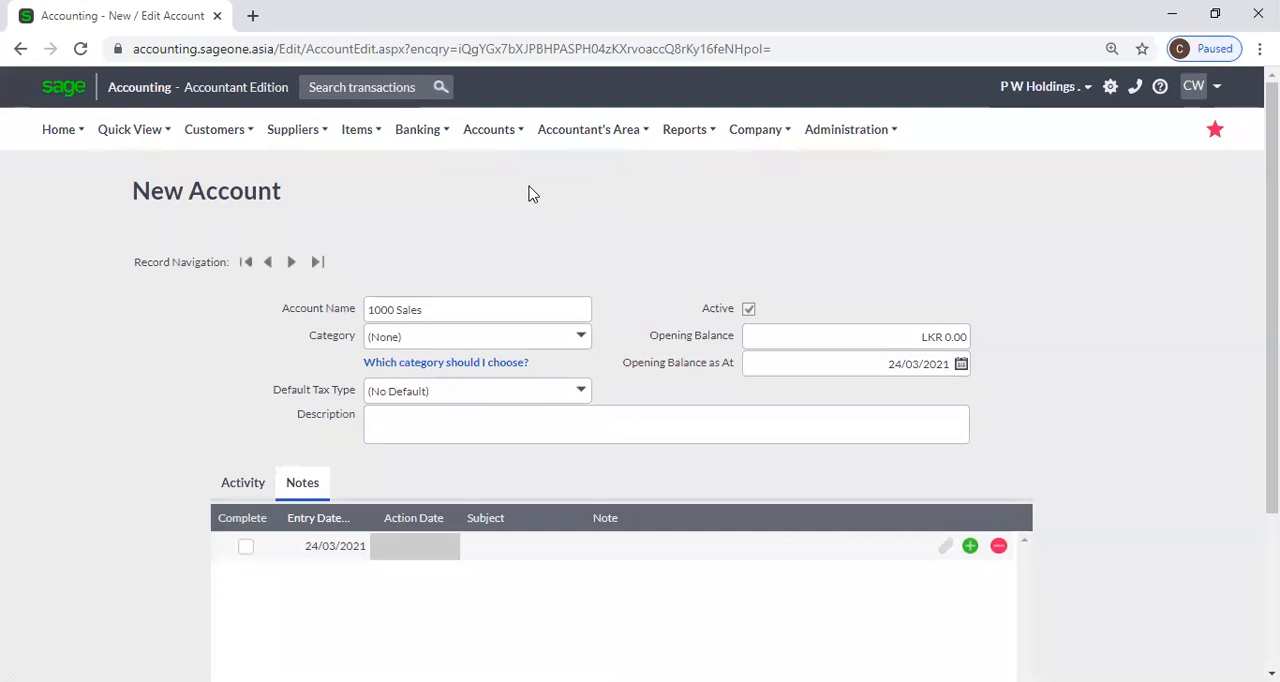
Open the List of Accounts and look over the names, categories and balances of the accounts.
mouse_move(490, 145)
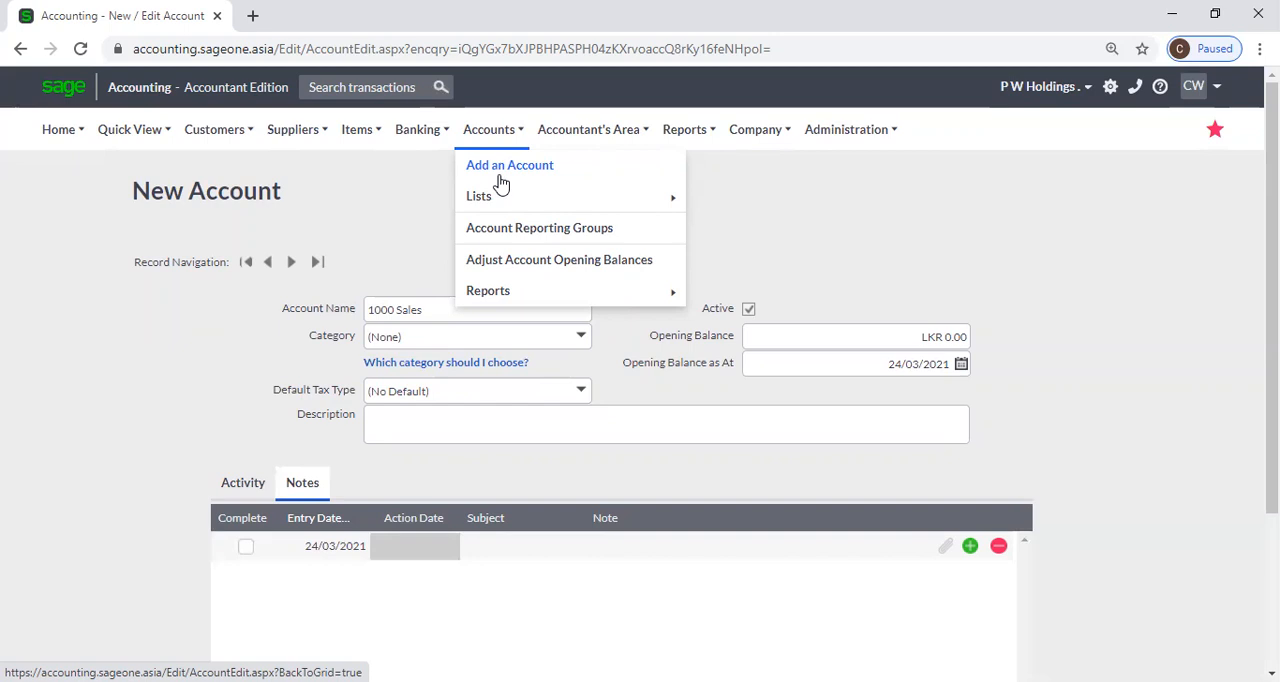
mouse_move(577, 194)
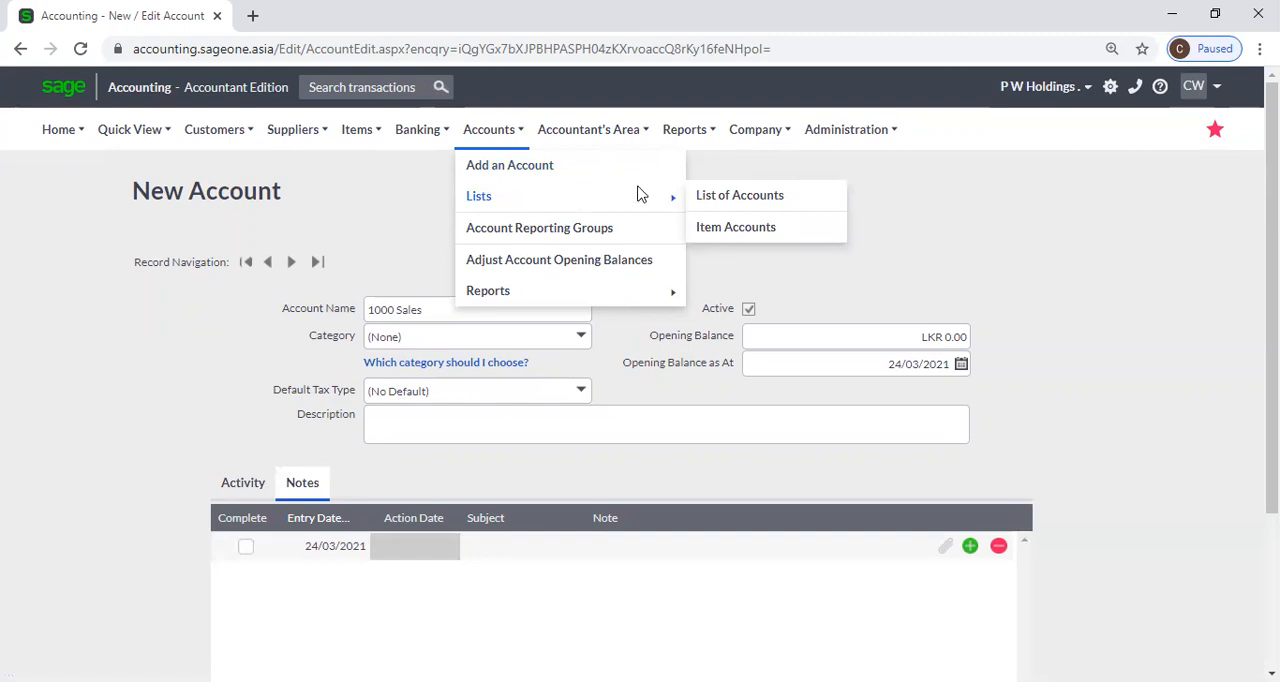
left_click(777, 200)
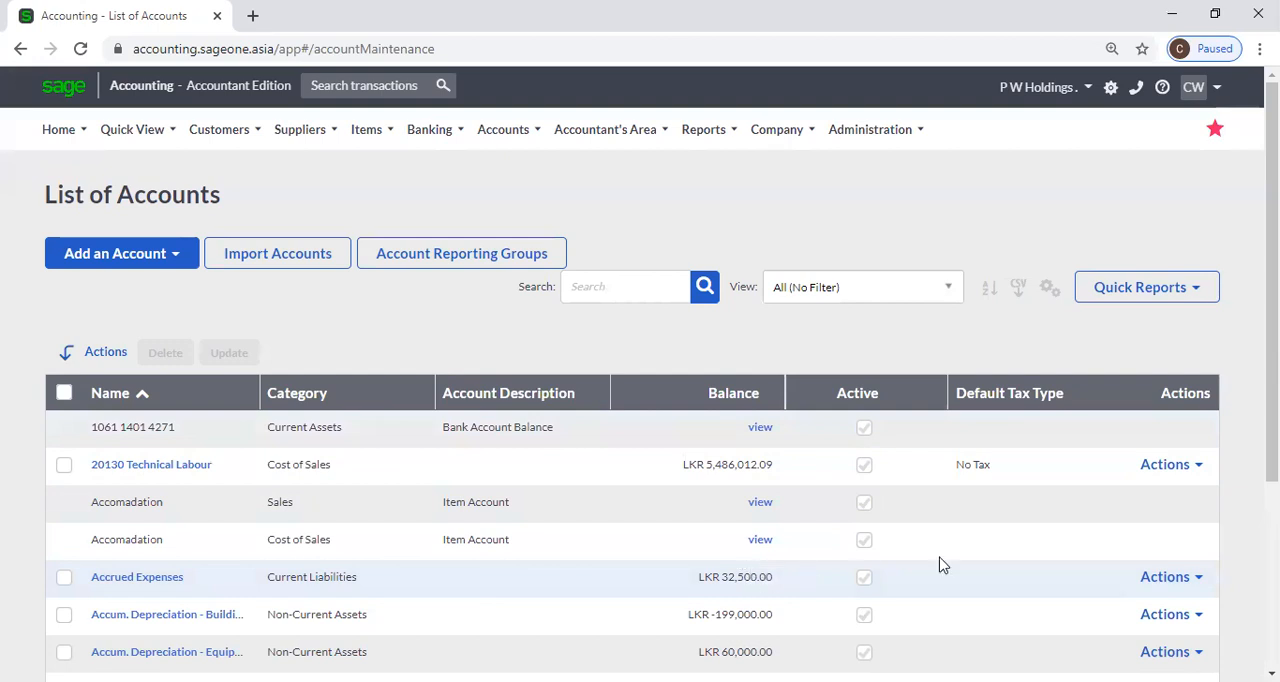
scroll(280, 507, "down", 1)
scroll(277, 507, "down", 1)
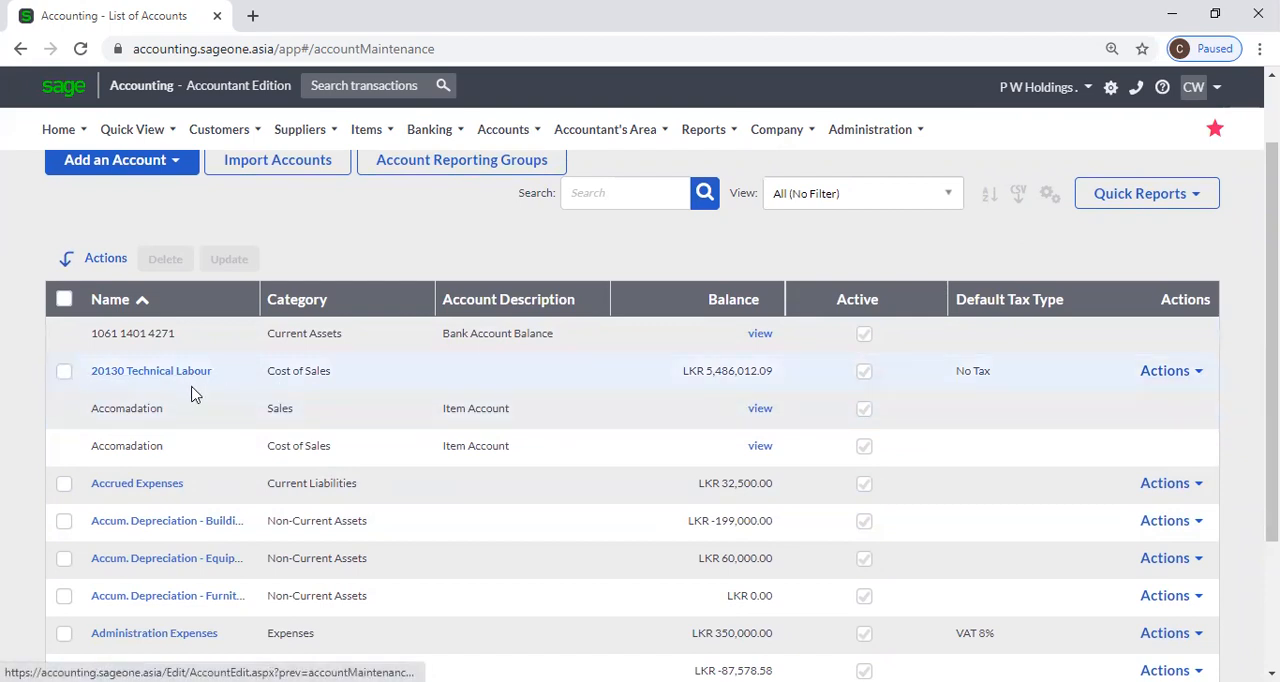
scroll(417, 400, "down", 3)
scroll(450, 340, "up", 3)
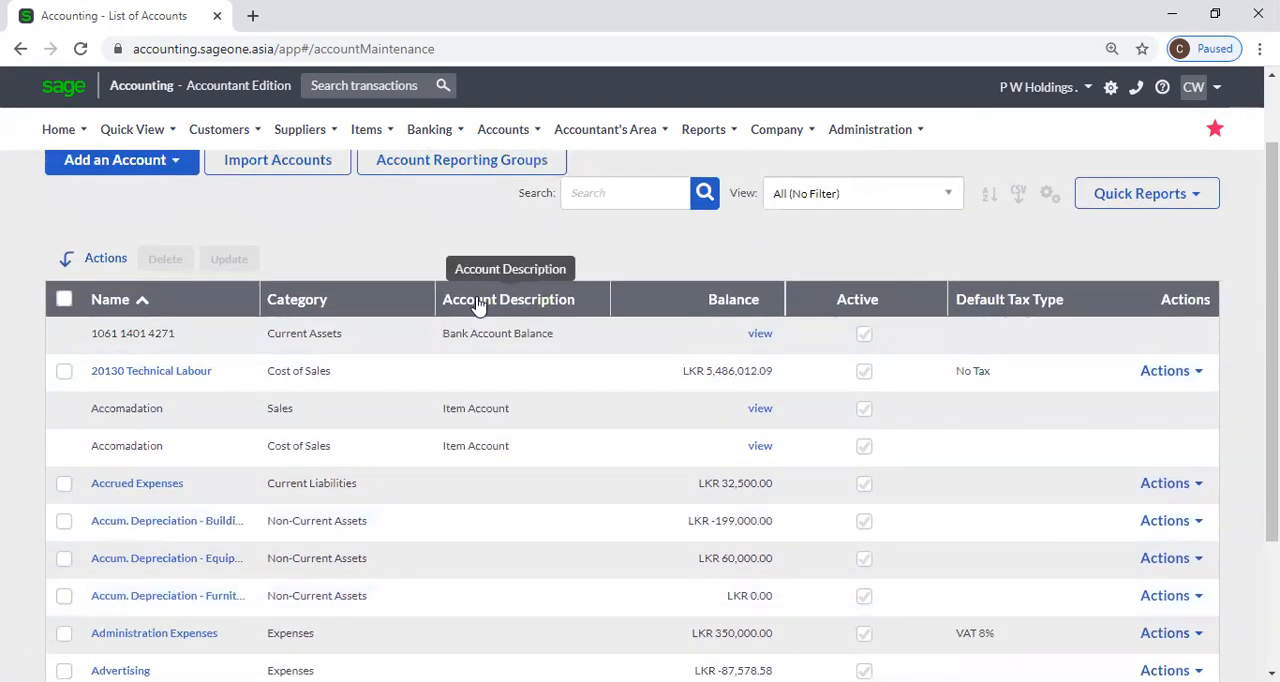
Sort the list of accounts by account description in descending order.
left_click(478, 299)
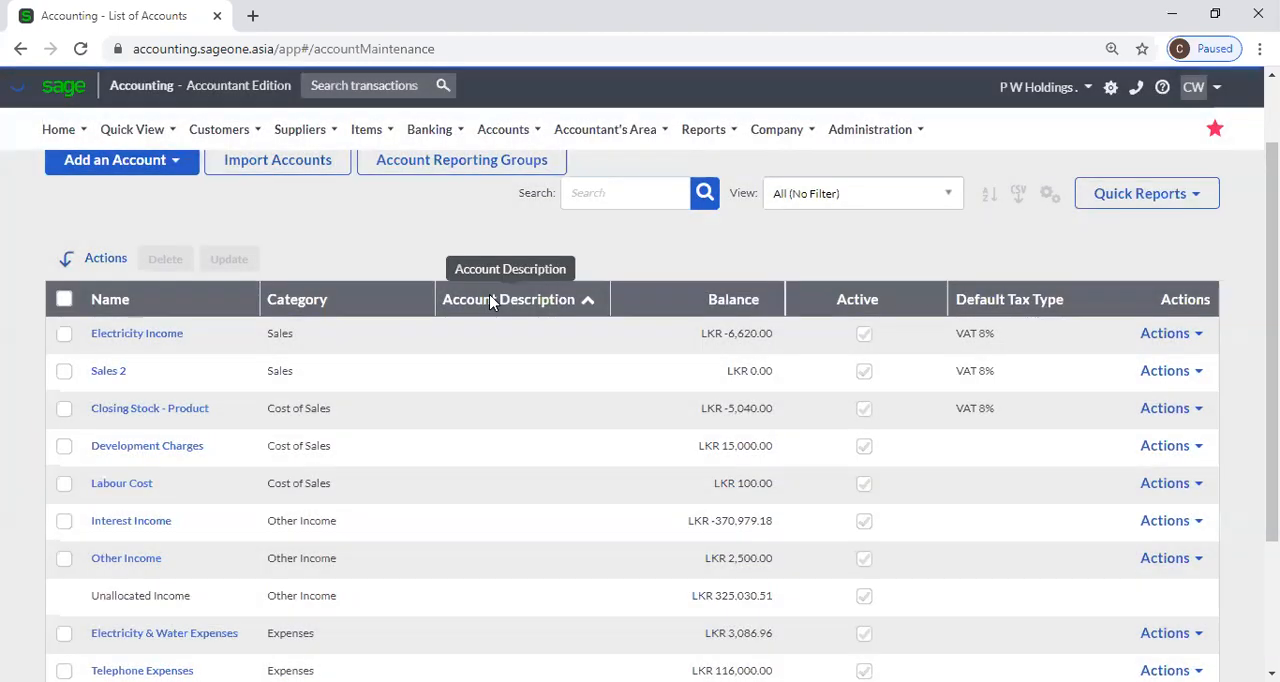
left_click(490, 301)
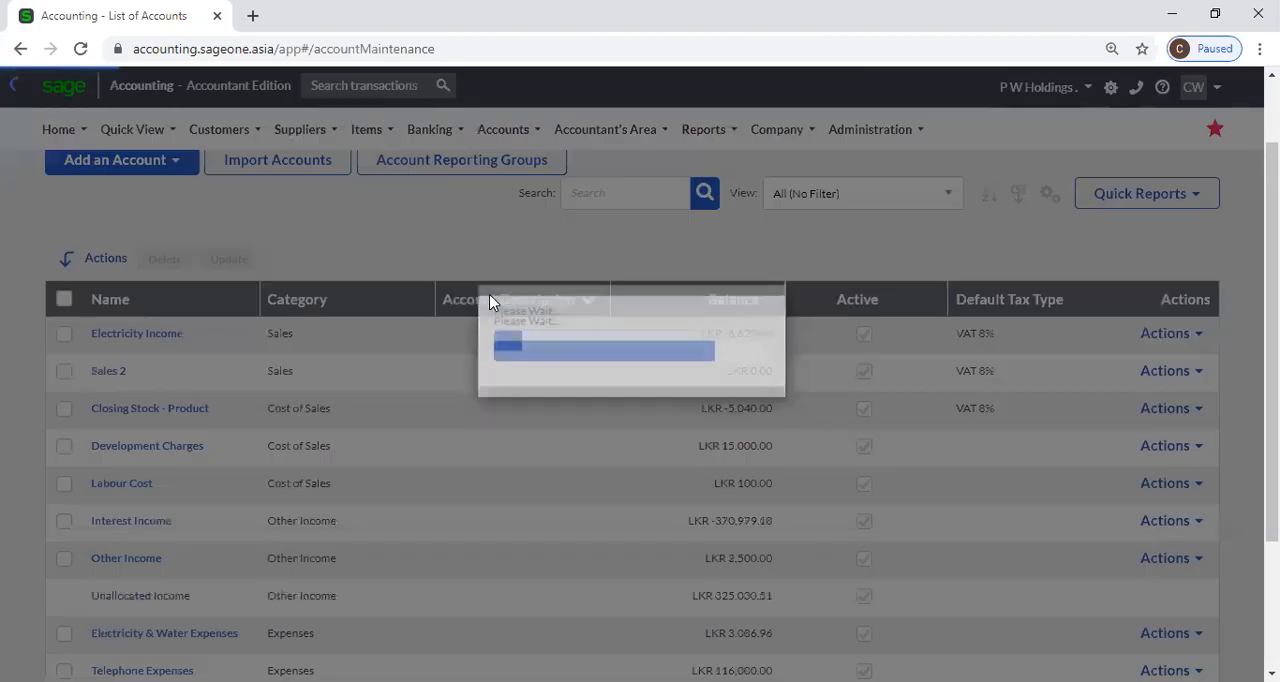
scroll(487, 347, "down", 3)
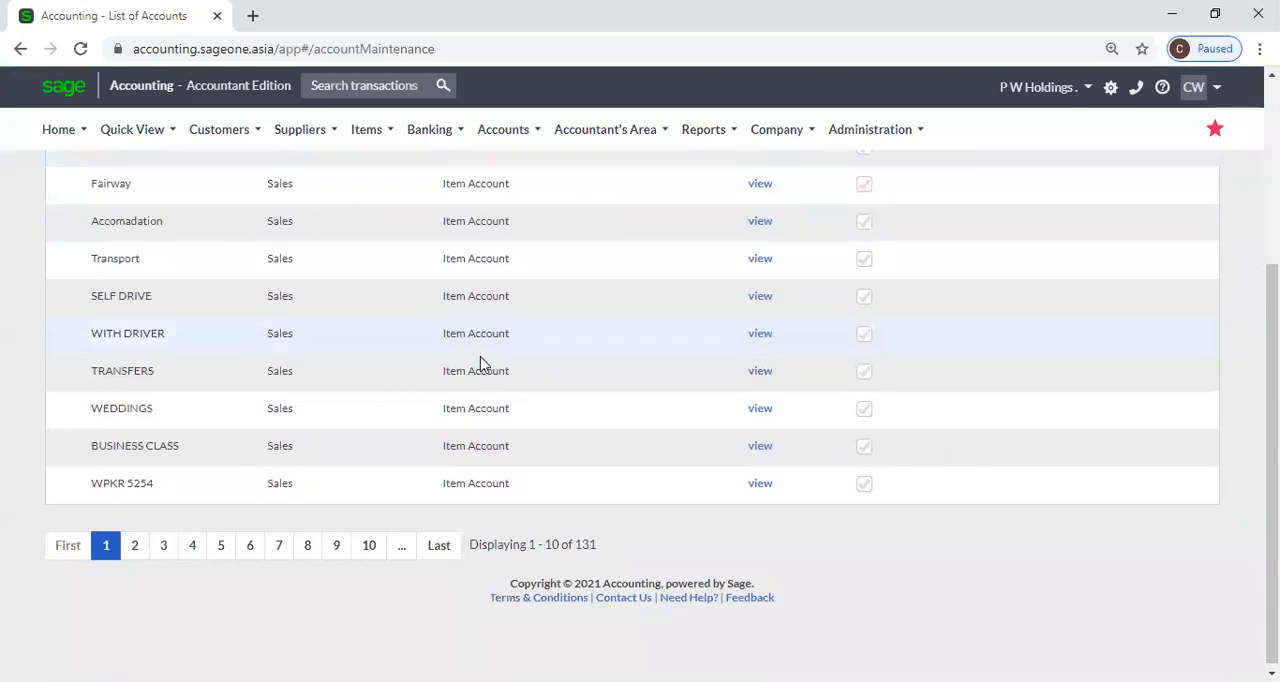
Browse pages 2 to 4 of the sorted accounts and return to the first page.
left_click(133, 546)
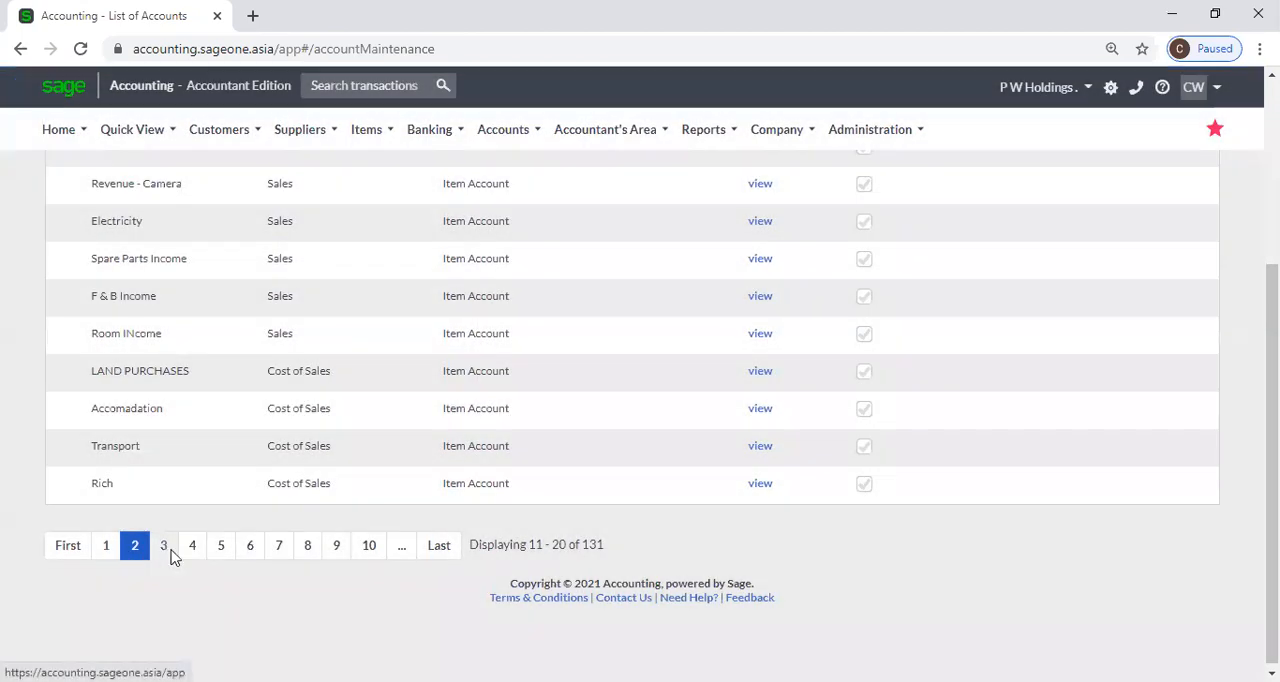
left_click(164, 546)
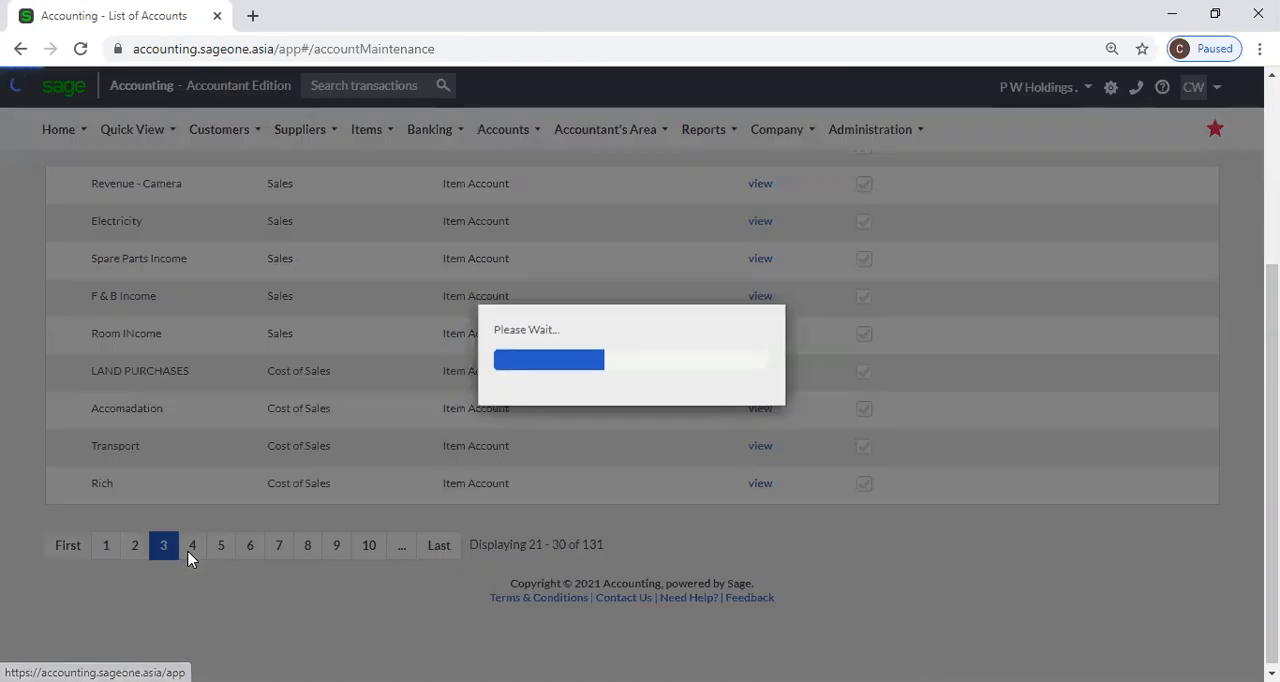
scroll(425, 465, "up", 2)
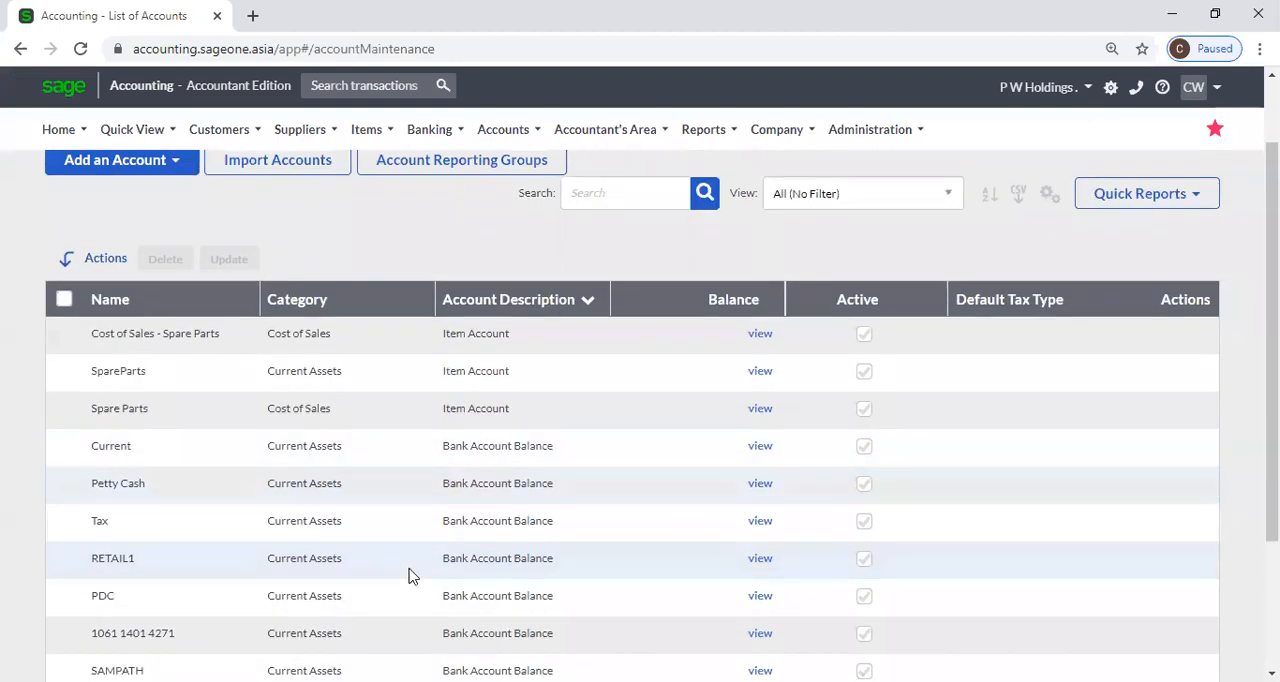
scroll(243, 640, "down", 1)
left_click(198, 645)
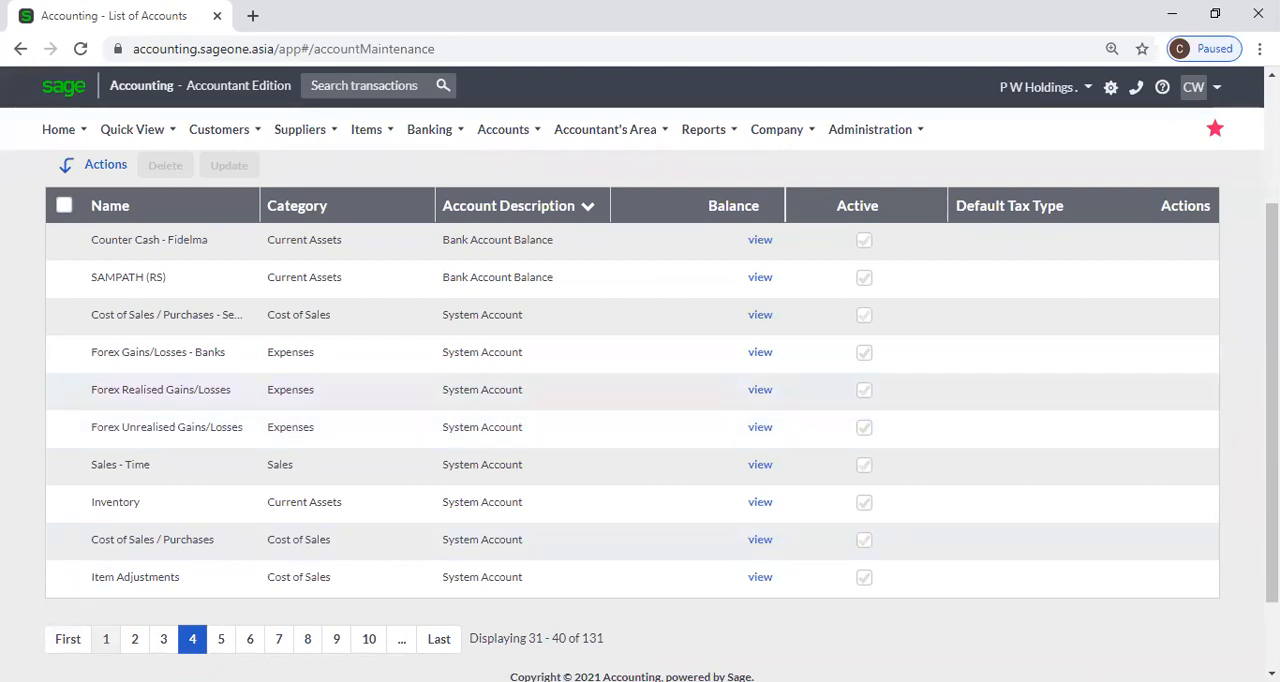
left_click(103, 643)
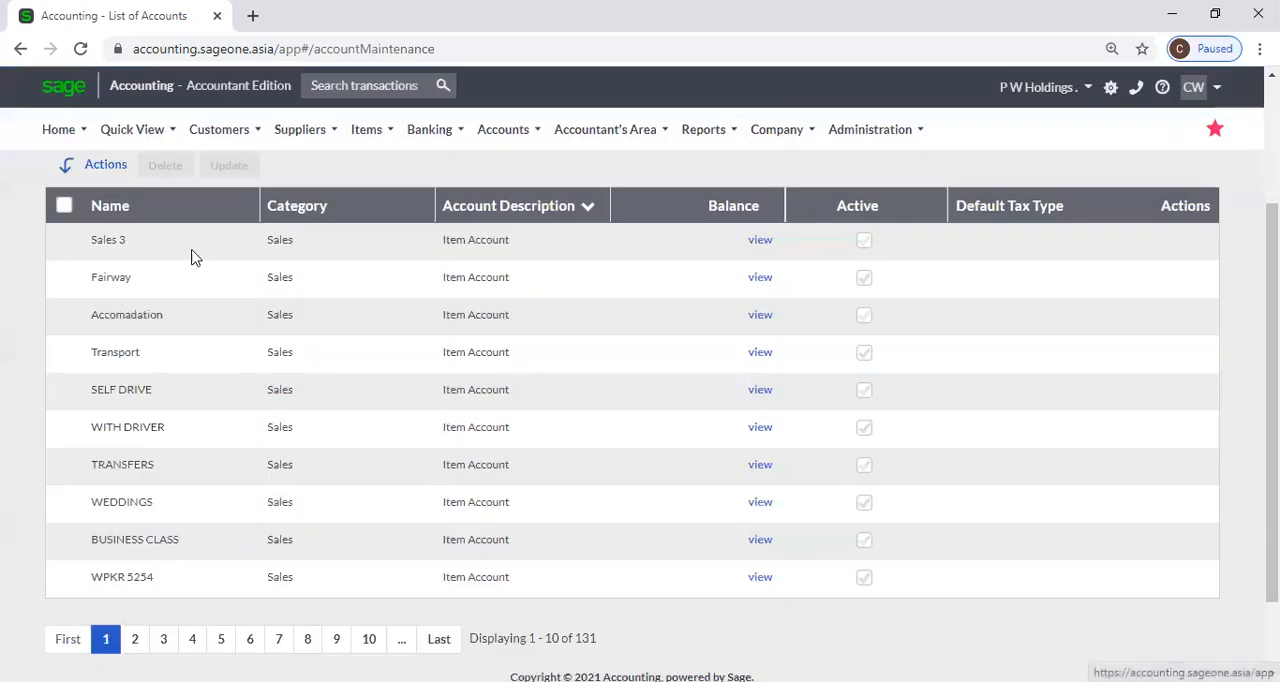
Sort the accounts by name and open the Accrued Expenses account for editing.
left_click(195, 216)
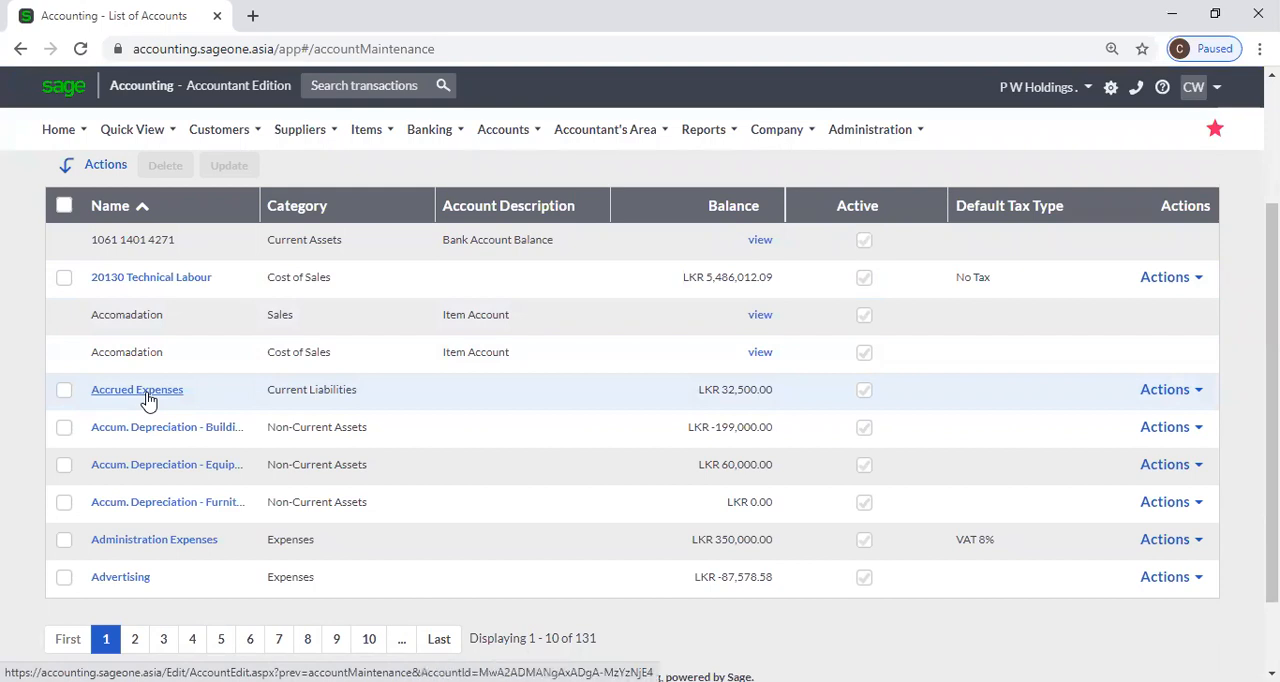
left_click(147, 397)
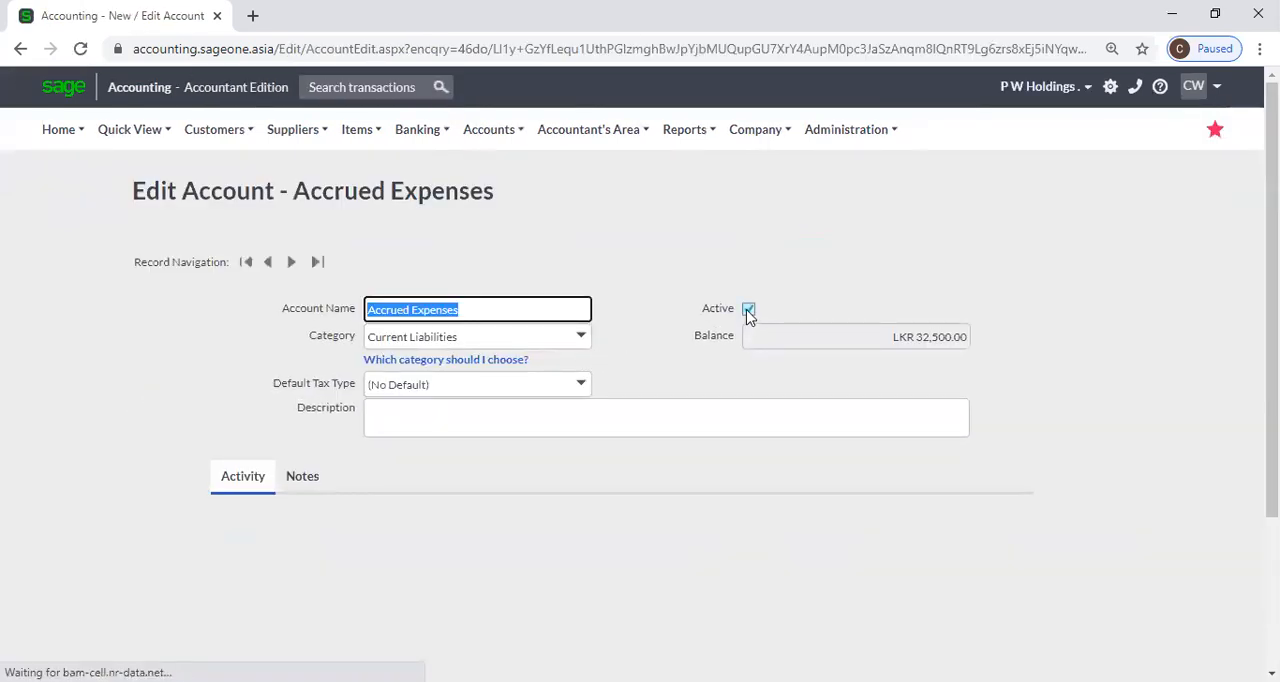
Toggle the Active setting of Accrued Expenses off and on, and return to the list of accounts without saving.
left_click(748, 309)
left_click(749, 310)
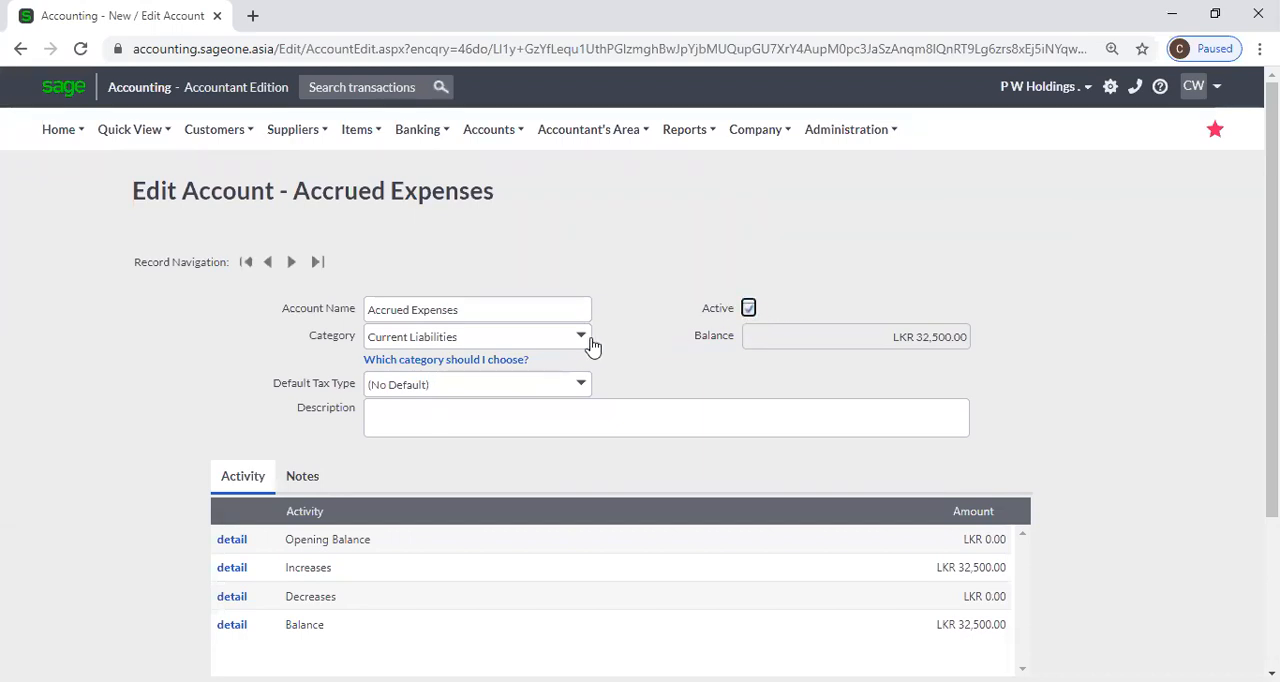
scroll(660, 381, "down", 2)
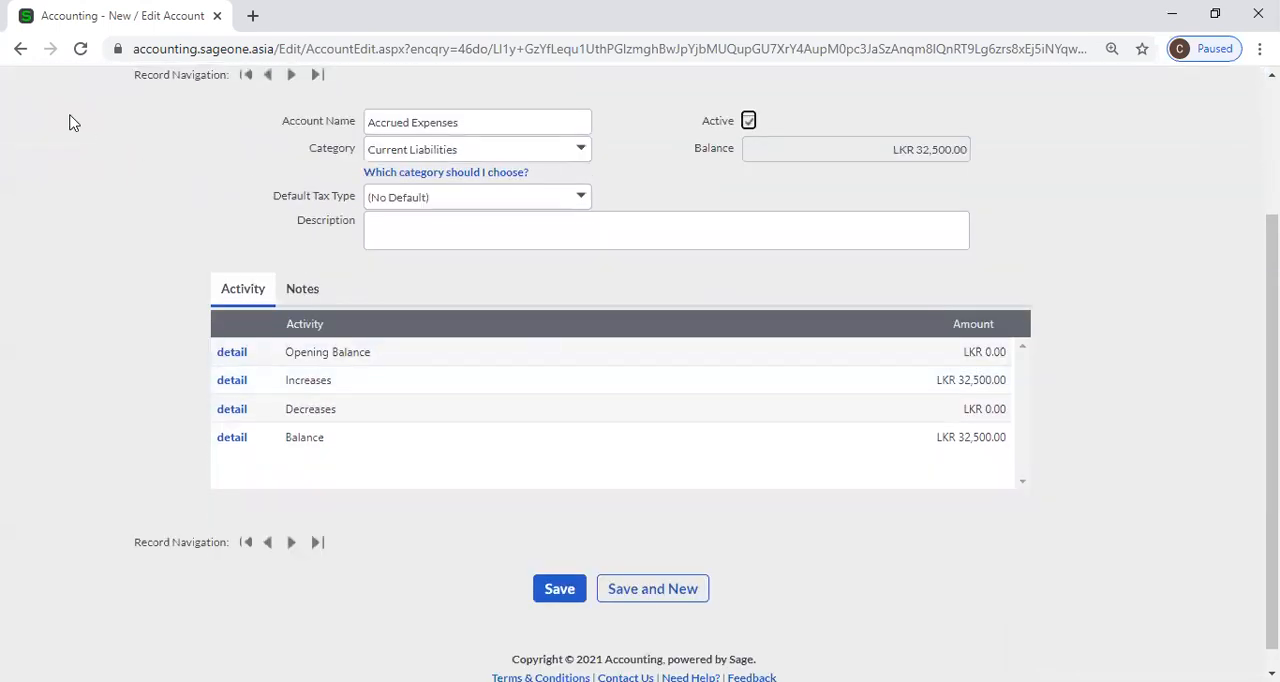
left_click(20, 48)
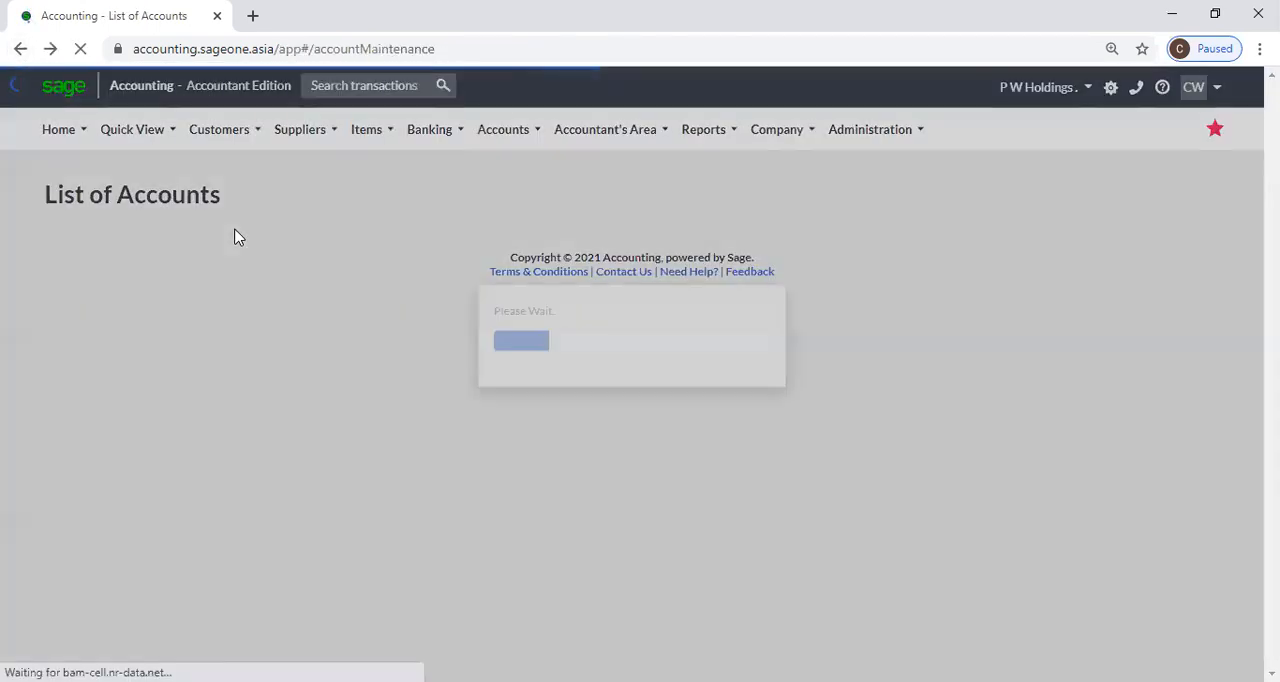
Browse pages 3 and 5 of the list of accounts to review the item, bank and system accounts.
scroll(492, 440, "down", 3)
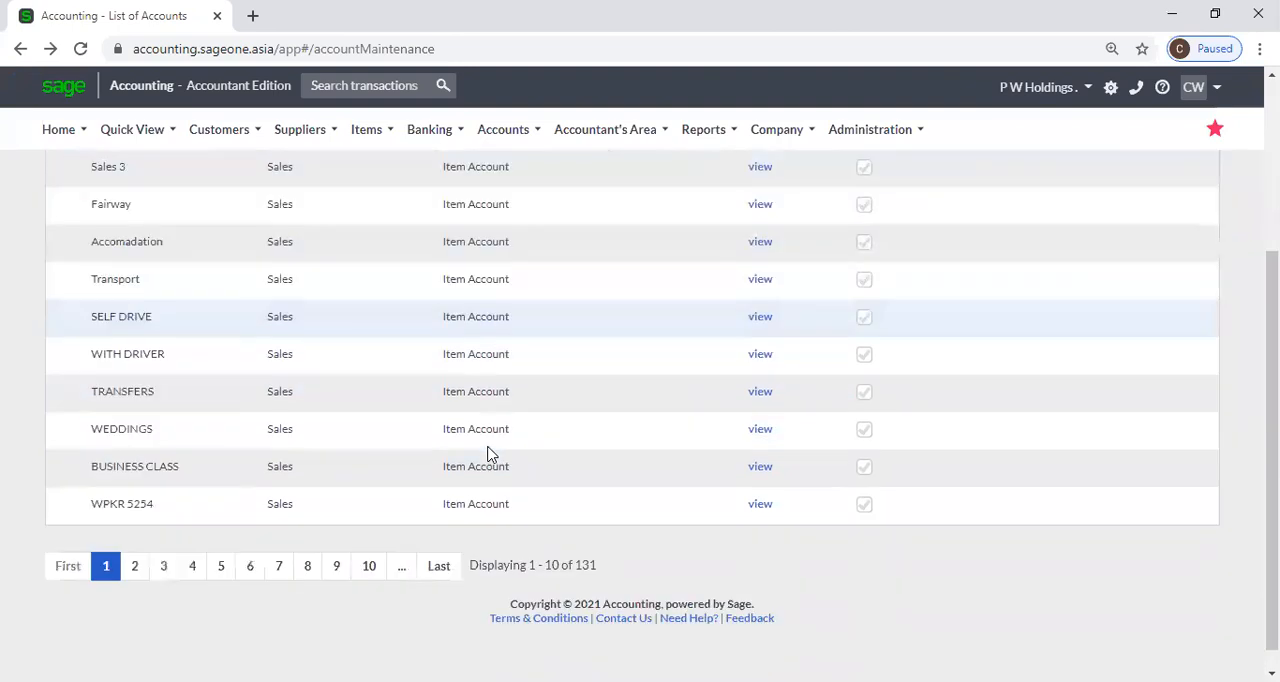
left_click(162, 543)
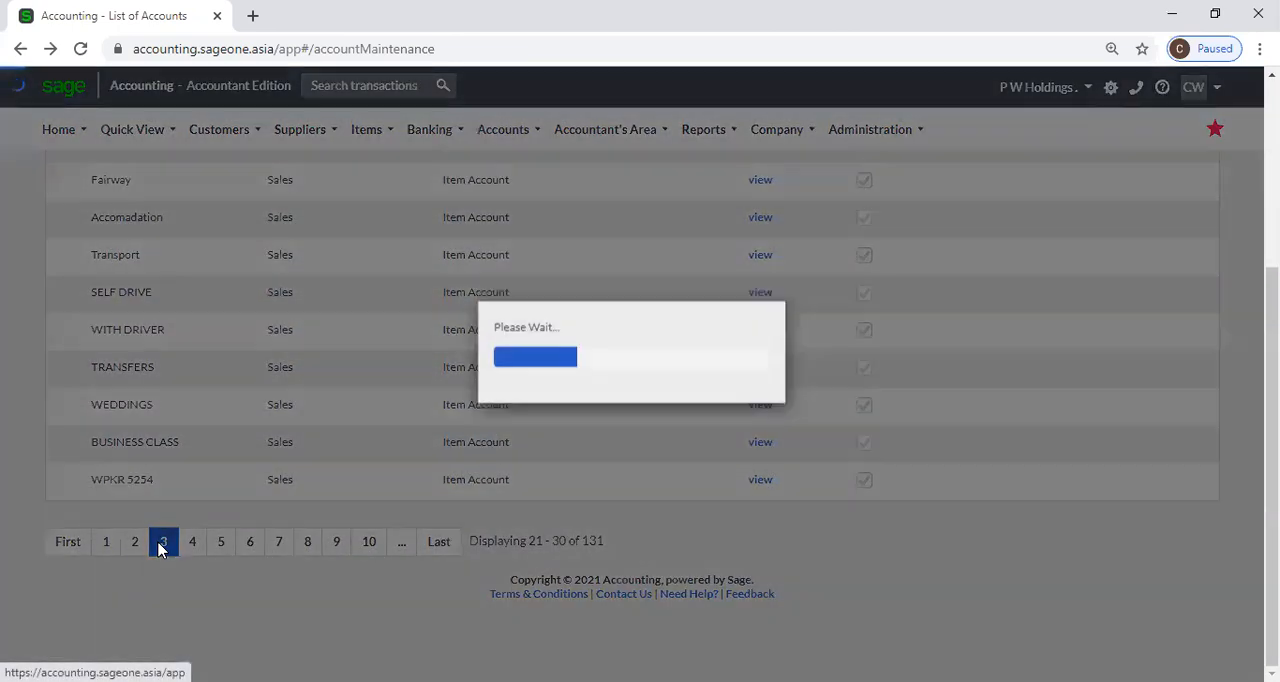
scroll(345, 470, "up", 1)
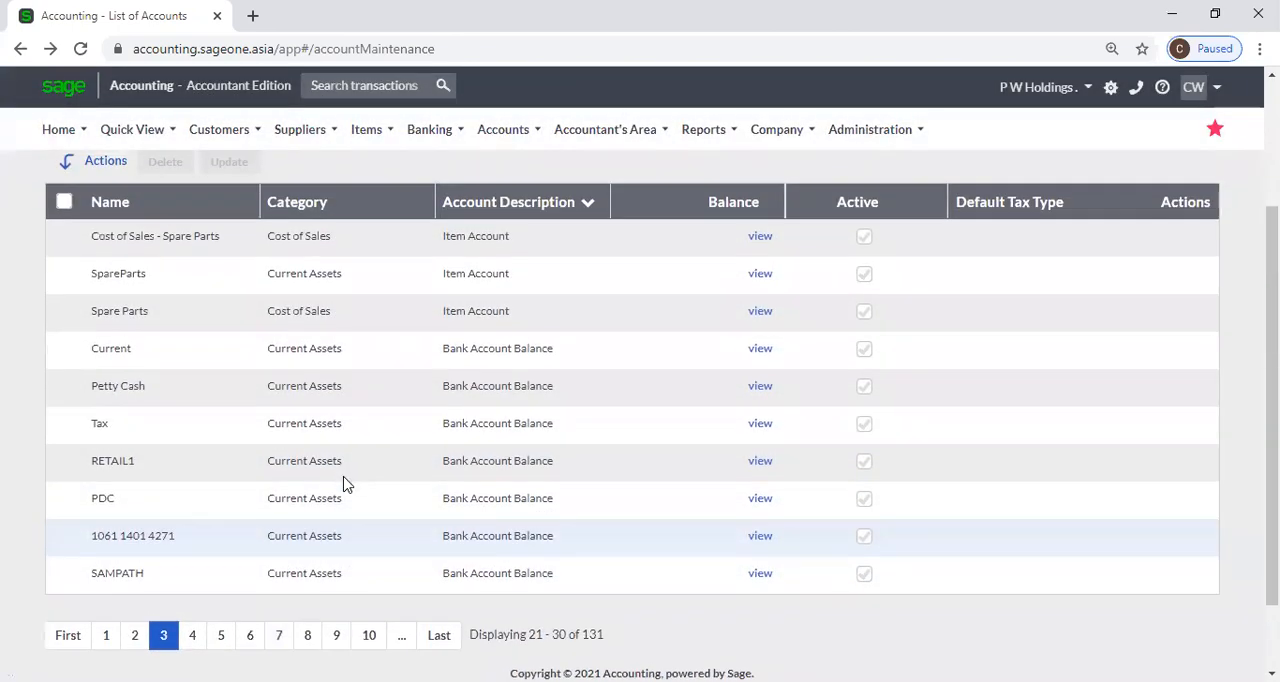
scroll(345, 484, "down", 1)
left_click(222, 545)
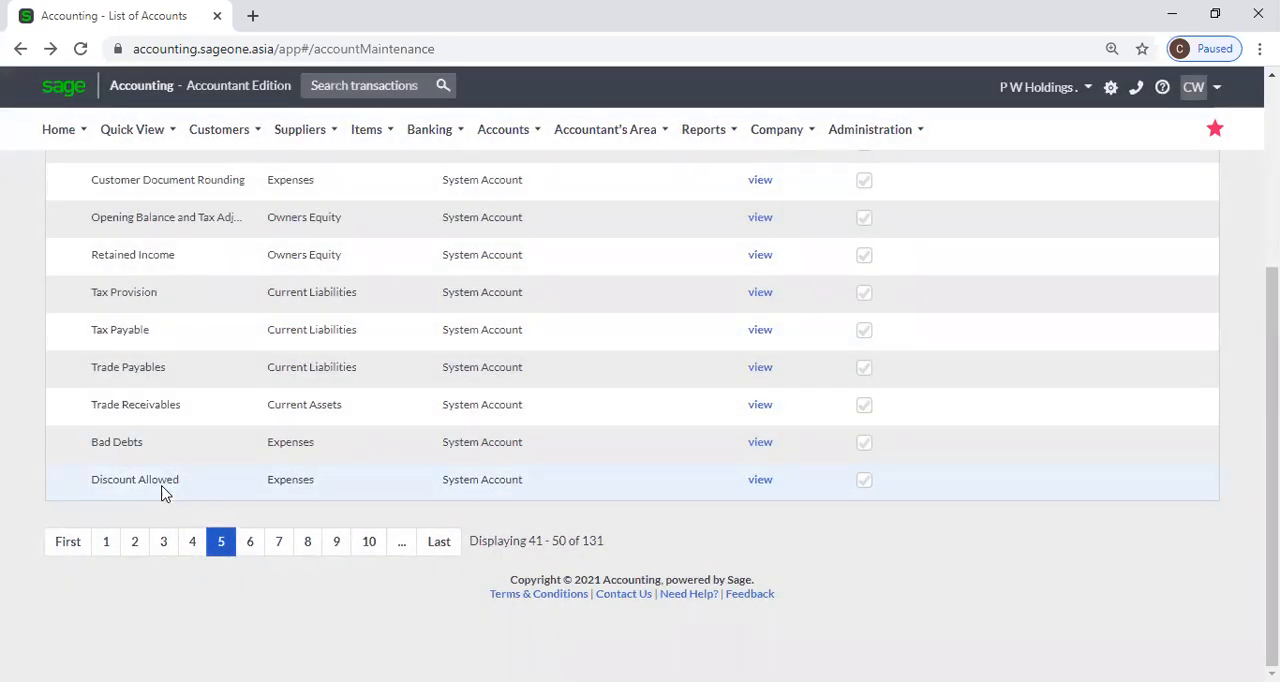
scroll(165, 492, "up", 2)
scroll(165, 492, "up", 1)
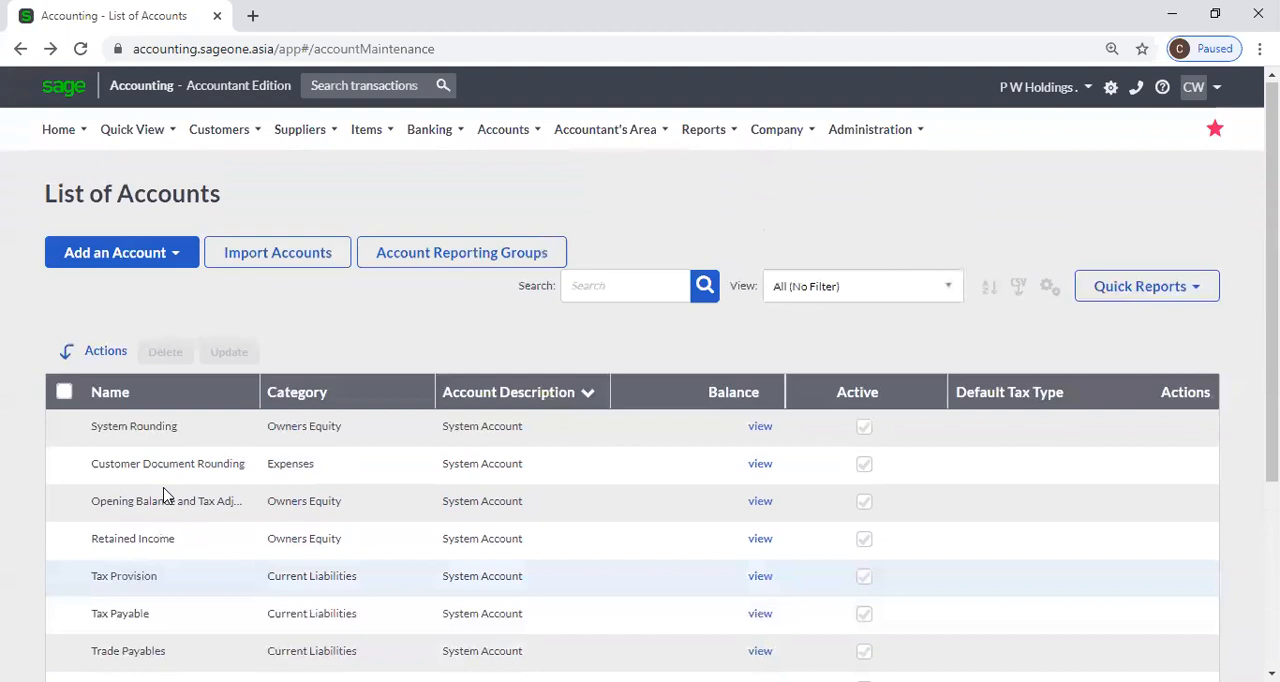
Open the list of Item Accounts.
mouse_move(425, 113)
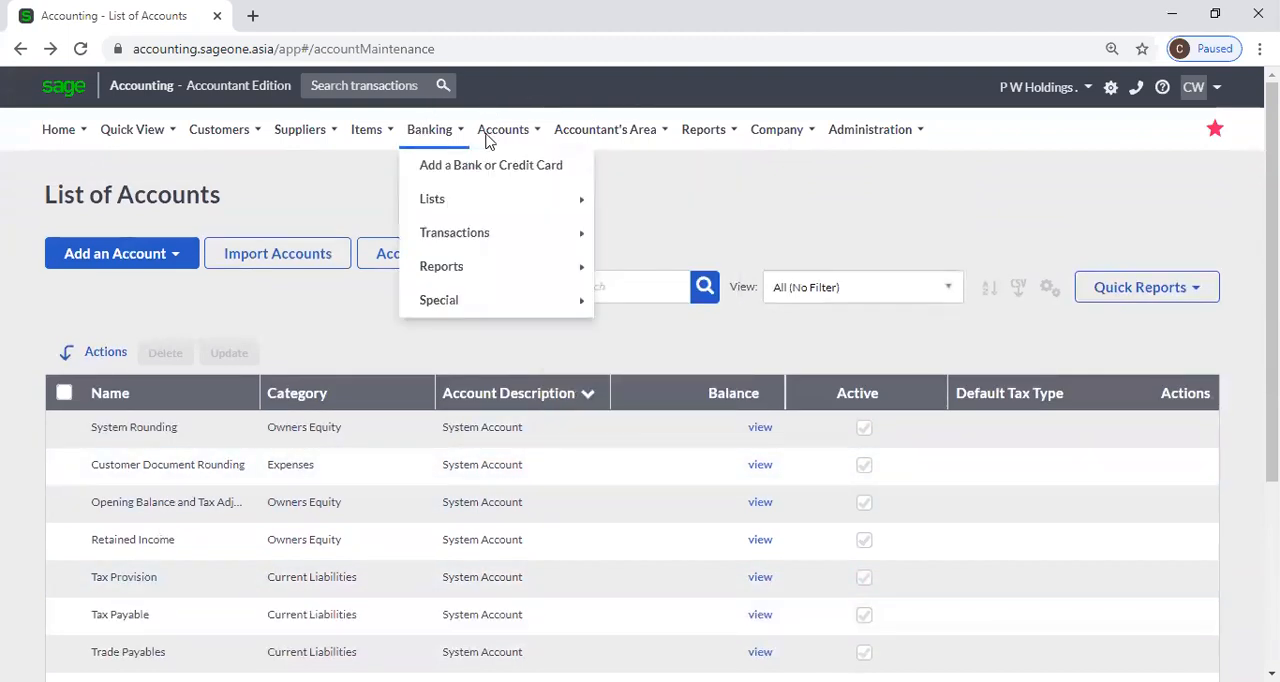
mouse_move(503, 129)
mouse_move(505, 200)
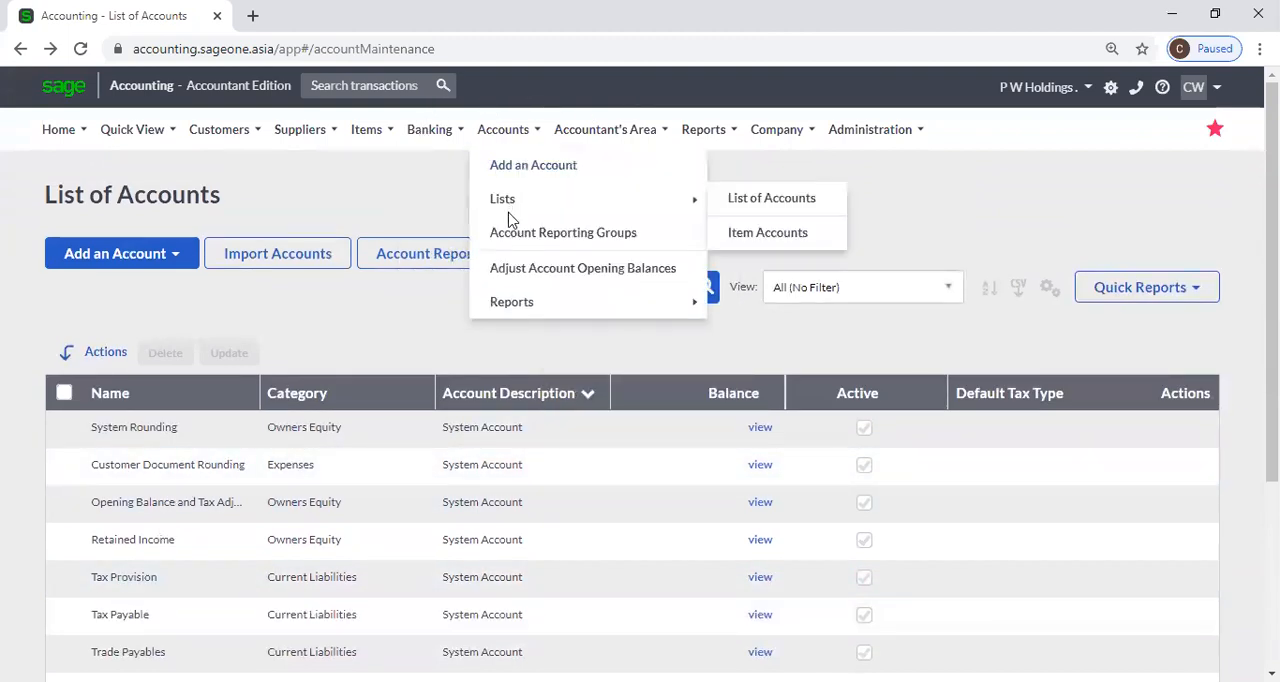
left_click(776, 230)
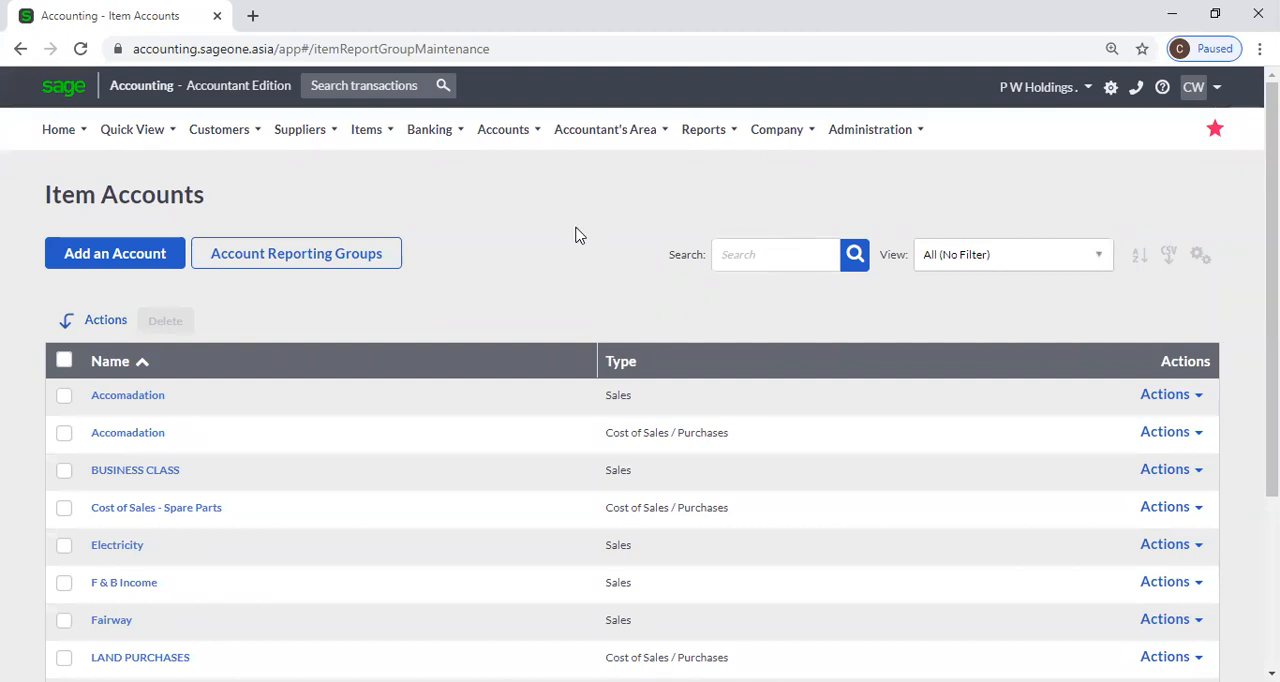
Duplicate the Item Accounts browser tab and open a new item form in the copy, showing its Item Accounts section.
right_click(154, 29)
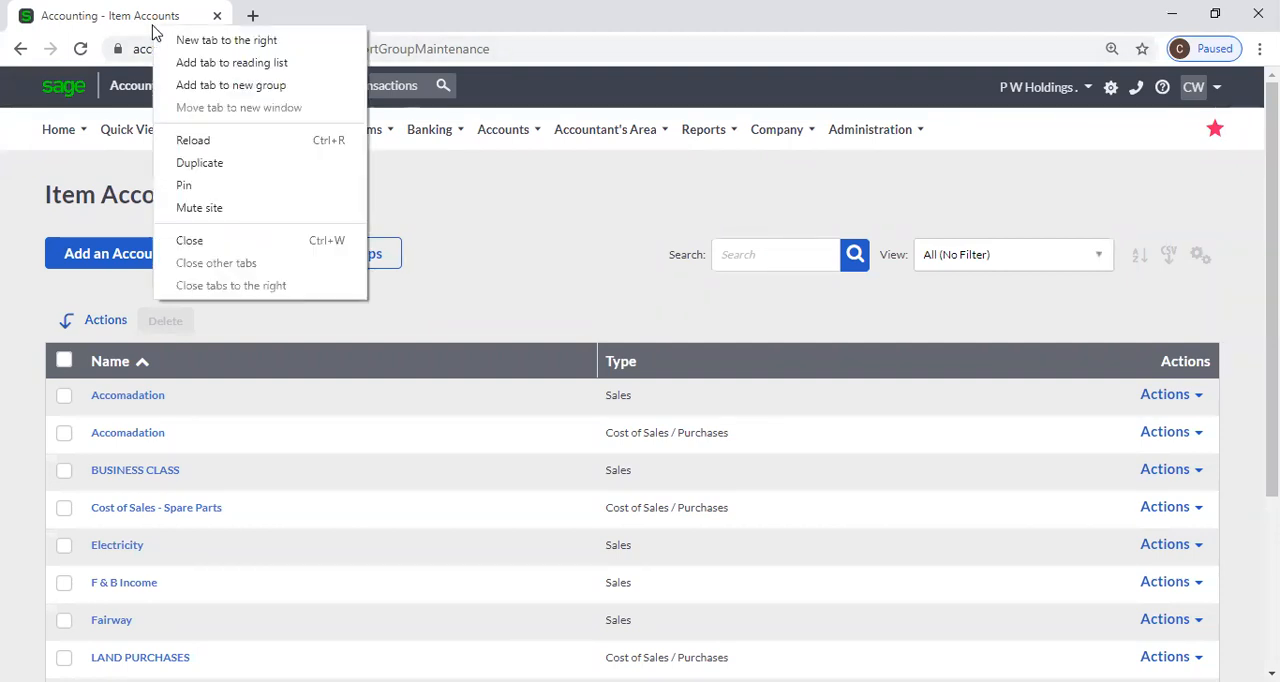
left_click(199, 165)
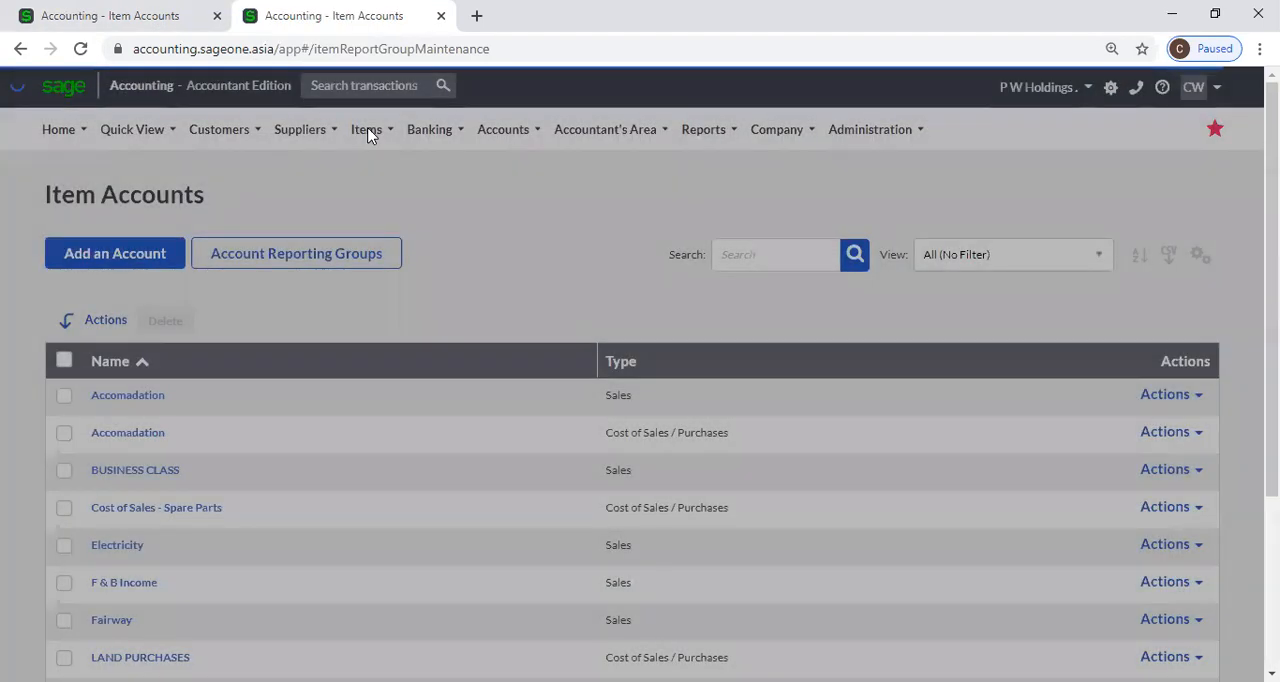
mouse_move(366, 131)
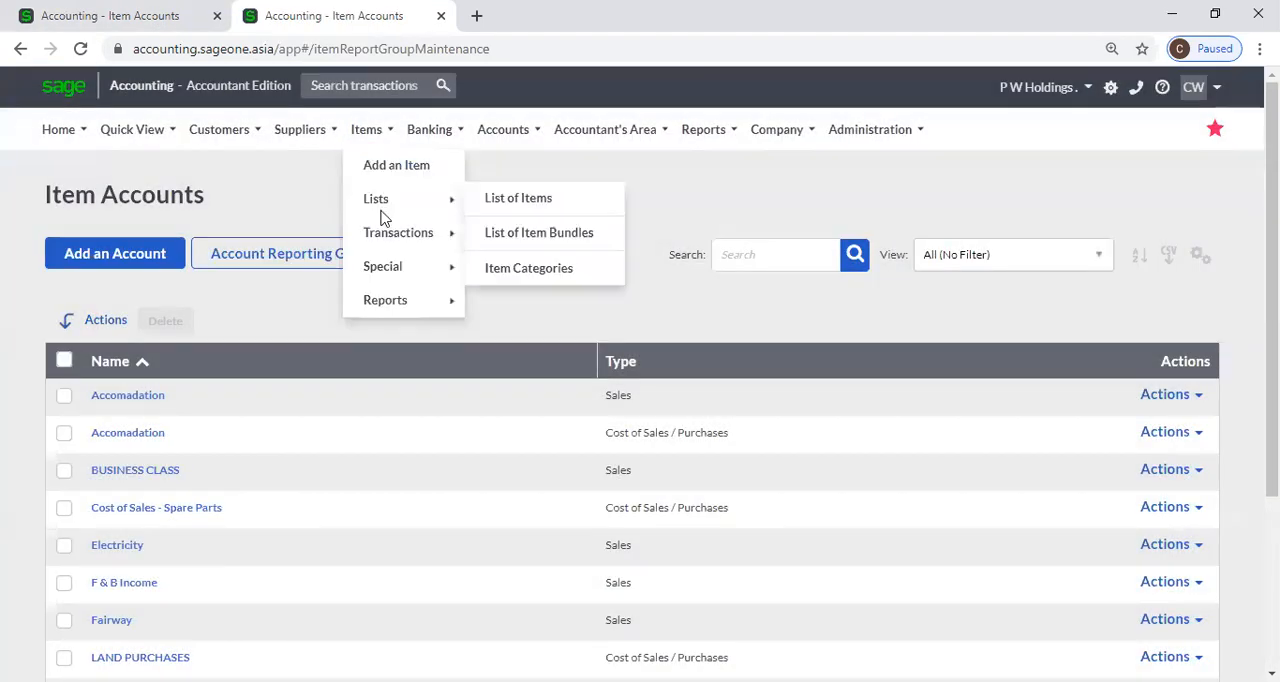
left_click(388, 170)
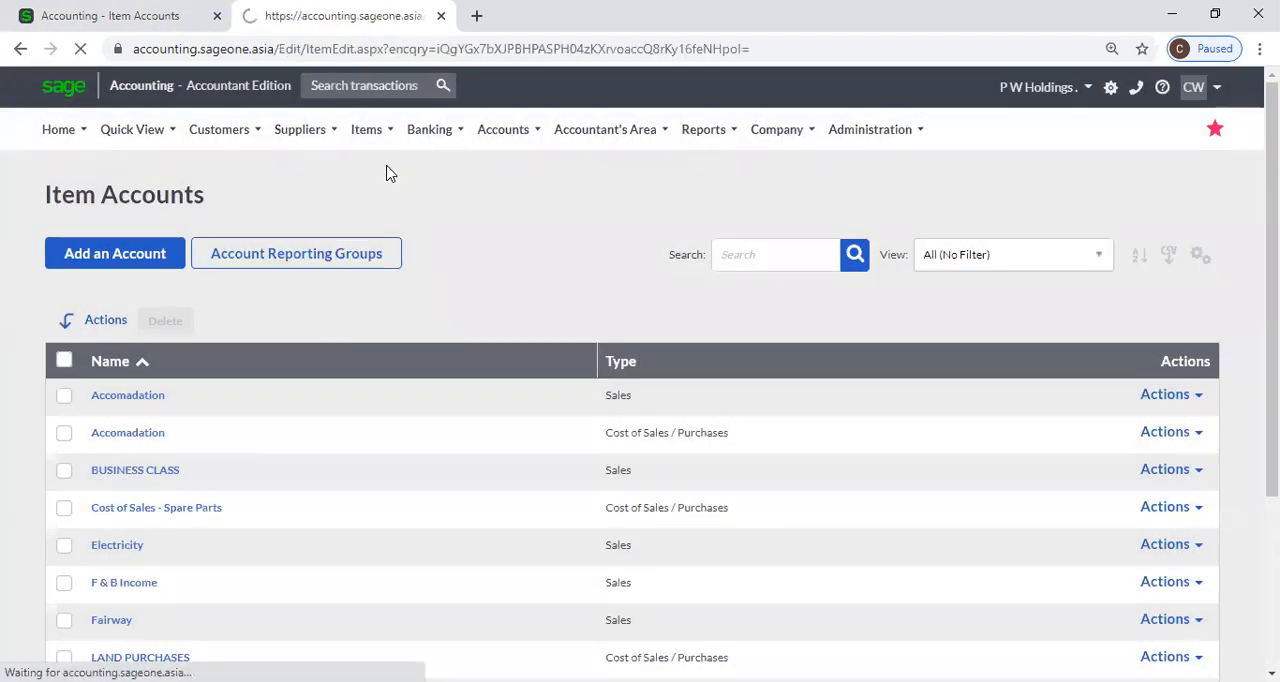
scroll(457, 543, "down", 3)
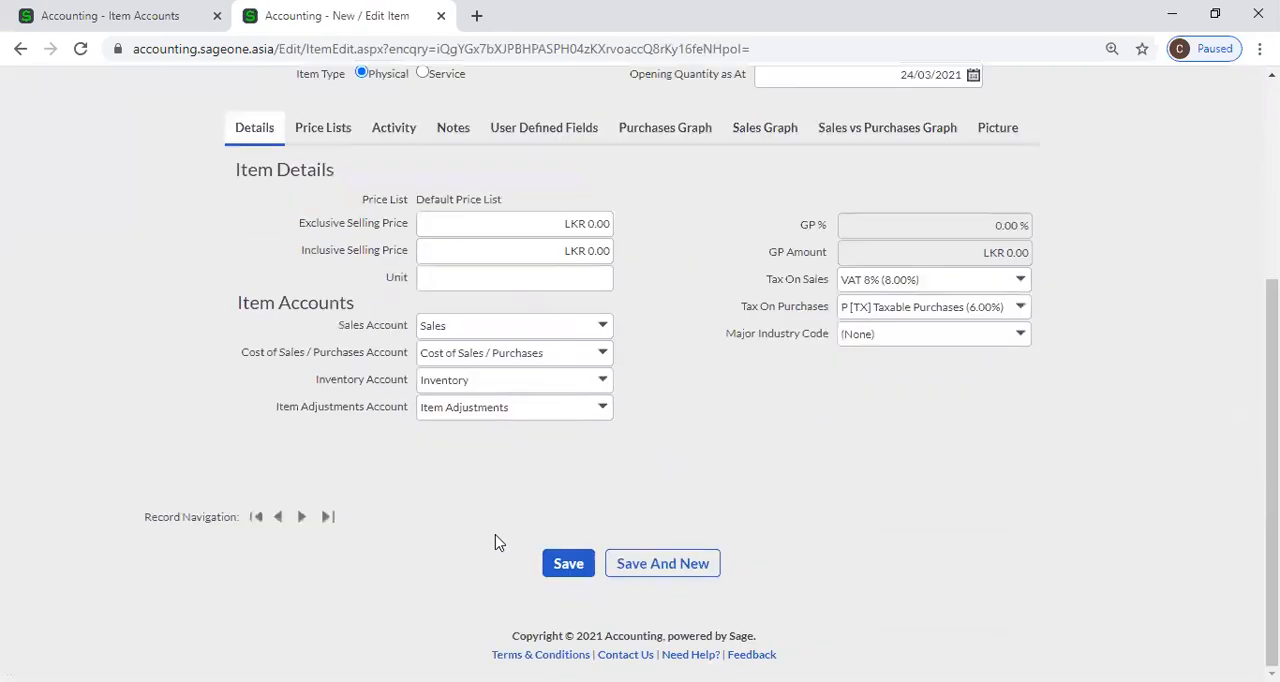
Examine the options for the new item's sales, cost of sales, inventory and item adjustments accounts without changing them.
left_click(610, 328)
left_click(678, 350)
left_click(607, 355)
left_click(662, 350)
left_click(601, 388)
left_click(684, 366)
left_click(593, 410)
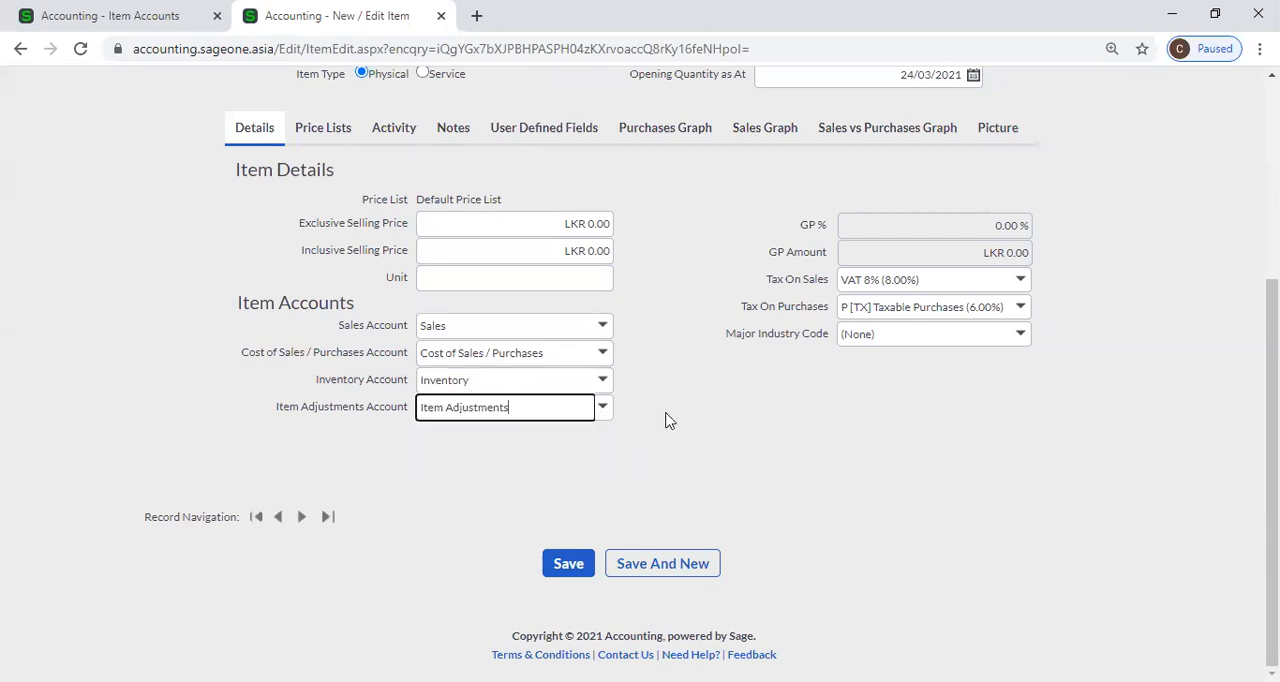
left_click(603, 408)
left_click(666, 420)
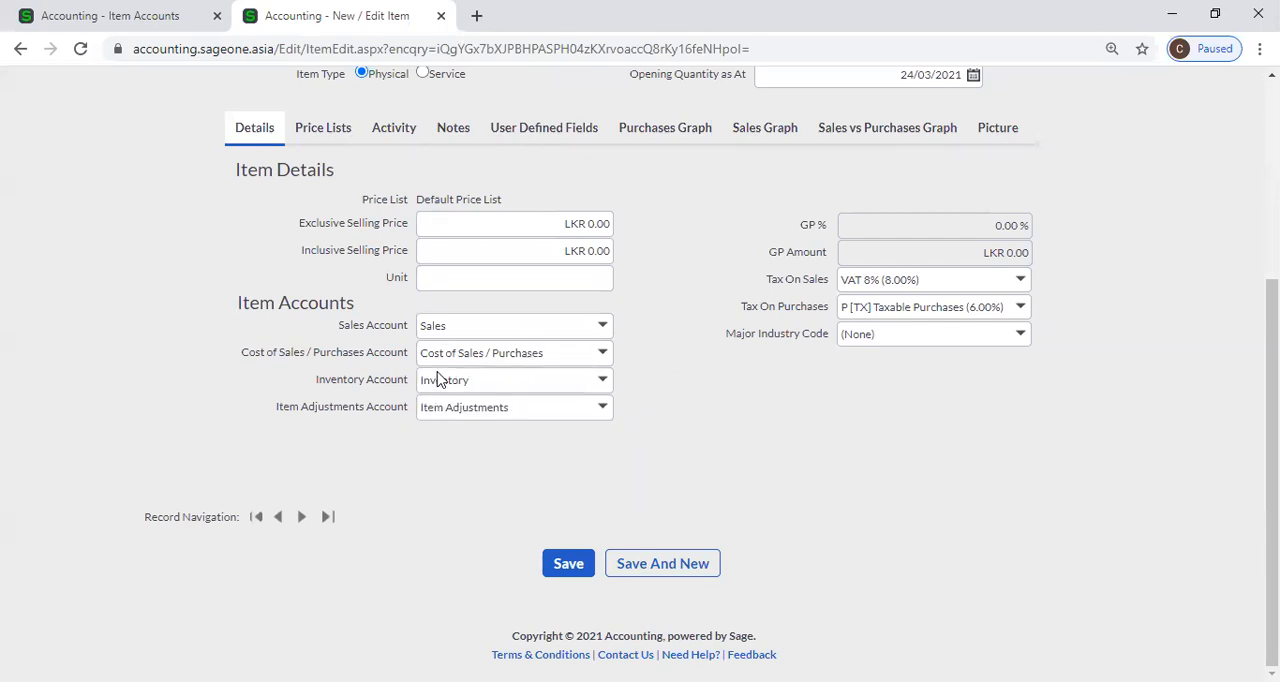
Return to the Item Accounts list, open a new item account form and review the available report group types.
left_click(112, 18)
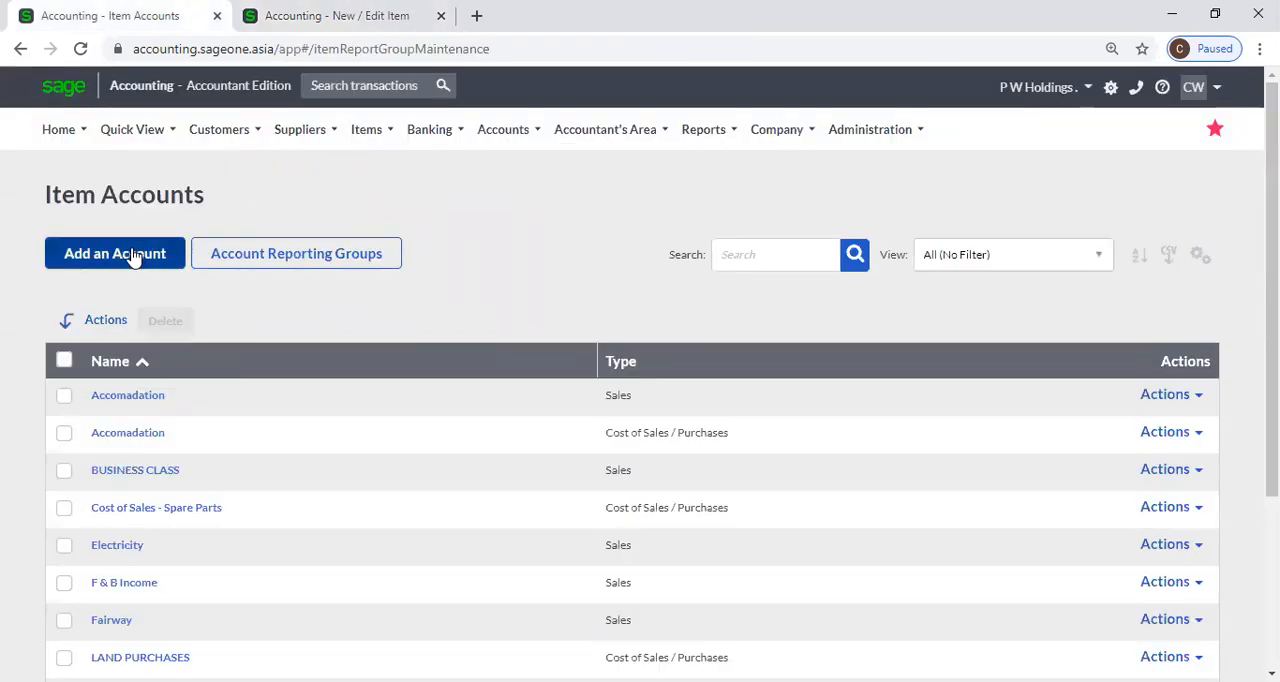
mouse_move(497, 139)
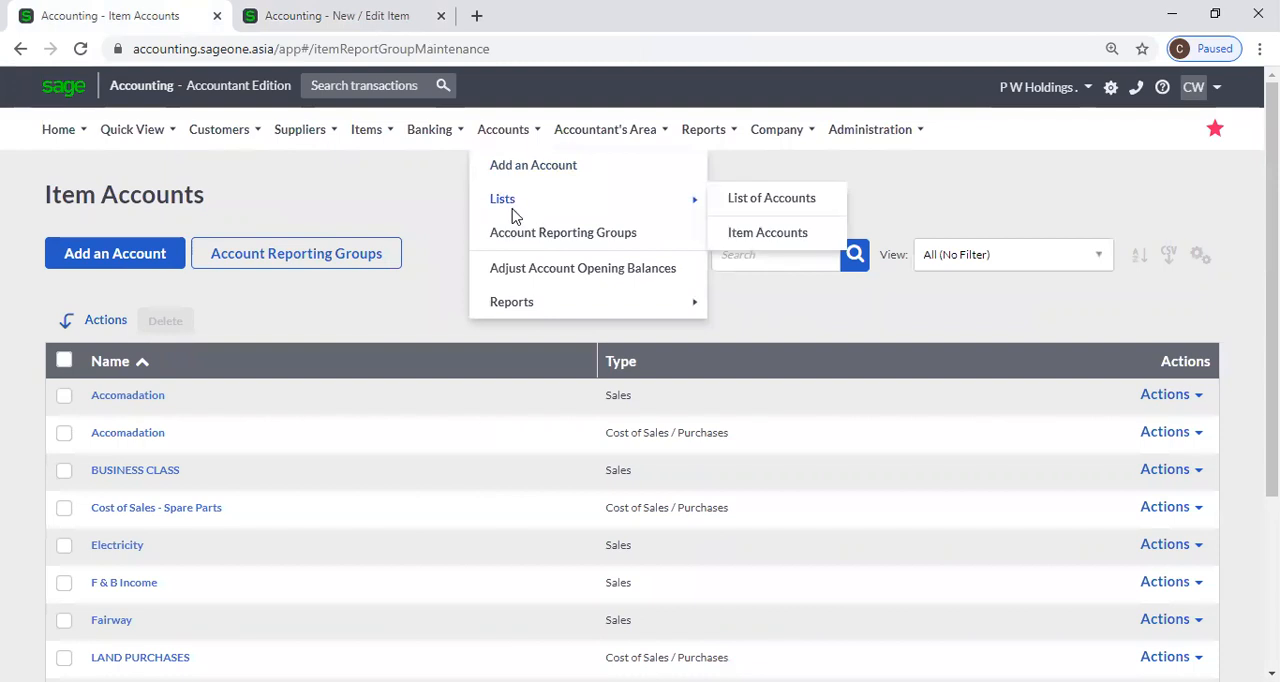
left_click(75, 268)
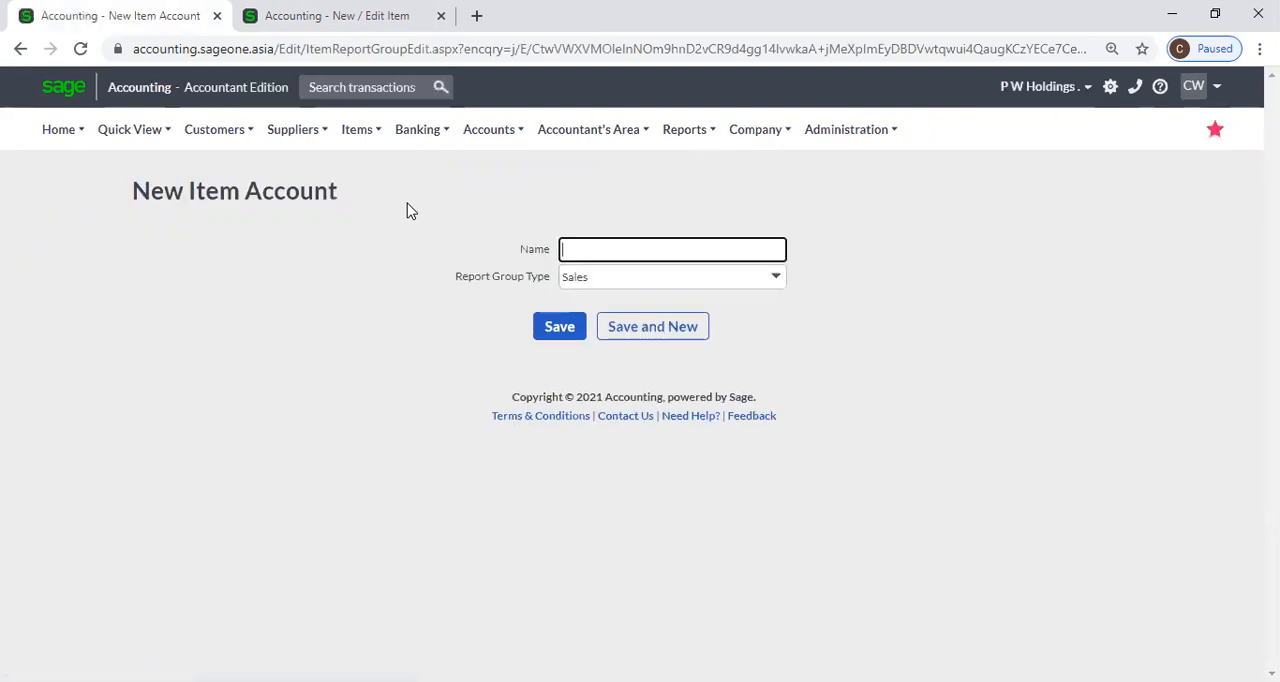
left_click(561, 249)
left_click(860, 251)
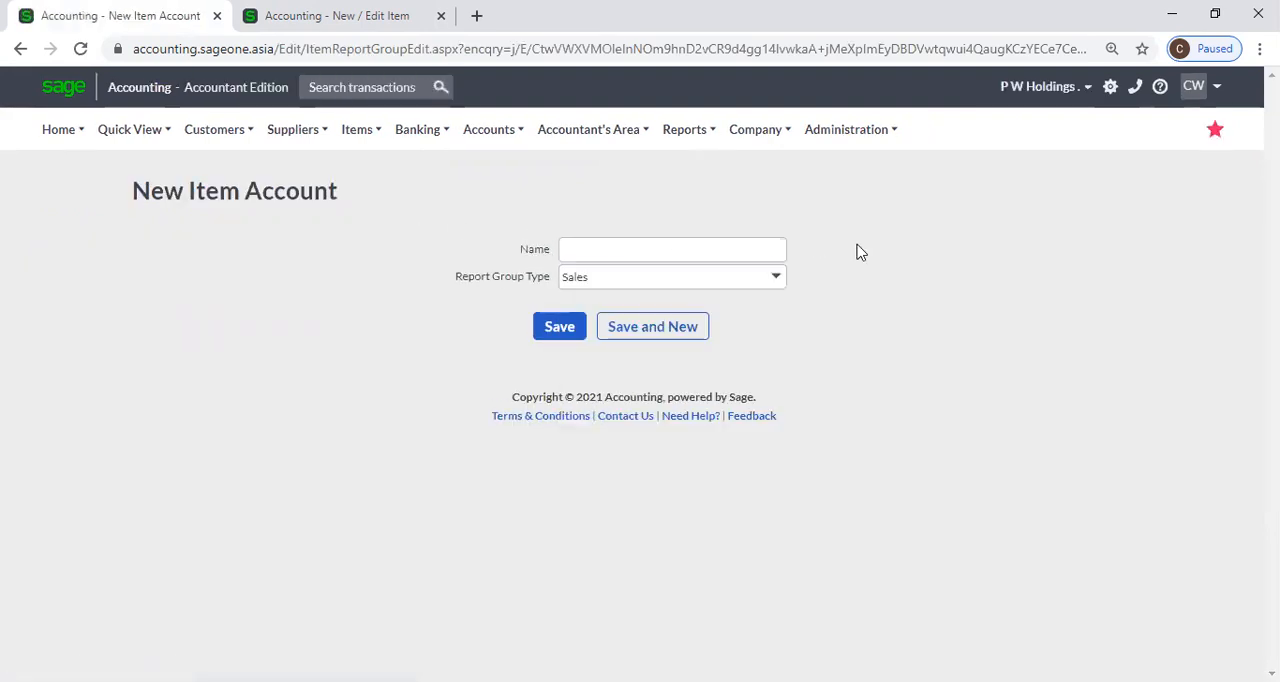
left_click(786, 281)
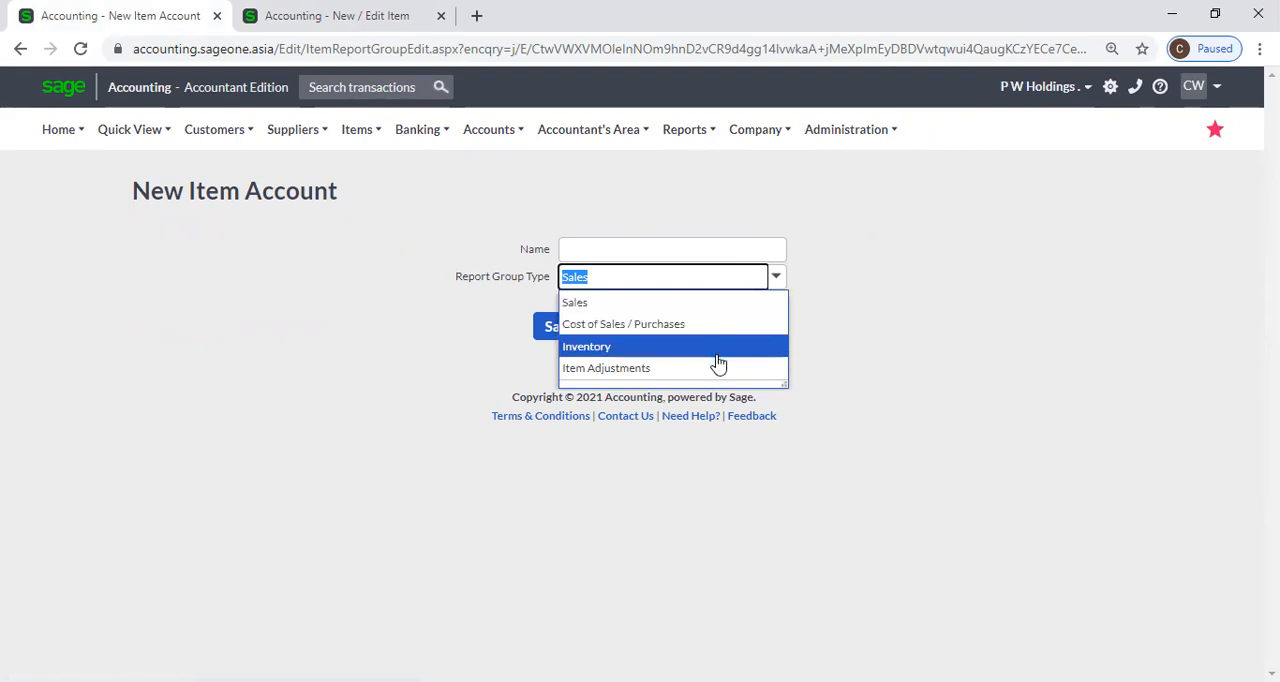
left_click(965, 327)
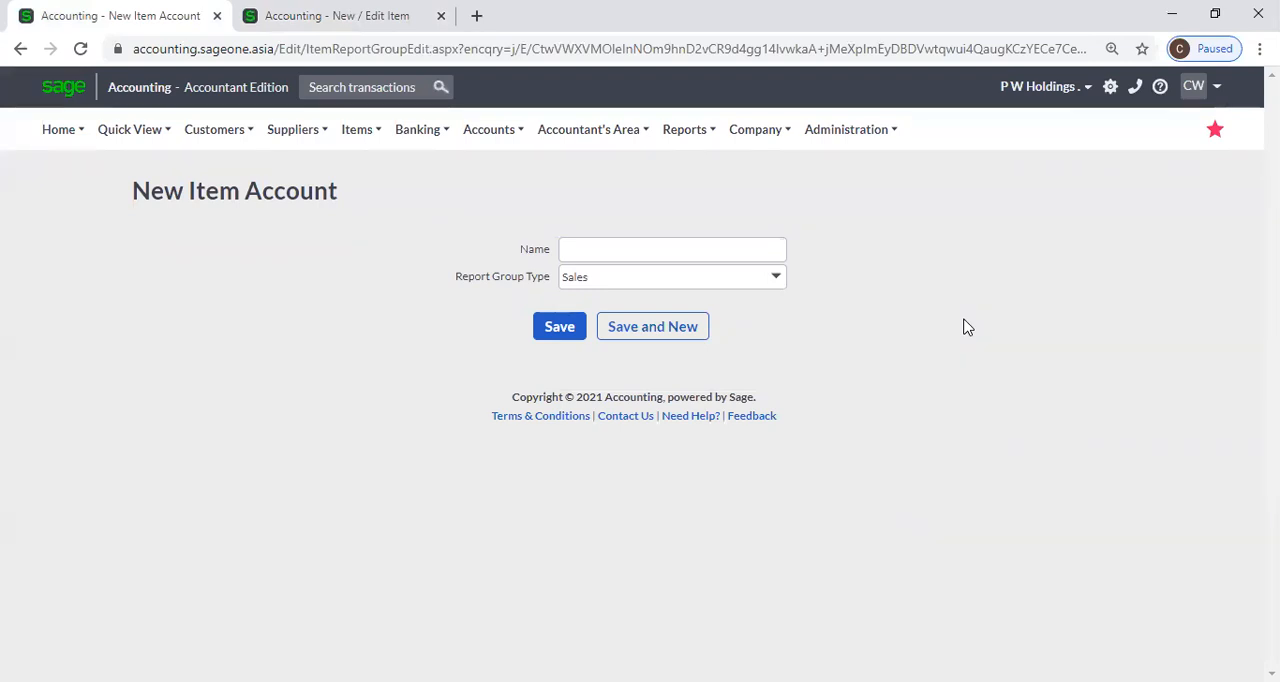
Close the browser tab with the new item form and open Account Reporting Groups.
mouse_move(477, 145)
left_click(489, 130)
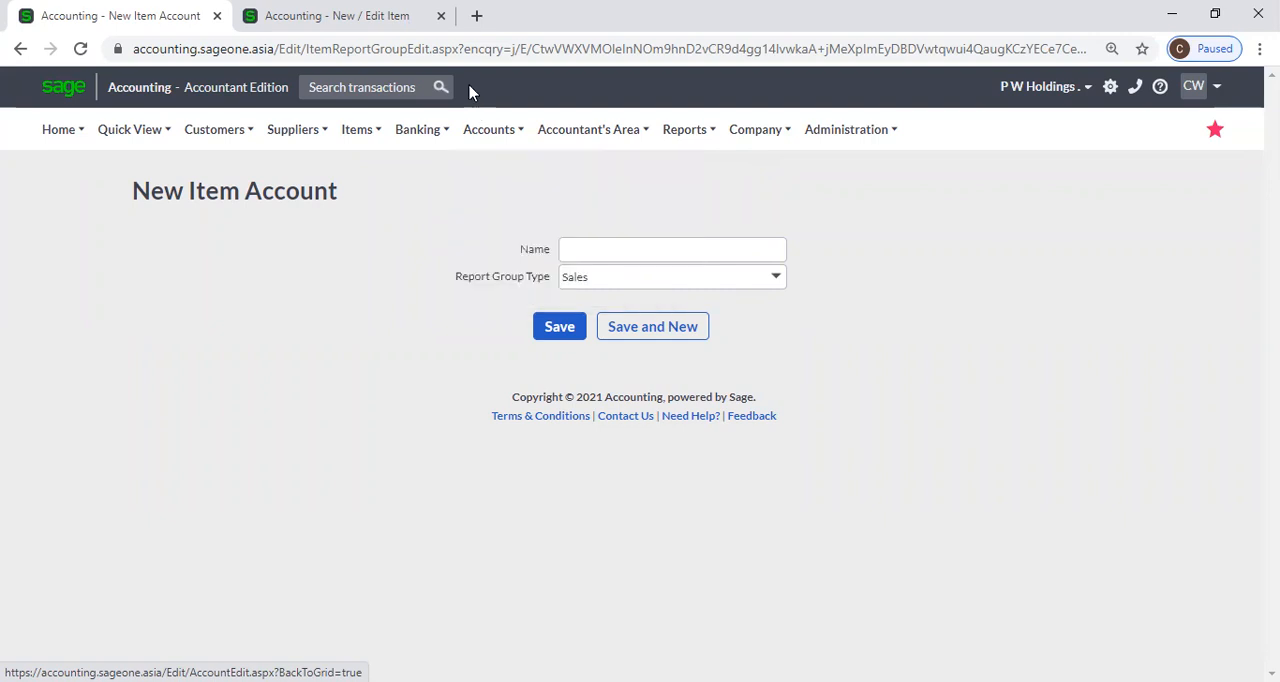
left_click(441, 16)
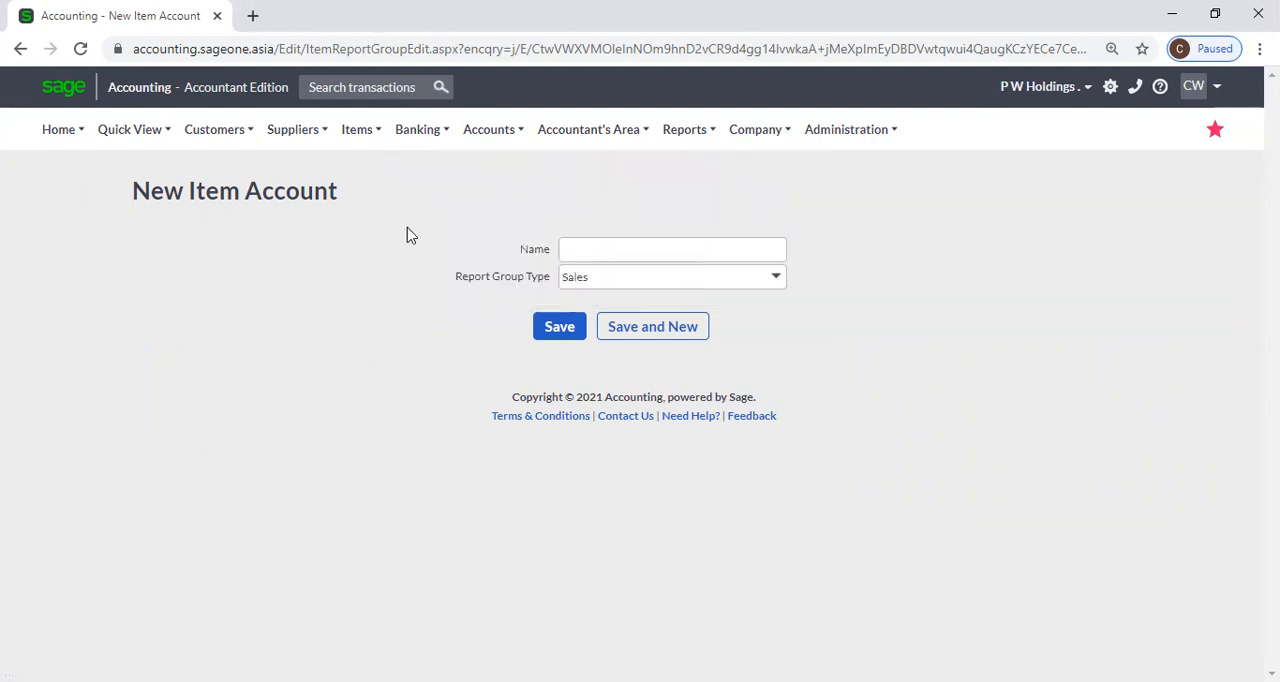
mouse_move(514, 140)
left_click(532, 239)
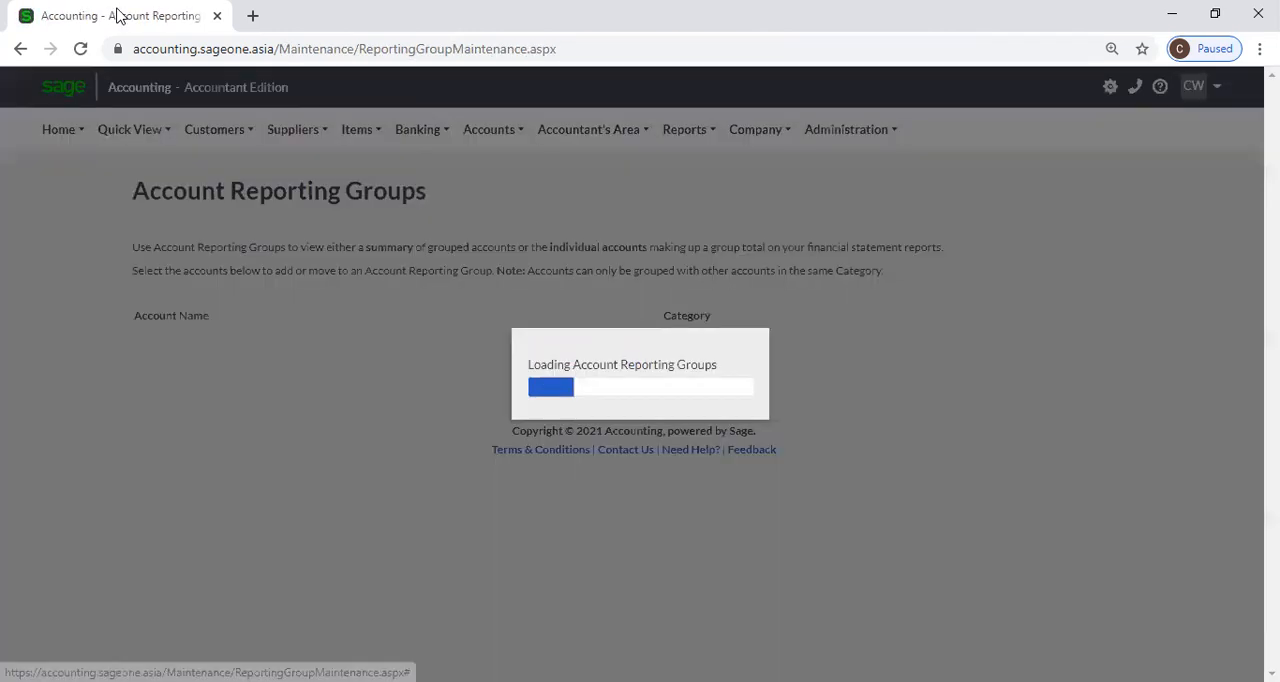
Duplicate the Account Reporting Groups browser tab and open the Profit and Loss report from the financial statement reports in the copy.
right_click(117, 15)
left_click(191, 157)
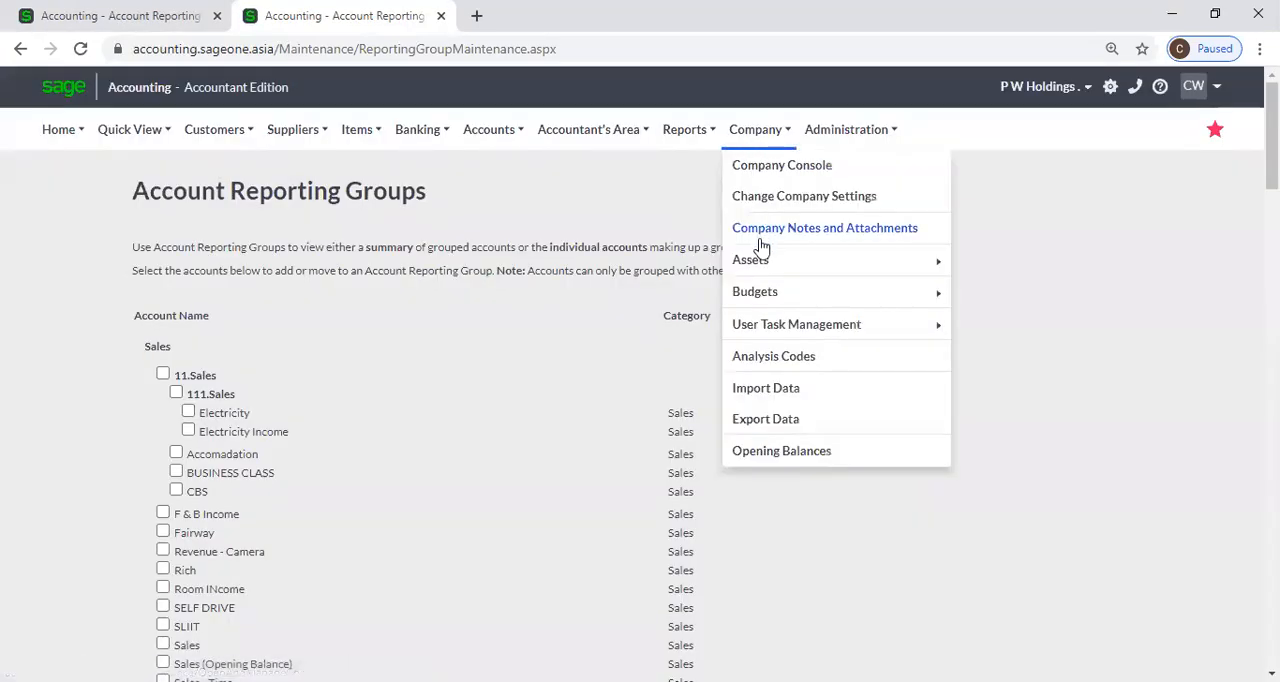
mouse_move(688, 136)
left_click(720, 420)
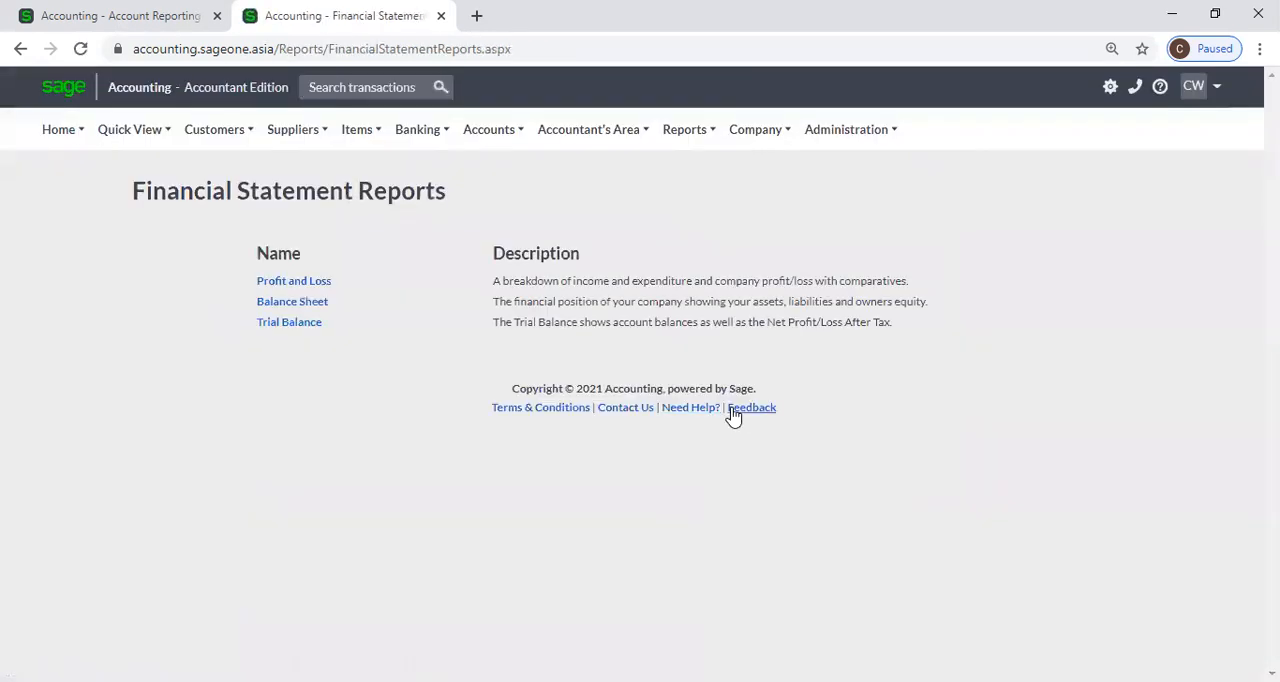
left_click(301, 288)
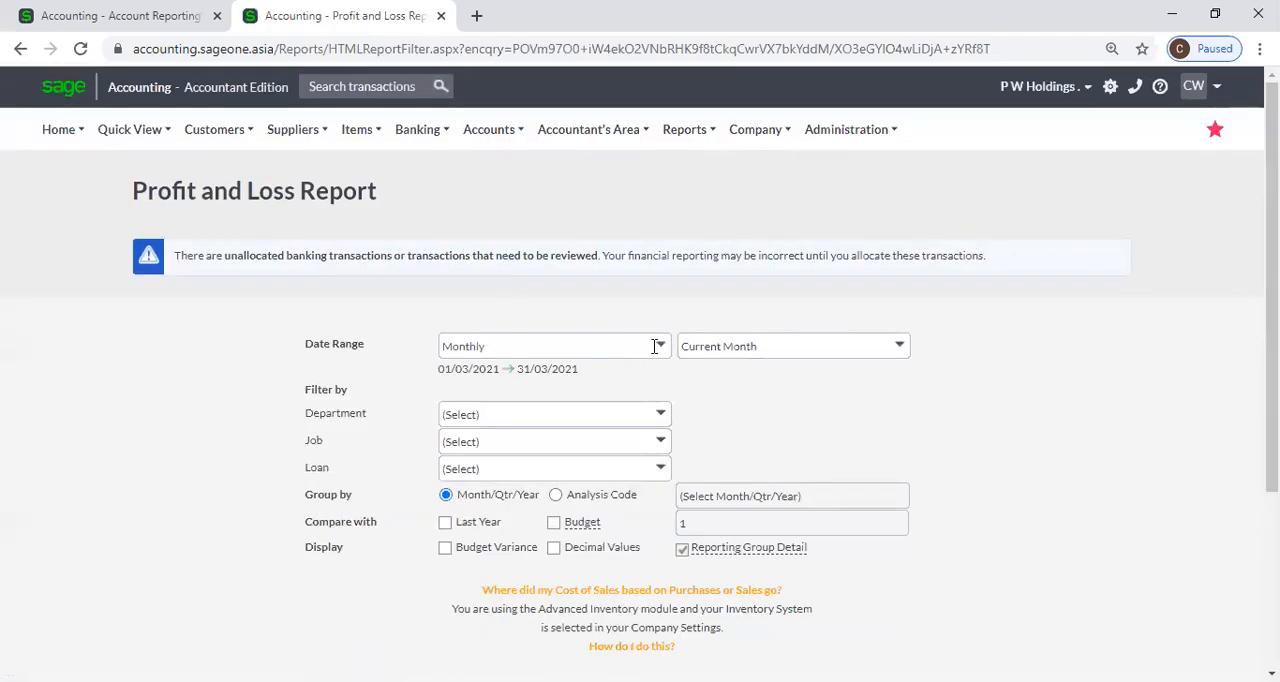
Generate the Profit and Loss report with a Yearly date range for the current year.
left_click(660, 347)
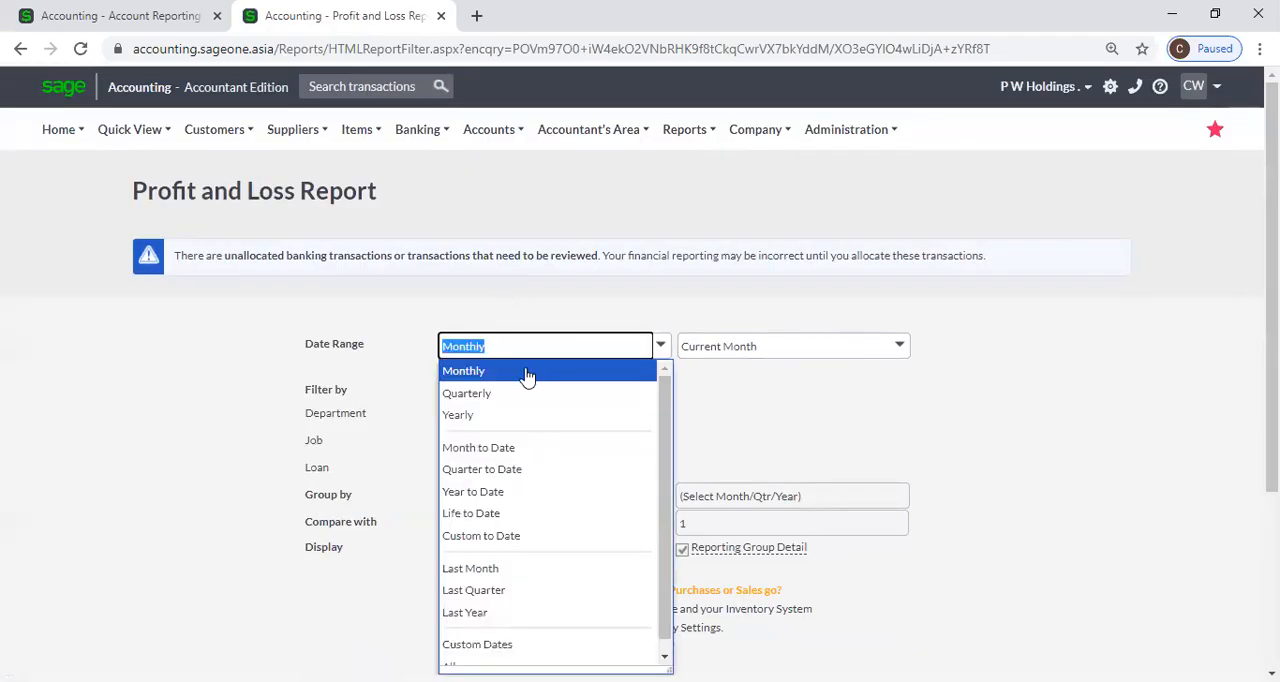
left_click(517, 417)
scroll(820, 412, "down", 3)
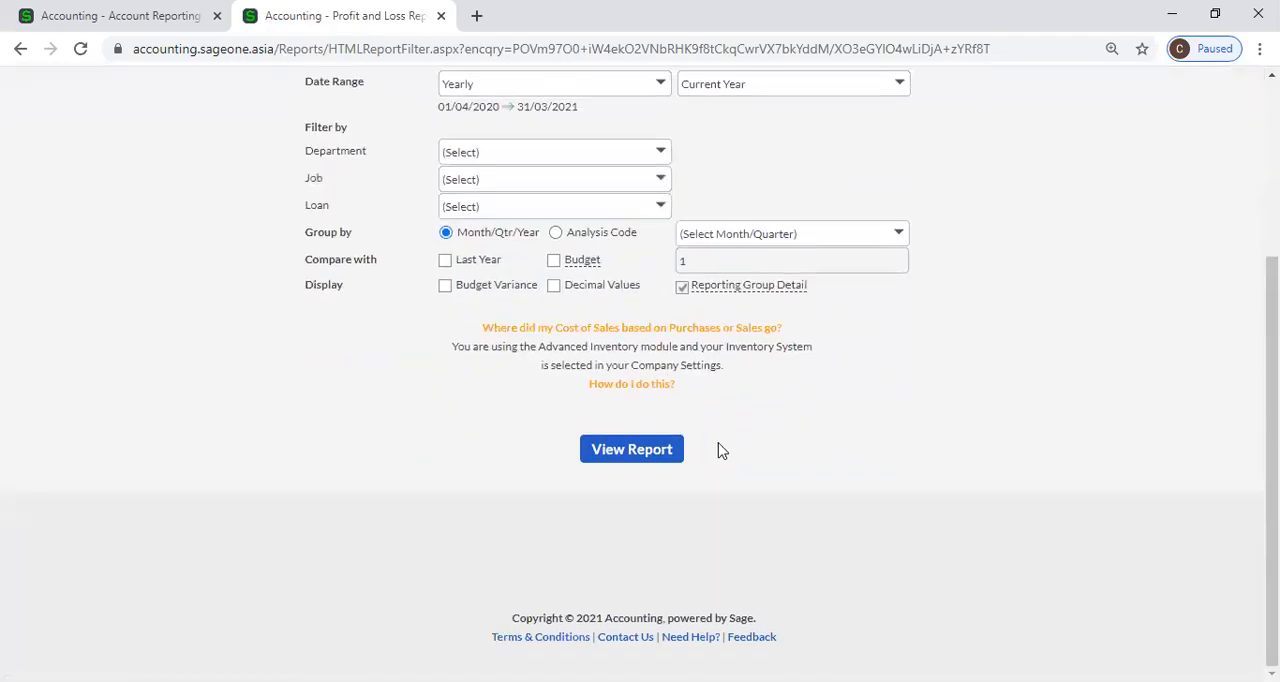
left_click(632, 449)
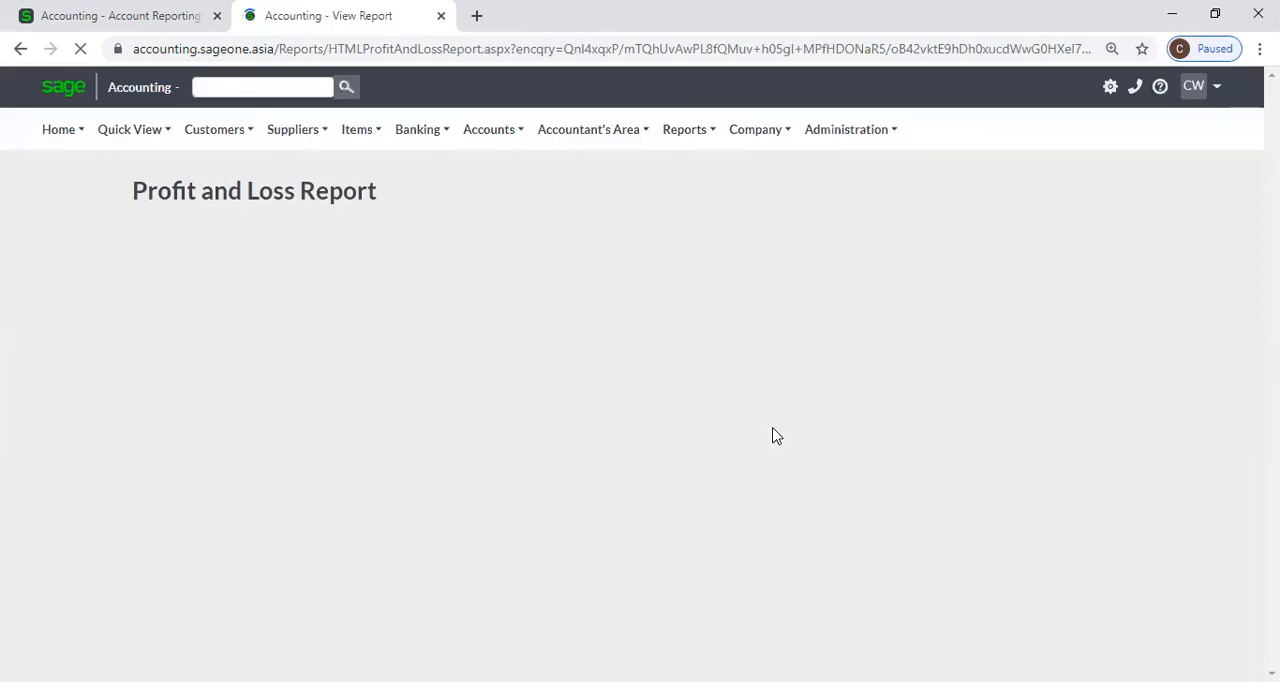
Examine how accounts are grouped in the Profit and Loss report and compare them with the Account Reporting Groups page.
scroll(775, 436, "down", 4)
scroll(775, 436, "down", 6)
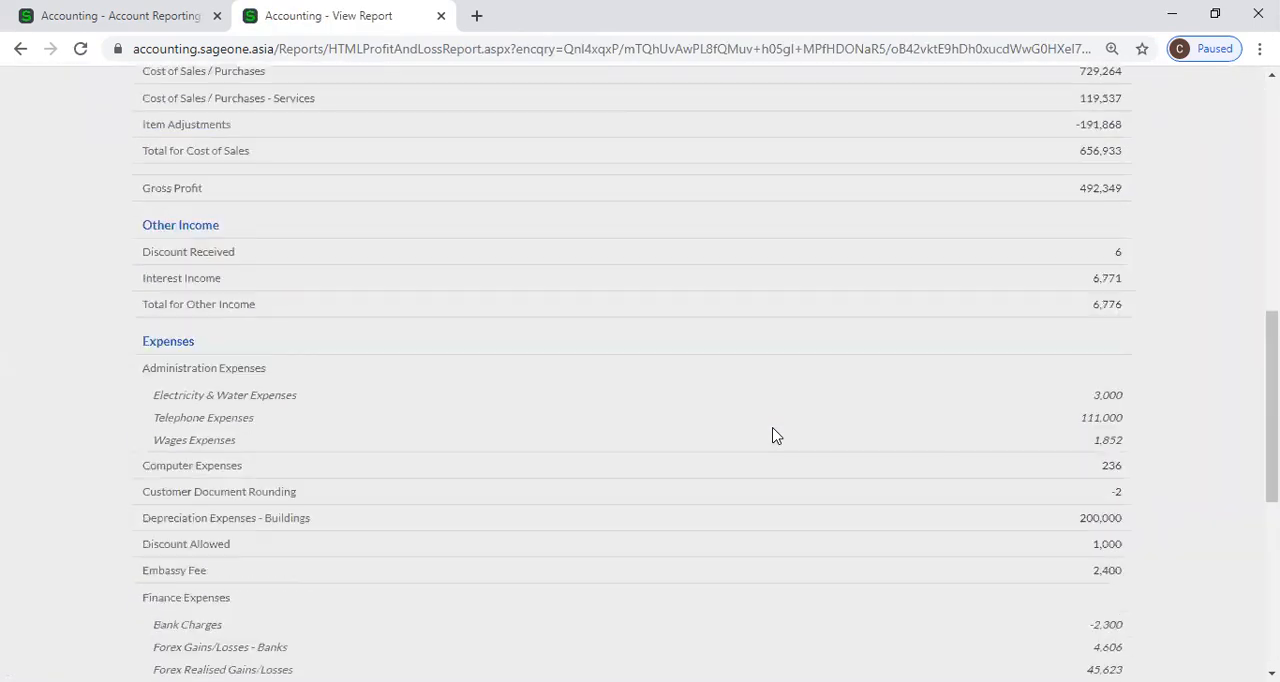
left_click(123, 18)
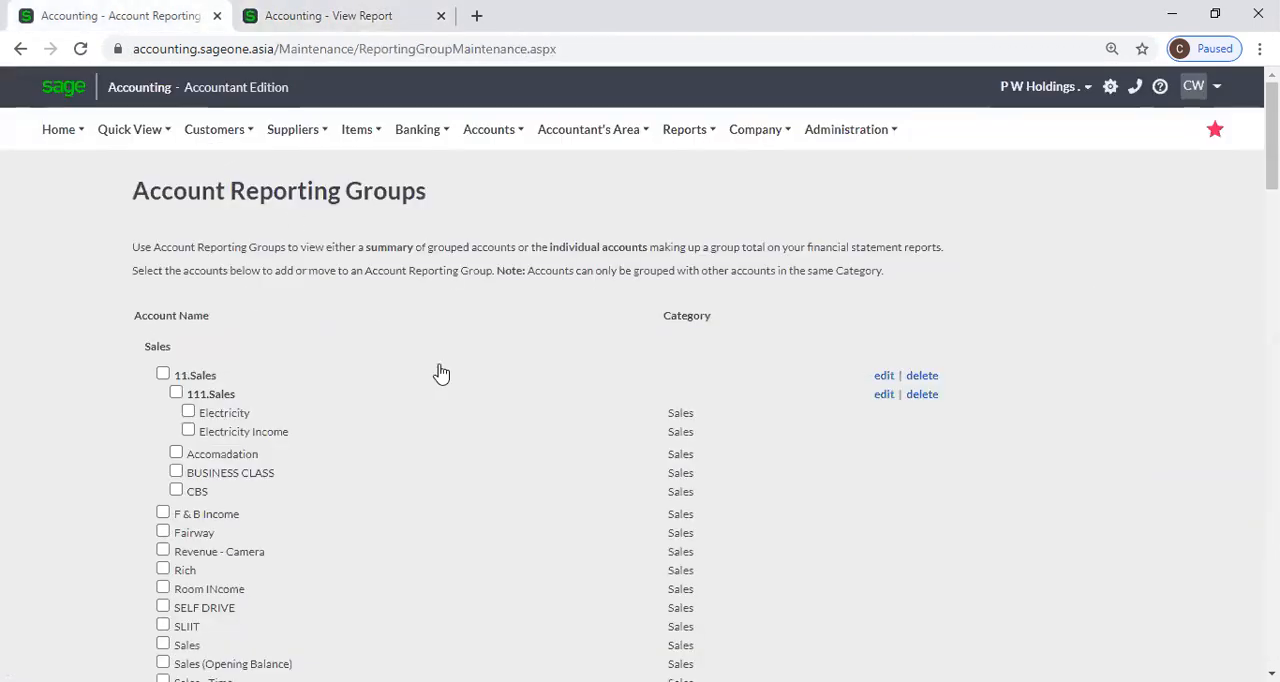
left_click(367, 22)
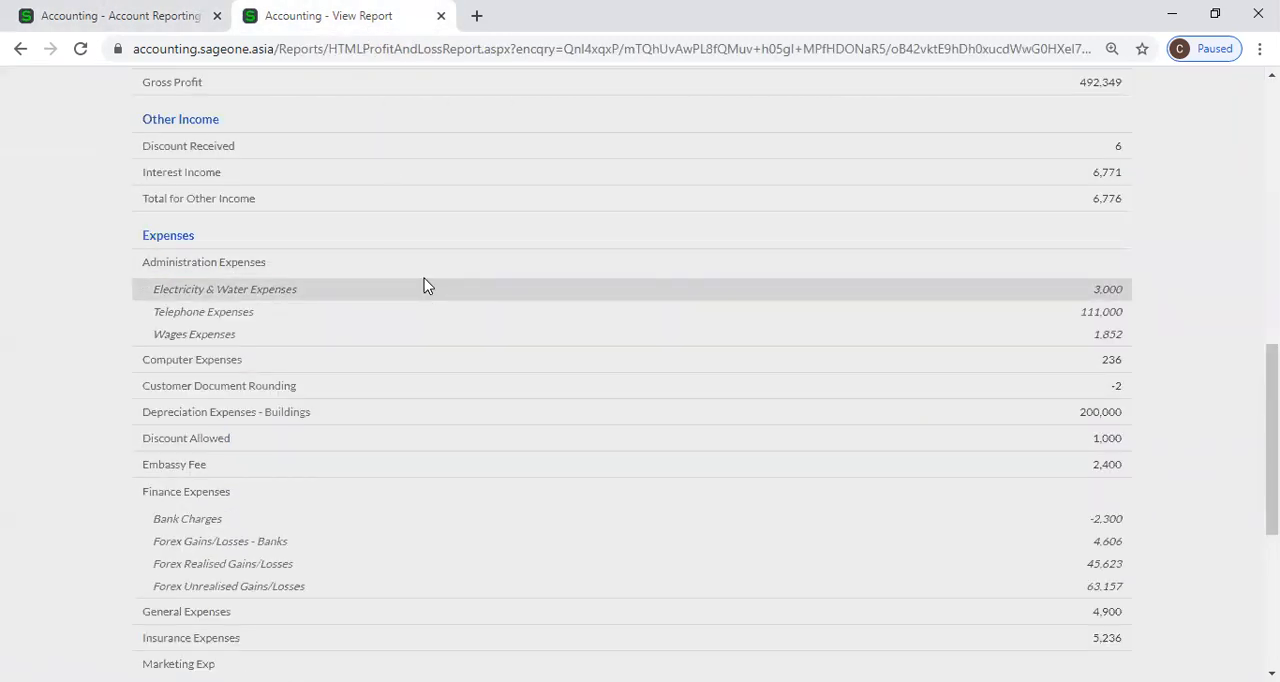
scroll(423, 278, "up", 1)
scroll(423, 286, "up", 6)
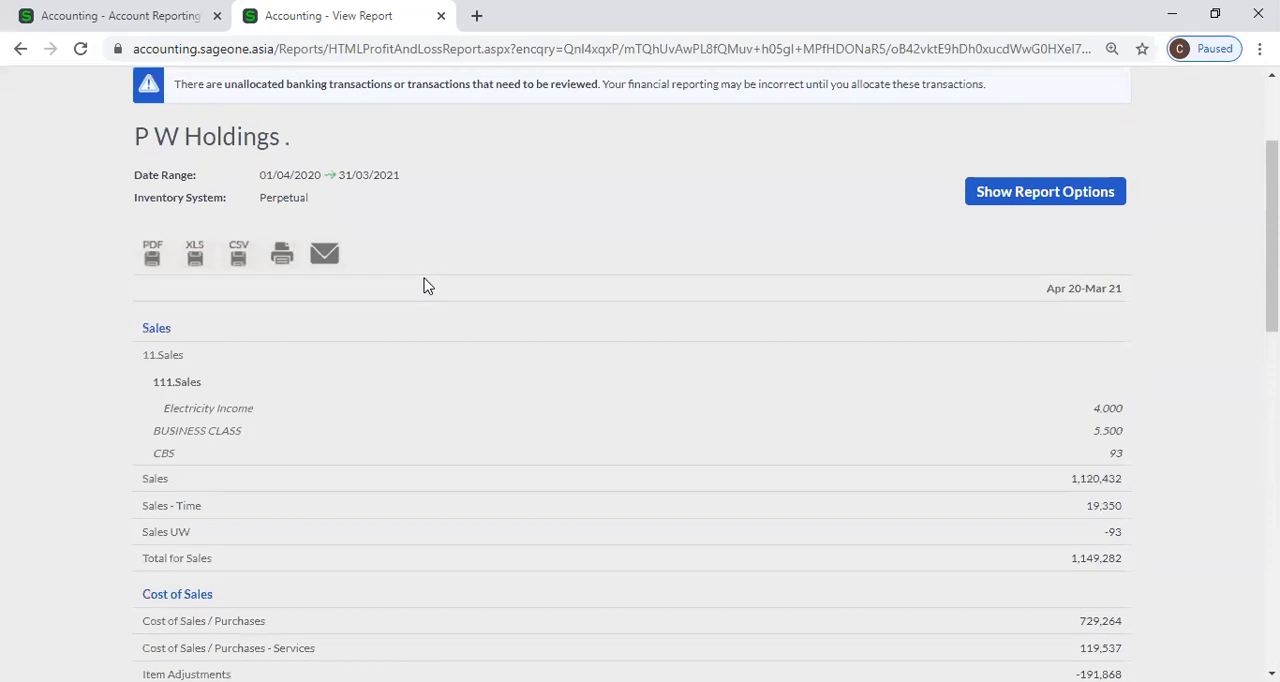
scroll(423, 286, "up", 2)
scroll(423, 286, "down", 5)
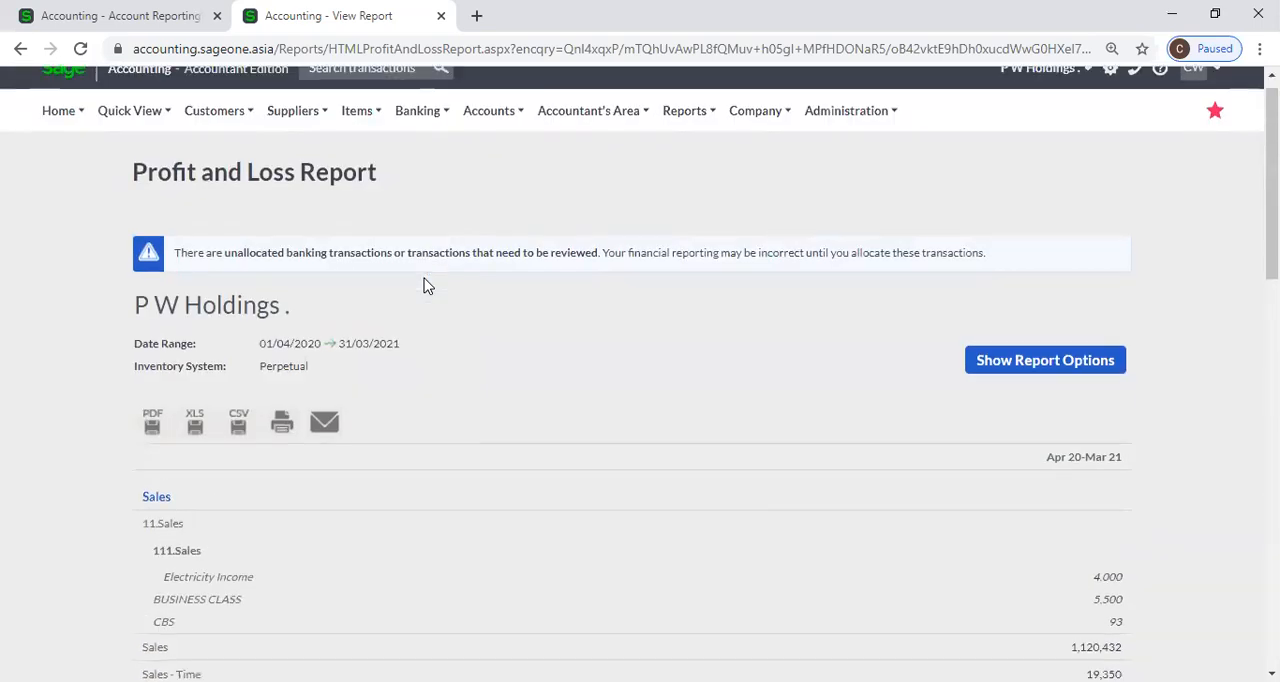
Examine how grouped accounts are listed under Sales and Expenses in the Profit and Loss report.
scroll(423, 287, "down", 7)
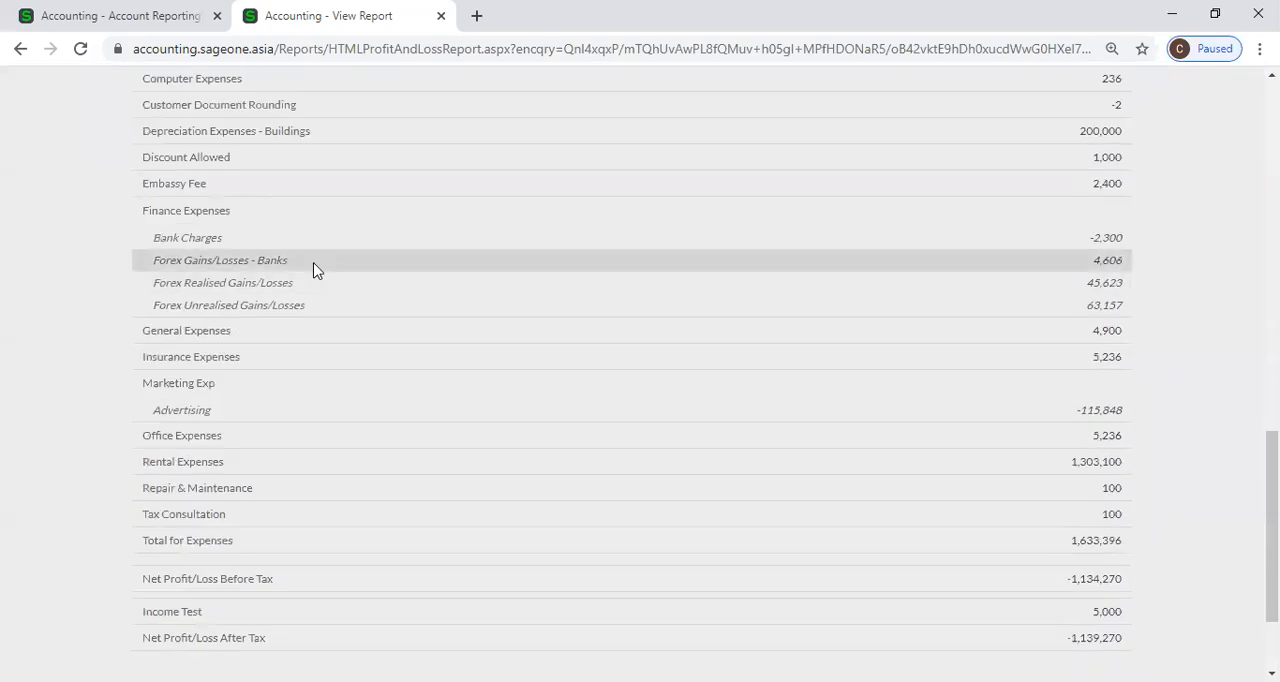
scroll(320, 266, "up", 1)
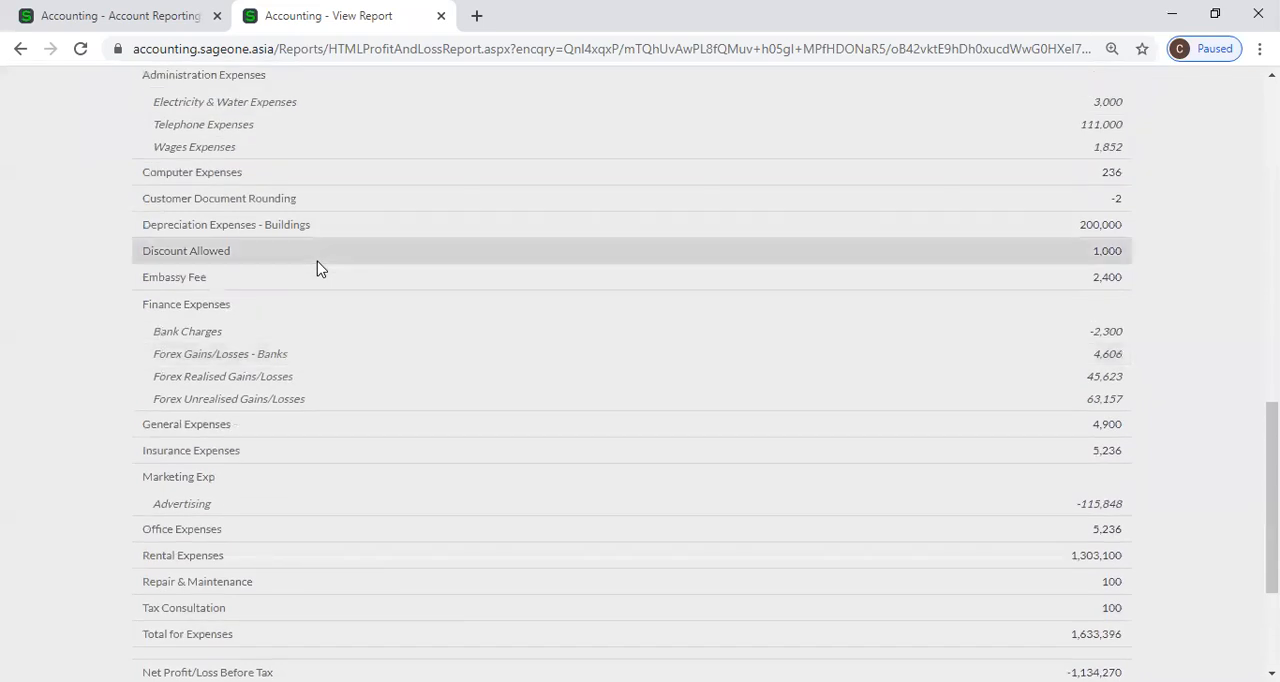
scroll(253, 232, "up", 1)
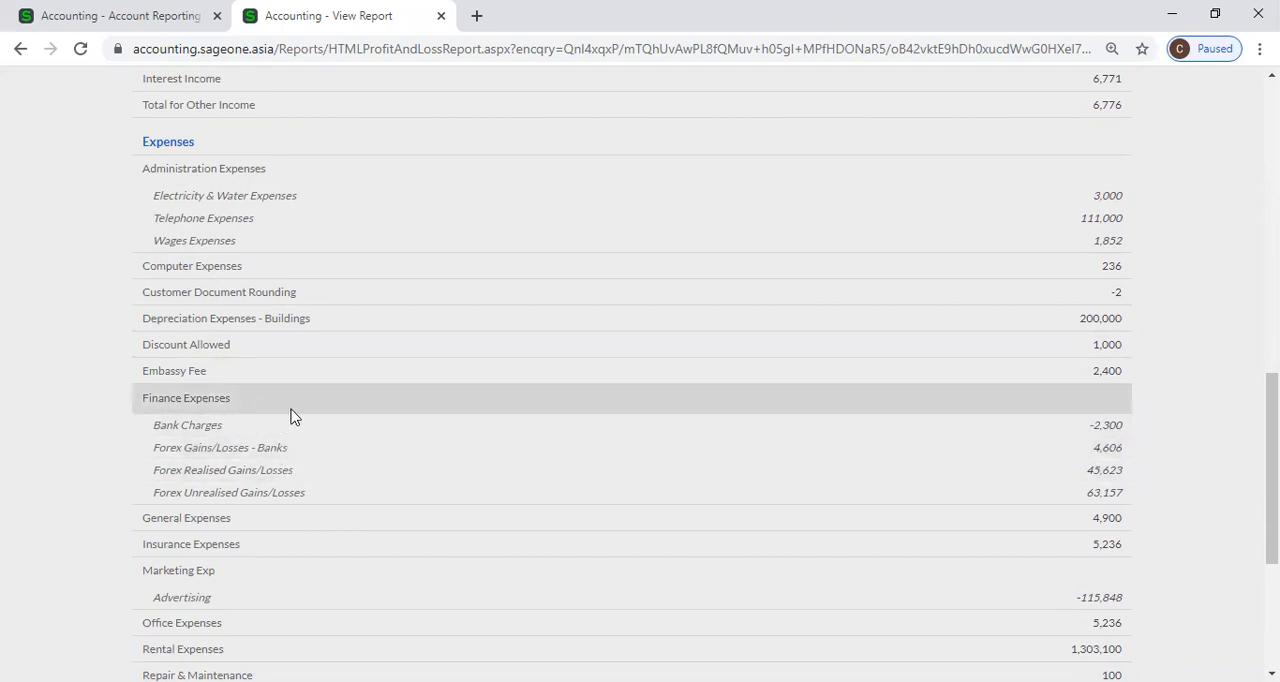
scroll(291, 417, "down", 3)
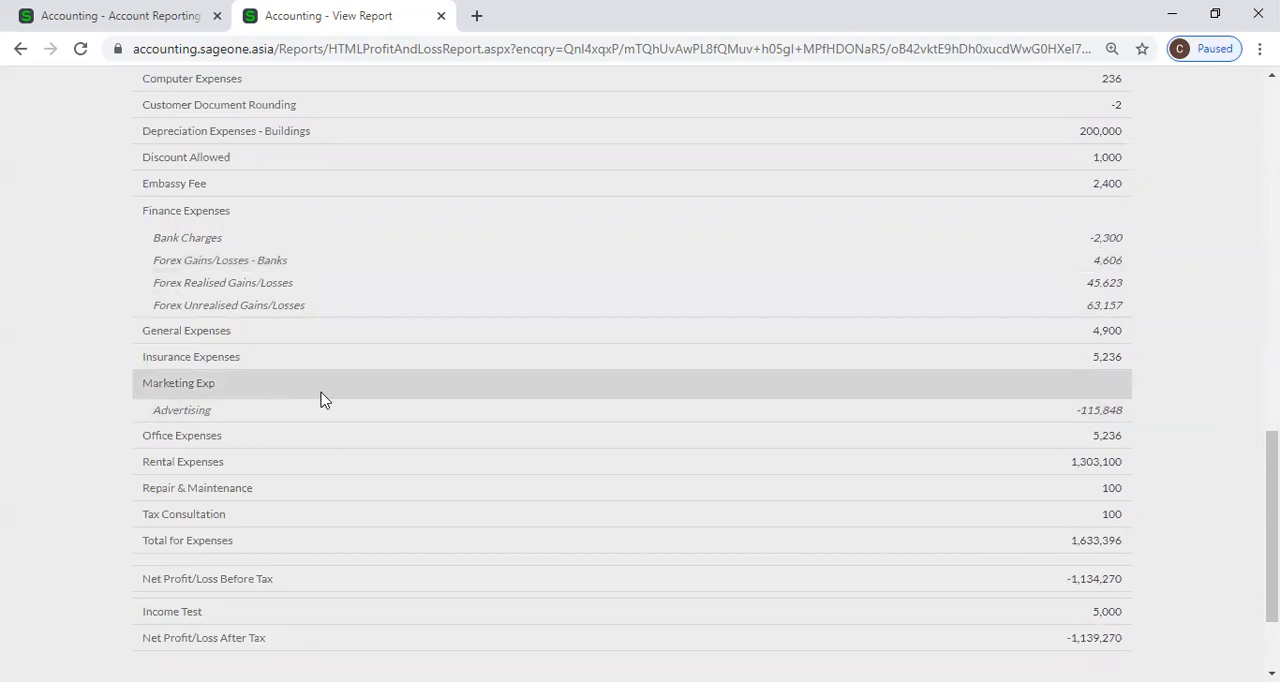
scroll(328, 402, "up", 3)
scroll(333, 408, "up", 10)
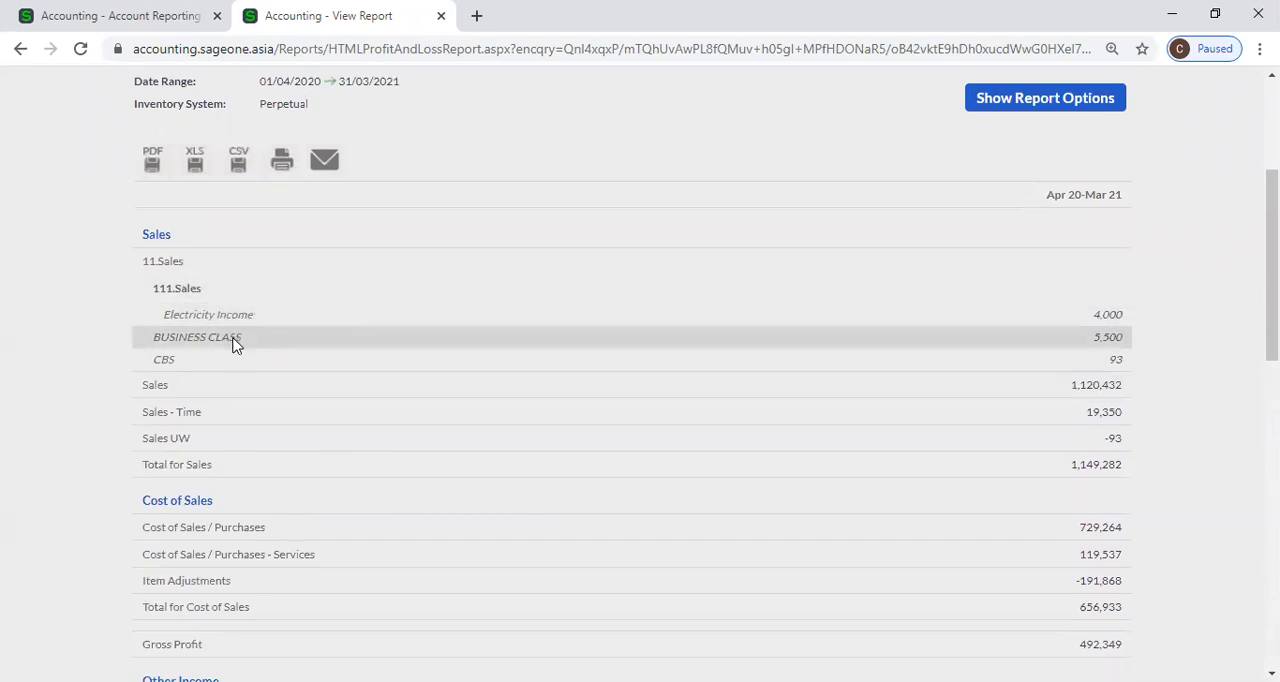
scroll(235, 340, "down", 4)
scroll(237, 347, "down", 3)
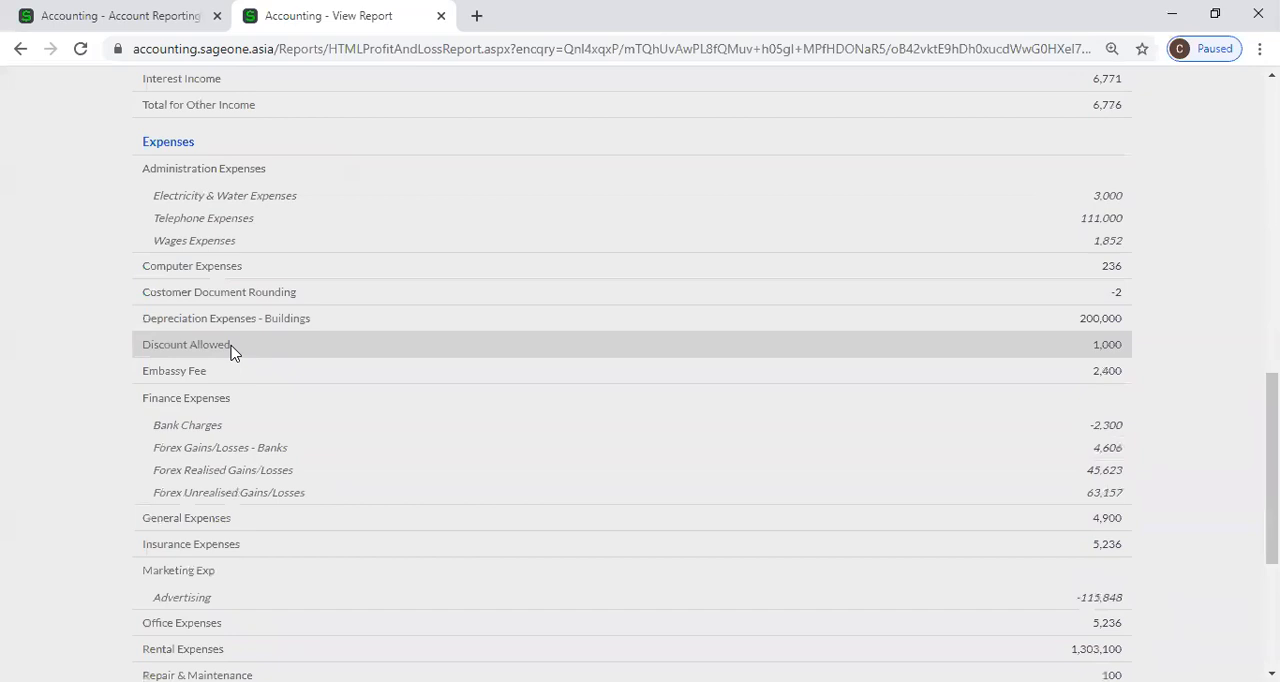
Switch back to the Account Reporting Groups page in the other browser tab.
left_click(123, 15)
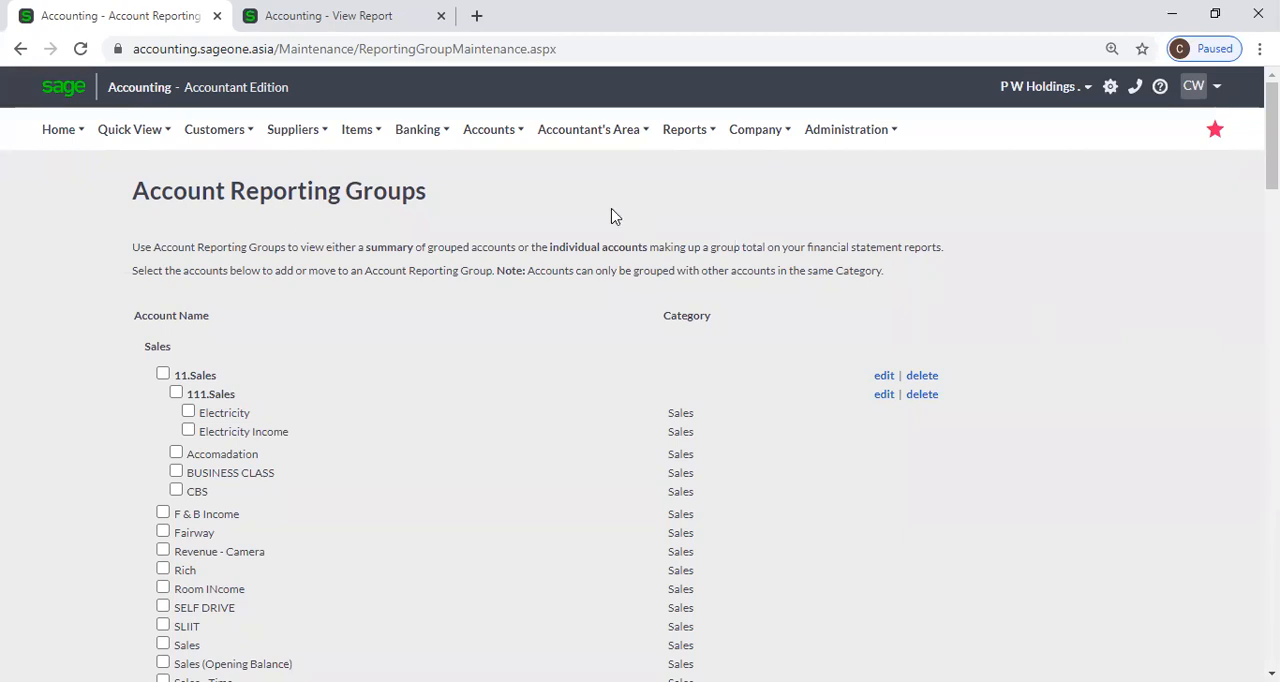
left_click(481, 137)
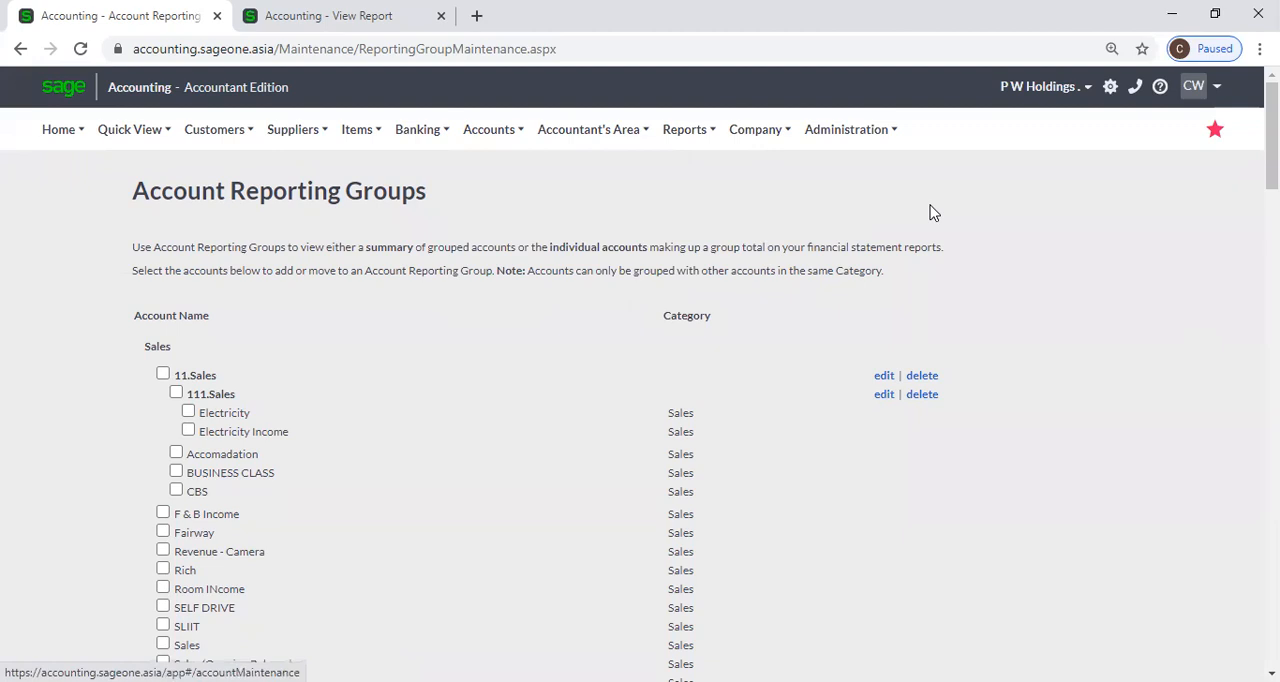
scroll(1058, 270, "down", 3)
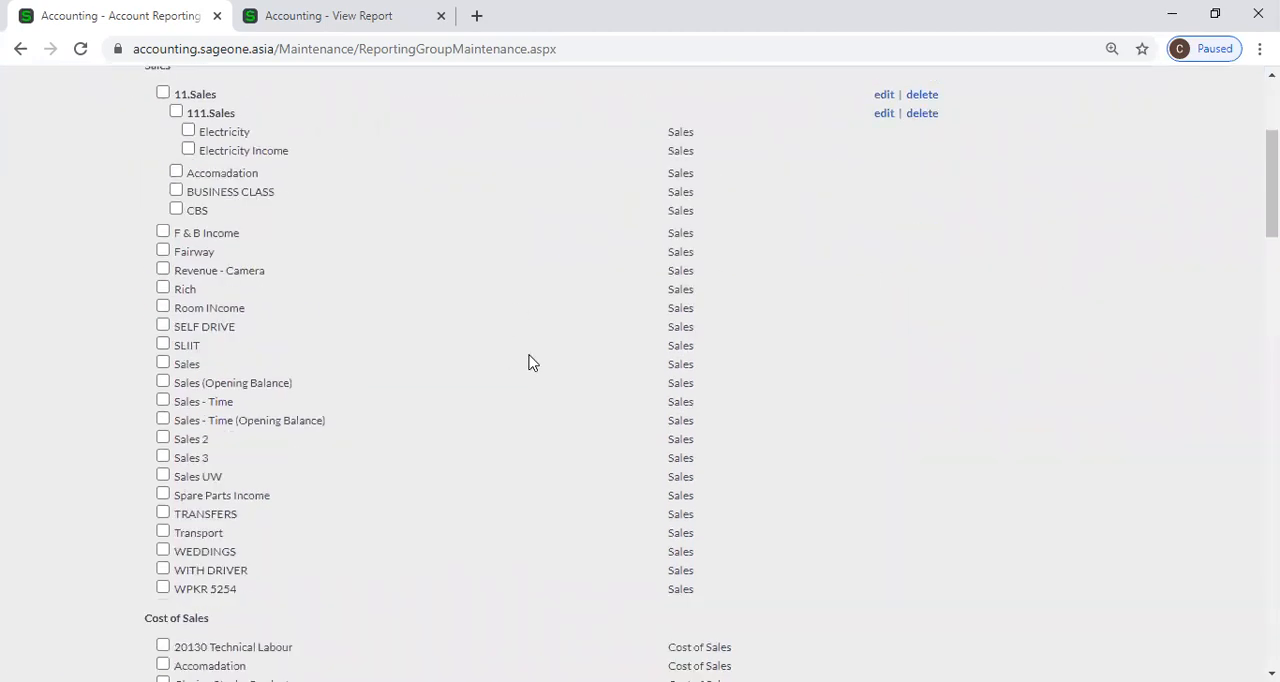
Group Sales - Time, Sales - Time (Opening Balance), Sales 2 and Sales 3 in a new account report group named Sales New.
left_click(163, 401)
left_click(163, 420)
left_click(163, 438)
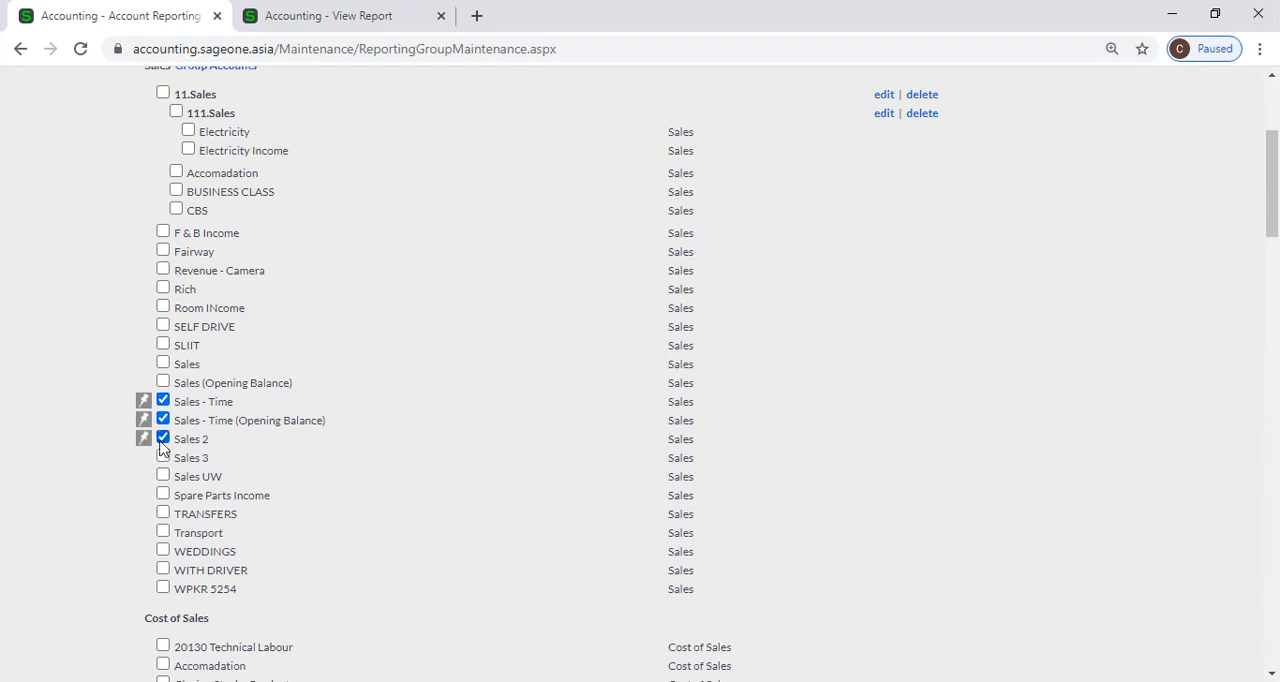
left_click(163, 457)
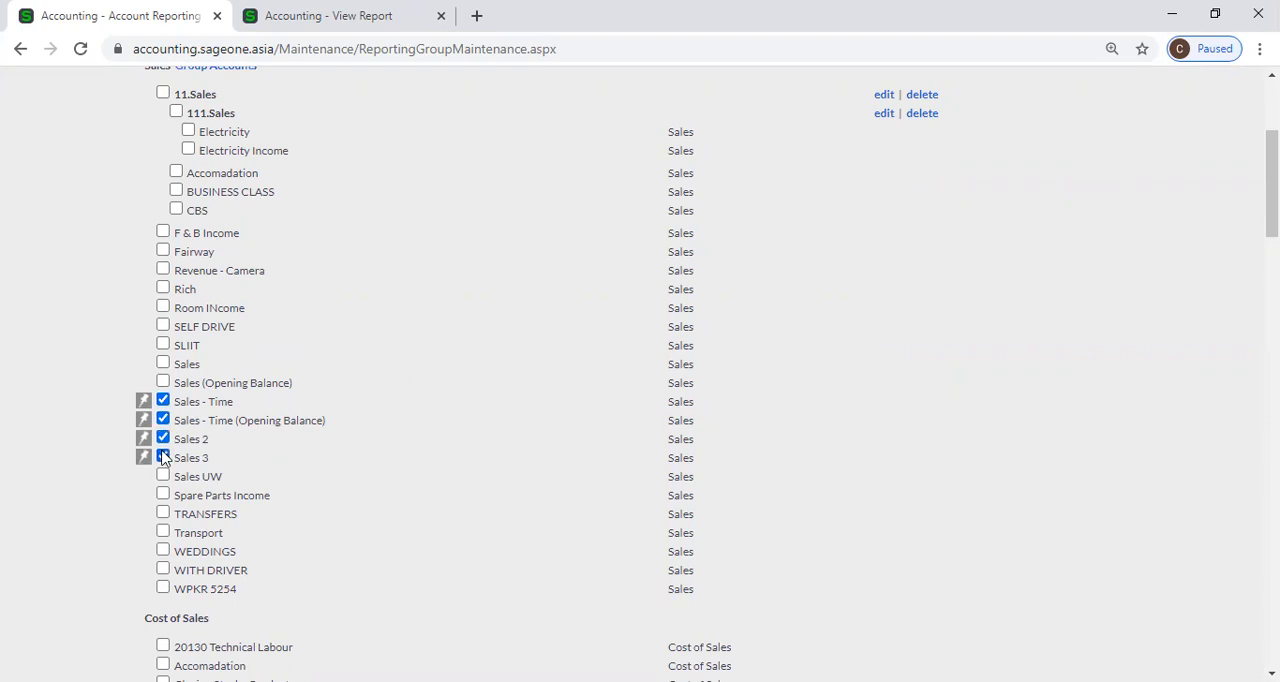
left_click(144, 402)
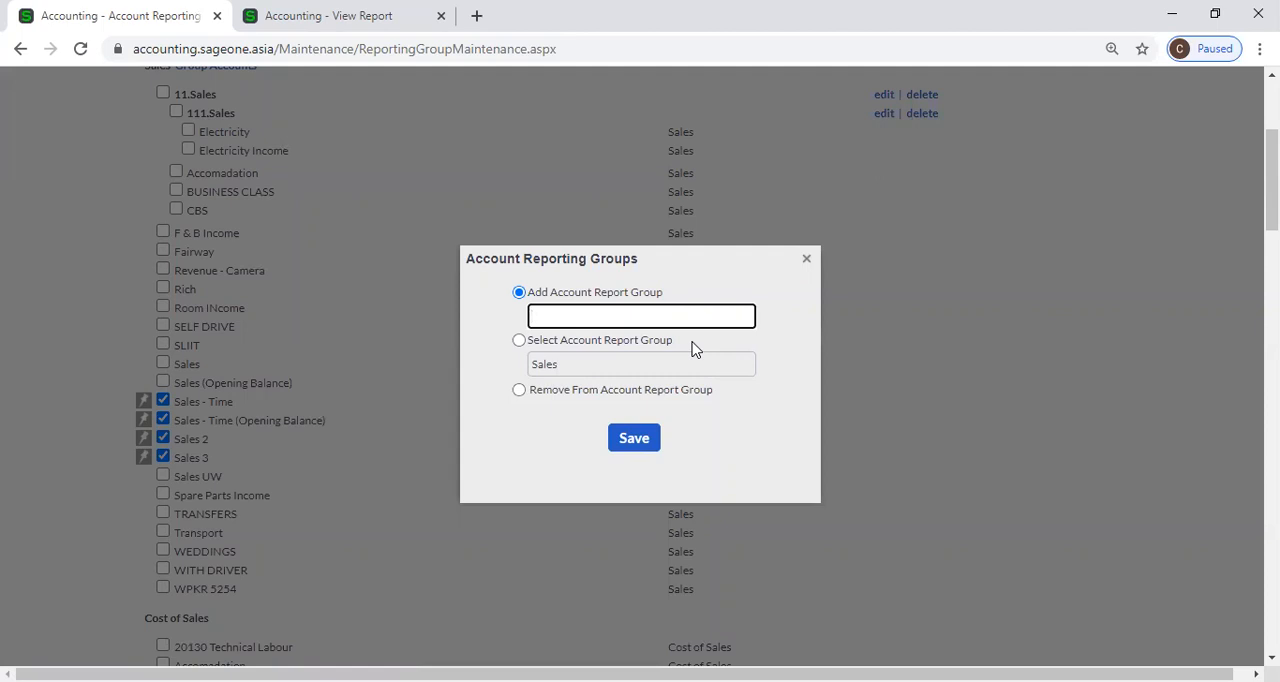
type("Sales New")
left_click(645, 444)
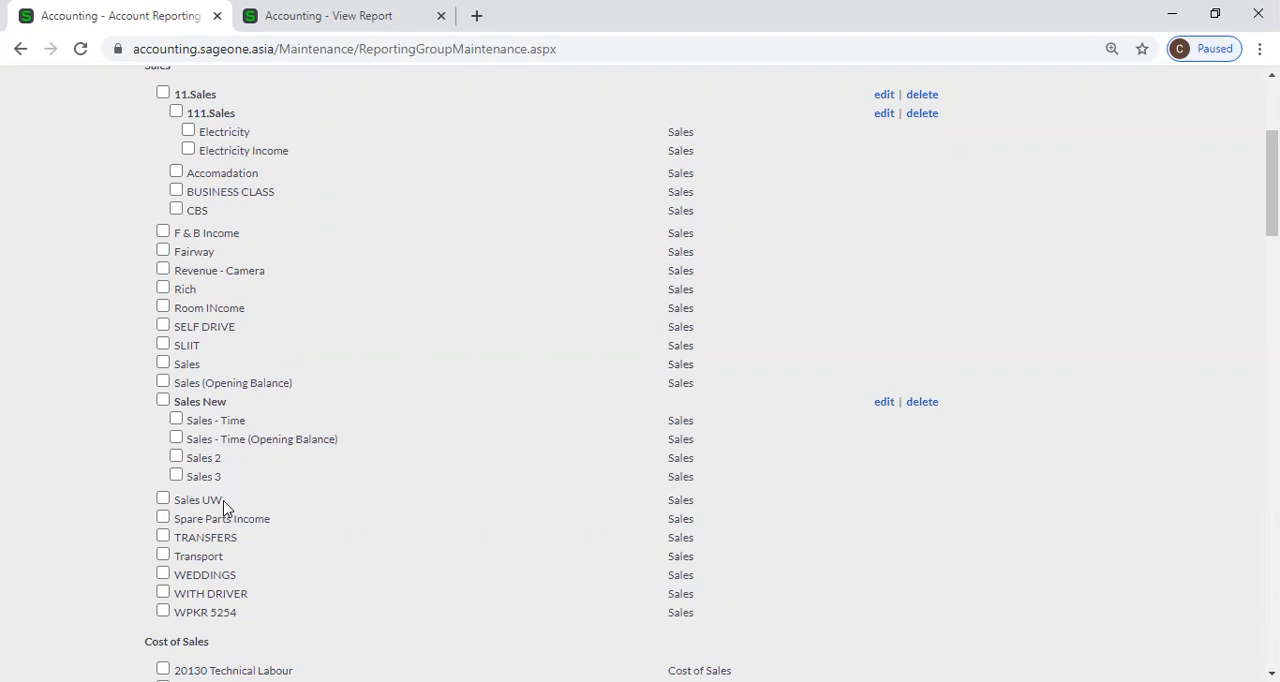
Add the Sales UW and Spare Parts Income accounts to the existing Sales New report group.
left_click(163, 499)
left_click(178, 519)
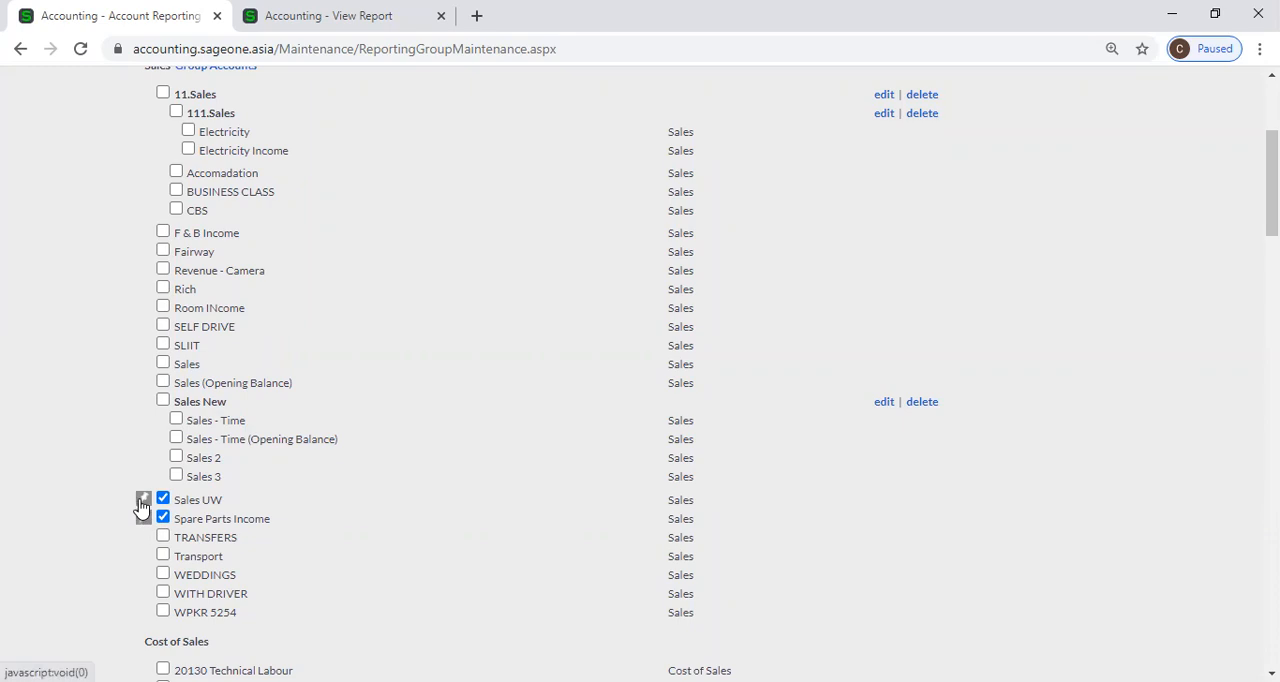
left_click(141, 503)
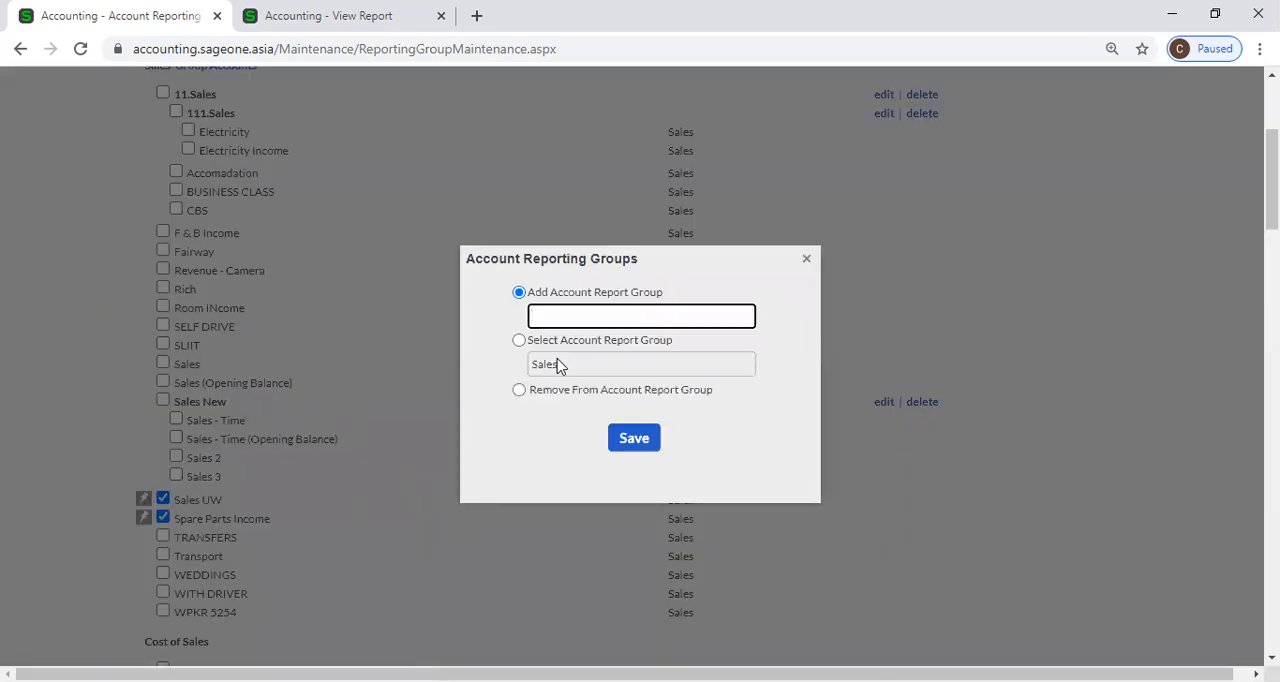
left_click(523, 342)
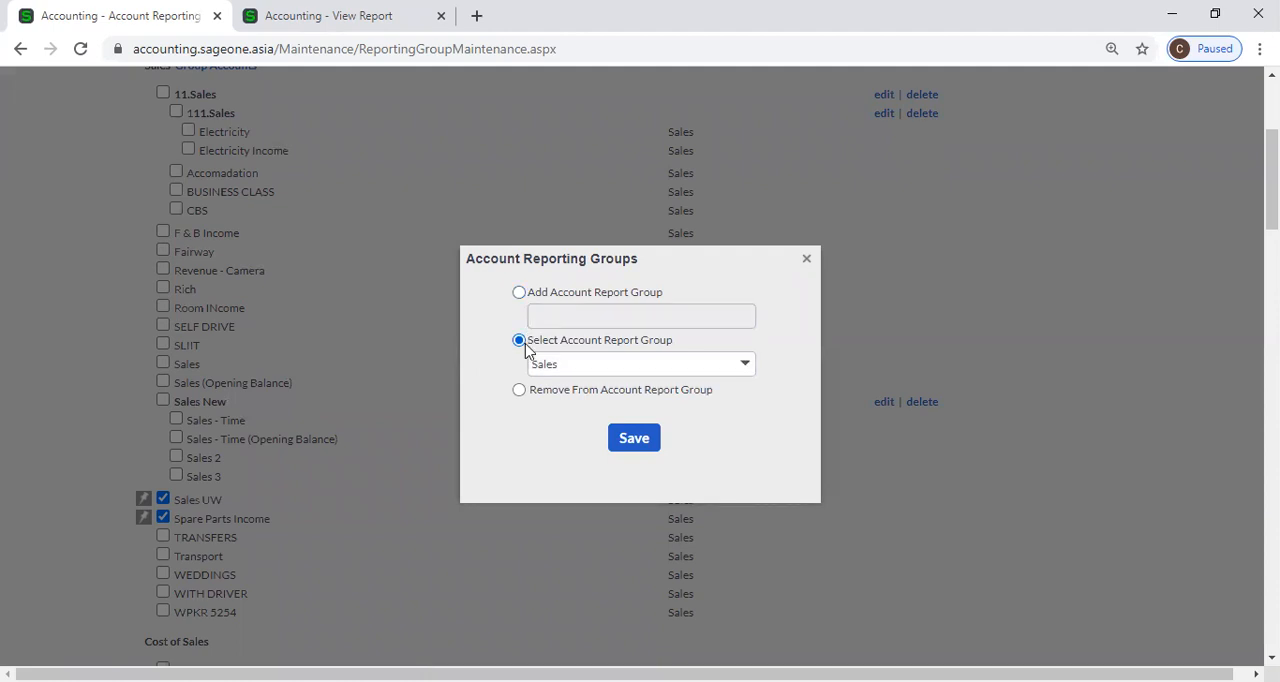
left_click(741, 366)
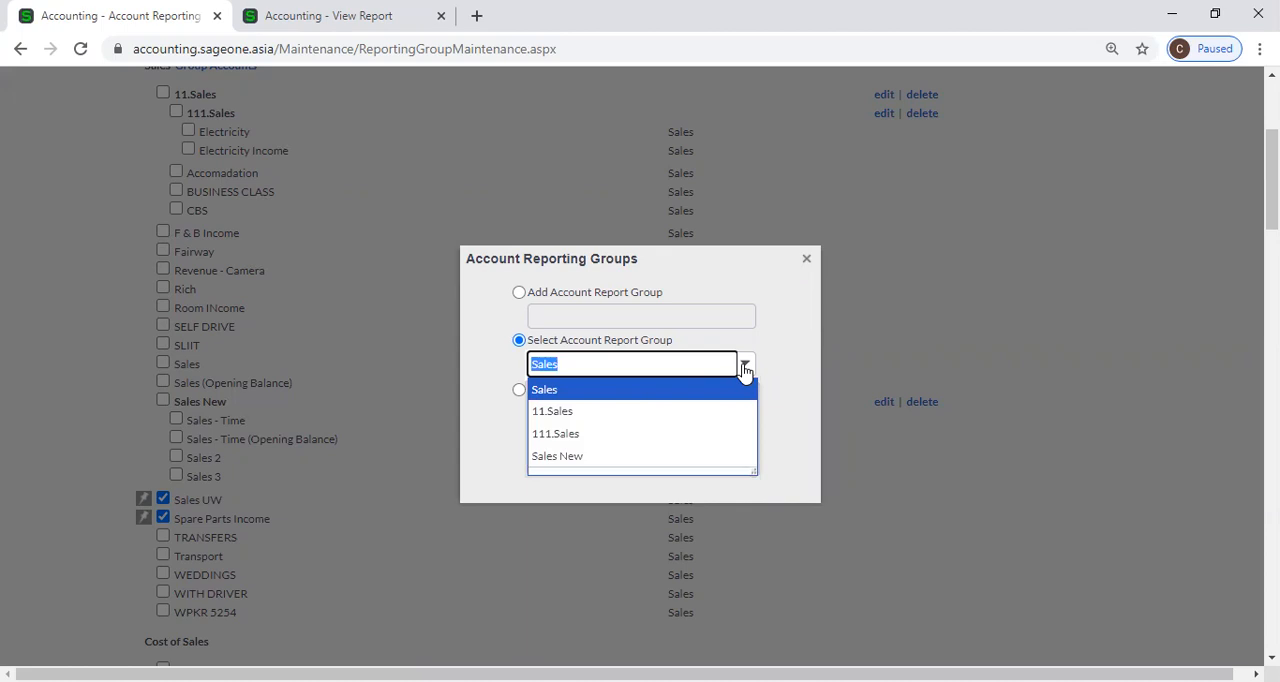
left_click(667, 457)
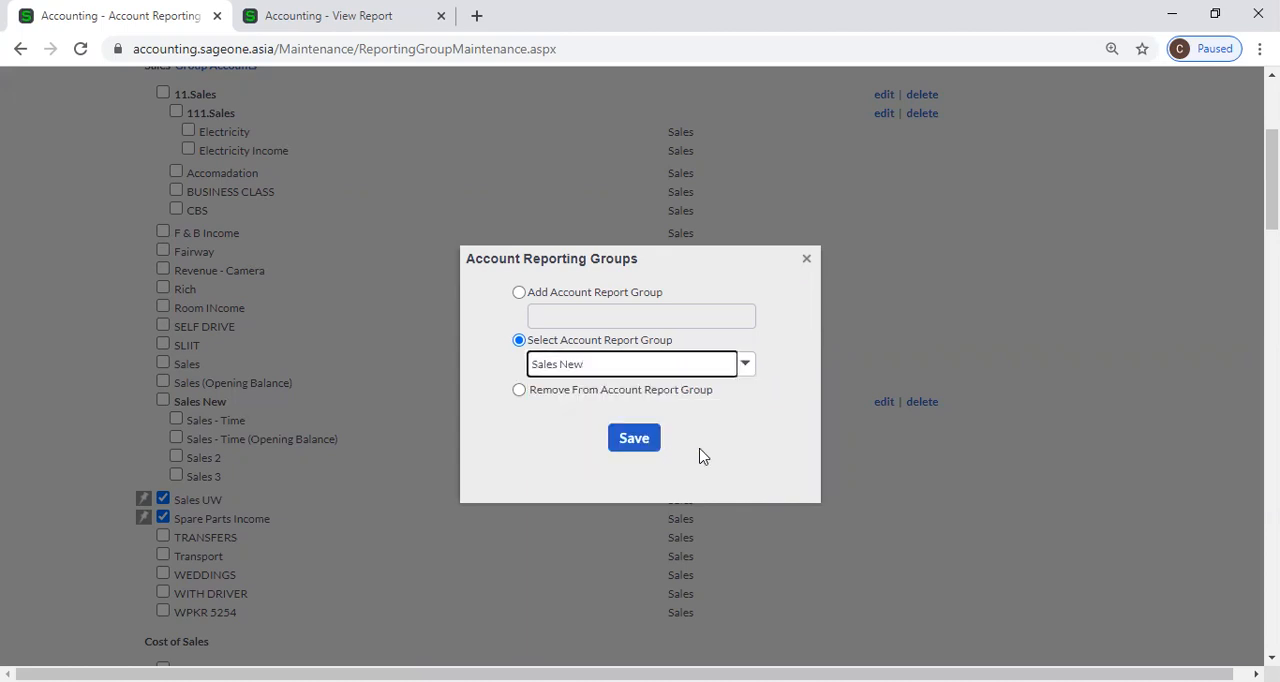
left_click(641, 447)
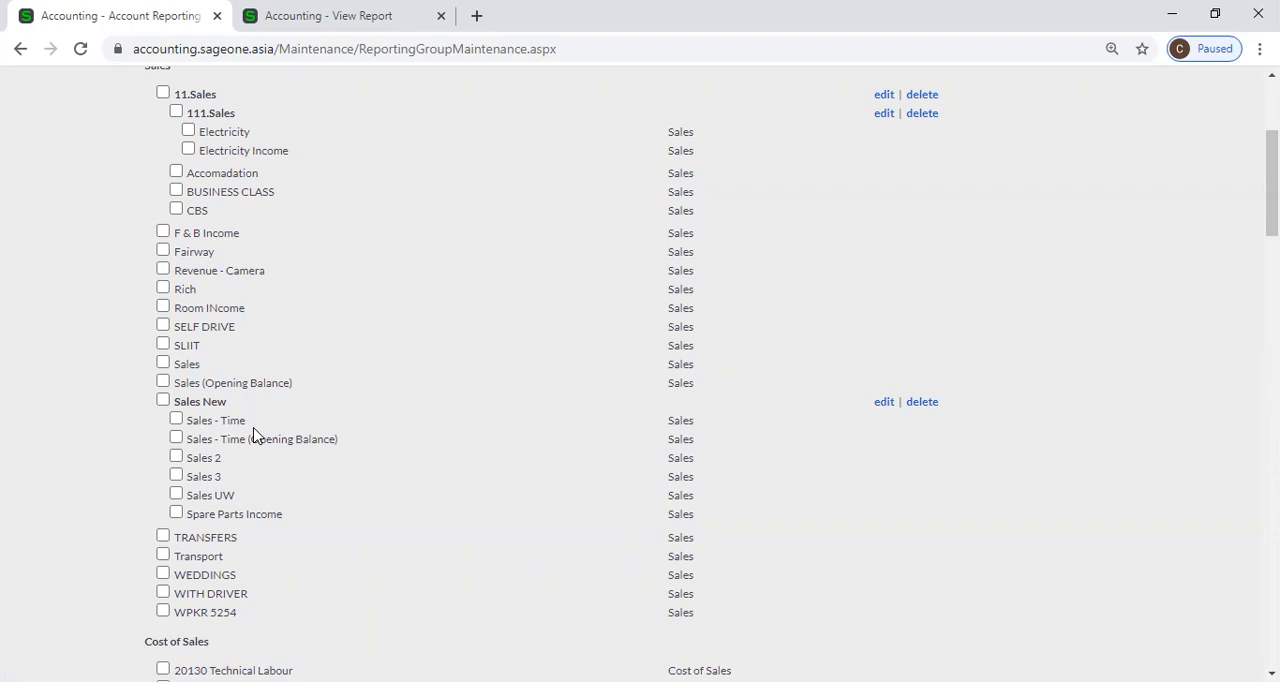
View the edit form of the Sales New group without changing it, and delete the group.
scroll(253, 434, "down", 1)
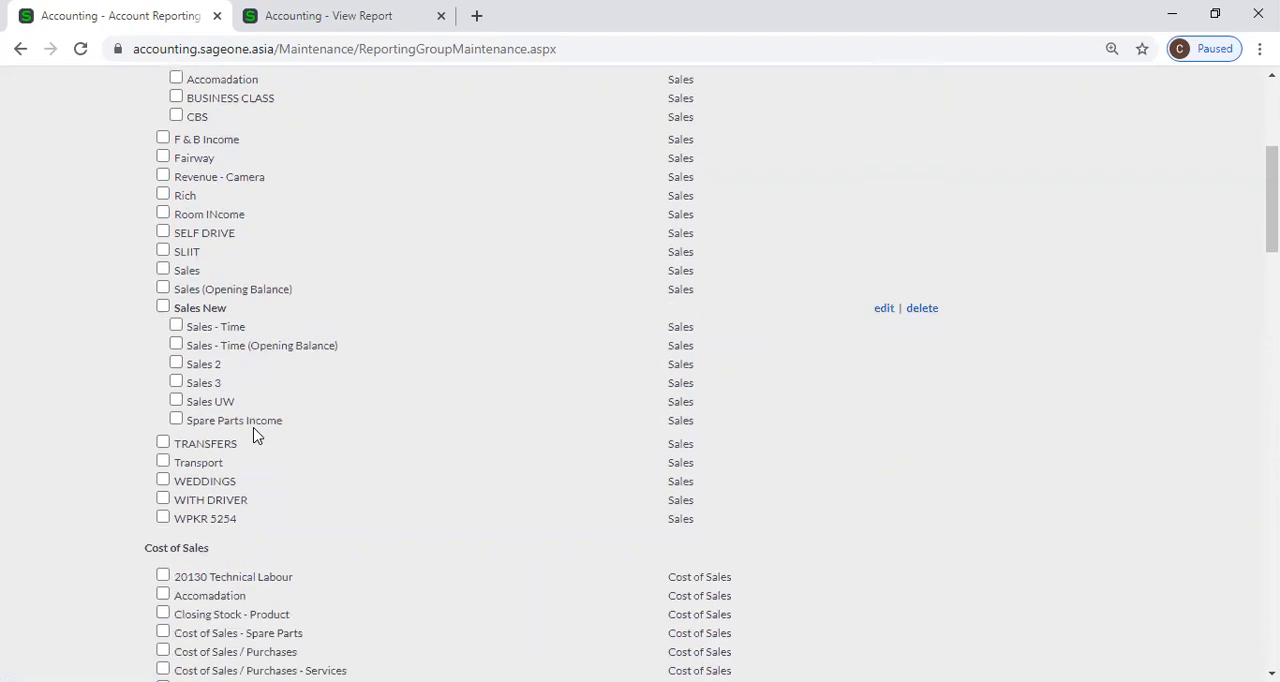
left_click(884, 310)
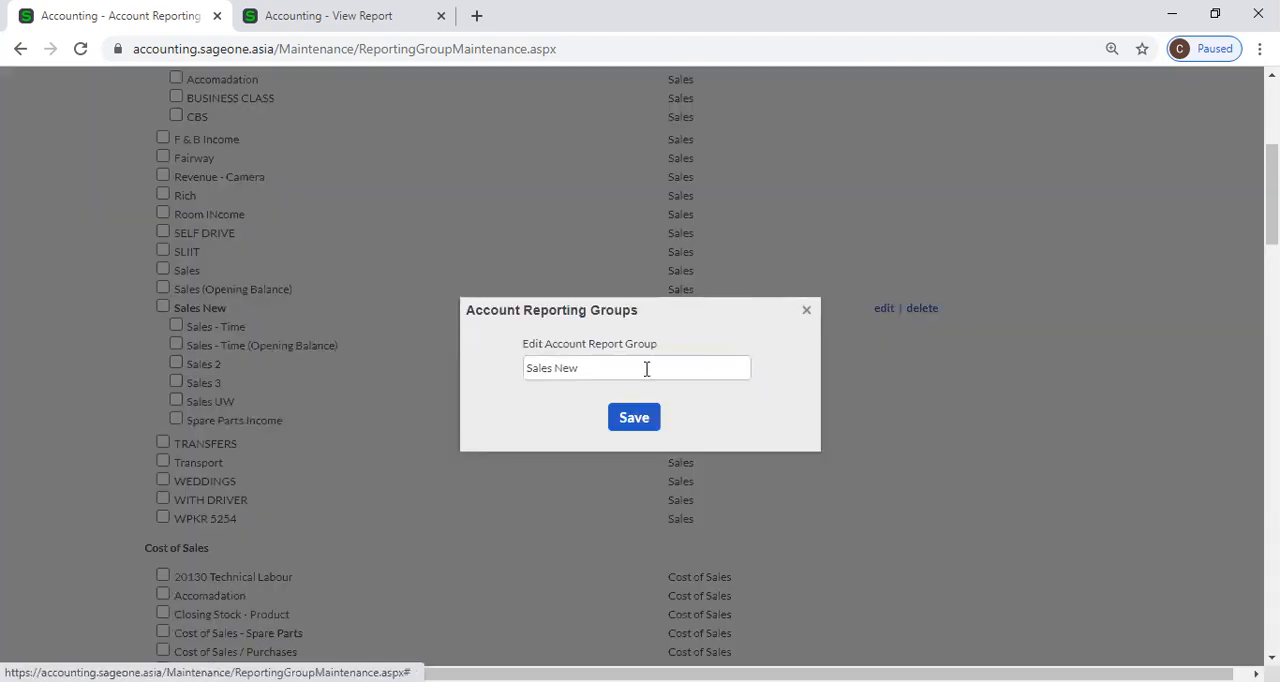
left_click(810, 310)
left_click(920, 310)
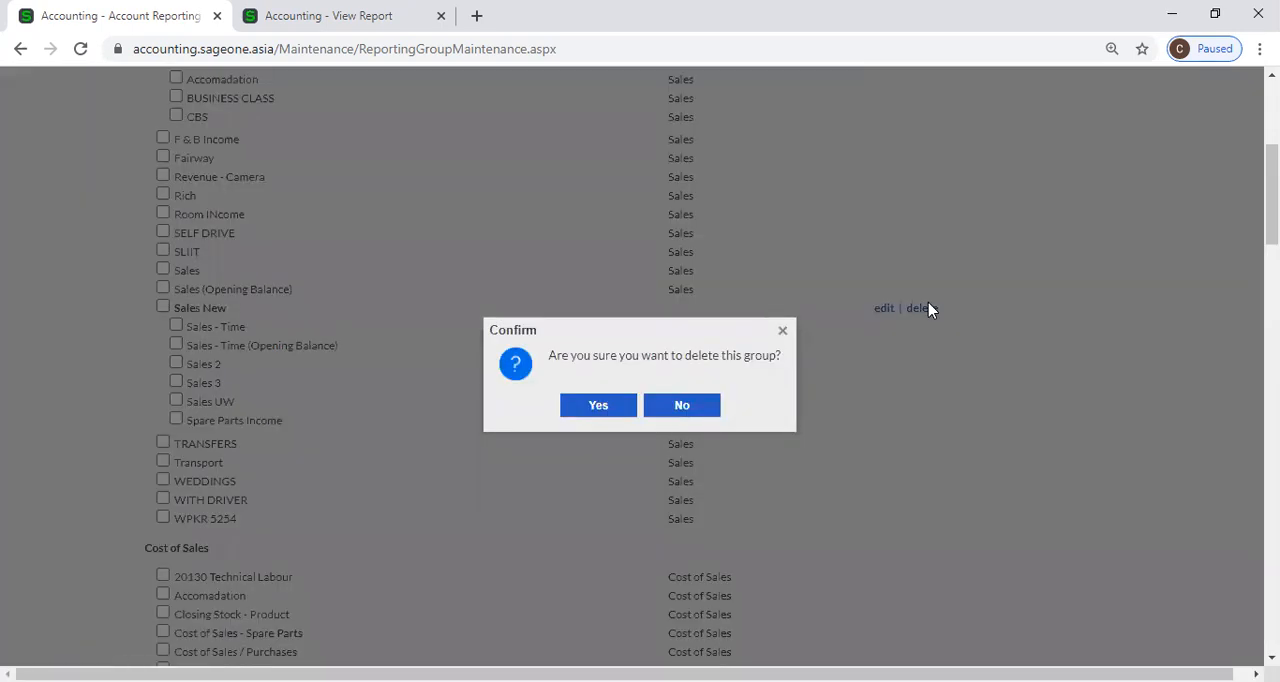
left_click(610, 410)
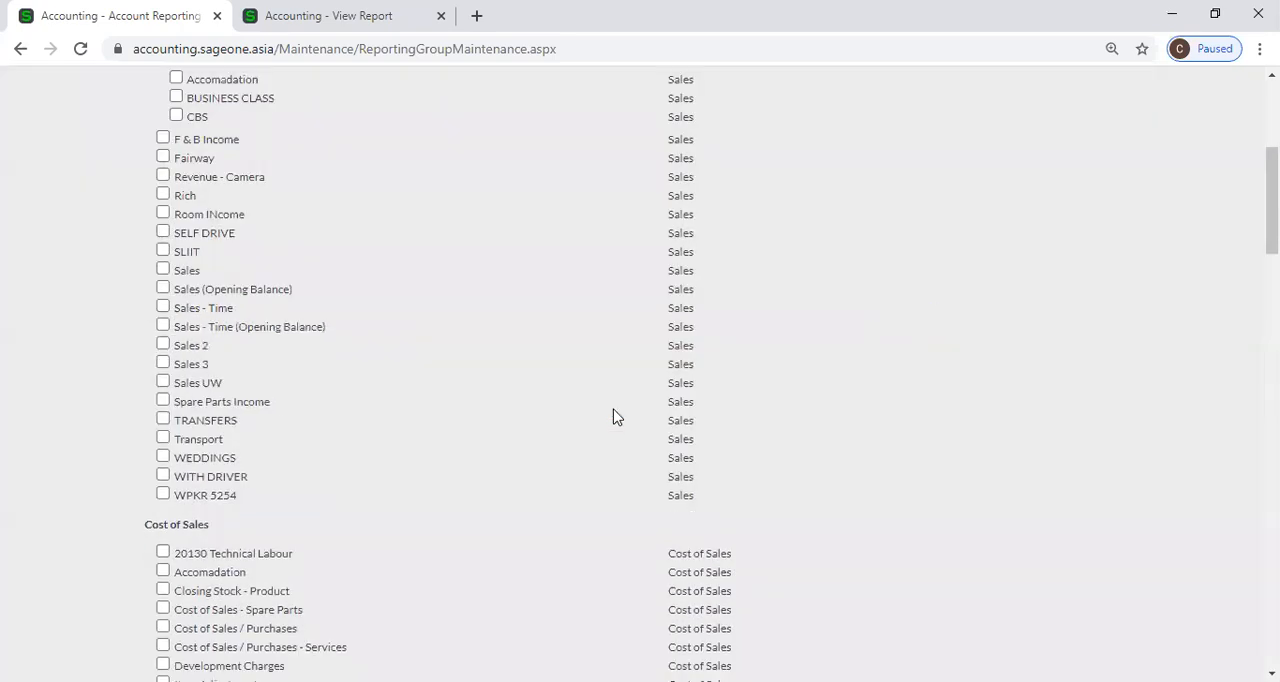
Group the Sales 2 and Sales 3 accounts in a new account report group named Sales New.
scroll(631, 431, "down", 5)
scroll(631, 431, "up", 4)
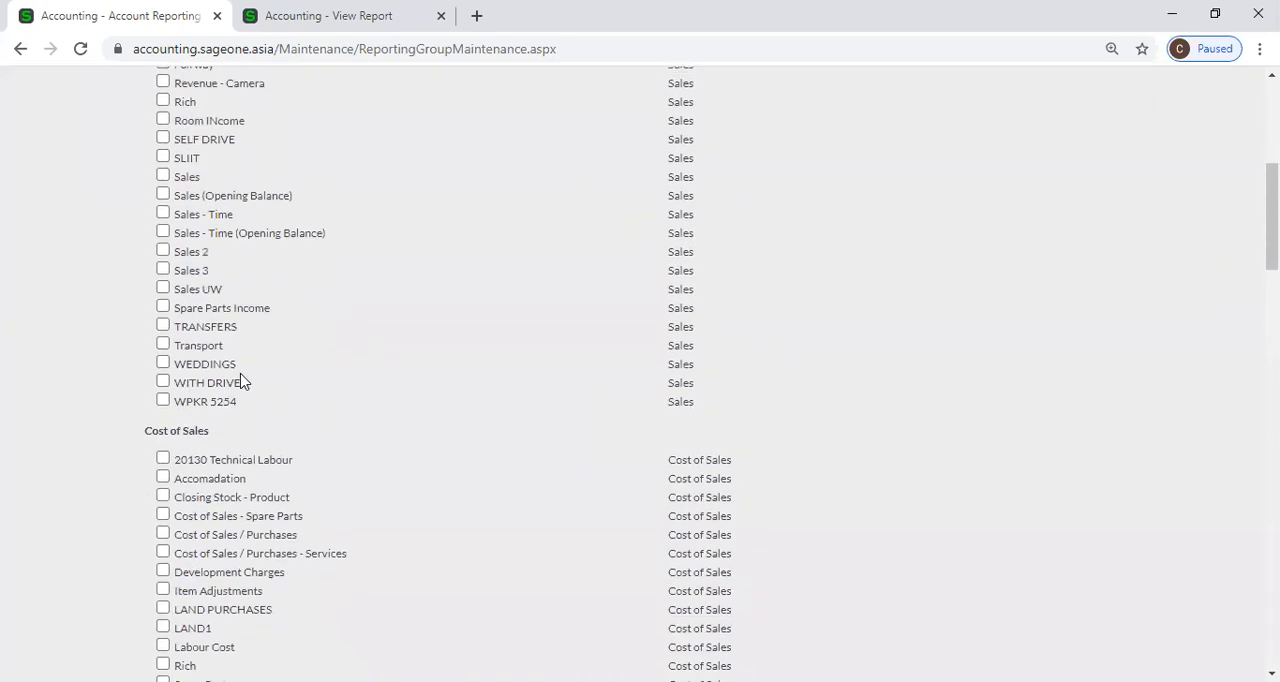
scroll(165, 314, "up", 1)
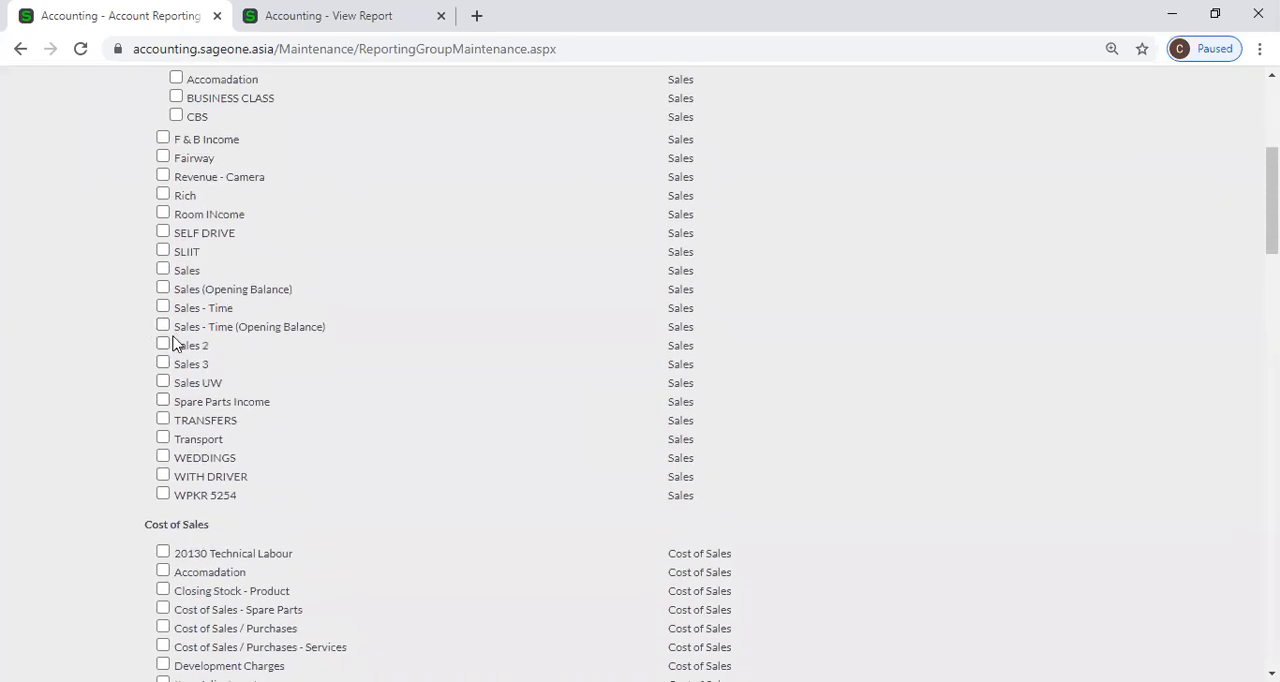
left_click(163, 346)
left_click(163, 364)
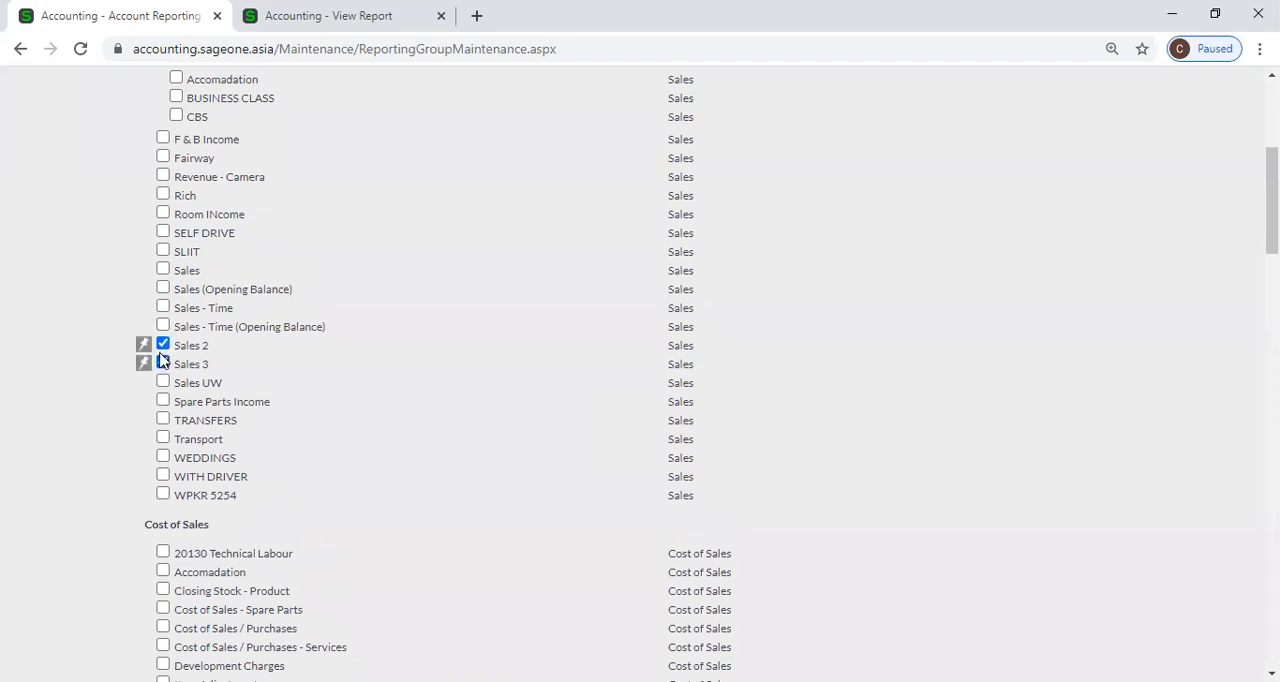
left_click(144, 363)
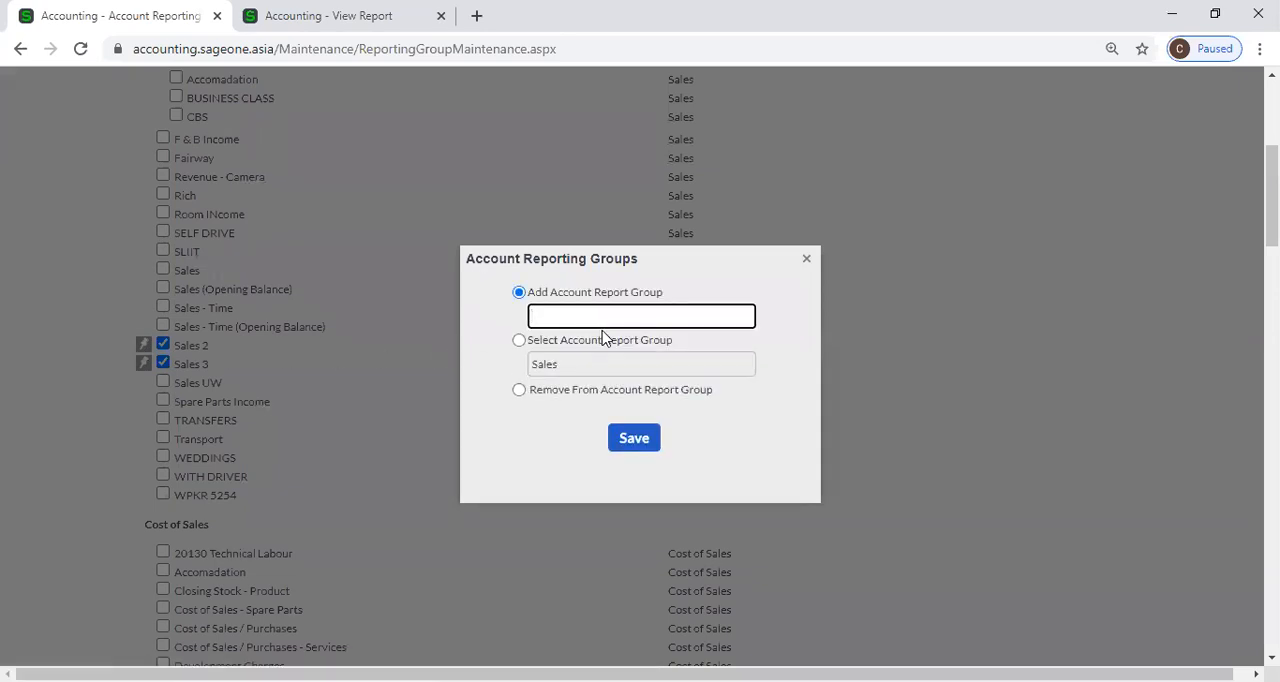
type("sa")
left_click(624, 352)
left_click(618, 436)
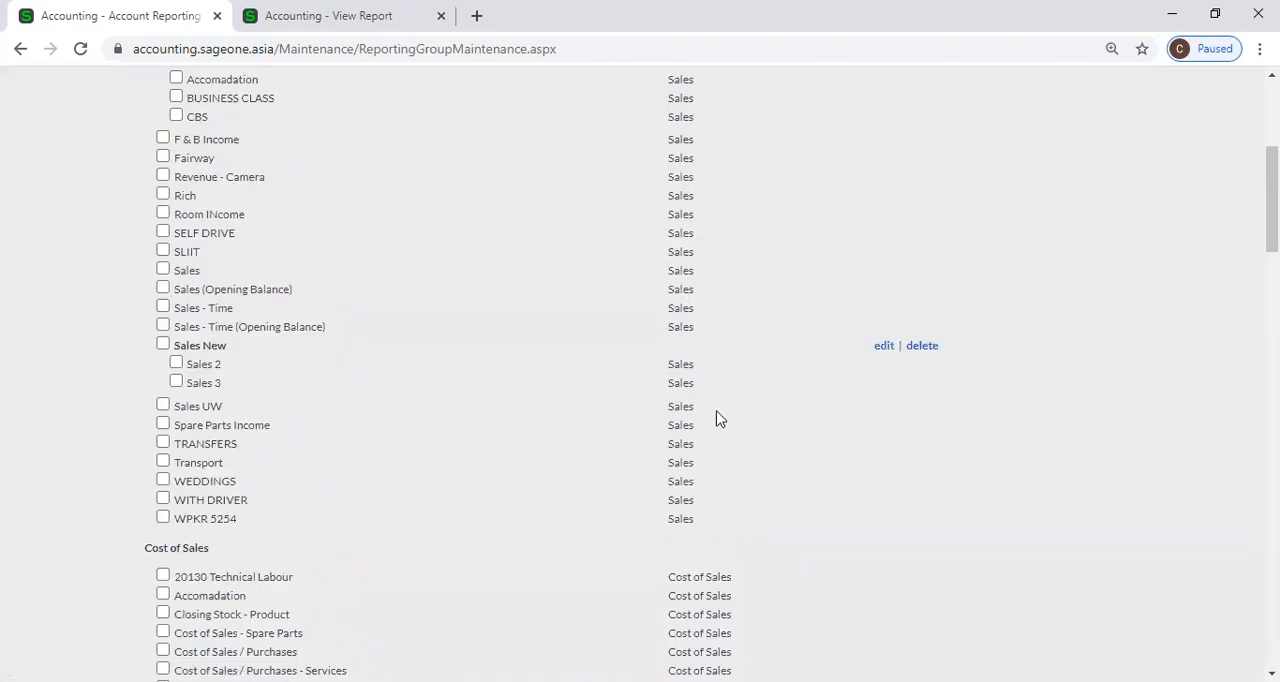
Examine the account reporting groups across the categories from Sales through Expenses and assets to Owners Equity.
scroll(724, 414, "down", 1)
scroll(724, 414, "down", 10)
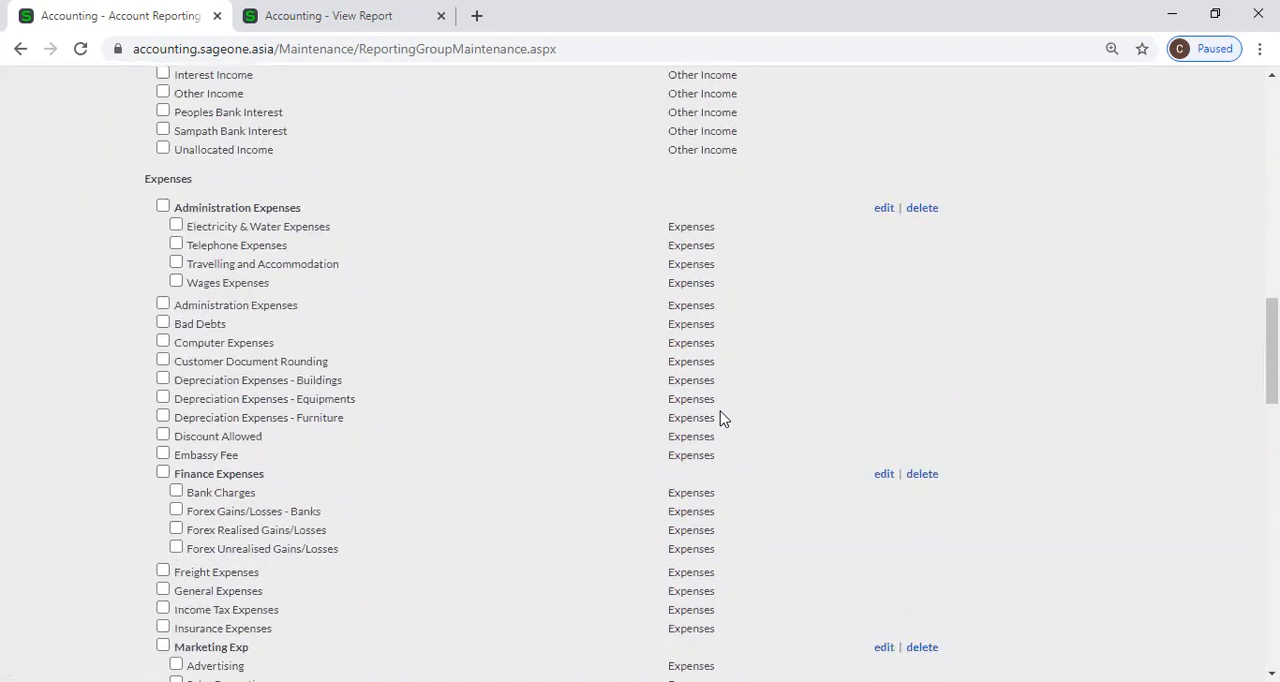
scroll(724, 418, "down", 15)
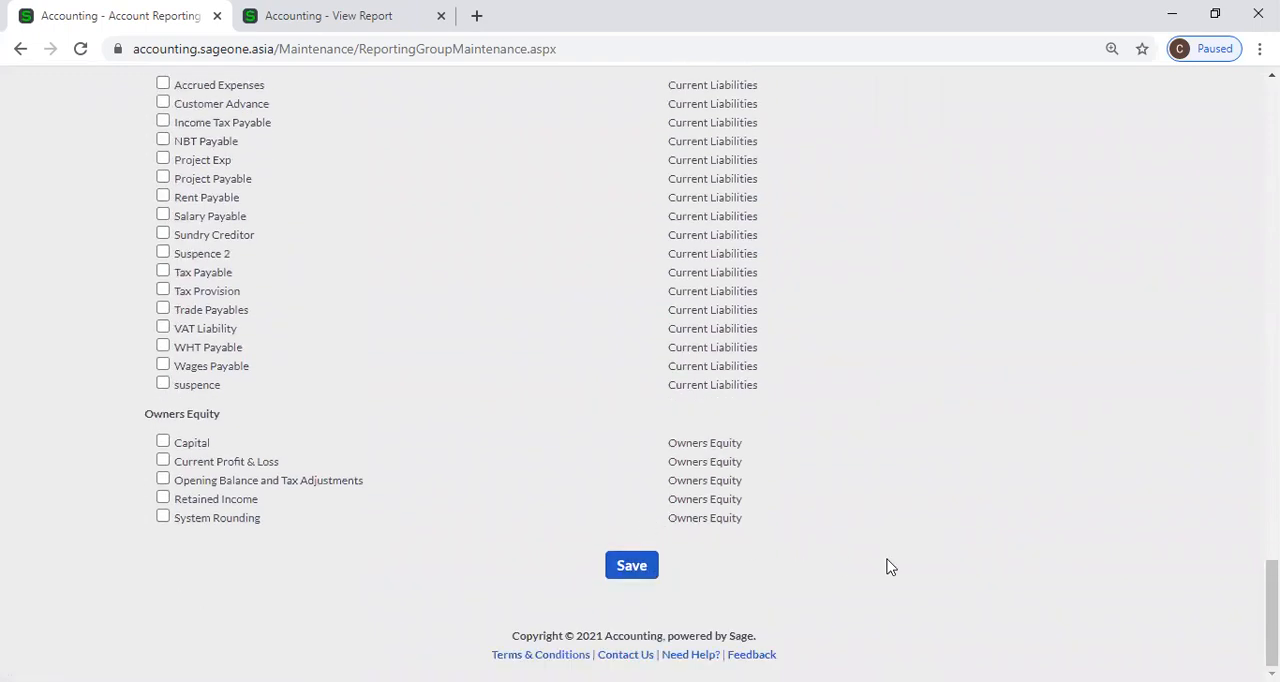
scroll(890, 566, "up", 3)
scroll(890, 566, "up", 18)
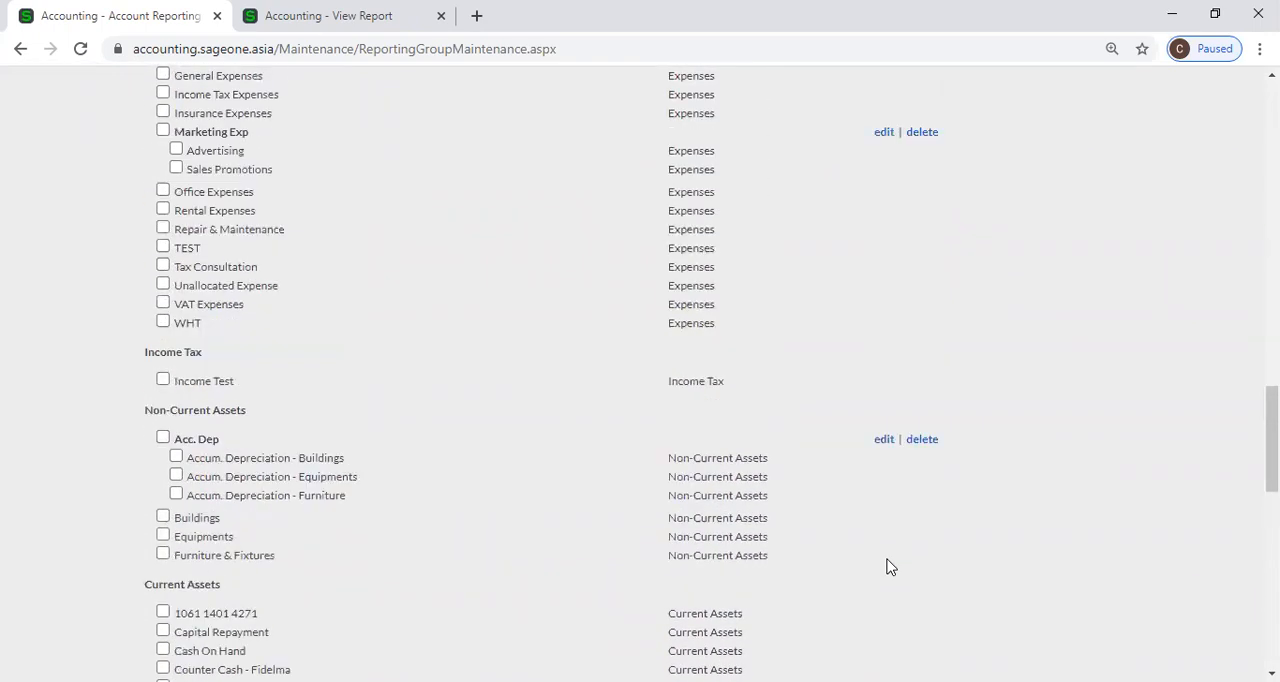
scroll(243, 340, "up", 8)
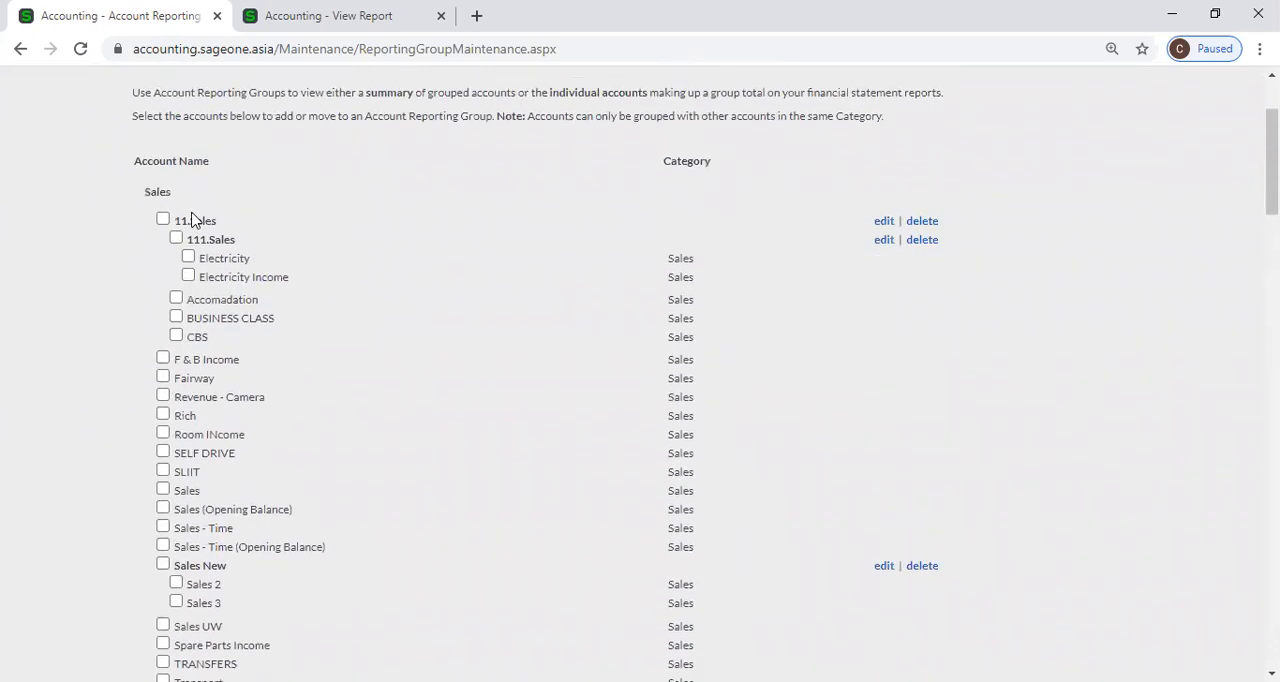
scroll(246, 297, "down", 5)
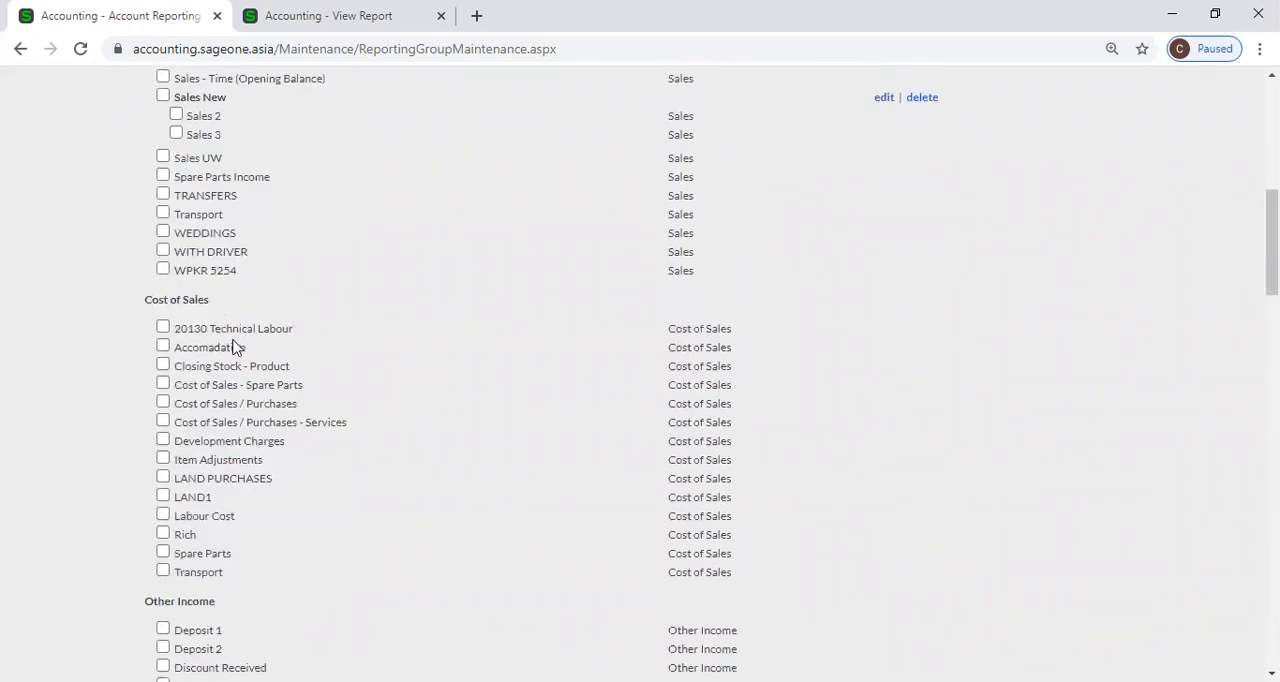
scroll(223, 326, "down", 4)
scroll(197, 256, "down", 6)
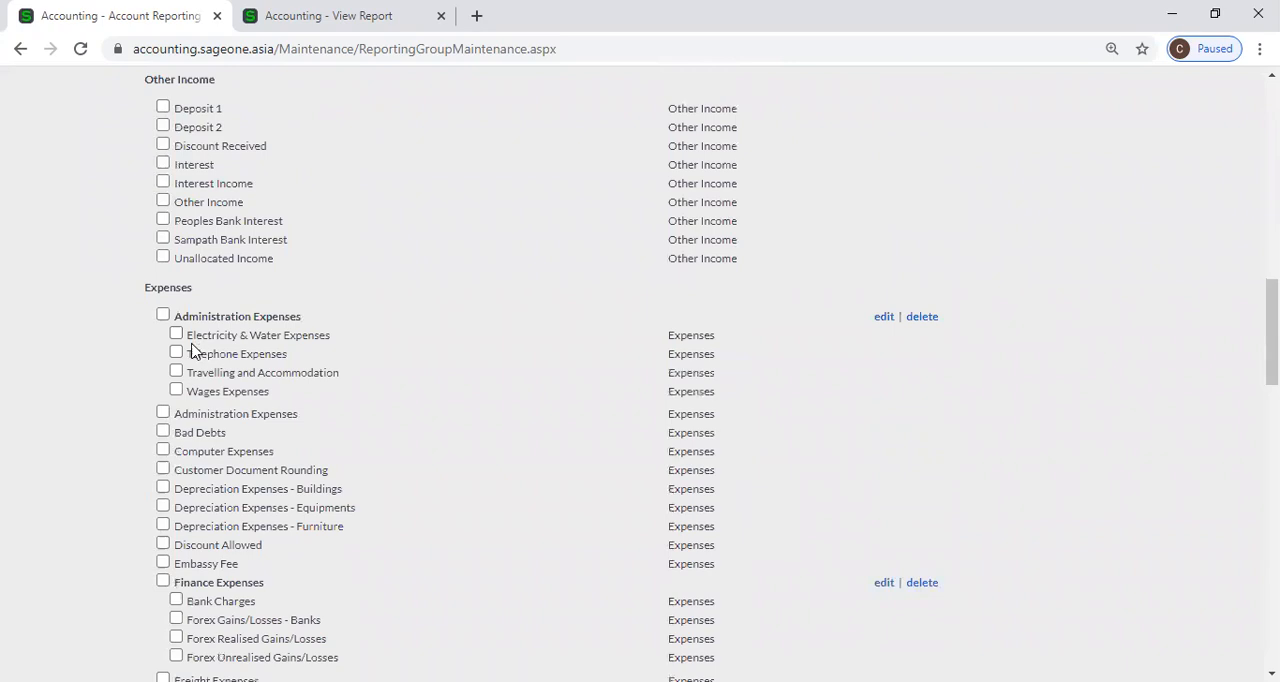
scroll(193, 360, "down", 3)
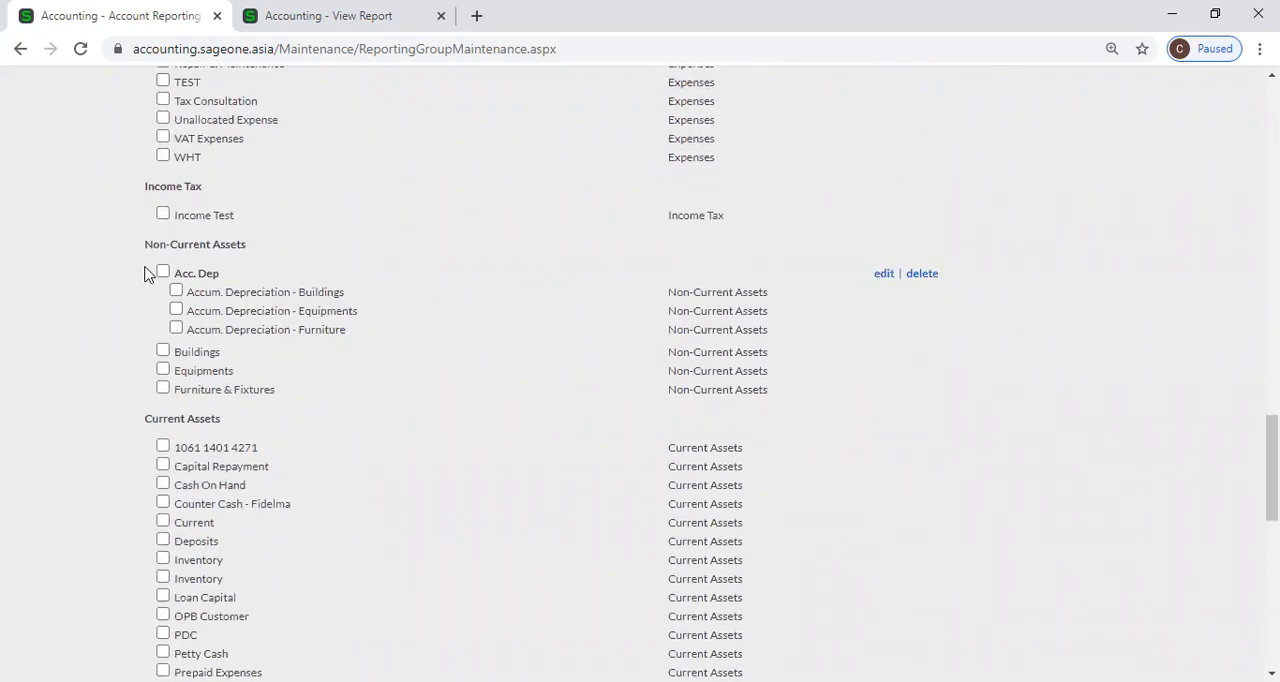
Review the remaining accounts from Non-Current Assets to Owners Equity, and return to the Sales reporting groups at the start of the list.
scroll(166, 275, "down", 9)
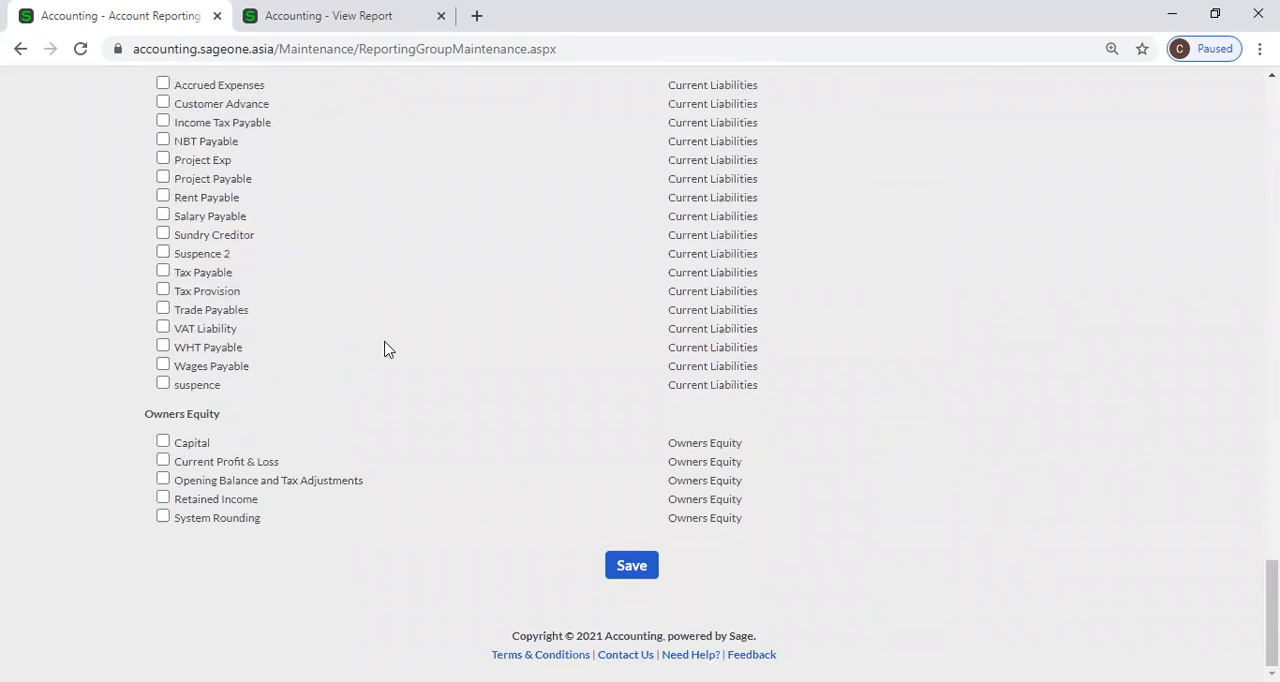
scroll(383, 348, "up", 6)
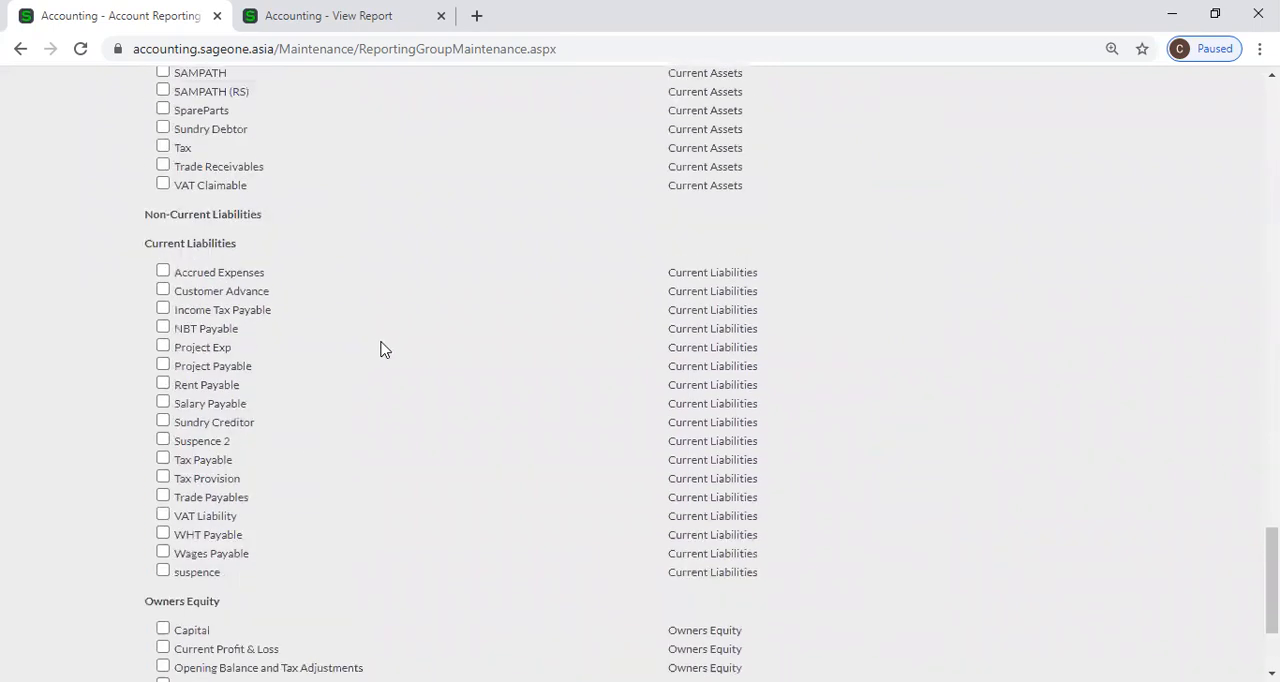
scroll(383, 348, "up", 1)
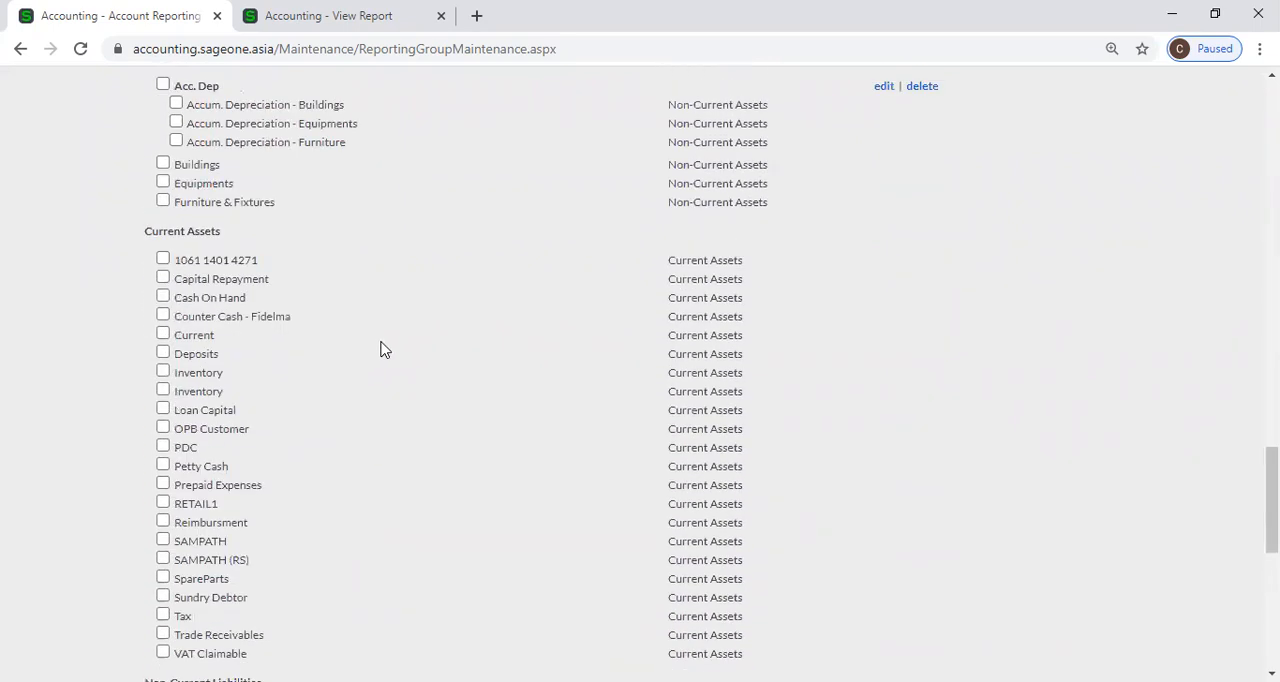
scroll(383, 348, "up", 15)
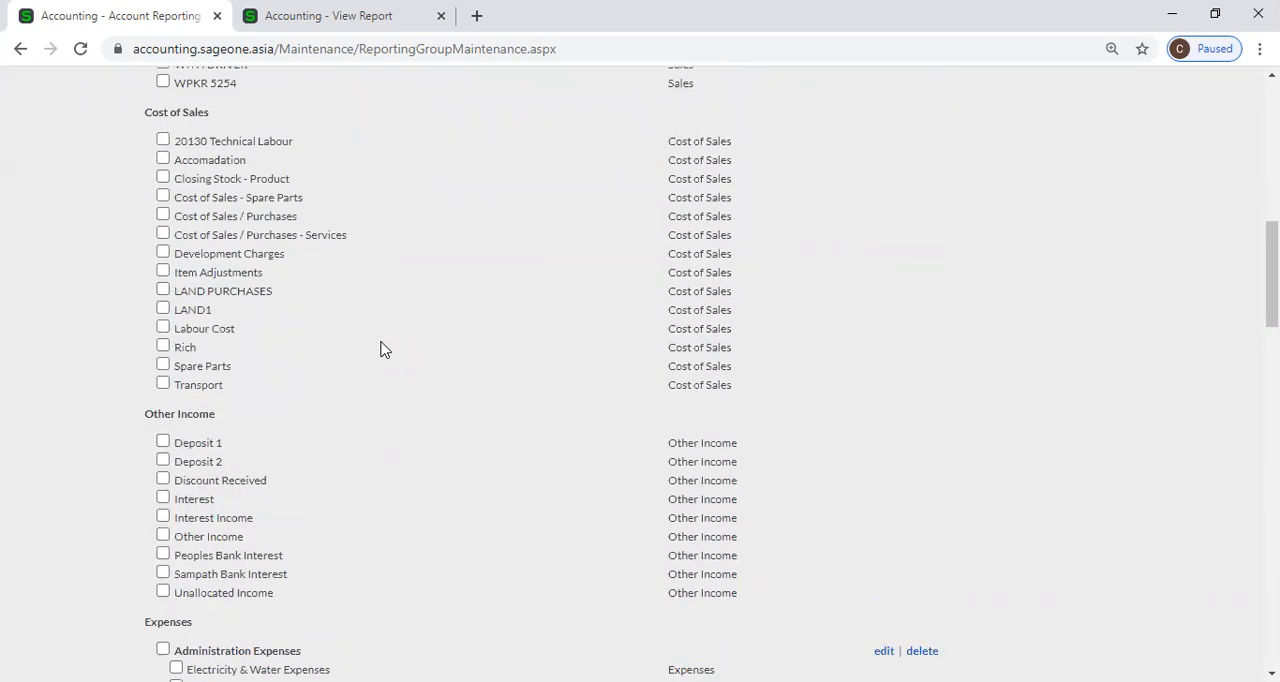
scroll(383, 348, "up", 7)
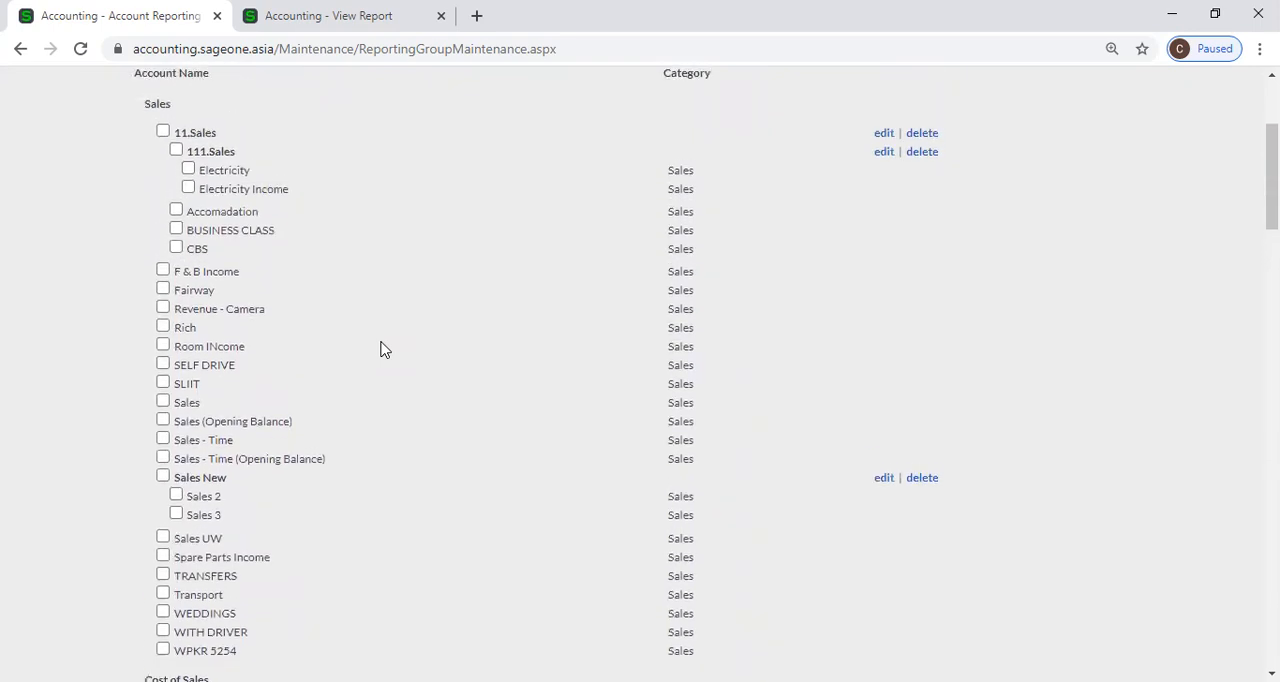
scroll(383, 348, "up", 2)
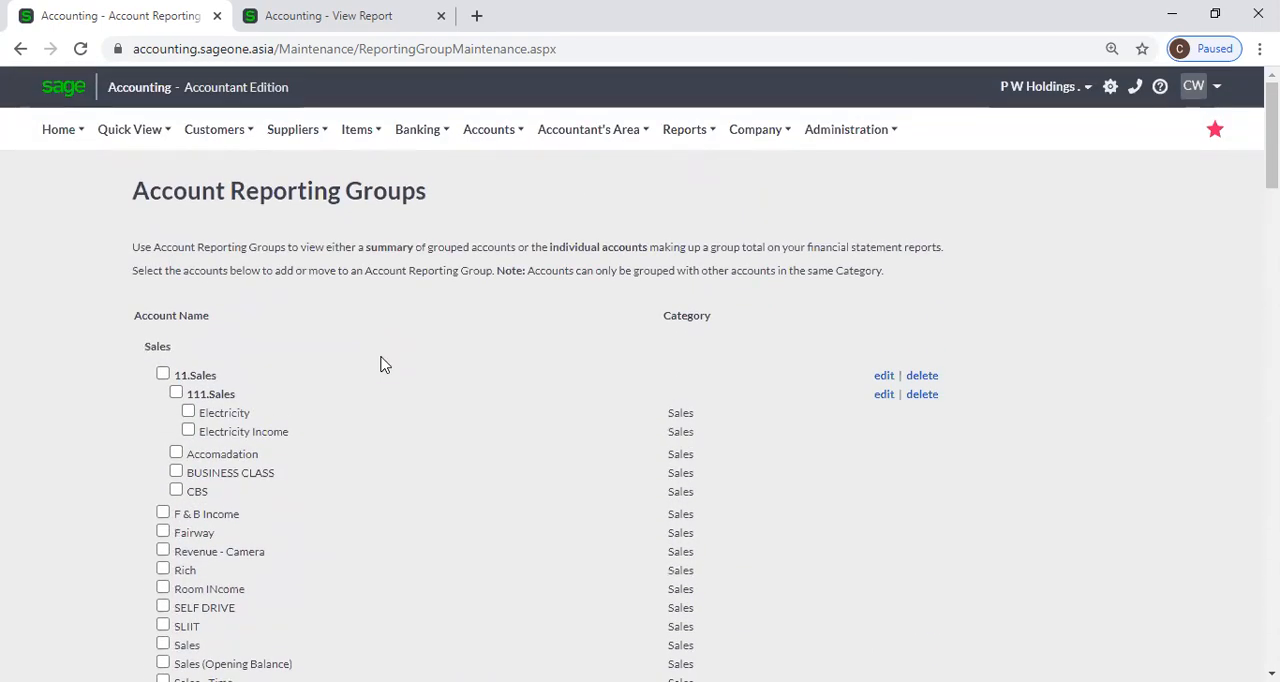
mouse_move(476, 131)
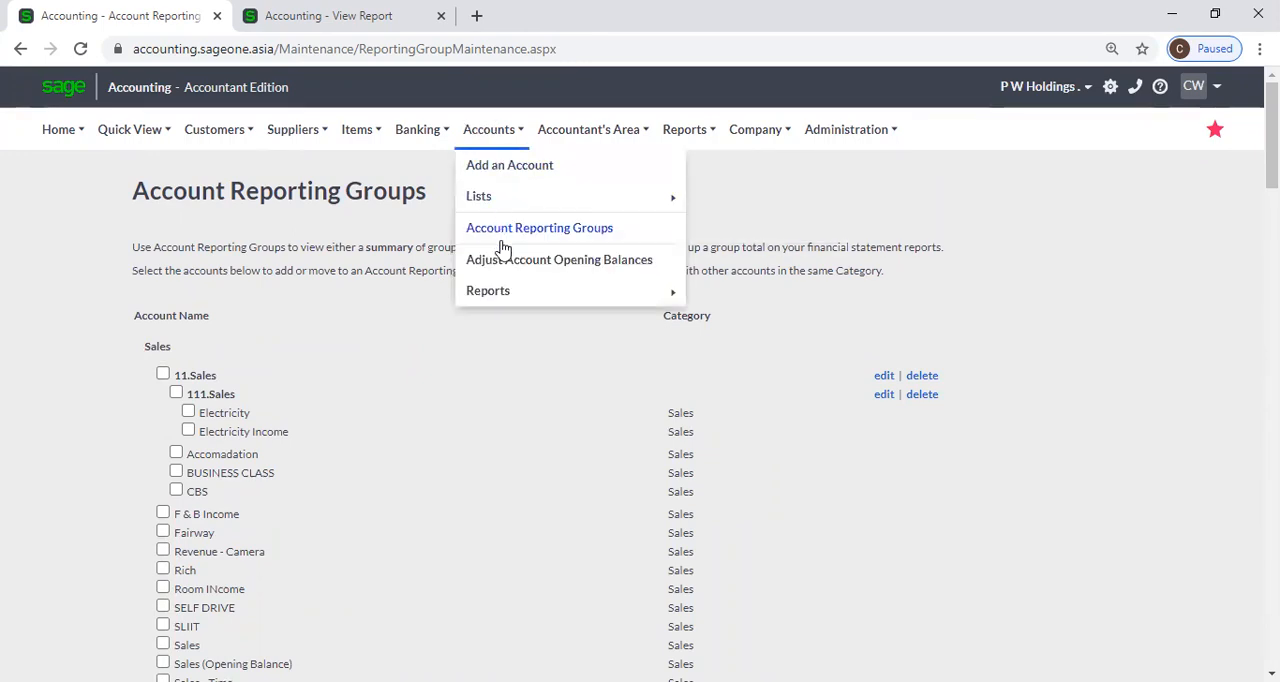
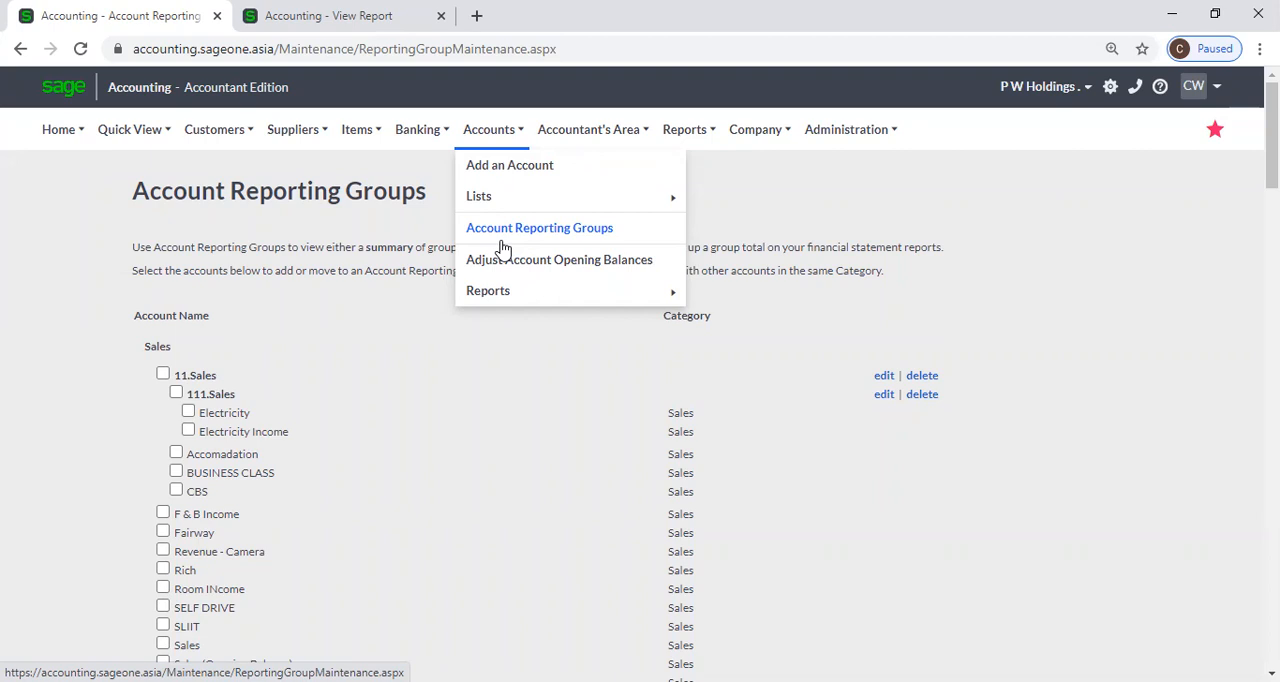
Group the six Cost of Sales accounts from Closing Stock - Product through Item Adjustments in a new account report group named COS 1.
scroll(400, 345, "down", 2)
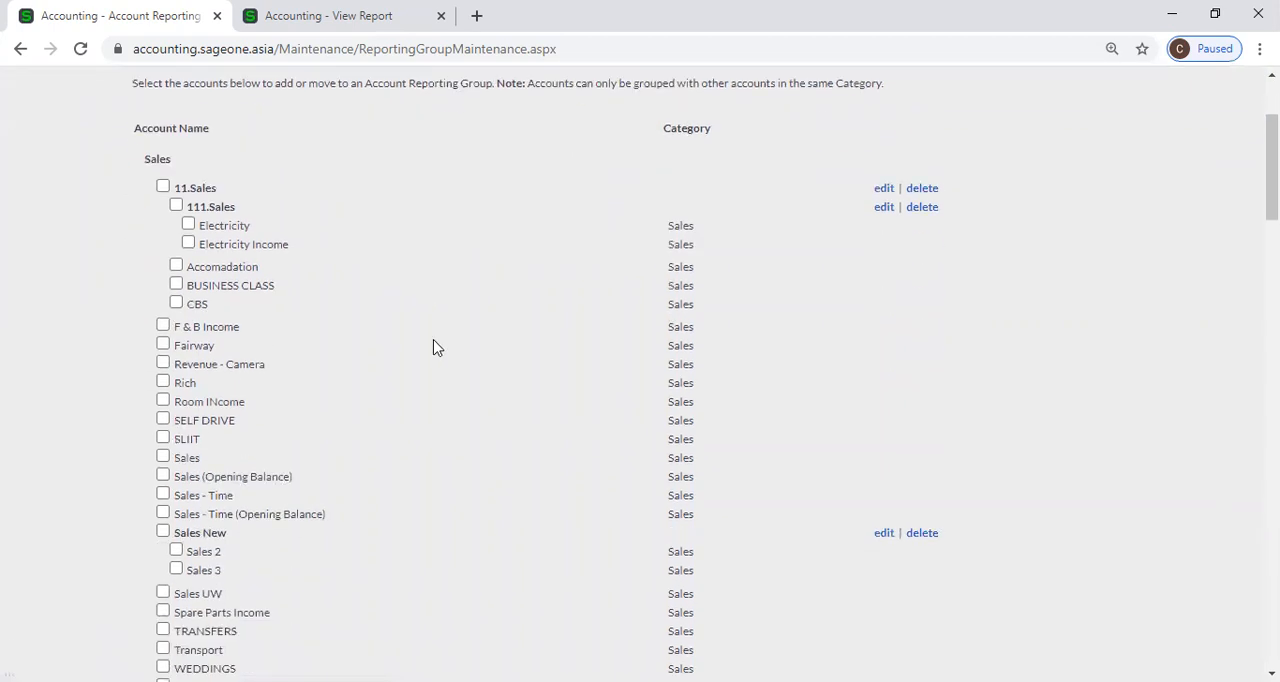
scroll(350, 370, "down", 5)
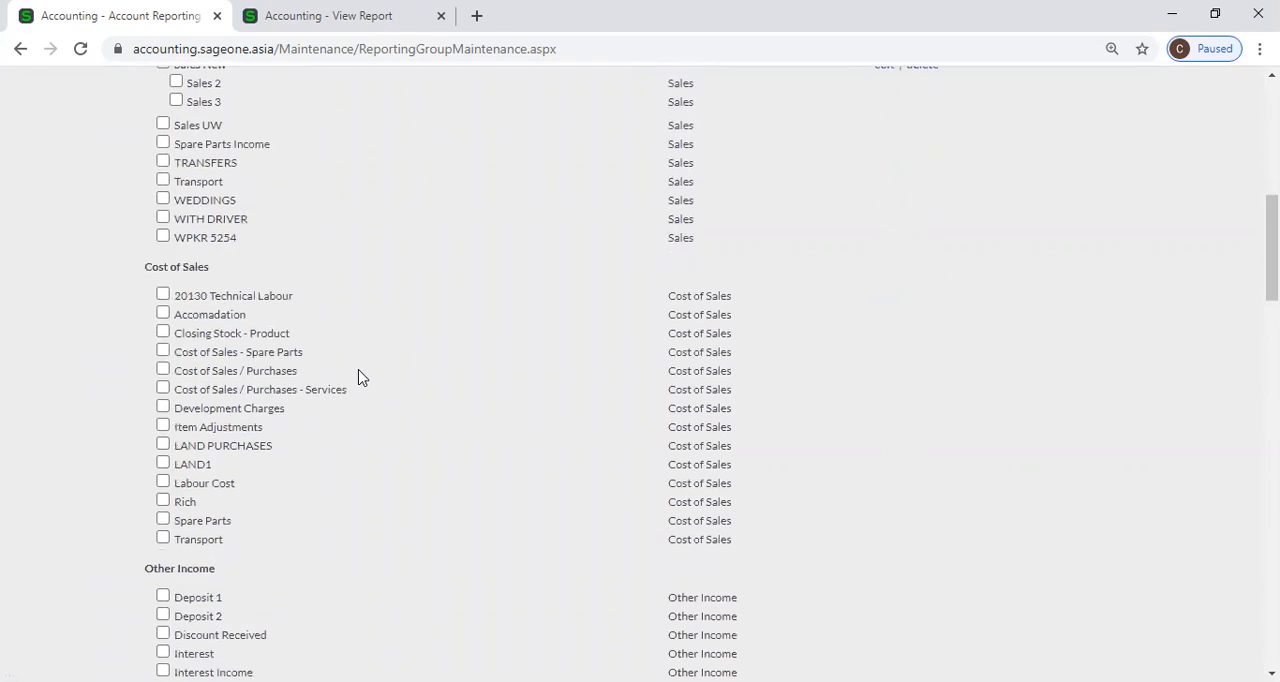
left_click(163, 334)
left_click(163, 351)
left_click(163, 370)
left_click(163, 388)
left_click(163, 409)
left_click(163, 427)
left_click(143, 333)
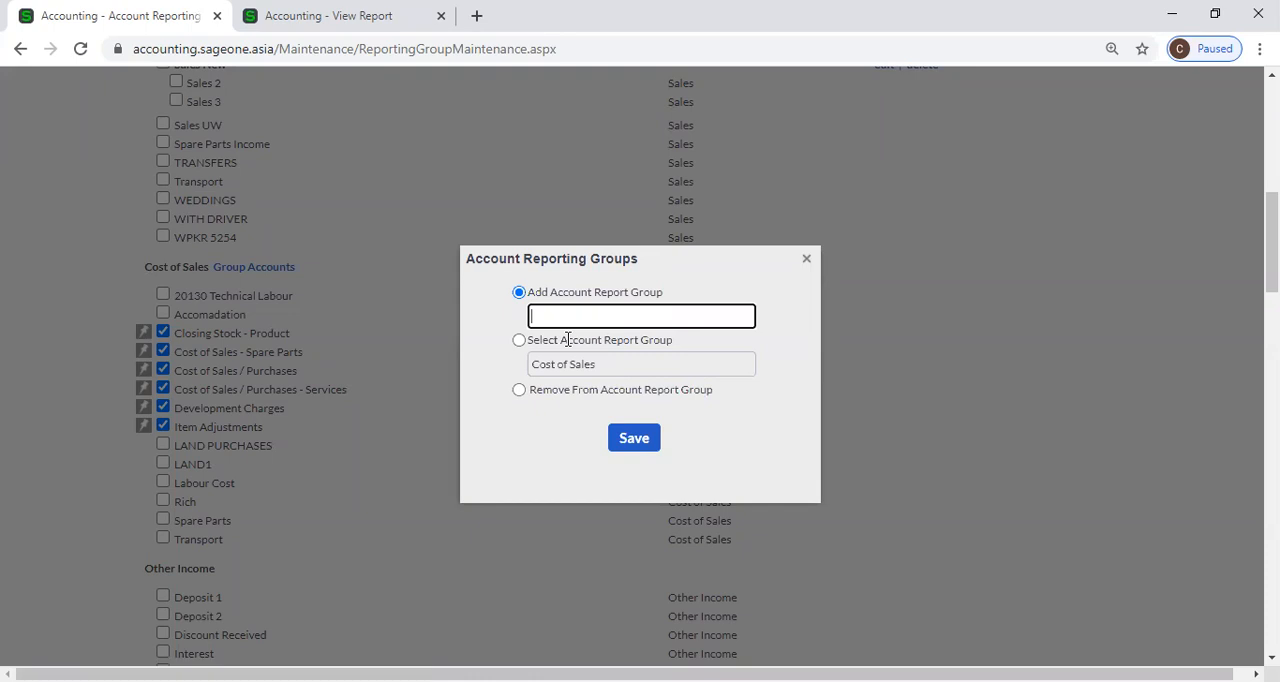
type("COS 1")
left_click(630, 445)
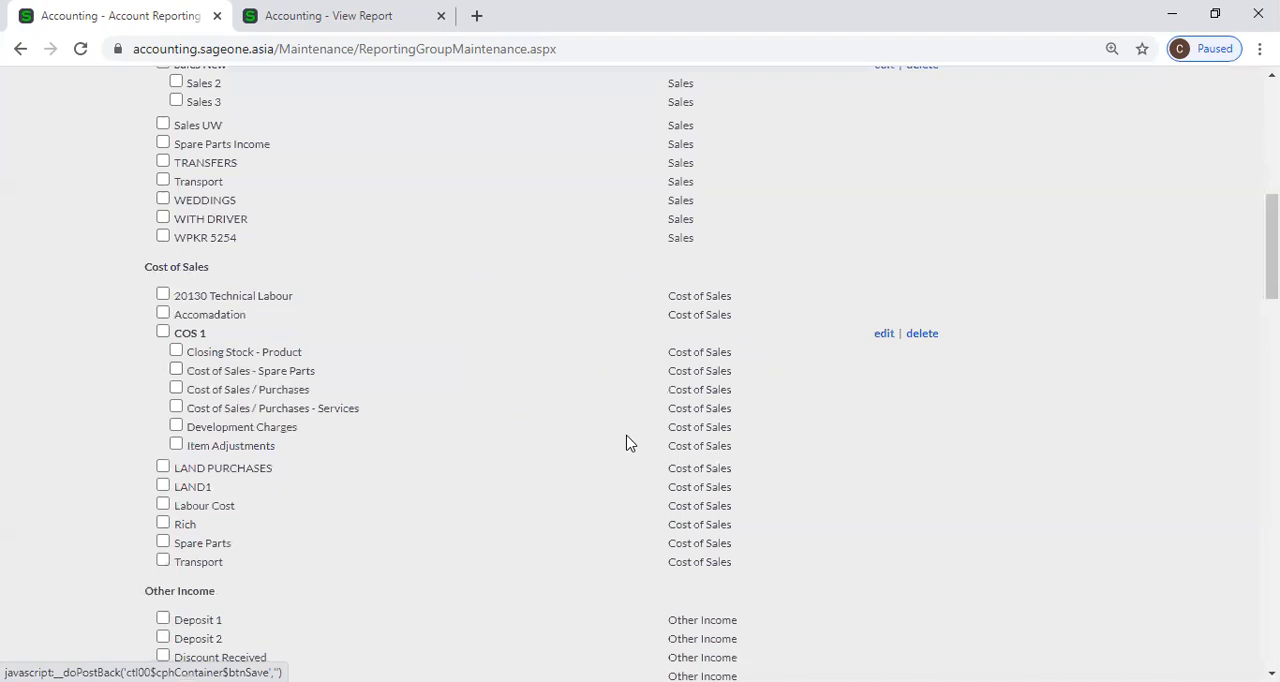
Within COS 1, group Cost of Sales - Spare Parts and Cost of Sales / Purchases in a new subgroup named COS 2.
left_click(177, 388)
left_click(176, 370)
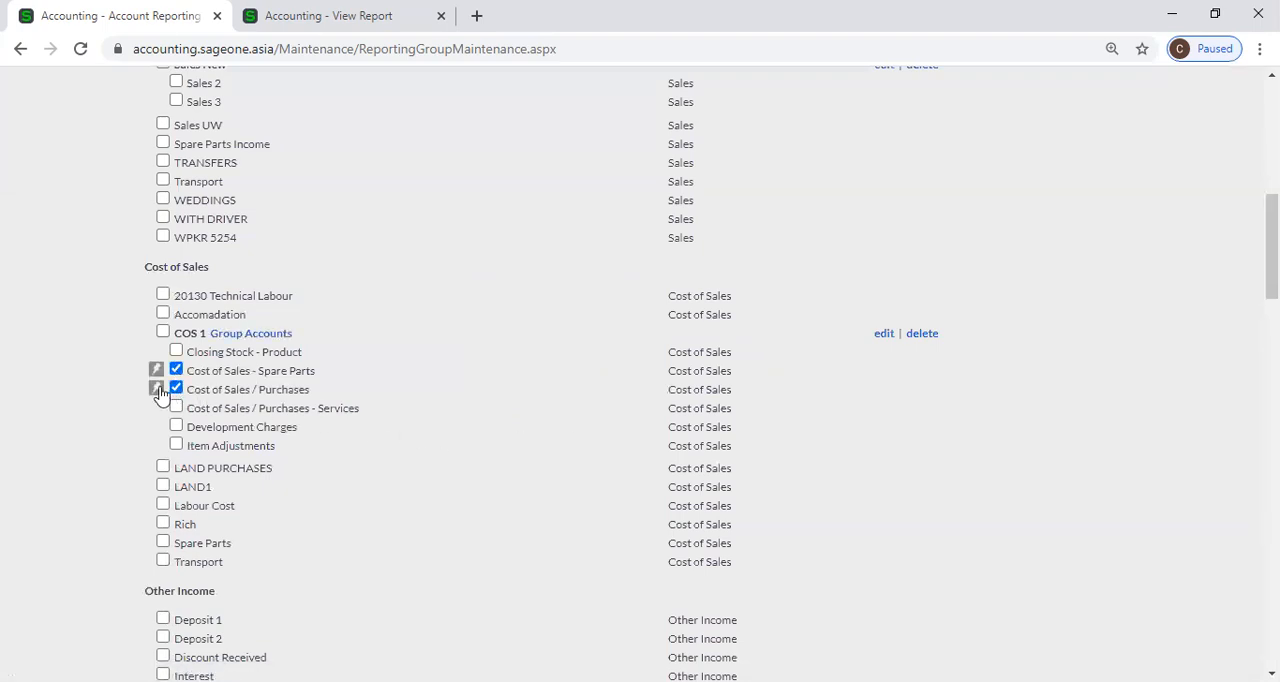
left_click(157, 389)
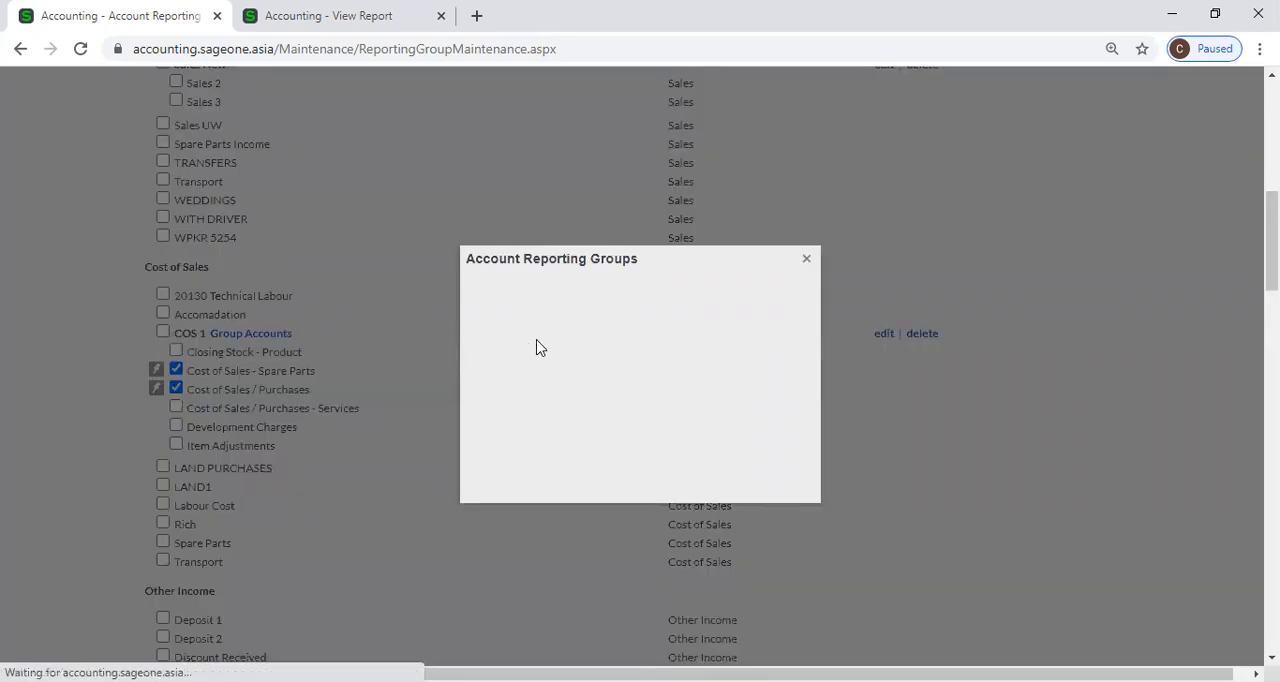
type("COS 2")
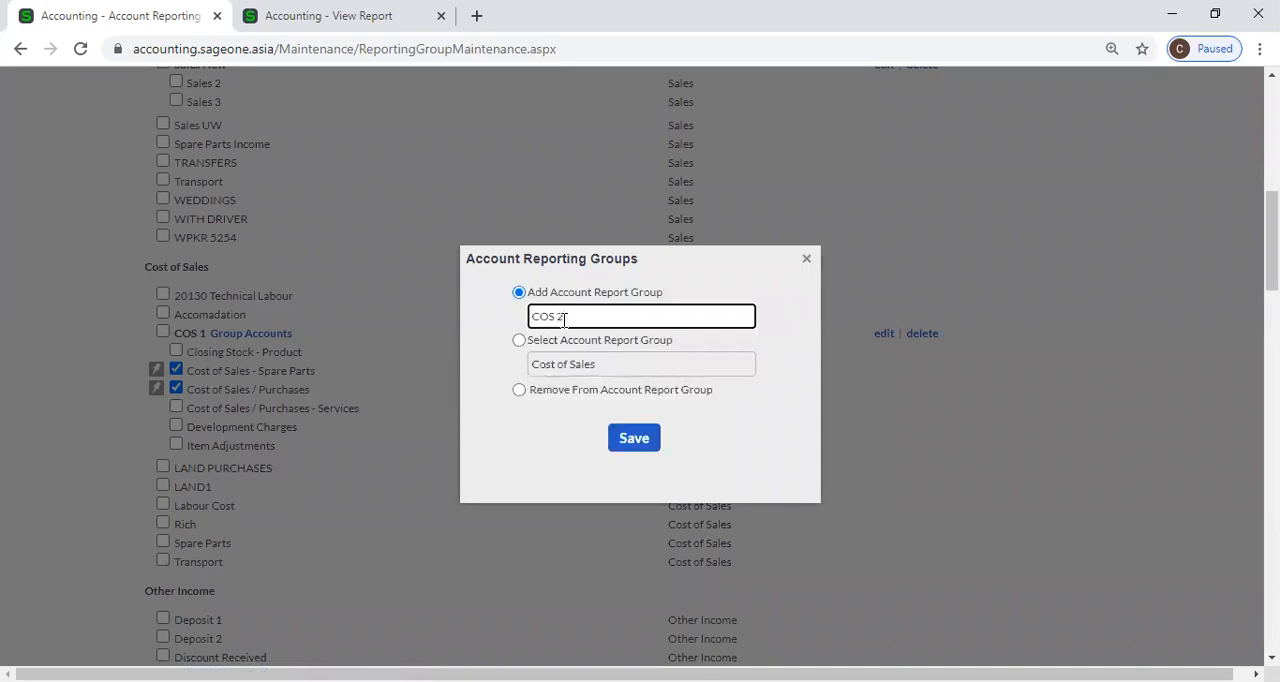
left_click(636, 446)
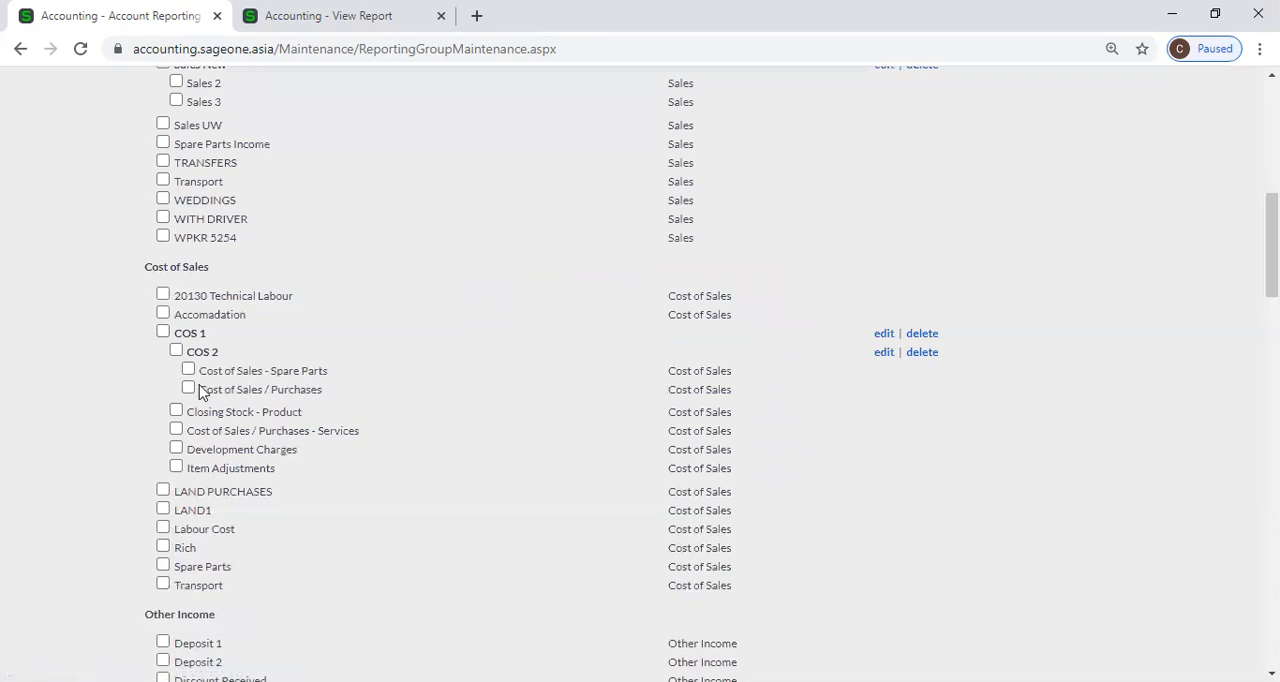
Within COS 2, place the Cost of Sales / Purchases account in a new nested report group named COS 3.
left_click(188, 389)
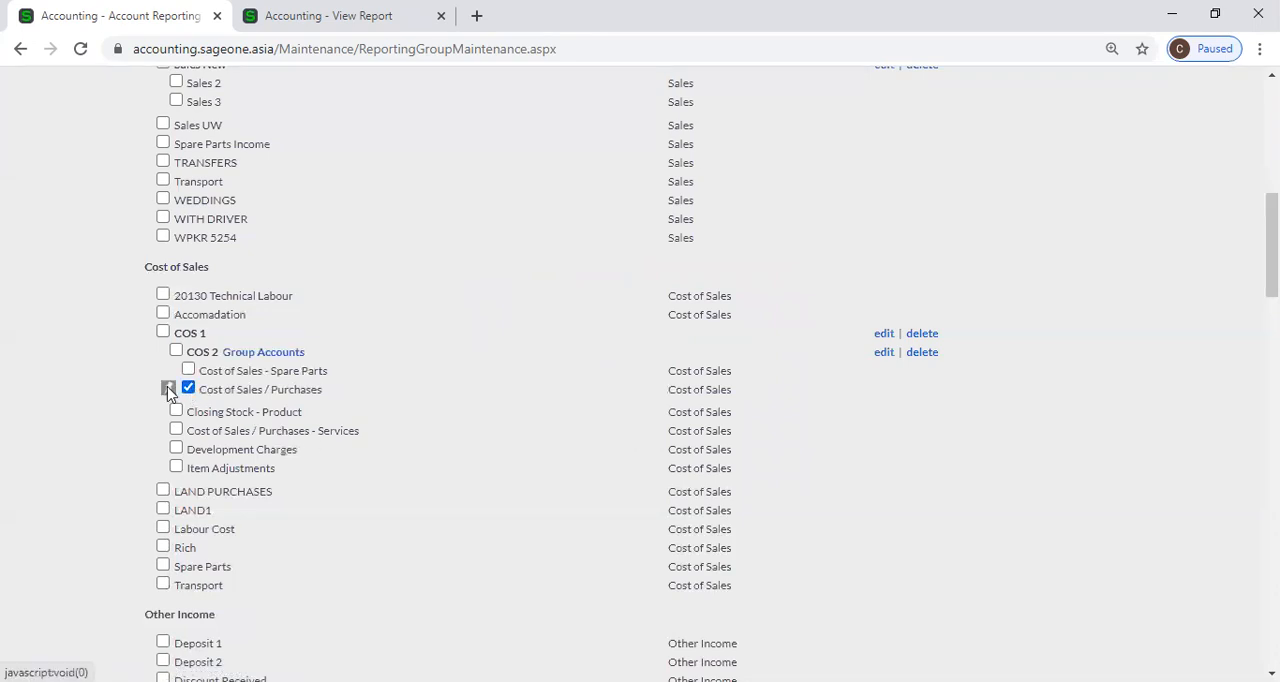
left_click(168, 390)
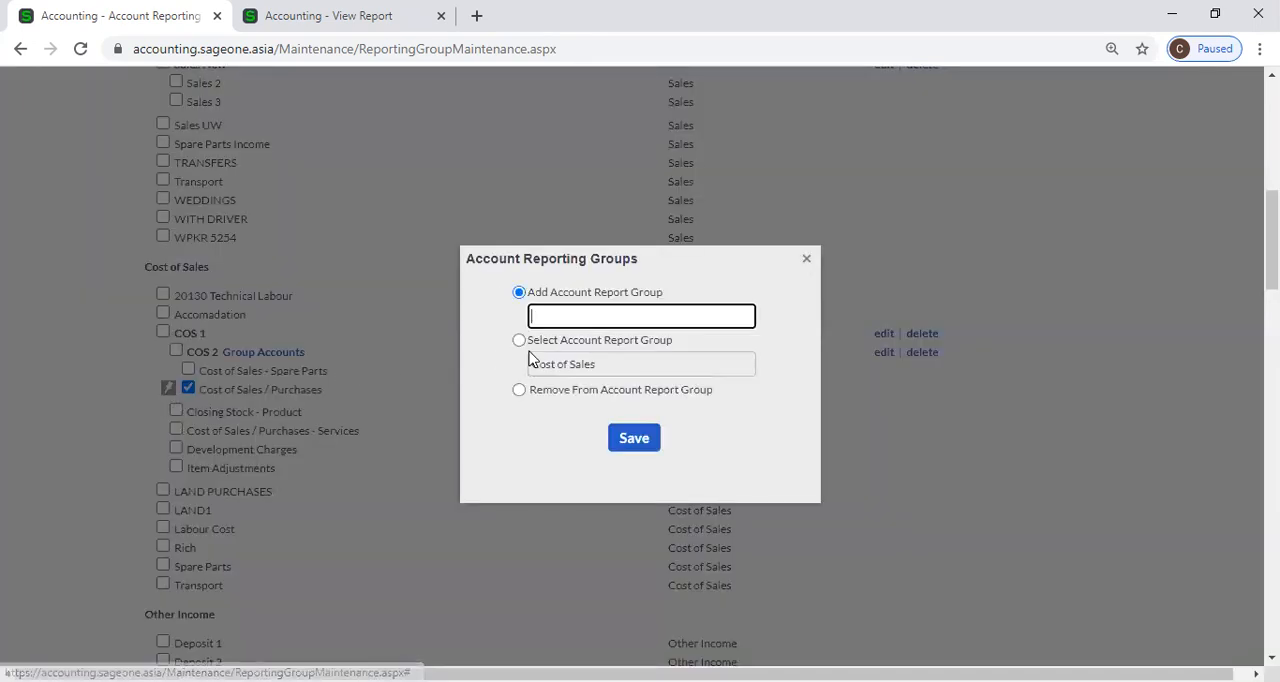
type("COS")
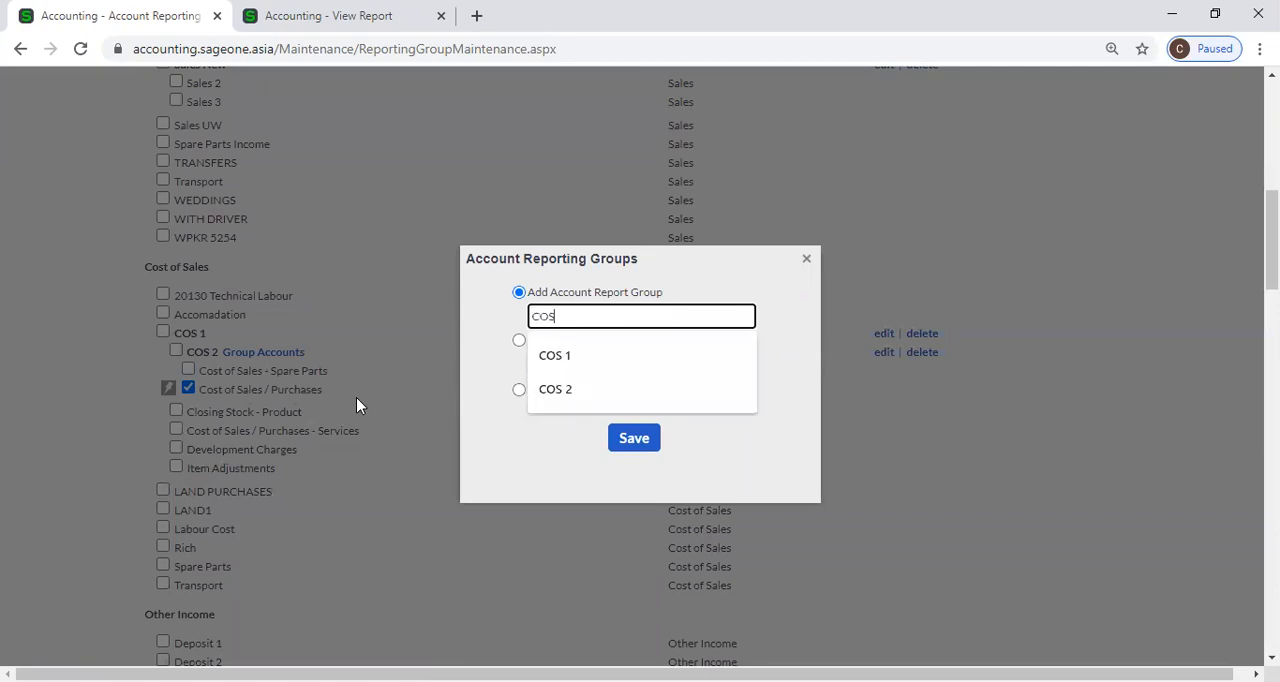
type(" 3")
left_click(624, 446)
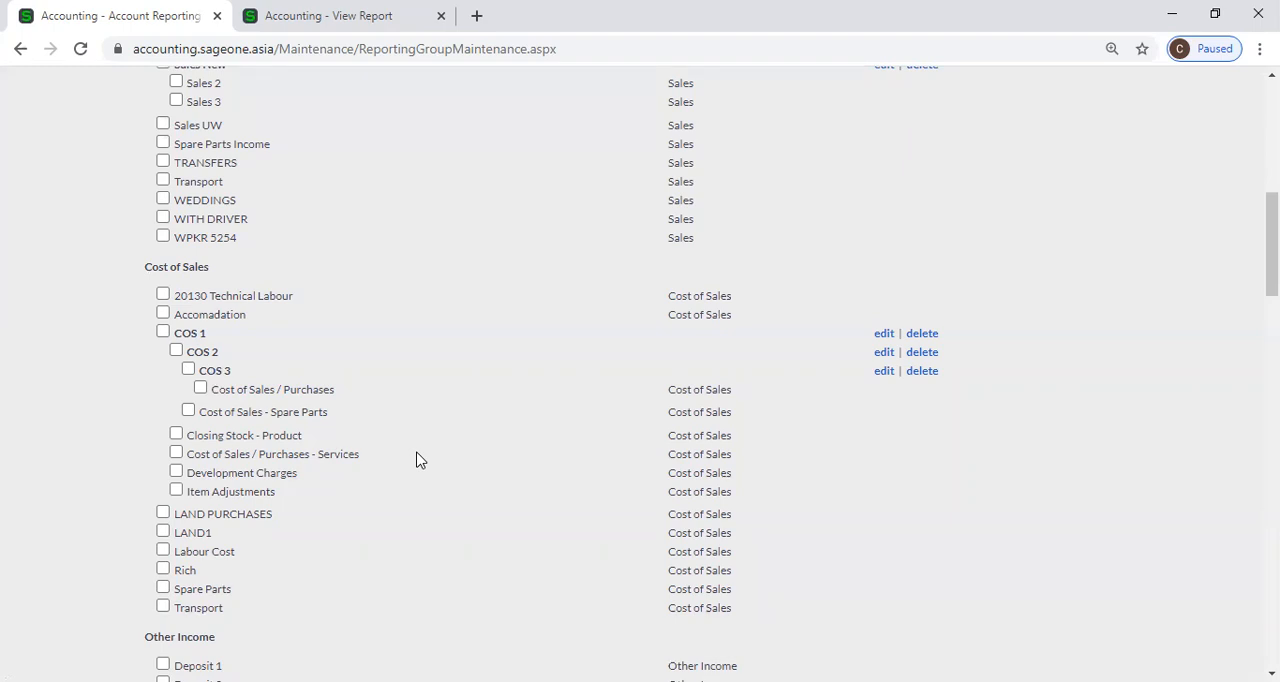
Within COS 1, group Cost of Sales / Purchases - Services and Development Charges in a new subgroup named COS 5.
left_click(176, 472)
left_click(176, 454)
left_click(155, 458)
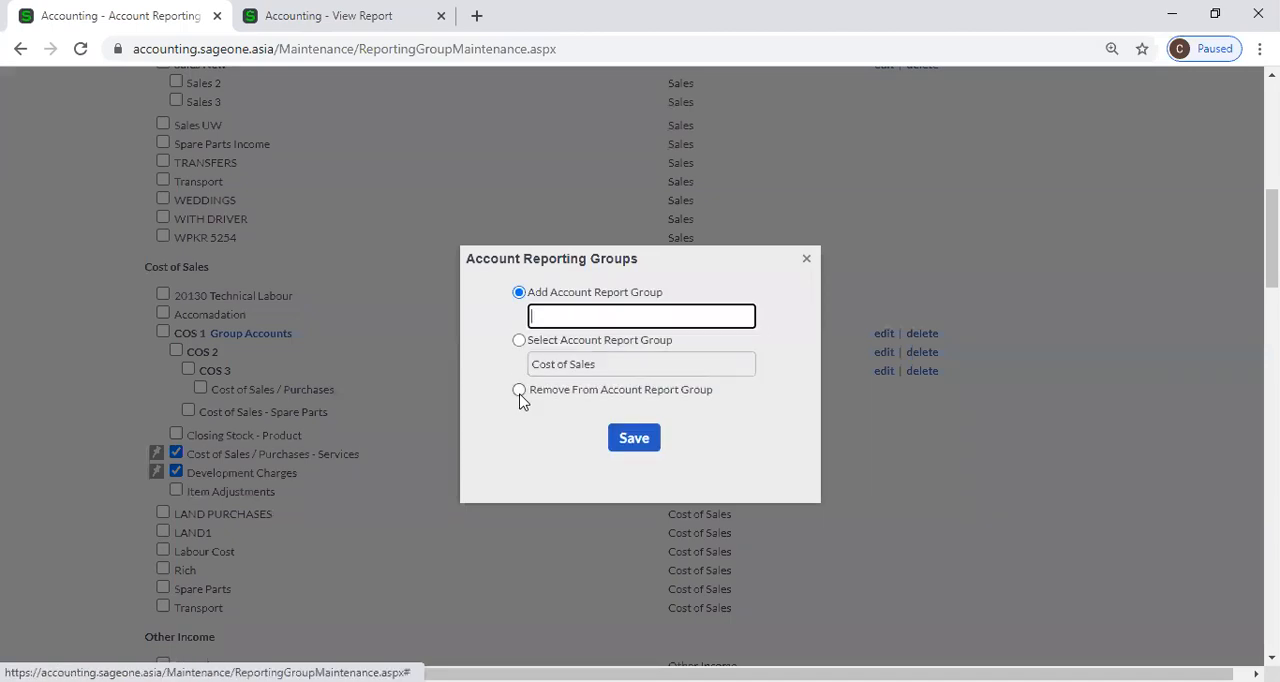
type("COS")
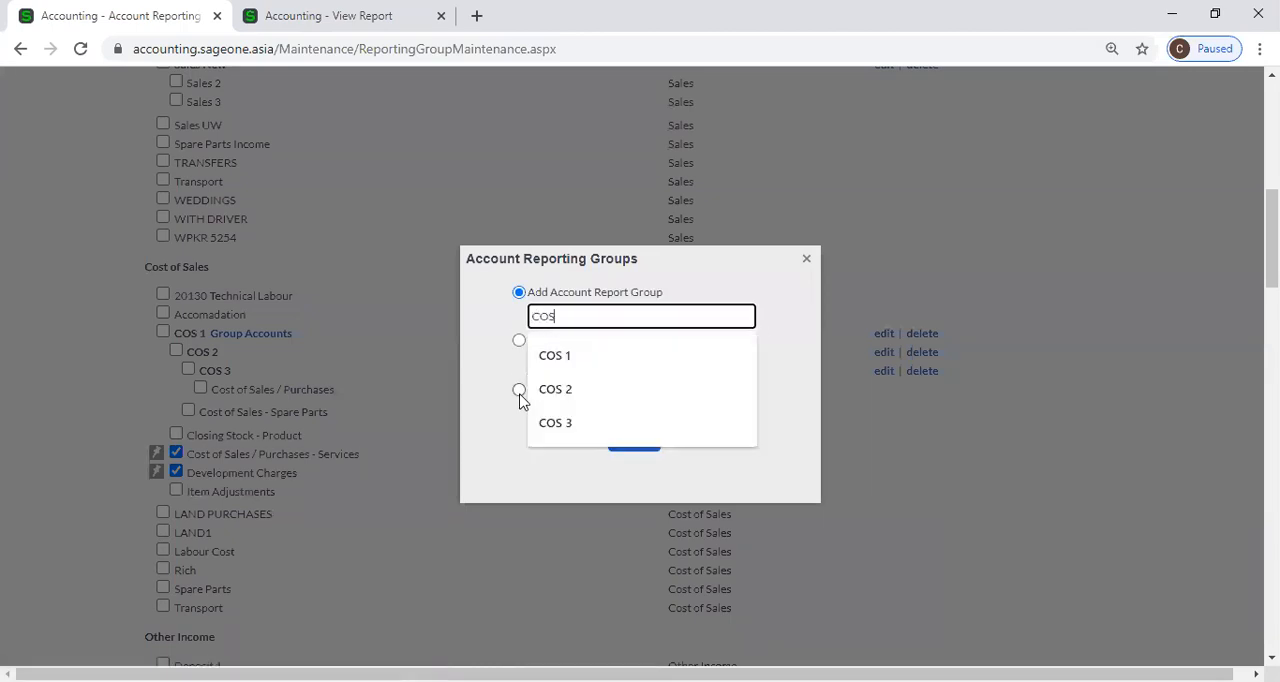
type(" 5")
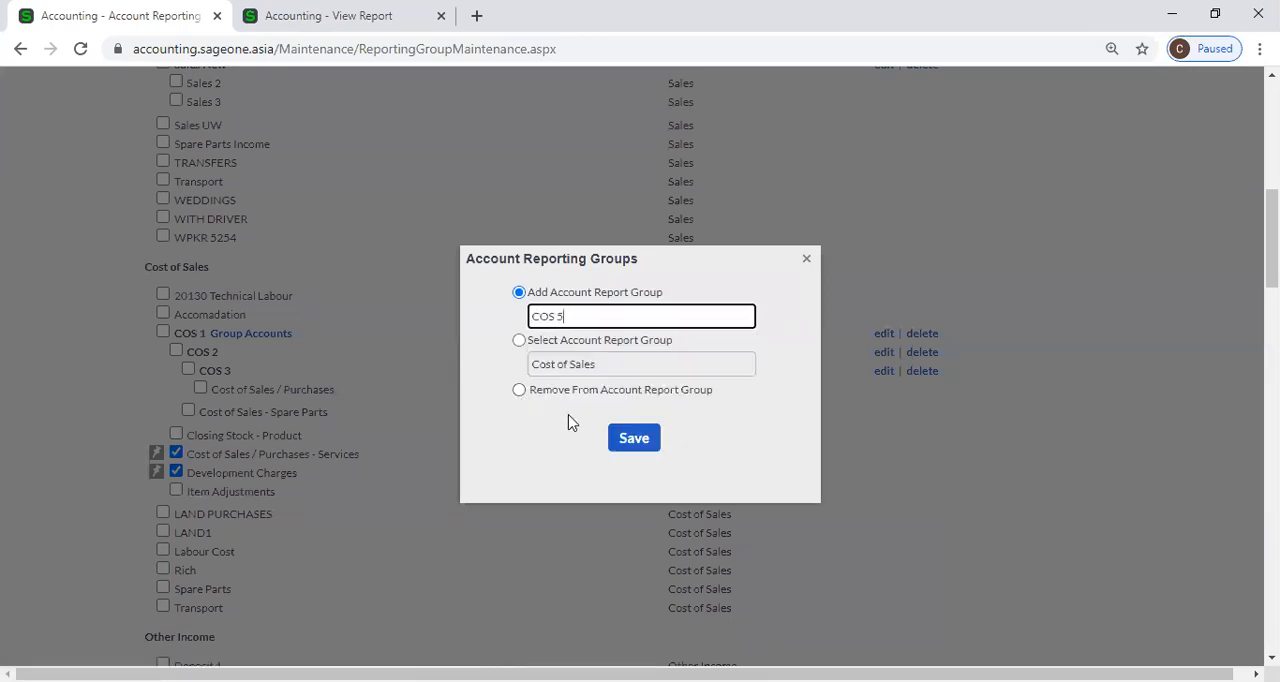
left_click(634, 439)
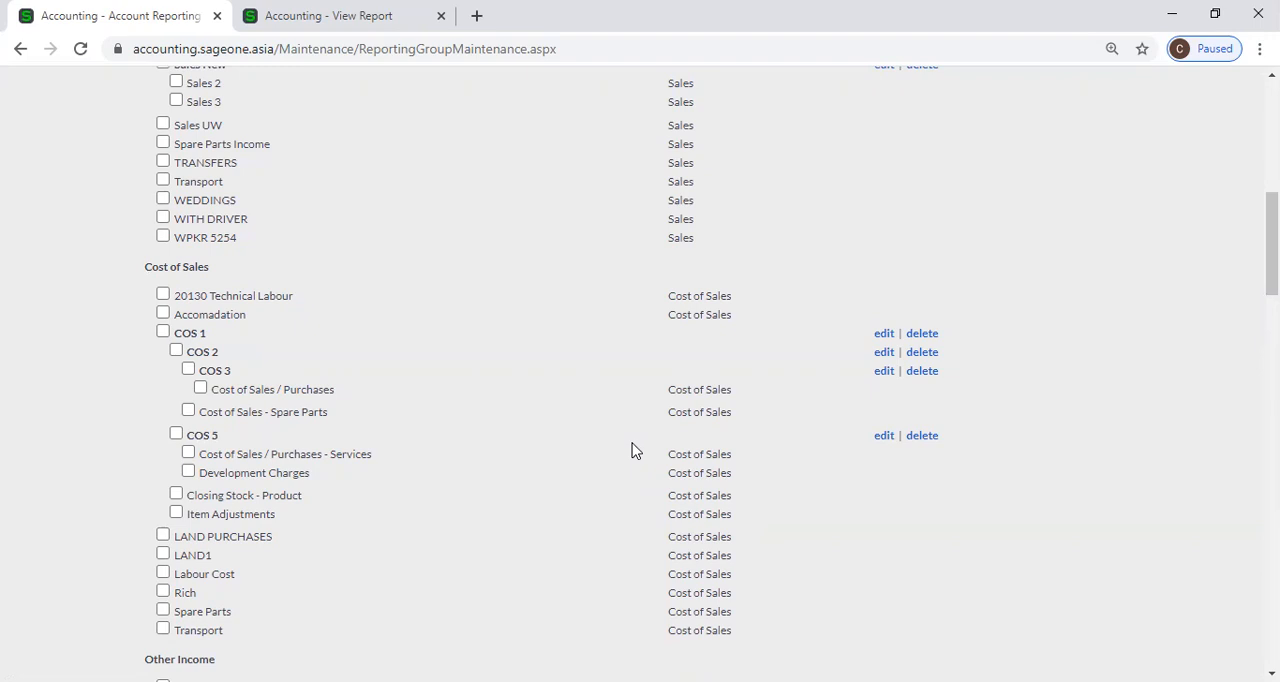
Review the reporting groups in all categories from Sales to Owners Equity, and look again at the Cost of Sales and Expenses groups.
scroll(632, 451, "up", 4)
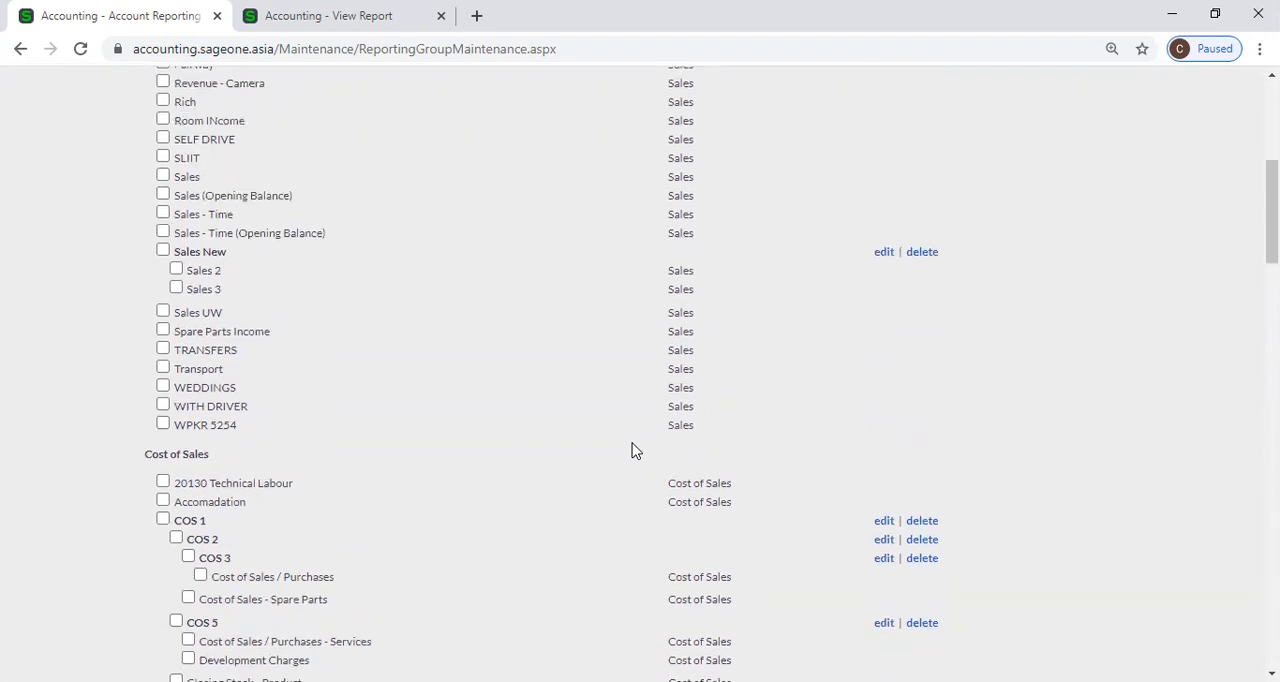
scroll(632, 451, "up", 3)
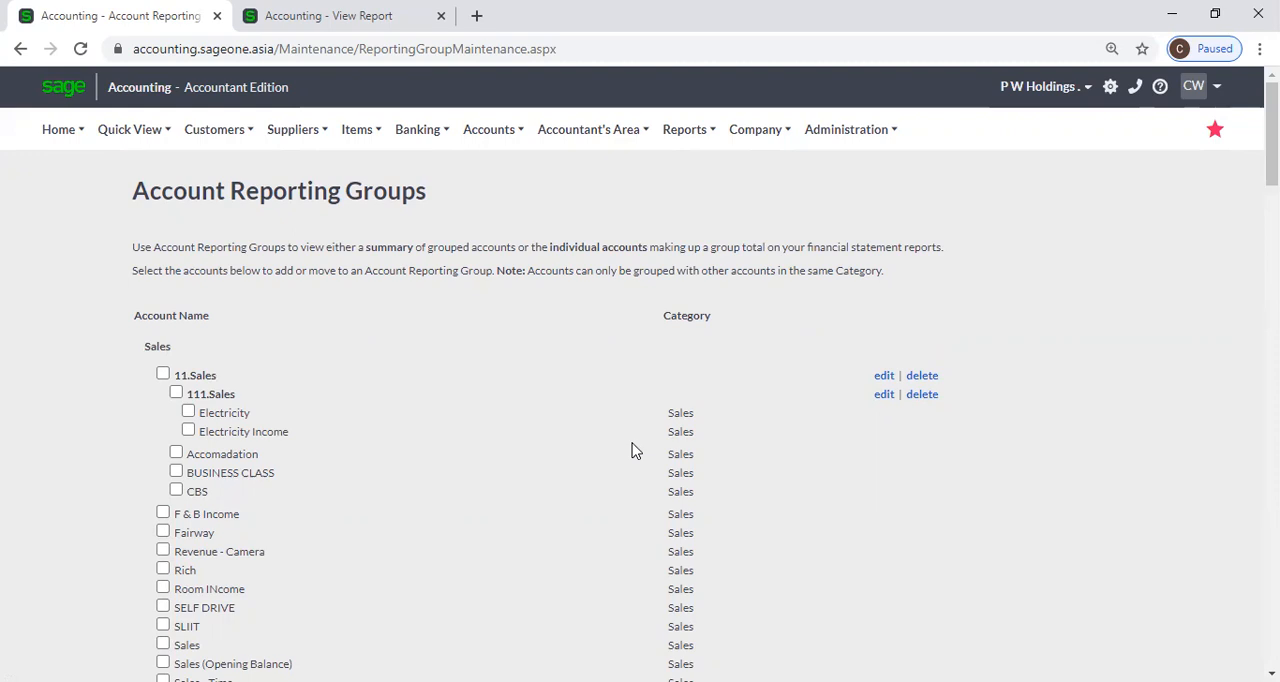
scroll(632, 451, "down", 10)
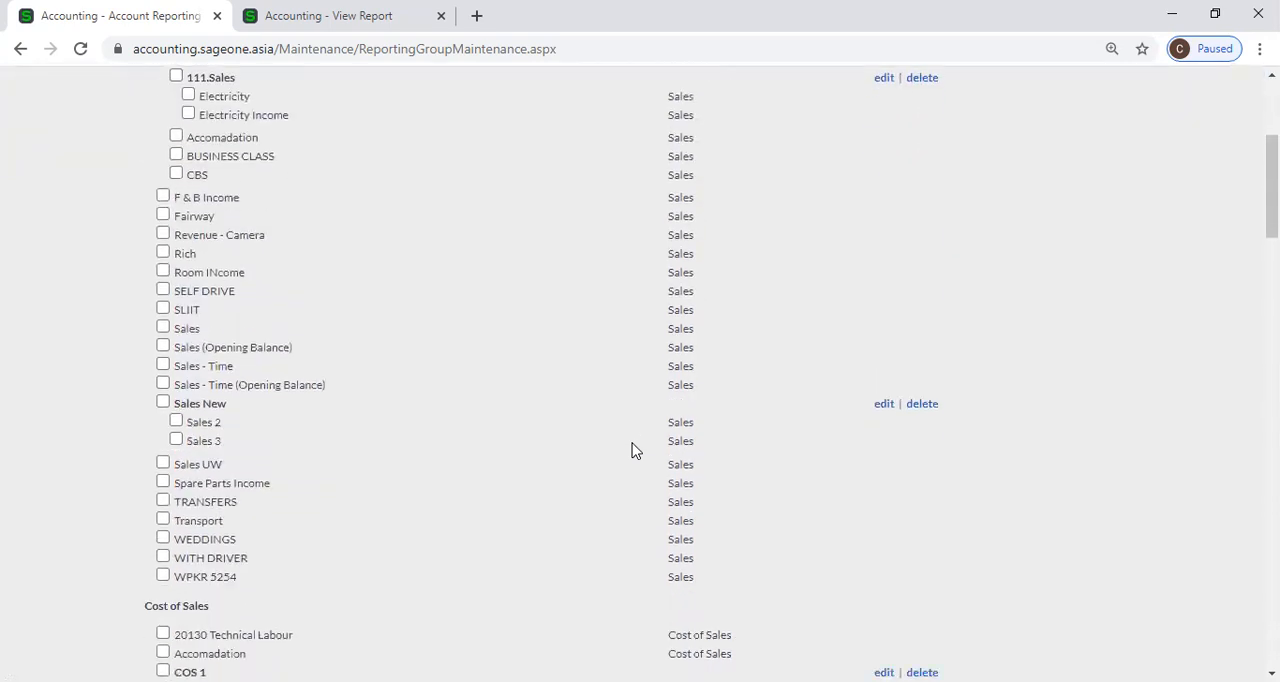
scroll(632, 451, "down", 10)
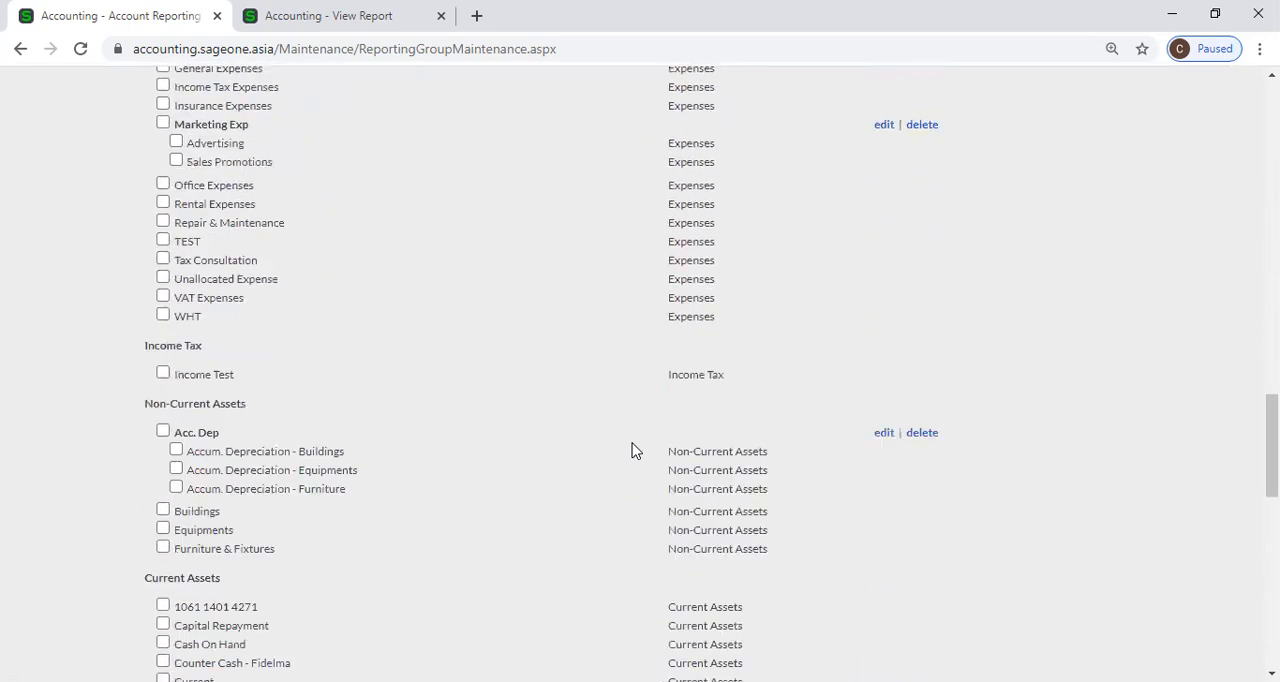
scroll(632, 451, "down", 10)
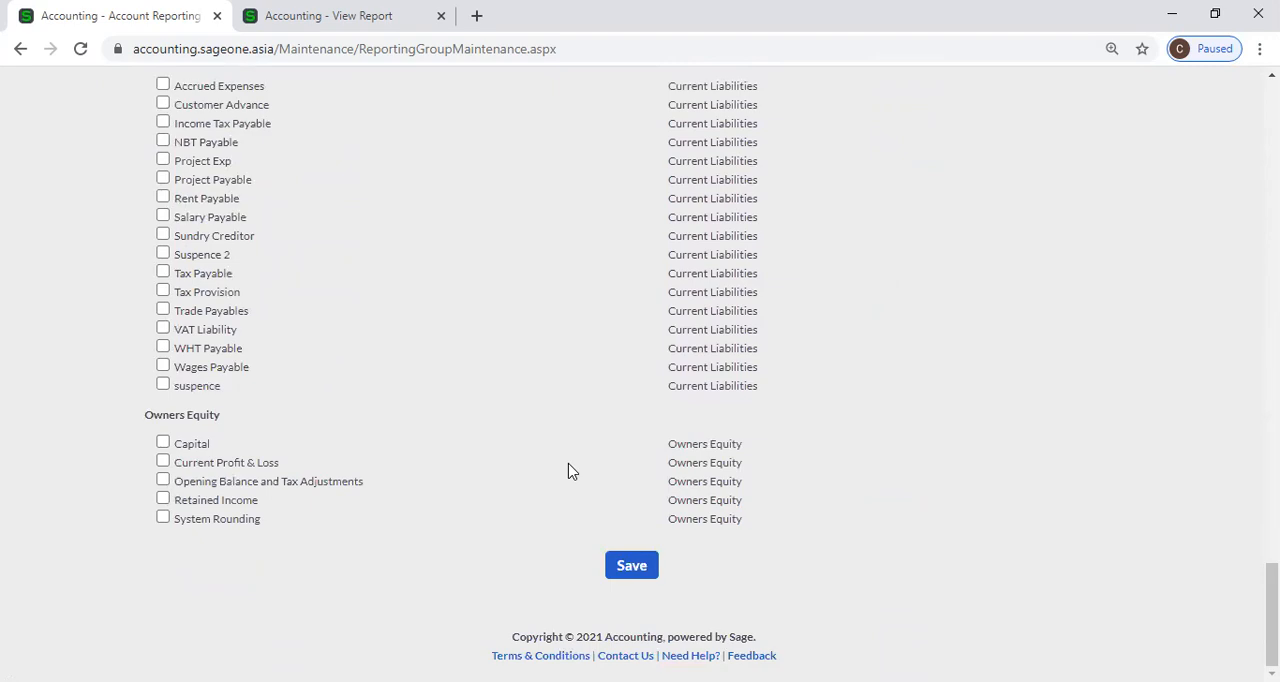
scroll(389, 409, "up", 10)
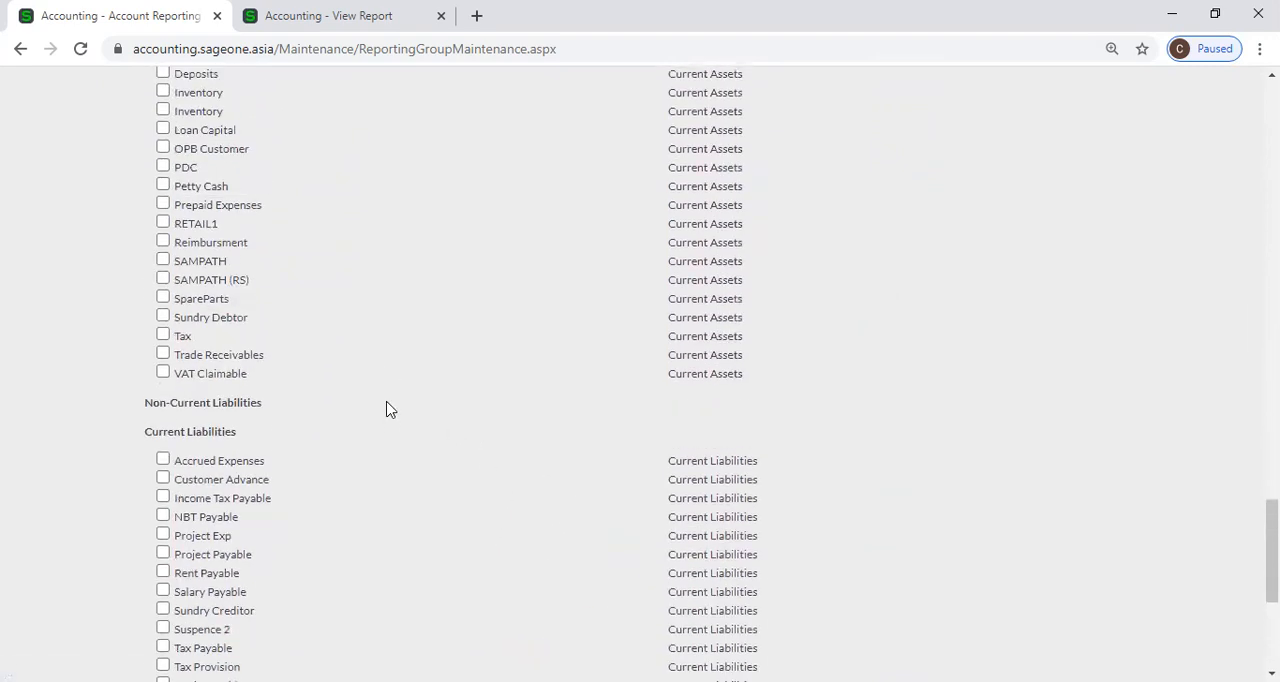
scroll(389, 409, "up", 1)
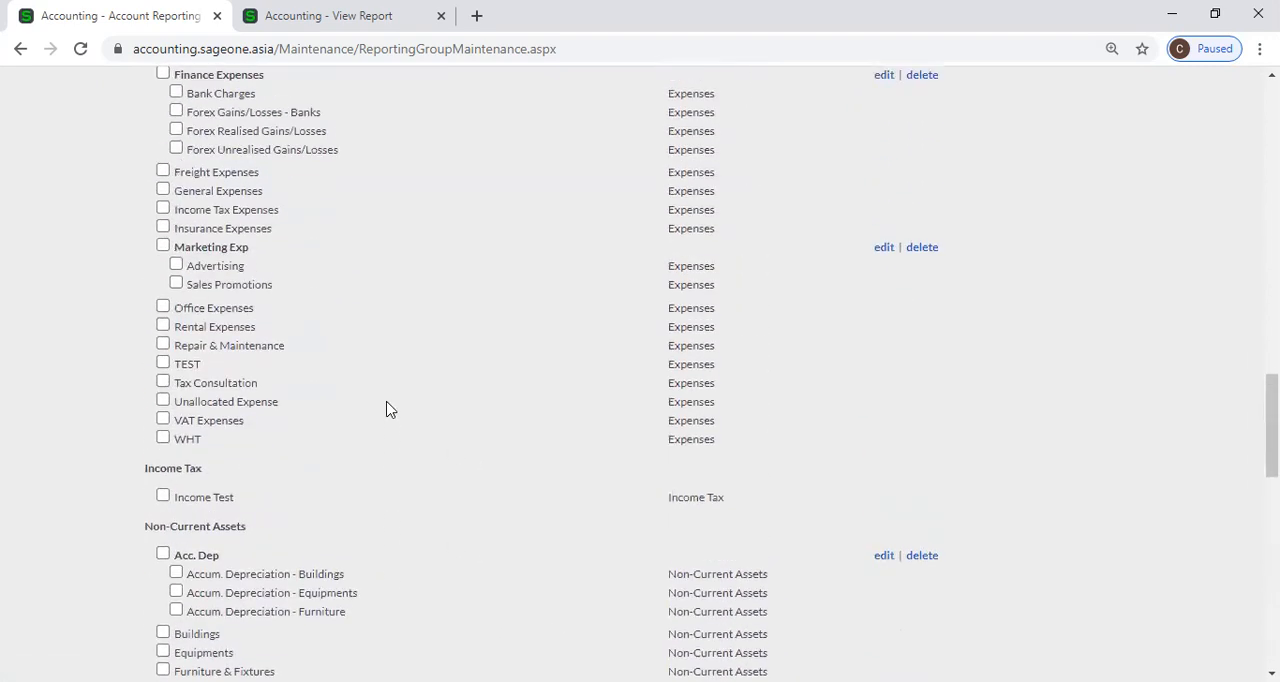
scroll(389, 409, "up", 8)
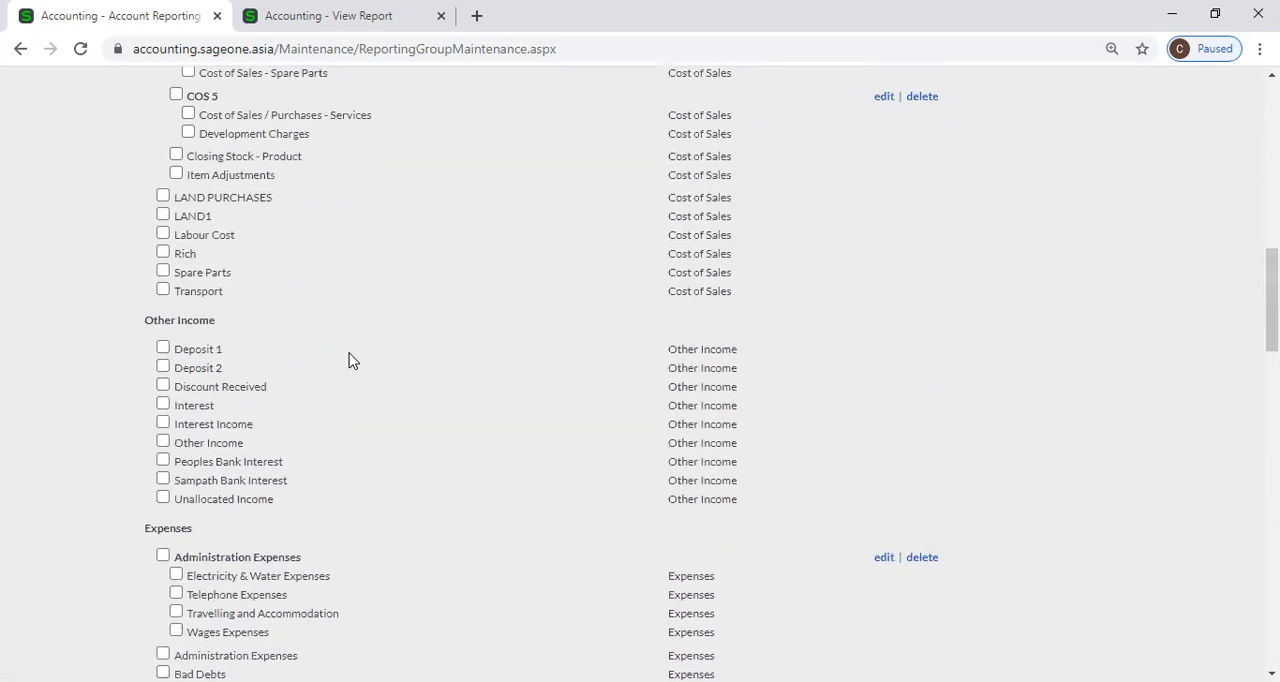
scroll(349, 361, "up", 5)
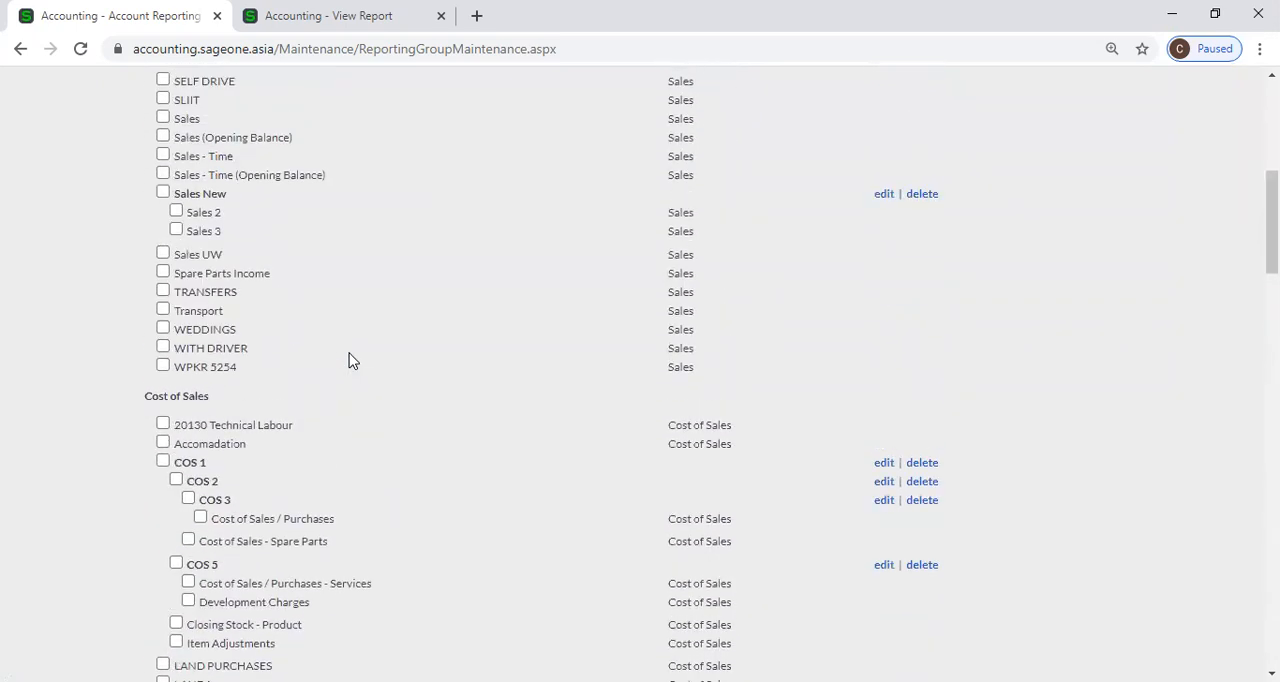
scroll(349, 361, "down", 3)
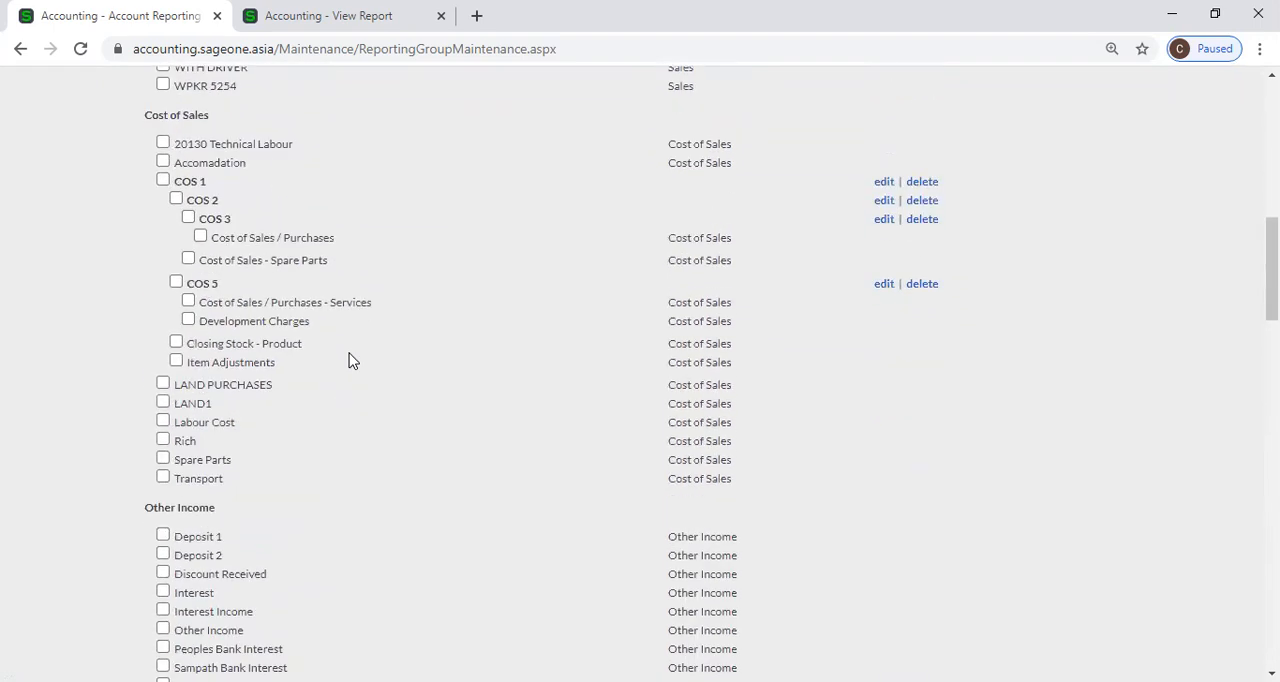
scroll(349, 361, "down", 4)
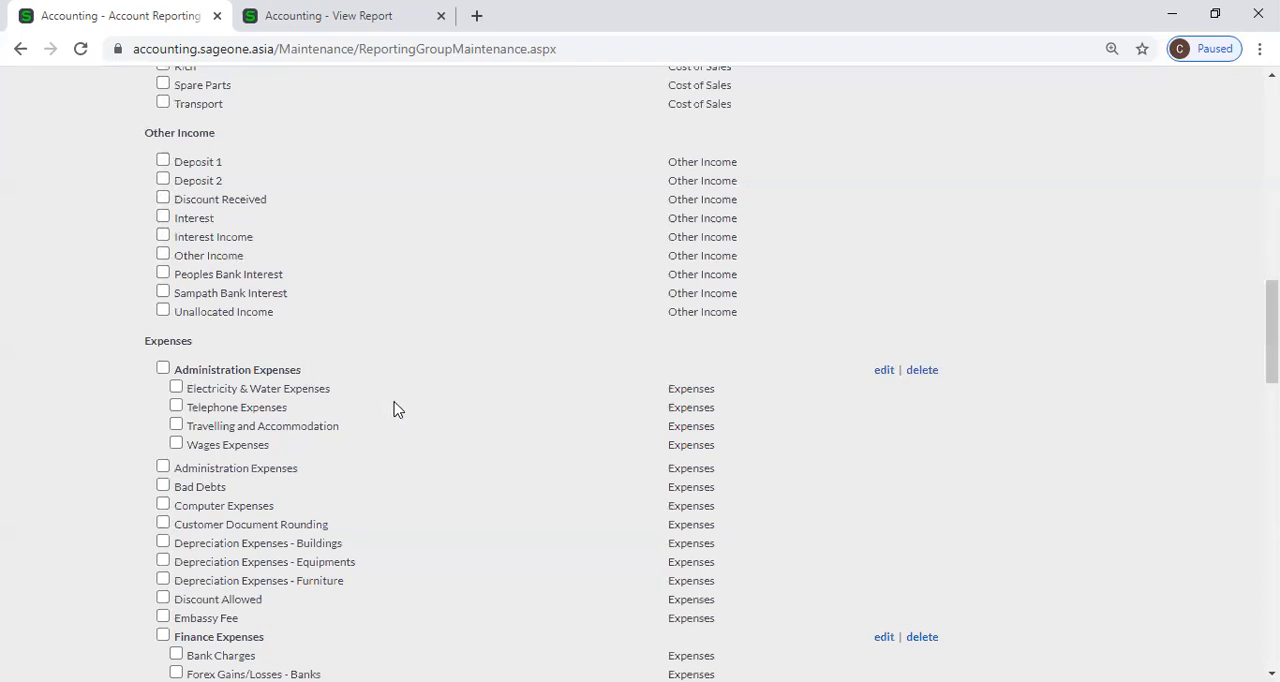
scroll(433, 412, "down", 3)
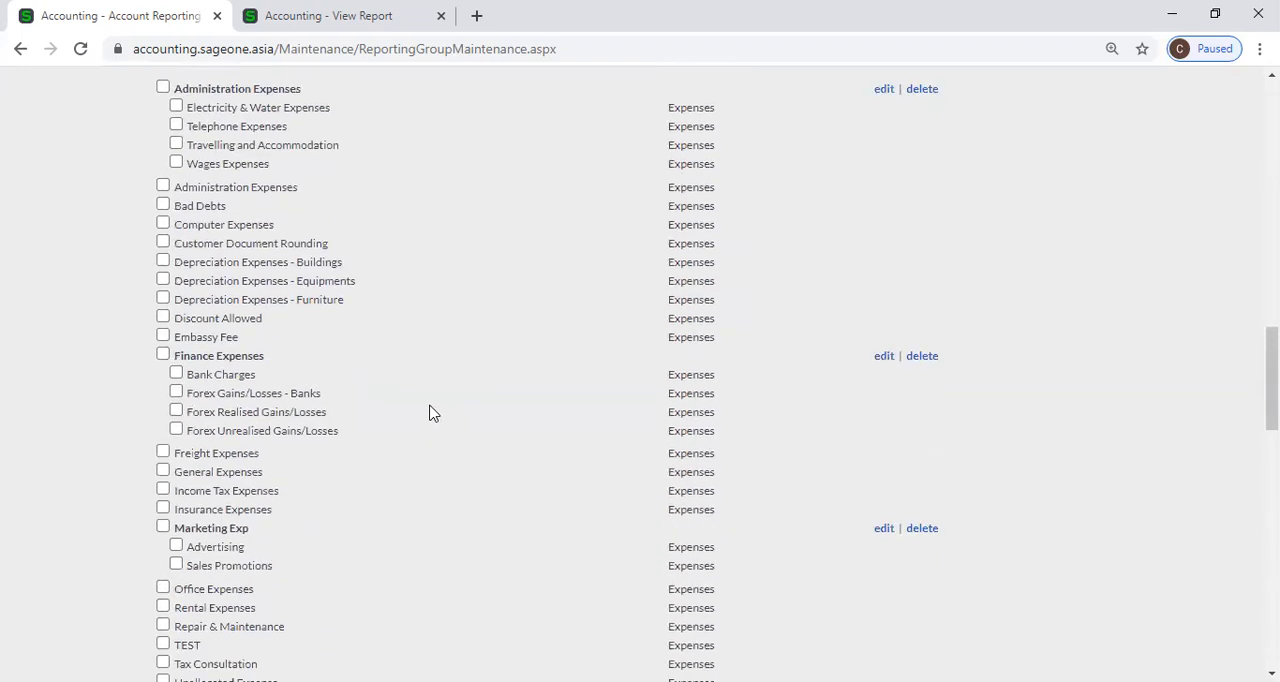
scroll(432, 413, "up", 5)
Refresh the Profit and Loss Report for the current year with Reporting Group Detail displayed, and view the resulting accounts.
key("ctrl+Tab")
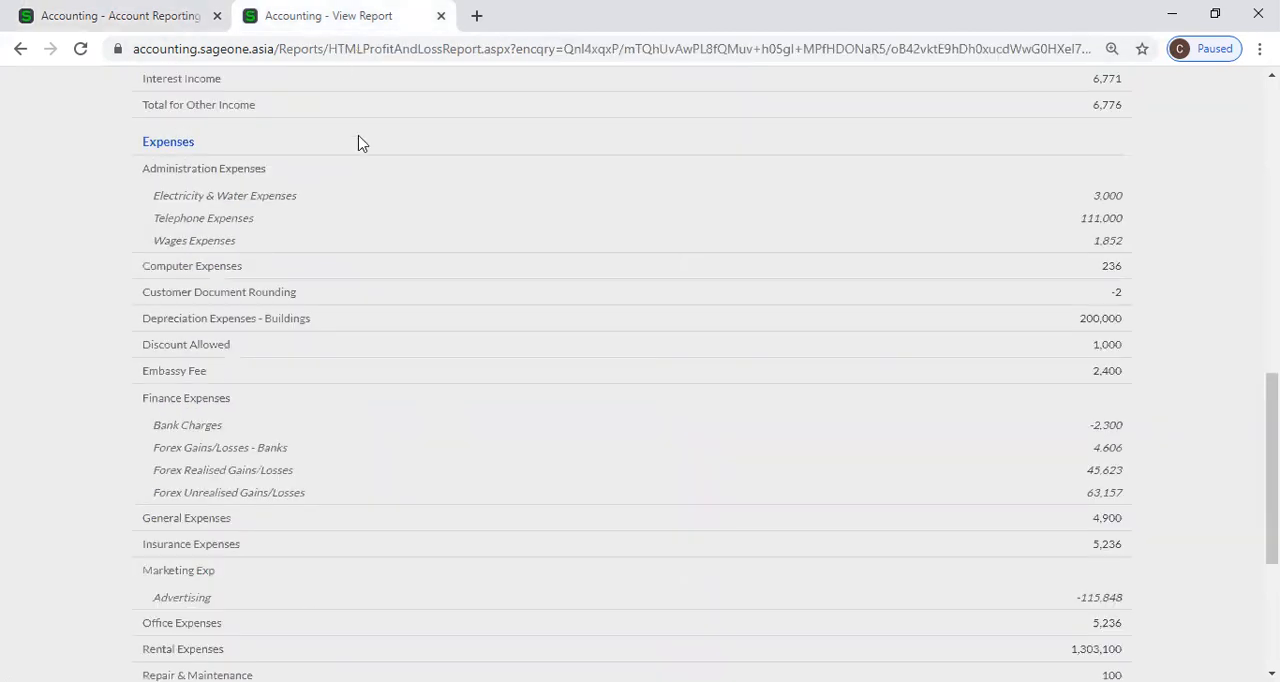
scroll(1006, 298, "up", 10)
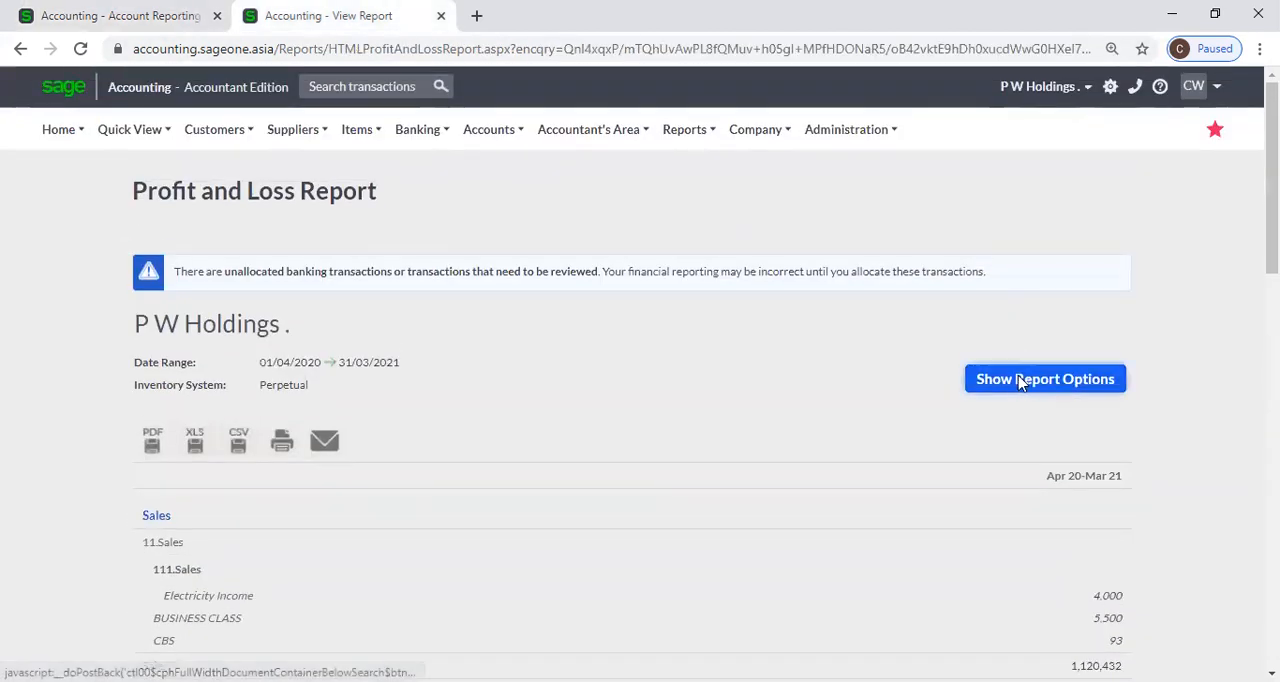
left_click(1023, 382)
scroll(1005, 568, "down", 2)
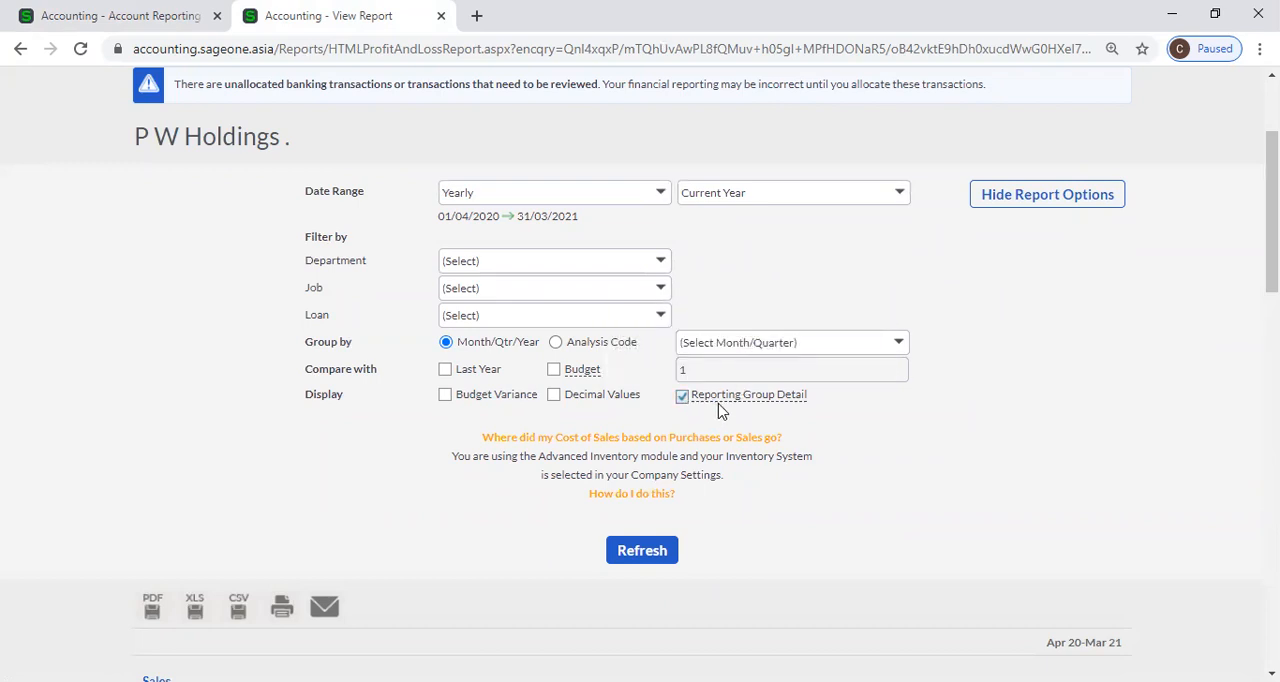
mouse_move(704, 400)
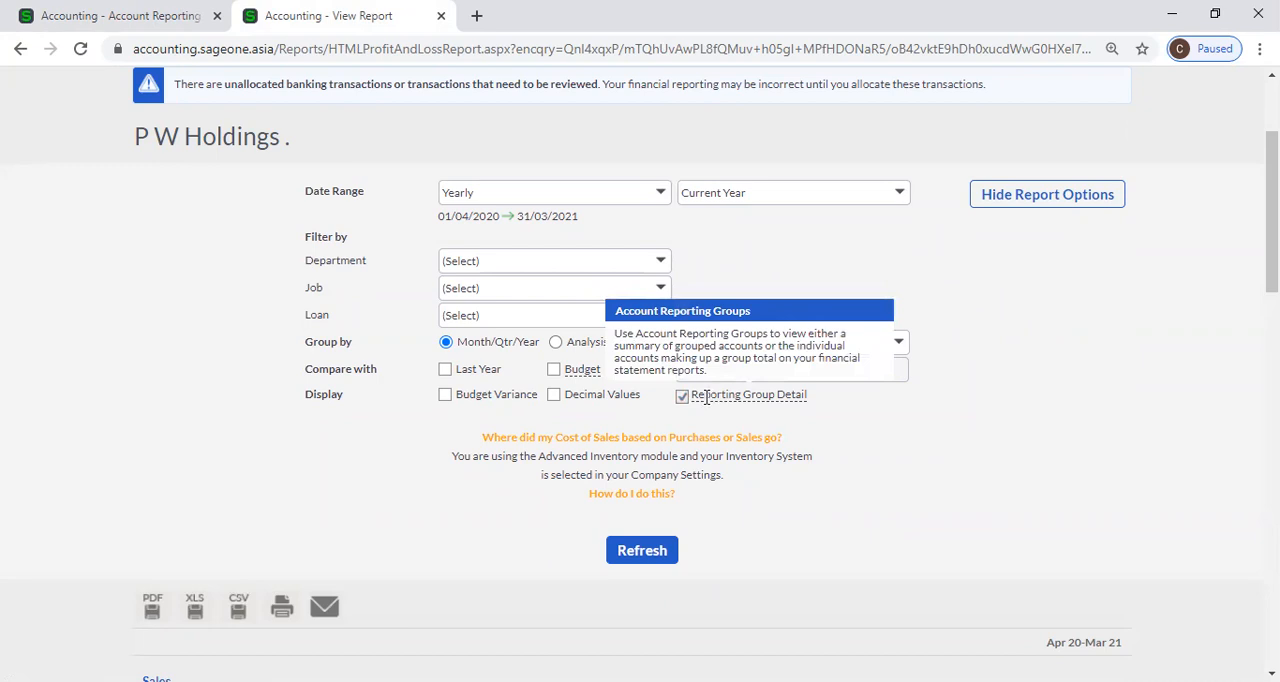
left_click(664, 551)
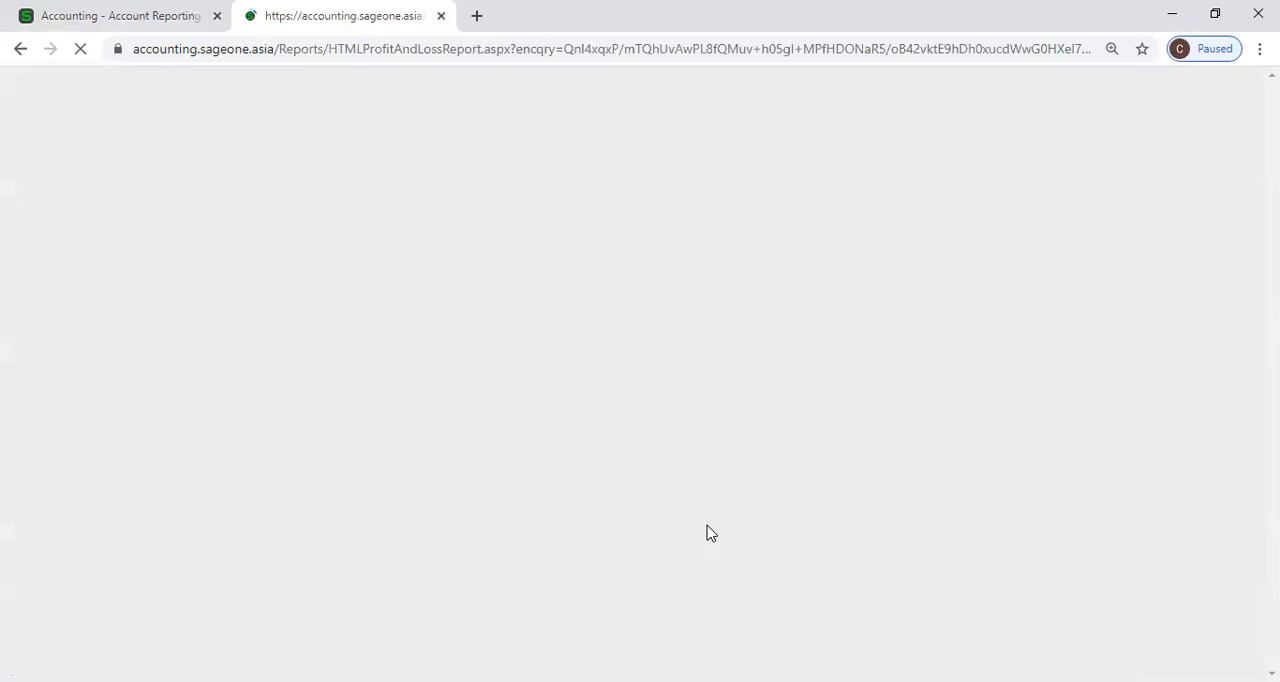
scroll(709, 517, "down", 10)
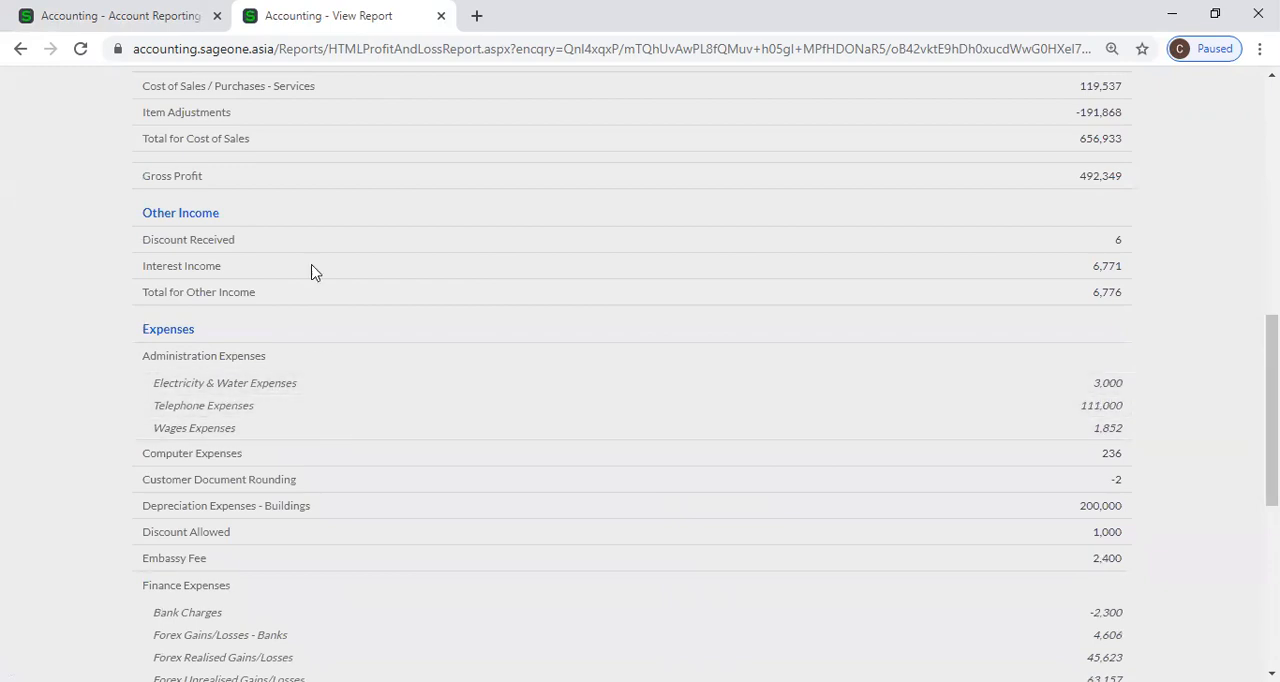
Duplicate the Profit and Loss Report in a second browser tab and return to the original report.
right_click(334, 24)
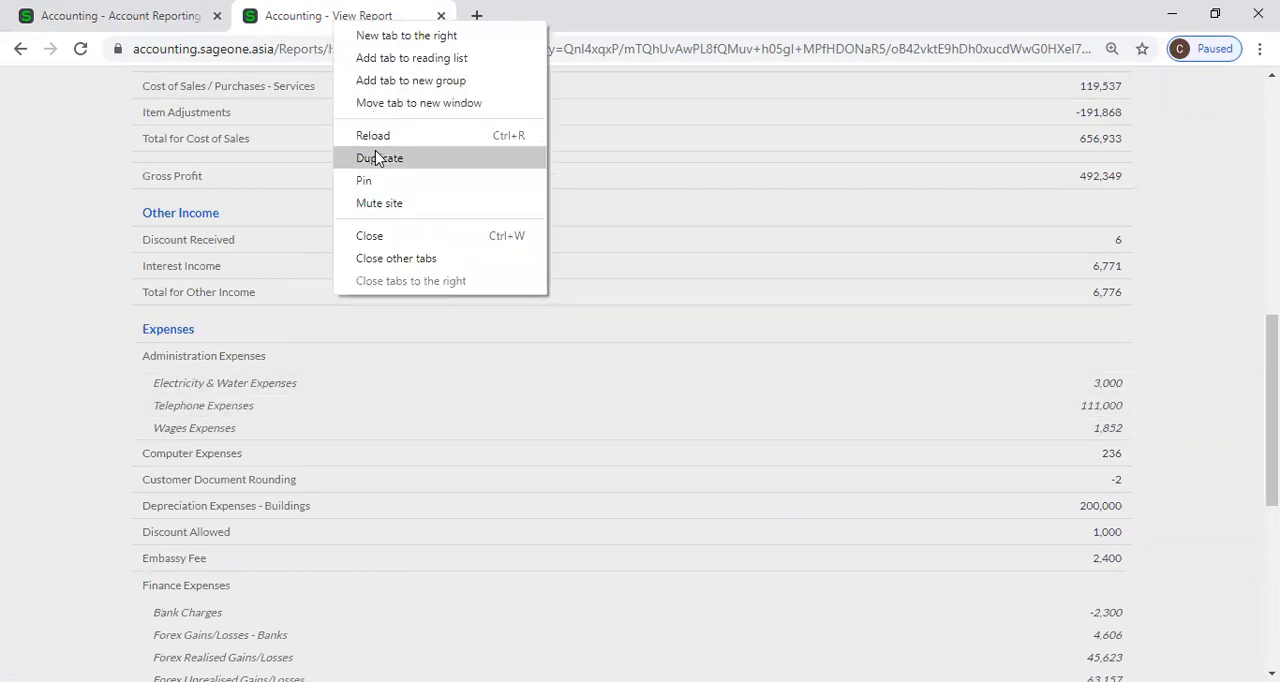
left_click(378, 158)
left_click(345, 18)
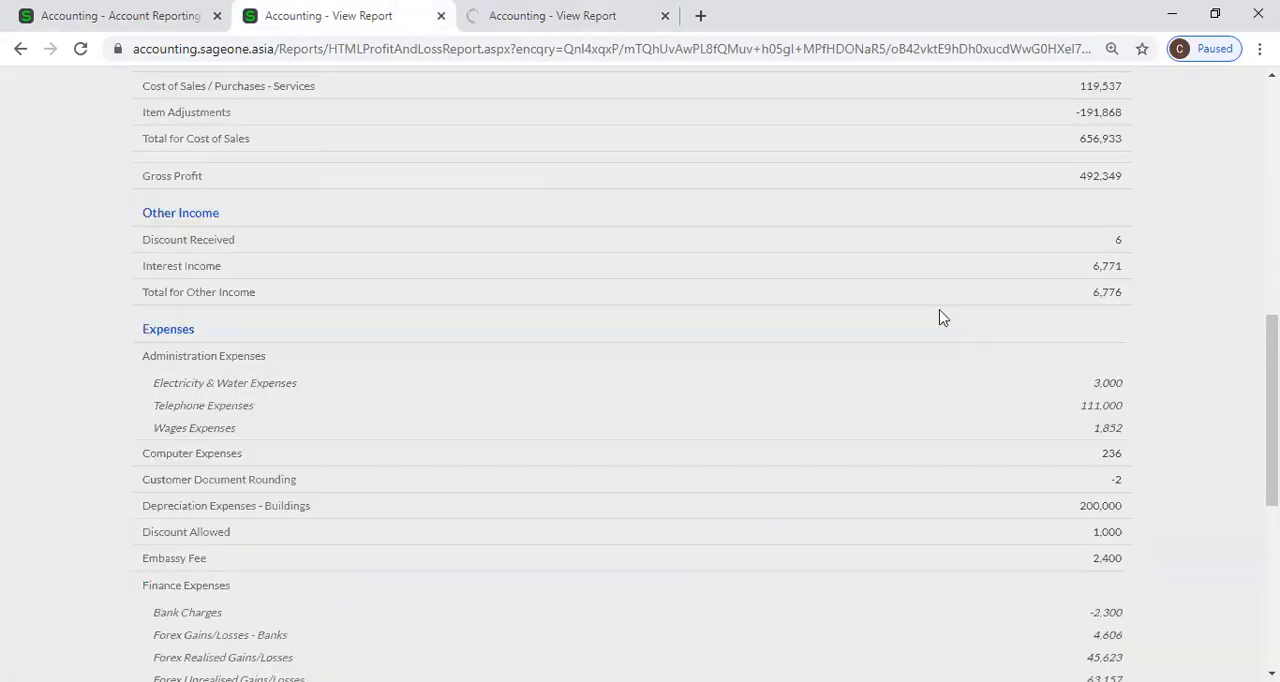
Refresh the original Profit and Loss Report with Reporting Group Detail turned off and view its Cost of Sales and Expenses sections.
scroll(937, 317, "up", 5)
left_click(1057, 191)
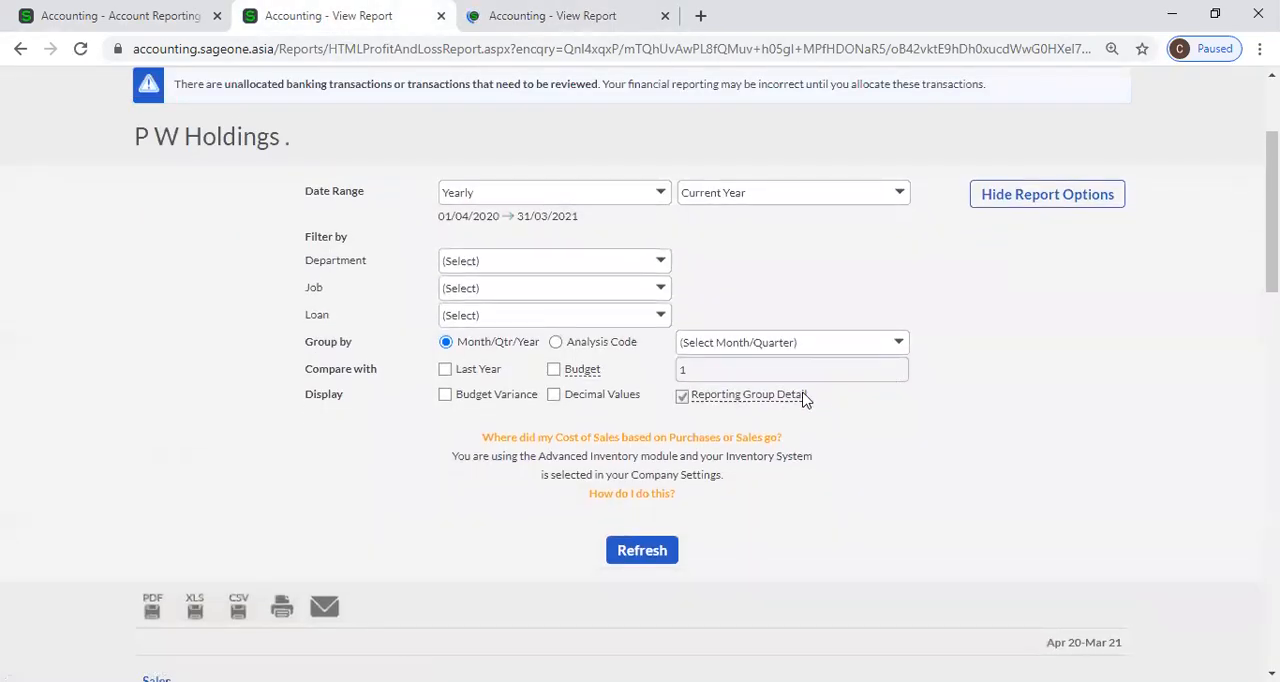
left_click(681, 397)
left_click(656, 558)
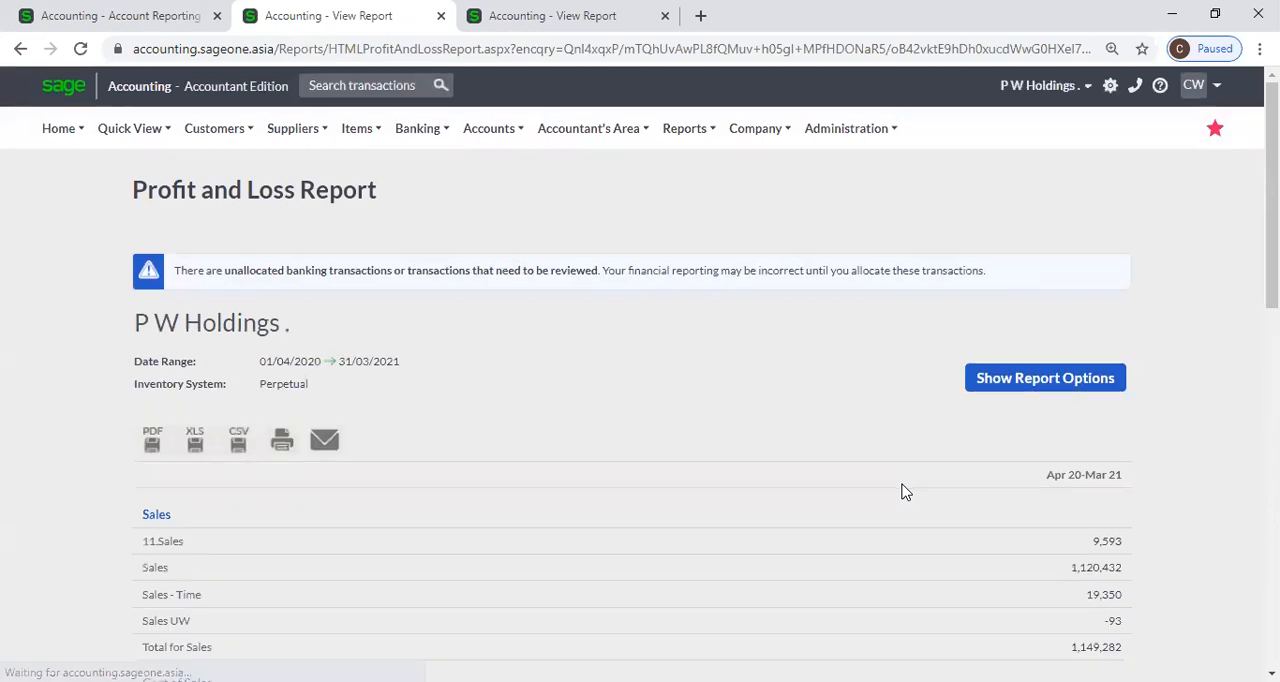
scroll(448, 498, "down", 4)
scroll(383, 484, "down", 1)
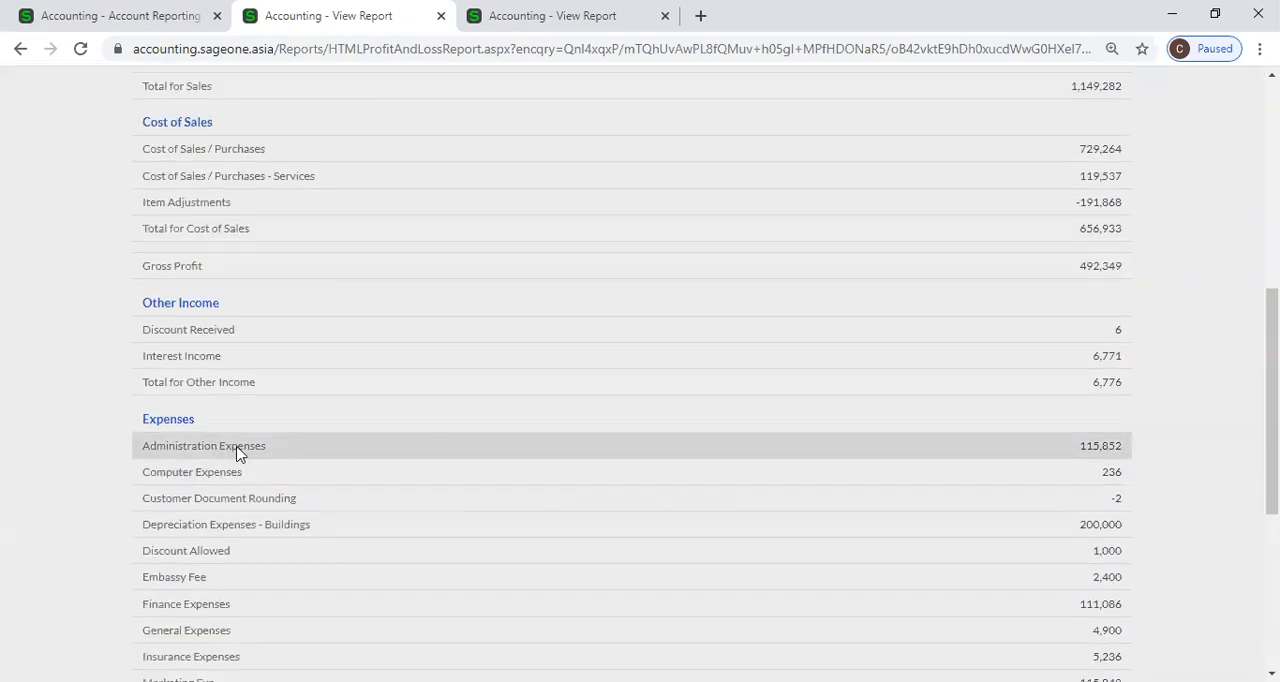
Examine the duplicate Profit and Loss Report with group detail for comparison, from the Expenses accounts back to the Sales groups.
left_click(503, 24)
scroll(408, 408, "down", 8)
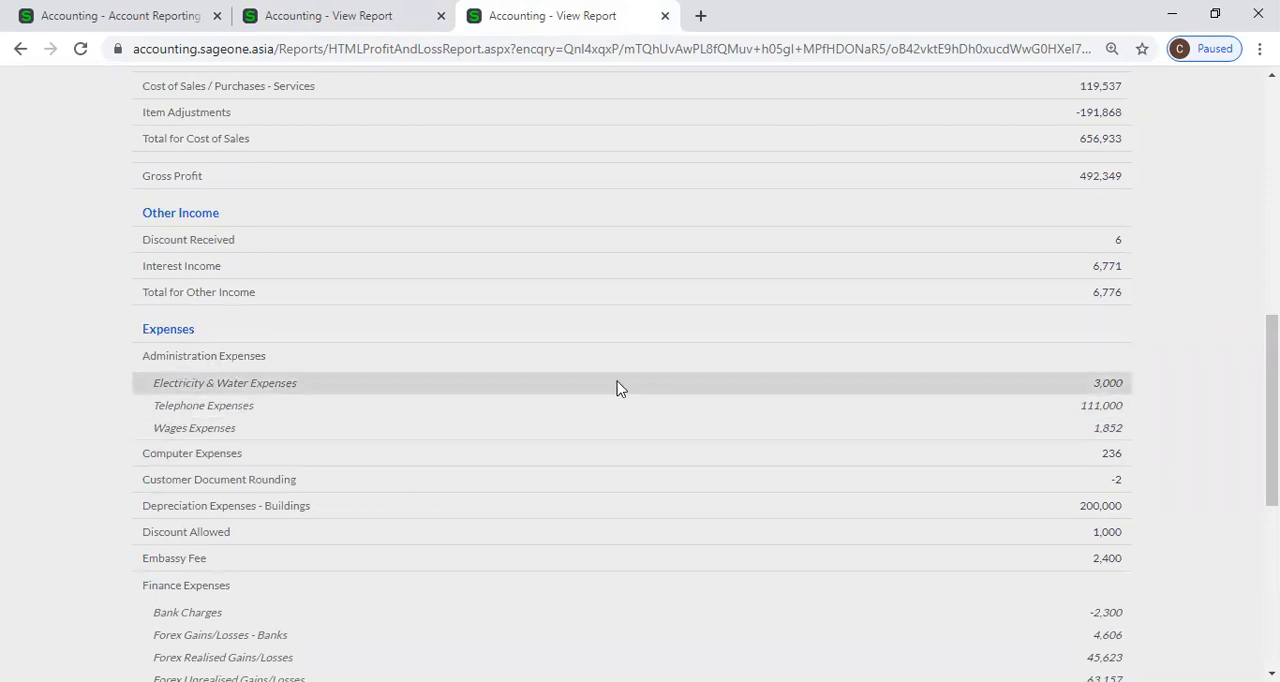
scroll(620, 435, "down", 4)
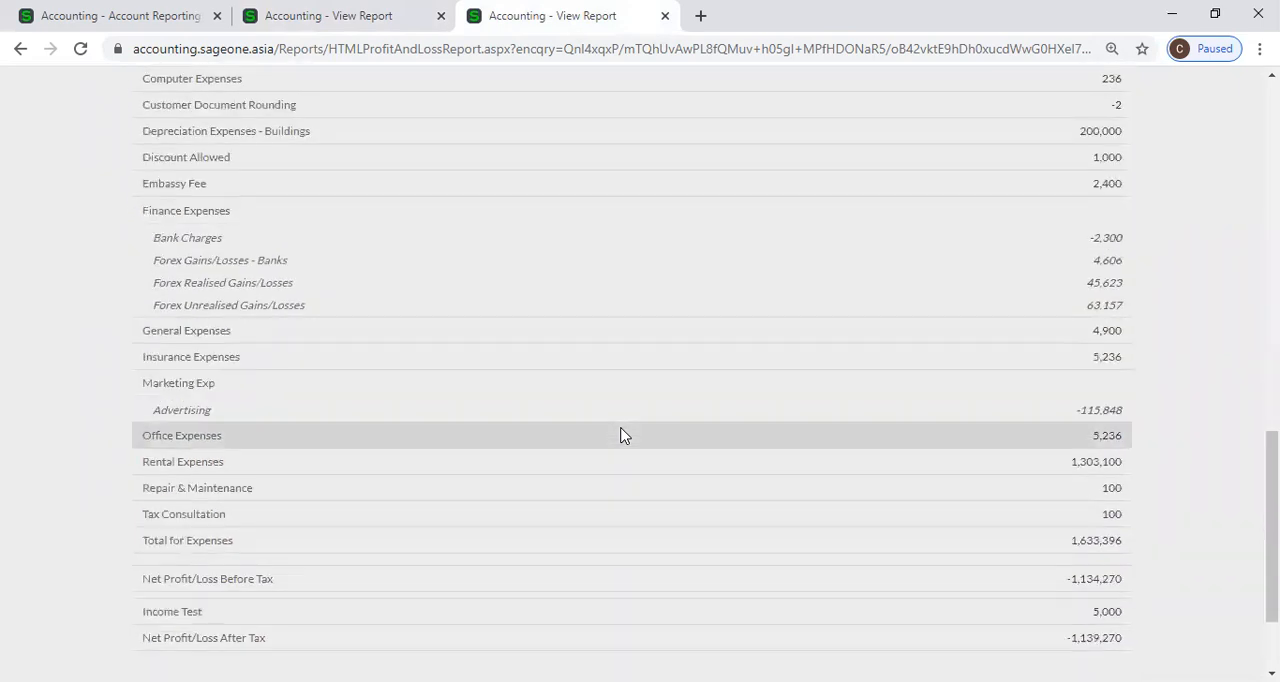
scroll(620, 435, "up", 2)
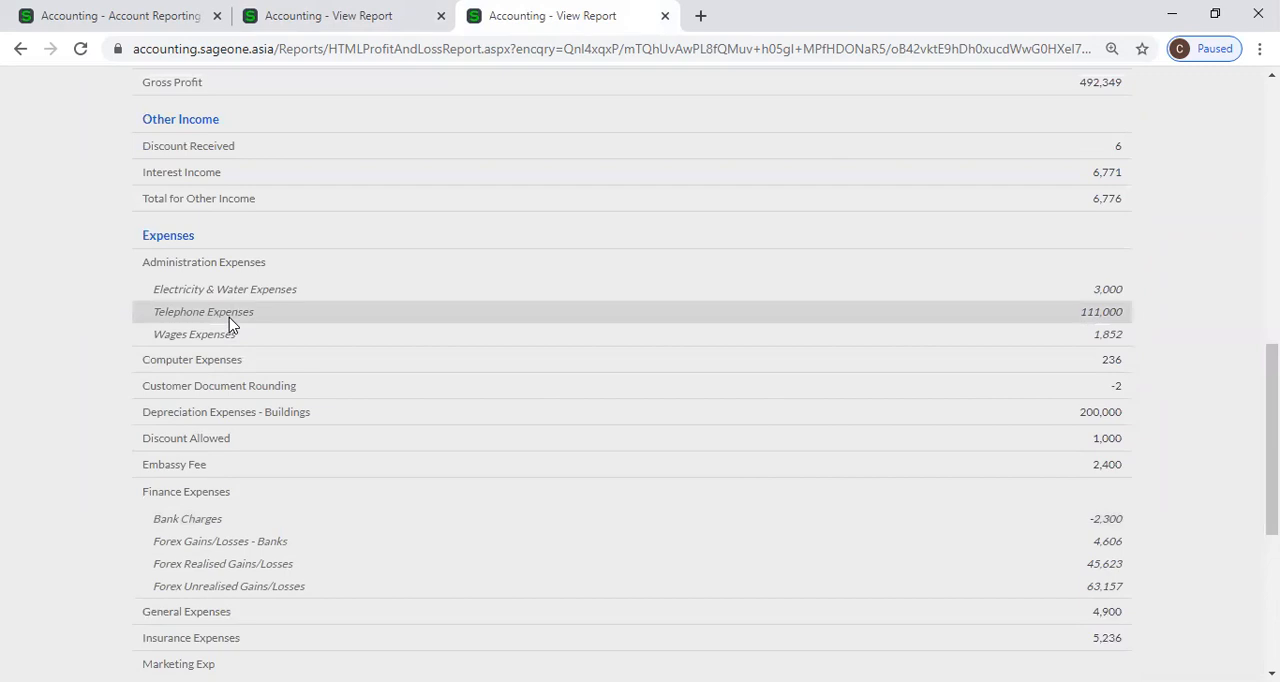
scroll(229, 317, "up", 7)
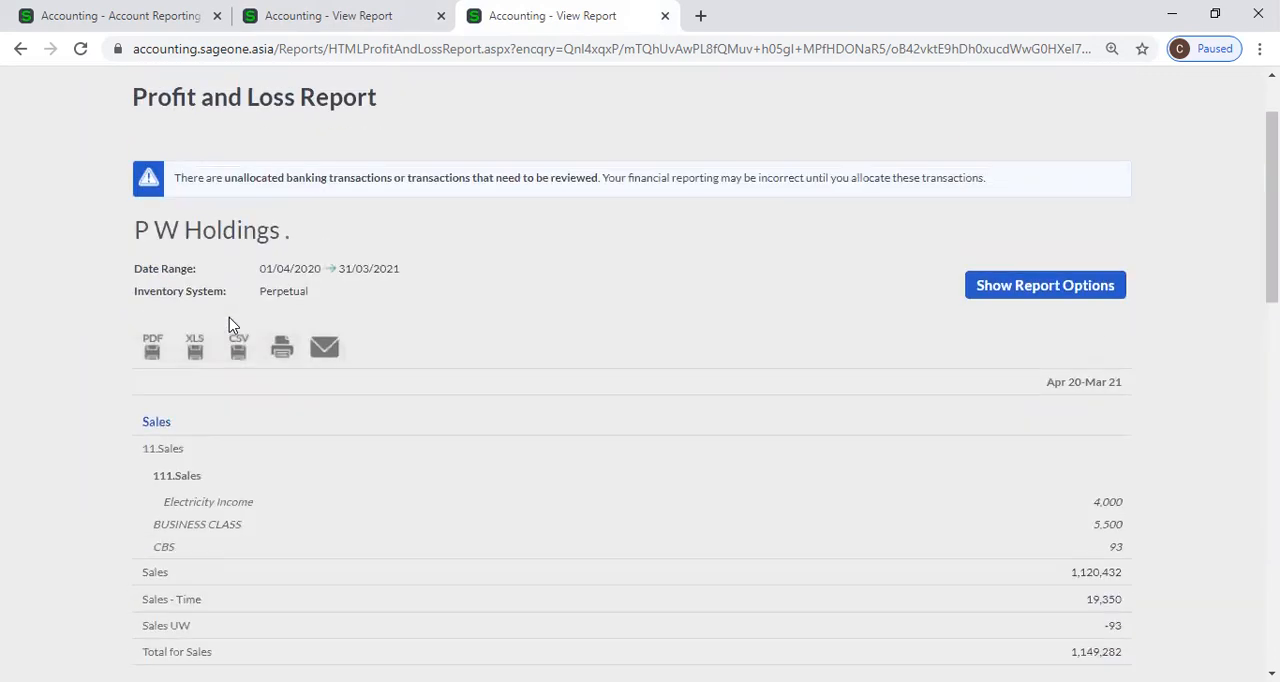
scroll(229, 317, "up", 1)
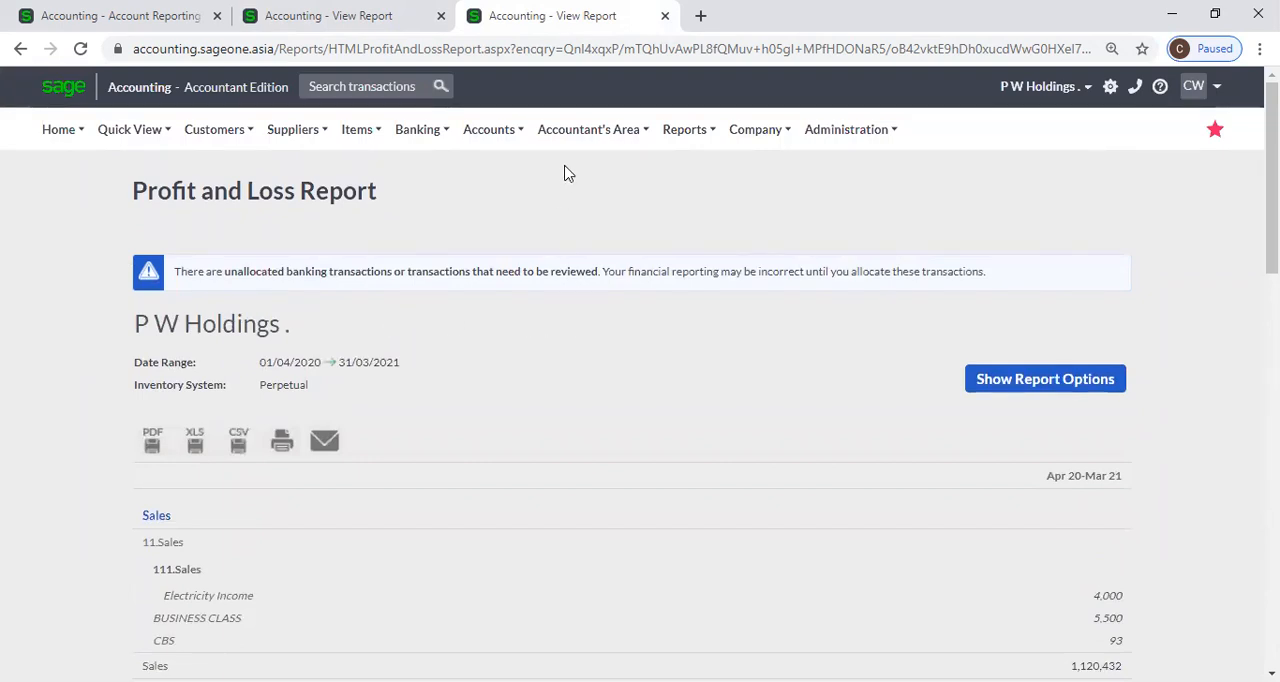
In Adjust Account Opening Balances, select the 20130 Technical Labour account and enter a new opening balance of LKR 50,000.00.
mouse_move(487, 140)
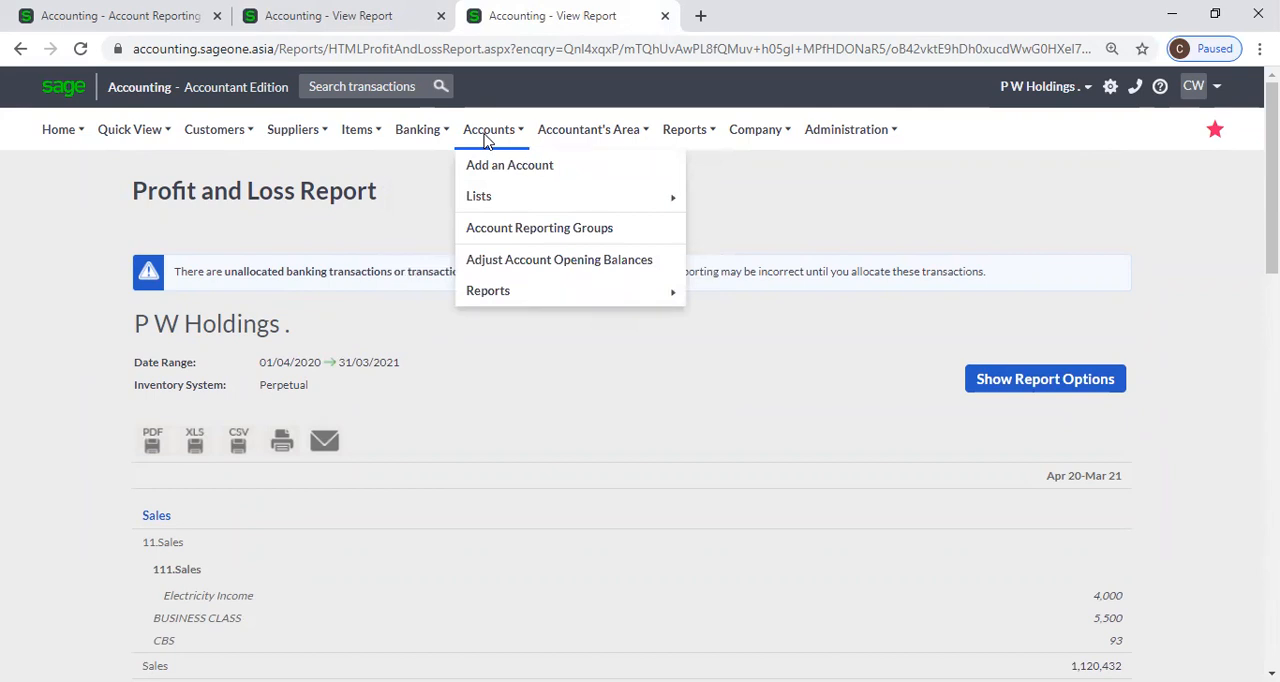
left_click(550, 270)
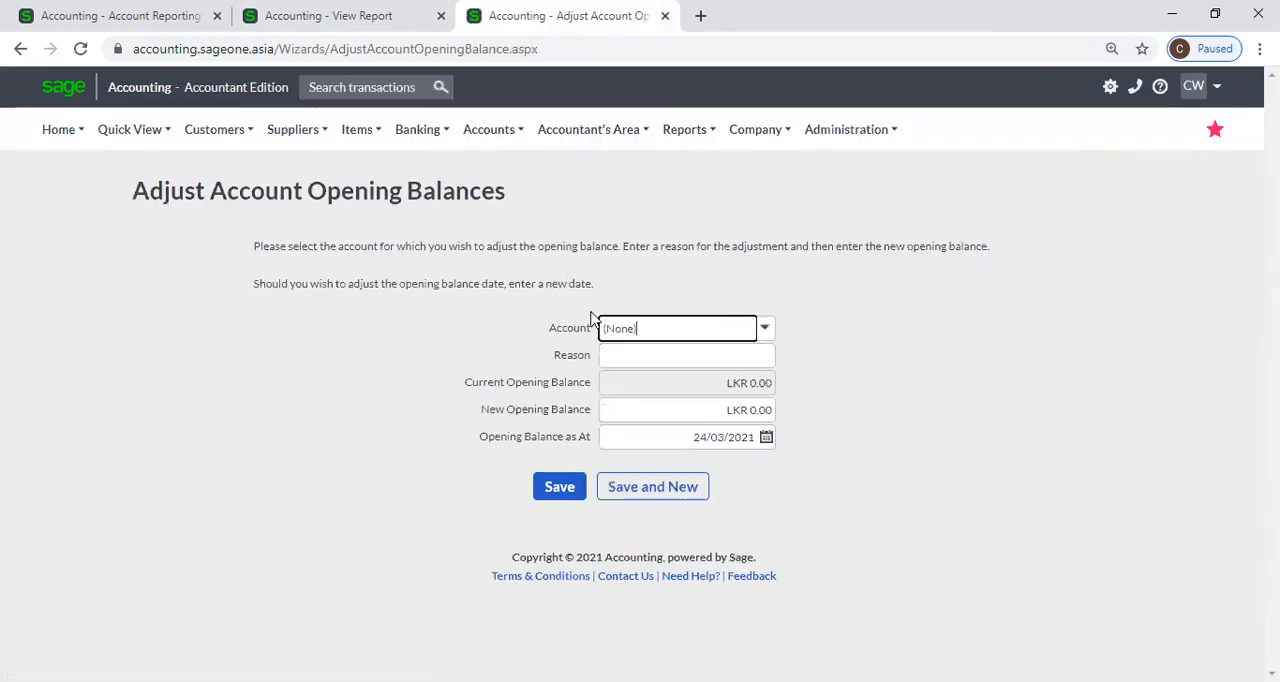
left_click(765, 340)
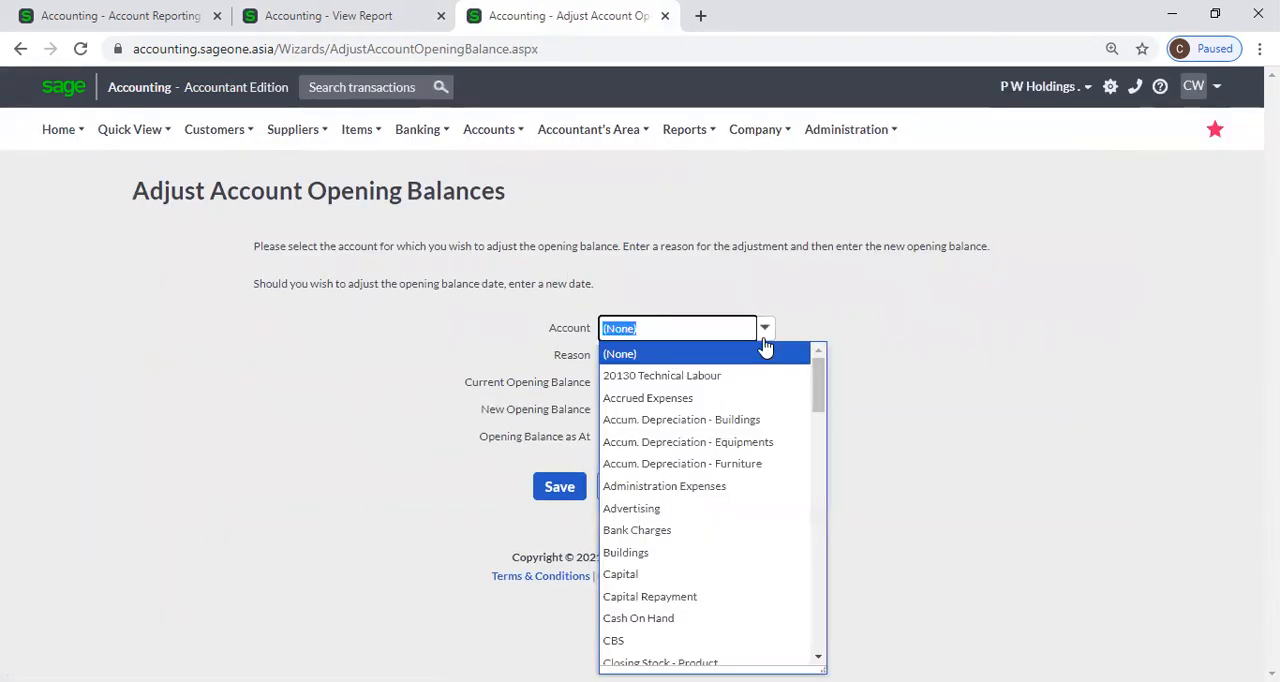
left_click(765, 376)
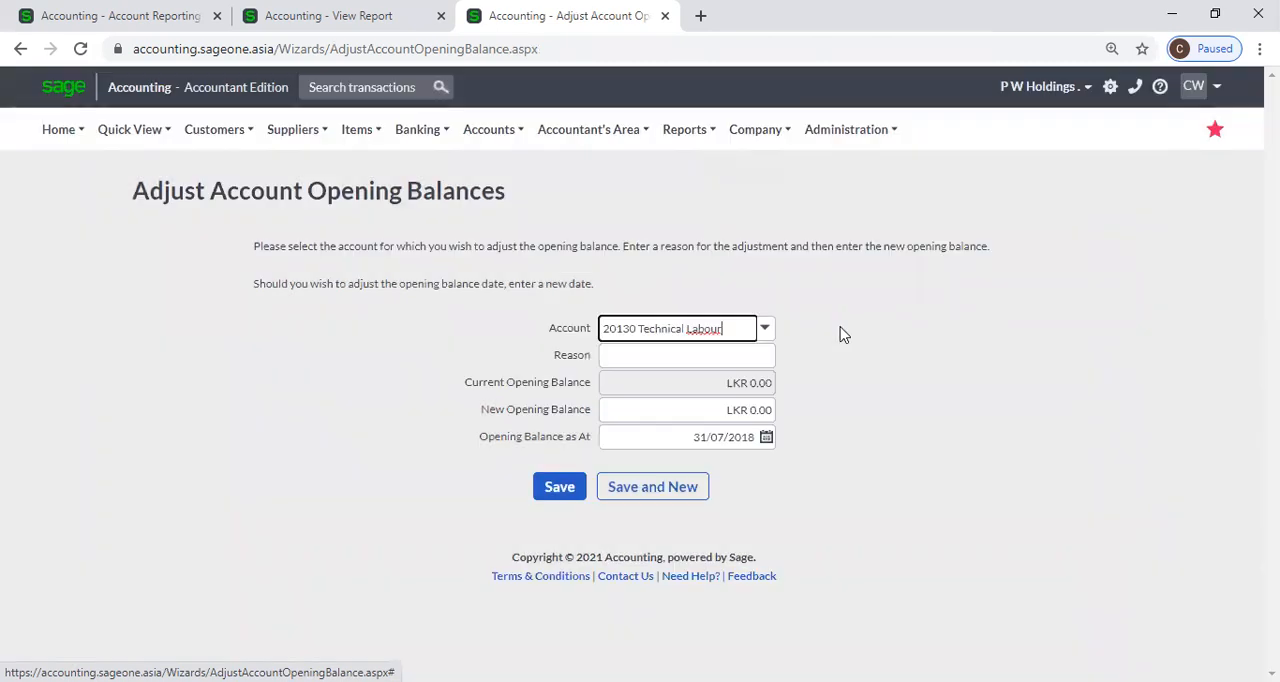
left_click(757, 357)
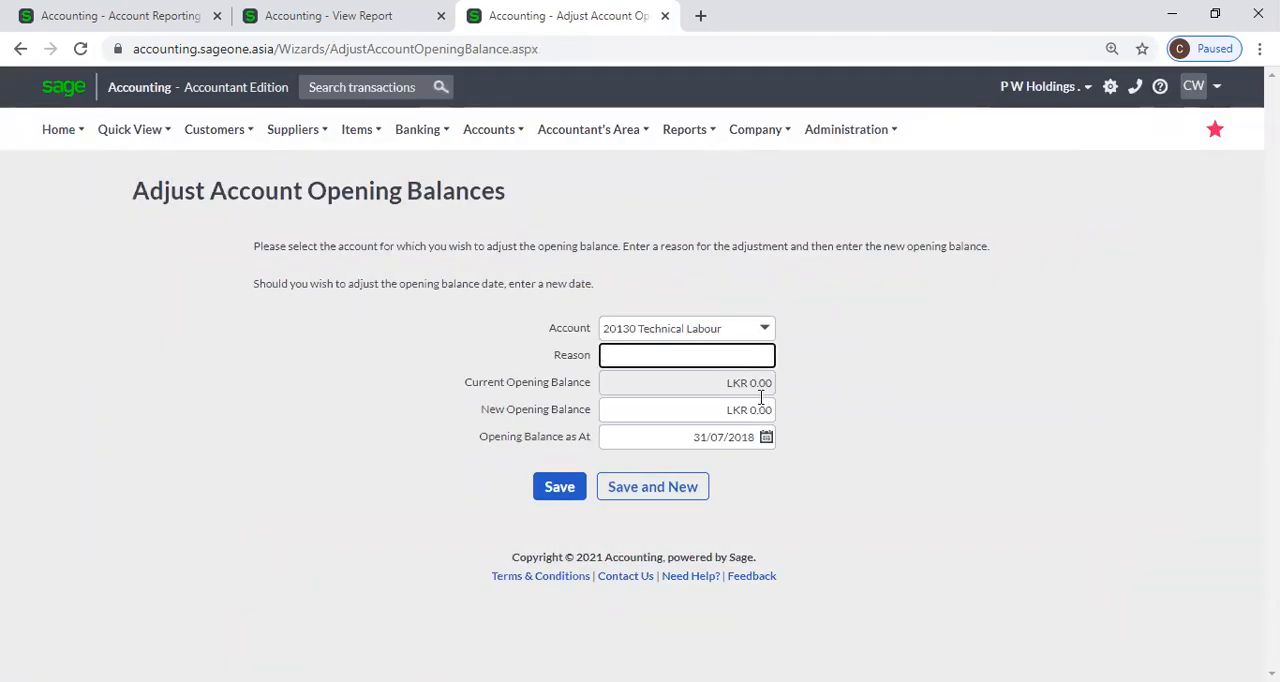
left_click(670, 392)
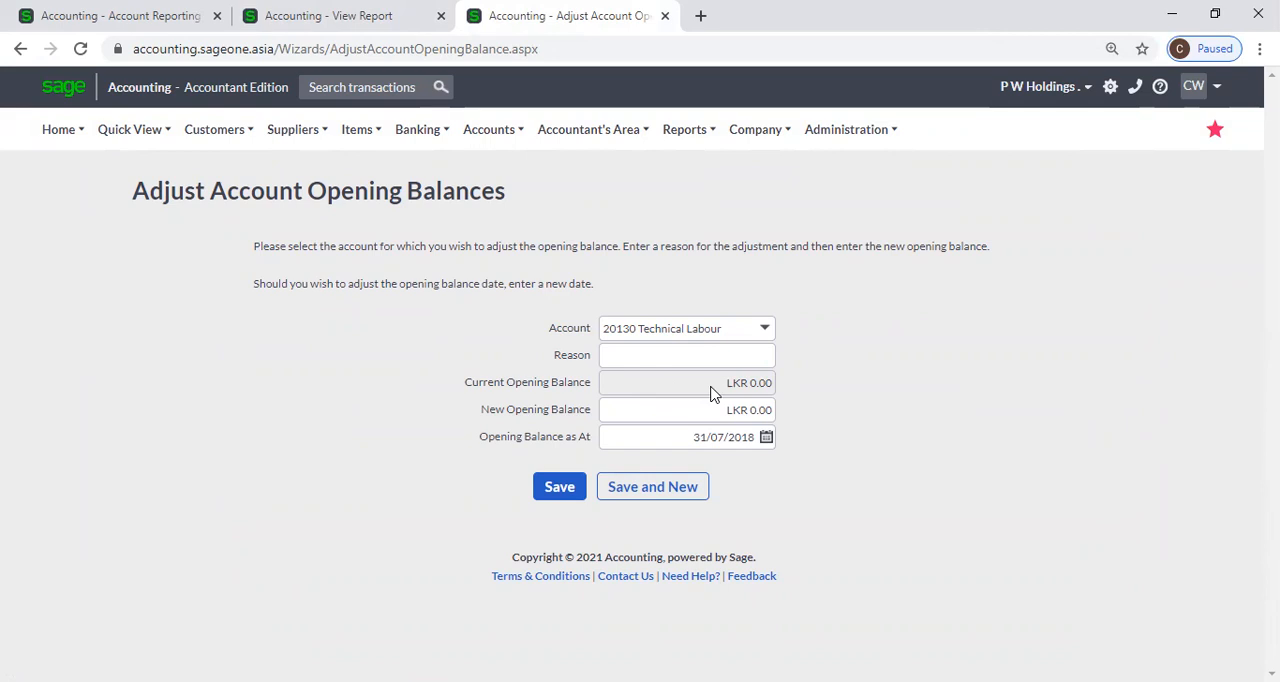
left_click(695, 415)
type("50000")
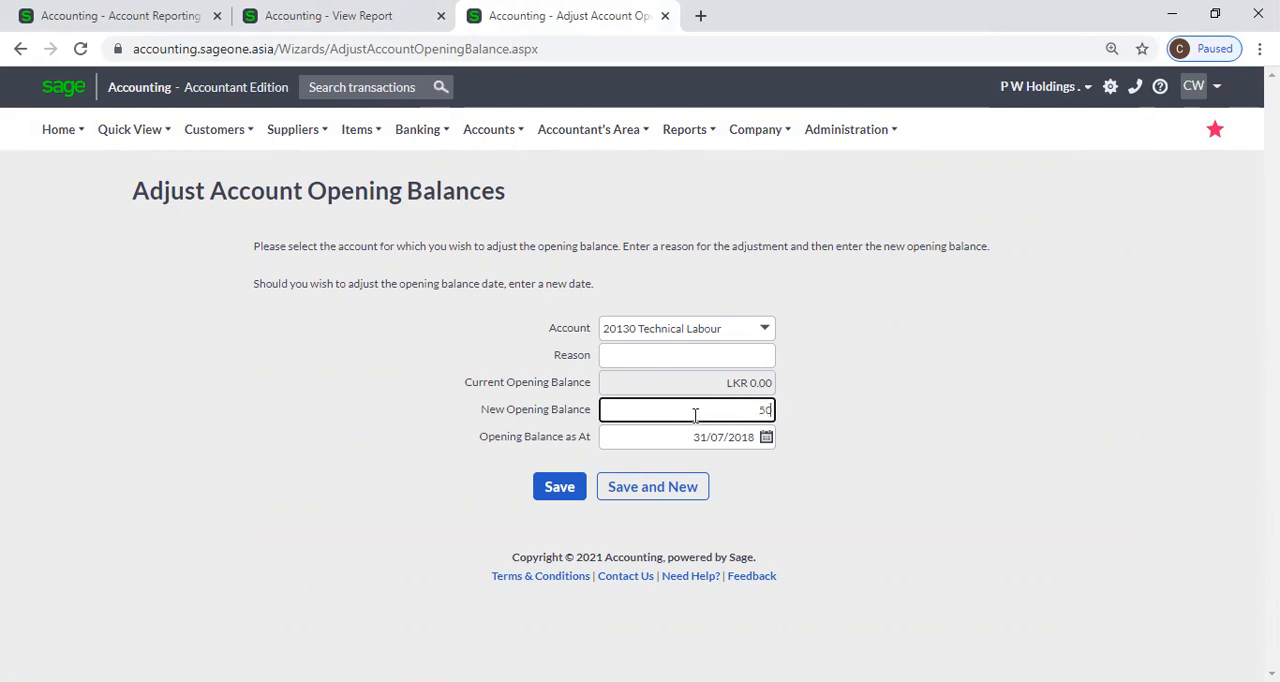
left_click(870, 428)
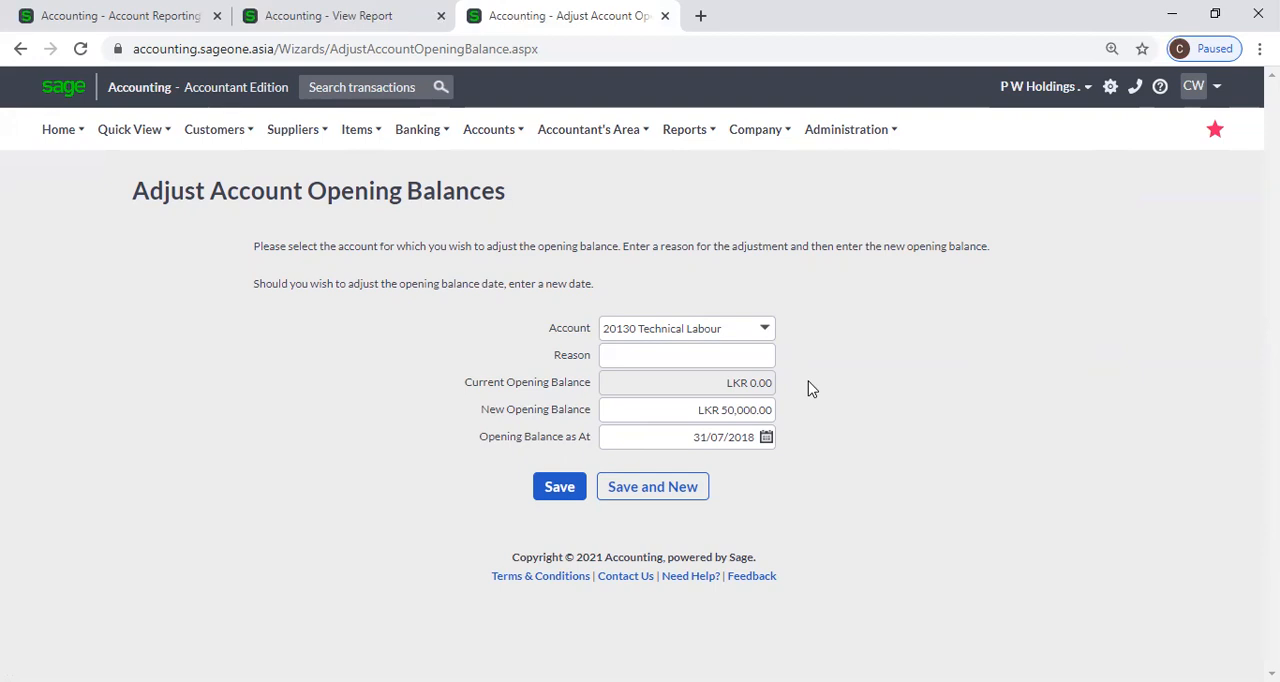
Close the Account Reporting Groups and Profit and Loss Report browser tabs, keeping only Adjust Account Opening Balances open.
left_click(217, 17)
left_click(748, 158)
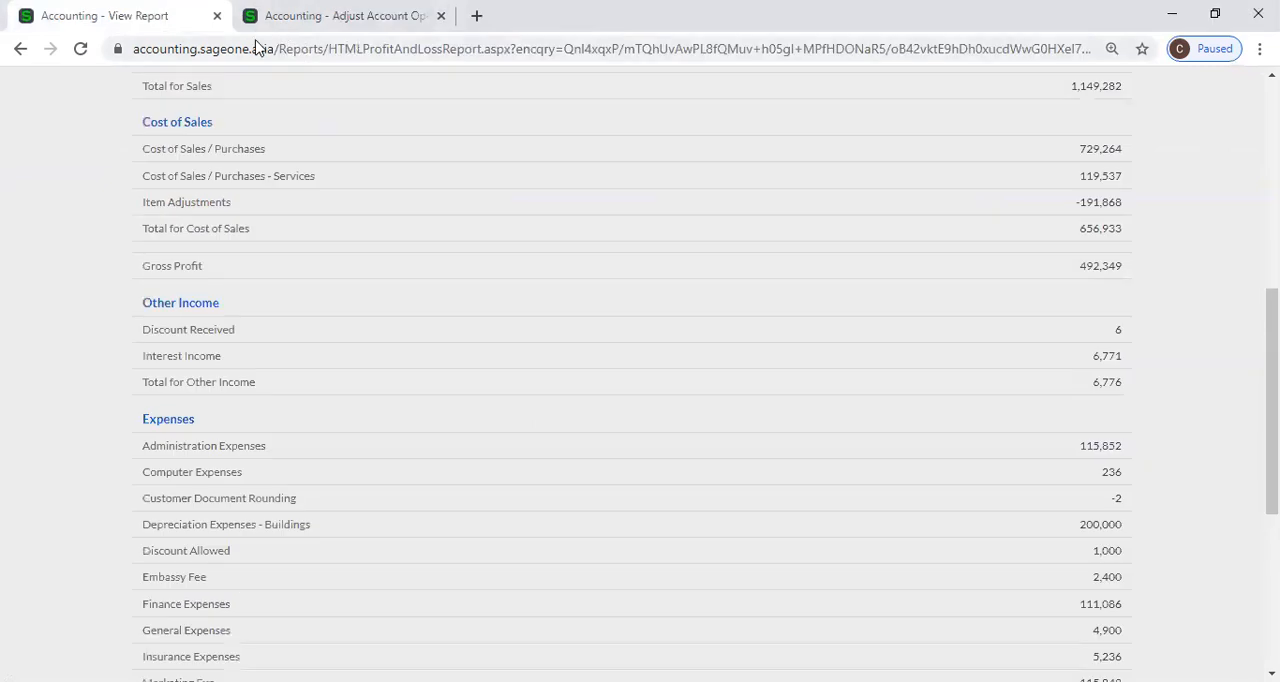
left_click(217, 16)
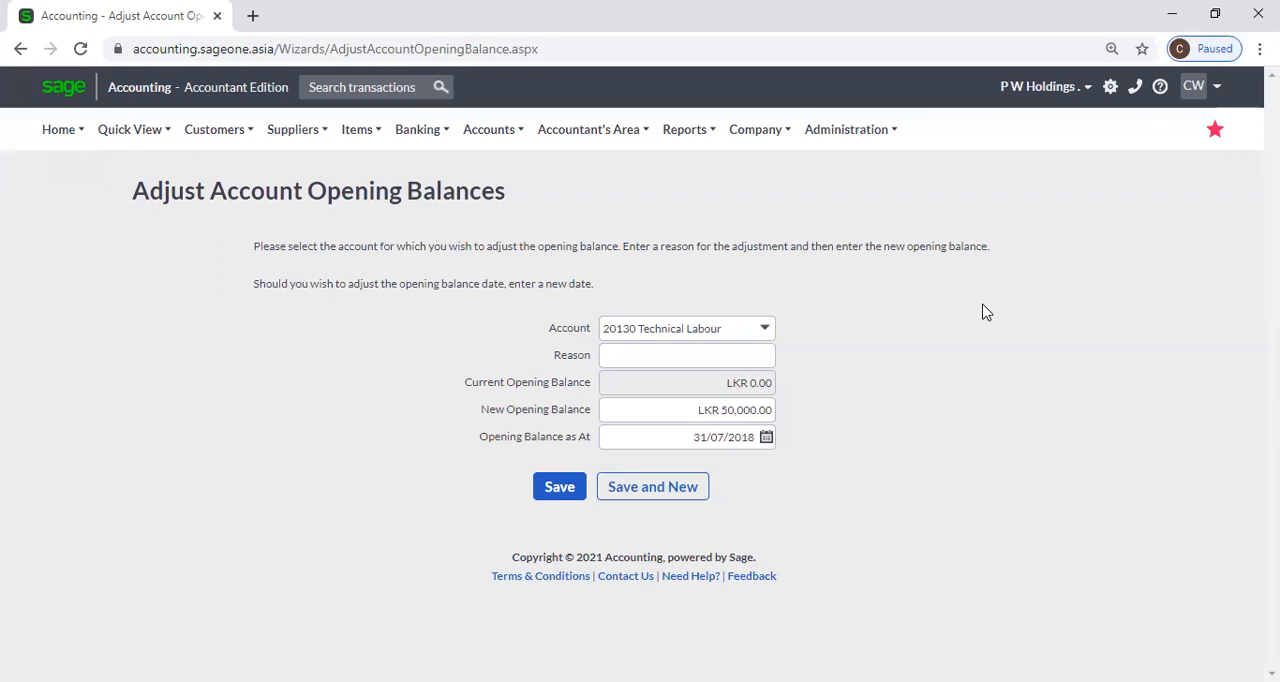
mouse_move(490, 130)
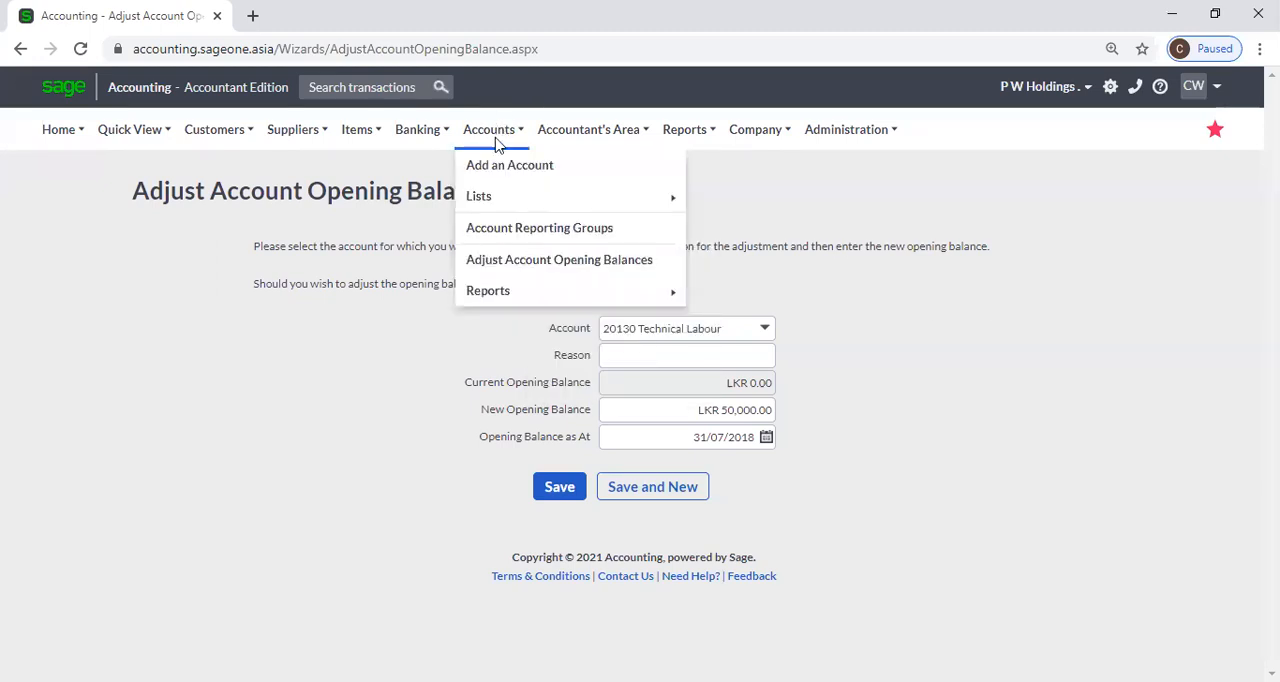
mouse_move(527, 301)
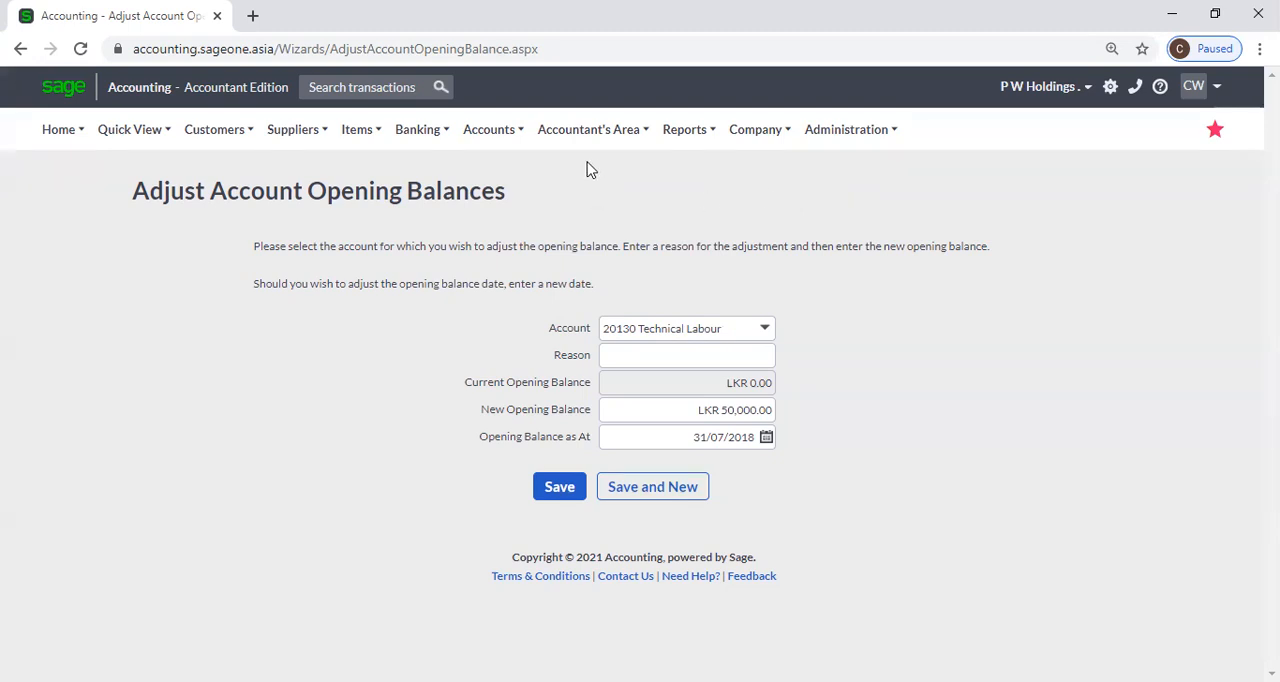
mouse_move(588, 146)
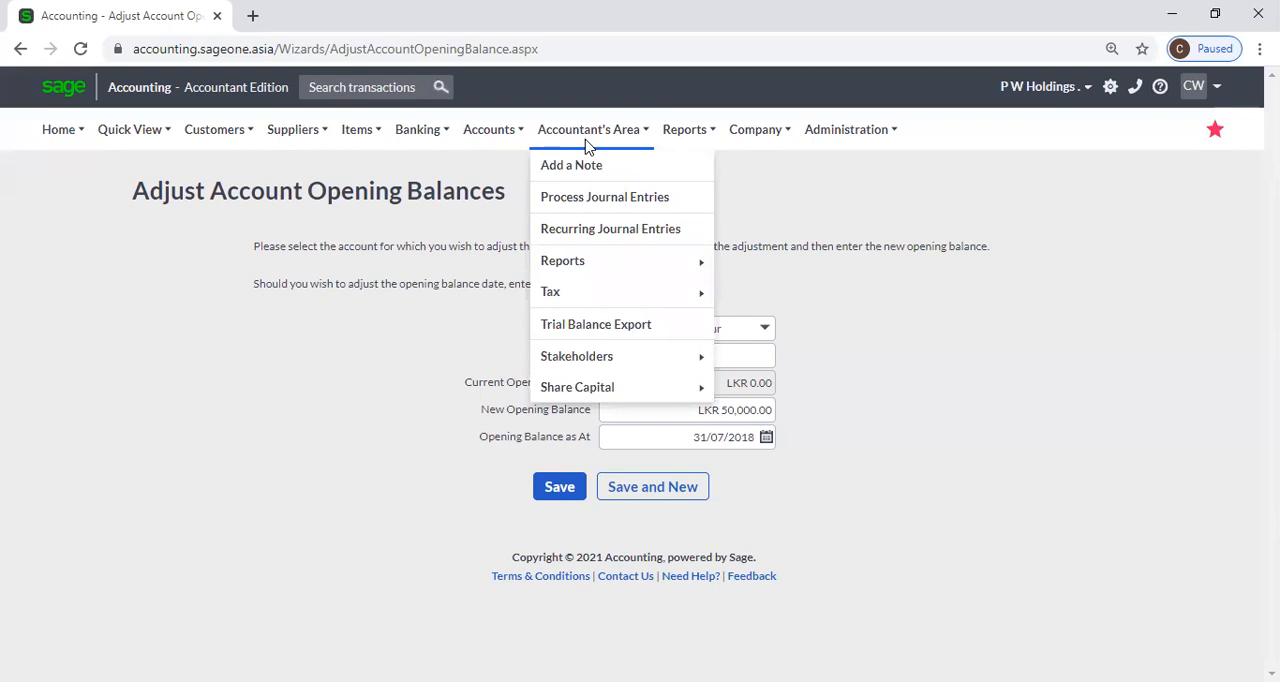
mouse_move(675, 140)
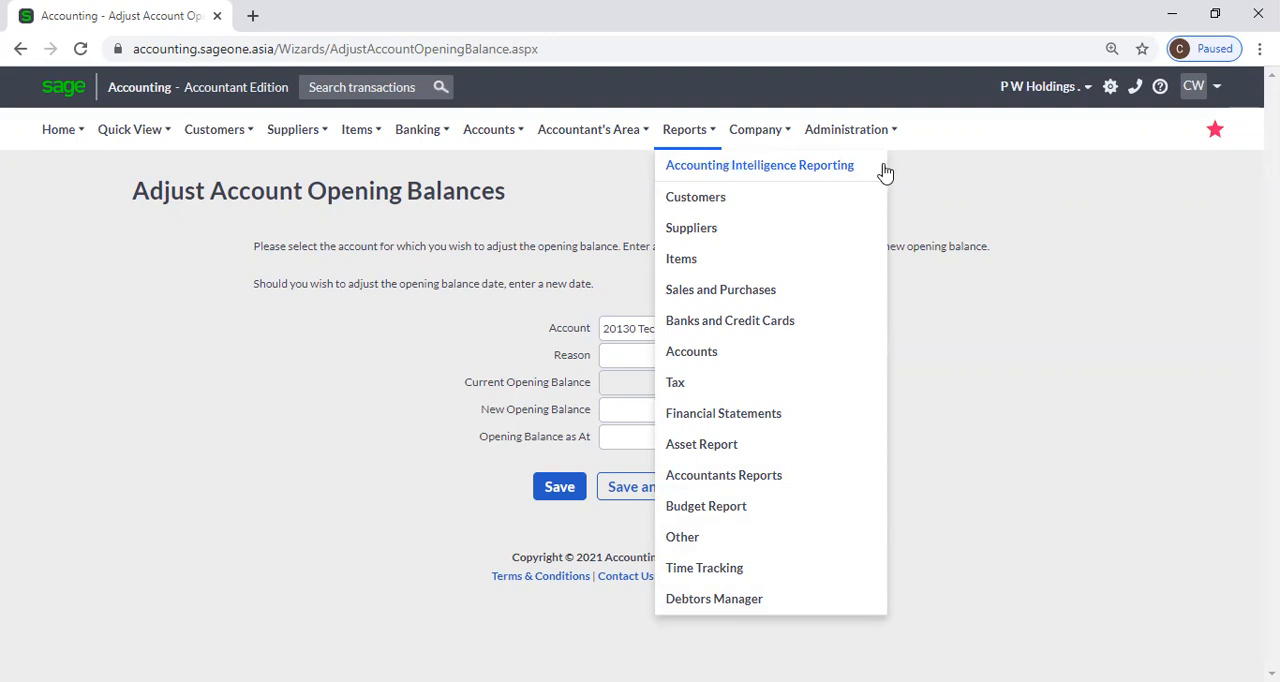
mouse_move(766, 139)
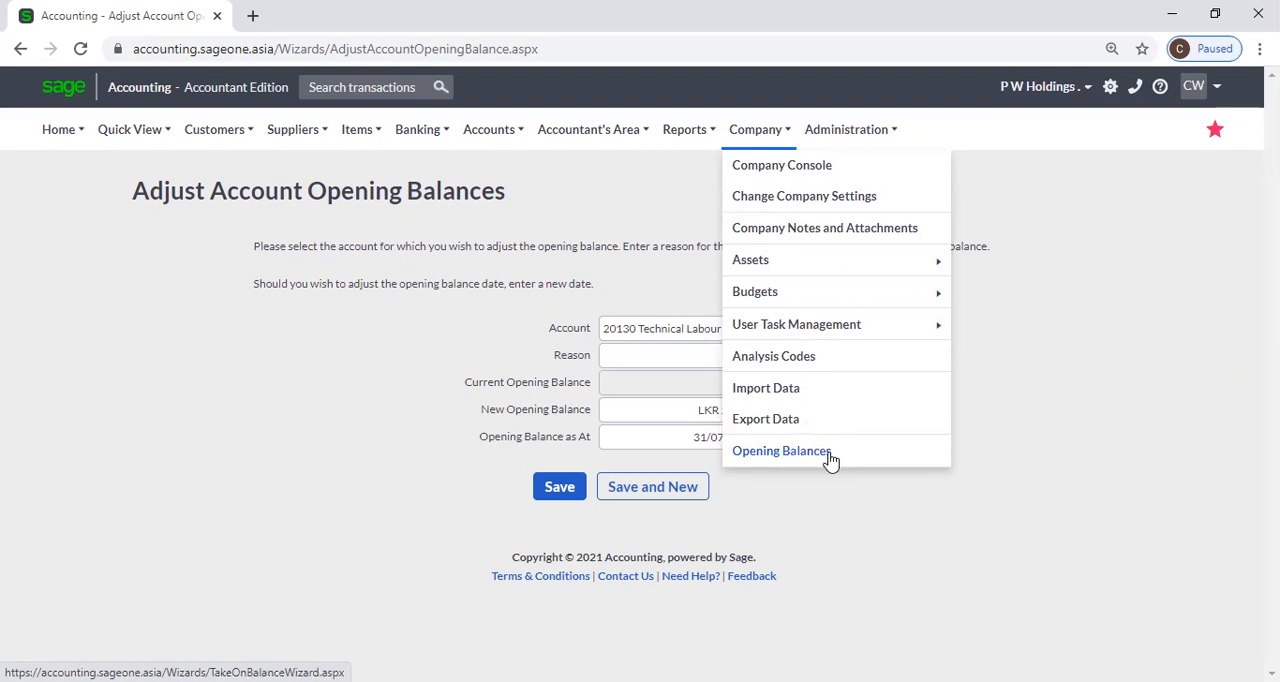
mouse_move(849, 138)
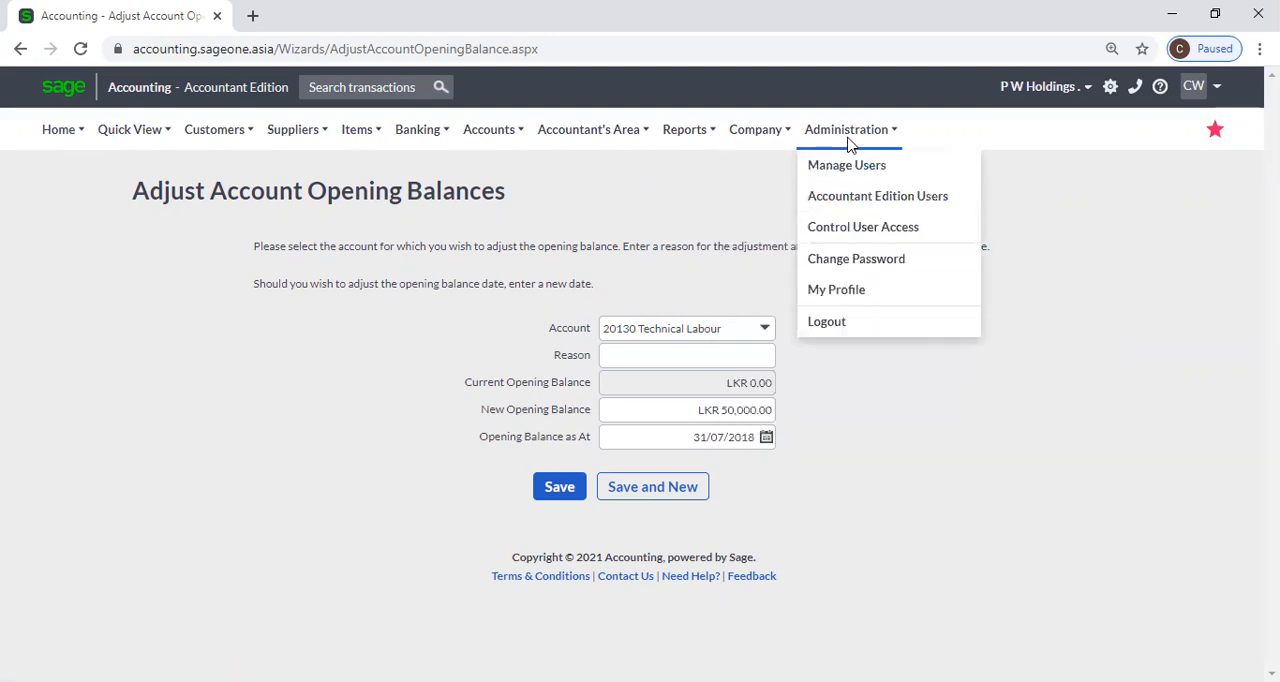